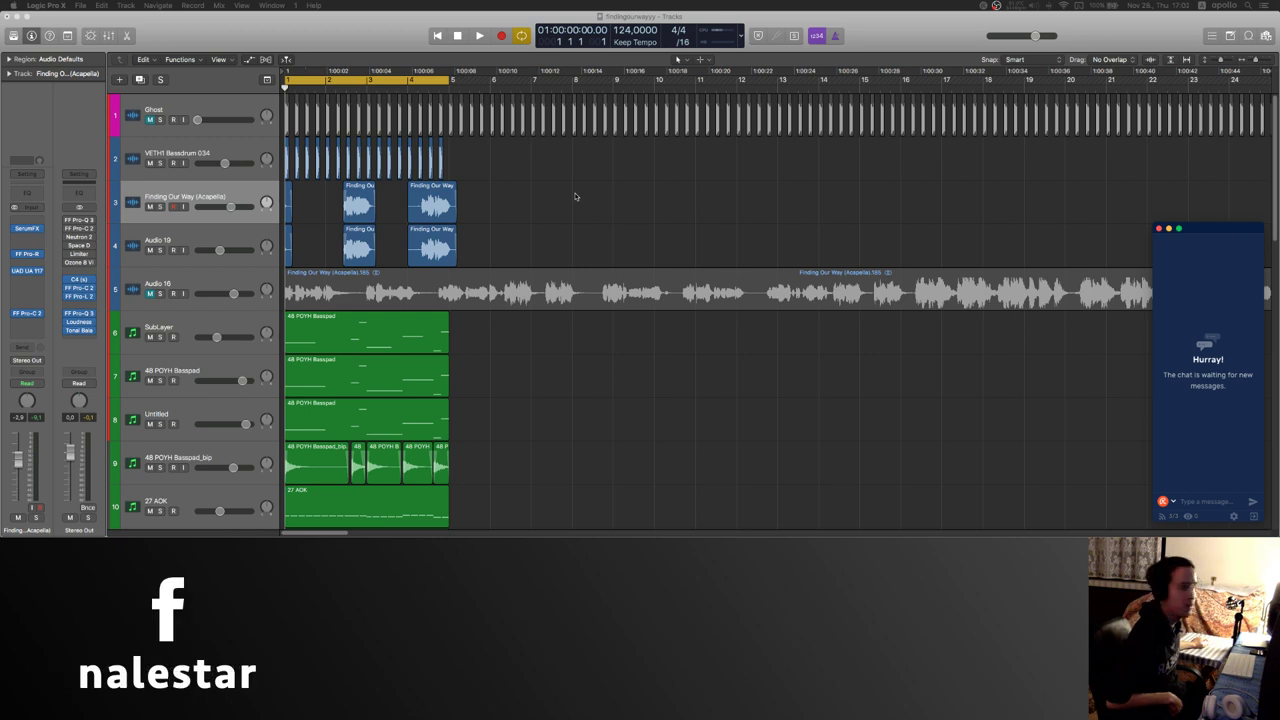
{"action": "left_click", "coordinate": [189, 201]}
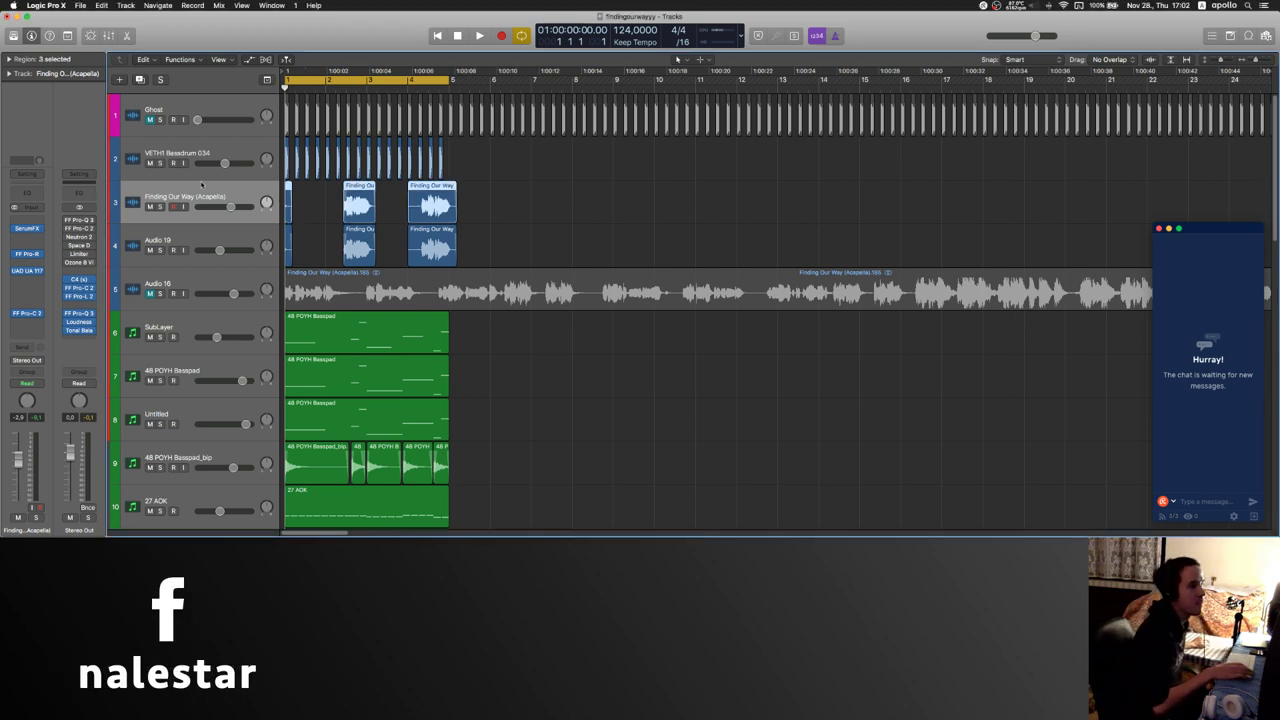
{"action": "left_click", "coordinate": [643, 210]}
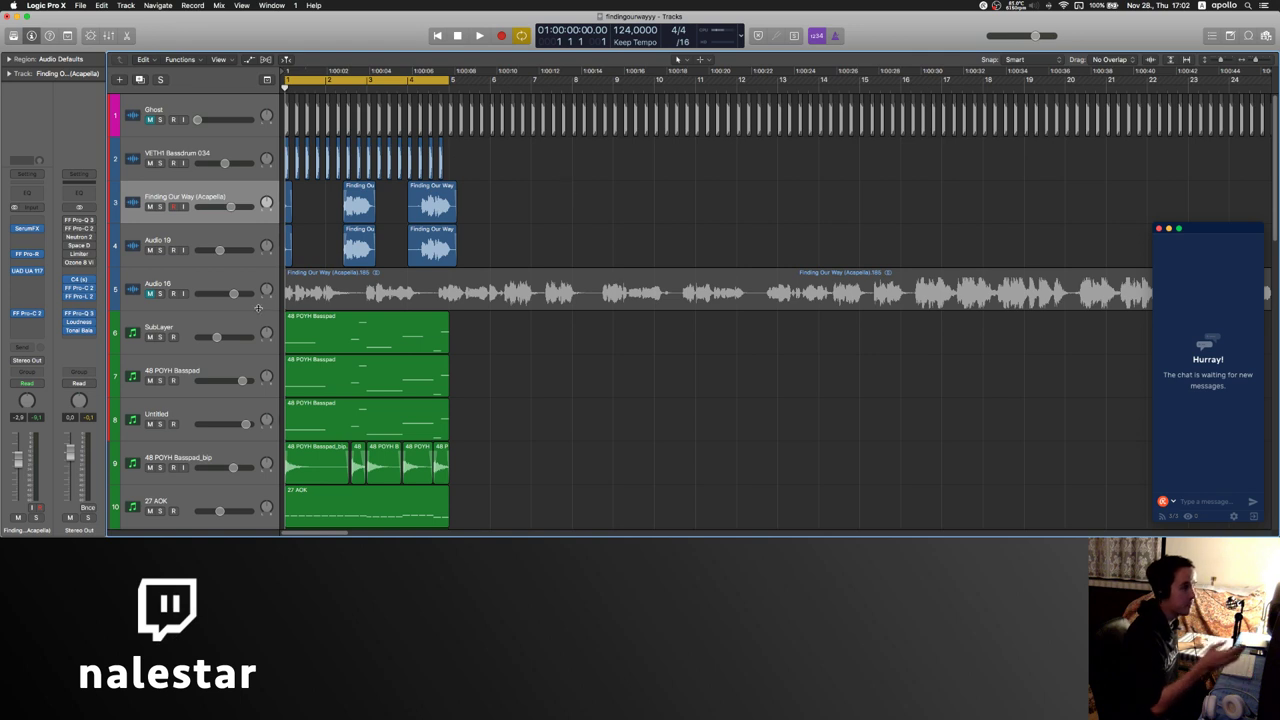
{"action": "scroll", "coordinate": [258, 308], "scroll_direction": "down", "scroll_amount": 3}
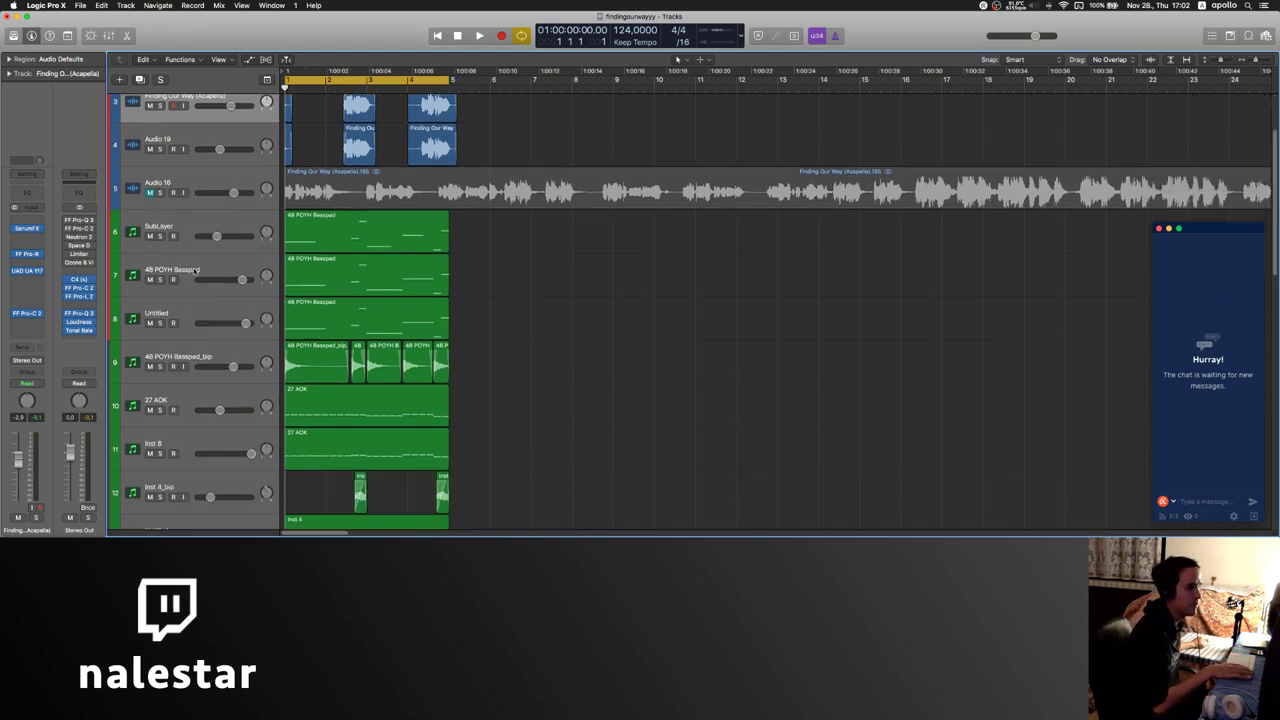
{"action": "scroll", "coordinate": [193, 293], "scroll_direction": "up", "scroll_amount": 3}
- Solo the Audio 19 track and play it back
{"action": "left_click", "coordinate": [167, 242]}
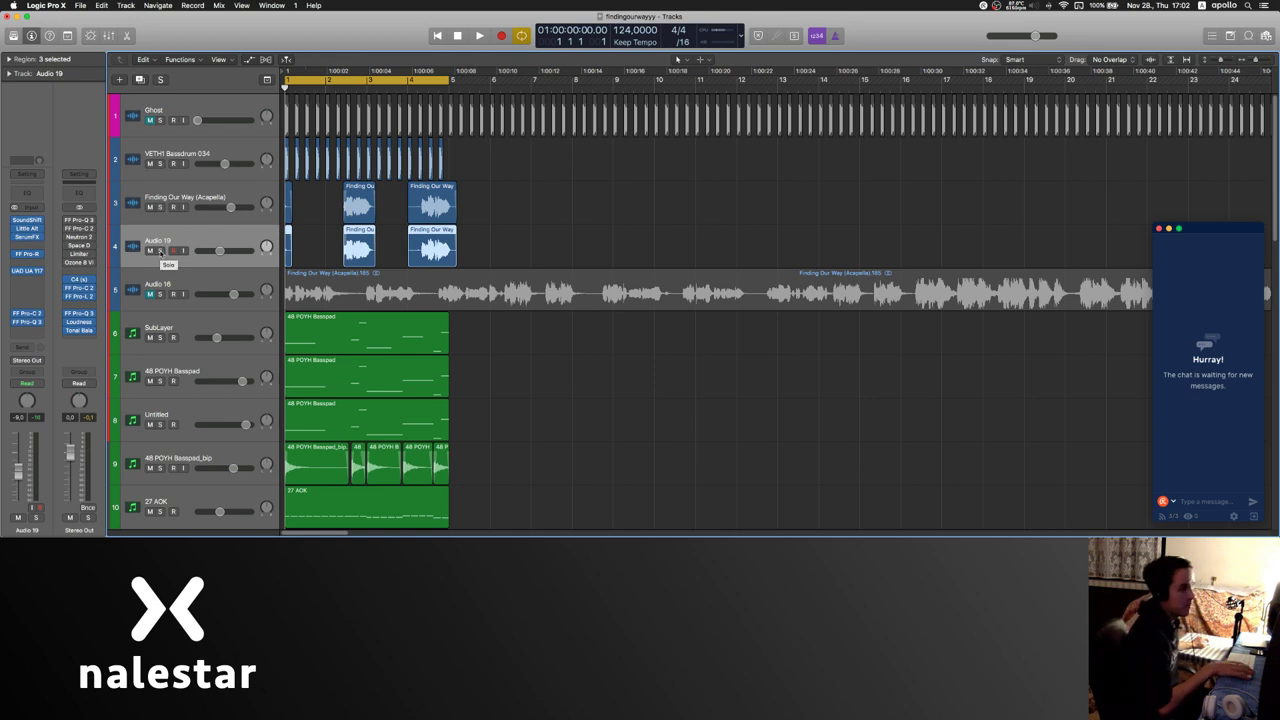
{"action": "left_click", "coordinate": [562, 204]}
{"action": "scroll", "coordinate": [559, 204], "scroll_direction": "up", "scroll_amount": 5}
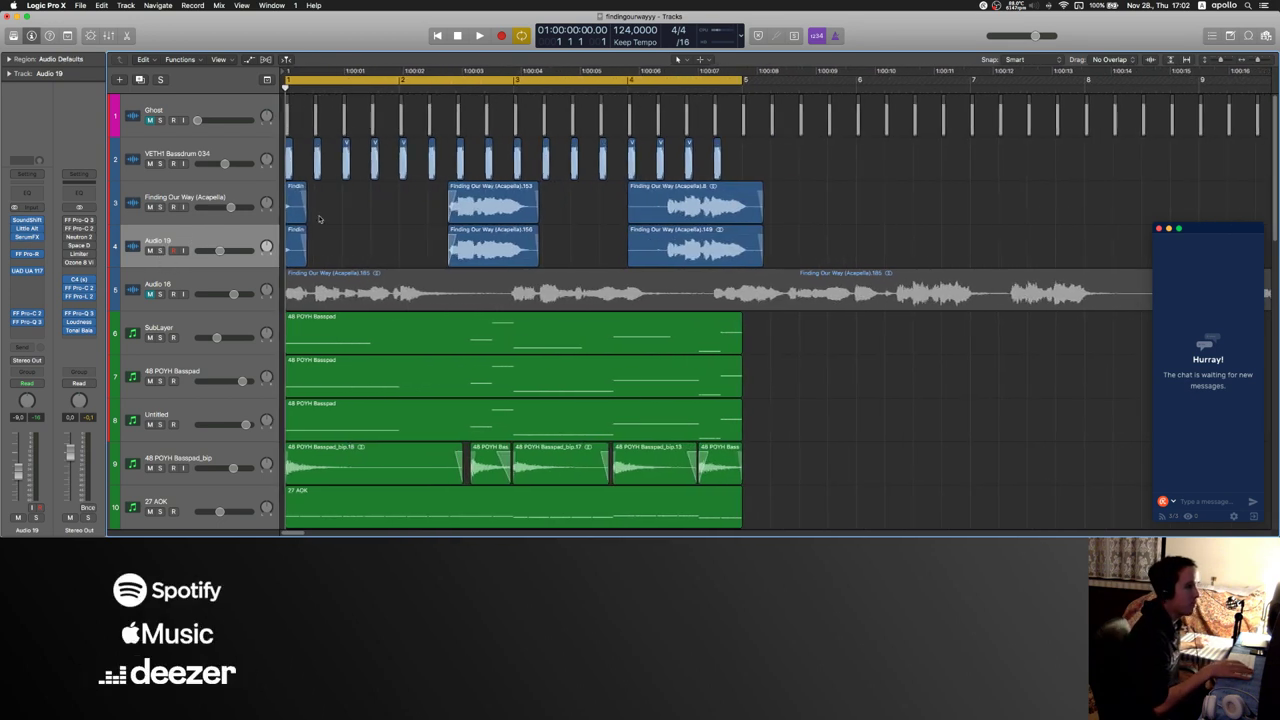
{"action": "left_click", "coordinate": [152, 238]}
{"action": "left_click", "coordinate": [160, 250]}
{"action": "key", "text": "space"}
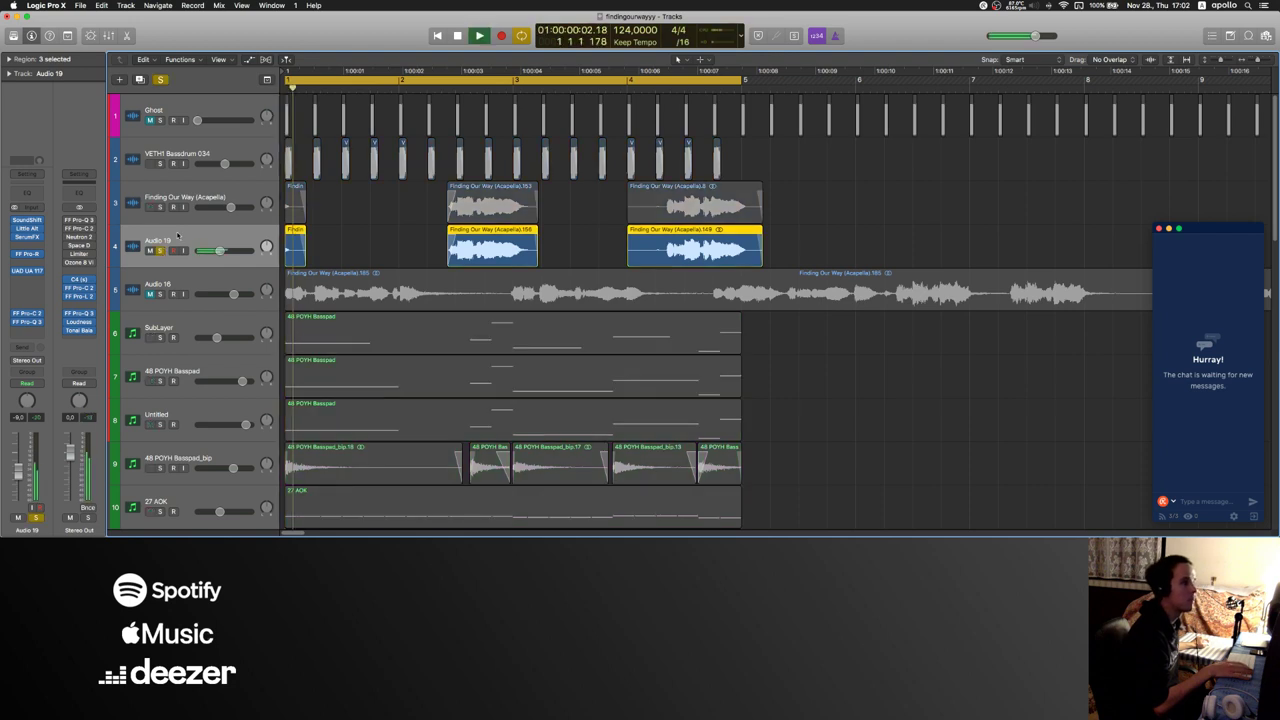
- Add the Finding Our Way (Acapella) track to the solo and play both vocal layers together
{"action": "left_click", "coordinate": [159, 207]}
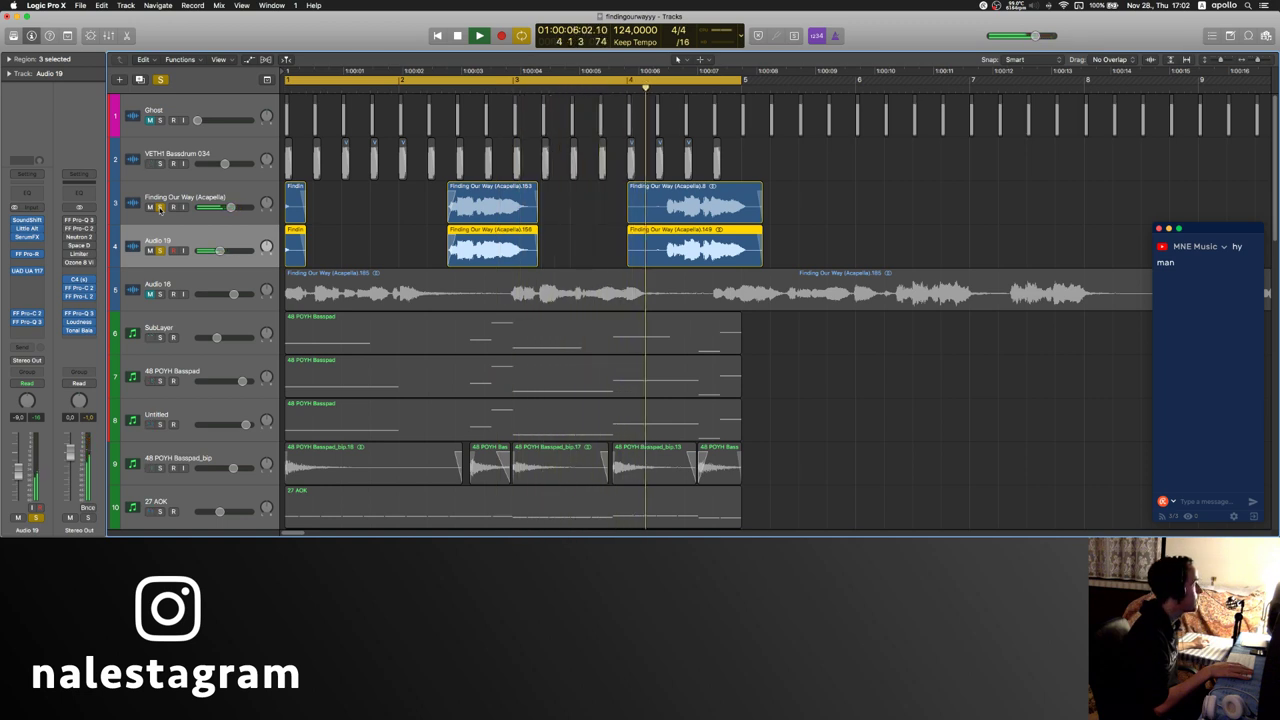
{"action": "left_click", "coordinate": [371, 230]}
{"action": "key", "text": "space"}
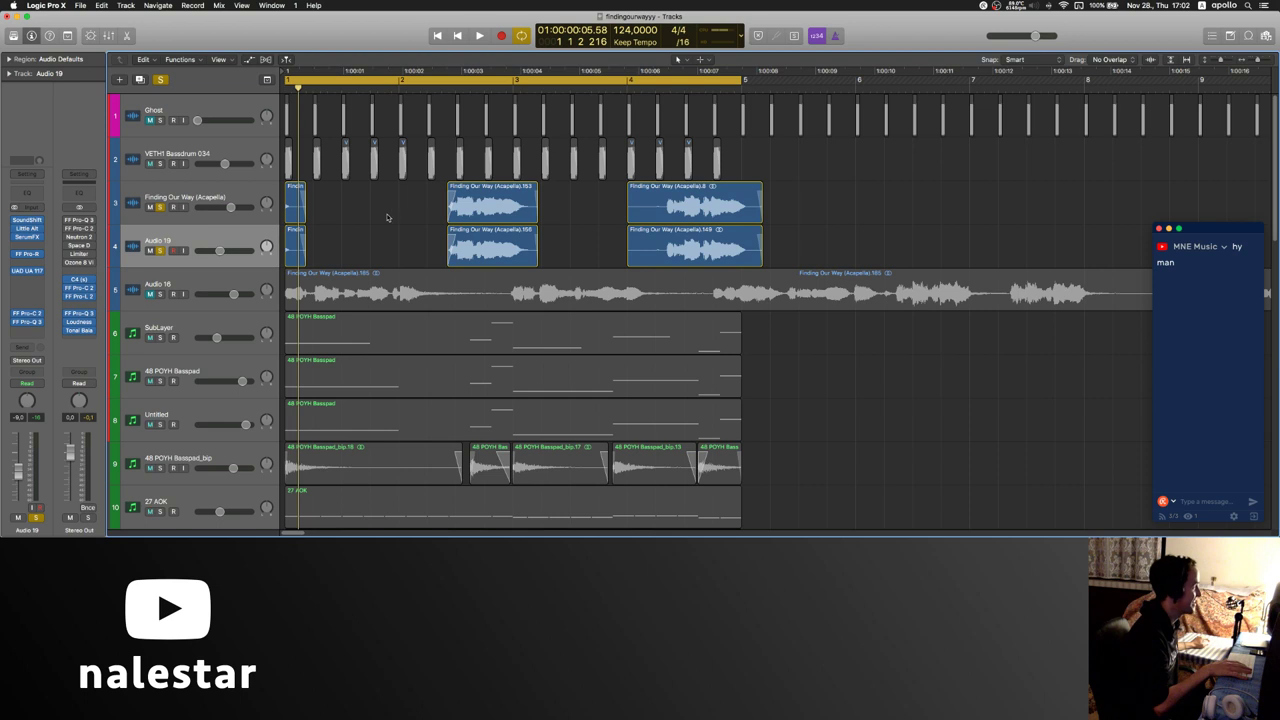
{"action": "key", "text": "space"}
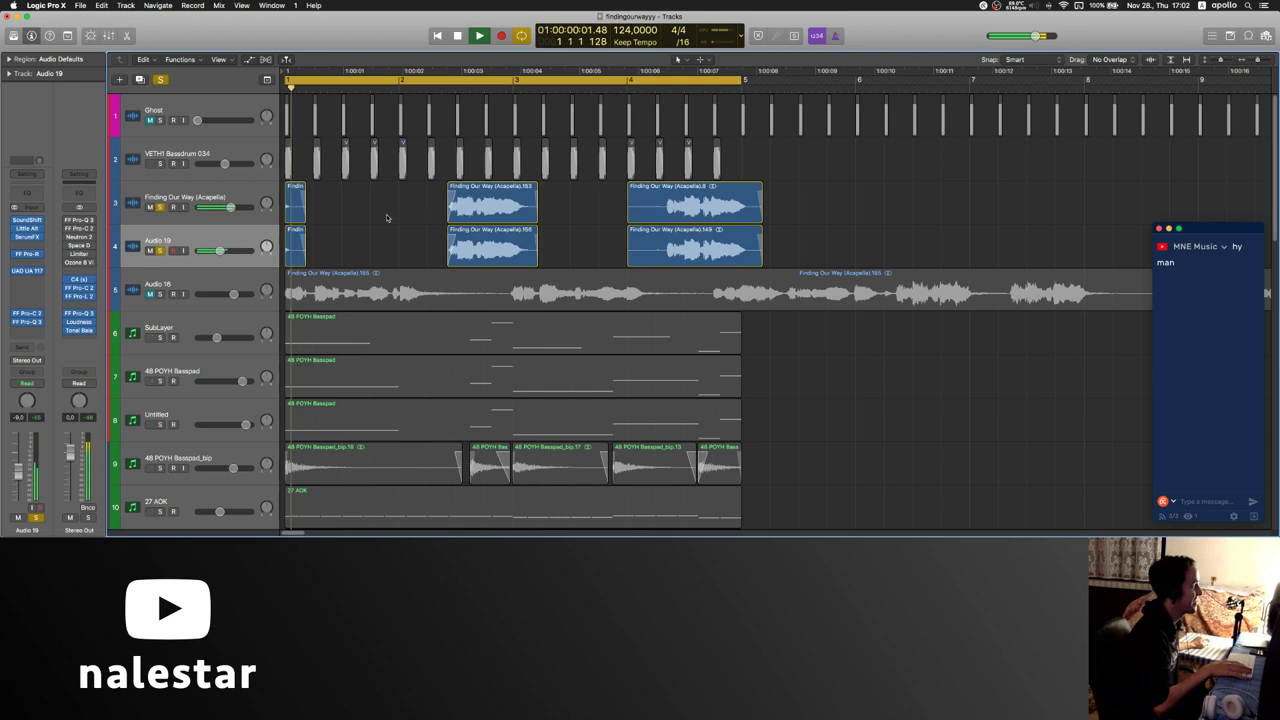
{"action": "left_click", "coordinate": [217, 232]}
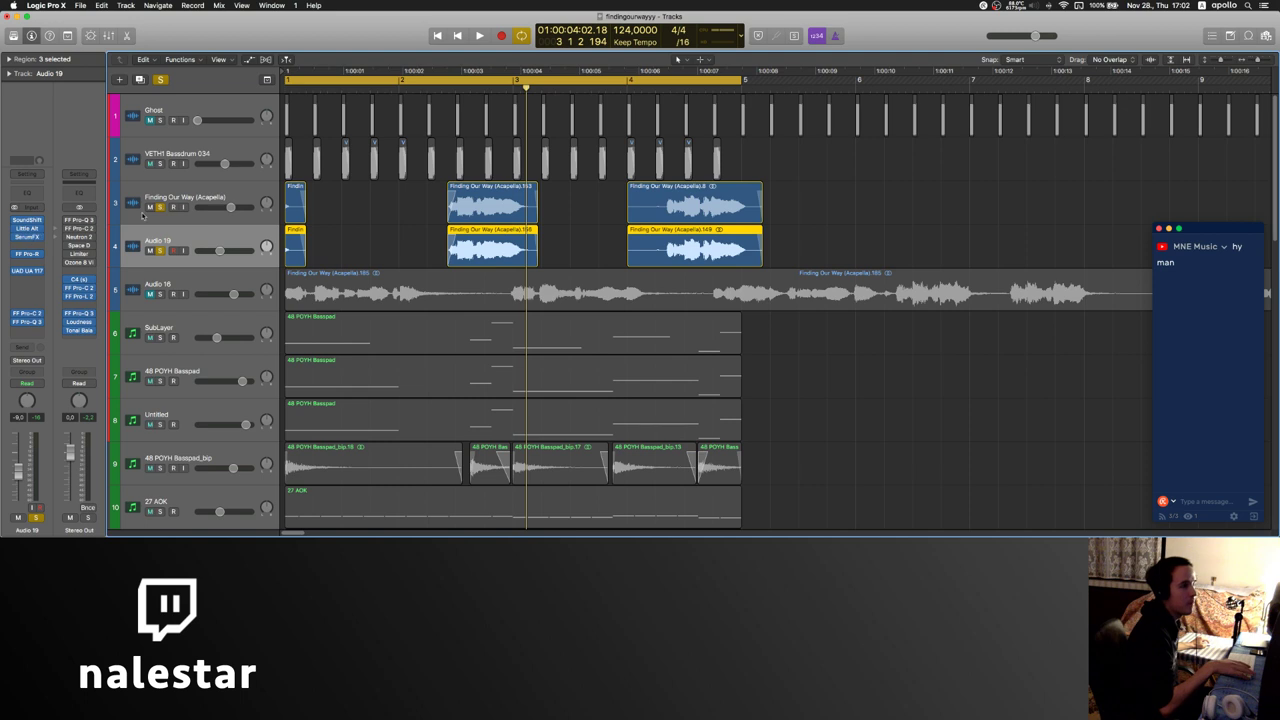
- Switch the solo between the two vocal tracks so that only Finding Our Way (Acapella) is soloed, and play it
{"action": "left_click", "coordinate": [161, 207]}
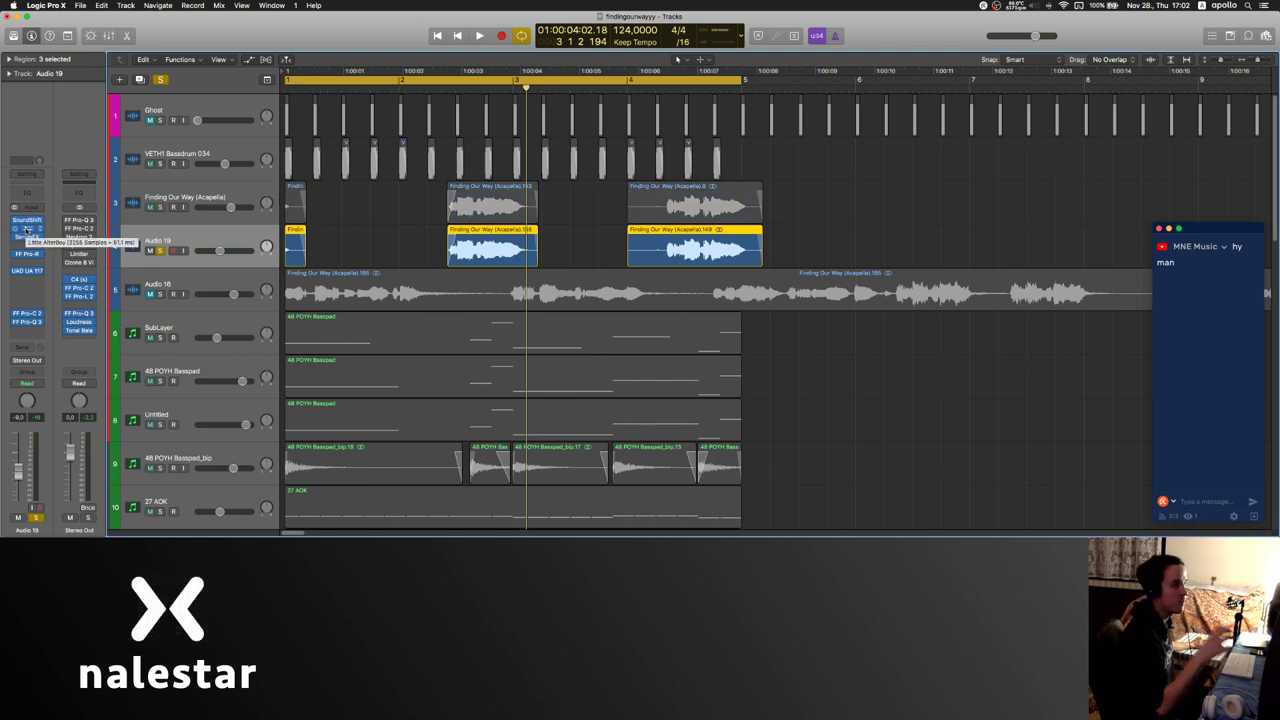
{"action": "left_click", "coordinate": [355, 235]}
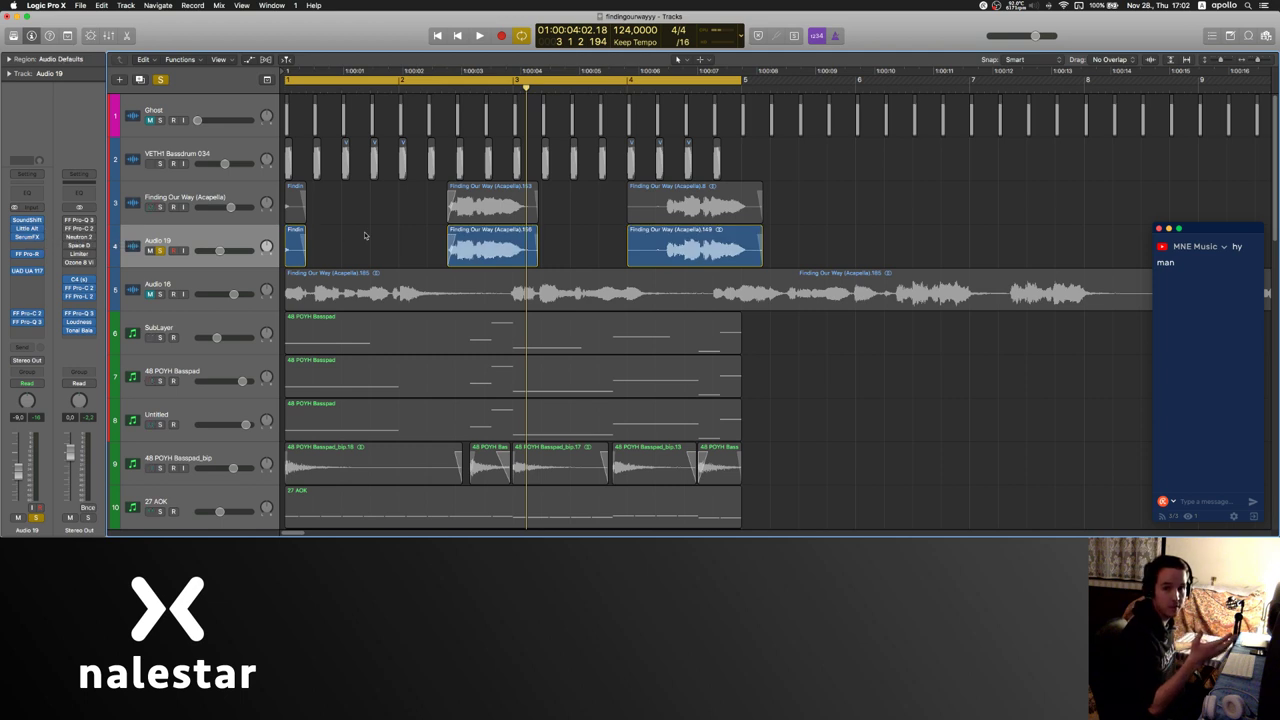
{"action": "left_click", "coordinate": [185, 196]}
{"action": "key", "text": "space"}
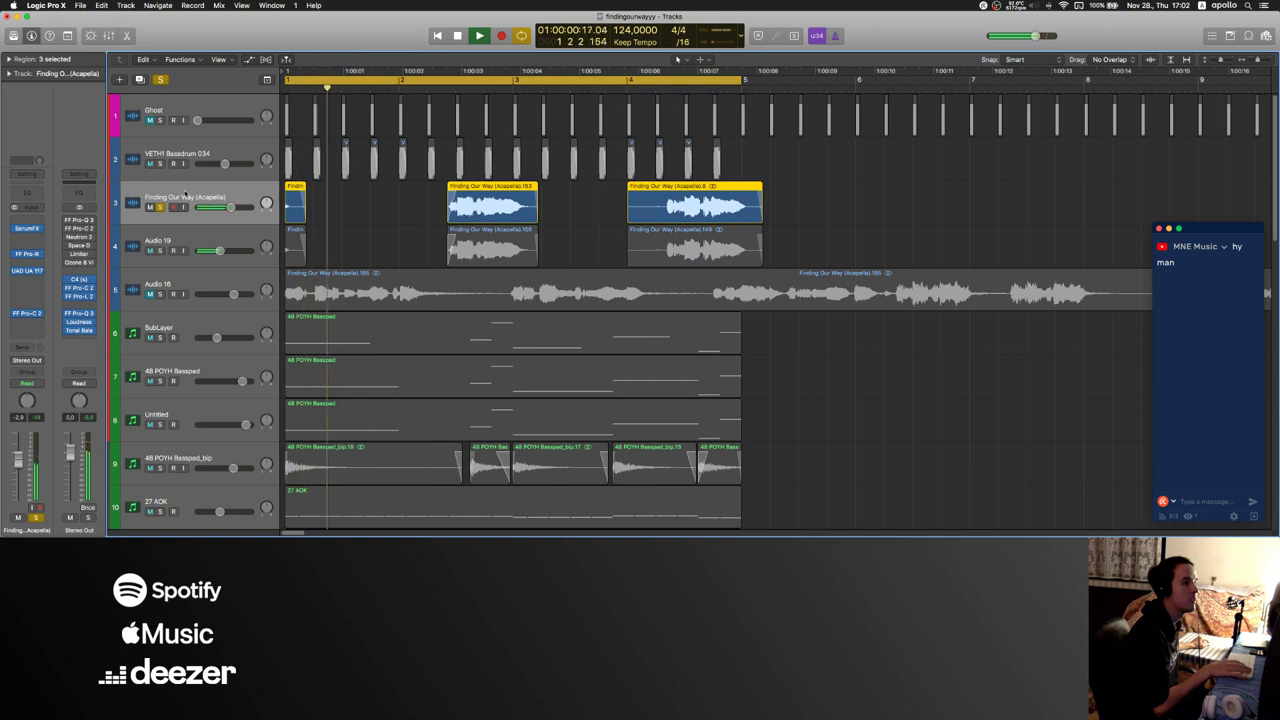
- Set the cycle range around the middle vocal phrase, from within bar 2 to within bar 3, and play the loop
{"action": "left_click_drag", "start_coordinate": [445, 80], "coordinate": [549, 84]}
{"action": "left_click", "coordinate": [729, 206]}
{"action": "left_click", "coordinate": [584, 219]}
{"action": "key", "text": "space"}
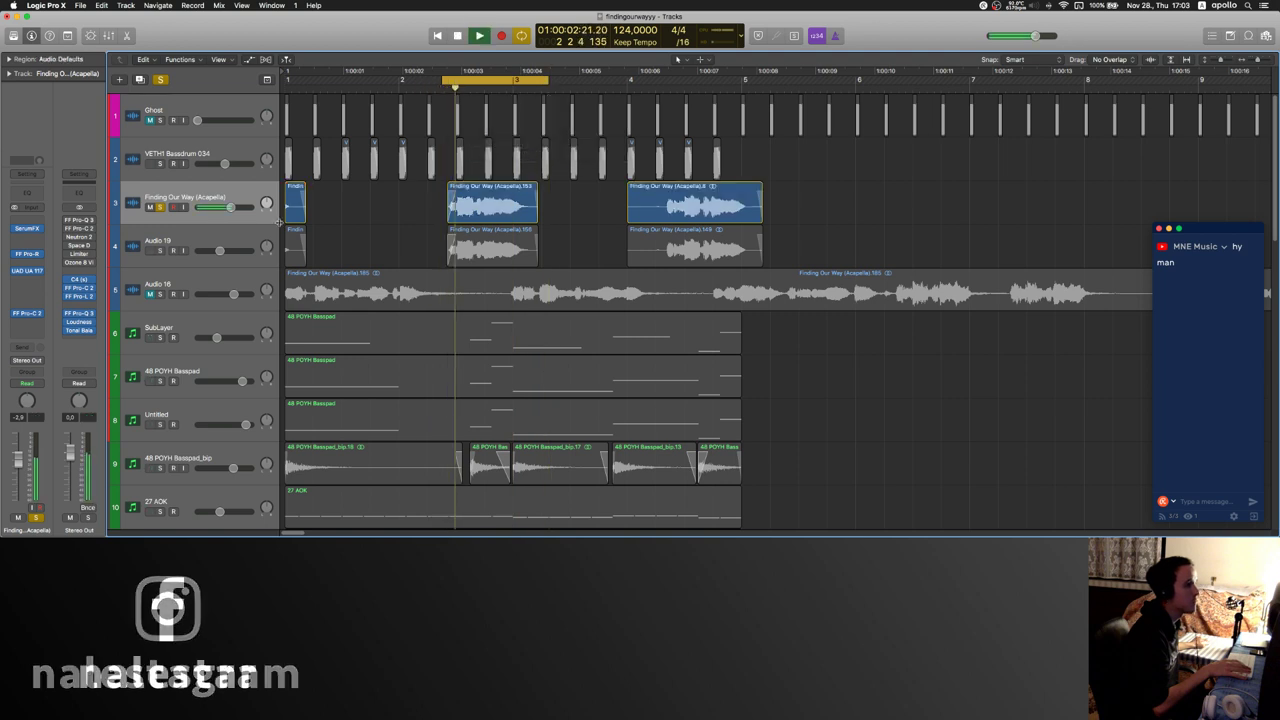
- Solo Audio 19 alongside Finding Our Way (Acapella) and play the looped phrase
{"action": "left_click", "coordinate": [160, 251]}
{"action": "key", "text": "space"}
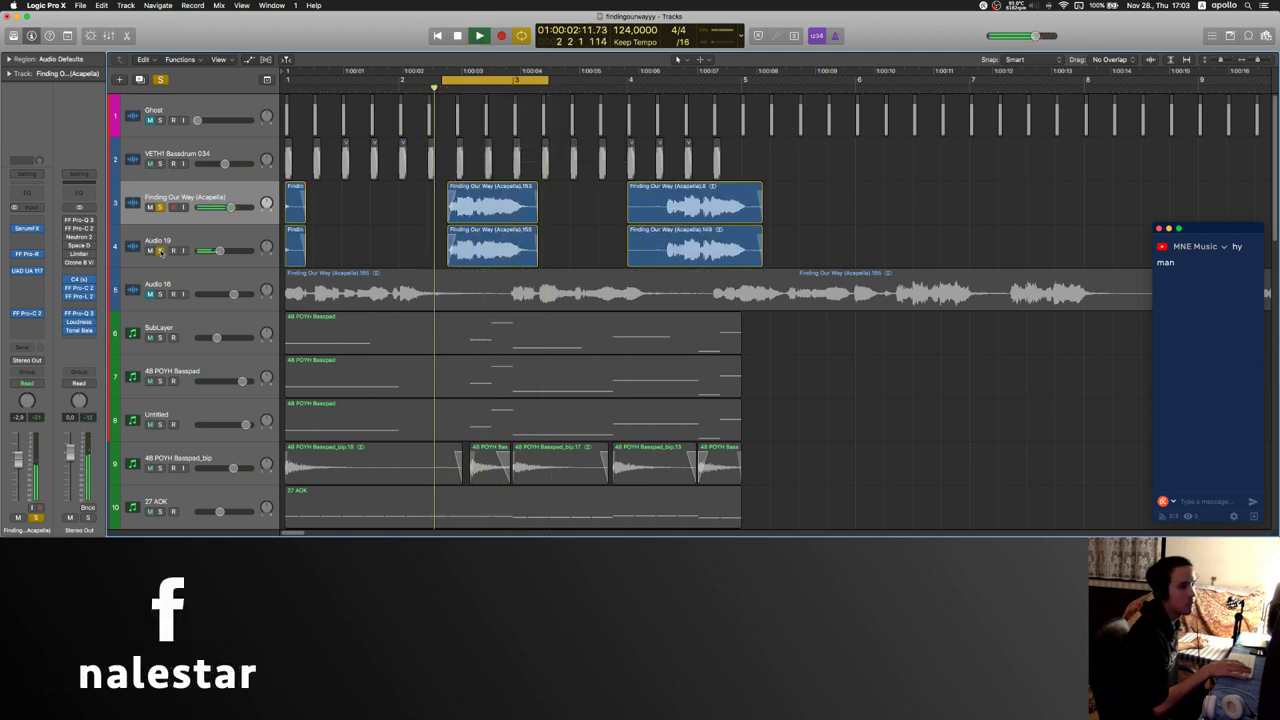
{"action": "key", "text": "space"}
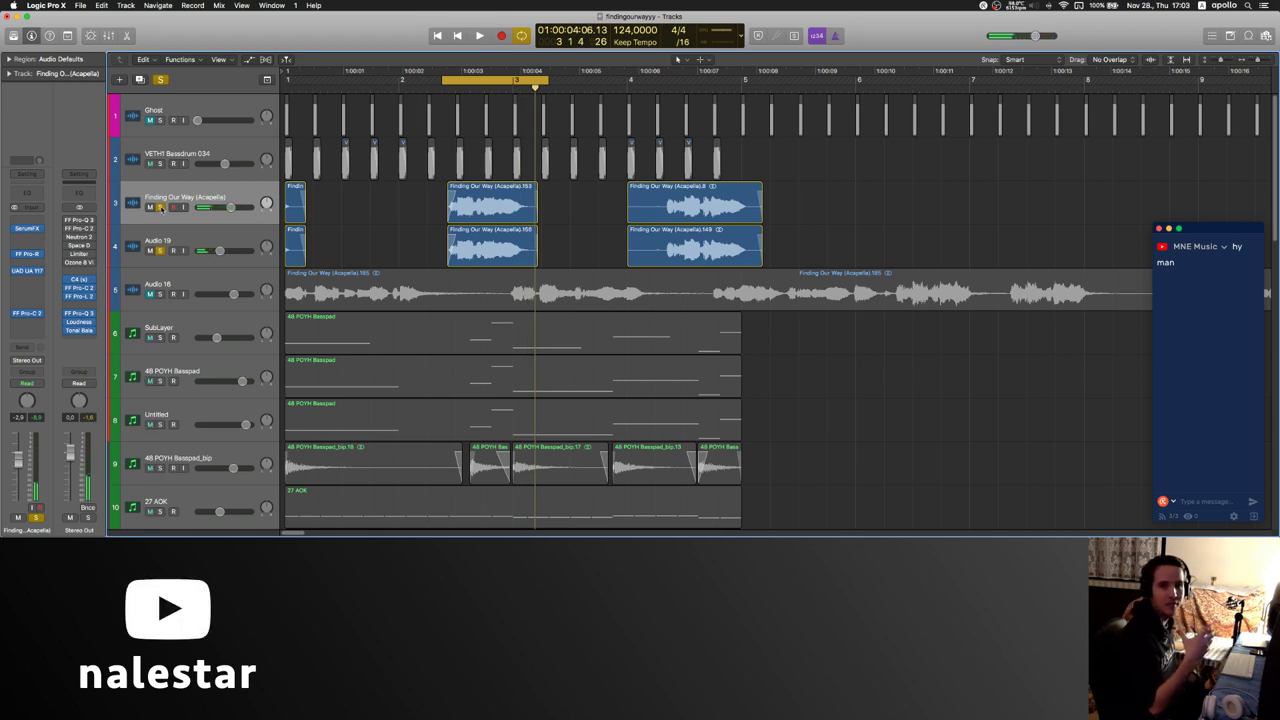
- Unsolo Finding Our Way (Acapella) and play the looped phrase with only Audio 19
{"action": "left_click", "coordinate": [160, 207]}
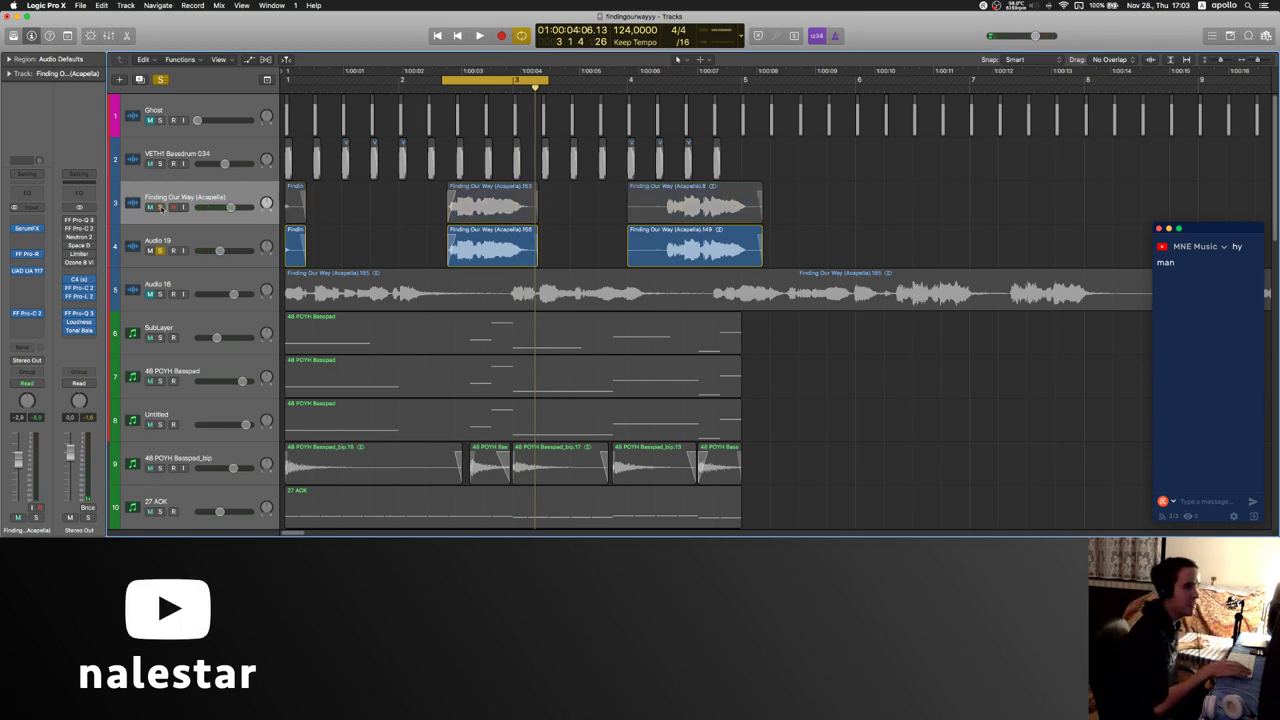
{"action": "key", "text": "space"}
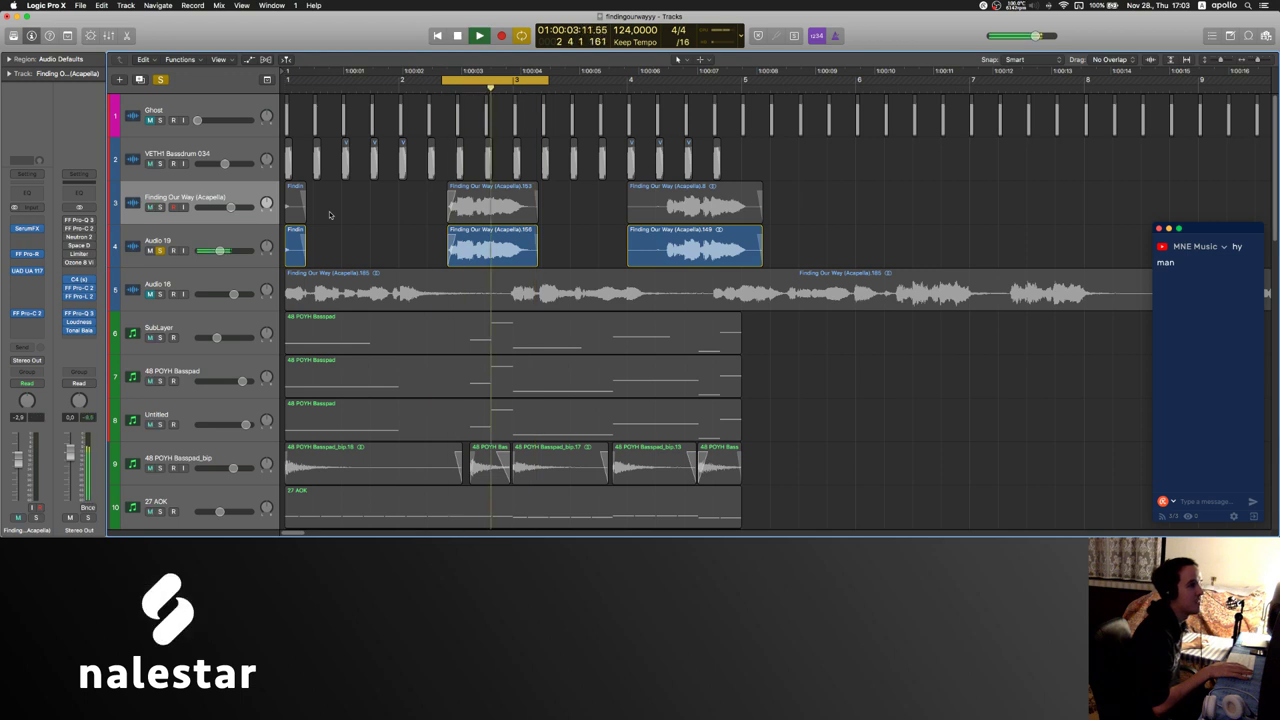
{"action": "key", "text": "space"}
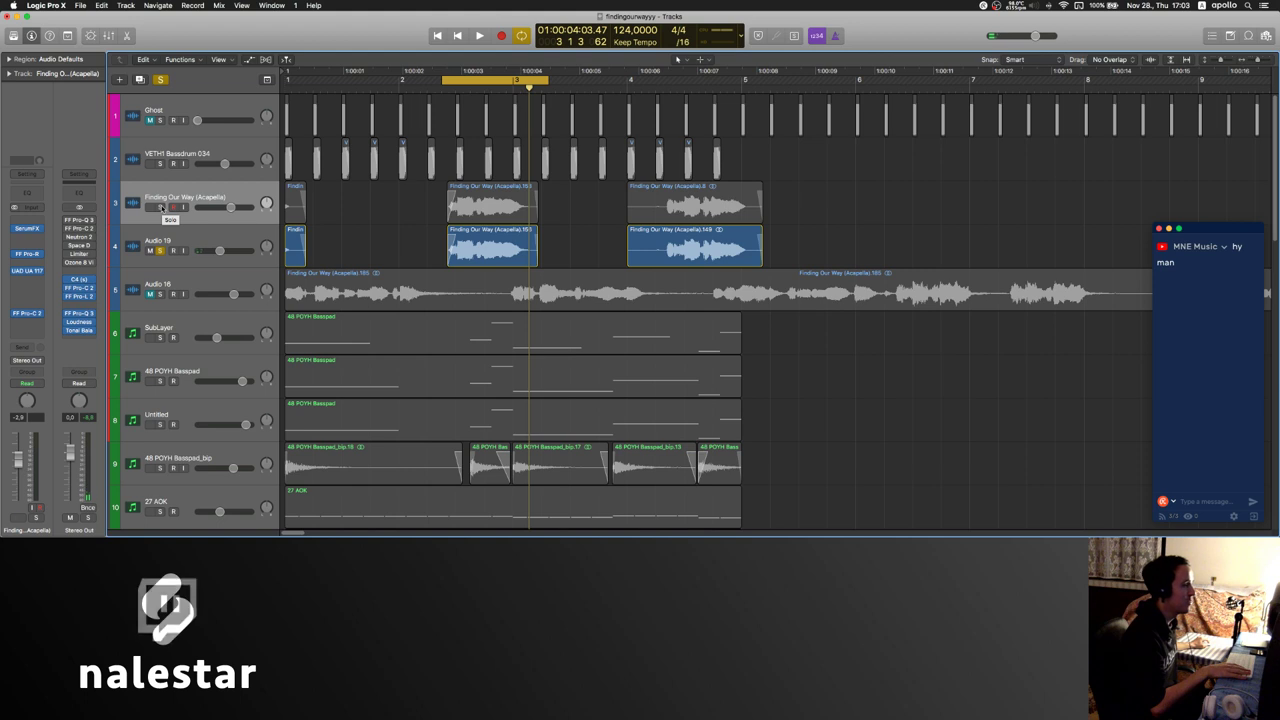
- Solo Finding Our Way (Acapella) again to hear both vocal layers in the loop, and clear all the solos
{"action": "left_click", "coordinate": [161, 207]}
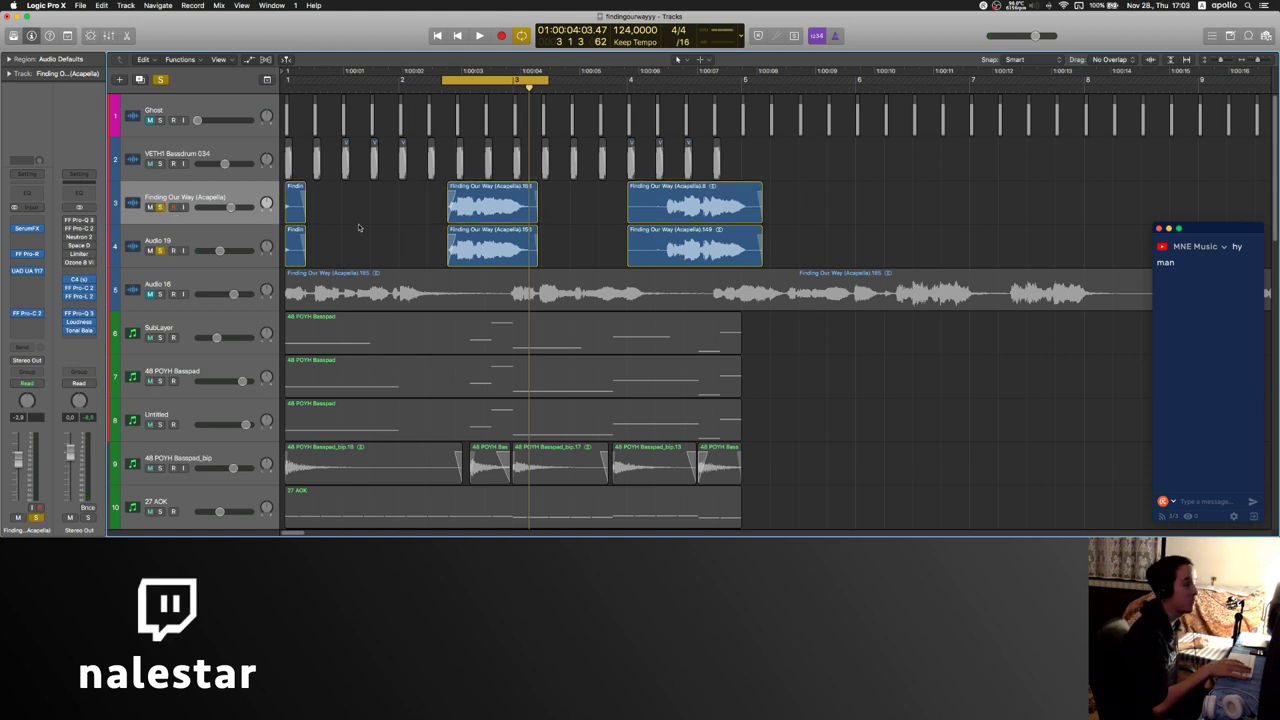
{"action": "key", "text": "space"}
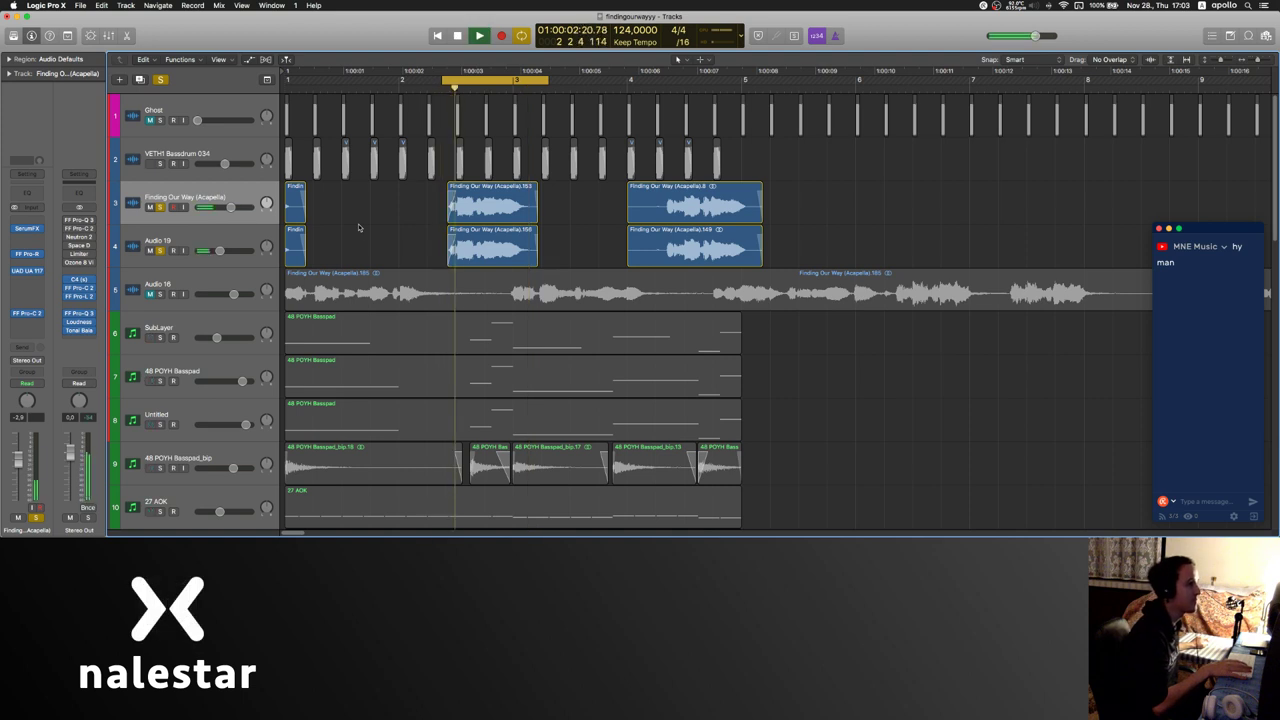
{"action": "key", "text": "space"}
{"action": "left_click", "coordinate": [159, 207]}
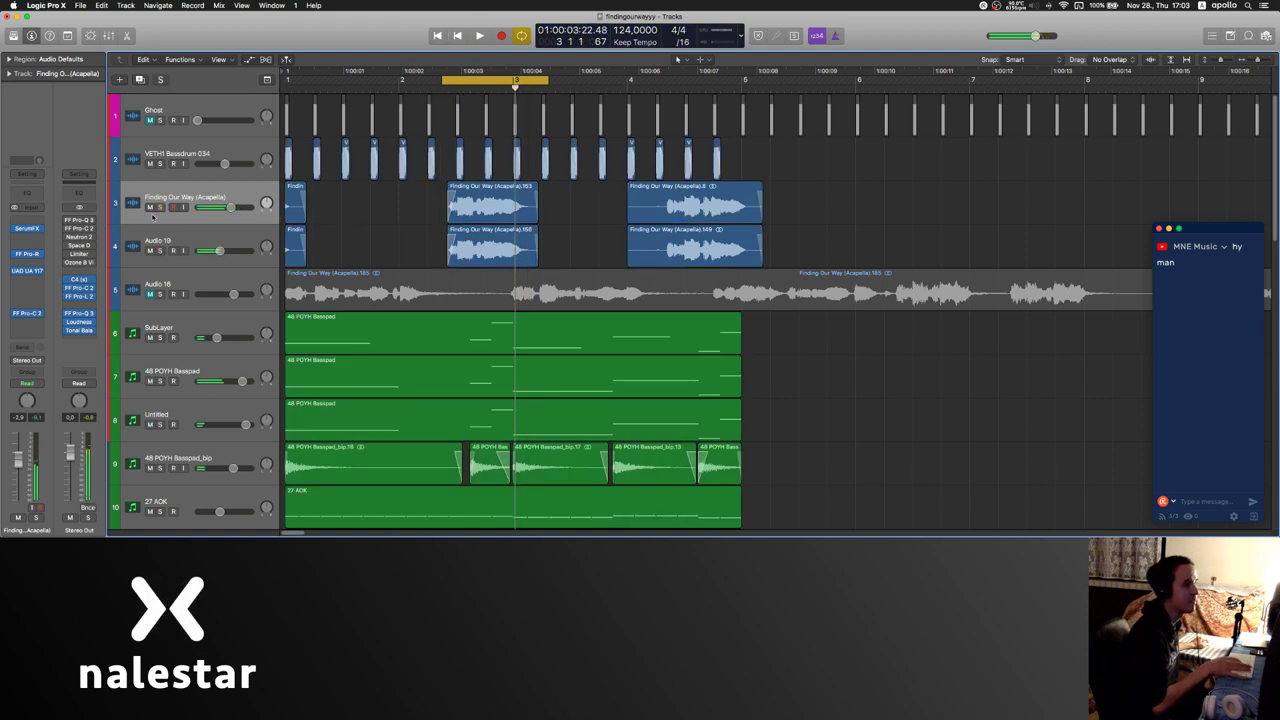
- Select the Inst 6 track and play the looped phrase with the full mix
{"action": "scroll", "coordinate": [323, 232], "scroll_direction": "down", "scroll_amount": 10}
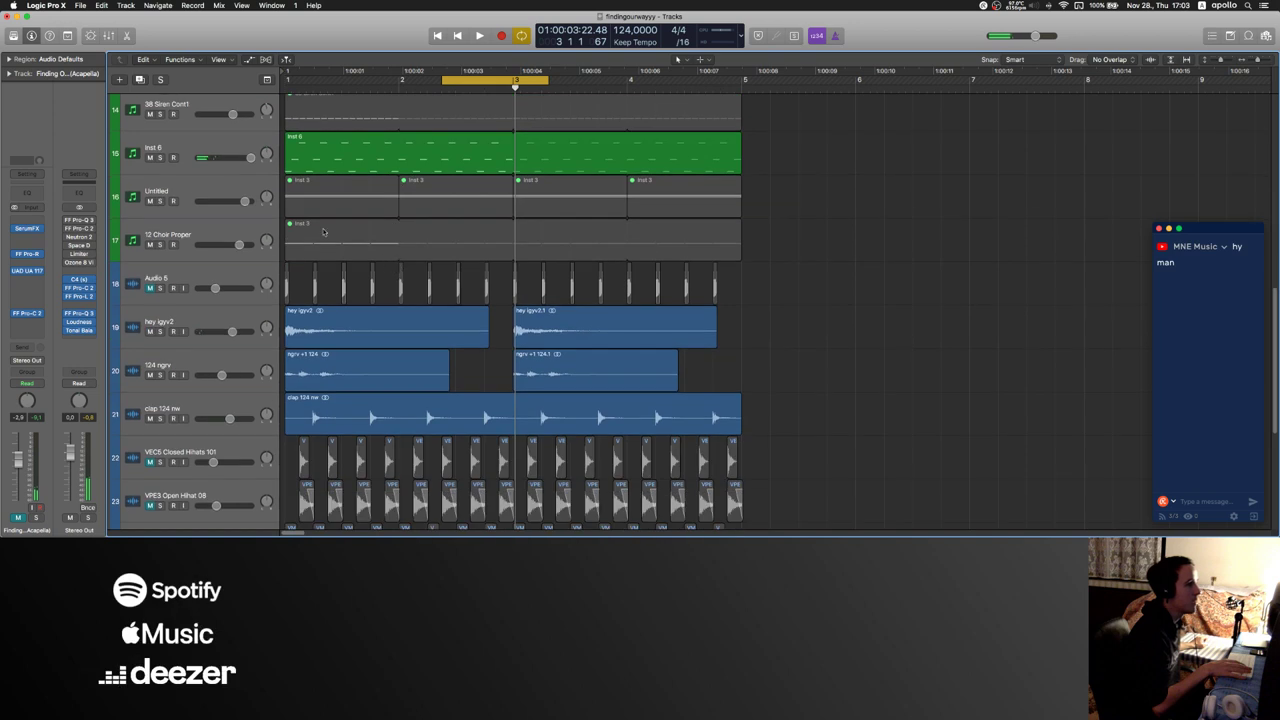
{"action": "scroll", "coordinate": [323, 232], "scroll_direction": "up", "scroll_amount": 3}
{"action": "left_click", "coordinate": [185, 312]}
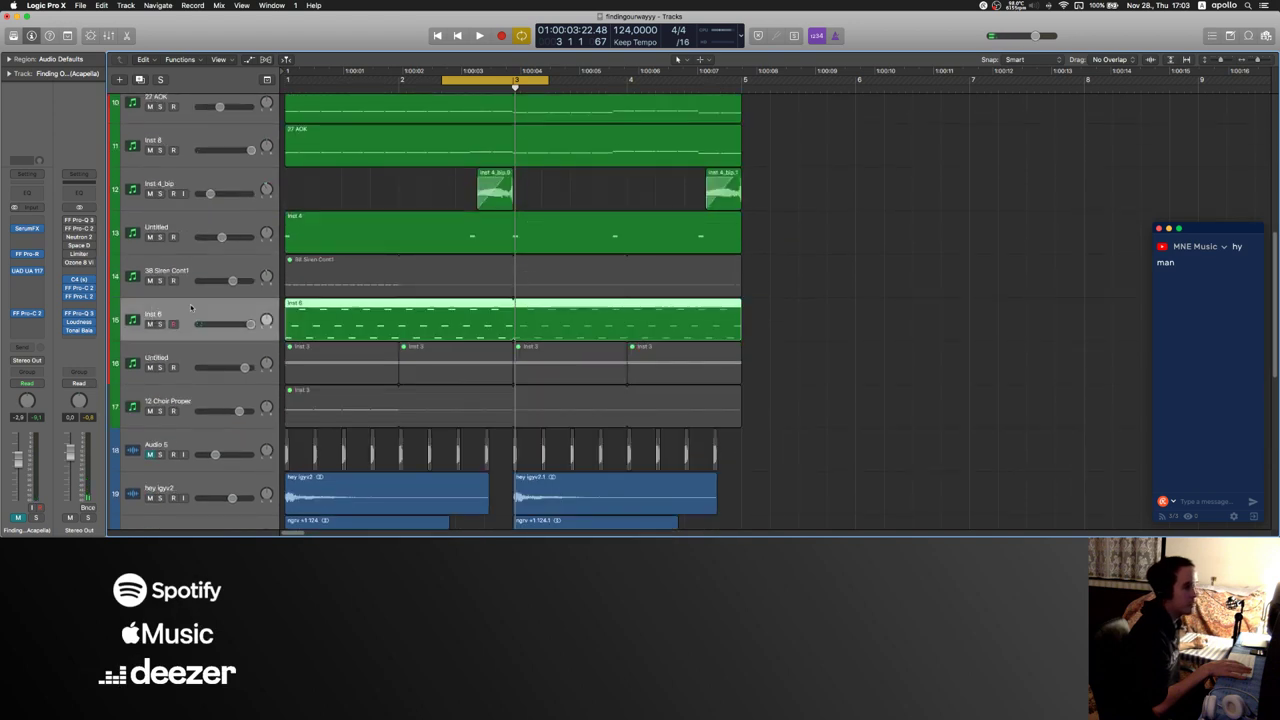
{"action": "left_click", "coordinate": [389, 179]}
{"action": "scroll", "coordinate": [360, 194], "scroll_direction": "down", "scroll_amount": 3}
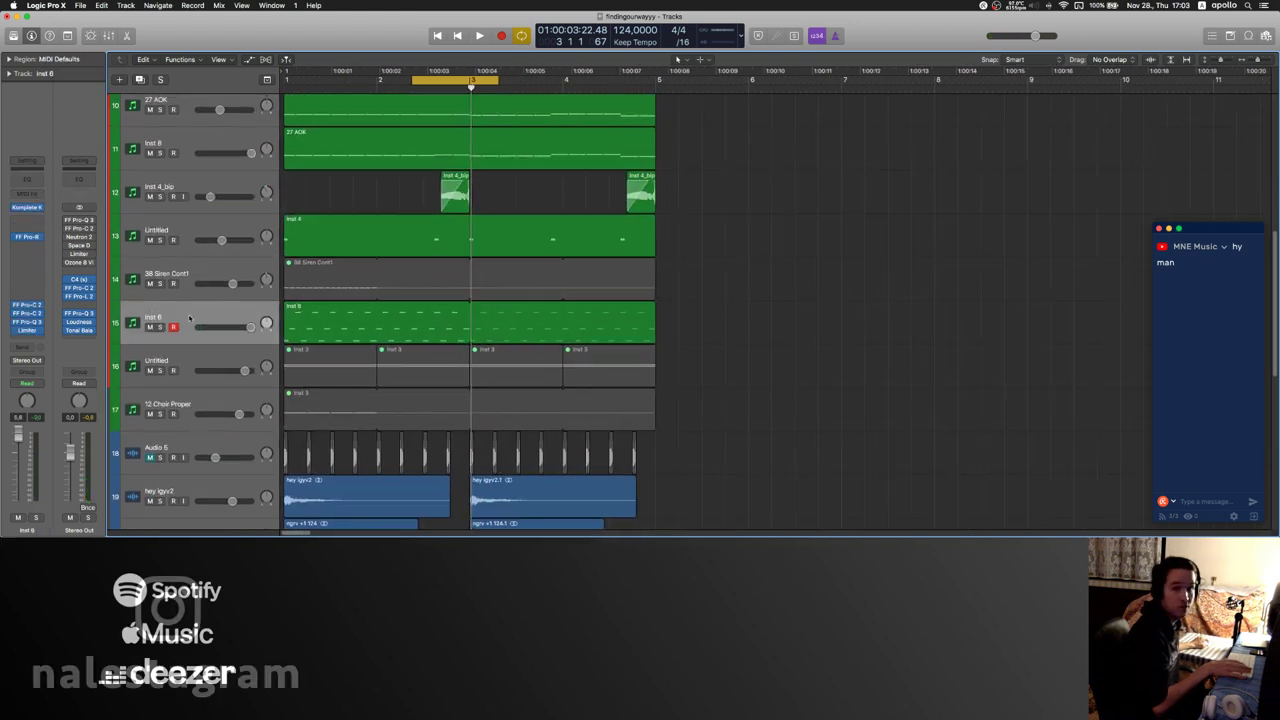
{"action": "key", "text": "space"}
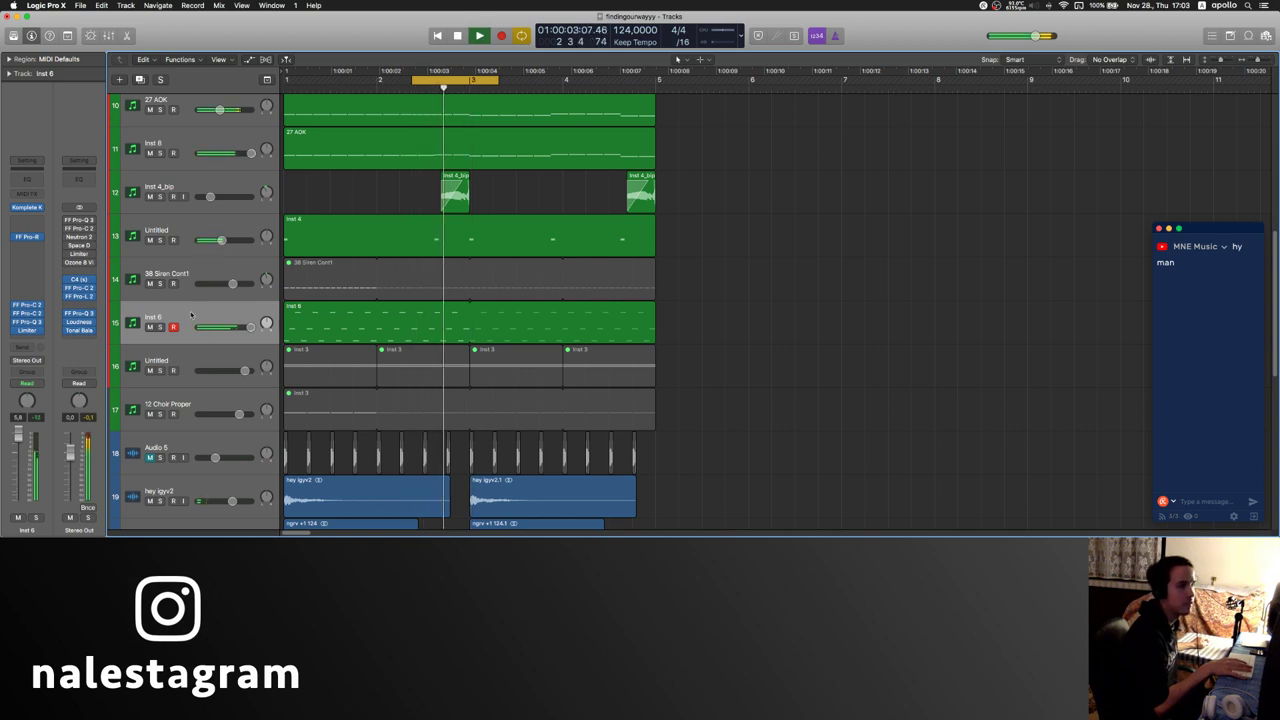
{"action": "key", "text": "space"}
- Set the cycle range from bar 1 to bar 5 and play the full mix with the Inst 6 track selected
{"action": "left_click_drag", "start_coordinate": [290, 80], "coordinate": [655, 82]}
{"action": "left_click", "coordinate": [183, 449]}
{"action": "key", "text": "space"}
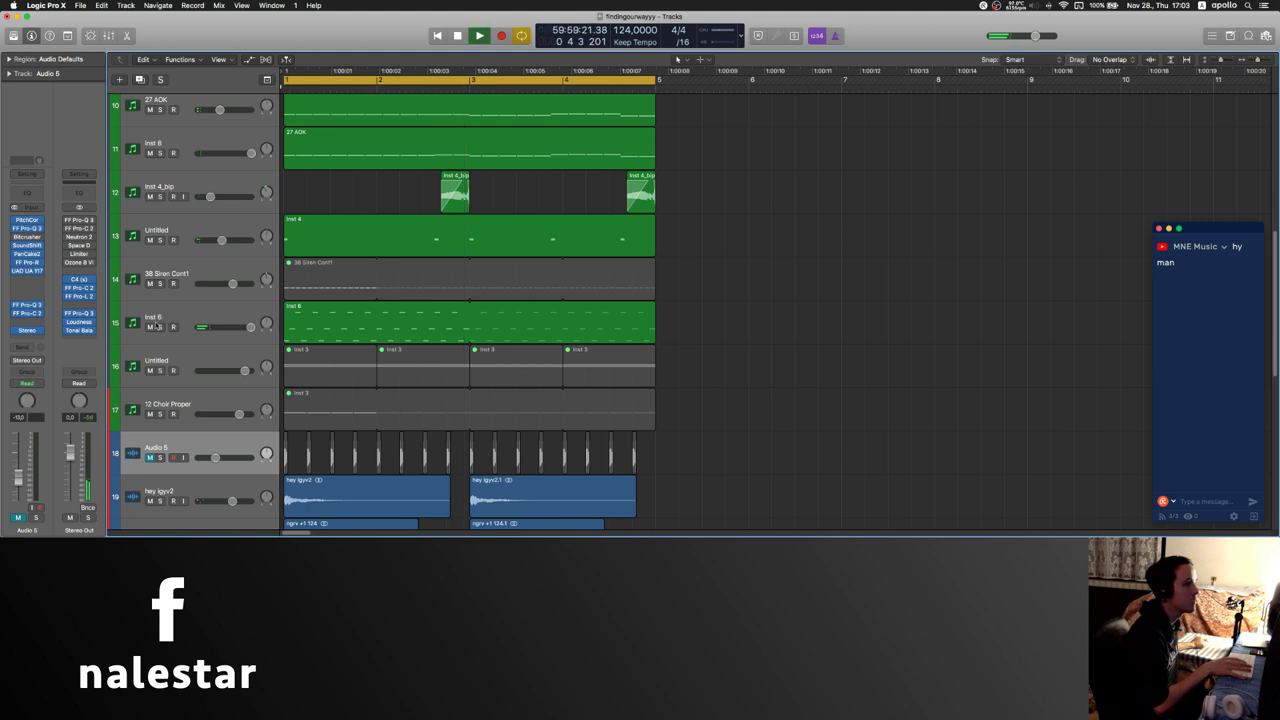
{"action": "left_click", "coordinate": [196, 308]}
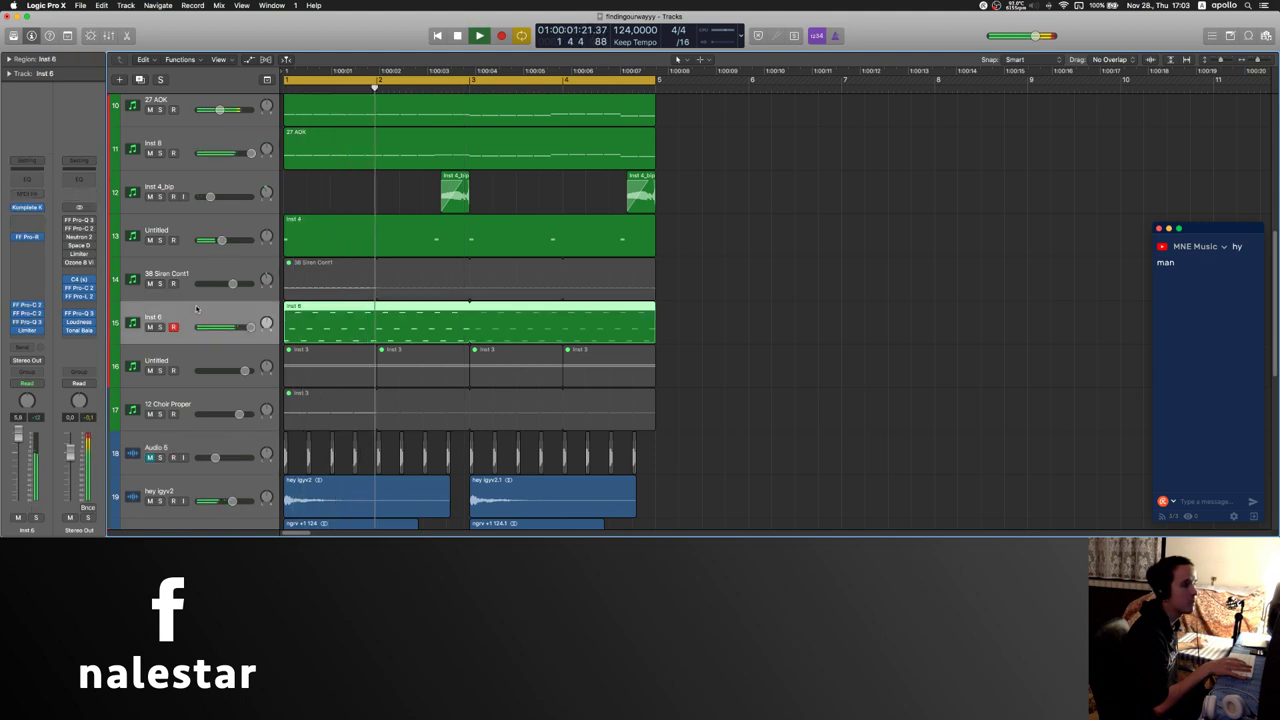
{"action": "key", "text": "space"}
- Check the Komplete Kontrol instrument on Inst 6, and play the mix from the start with the Audio 5 track selected
{"action": "left_click", "coordinate": [27, 207]}
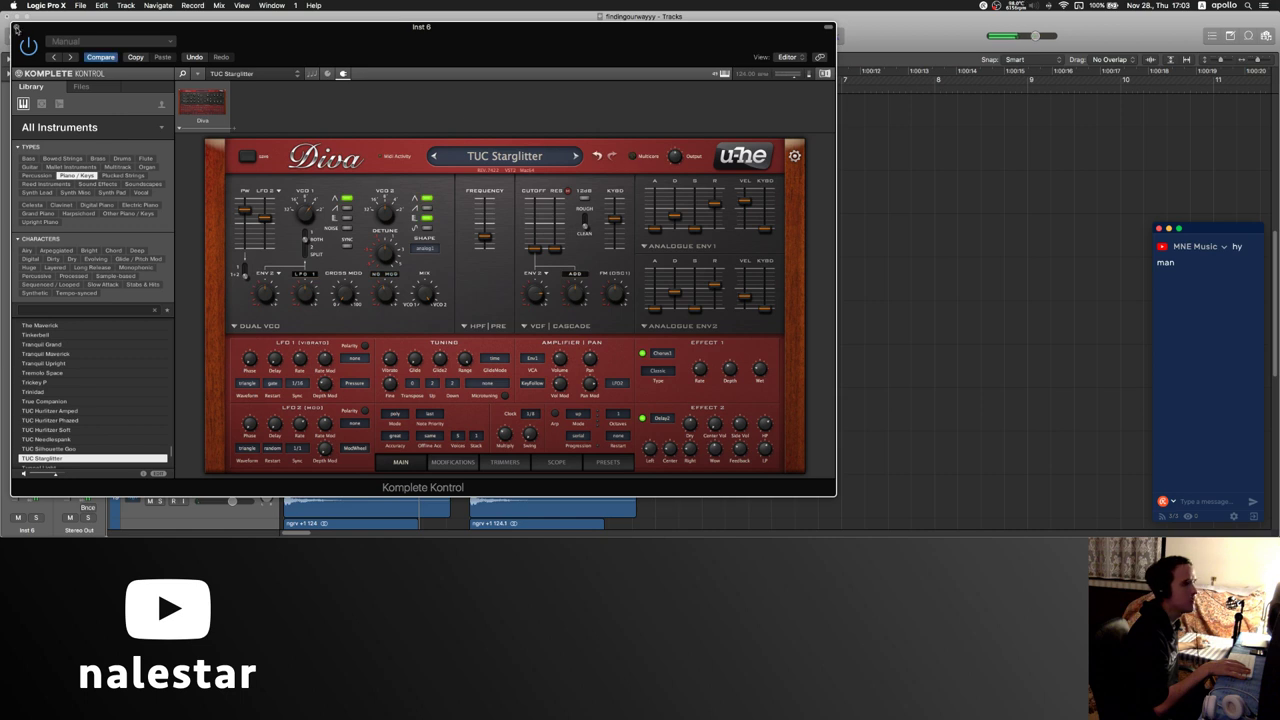
{"action": "left_click", "coordinate": [16, 28]}
{"action": "left_click", "coordinate": [200, 445]}
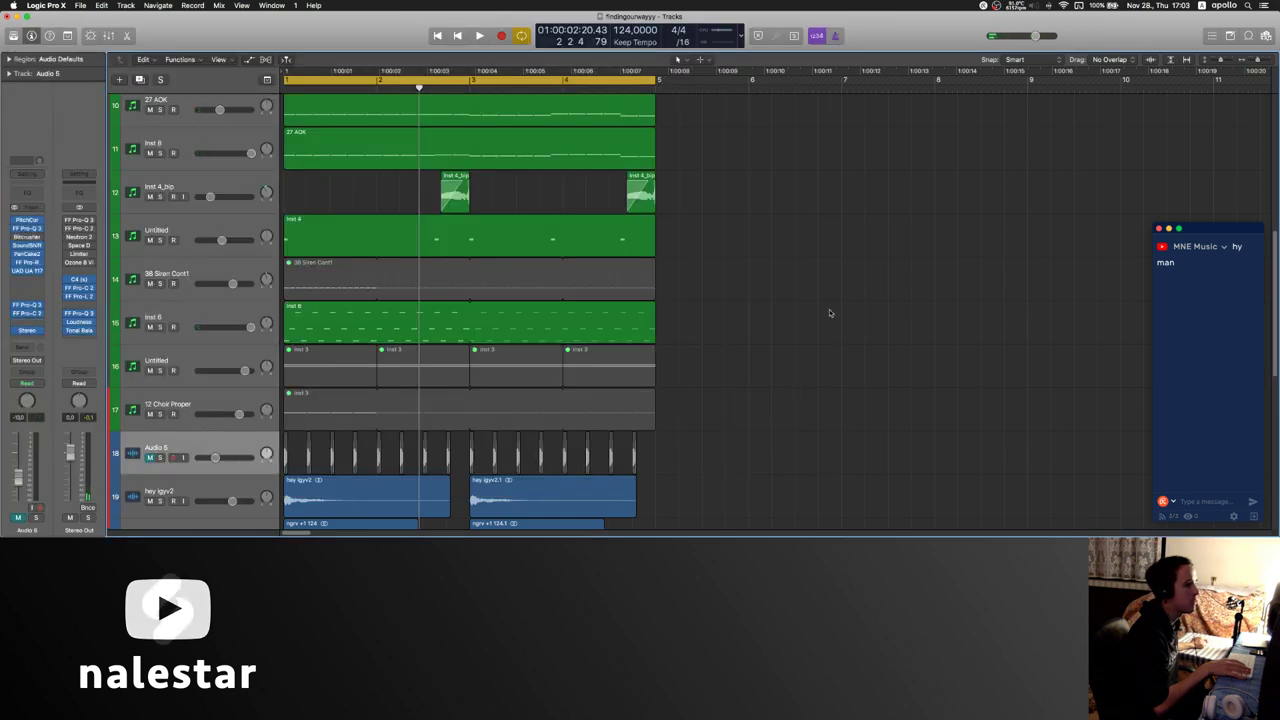
{"action": "key", "text": "Return"}
{"action": "key", "text": "space"}
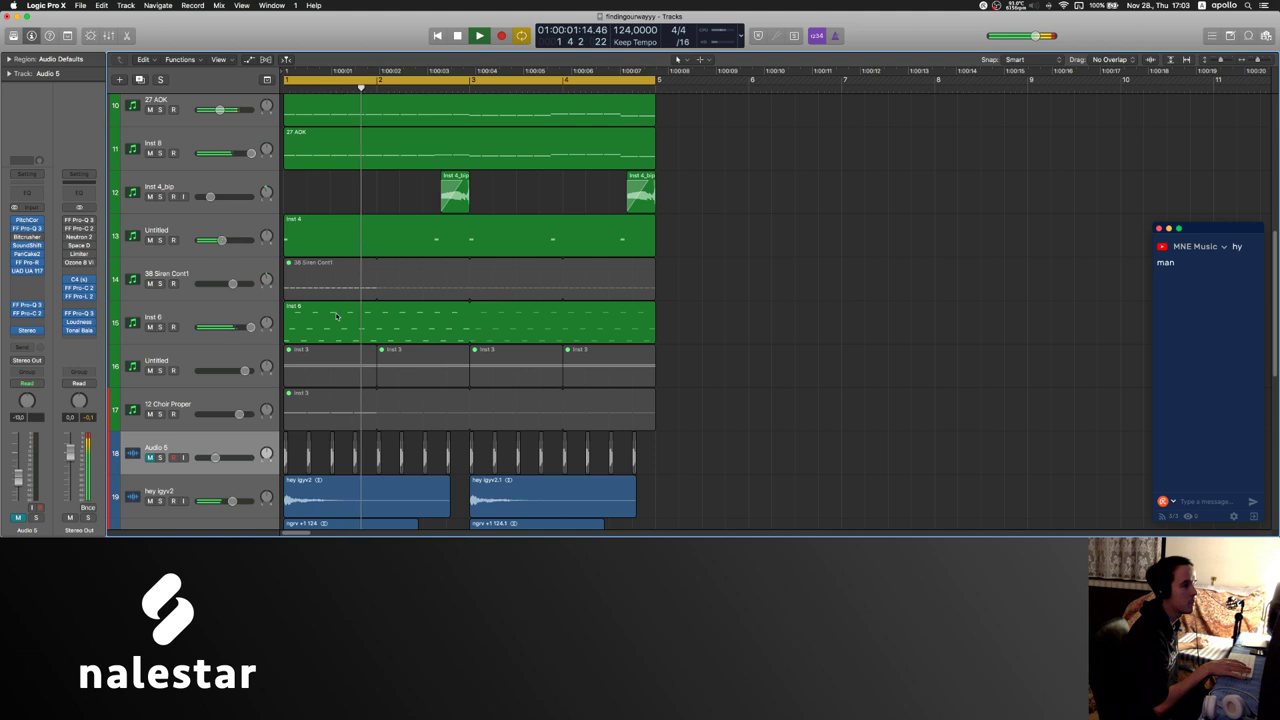
{"action": "key", "text": "space"}
- Reopen the Komplete Kontrol window of Inst 6, move it clear of the mixer strips, examine the Diva preset and close the window
{"action": "left_click", "coordinate": [202, 315]}
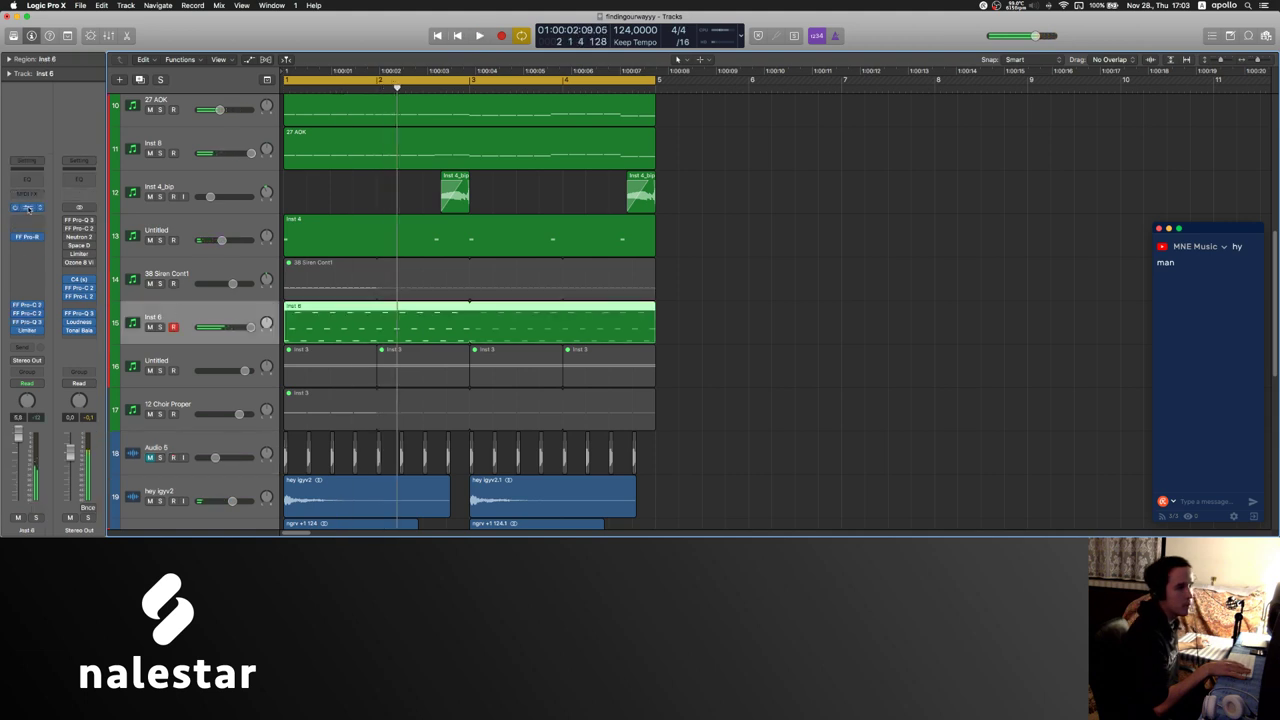
{"action": "left_click", "coordinate": [28, 208]}
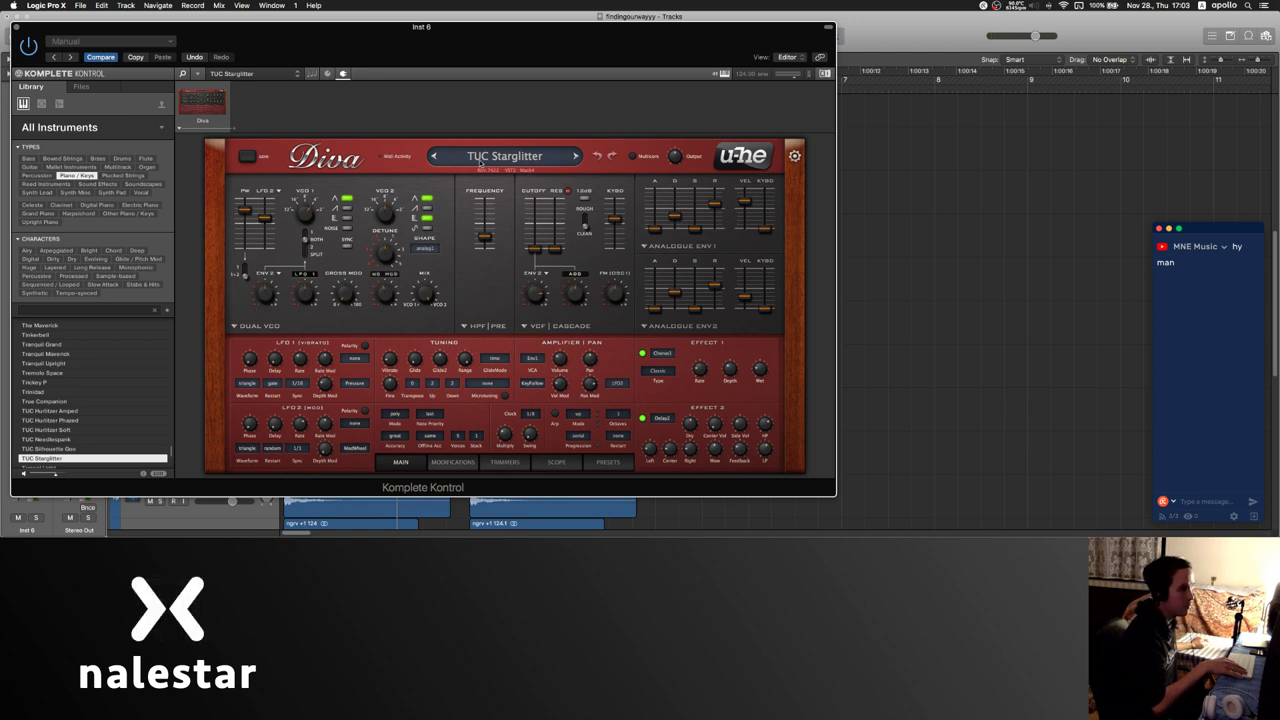
{"action": "left_click_drag", "start_coordinate": [17, 30], "coordinate": [283, 50]}
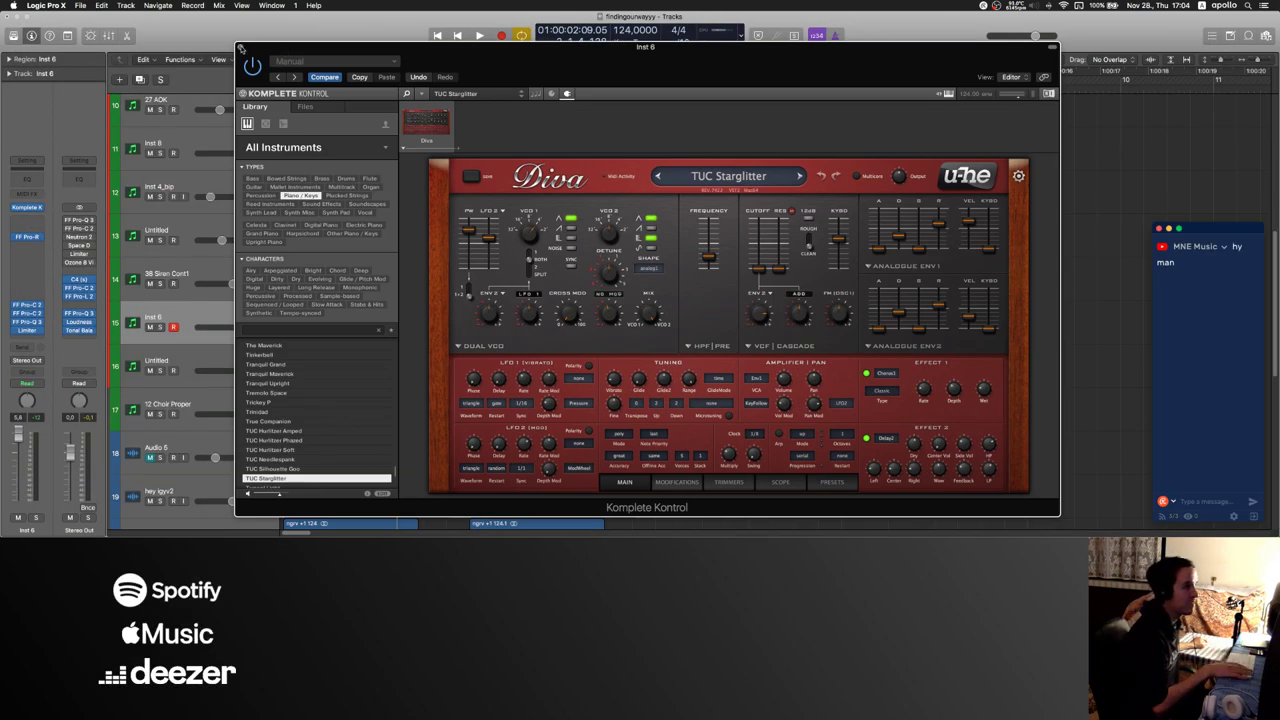
{"action": "left_click", "coordinate": [240, 47]}
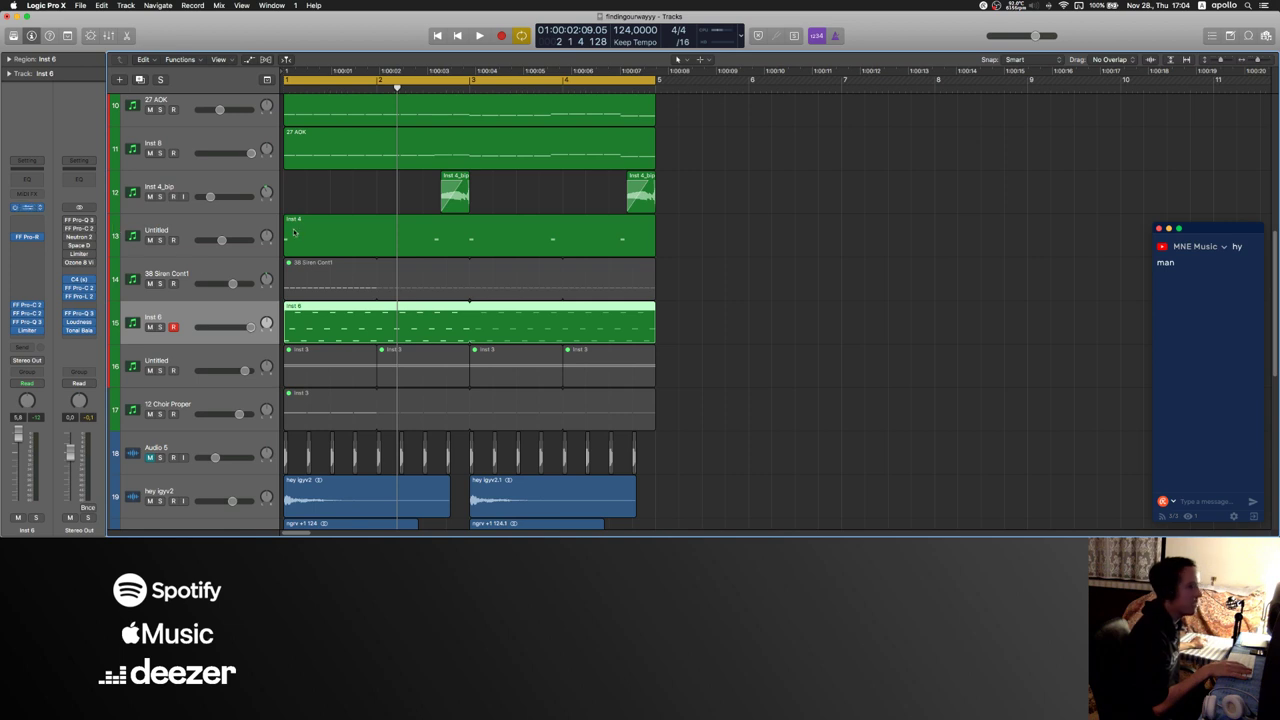
- Show the Komplete Kontrol window of Inst 6 with its Diva preset again, hide it, and deselect the region
{"action": "key", "text": "v"}
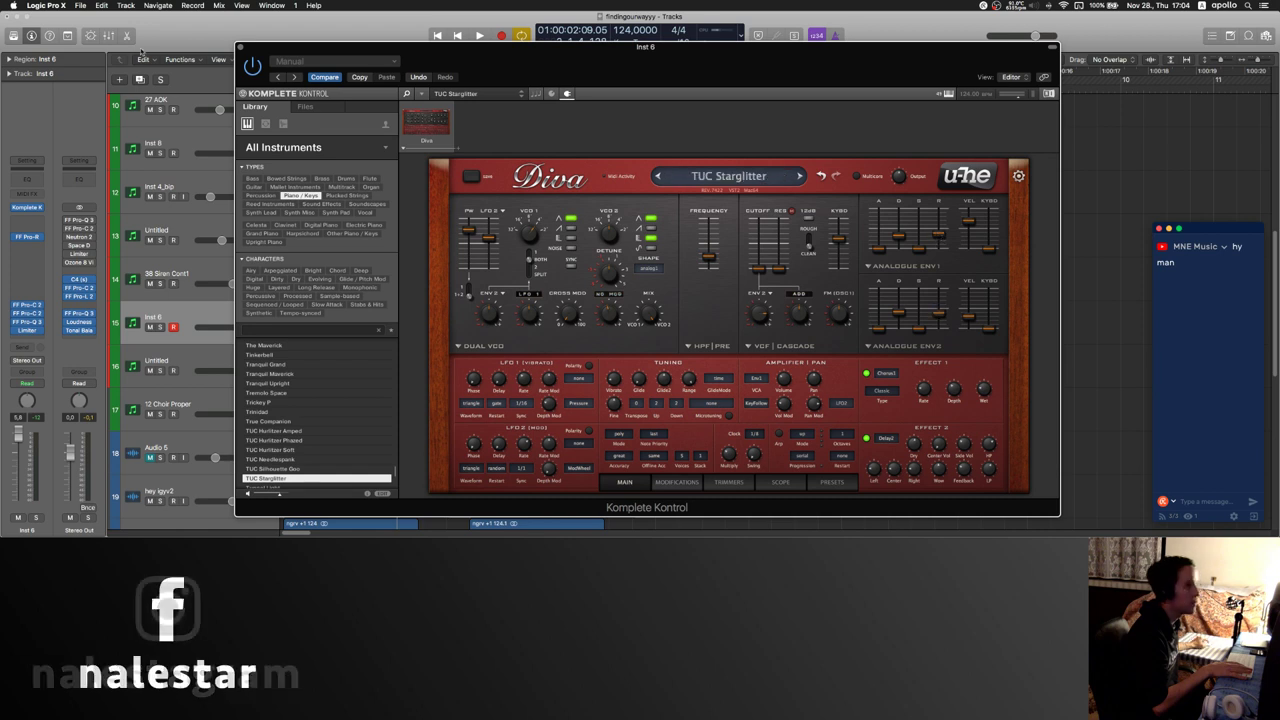
{"action": "key", "text": "v"}
{"action": "left_click", "coordinate": [921, 336]}
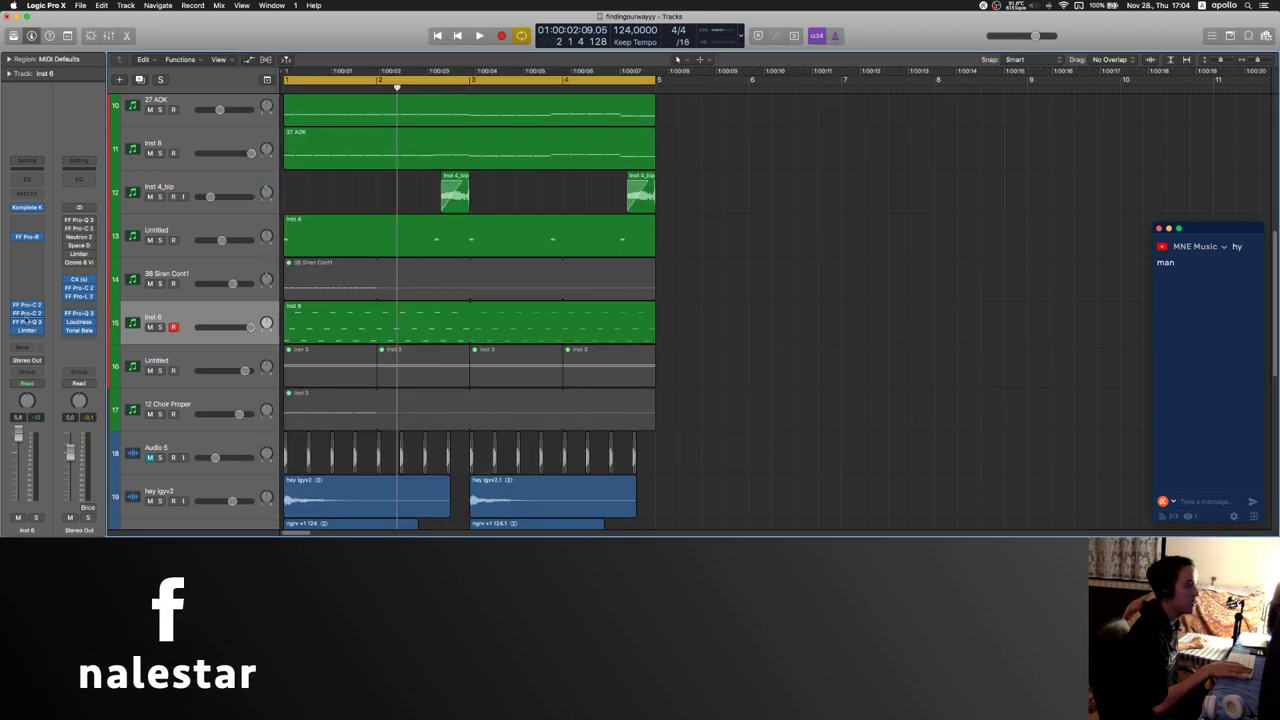
- Select and solo the Untitled bass track directly below 48 POYH Basspad
{"action": "left_click", "coordinate": [182, 309]}
{"action": "scroll", "coordinate": [185, 305], "scroll_direction": "up", "scroll_amount": 5}
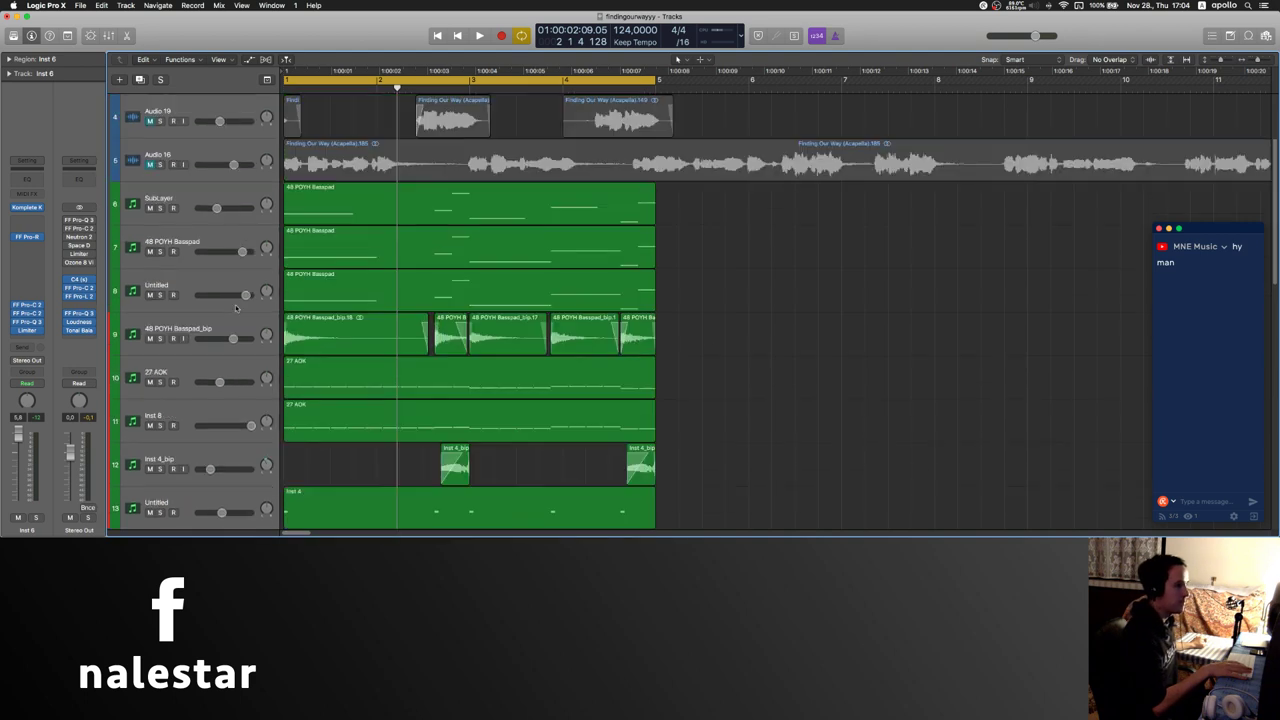
{"action": "left_click", "coordinate": [202, 242]}
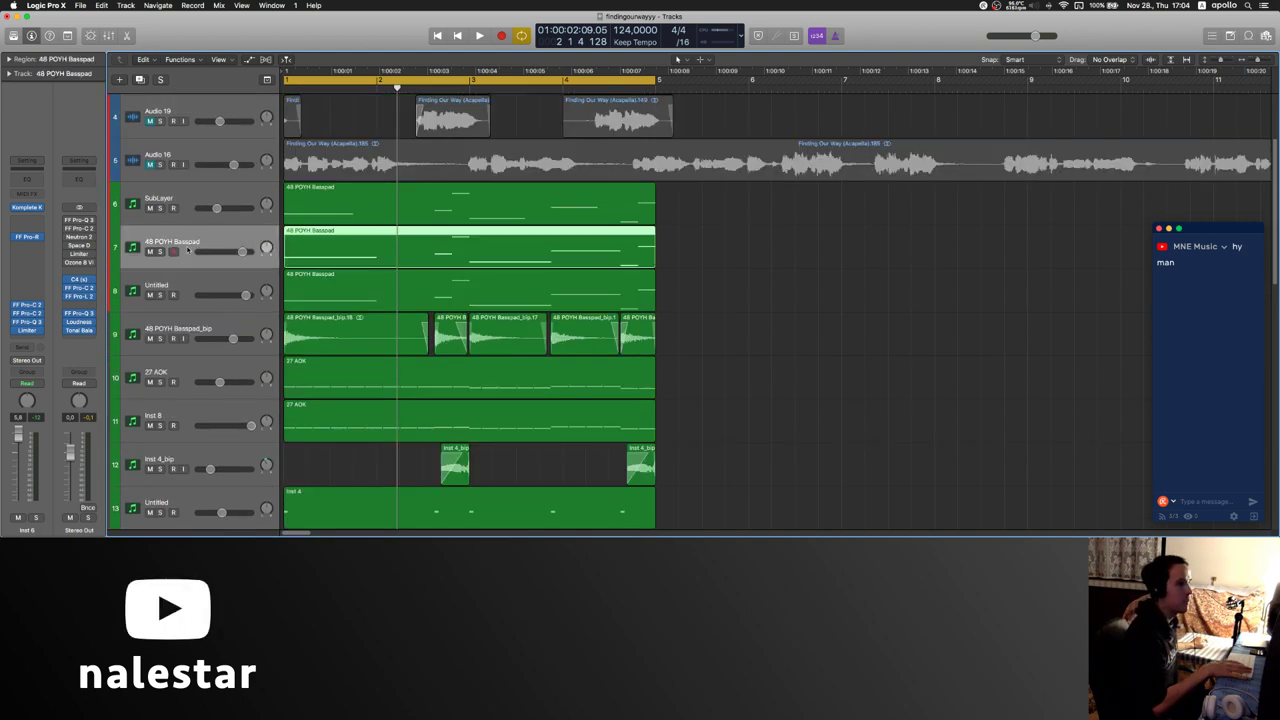
{"action": "left_click", "coordinate": [178, 283]}
{"action": "key", "text": "s"}
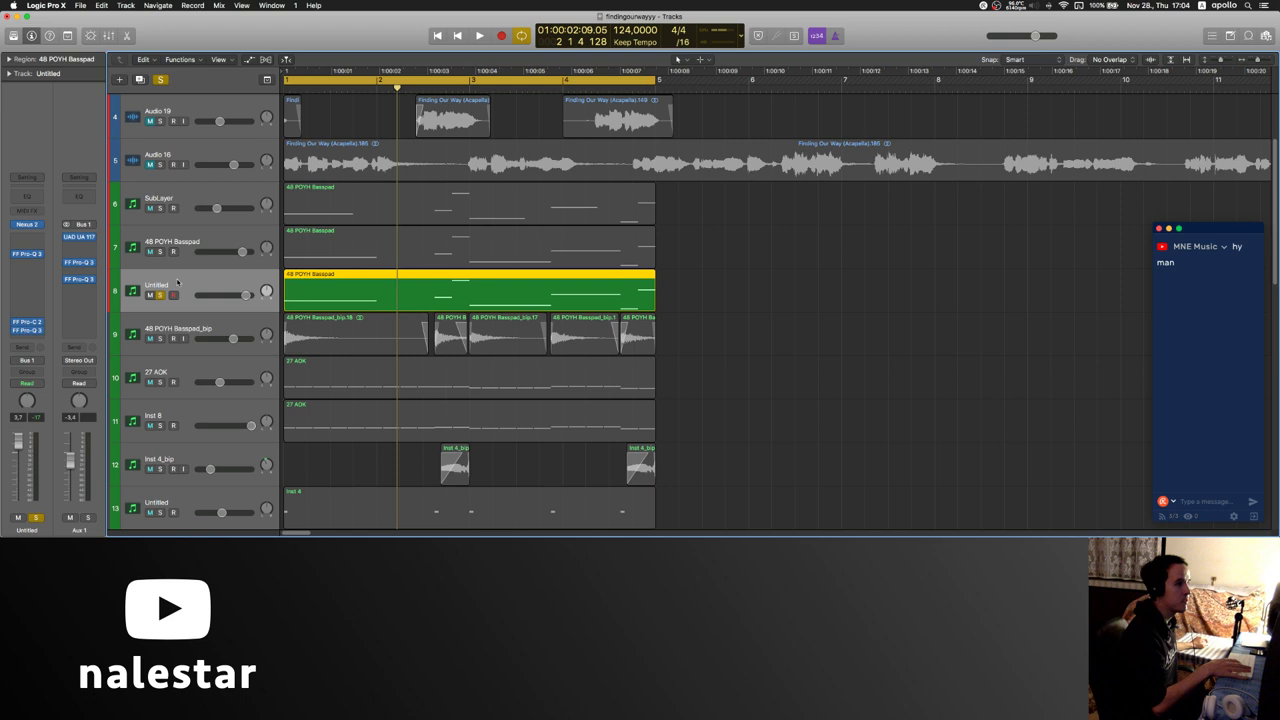
- Open the Nexus 2 instrument of the soloed Untitled track, play its bass sound with the window moved aside, and close it
{"action": "left_click", "coordinate": [28, 225]}
{"action": "key", "text": "space"}
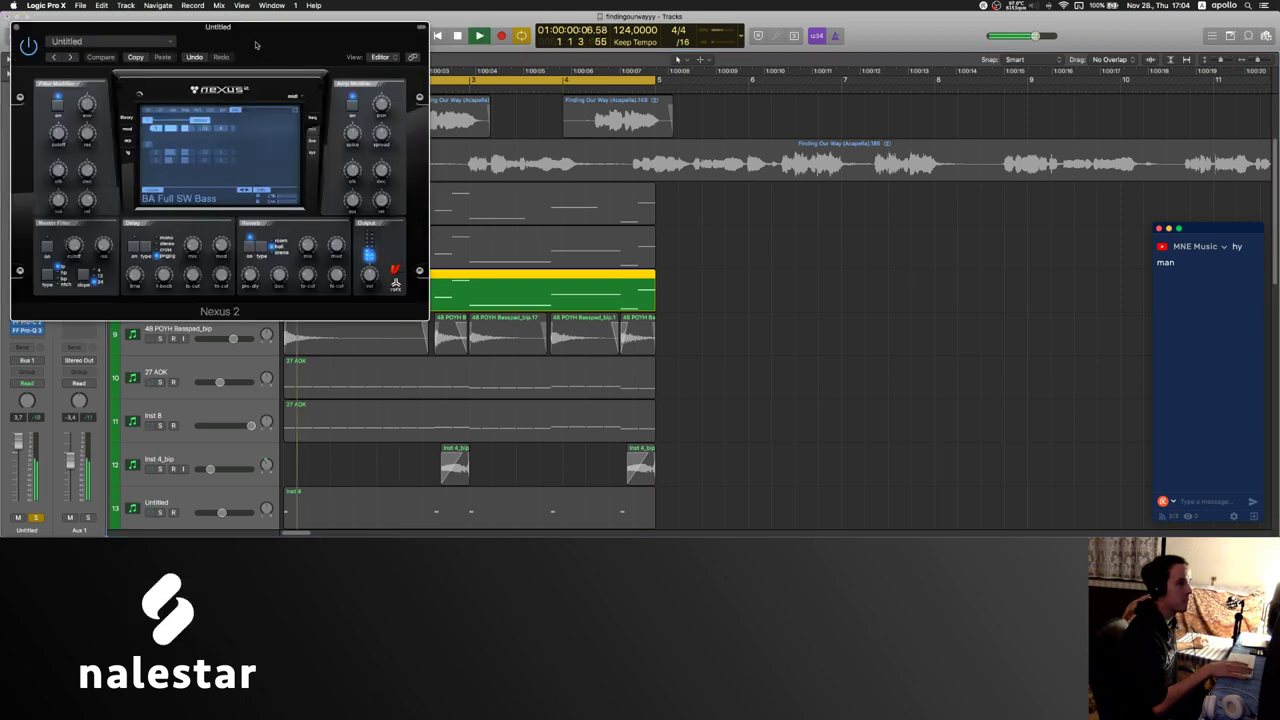
{"action": "left_click_drag", "start_coordinate": [462, 73], "coordinate": [827, 106]}
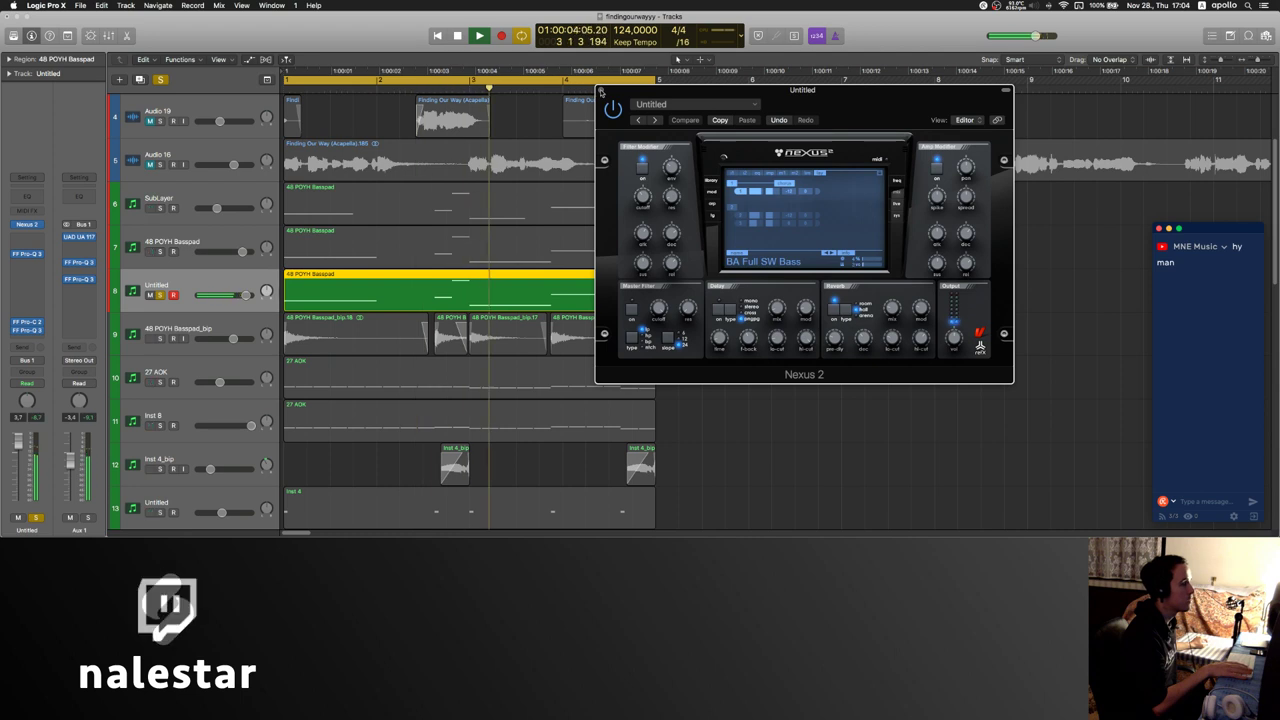
{"action": "key", "text": "space"}
{"action": "left_click", "coordinate": [600, 90]}
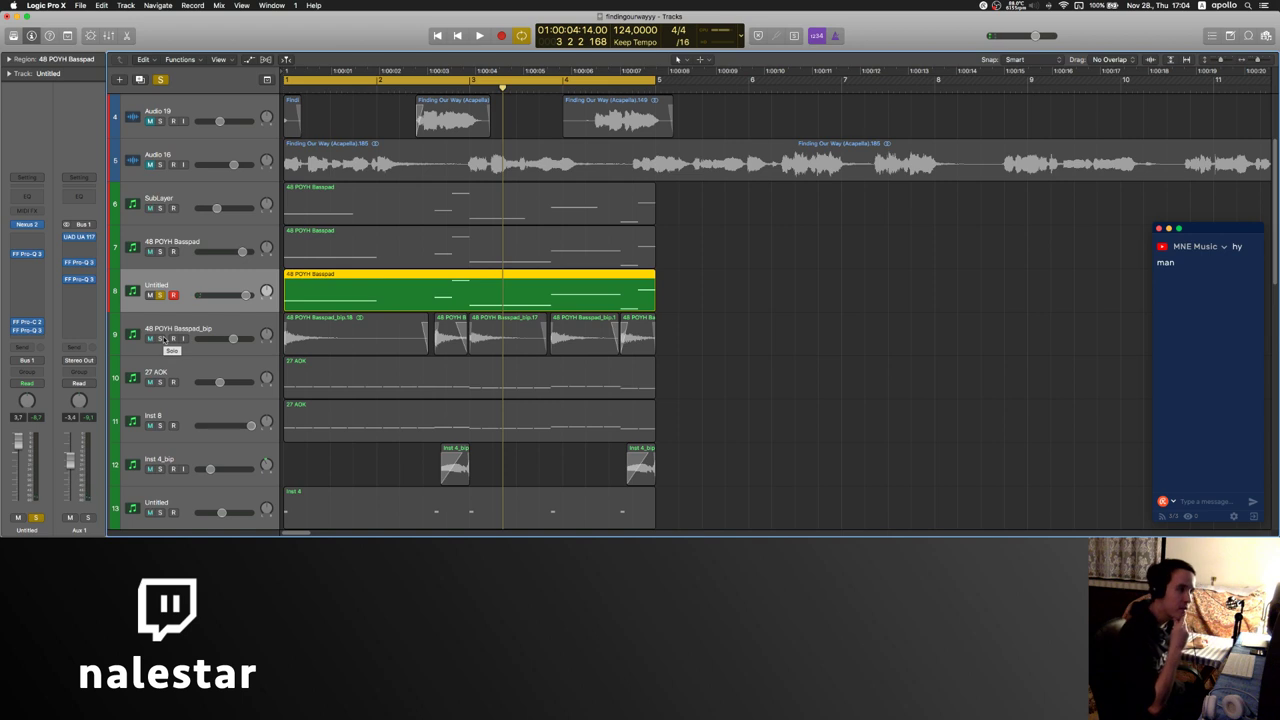
- Add SubLayer, 48 POYH Basspad and 48 POYH Basspad_bip to the solo and play the four bass layers together
{"action": "left_click", "coordinate": [160, 339]}
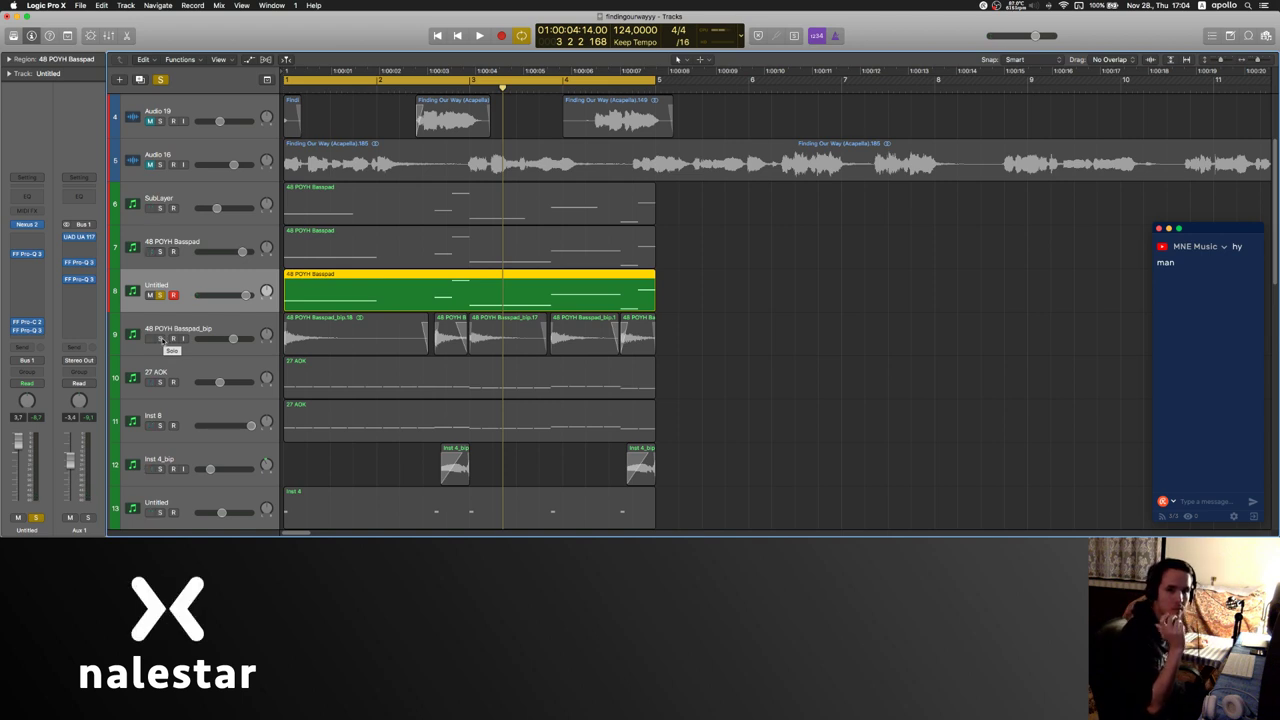
{"action": "left_click_drag", "start_coordinate": [160, 339], "coordinate": [160, 208]}
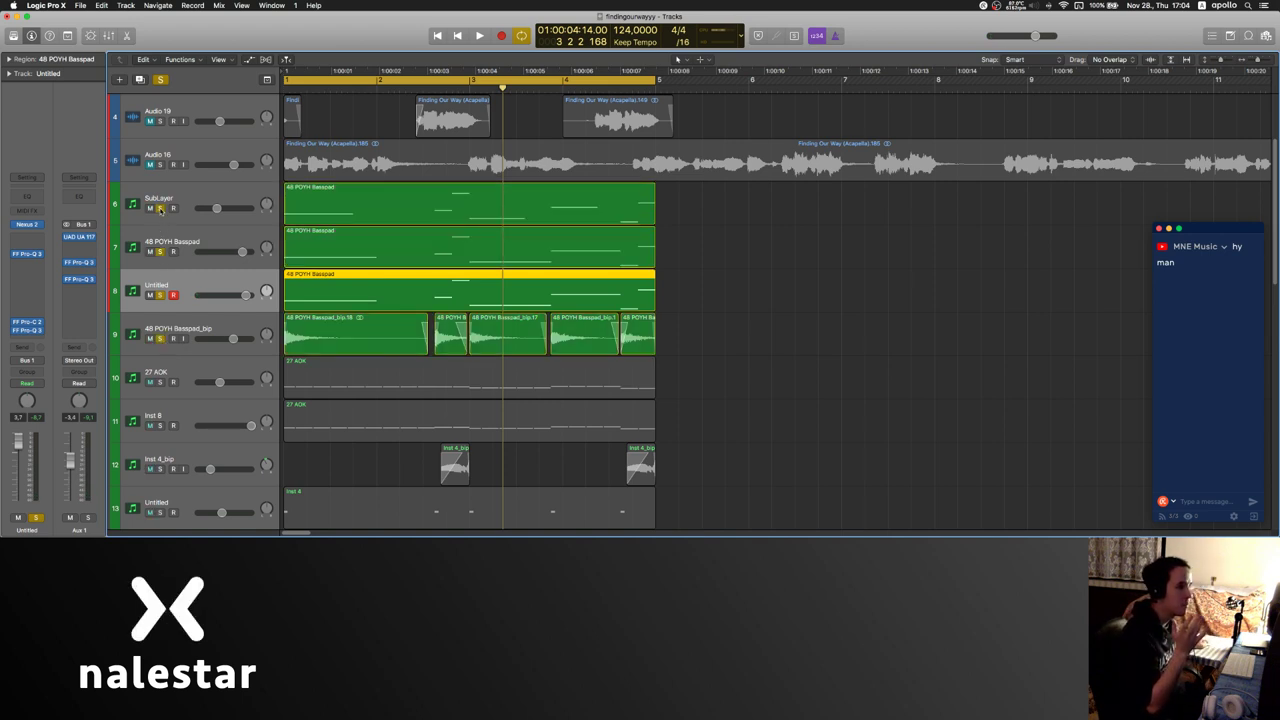
{"action": "left_click", "coordinate": [200, 340]}
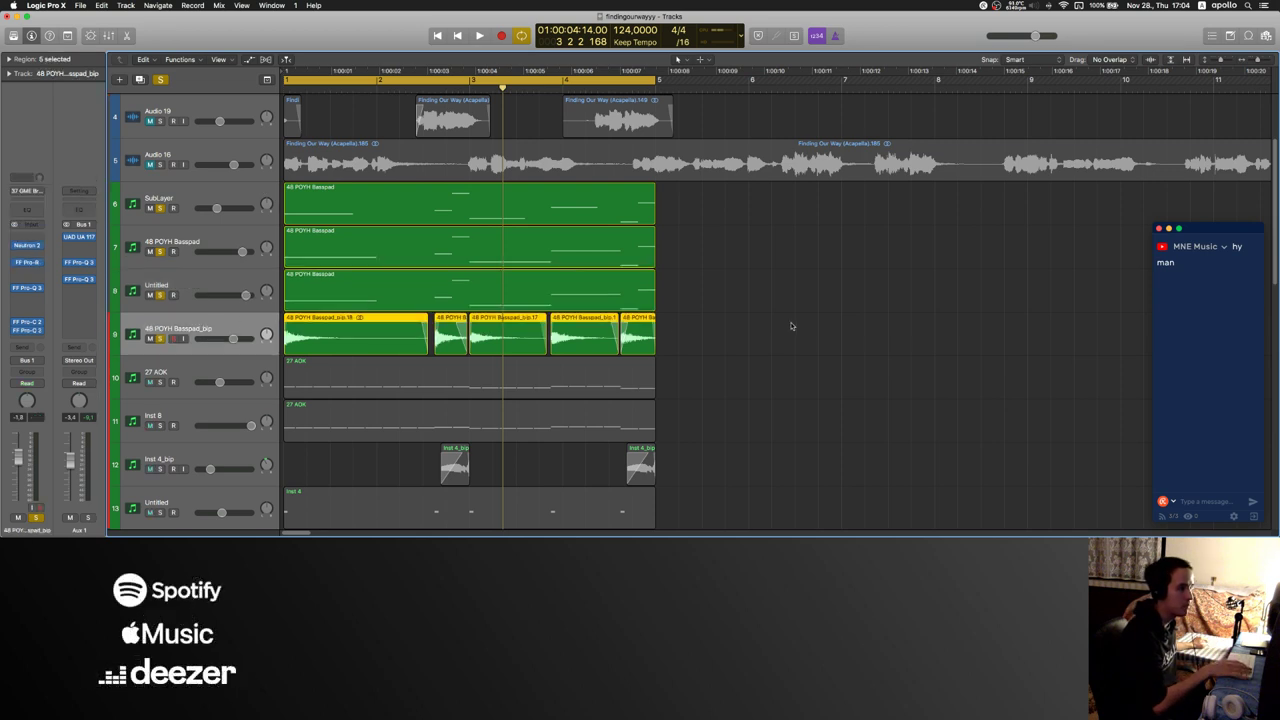
{"action": "left_click", "coordinate": [790, 326]}
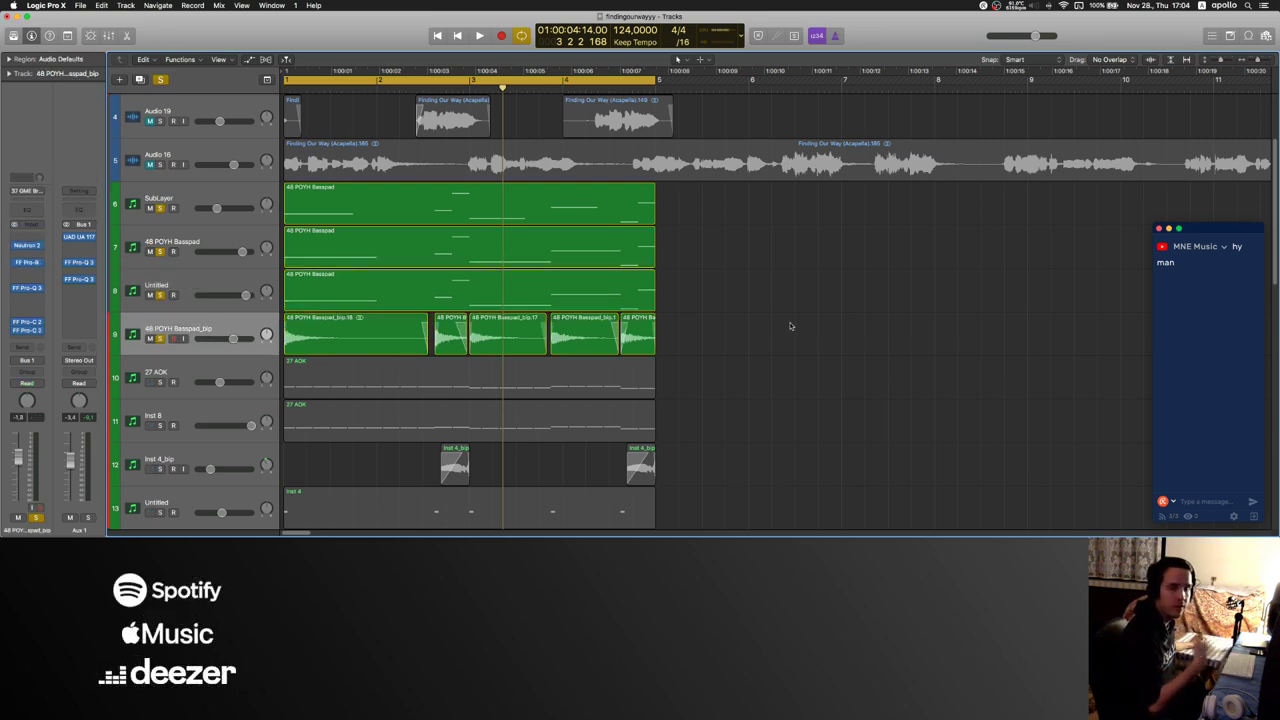
{"action": "key", "text": "space"}
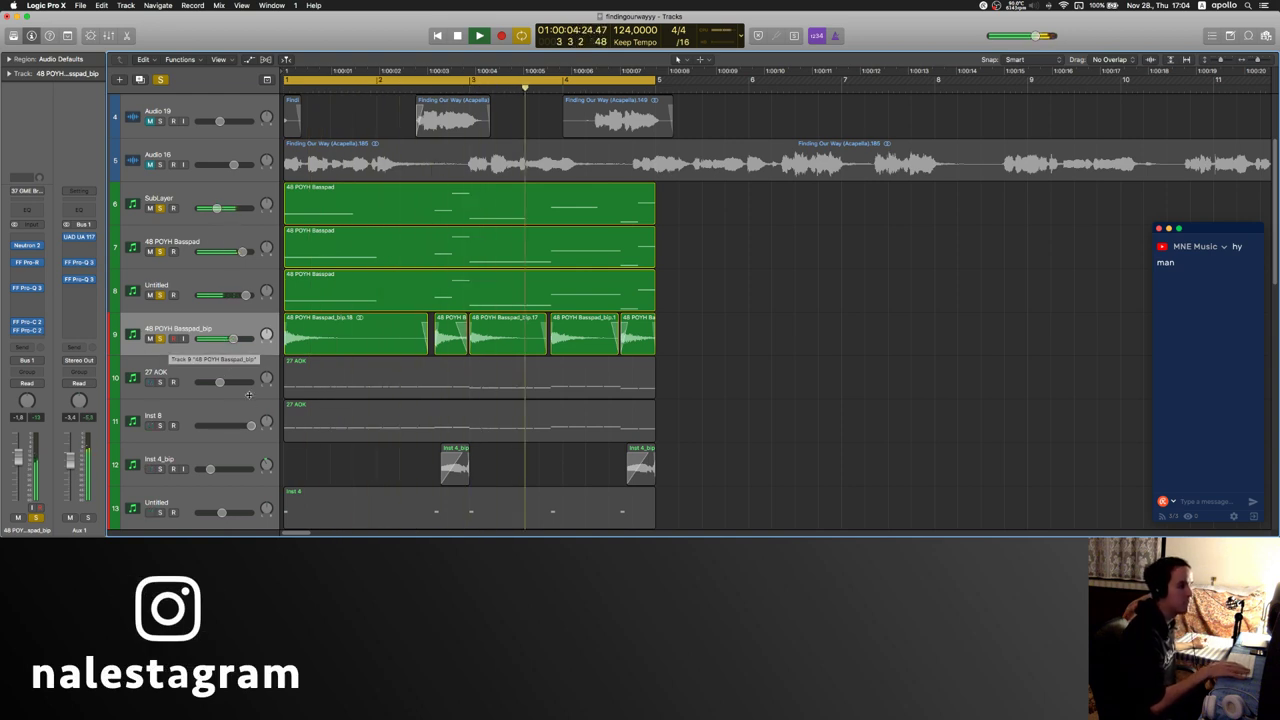
{"action": "key", "text": "space"}
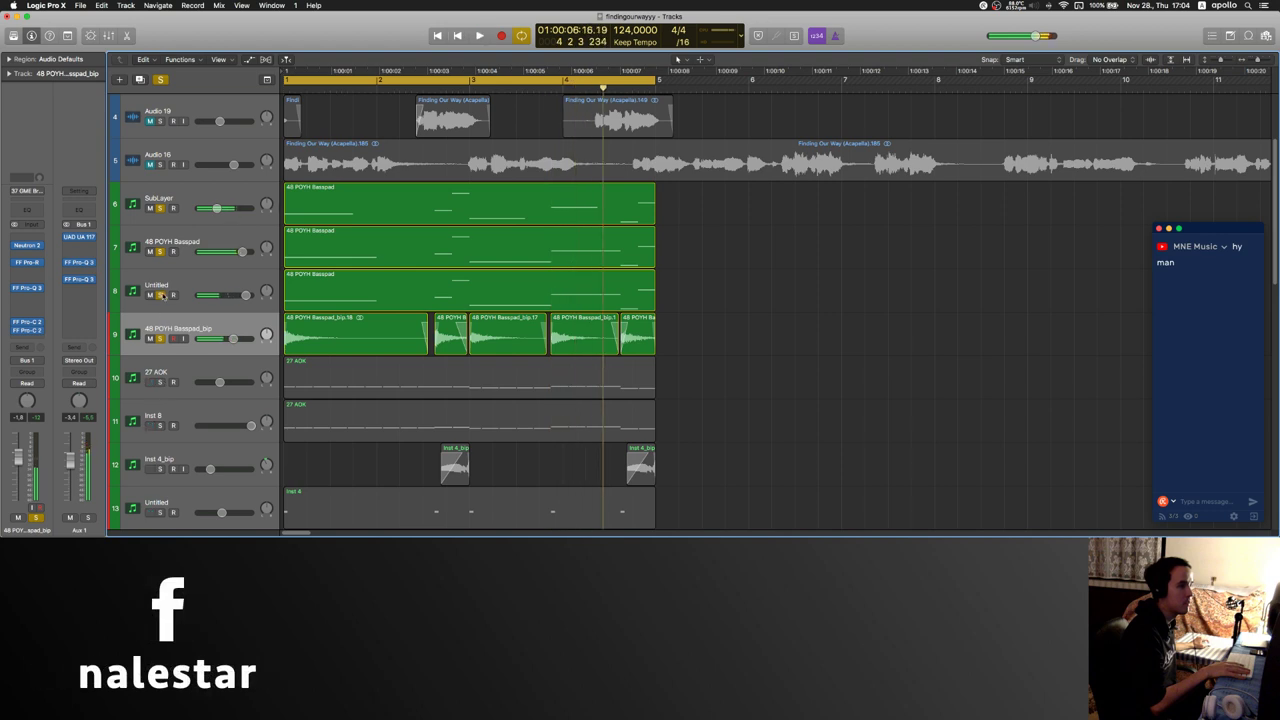
- Play the bass layers without and with the Untitled layer to compare them, and clear all the solos
{"action": "left_click", "coordinate": [151, 295]}
{"action": "key", "text": "space"}
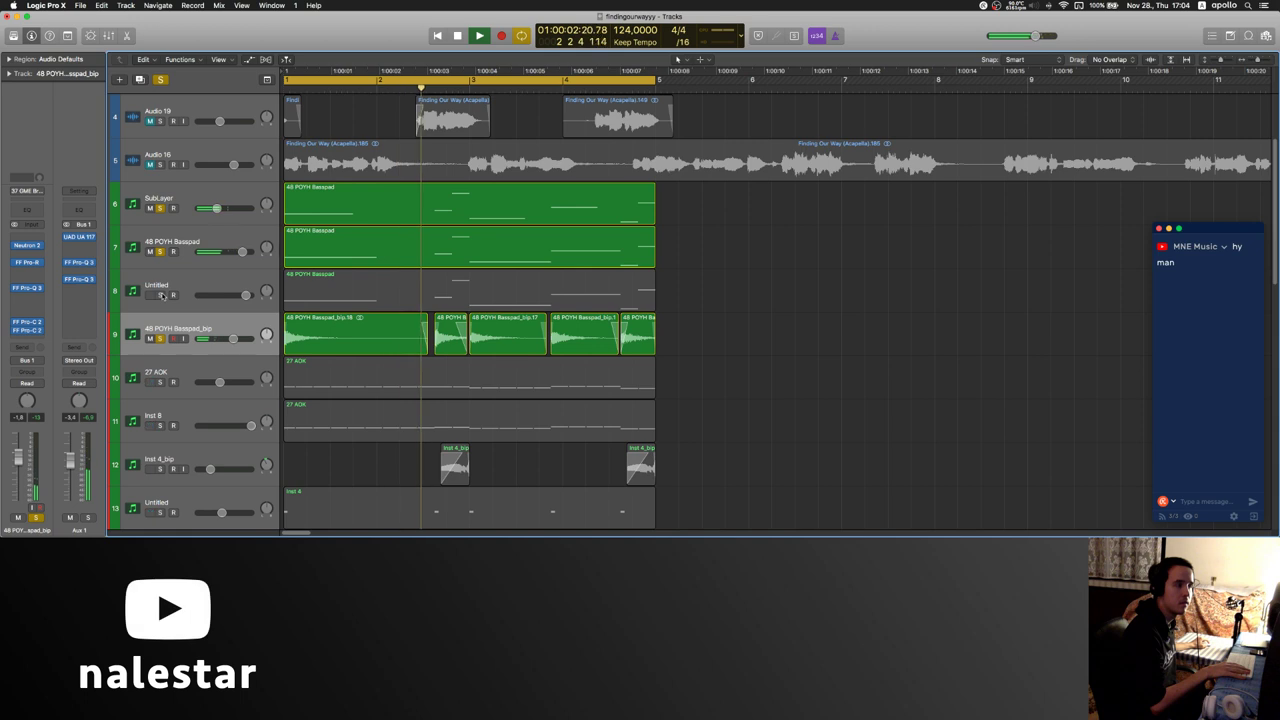
{"action": "key", "text": "space"}
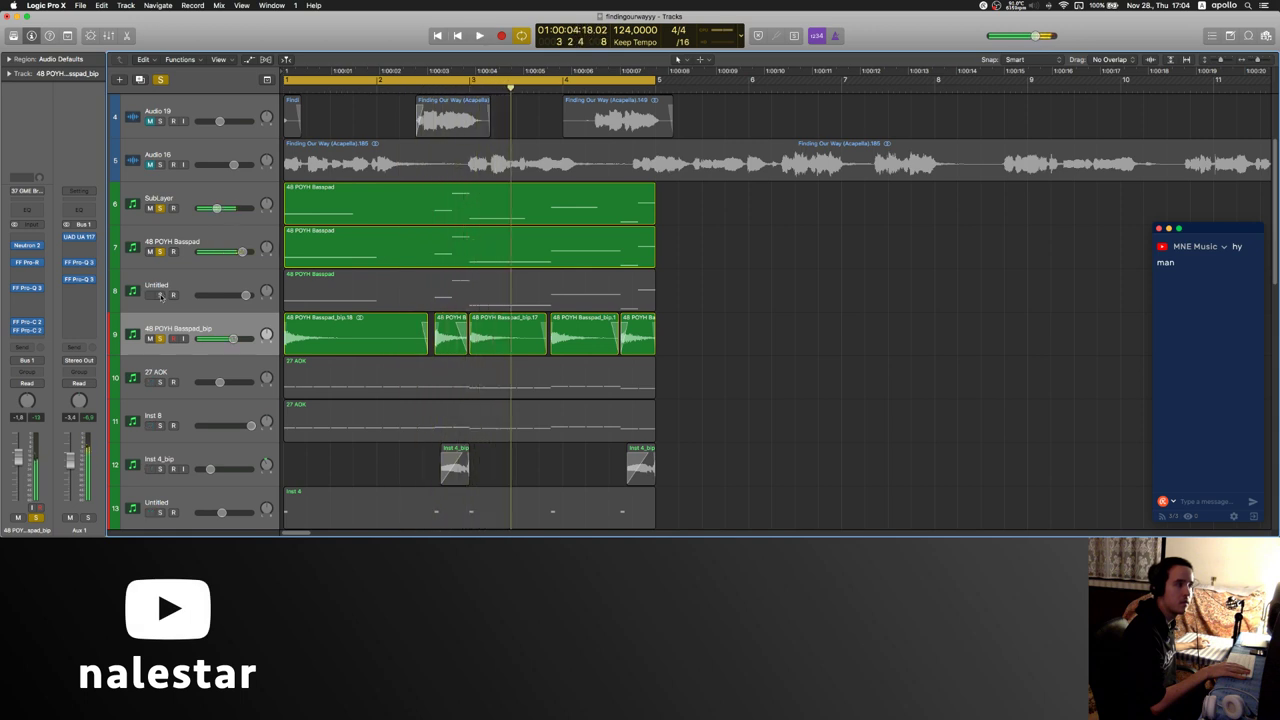
{"action": "left_click", "coordinate": [151, 295]}
{"action": "key", "text": "space"}
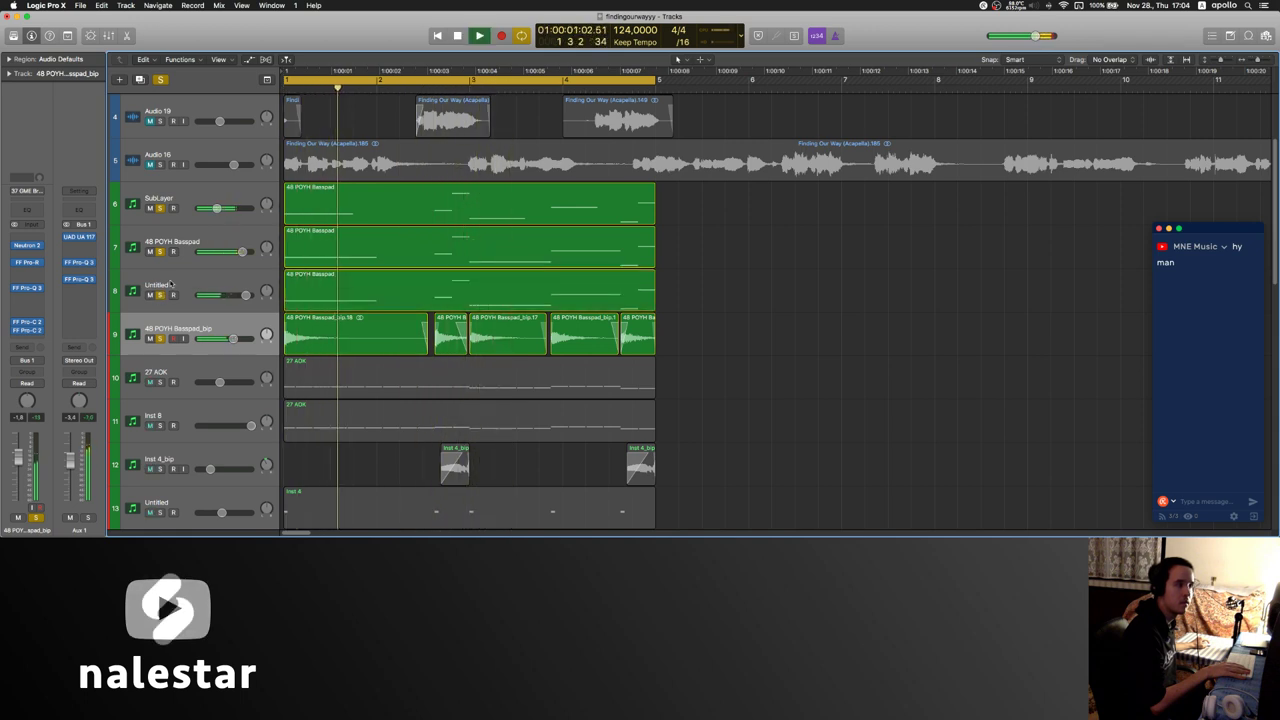
{"action": "left_click", "coordinate": [171, 284]}
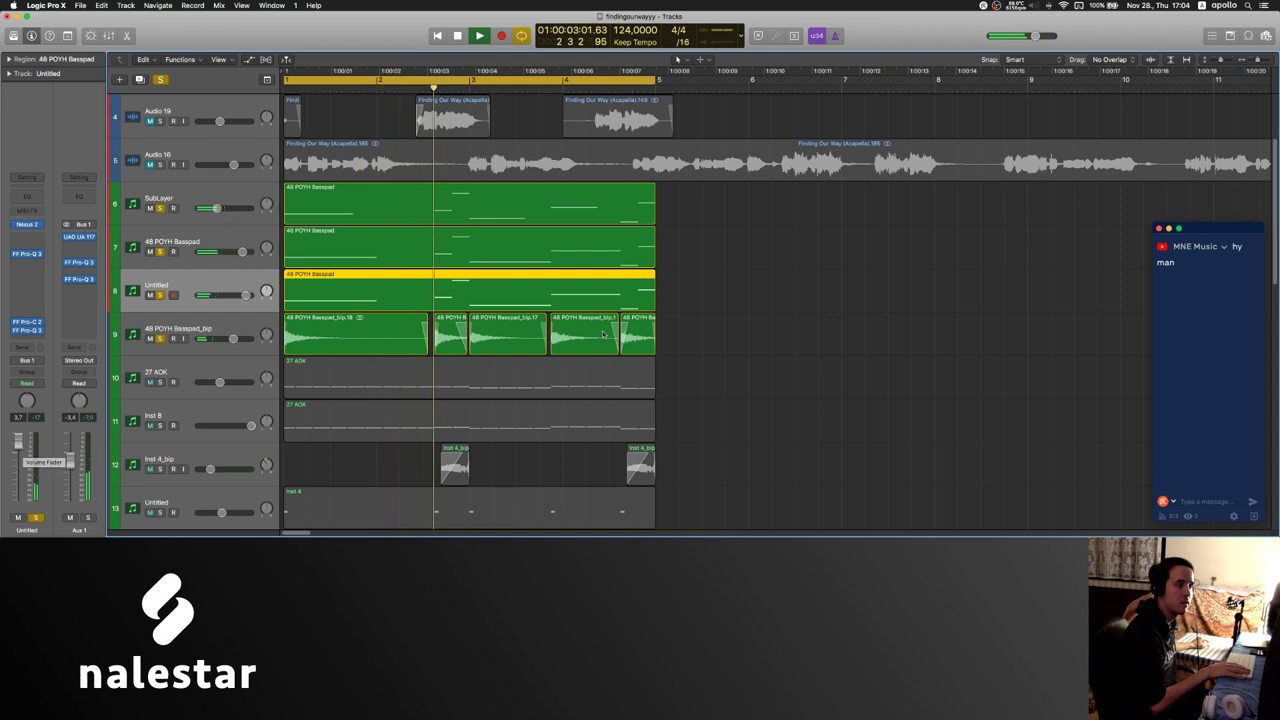
{"action": "key", "text": "space"}
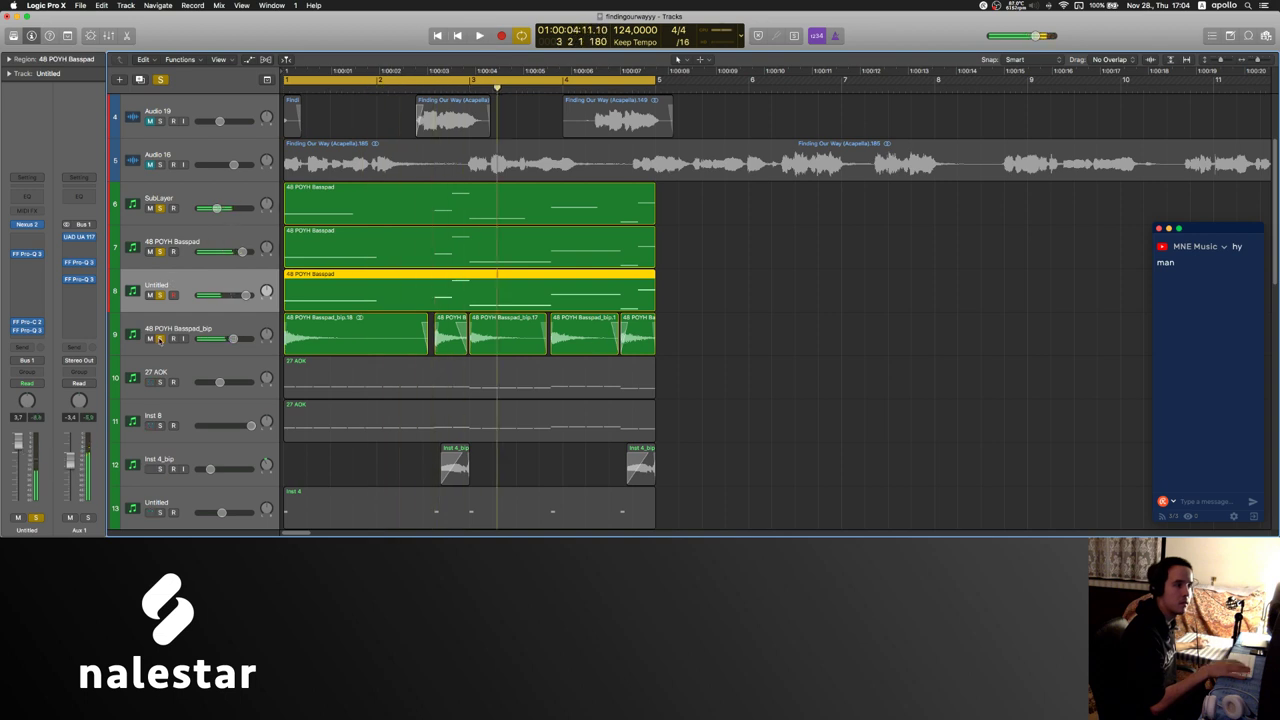
{"action": "left_click", "coordinate": [159, 339]}
- Mute the Inst 6 region, unmute the 38 Siren Cont1 region and select the 38 Siren Cont1 track
{"action": "scroll", "coordinate": [300, 350], "scroll_direction": "down", "scroll_amount": 5}
{"action": "left_click", "coordinate": [436, 396]}
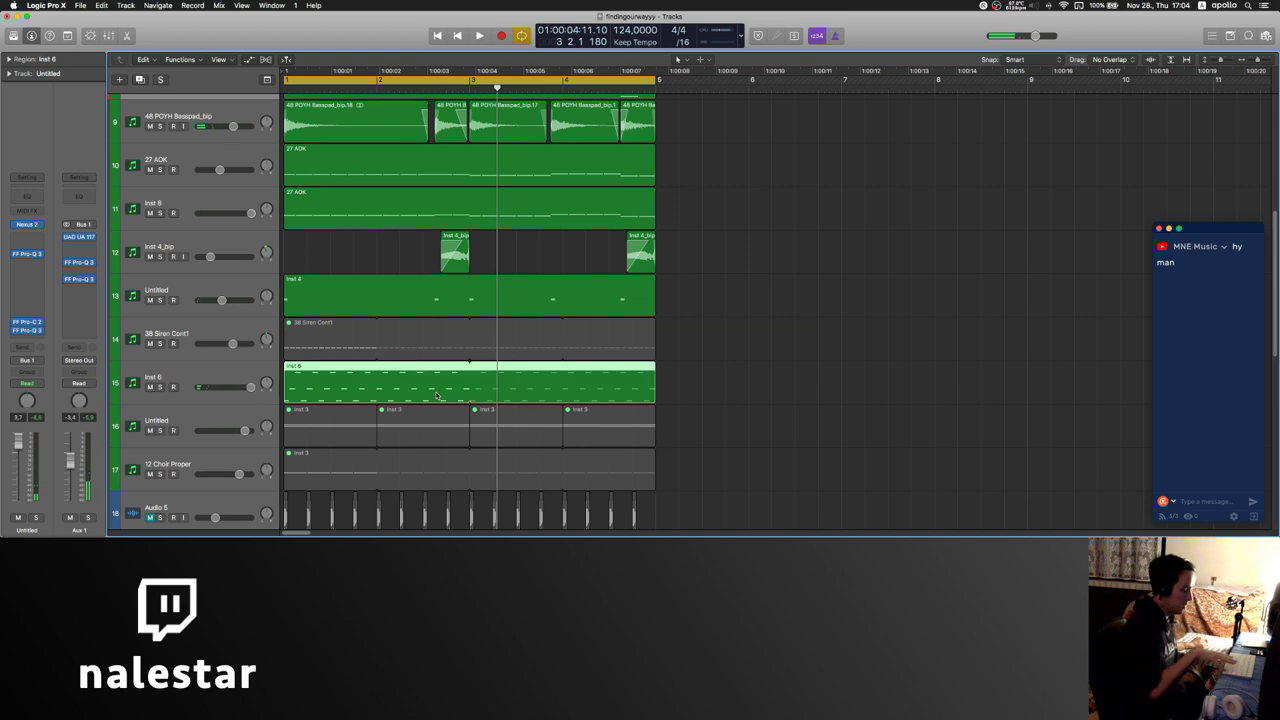
{"action": "key", "text": "m"}
{"action": "left_click", "coordinate": [332, 352]}
{"action": "key", "text": "m"}
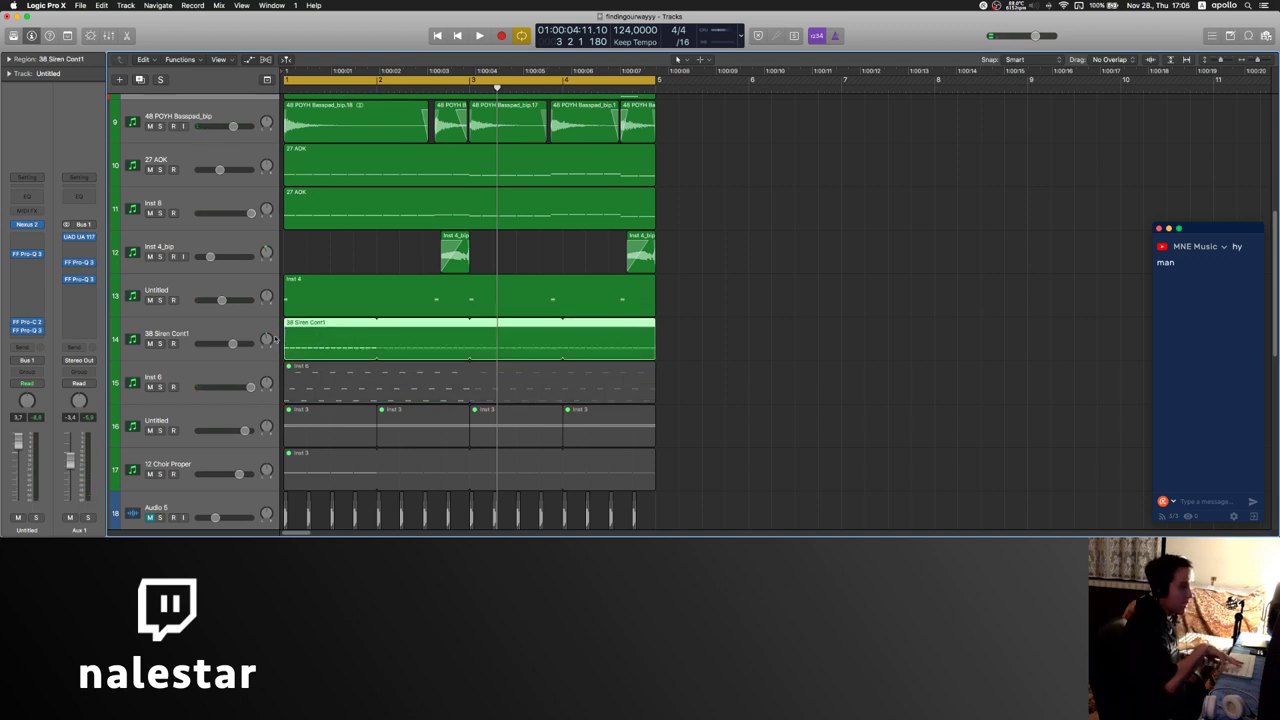
{"action": "left_click", "coordinate": [190, 352]}
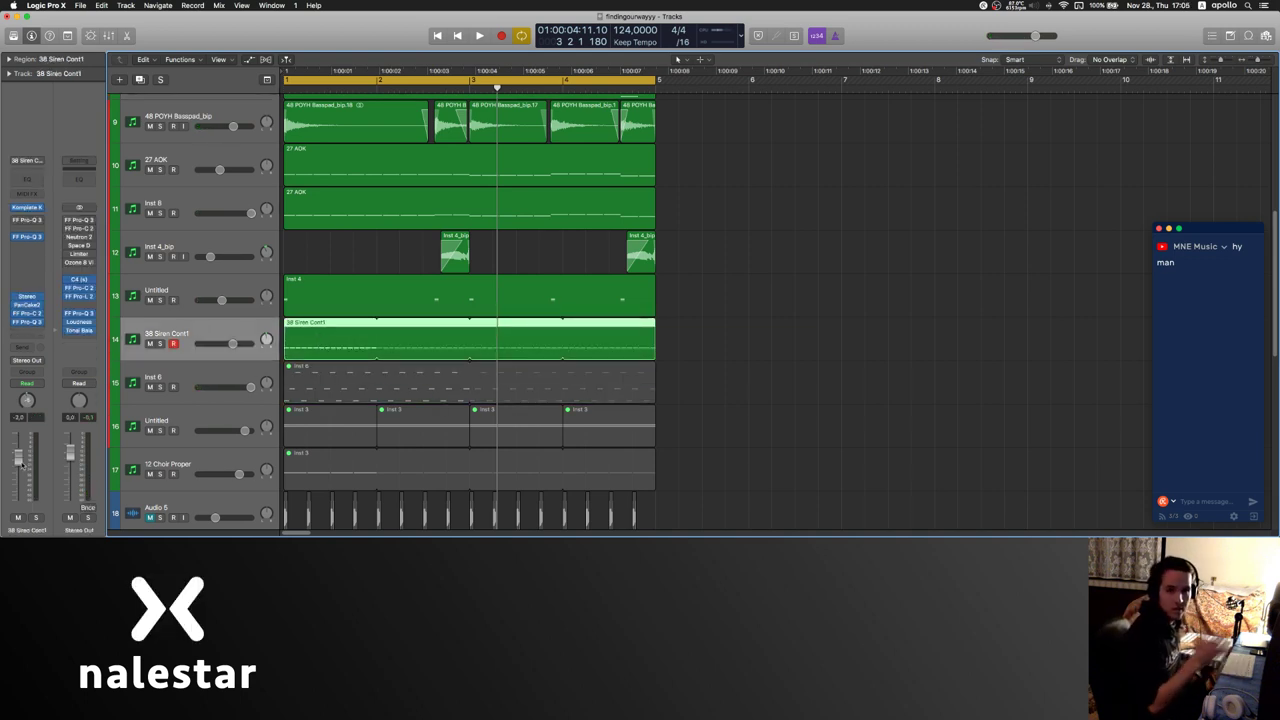
- Open the 38 Siren Cont1 region in the Piano Roll and play the track soloed
{"action": "left_click", "coordinate": [343, 266]}
{"action": "left_click", "coordinate": [336, 330]}
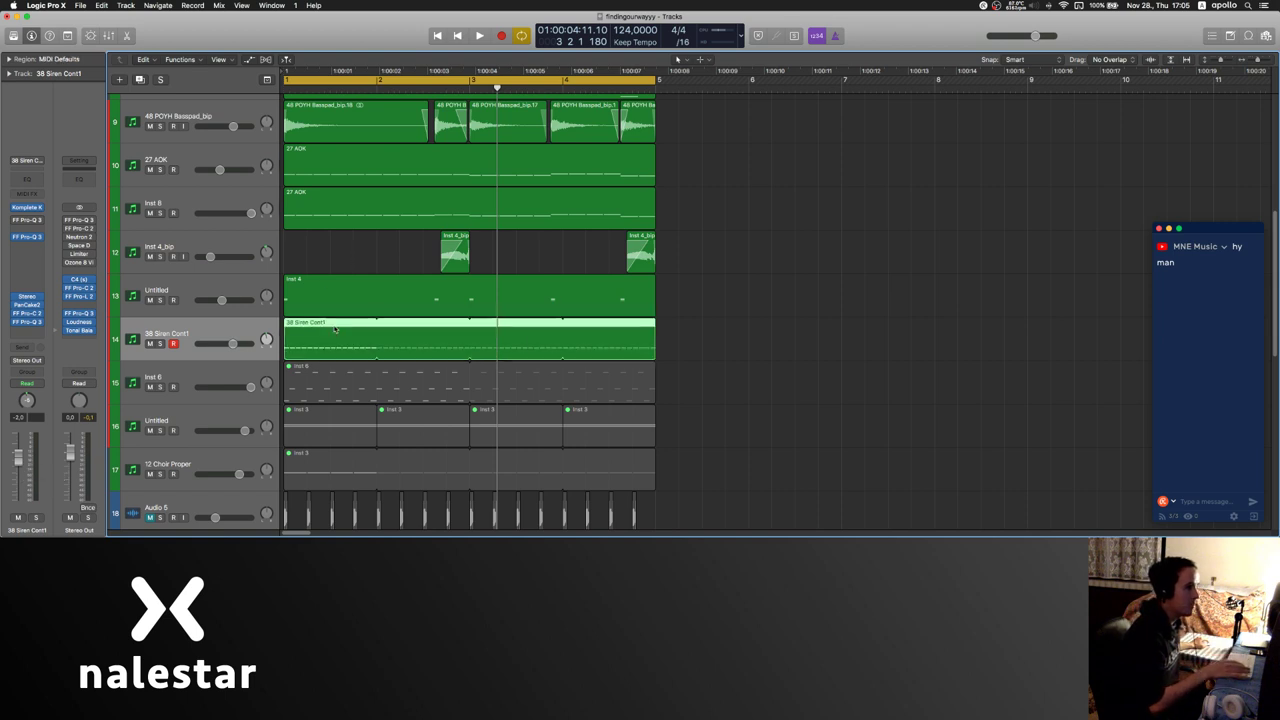
{"action": "double_click", "coordinate": [335, 330]}
{"action": "scroll", "coordinate": [383, 404], "scroll_direction": "down", "scroll_amount": 3}
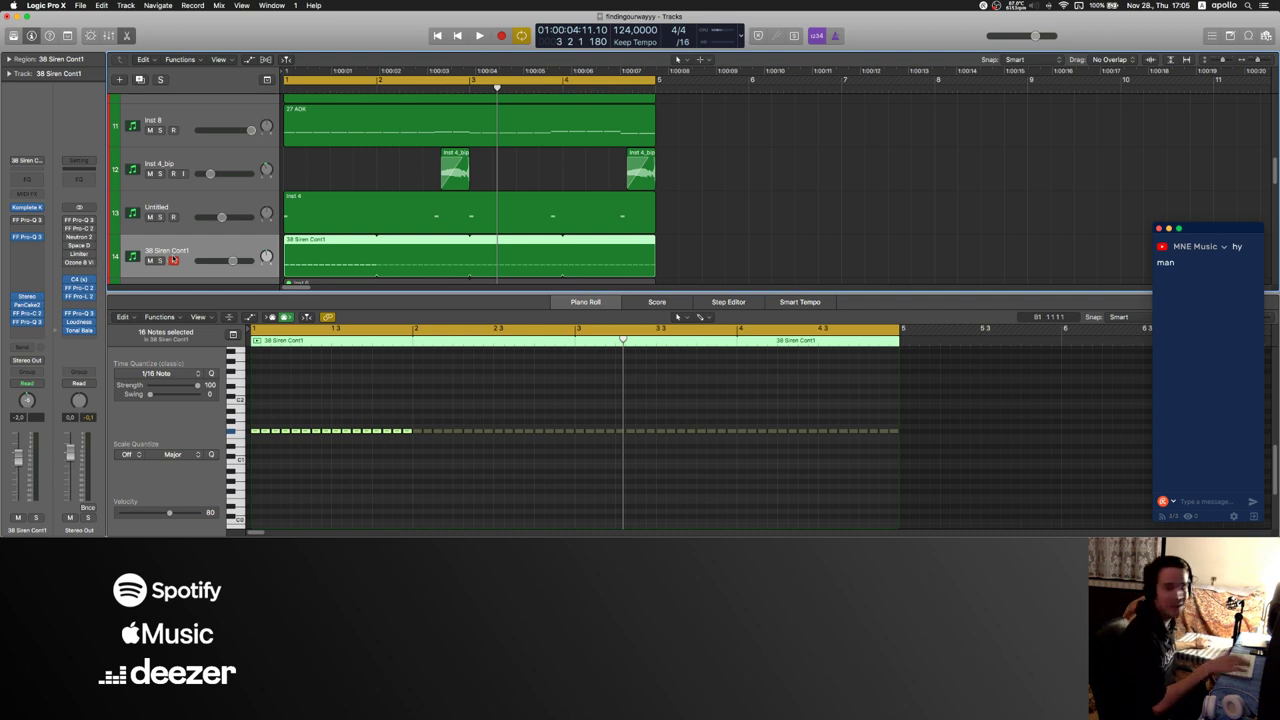
{"action": "left_click", "coordinate": [160, 261]}
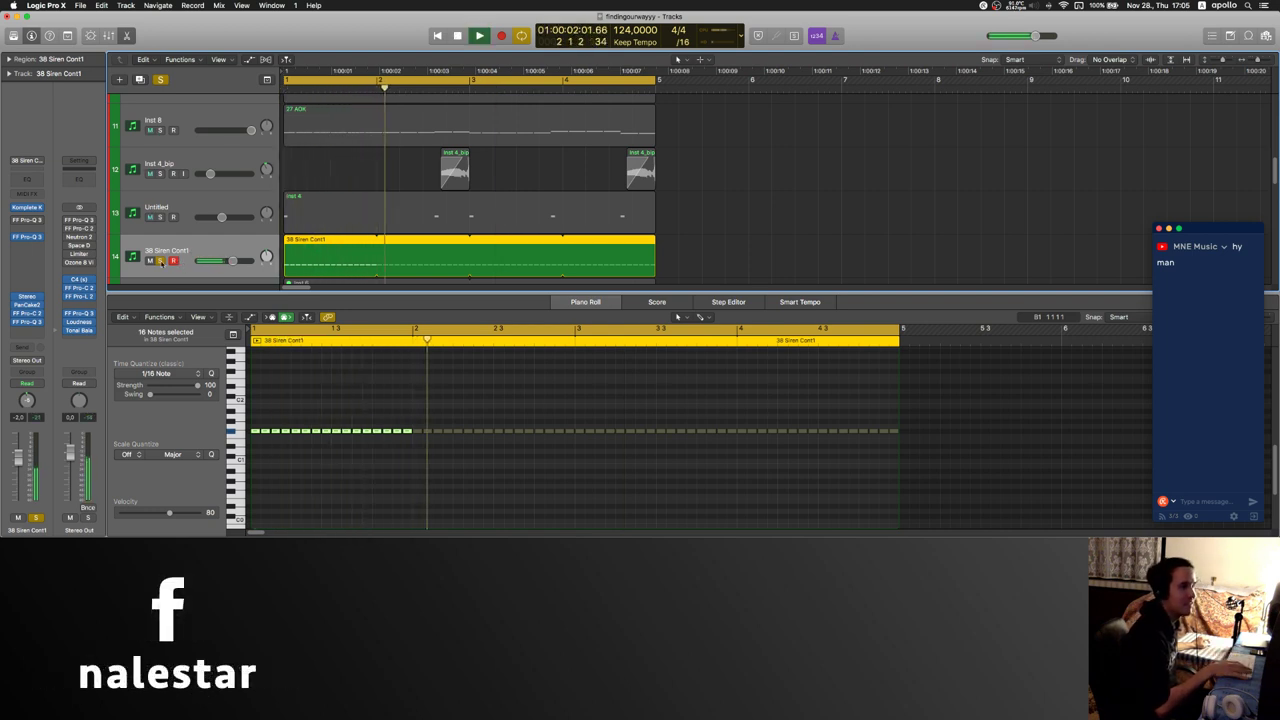
{"action": "key", "text": "space"}
- Check the PanCake2 effect on 38 Siren Cont1, close it and the Piano Roll, and unsolo the track
{"action": "left_click", "coordinate": [31, 314]}
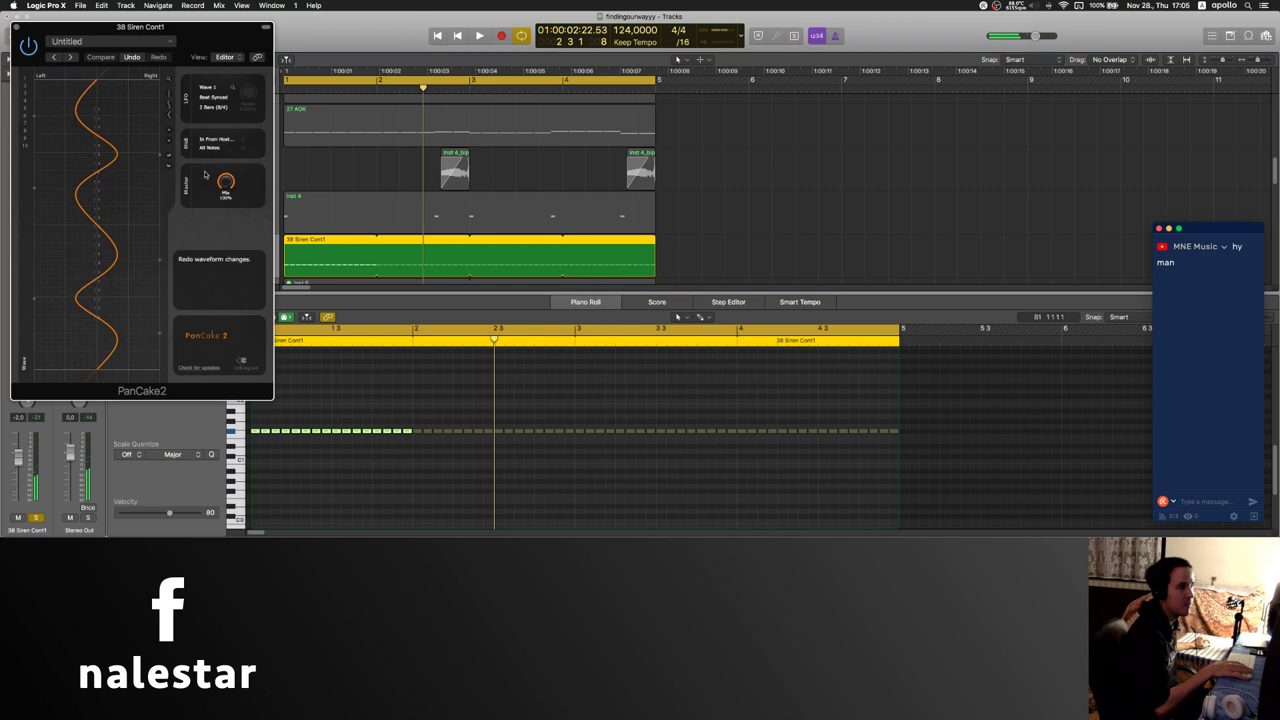
{"action": "left_click", "coordinate": [16, 27]}
{"action": "key", "text": "e"}
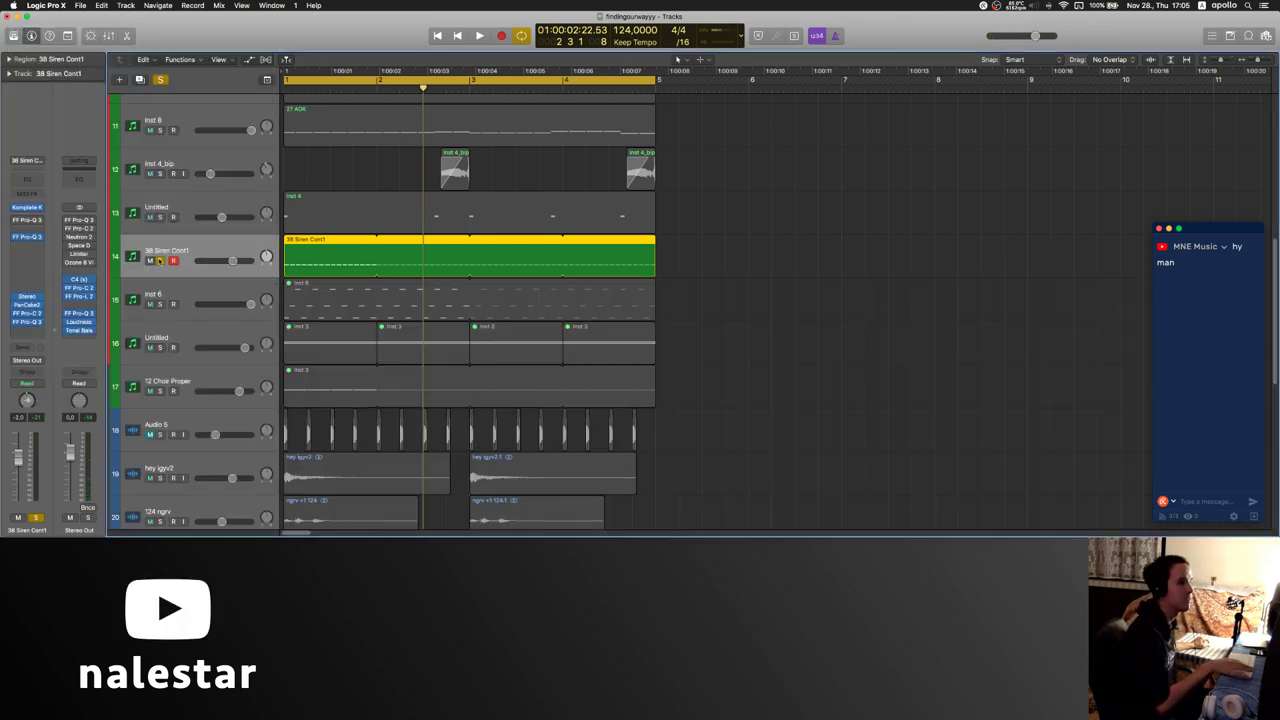
{"action": "left_click", "coordinate": [159, 260]}
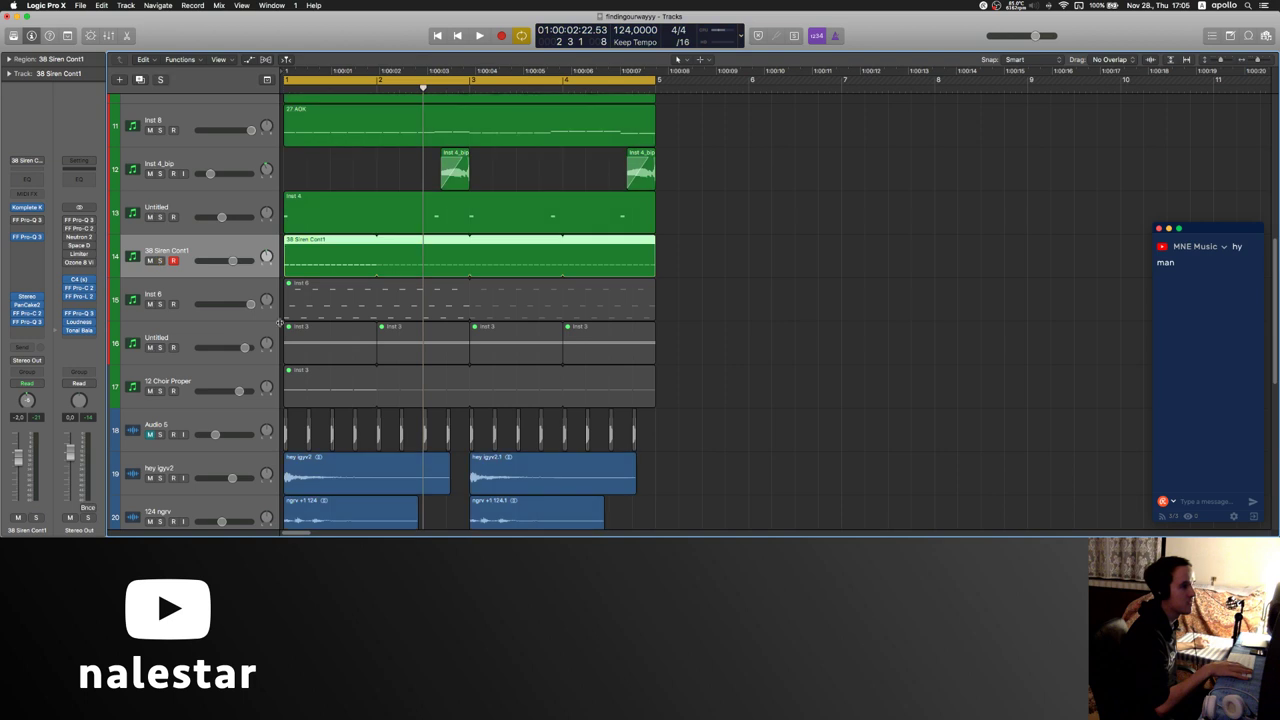
- Unmute the VEC5 Closed Hihats 101 track among the drum tracks and play the loop with the full mix
{"action": "left_click", "coordinate": [153, 328]}
{"action": "scroll", "coordinate": [305, 328], "scroll_direction": "down", "scroll_amount": 8}
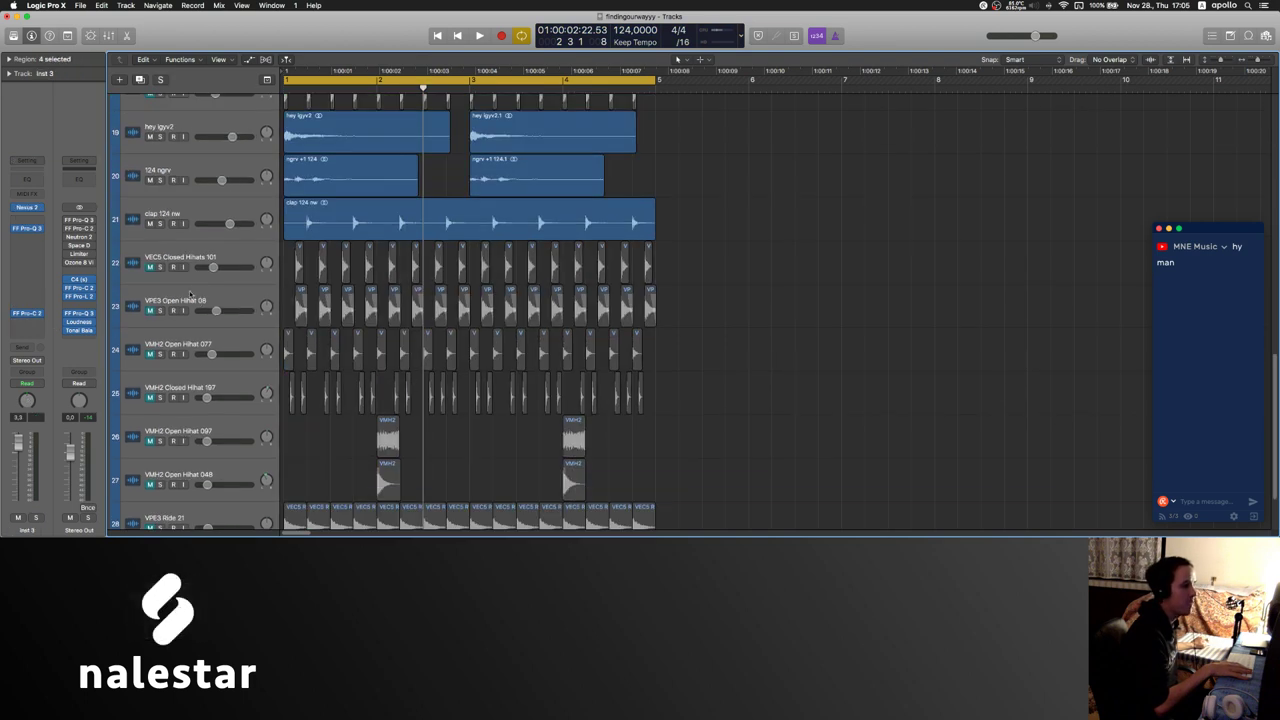
{"action": "scroll", "coordinate": [190, 293], "scroll_direction": "down", "scroll_amount": 2}
{"action": "scroll", "coordinate": [369, 272], "scroll_direction": "down", "scroll_amount": 3}
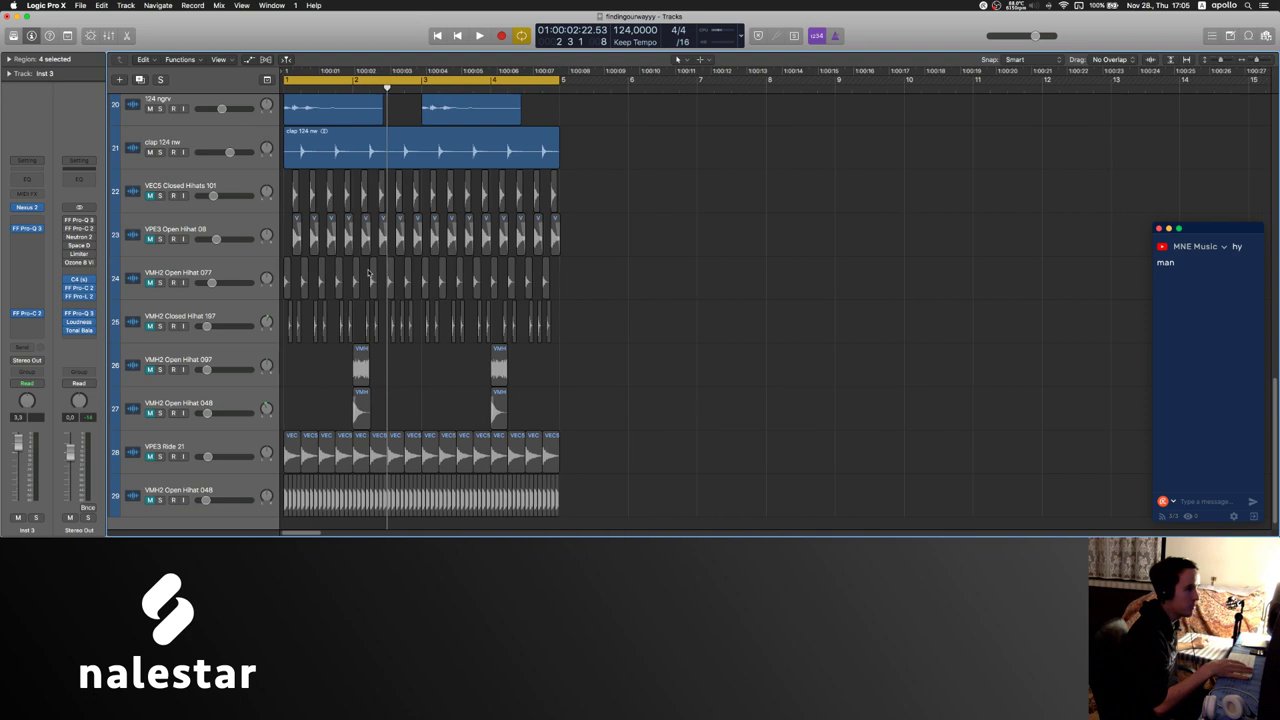
{"action": "left_click", "coordinate": [194, 179]}
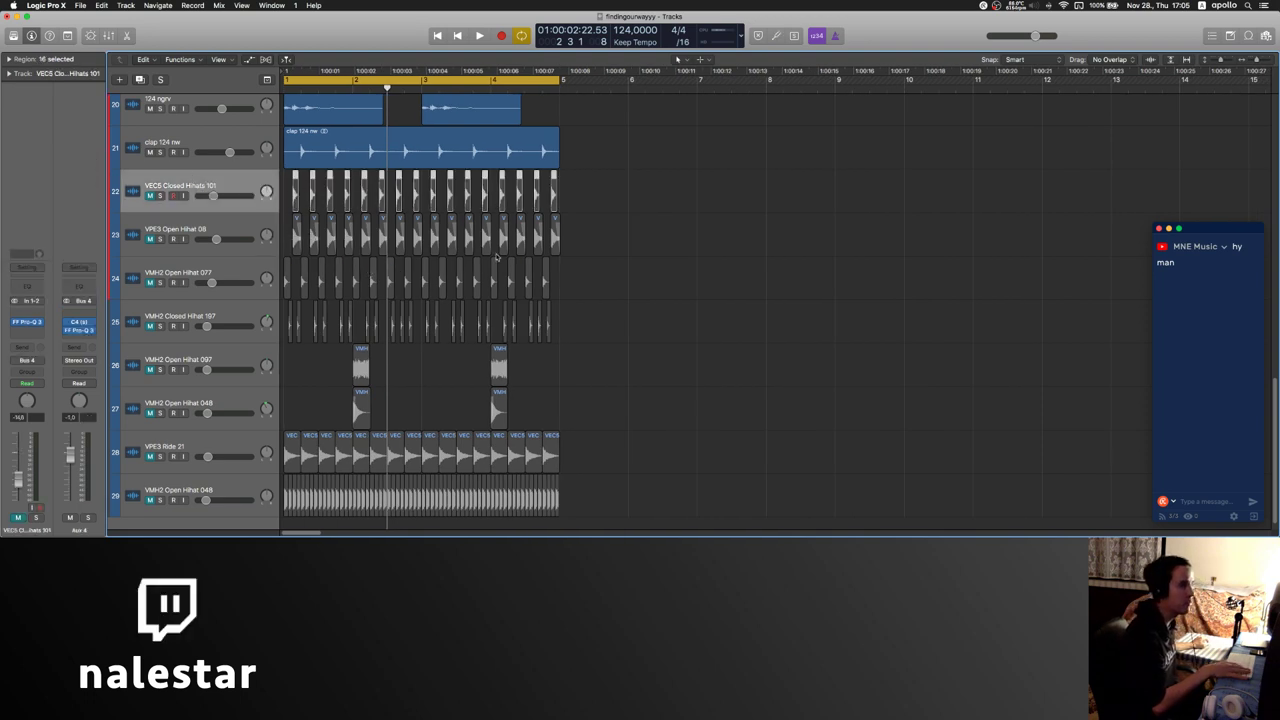
{"action": "left_click", "coordinate": [497, 257]}
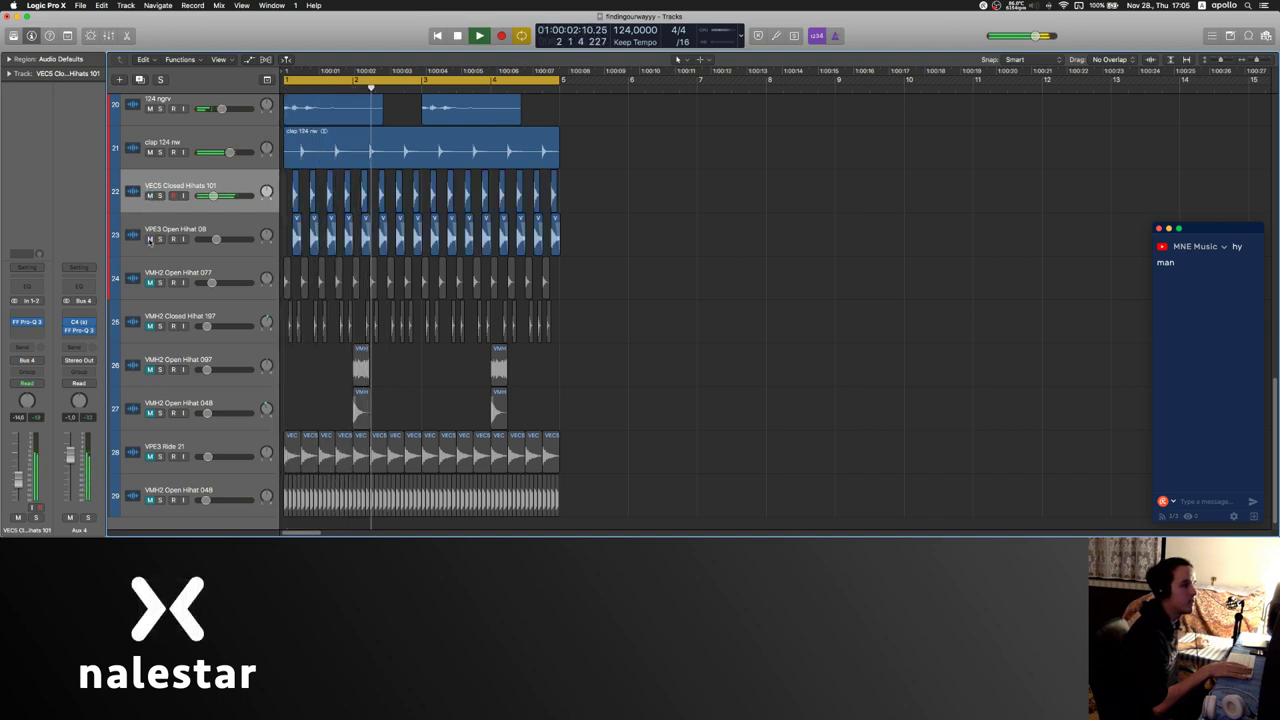
- Unmute VPE3 Open Hihat 08 and VMH2 Open Hihat 077 and mute clap 124 nw during playback
{"action": "left_click", "coordinate": [150, 238]}
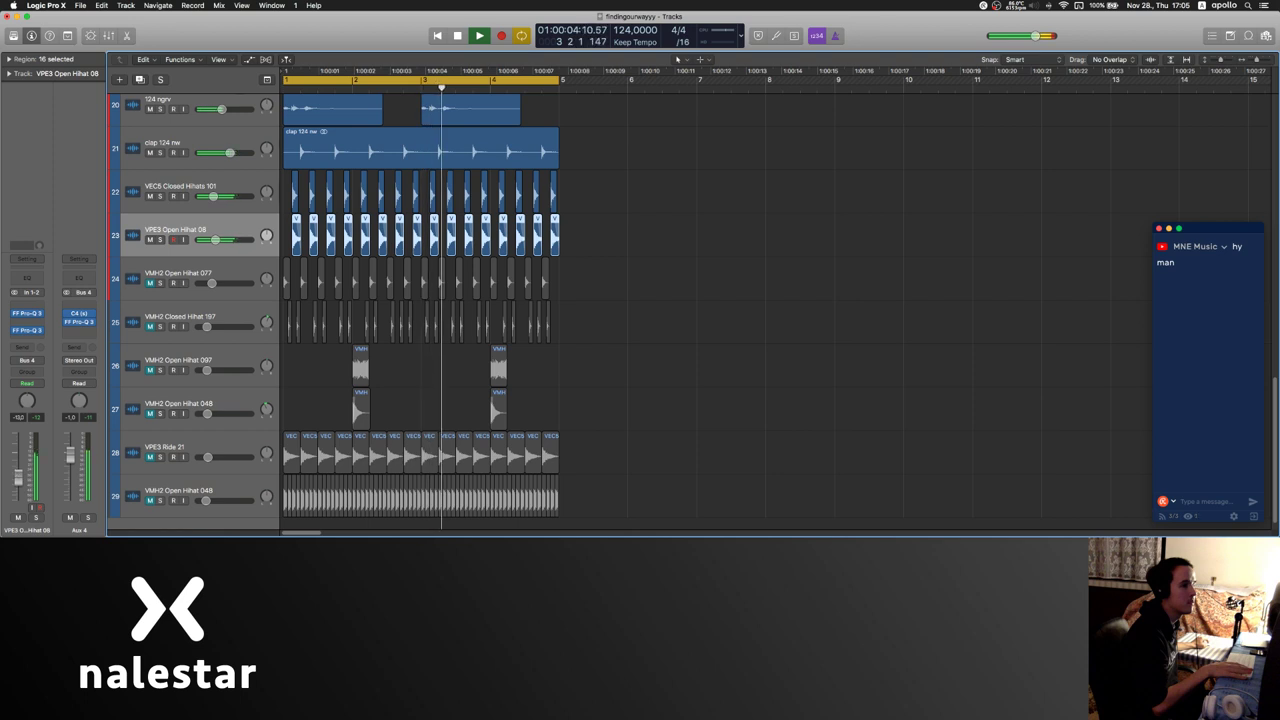
{"action": "left_click", "coordinate": [150, 152]}
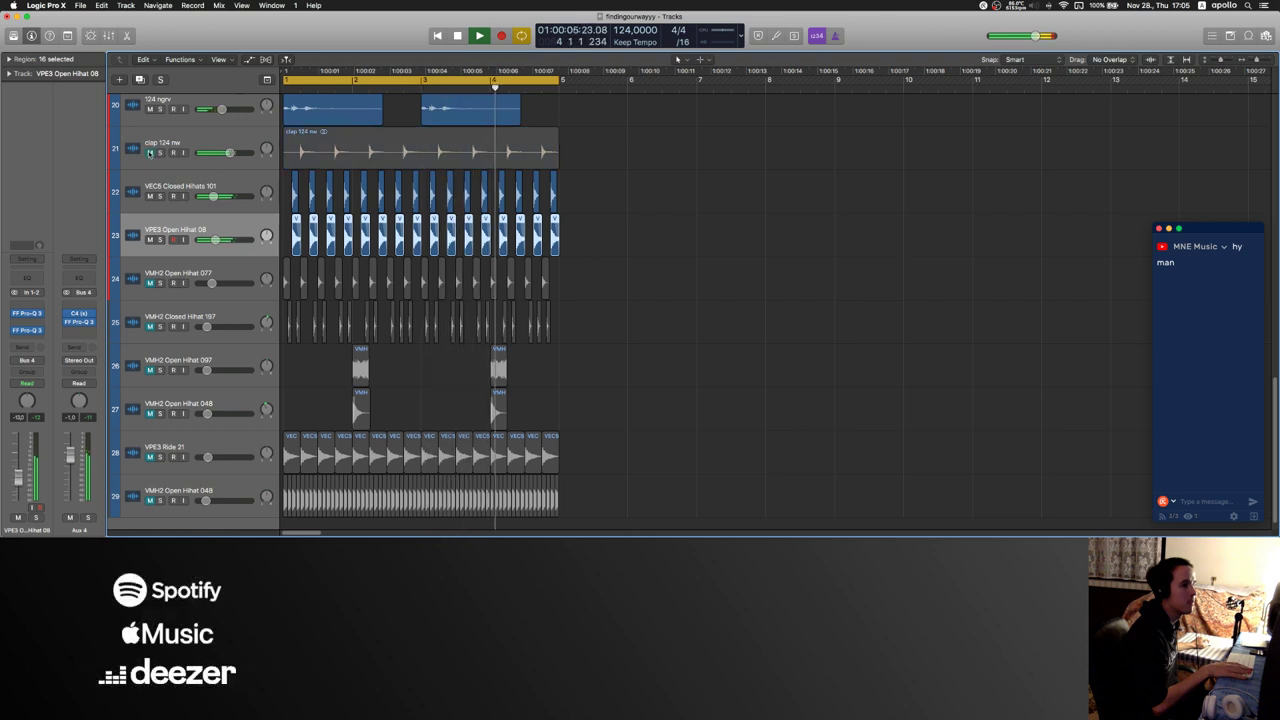
{"action": "left_click", "coordinate": [165, 276]}
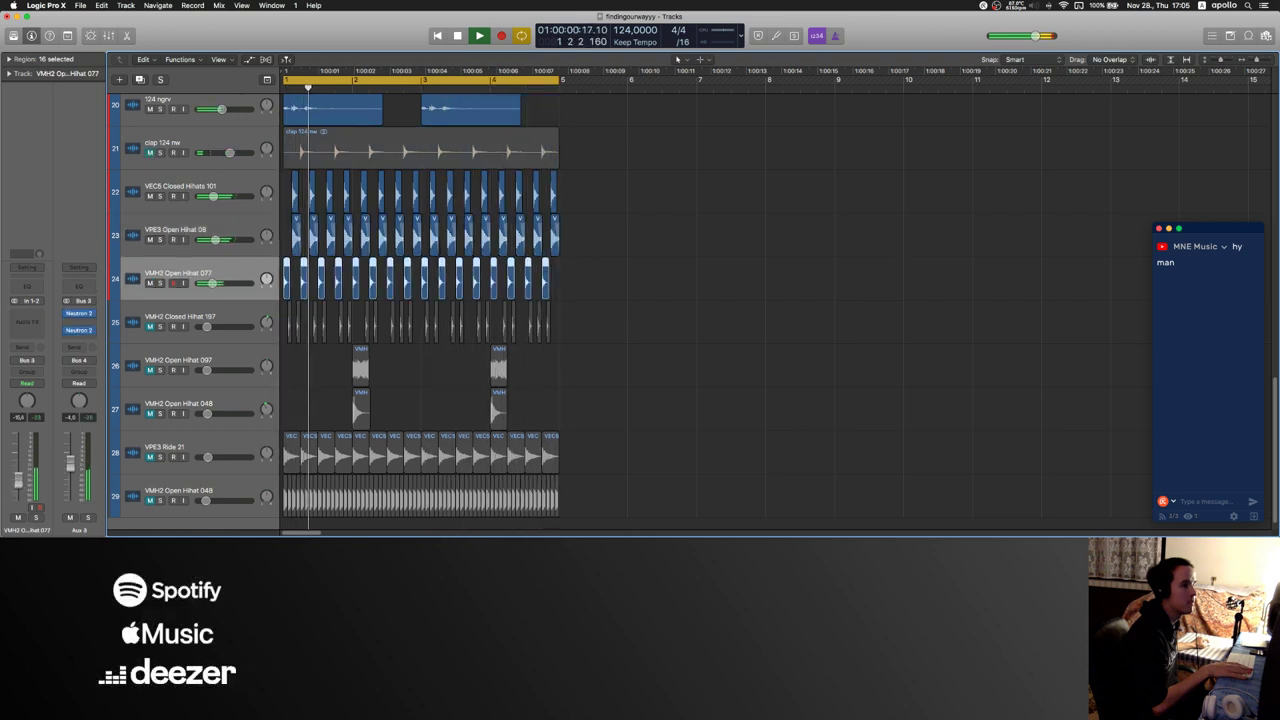
- Unmute VMH2 Closed Hihat 197, VMH2 Open Hihat 097, VMH2 Open Hihat 048 and clap 124 nw during playback
{"action": "left_click", "coordinate": [150, 327]}
{"action": "left_click", "coordinate": [165, 318]}
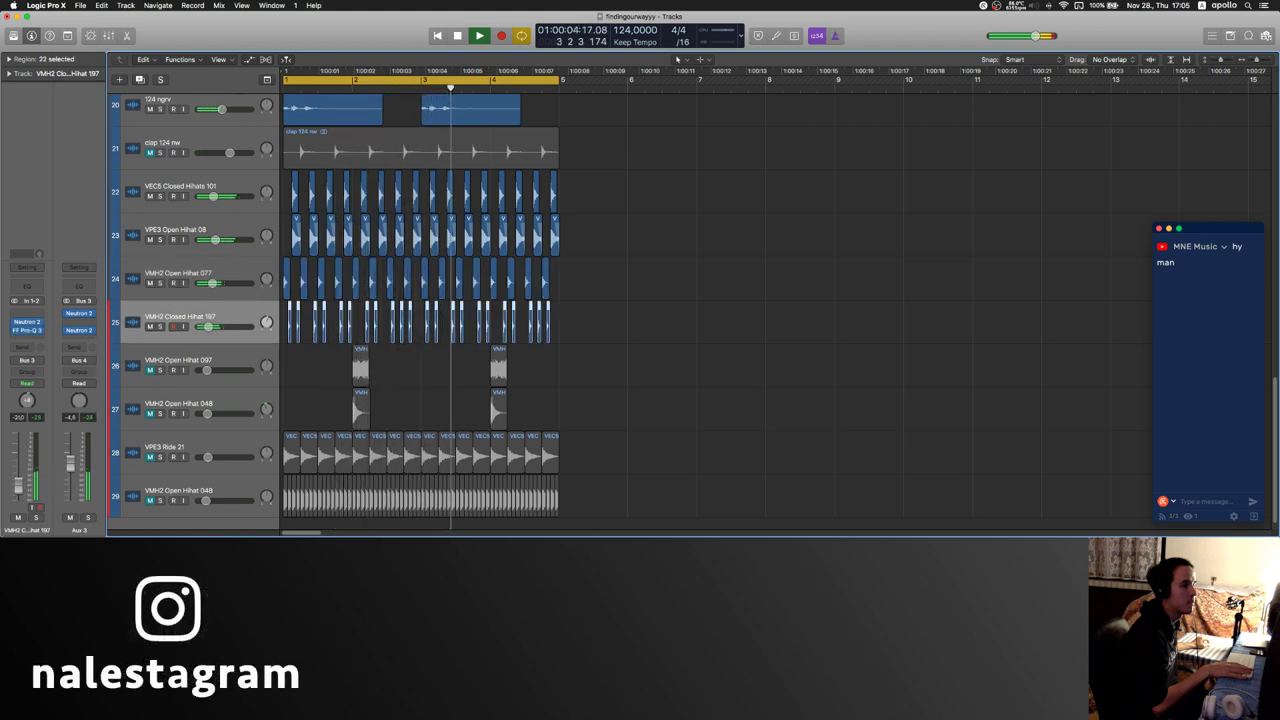
{"action": "left_click_drag", "start_coordinate": [150, 370], "coordinate": [147, 393]}
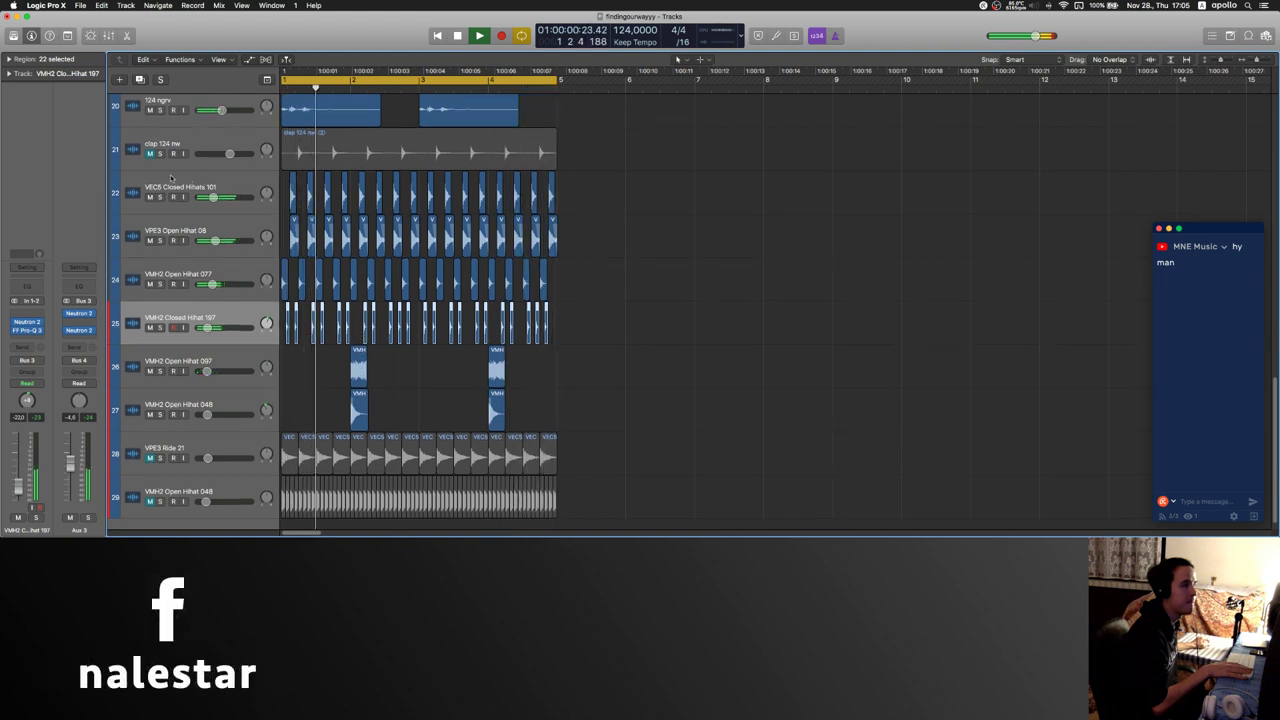
{"action": "left_click", "coordinate": [150, 154]}
{"action": "left_click", "coordinate": [162, 144]}
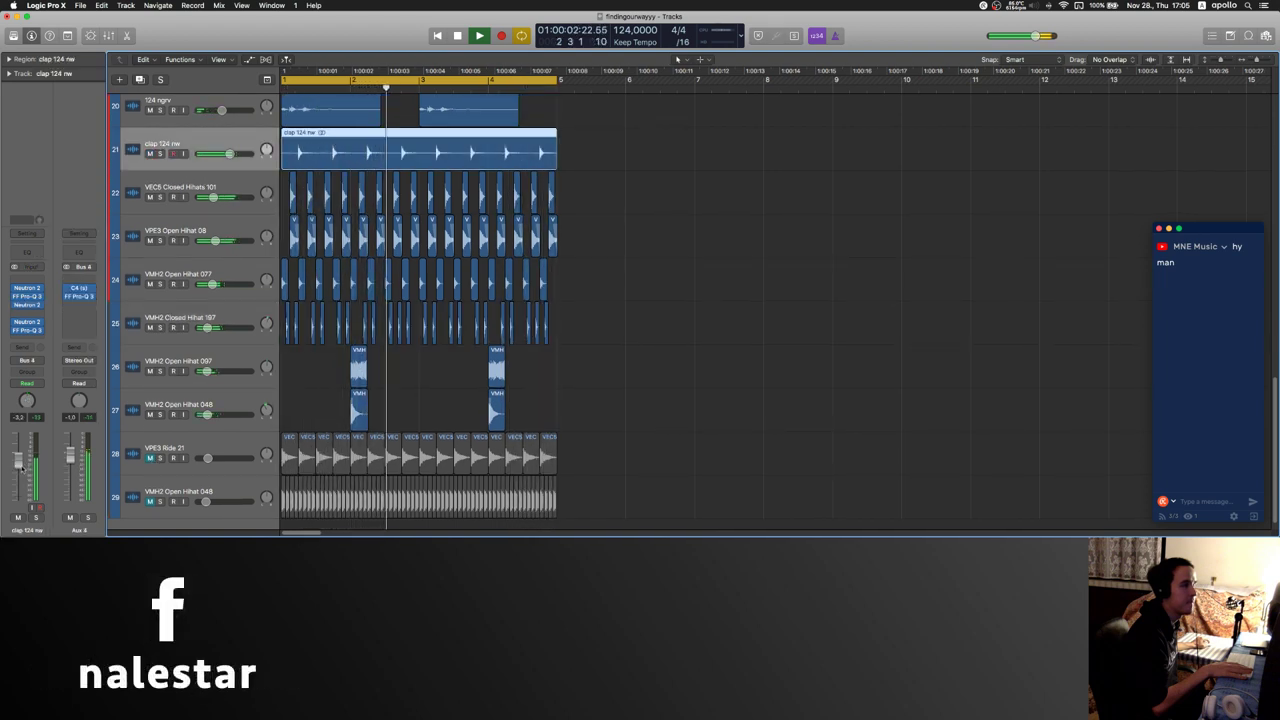
{"action": "left_click", "coordinate": [729, 197]}
- Unmute the Audio 5 track, raise its volume slightly to -12.4 dB, and stop playback
{"action": "scroll", "coordinate": [634, 251], "scroll_direction": "up", "scroll_amount": 5}
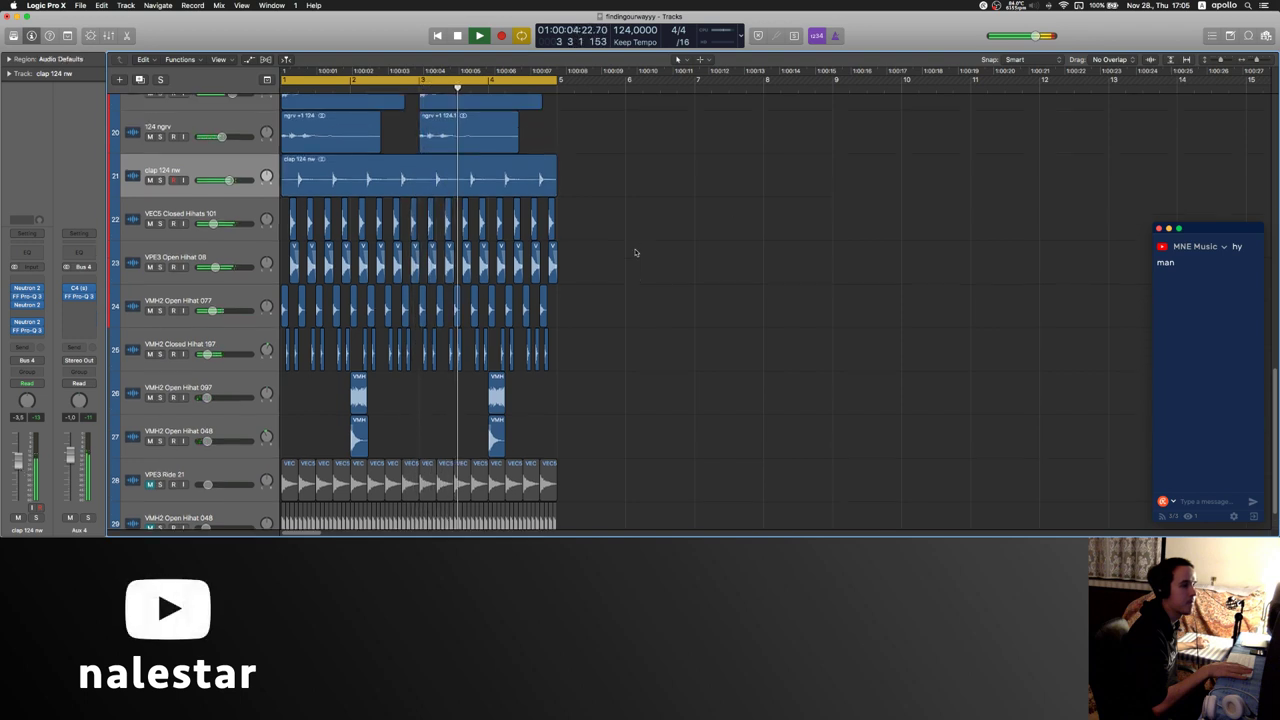
{"action": "scroll", "coordinate": [634, 251], "scroll_direction": "up", "scroll_amount": 2}
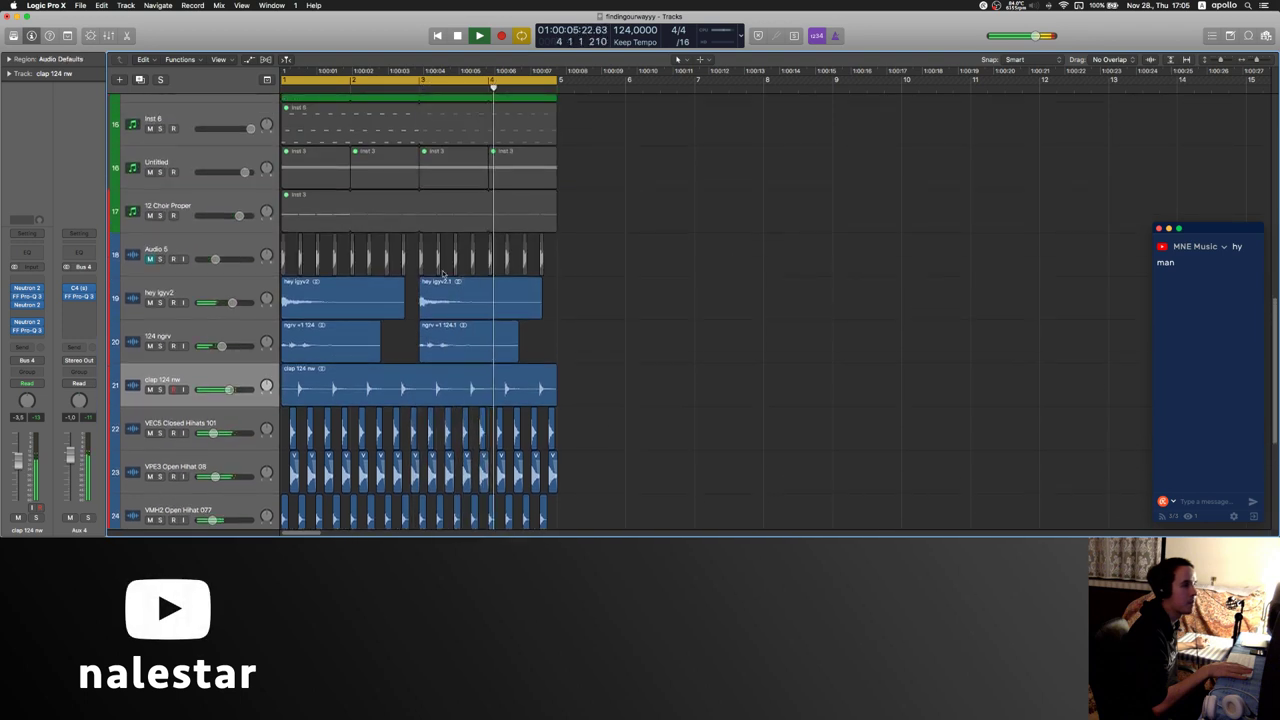
{"action": "left_click", "coordinate": [150, 259]}
{"action": "left_click", "coordinate": [200, 268]}
{"action": "left_click_drag", "start_coordinate": [19, 482], "coordinate": [19, 480]}
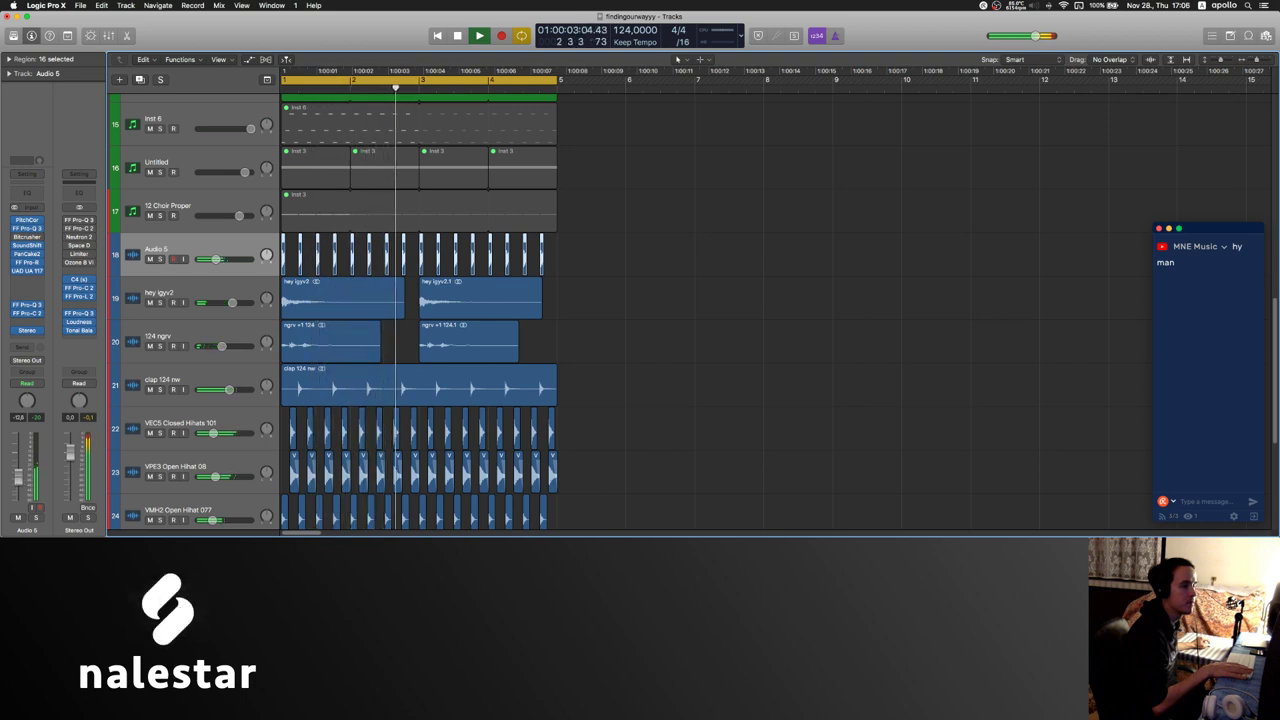
{"action": "scroll", "coordinate": [429, 251], "scroll_direction": "up", "scroll_amount": 10}
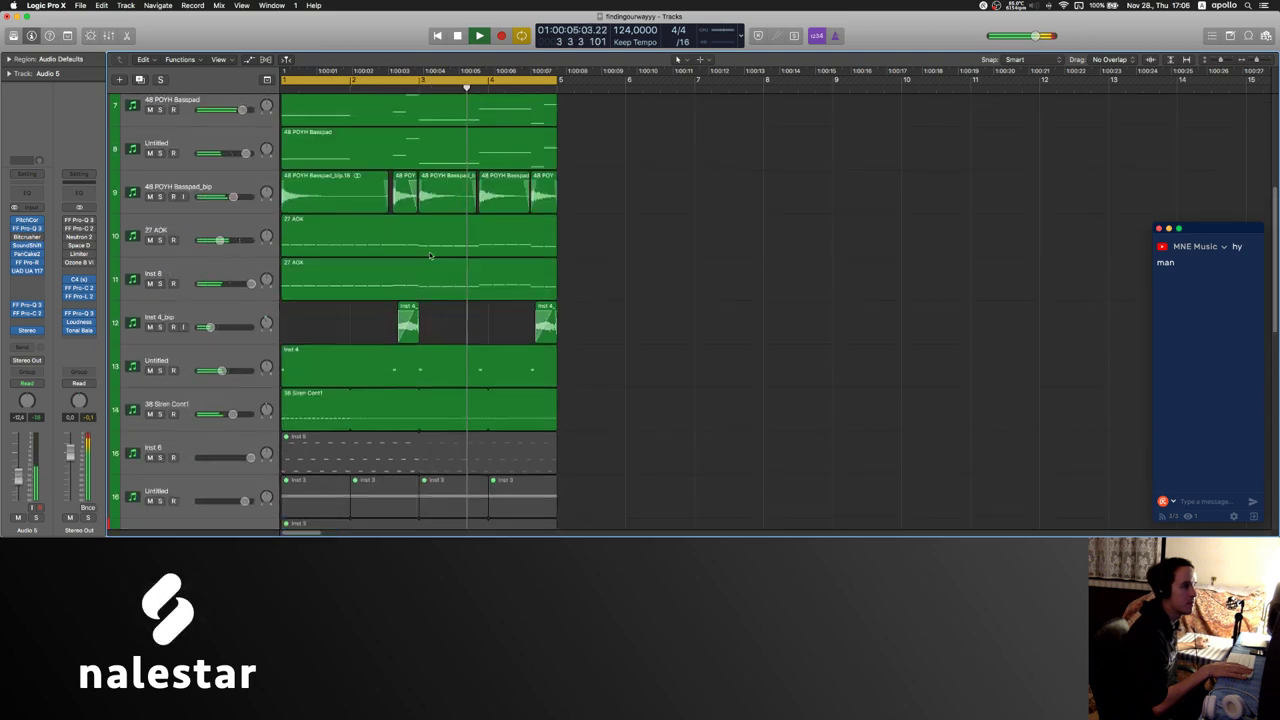
{"action": "scroll", "coordinate": [429, 256], "scroll_direction": "up", "scroll_amount": 5}
{"action": "key", "text": "space"}
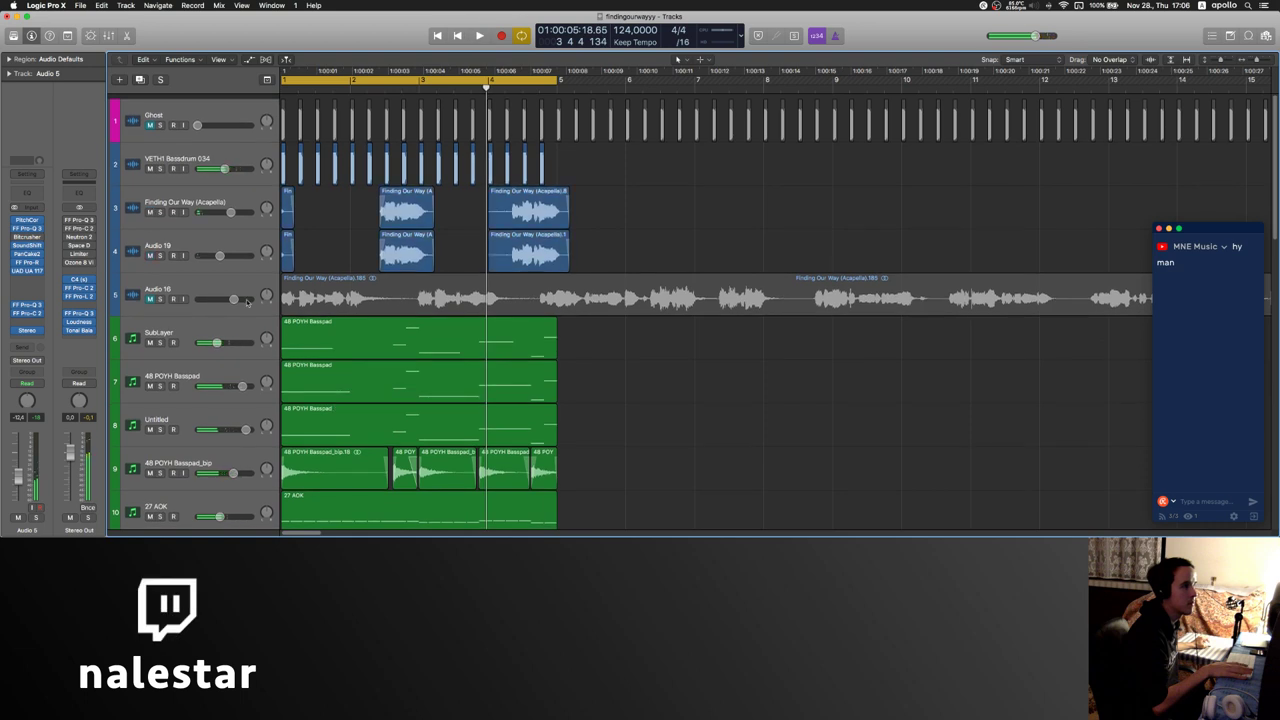
- Go through the drum tracks from 124 ngrv down to VMH2 Open Hihat 097, selecting them one after another
{"action": "scroll", "coordinate": [247, 302], "scroll_direction": "down", "scroll_amount": 6}
{"action": "scroll", "coordinate": [200, 450], "scroll_direction": "down", "scroll_amount": 7}
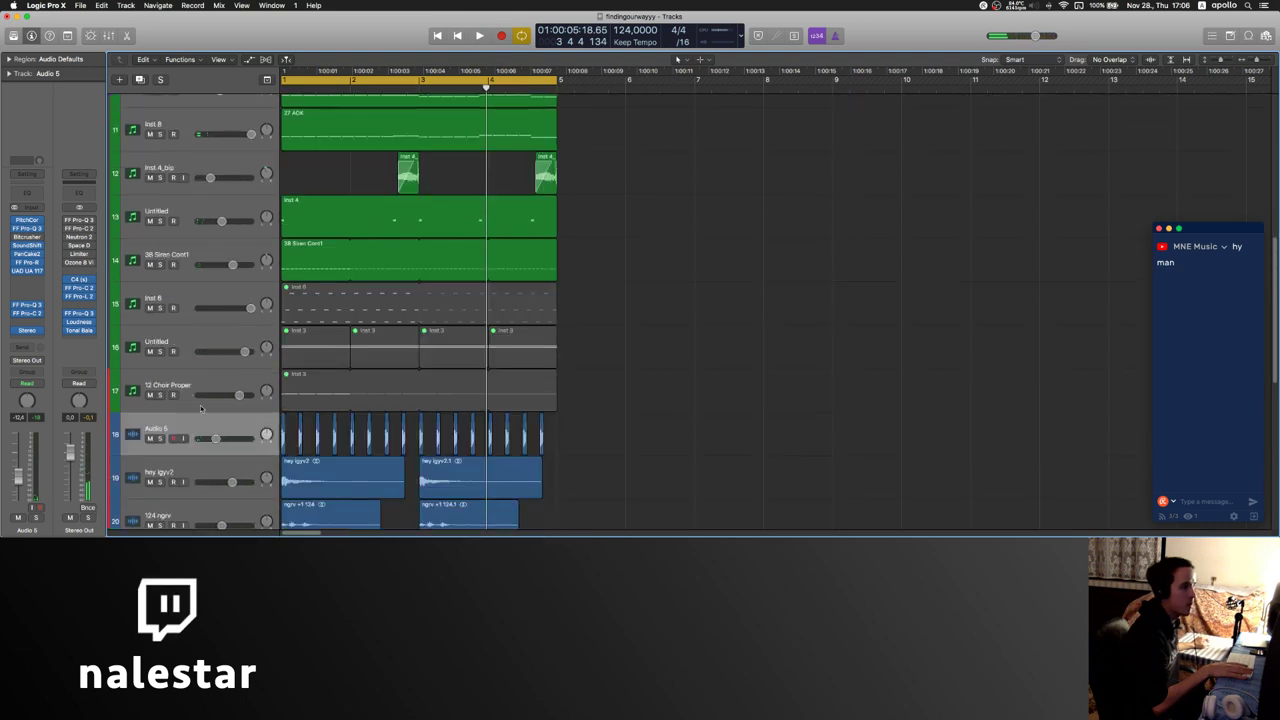
{"action": "scroll", "coordinate": [190, 420], "scroll_direction": "down", "scroll_amount": 3}
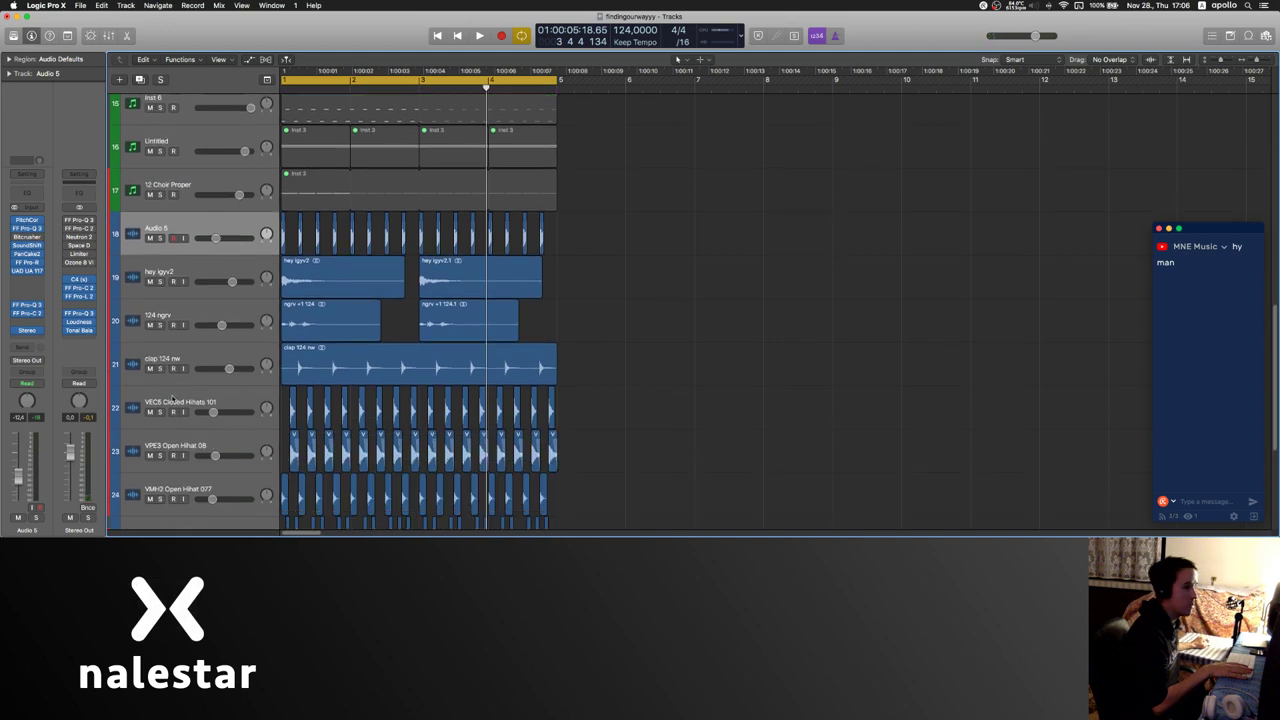
{"action": "left_click", "coordinate": [201, 307]}
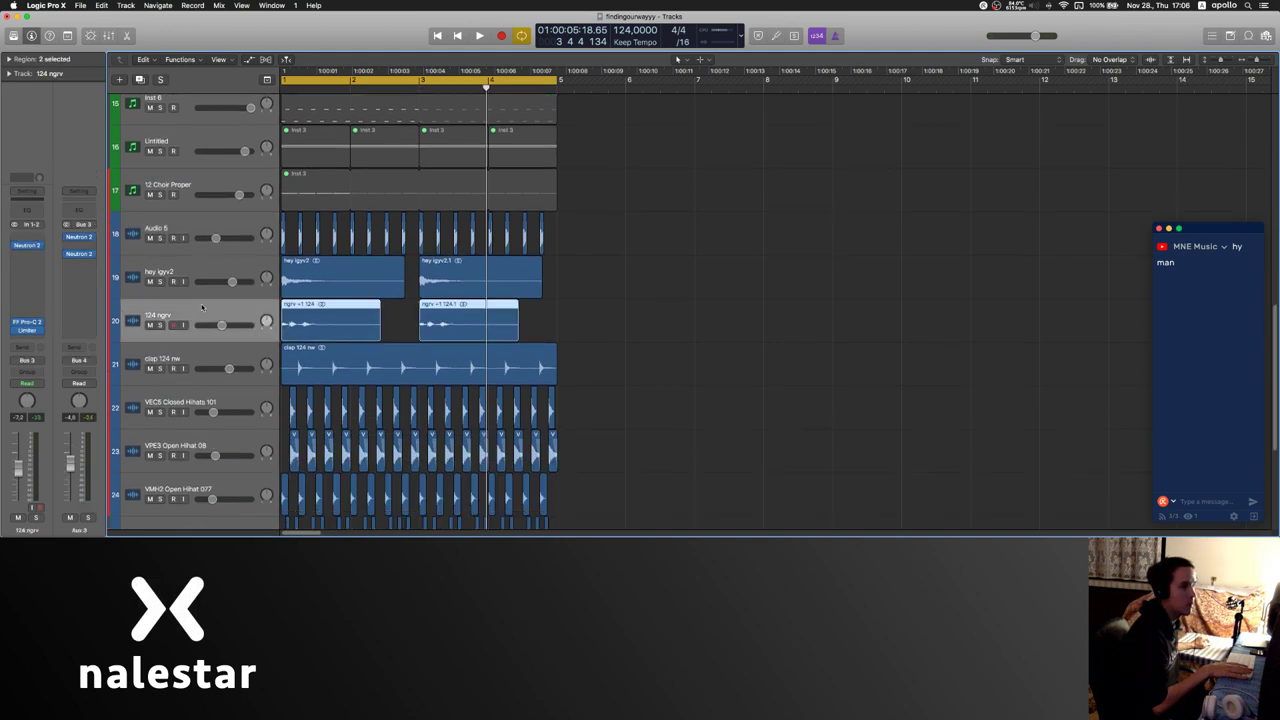
{"action": "left_click", "coordinate": [208, 360]}
{"action": "left_click", "coordinate": [204, 410]}
{"action": "left_click", "coordinate": [202, 452]}
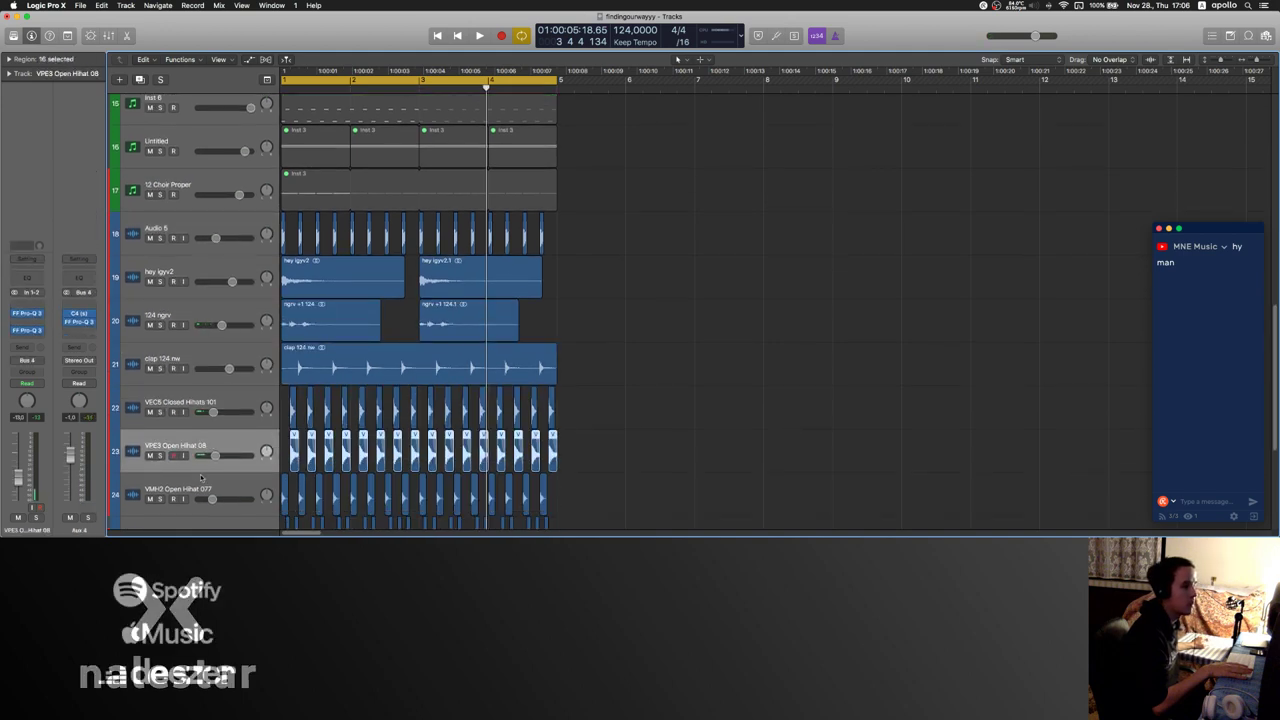
{"action": "left_click", "coordinate": [200, 486]}
{"action": "scroll", "coordinate": [202, 460], "scroll_direction": "down", "scroll_amount": 5}
{"action": "left_click", "coordinate": [200, 384]}
{"action": "scroll", "coordinate": [192, 415], "scroll_direction": "down", "scroll_amount": 1}
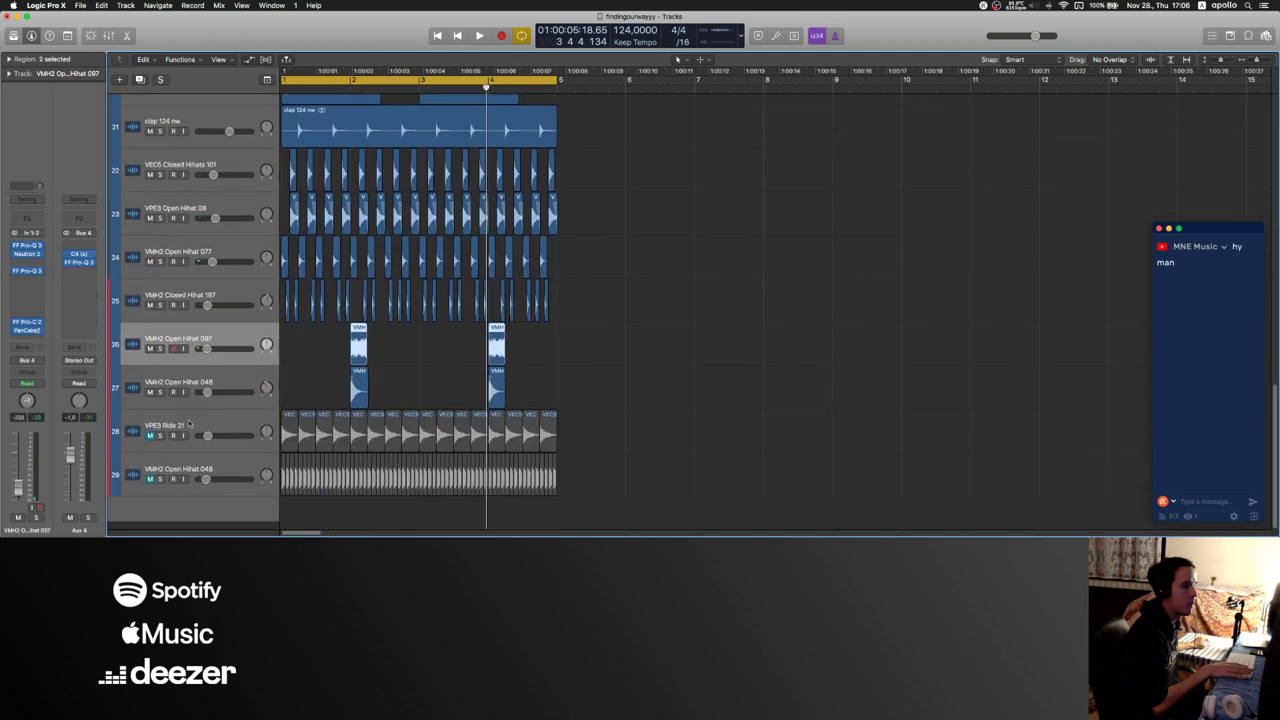
- Unmute the VPE3 Ride 21 track and play the full loop from the beginning of the project
{"action": "scroll", "coordinate": [189, 424], "scroll_direction": "up", "scroll_amount": 1}
{"action": "left_click", "coordinate": [170, 434]}
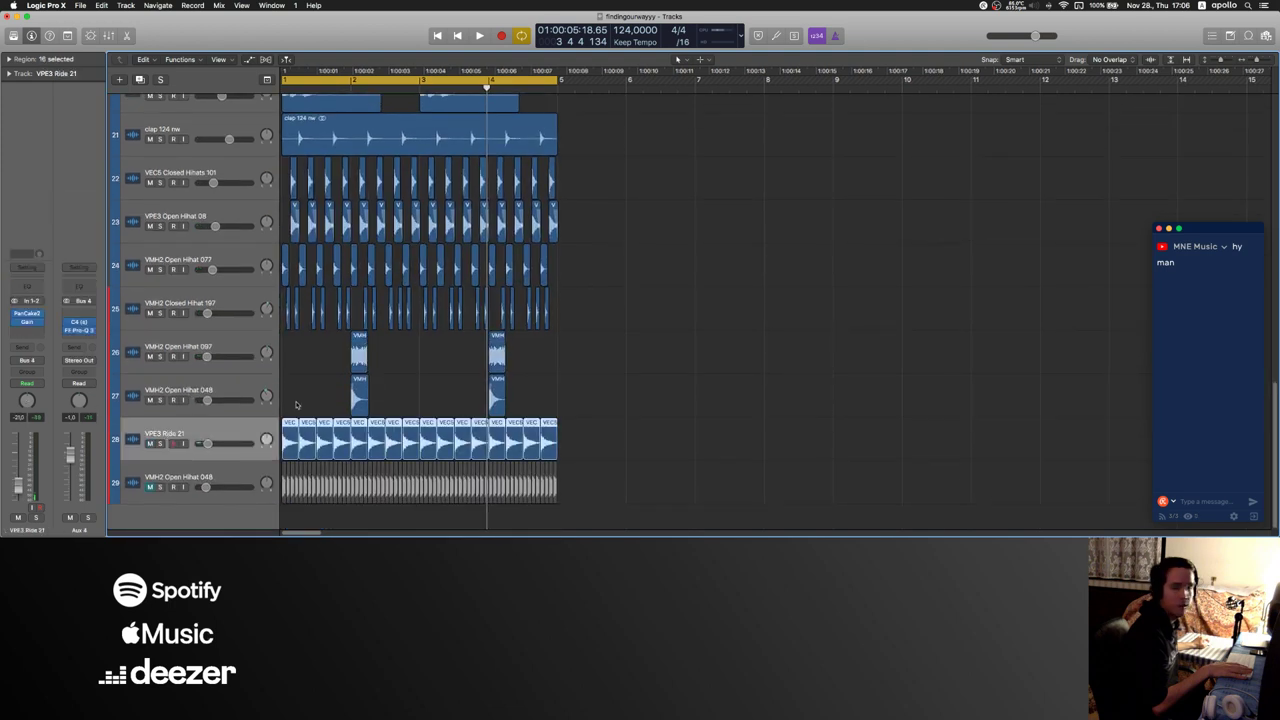
{"action": "scroll", "coordinate": [445, 344], "scroll_direction": "up", "scroll_amount": 15}
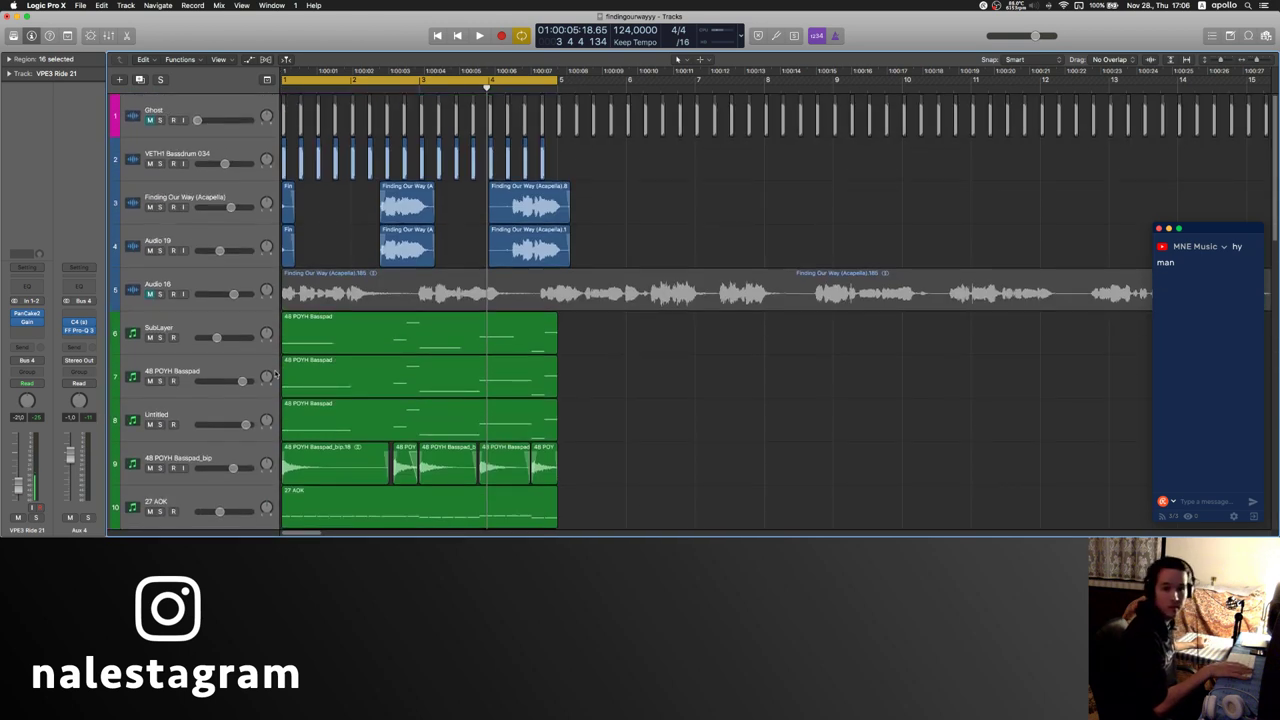
{"action": "key", "text": "Return"}
{"action": "key", "text": "space"}
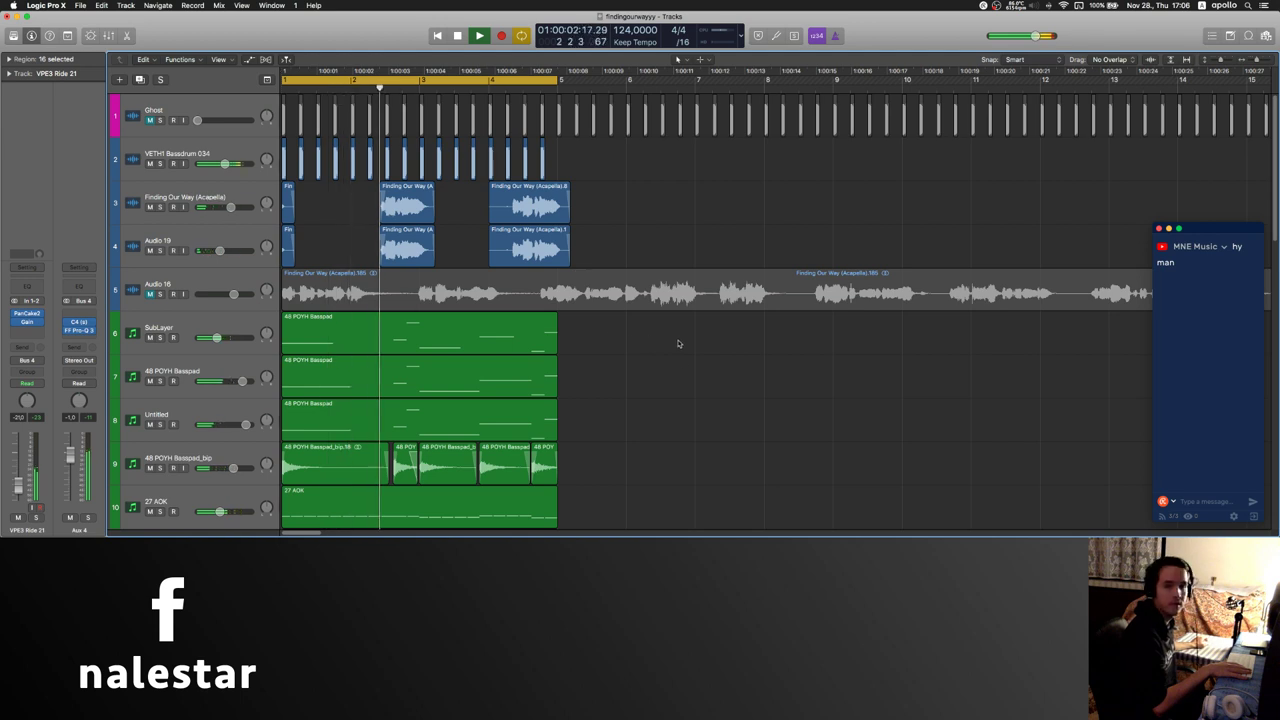
{"action": "scroll", "coordinate": [680, 355], "scroll_direction": "down", "scroll_amount": 1}
{"action": "scroll", "coordinate": [683, 361], "scroll_direction": "down", "scroll_amount": 3}
{"action": "scroll", "coordinate": [660, 250], "scroll_direction": "up", "scroll_amount": 4}
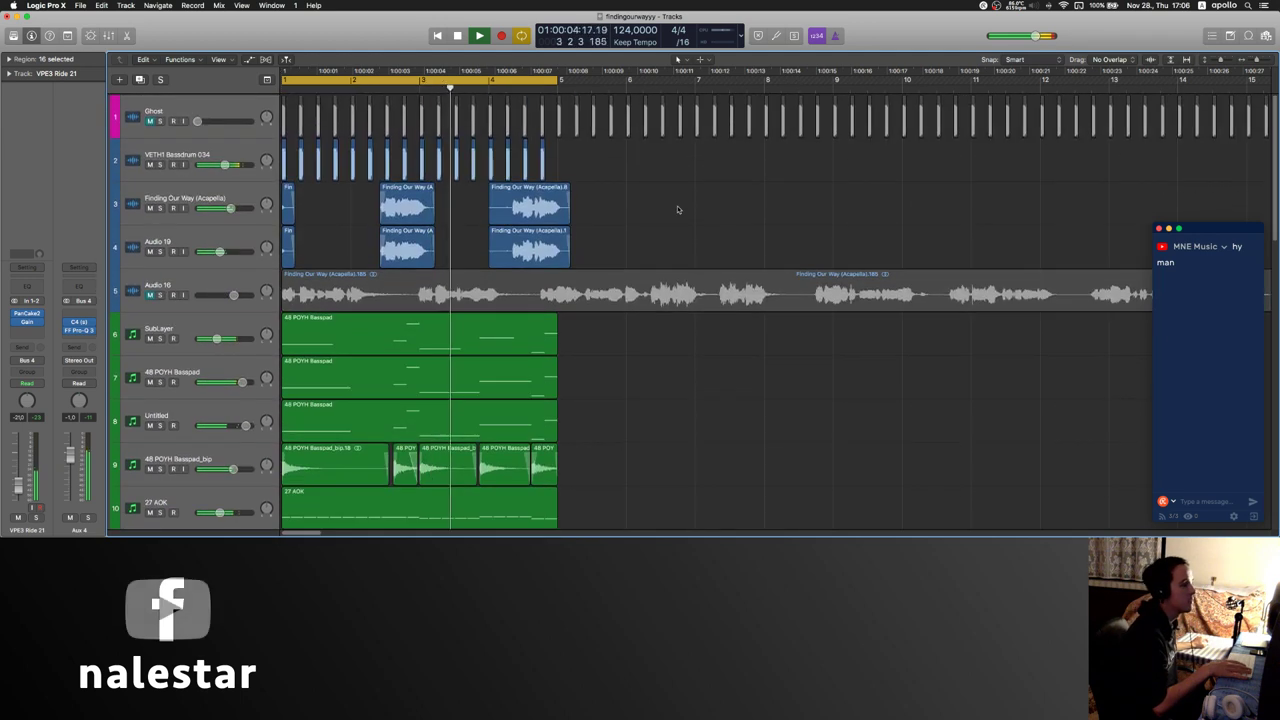
{"action": "scroll", "coordinate": [632, 210], "scroll_direction": "down", "scroll_amount": 5}
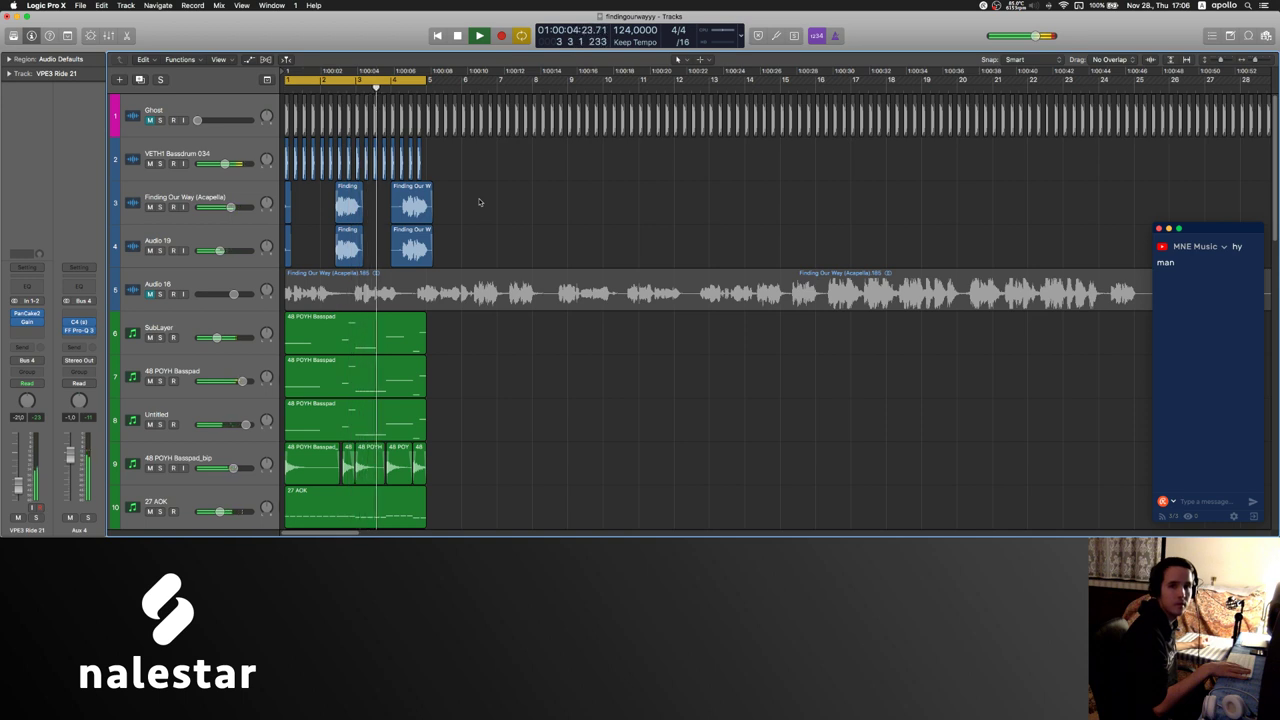
{"action": "key", "text": "space"}
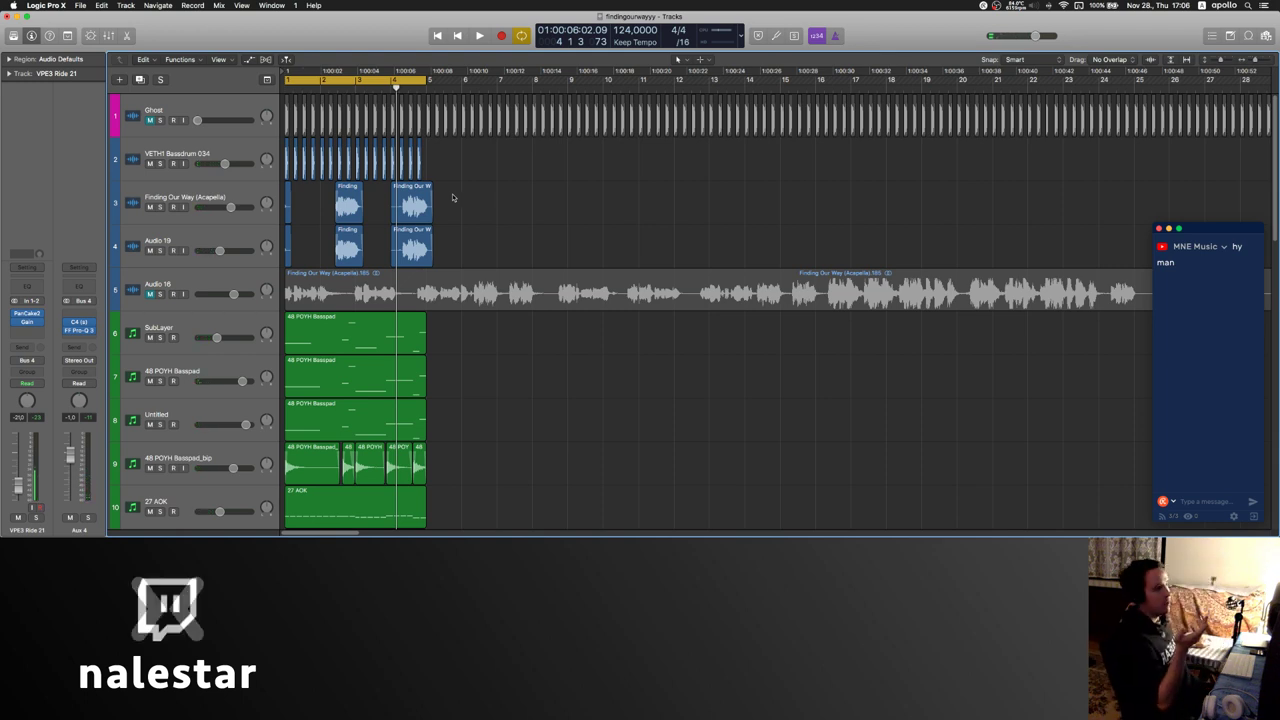
- Move the muted Audio 16 acapella track up to sit directly below the Ghost track
{"action": "scroll", "coordinate": [480, 230], "scroll_direction": "down", "scroll_amount": 15}
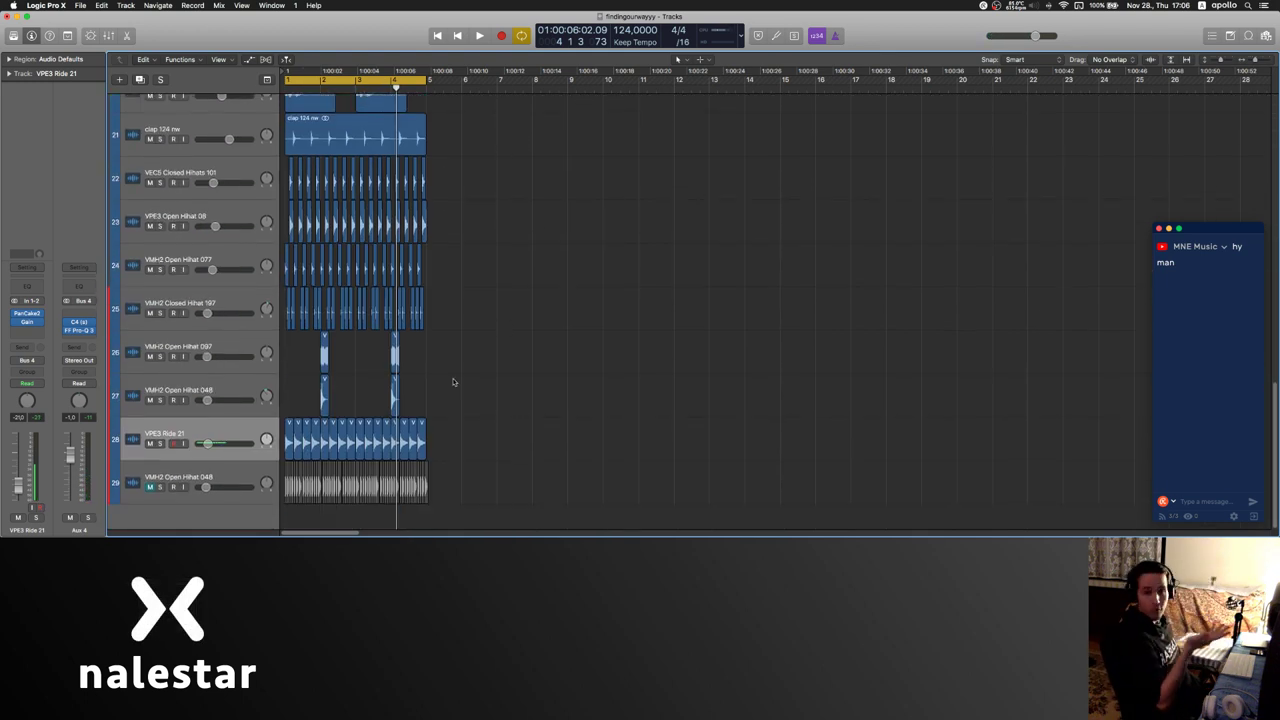
{"action": "scroll", "coordinate": [428, 400], "scroll_direction": "up", "scroll_amount": 15}
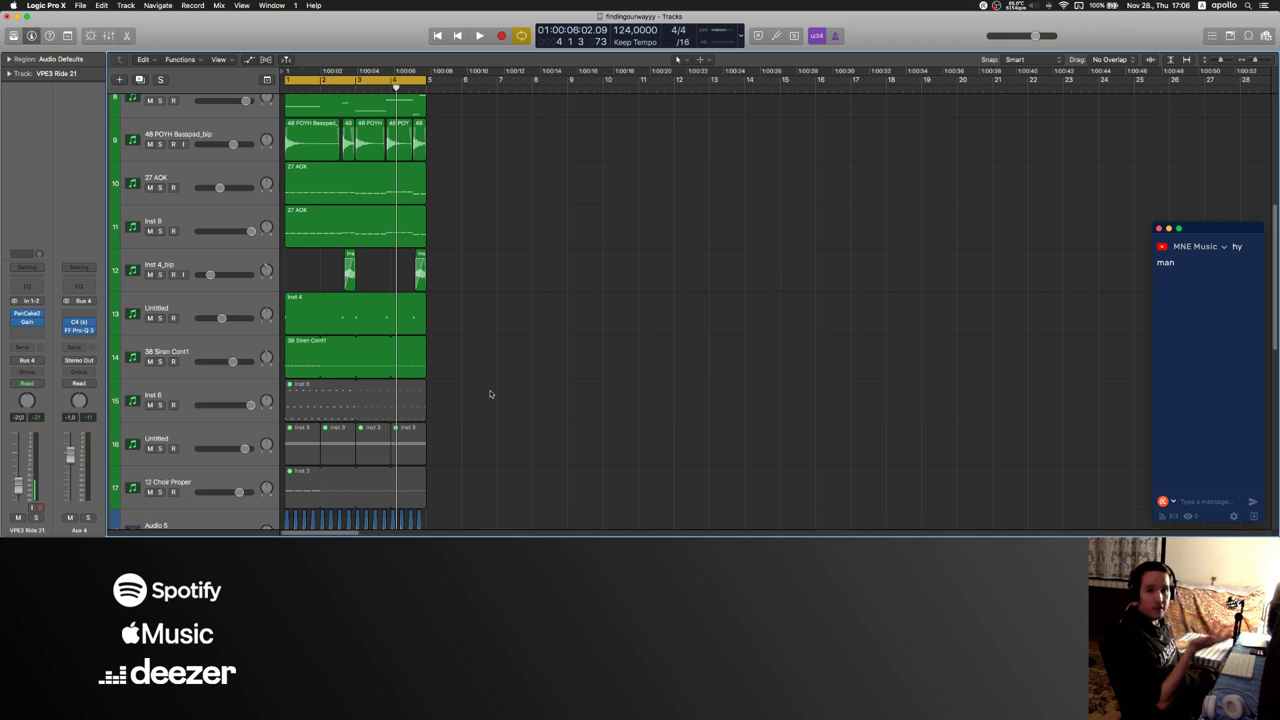
{"action": "scroll", "coordinate": [539, 307], "scroll_direction": "up", "scroll_amount": 10}
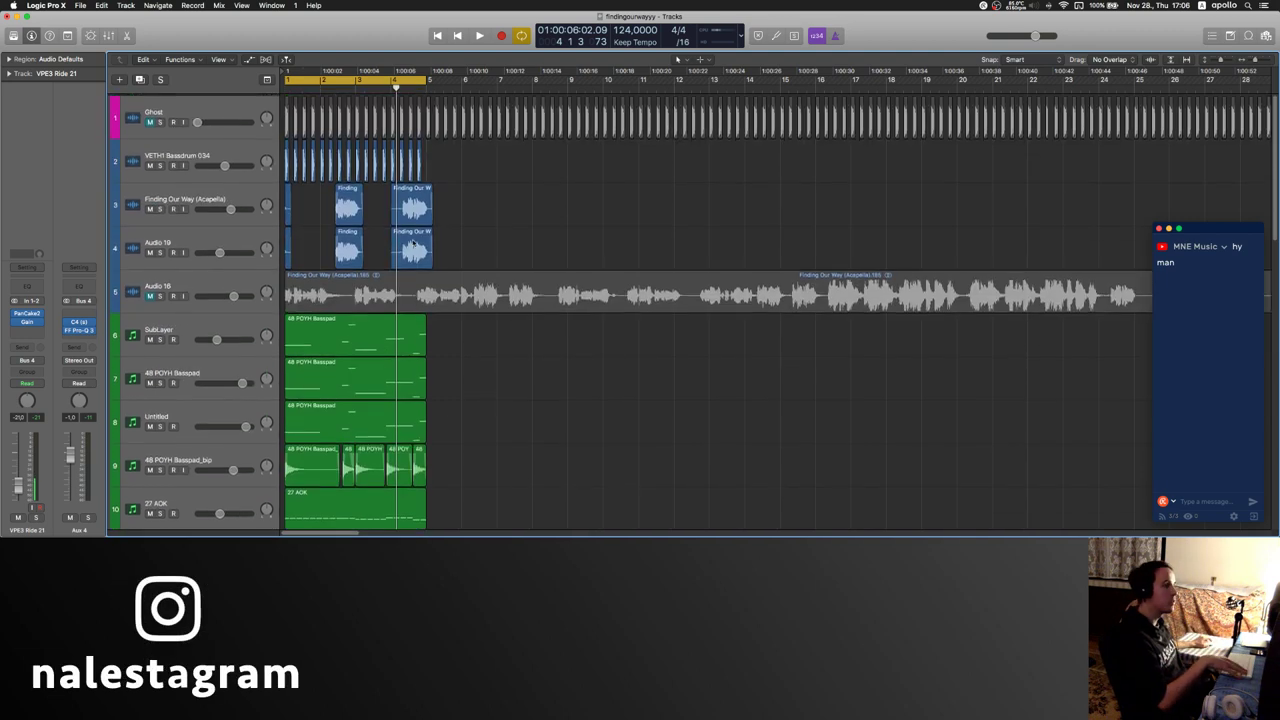
{"action": "left_click", "coordinate": [224, 281]}
{"action": "left_click_drag", "start_coordinate": [224, 281], "coordinate": [214, 138]}
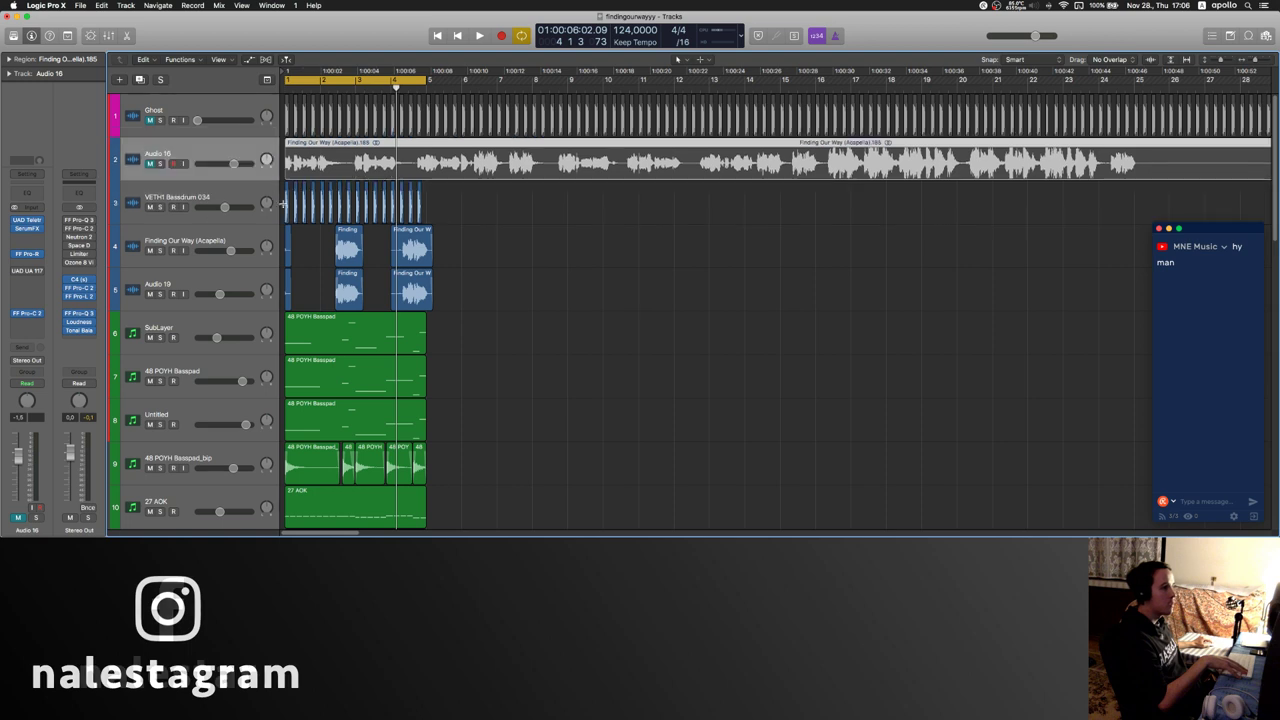
- Copy all loop regions from VETH1 Bassdrum 034 down to the last drum track using a marquee selection, and turn off Cycle mode
{"action": "left_click_drag", "start_coordinate": [287, 204], "coordinate": [483, 531]}
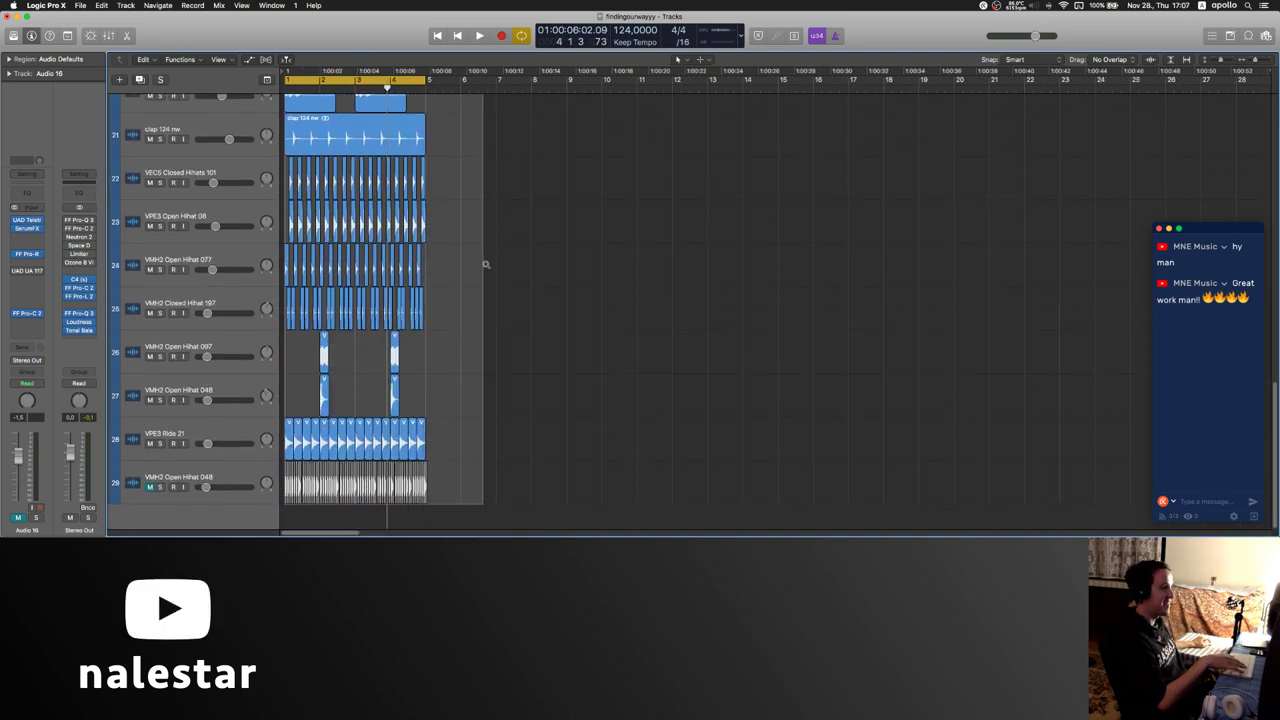
{"action": "key", "text": "super+Left"}
{"action": "scroll", "coordinate": [487, 267], "scroll_direction": "right", "scroll_amount": 5}
{"action": "scroll", "coordinate": [486, 268], "scroll_direction": "up", "scroll_amount": 15}
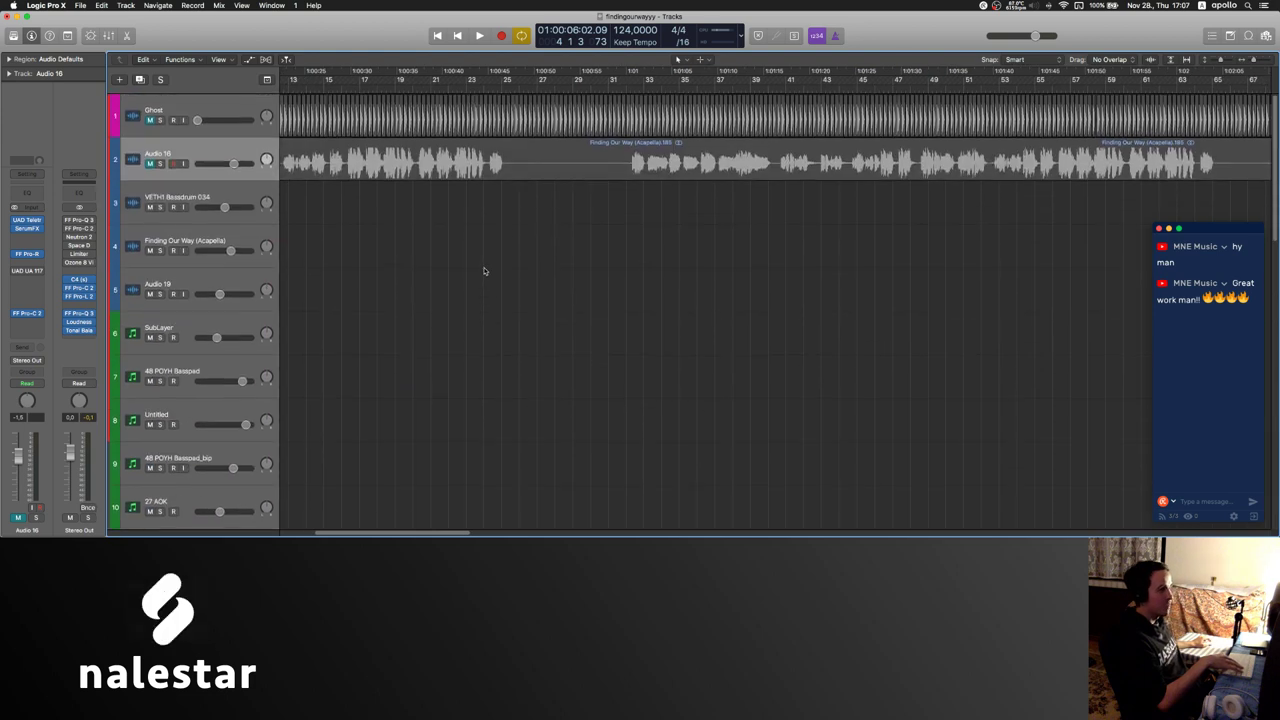
{"action": "scroll", "coordinate": [484, 270], "scroll_direction": "left", "scroll_amount": 10}
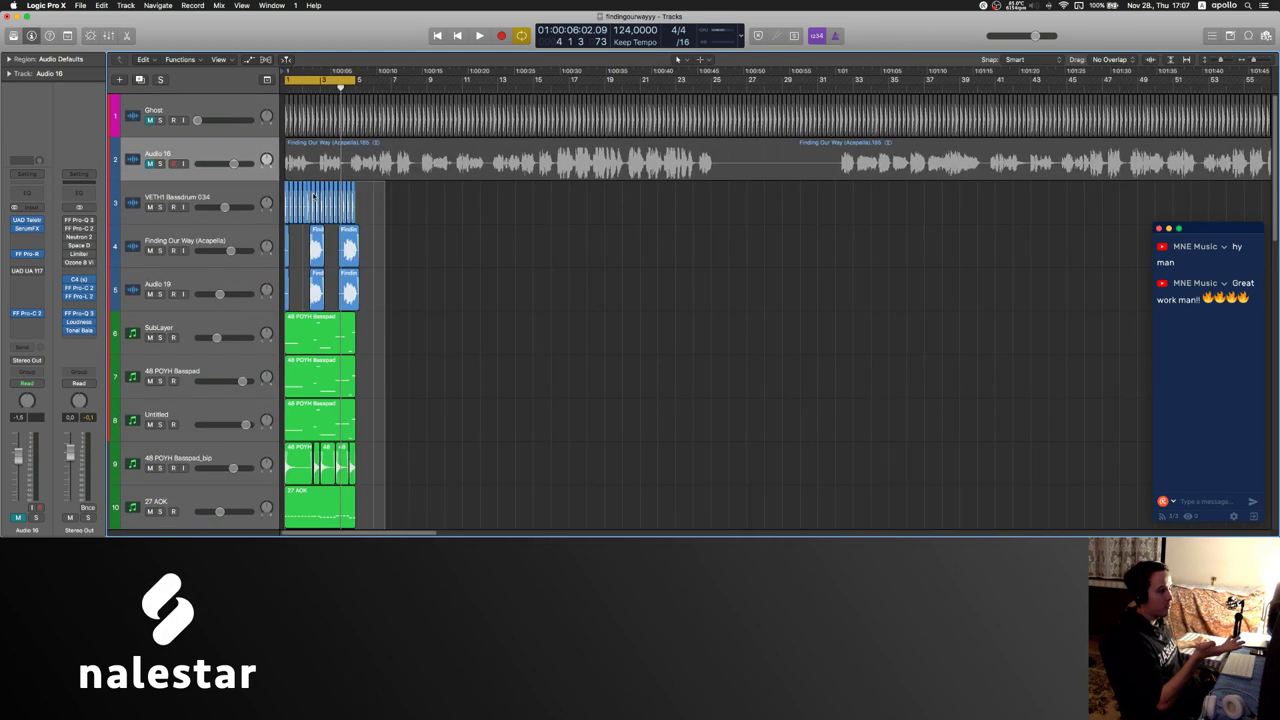
{"action": "scroll", "coordinate": [399, 422], "scroll_direction": "down", "scroll_amount": 15}
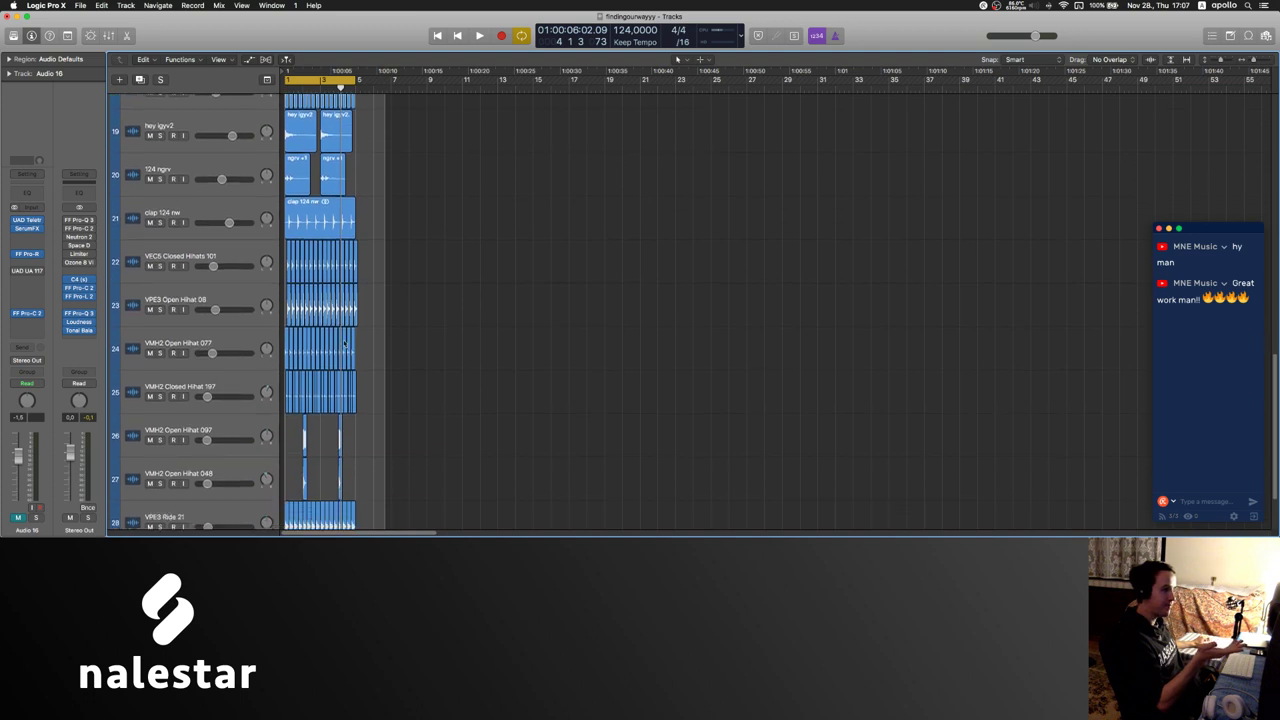
{"action": "scroll", "coordinate": [612, 265], "scroll_direction": "right", "scroll_amount": 5}
{"action": "scroll", "coordinate": [604, 268], "scroll_direction": "up", "scroll_amount": 20}
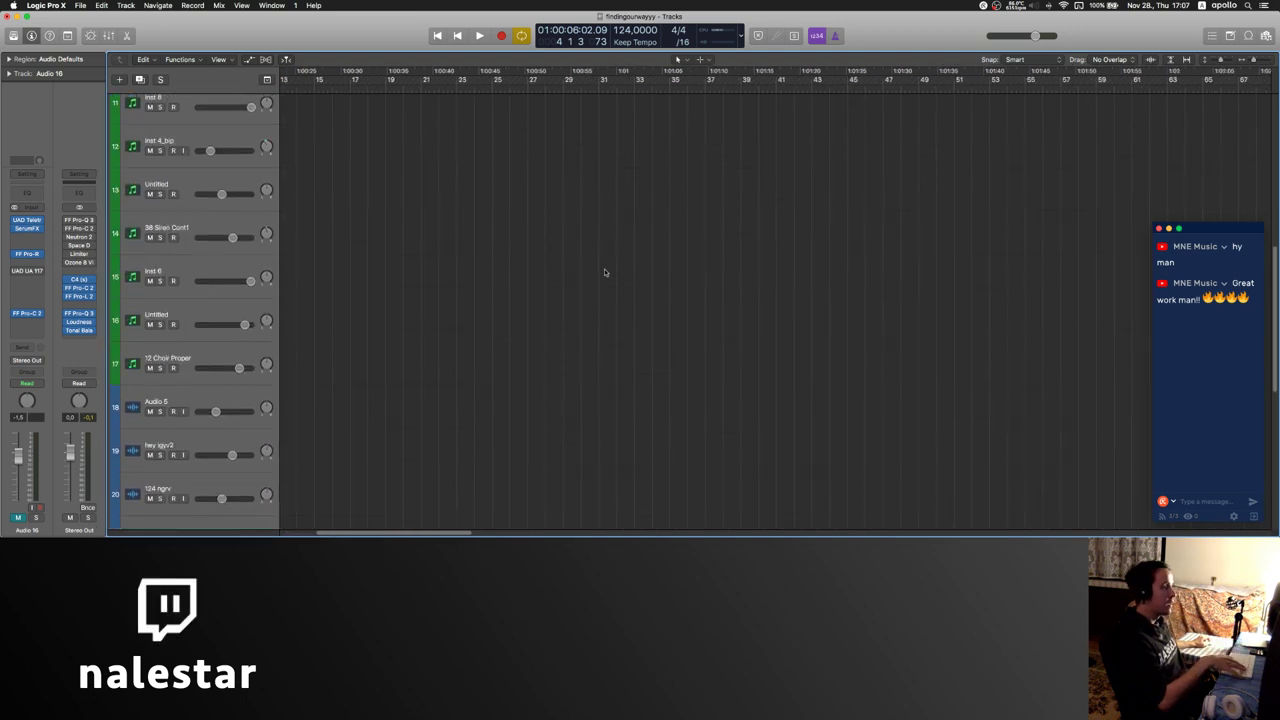
{"action": "key", "text": "c"}
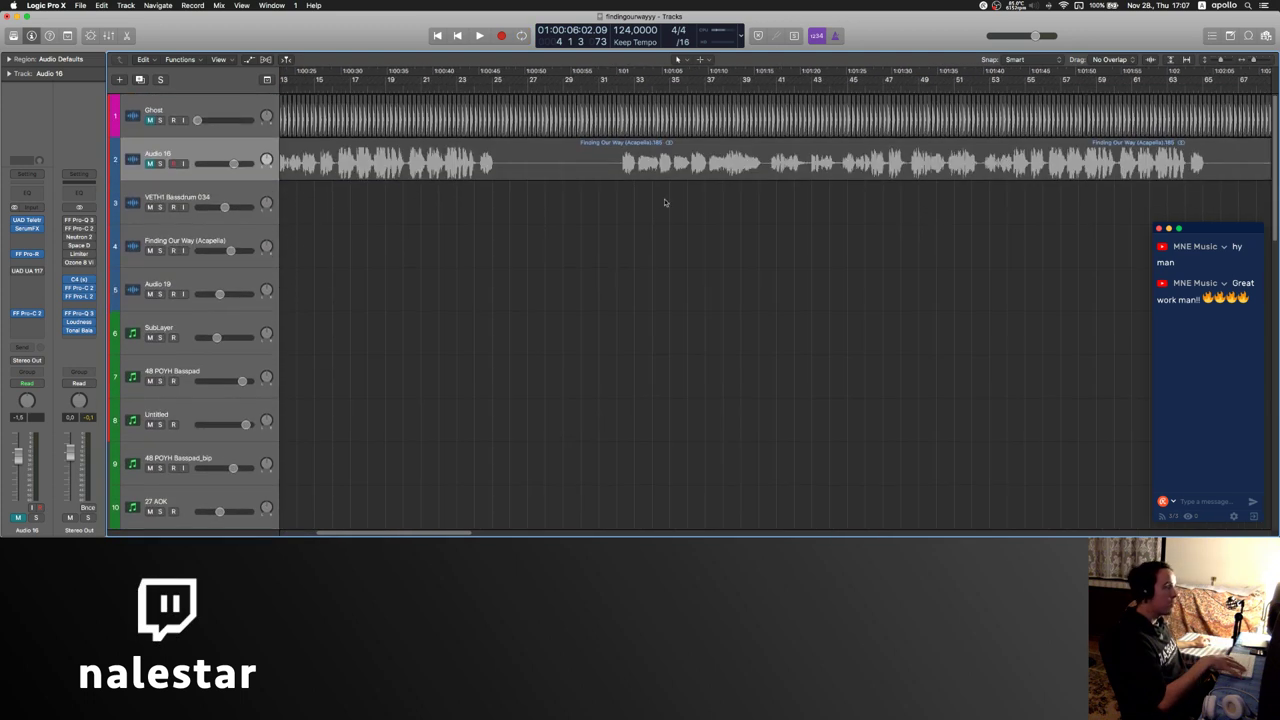
- Paste the copied loop twice in a row, starting at bar 49 on the VETH1 Bassdrum 034 track
{"action": "scroll", "coordinate": [677, 206], "scroll_direction": "right", "scroll_amount": 5}
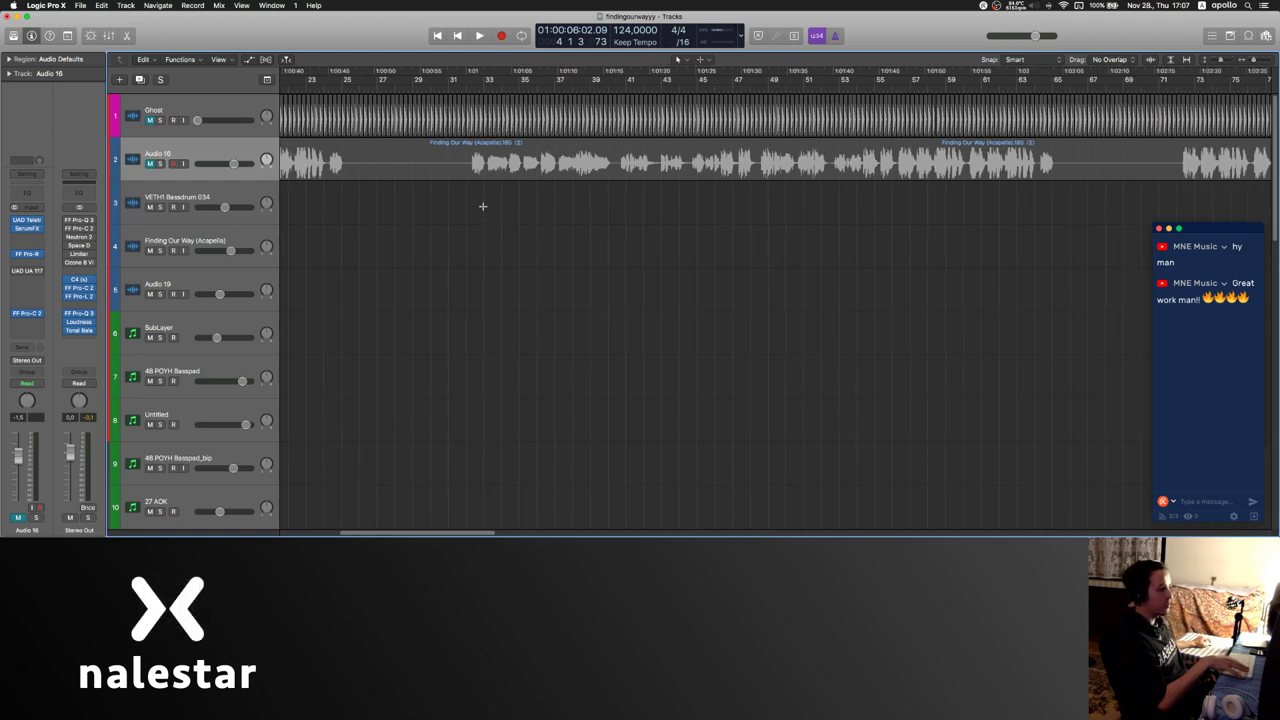
{"action": "left_click", "coordinate": [483, 206]}
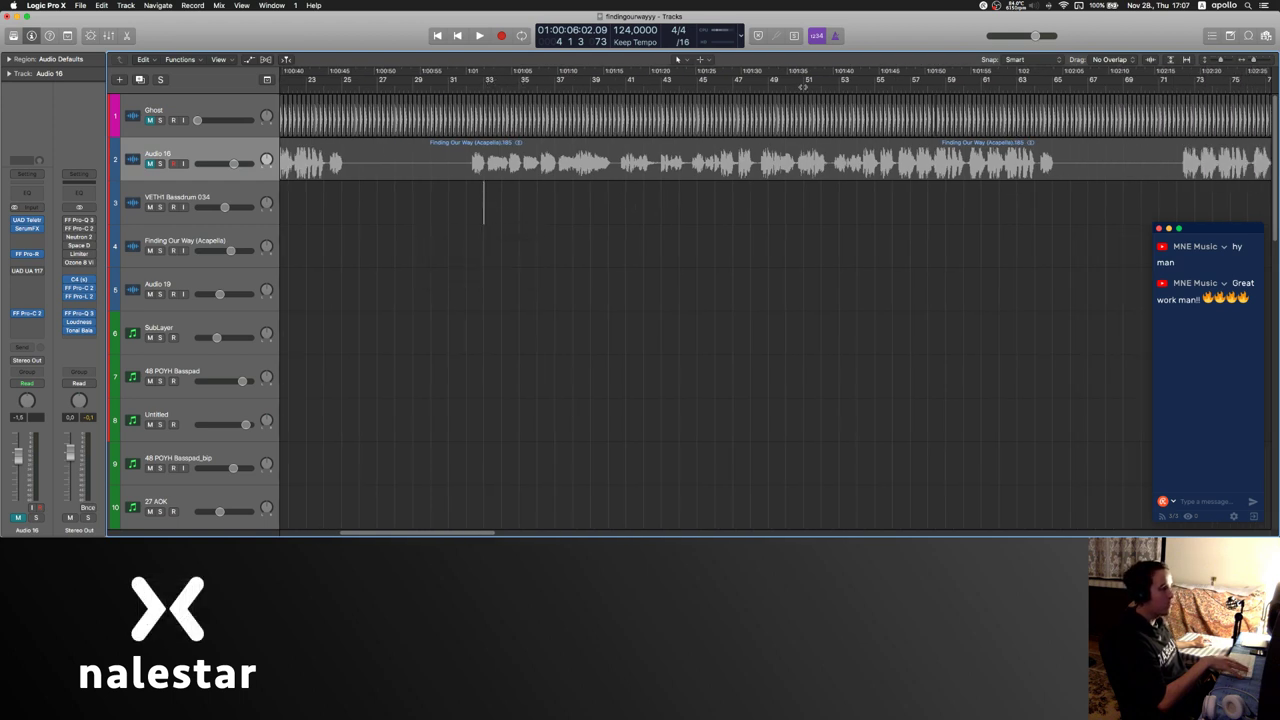
{"action": "left_click", "coordinate": [768, 212]}
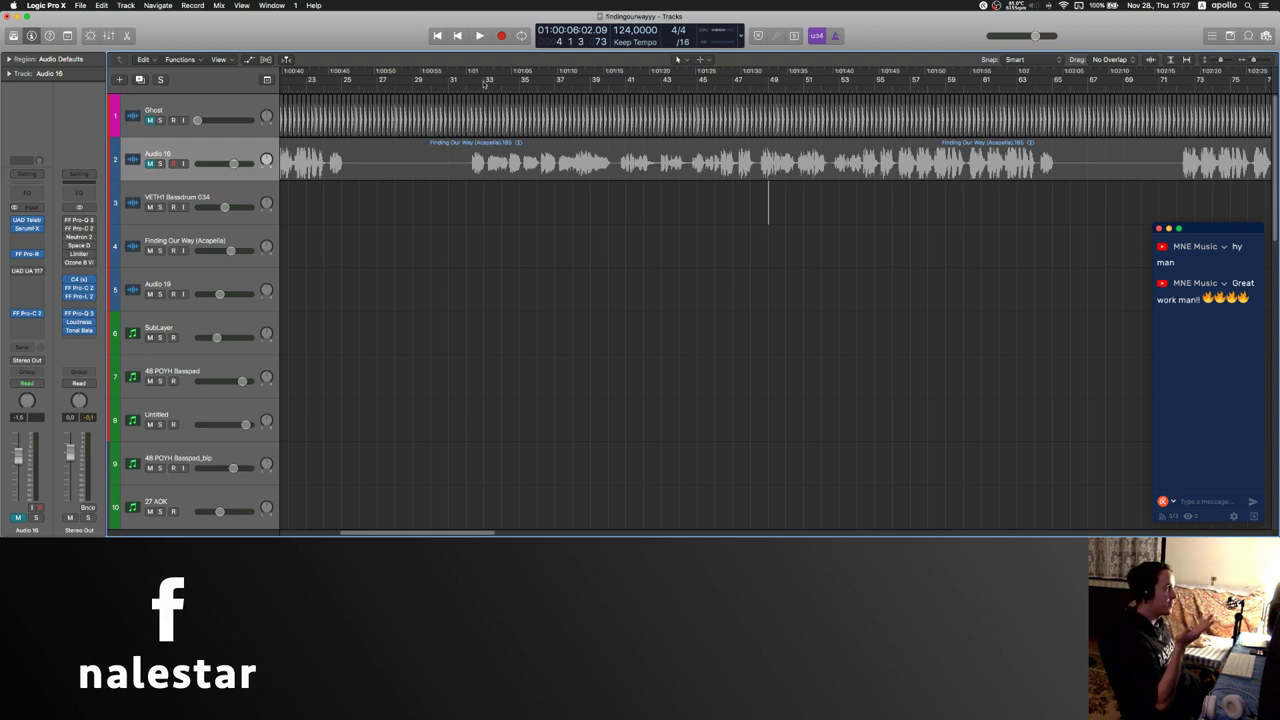
{"action": "scroll", "coordinate": [783, 215], "scroll_direction": "right", "scroll_amount": 10}
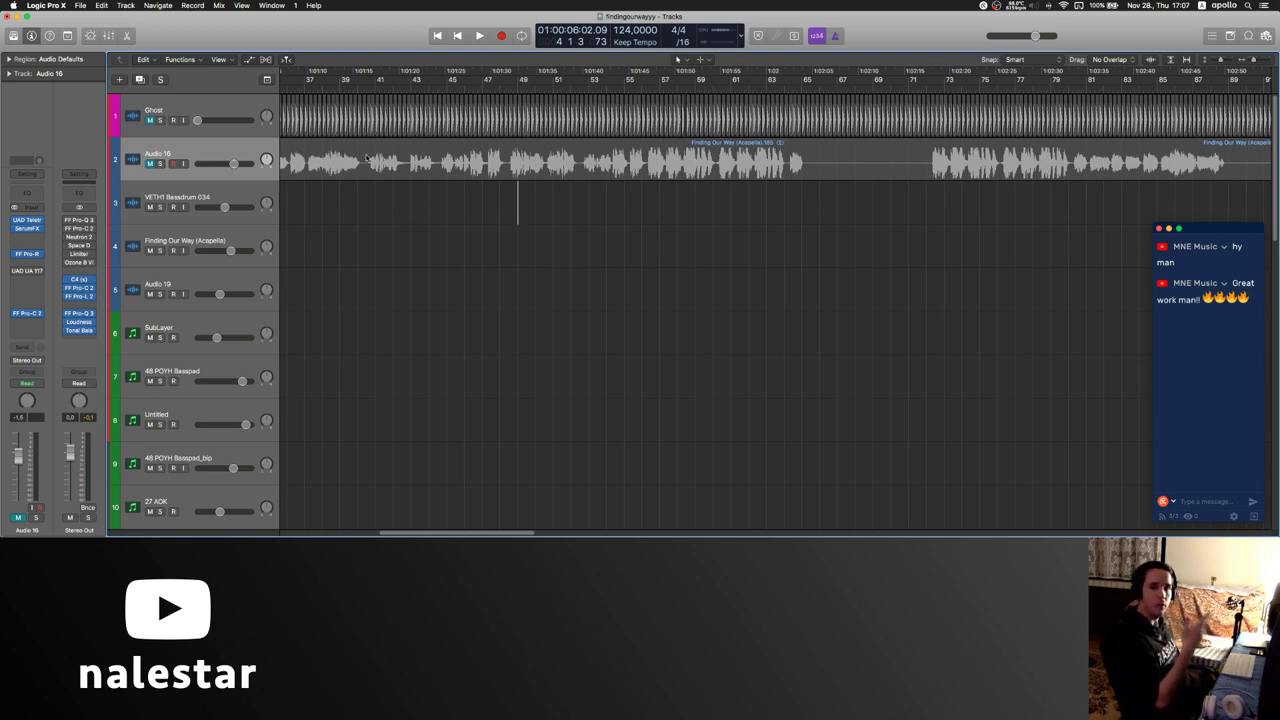
{"action": "left_click", "coordinate": [517, 204], "text": "super"}
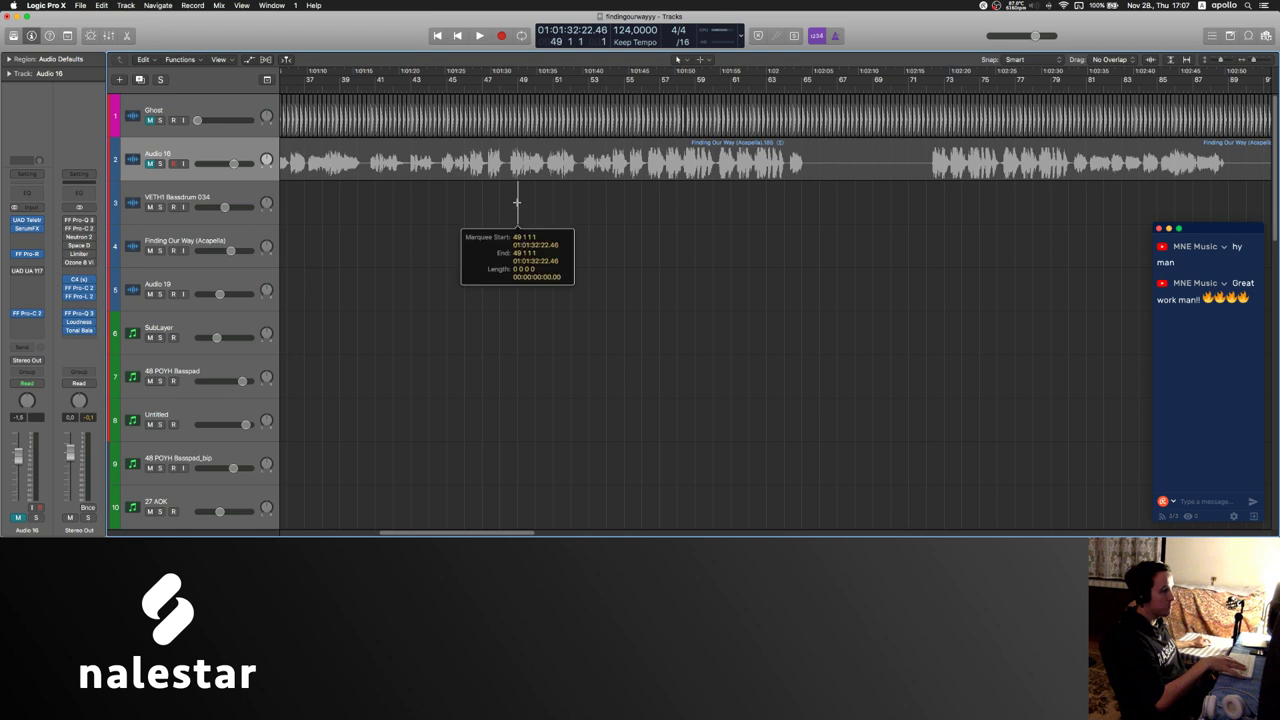
{"action": "key", "text": "super+v"}
{"action": "key", "text": "super+v"}
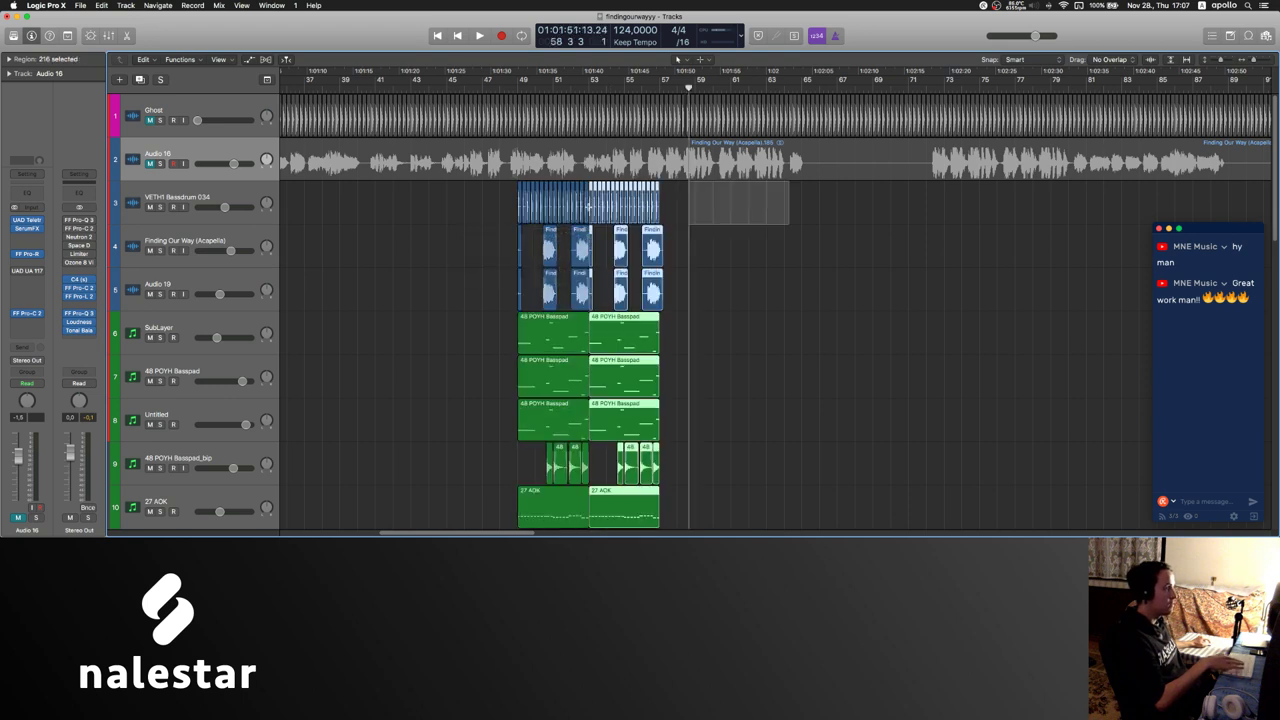
- Add two more copies of the pasted loop so it runs four times back to back from bar 49 to bar 65
{"action": "left_click", "coordinate": [426, 226]}
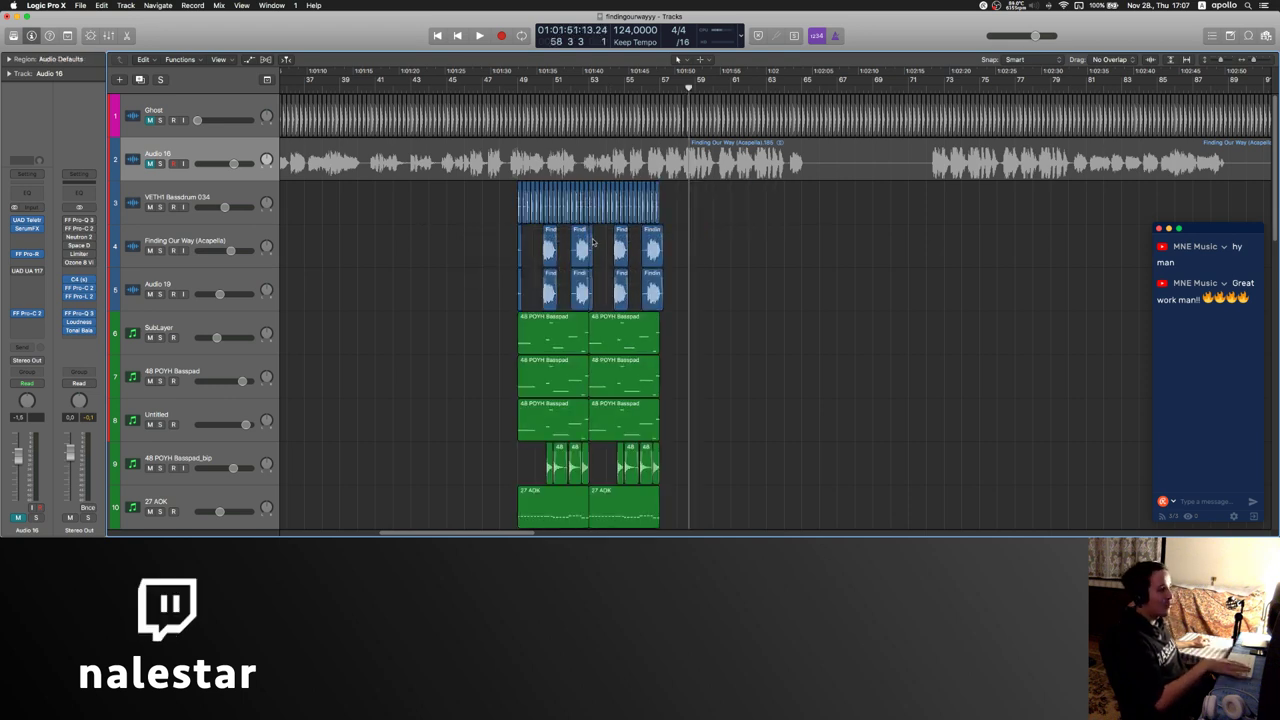
{"action": "key", "text": "super+Right"}
{"action": "scroll", "coordinate": [604, 240], "scroll_direction": "up", "scroll_amount": 3}
{"action": "scroll", "coordinate": [494, 188], "scroll_direction": "left", "scroll_amount": 5}
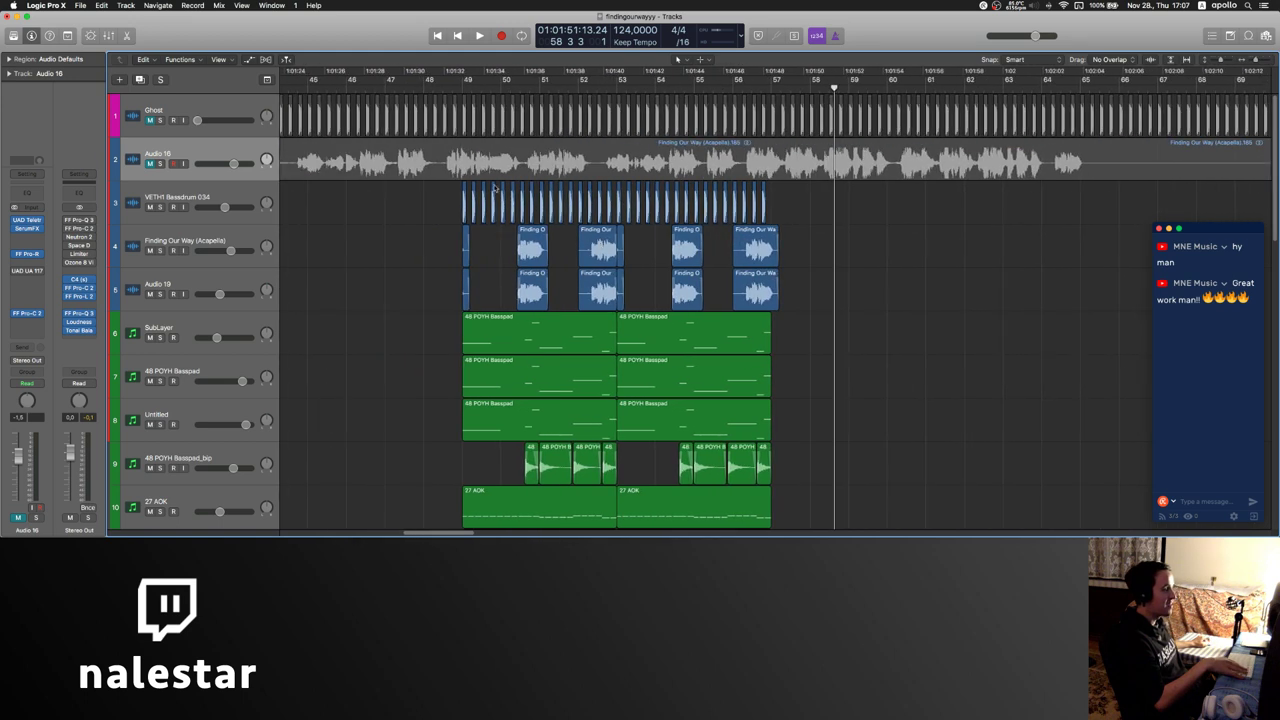
{"action": "left_click", "coordinate": [447, 86]}
{"action": "scroll", "coordinate": [850, 270], "scroll_direction": "down", "scroll_amount": 5}
{"action": "scroll", "coordinate": [886, 271], "scroll_direction": "right", "scroll_amount": 3}
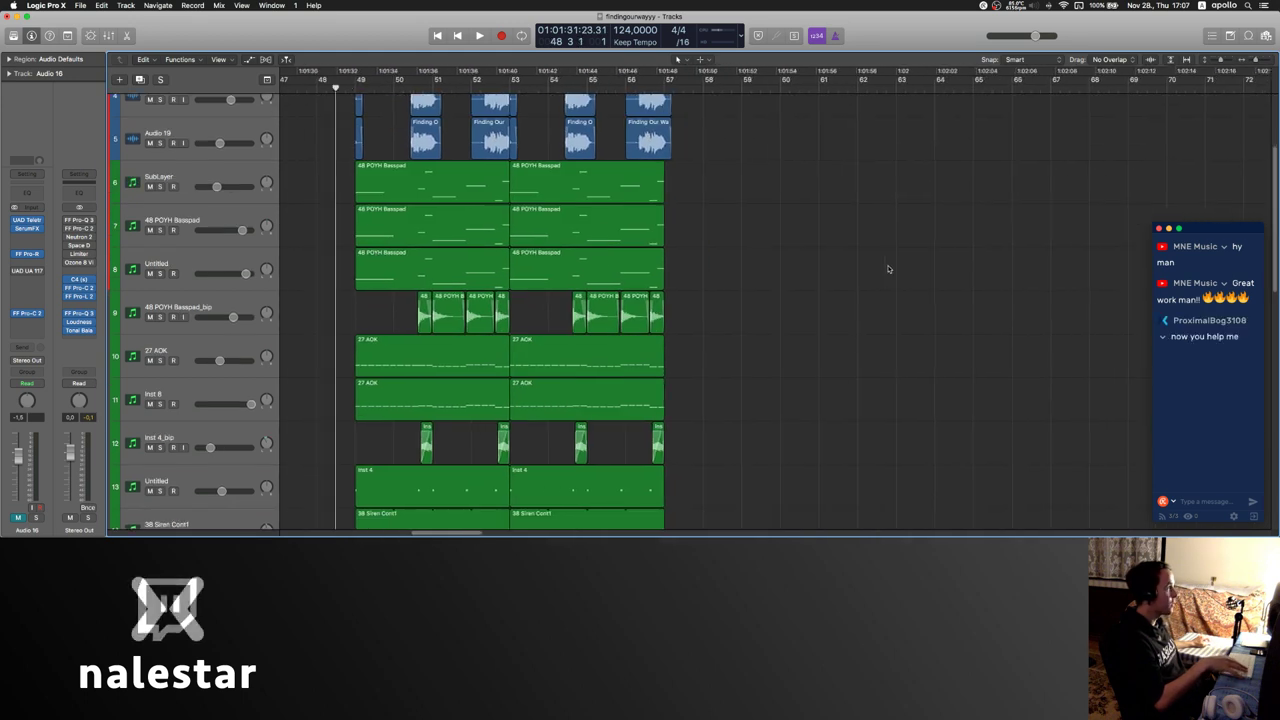
{"action": "scroll", "coordinate": [816, 268], "scroll_direction": "up", "scroll_amount": 5}
{"action": "scroll", "coordinate": [816, 268], "scroll_direction": "left", "scroll_amount": 2}
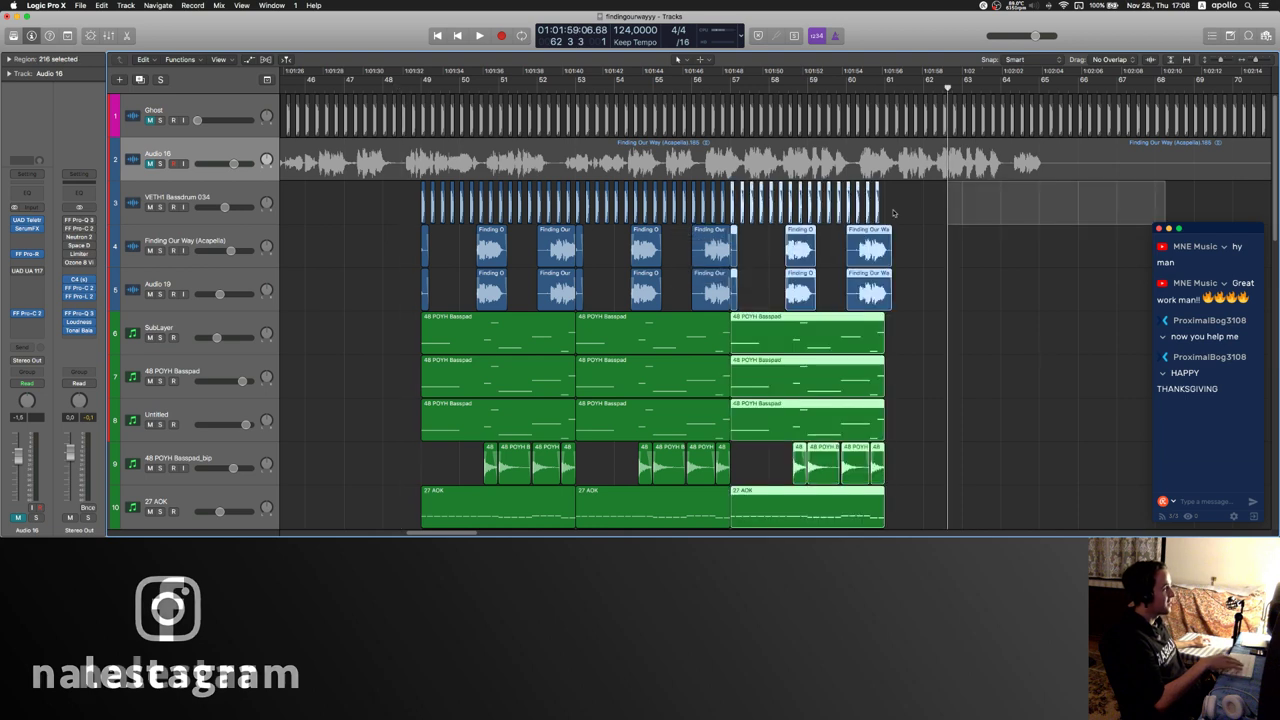
{"action": "key", "text": "super+r"}
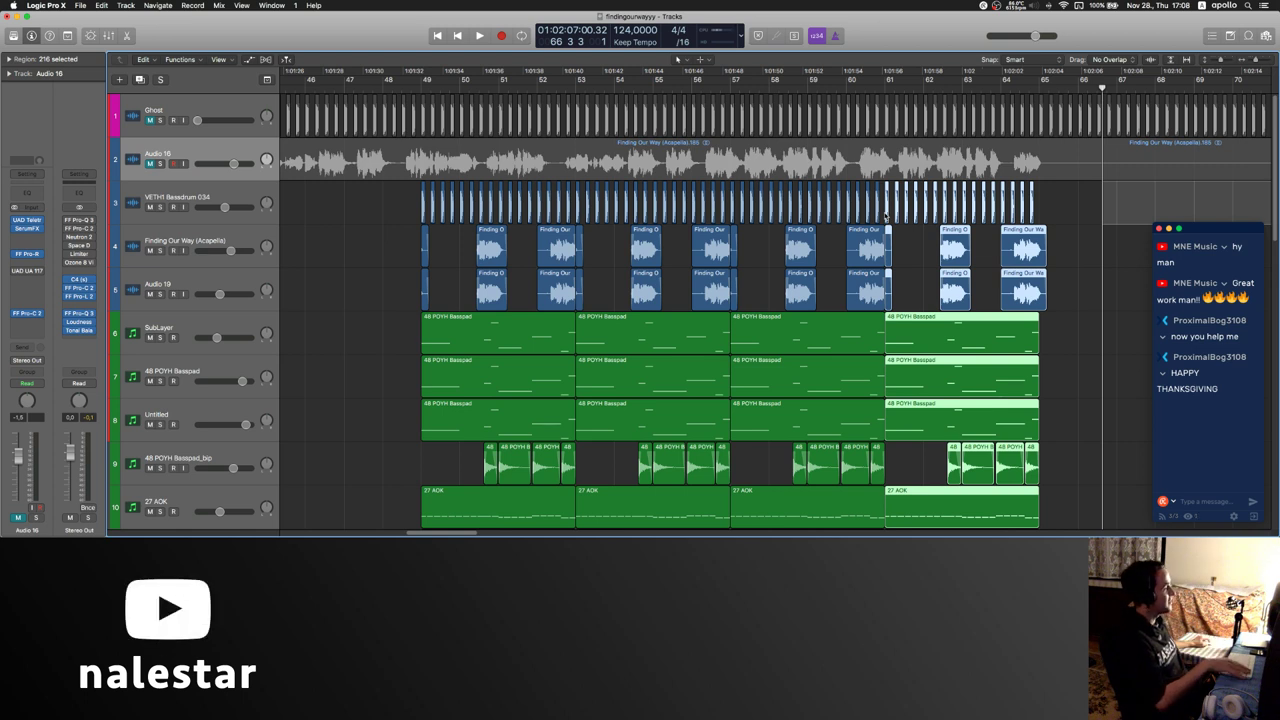
{"action": "left_click", "coordinate": [369, 262]}
- Play the extended arrangement from bar 49 and look through all tracks down to the last drum track
{"action": "scroll", "coordinate": [380, 260], "scroll_direction": "right", "scroll_amount": 2}
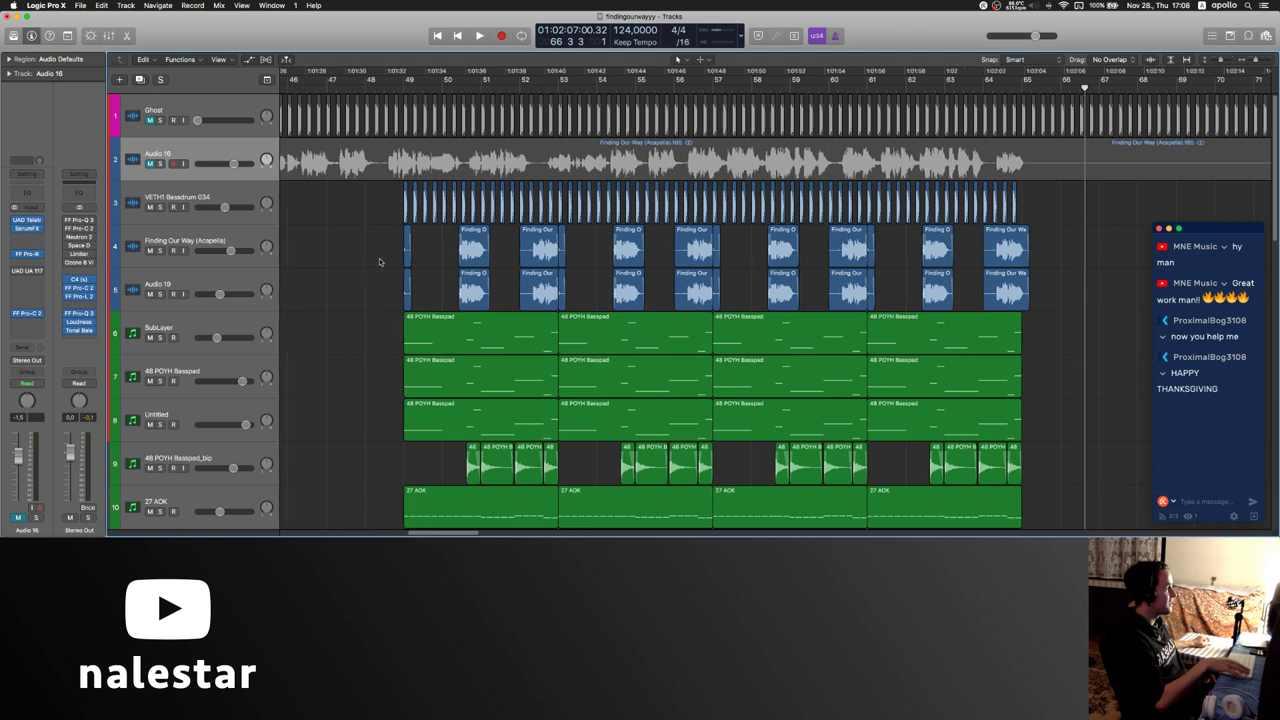
{"action": "left_click", "coordinate": [391, 89]}
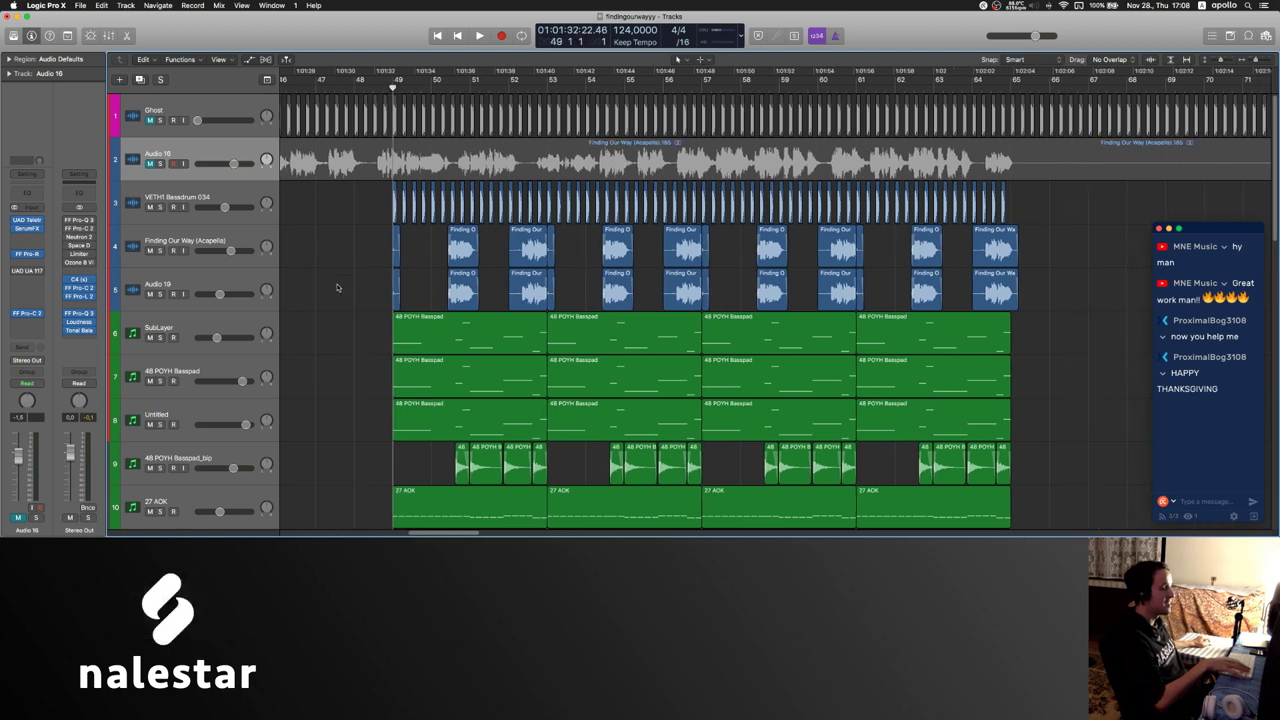
{"action": "key", "text": "space"}
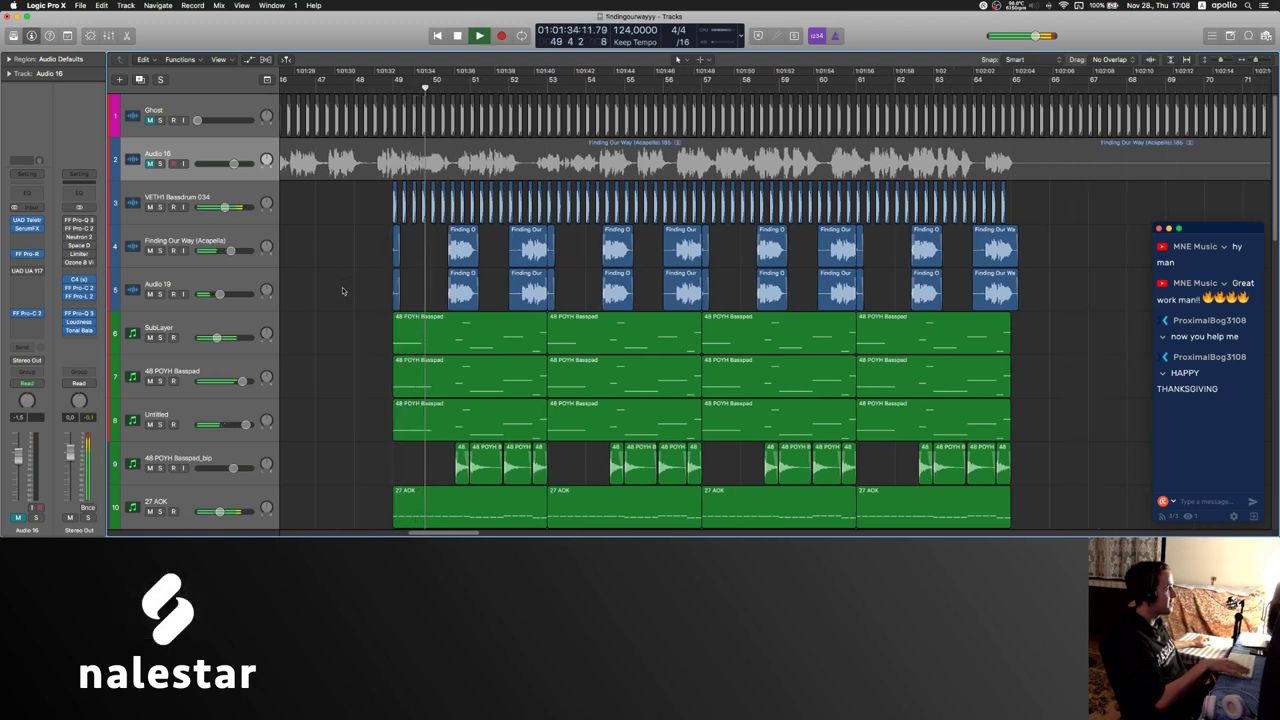
{"action": "scroll", "coordinate": [349, 292], "scroll_direction": "down", "scroll_amount": 4}
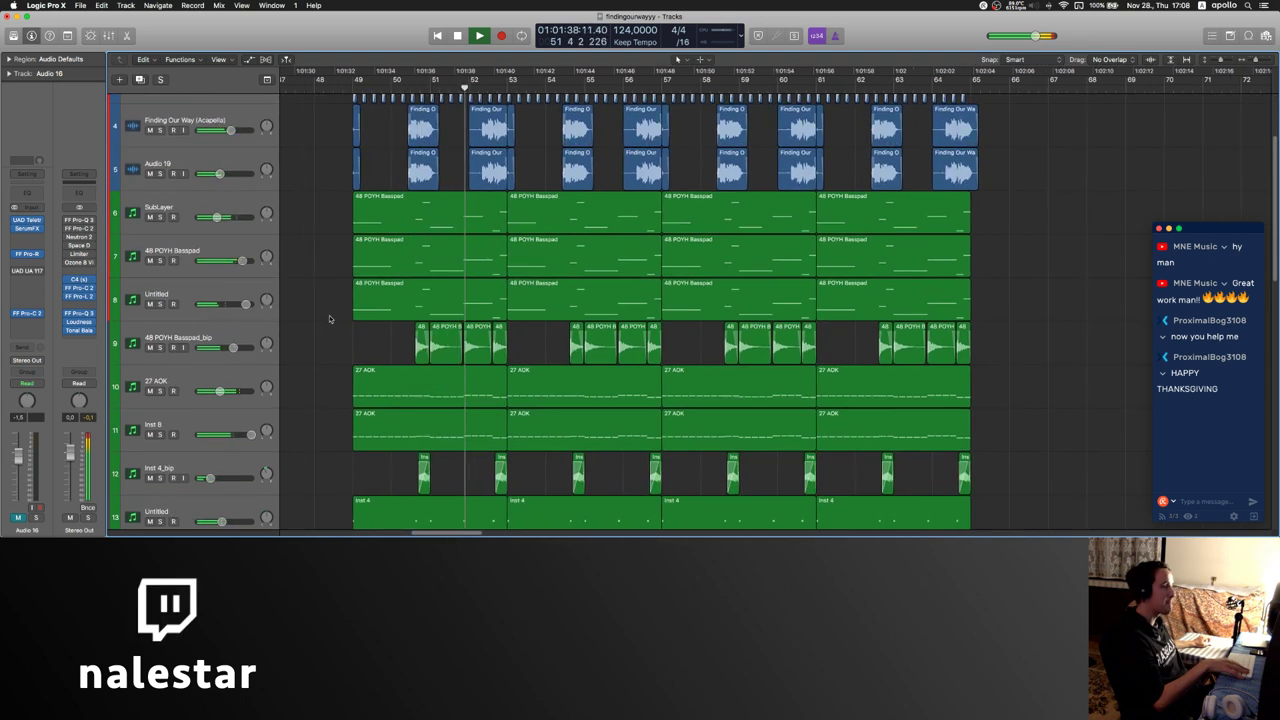
{"action": "scroll", "coordinate": [330, 319], "scroll_direction": "down", "scroll_amount": 10}
{"action": "scroll", "coordinate": [329, 317], "scroll_direction": "down", "scroll_amount": 5}
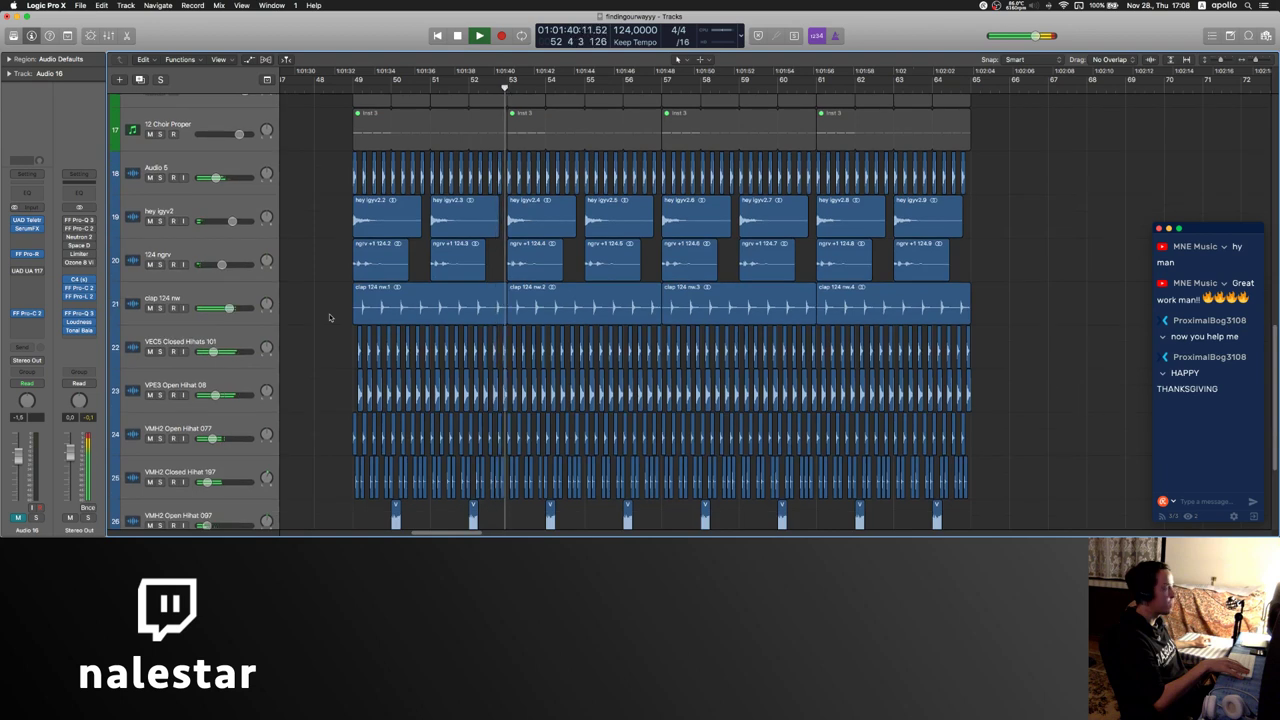
{"action": "scroll", "coordinate": [345, 295], "scroll_direction": "down", "scroll_amount": 4}
{"action": "scroll", "coordinate": [350, 286], "scroll_direction": "left", "scroll_amount": 5}
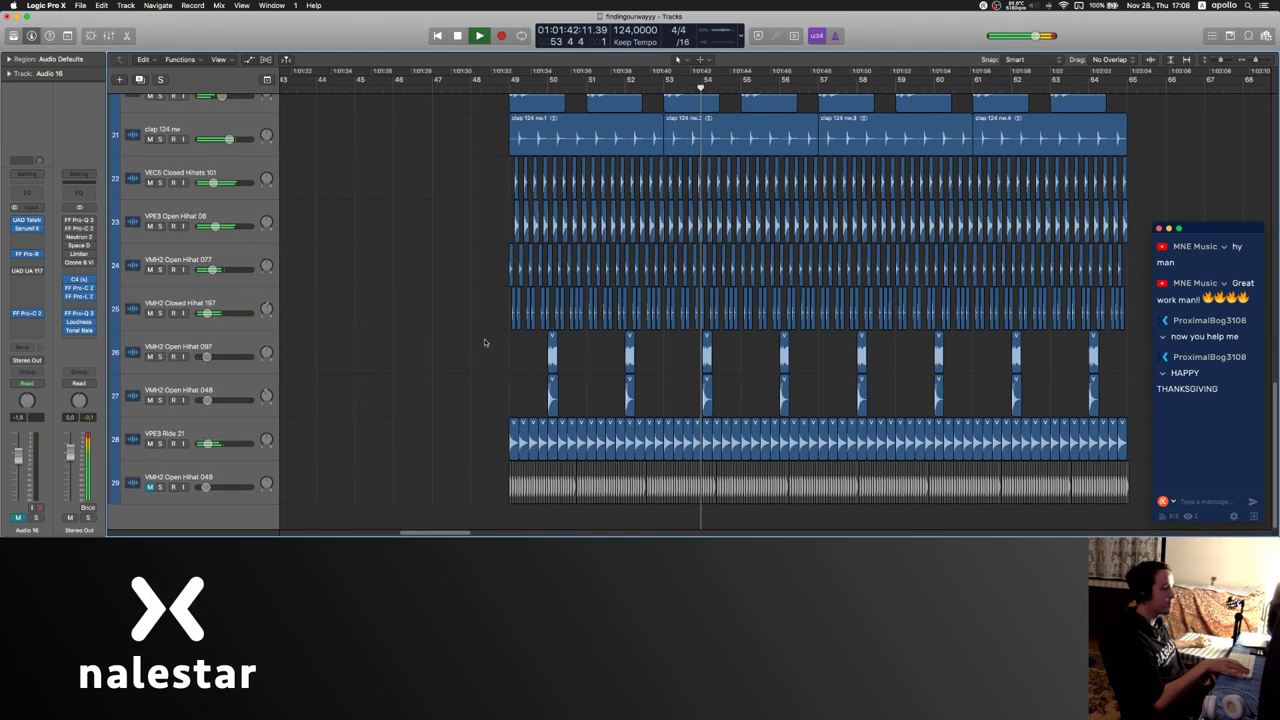
- Unmute the last VMH2 Open Hihat 048 track and lower its volume to about -20.5 dB while auditioning it soloed from bar 49
{"action": "left_click", "coordinate": [150, 487]}
{"action": "left_click", "coordinate": [172, 484]}
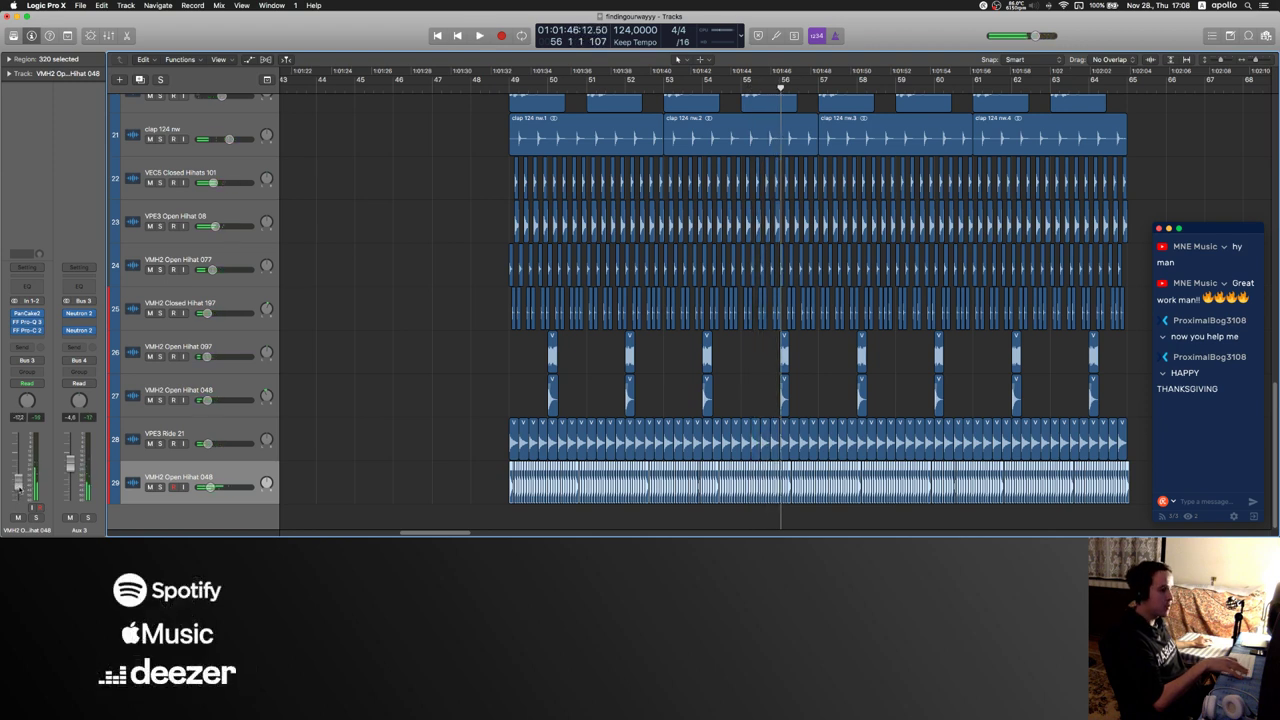
{"action": "key", "text": "s"}
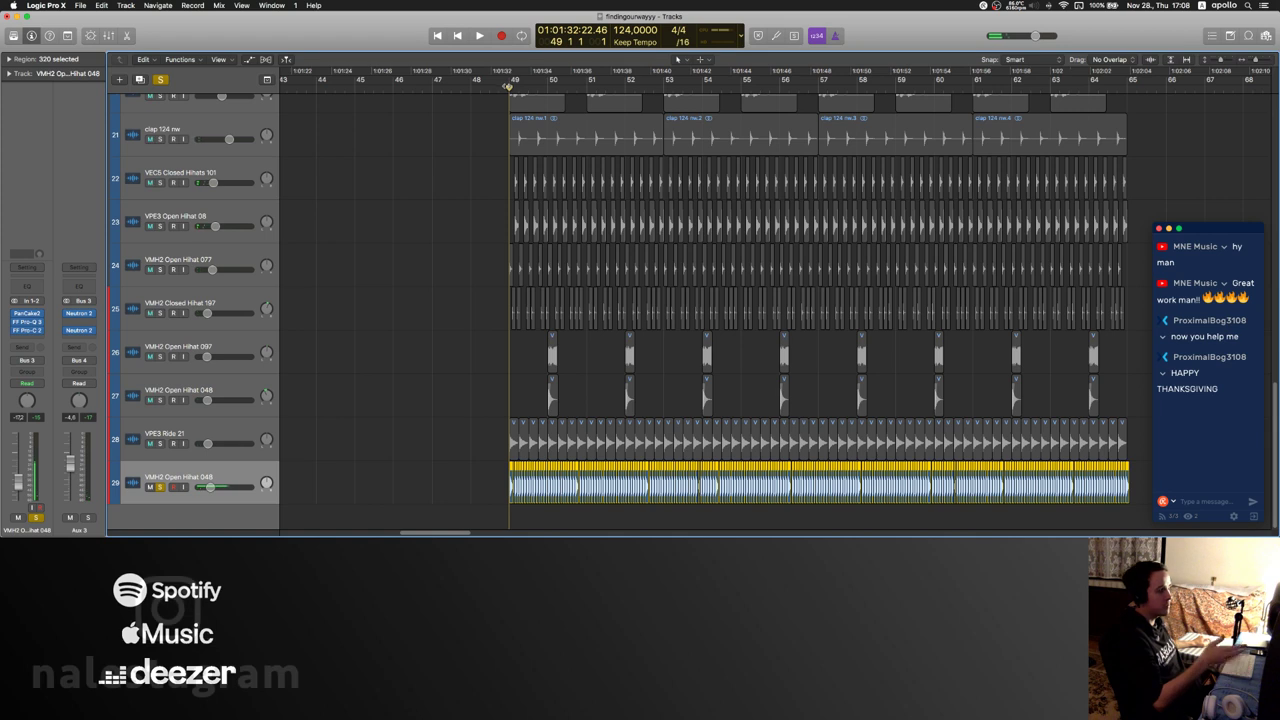
{"action": "key", "text": "space"}
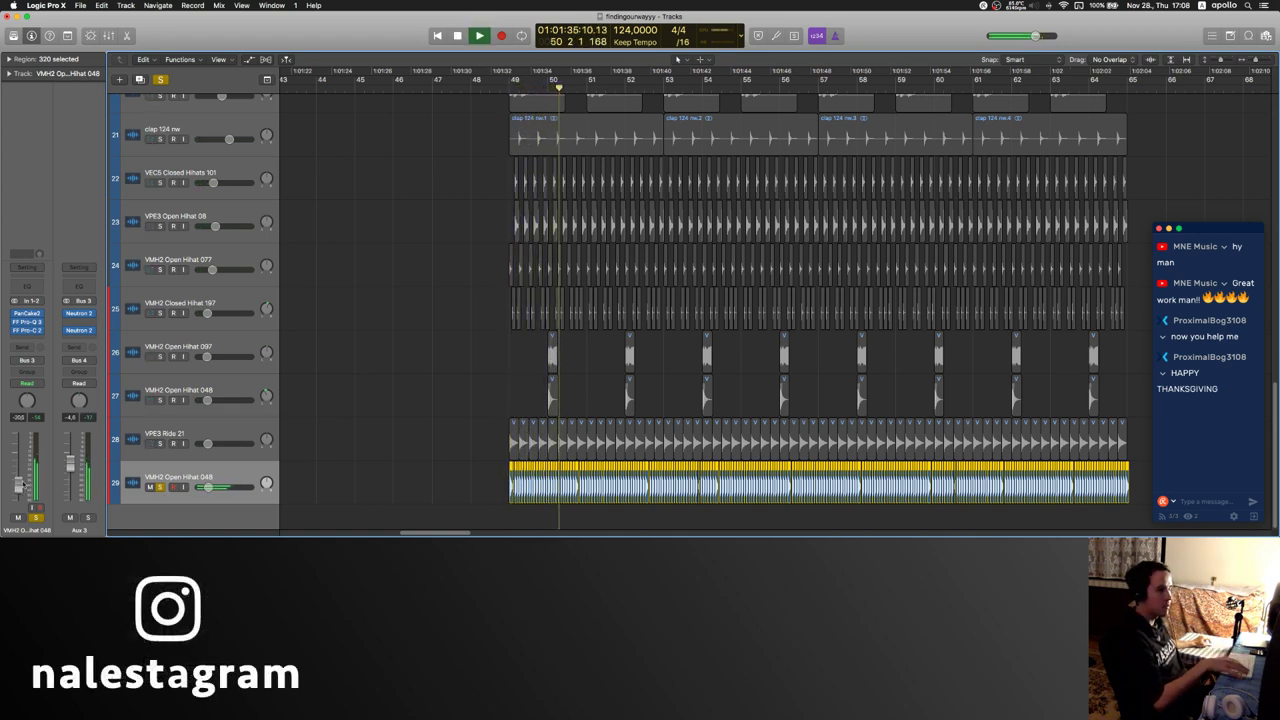
{"action": "key", "text": "space"}
- Check the hi-hat's PanCake2 settings, unsolo the track and listen to it briefly with the full mix
{"action": "left_click", "coordinate": [28, 316]}
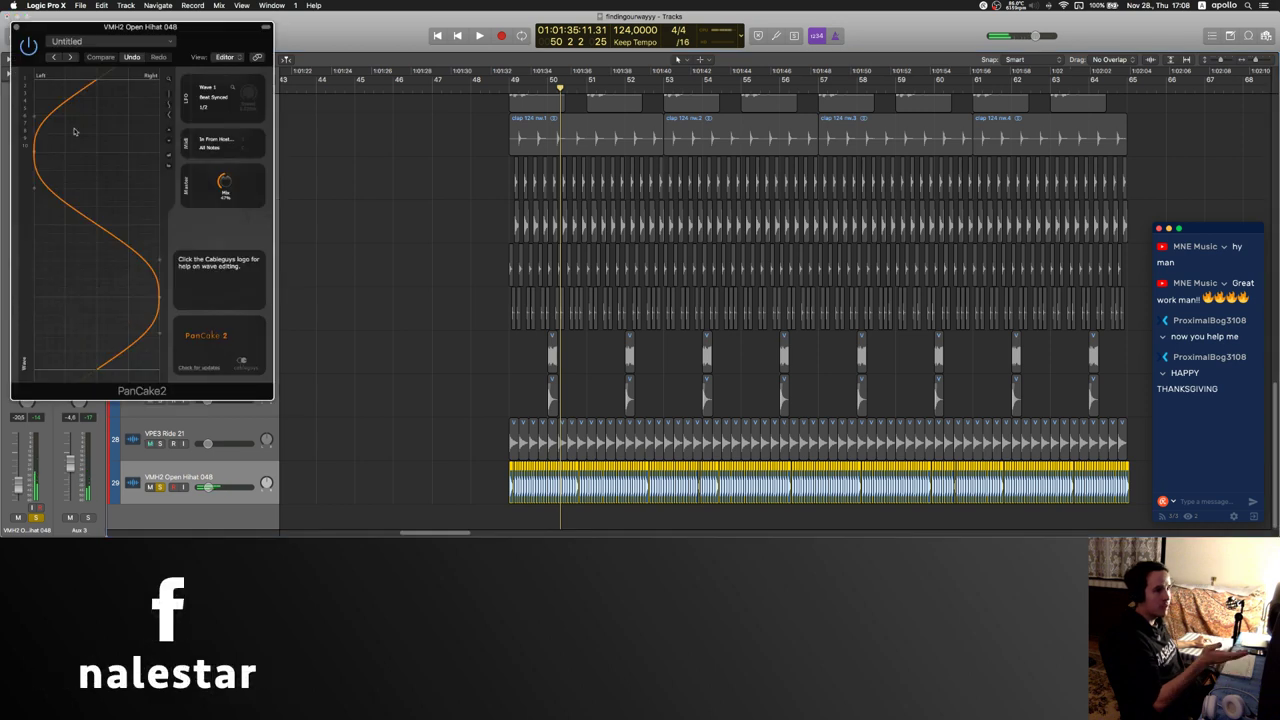
{"action": "left_click", "coordinate": [16, 28]}
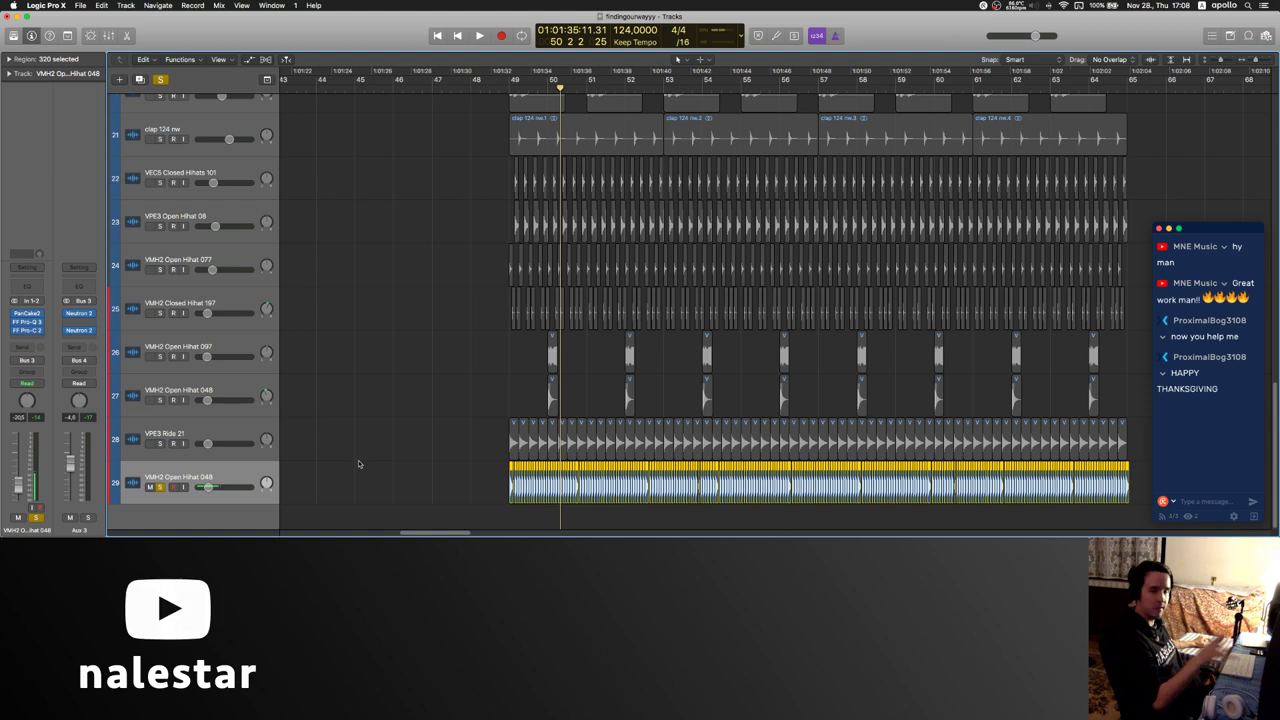
{"action": "left_click", "coordinate": [159, 487]}
{"action": "key", "text": "space"}
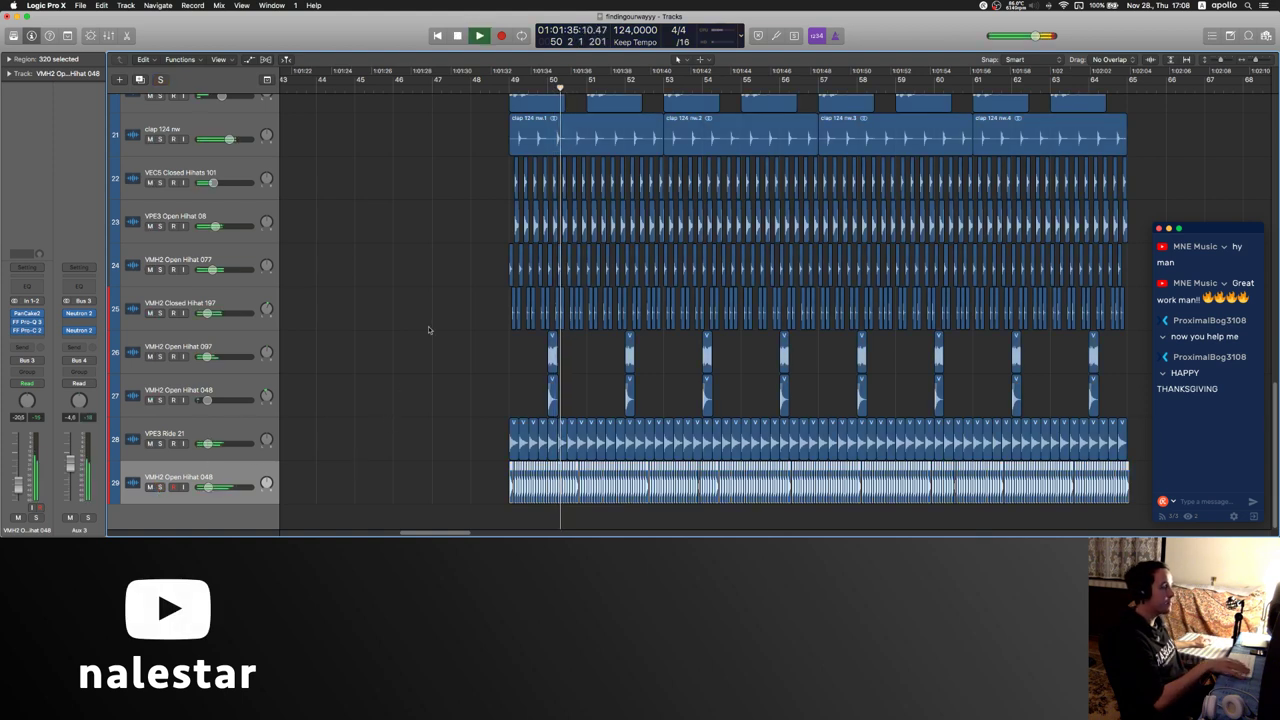
{"action": "scroll", "coordinate": [465, 155], "scroll_direction": "up", "scroll_amount": 10}
{"action": "key", "text": "space"}
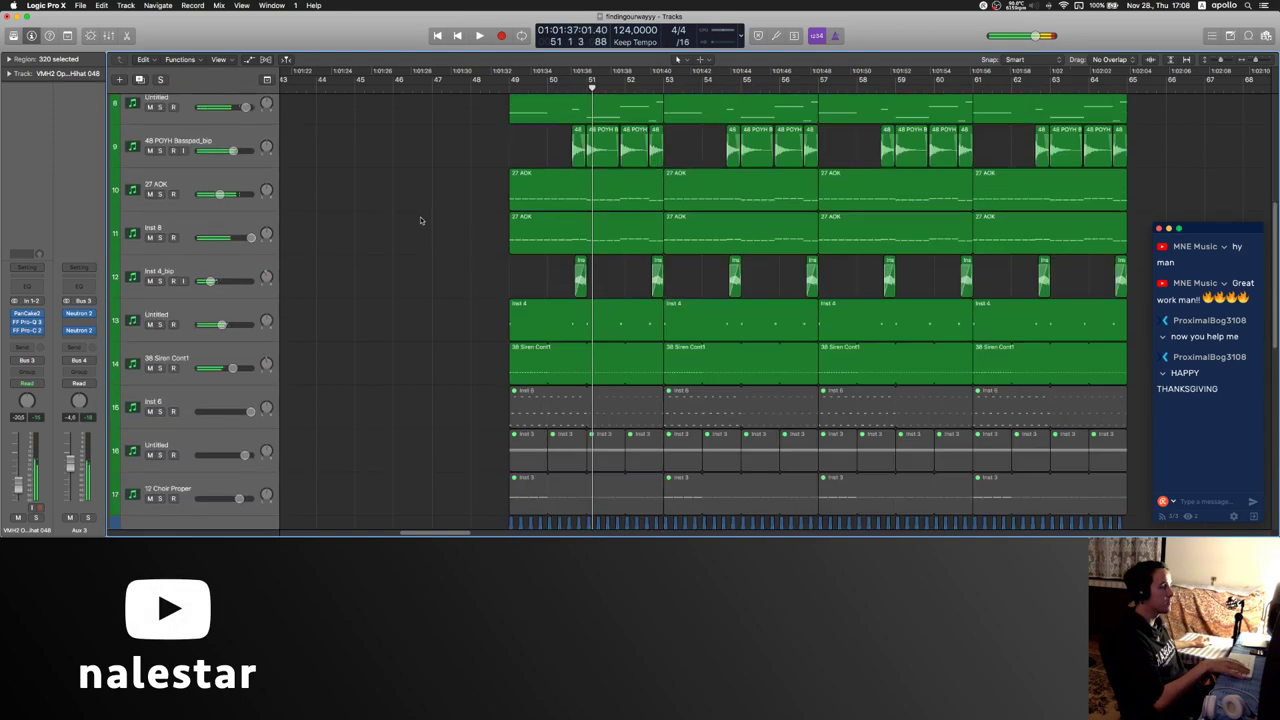
- Solo the percussion tracks from 124 ngrv down to the last open hi-hat, play them from bar 49, and clear the solos
{"action": "scroll", "coordinate": [366, 364], "scroll_direction": "down", "scroll_amount": 10}
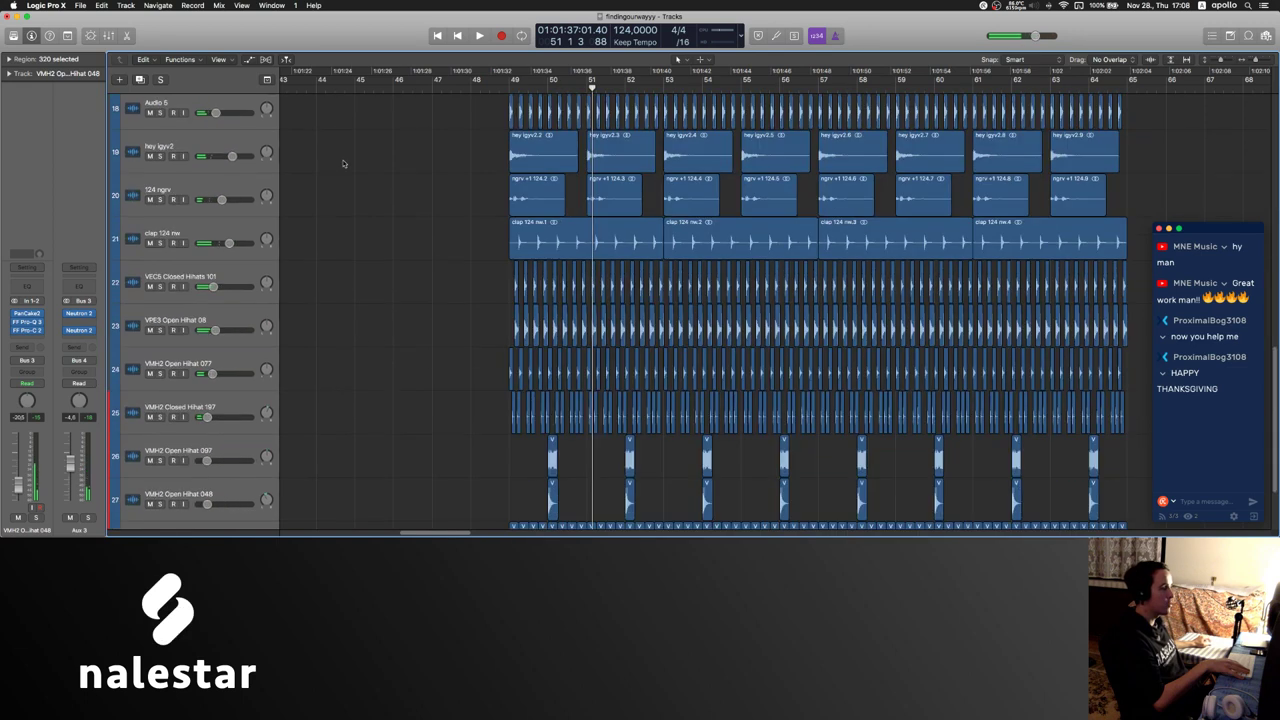
{"action": "left_click_drag", "start_coordinate": [160, 200], "coordinate": [160, 484]}
{"action": "scroll", "coordinate": [160, 443], "scroll_direction": "down", "scroll_amount": 3}
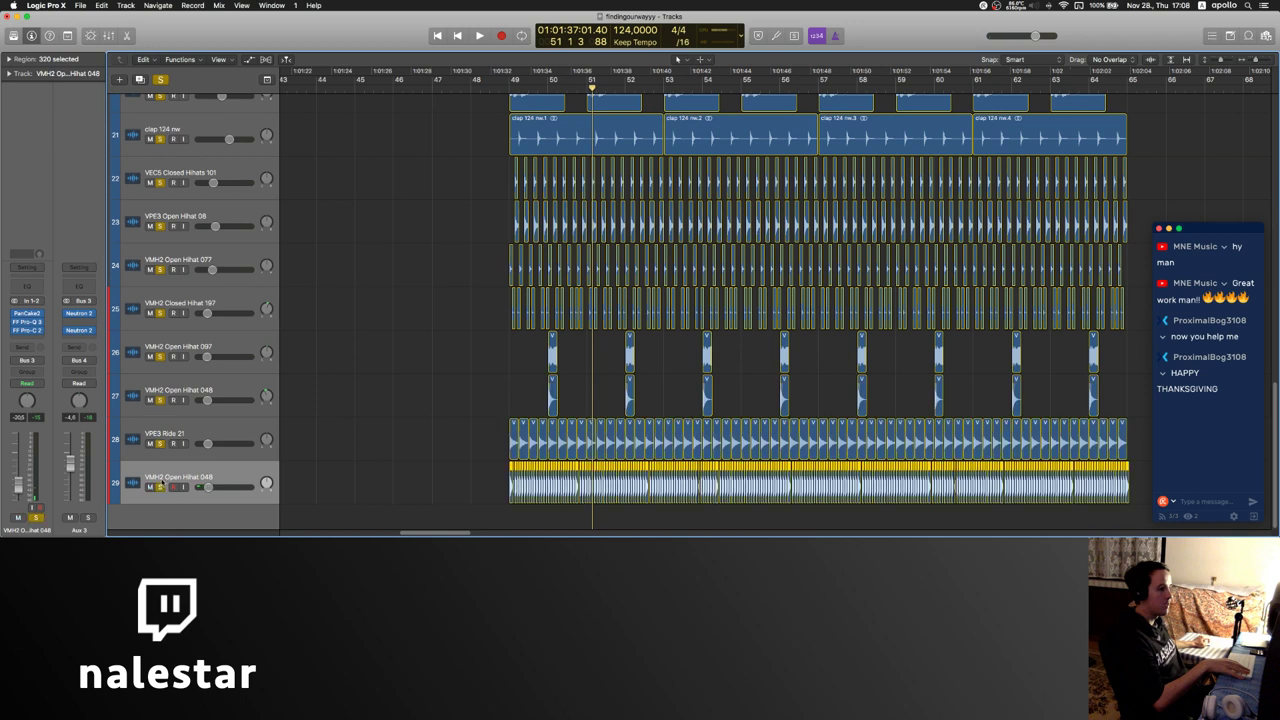
{"action": "left_click", "coordinate": [511, 86]}
{"action": "left_click", "coordinate": [486, 199]}
{"action": "key", "text": "space"}
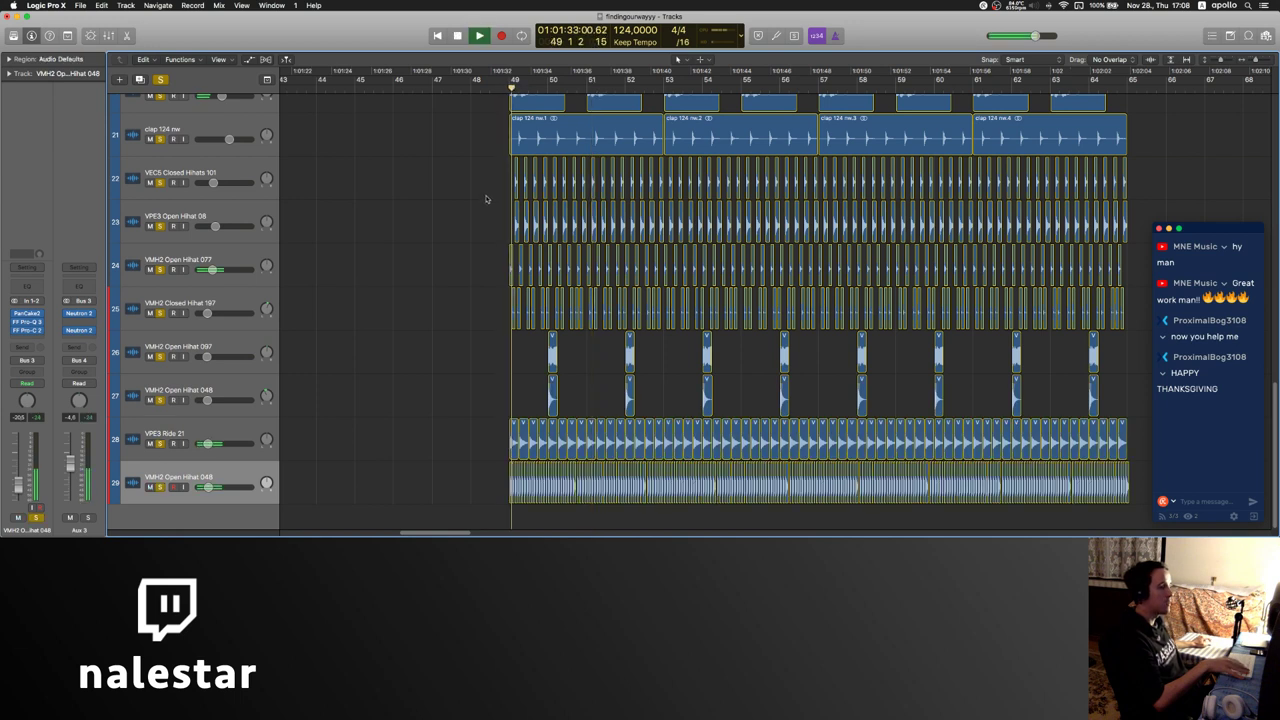
{"action": "scroll", "coordinate": [415, 255], "scroll_direction": "right", "scroll_amount": 3}
{"action": "scroll", "coordinate": [409, 257], "scroll_direction": "up", "scroll_amount": 1}
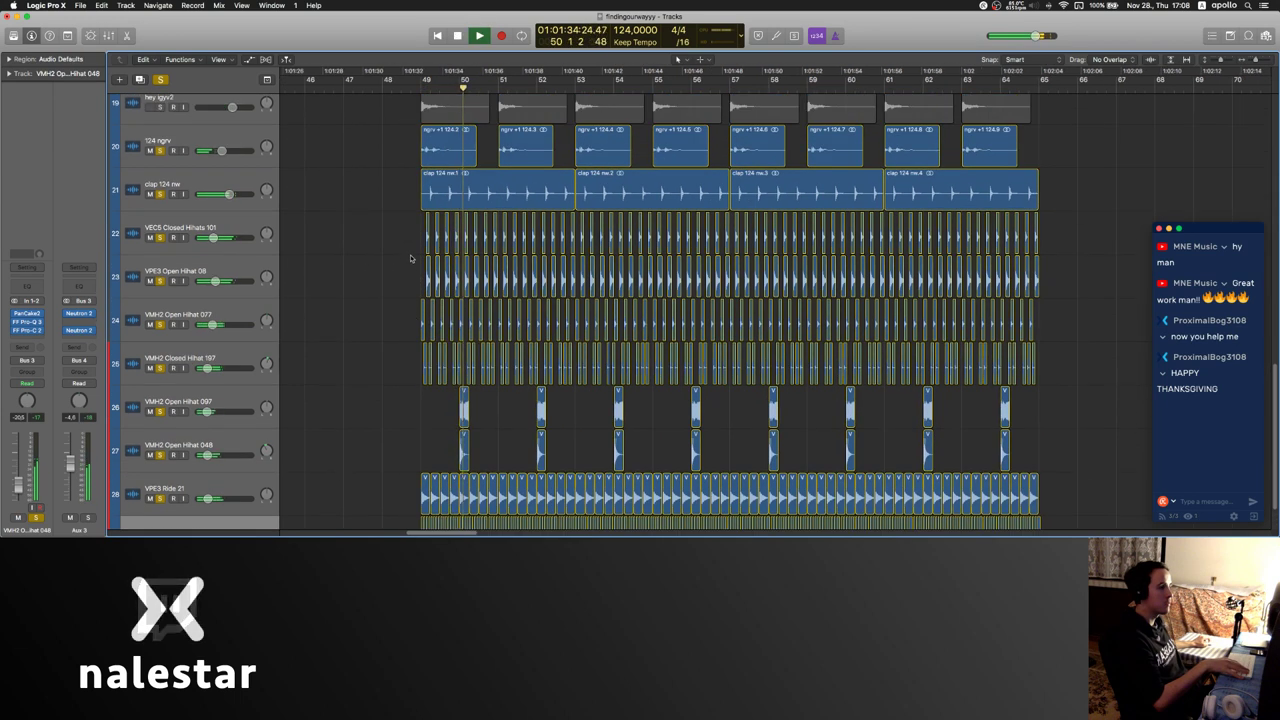
{"action": "scroll", "coordinate": [389, 261], "scroll_direction": "down", "scroll_amount": 1}
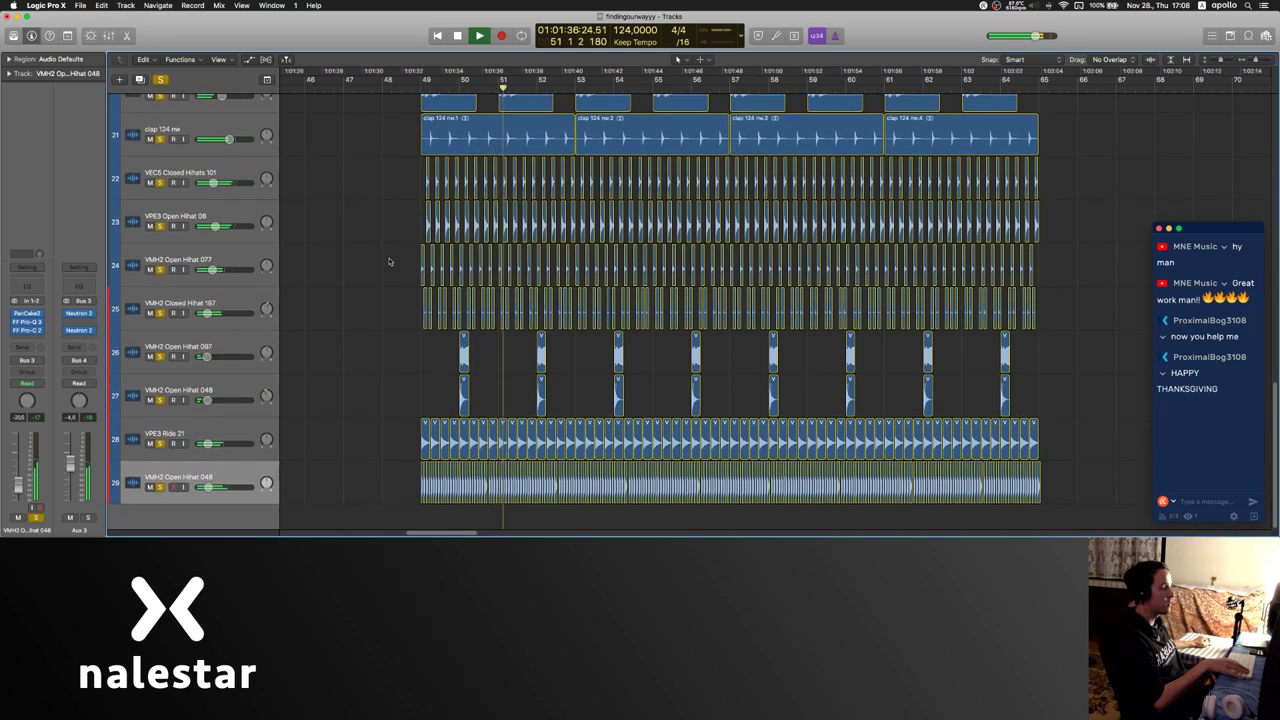
{"action": "key", "text": "space"}
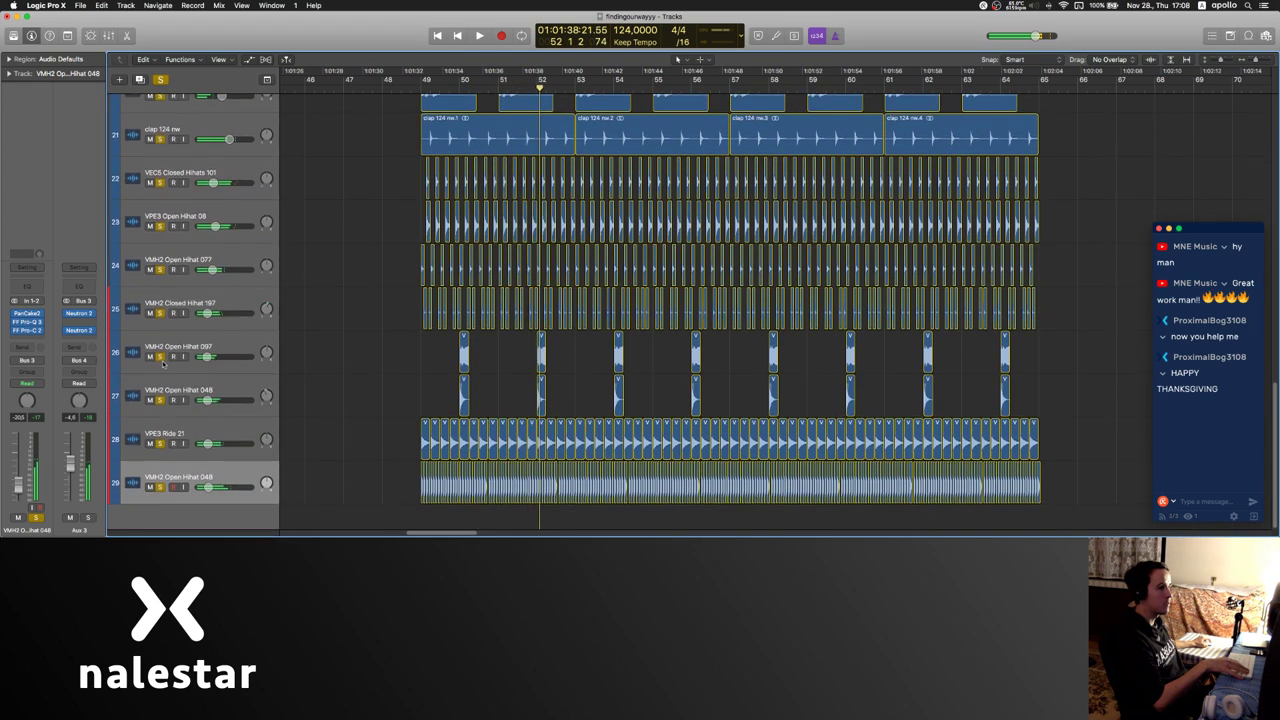
{"action": "left_click", "coordinate": [160, 357]}
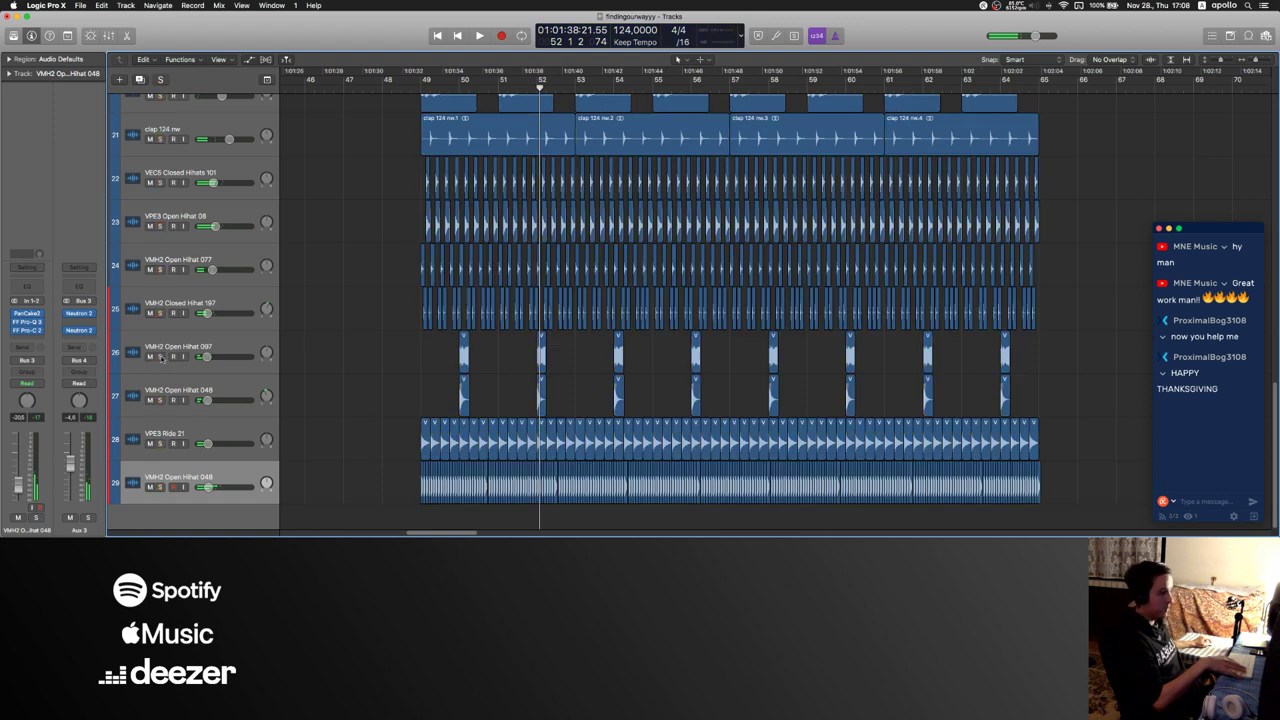
- Delete the vocal regions between bars 49 and 57 on the Finding Our Way (Acapella) and Audio 19 tracks
{"action": "scroll", "coordinate": [345, 335], "scroll_direction": "up", "scroll_amount": 10}
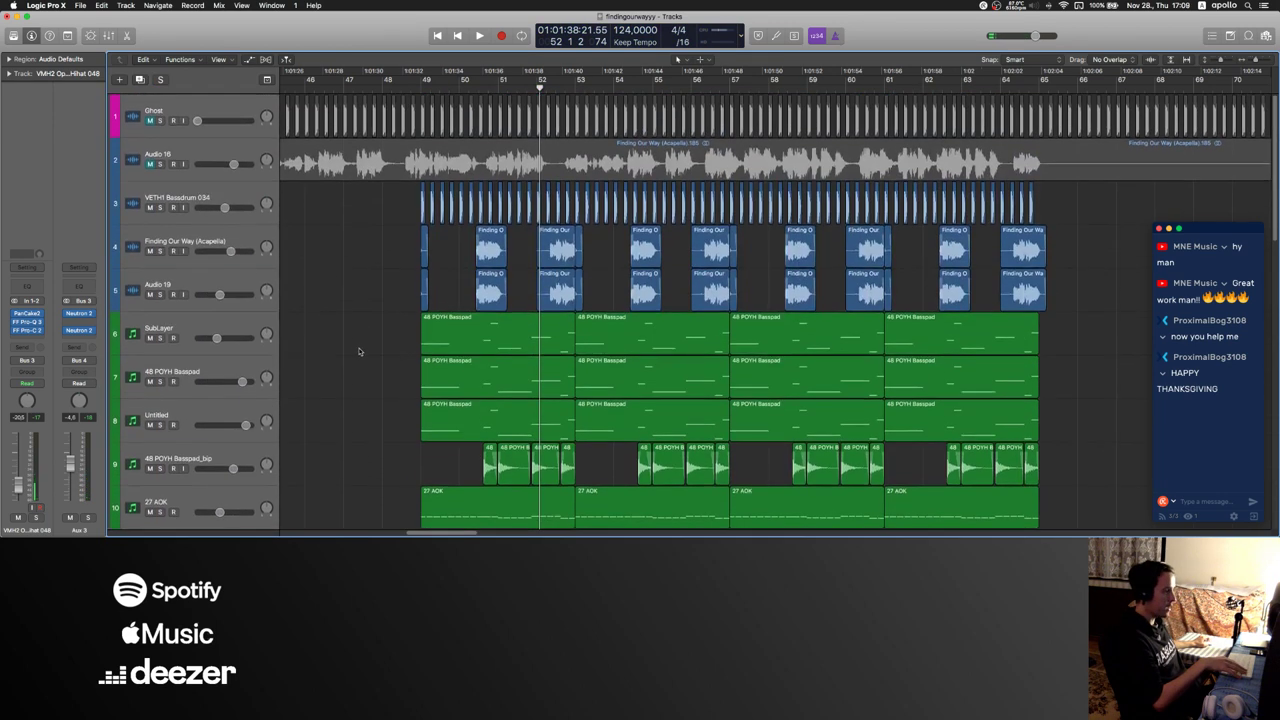
{"action": "scroll", "coordinate": [385, 280], "scroll_direction": "up", "scroll_amount": 3}
{"action": "left_click", "coordinate": [420, 84]}
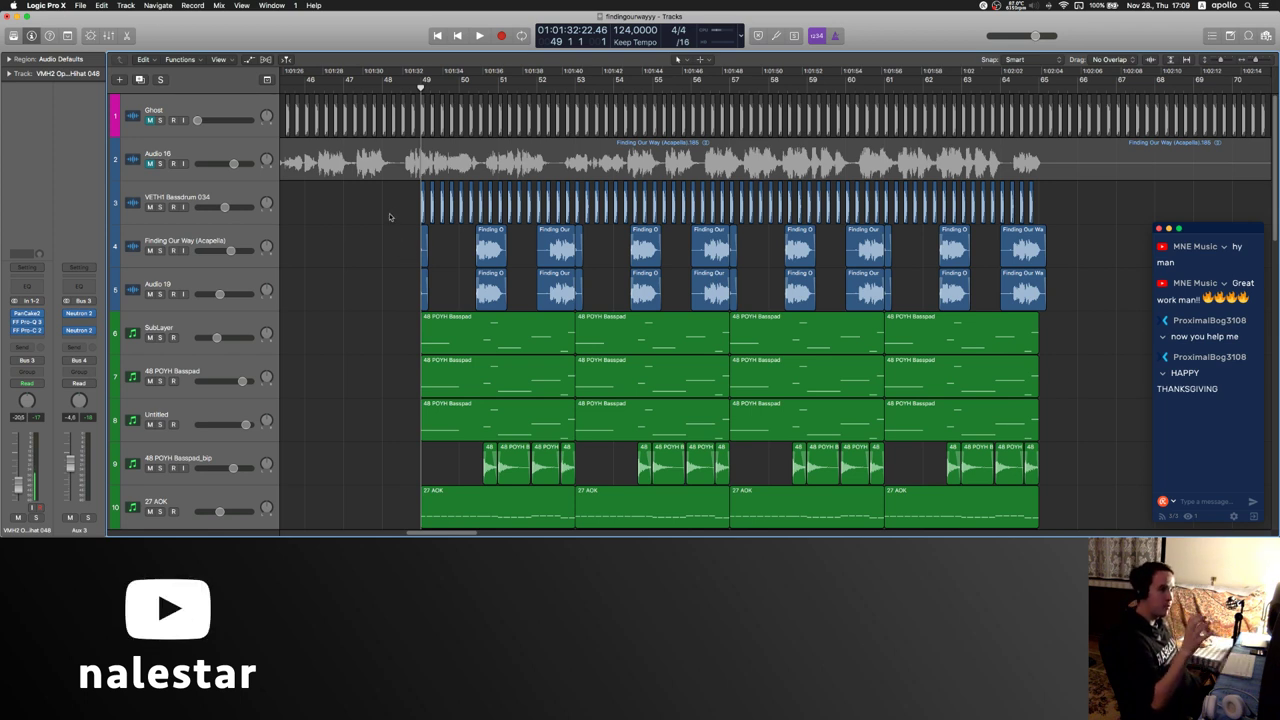
{"action": "scroll", "coordinate": [397, 217], "scroll_direction": "left", "scroll_amount": 5}
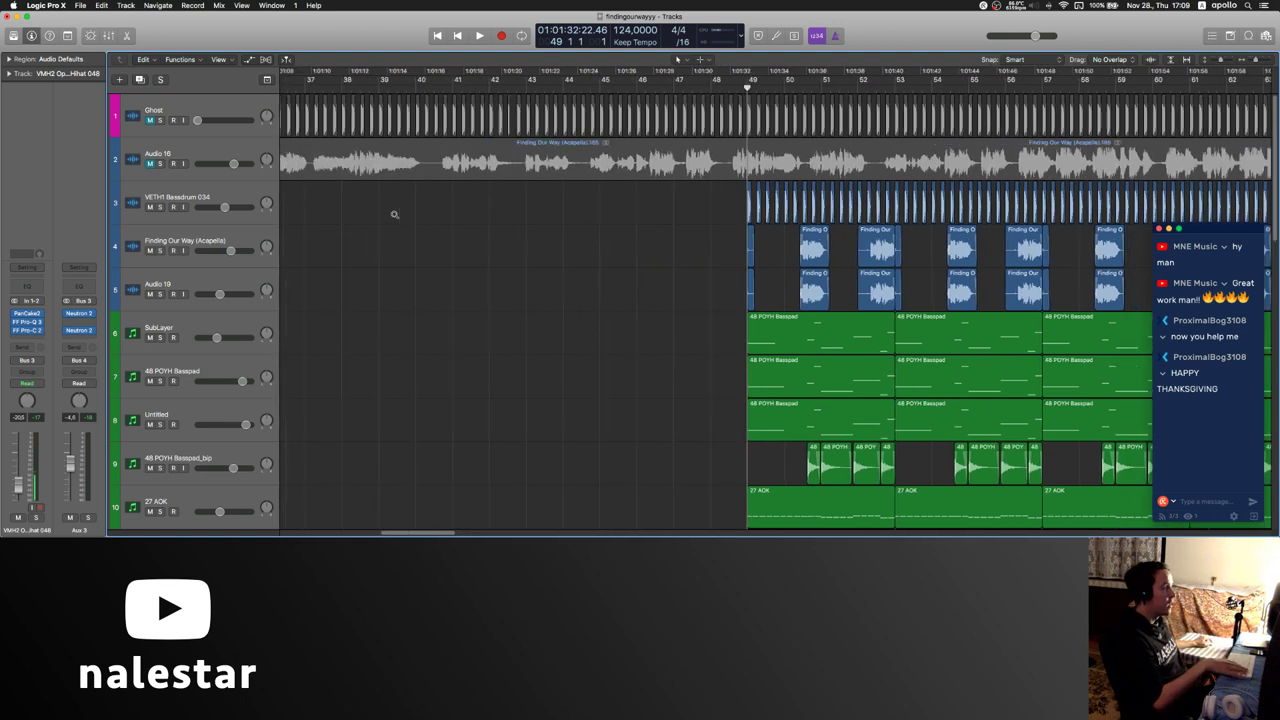
{"action": "scroll", "coordinate": [399, 217], "scroll_direction": "down", "scroll_amount": 2}
{"action": "scroll", "coordinate": [450, 222], "scroll_direction": "right", "scroll_amount": 2}
{"action": "scroll", "coordinate": [507, 228], "scroll_direction": "right", "scroll_amount": 3}
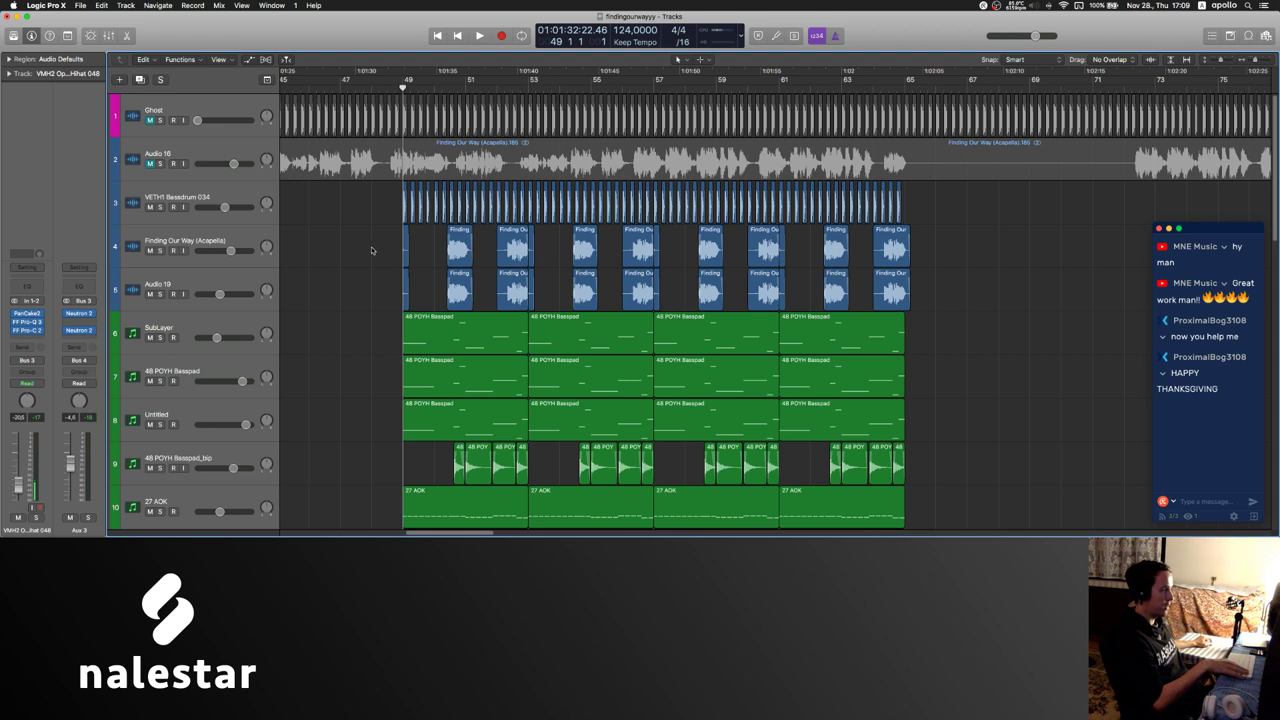
{"action": "left_click_drag", "start_coordinate": [371, 250], "coordinate": [666, 302]}
{"action": "key", "text": "Delete"}
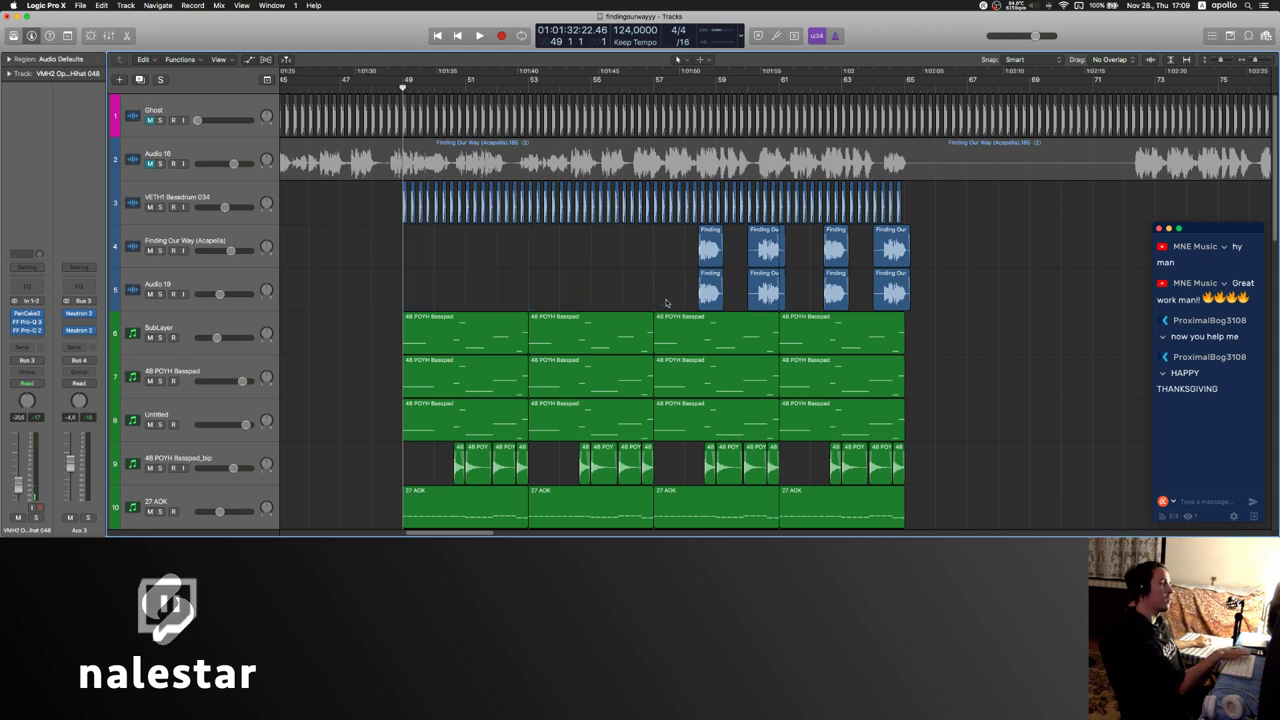
- Unmute the Audio 16 track and move its full acapella region so that it starts at bar 33
{"action": "scroll", "coordinate": [421, 160], "scroll_direction": "left", "scroll_amount": 10}
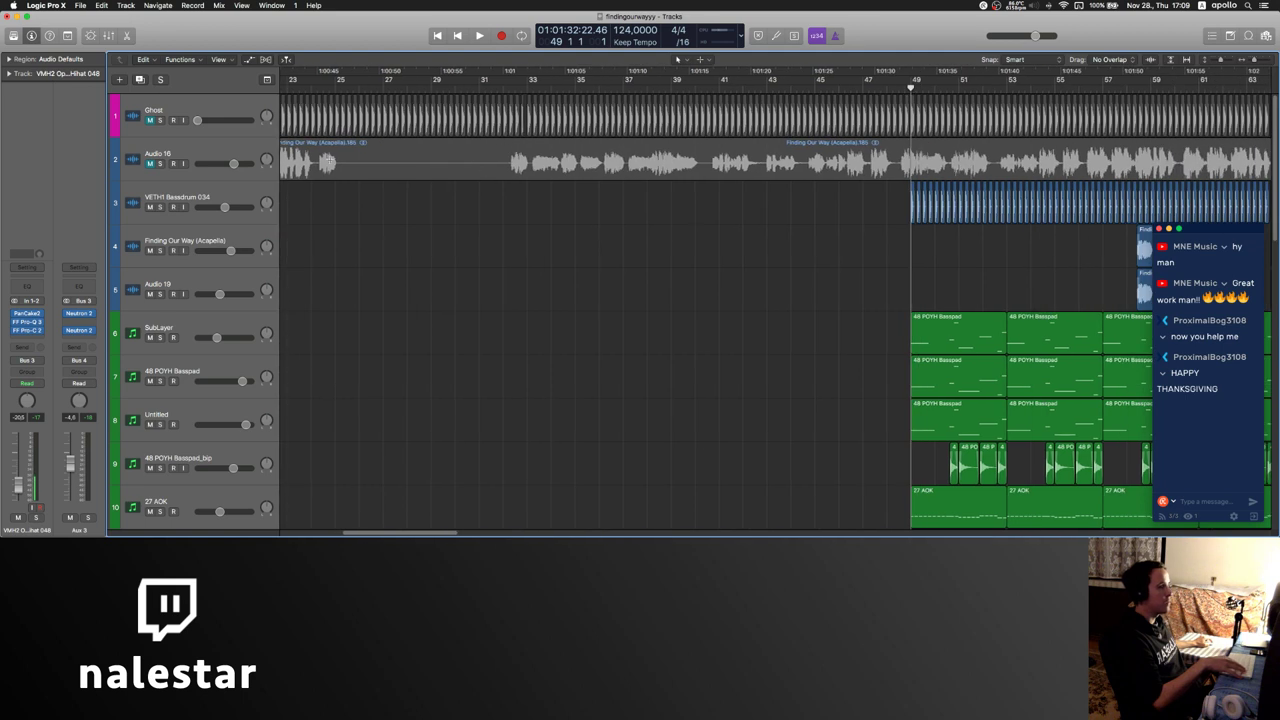
{"action": "left_click", "coordinate": [150, 164]}
{"action": "scroll", "coordinate": [570, 238], "scroll_direction": "left", "scroll_amount": 10}
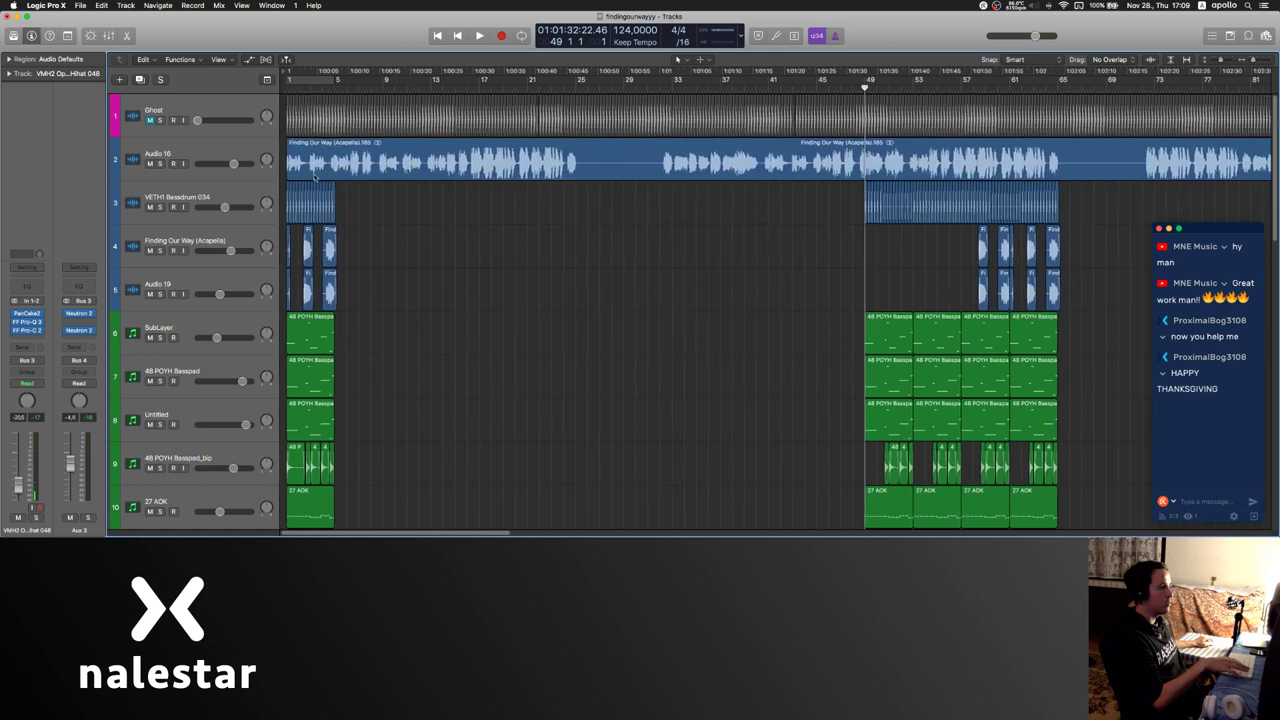
{"action": "left_click_drag", "start_coordinate": [310, 165], "coordinate": [695, 164]}
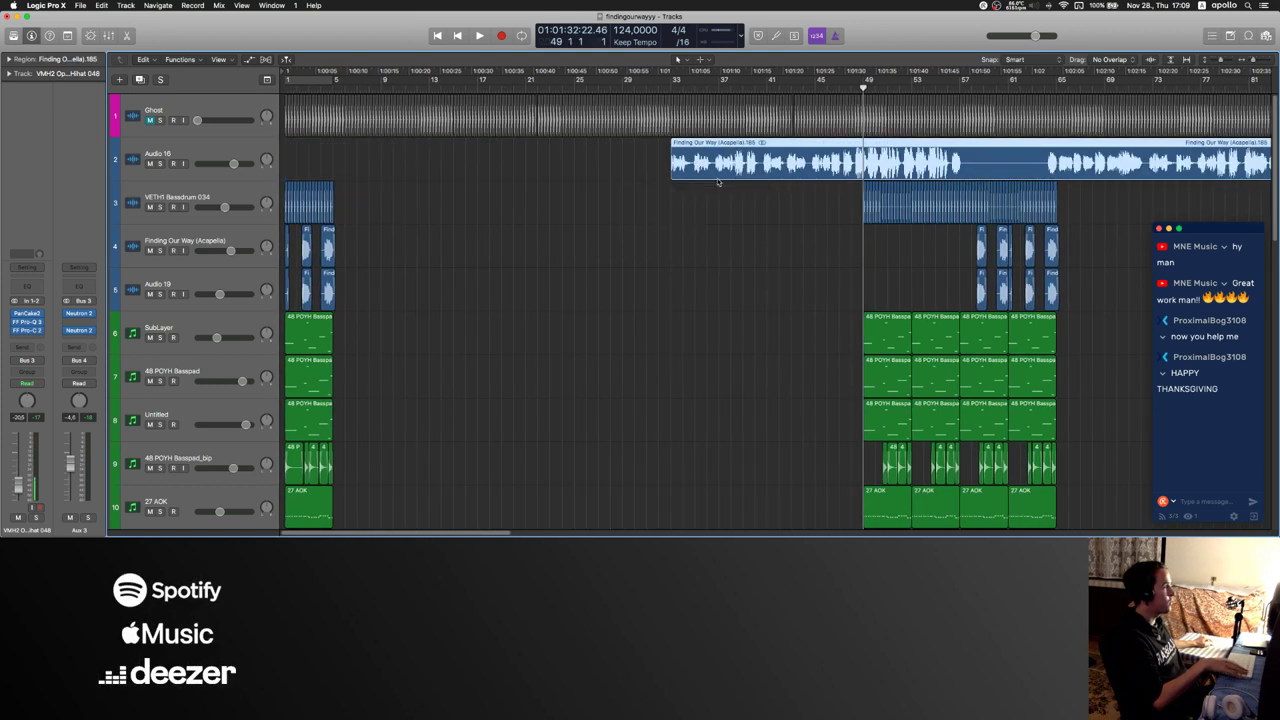
- Set the playhead at bar 33 and extend the start of the acapella region back to position 32 3 1
{"action": "key", "text": "super+Right"}
{"action": "key", "text": "super+Right"}
{"action": "scroll", "coordinate": [651, 154], "scroll_direction": "right", "scroll_amount": 1}
{"action": "left_click", "coordinate": [587, 91]}
{"action": "left_click", "coordinate": [619, 240]}
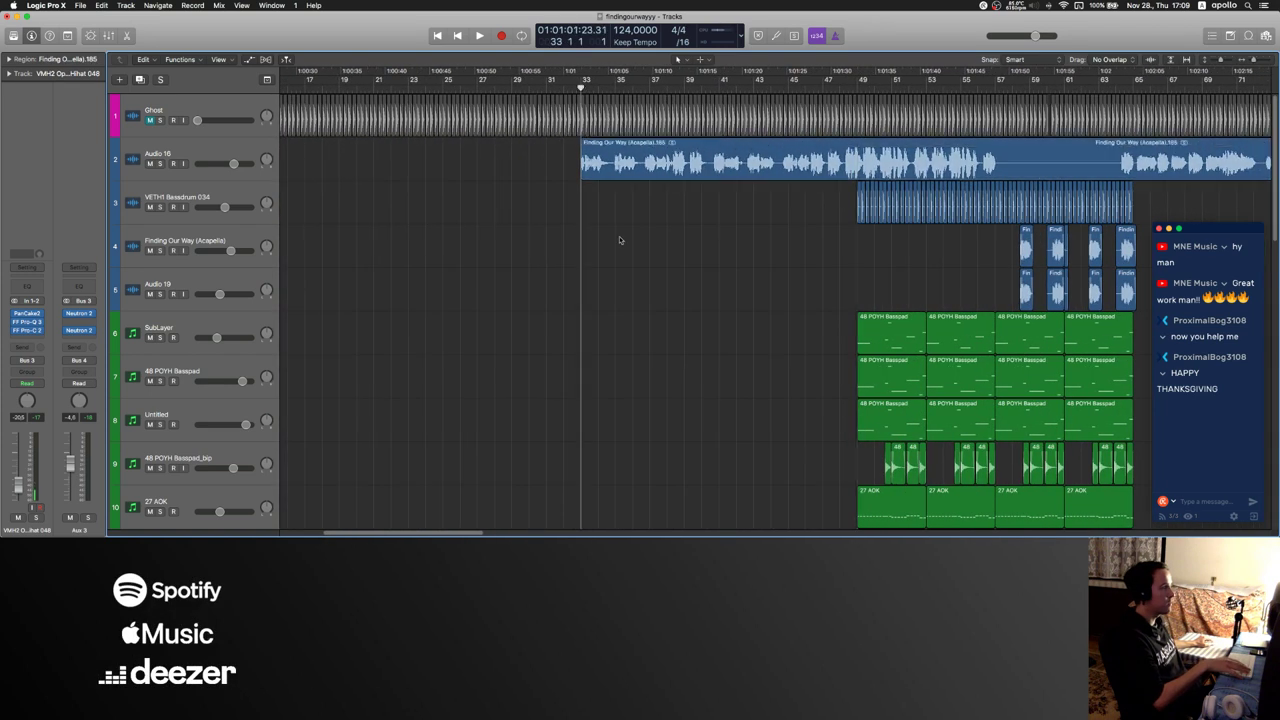
{"action": "left_click_drag", "start_coordinate": [583, 173], "coordinate": [573, 173]}
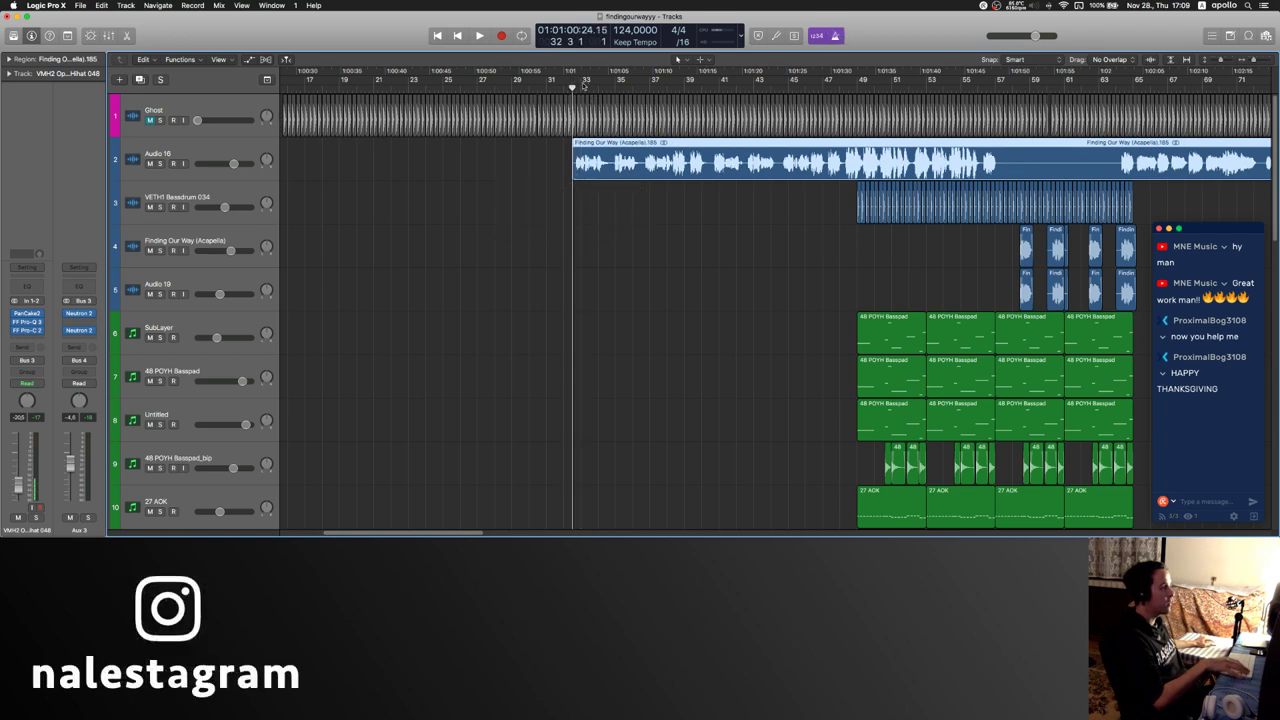
- Play the arrangement from bar 33 and listen to how the acapella leads into the section starting at bar 49
{"action": "key", "text": "space"}
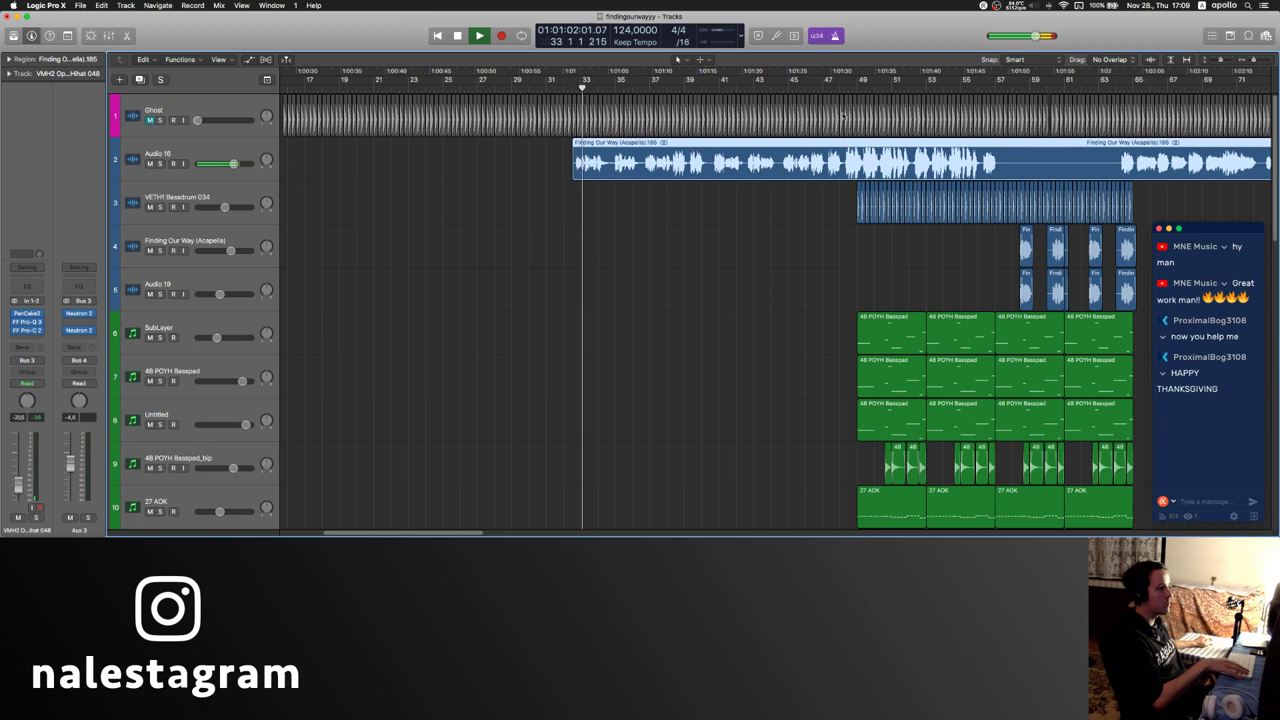
{"action": "scroll", "coordinate": [697, 87], "scroll_direction": "right", "scroll_amount": 3}
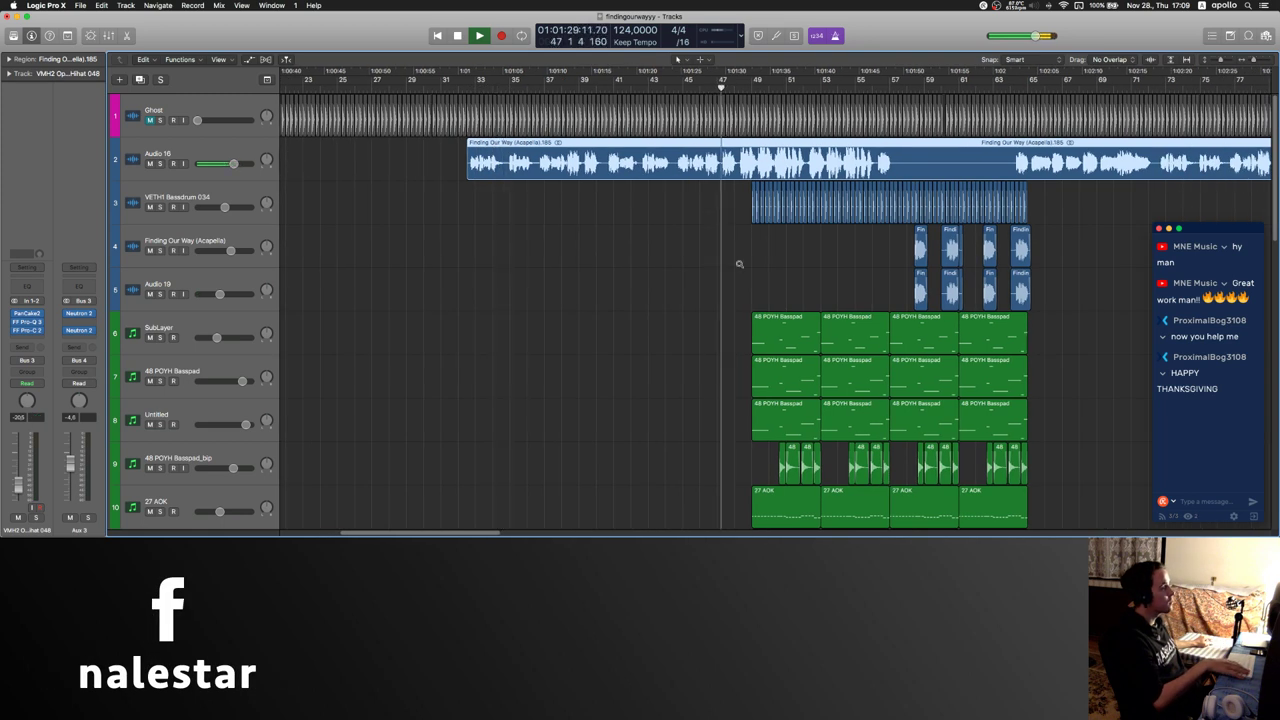
{"action": "scroll", "coordinate": [739, 264], "scroll_direction": "up", "scroll_amount": 3}
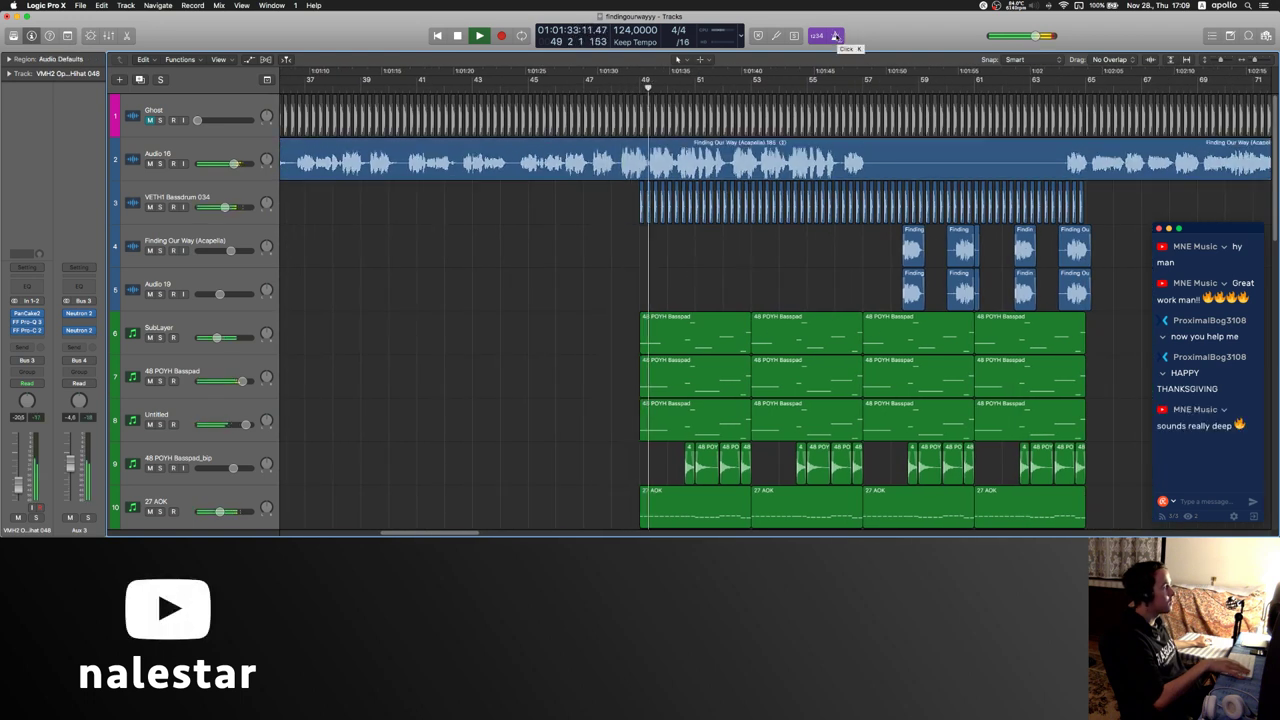
{"action": "scroll", "coordinate": [406, 229], "scroll_direction": "right", "scroll_amount": 5}
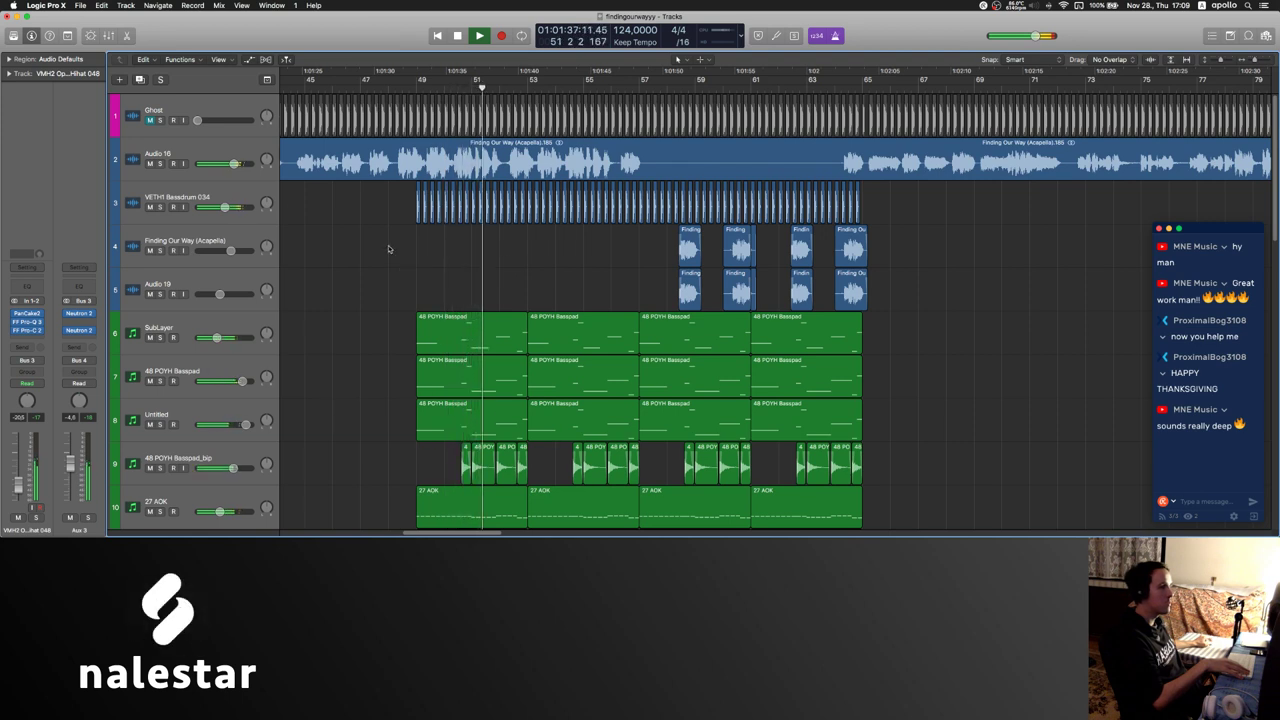
{"action": "scroll", "coordinate": [390, 249], "scroll_direction": "left", "scroll_amount": 4}
{"action": "key", "text": "super+Left"}
{"action": "key", "text": "super+Left"}
{"action": "scroll", "coordinate": [423, 246], "scroll_direction": "right", "scroll_amount": 1}
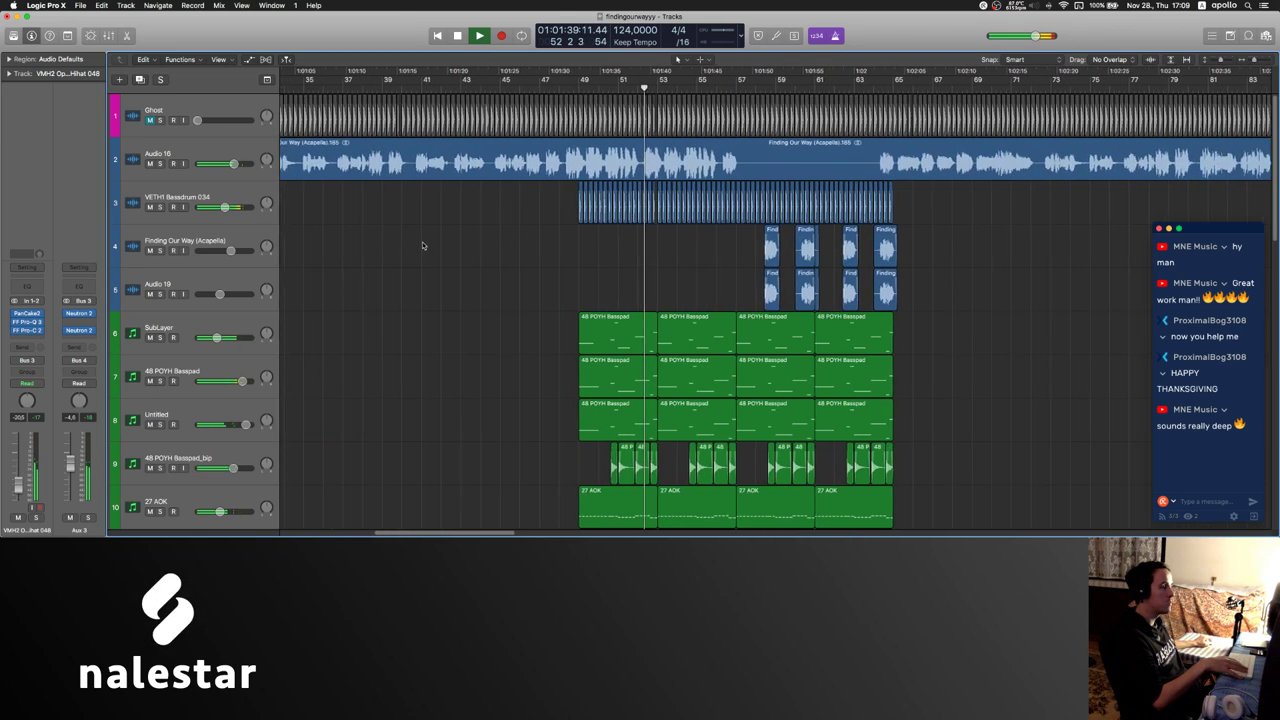
{"action": "scroll", "coordinate": [480, 243], "scroll_direction": "left", "scroll_amount": 2}
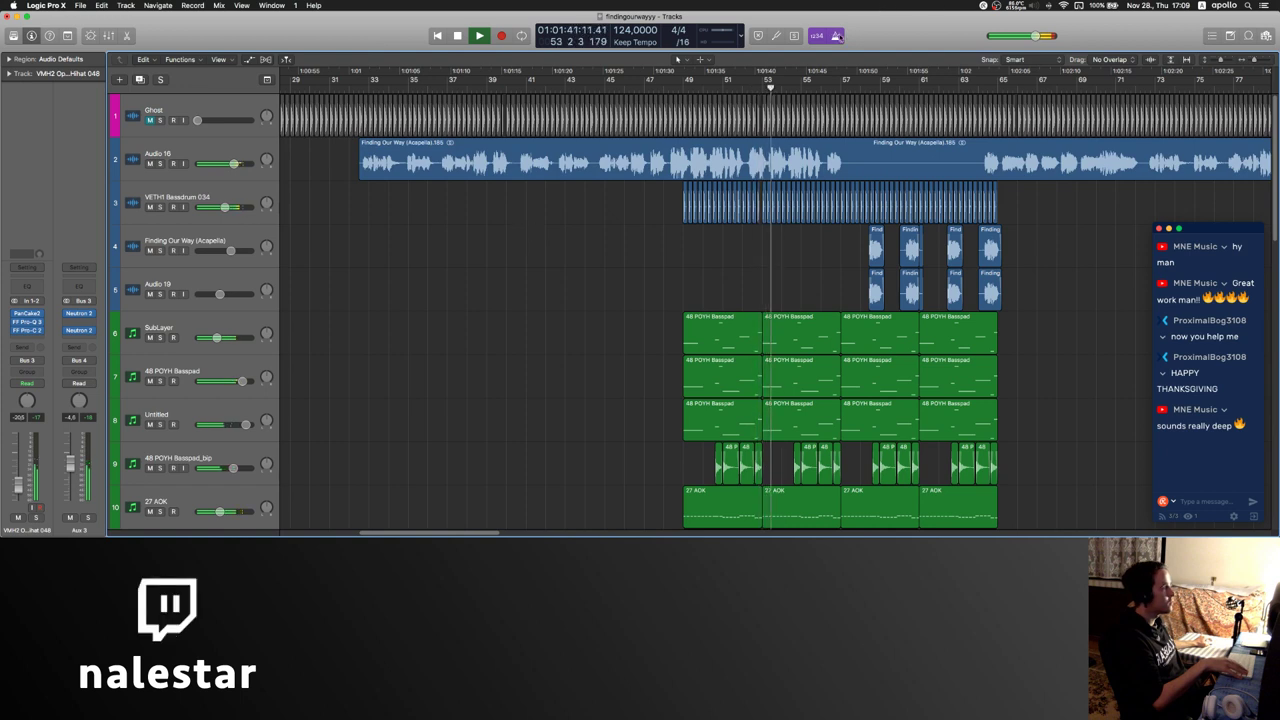
{"action": "scroll", "coordinate": [621, 296], "scroll_direction": "right", "scroll_amount": 3}
{"action": "scroll", "coordinate": [573, 249], "scroll_direction": "right", "scroll_amount": 1}
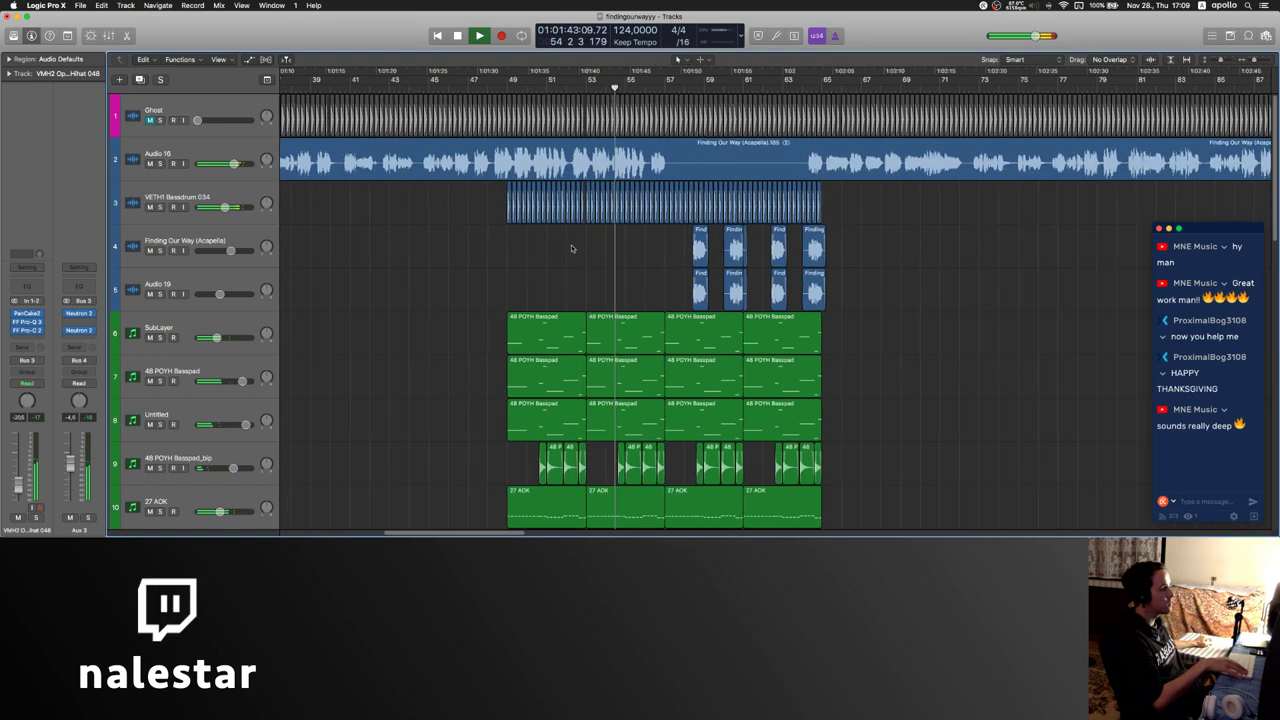
- Delete the kick hits in bar 56, just before bar 57, on the VETH1 Bassdrum 034 track
{"action": "scroll", "coordinate": [602, 246], "scroll_direction": "up", "scroll_amount": 3}
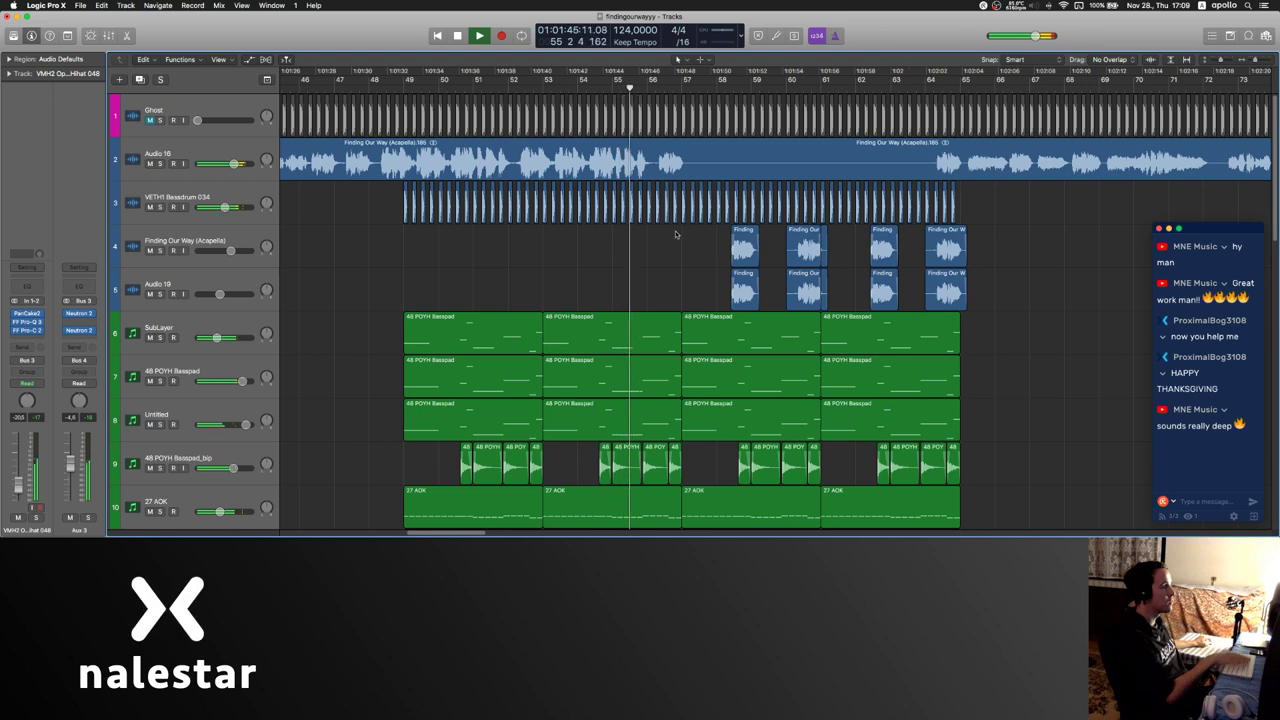
{"action": "left_click_drag", "start_coordinate": [680, 238], "coordinate": [650, 218]}
{"action": "key", "text": "Delete"}
{"action": "left_click", "coordinate": [613, 258]}
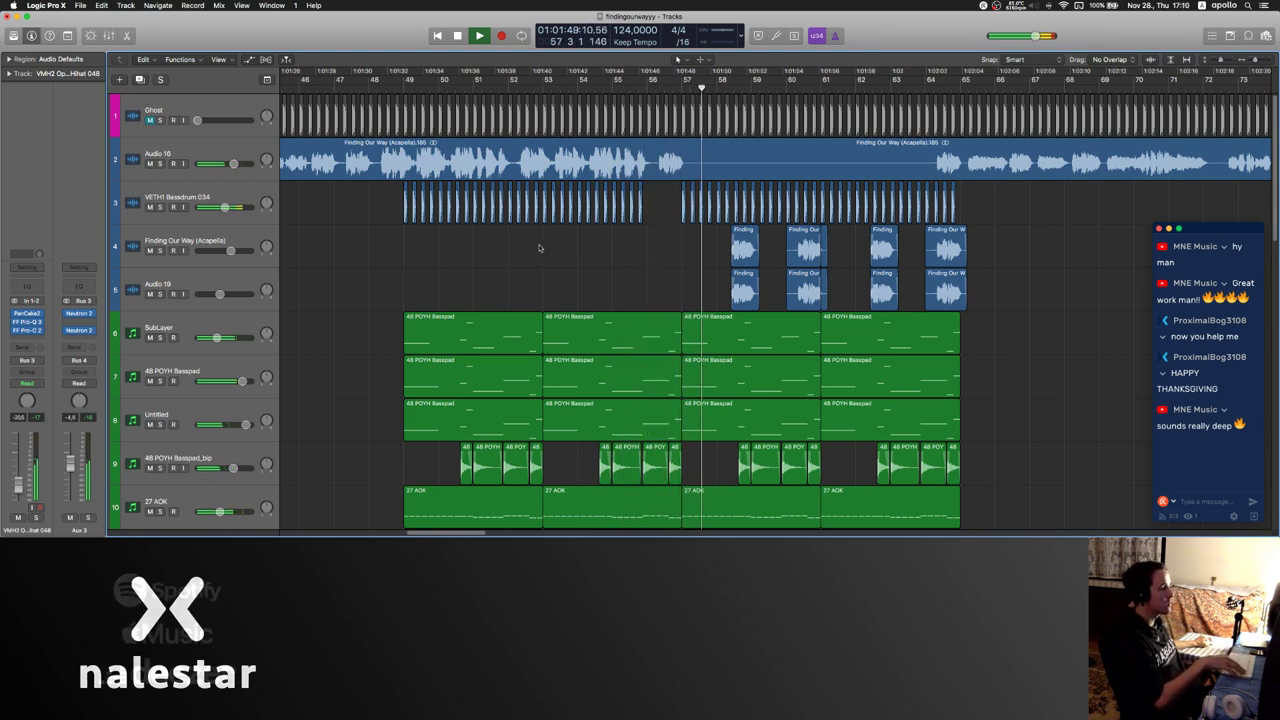
- Stop playback and unmute the four Inst 6 regions between bars 49 and 65
{"action": "scroll", "coordinate": [540, 246], "scroll_direction": "down", "scroll_amount": 10}
{"action": "scroll", "coordinate": [543, 245], "scroll_direction": "right", "scroll_amount": 5}
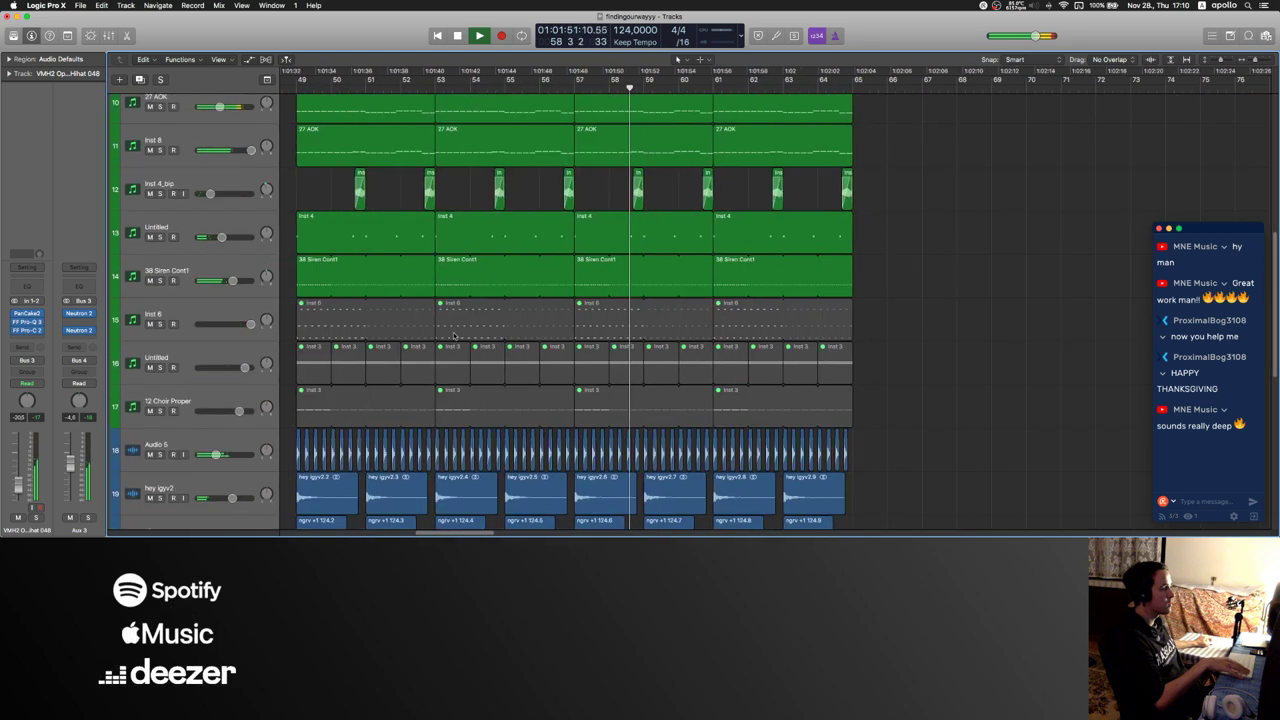
{"action": "scroll", "coordinate": [543, 245], "scroll_direction": "left", "scroll_amount": 4}
{"action": "key", "text": "space"}
{"action": "left_click_drag", "start_coordinate": [339, 314], "coordinate": [893, 316]}
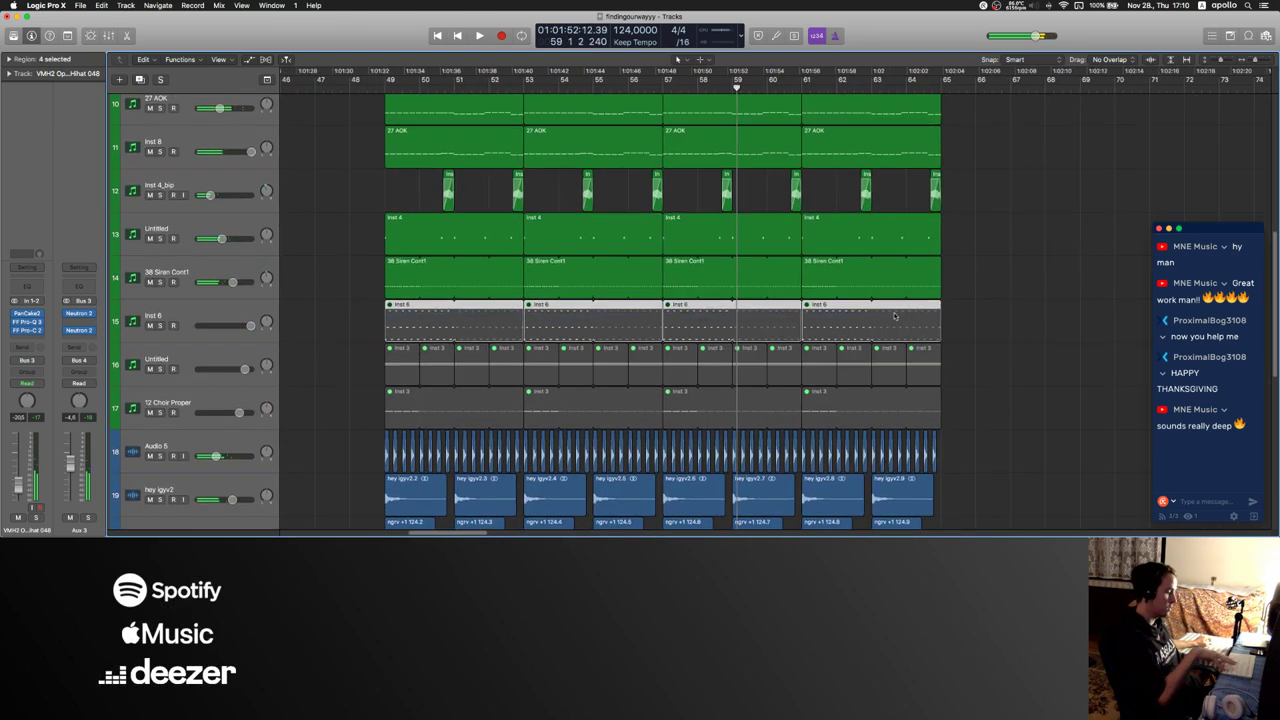
{"action": "key", "text": "ctrl+m"}
- Delete the regions between bars 49 and 57 on the VPE3 Ride 21 track and the last VMH2 Open Hihat 048 track
{"action": "scroll", "coordinate": [549, 252], "scroll_direction": "down", "scroll_amount": 3}
{"action": "scroll", "coordinate": [549, 252], "scroll_direction": "left", "scroll_amount": 3}
{"action": "scroll", "coordinate": [548, 252], "scroll_direction": "left", "scroll_amount": 3}
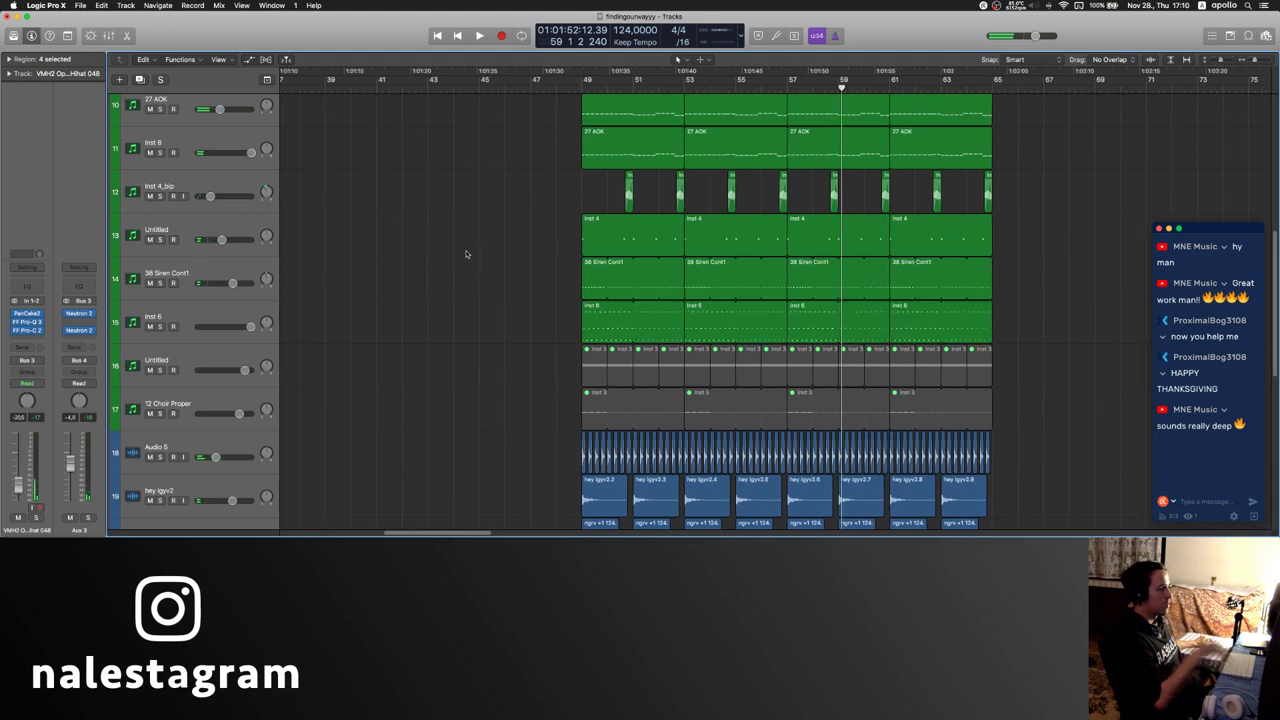
{"action": "scroll", "coordinate": [548, 252], "scroll_direction": "right", "scroll_amount": 3}
{"action": "scroll", "coordinate": [545, 260], "scroll_direction": "down", "scroll_amount": 6}
{"action": "scroll", "coordinate": [543, 264], "scroll_direction": "right", "scroll_amount": 2}
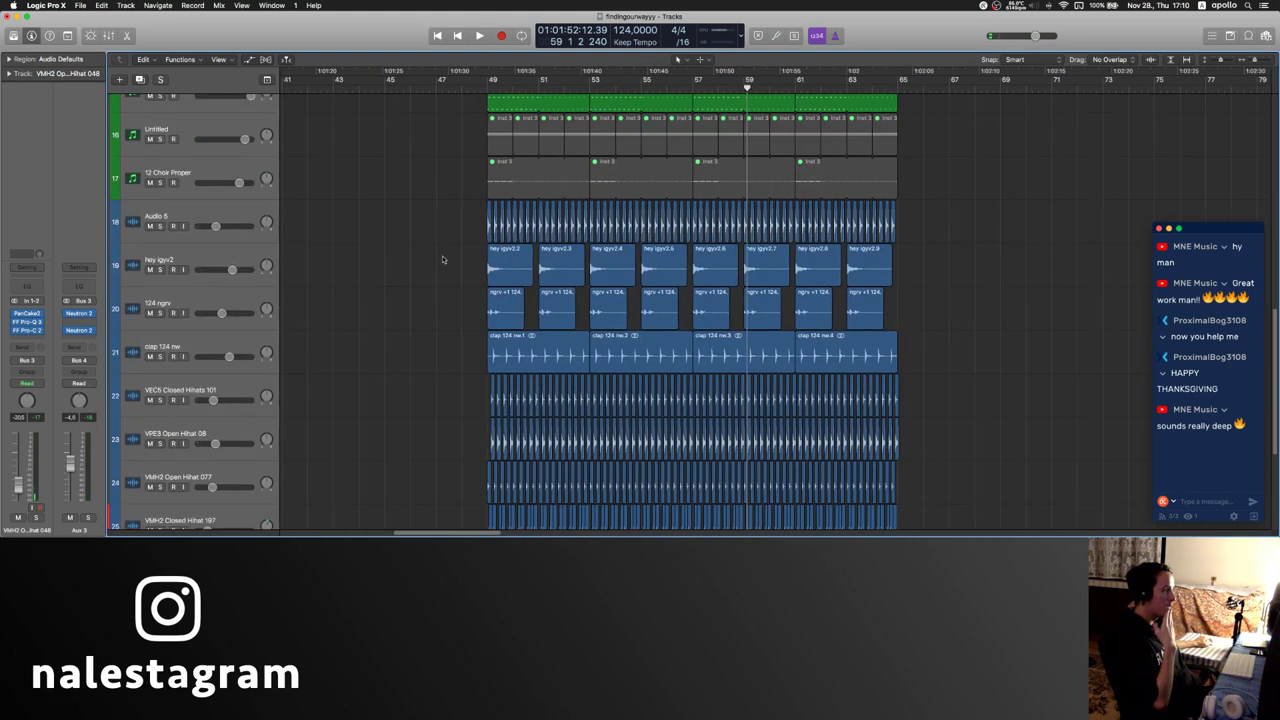
{"action": "scroll", "coordinate": [487, 315], "scroll_direction": "down", "scroll_amount": 5}
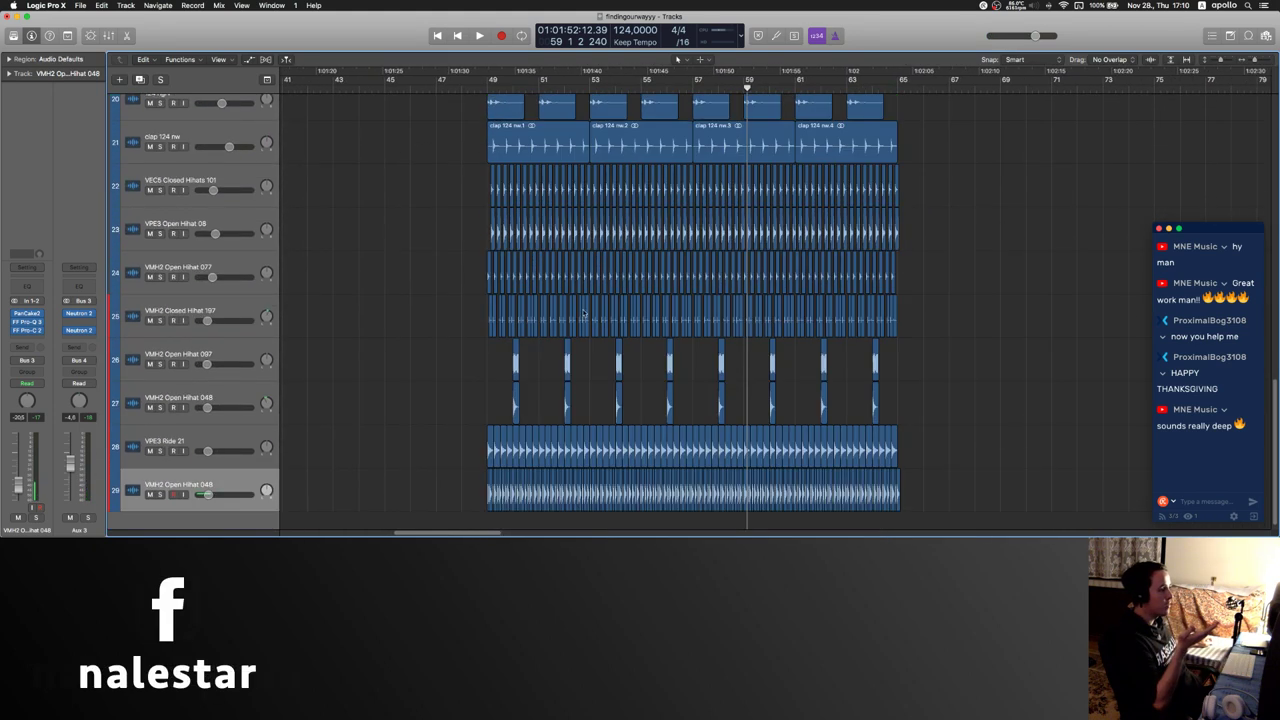
{"action": "left_click_drag", "start_coordinate": [487, 494], "coordinate": [693, 494]}
{"action": "left_click_drag", "start_coordinate": [487, 446], "coordinate": [694, 446]}
- Delete the regions between bars 49 and 57 on the clap 124 nw track and the four hi-hat tracks directly below it
{"action": "scroll", "coordinate": [445, 323], "scroll_direction": "up", "scroll_amount": 3}
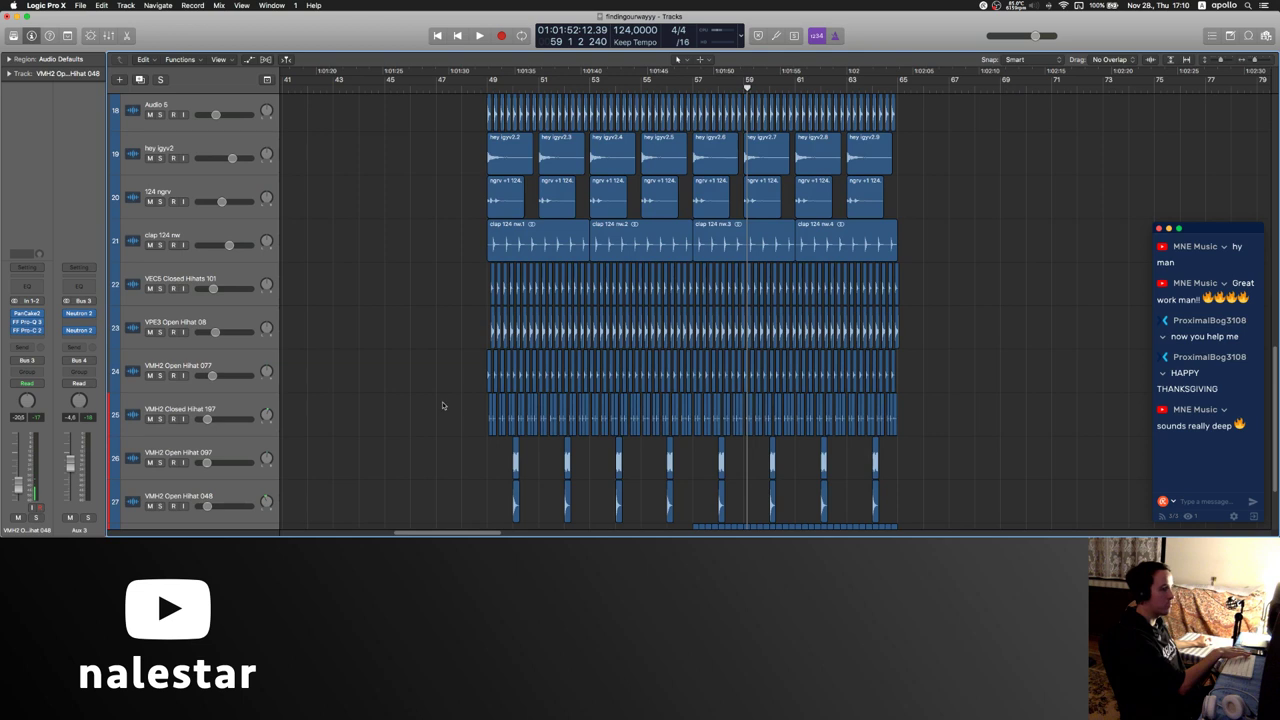
{"action": "left_click_drag", "start_coordinate": [440, 420], "coordinate": [692, 306]}
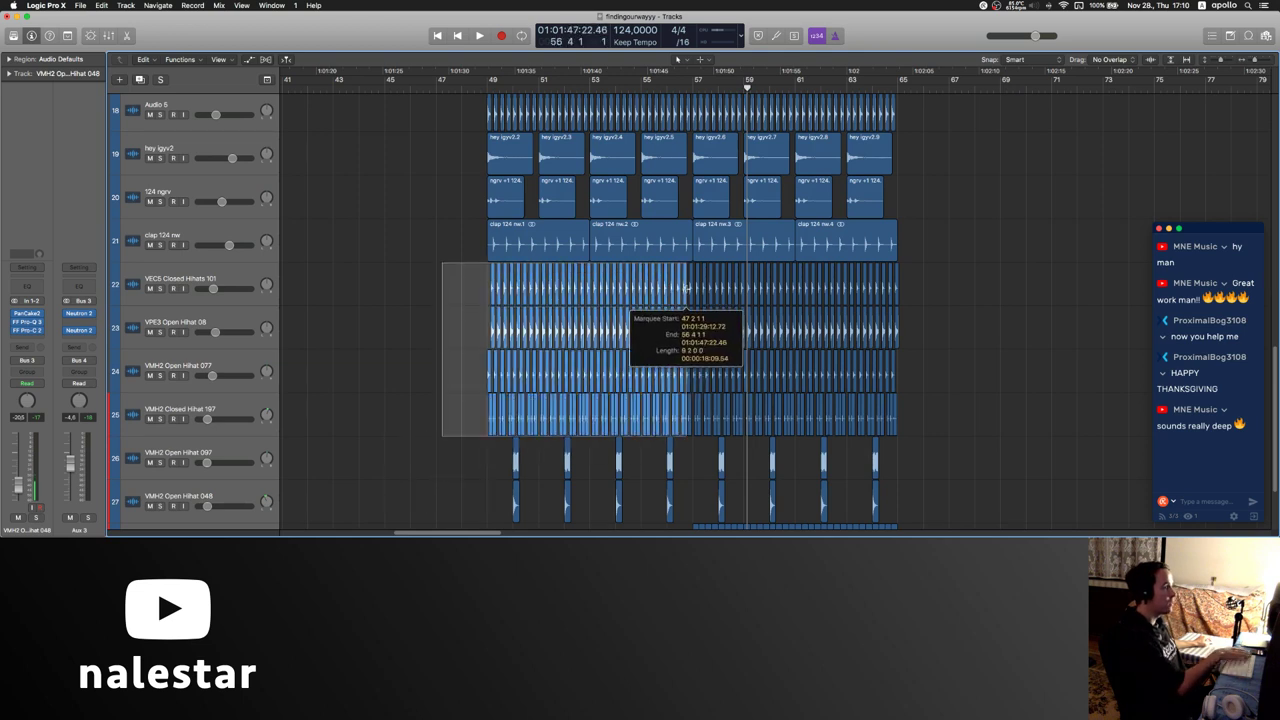
{"action": "key", "text": "Delete"}
{"action": "left_click", "coordinate": [655, 240]}
{"action": "key", "text": "Delete"}
{"action": "left_click", "coordinate": [552, 242]}
{"action": "key", "text": "Delete"}
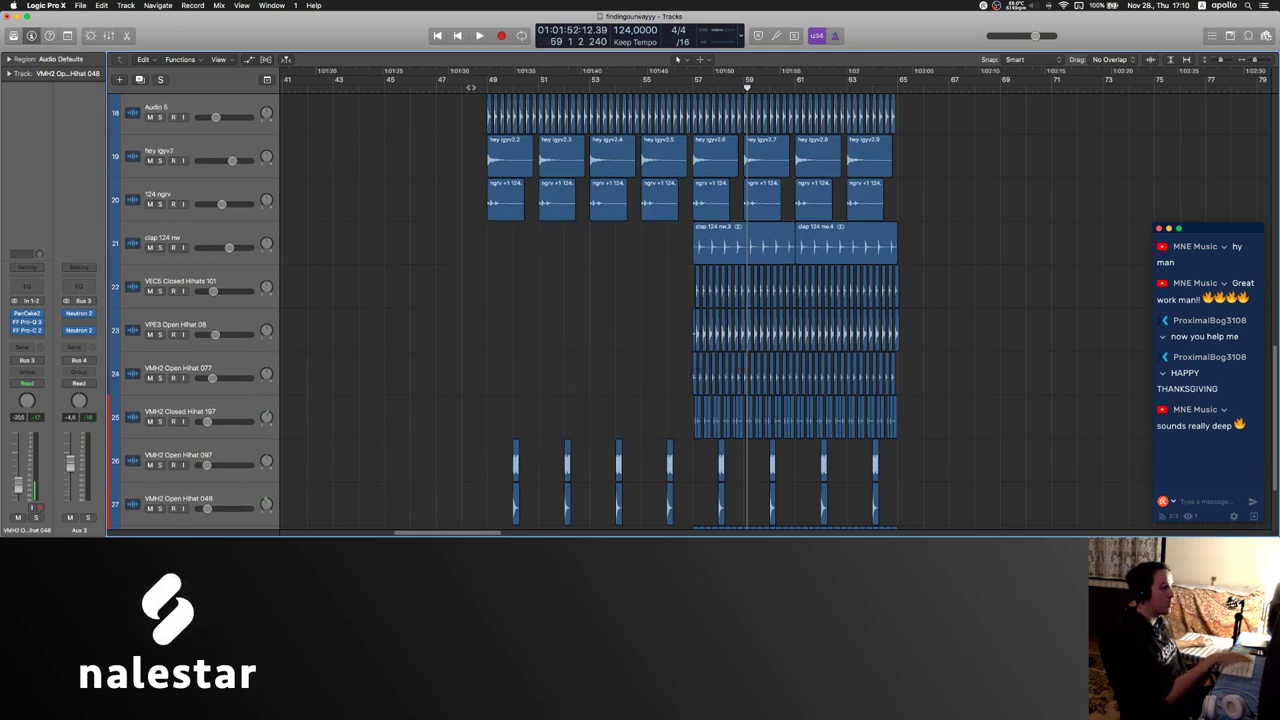
- Play the thinned-out section from bar 48 and review its tracks
{"action": "left_click", "coordinate": [468, 88]}
{"action": "scroll", "coordinate": [466, 134], "scroll_direction": "up", "scroll_amount": 5}
{"action": "key", "text": "space"}
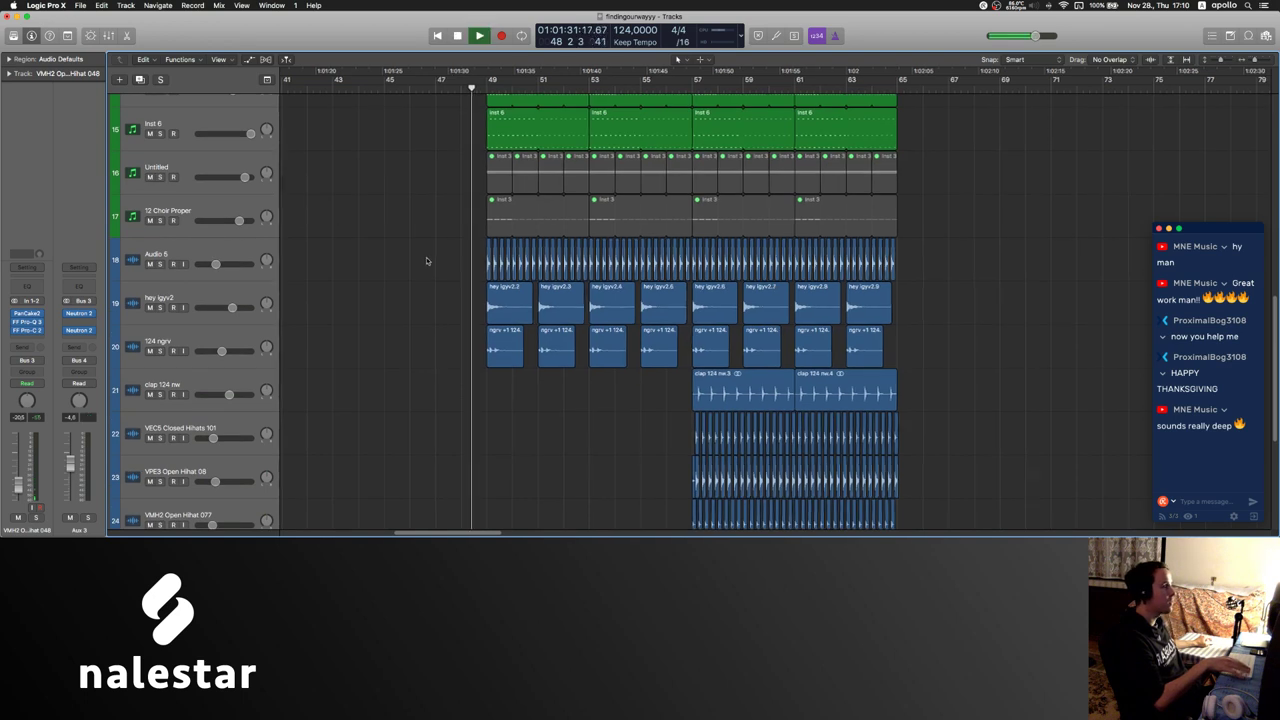
{"action": "scroll", "coordinate": [433, 253], "scroll_direction": "up", "scroll_amount": 5}
{"action": "scroll", "coordinate": [428, 264], "scroll_direction": "up", "scroll_amount": 6}
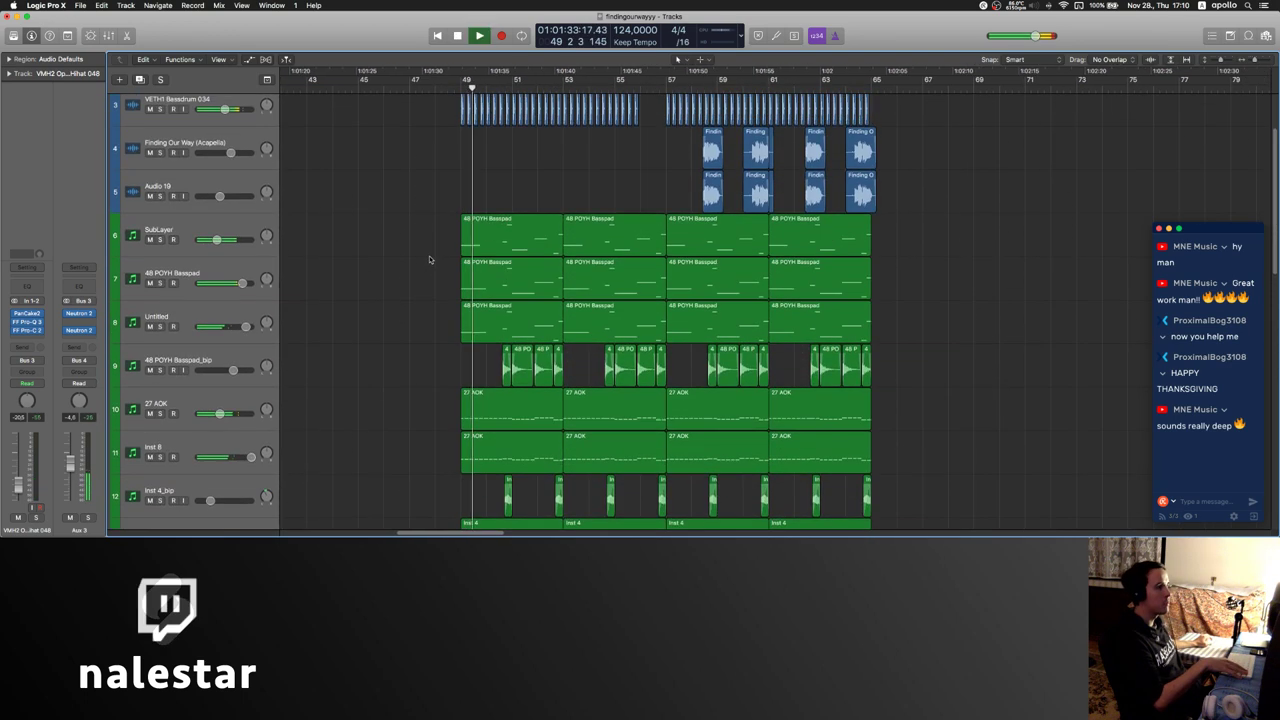
{"action": "scroll", "coordinate": [440, 265], "scroll_direction": "right", "scroll_amount": 4}
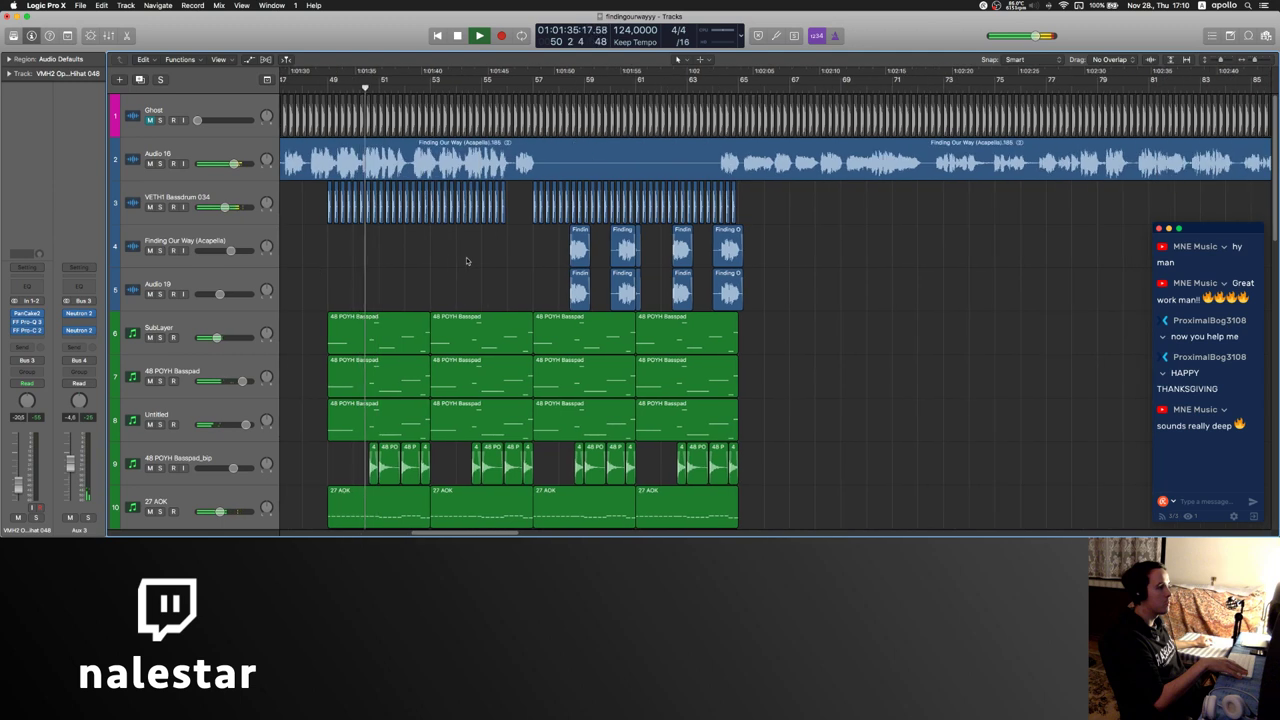
{"action": "scroll", "coordinate": [465, 261], "scroll_direction": "left", "scroll_amount": 1}
{"action": "scroll", "coordinate": [465, 261], "scroll_direction": "down", "scroll_amount": 8}
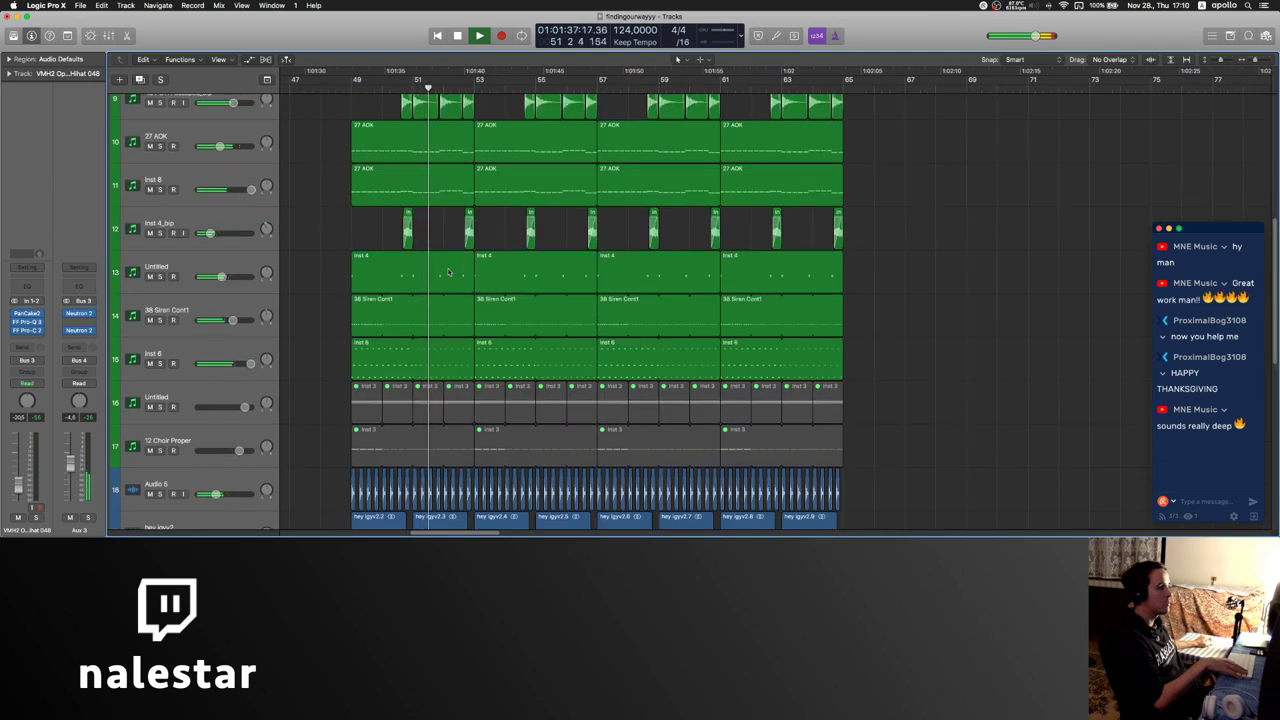
- Lower the Inst 6 track's volume slightly and select the Audio 5 track
{"action": "left_click", "coordinate": [211, 323]}
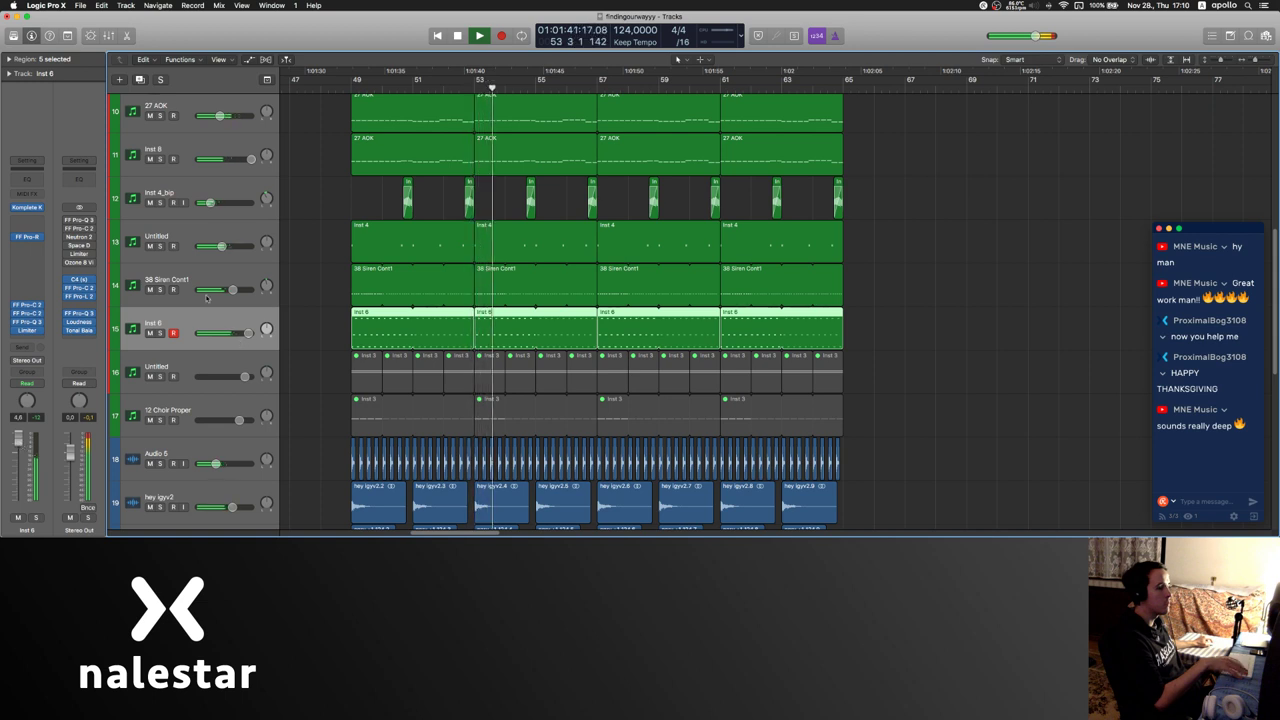
{"action": "left_click", "coordinate": [210, 444]}
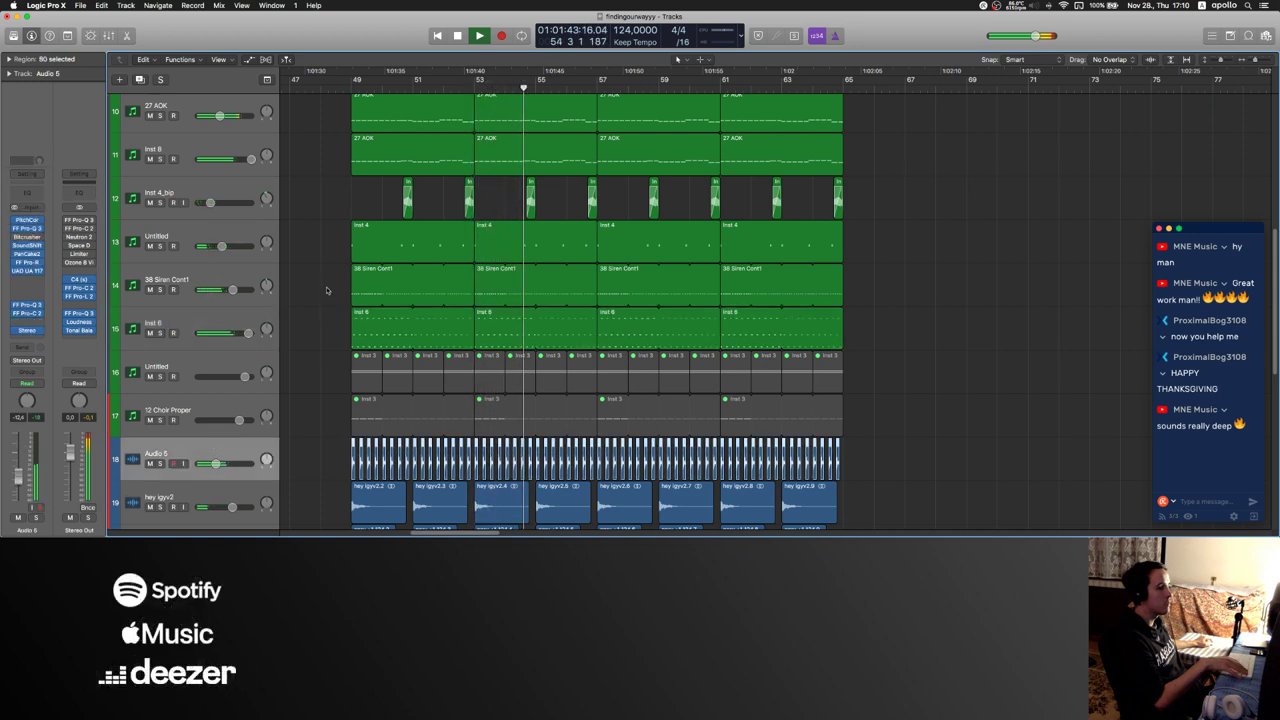
{"action": "scroll", "coordinate": [612, 253], "scroll_direction": "up", "scroll_amount": 8}
{"action": "scroll", "coordinate": [612, 253], "scroll_direction": "up", "scroll_amount": 1}
- Mute the four tracks from VEC5 Closed Hihats 101 to VMH2 Closed Hihat 197, plus VPE3 Ride 21 and the last VMH2 Open Hihat 048
{"action": "scroll", "coordinate": [604, 263], "scroll_direction": "down", "scroll_amount": 15}
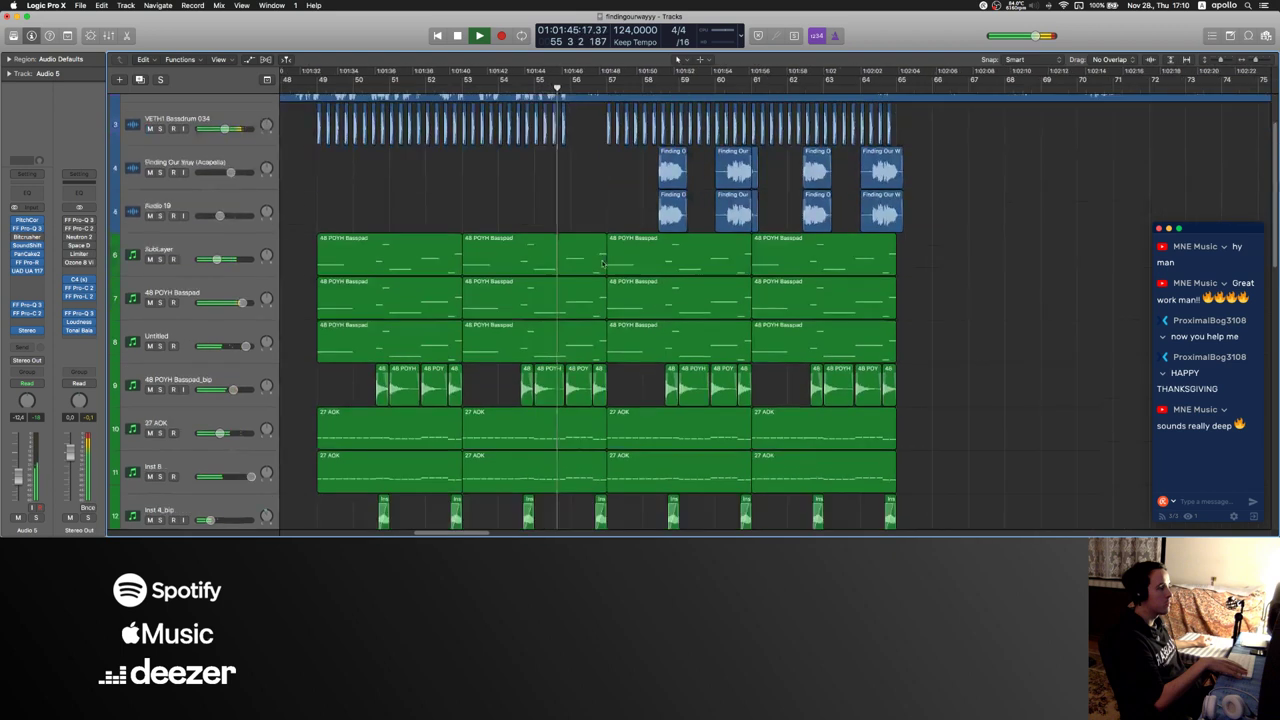
{"action": "left_click_drag", "start_coordinate": [150, 200], "coordinate": [150, 330]}
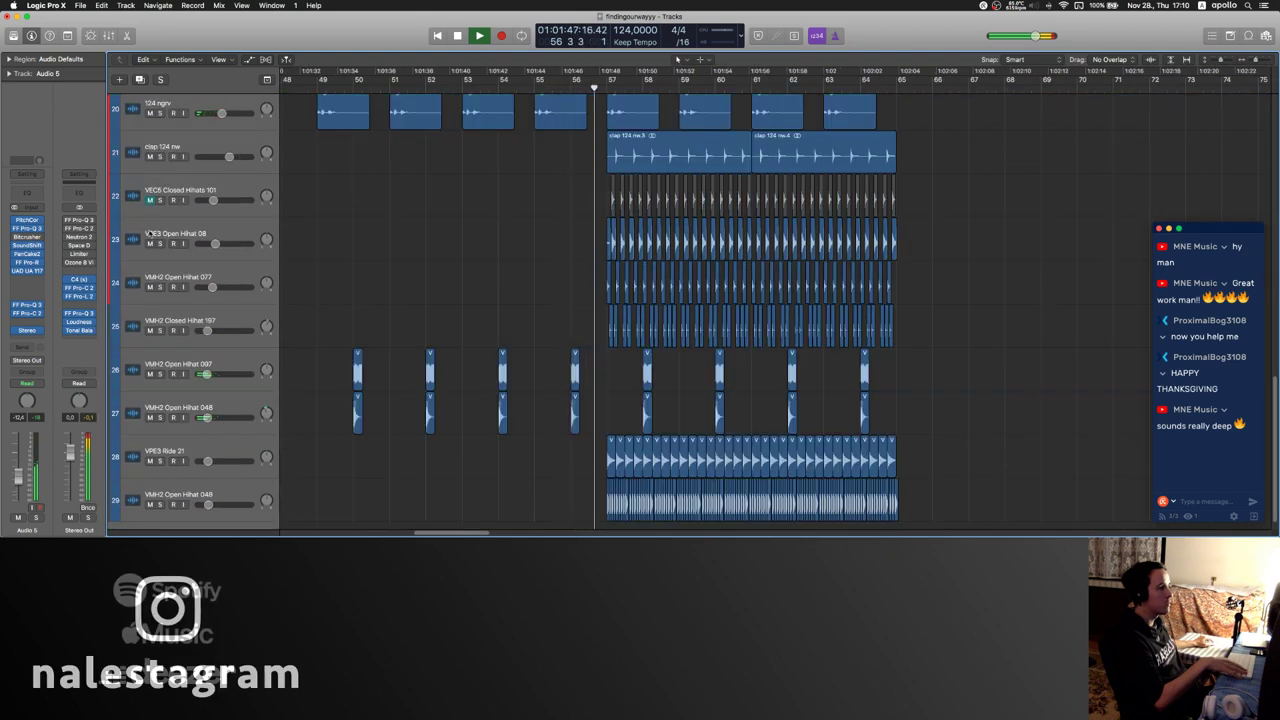
{"action": "left_click_drag", "start_coordinate": [150, 461], "coordinate": [150, 502]}
- Listen to the part from bar 57 with the muted percussion and stop playback in bar 61
{"action": "scroll", "coordinate": [434, 309], "scroll_direction": "up", "scroll_amount": 3}
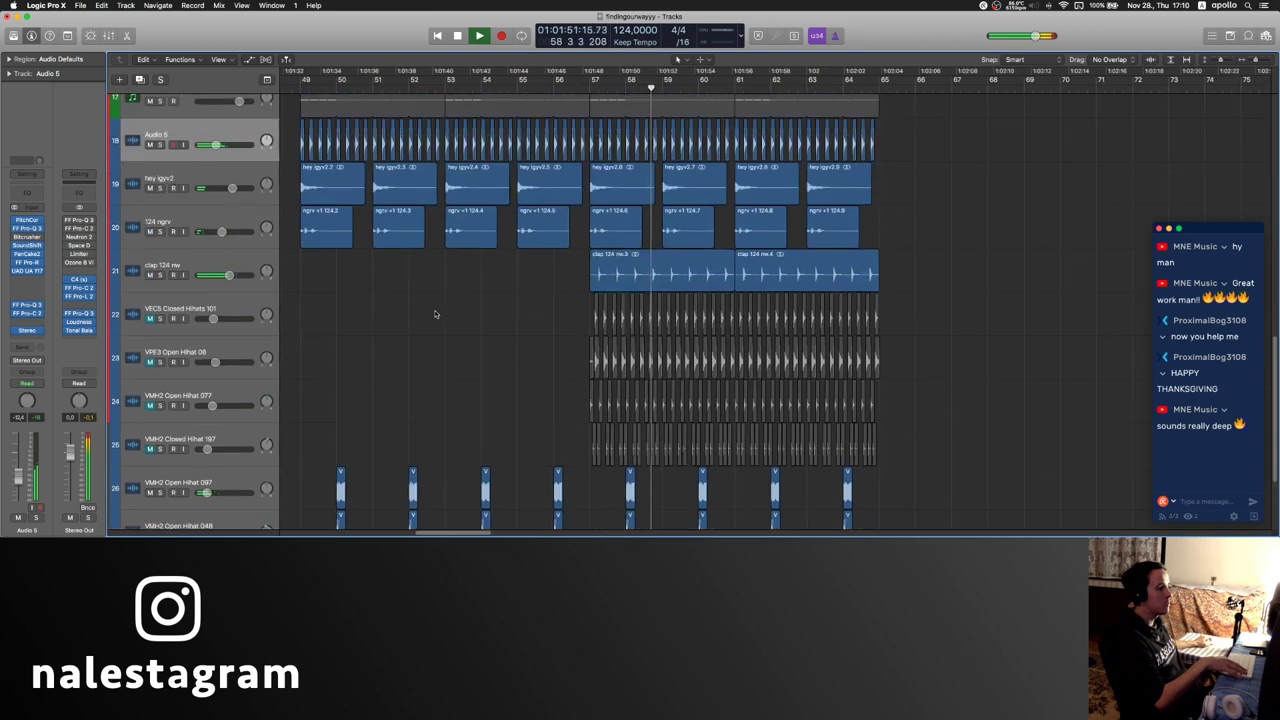
{"action": "scroll", "coordinate": [508, 294], "scroll_direction": "left", "scroll_amount": 3}
{"action": "scroll", "coordinate": [517, 280], "scroll_direction": "right", "scroll_amount": 3}
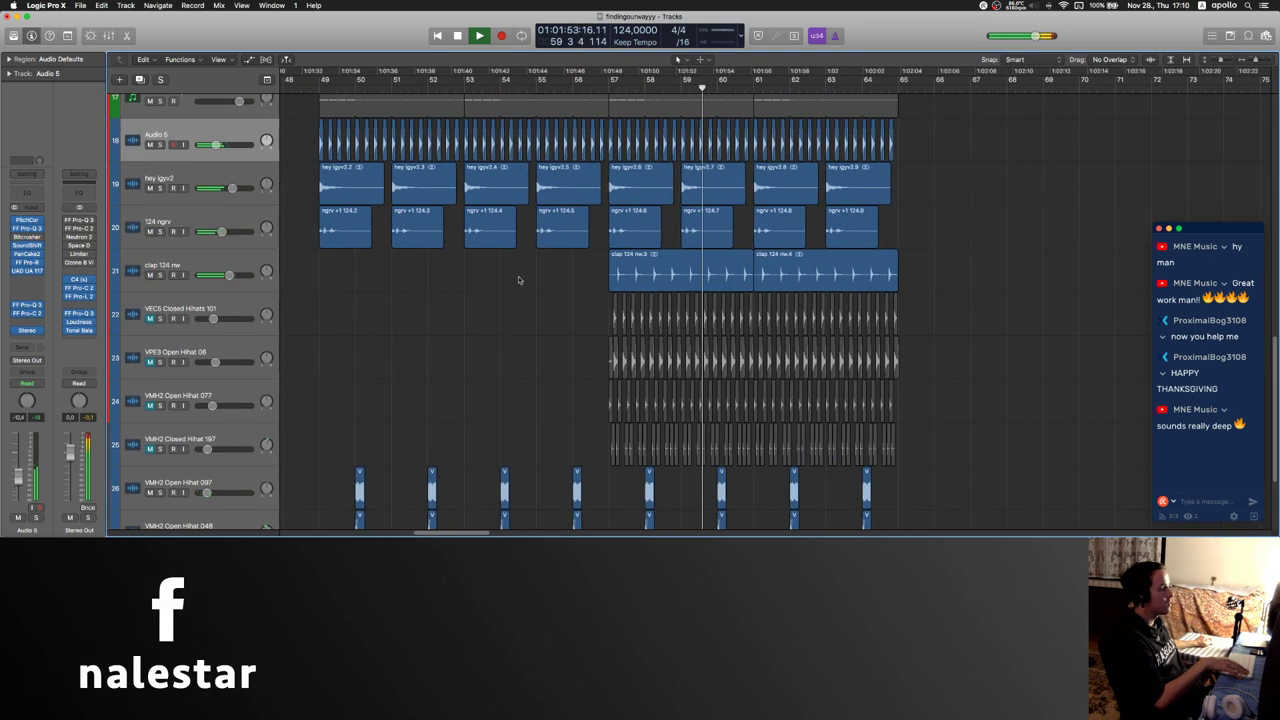
{"action": "scroll", "coordinate": [517, 280], "scroll_direction": "up", "scroll_amount": 15}
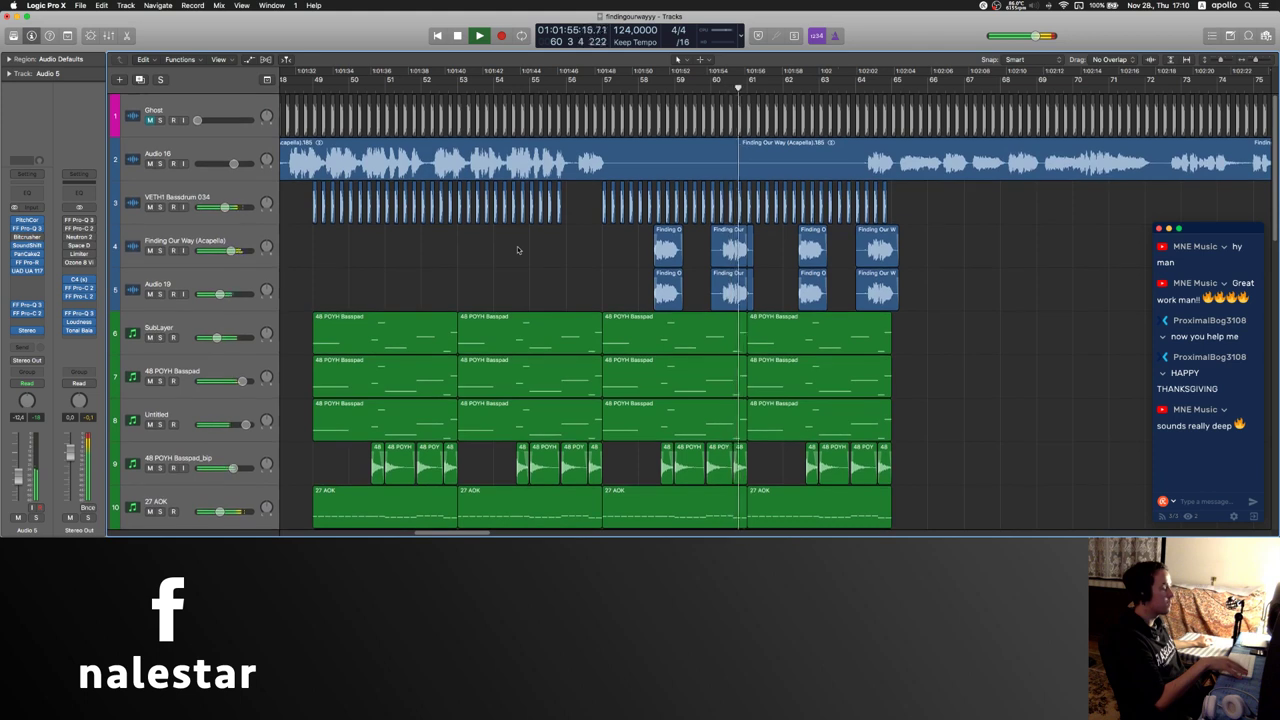
{"action": "key", "text": "space"}
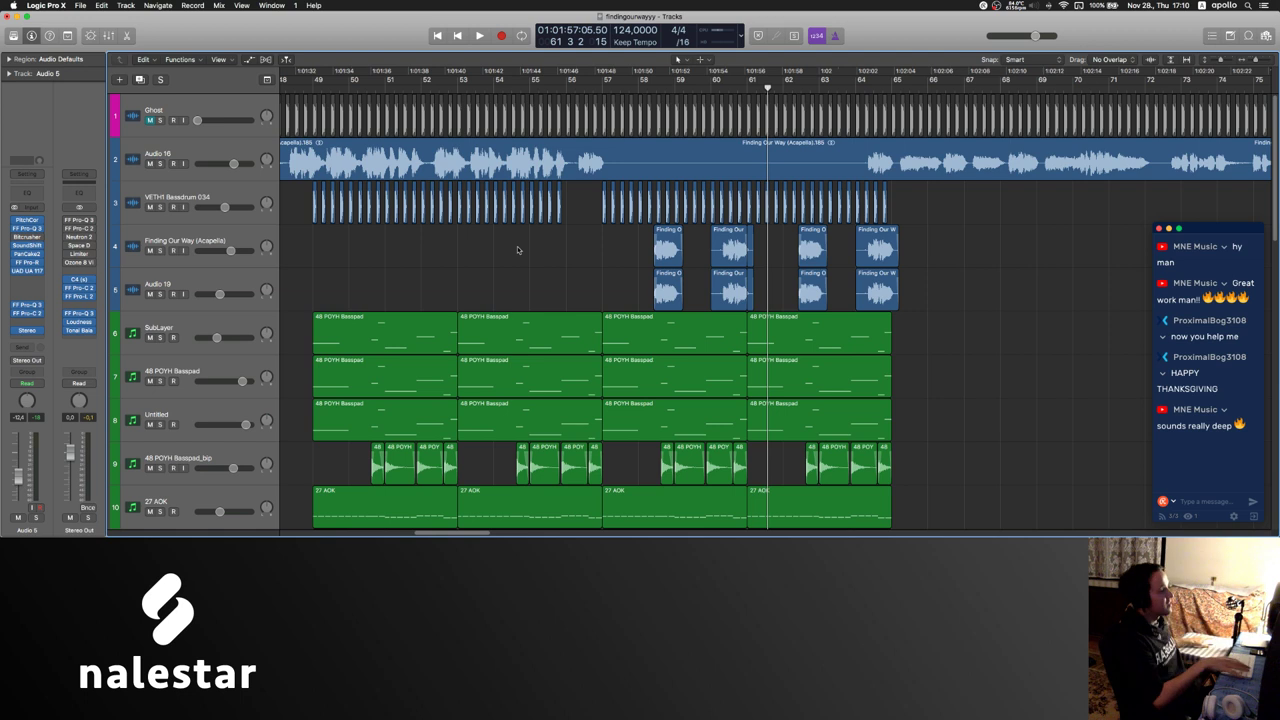
- Play the acapella from bar 33, skipping ahead to just before bar 49 to hear the section come in
{"action": "scroll", "coordinate": [380, 115], "scroll_direction": "left", "scroll_amount": 3}
{"action": "key", "text": "super+Left"}
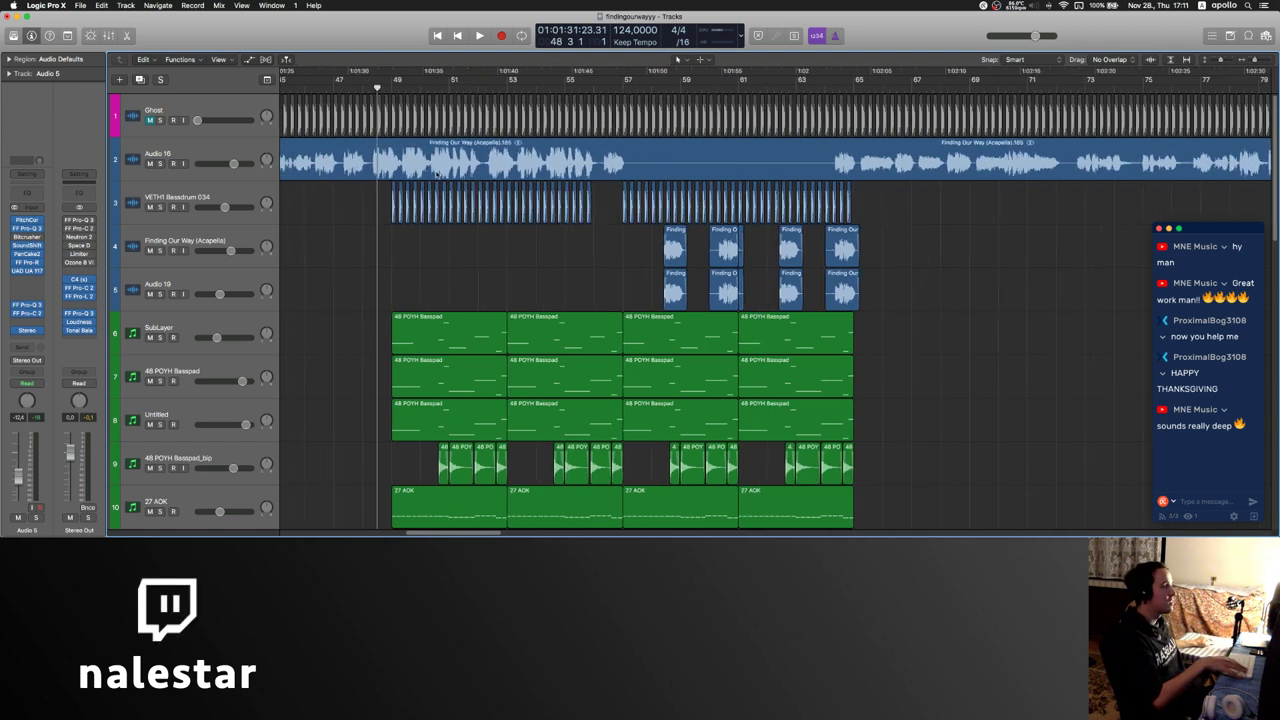
{"action": "scroll", "coordinate": [447, 175], "scroll_direction": "left", "scroll_amount": 10}
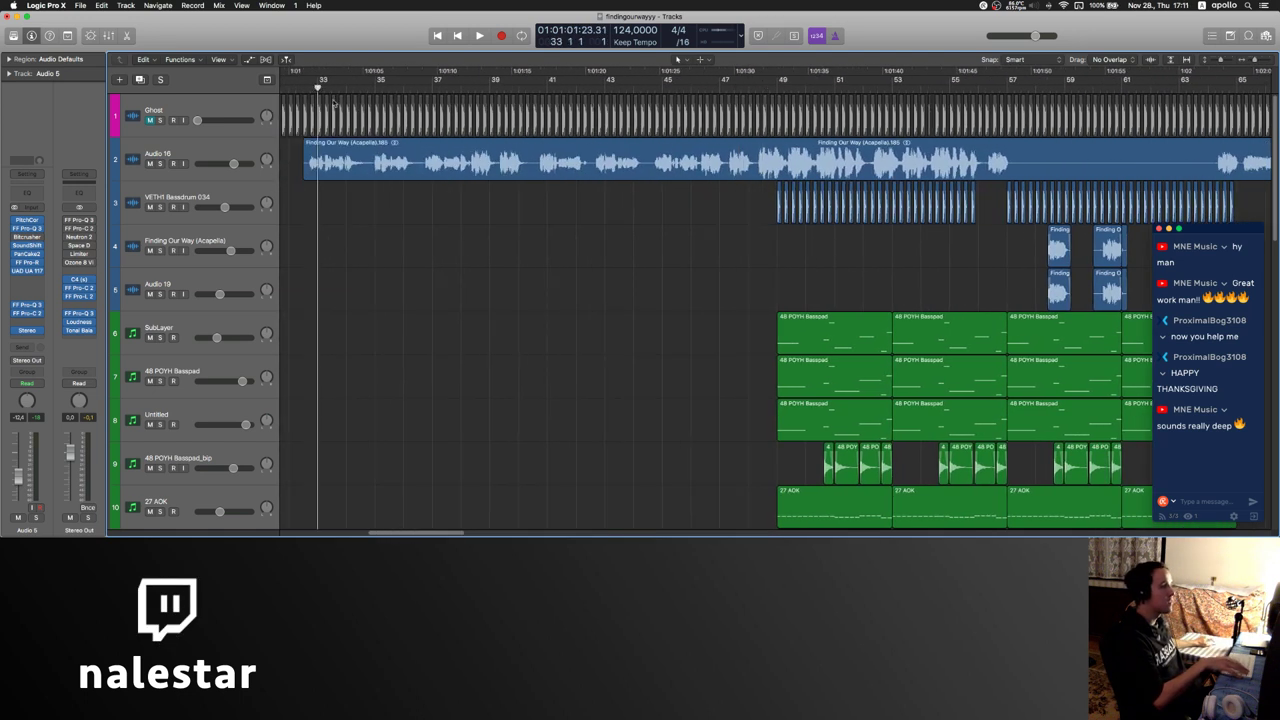
{"action": "key", "text": "space"}
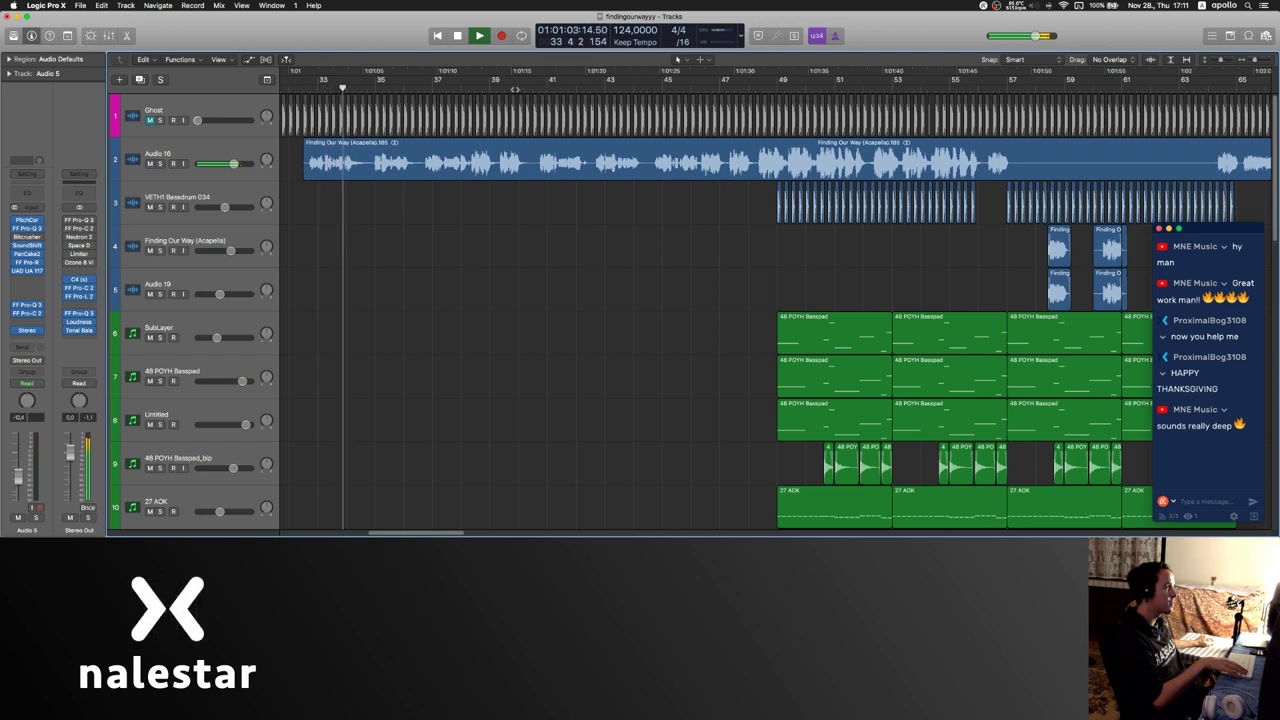
{"action": "left_click", "coordinate": [729, 87]}
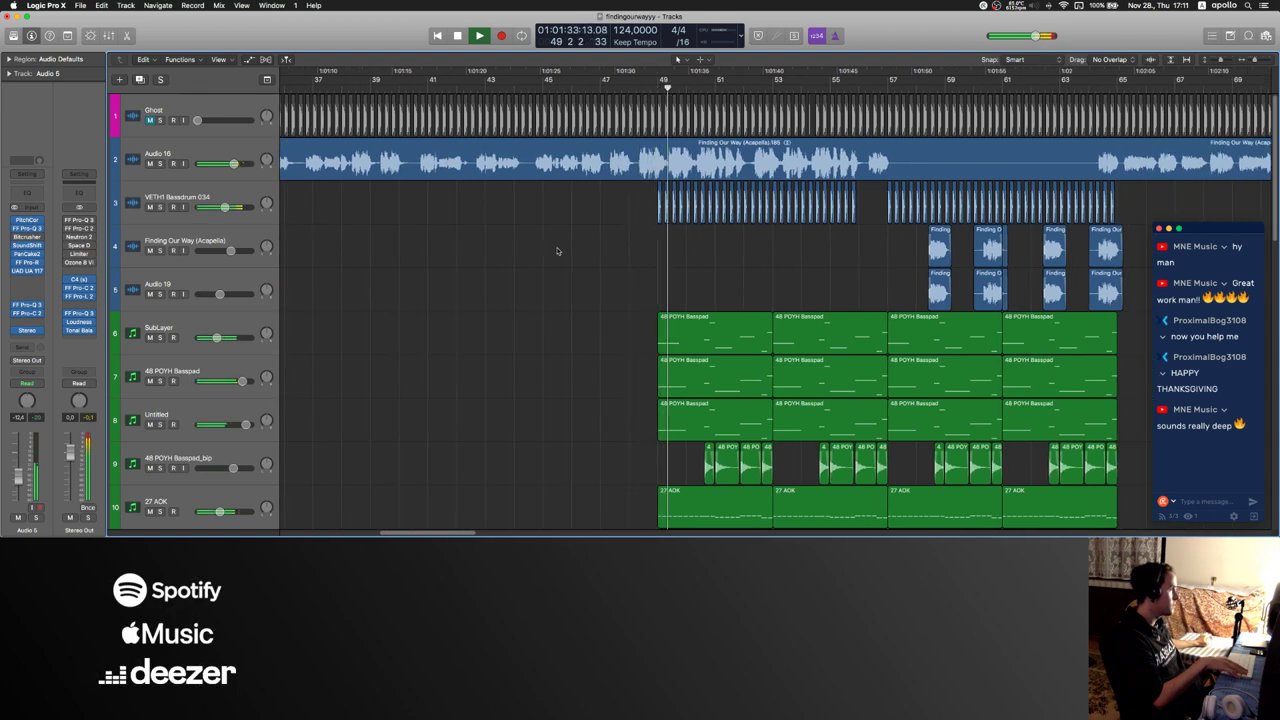
- Copy the clap region at bar 57 on the clap 124 track to bar 53
{"action": "scroll", "coordinate": [591, 252], "scroll_direction": "down", "scroll_amount": 12}
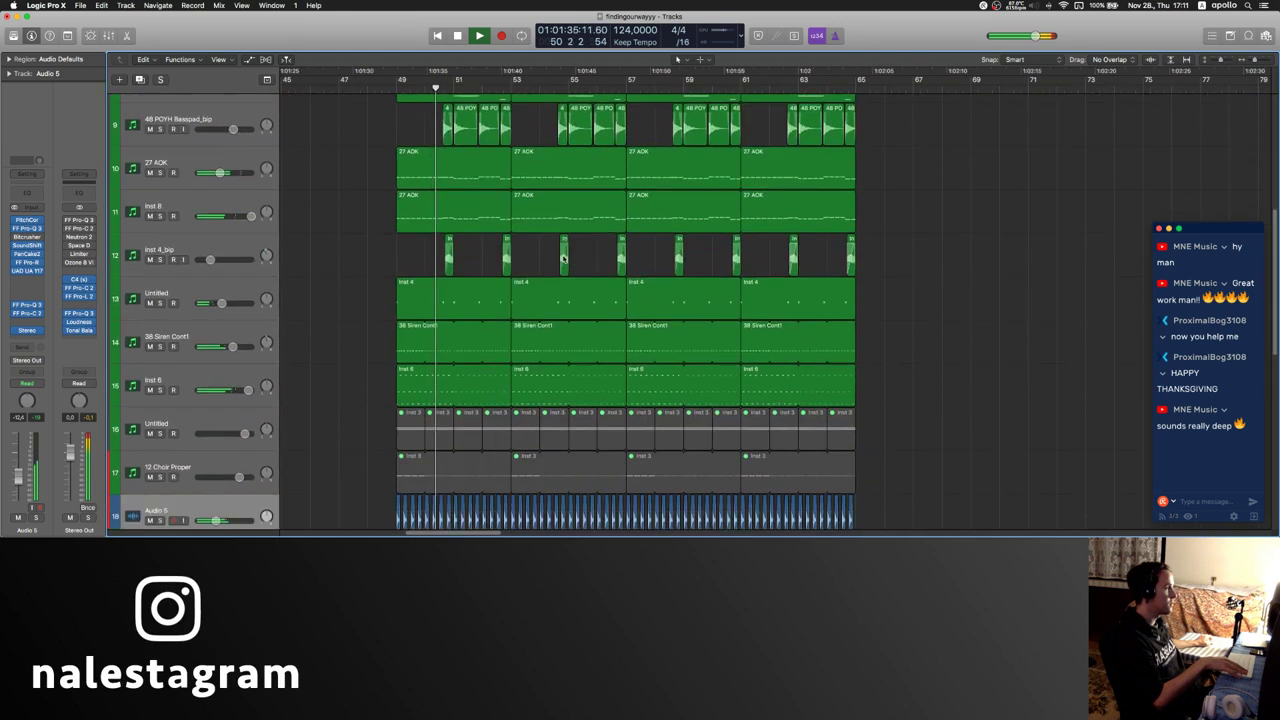
{"action": "left_click", "coordinate": [629, 294]}
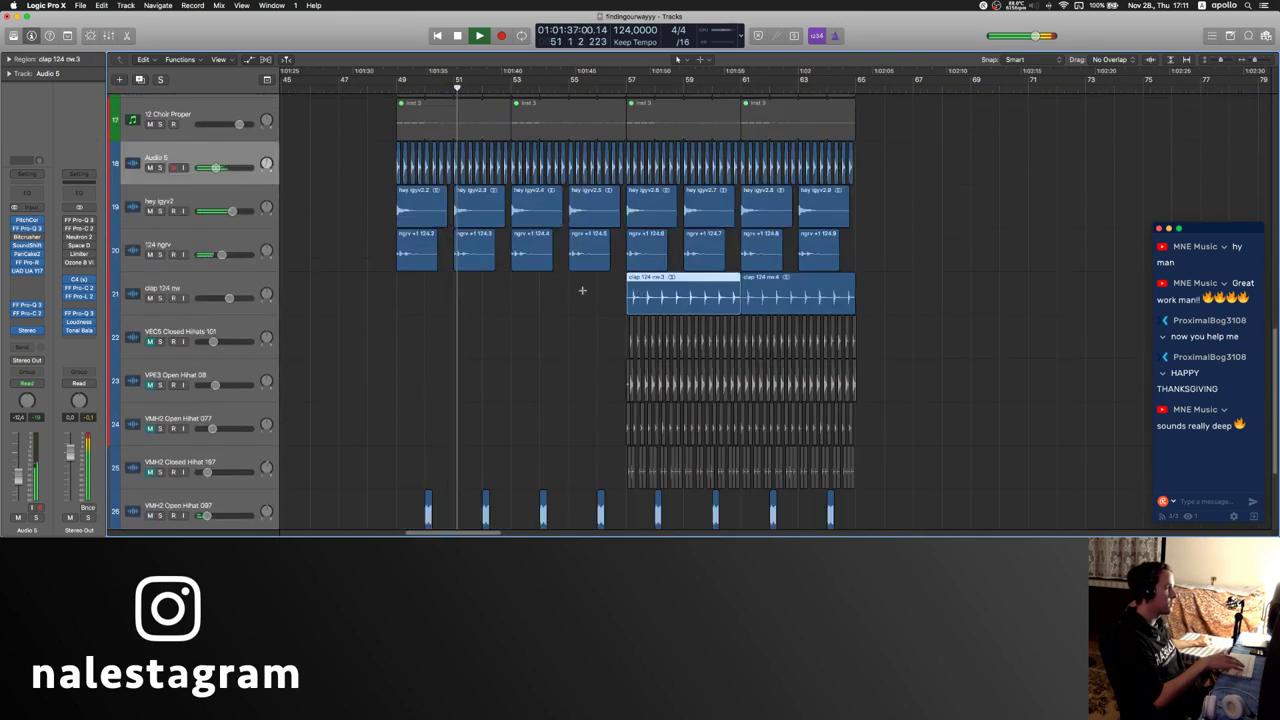
{"action": "left_click", "coordinate": [510, 299], "text": "super"}
{"action": "key", "text": "super+v"}
- Copy the VMH2 Open Hihat 077 hits from bar 57 back to bar 53 and unmute that track
{"action": "left_click", "coordinate": [383, 354]}
{"action": "scroll", "coordinate": [328, 305], "scroll_direction": "down", "scroll_amount": 3}
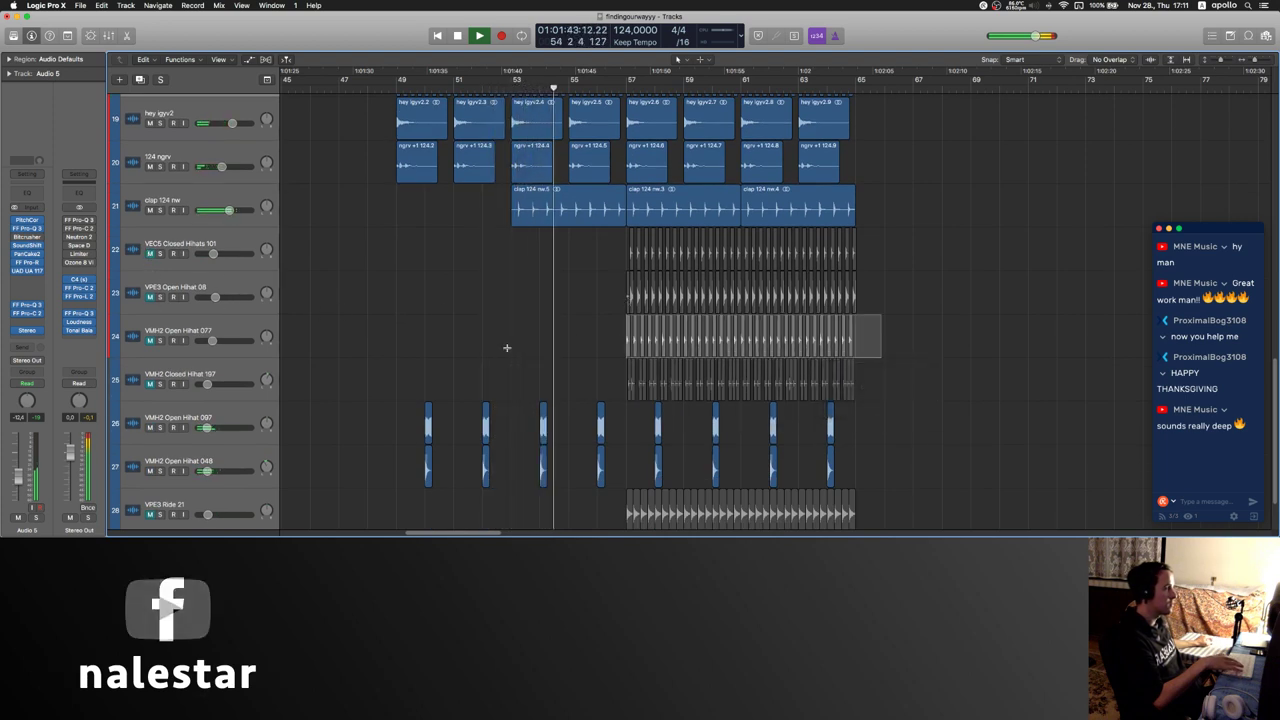
{"action": "key", "text": "super+v"}
{"action": "left_click", "coordinate": [518, 287]}
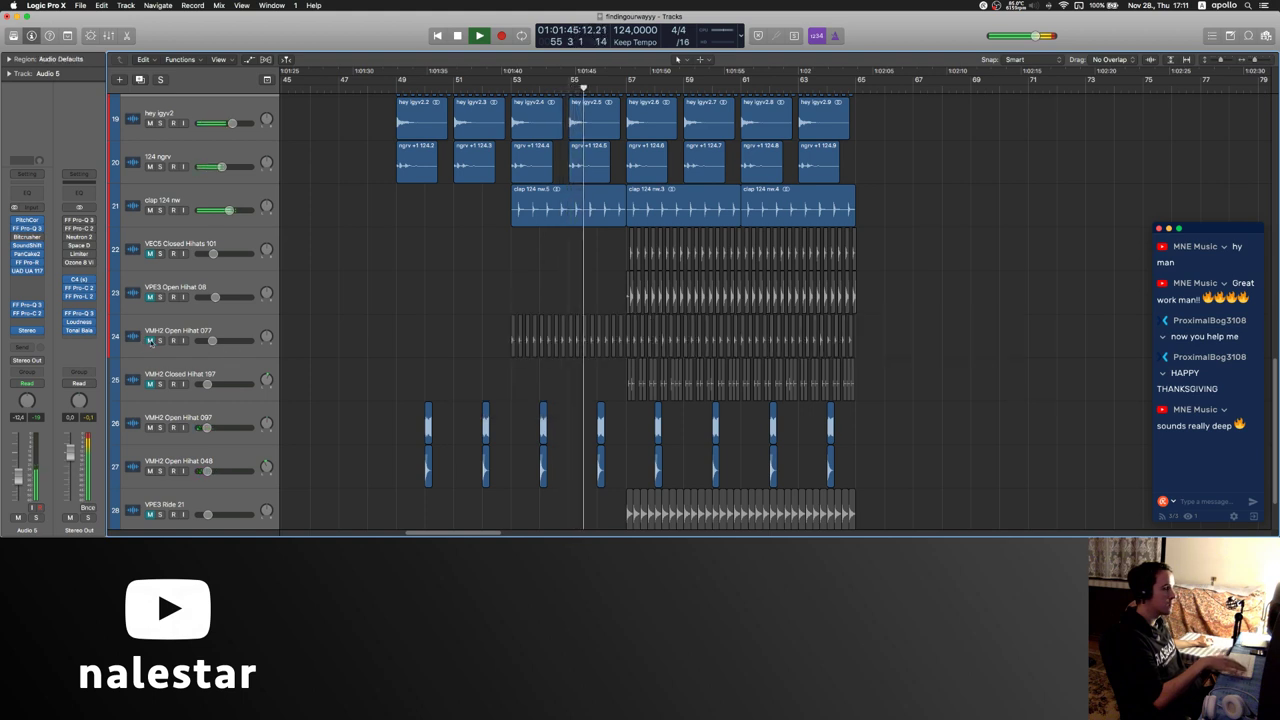
{"action": "left_click", "coordinate": [150, 341]}
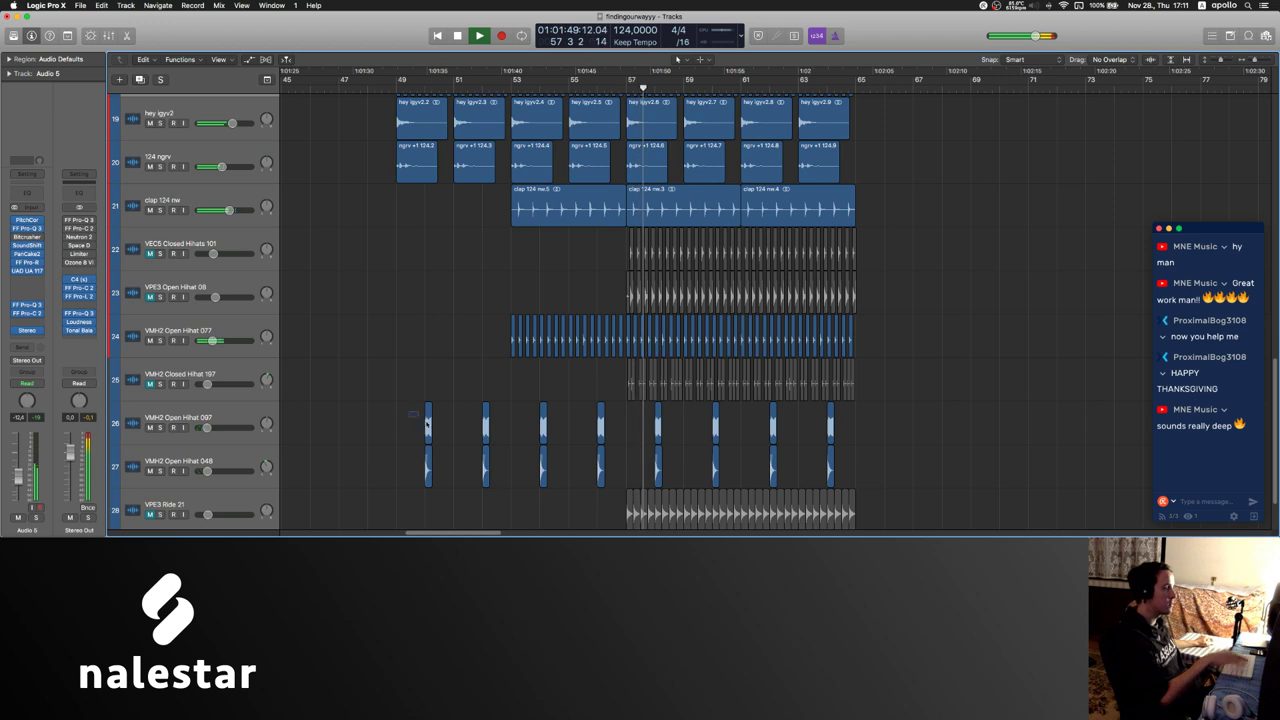
- Delete the VMH2 Open Hihat 097 and 048 hits in bars 50 and 52
{"action": "left_click_drag", "start_coordinate": [427, 424], "coordinate": [500, 485]}
{"action": "key", "text": "Delete"}
{"action": "scroll", "coordinate": [499, 462], "scroll_direction": "down", "scroll_amount": 1}
- Unmute VEC5 Closed Hihats 101, VPE3 Open Hihat 08, VMH2 Closed Hihat 197 and VPE3 Ride 21, and restart playback from bar 51
{"action": "key", "text": "space"}
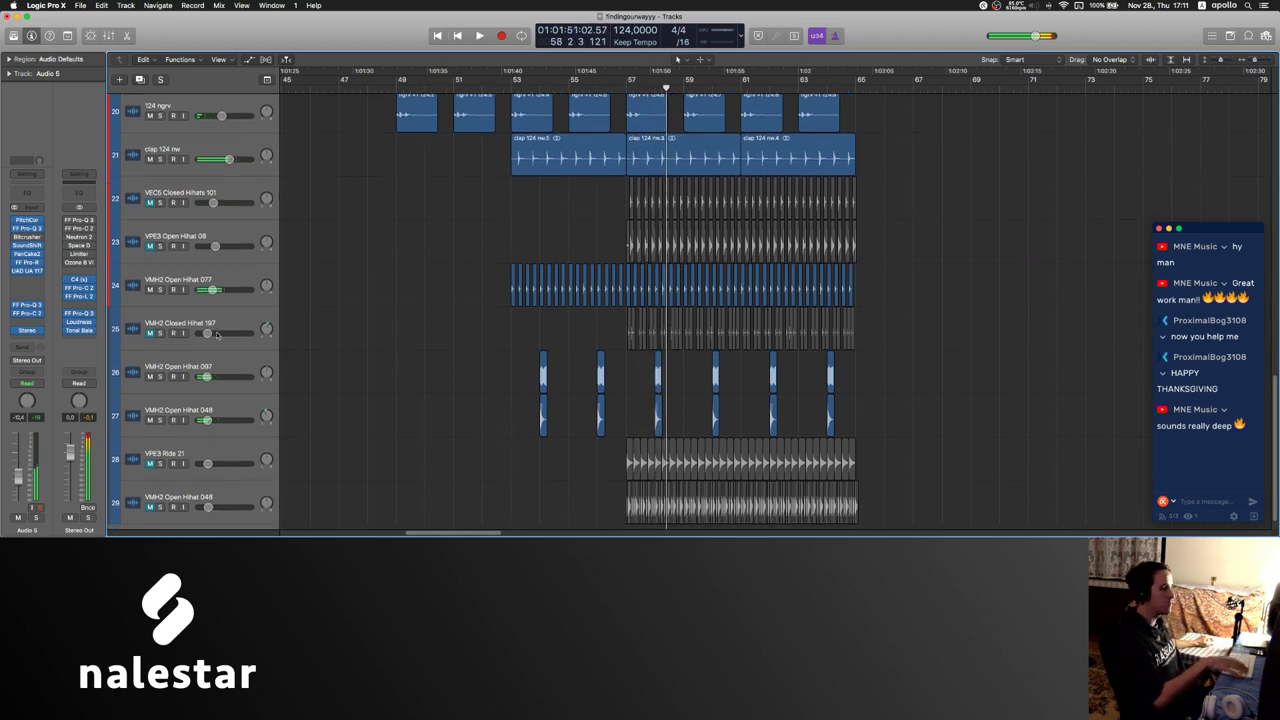
{"action": "left_click", "coordinate": [452, 84]}
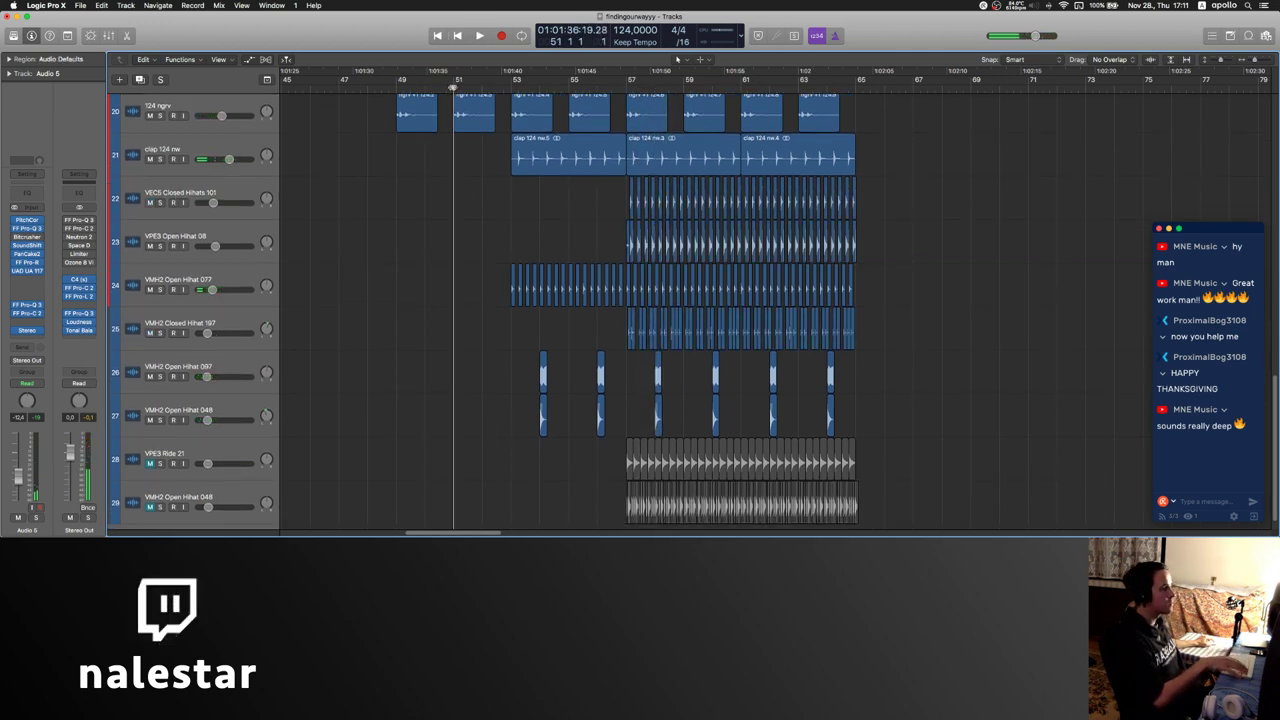
{"action": "key", "text": "space"}
{"action": "scroll", "coordinate": [484, 378], "scroll_direction": "down", "scroll_amount": 1}
{"action": "left_click", "coordinate": [233, 432]}
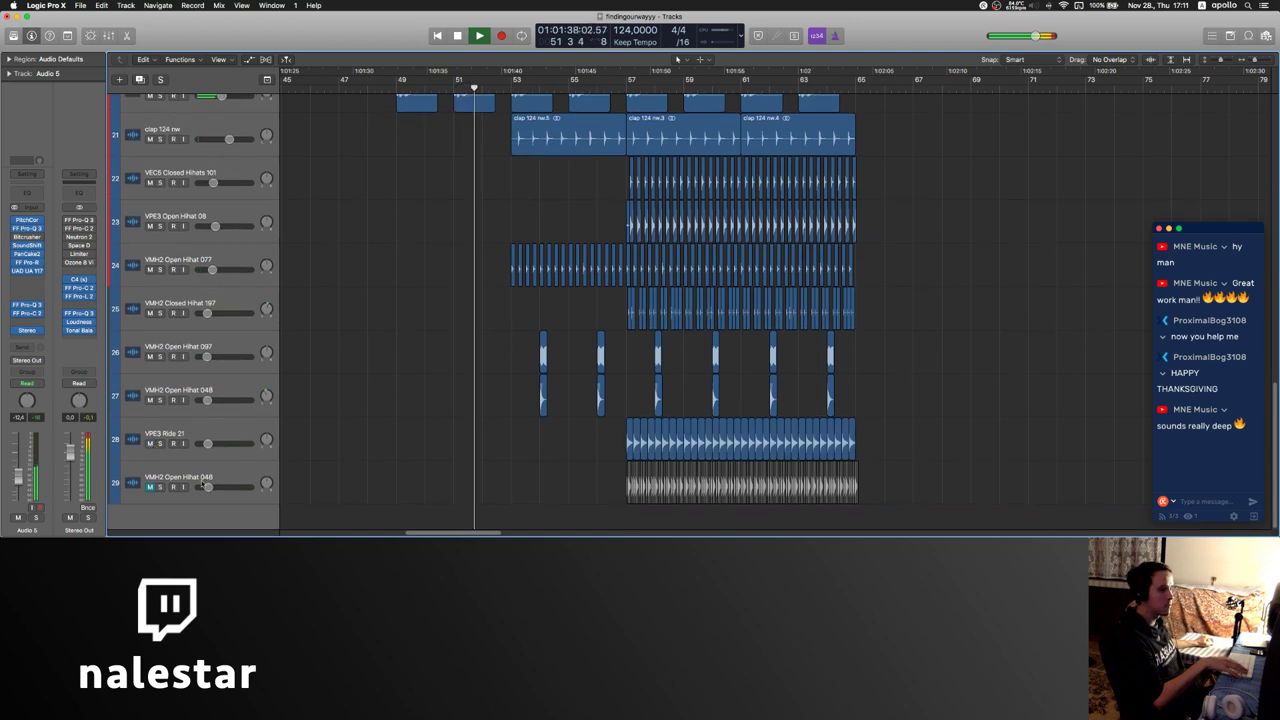
{"action": "left_click_drag", "start_coordinate": [573, 479], "coordinate": [884, 480]}
{"action": "left_click", "coordinate": [957, 388]}
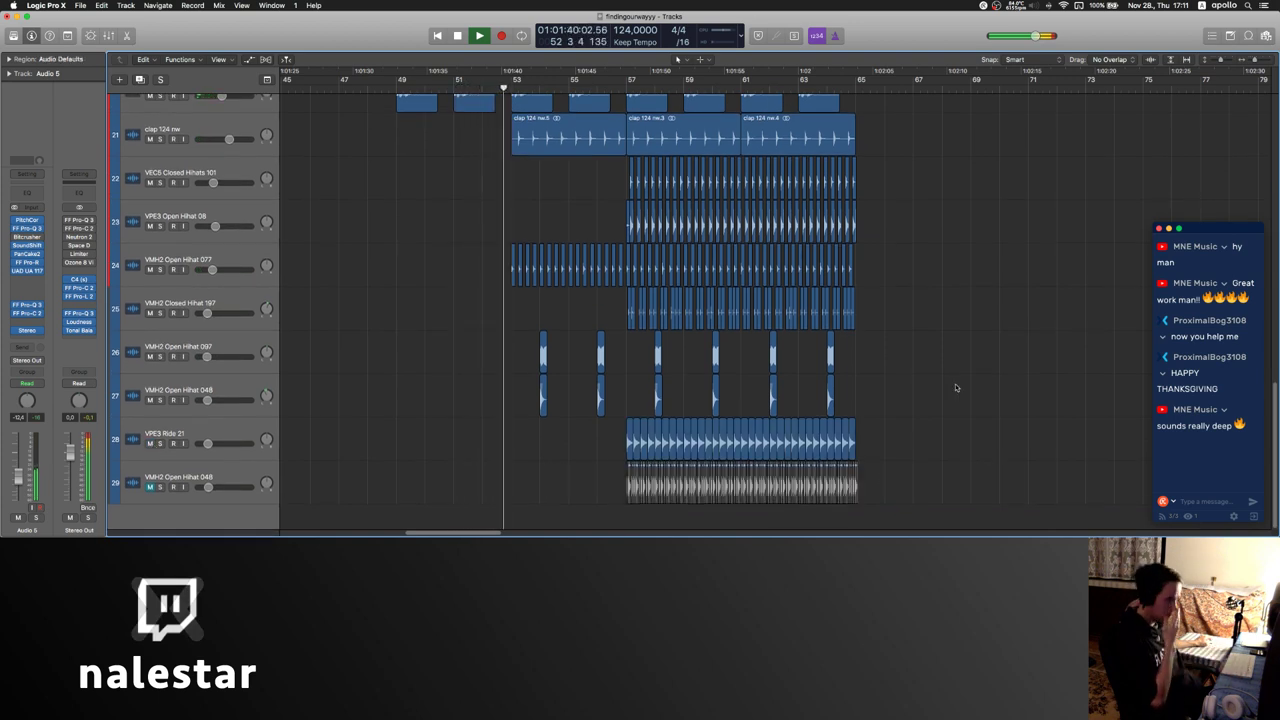
- Delete the copied clap region at bar 53
{"action": "scroll", "coordinate": [856, 363], "scroll_direction": "up", "scroll_amount": 5}
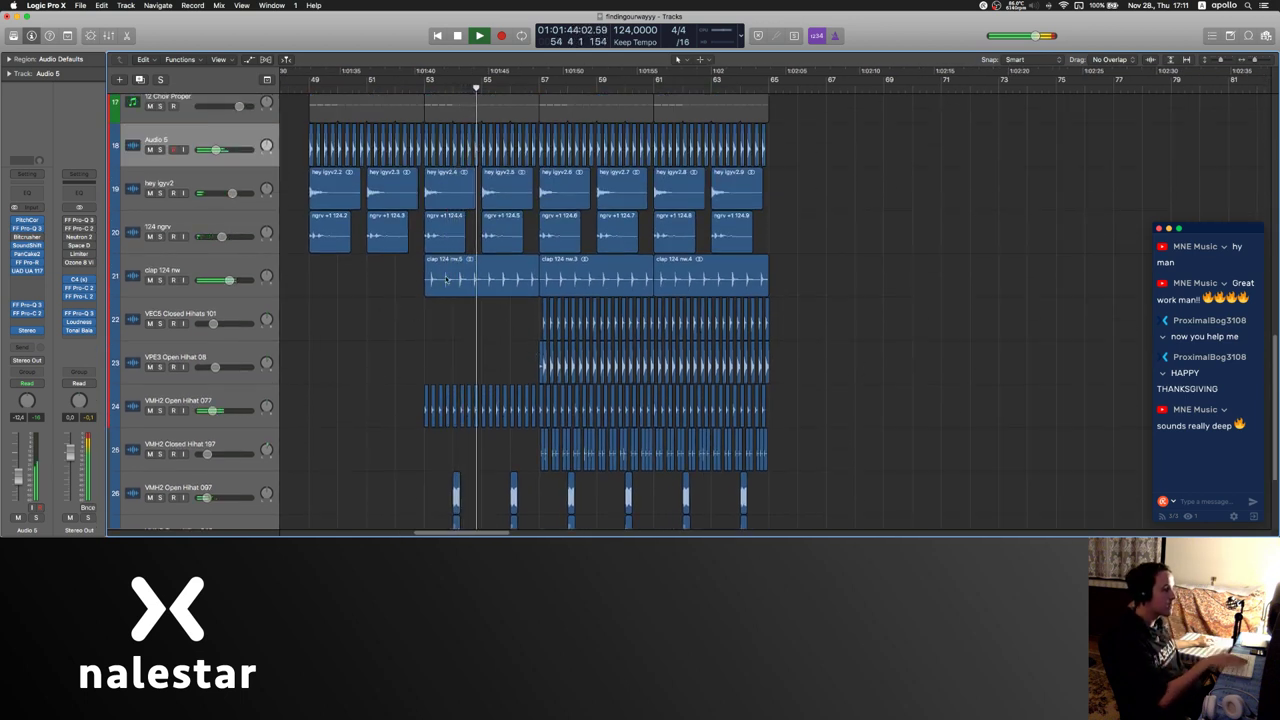
{"action": "left_click", "coordinate": [446, 280]}
{"action": "key", "text": "Delete"}
{"action": "scroll", "coordinate": [285, 220], "scroll_direction": "up", "scroll_amount": 3}
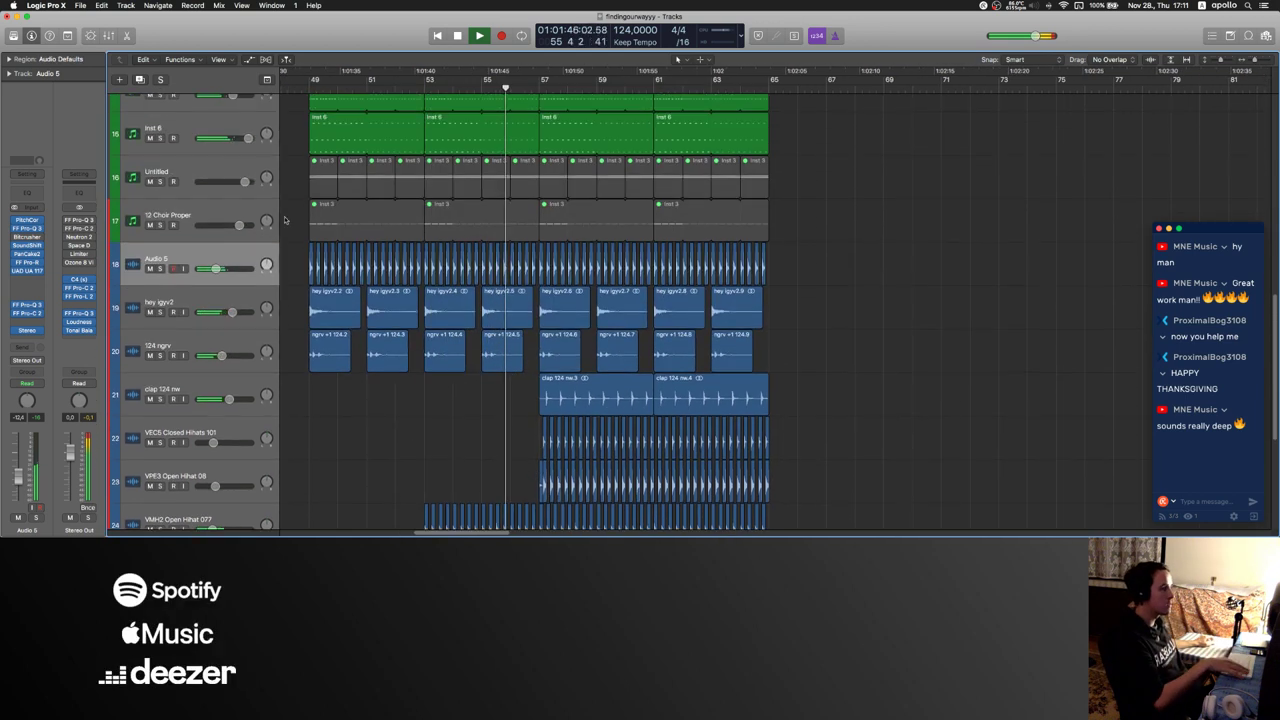
{"action": "scroll", "coordinate": [394, 409], "scroll_direction": "down", "scroll_amount": 1}
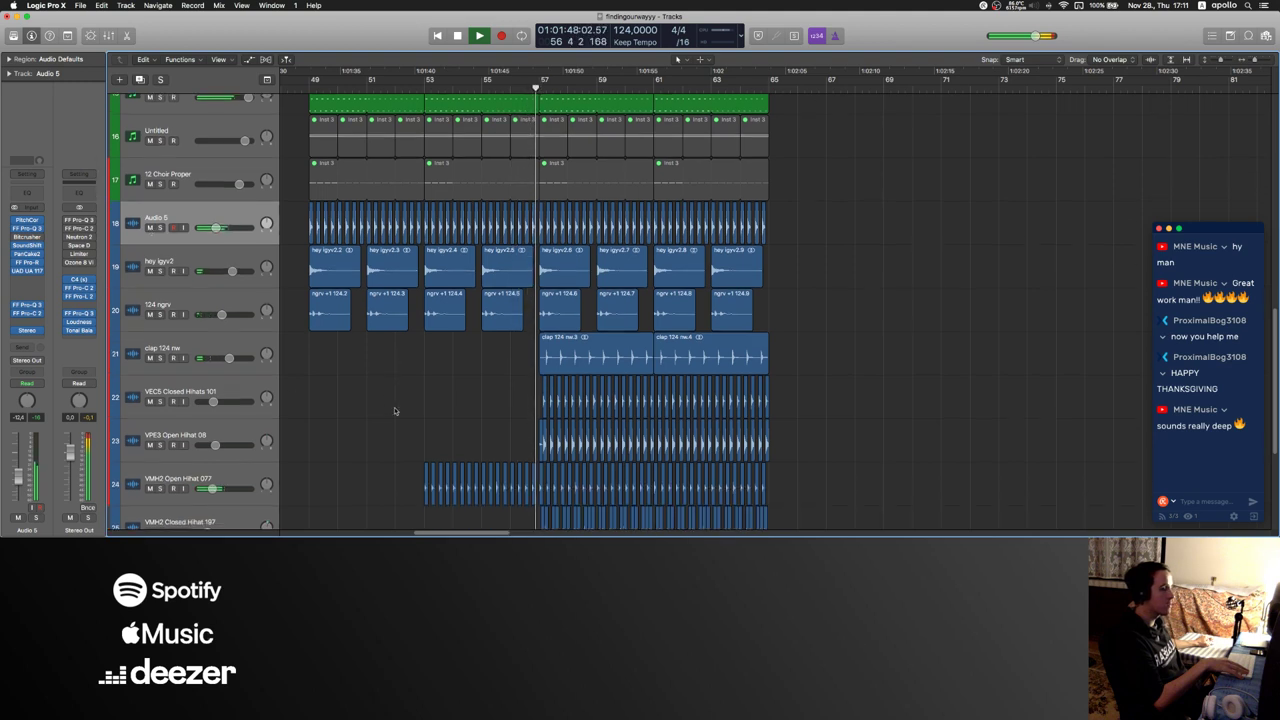
{"action": "scroll", "coordinate": [440, 342], "scroll_direction": "up", "scroll_amount": 4}
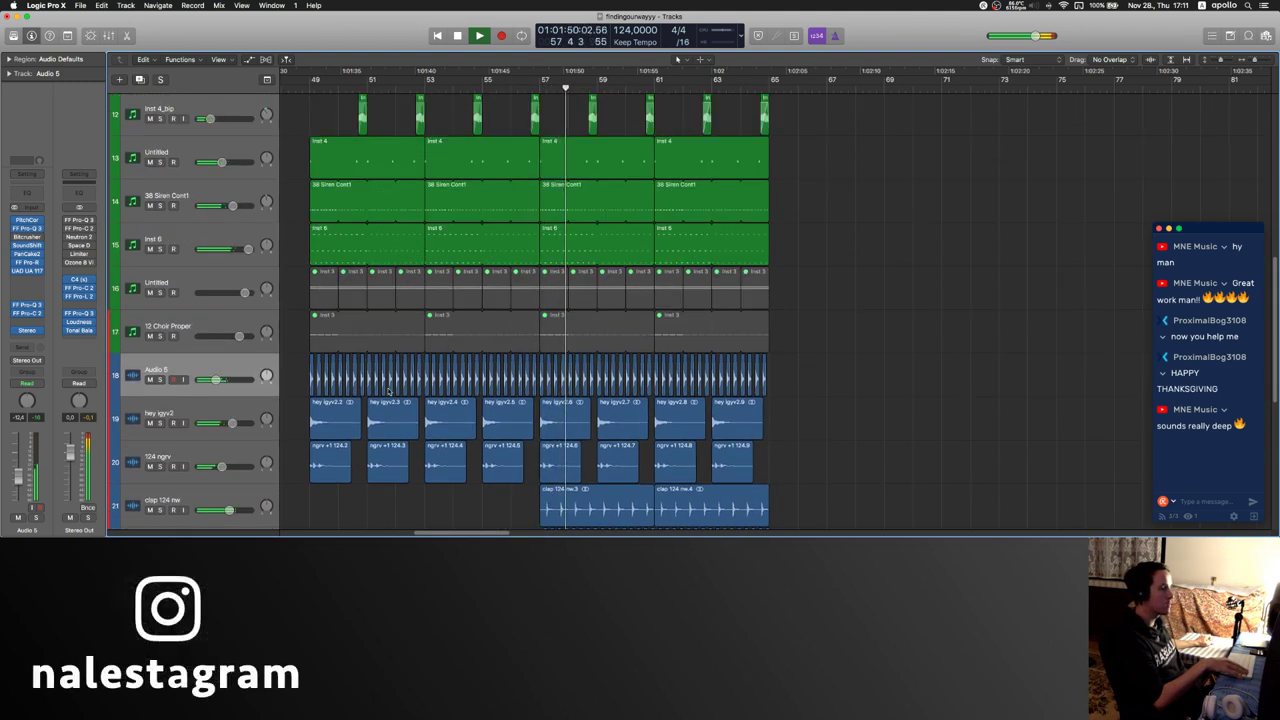
{"action": "scroll", "coordinate": [441, 343], "scroll_direction": "down", "scroll_amount": 1}
{"action": "key", "text": "super+Right"}
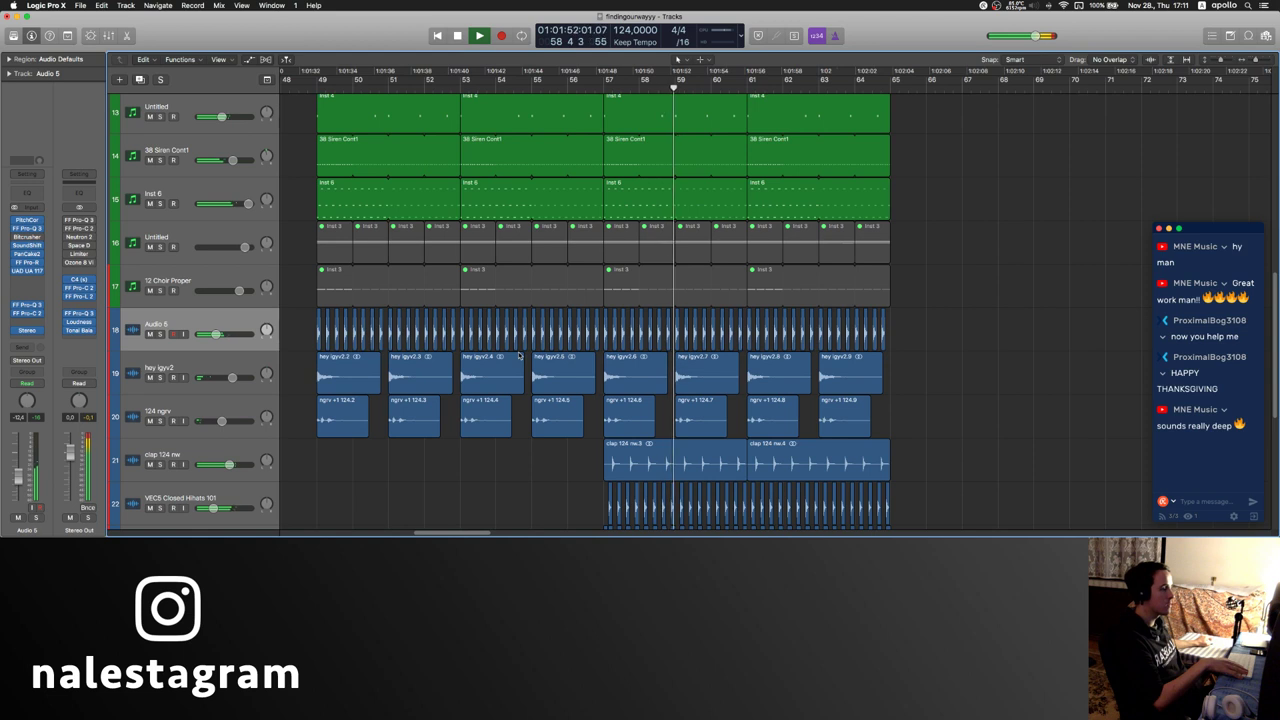
{"action": "key", "text": "super+Left"}
- Stop playback and copy bars 57 to 61 of the four hi-hat tracks 22 to 25 to bars 49 and 53
{"action": "scroll", "coordinate": [519, 356], "scroll_direction": "down", "scroll_amount": 5}
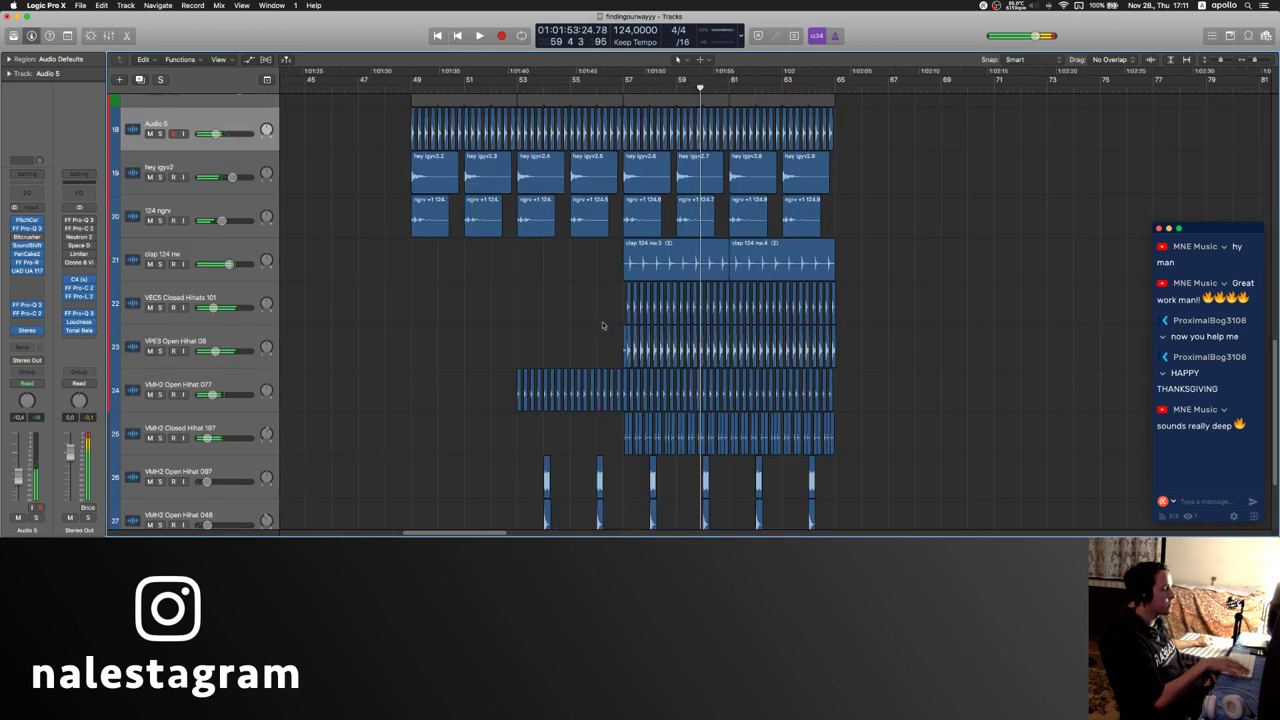
{"action": "key", "text": "space"}
{"action": "left_click", "coordinate": [622, 352]}
{"action": "left_click_drag", "start_coordinate": [622, 352], "coordinate": [729, 262]}
{"action": "left_click", "coordinate": [546, 313]}
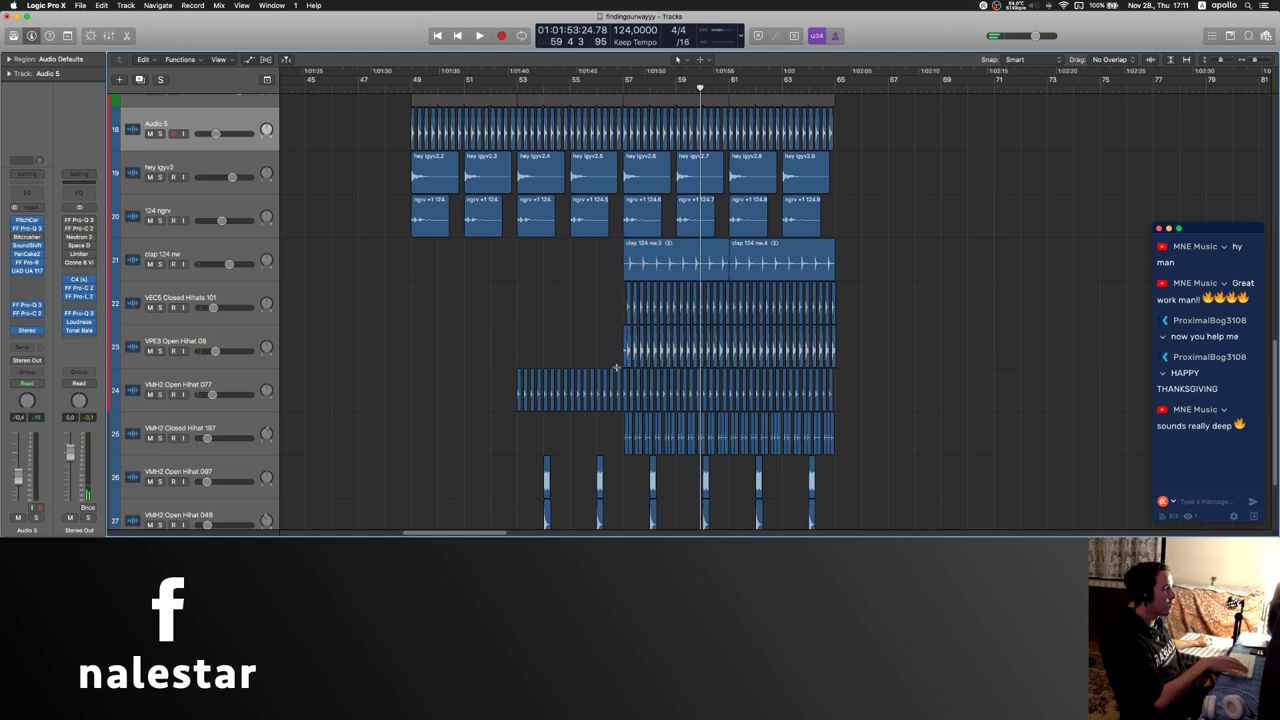
{"action": "left_click_drag", "start_coordinate": [623, 437], "coordinate": [729, 290]}
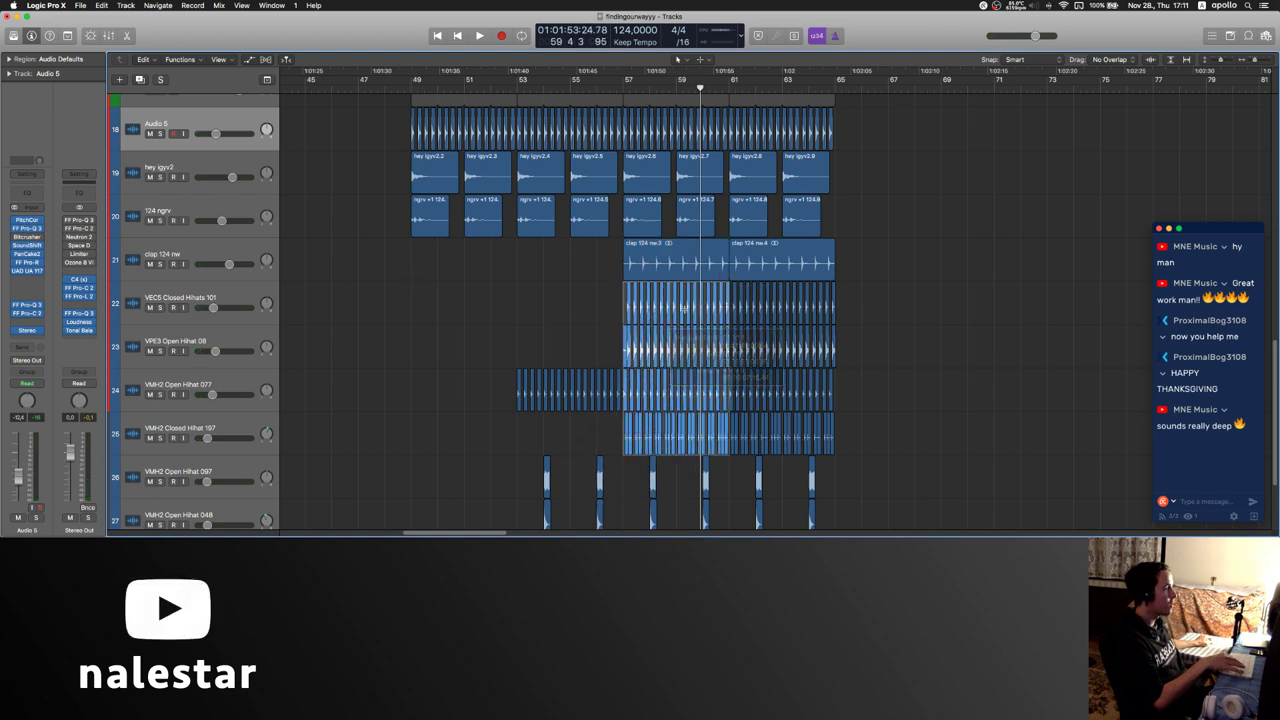
{"action": "left_click", "coordinate": [408, 308]}
{"action": "key", "text": "super+v"}
{"action": "key", "text": "super+v"}
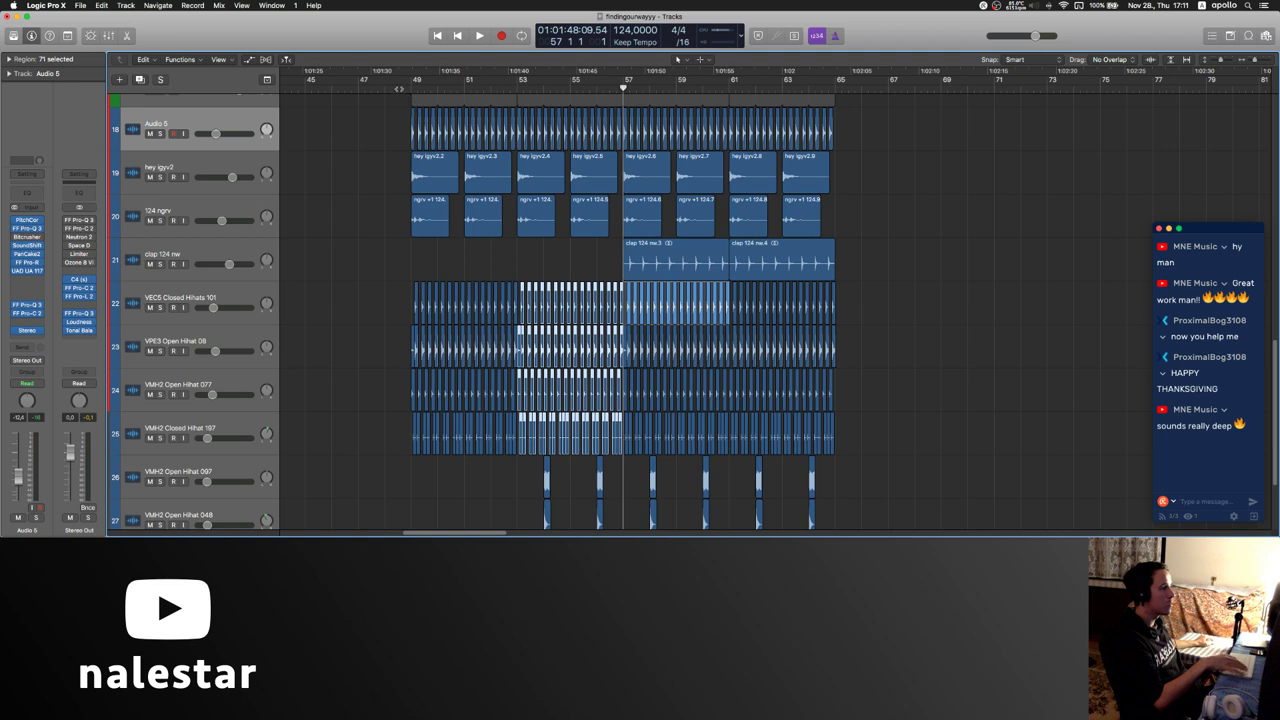
- Play the section from bar 49 with the extended hi-hats
{"action": "left_click", "coordinate": [399, 89]}
{"action": "left_click", "coordinate": [446, 275]}
{"action": "key", "text": "space"}
- Copy the VMH2 Open Hihat 097 and 048 hits from bars 54 and 56 to bars 50 and 52
{"action": "scroll", "coordinate": [566, 450], "scroll_direction": "down", "scroll_amount": 3}
{"action": "left_click_drag", "start_coordinate": [616, 460], "coordinate": [512, 428]}
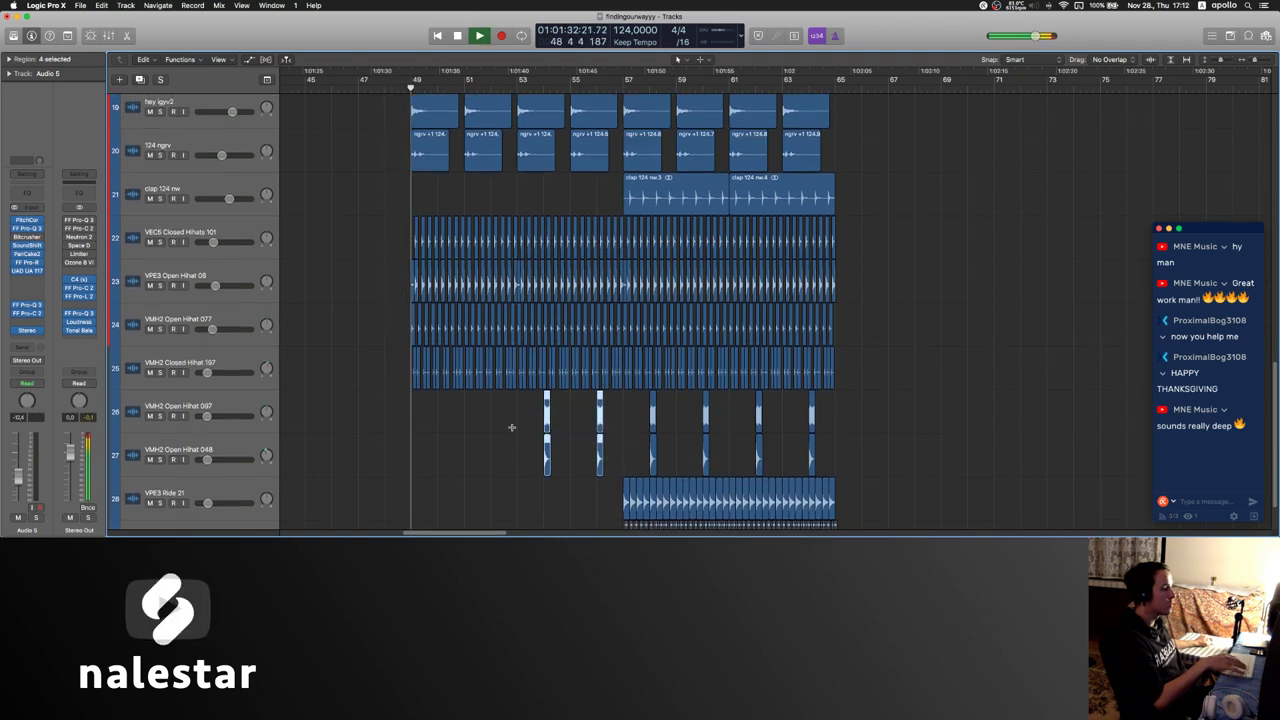
{"action": "left_click", "coordinate": [465, 423], "text": "super"}
{"action": "key", "text": "super+v"}
{"action": "left_click", "coordinate": [511, 495]}
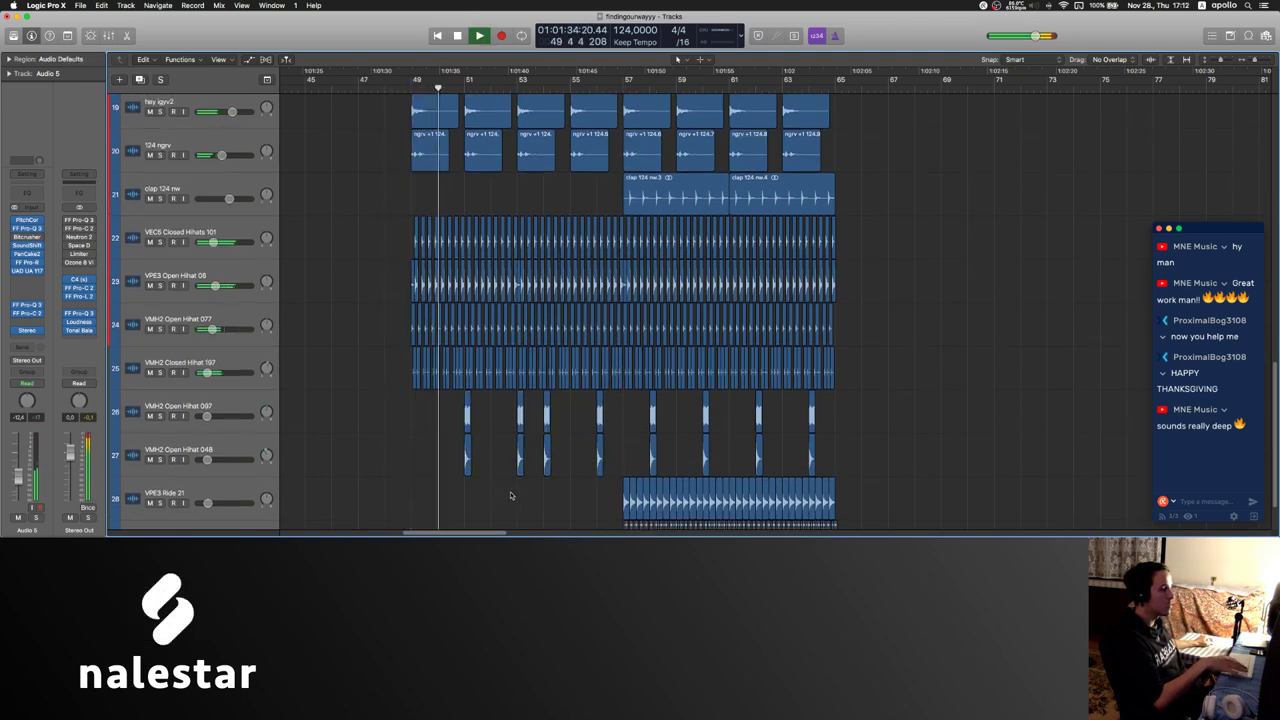
{"action": "left_click_drag", "start_coordinate": [466, 430], "coordinate": [440, 432]}
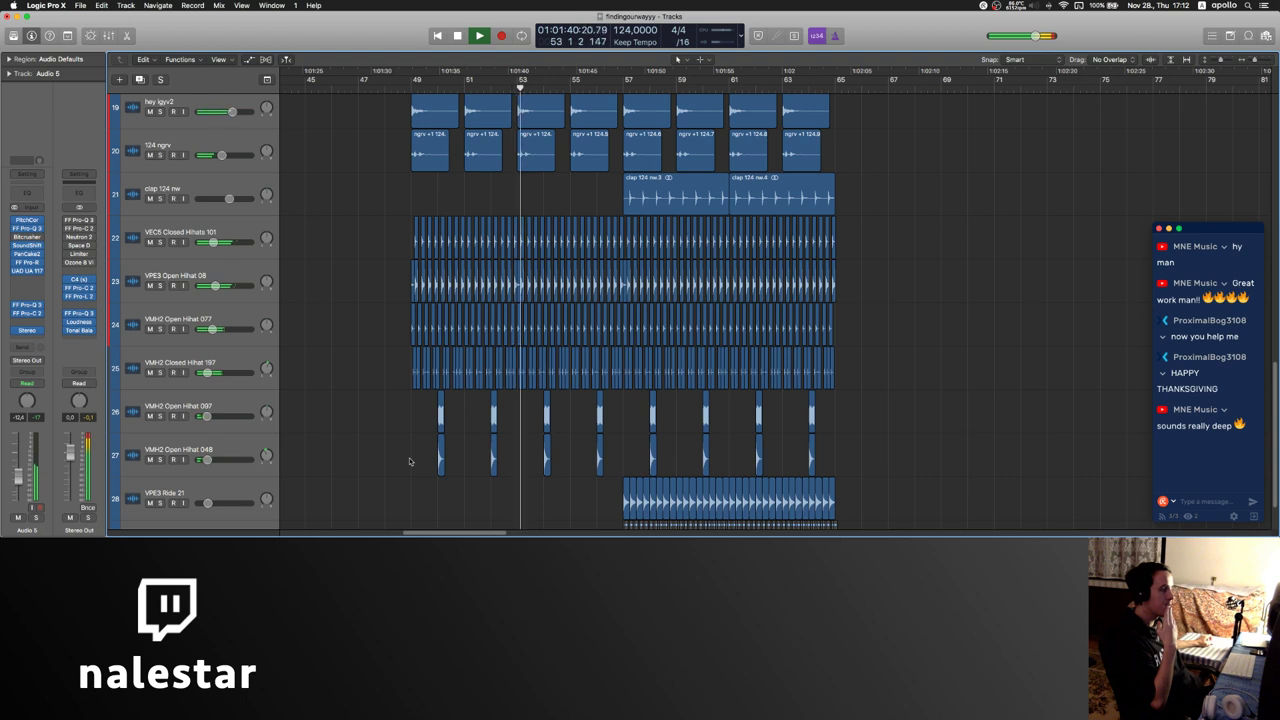
- Listen to the section from bar 53 past bar 57 while checking the percussion arrangement around the transition
{"action": "scroll", "coordinate": [412, 458], "scroll_direction": "right", "scroll_amount": 2}
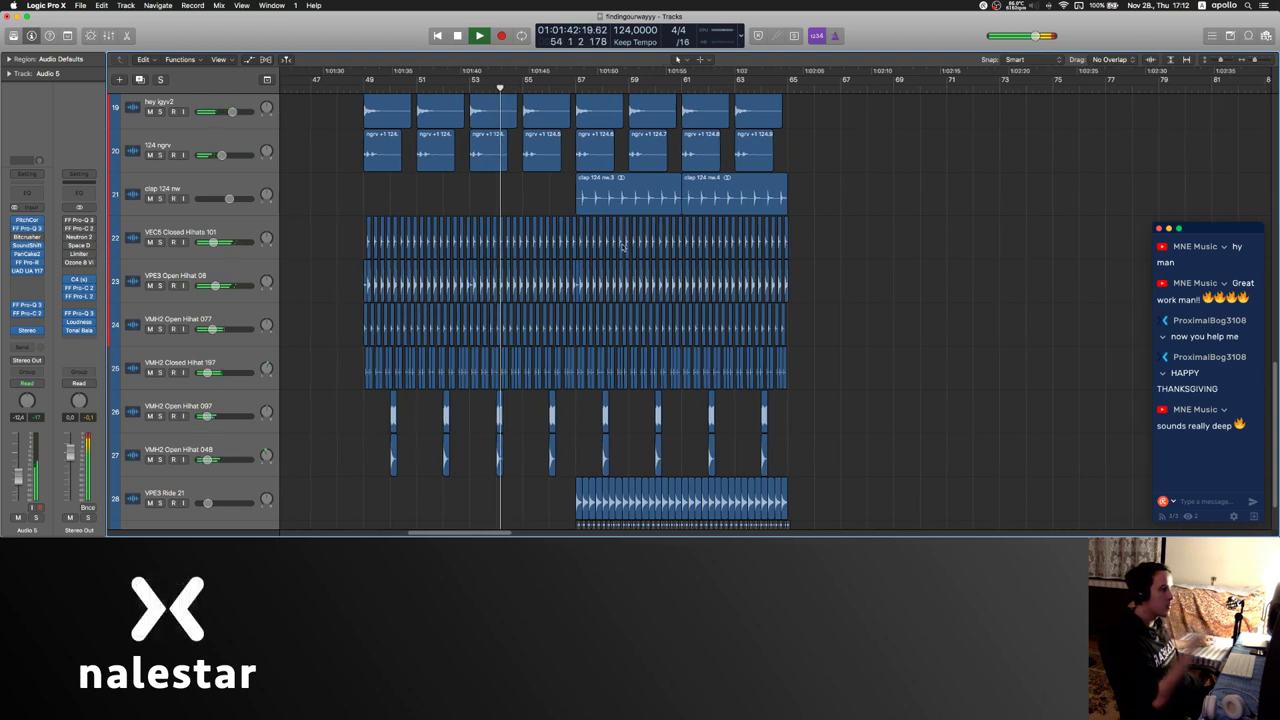
{"action": "scroll", "coordinate": [574, 232], "scroll_direction": "up", "scroll_amount": 5}
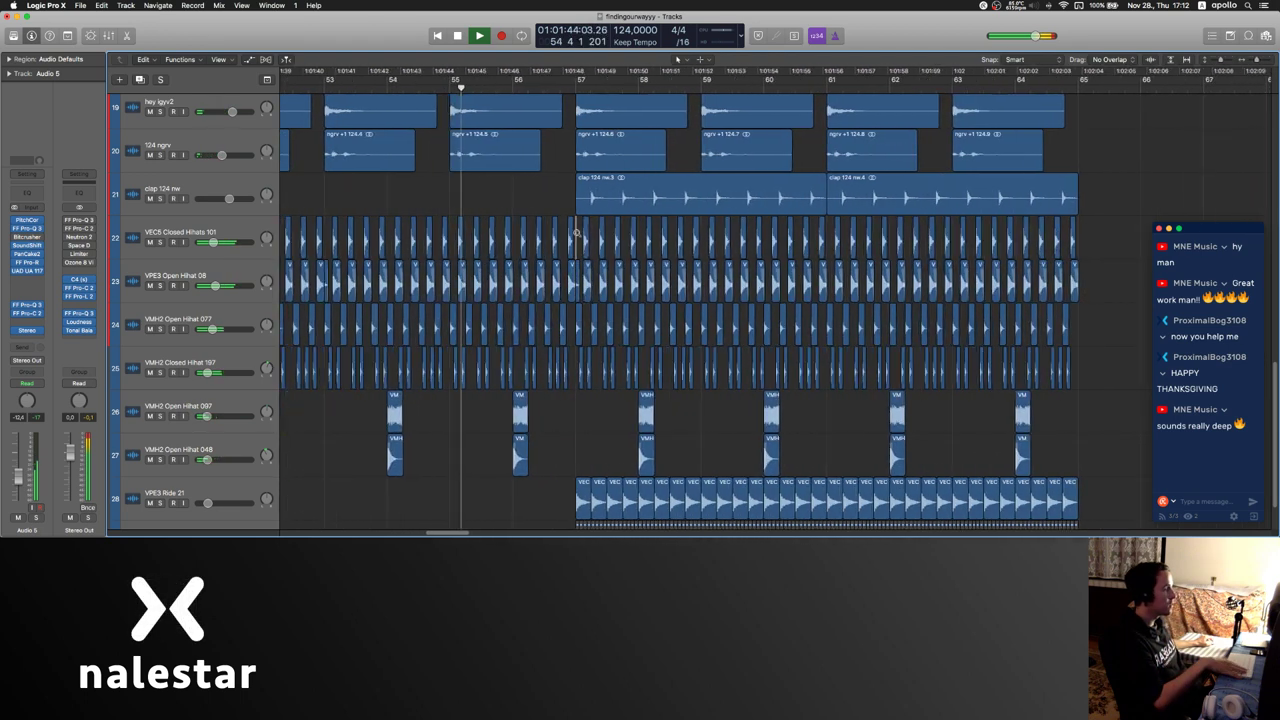
{"action": "scroll", "coordinate": [502, 190], "scroll_direction": "down", "scroll_amount": 2}
{"action": "scroll", "coordinate": [501, 190], "scroll_direction": "left", "scroll_amount": 2}
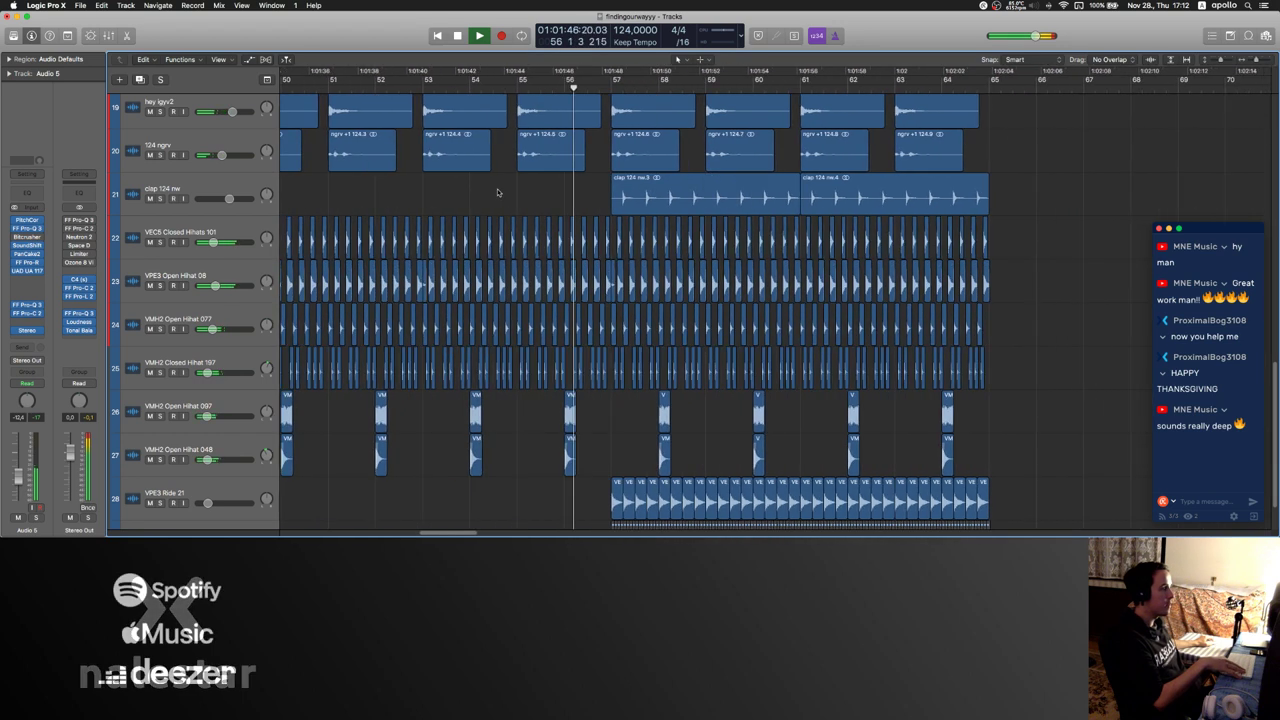
{"action": "scroll", "coordinate": [502, 190], "scroll_direction": "left", "scroll_amount": 4}
{"action": "scroll", "coordinate": [502, 190], "scroll_direction": "down", "scroll_amount": 2}
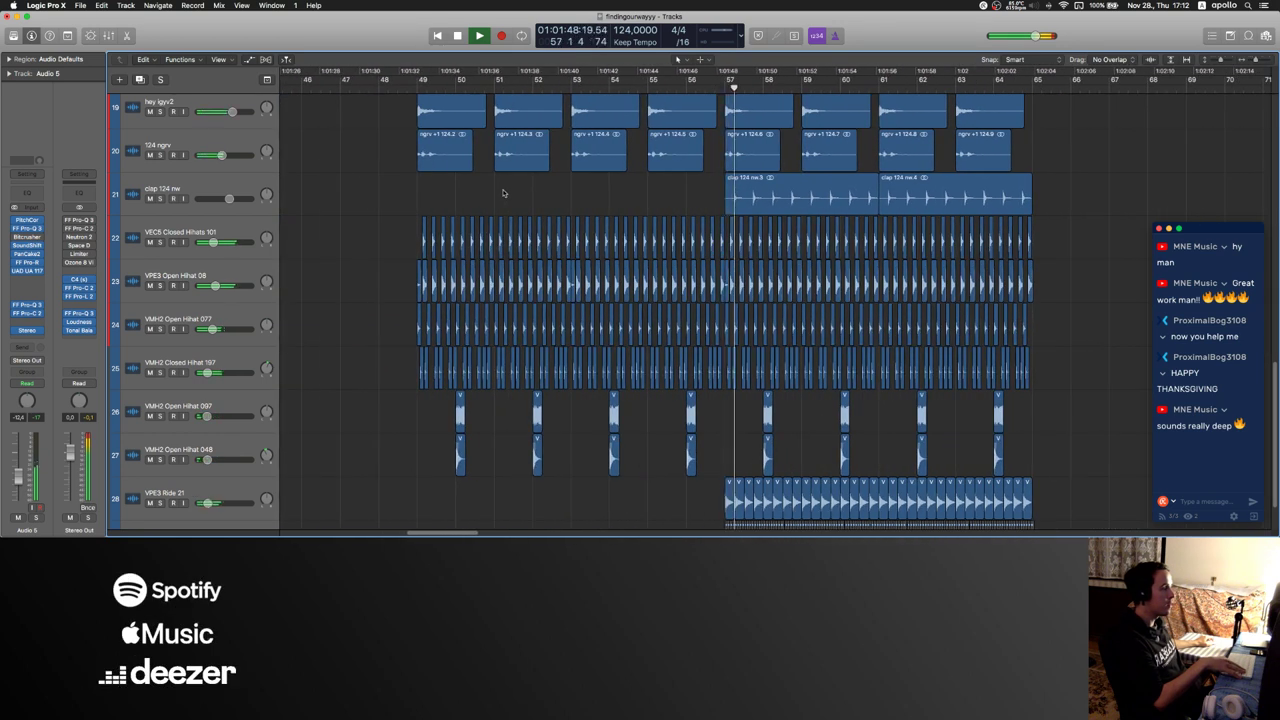
{"action": "scroll", "coordinate": [504, 193], "scroll_direction": "right", "scroll_amount": 3}
{"action": "scroll", "coordinate": [511, 194], "scroll_direction": "down", "scroll_amount": 2}
{"action": "scroll", "coordinate": [510, 194], "scroll_direction": "down", "scroll_amount": 1}
{"action": "scroll", "coordinate": [510, 194], "scroll_direction": "left", "scroll_amount": 2}
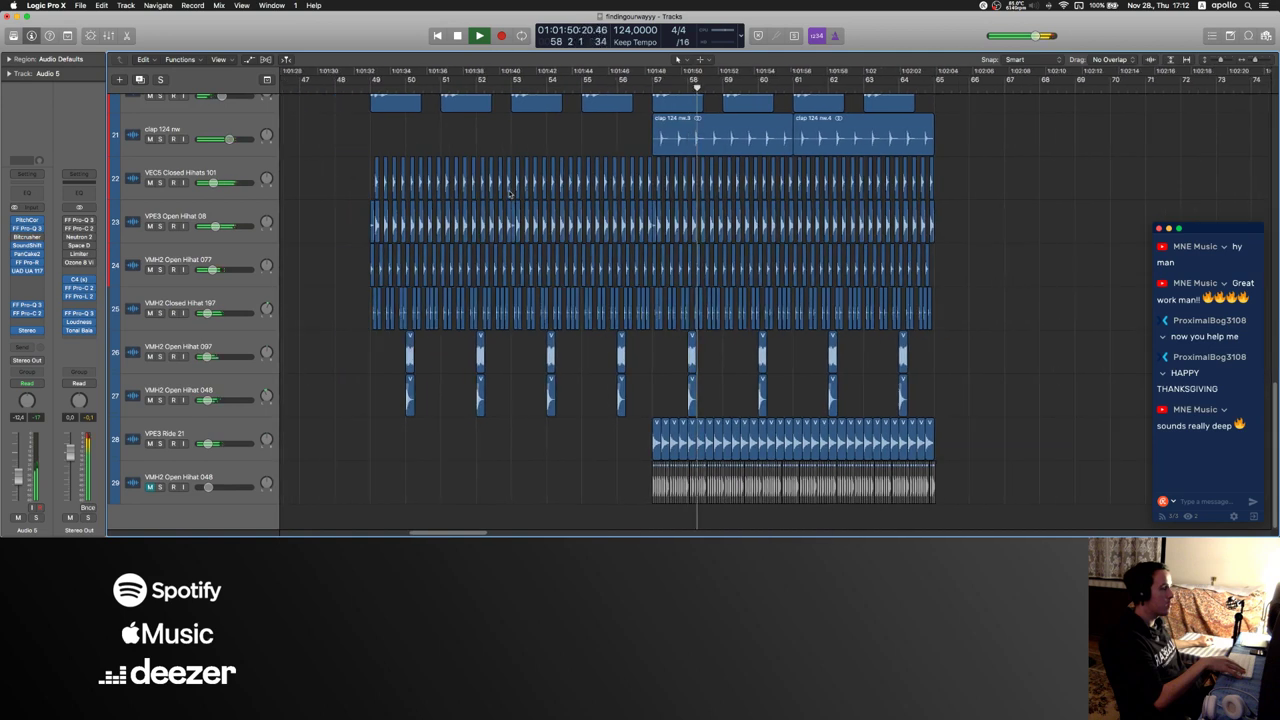
- Delete the first two 38 Siren Cont1 regions, from bar 49 to bar 57
{"action": "scroll", "coordinate": [509, 193], "scroll_direction": "up", "scroll_amount": 10}
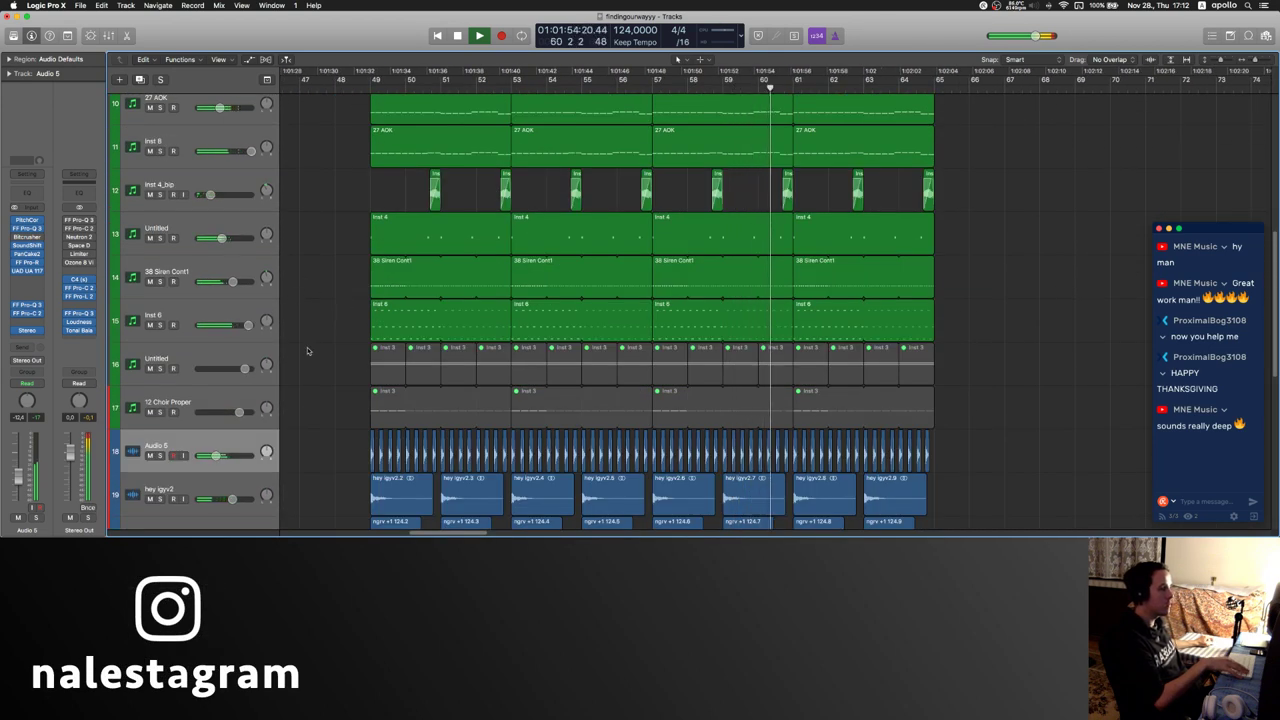
{"action": "scroll", "coordinate": [312, 349], "scroll_direction": "up", "scroll_amount": 2}
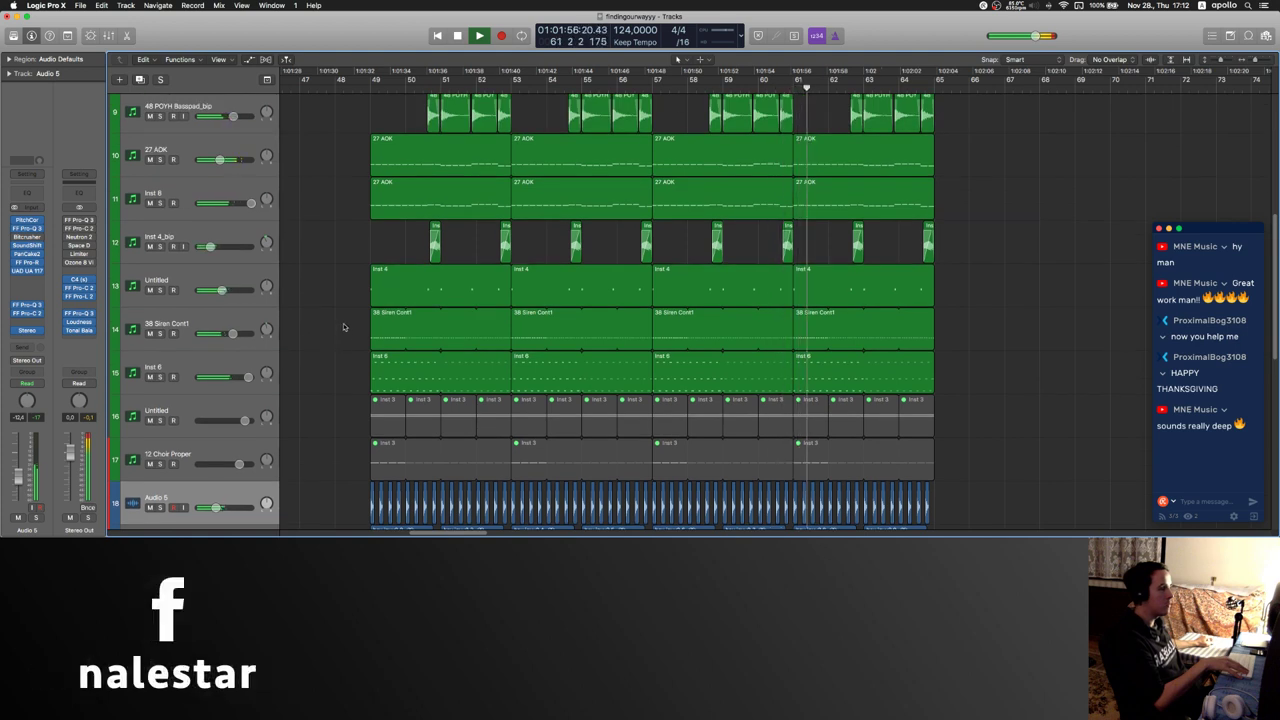
{"action": "left_click_drag", "start_coordinate": [343, 327], "coordinate": [550, 340]}
{"action": "key", "text": "Delete"}
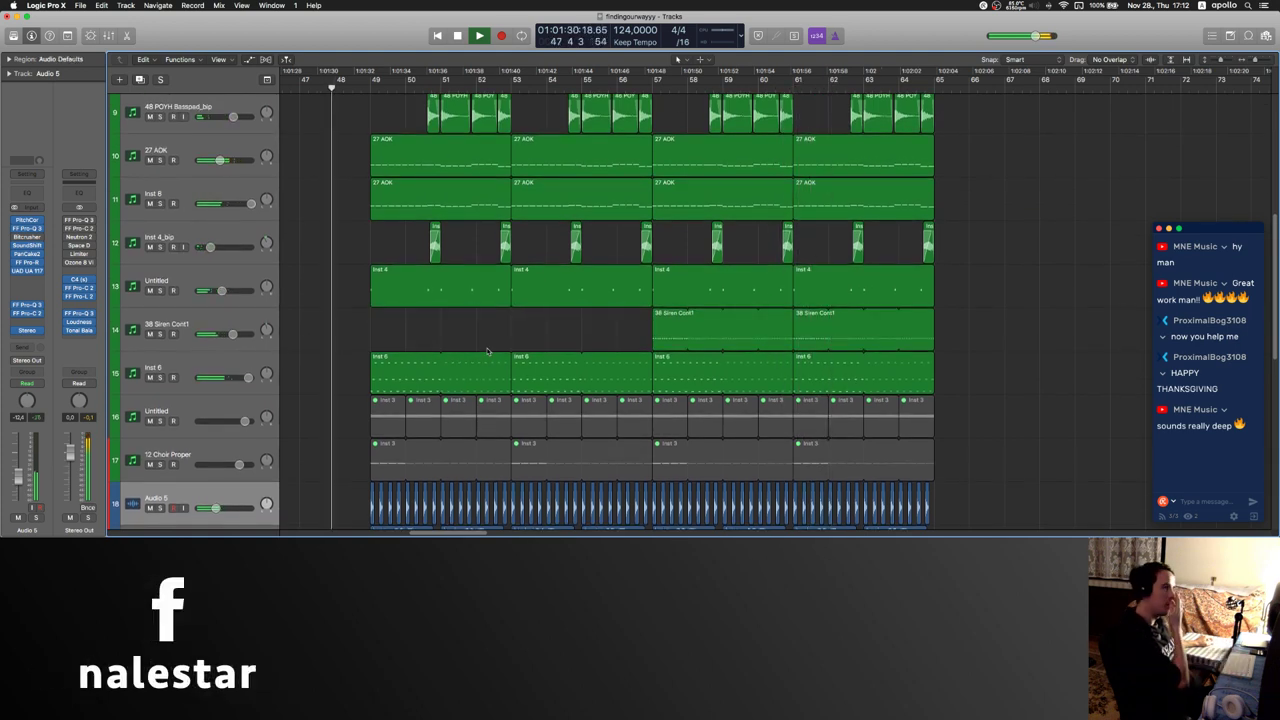
- Delete the VPE3 Open Hihat 08 hits from bar 49 up to bar 57
{"action": "scroll", "coordinate": [329, 250], "scroll_direction": "up", "scroll_amount": 8}
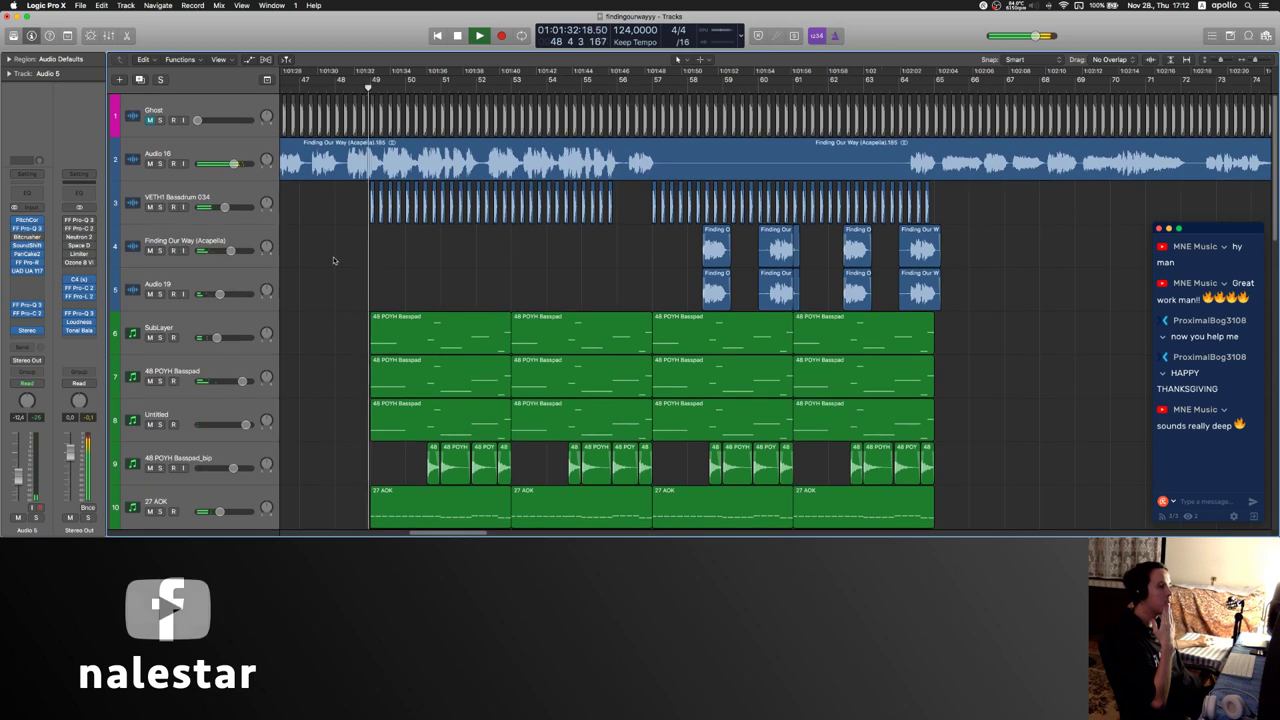
{"action": "scroll", "coordinate": [335, 264], "scroll_direction": "down", "scroll_amount": 15}
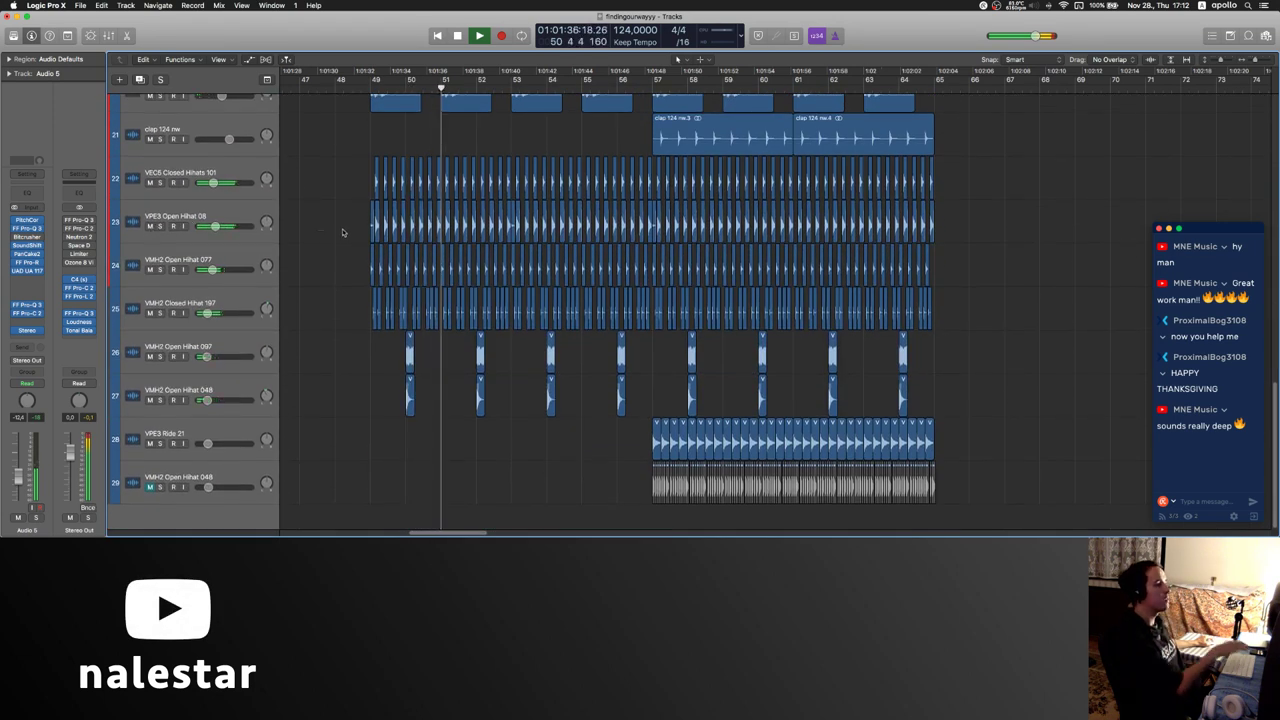
{"action": "left_click_drag", "start_coordinate": [343, 232], "coordinate": [653, 238]}
{"action": "key", "text": "Delete"}
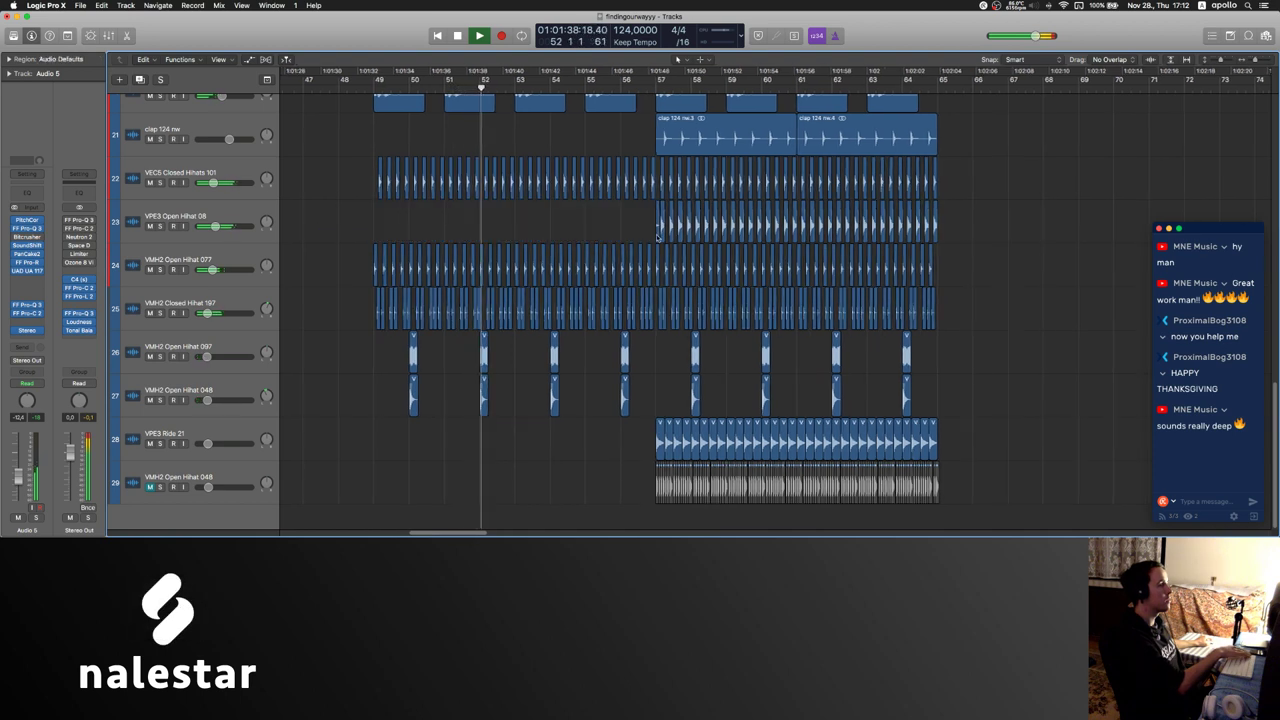
{"action": "key", "text": "Delete"}
{"action": "key", "text": "Escape"}
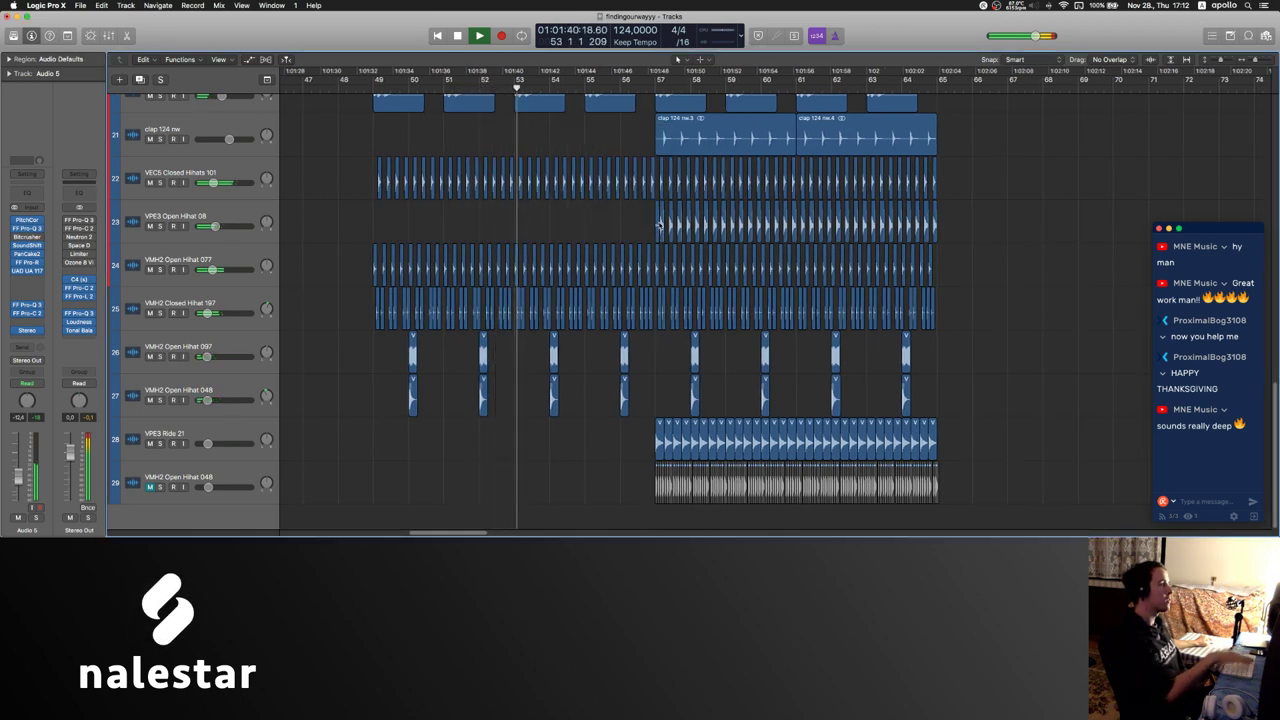
- Delete the leftover VPE3 Open Hihat 08 hit at bar 57 and the VEC5 Closed Hihats 101 hits before bar 57
{"action": "left_click", "coordinate": [657, 228]}
{"action": "key", "text": "Delete"}
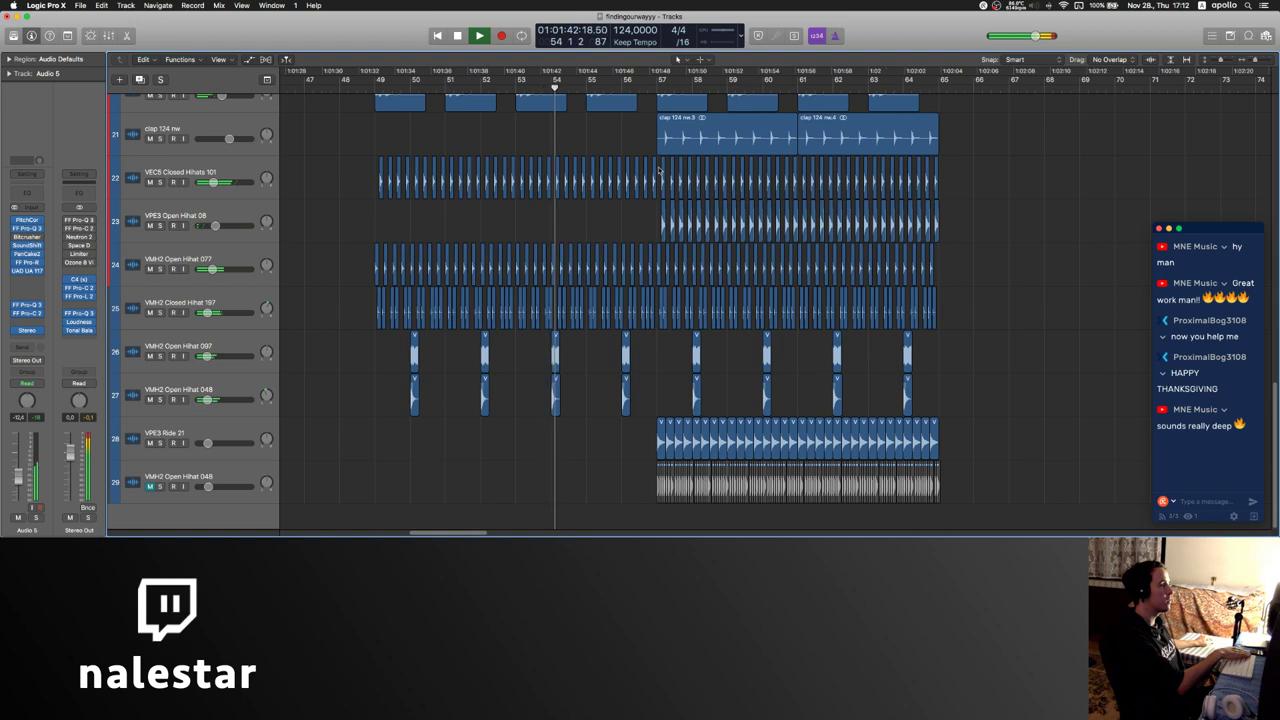
{"action": "left_click_drag", "start_coordinate": [655, 168], "coordinate": [352, 176]}
{"action": "key", "text": "Delete"}
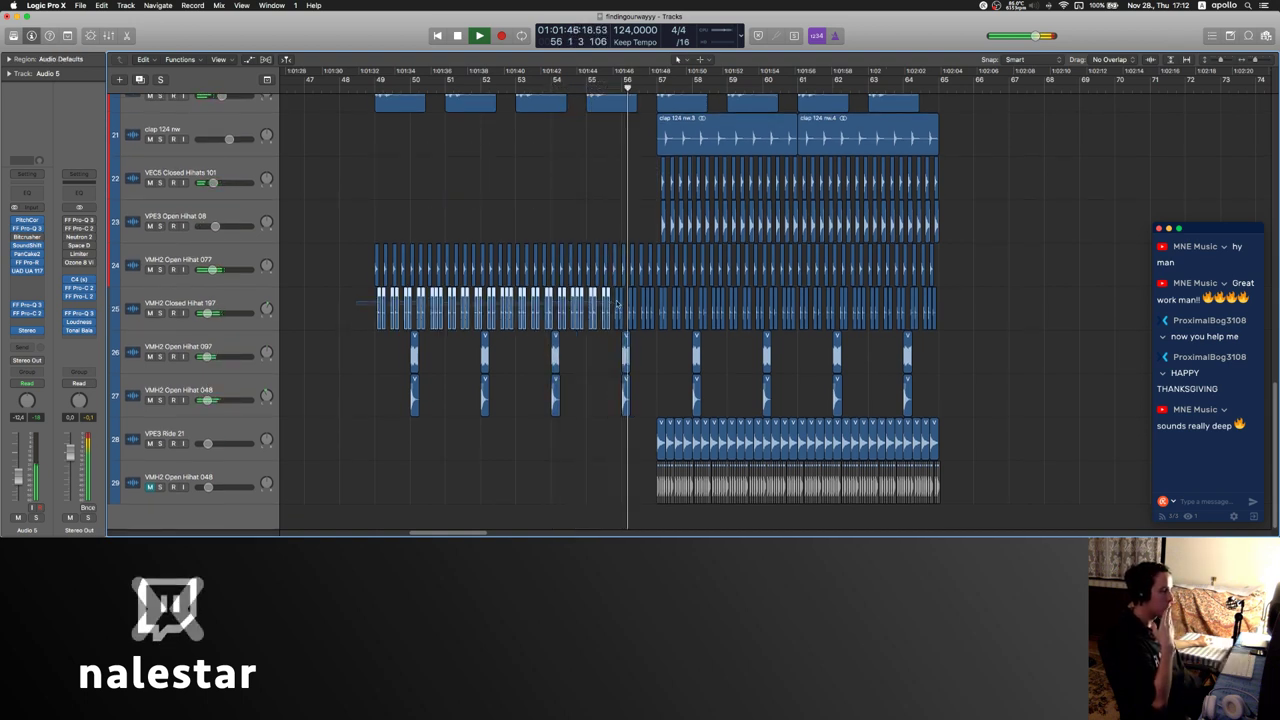
- Delete the VMH2 Closed Hihat 197 hits from bar 49 up to bar 57 and replay the section from bar 49
{"action": "key", "text": "Delete"}
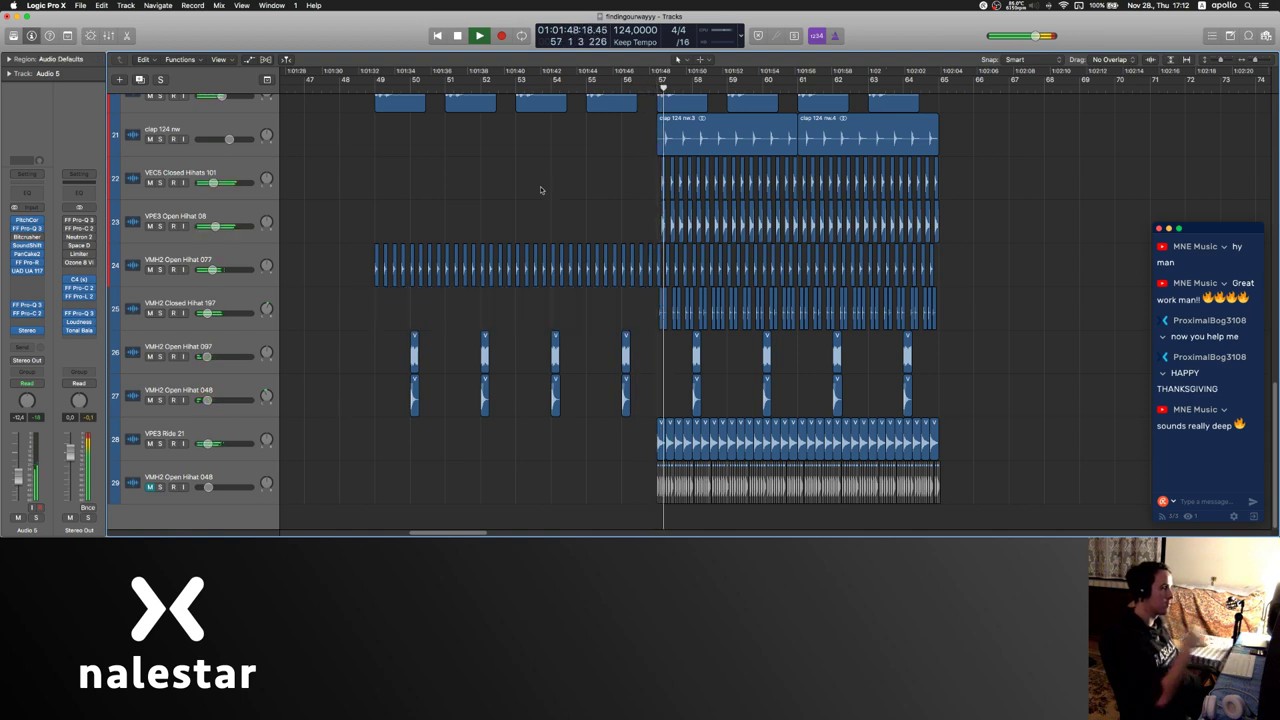
{"action": "left_click", "coordinate": [362, 88]}
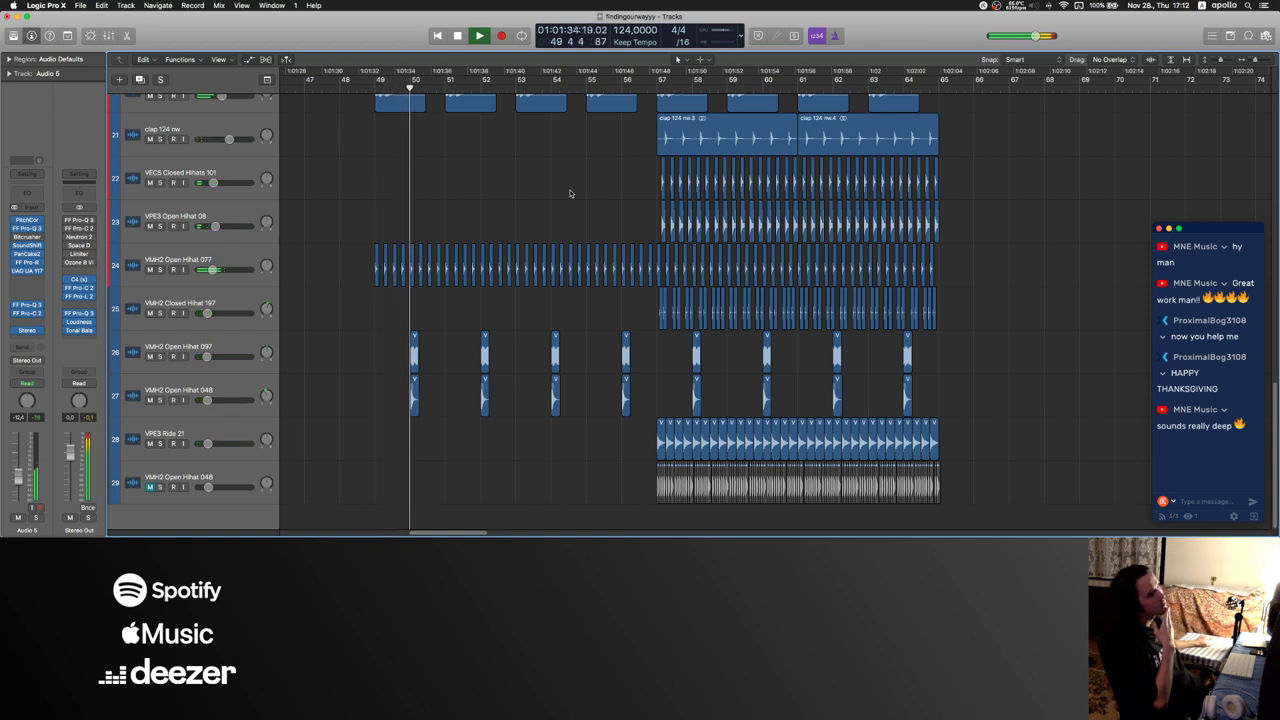
- Copy the pair of vocal chops near bar 60 on the Finding Our Way (Acapella) and Audio 19 tracks to bar 56
{"action": "scroll", "coordinate": [570, 193], "scroll_direction": "up", "scroll_amount": 15}
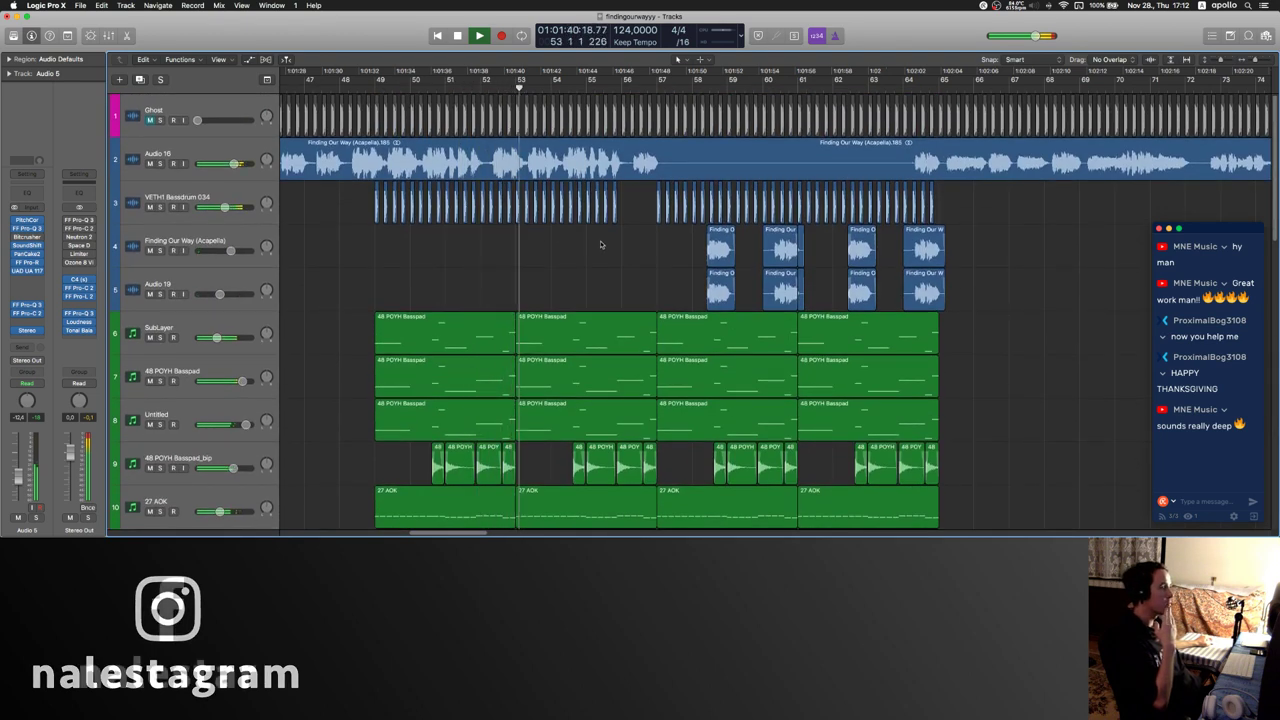
{"action": "scroll", "coordinate": [563, 255], "scroll_direction": "right", "scroll_amount": 2}
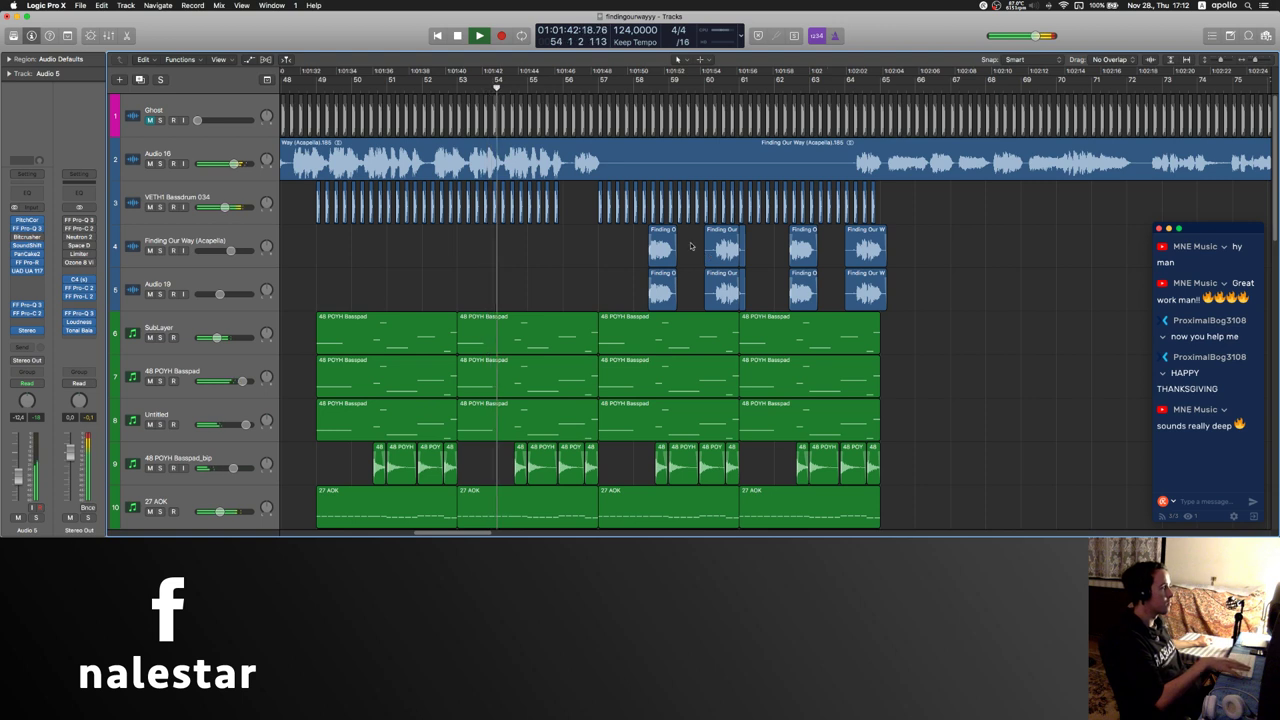
{"action": "left_click_drag", "start_coordinate": [691, 244], "coordinate": [743, 309]}
{"action": "left_click_drag", "start_coordinate": [726, 249], "coordinate": [588, 265]}
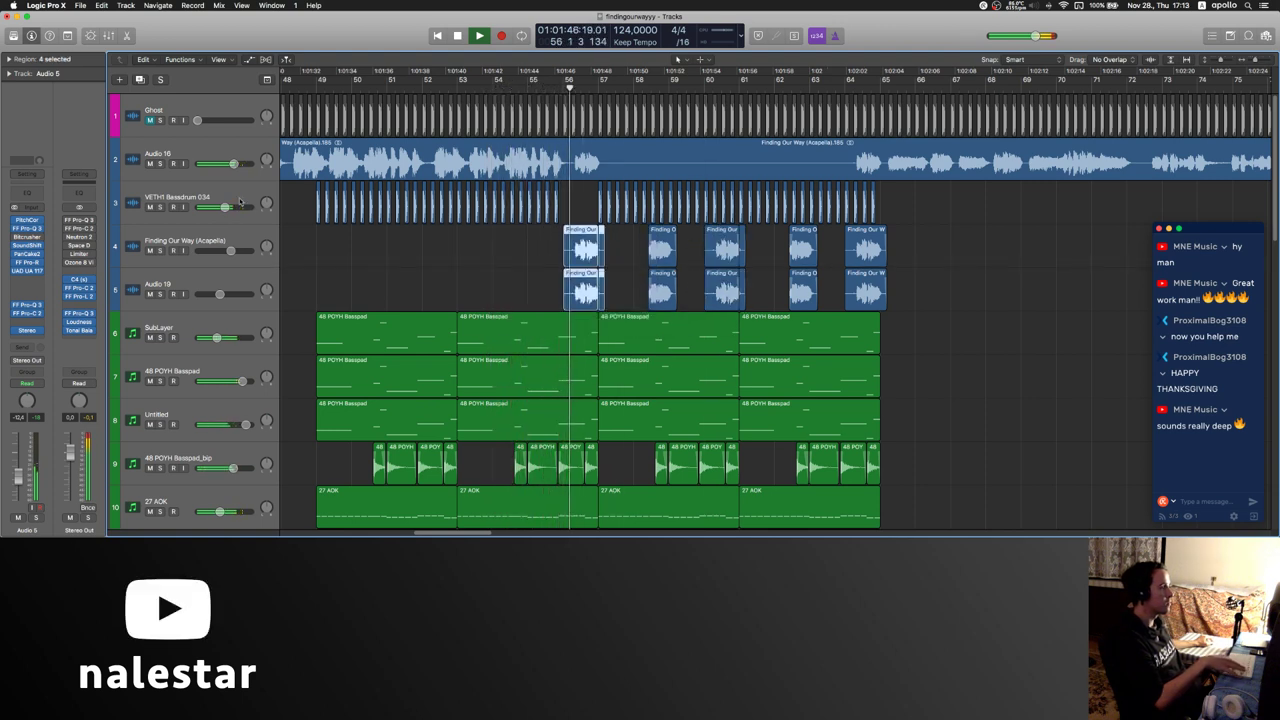
{"action": "left_click", "coordinate": [461, 263]}
- Cut the Audio 16 acapella from bar 56 to just past bar 57, and select the Finding Our Way (Acapella) track
{"action": "scroll", "coordinate": [480, 240], "scroll_direction": "right", "scroll_amount": 3}
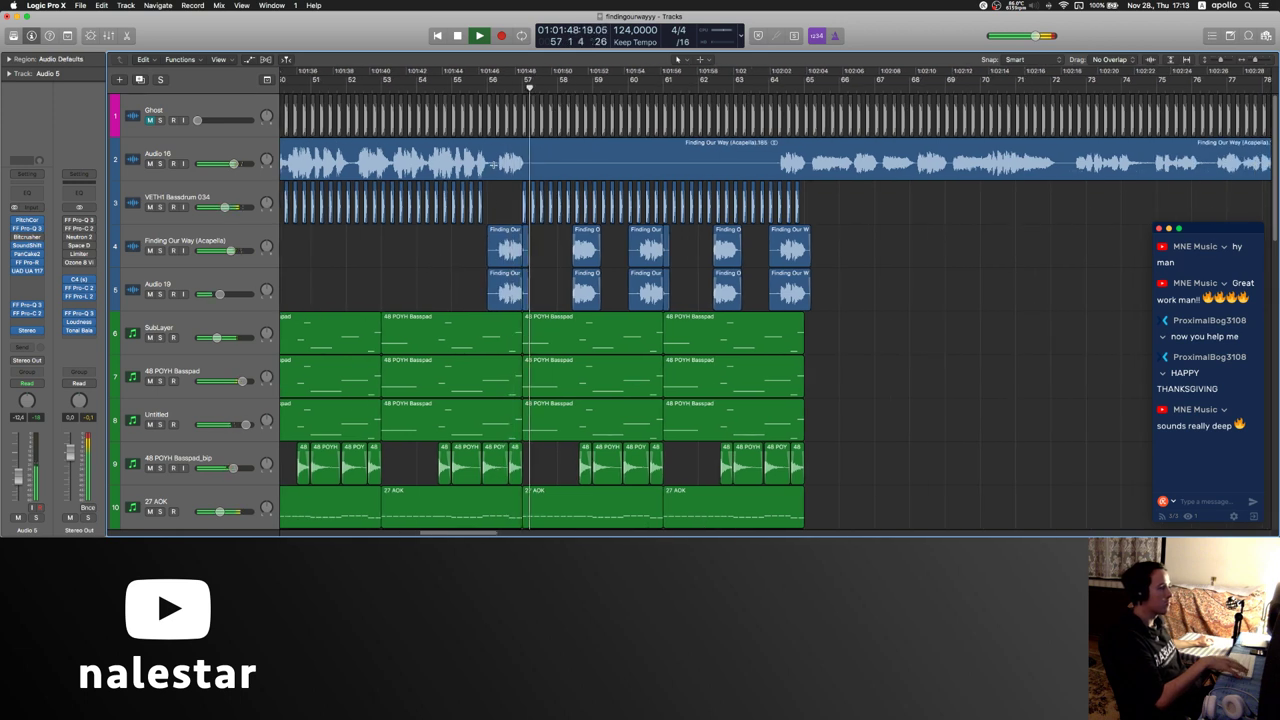
{"action": "left_click_drag", "start_coordinate": [493, 163], "coordinate": [538, 164]}
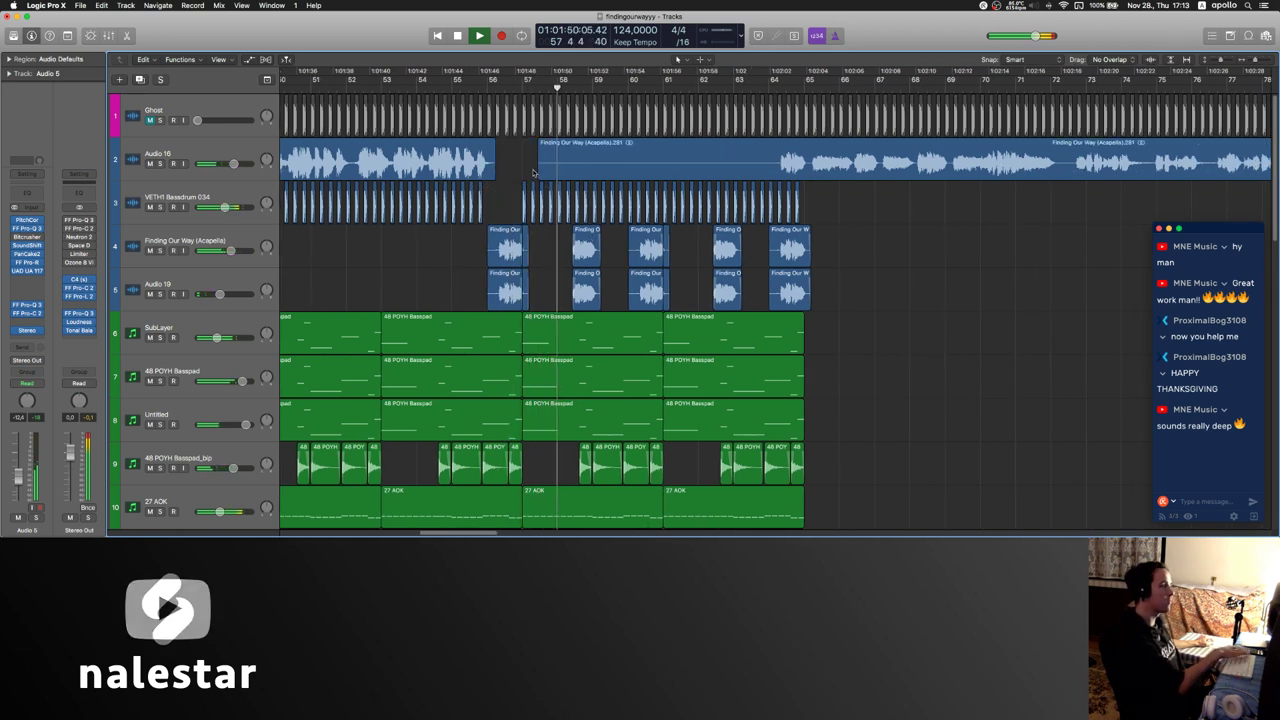
{"action": "left_click", "coordinate": [224, 238]}
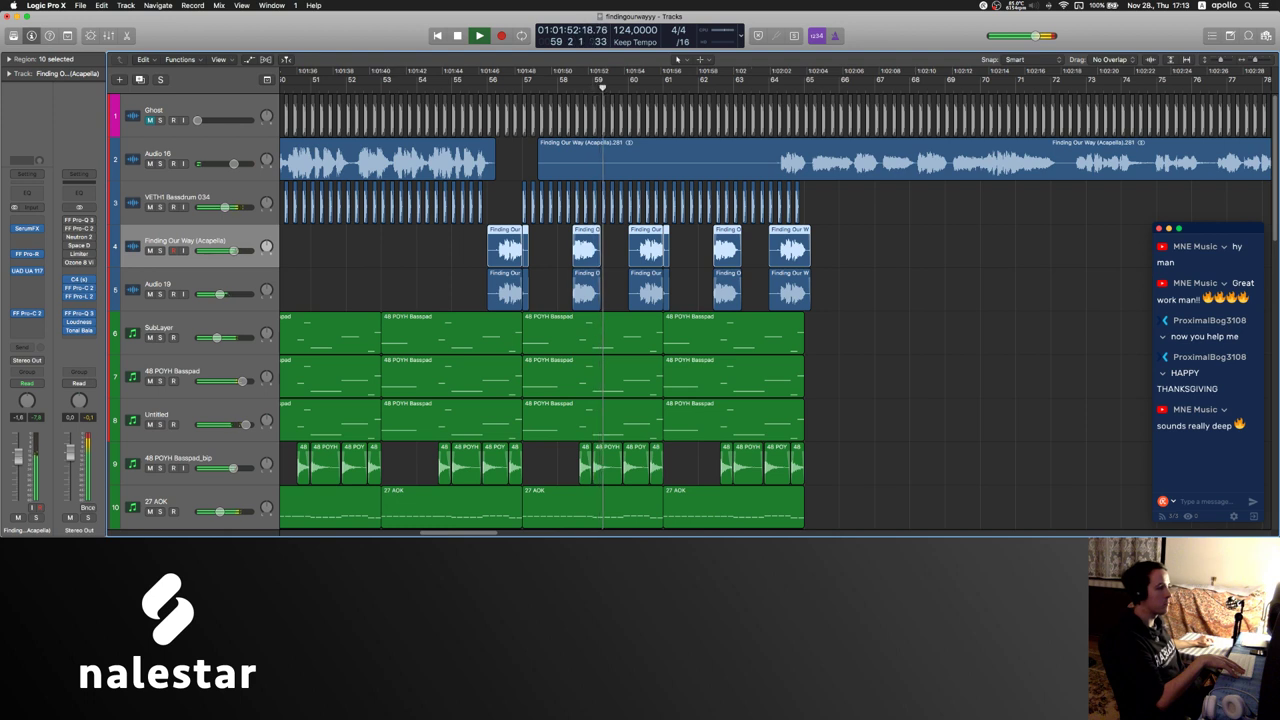
{"action": "scroll", "coordinate": [400, 260], "scroll_direction": "left", "scroll_amount": 7}
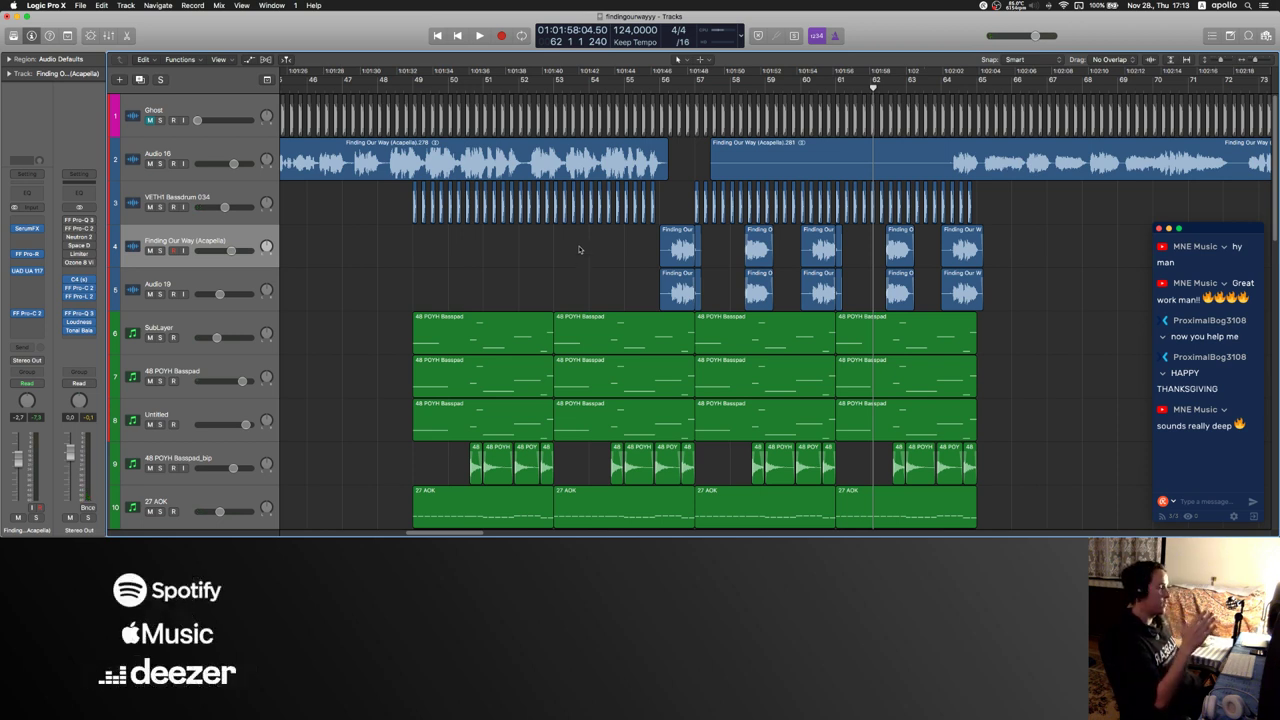
{"action": "left_click_drag", "start_coordinate": [386, 173], "coordinate": [678, 165]}
{"action": "scroll", "coordinate": [680, 165], "scroll_direction": "left", "scroll_amount": 3}
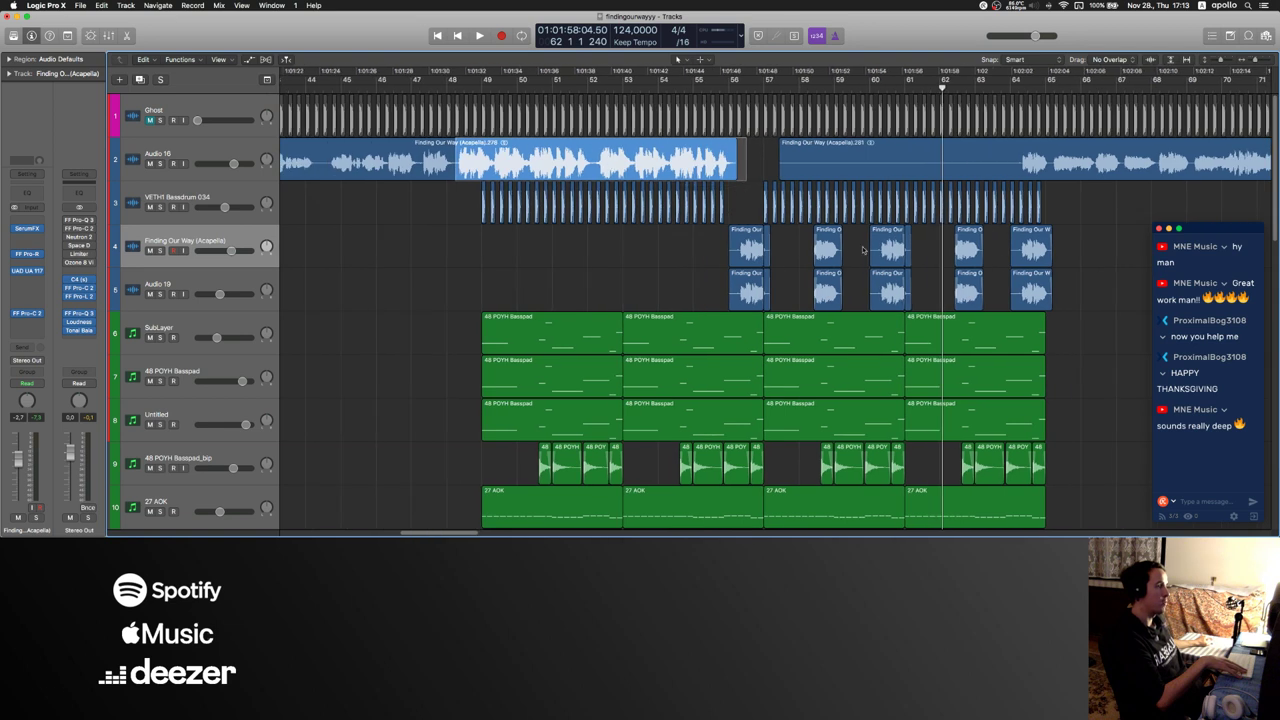
{"action": "left_click", "coordinate": [692, 277]}
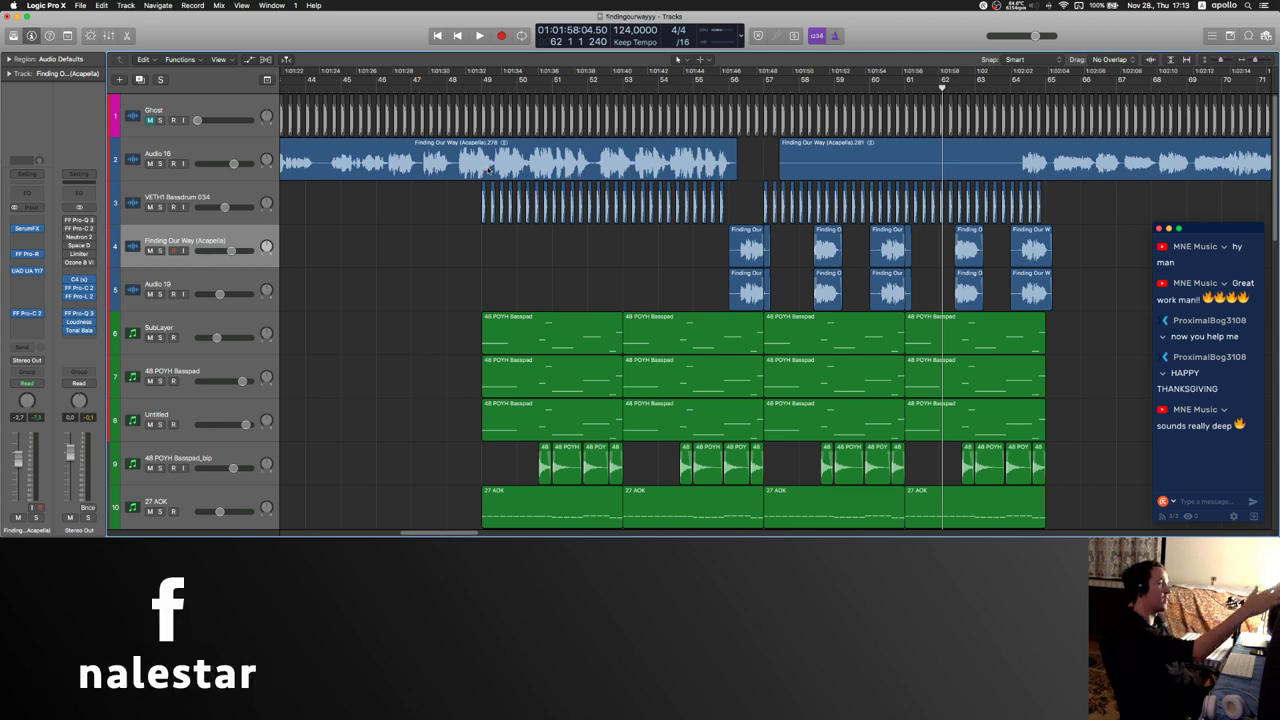
- Audition the Audio 16 acapella from around bar 46 and delete its section from bar 48 to bar 56
{"action": "scroll", "coordinate": [516, 235], "scroll_direction": "left", "scroll_amount": 5}
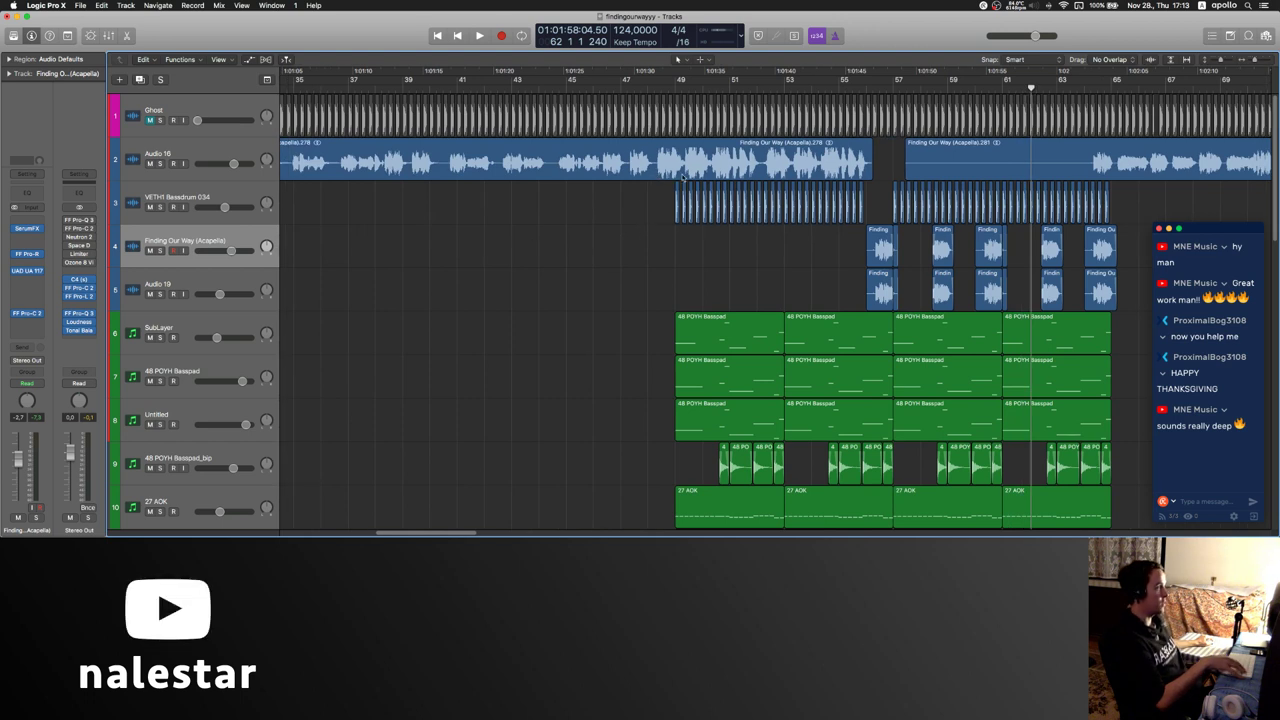
{"action": "key", "text": "space"}
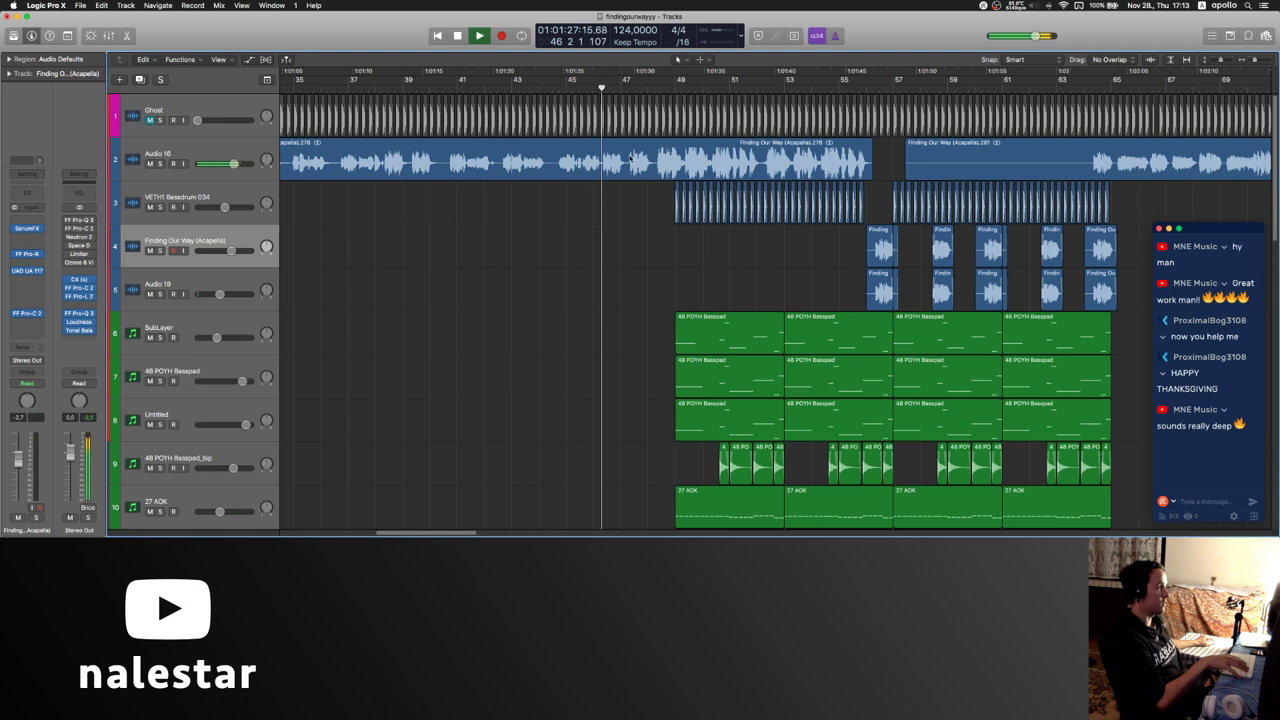
{"action": "scroll", "coordinate": [603, 162], "scroll_direction": "right", "scroll_amount": 2}
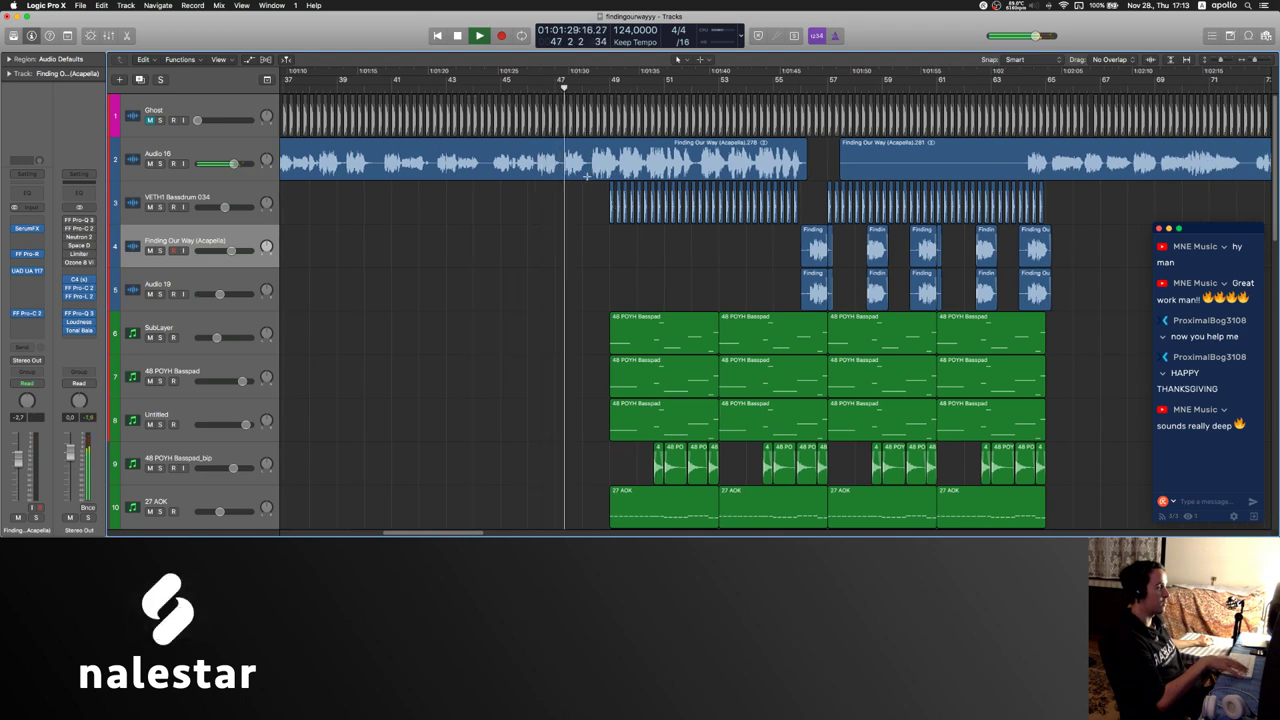
{"action": "left_click_drag", "start_coordinate": [588, 176], "coordinate": [815, 171]}
{"action": "key", "text": "Delete"}
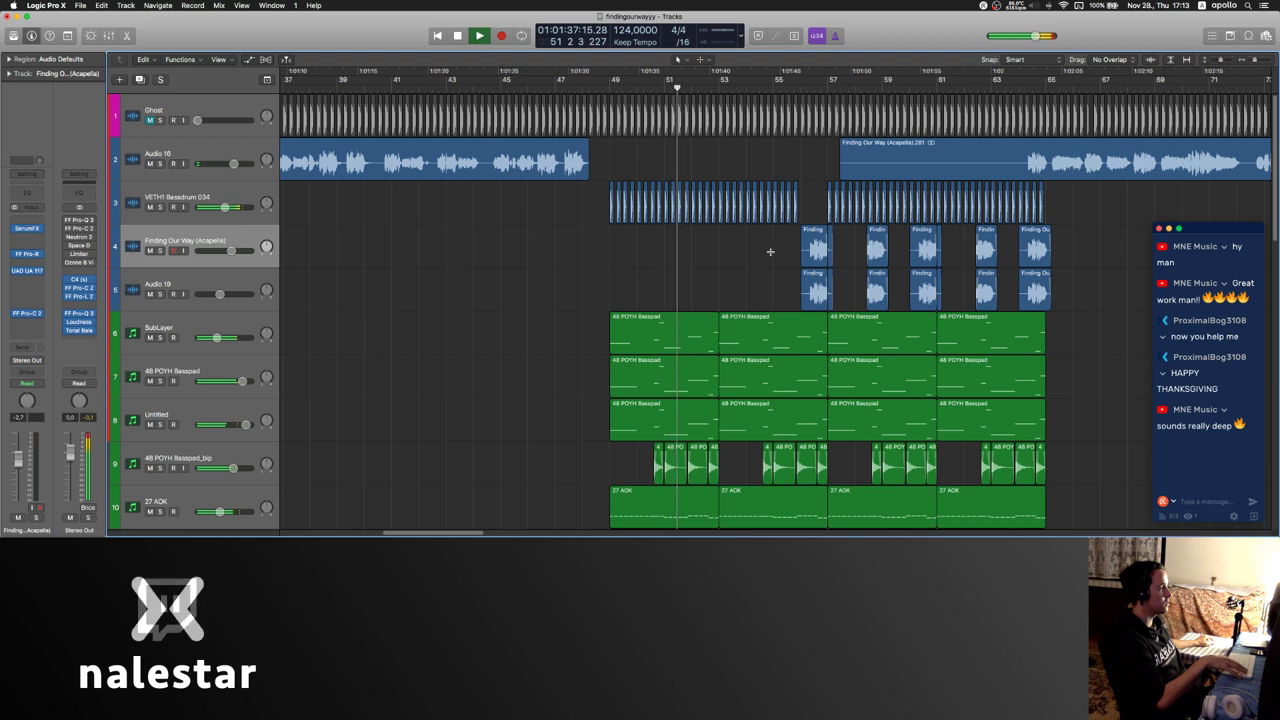
- Copy all the vocal chops on the Finding Our Way (Acapella) and Audio 19 tracks eight bars earlier, starting at bar 48
{"action": "left_click_drag", "start_coordinate": [775, 248], "coordinate": [1100, 308]}
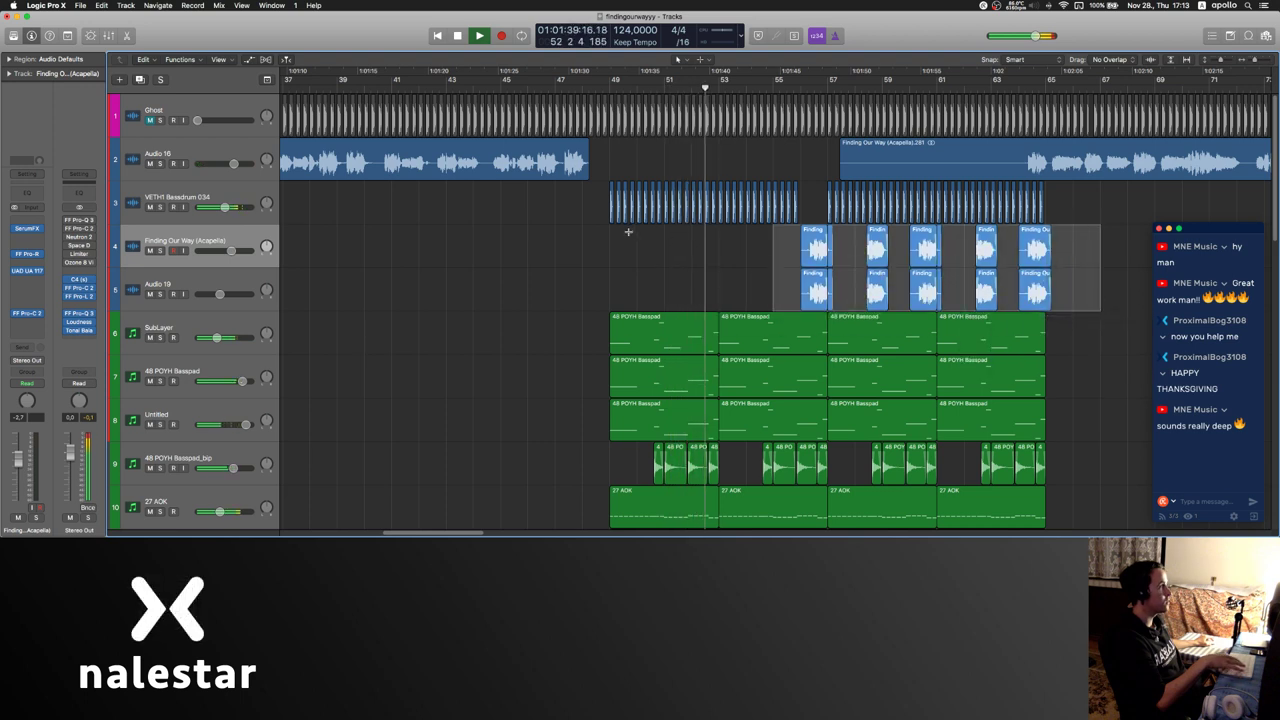
{"action": "left_click_drag", "start_coordinate": [553, 237], "coordinate": [551, 242]}
{"action": "left_click", "coordinate": [525, 297]}
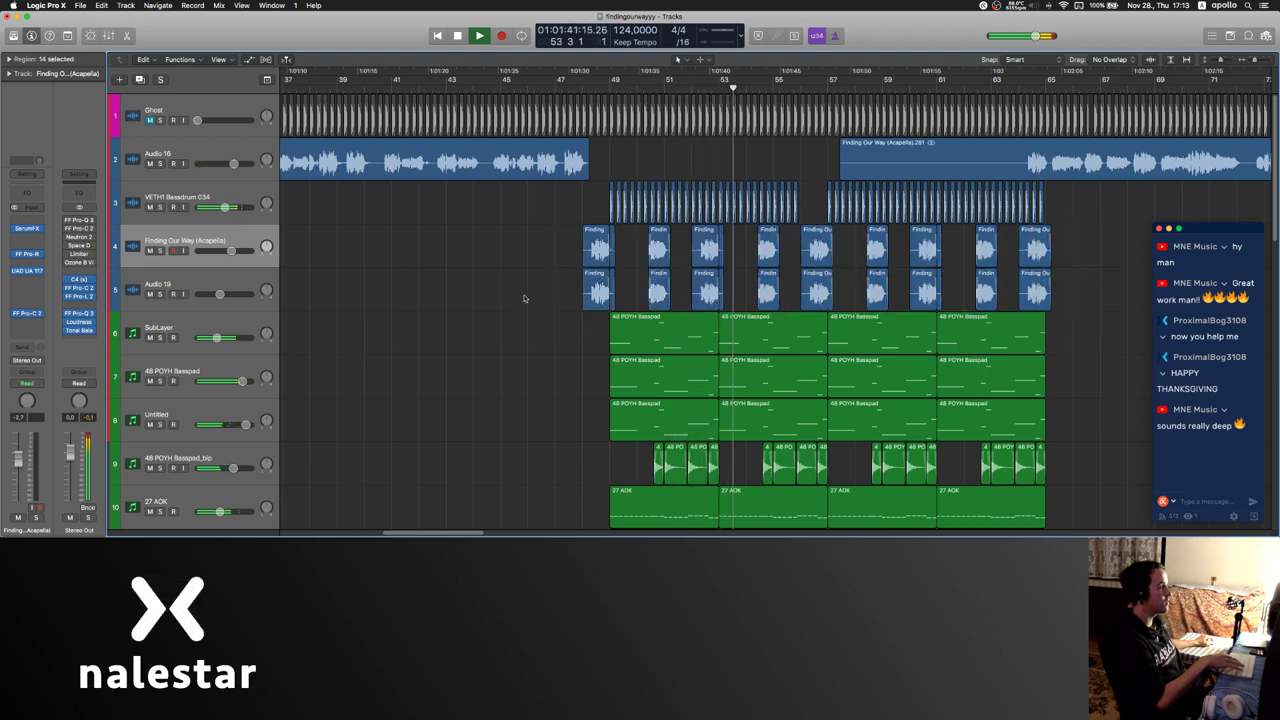
- Listen from just before bar 46 and delete the Audio 19 vocal chops that come before bar 56
{"action": "left_click", "coordinate": [525, 89]}
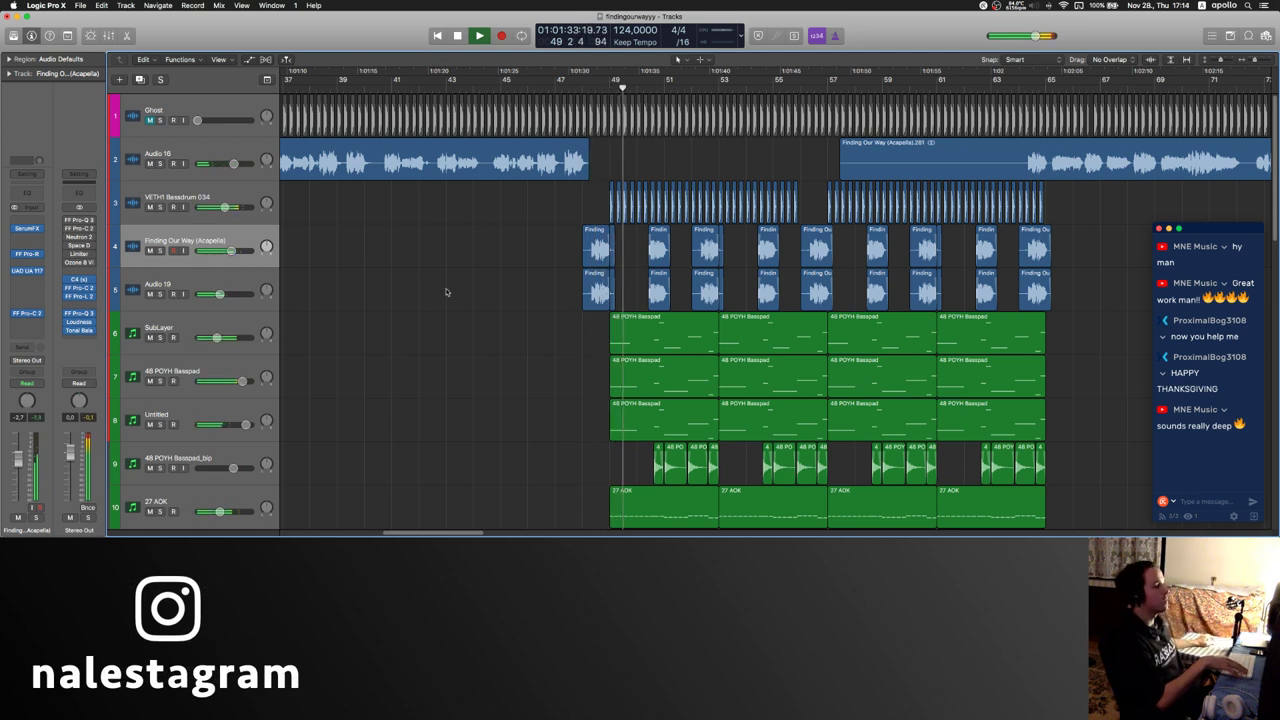
{"action": "scroll", "coordinate": [540, 276], "scroll_direction": "right", "scroll_amount": 4}
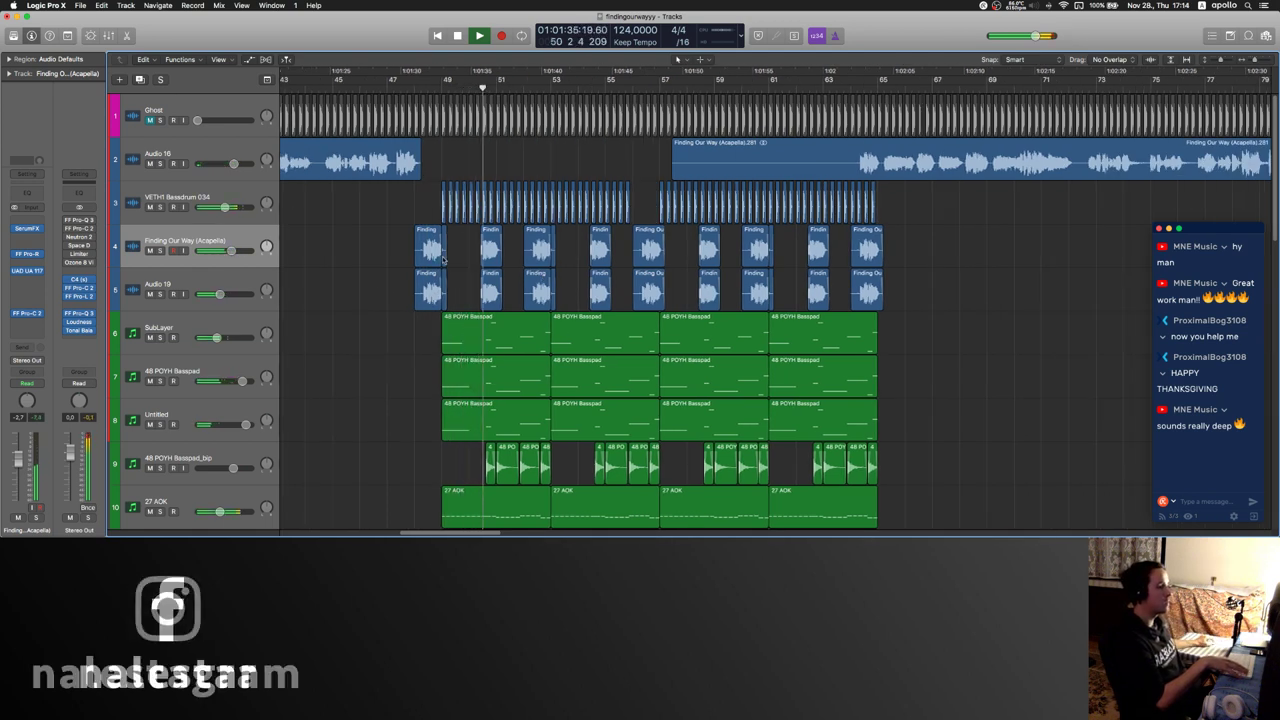
{"action": "scroll", "coordinate": [391, 266], "scroll_direction": "left", "scroll_amount": 1}
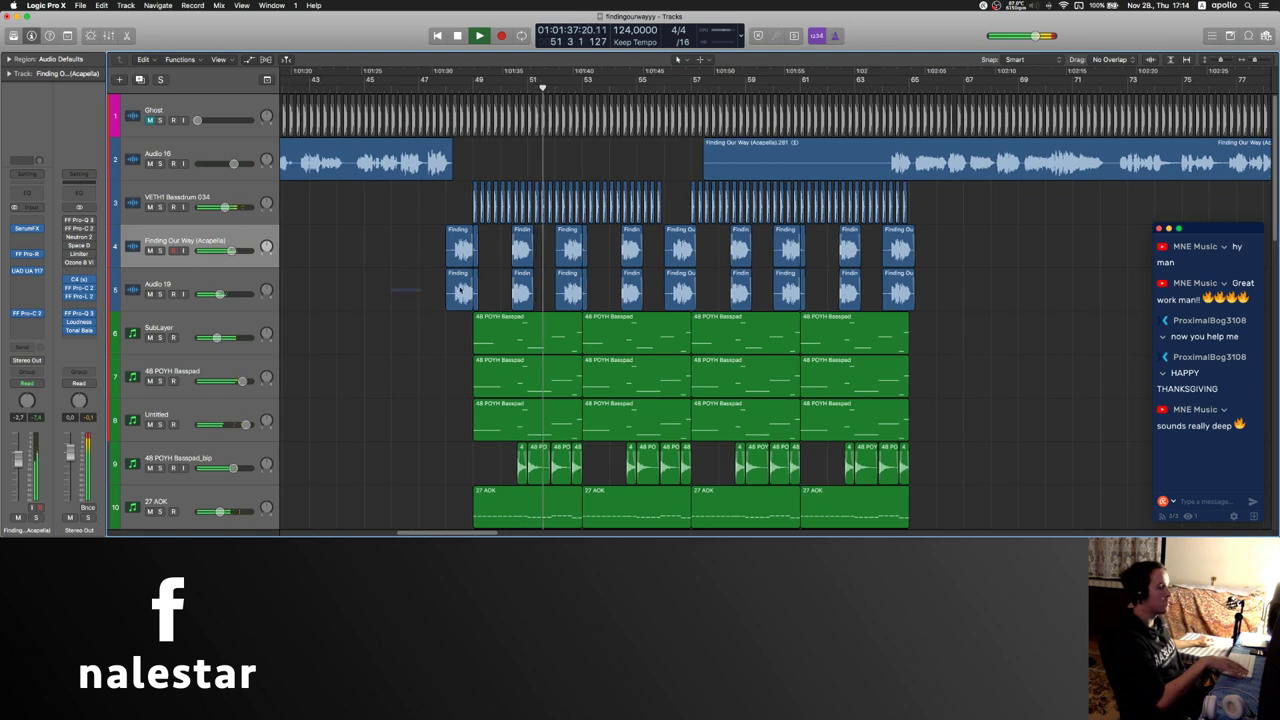
{"action": "left_click_drag", "start_coordinate": [460, 290], "coordinate": [648, 298]}
{"action": "key", "text": "BackSpace"}
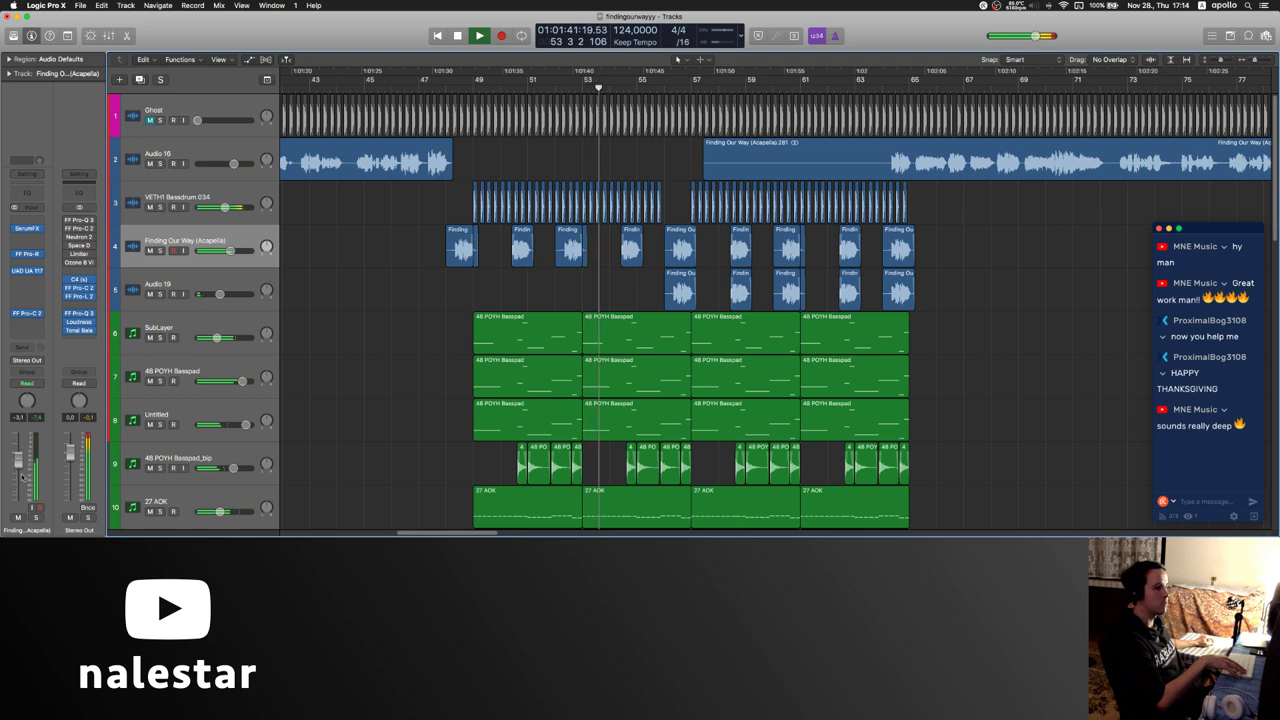
- Check the FF Pro-R reverb on Audio 19 and slightly lower that track's volume
{"action": "key", "text": "Down"}
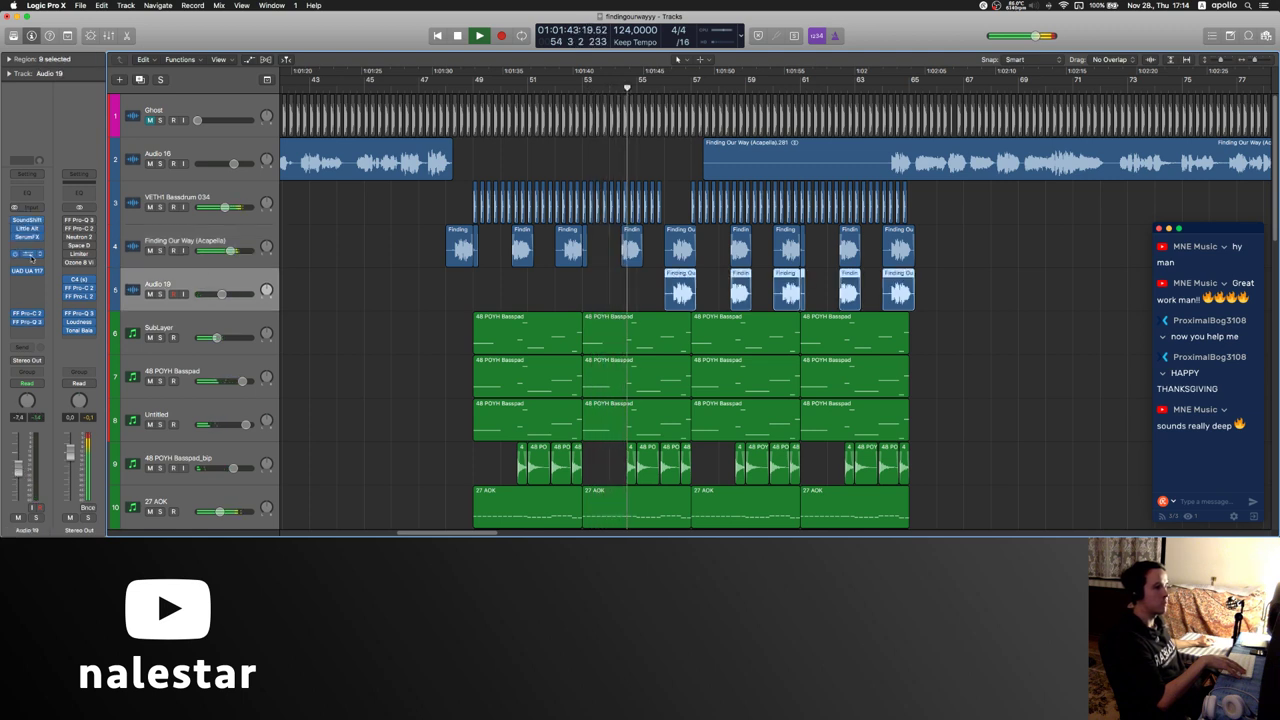
{"action": "left_click", "coordinate": [40, 253]}
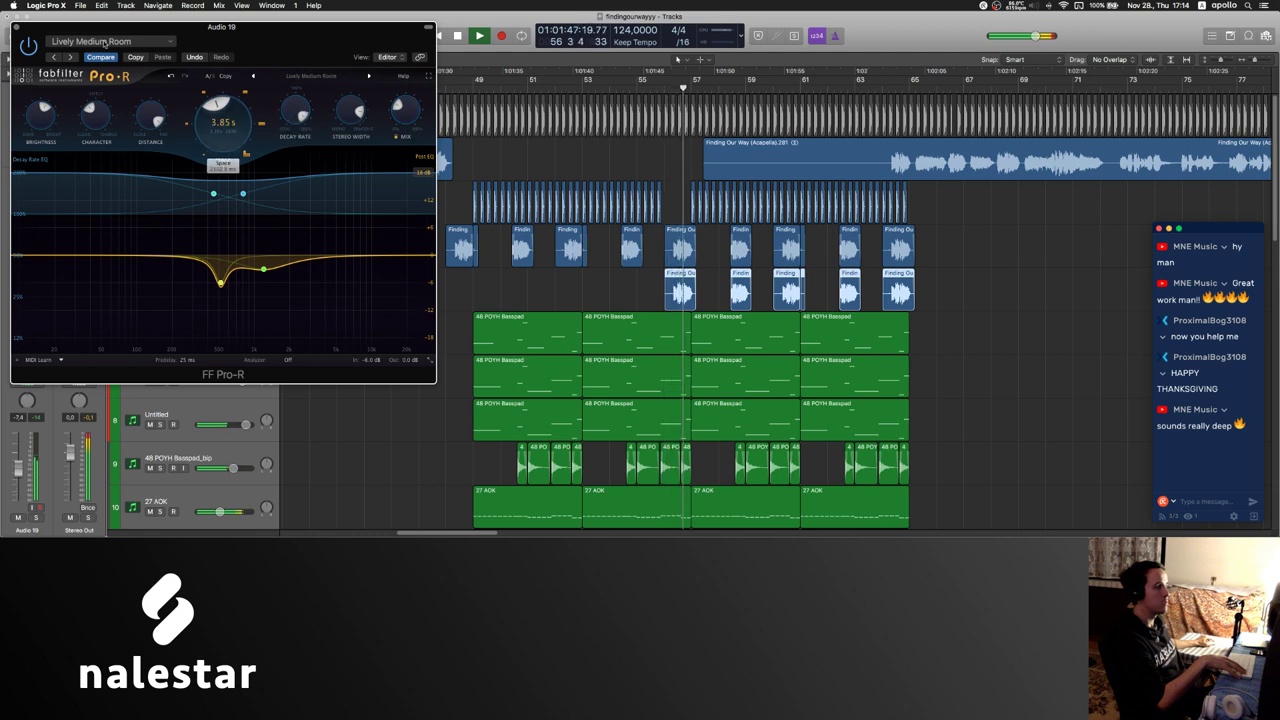
{"action": "left_click", "coordinate": [19, 29]}
{"action": "left_click_drag", "start_coordinate": [17, 468], "coordinate": [17, 472]}
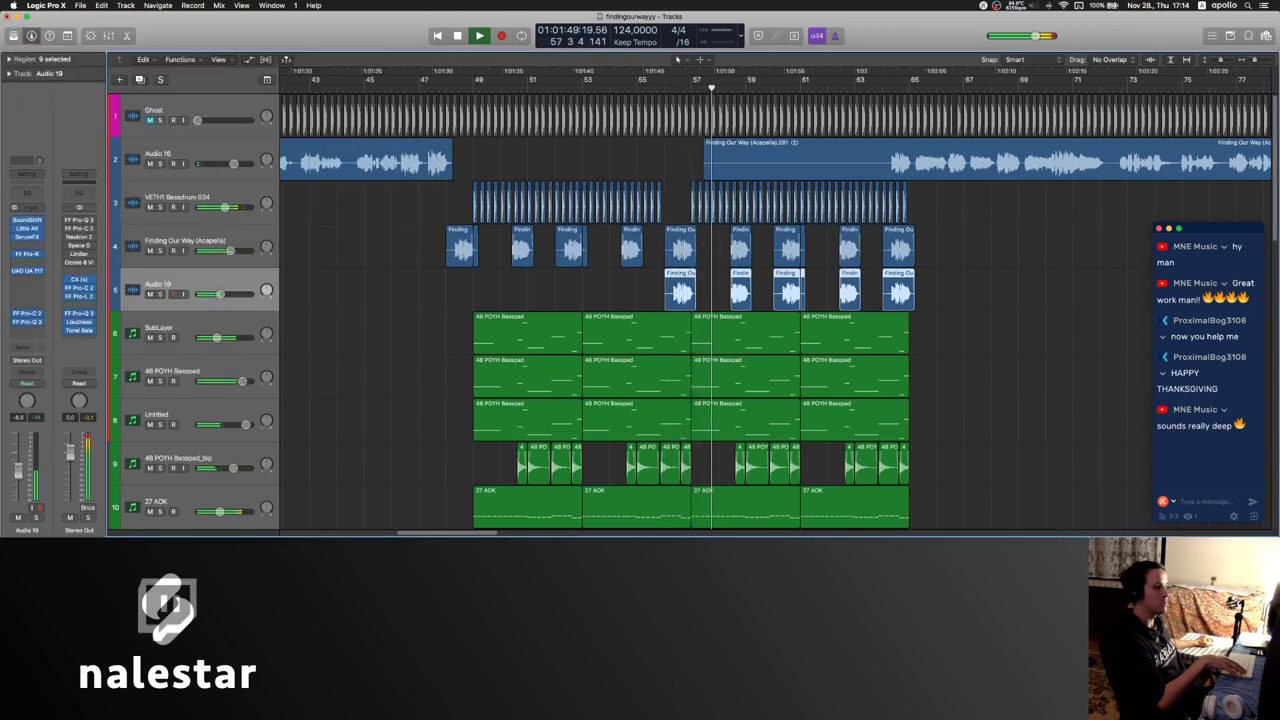
{"action": "left_click", "coordinate": [488, 296]}
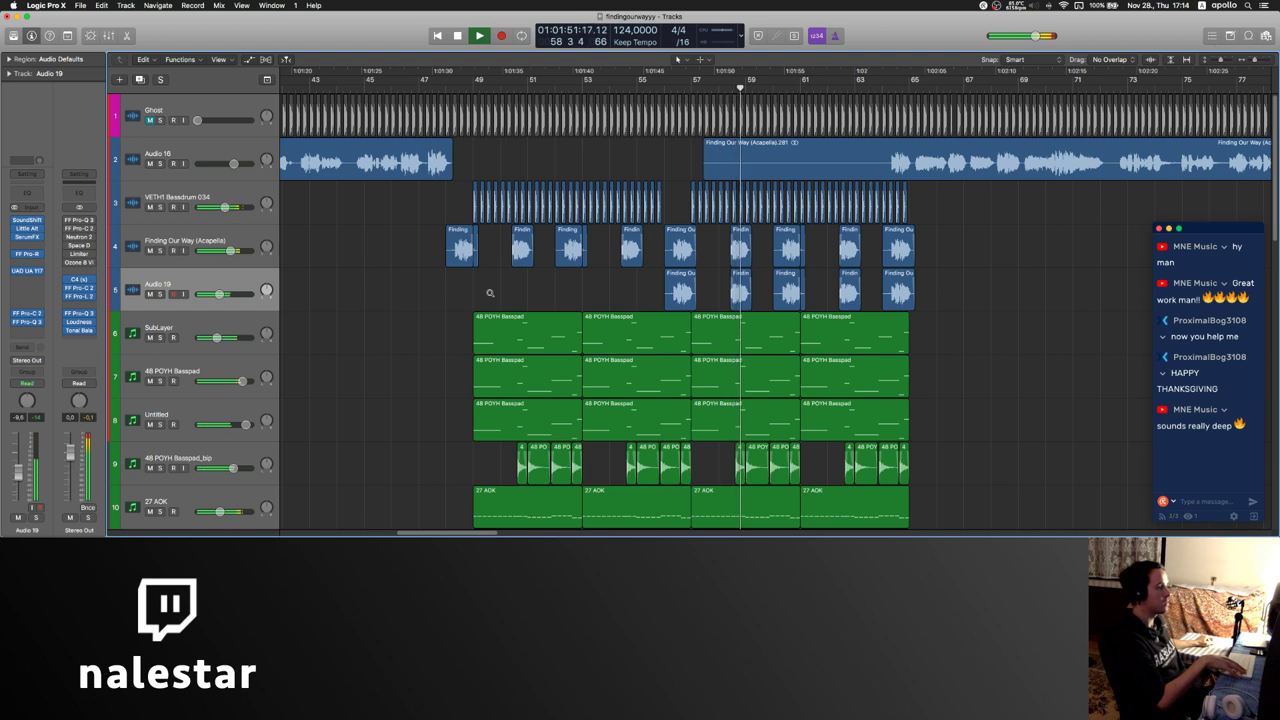
- Stop playback, open the Komplete Kontrol Diva instrument on Inst 6, and set the track's automation mode to Touch
{"action": "scroll", "coordinate": [490, 296], "scroll_direction": "right", "scroll_amount": 2}
{"action": "scroll", "coordinate": [493, 296], "scroll_direction": "down", "scroll_amount": 10}
{"action": "key", "text": "space"}
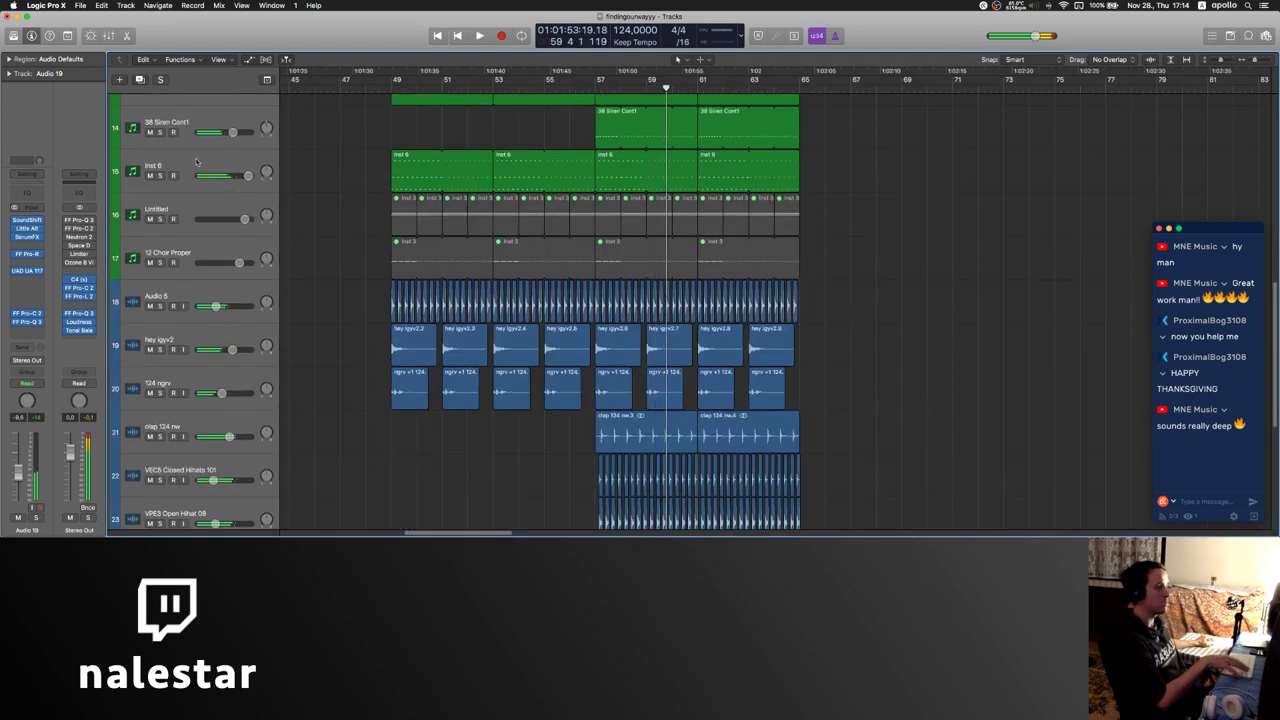
{"action": "left_click", "coordinate": [200, 165]}
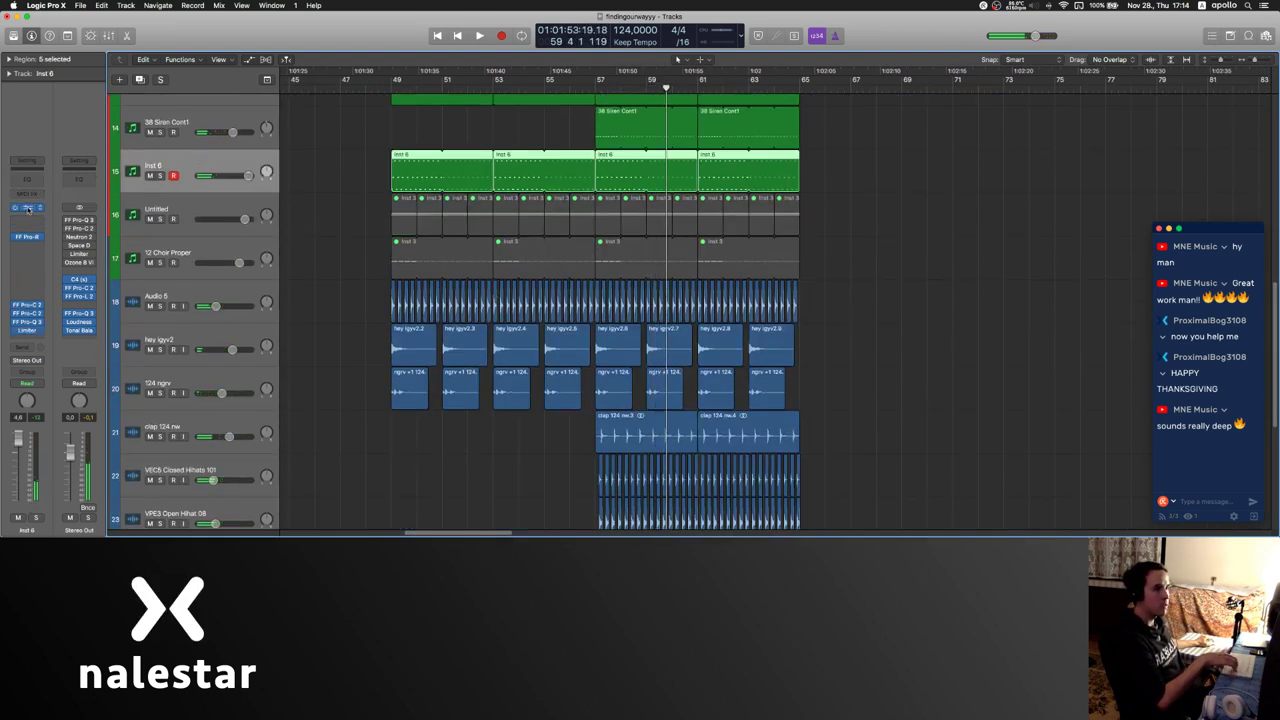
{"action": "key", "text": "v"}
{"action": "left_click_drag", "start_coordinate": [563, 50], "coordinate": [617, 45]}
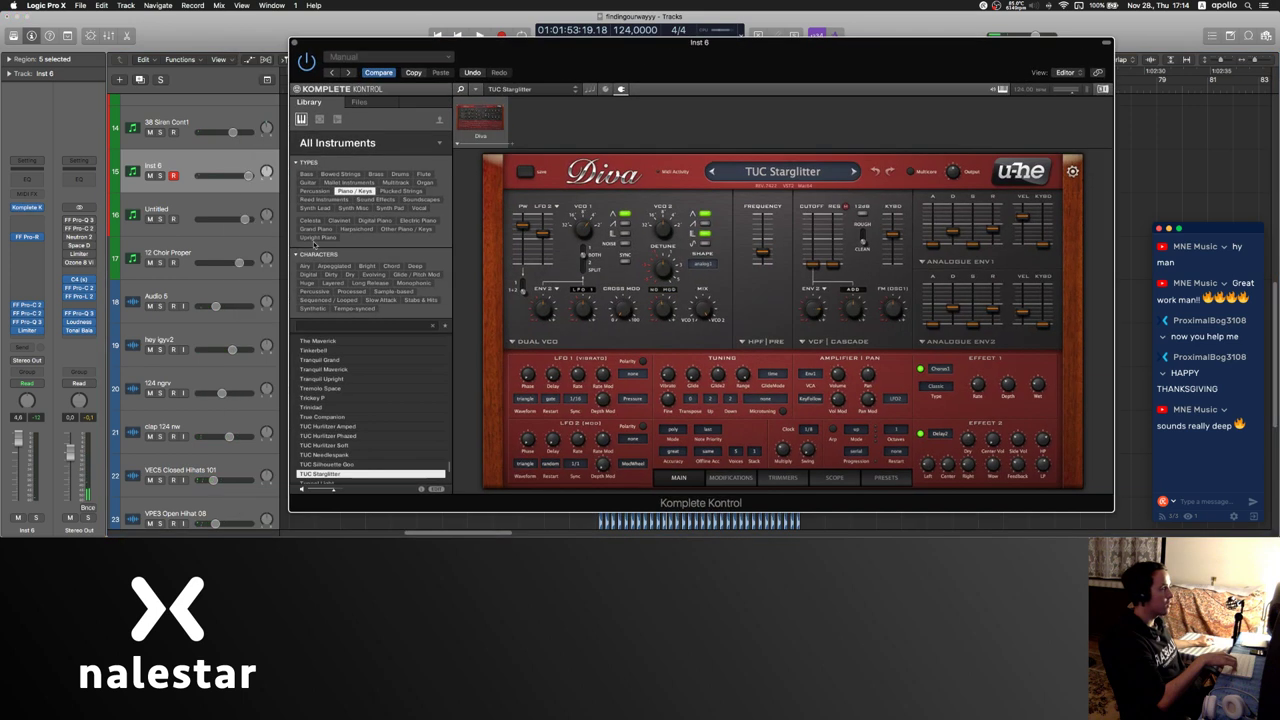
{"action": "left_click", "coordinate": [40, 385]}
{"action": "left_click", "coordinate": [30, 393]}
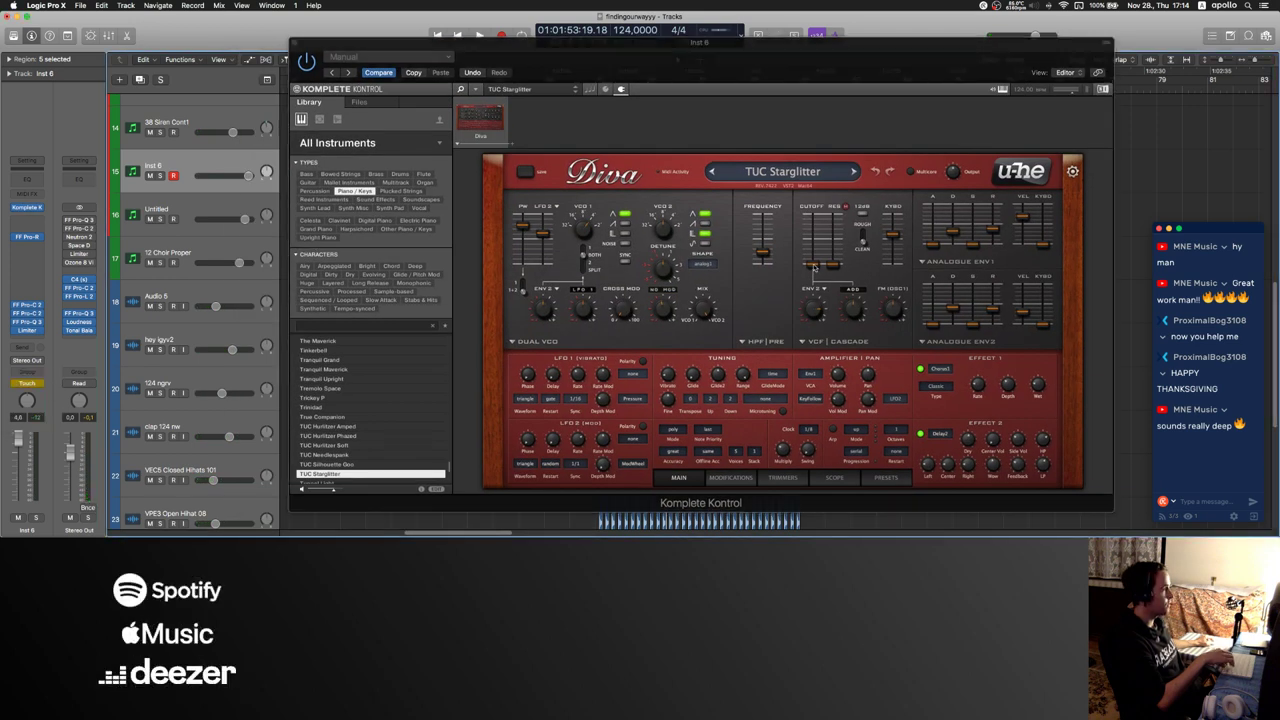
- Register Diva's VCF cutoff for automation at 30.00 during playback, close the instrument, and return Inst 6 to Read mode
{"action": "left_click", "coordinate": [814, 267]}
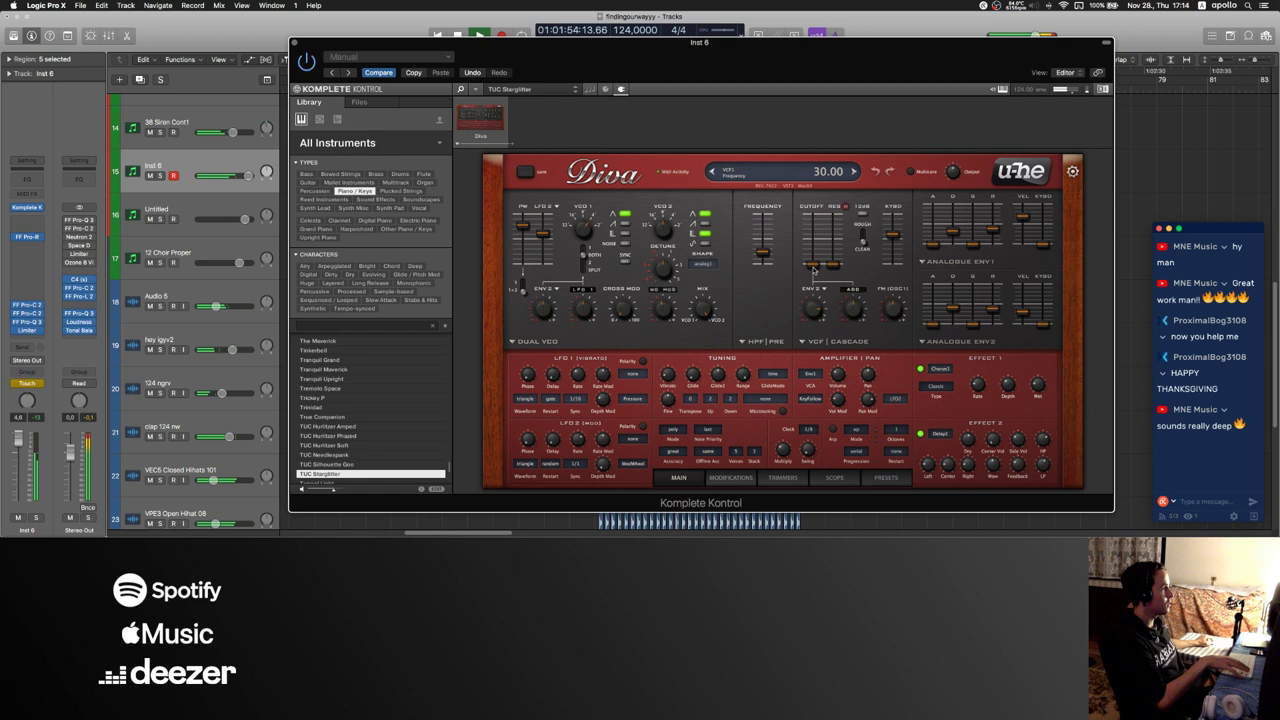
{"action": "left_click", "coordinate": [294, 44]}
{"action": "left_click", "coordinate": [37, 384]}
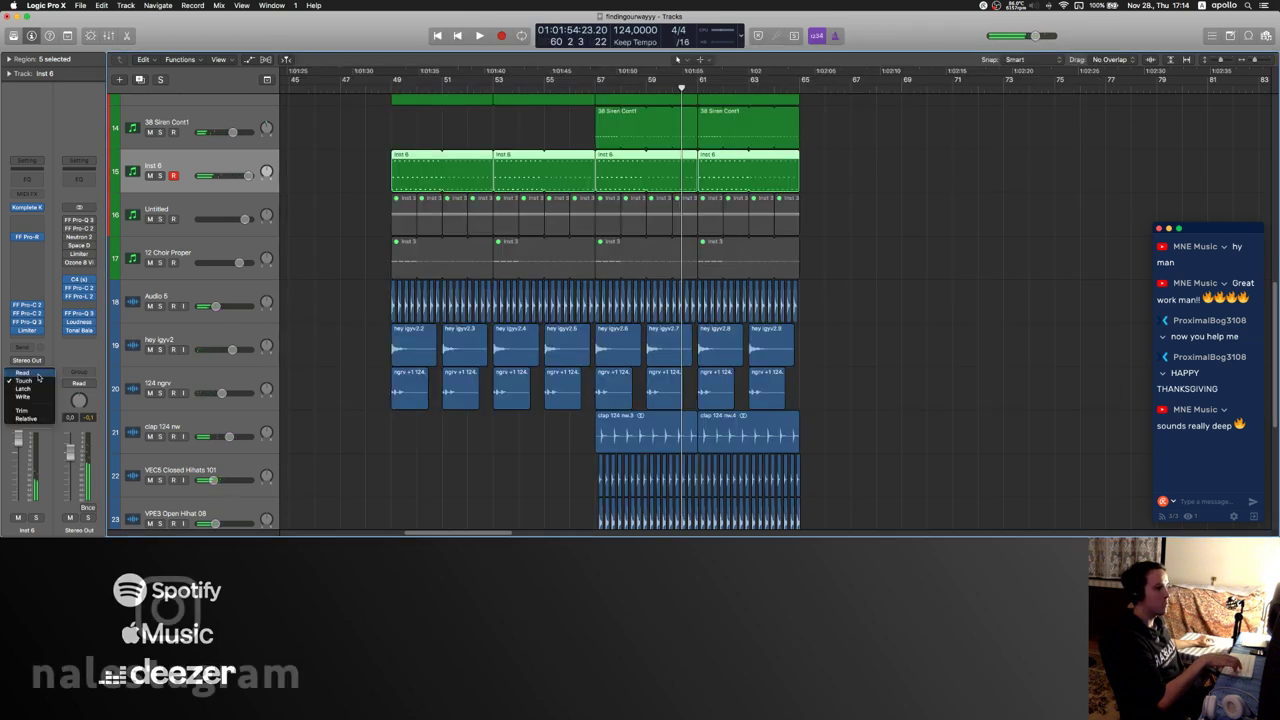
{"action": "left_click", "coordinate": [36, 375]}
- Show the 249 Cutoff automation on Inst 6, shape a rise between bars 55 and 57, and play it back
{"action": "key", "text": "a"}
{"action": "left_click", "coordinate": [230, 185]}
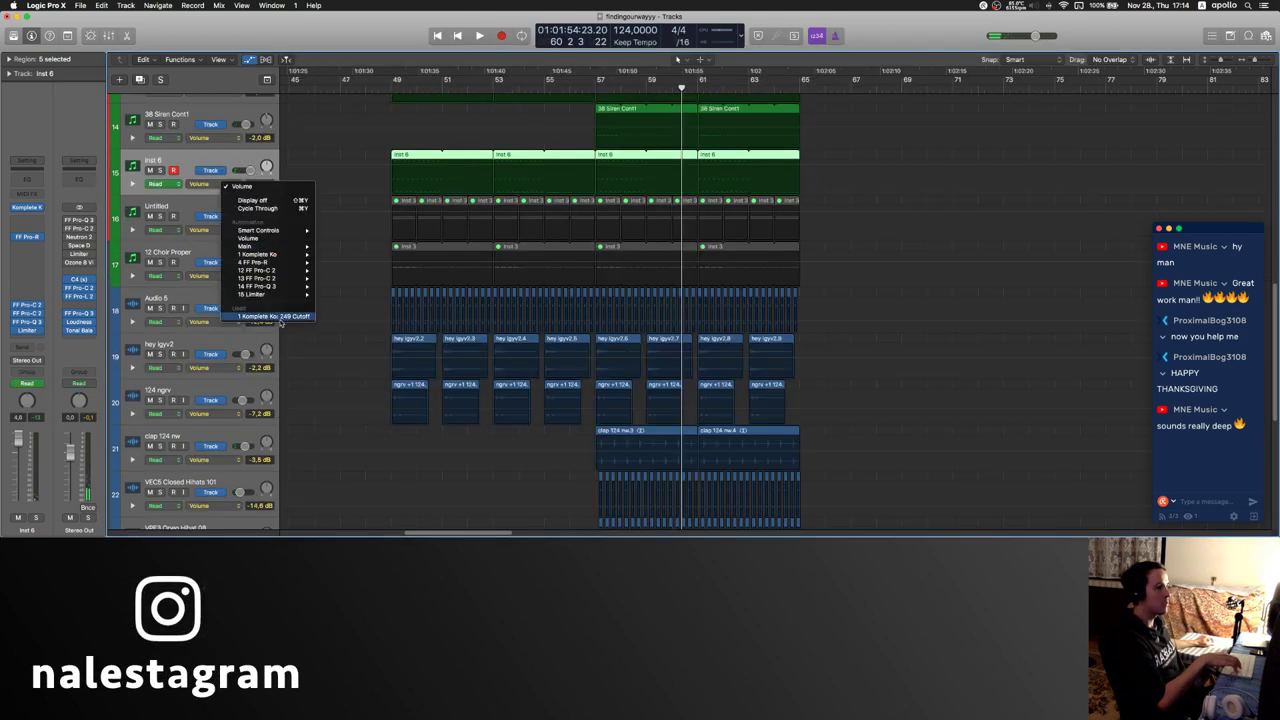
{"action": "left_click", "coordinate": [279, 317]}
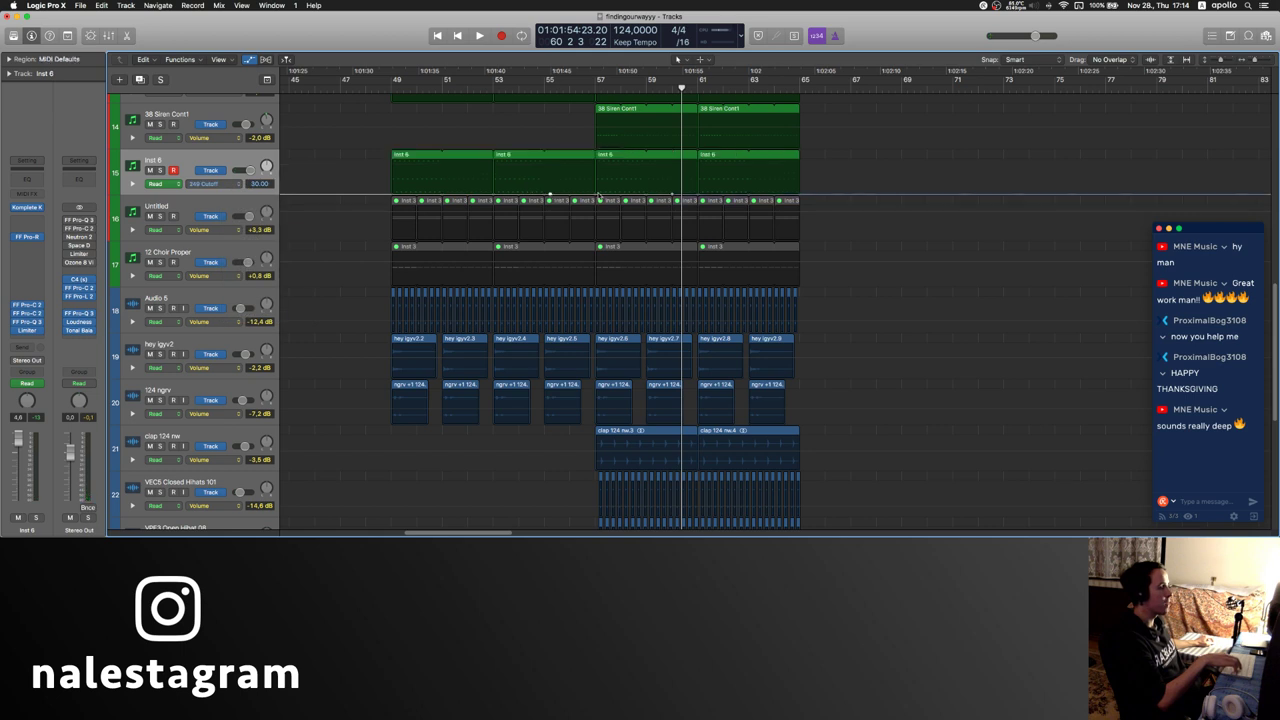
{"action": "left_click", "coordinate": [596, 194]}
{"action": "left_click_drag", "start_coordinate": [586, 194], "coordinate": [586, 177]}
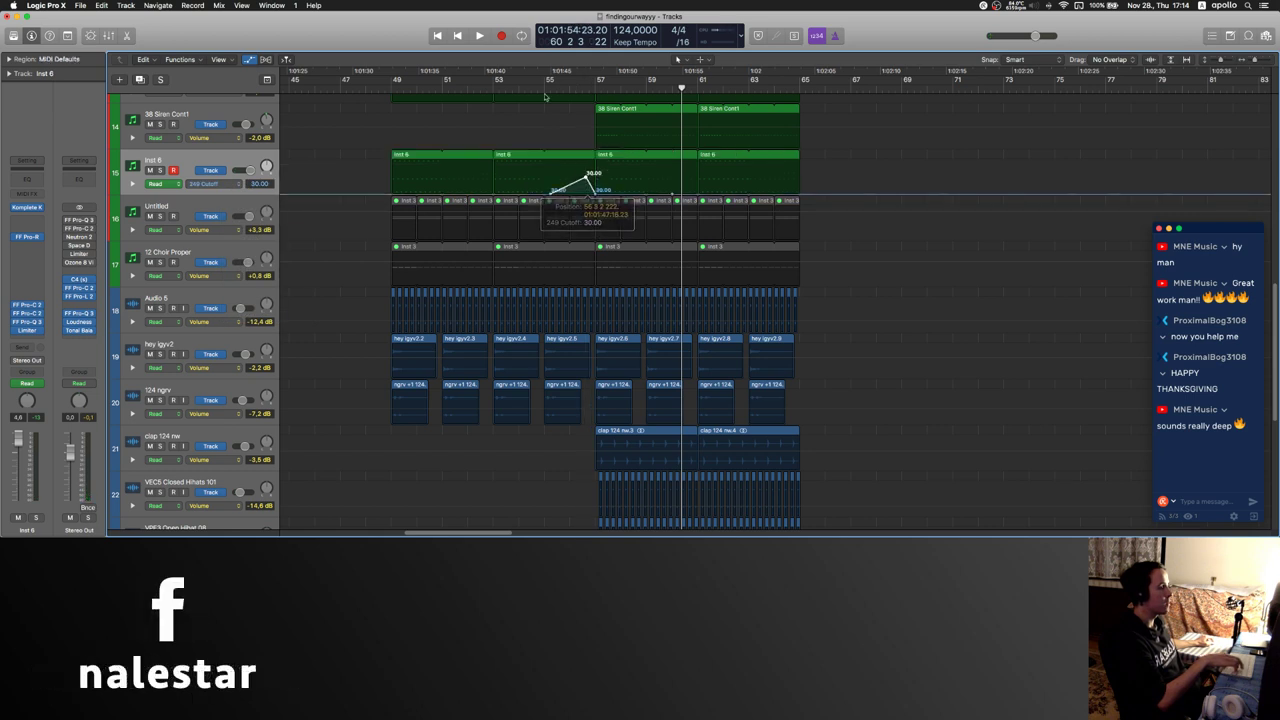
{"action": "left_click", "coordinate": [537, 88]}
{"action": "key", "text": "space"}
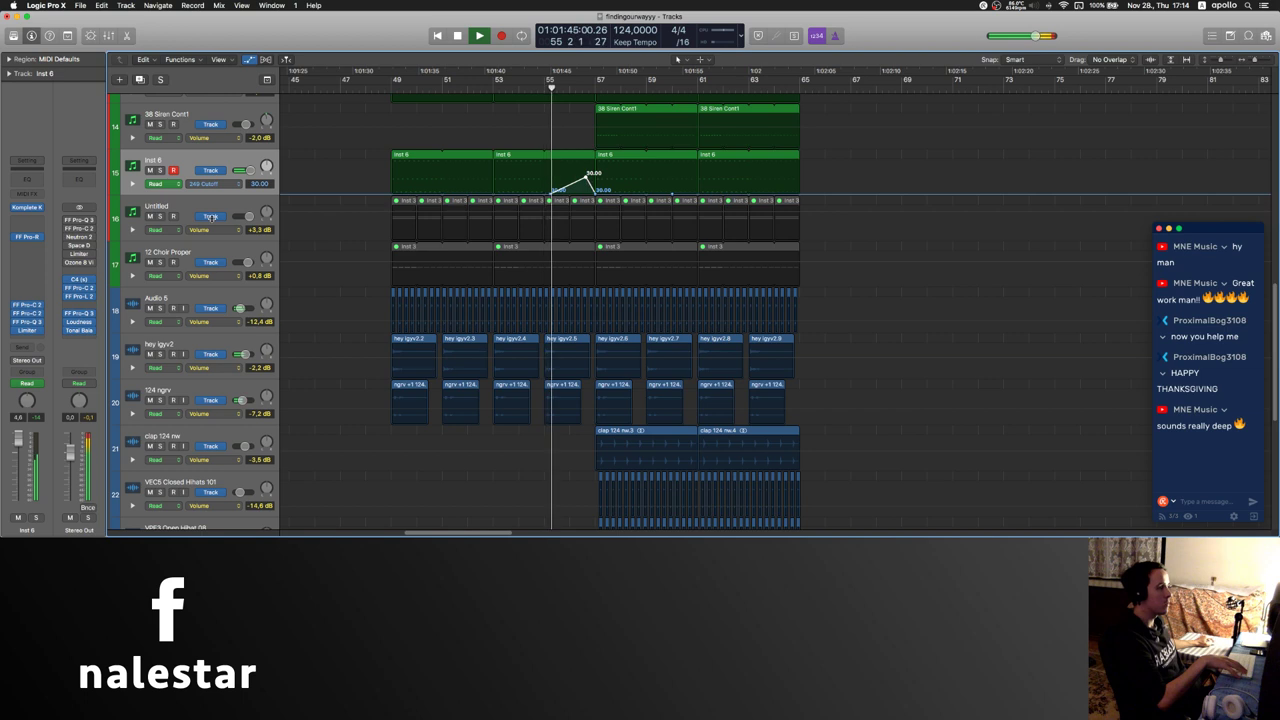
- Play the arrangement from bar 49 and lower the peak of Inst 6's cutoff automation rise just before bar 57
{"action": "left_click", "coordinate": [205, 300]}
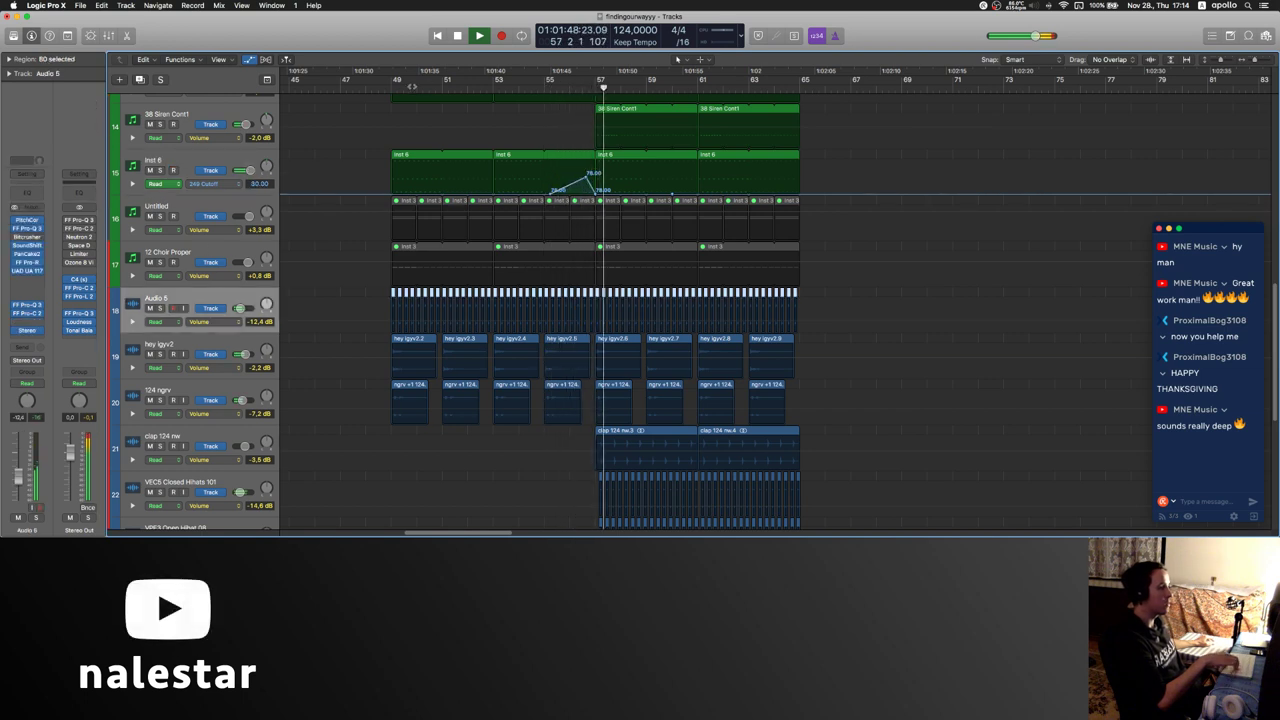
{"action": "left_click", "coordinate": [379, 88]}
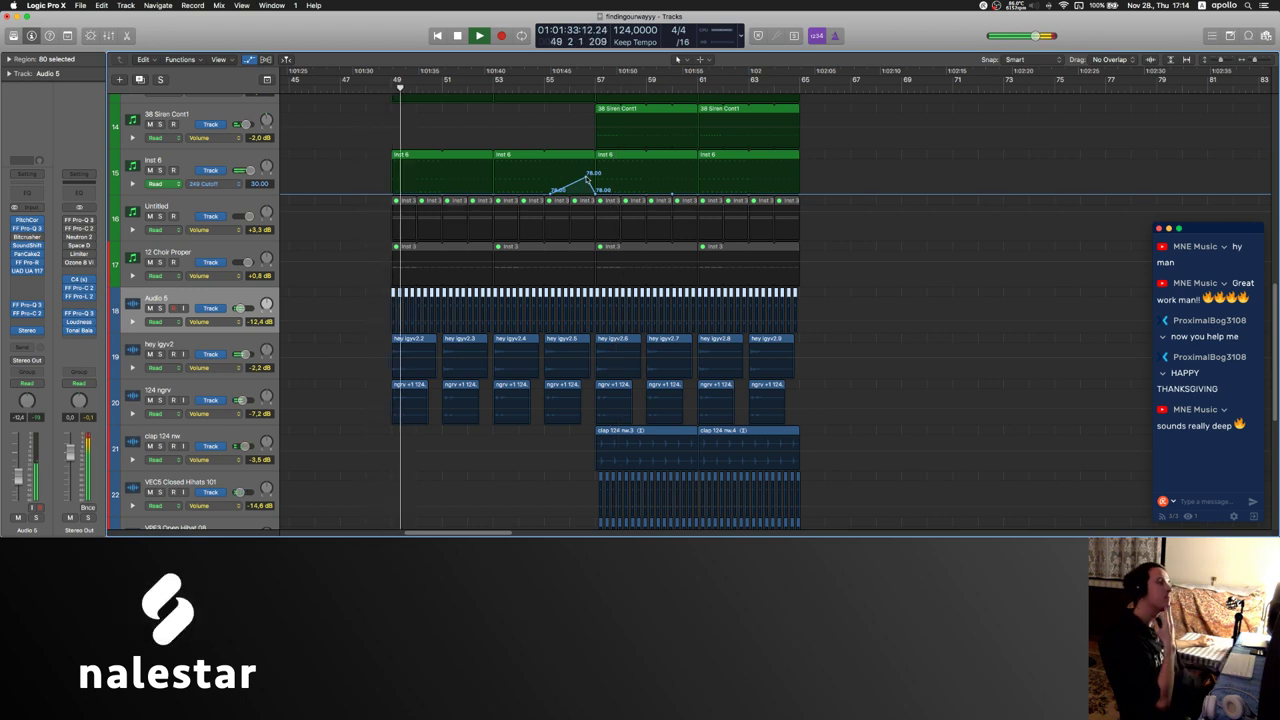
{"action": "left_click_drag", "start_coordinate": [588, 181], "coordinate": [588, 188]}
{"action": "left_click", "coordinate": [190, 161]}
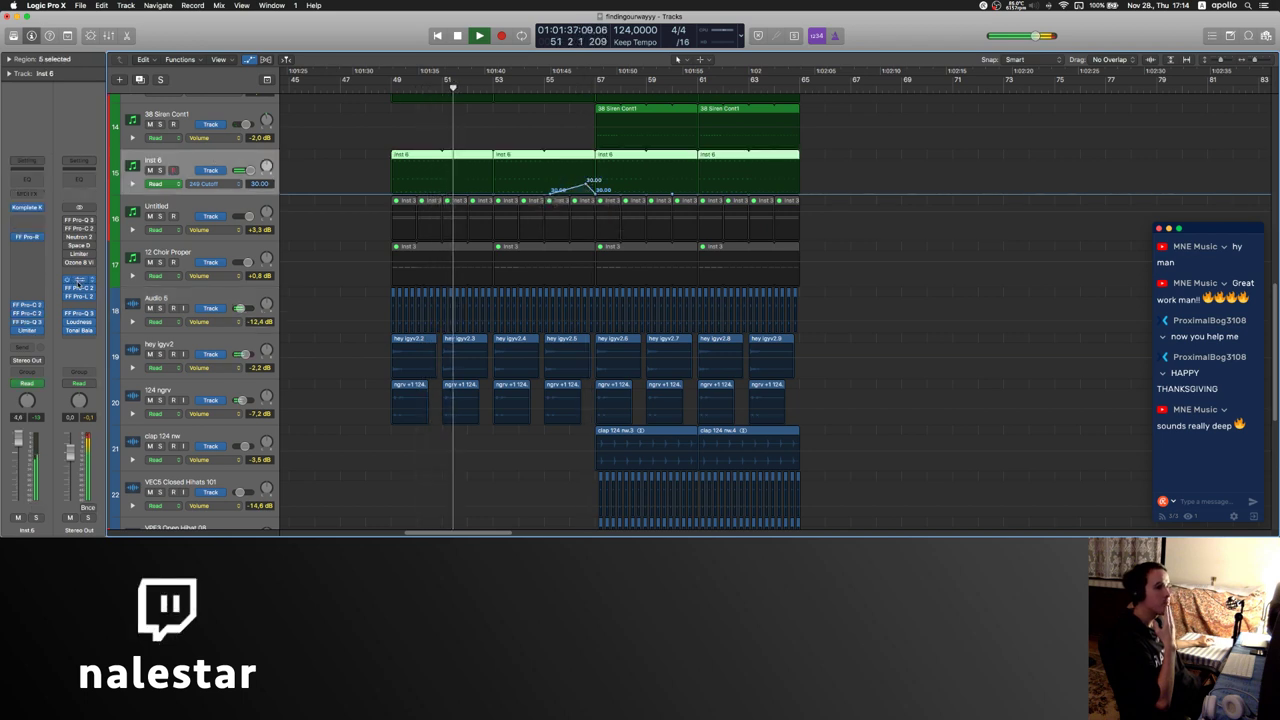
- Raise the ratio on Inst 6's FF Pro-C 2 compressor during playback and close the plug-in
{"action": "left_click", "coordinate": [48, 313]}
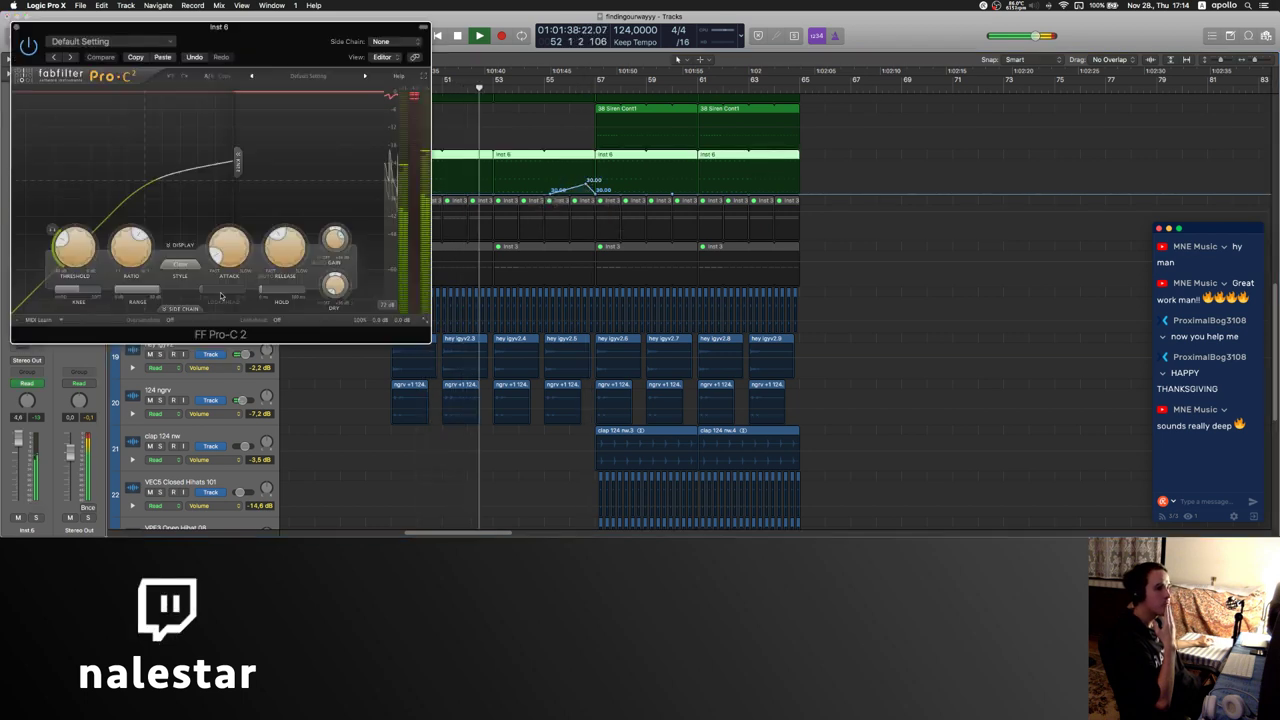
{"action": "left_click", "coordinate": [199, 345]}
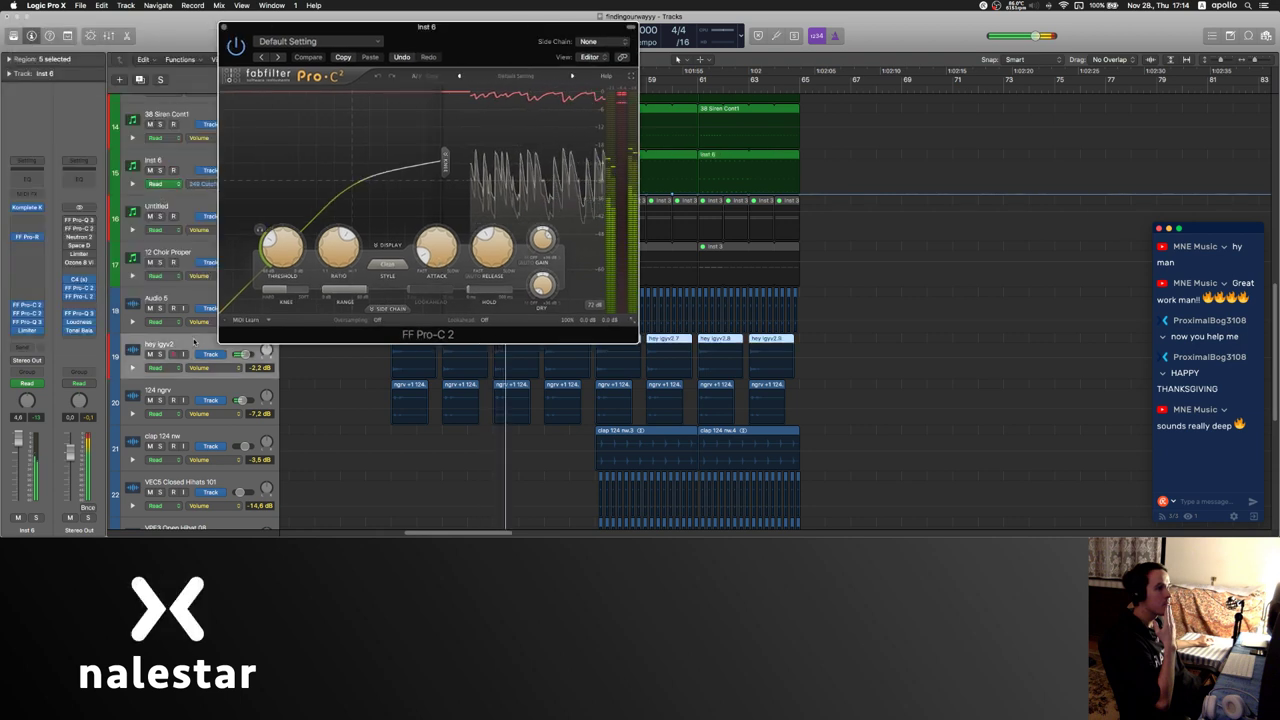
{"action": "left_click_drag", "start_coordinate": [340, 252], "coordinate": [349, 232]}
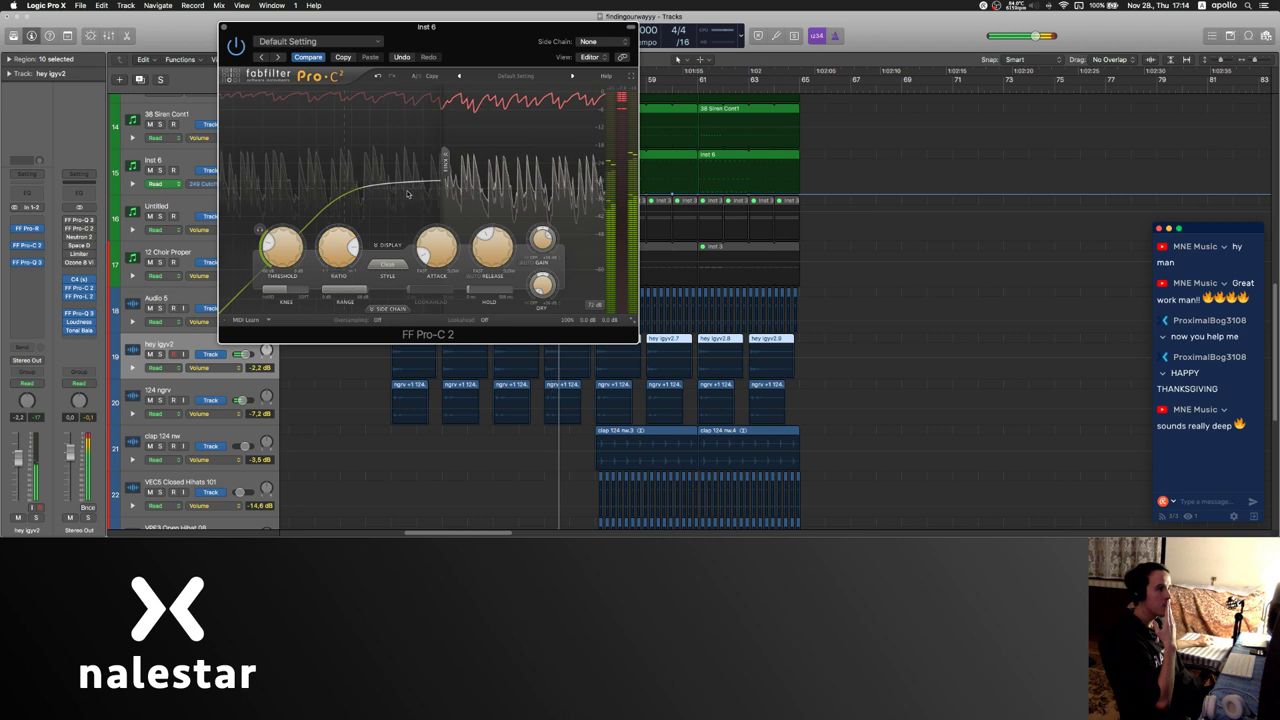
{"action": "left_click", "coordinate": [224, 27]}
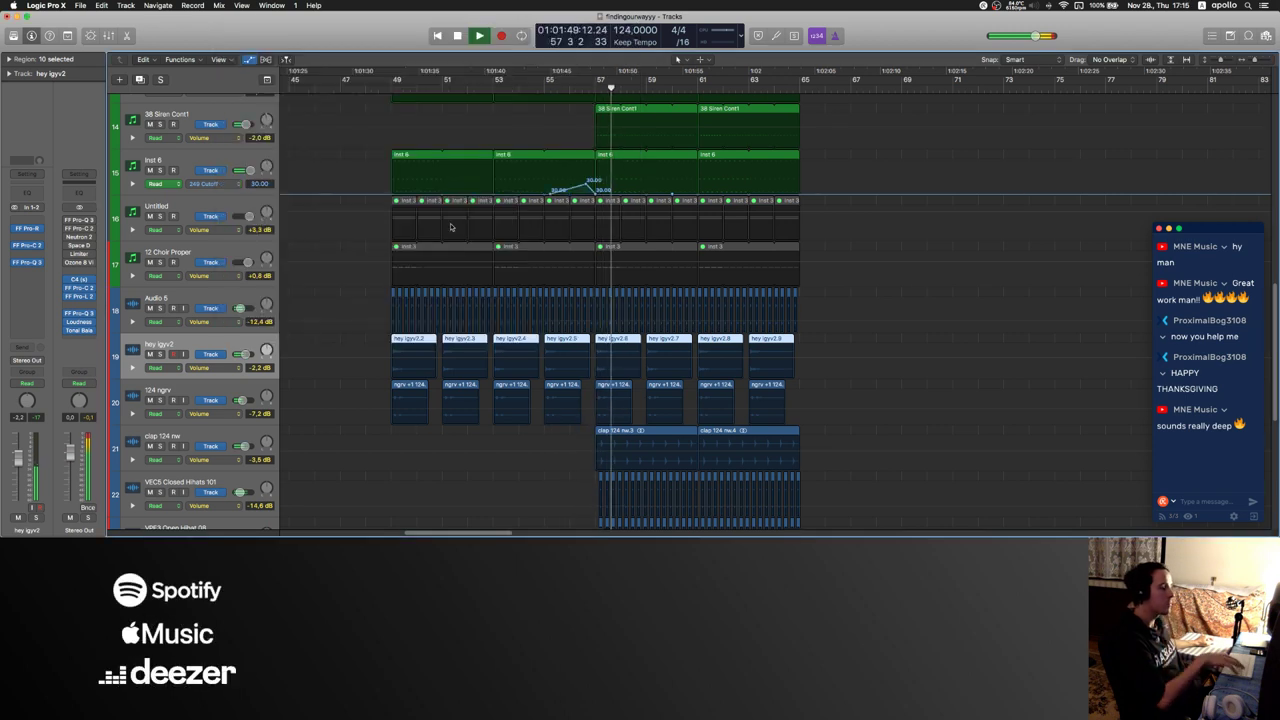
- Hide the automation, unmute the last VMH2 Open Hihat 048 track below VPE3 Ride 21, and stop playback at bar 65
{"action": "left_click", "coordinate": [357, 251]}
{"action": "scroll", "coordinate": [360, 261], "scroll_direction": "down", "scroll_amount": 5}
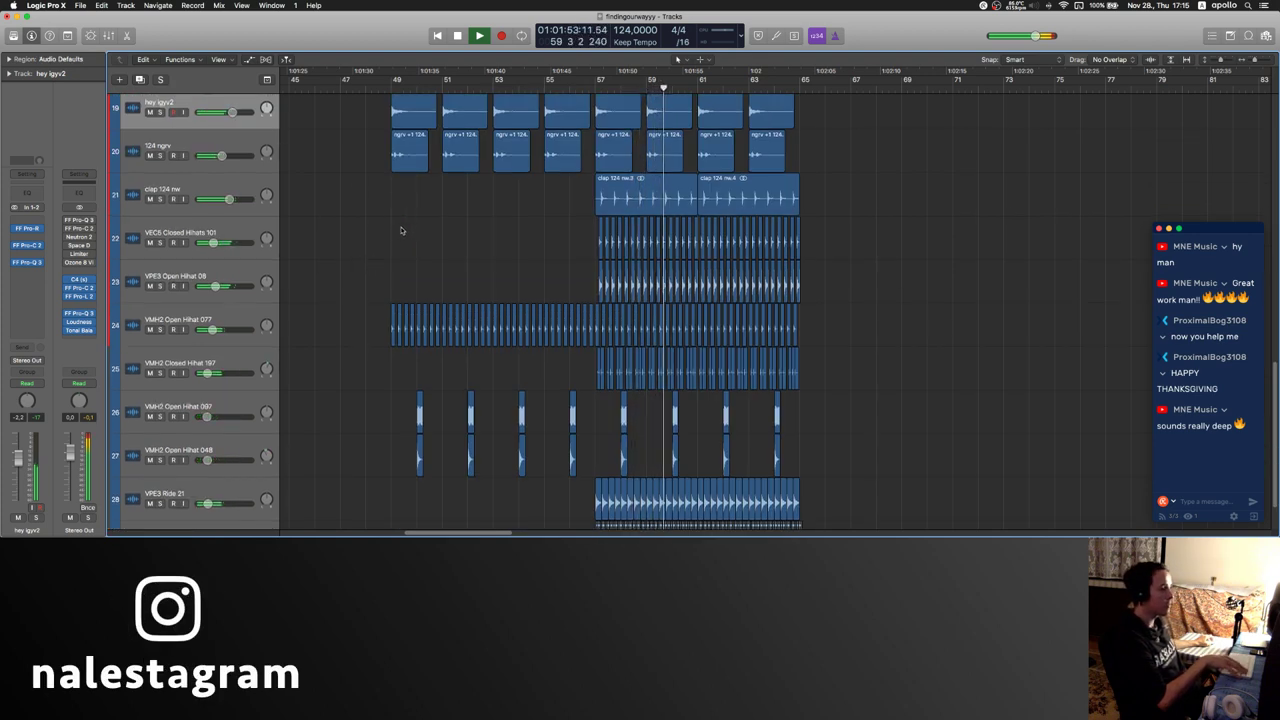
{"action": "scroll", "coordinate": [340, 400], "scroll_direction": "down", "scroll_amount": 2}
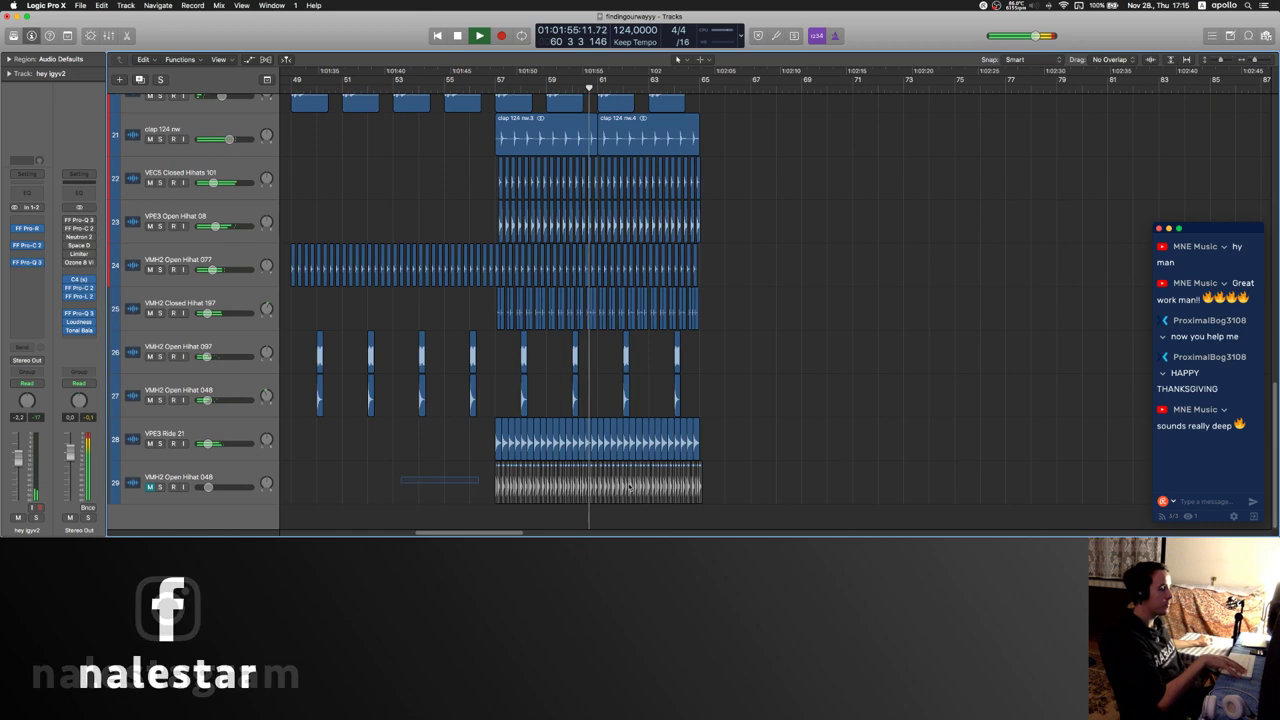
{"action": "key", "text": "super+a"}
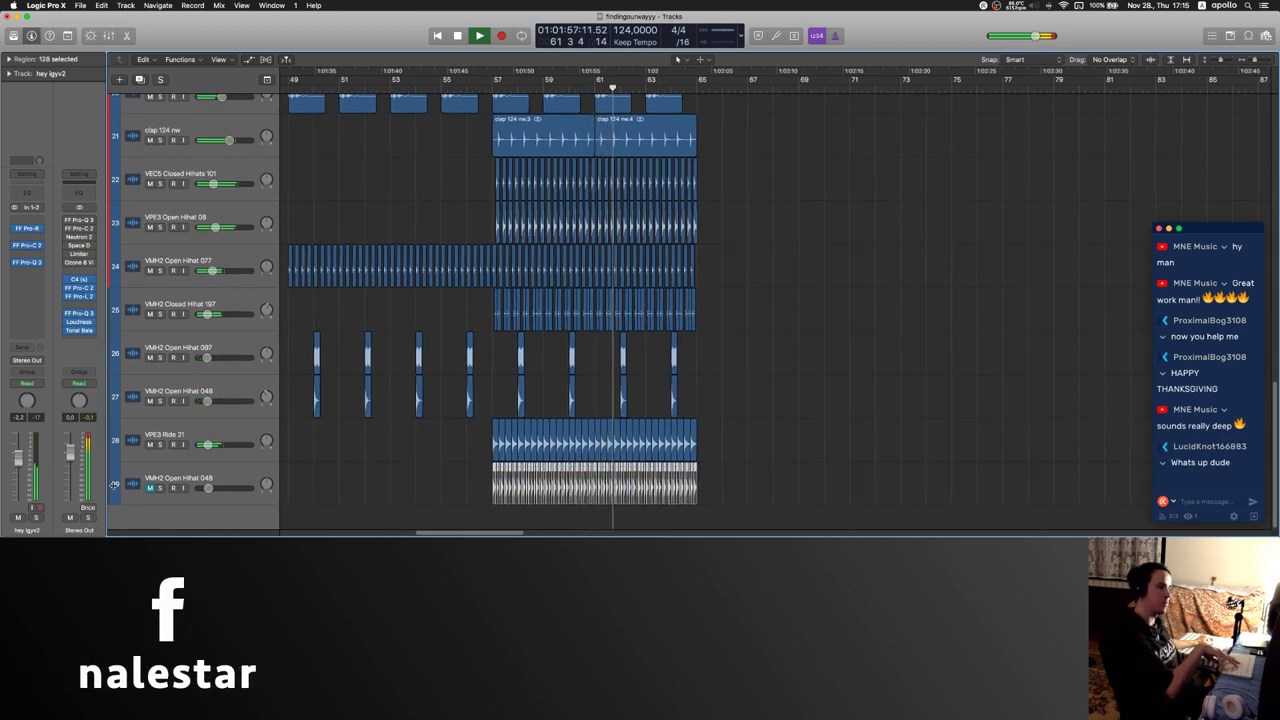
{"action": "left_click", "coordinate": [240, 470]}
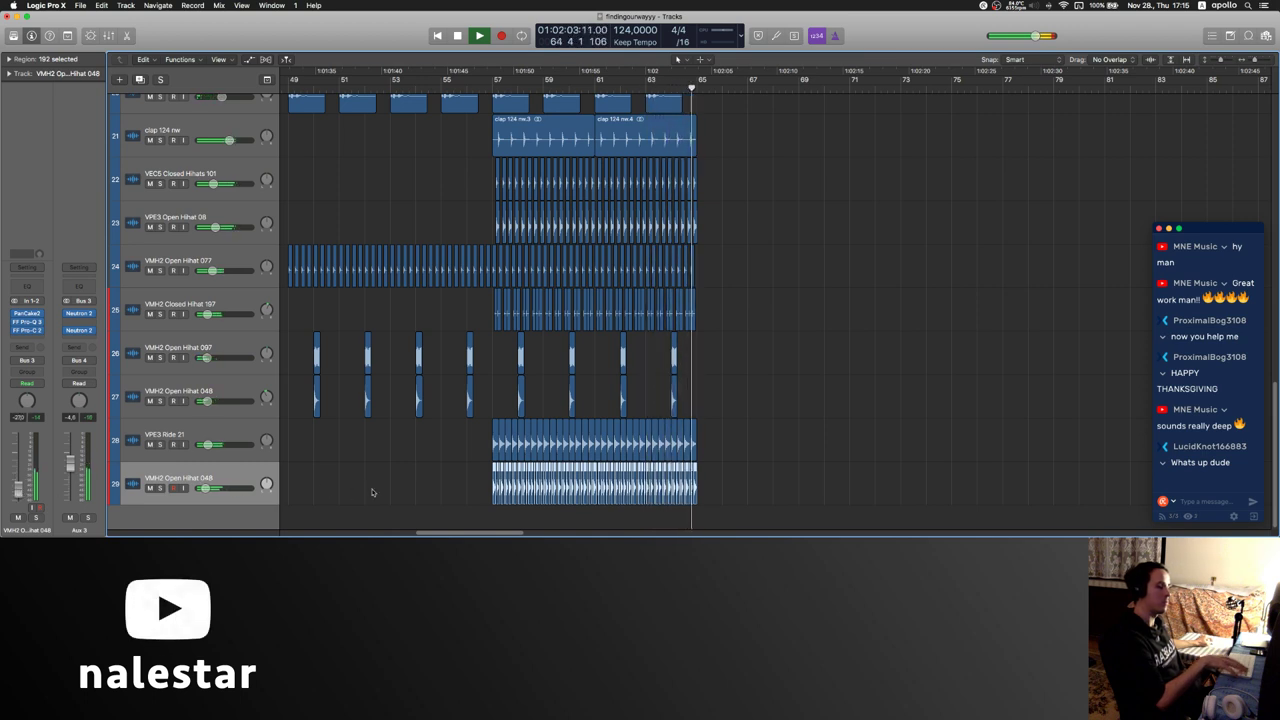
{"action": "left_click", "coordinate": [448, 489]}
{"action": "key", "text": "space"}
- Delete the part of the Audio 16 acapella region that lies before bar 65
{"action": "scroll", "coordinate": [452, 487], "scroll_direction": "up", "scroll_amount": 15}
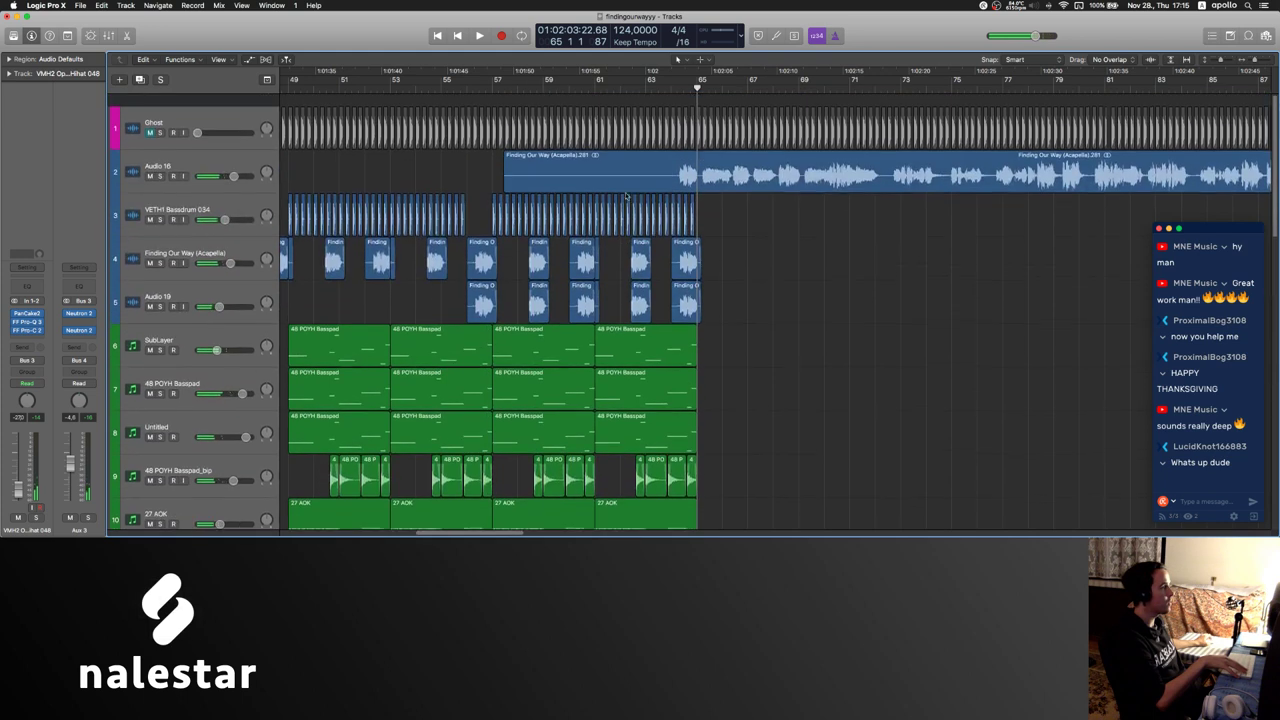
{"action": "left_click", "coordinate": [668, 166]}
{"action": "left_click_drag", "start_coordinate": [698, 165], "coordinate": [500, 163]}
{"action": "key", "text": "Delete"}
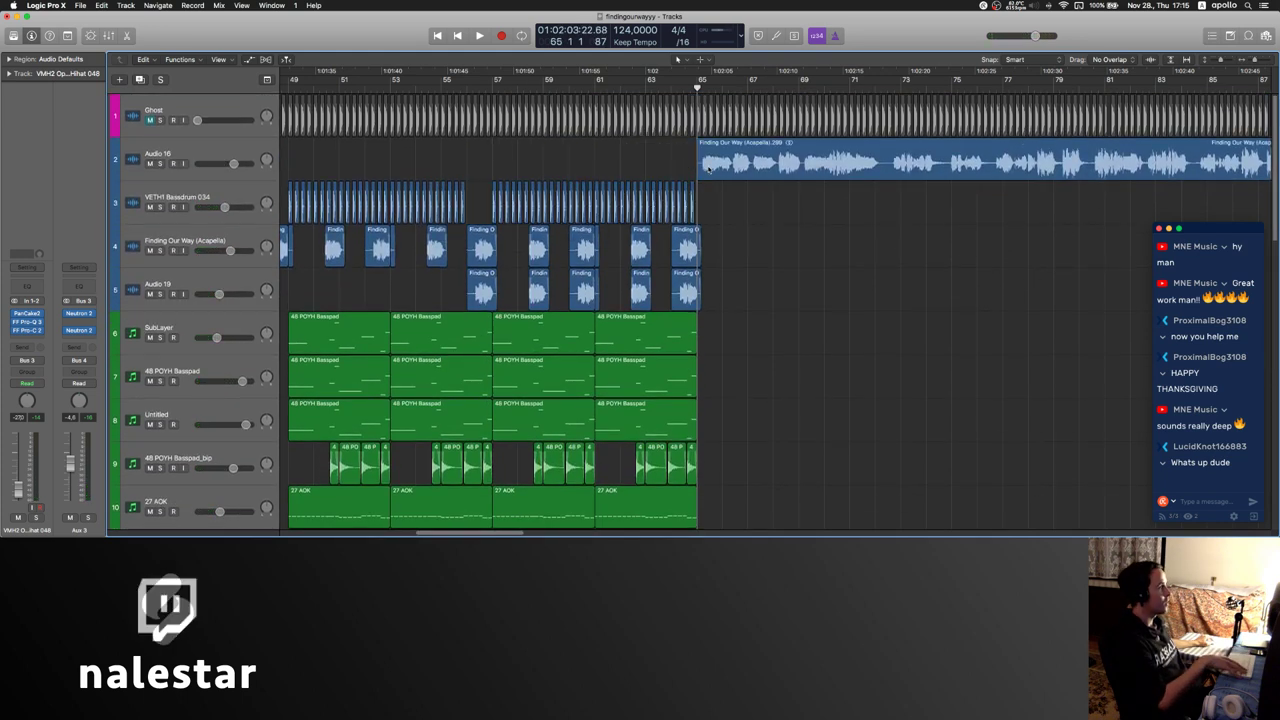
- Add a duplicate of the Finding Our Way (Acapella) track and copy the Audio 16 phrase starting at bar 65 onto it at bar 57
{"action": "left_click", "coordinate": [212, 243]}
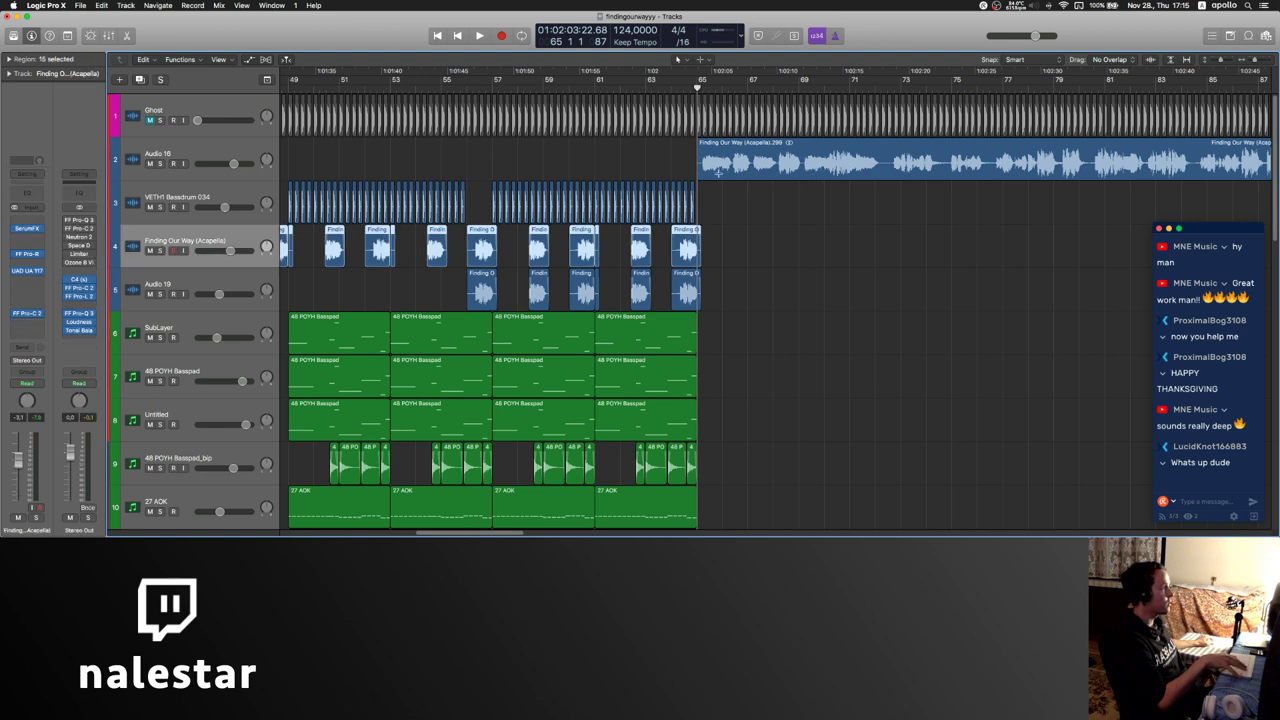
{"action": "key", "text": "alt+super+a"}
{"action": "left_click_drag", "start_coordinate": [700, 172], "coordinate": [731, 172]}
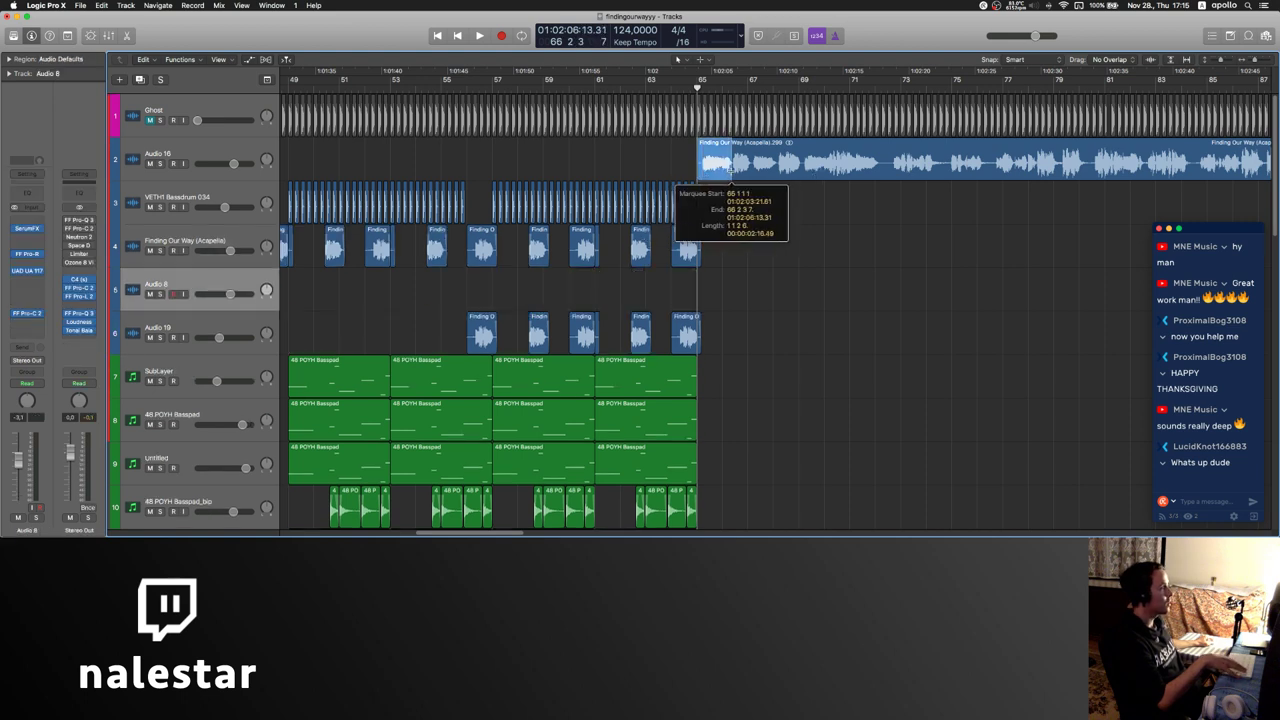
{"action": "key", "text": "super+c"}
{"action": "left_click", "coordinate": [494, 300]}
{"action": "key", "text": "super+v"}
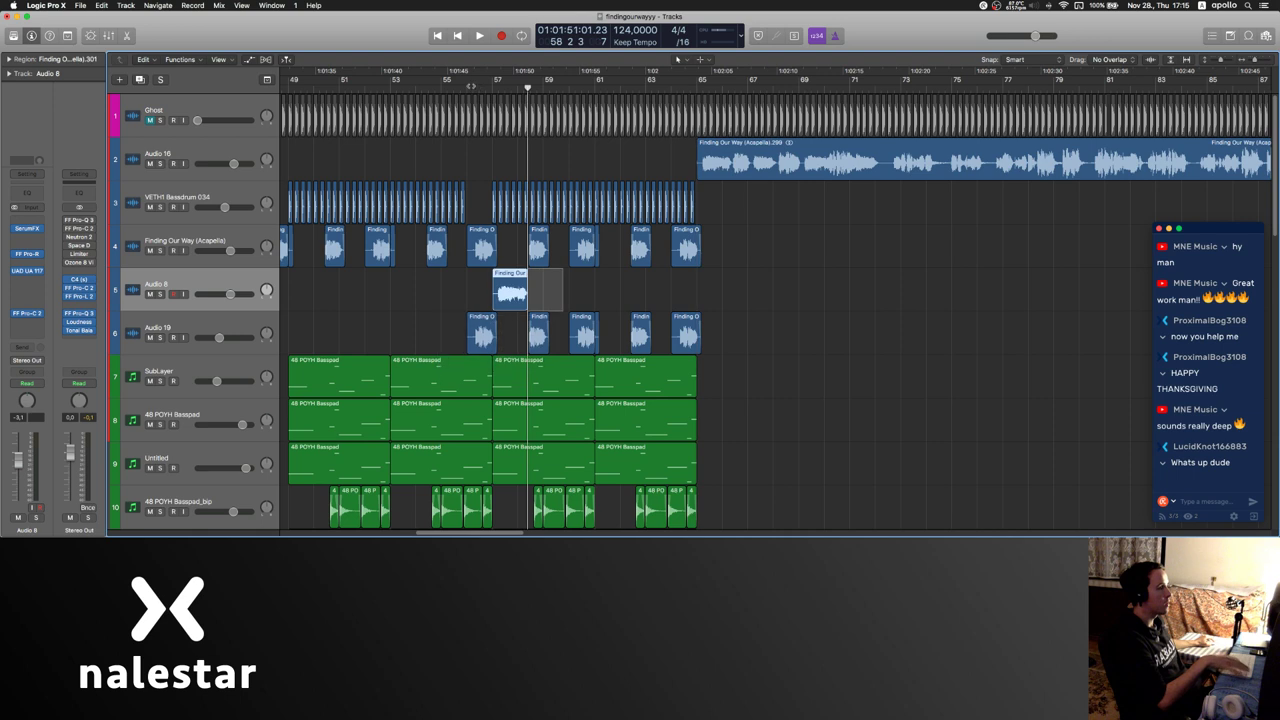
- Lower the Audio 8 volume to about -6.8 dB during playback and trim the start of its vocal chop at bar 57
{"action": "left_click", "coordinate": [541, 154]}
{"action": "key", "text": "space"}
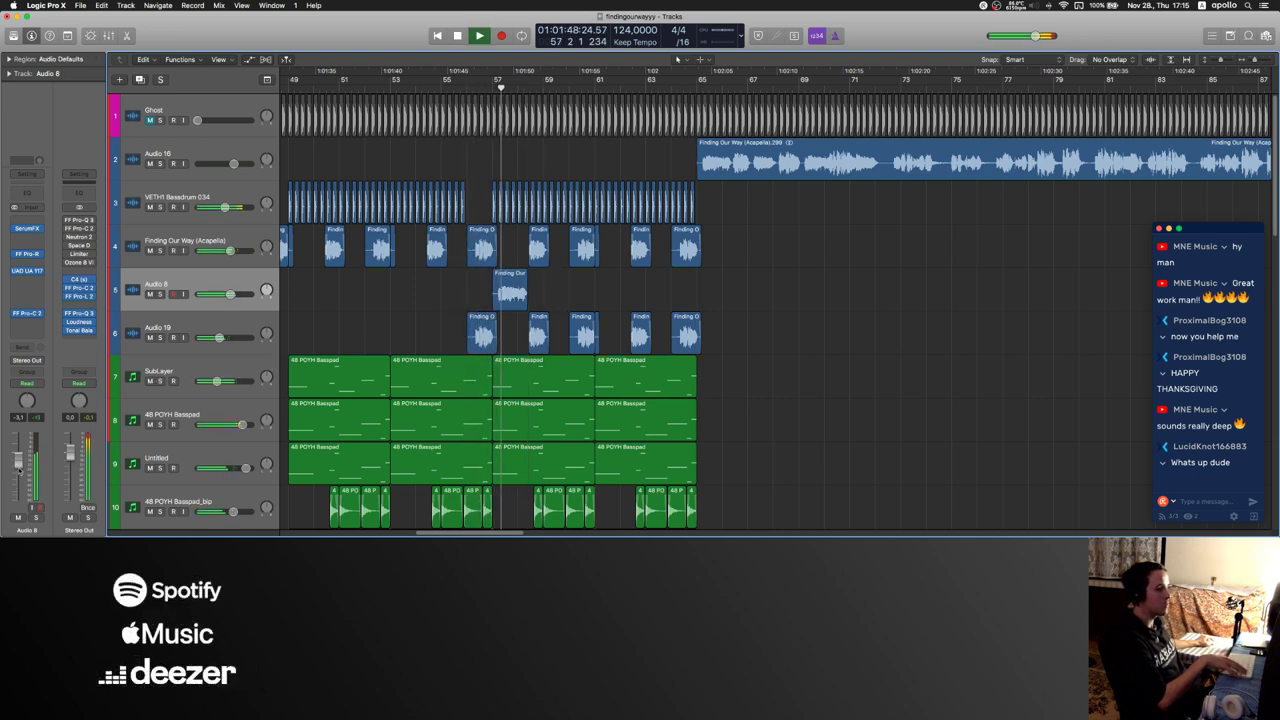
{"action": "left_click_drag", "start_coordinate": [18, 468], "coordinate": [18, 472]}
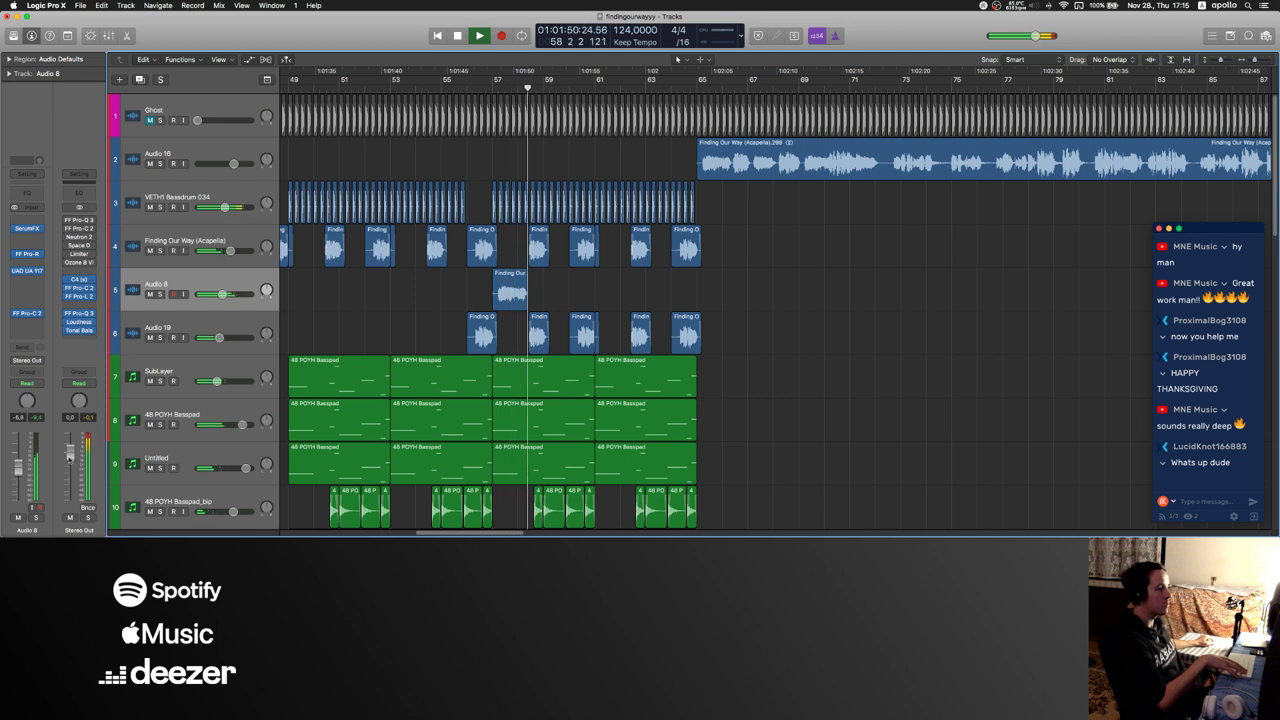
{"action": "left_click_drag", "start_coordinate": [487, 299], "coordinate": [497, 300]}
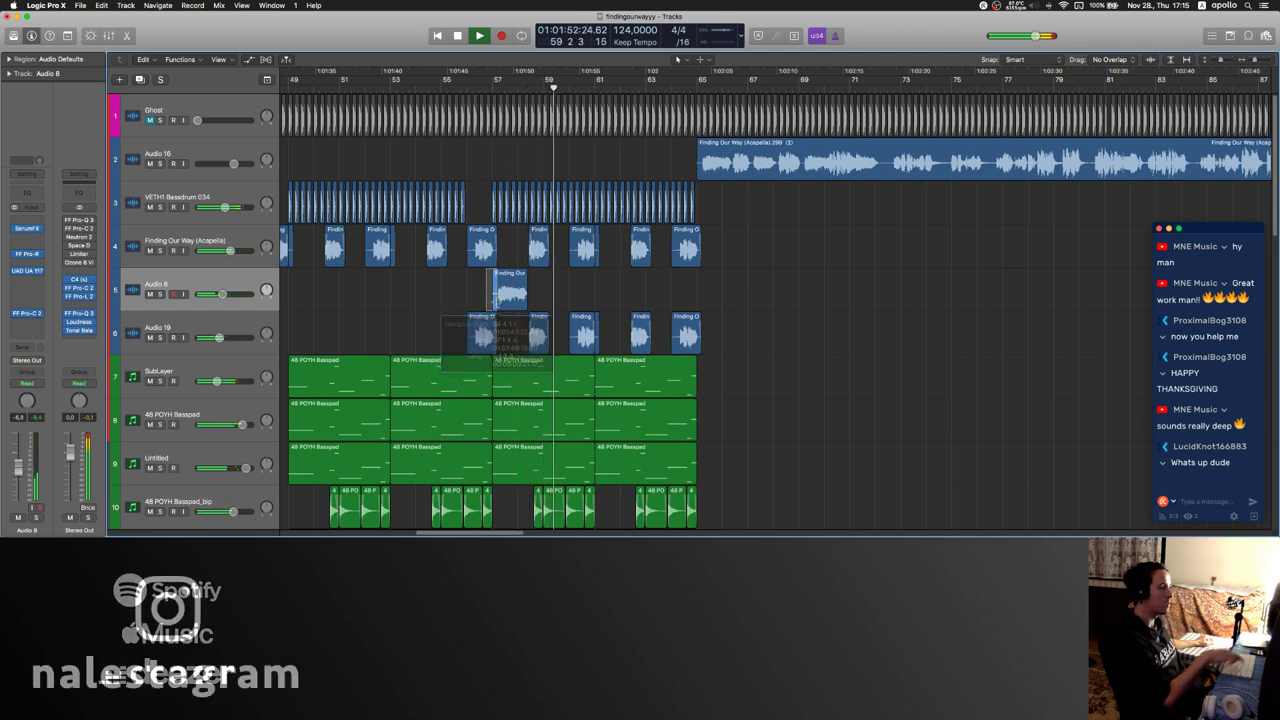
{"action": "key", "text": "Delete"}
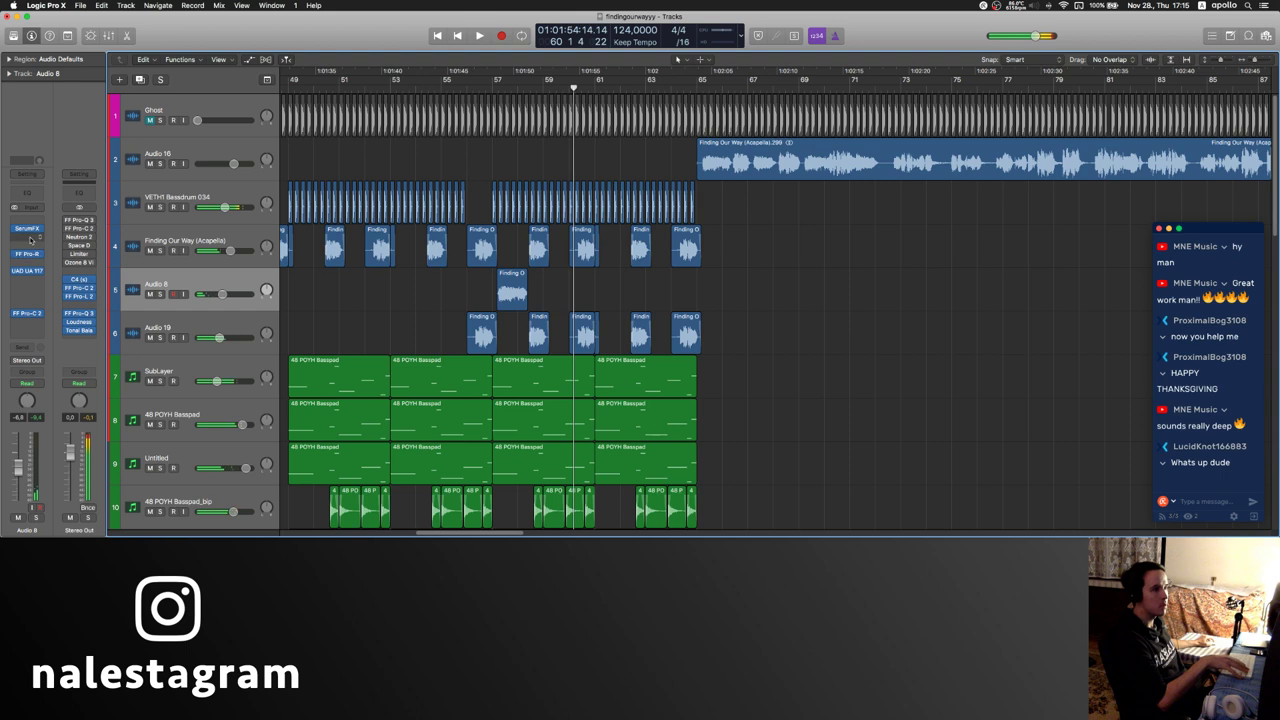
- Check SerumFX on Audio 8, insert PanCake2 with a 1/8d (3/16) rate and about 34% mix, and play back the chop
{"action": "left_click", "coordinate": [30, 229]}
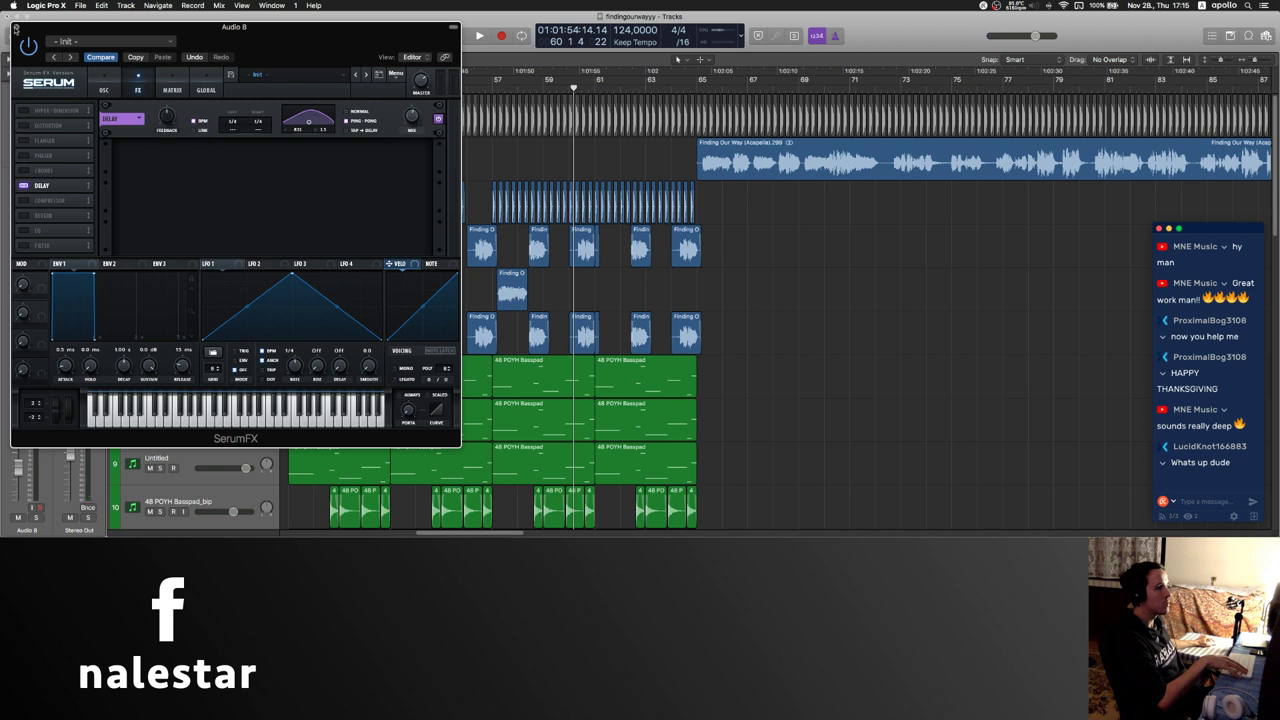
{"action": "left_click", "coordinate": [16, 28]}
{"action": "left_click", "coordinate": [22, 290]}
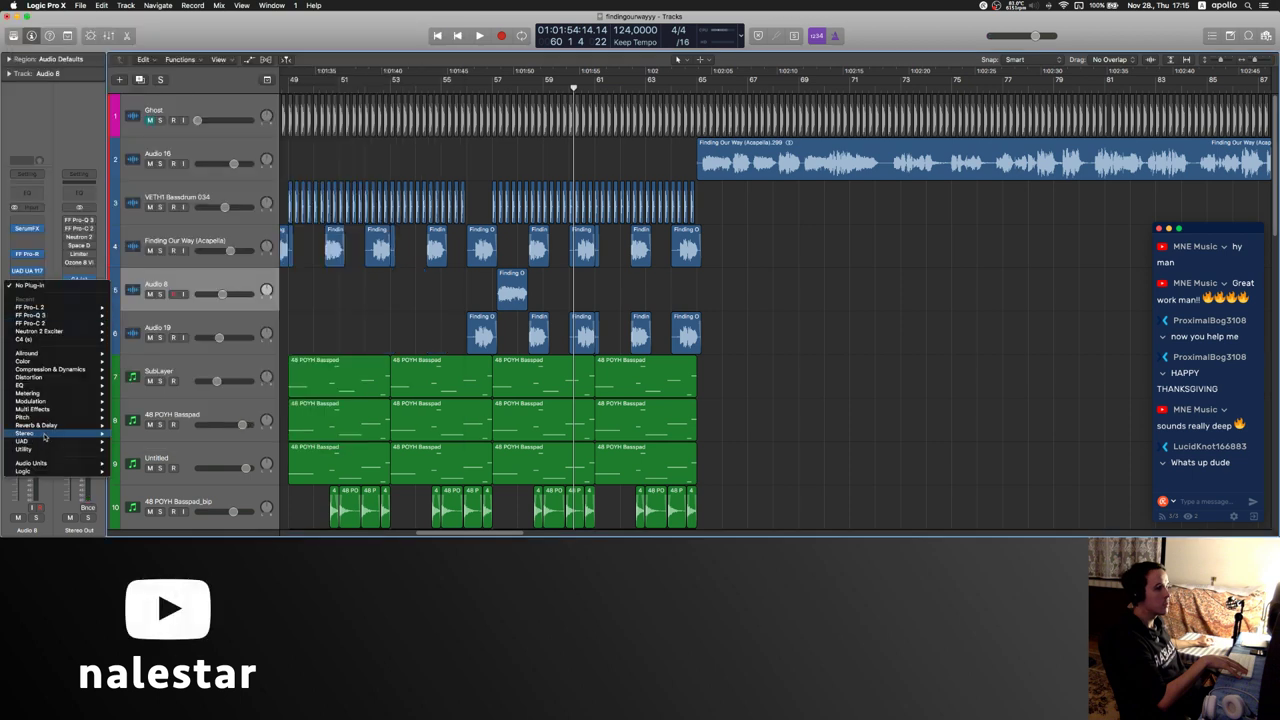
{"action": "mouse_move", "coordinate": [46, 436]}
{"action": "left_click", "coordinate": [223, 489]}
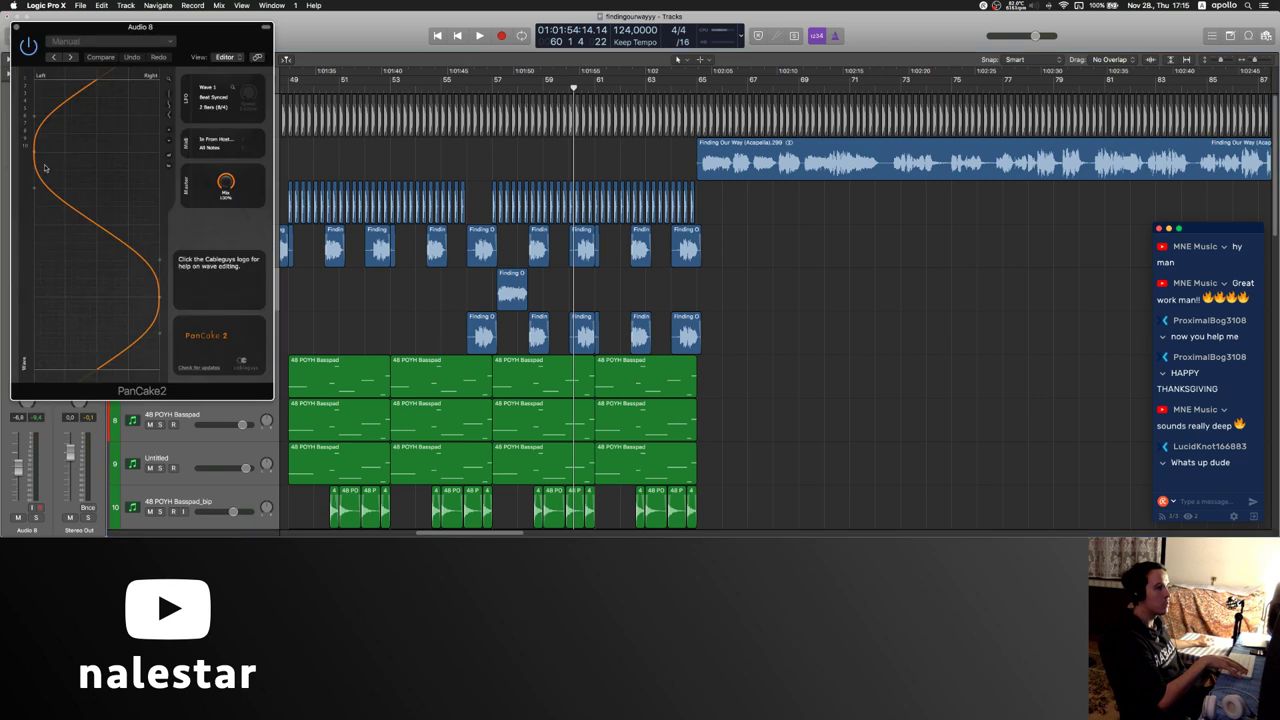
{"action": "left_click", "coordinate": [214, 107]}
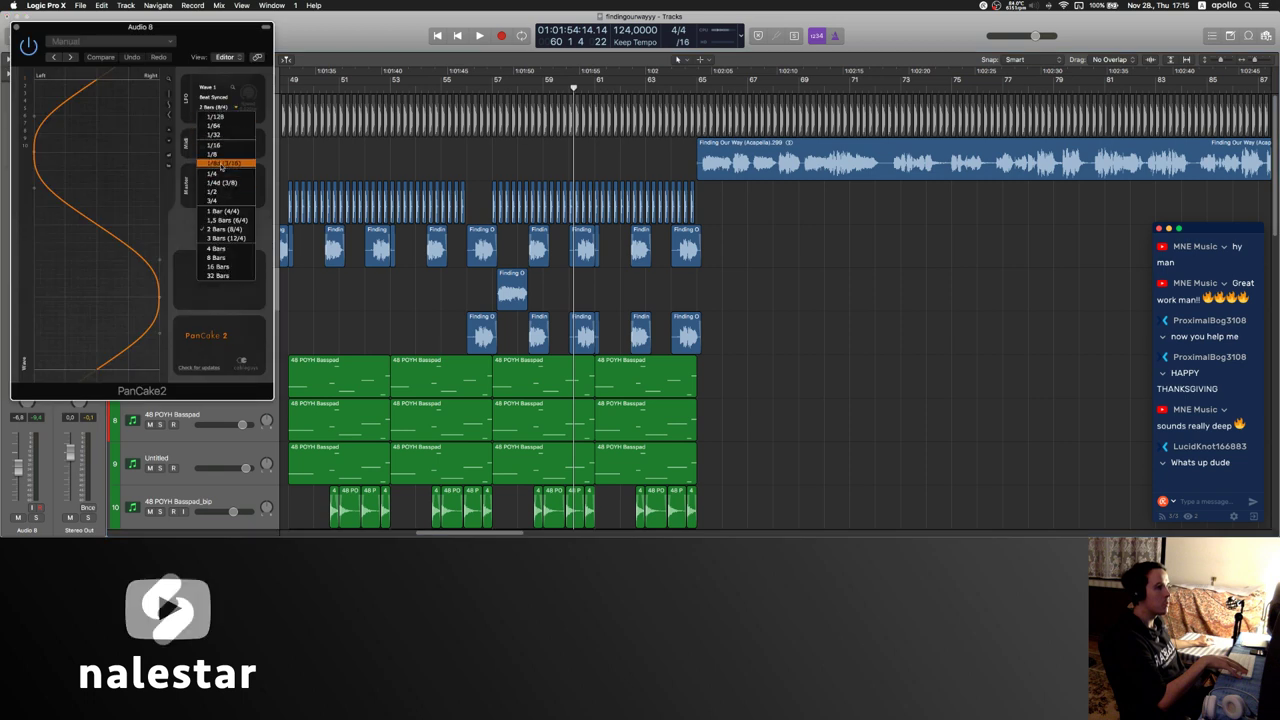
{"action": "left_click", "coordinate": [220, 162]}
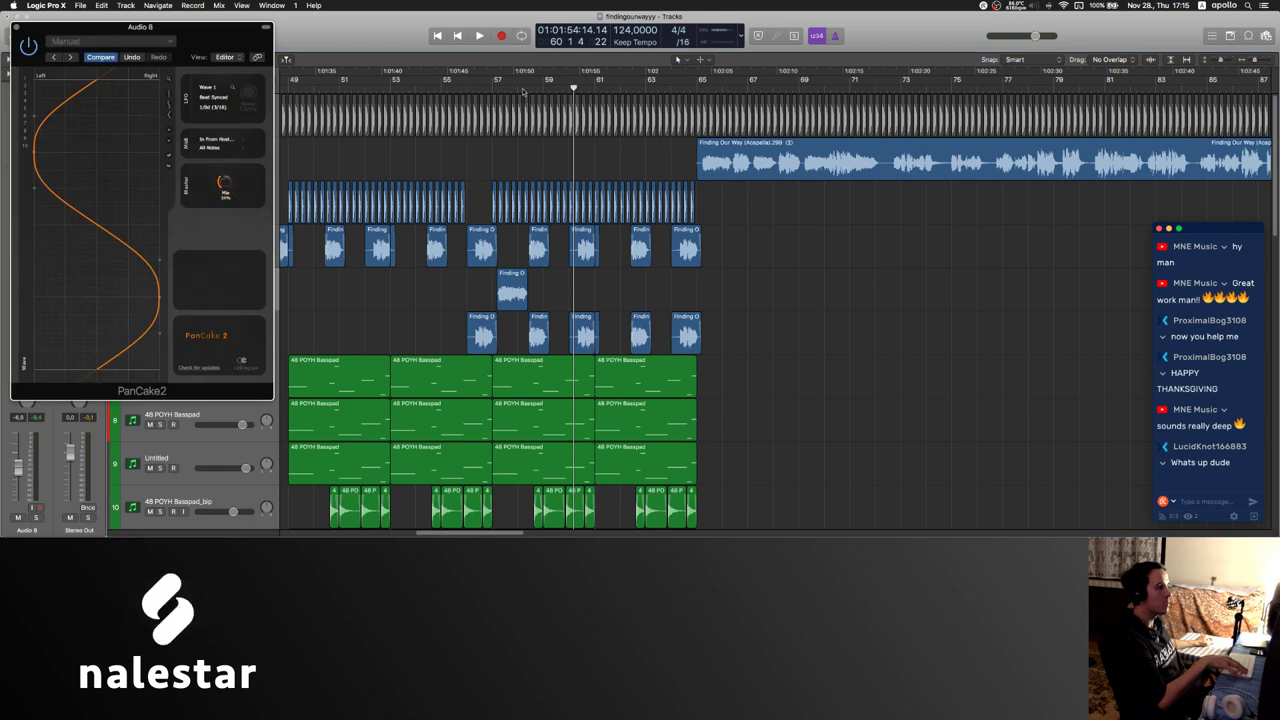
{"action": "left_click", "coordinate": [565, 311]}
{"action": "key", "text": "space"}
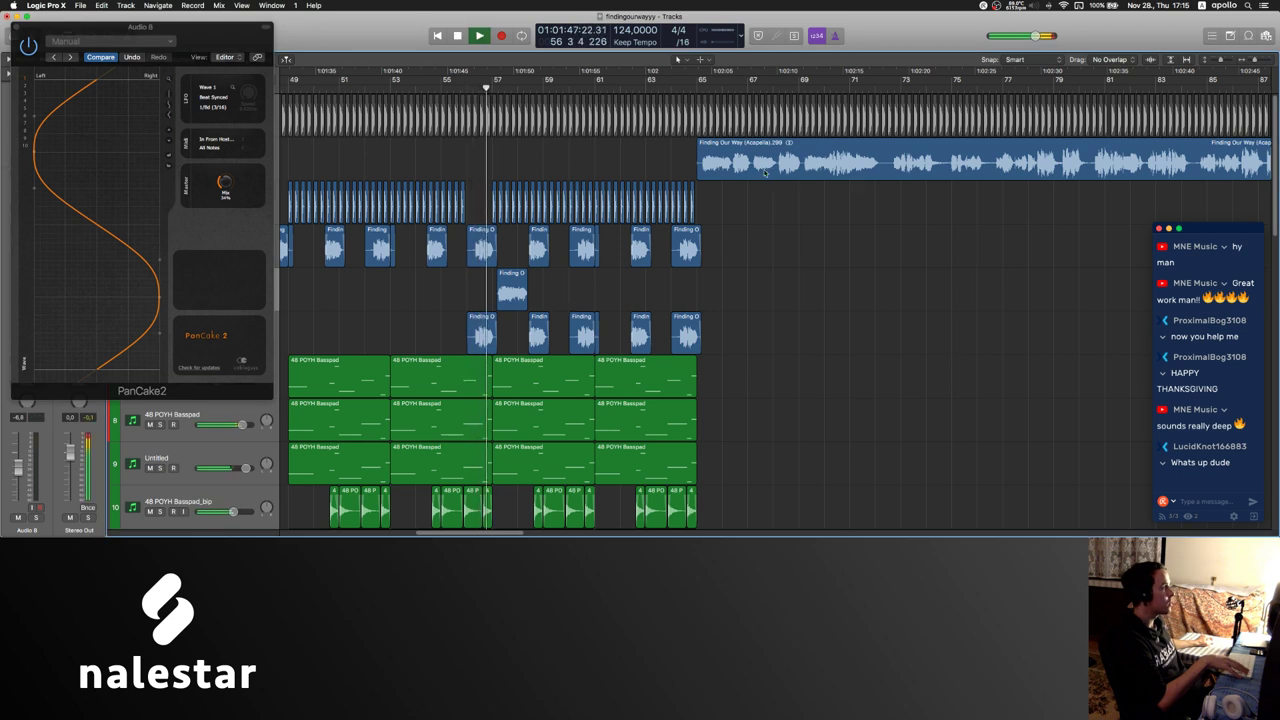
- Copy the short Audio 16 vocal phrase near bar 67 onto Audio 8 at bar 59 and close PanCake2
{"action": "left_click_drag", "start_coordinate": [760, 170], "coordinate": [779, 171]}
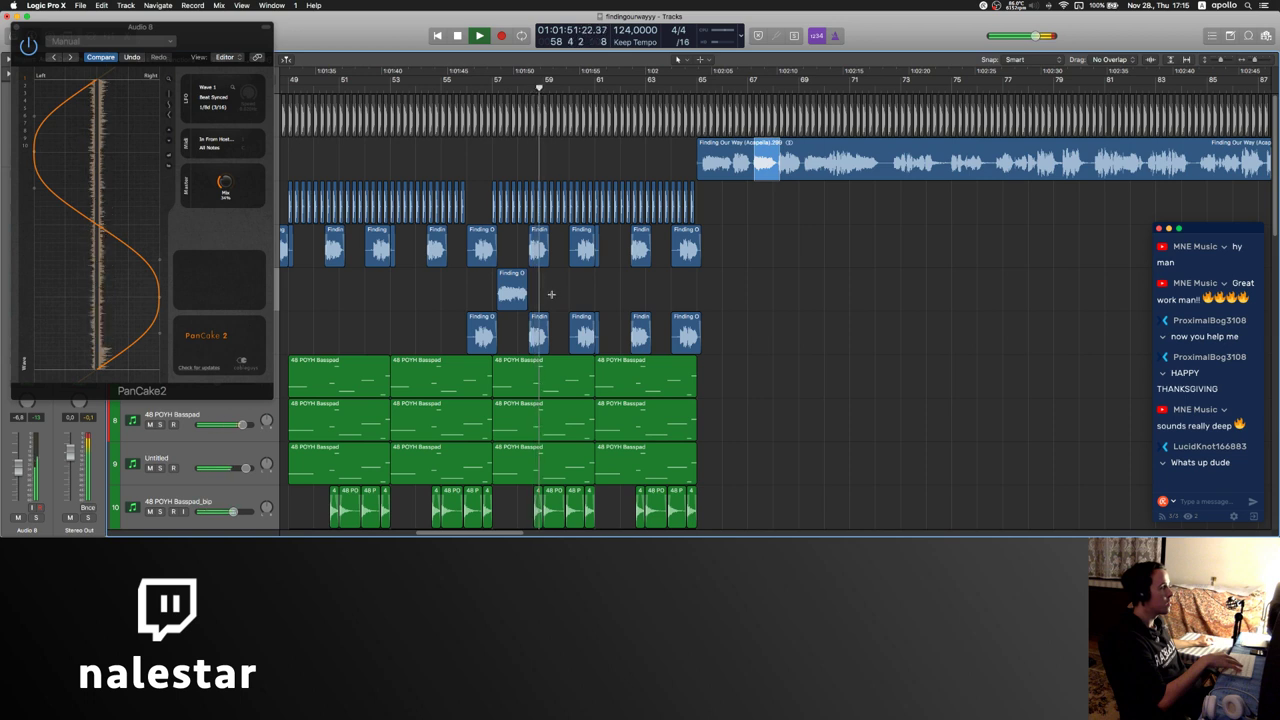
{"action": "key", "text": "super+v"}
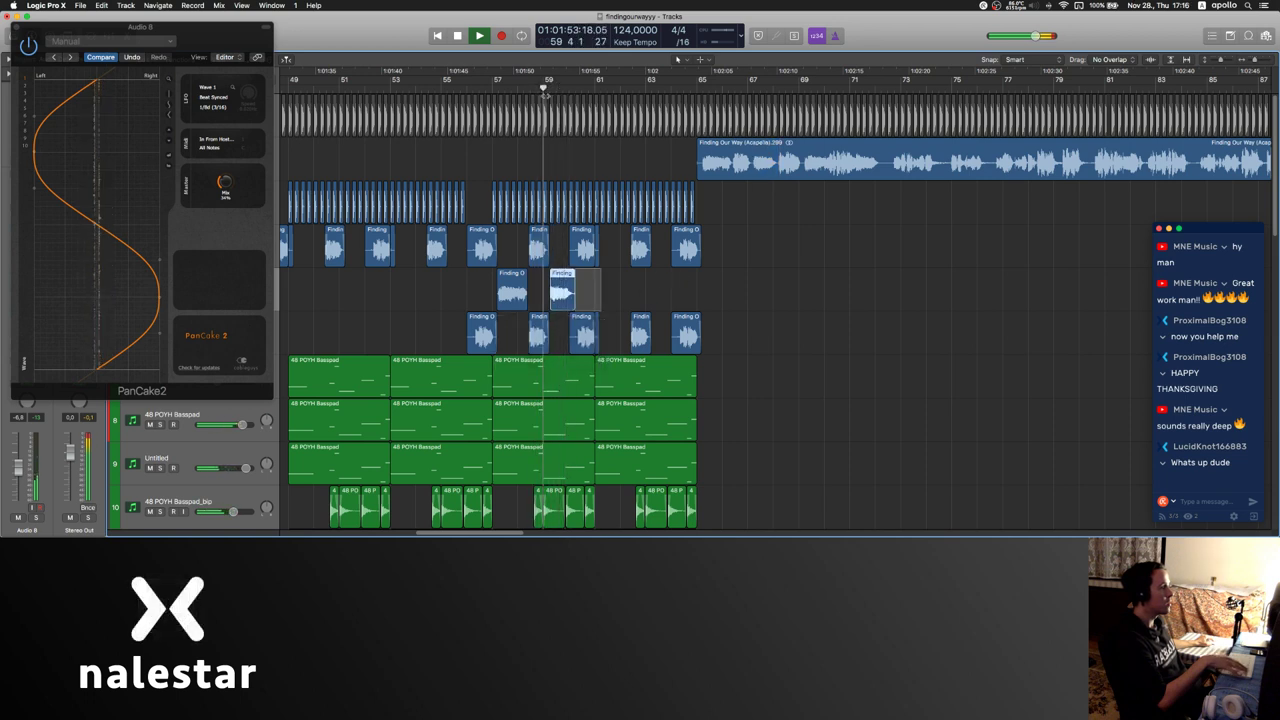
{"action": "key", "text": "super+w"}
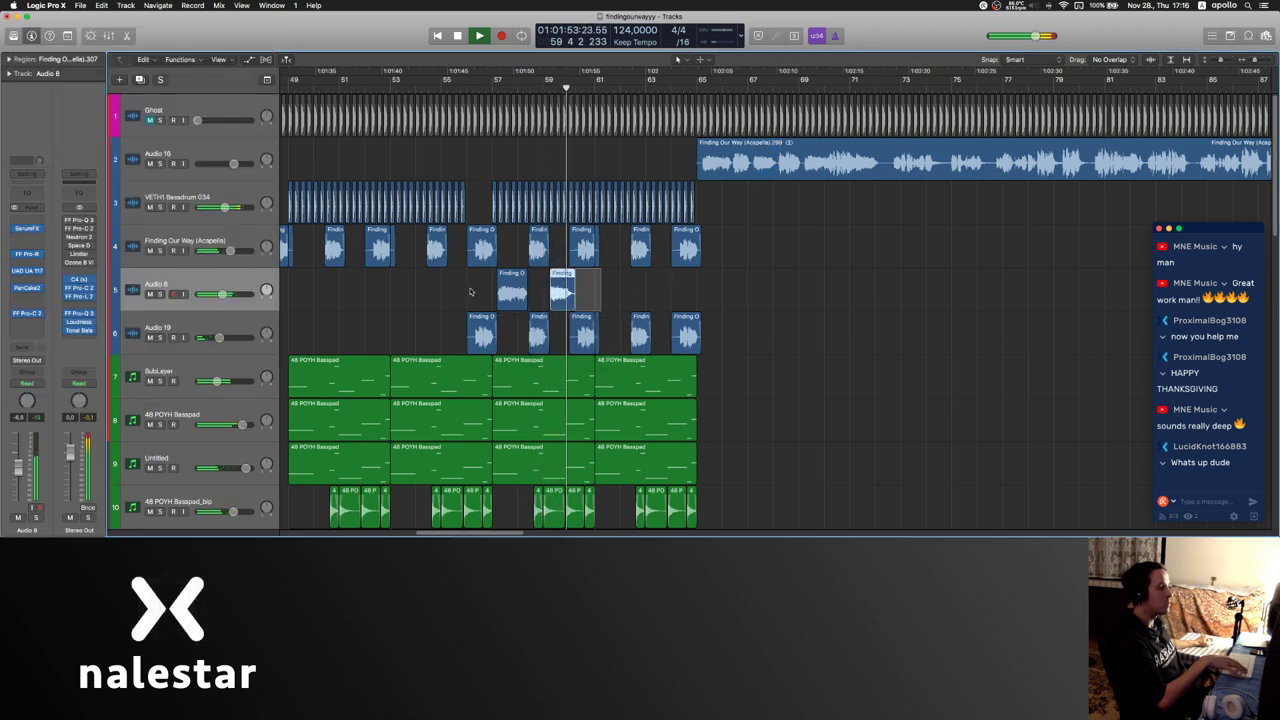
- Copy the two vocal chops in bars 57 to 60 on the Audio 8 track and paste them at bar 61
{"action": "left_click", "coordinate": [470, 292]}
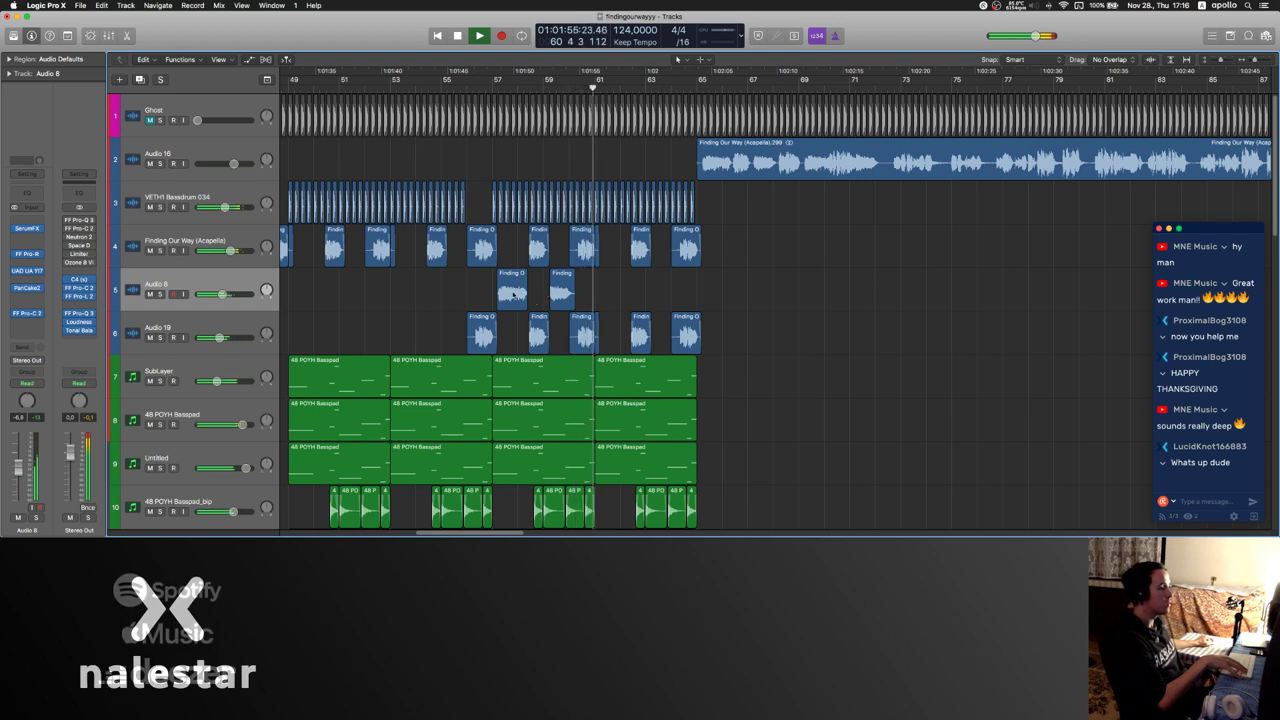
{"action": "left_click_drag", "start_coordinate": [466, 291], "coordinate": [610, 298]}
{"action": "left_click", "coordinate": [600, 296], "text": "super"}
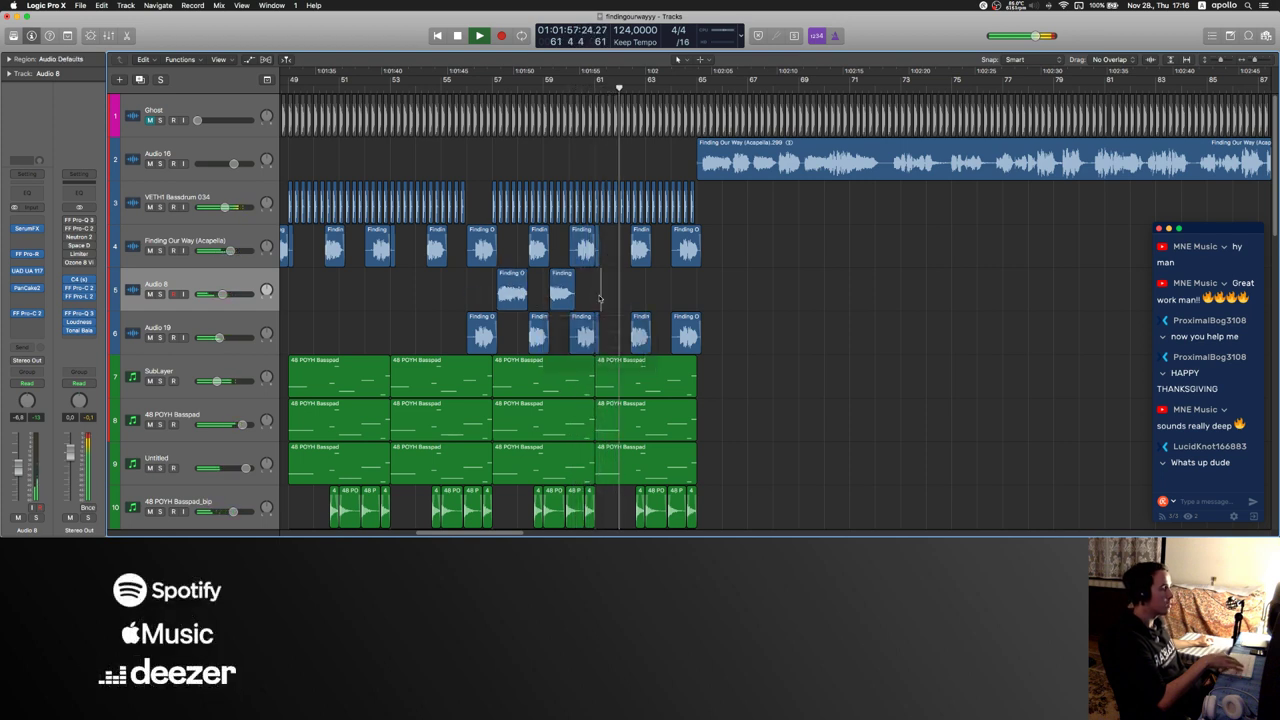
{"action": "key", "text": "super+v"}
{"action": "key", "text": "super+Right"}
{"action": "key", "text": "super+Right"}
{"action": "key", "text": "space"}
{"action": "scroll", "coordinate": [423, 281], "scroll_direction": "left", "scroll_amount": 5}
{"action": "scroll", "coordinate": [423, 281], "scroll_direction": "left", "scroll_amount": 2}
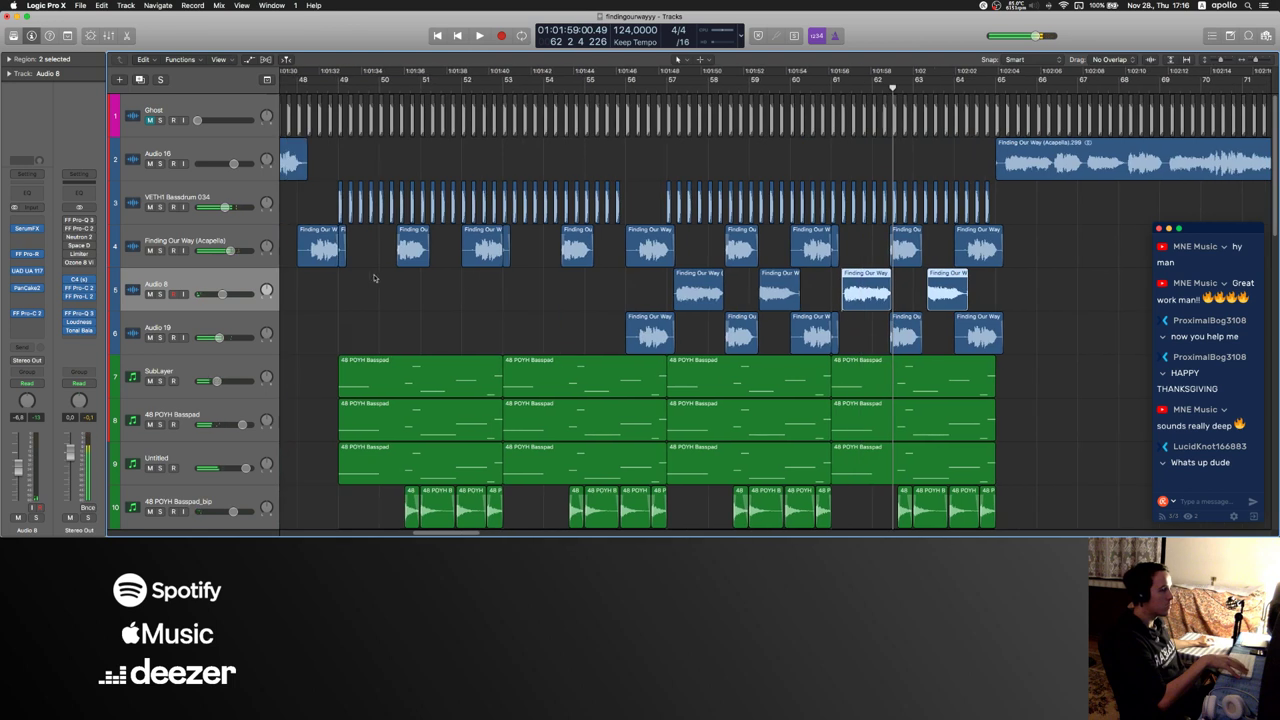
- Remove the leftover slivers behind the vocal chops on the Finding Our Way track and copy the bar 52 chop to Audio 19
{"action": "mouse_move", "coordinate": [832, 260]}
{"action": "left_mouse_down"}
{"action": "mouse_move", "coordinate": [845, 262]}
{"action": "mouse_move", "coordinate": [830, 265]}
{"action": "left_mouse_up"}
{"action": "left_click_drag", "start_coordinate": [828, 345], "coordinate": [842, 344]}
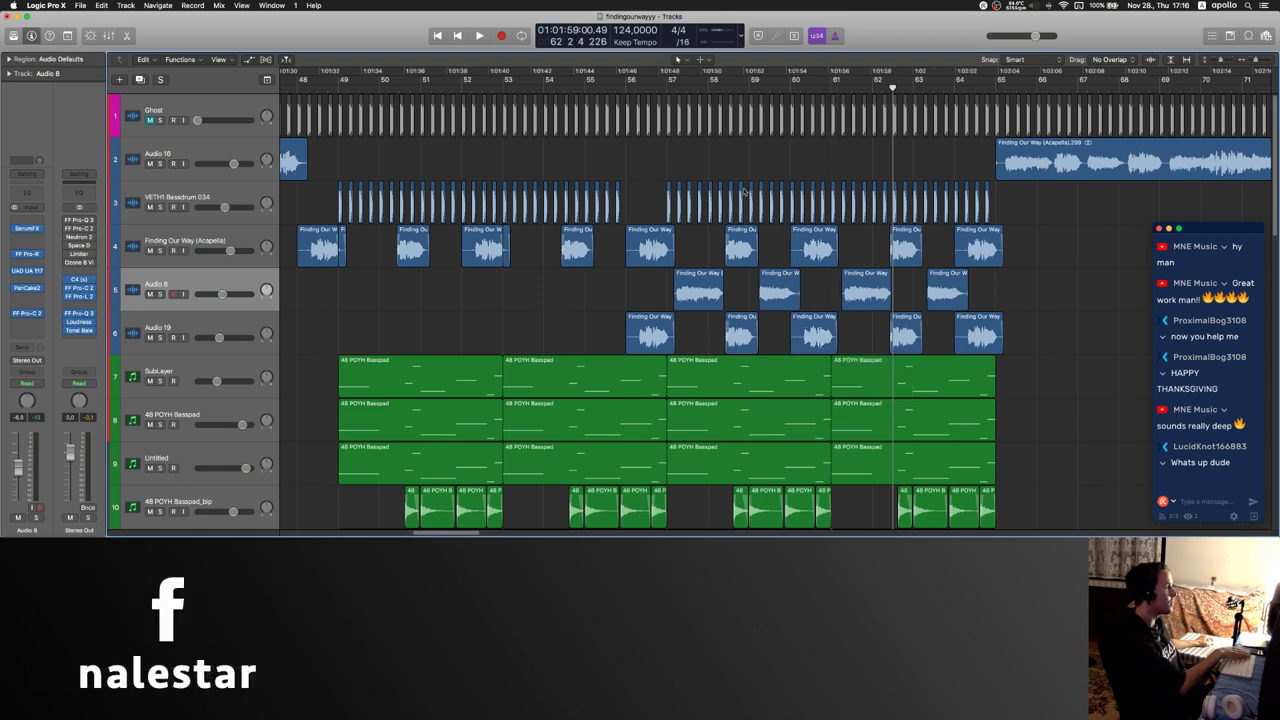
{"action": "left_click_drag", "start_coordinate": [815, 255], "coordinate": [348, 267]}
{"action": "left_click", "coordinate": [513, 265]}
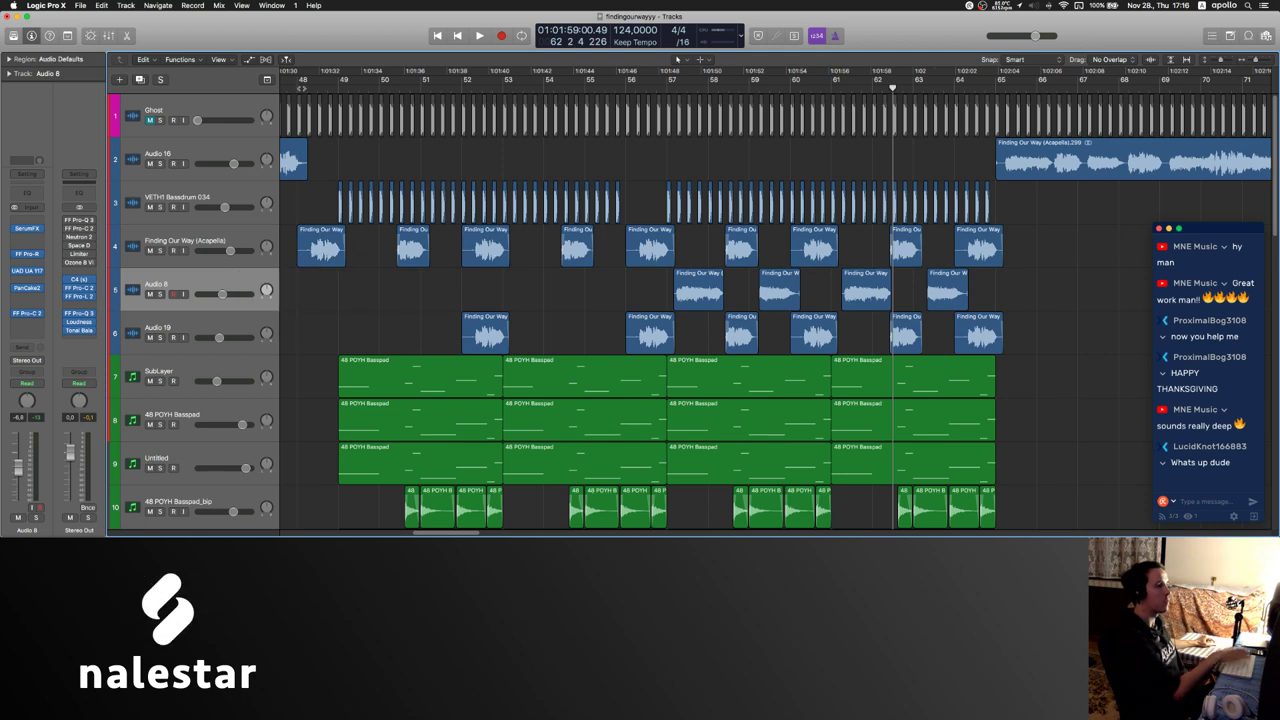
- Play the section from bar 49 and check how the instrument, clap and hi-hat tracks are arranged up to bar 65
{"action": "key", "text": "space"}
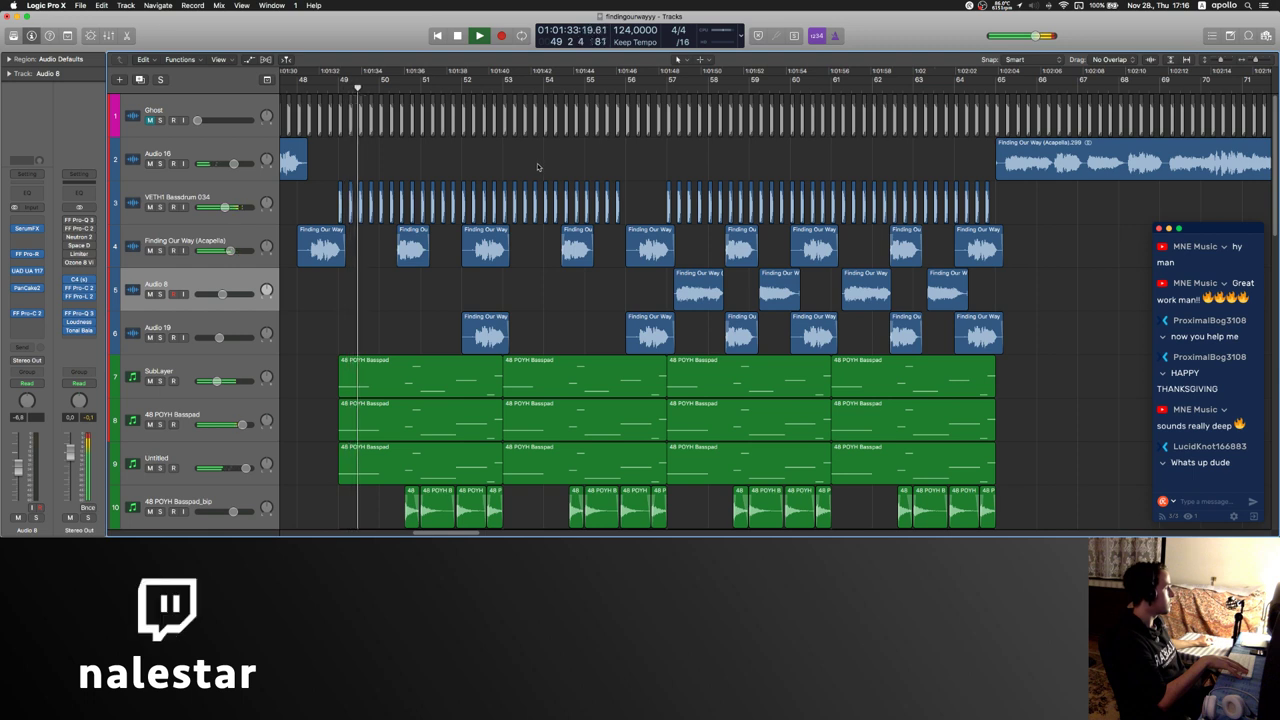
{"action": "key", "text": "space"}
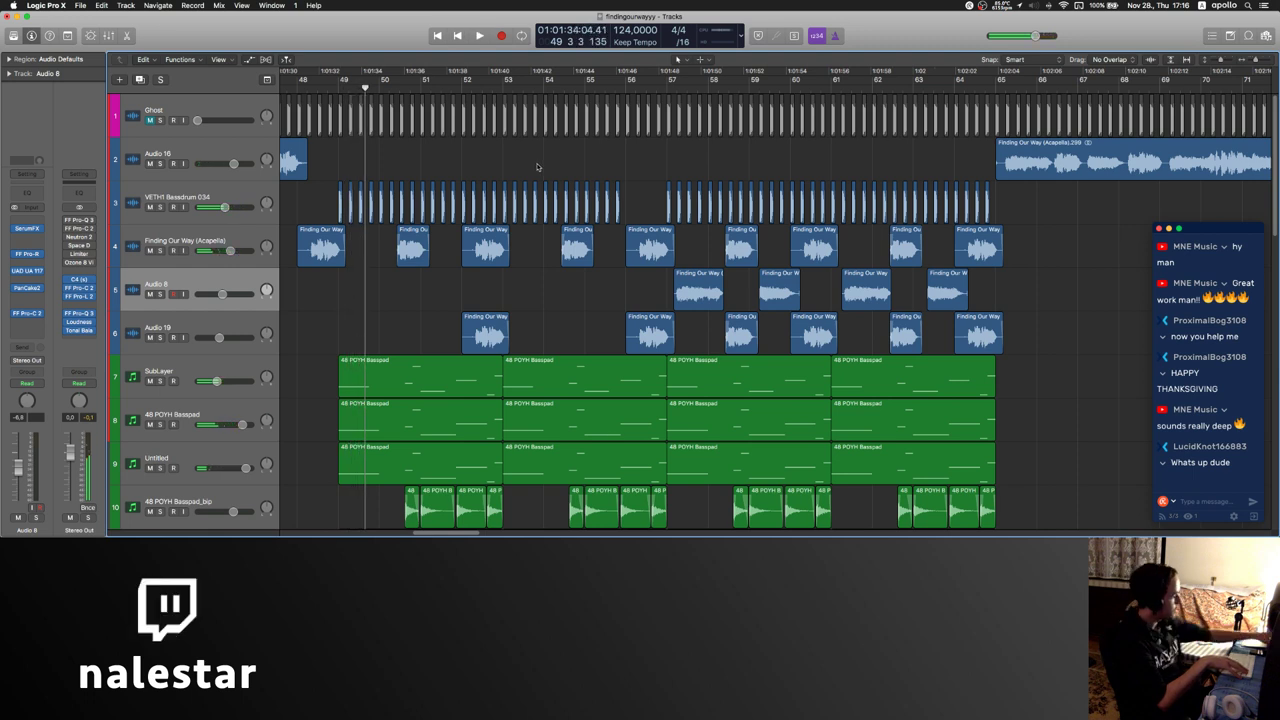
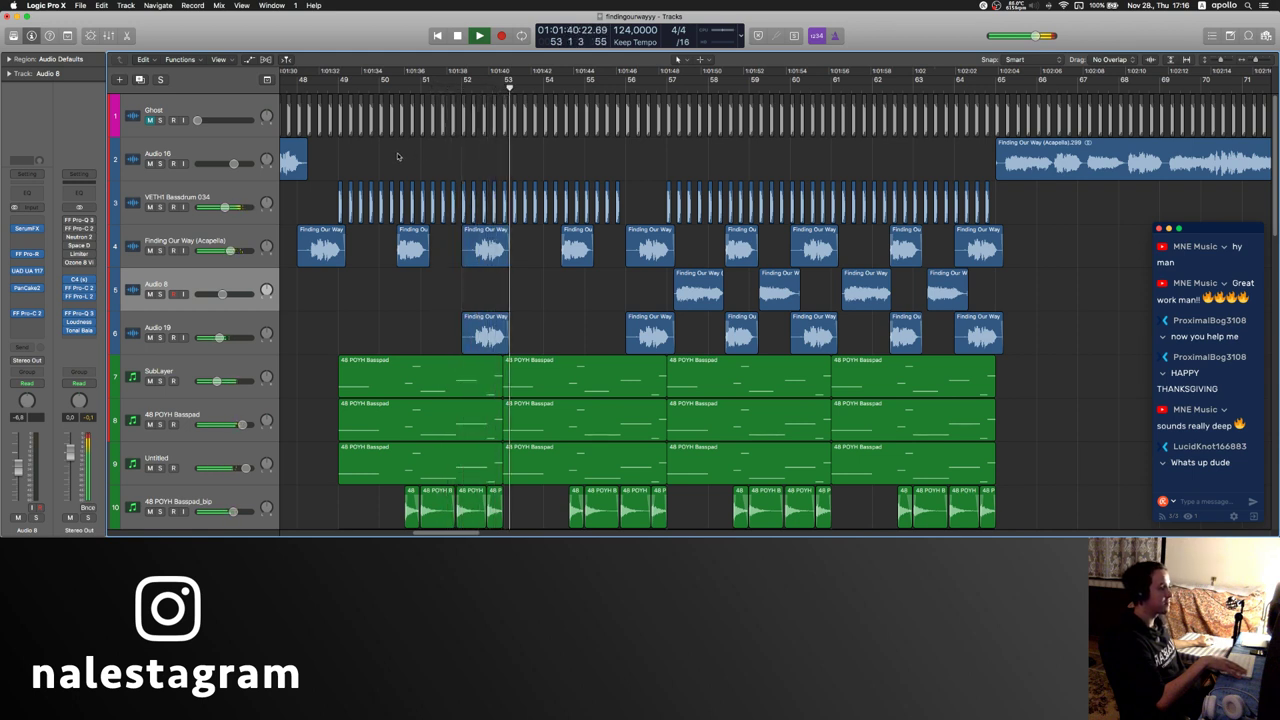
{"action": "scroll", "coordinate": [628, 162], "scroll_direction": "right", "scroll_amount": 5}
{"action": "scroll", "coordinate": [565, 190], "scroll_direction": "down", "scroll_amount": 10}
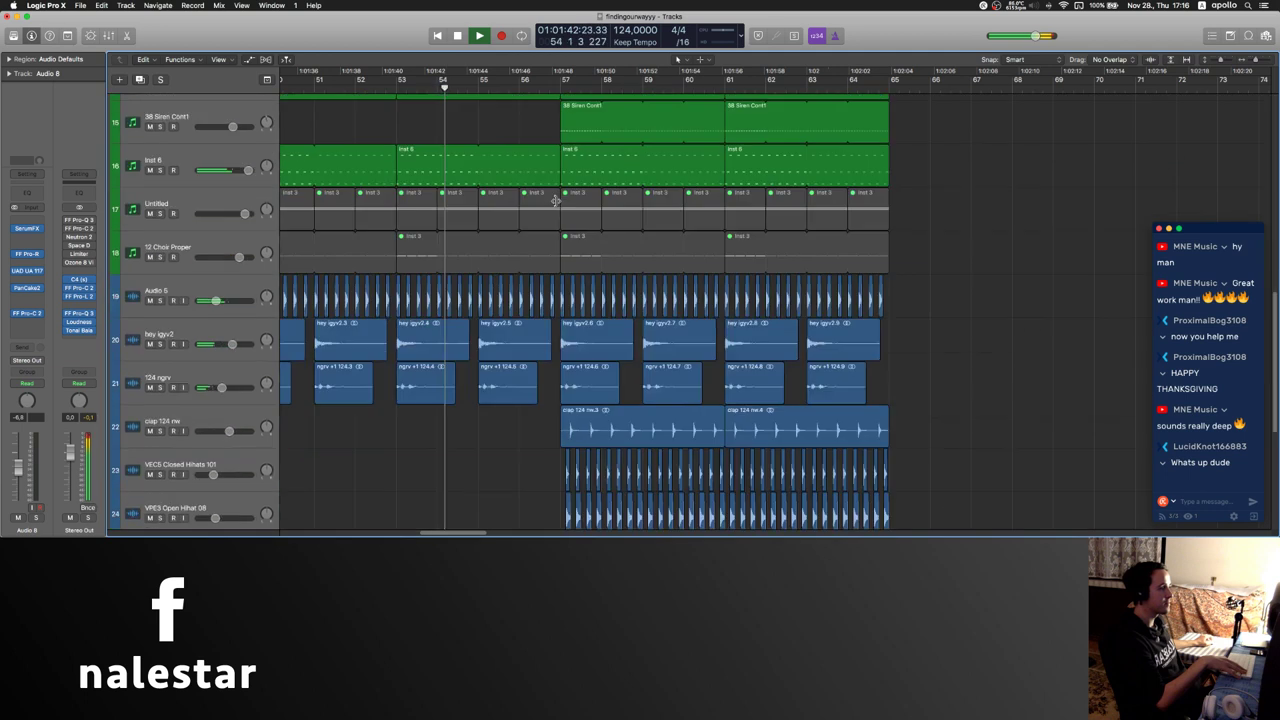
{"action": "left_click_drag", "start_coordinate": [561, 243], "coordinate": [725, 300]}
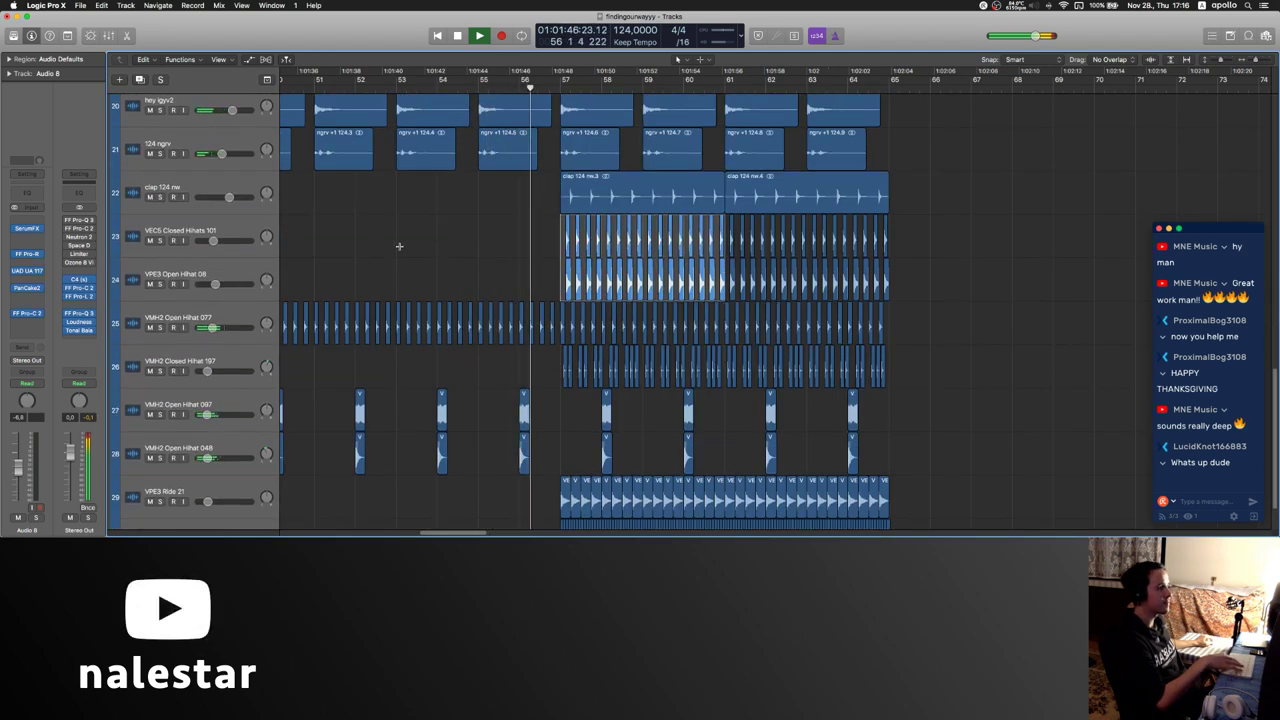
{"action": "left_click", "coordinate": [397, 246]}
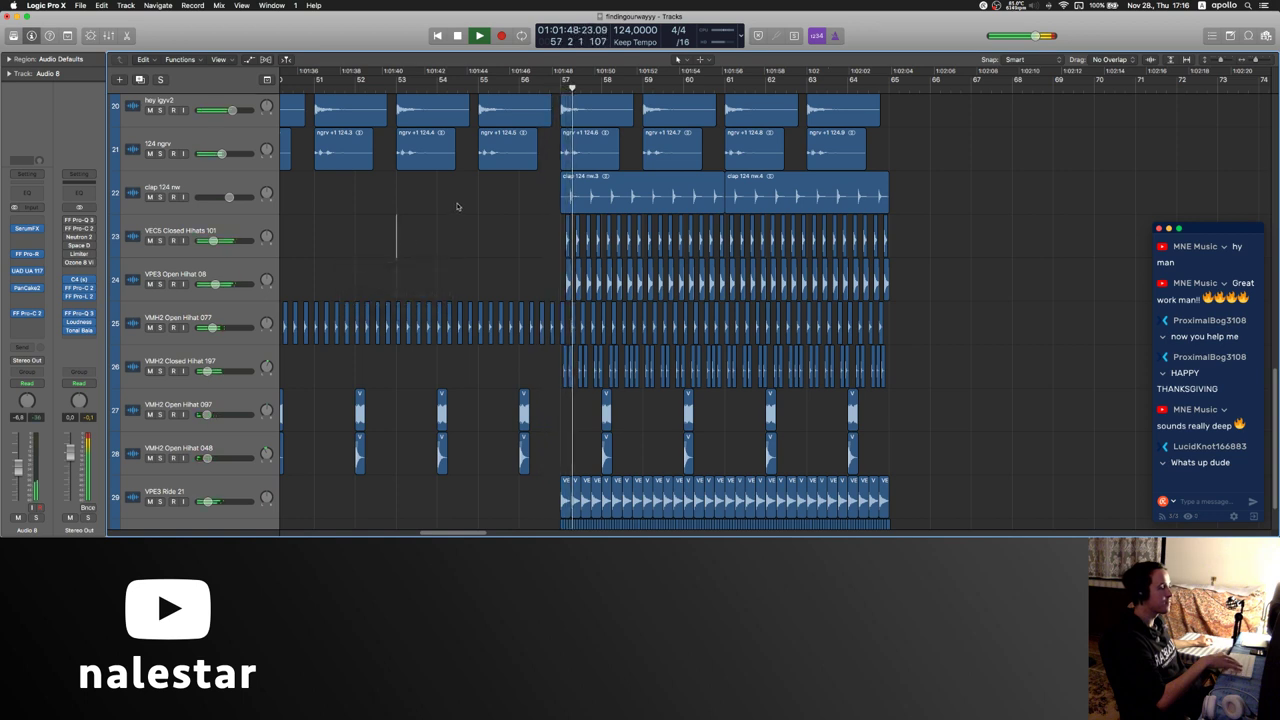
{"action": "scroll", "coordinate": [480, 196], "scroll_direction": "left", "scroll_amount": 2}
{"action": "scroll", "coordinate": [480, 196], "scroll_direction": "up", "scroll_amount": 6}
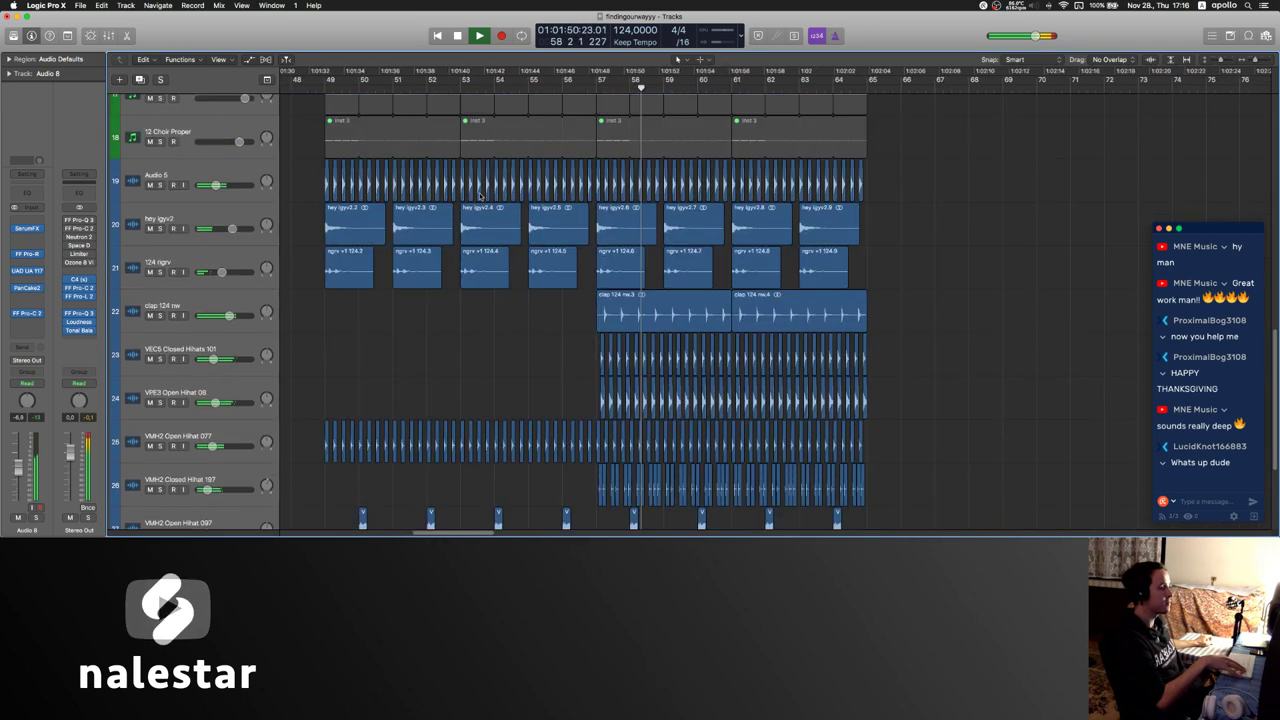
{"action": "scroll", "coordinate": [320, 285], "scroll_direction": "right", "scroll_amount": 2}
{"action": "key", "text": "super+Left"}
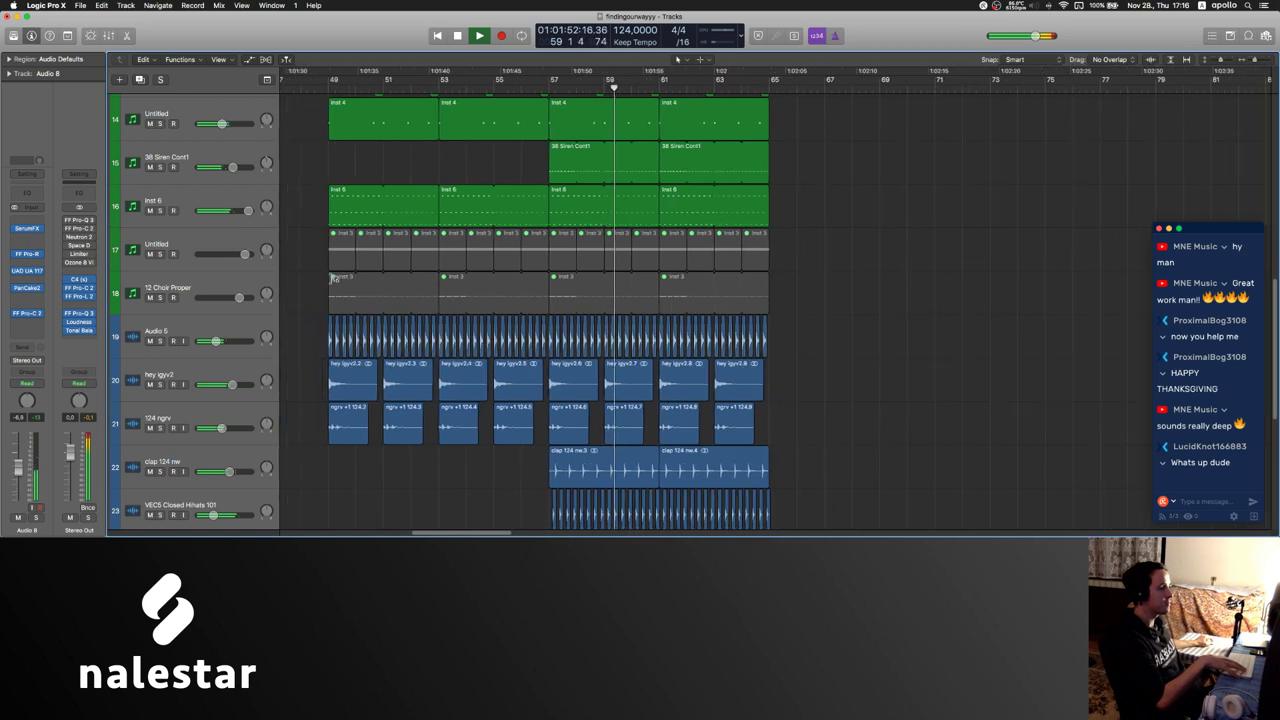
{"action": "scroll", "coordinate": [344, 279], "scroll_direction": "up", "scroll_amount": 2}
{"action": "scroll", "coordinate": [344, 279], "scroll_direction": "right", "scroll_amount": 1}
{"action": "scroll", "coordinate": [343, 278], "scroll_direction": "up", "scroll_amount": 11}
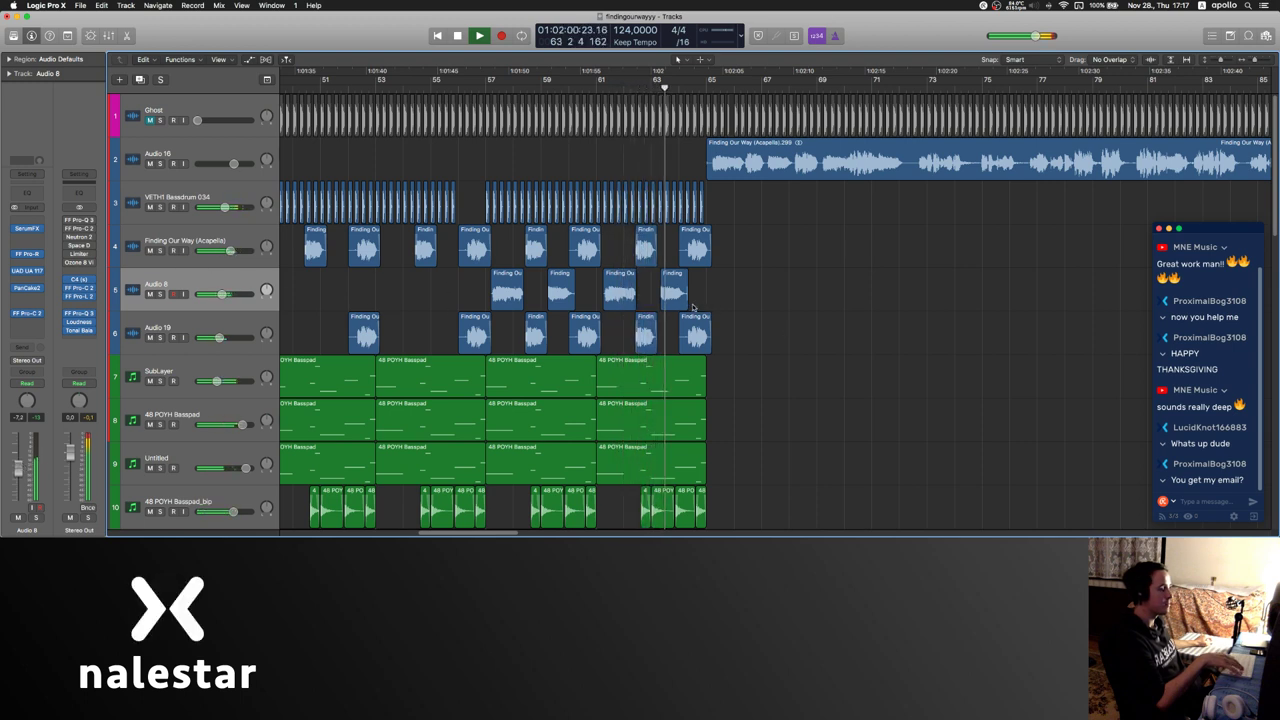
- Replace the last two vocal chops on Audio 8 with a copy of the bar 57 pair aligned slightly earlier from bar 61
{"action": "scroll", "coordinate": [691, 305], "scroll_direction": "up", "scroll_amount": 1}
{"action": "scroll", "coordinate": [691, 305], "scroll_direction": "up", "scroll_amount": 1}
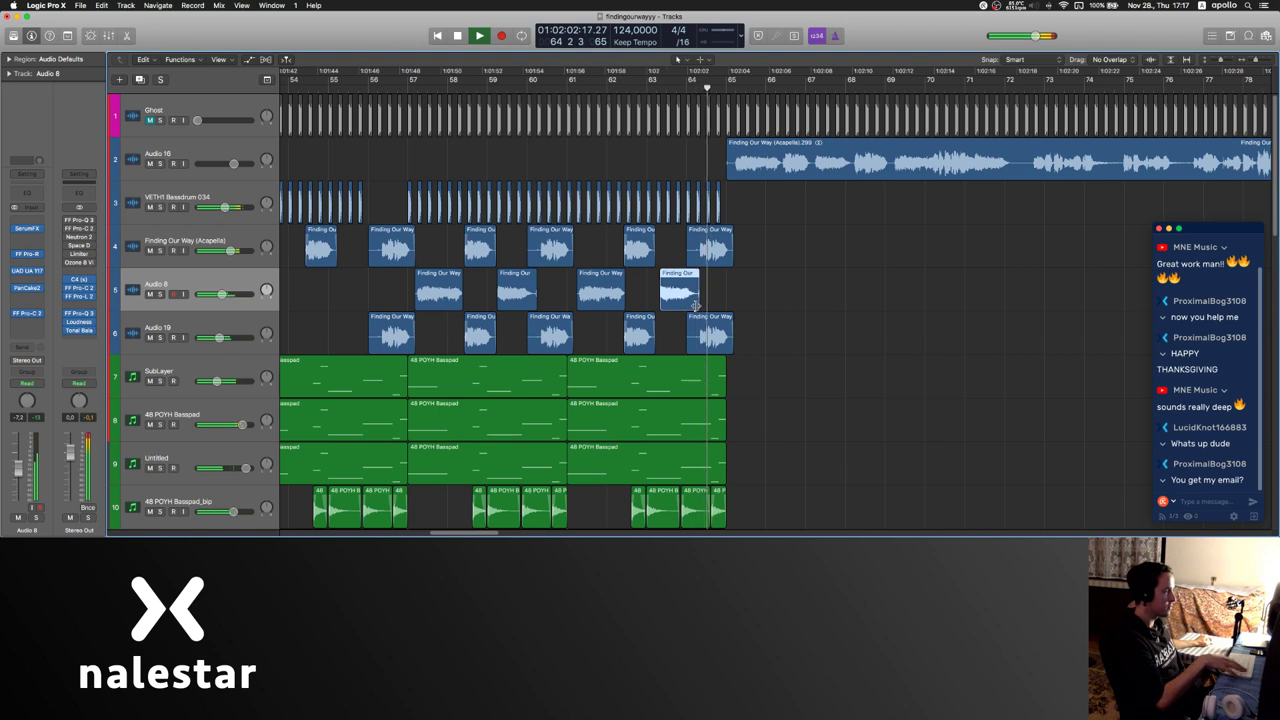
{"action": "left_click_drag", "start_coordinate": [696, 305], "coordinate": [594, 297]}
{"action": "key", "text": "space"}
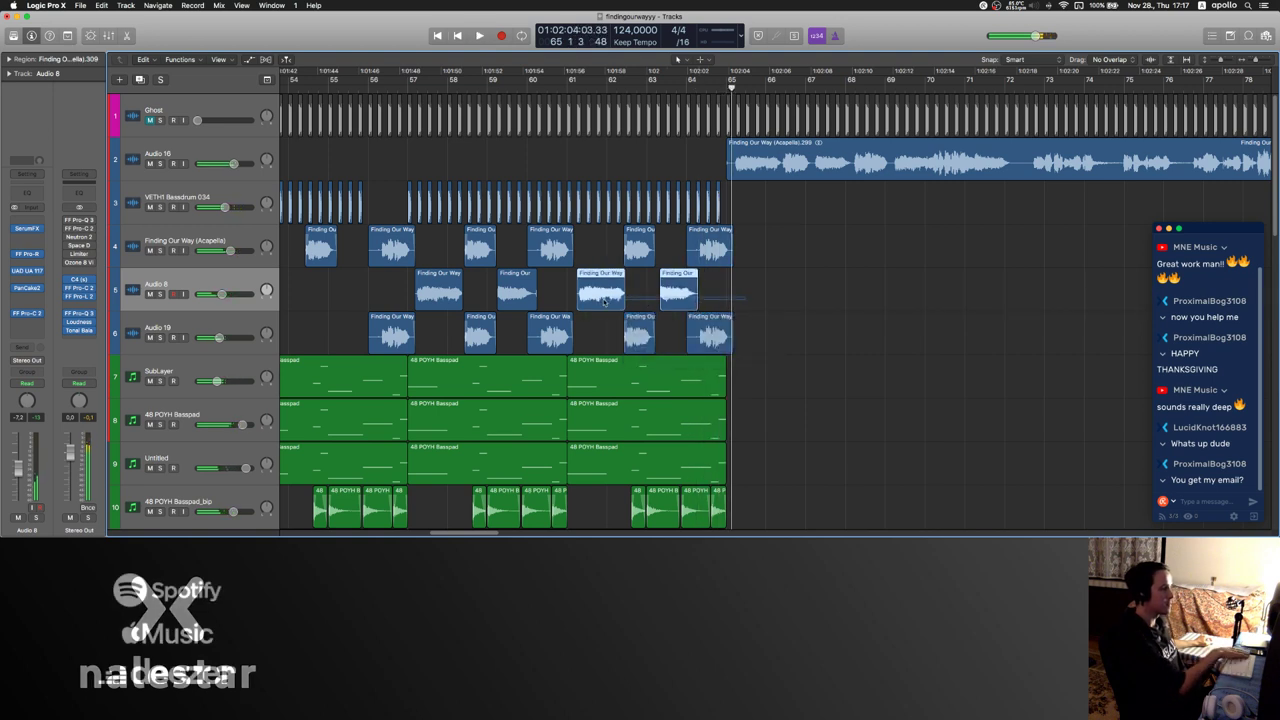
{"action": "key", "text": "BackSpace"}
{"action": "left_click_drag", "start_coordinate": [418, 292], "coordinate": [587, 298]}
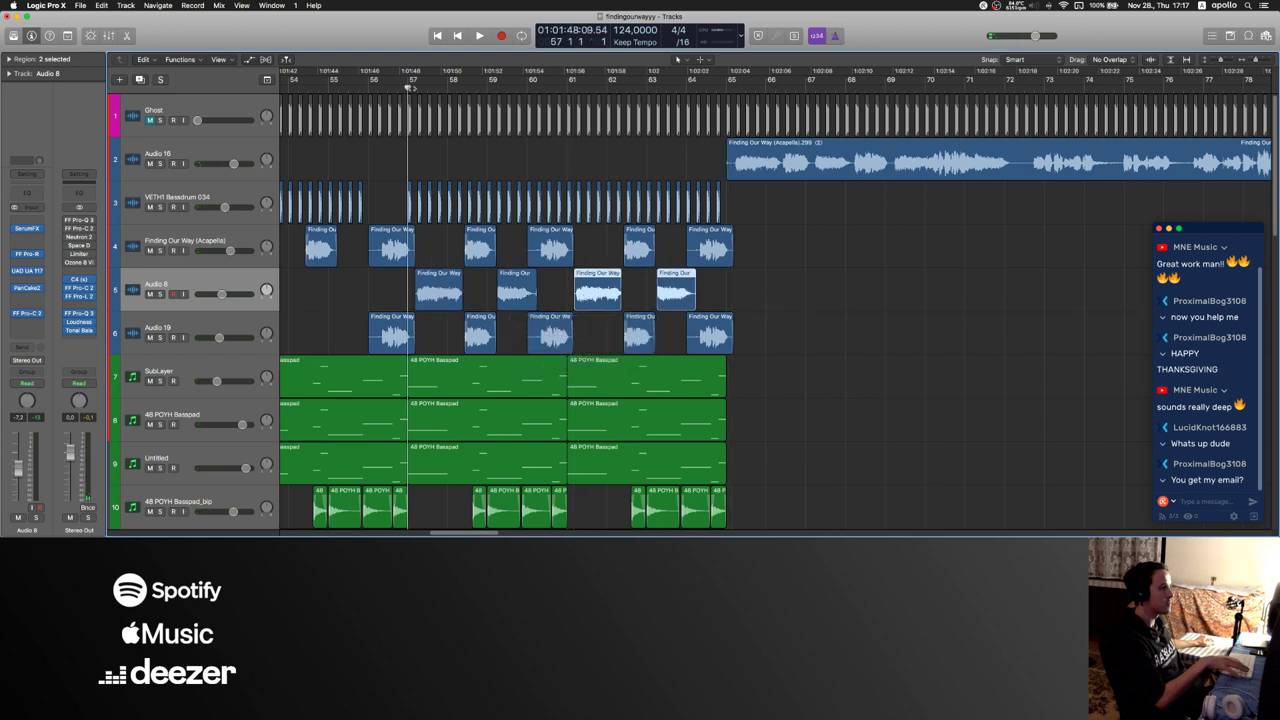
- Play back from bar 57 and delete the bass drum hits in bar 64 on the VETH1 Bassdrum 034 track
{"action": "left_click", "coordinate": [493, 160]}
{"action": "key", "text": "space"}
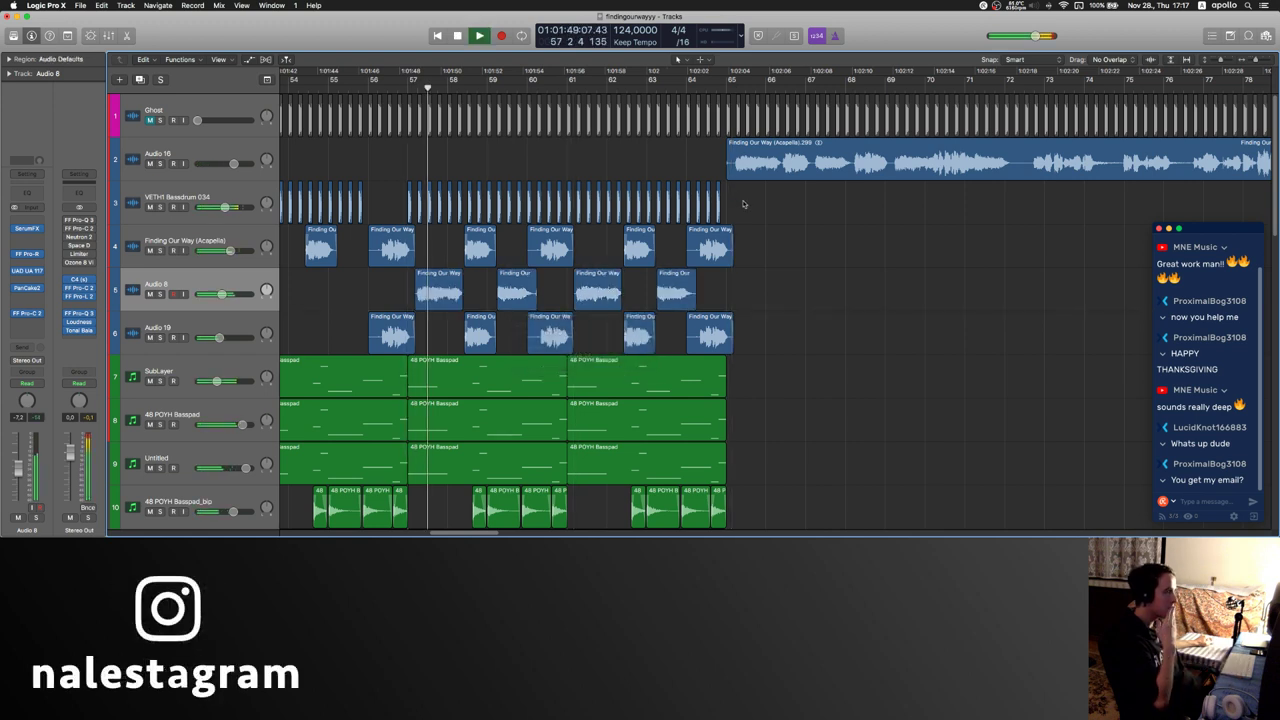
{"action": "left_click_drag", "start_coordinate": [745, 204], "coordinate": [690, 206]}
{"action": "key", "text": "Delete"}
- Examine the synth, choir and percussion tracks across bars 49 to 65 during playback
{"action": "scroll", "coordinate": [773, 206], "scroll_direction": "down", "scroll_amount": 2}
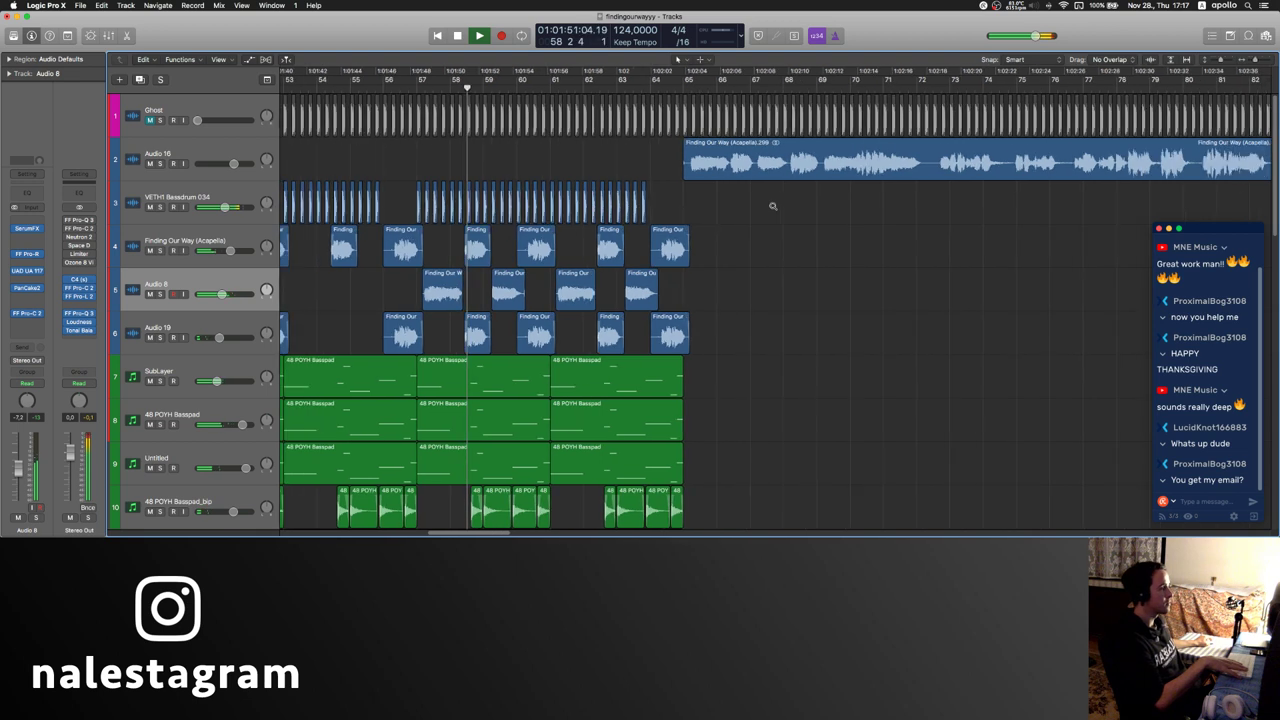
{"action": "scroll", "coordinate": [474, 240], "scroll_direction": "down", "scroll_amount": 5}
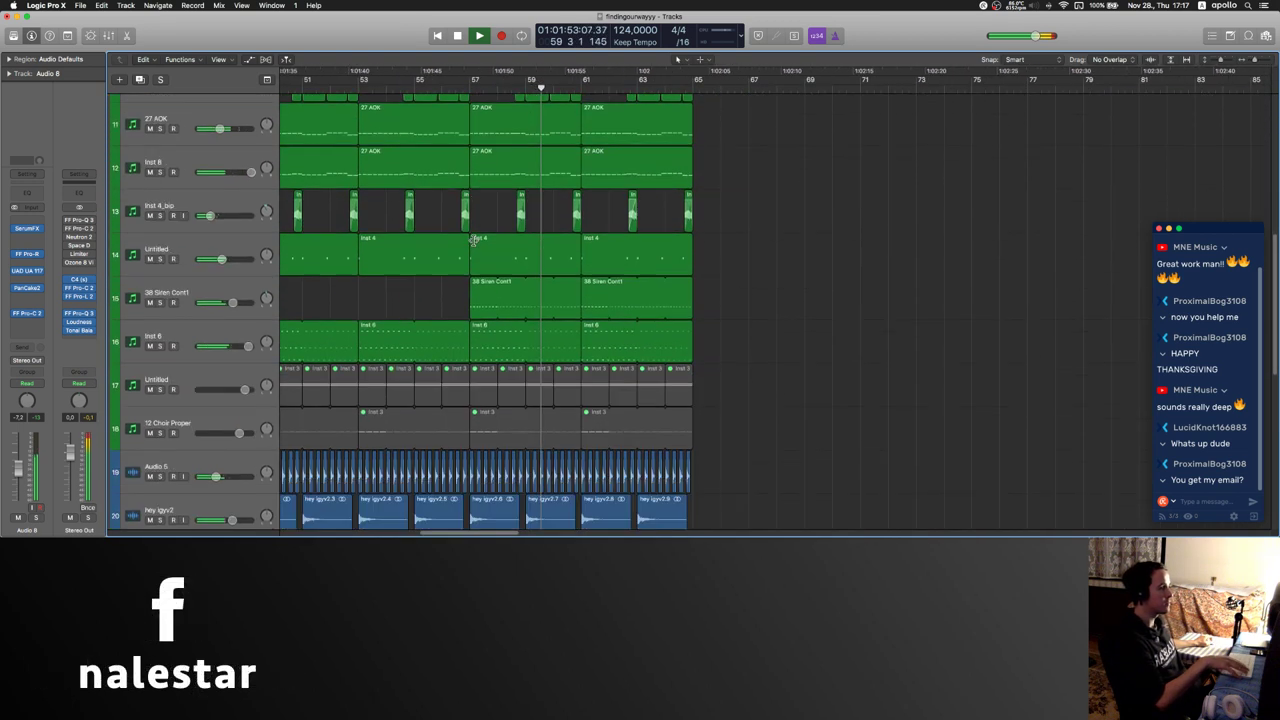
{"action": "scroll", "coordinate": [474, 240], "scroll_direction": "down", "scroll_amount": 4}
{"action": "scroll", "coordinate": [519, 247], "scroll_direction": "left", "scroll_amount": 3}
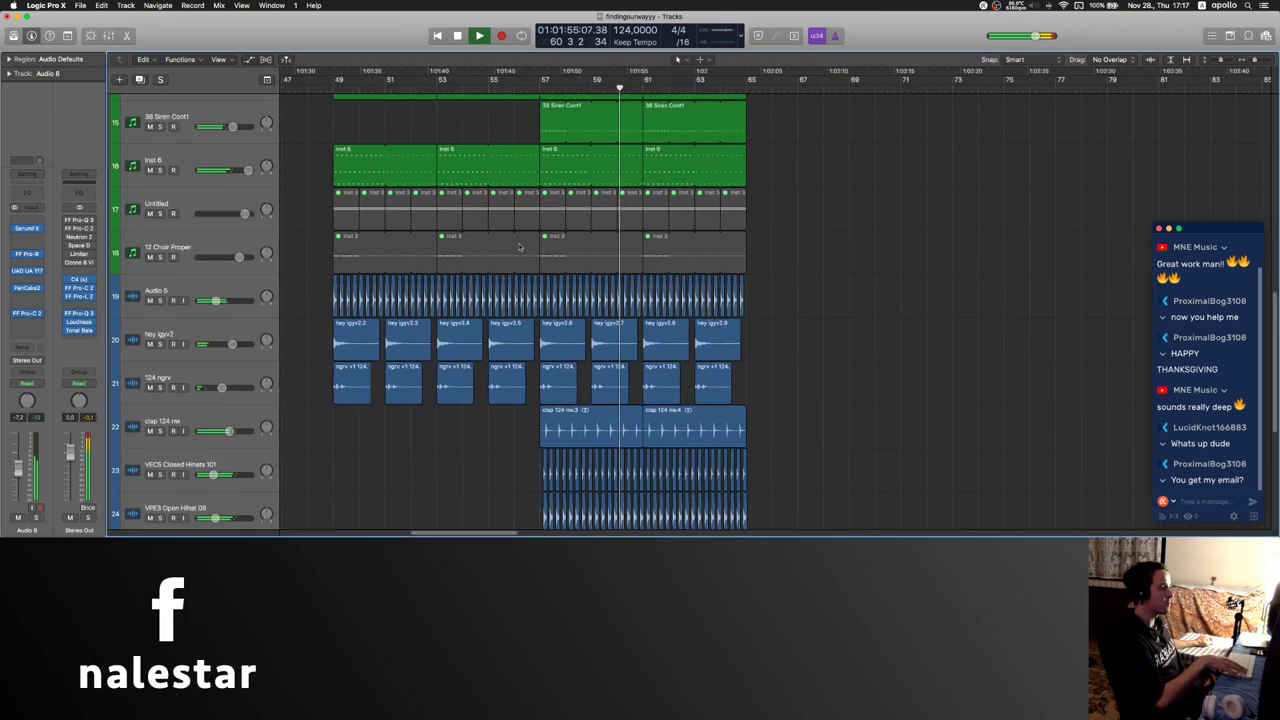
{"action": "scroll", "coordinate": [519, 247], "scroll_direction": "right", "scroll_amount": 2}
{"action": "scroll", "coordinate": [794, 251], "scroll_direction": "left", "scroll_amount": 4}
{"action": "scroll", "coordinate": [664, 243], "scroll_direction": "up", "scroll_amount": 5}
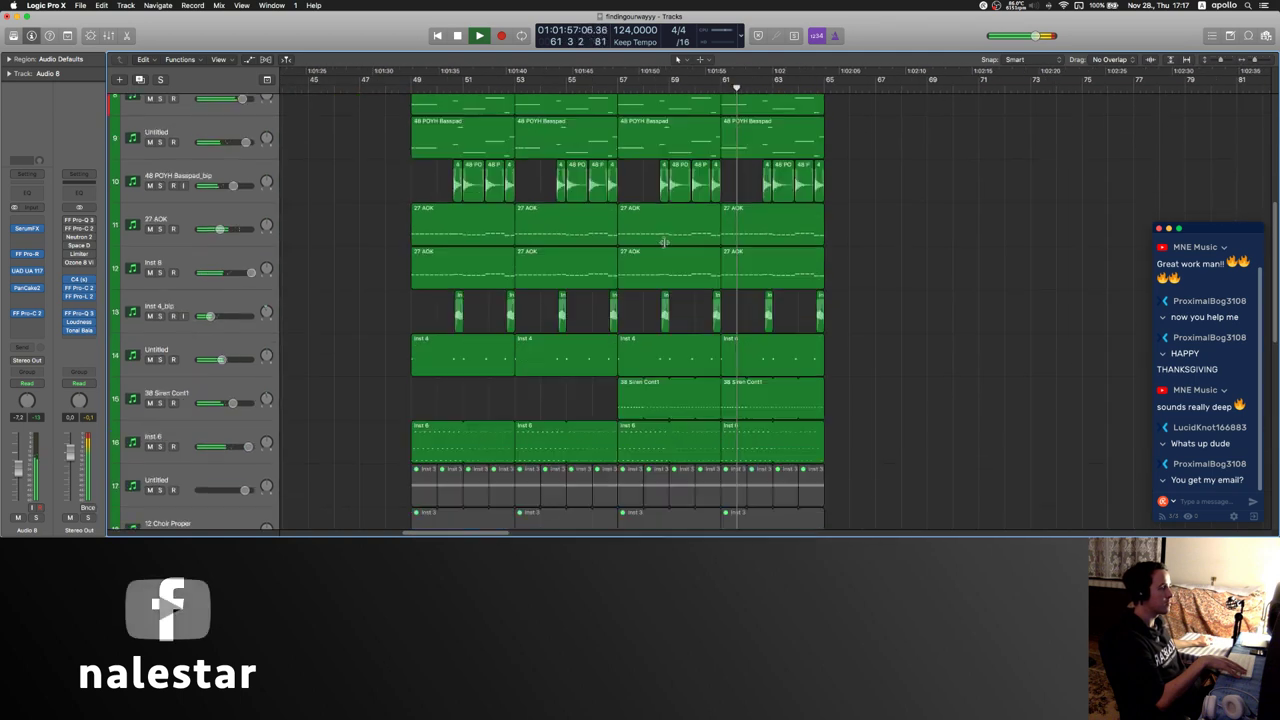
{"action": "scroll", "coordinate": [664, 243], "scroll_direction": "right", "scroll_amount": 4}
{"action": "scroll", "coordinate": [650, 230], "scroll_direction": "up", "scroll_amount": 5}
- Move the long acapella region on Audio 16 from bar 65 to bar 73
{"action": "scroll", "coordinate": [616, 186], "scroll_direction": "right", "scroll_amount": 4}
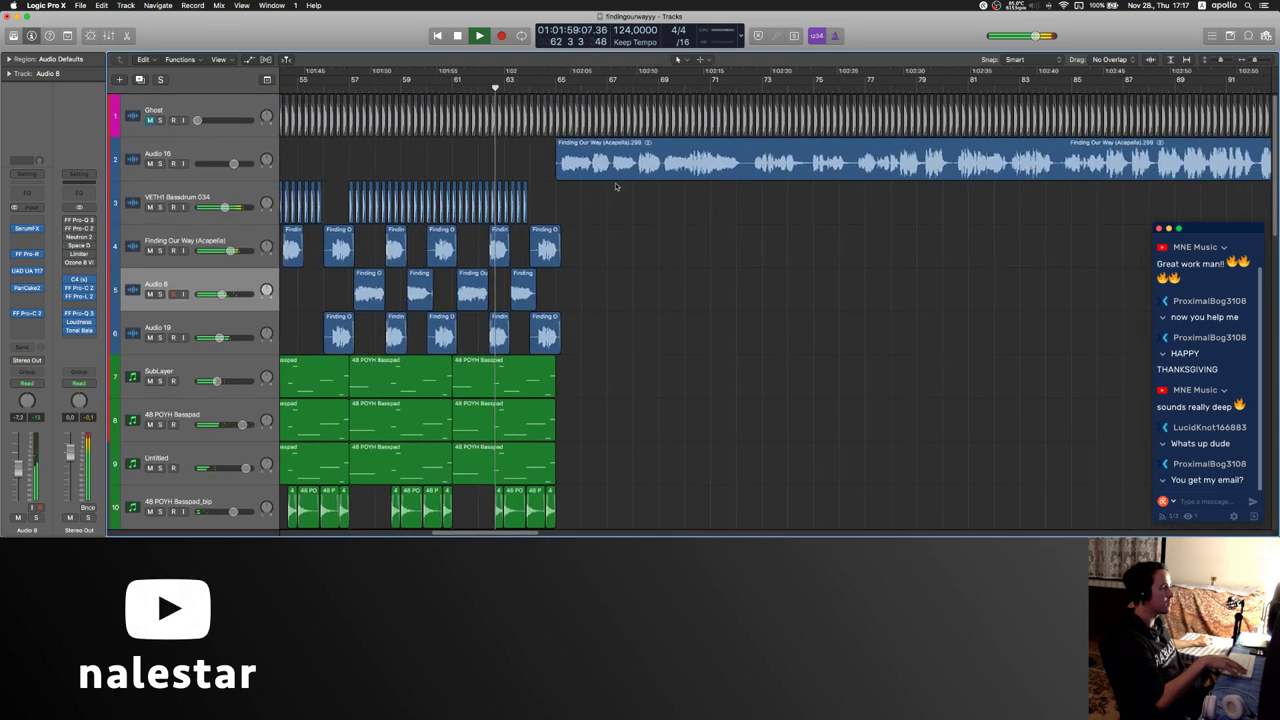
{"action": "scroll", "coordinate": [608, 184], "scroll_direction": "right", "scroll_amount": 2}
{"action": "left_click_drag", "start_coordinate": [475, 165], "coordinate": [681, 168]}
- Copy the bass drum pattern of bars 57 to 65 and paste it at bar 65 on the same track
{"action": "scroll", "coordinate": [521, 207], "scroll_direction": "left", "scroll_amount": 5}
{"action": "scroll", "coordinate": [560, 207], "scroll_direction": "right", "scroll_amount": 2}
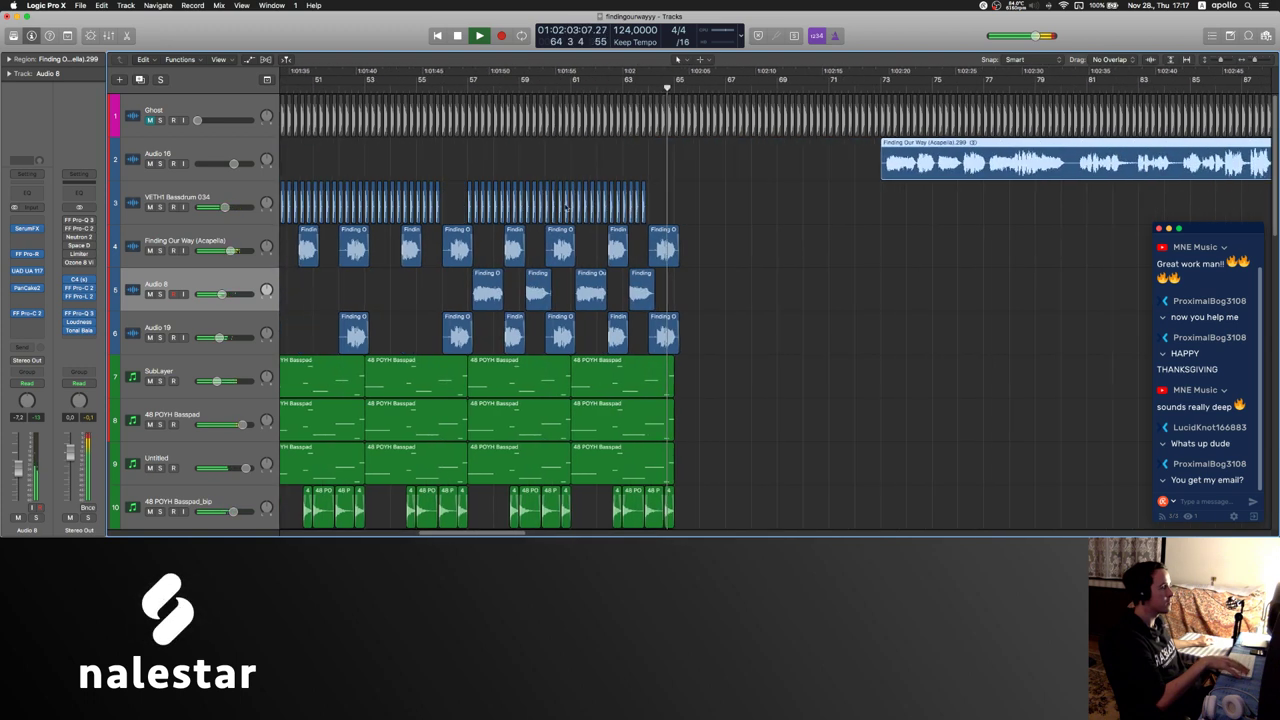
{"action": "left_click_drag", "start_coordinate": [469, 200], "coordinate": [686, 206]}
{"action": "left_click", "coordinate": [678, 210]}
{"action": "key", "text": "super+v"}
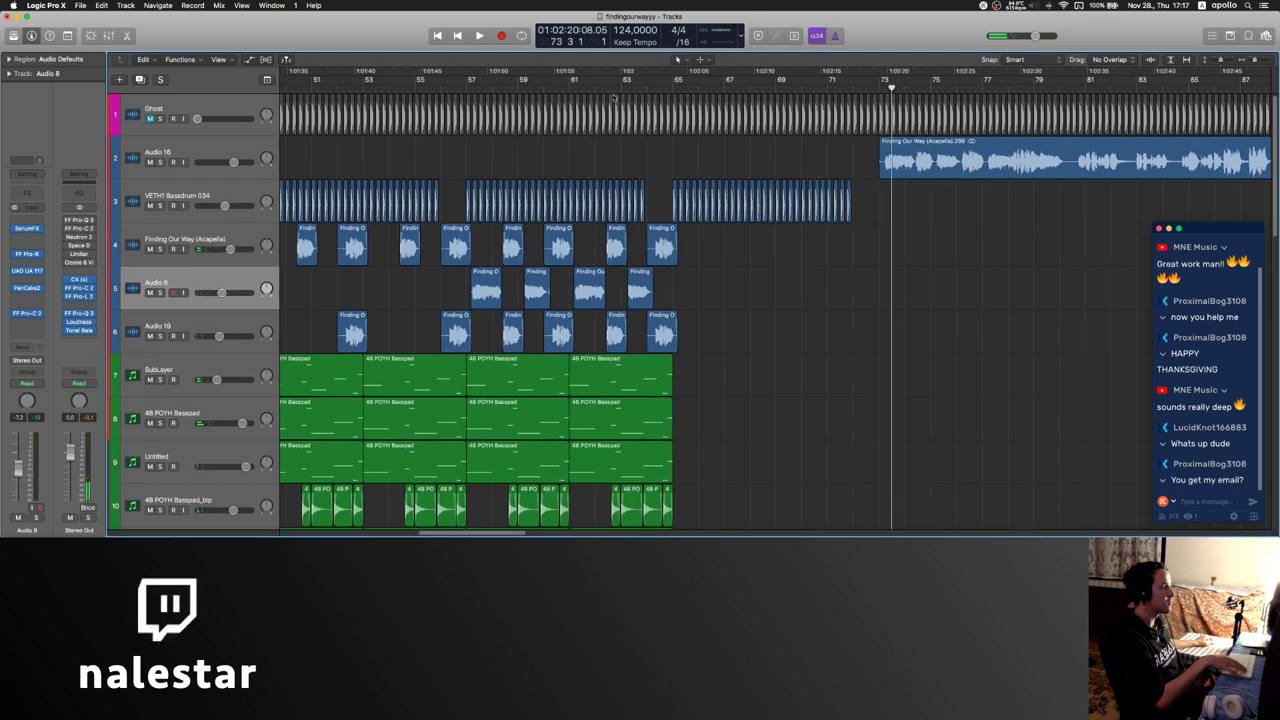
- Start playback and insert an FF Pro-Q 3 equalizer in a free effect slot of the Inst 6 track on row 16
{"action": "scroll", "coordinate": [612, 253], "scroll_direction": "down", "scroll_amount": 6}
{"action": "key", "text": "space"}
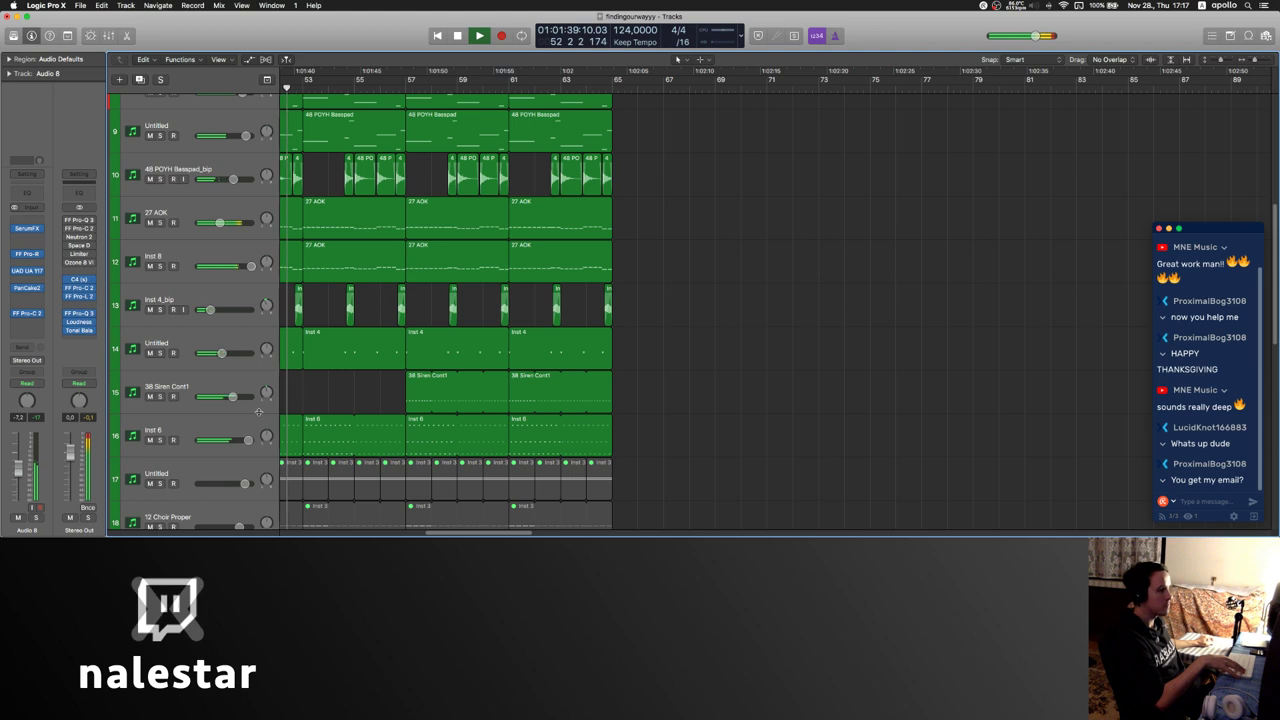
{"action": "left_click", "coordinate": [158, 431]}
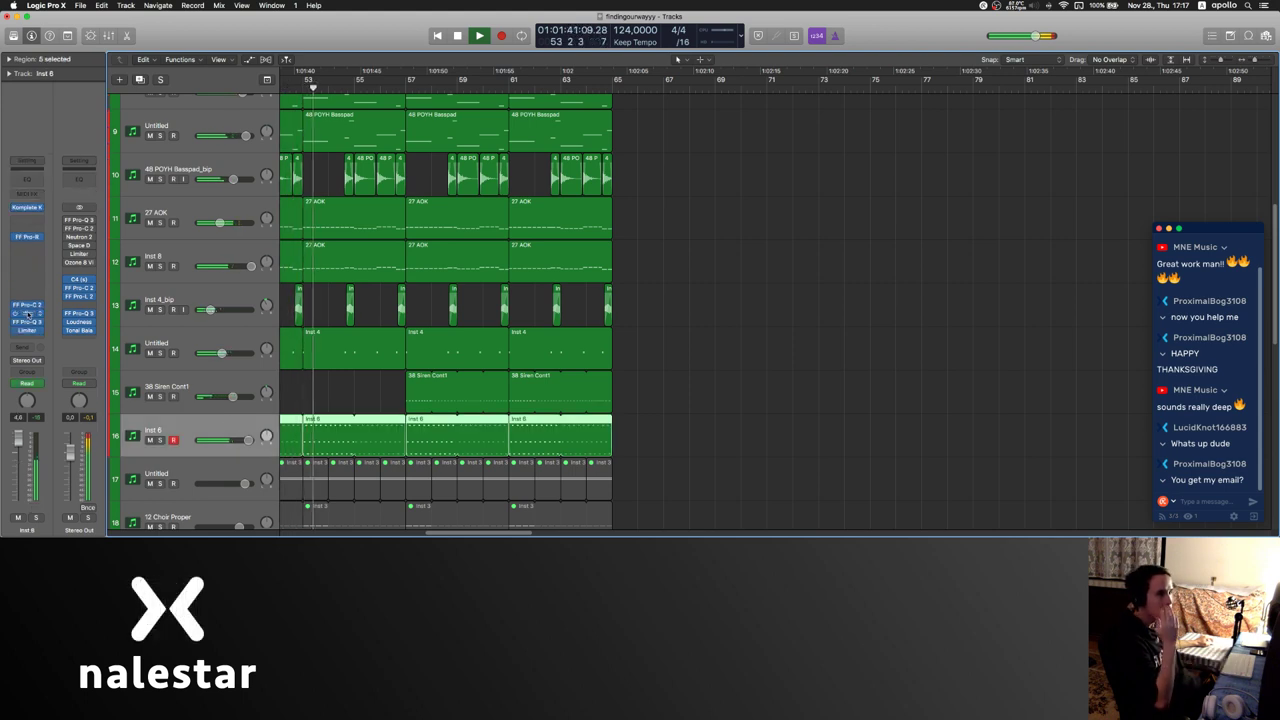
{"action": "left_click", "coordinate": [28, 273]}
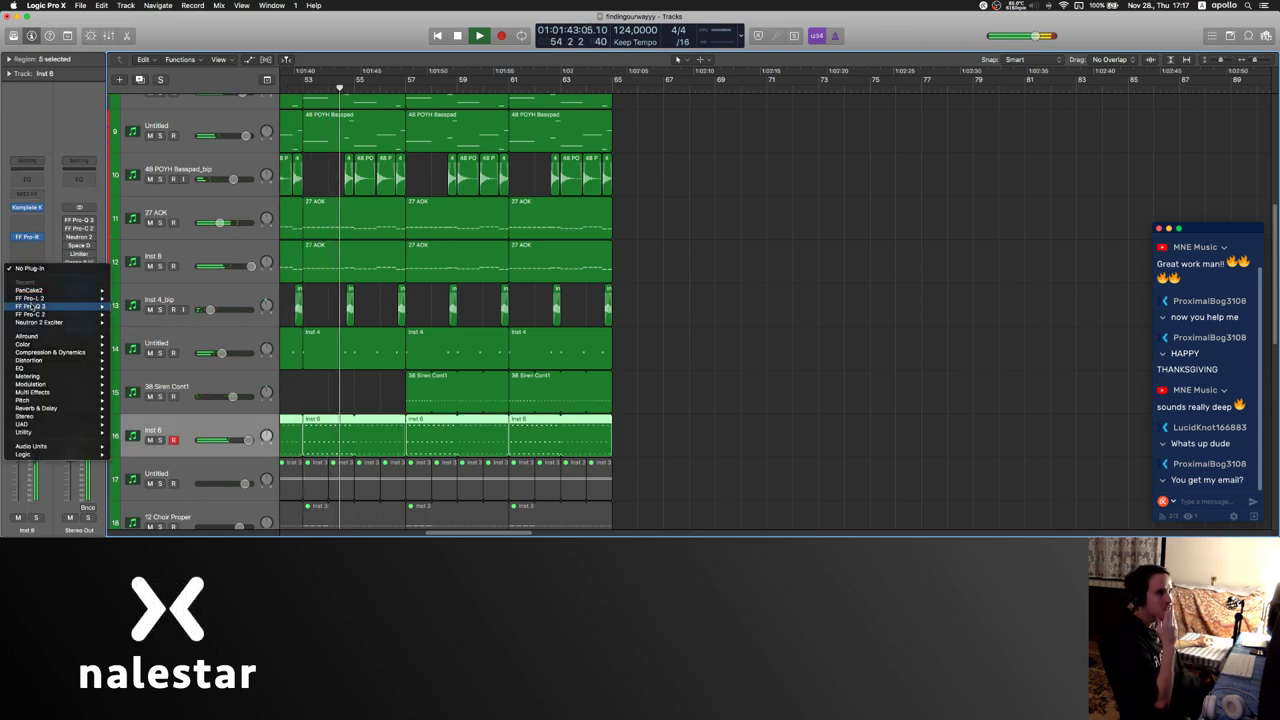
{"action": "left_click", "coordinate": [36, 306]}
- Shape a broad low-mid boost on Inst 6 with three overlapping bell bands in Pro-Q 3 and close the plug-in
{"action": "left_click_drag", "start_coordinate": [240, 170], "coordinate": [224, 138]}
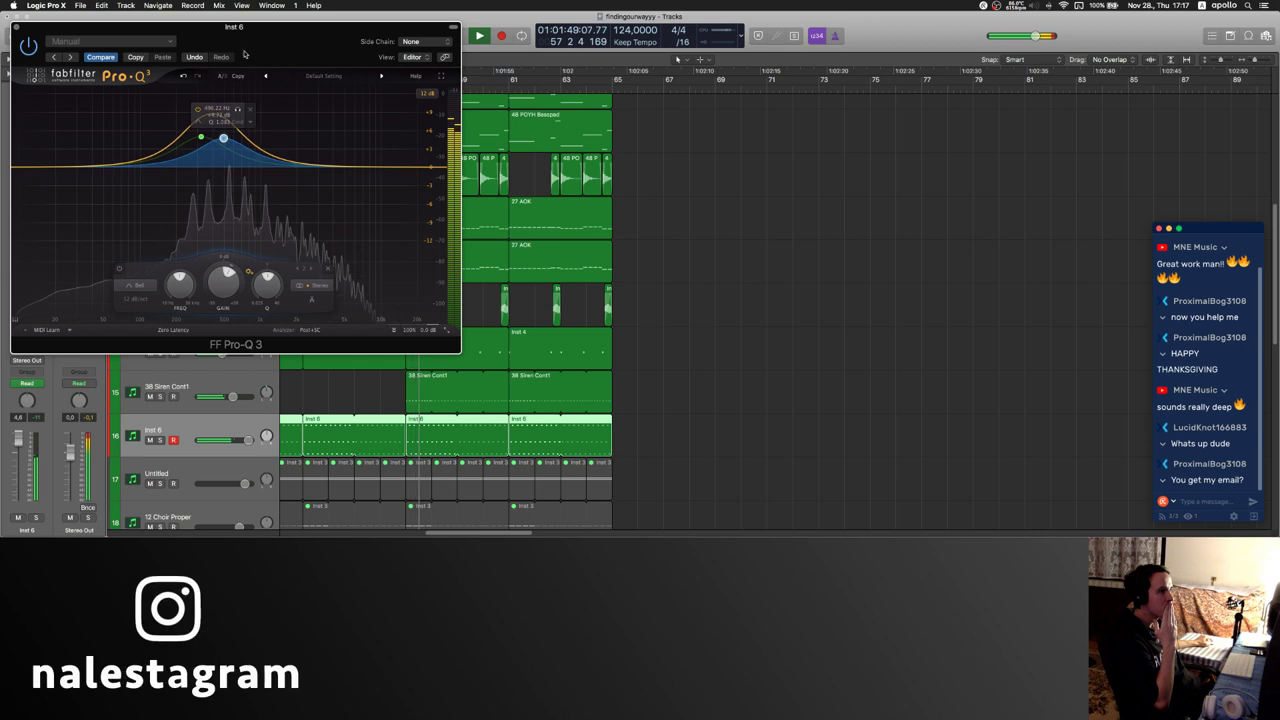
{"action": "left_click_drag", "start_coordinate": [253, 38], "coordinate": [492, 77]}
{"action": "left_click_drag", "start_coordinate": [402, 196], "coordinate": [396, 190]}
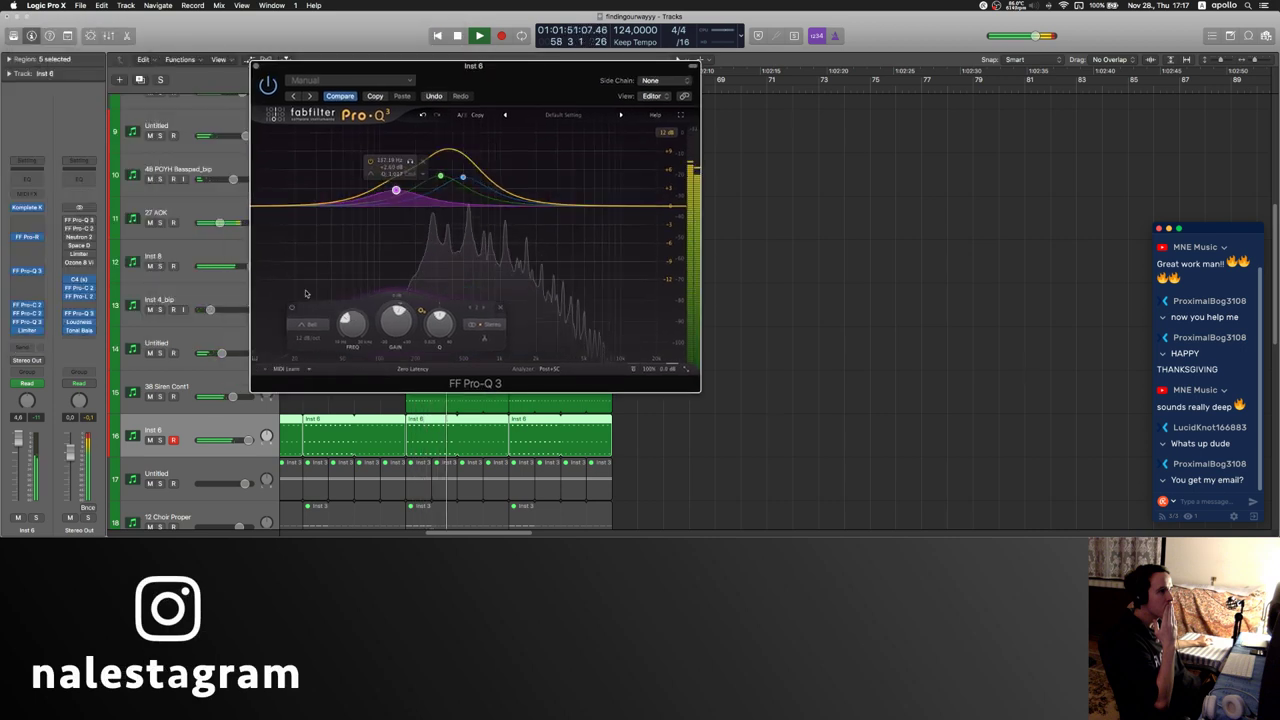
{"action": "left_click", "coordinate": [256, 66]}
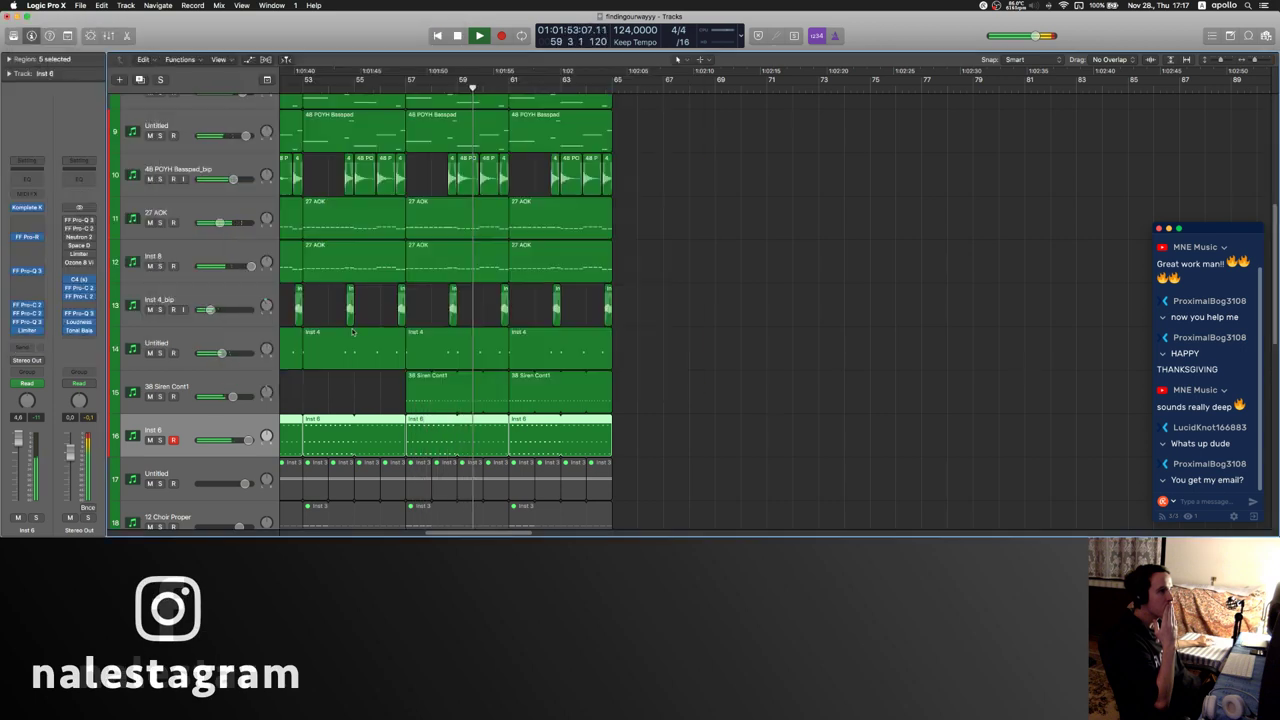
- Check the Audio 5 track's channel strip and play the section again from bar 49
{"action": "scroll", "coordinate": [226, 366], "scroll_direction": "down", "scroll_amount": 5}
{"action": "left_click", "coordinate": [226, 365]}
{"action": "scroll", "coordinate": [226, 365], "scroll_direction": "left", "scroll_amount": 5}
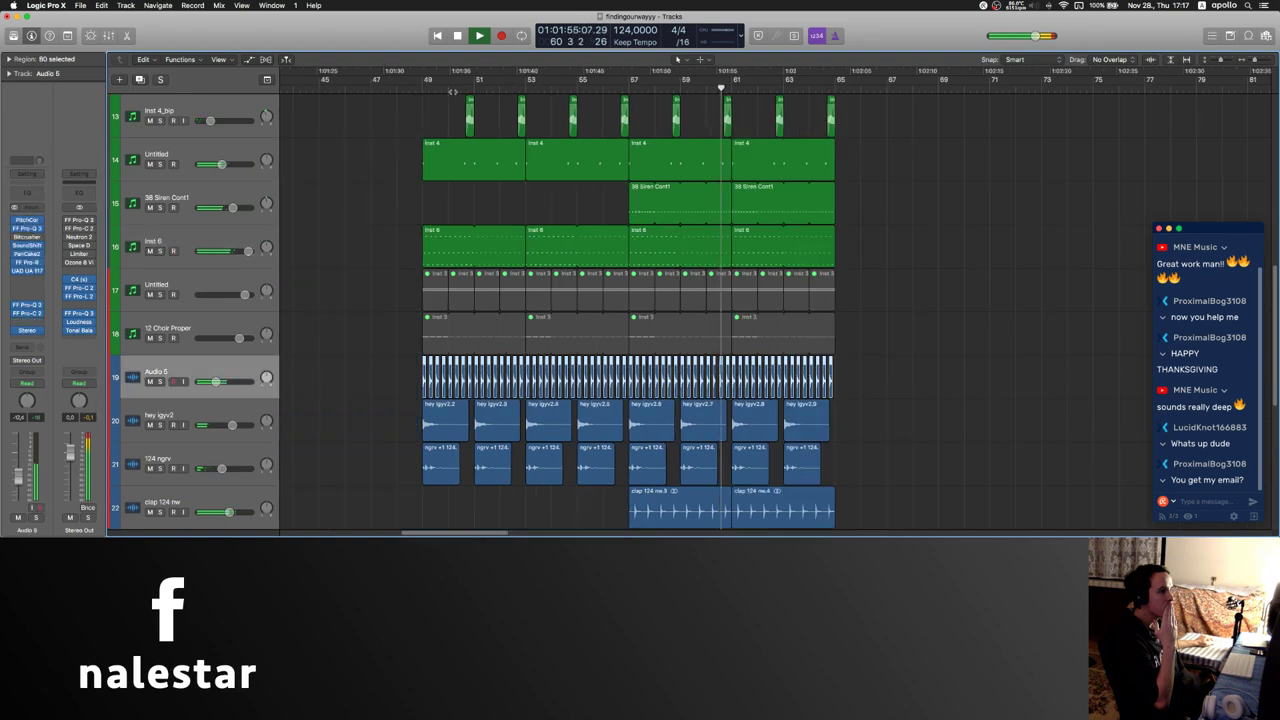
{"action": "left_click", "coordinate": [547, 207]}
- Select the 48 POYH Basspad track and mute the Untitled layer on row 9 and the 48 POYH Basspad_bip track
{"action": "scroll", "coordinate": [547, 207], "scroll_direction": "up", "scroll_amount": 9}
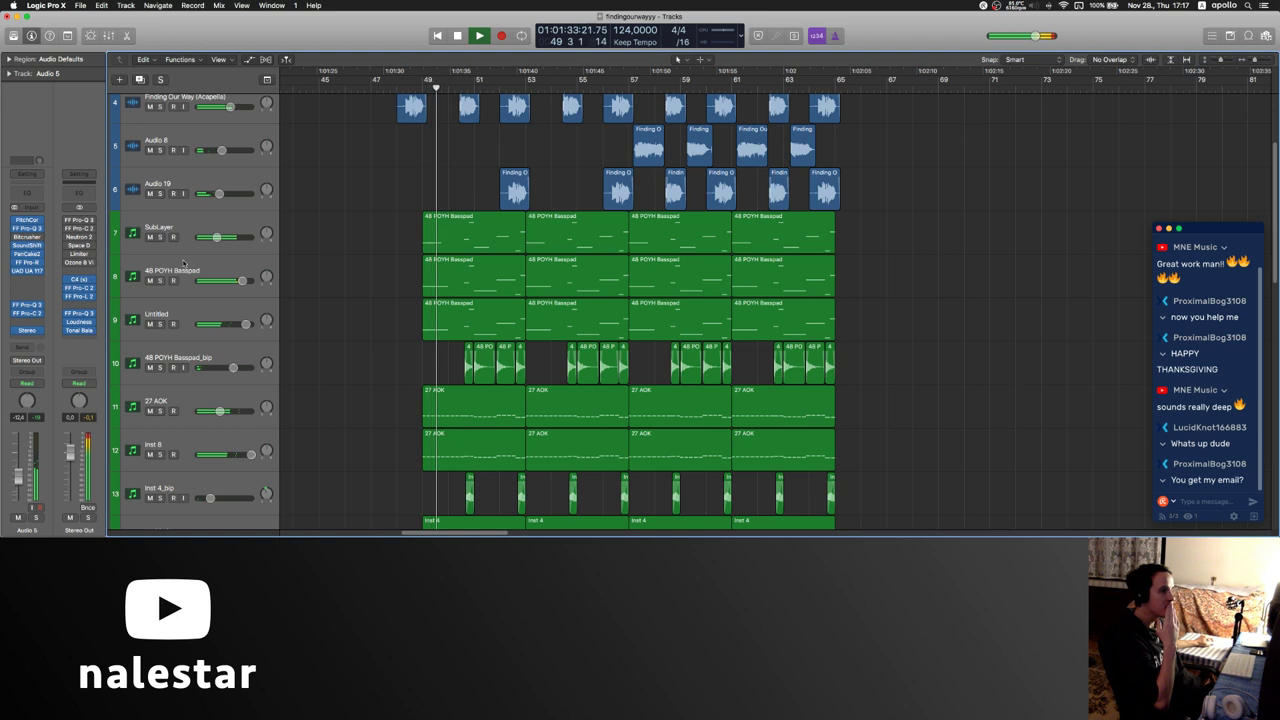
{"action": "left_click", "coordinate": [183, 262]}
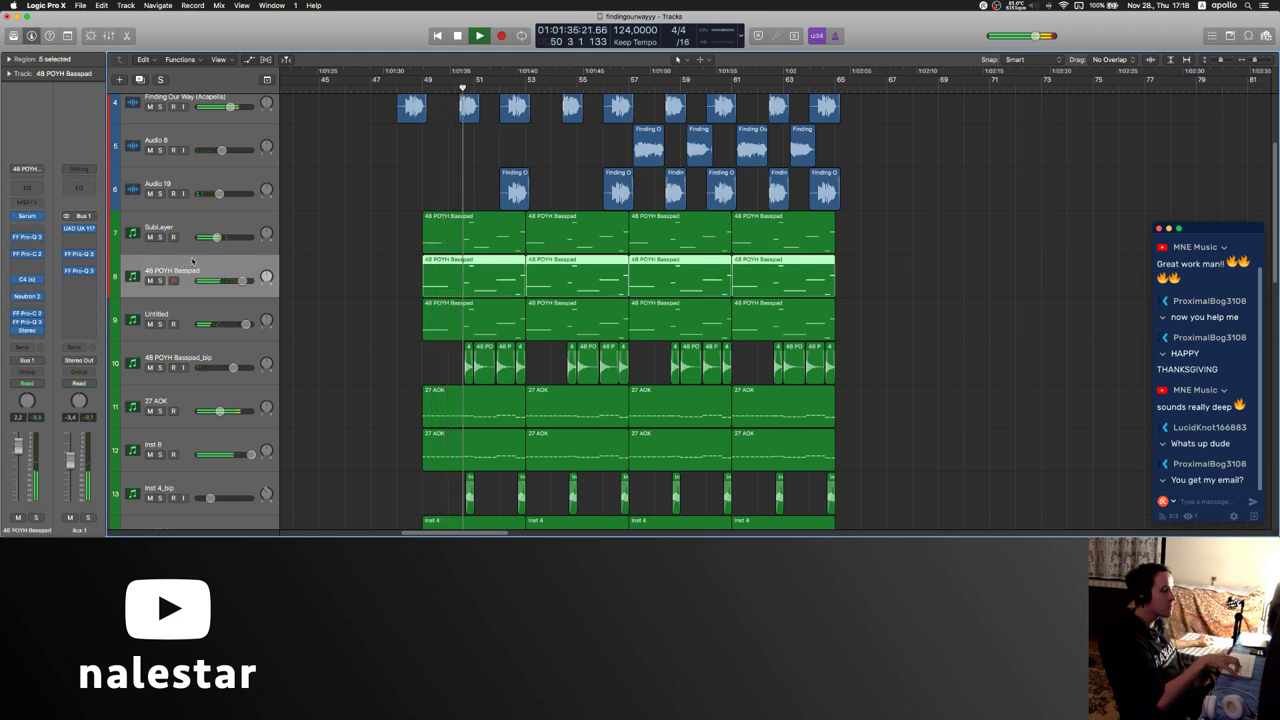
{"action": "left_click", "coordinate": [150, 324]}
{"action": "left_click", "coordinate": [150, 368]}
{"action": "scroll", "coordinate": [437, 363], "scroll_direction": "up", "scroll_amount": 1}
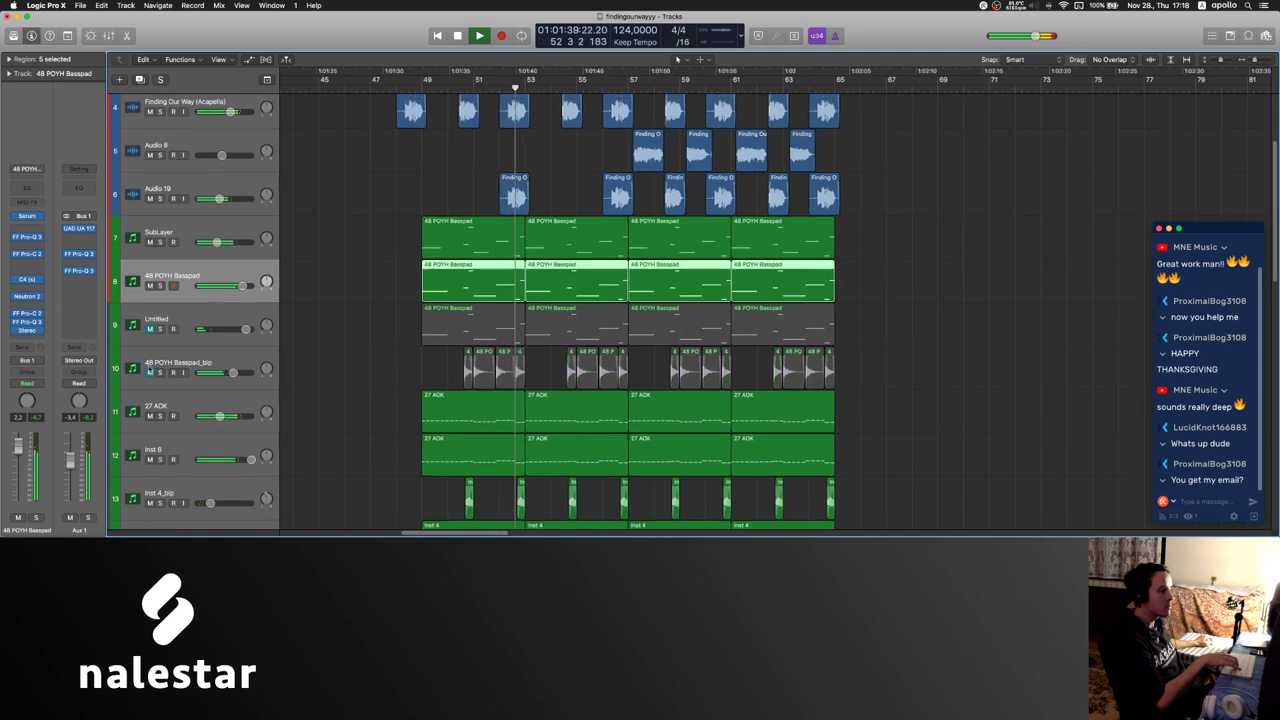
- Stop playback and copy the first 48 POYH Basspad_bip region at bar 1 into the gaps at bars 49, 53, 57 and 61 on its track
{"action": "key", "text": "space"}
{"action": "scroll", "coordinate": [390, 375], "scroll_direction": "left", "scroll_amount": 15}
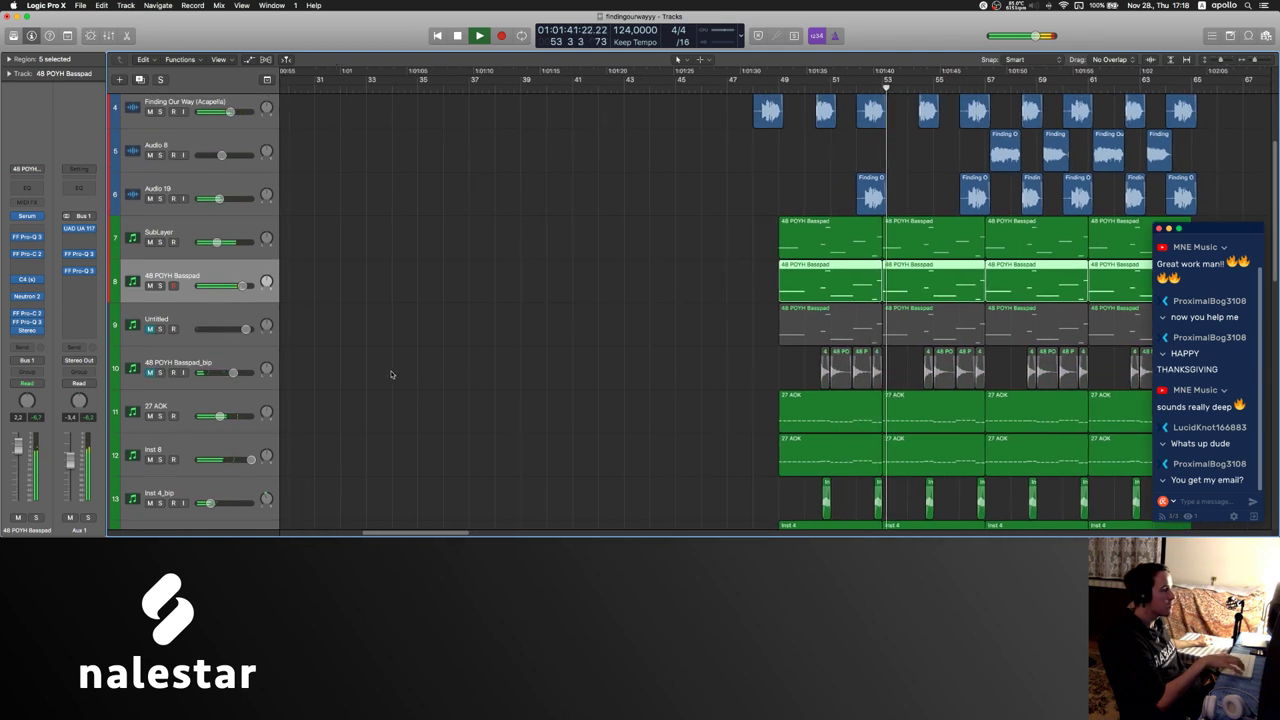
{"action": "left_click", "coordinate": [295, 374]}
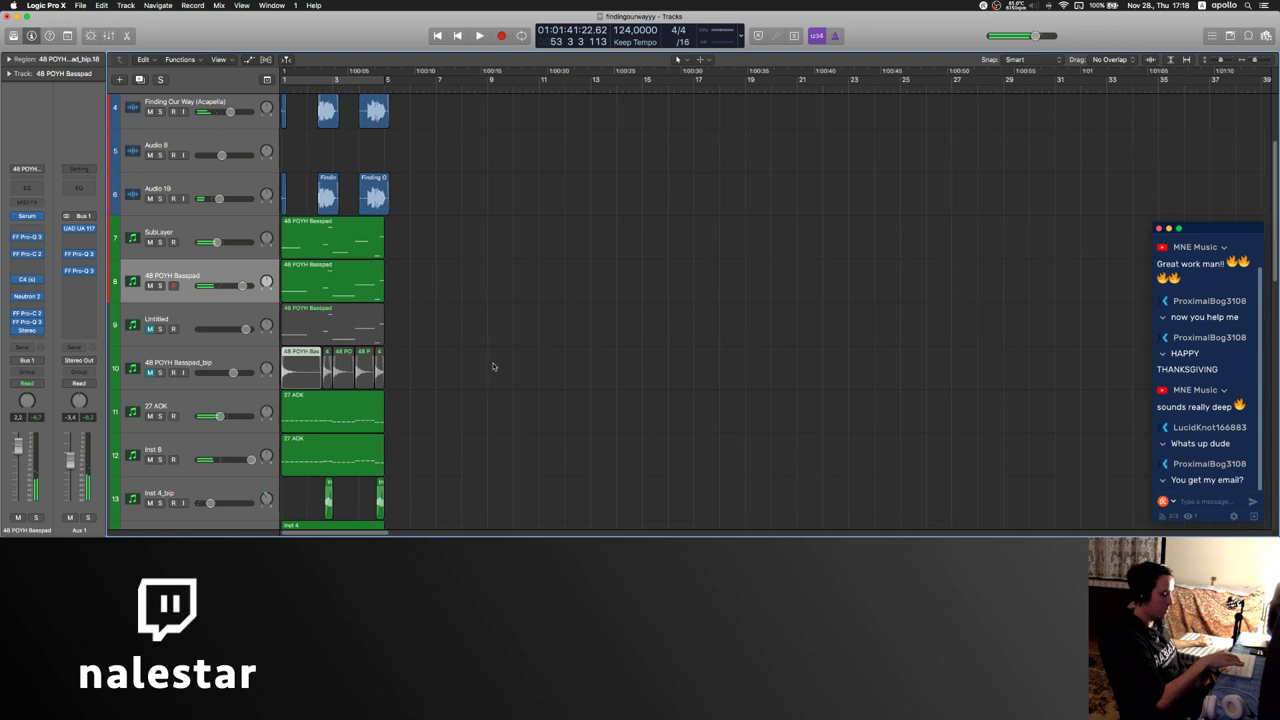
{"action": "scroll", "coordinate": [420, 365], "scroll_direction": "right", "scroll_amount": 15}
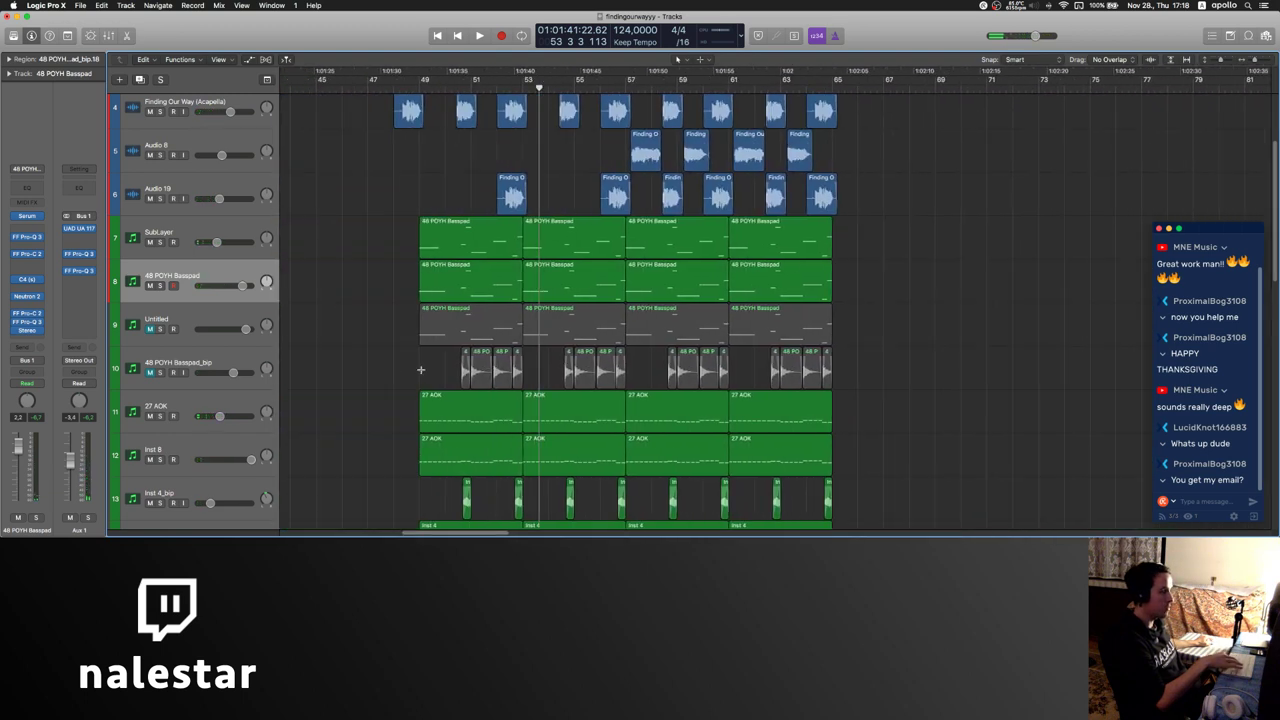
{"action": "left_click", "coordinate": [421, 370], "text": "super"}
{"action": "key", "text": "super+v"}
{"action": "left_click", "coordinate": [524, 375], "text": "super"}
{"action": "key", "text": "super+v"}
{"action": "left_click", "coordinate": [627, 378], "text": "super"}
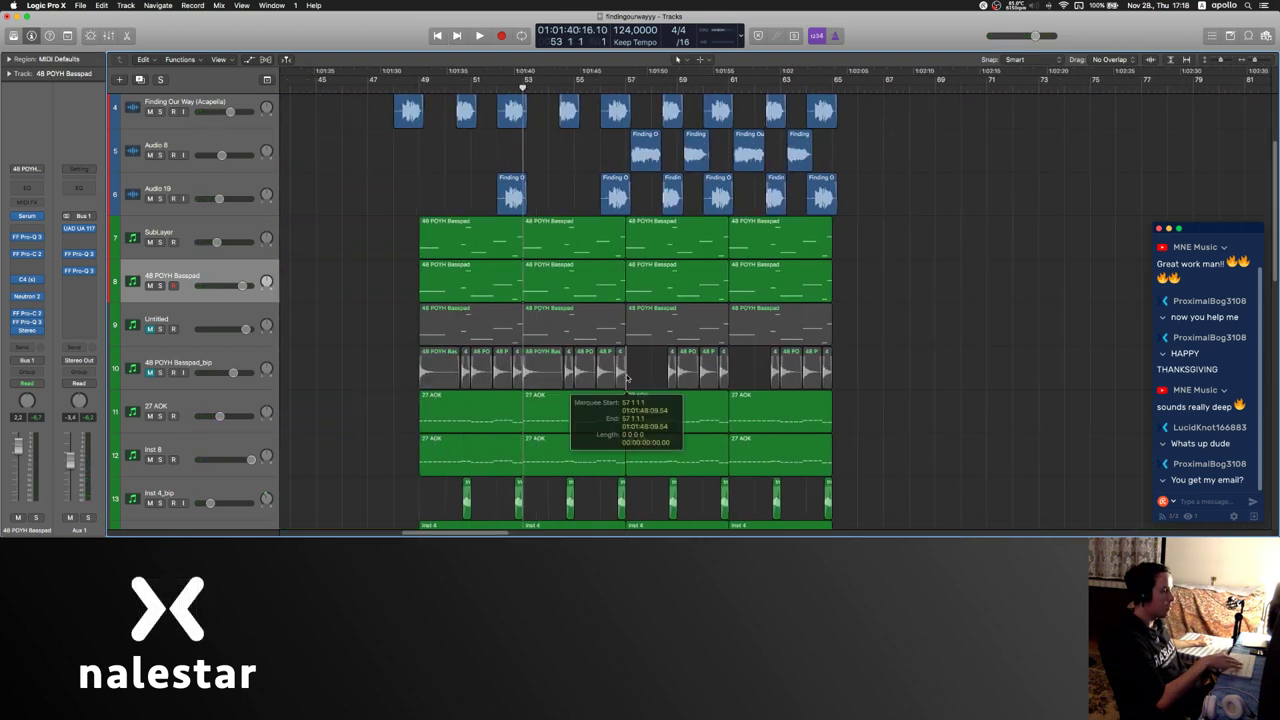
{"action": "key", "text": "super+v"}
{"action": "left_click", "coordinate": [728, 372]}
{"action": "key", "text": "super+v"}
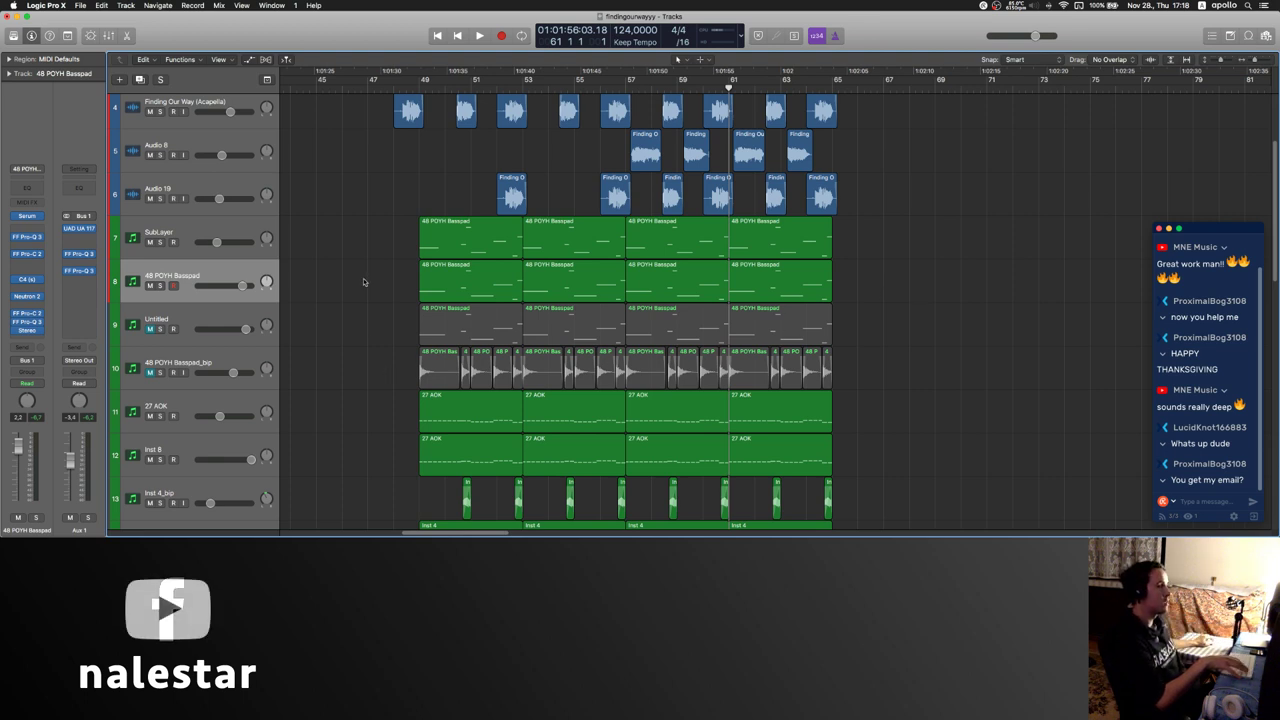
- Play the drop from about bar 48 and unmute the Untitled layer on row 9 and the 48 POYH Basspad_bip track
{"action": "key", "text": "space"}
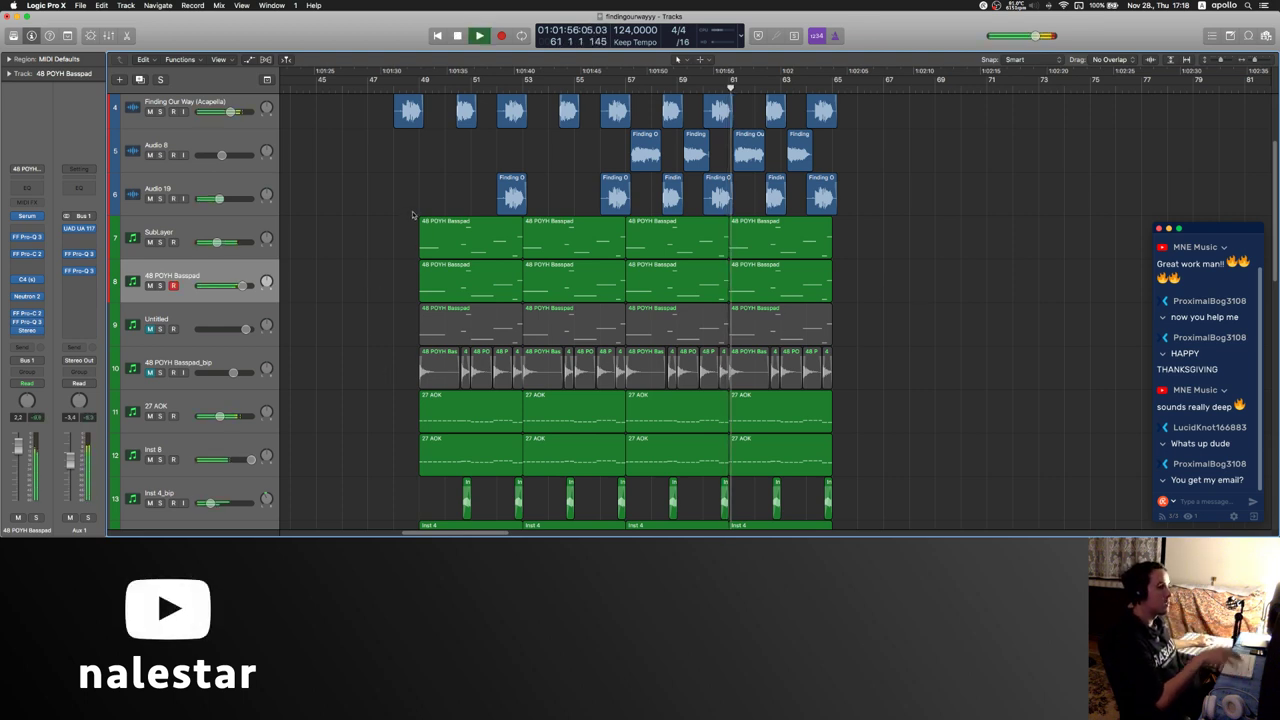
{"action": "left_click", "coordinate": [245, 183]}
{"action": "left_click", "coordinate": [450, 162]}
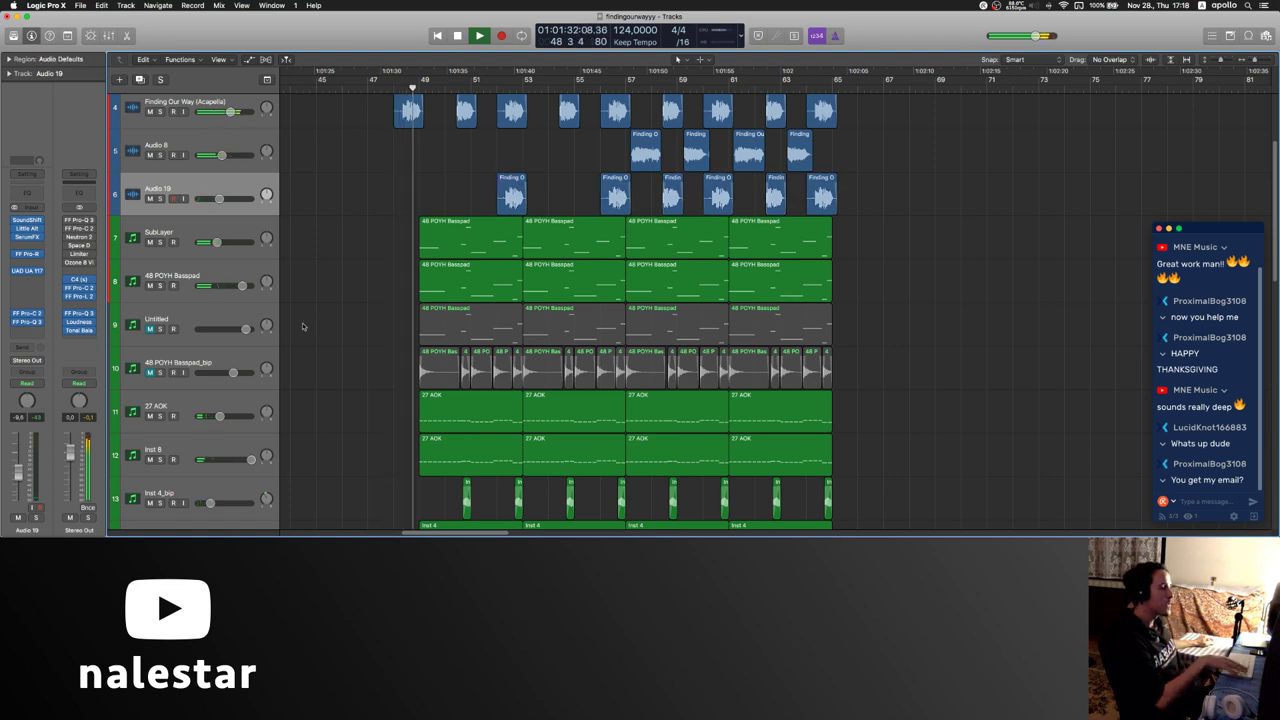
{"action": "scroll", "coordinate": [142, 352], "scroll_direction": "up", "scroll_amount": 1}
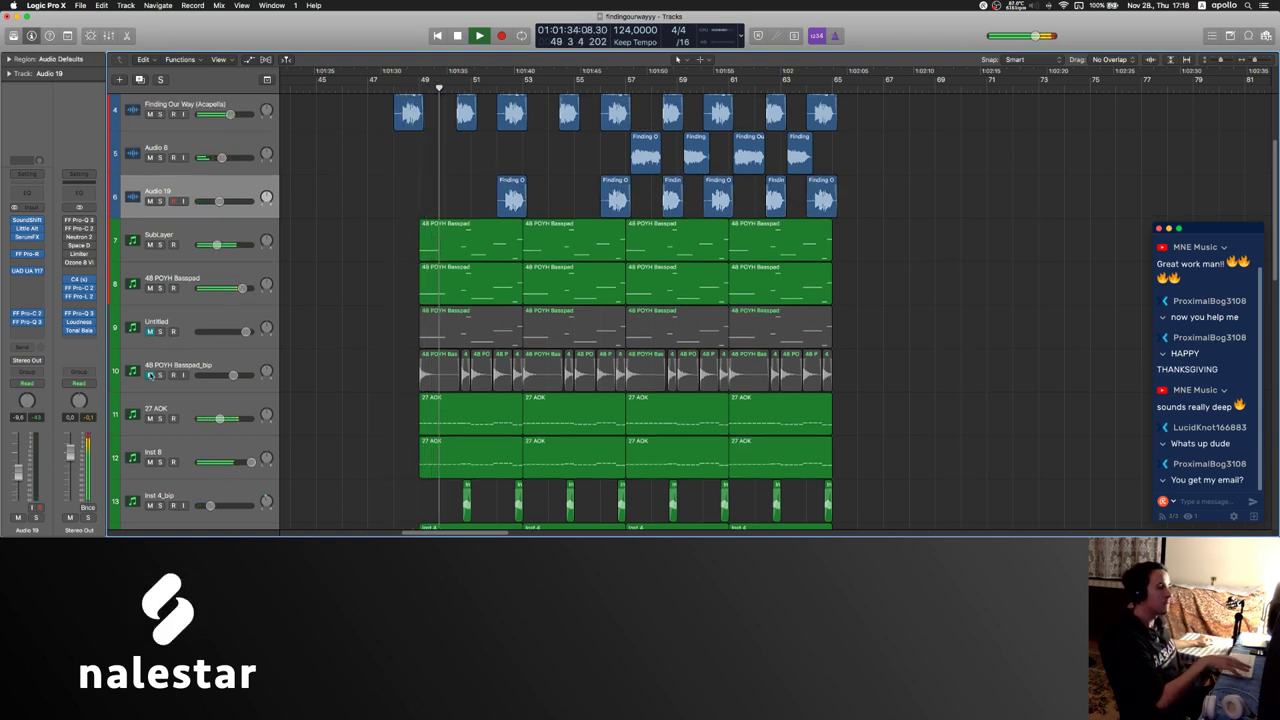
{"action": "scroll", "coordinate": [150, 291], "scroll_direction": "down", "scroll_amount": 1}
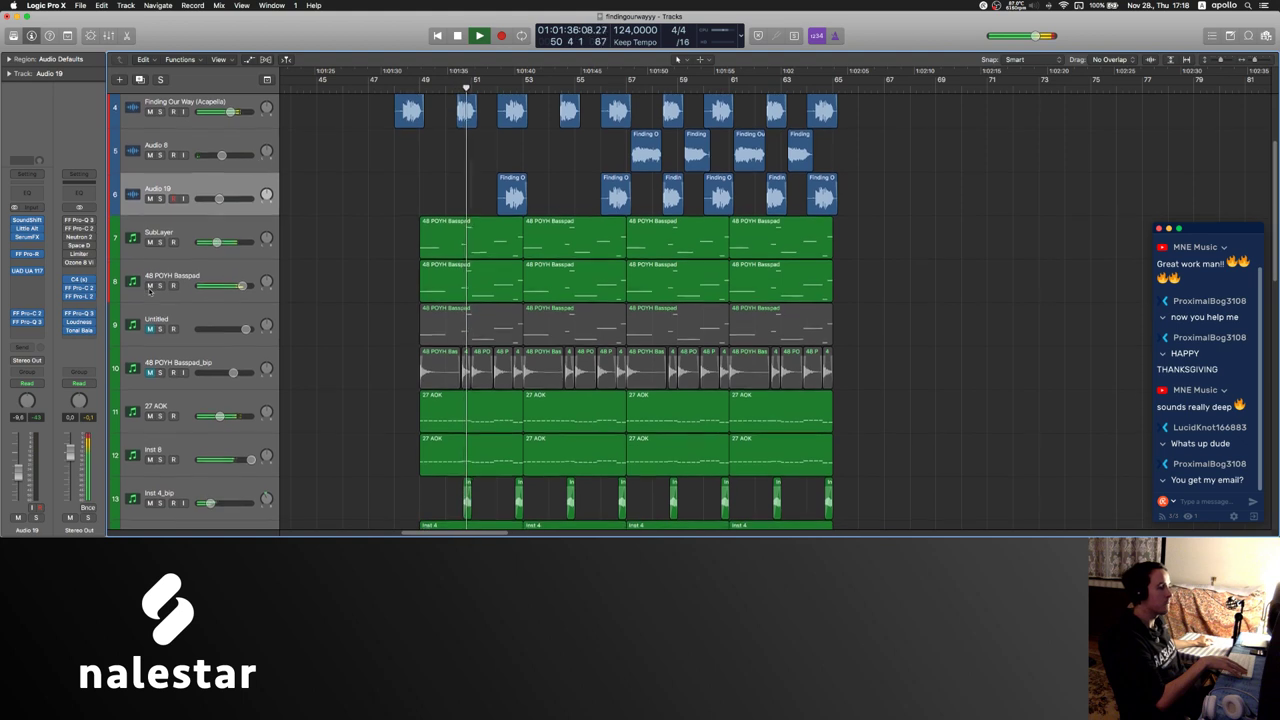
{"action": "scroll", "coordinate": [150, 290], "scroll_direction": "down", "scroll_amount": 1}
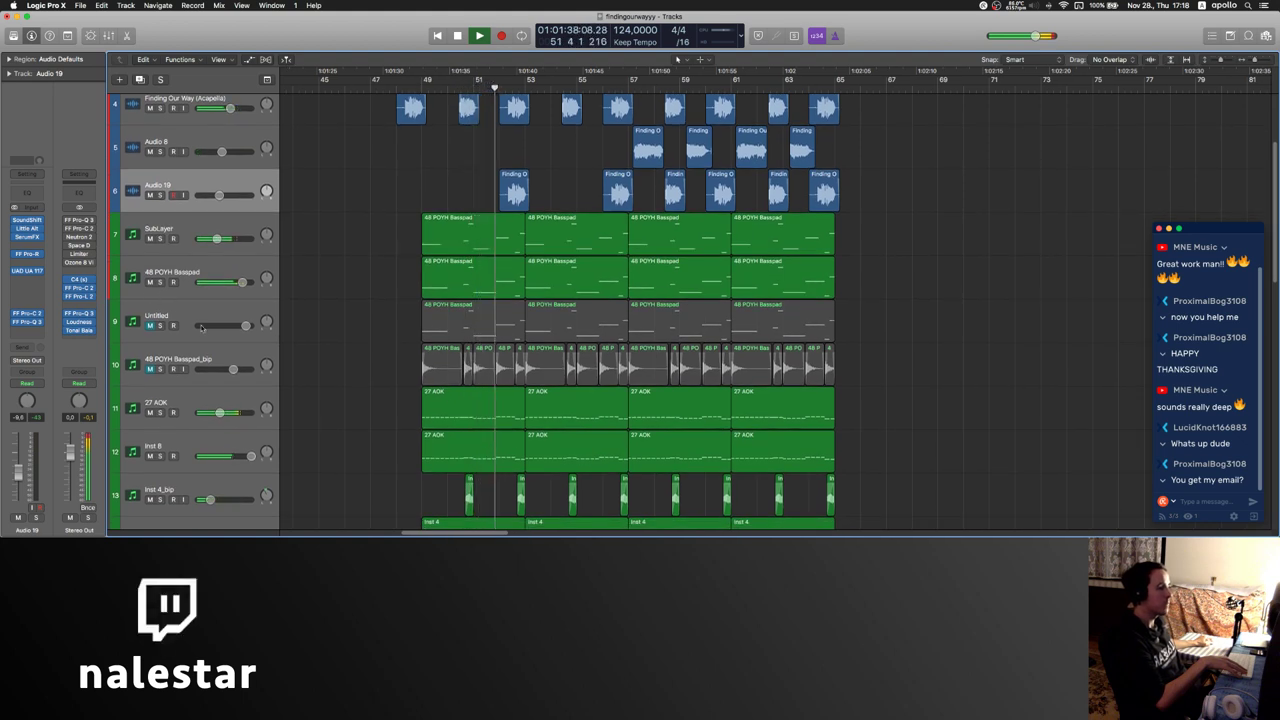
- Delete the Audio 5 regions between bars 49 and 57 and select the Audio 5 track
{"action": "scroll", "coordinate": [150, 360], "scroll_direction": "down", "scroll_amount": 9}
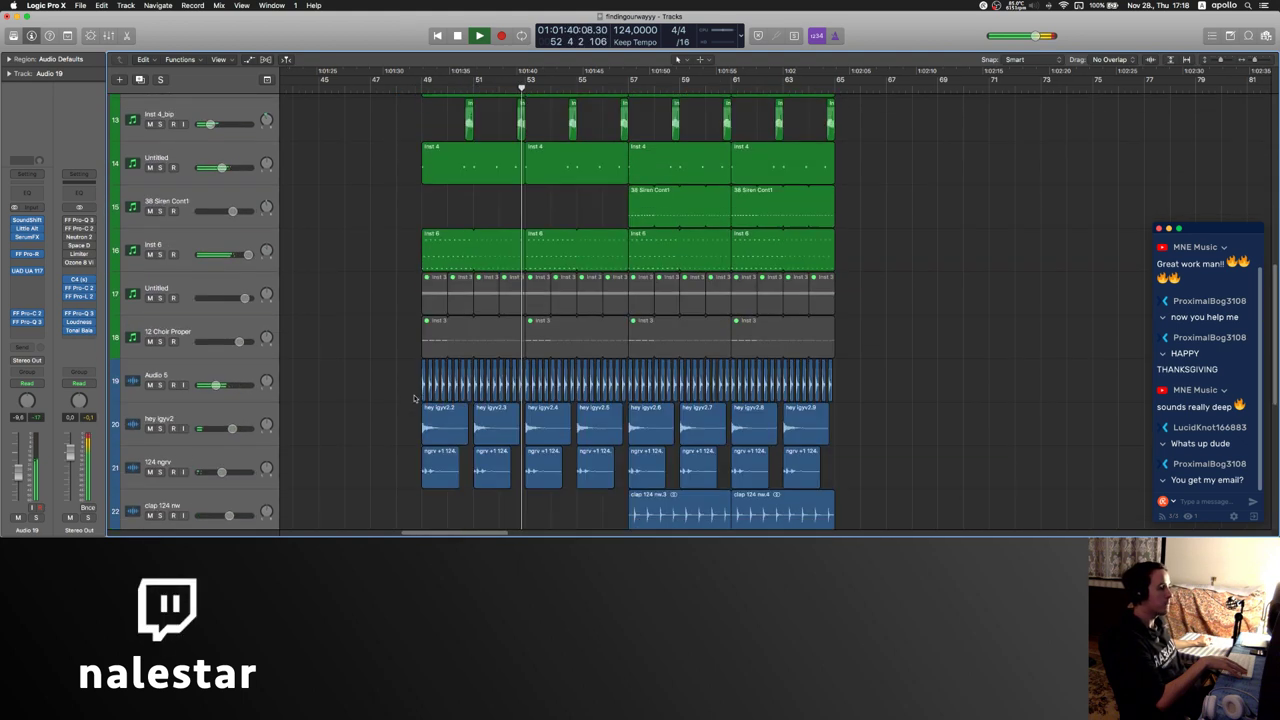
{"action": "scroll", "coordinate": [150, 370], "scroll_direction": "down", "scroll_amount": 3}
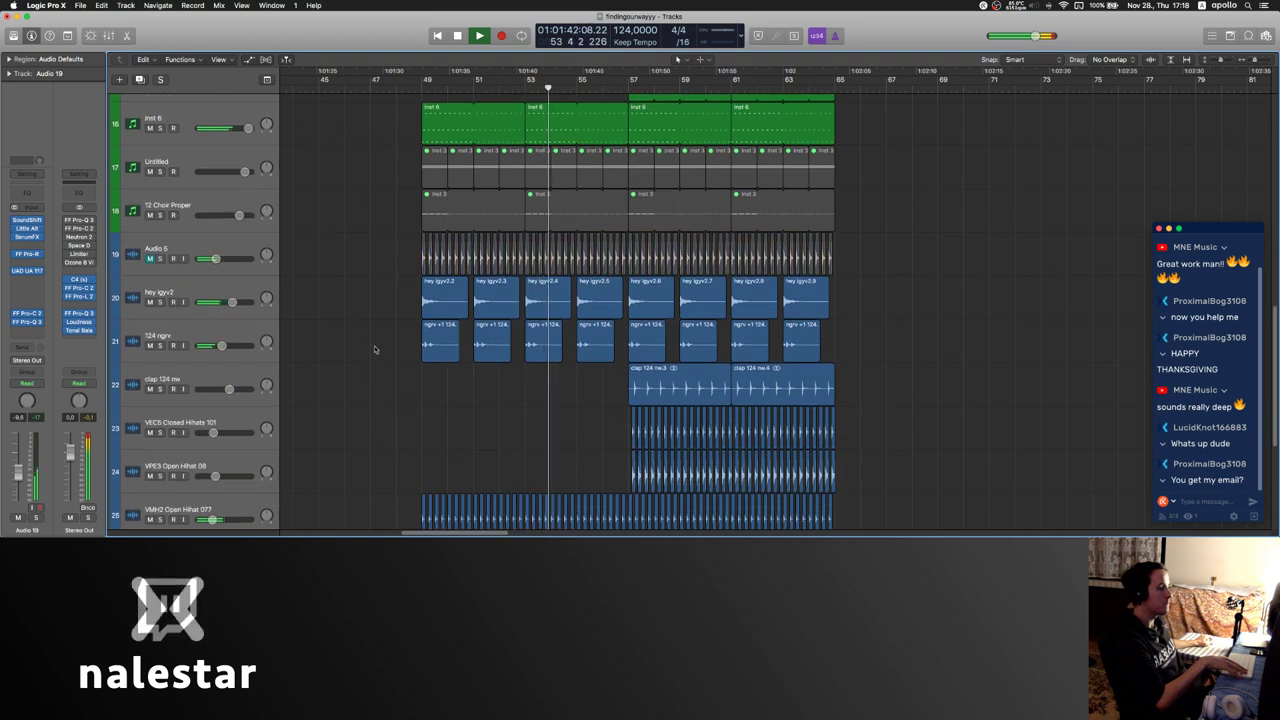
{"action": "left_click_drag", "start_coordinate": [395, 256], "coordinate": [616, 258]}
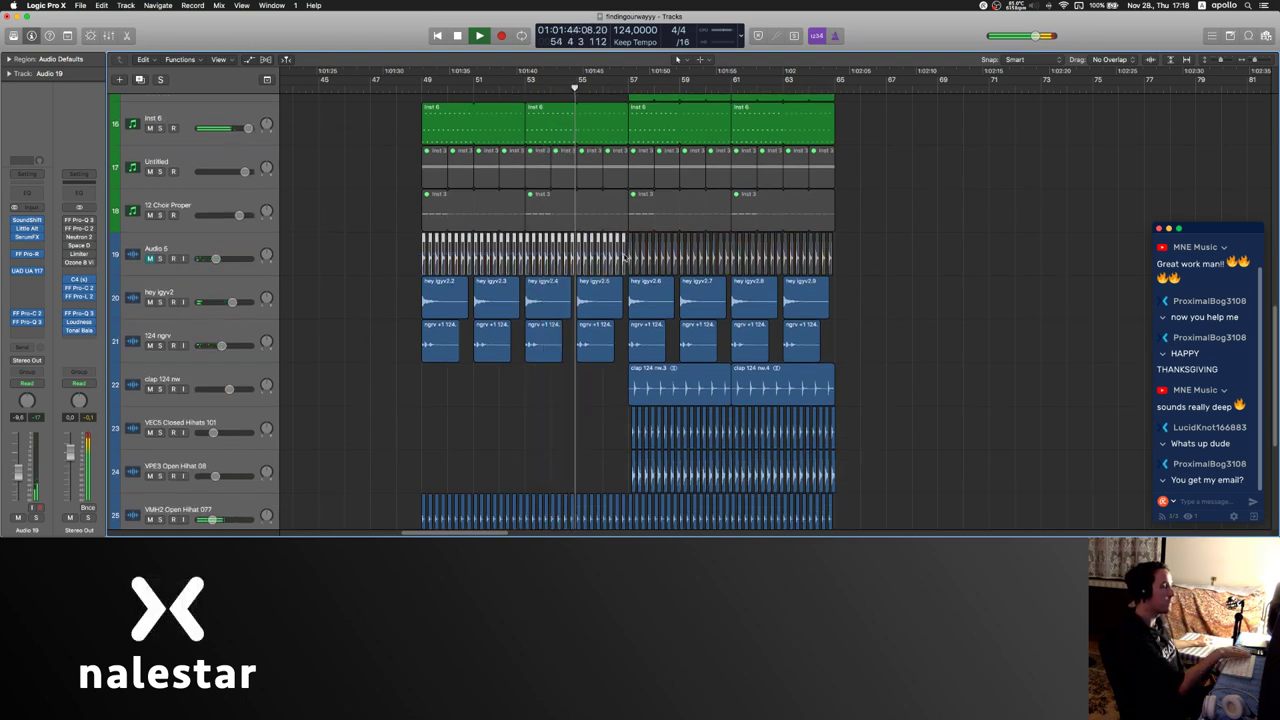
{"action": "key", "text": "Delete"}
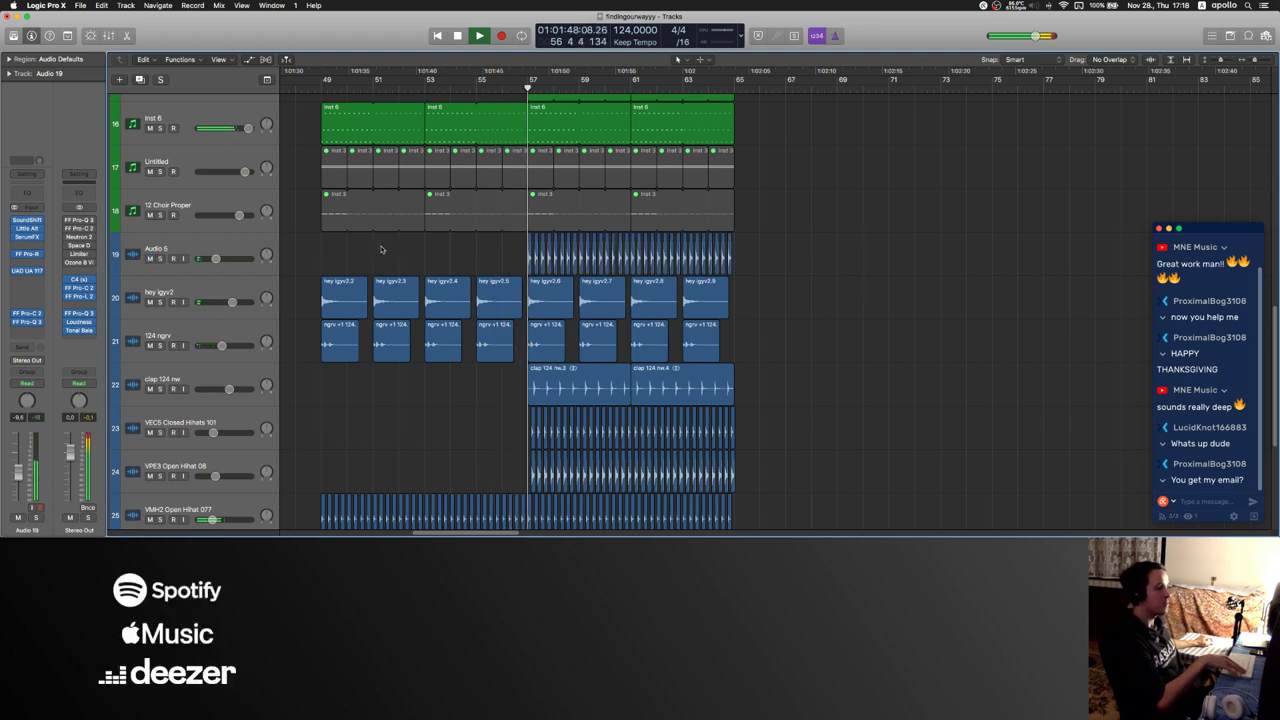
{"action": "left_click", "coordinate": [212, 244]}
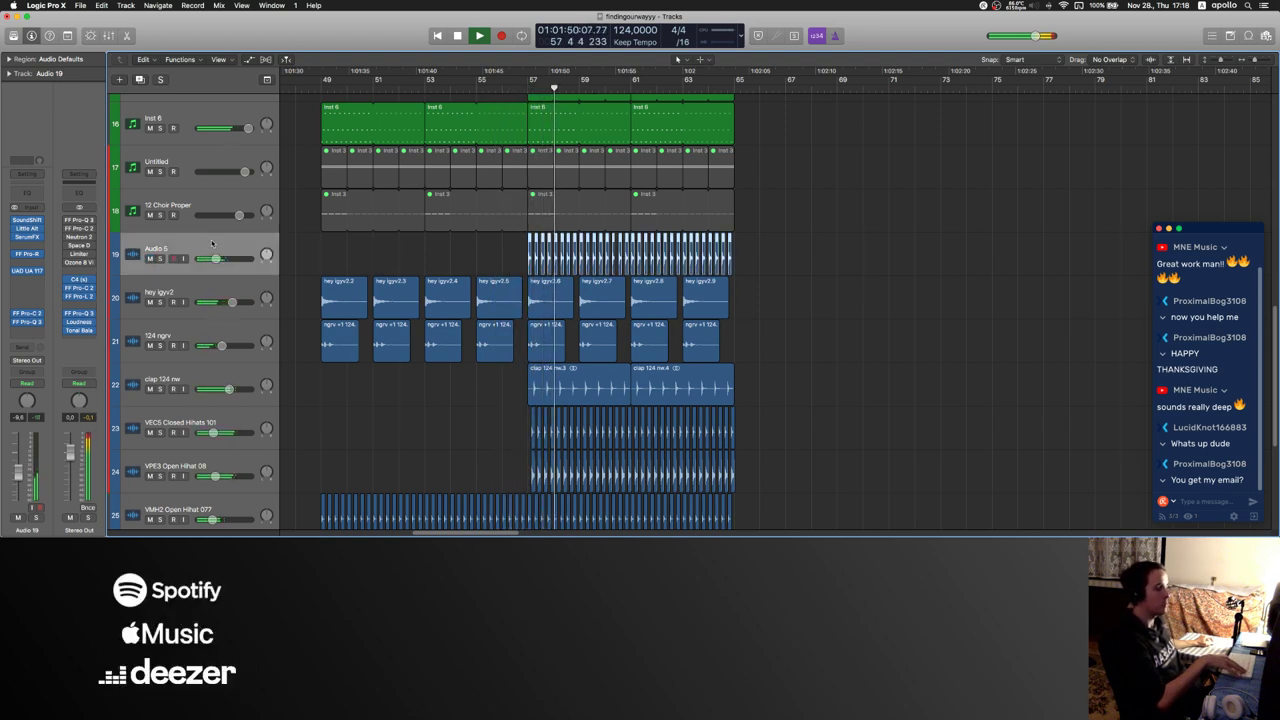
- Insert the Stereo plug-in in a free effect slot of the Audio 19 track on row 6
{"action": "scroll", "coordinate": [426, 341], "scroll_direction": "up", "scroll_amount": 10}
{"action": "scroll", "coordinate": [420, 330], "scroll_direction": "up", "scroll_amount": 5}
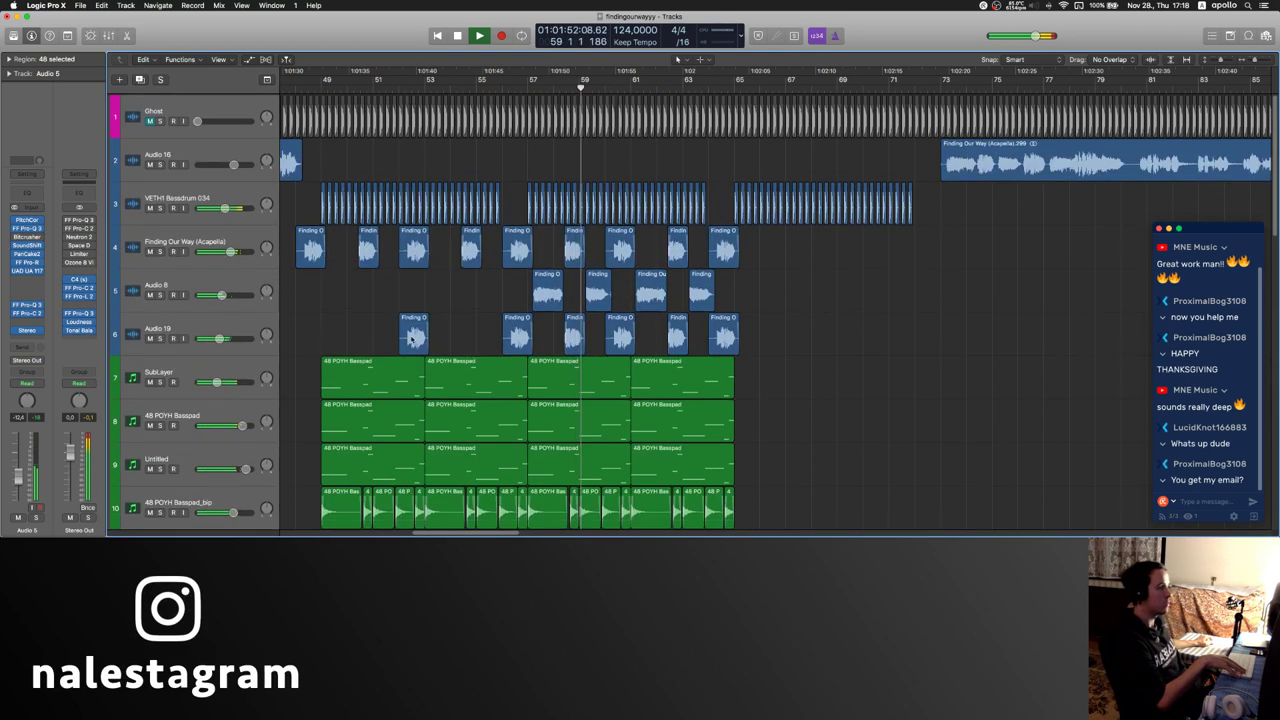
{"action": "scroll", "coordinate": [356, 300], "scroll_direction": "left", "scroll_amount": 2}
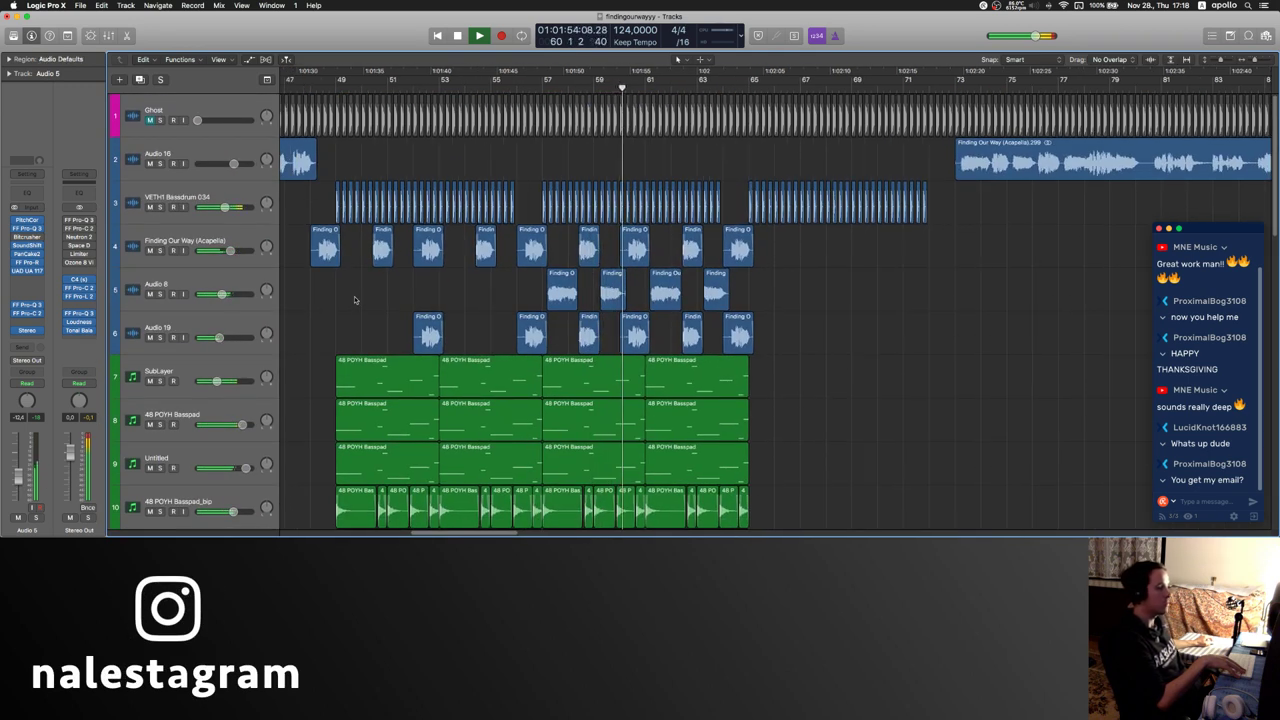
{"action": "left_click", "coordinate": [160, 318]}
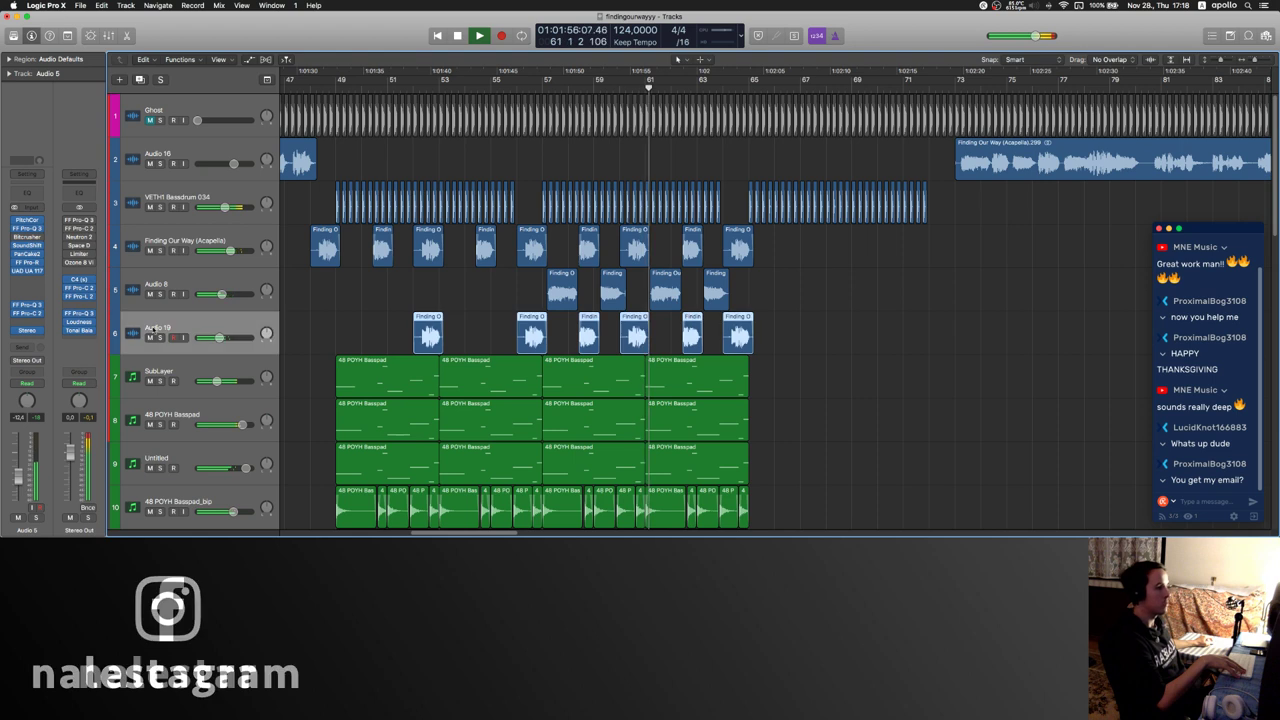
{"action": "left_click", "coordinate": [22, 286]}
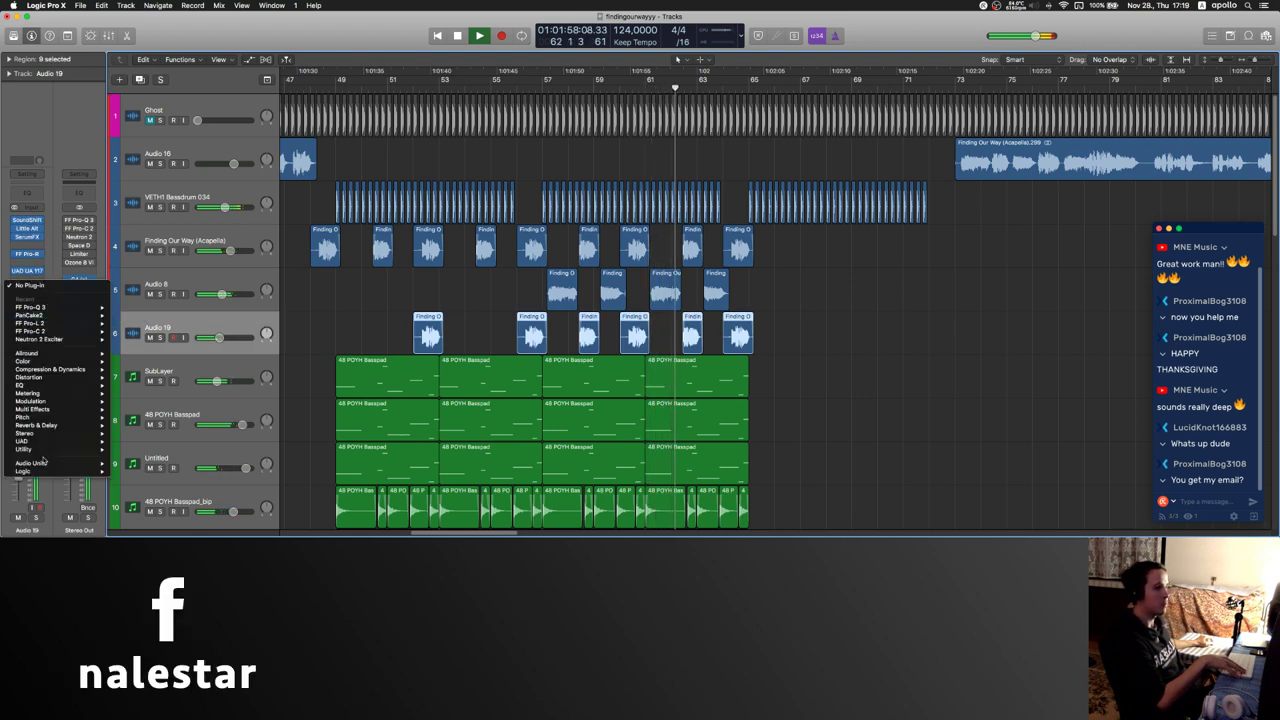
{"action": "mouse_move", "coordinate": [24, 433]}
{"action": "left_click", "coordinate": [224, 489]}
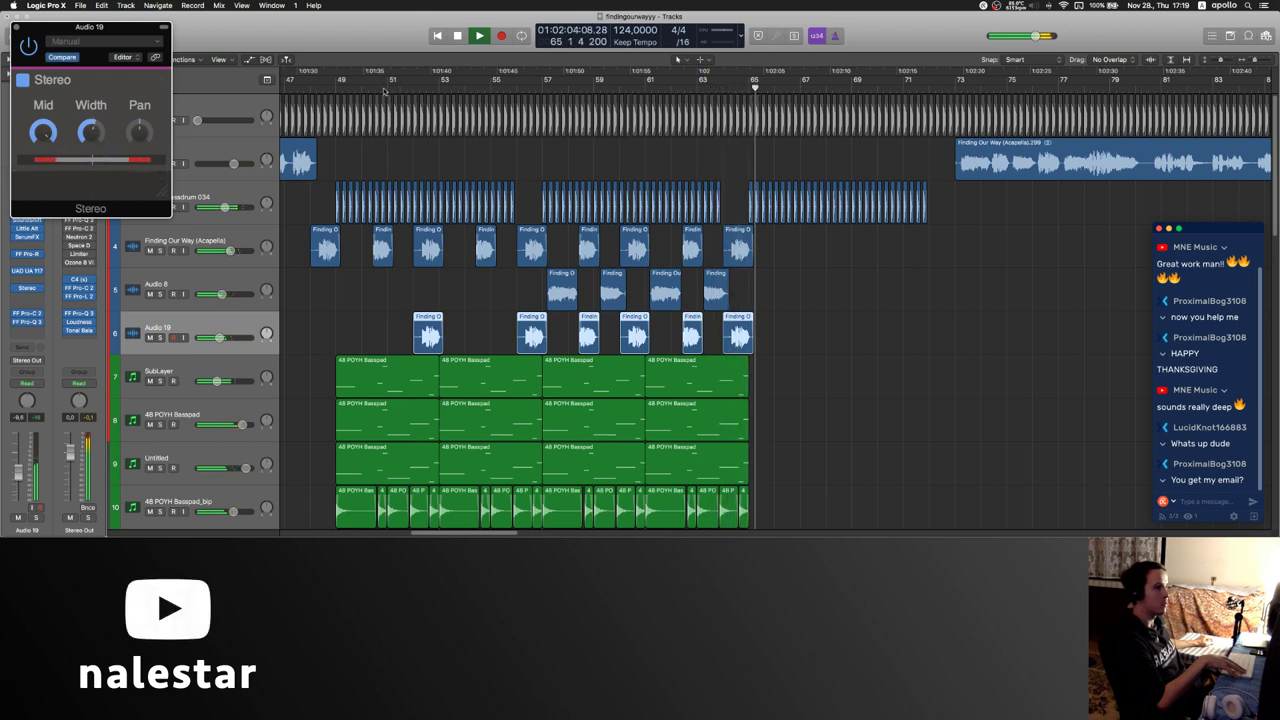
- Replay the section from about bar 47, close the Stereo plug-in and check the Audio 16 track's channel strip
{"action": "scroll", "coordinate": [390, 91], "scroll_direction": "left", "scroll_amount": 5}
{"action": "left_click", "coordinate": [459, 91]}
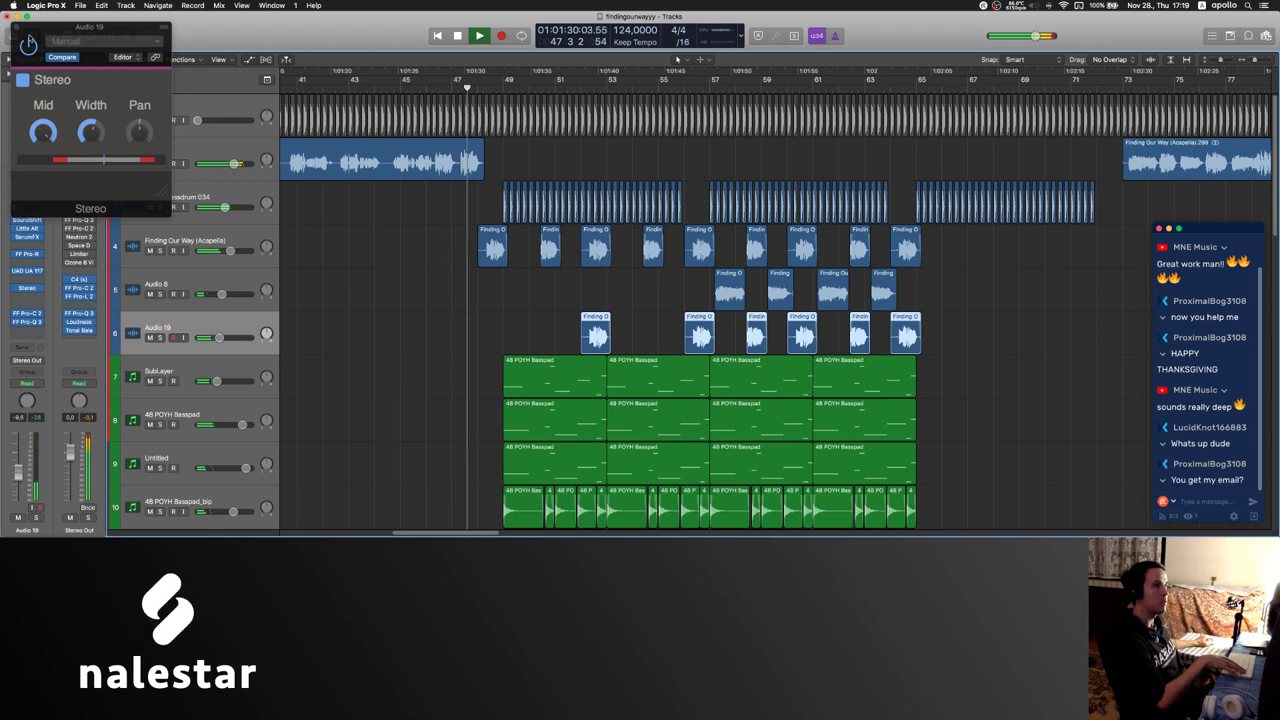
{"action": "key", "text": "v"}
{"action": "left_click", "coordinate": [191, 150]}
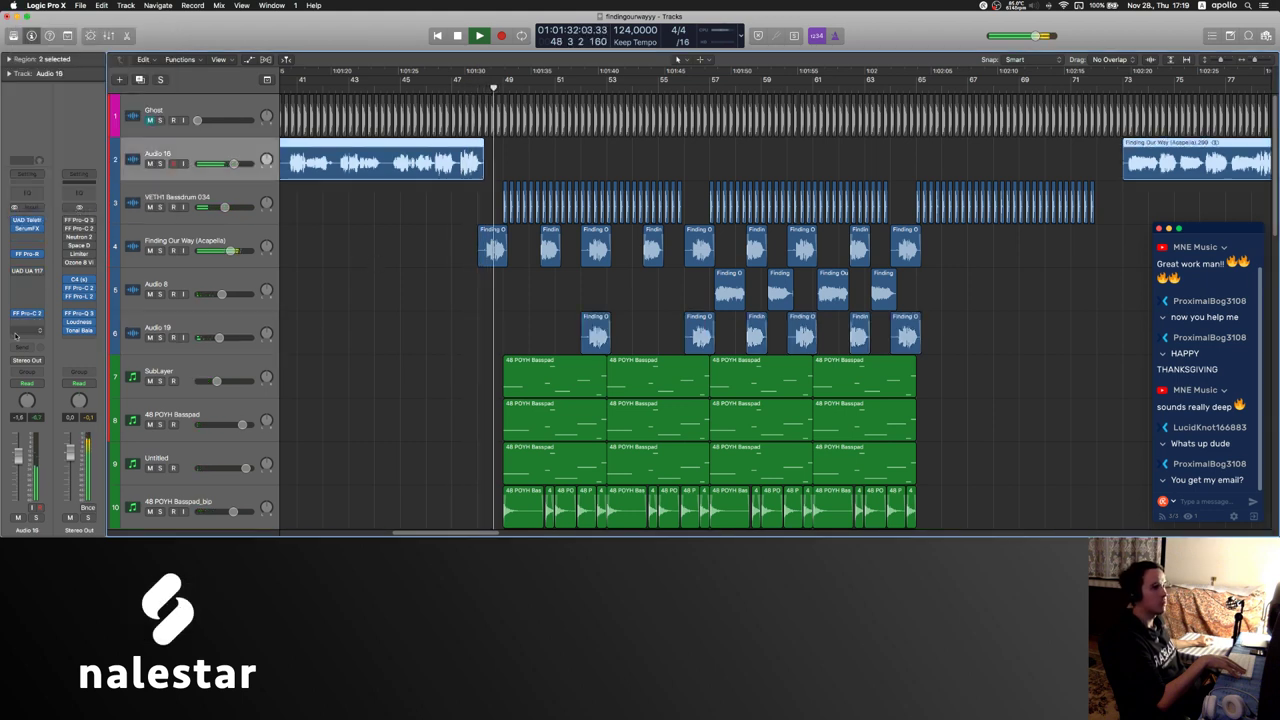
{"action": "left_click", "coordinate": [410, 285]}
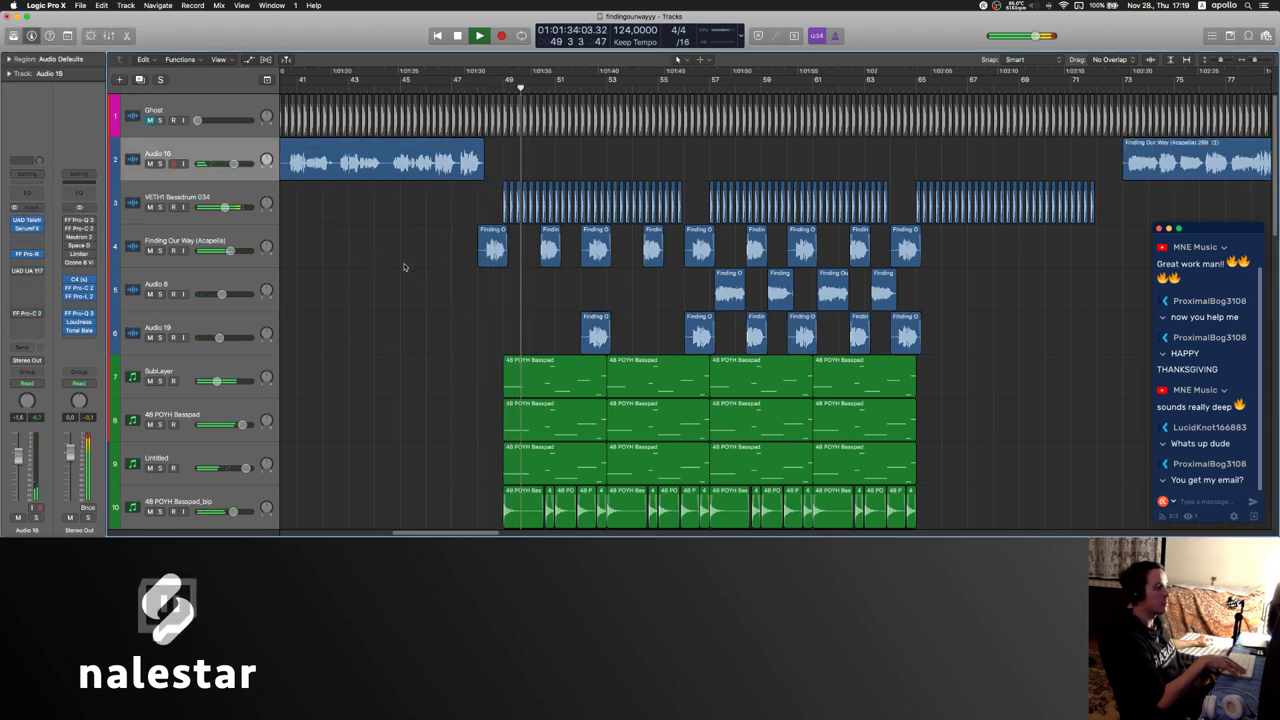
- Inspect the FF Pro-C 2 compressor settings on the Finding Our Way (Acapella) track and close the plug-in
{"action": "scroll", "coordinate": [458, 291], "scroll_direction": "right", "scroll_amount": 1}
{"action": "left_click", "coordinate": [217, 243]}
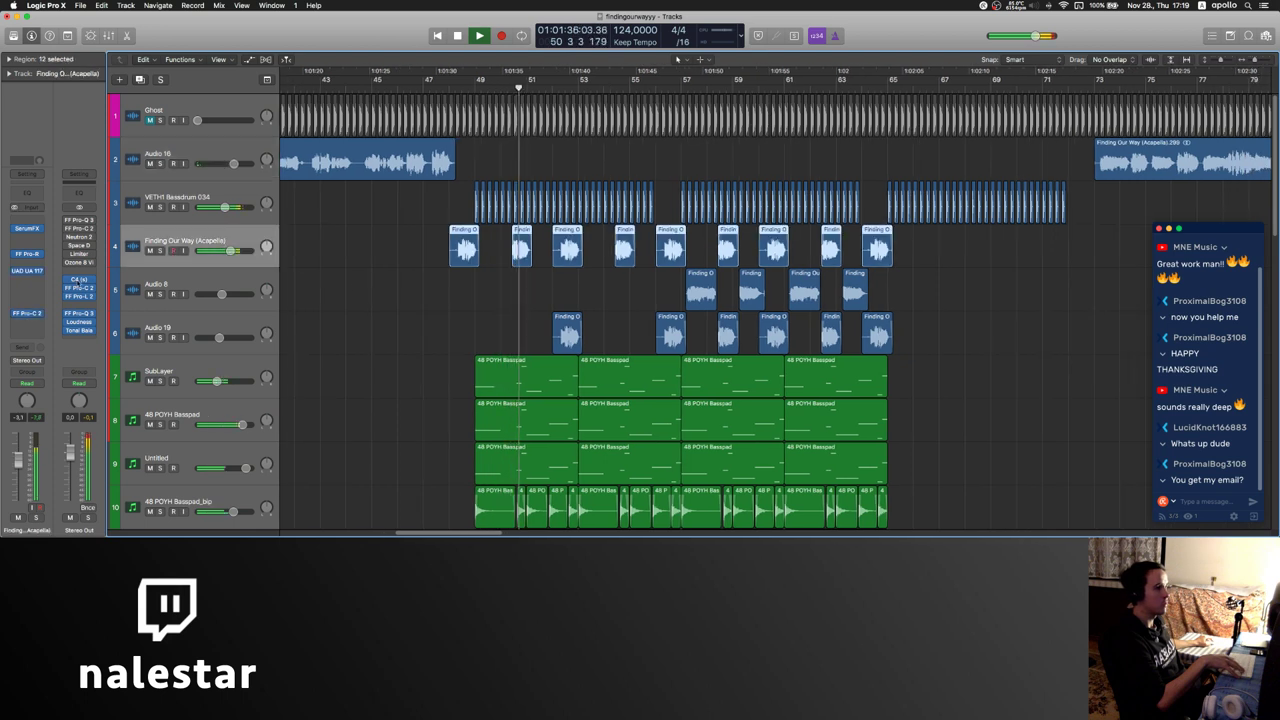
{"action": "key", "text": "v"}
{"action": "mouse_move", "coordinate": [240, 241]}
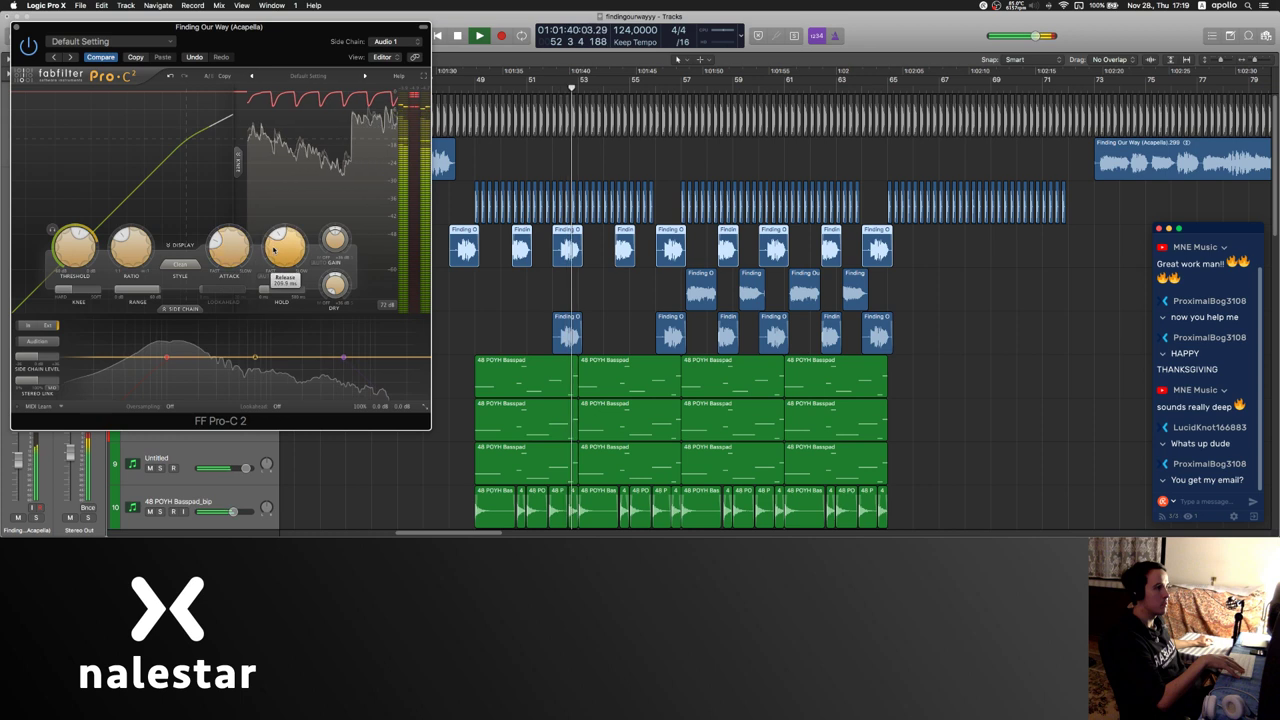
{"action": "left_click", "coordinate": [17, 27]}
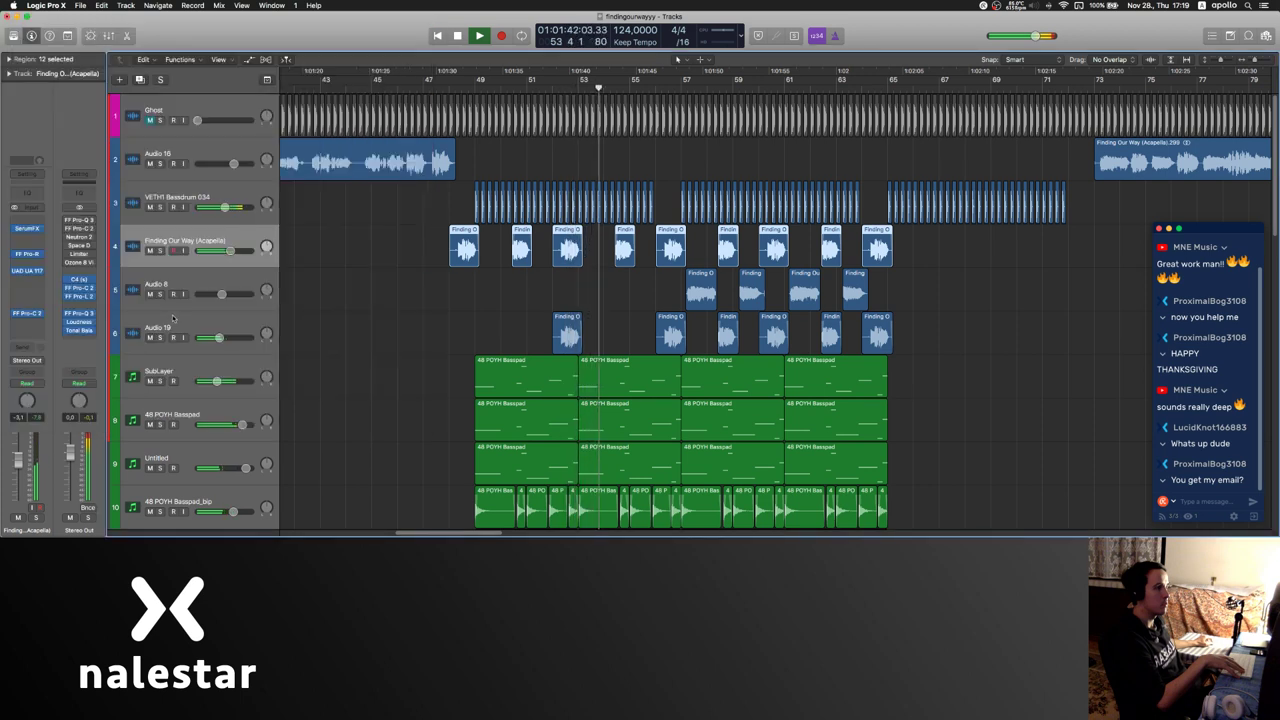
- Lower the volume of the Audio 19 vocal track while the drop plays
{"action": "left_click", "coordinate": [173, 318]}
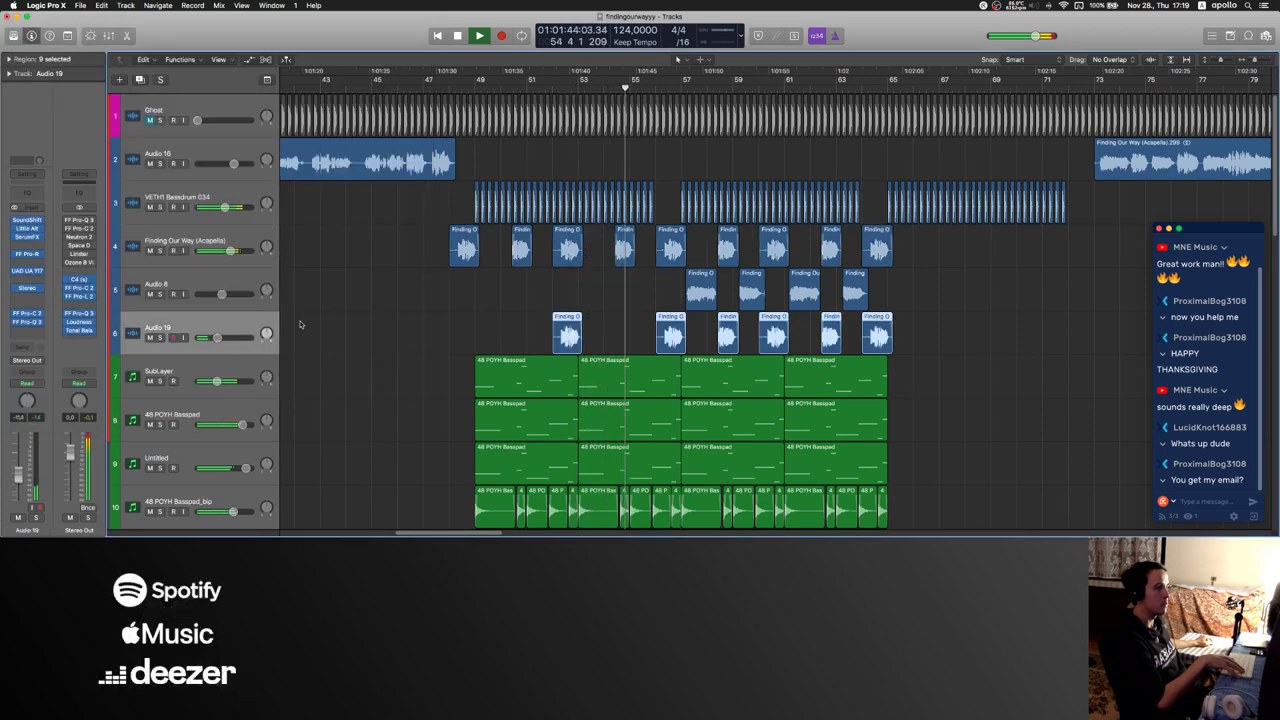
{"action": "scroll", "coordinate": [304, 322], "scroll_direction": "right", "scroll_amount": 5}
{"action": "scroll", "coordinate": [305, 332], "scroll_direction": "down", "scroll_amount": 2}
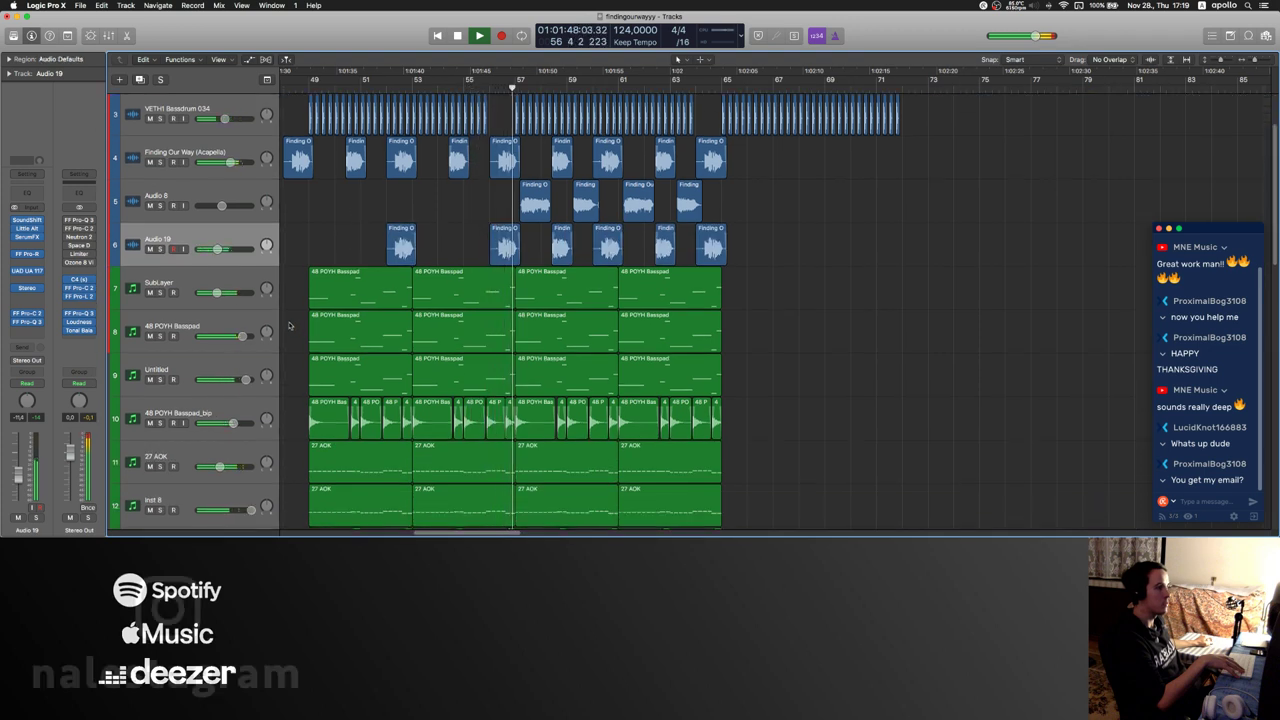
- Duplicate the bar 57–65 regions from the SubLayer track down to the Untitled track on row 14 so they start at bar 65
{"action": "scroll", "coordinate": [331, 255], "scroll_direction": "right", "scroll_amount": 3}
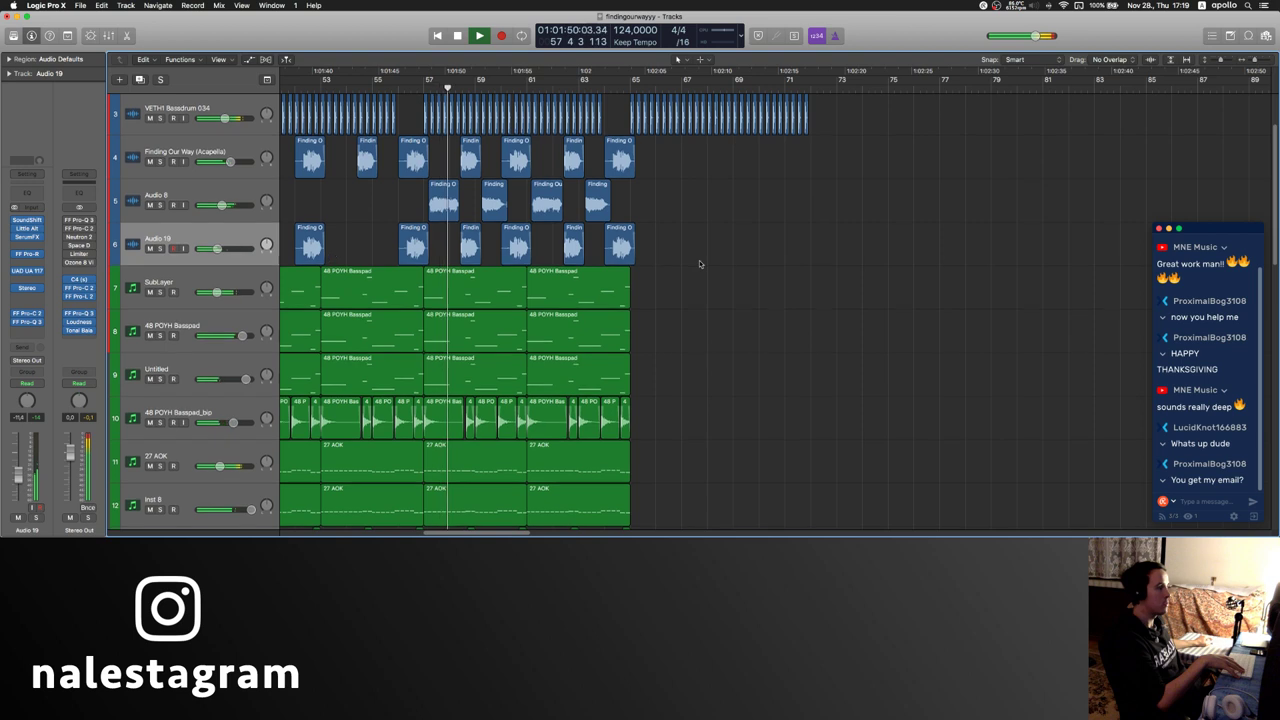
{"action": "scroll", "coordinate": [700, 263], "scroll_direction": "up", "scroll_amount": 2}
{"action": "scroll", "coordinate": [650, 270], "scroll_direction": "right", "scroll_amount": 2}
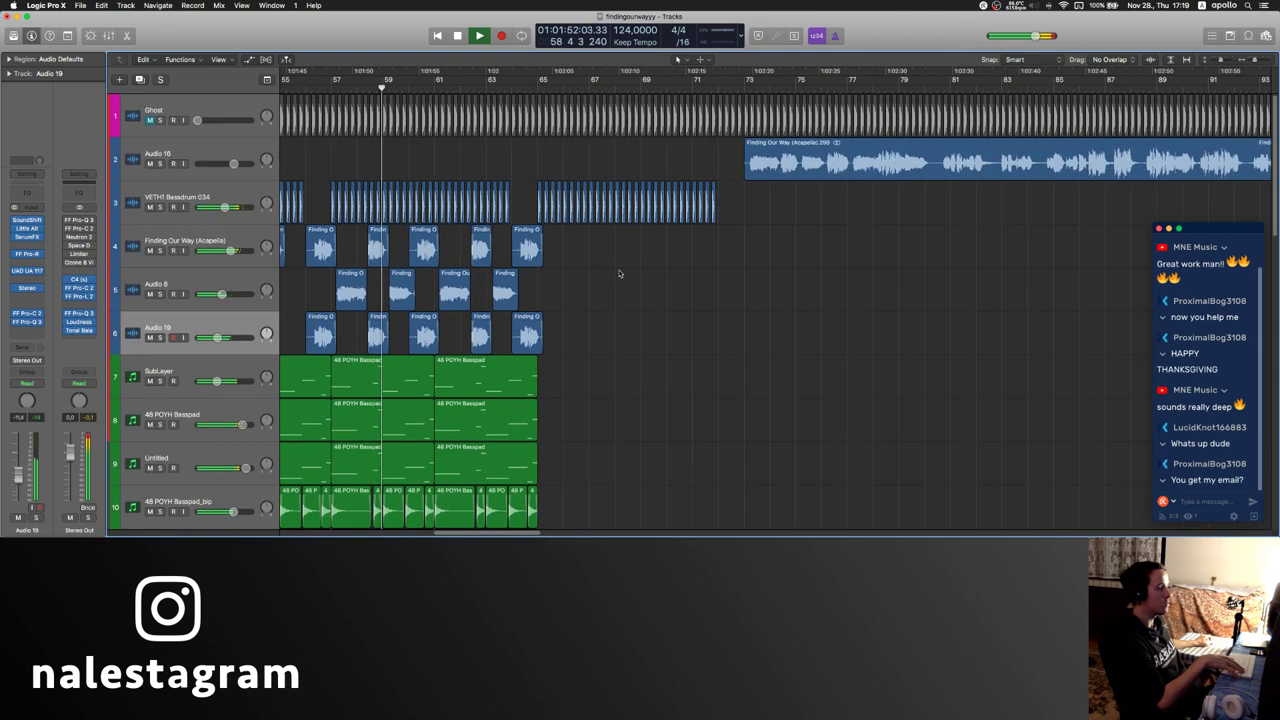
{"action": "scroll", "coordinate": [600, 272], "scroll_direction": "down", "scroll_amount": 4}
{"action": "left_click_drag", "start_coordinate": [629, 194], "coordinate": [375, 528]}
{"action": "left_click_drag", "start_coordinate": [470, 203], "coordinate": [676, 204]}
- Repeat the bar 57–65 regions of 38 Siren Cont1, Inst 6, Untitled (row 17) and 12 Choir Proper from bar 65, copying their automation data
{"action": "scroll", "coordinate": [549, 268], "scroll_direction": "down", "scroll_amount": 8}
{"action": "left_click_drag", "start_coordinate": [568, 208], "coordinate": [353, 326]}
{"action": "key", "text": "super+r"}
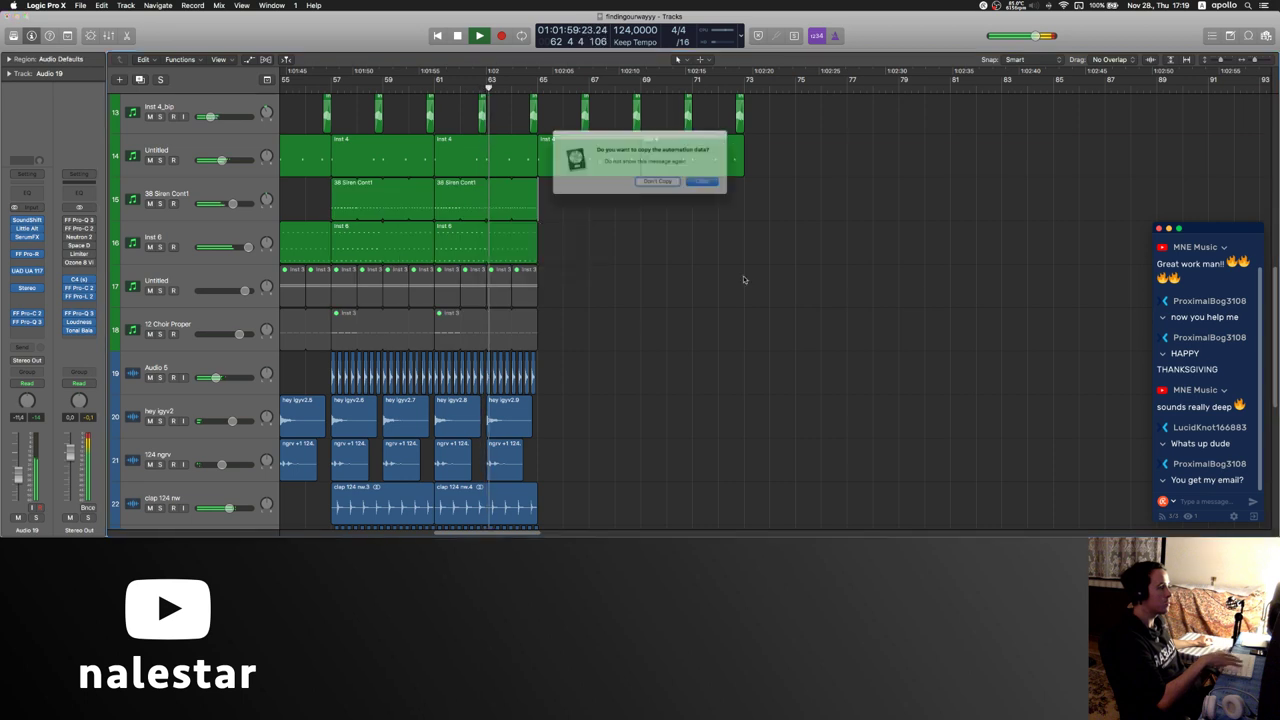
{"action": "key", "text": "Return"}
- Unmute the repeated regions between bars 65 and 73 on the Untitled track (row 17) and the 12 Choir Proper track
{"action": "left_click_drag", "start_coordinate": [818, 284], "coordinate": [548, 341]}
{"action": "key", "text": "ctrl+m"}
{"action": "left_click", "coordinate": [864, 257]}
- Show the automation lanes and edit the Inst 6 track's cutoff automation across bars 65 to 73
{"action": "left_click", "coordinate": [187, 238]}
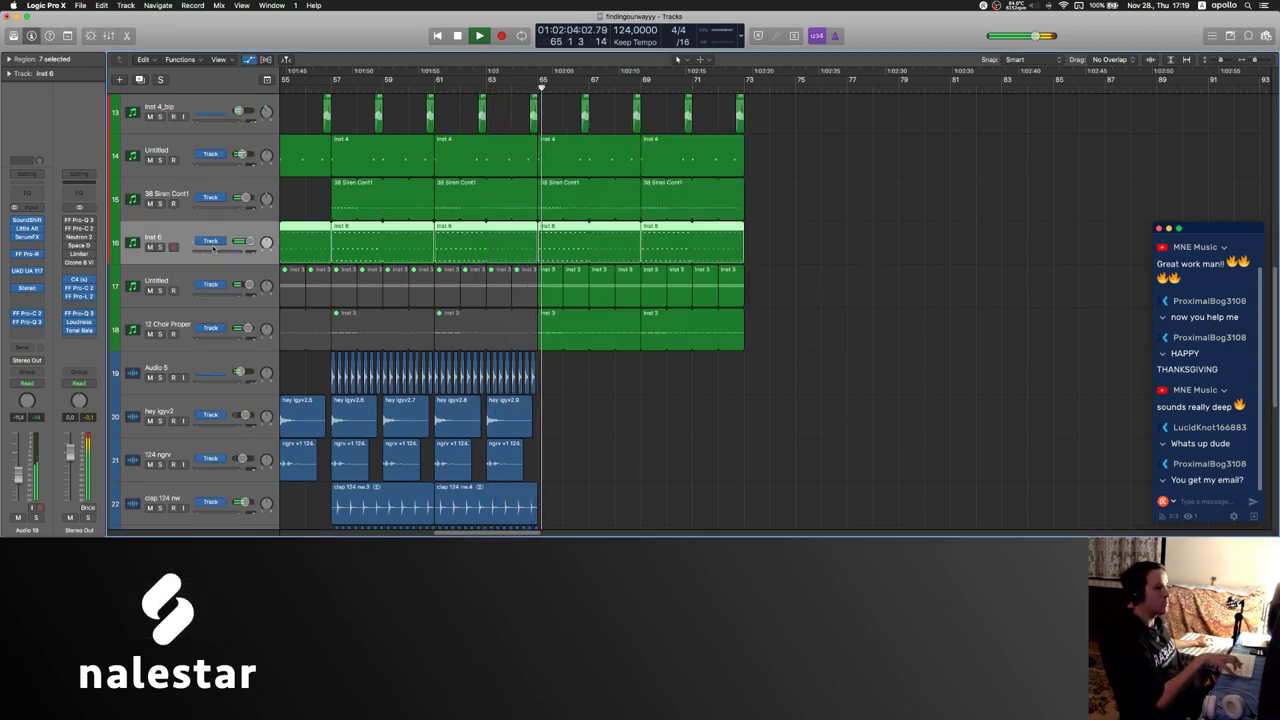
{"action": "key", "text": "a"}
{"action": "left_click", "coordinate": [525, 267]}
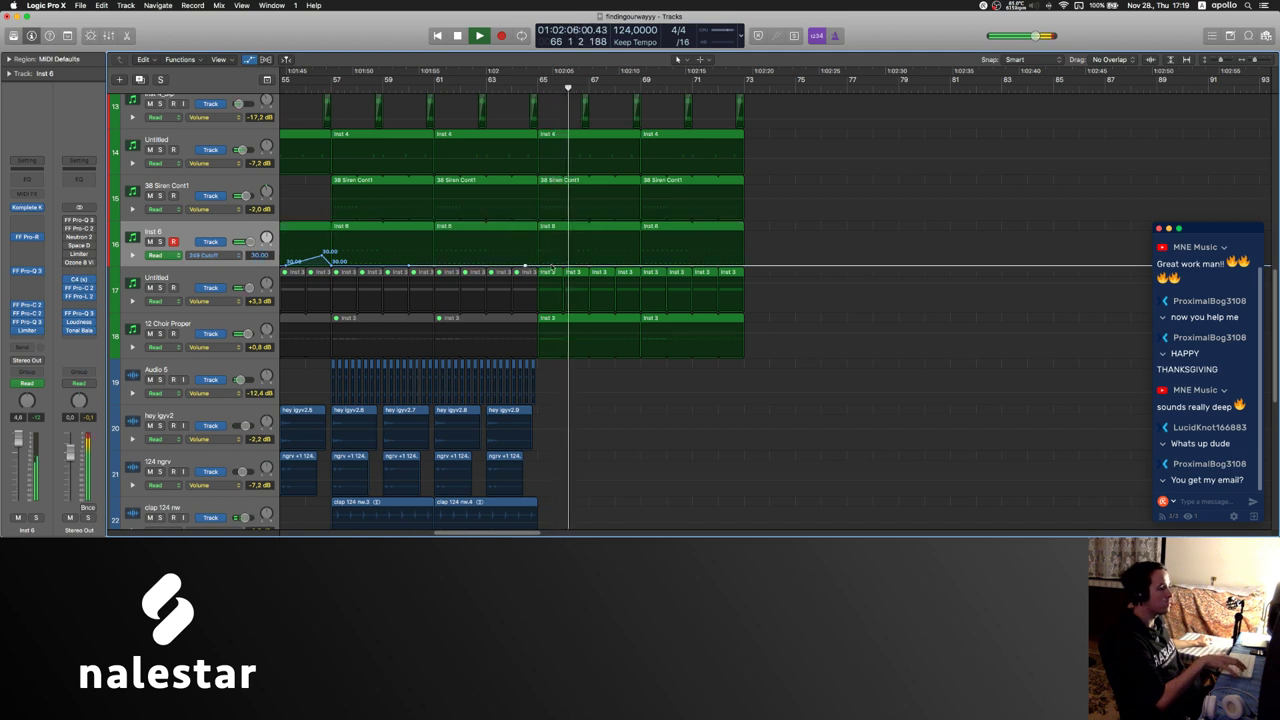
{"action": "left_click_drag", "start_coordinate": [550, 268], "coordinate": [743, 262]}
- Hide the automation lanes, remove the VETH1 Bassdrum 034 hits after bar 71 and replay the track from about bar 47
{"action": "scroll", "coordinate": [720, 240], "scroll_direction": "up", "scroll_amount": 10}
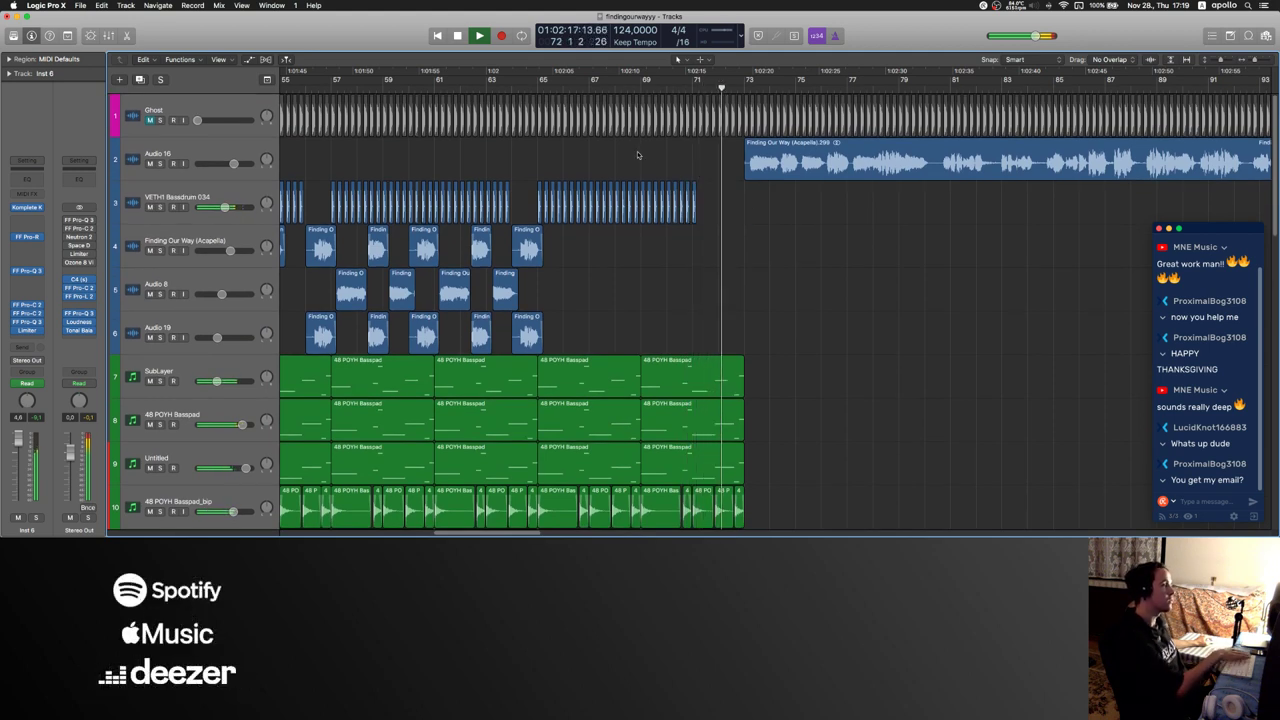
{"action": "scroll", "coordinate": [637, 151], "scroll_direction": "left", "scroll_amount": 5}
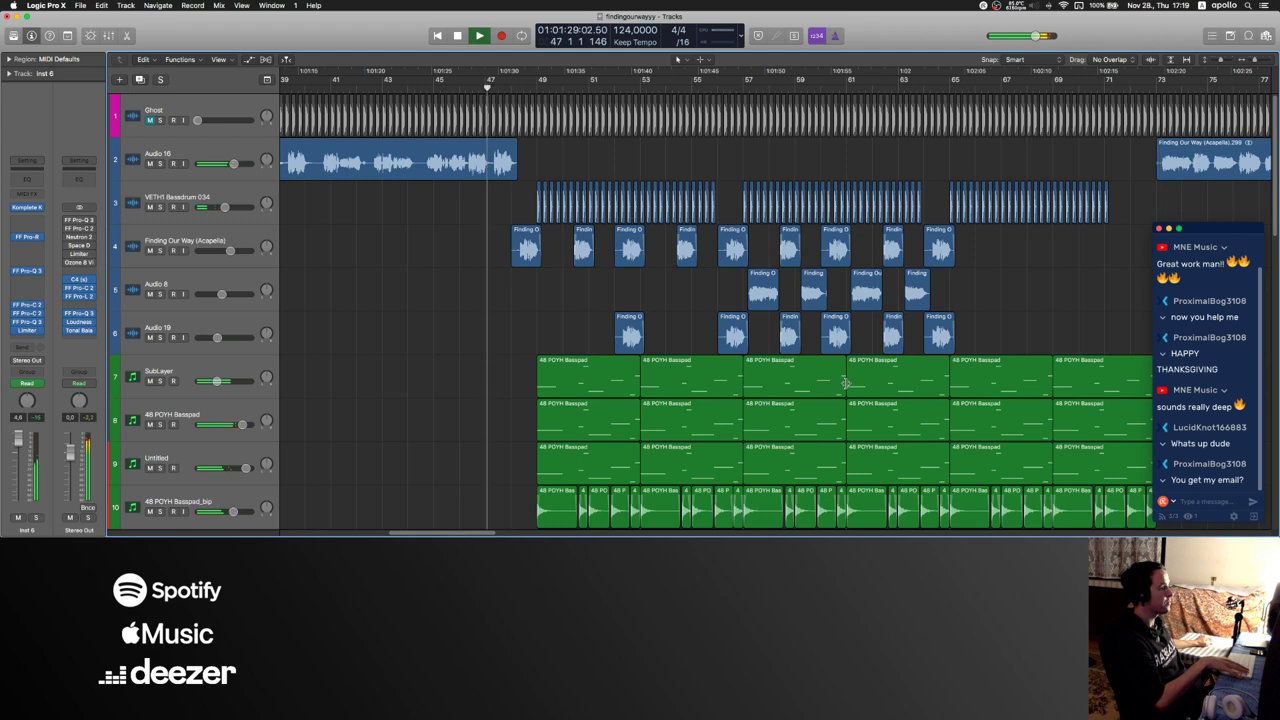
- Delete the end of the SubLayer, 48 POYH Basspad and Untitled (row 9) regions from position 72 3 3 1 up to bar 73
{"action": "key", "text": "super+Right"}
{"action": "key", "text": "super+Right"}
{"action": "scroll", "coordinate": [846, 383], "scroll_direction": "right", "scroll_amount": 4}
{"action": "scroll", "coordinate": [628, 373], "scroll_direction": "down", "scroll_amount": 2}
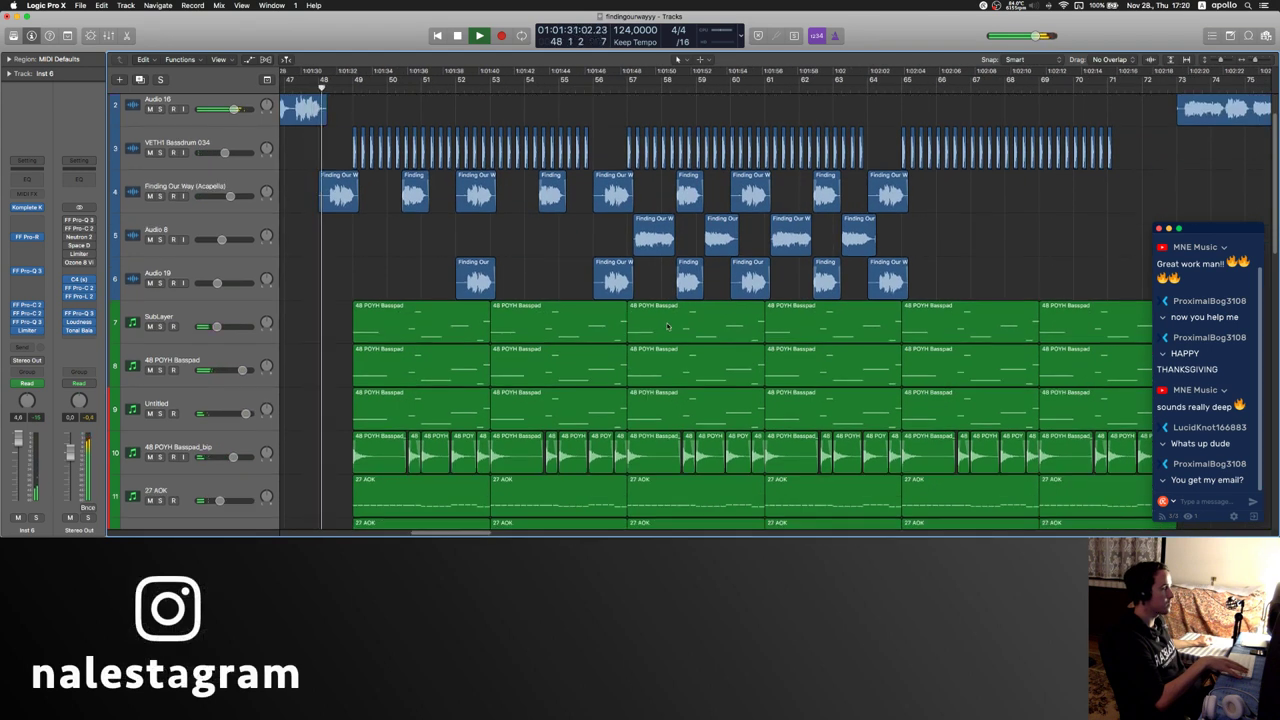
{"action": "scroll", "coordinate": [667, 325], "scroll_direction": "right", "scroll_amount": 3}
{"action": "scroll", "coordinate": [667, 325], "scroll_direction": "down", "scroll_amount": 1}
{"action": "scroll", "coordinate": [1024, 319], "scroll_direction": "right", "scroll_amount": 3}
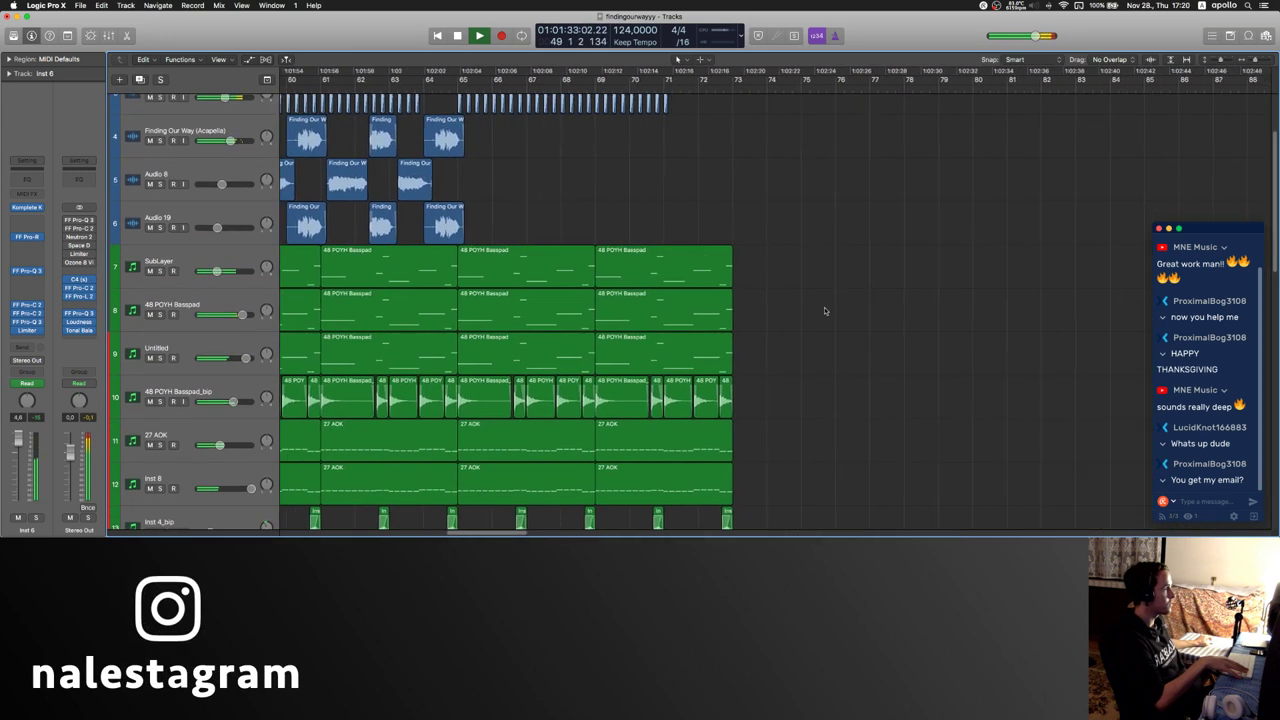
{"action": "scroll", "coordinate": [825, 311], "scroll_direction": "down", "scroll_amount": 1}
{"action": "scroll", "coordinate": [771, 313], "scroll_direction": "right", "scroll_amount": 2}
{"action": "left_click_drag", "start_coordinate": [700, 231], "coordinate": [662, 330]}
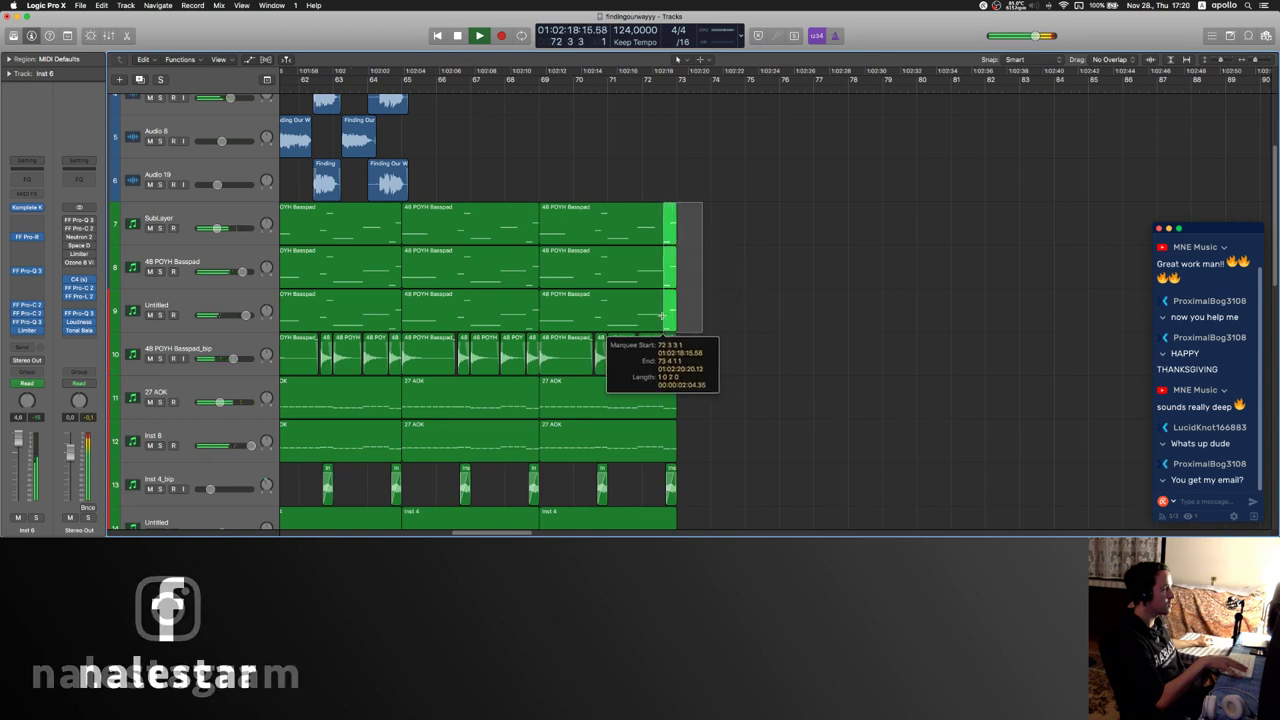
{"action": "left_click", "coordinate": [680, 233]}
{"action": "left_click", "coordinate": [719, 202]}
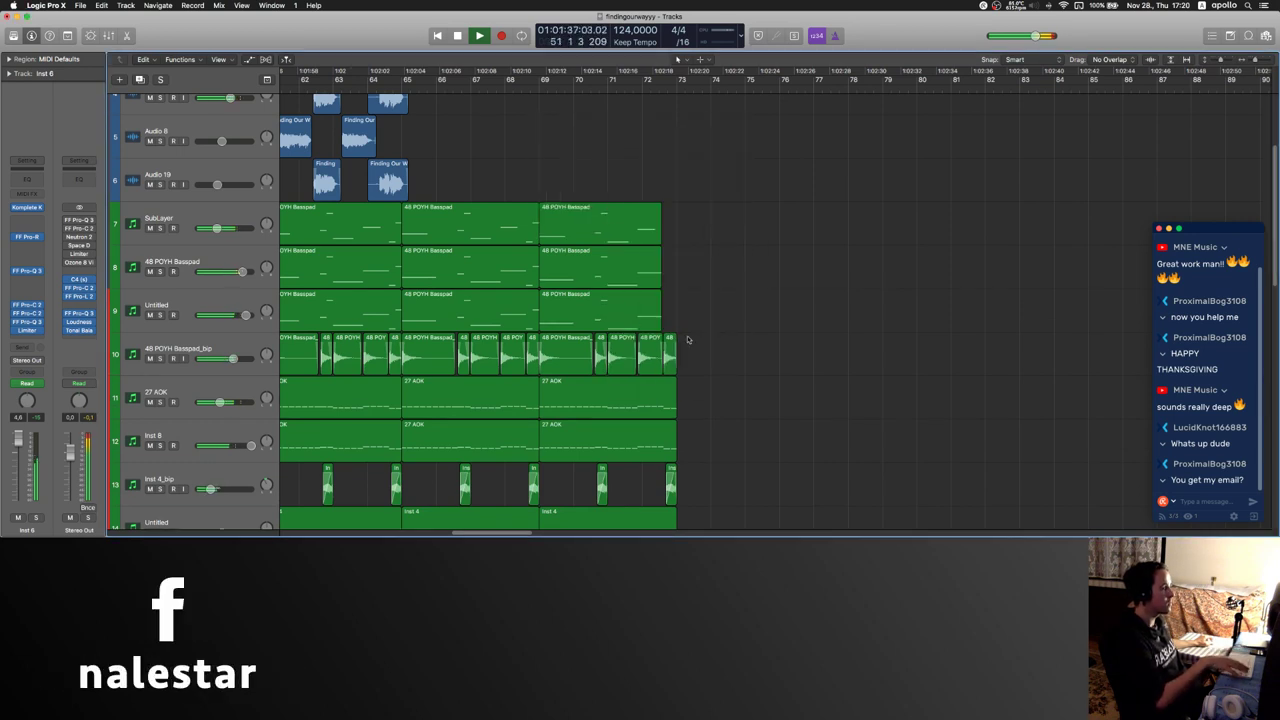
- Delete the last 48 POYH Basspad_bip hit before bar 73 and stop playback
{"action": "left_click_drag", "start_coordinate": [657, 368], "coordinate": [656, 444]}
{"action": "key", "text": "t"}
{"action": "key", "text": "a"}
{"action": "key", "text": "t"}
{"action": "key", "text": "t"}
{"action": "left_click", "coordinate": [695, 403]}
{"action": "key", "text": "space"}
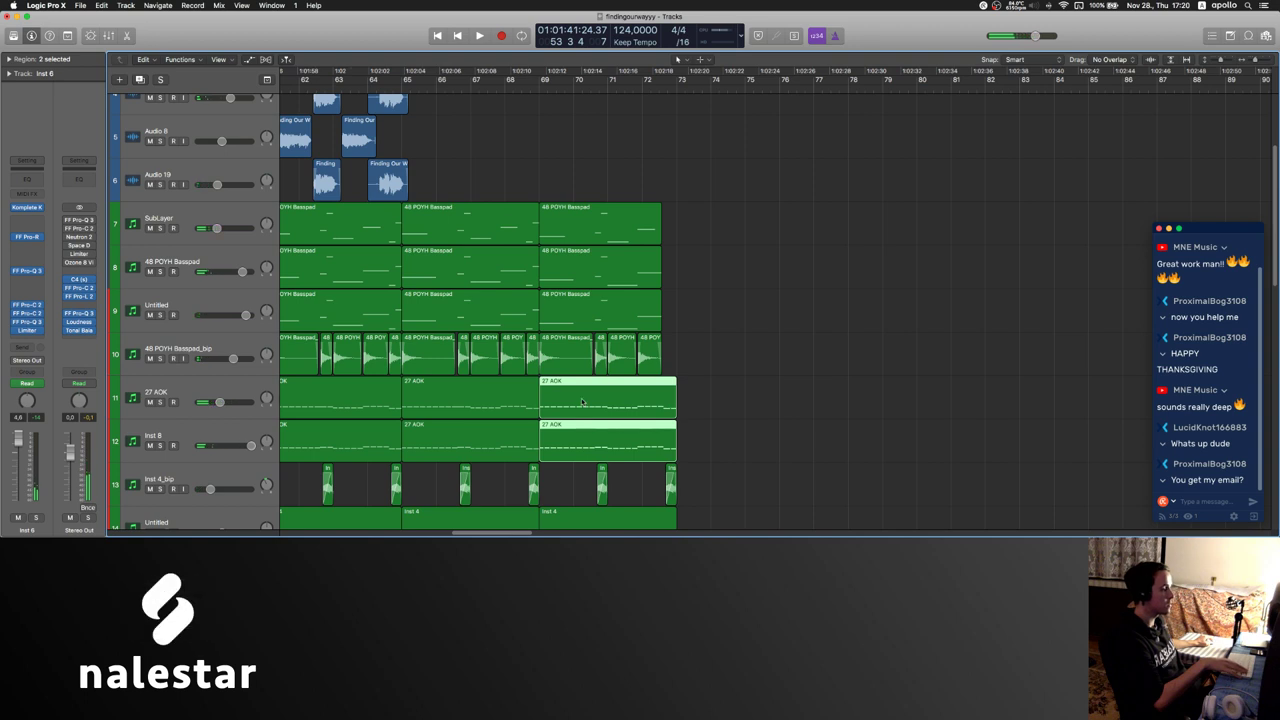
- Transpose the last four notes before bar 73 in the final 27 AOK regions (tracks 11 and 12) up by one semitone
{"action": "key", "text": "p"}
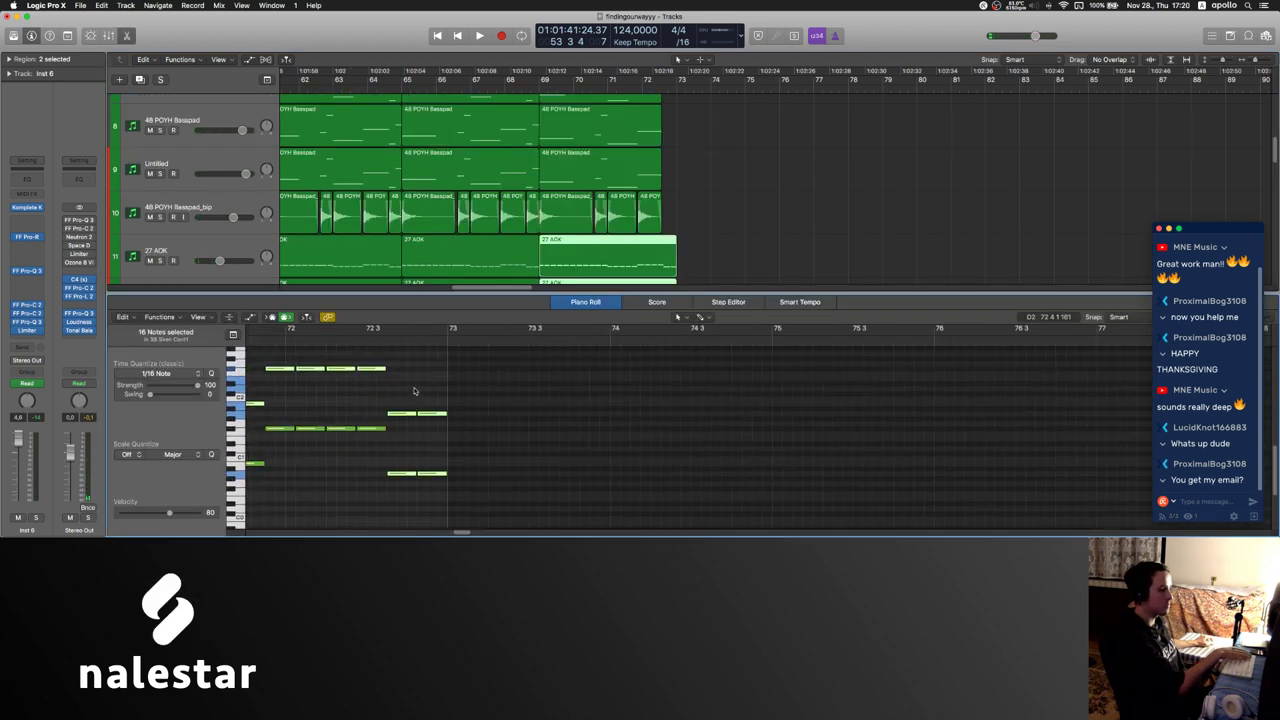
{"action": "left_click_drag", "start_coordinate": [490, 391], "coordinate": [396, 490]}
{"action": "key", "text": "alt+Up"}
{"action": "key", "text": "alt+Up"}
{"action": "key", "text": "alt+Up"}
{"action": "key", "text": "alt+Up"}
{"action": "key", "text": "alt+Up"}
{"action": "key", "text": "alt+Up"}
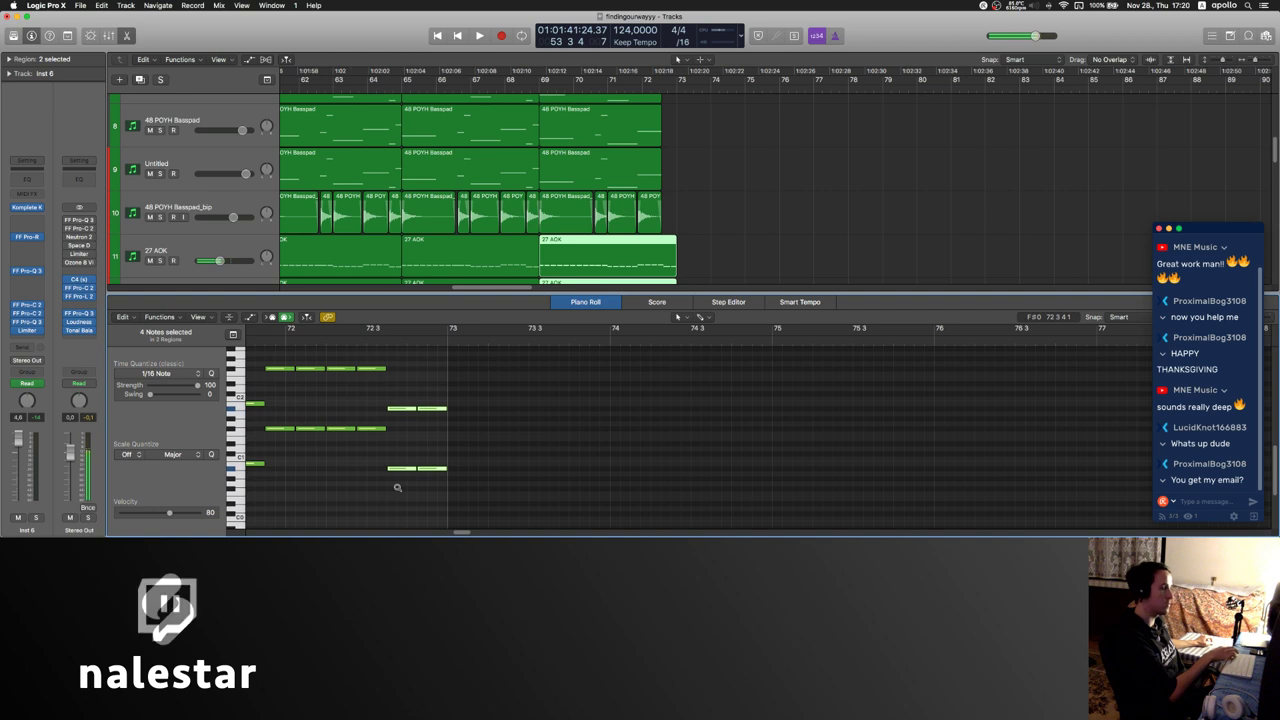
{"action": "key", "text": "p"}
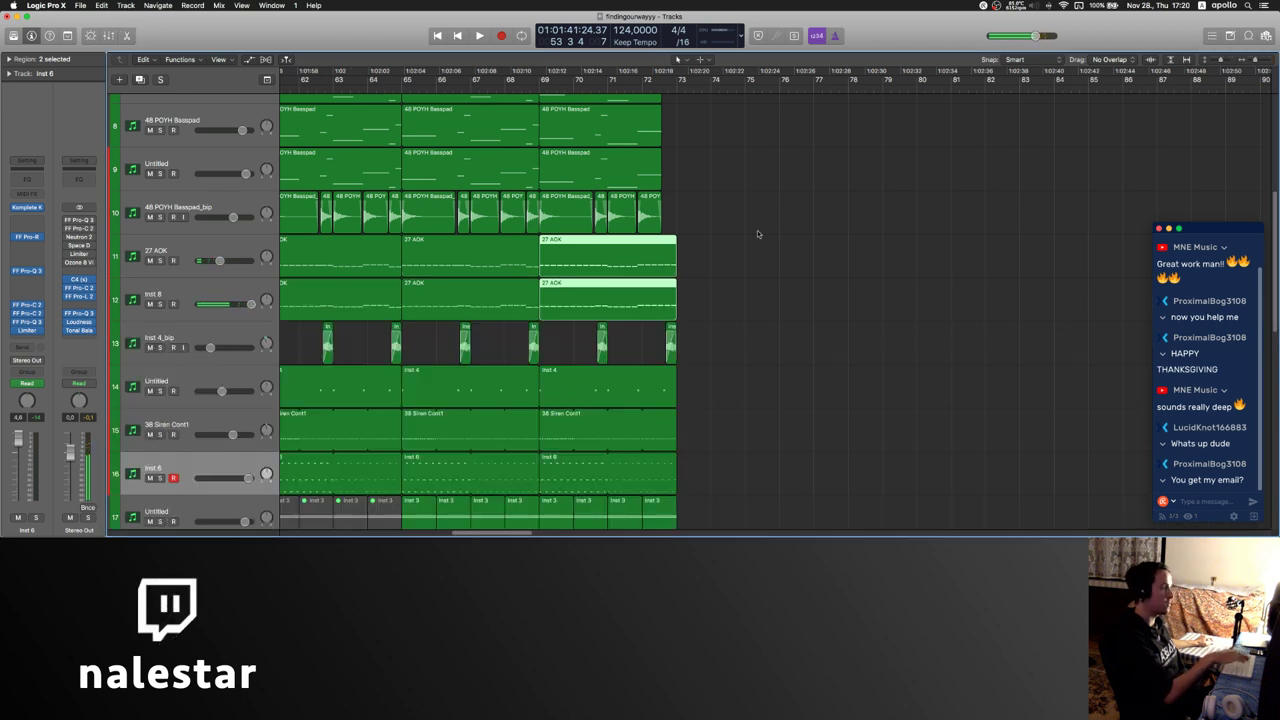
- Select the Audio 5 track and replay the drop from about bar 49
{"action": "left_click", "coordinate": [772, 231]}
{"action": "scroll", "coordinate": [726, 336], "scroll_direction": "down", "scroll_amount": 3}
{"action": "scroll", "coordinate": [723, 339], "scroll_direction": "left", "scroll_amount": 6}
{"action": "scroll", "coordinate": [723, 339], "scroll_direction": "left", "scroll_amount": 3}
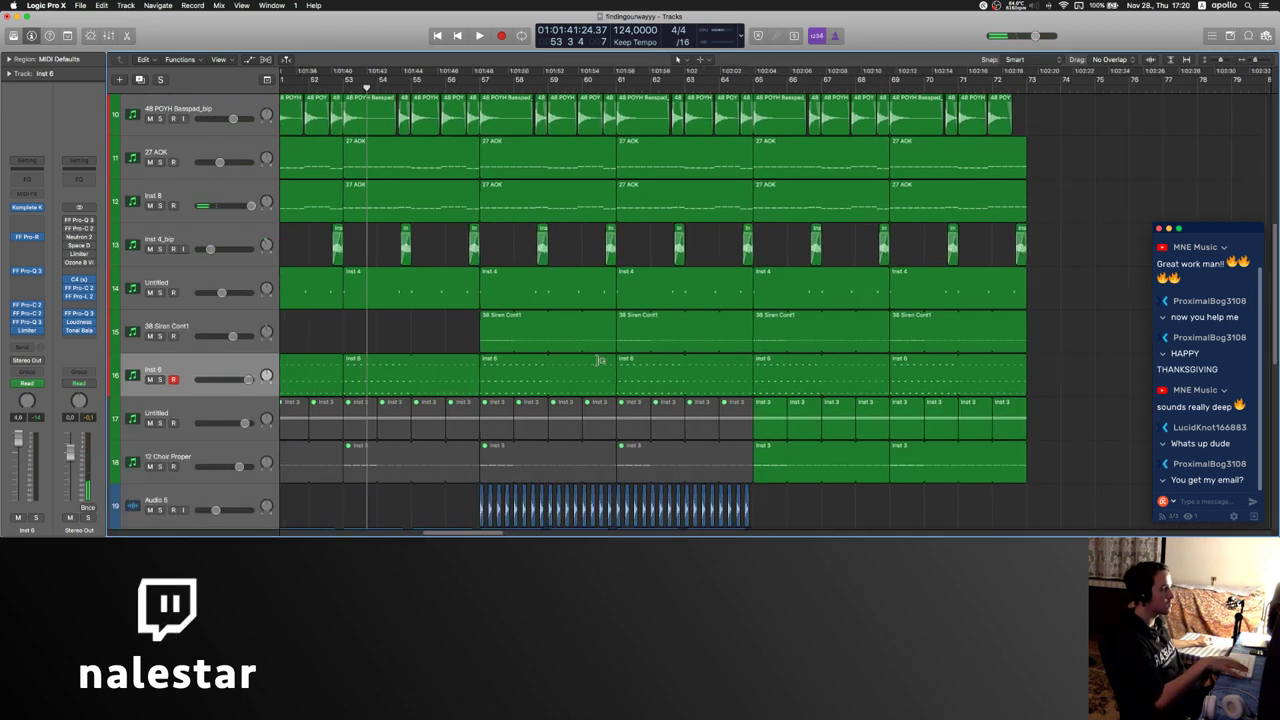
{"action": "key", "text": "super+Left"}
{"action": "left_click", "coordinate": [240, 498]}
{"action": "key", "text": "super+a"}
{"action": "scroll", "coordinate": [528, 441], "scroll_direction": "left", "scroll_amount": 4}
{"action": "scroll", "coordinate": [528, 441], "scroll_direction": "left", "scroll_amount": 2}
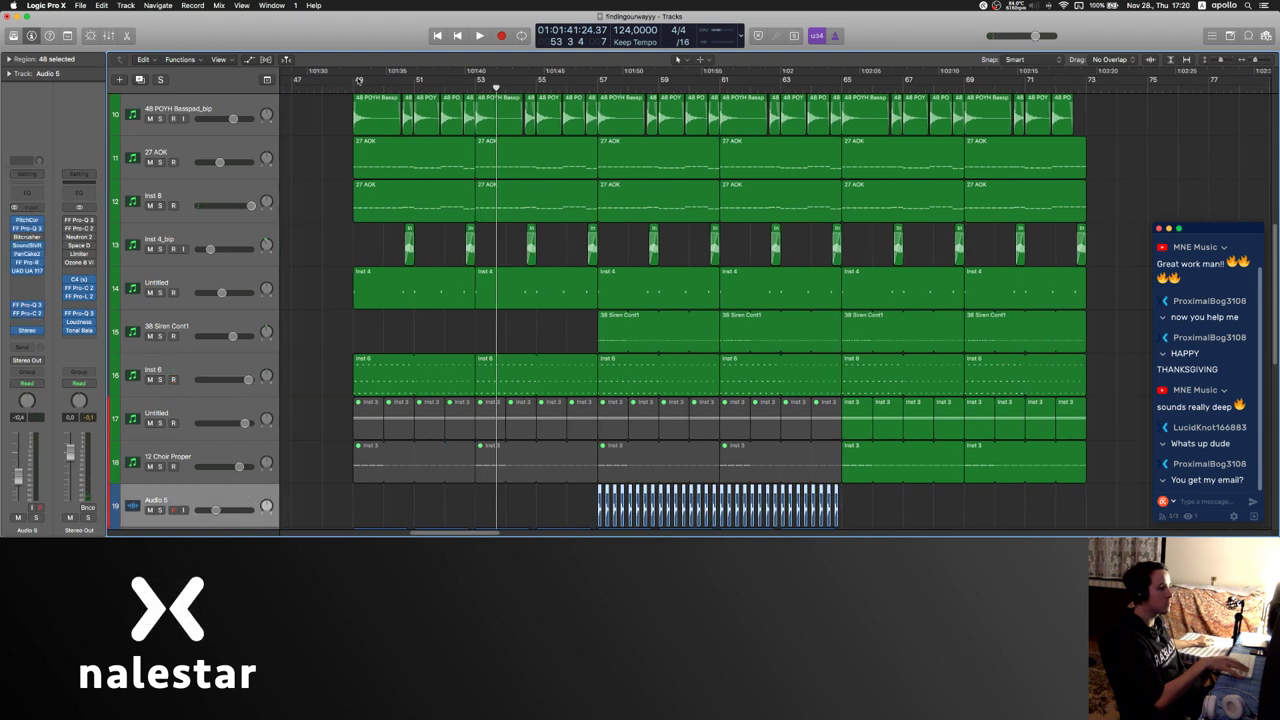
{"action": "left_click", "coordinate": [334, 183]}
{"action": "key", "text": "space"}
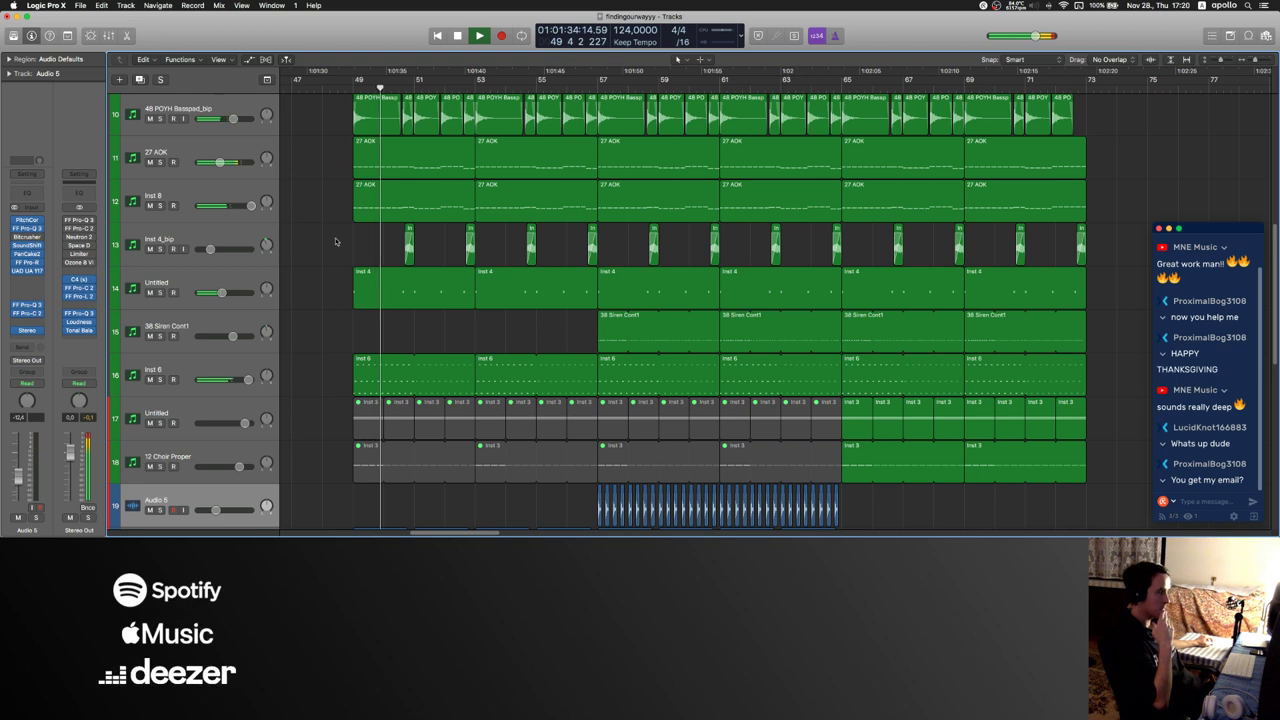
- Delete the VMH2 Open Hihat 077 hits between bars 49 and 57
{"action": "scroll", "coordinate": [336, 243], "scroll_direction": "down", "scroll_amount": 3}
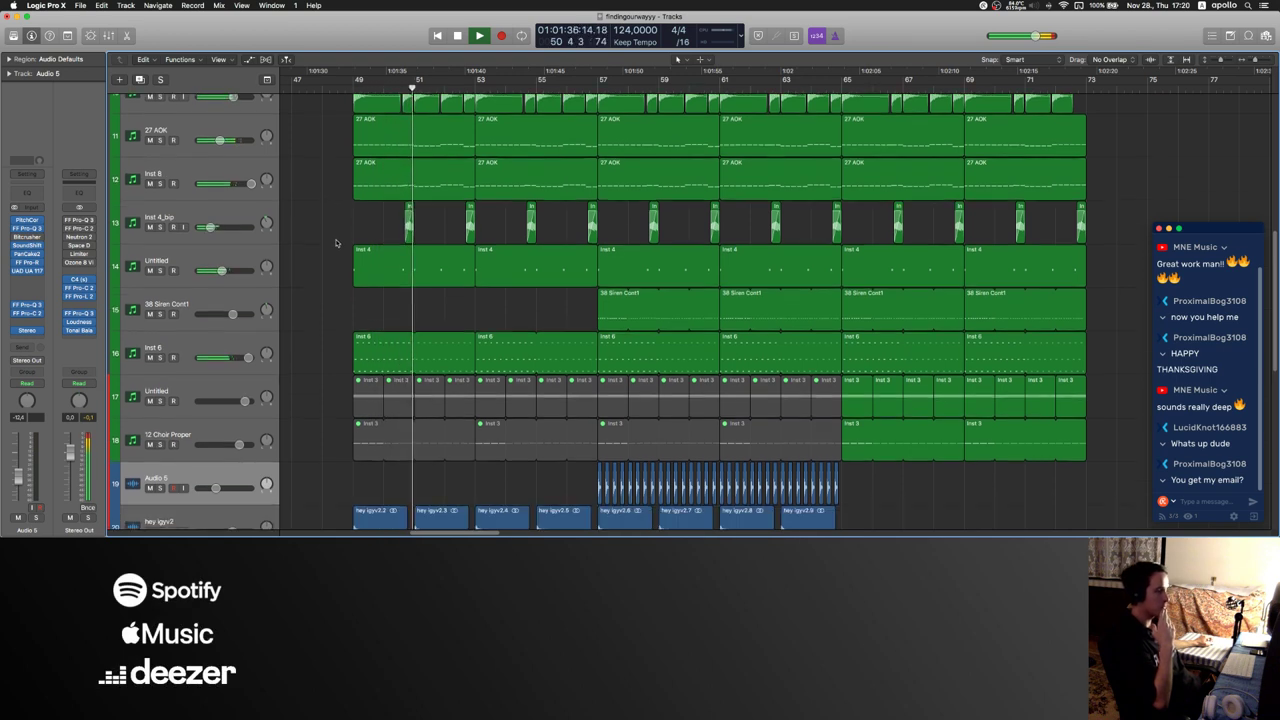
{"action": "scroll", "coordinate": [570, 303], "scroll_direction": "right", "scroll_amount": 3}
{"action": "scroll", "coordinate": [570, 303], "scroll_direction": "down", "scroll_amount": 10}
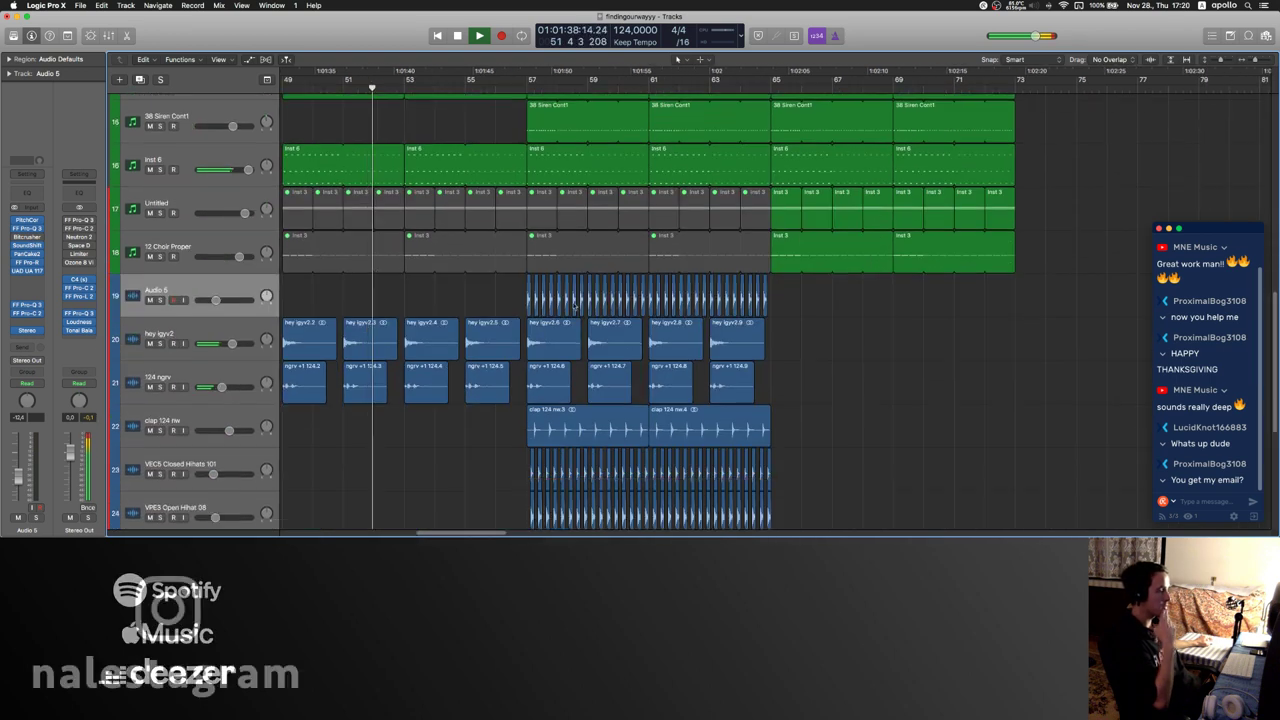
{"action": "scroll", "coordinate": [400, 350], "scroll_direction": "left", "scroll_amount": 6}
{"action": "scroll", "coordinate": [210, 397], "scroll_direction": "down", "scroll_amount": 2}
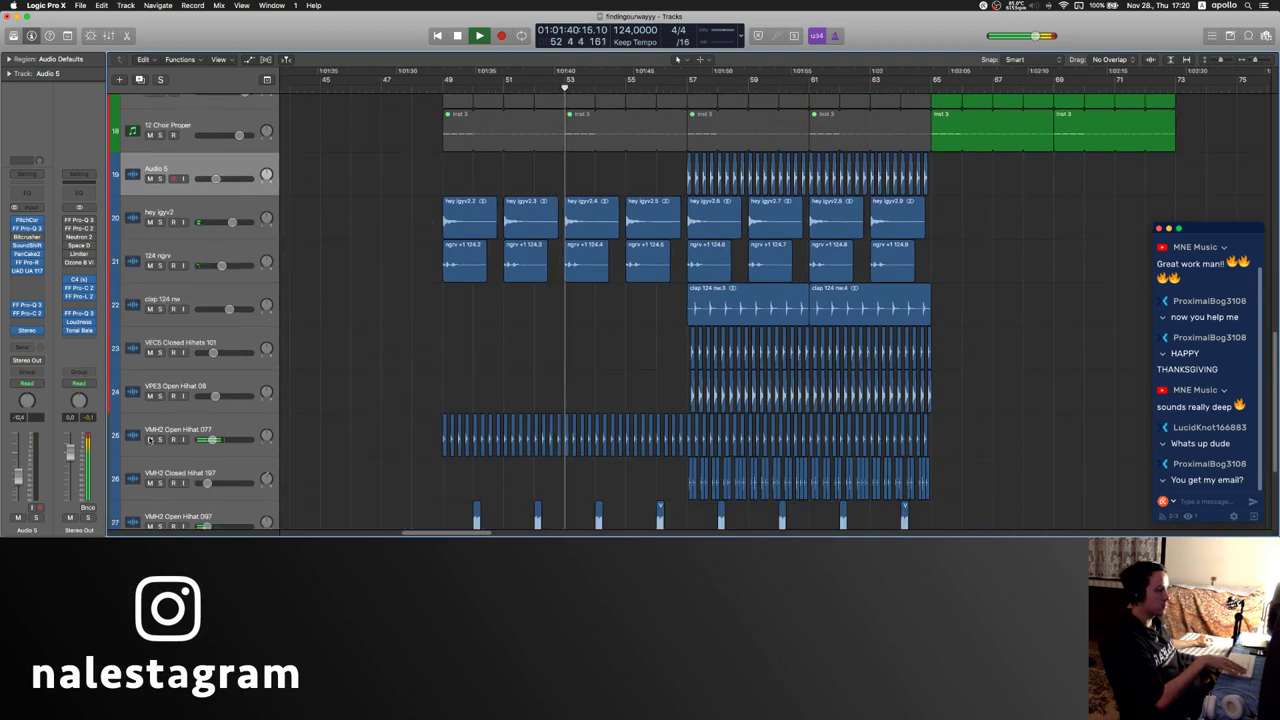
{"action": "left_click", "coordinate": [150, 440]}
{"action": "scroll", "coordinate": [508, 354], "scroll_direction": "right", "scroll_amount": 2}
{"action": "scroll", "coordinate": [440, 357], "scroll_direction": "down", "scroll_amount": 2}
{"action": "left_click_drag", "start_coordinate": [376, 383], "coordinate": [639, 393]}
{"action": "key", "text": "Delete"}
{"action": "scroll", "coordinate": [613, 329], "scroll_direction": "right", "scroll_amount": 4}
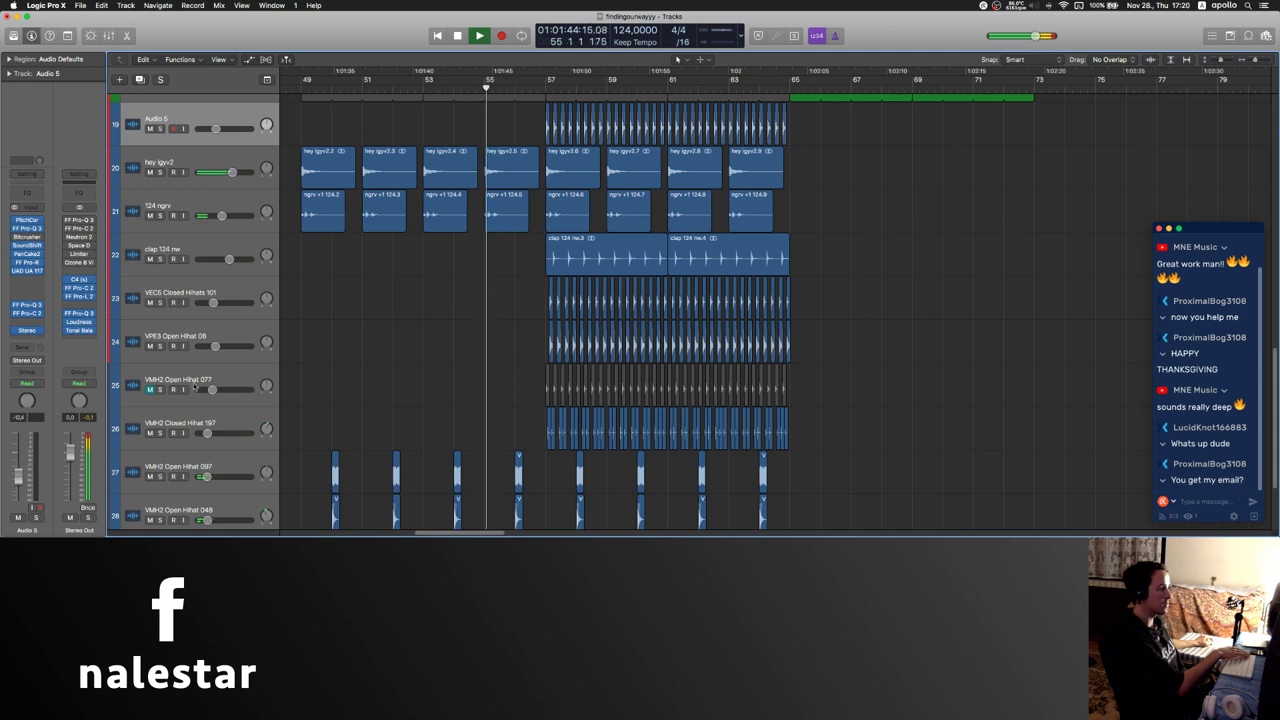
- Mute the VEC5 Closed Hihats 101, VPE3 Open Hihat 08 and VMH2 Closed Hihat 197 regions between bars 57 and 65
{"action": "left_click_drag", "start_coordinate": [480, 336], "coordinate": [834, 311]}
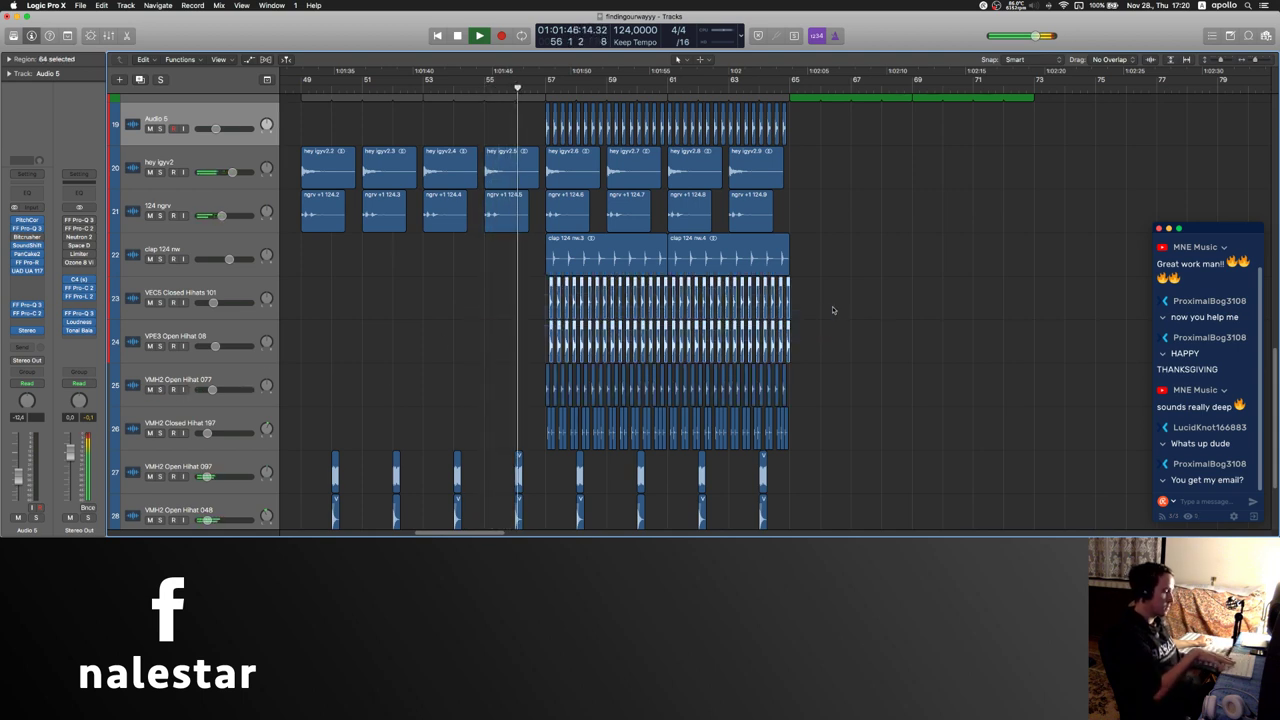
{"action": "key", "text": "ctrl+m"}
{"action": "left_click_drag", "start_coordinate": [853, 435], "coordinate": [529, 438]}
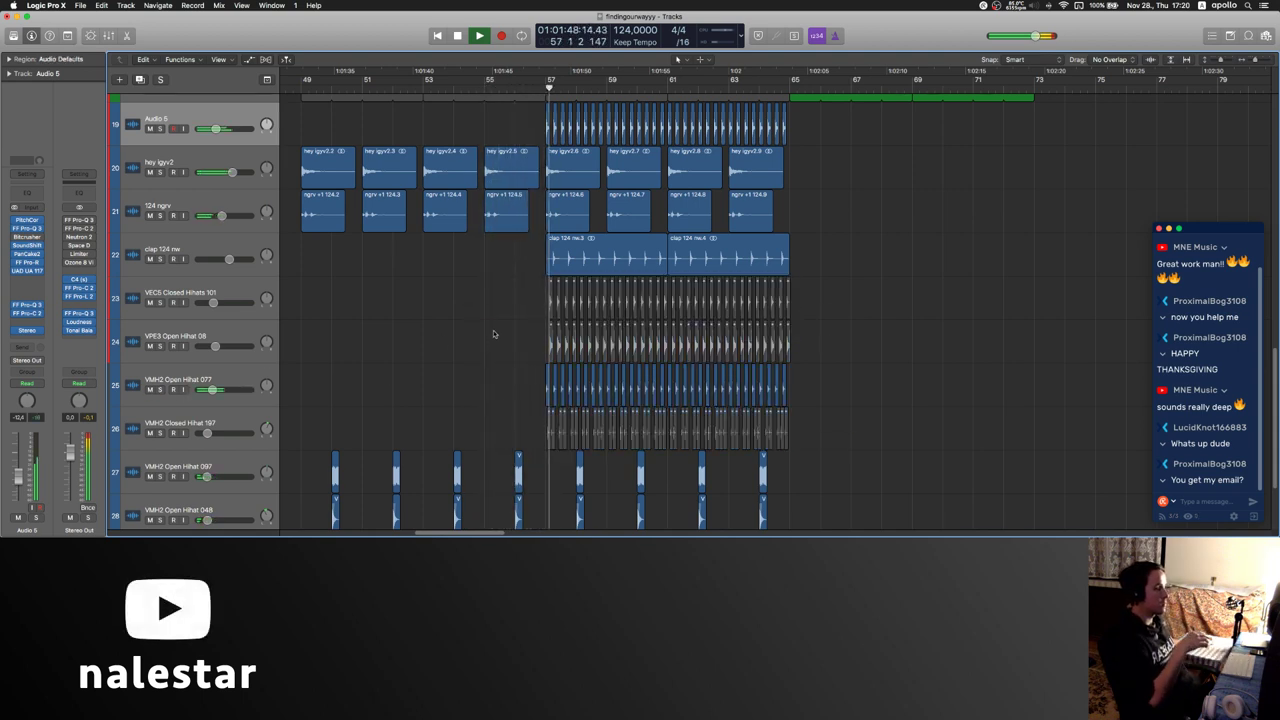
{"action": "key", "text": "ctrl+m"}
- Copy the bar 57–65 hits of VPE3 Ride 21 and VMH2 Open Hihat 048 (row 30) to bars 65–73
{"action": "scroll", "coordinate": [491, 335], "scroll_direction": "down", "scroll_amount": 3}
{"action": "scroll", "coordinate": [499, 336], "scroll_direction": "right", "scroll_amount": 2}
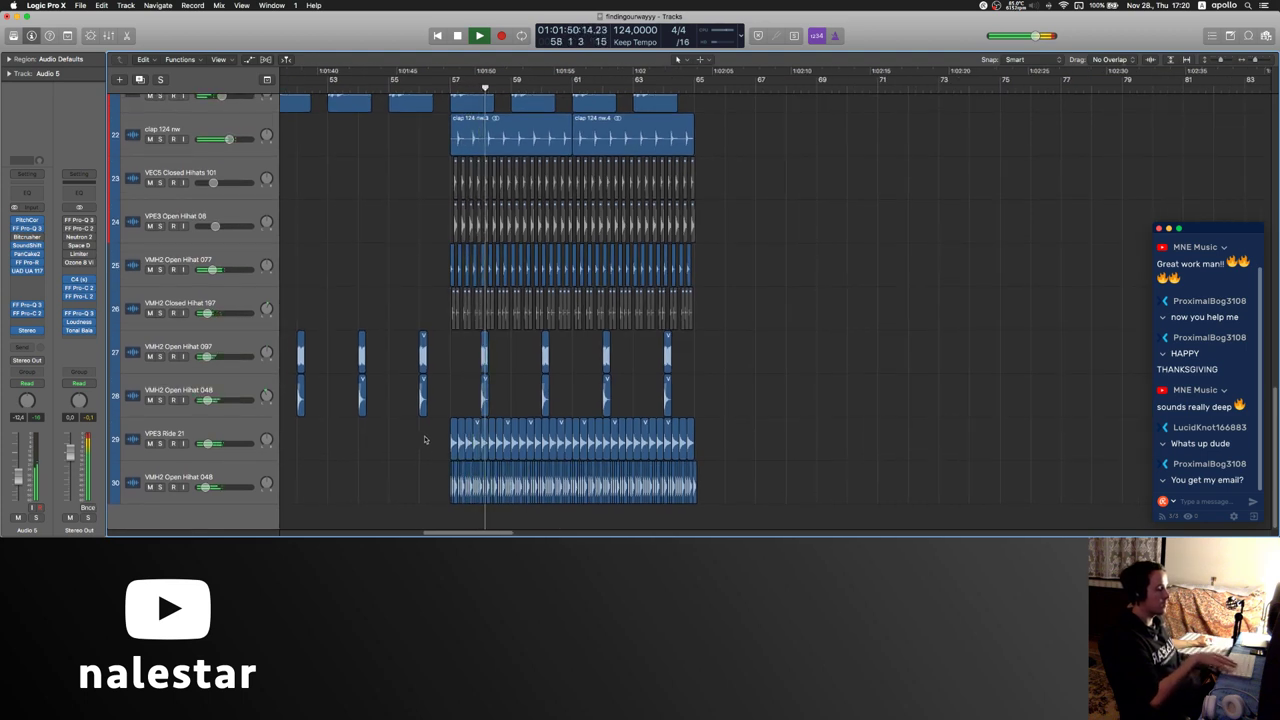
{"action": "left_click_drag", "start_coordinate": [424, 440], "coordinate": [937, 445]}
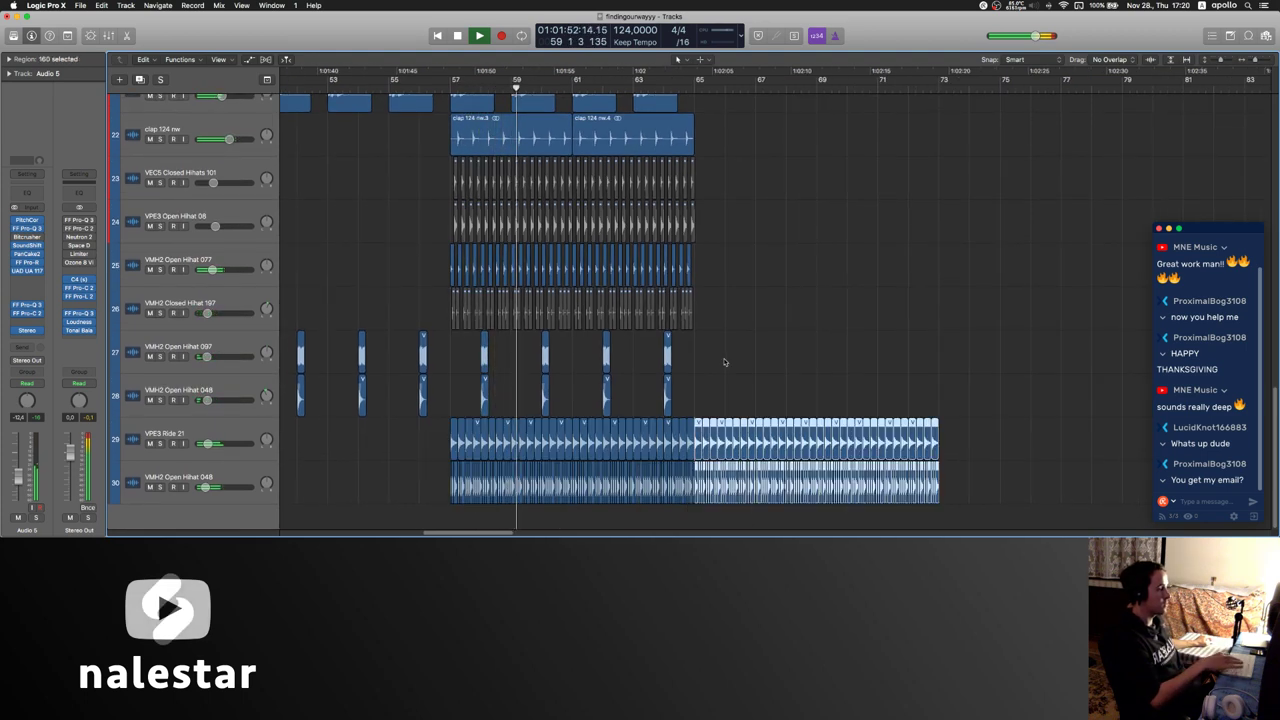
- Delete the VMH2 Open Hihat 048 hits on row 30 between bars 57 and 65
{"action": "scroll", "coordinate": [490, 389], "scroll_direction": "up", "scroll_amount": 3}
{"action": "scroll", "coordinate": [490, 389], "scroll_direction": "up", "scroll_amount": 1}
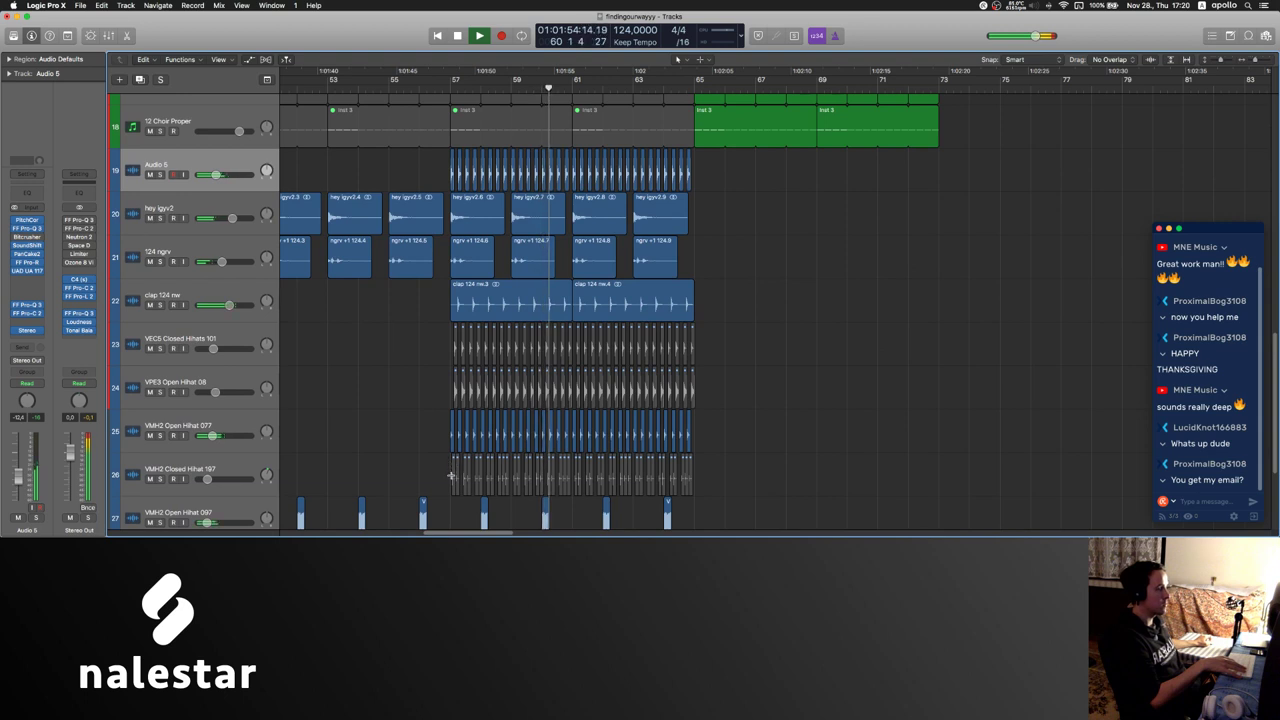
{"action": "scroll", "coordinate": [487, 471], "scroll_direction": "down", "scroll_amount": 4}
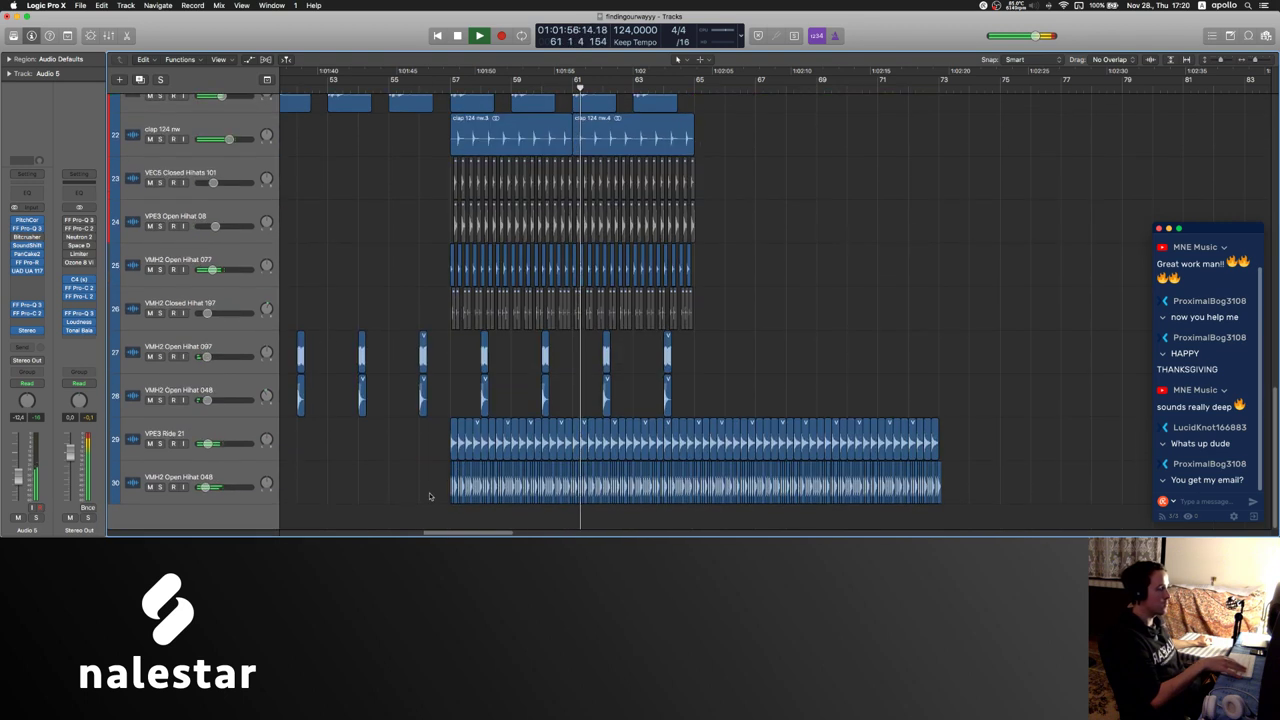
{"action": "left_click_drag", "start_coordinate": [427, 480], "coordinate": [694, 482]}
{"action": "key", "text": "Delete"}
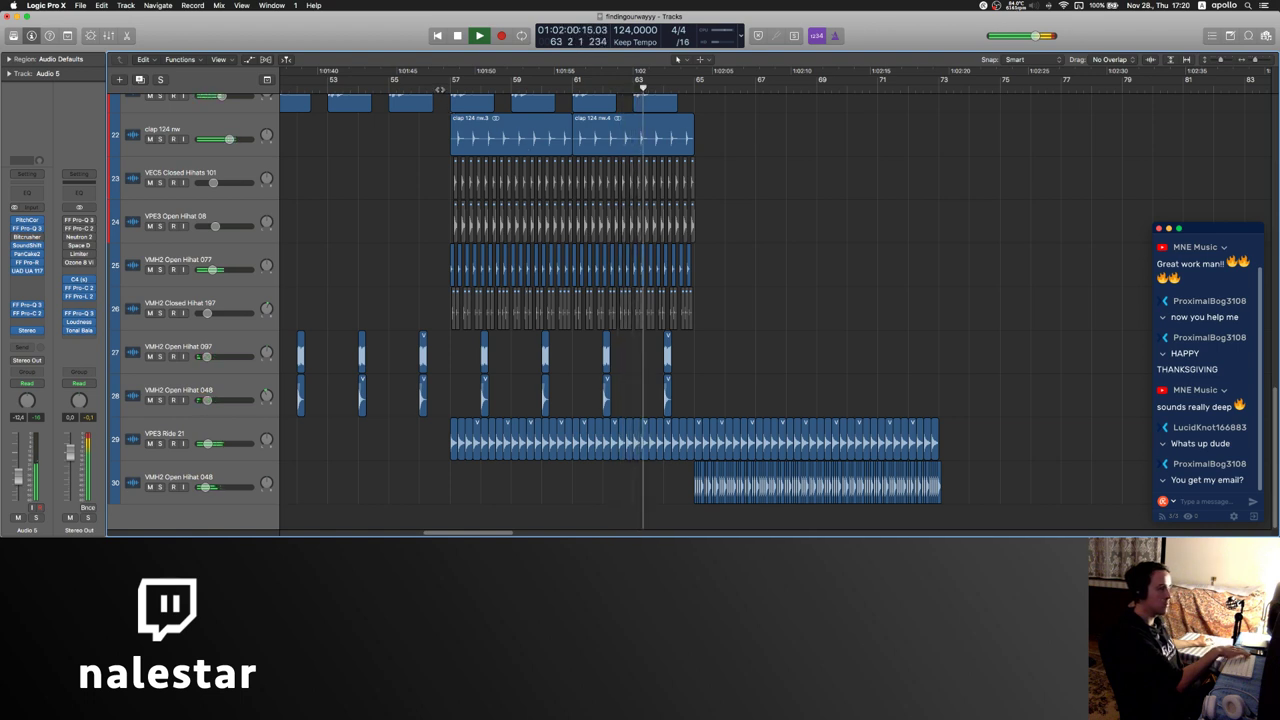
- Repeat the bar 57–65 regions of the drum and percussion tracks from Audio 5 down to VMH2 Open Hihat 048 (row 28) from bar 65
{"action": "scroll", "coordinate": [612, 242], "scroll_direction": "right", "scroll_amount": 2}
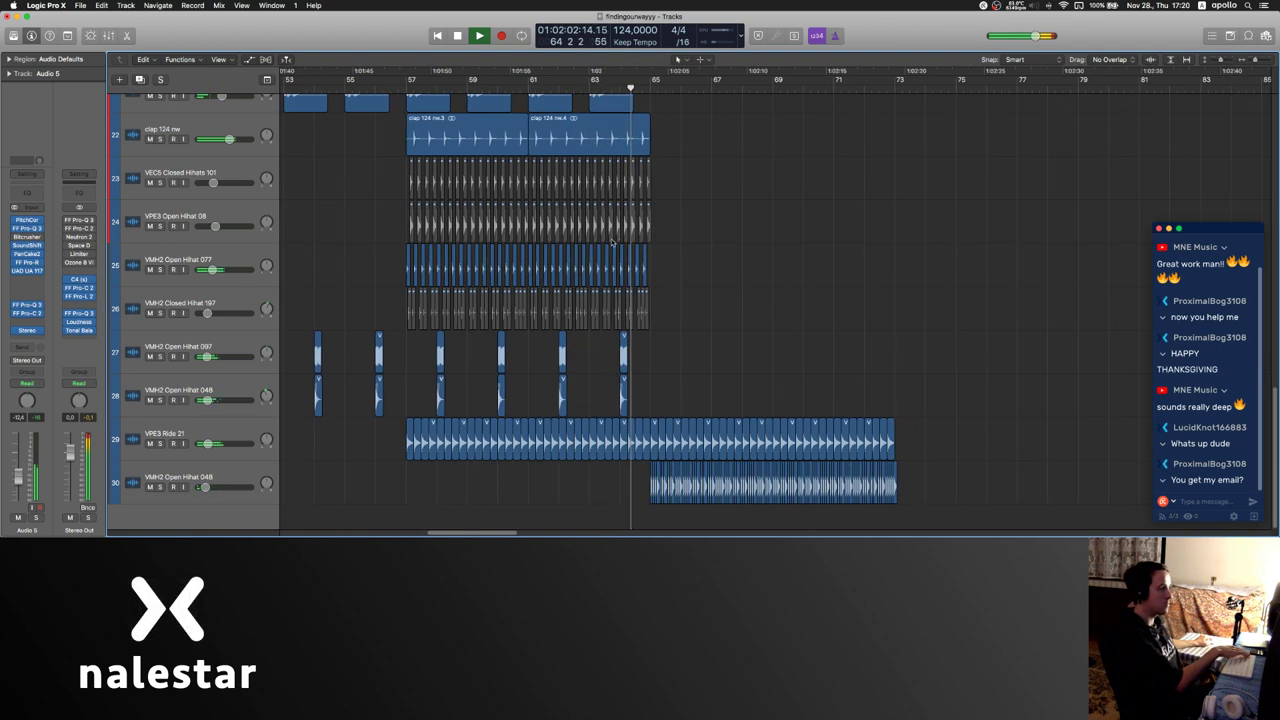
{"action": "left_click_drag", "start_coordinate": [407, 446], "coordinate": [651, 193]}
{"action": "key", "text": "super+r"}
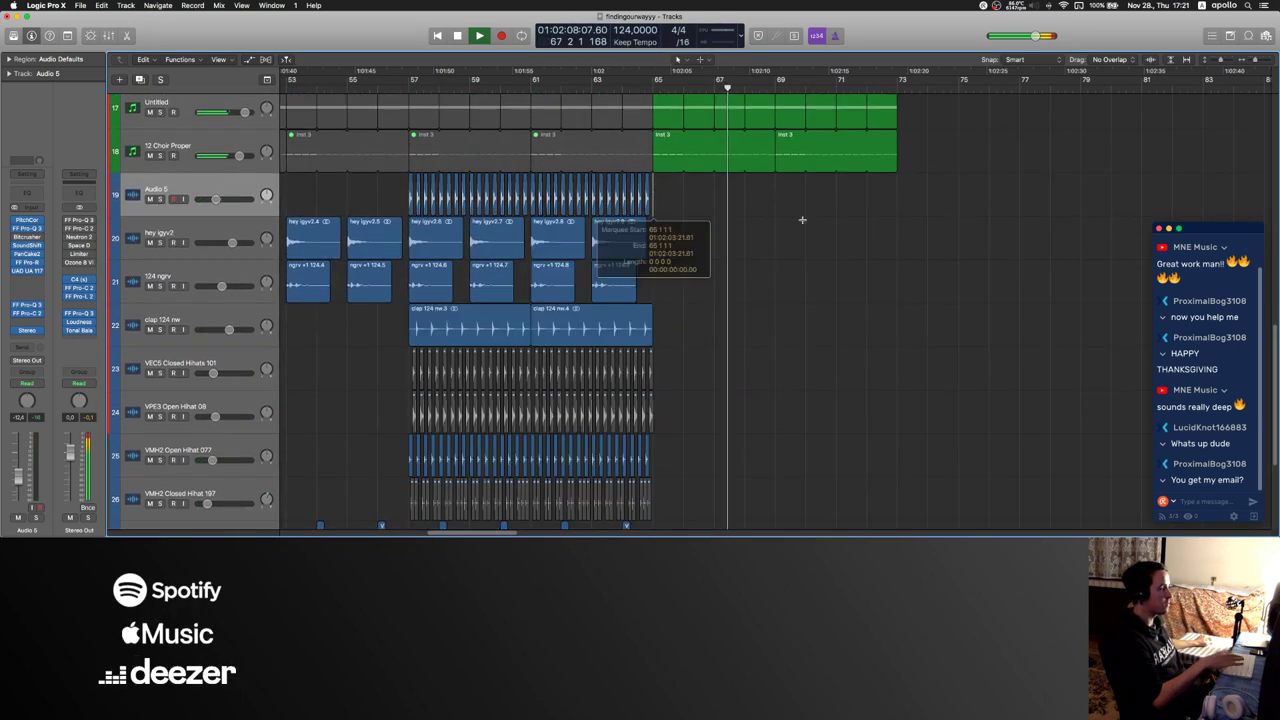
{"action": "left_click", "coordinate": [980, 251]}
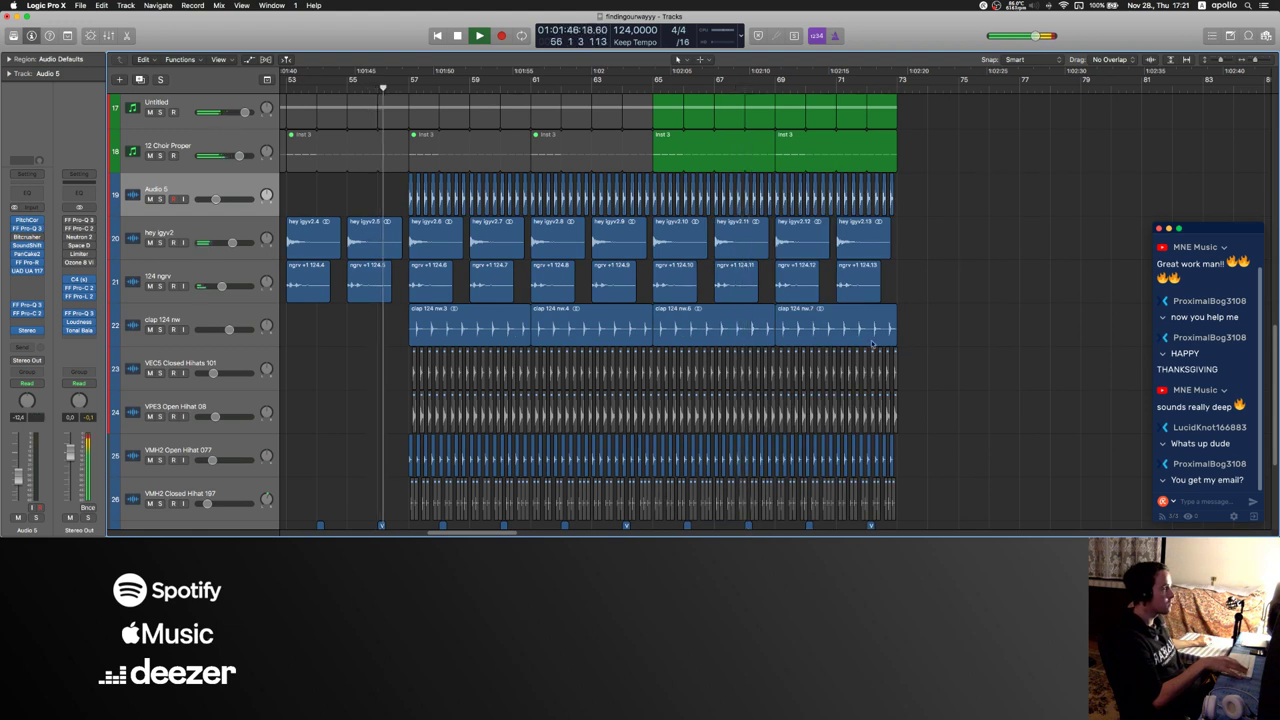
- Unmute the repeated VEC5 Closed Hihats 101, VPE3 Open Hihat 08 and VMH2 Closed Hihat 197 regions between bars 65 and 73
{"action": "left_click_drag", "start_coordinate": [1007, 362], "coordinate": [657, 379]}
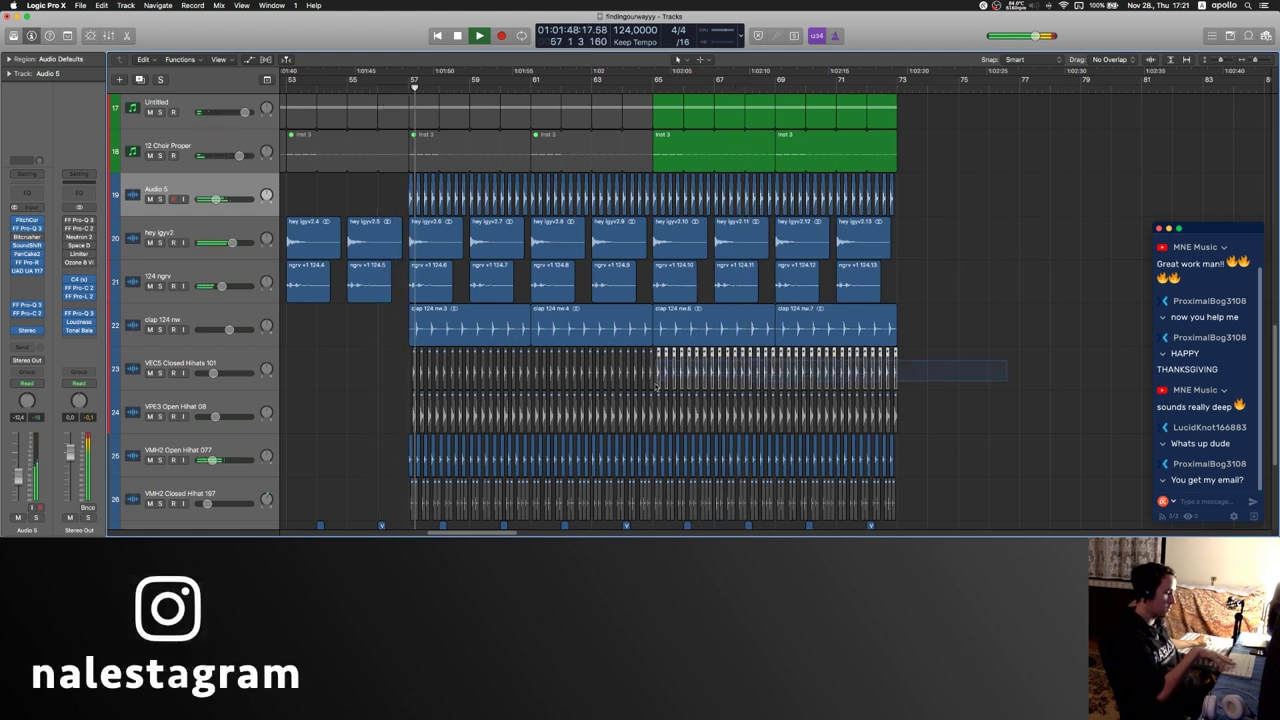
{"action": "left_click_drag", "start_coordinate": [940, 501], "coordinate": [662, 512]}
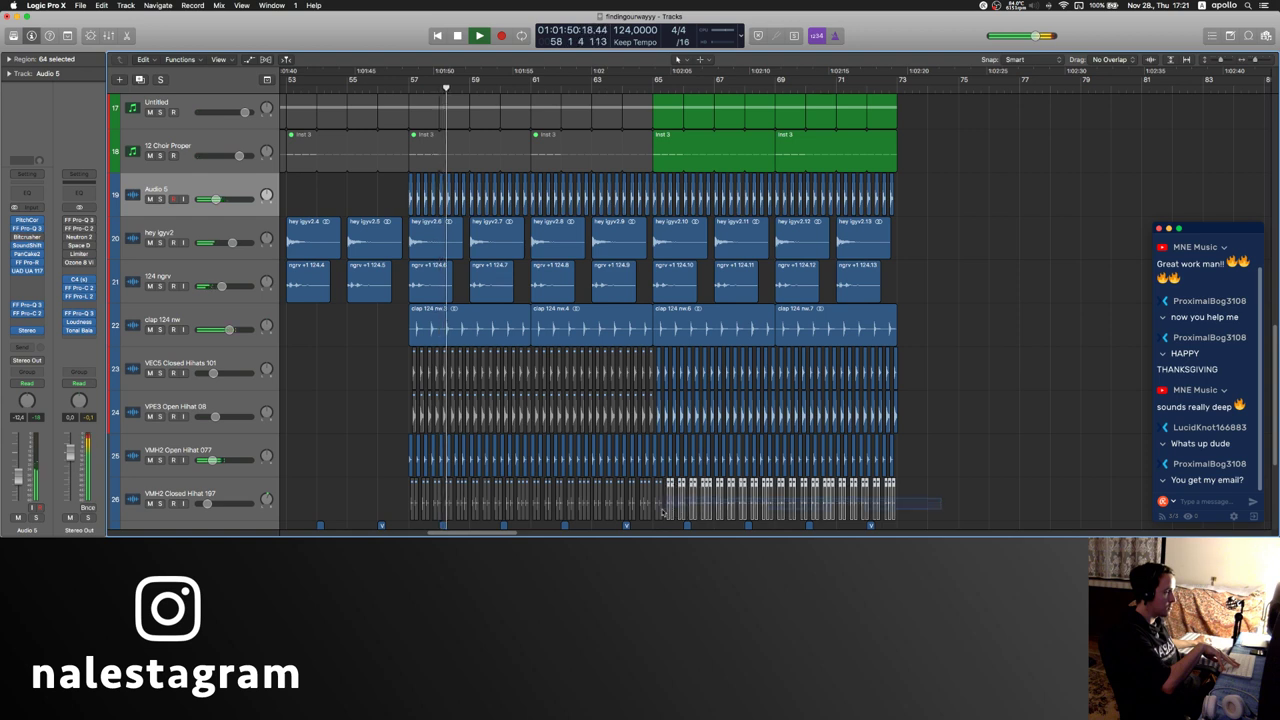
{"action": "scroll", "coordinate": [445, 383], "scroll_direction": "left", "scroll_amount": 3}
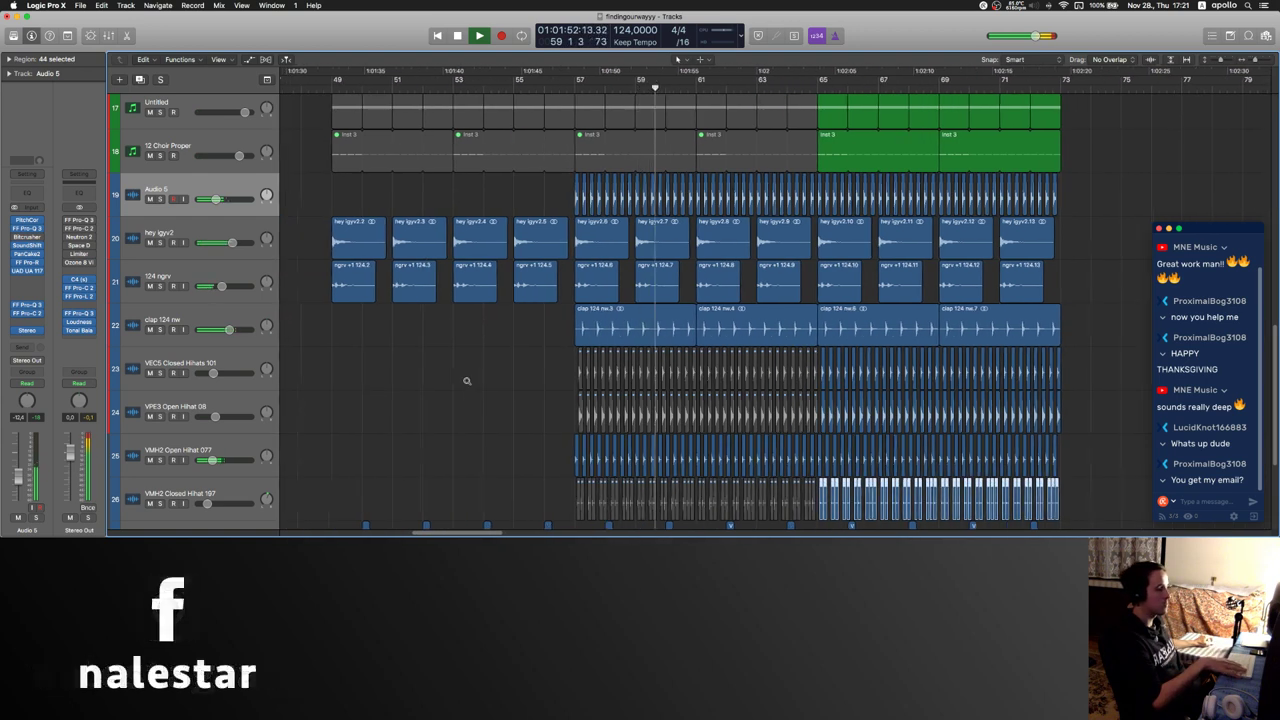
{"action": "scroll", "coordinate": [480, 375], "scroll_direction": "down", "scroll_amount": 1}
{"action": "left_click", "coordinate": [500, 369]}
- Duplicate the Finding Our Way (Acapella) track with its settings and copy its last vocal chop to bar 65 on the new track
{"action": "scroll", "coordinate": [500, 369], "scroll_direction": "right", "scroll_amount": 3}
{"action": "scroll", "coordinate": [495, 370], "scroll_direction": "down", "scroll_amount": 3}
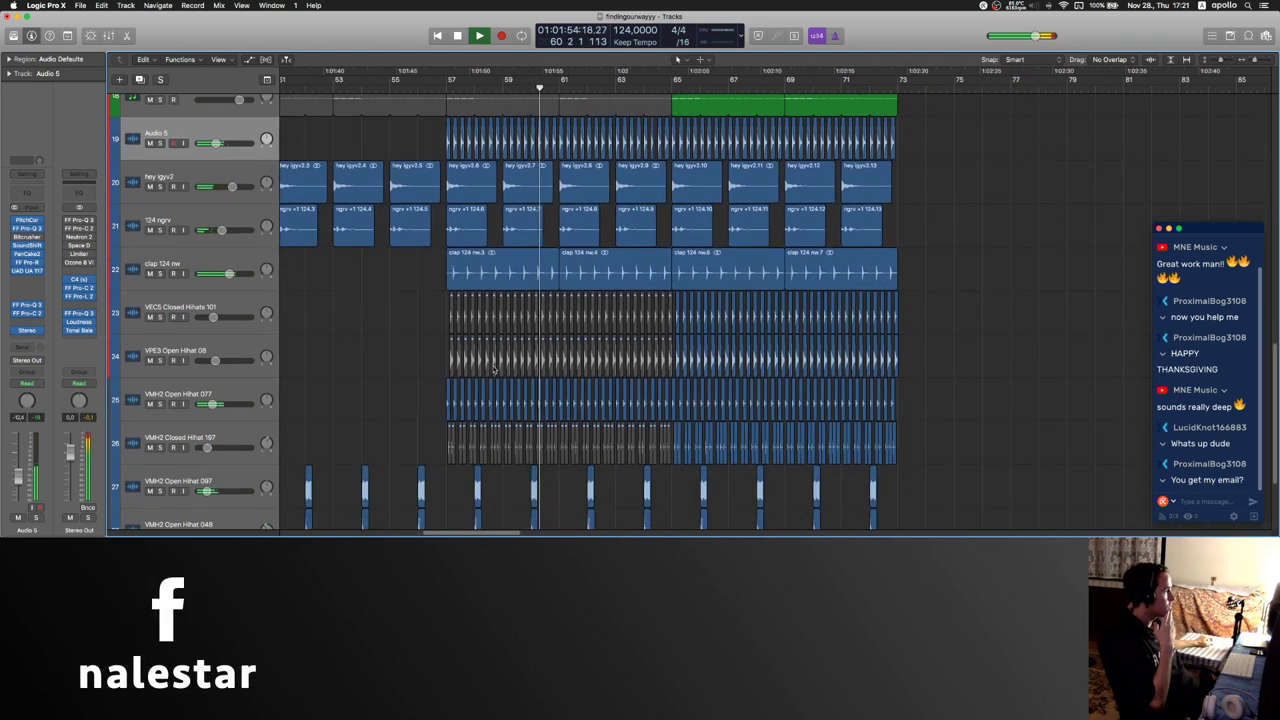
{"action": "scroll", "coordinate": [492, 370], "scroll_direction": "down", "scroll_amount": 3}
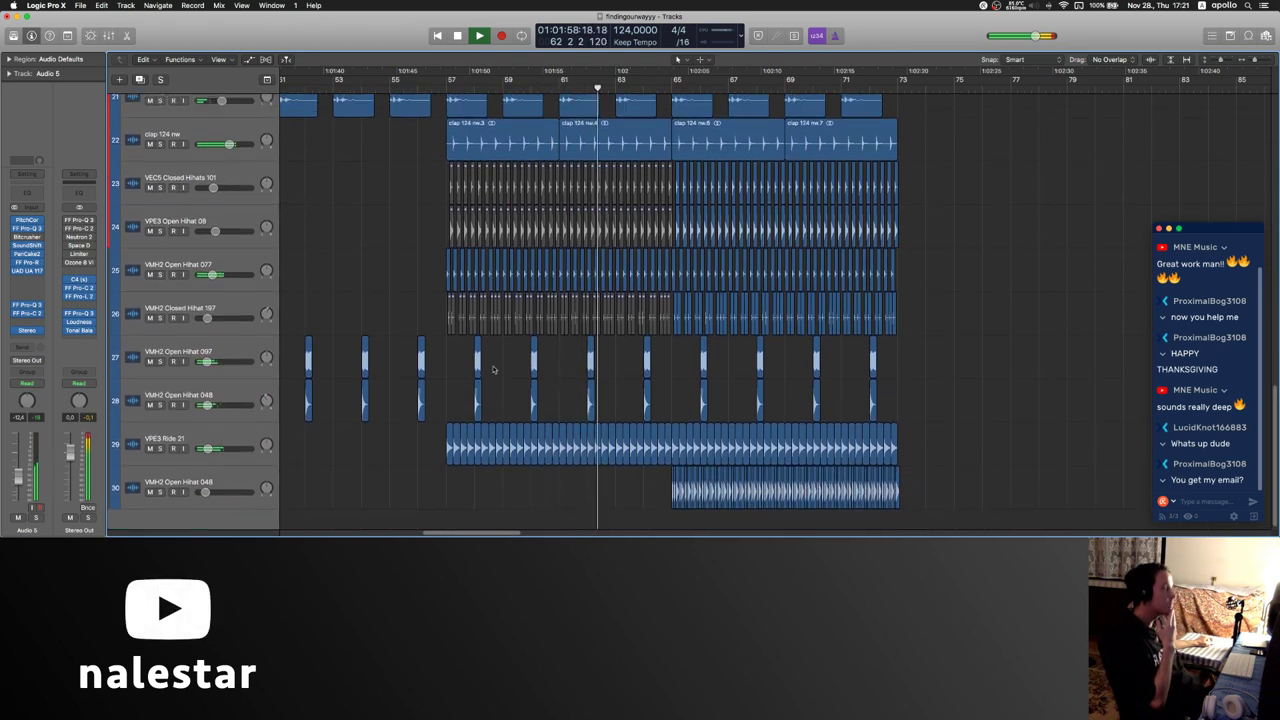
{"action": "scroll", "coordinate": [492, 370], "scroll_direction": "up", "scroll_amount": 6}
{"action": "scroll", "coordinate": [493, 370], "scroll_direction": "up", "scroll_amount": 10}
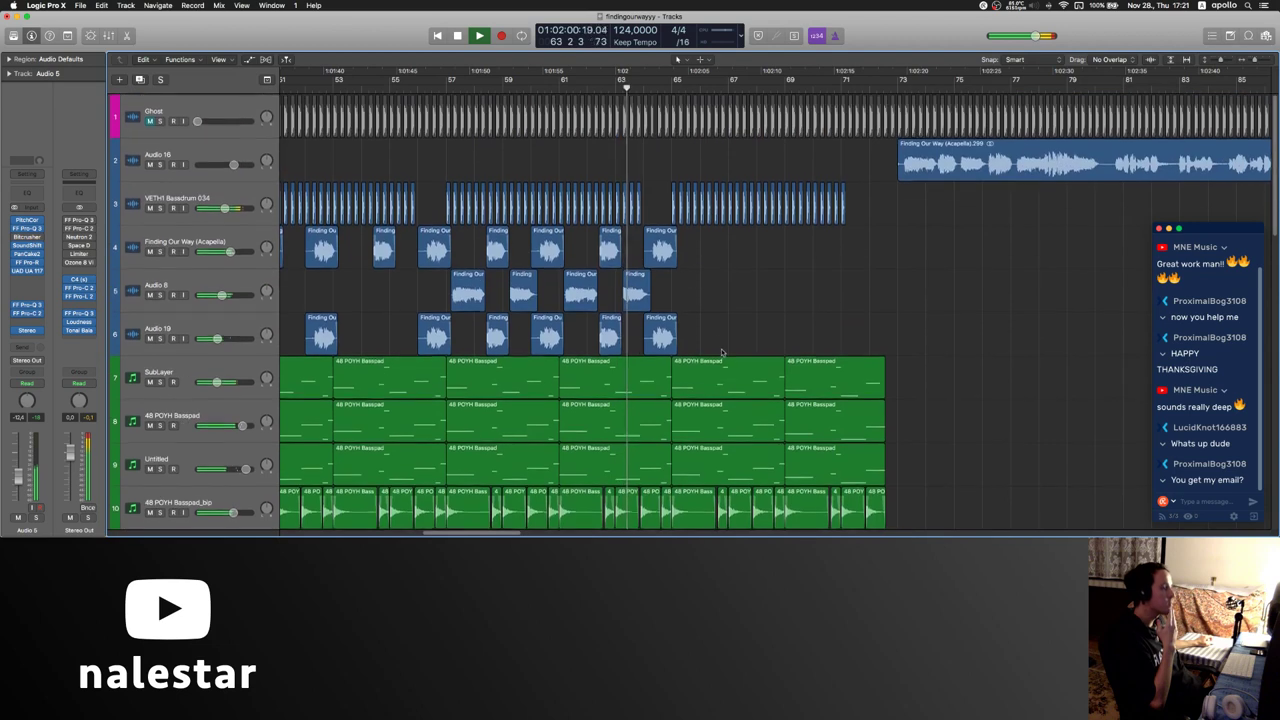
{"action": "scroll", "coordinate": [721, 275], "scroll_direction": "right", "scroll_amount": 2}
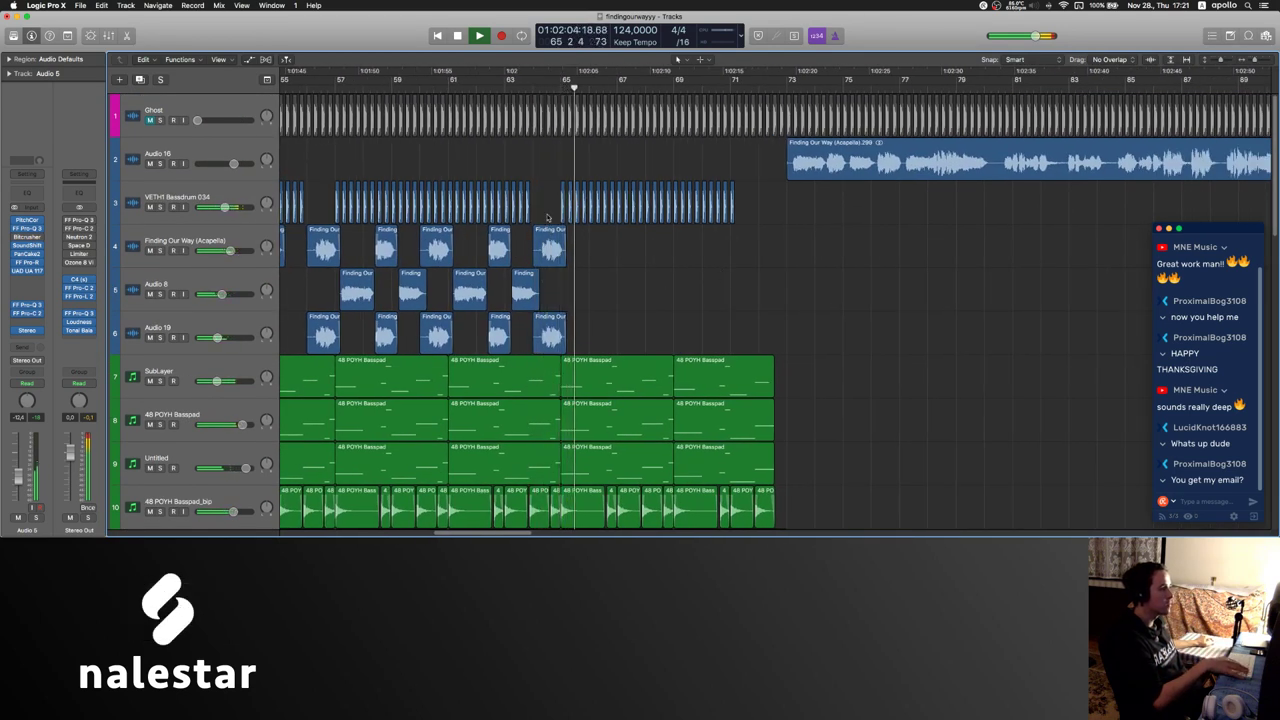
{"action": "left_click", "coordinate": [195, 241]}
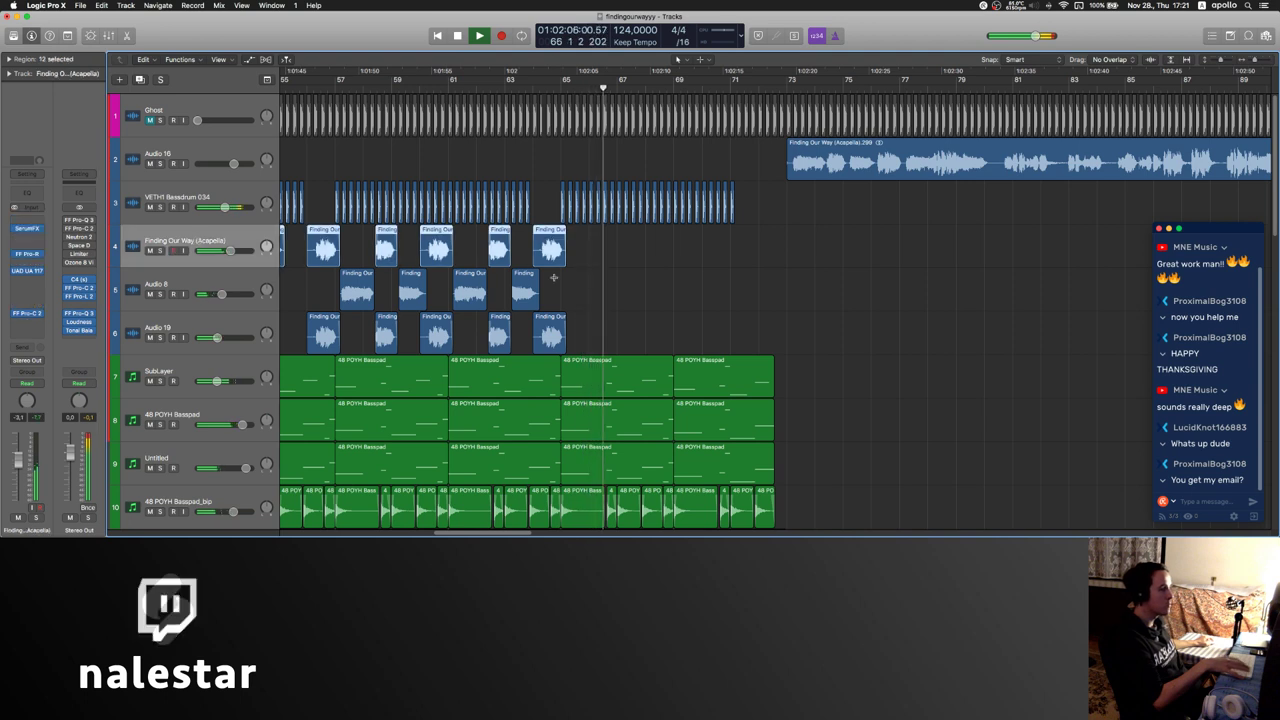
{"action": "key", "text": "cmd+d"}
{"action": "left_click_drag", "start_coordinate": [548, 257], "coordinate": [576, 287]}
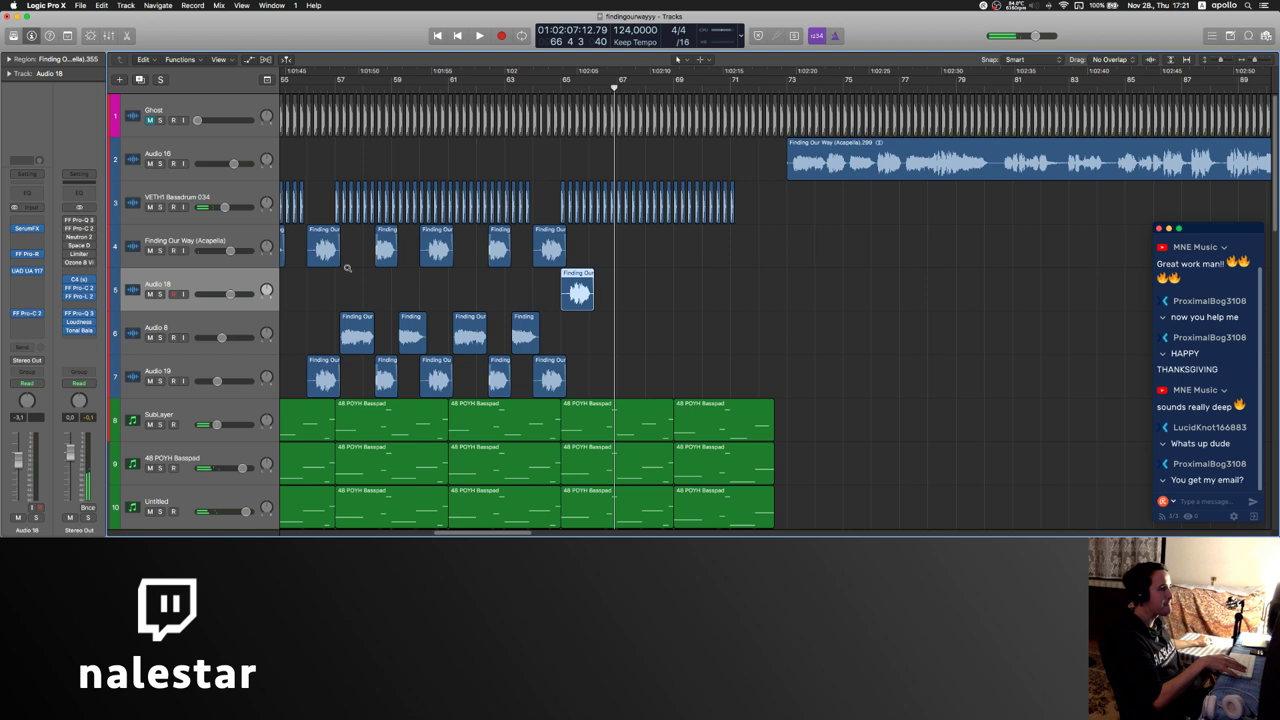
- Insert a stereo Little AlterBoy on Audio 18 and set it to Robot mode with pitch -3.0 and formant -7.6
{"action": "left_click", "coordinate": [35, 226]}
{"action": "mouse_move", "coordinate": [58, 354]}
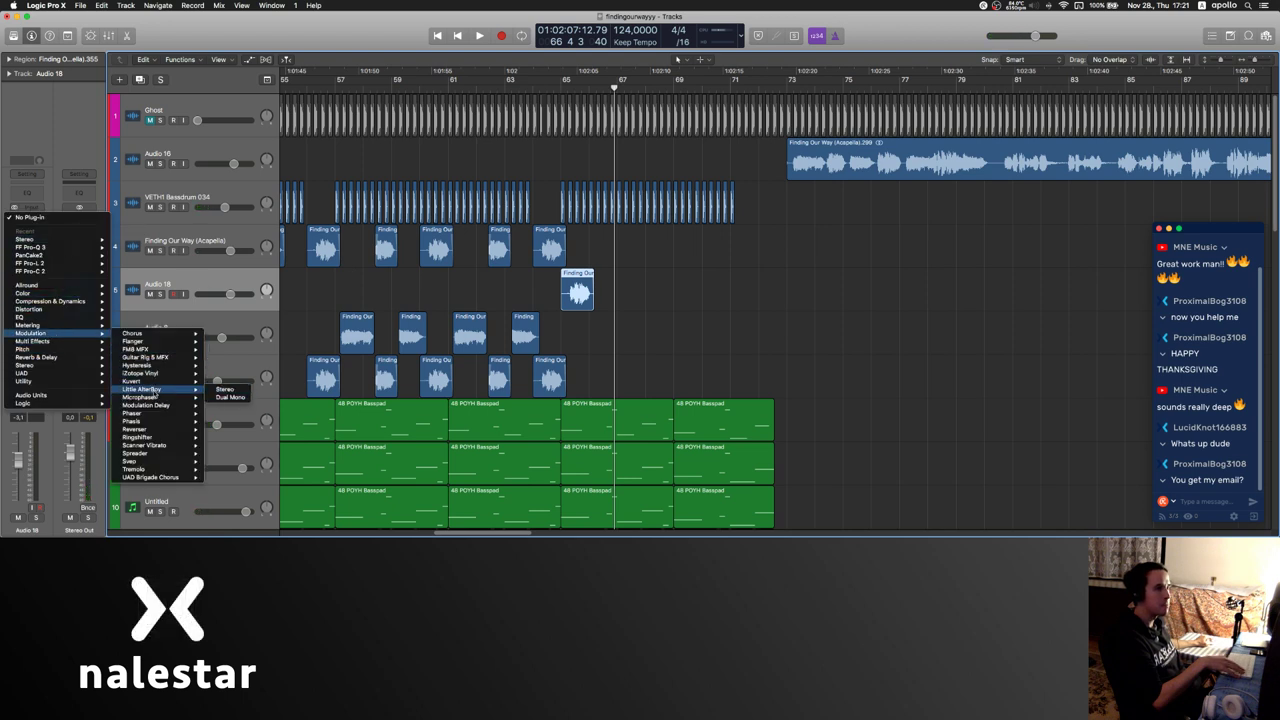
{"action": "left_click", "coordinate": [220, 390]}
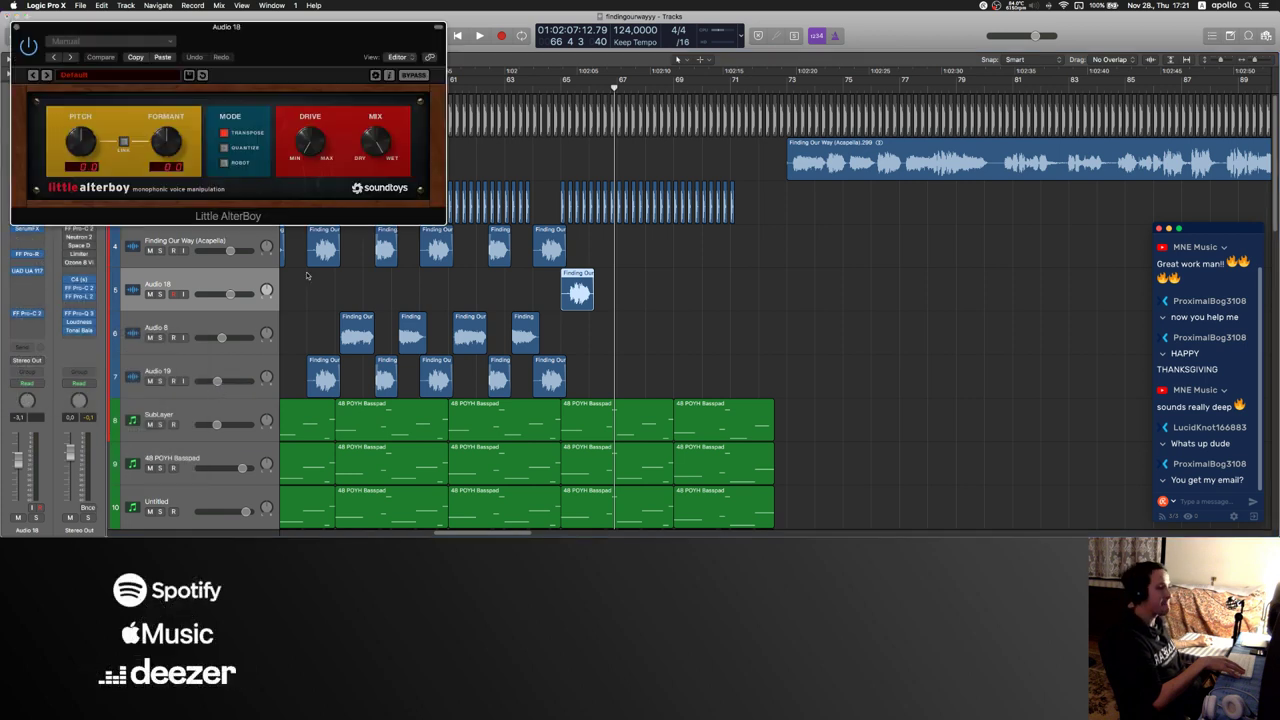
{"action": "left_click", "coordinate": [533, 96]}
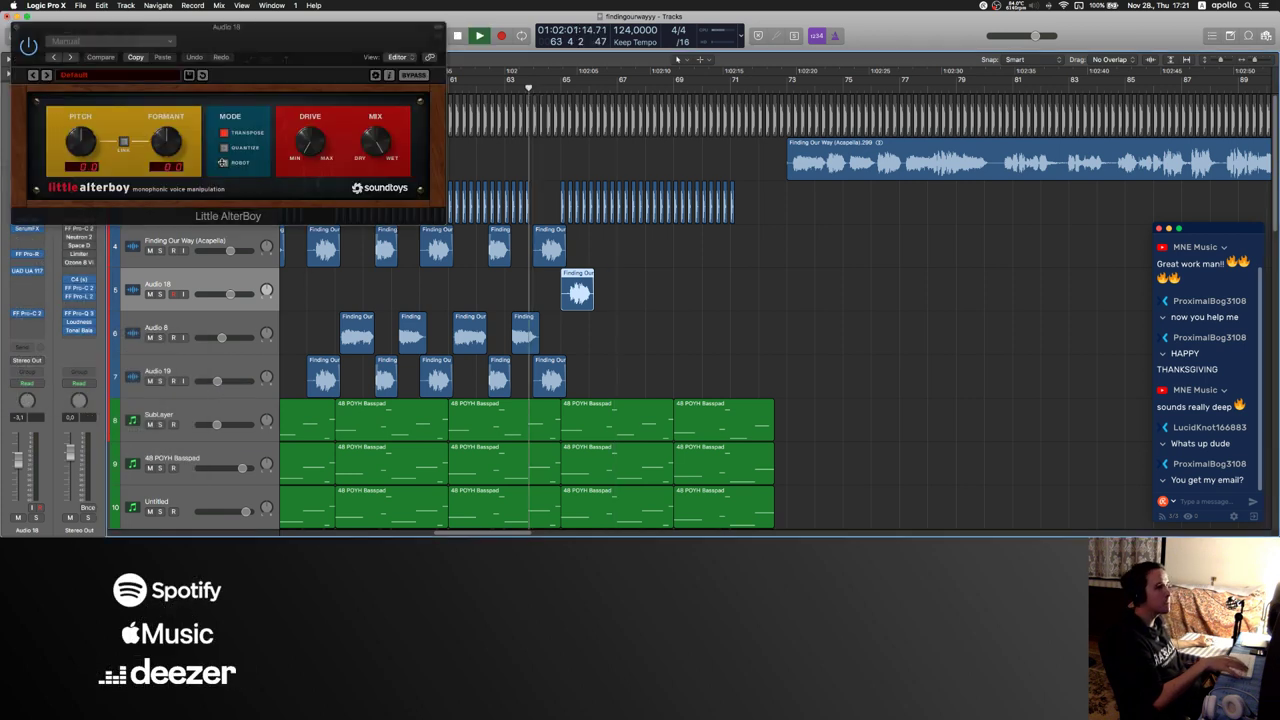
{"action": "left_click", "coordinate": [223, 162]}
{"action": "left_click_drag", "start_coordinate": [84, 143], "coordinate": [84, 153]}
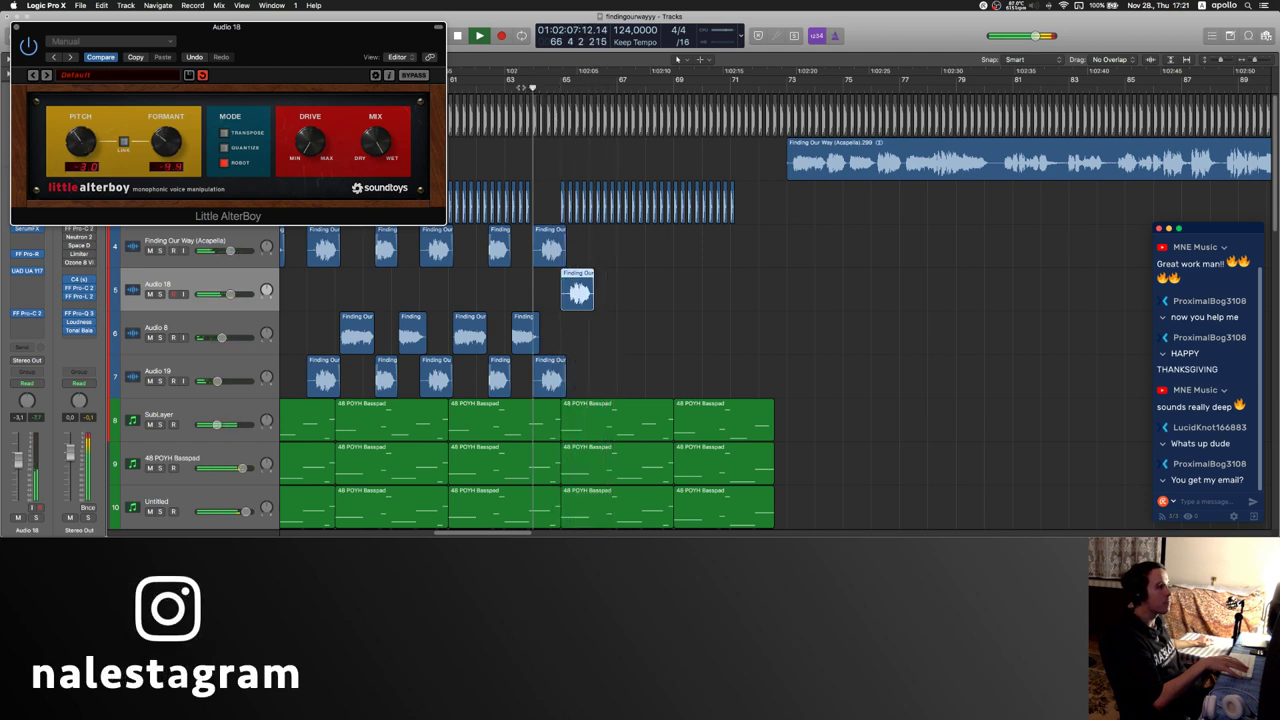
{"action": "left_click_drag", "start_coordinate": [176, 150], "coordinate": [184, 159]}
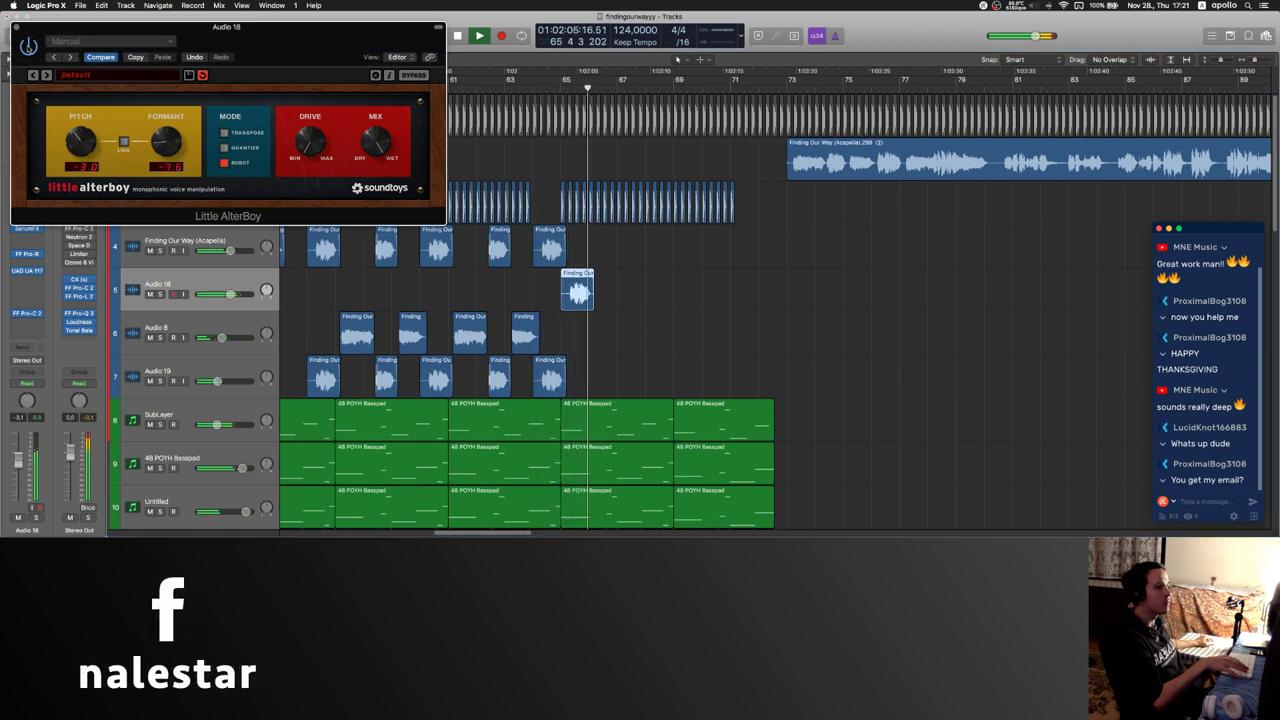
{"action": "left_click", "coordinate": [17, 27]}
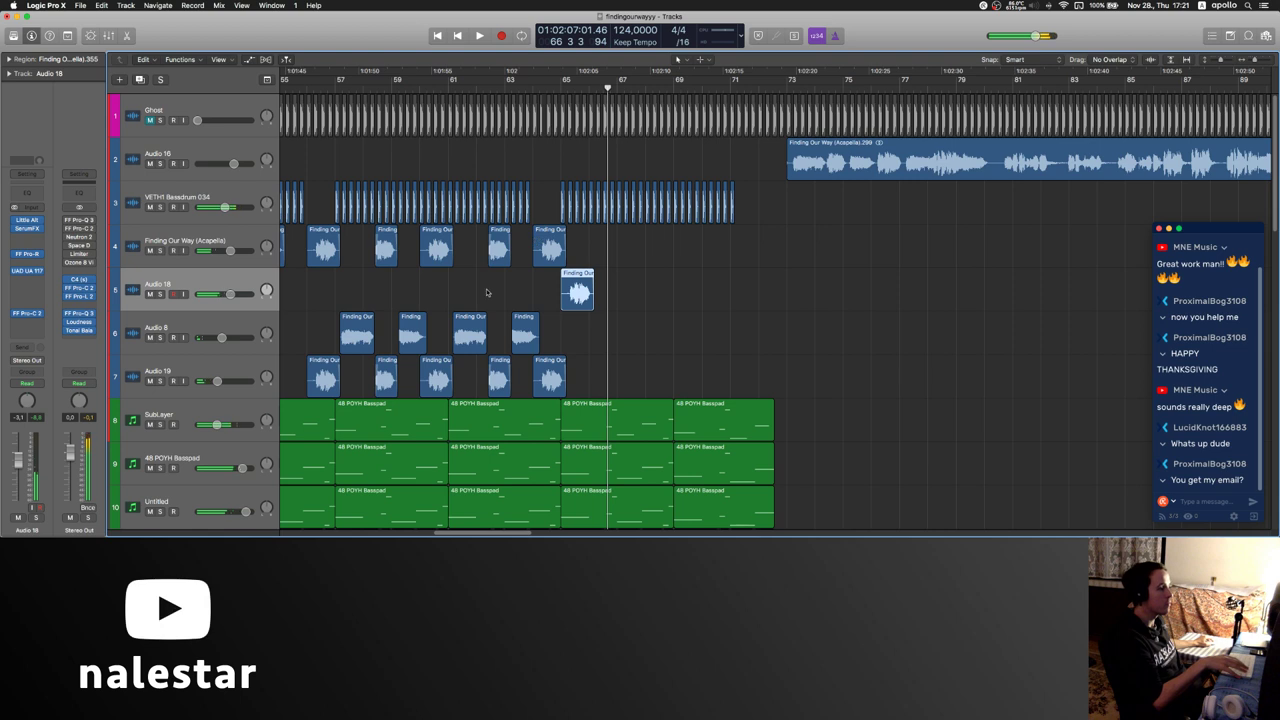
- Copy the bar 57–65 vocal chops of Finding Our Way (Acapella), Audio 8 and Audio 19 to the section starting at bar 65
{"action": "scroll", "coordinate": [490, 290], "scroll_direction": "left", "scroll_amount": 3}
{"action": "left_click_drag", "start_coordinate": [367, 354], "coordinate": [638, 230]}
{"action": "left_click_drag", "start_coordinate": [393, 250], "coordinate": [620, 250]}
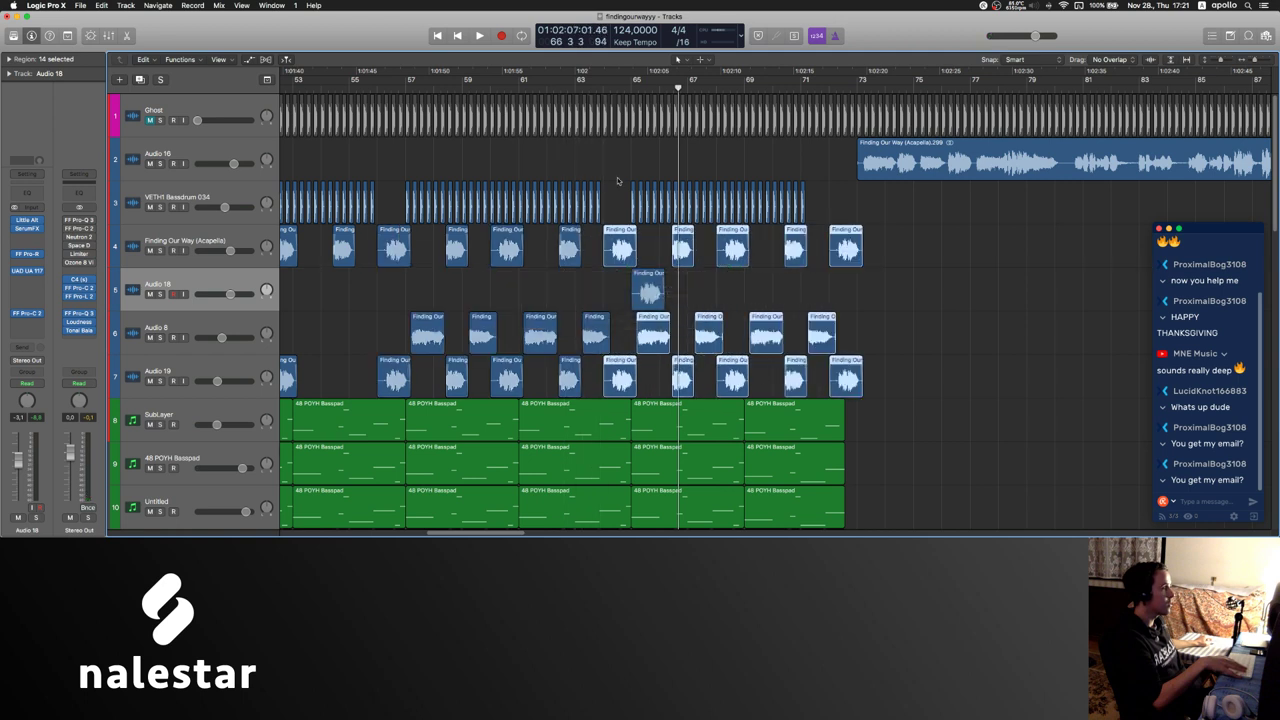
{"action": "left_click", "coordinate": [617, 181]}
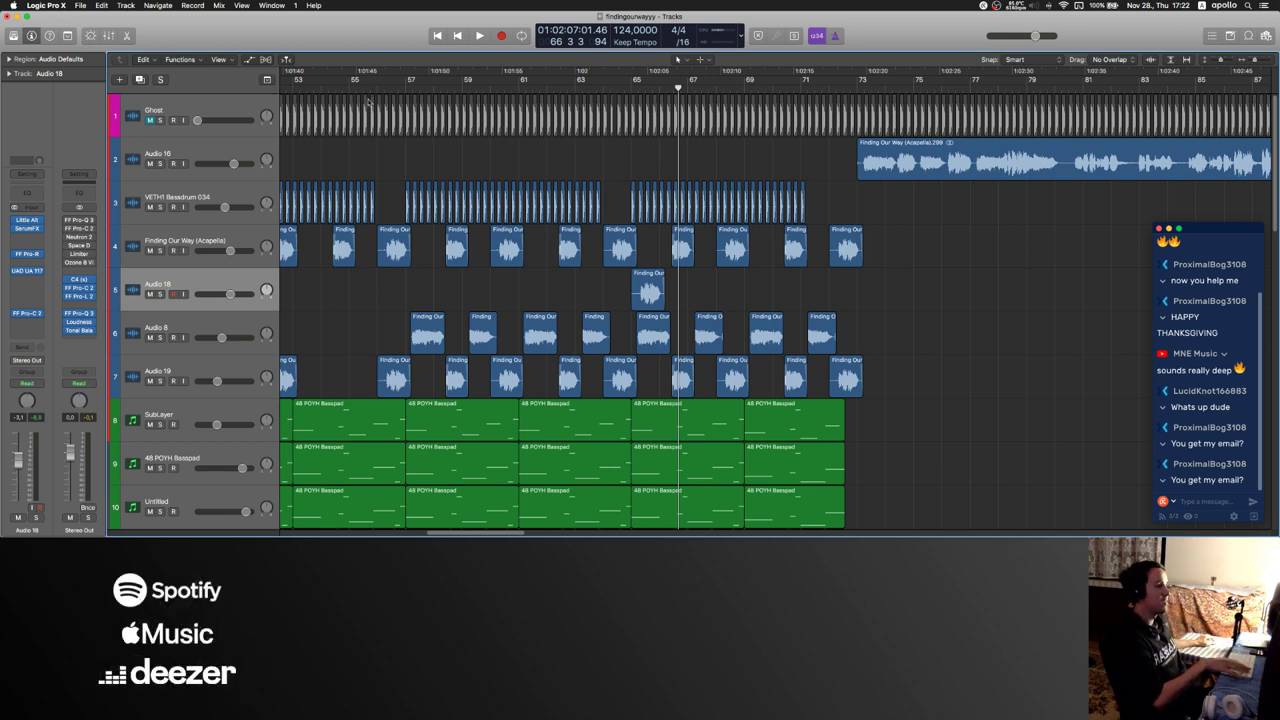
- Play the drop from bar 56 and repeat the Audio 18 vocal chop every two bars from 65 to 71
{"action": "left_click", "coordinate": [391, 87]}
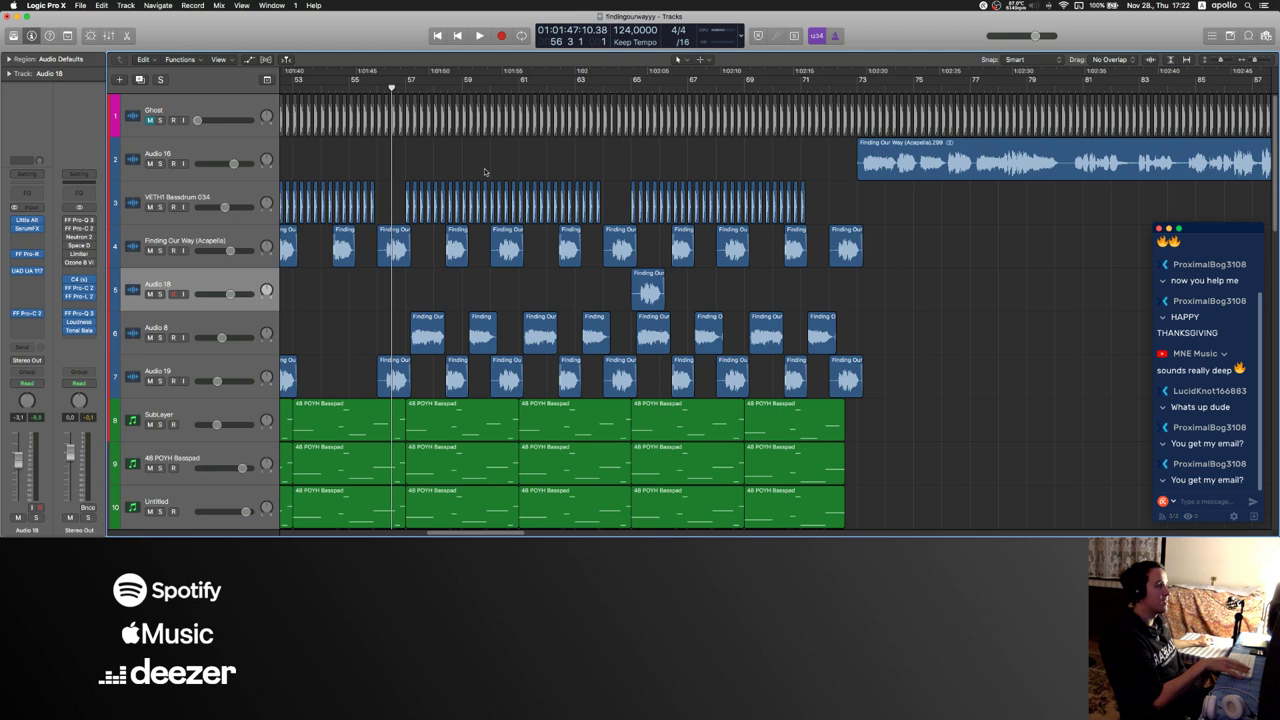
{"action": "key", "text": "space"}
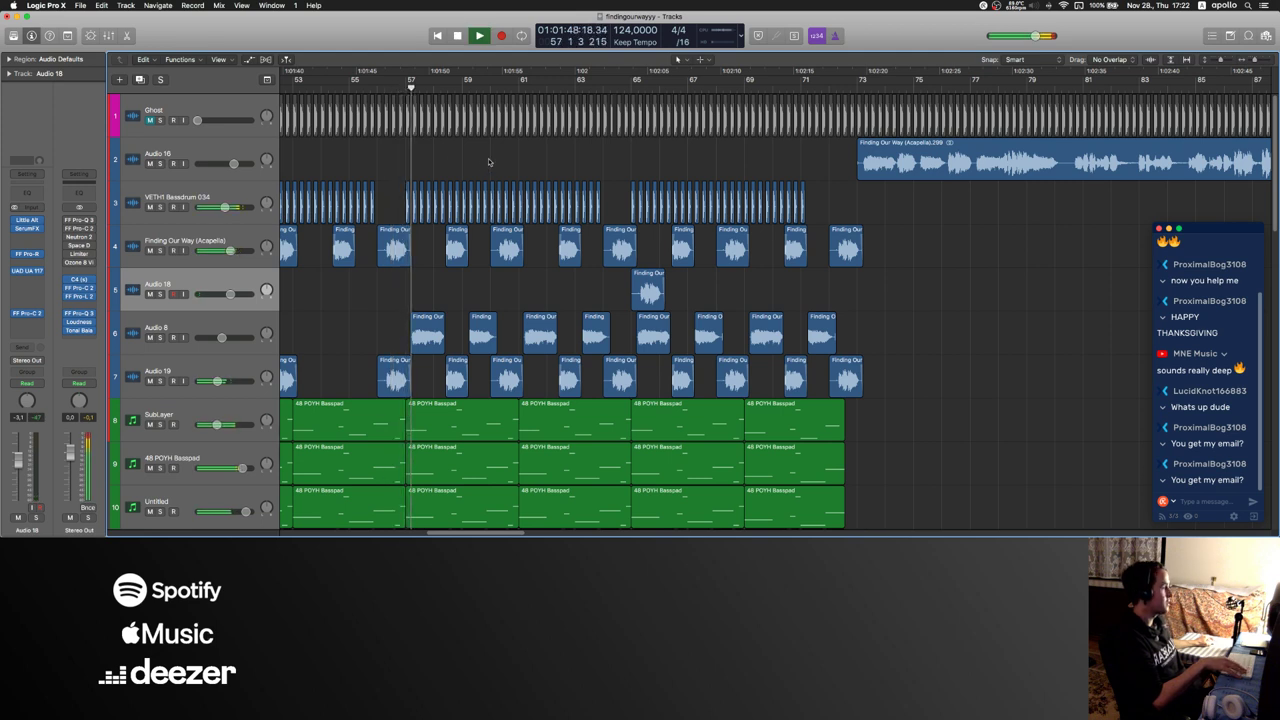
{"action": "scroll", "coordinate": [785, 286], "scroll_direction": "right", "scroll_amount": 3}
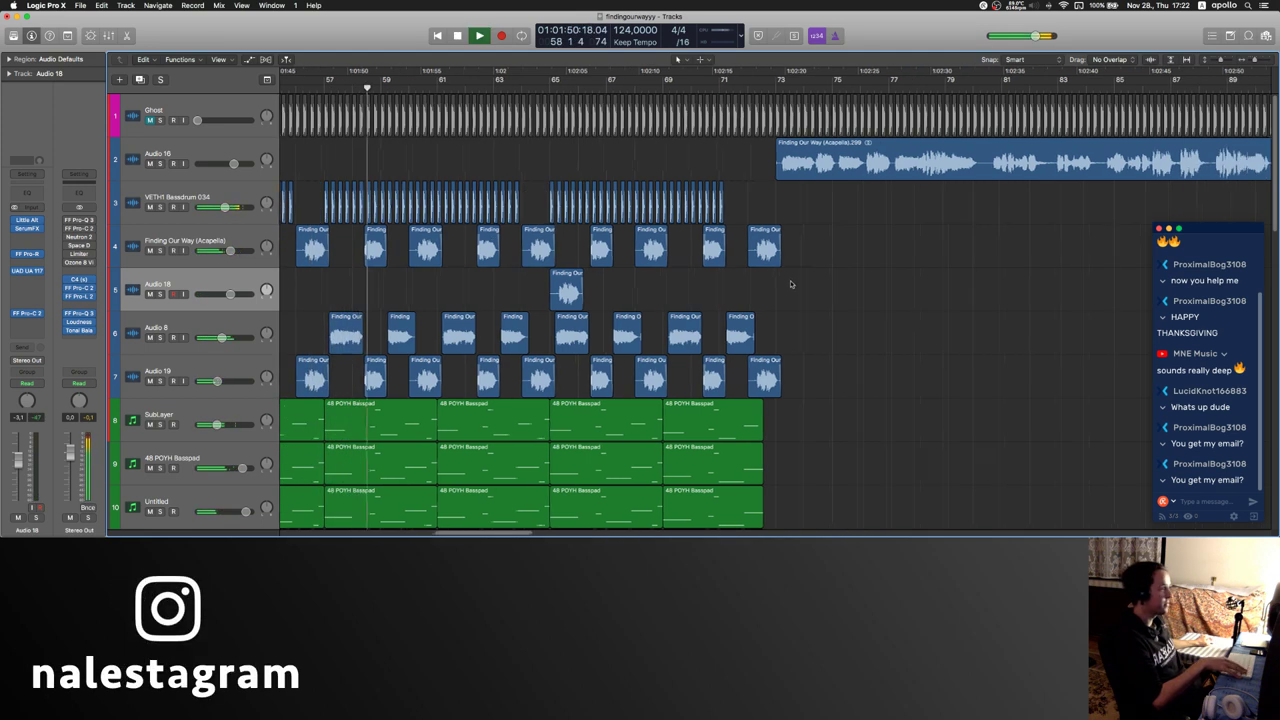
{"action": "scroll", "coordinate": [789, 284], "scroll_direction": "down", "scroll_amount": 1}
{"action": "scroll", "coordinate": [789, 284], "scroll_direction": "left", "scroll_amount": 6}
{"action": "scroll", "coordinate": [788, 285], "scroll_direction": "right", "scroll_amount": 5}
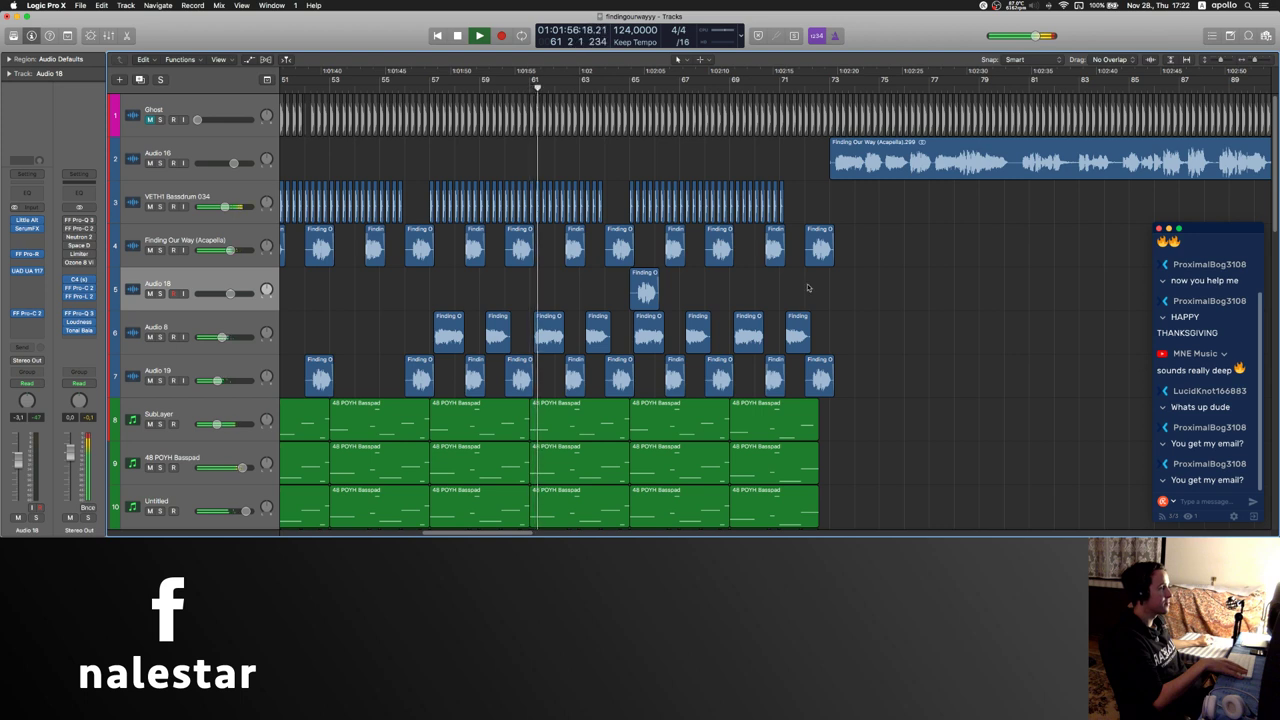
{"action": "scroll", "coordinate": [818, 285], "scroll_direction": "up", "scroll_amount": 3}
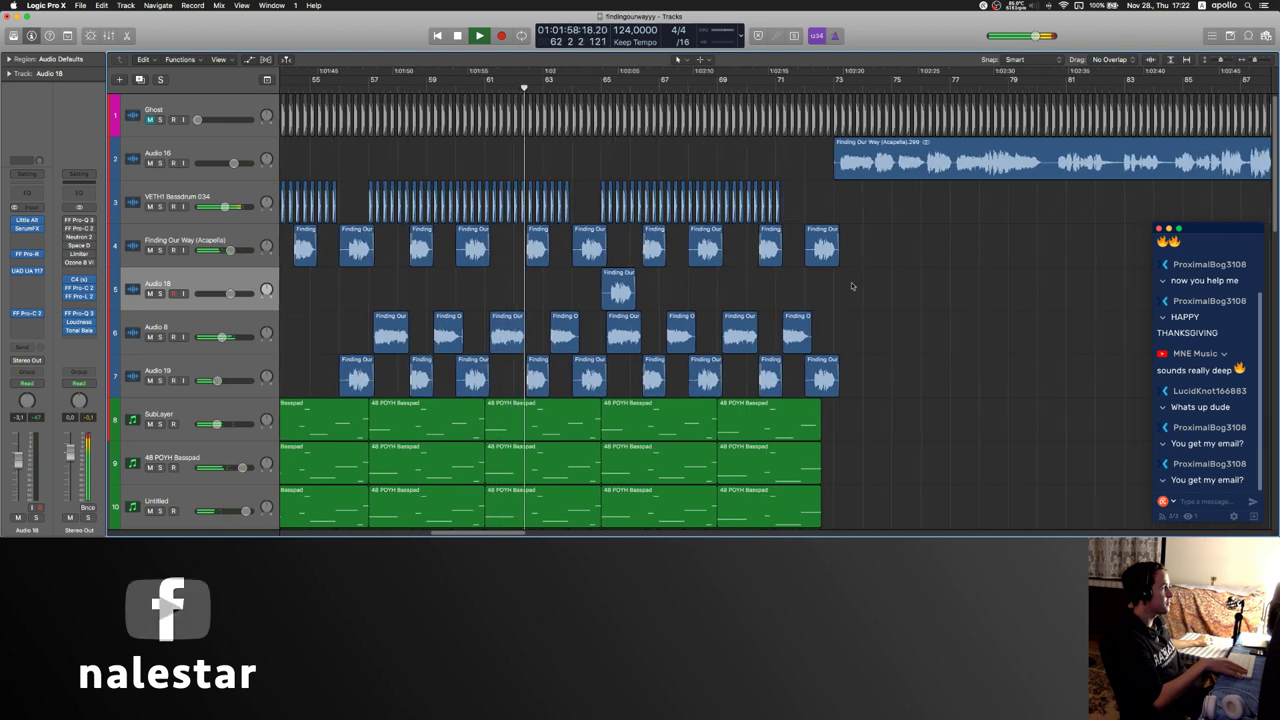
{"action": "scroll", "coordinate": [844, 285], "scroll_direction": "right", "scroll_amount": 3}
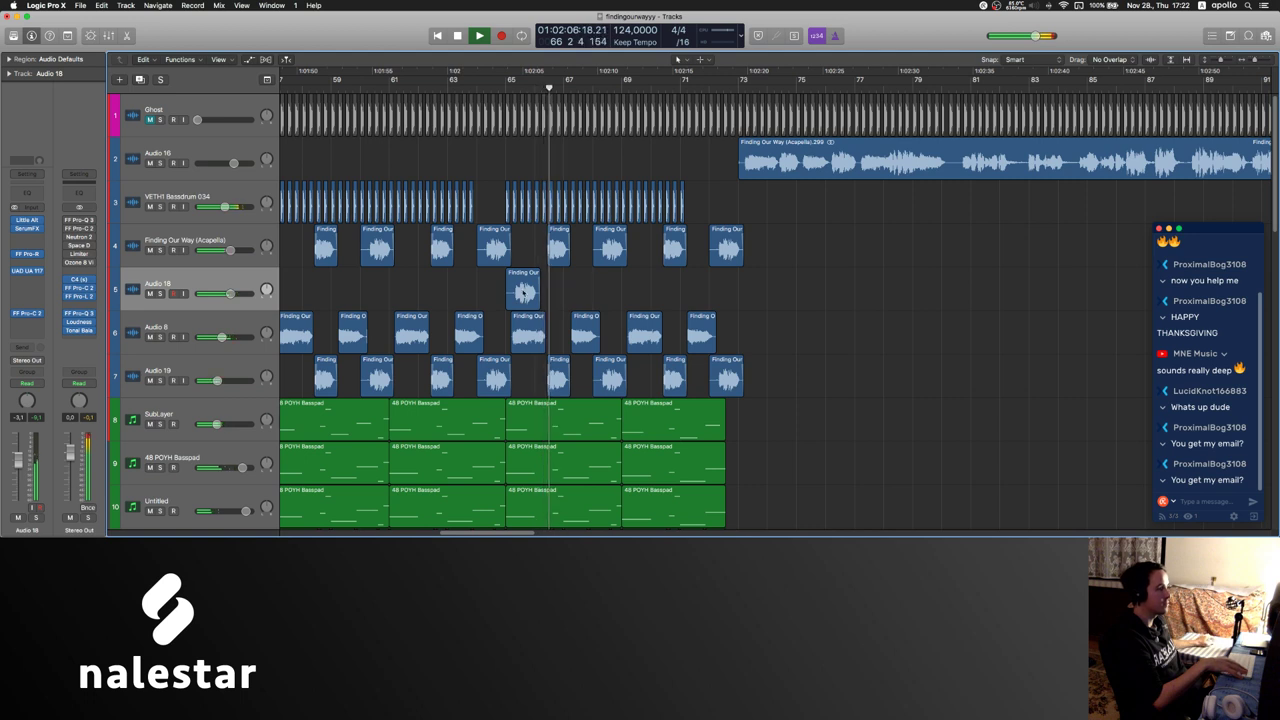
{"action": "left_click_drag", "start_coordinate": [531, 291], "coordinate": [698, 292]}
- Start the Inst 6 cutoff automation rise at about bar 63 and lower the ramp's peak just before bar 73
{"action": "scroll", "coordinate": [288, 304], "scroll_direction": "down", "scroll_amount": 10}
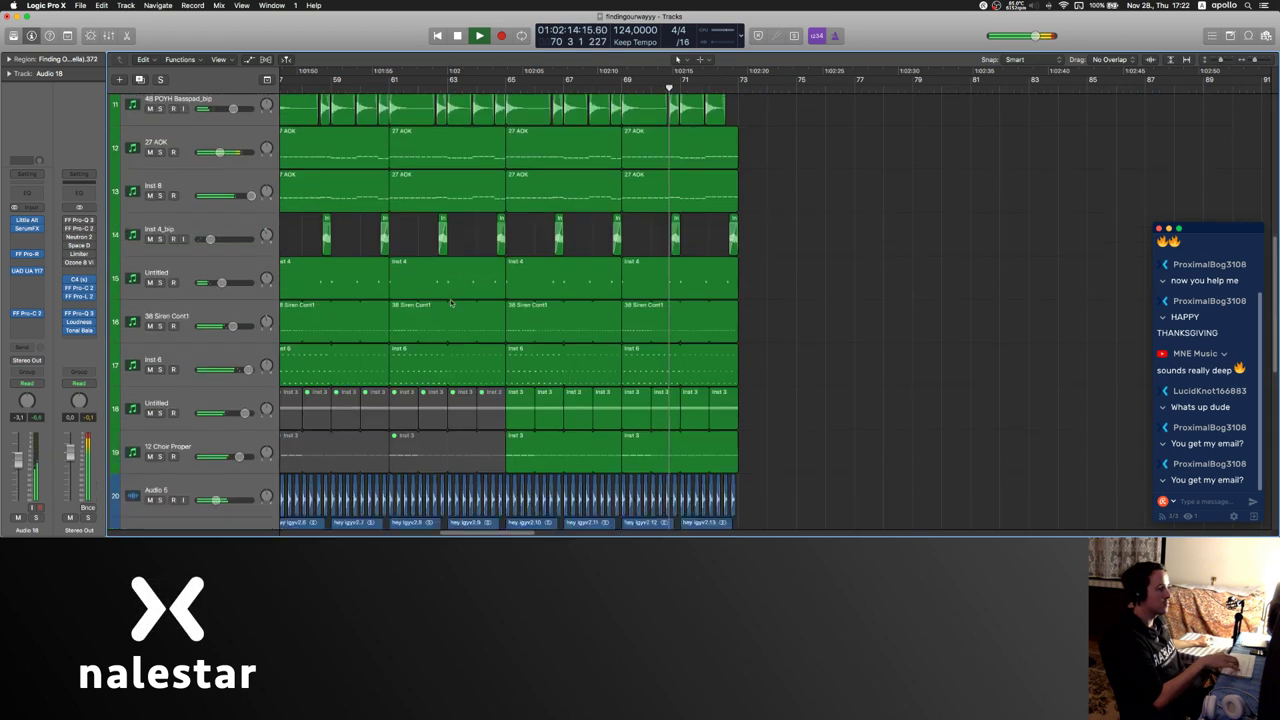
{"action": "left_click", "coordinate": [218, 288]}
{"action": "key", "text": "a"}
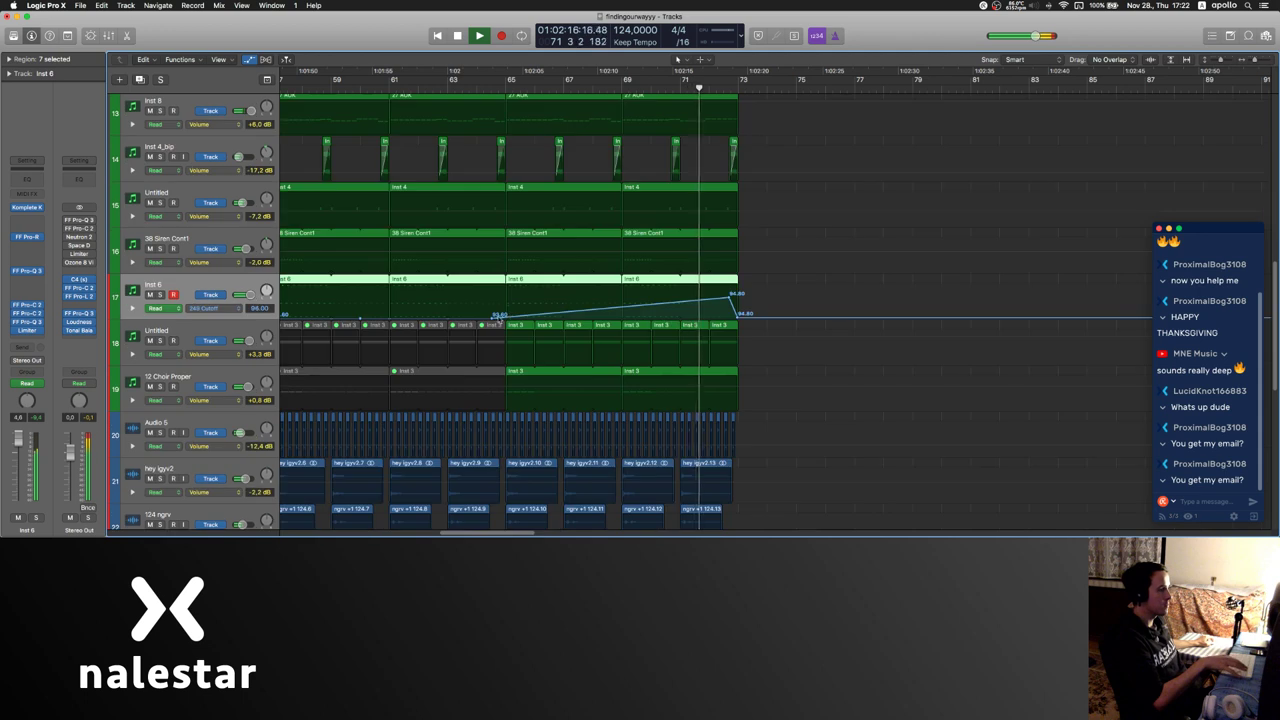
{"action": "left_click_drag", "start_coordinate": [493, 316], "coordinate": [445, 318]}
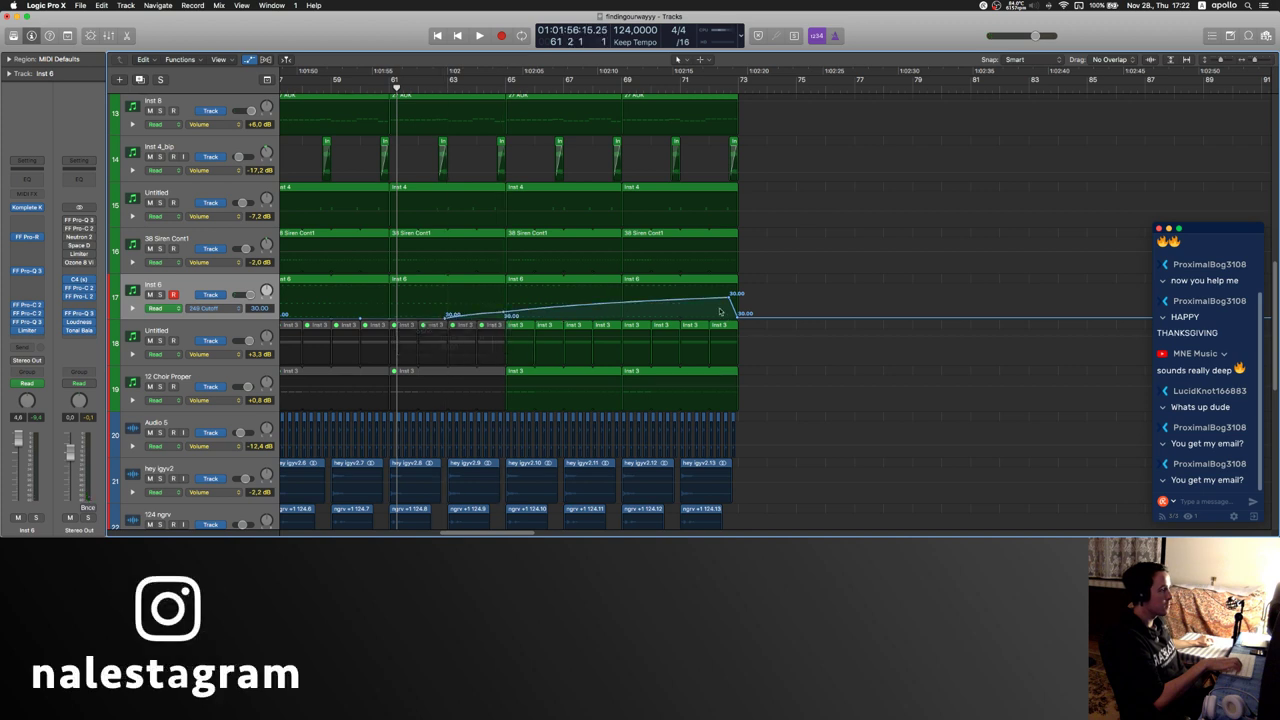
{"action": "left_click", "coordinate": [730, 298]}
{"action": "left_click", "coordinate": [633, 308]}
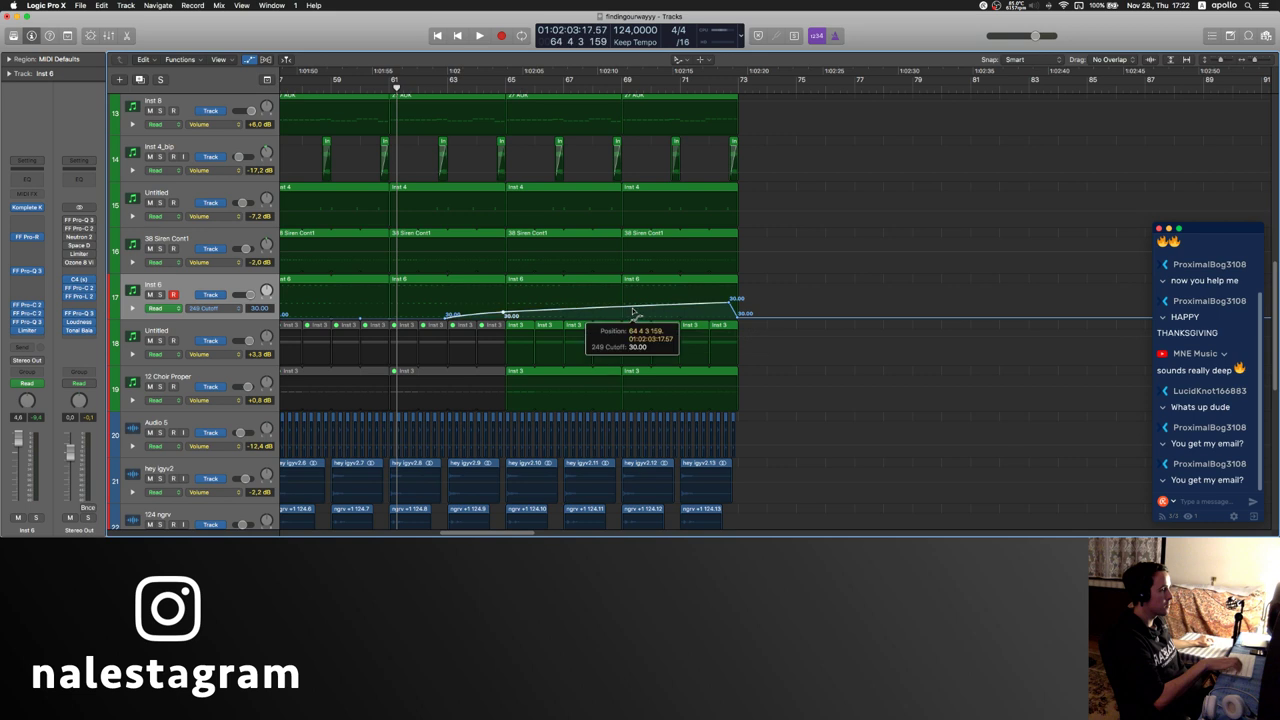
{"action": "key", "text": "t"}
{"action": "key", "text": "t"}
{"action": "key", "text": "a"}
- Play the drop from about bar 48 and check the synth, drum and hi-hat layers
{"action": "scroll", "coordinate": [640, 238], "scroll_direction": "left", "scroll_amount": 10}
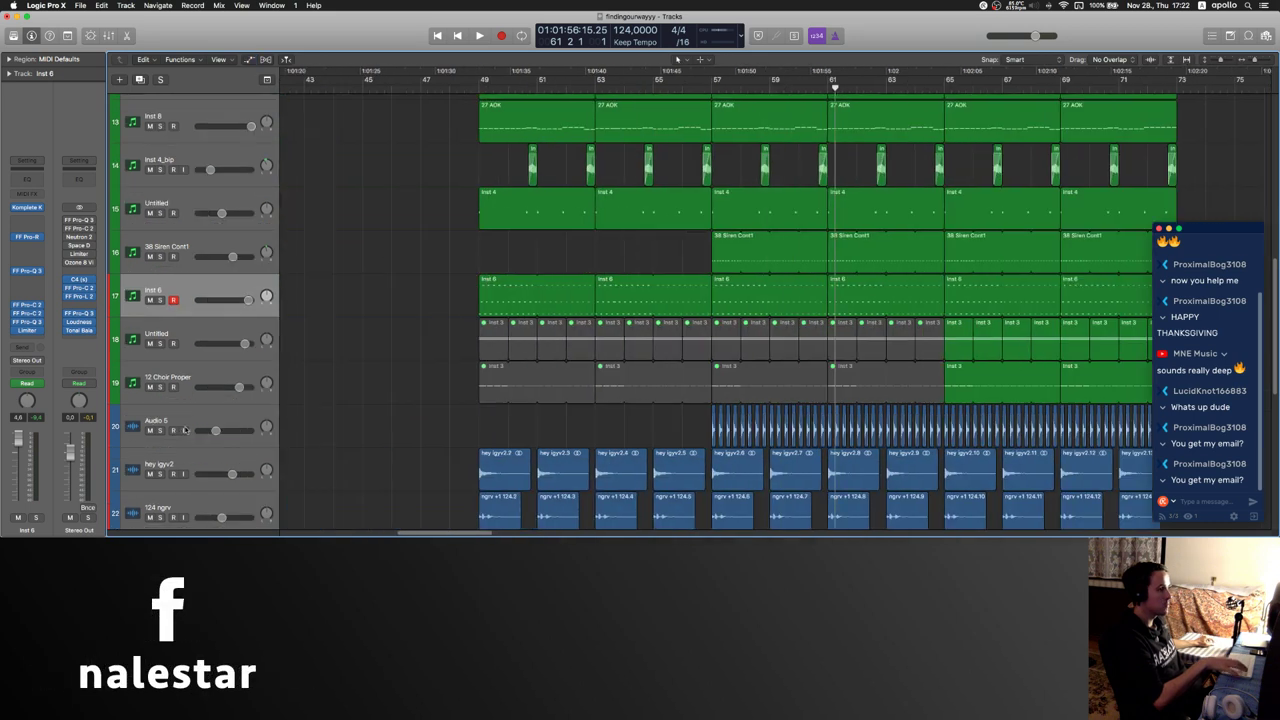
{"action": "left_click", "coordinate": [184, 429]}
{"action": "left_click", "coordinate": [526, 236]}
{"action": "key", "text": "space"}
{"action": "scroll", "coordinate": [409, 249], "scroll_direction": "right", "scroll_amount": 6}
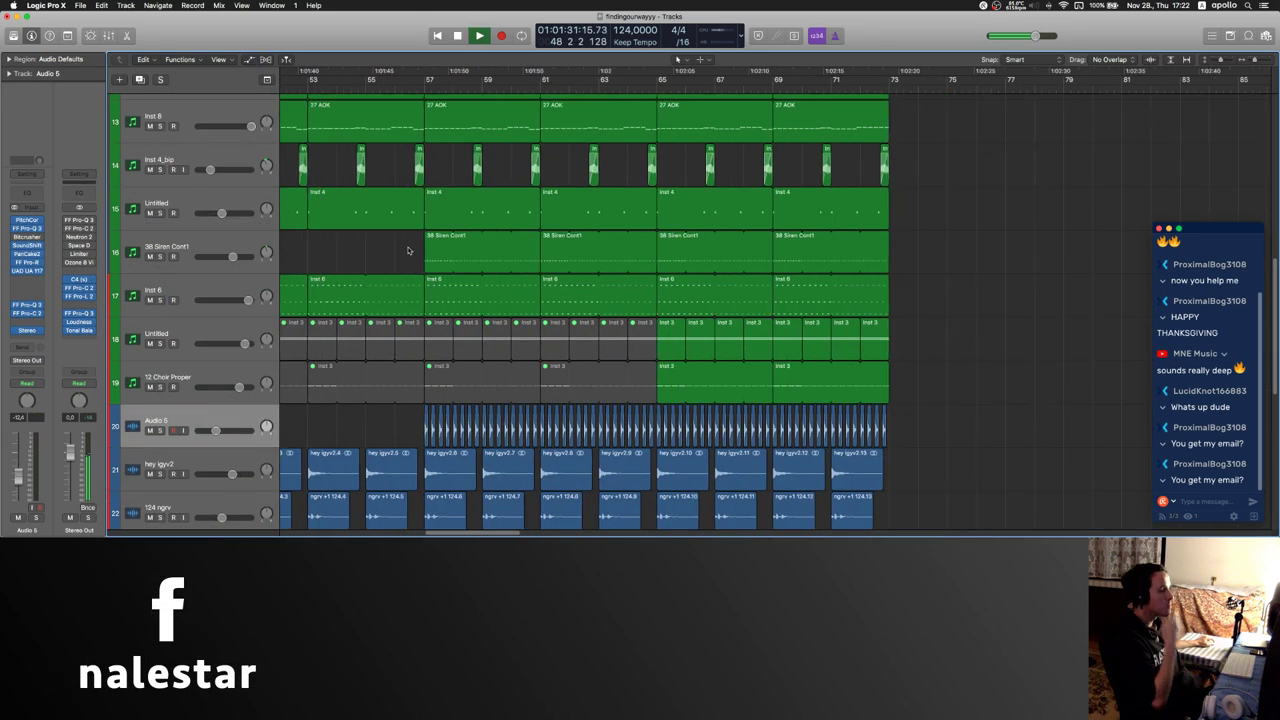
{"action": "scroll", "coordinate": [416, 249], "scroll_direction": "left", "scroll_amount": 3}
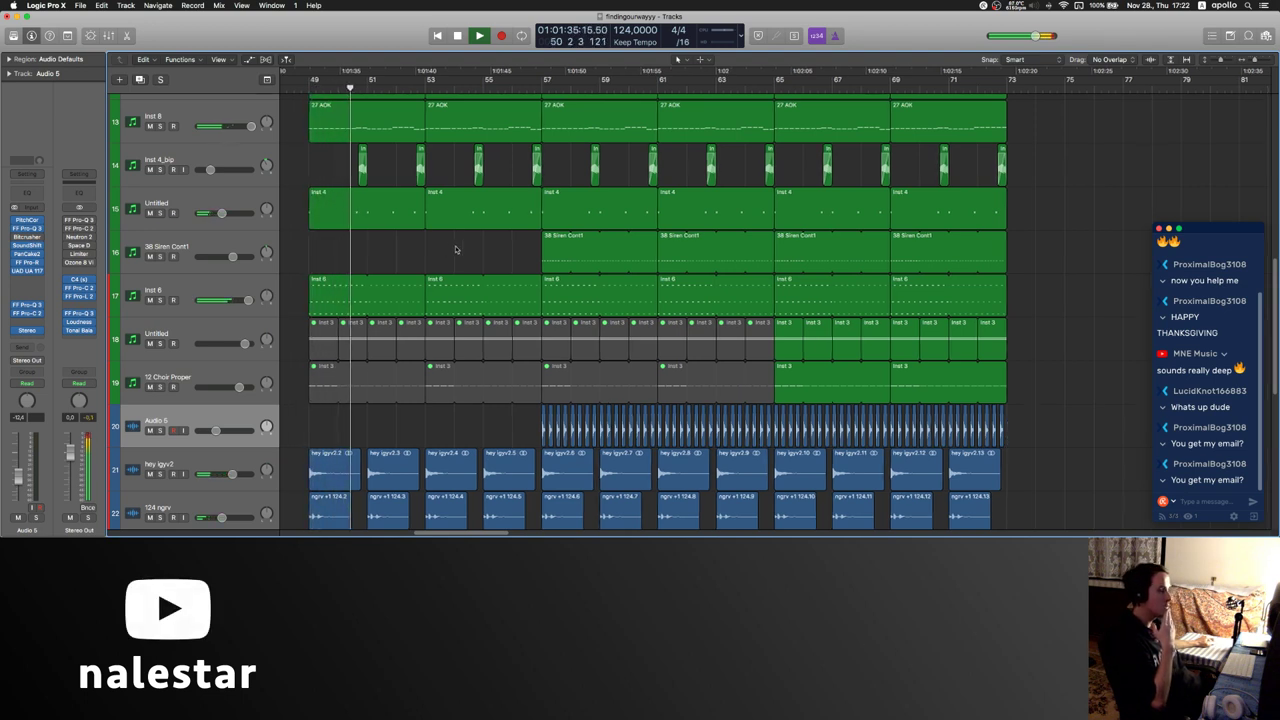
{"action": "scroll", "coordinate": [425, 350], "scroll_direction": "down", "scroll_amount": 5}
{"action": "scroll", "coordinate": [440, 366], "scroll_direction": "down", "scroll_amount": 1}
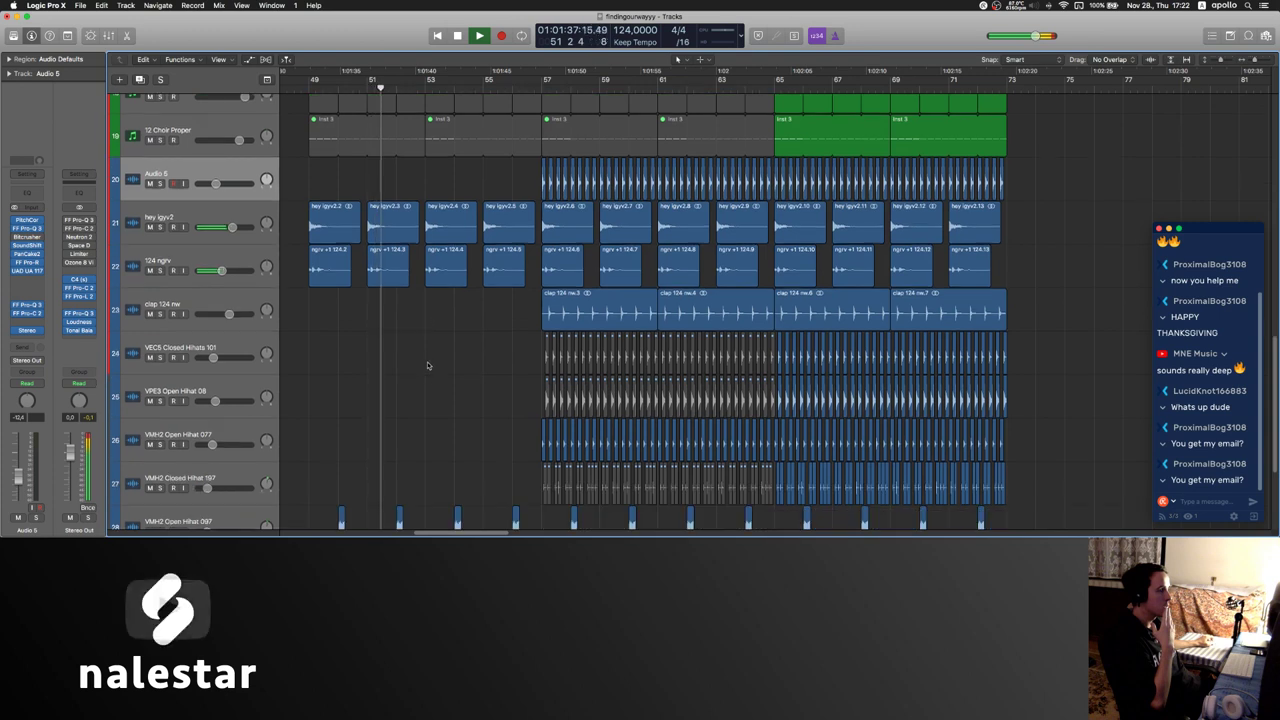
{"action": "scroll", "coordinate": [454, 368], "scroll_direction": "down", "scroll_amount": 1}
{"action": "scroll", "coordinate": [454, 368], "scroll_direction": "down", "scroll_amount": 3}
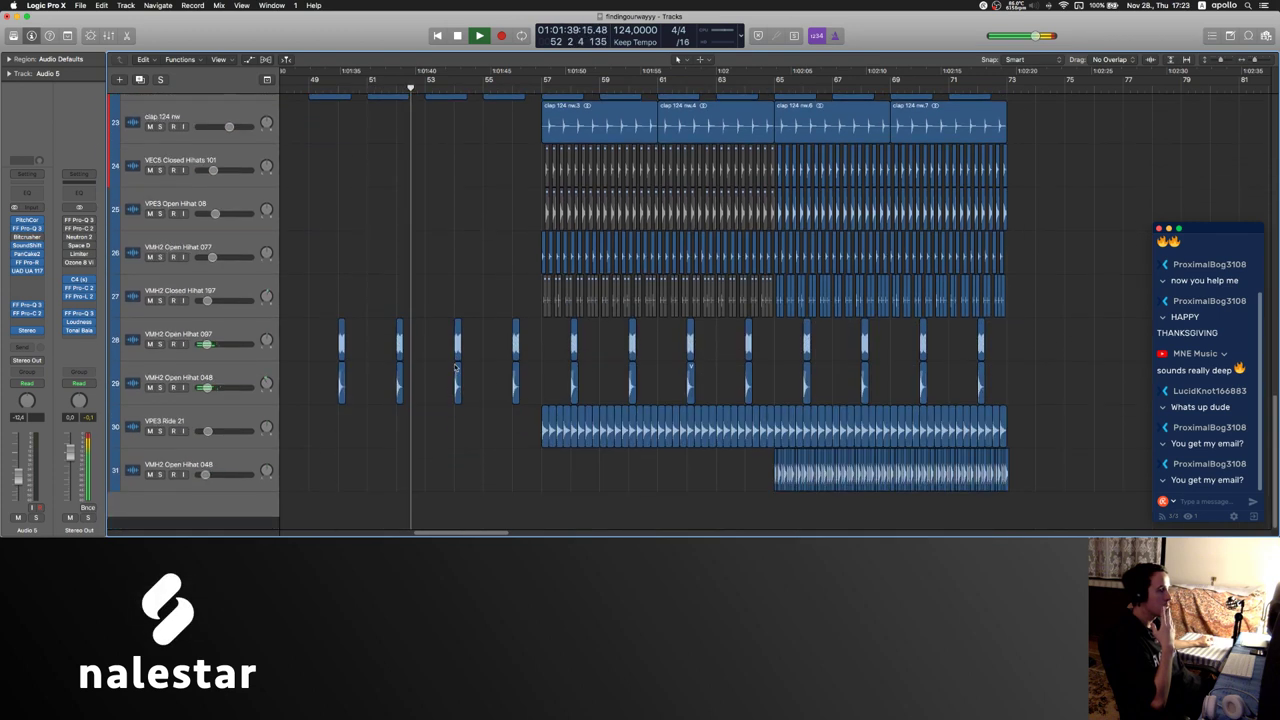
- Add an FF Pro-R reverb to the VMH2 Open Hihat 097 track with its space set to 3.81 s and a reduced mix
{"action": "left_click", "coordinate": [190, 352]}
{"action": "left_click", "coordinate": [48, 300]}
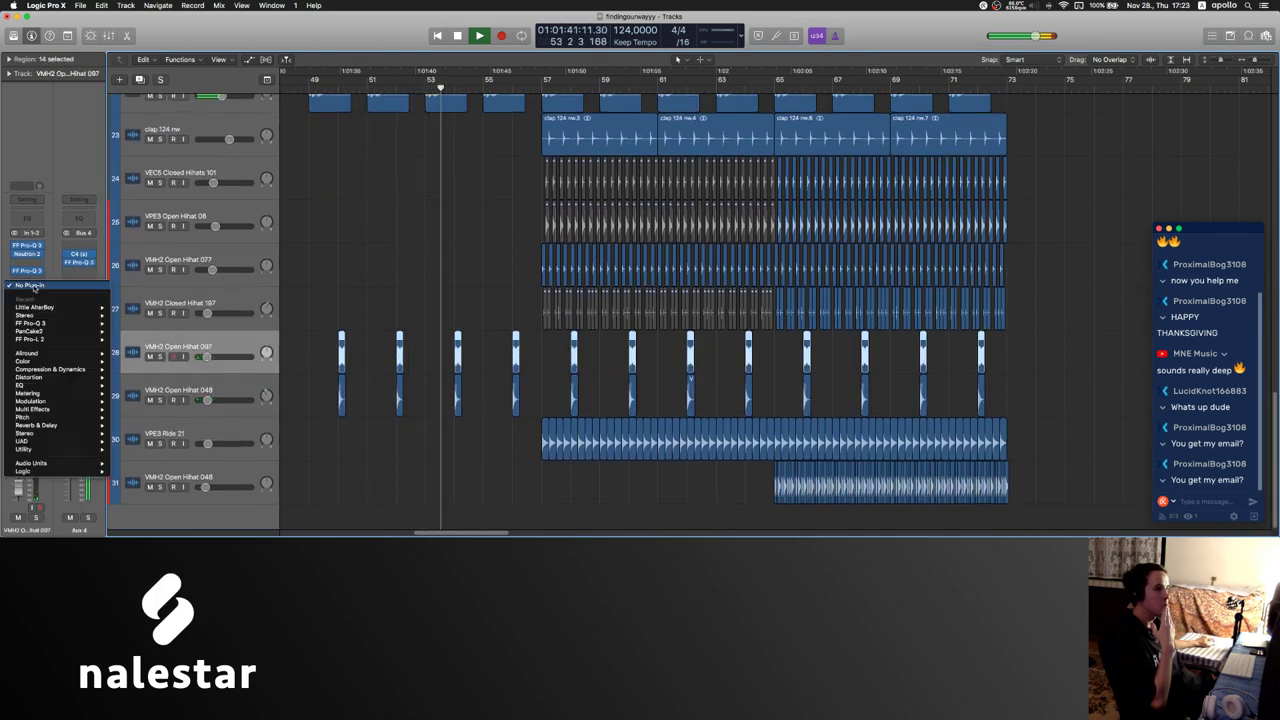
{"action": "mouse_move", "coordinate": [60, 425]}
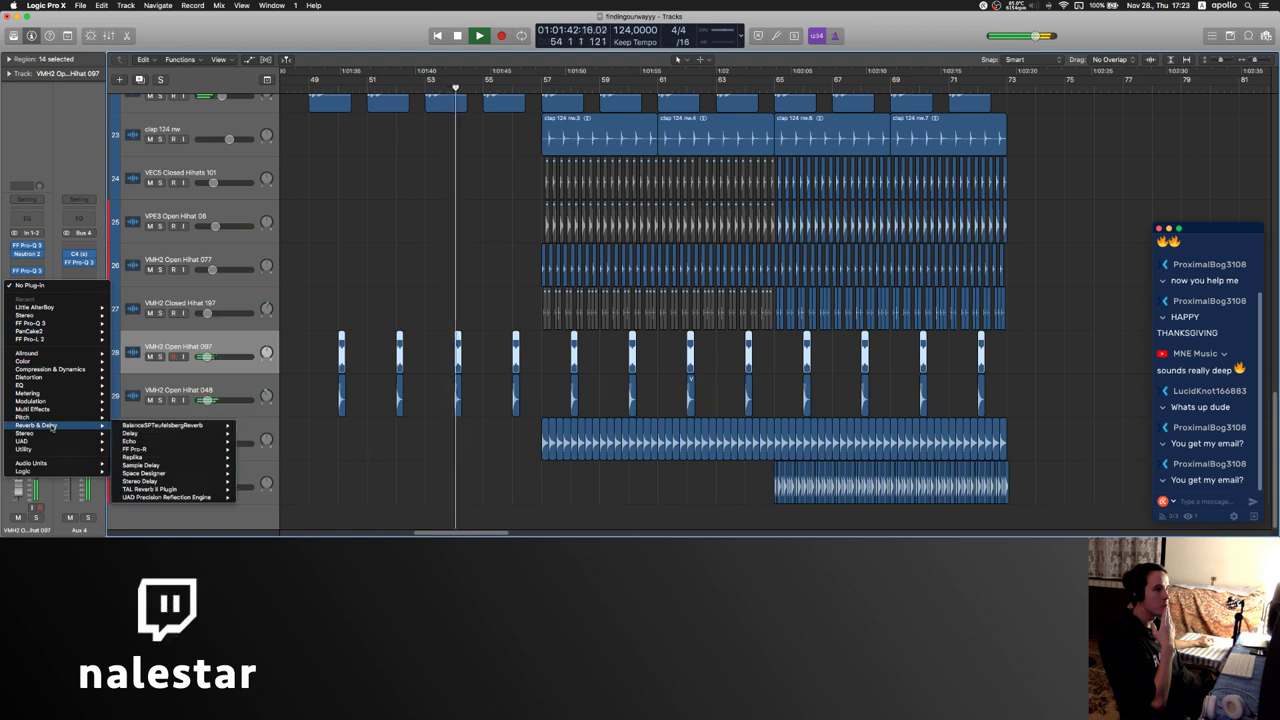
{"action": "left_click", "coordinate": [134, 449]}
{"action": "left_click_drag", "start_coordinate": [402, 105], "coordinate": [356, 94]}
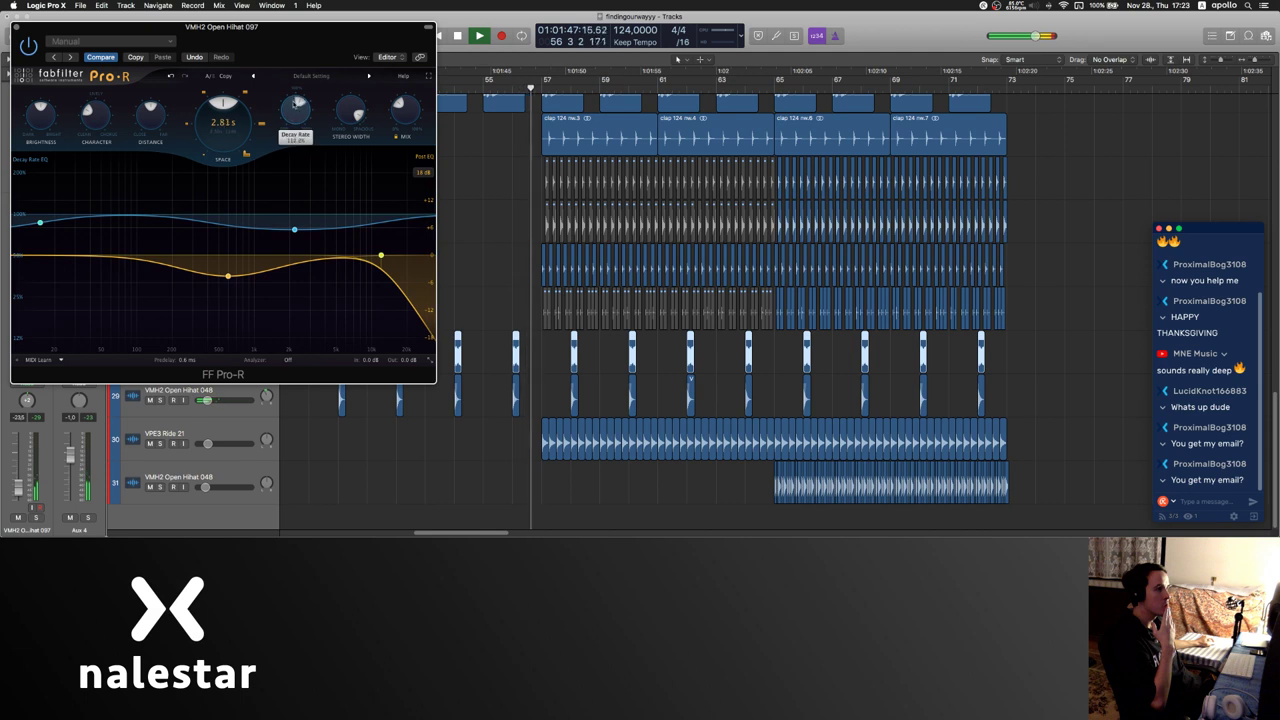
{"action": "left_click_drag", "start_coordinate": [223, 112], "coordinate": [223, 96]}
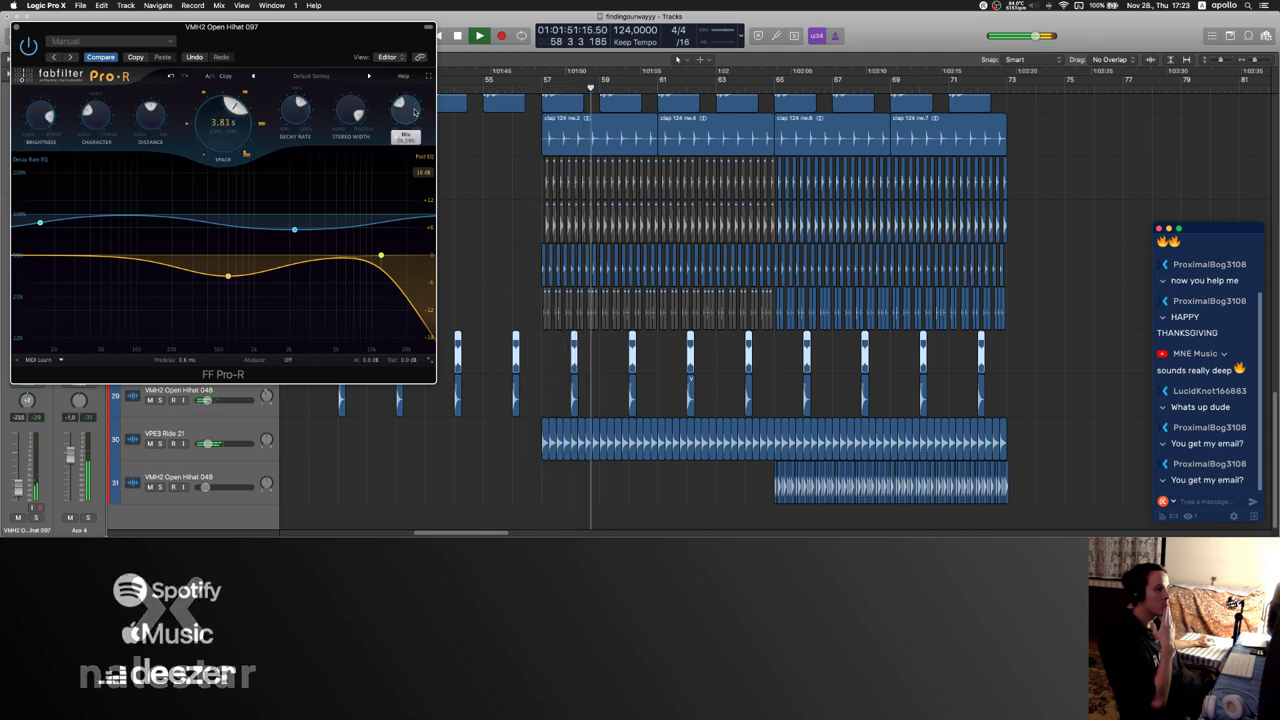
{"action": "left_click", "coordinate": [17, 28]}
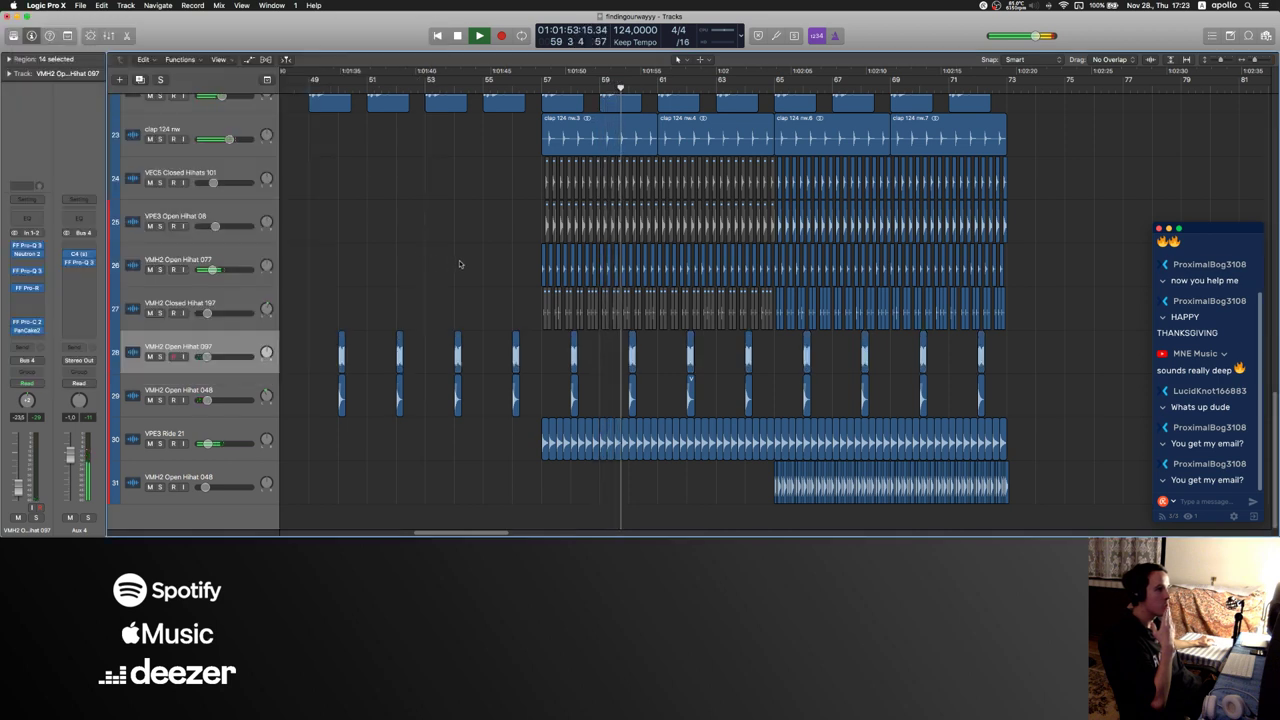
- Listen through the extended drop to bar 73 and replay it from about bar 49 to review the vocal chops and drums
{"action": "scroll", "coordinate": [465, 262], "scroll_direction": "right", "scroll_amount": 2}
{"action": "scroll", "coordinate": [465, 262], "scroll_direction": "up", "scroll_amount": 4}
{"action": "scroll", "coordinate": [465, 262], "scroll_direction": "up", "scroll_amount": 8}
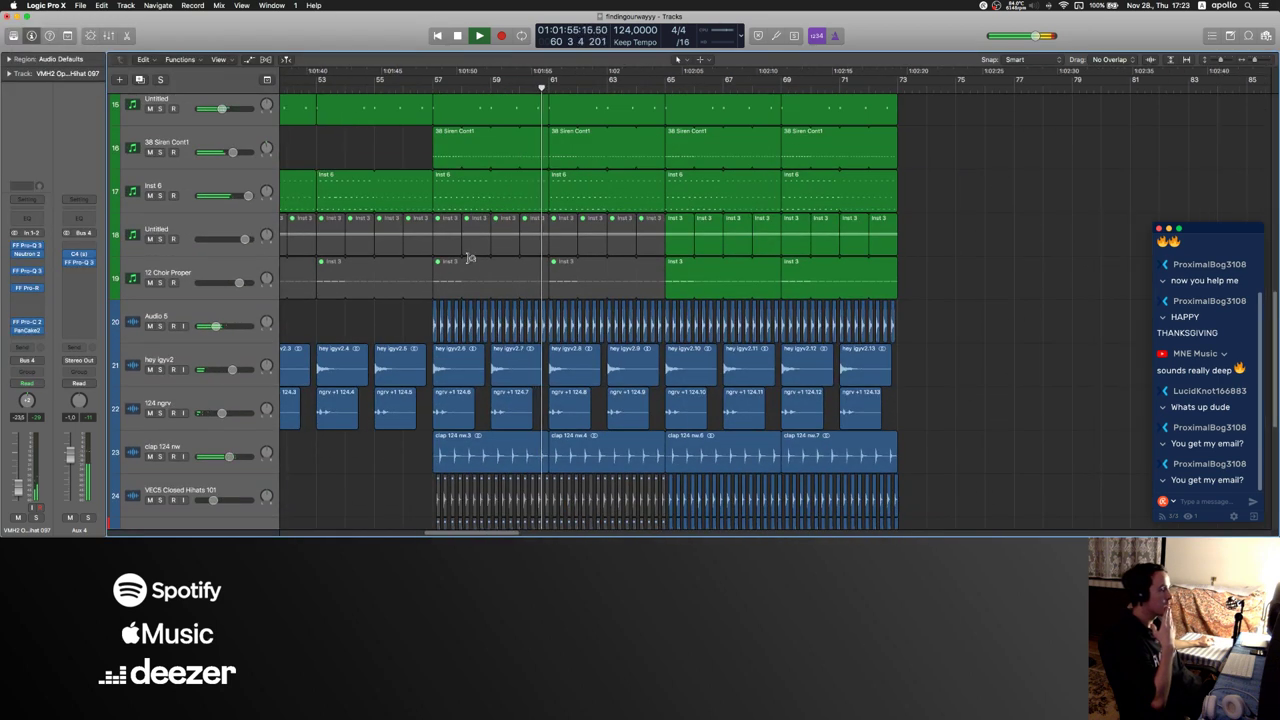
{"action": "scroll", "coordinate": [468, 262], "scroll_direction": "down", "scroll_amount": 1}
{"action": "scroll", "coordinate": [468, 262], "scroll_direction": "right", "scroll_amount": 2}
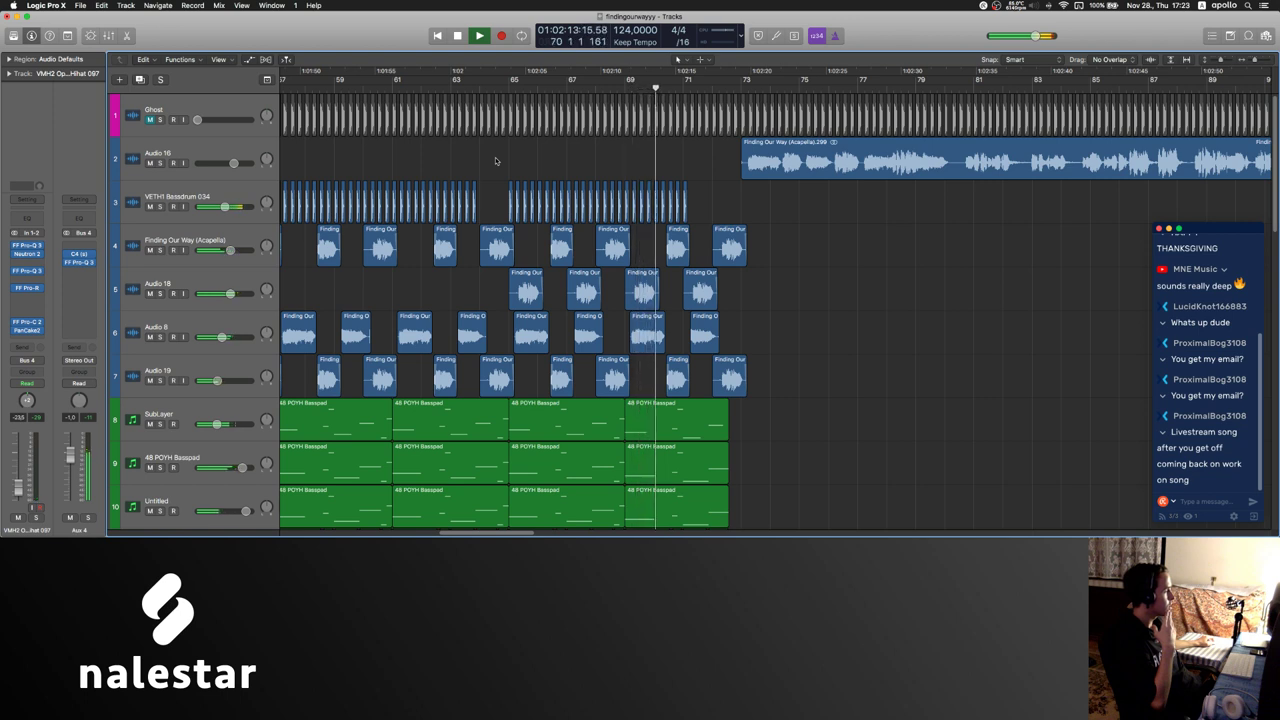
{"action": "scroll", "coordinate": [496, 161], "scroll_direction": "left", "scroll_amount": 4}
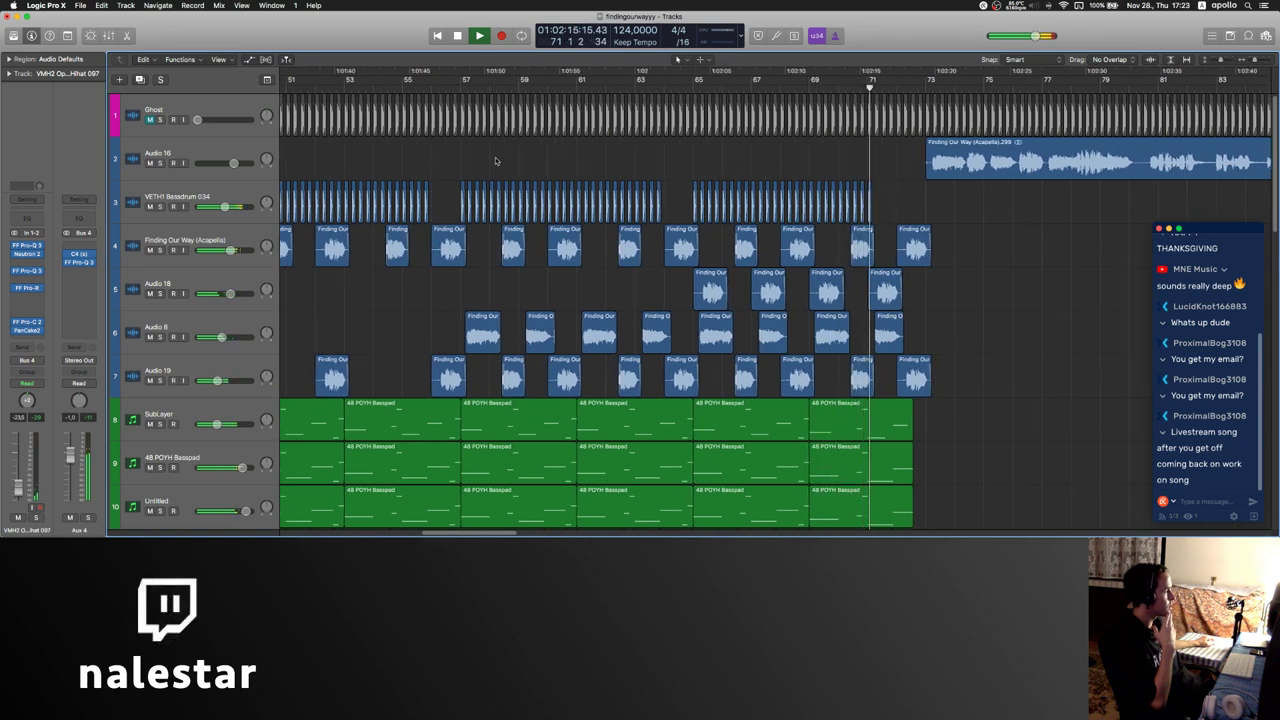
{"action": "scroll", "coordinate": [490, 160], "scroll_direction": "left", "scroll_amount": 4}
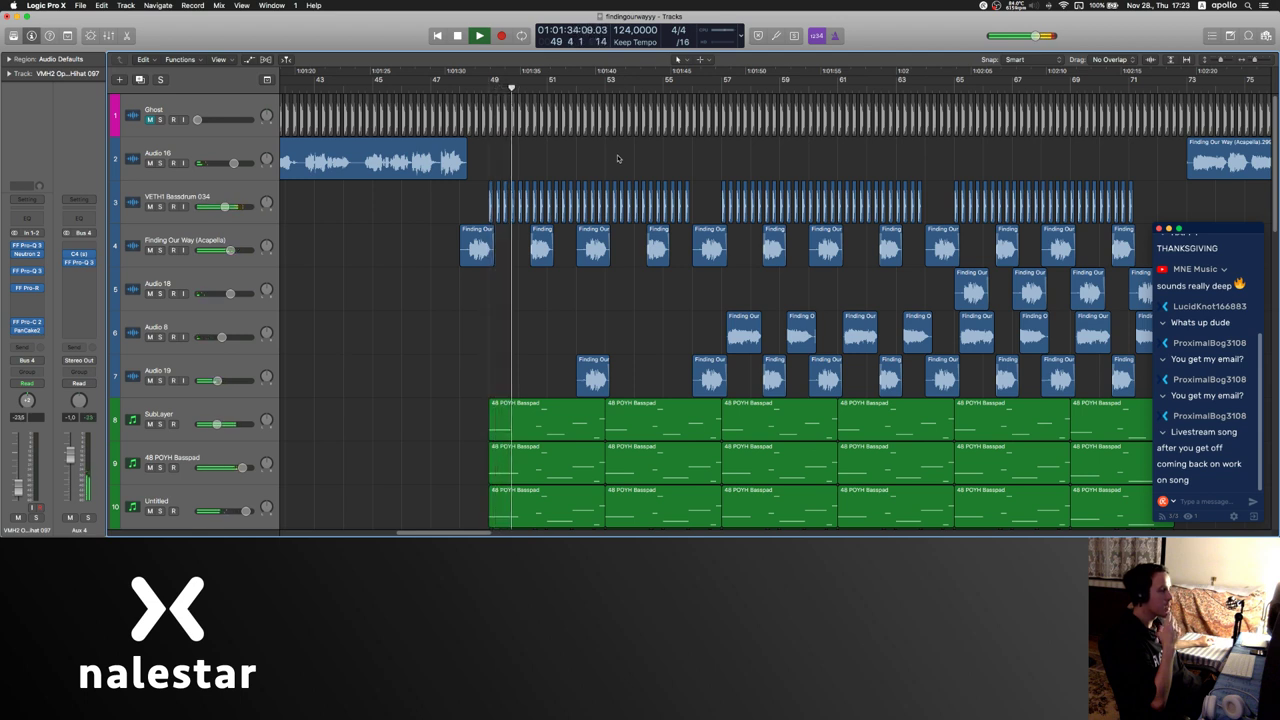
{"action": "scroll", "coordinate": [617, 158], "scroll_direction": "right", "scroll_amount": 2}
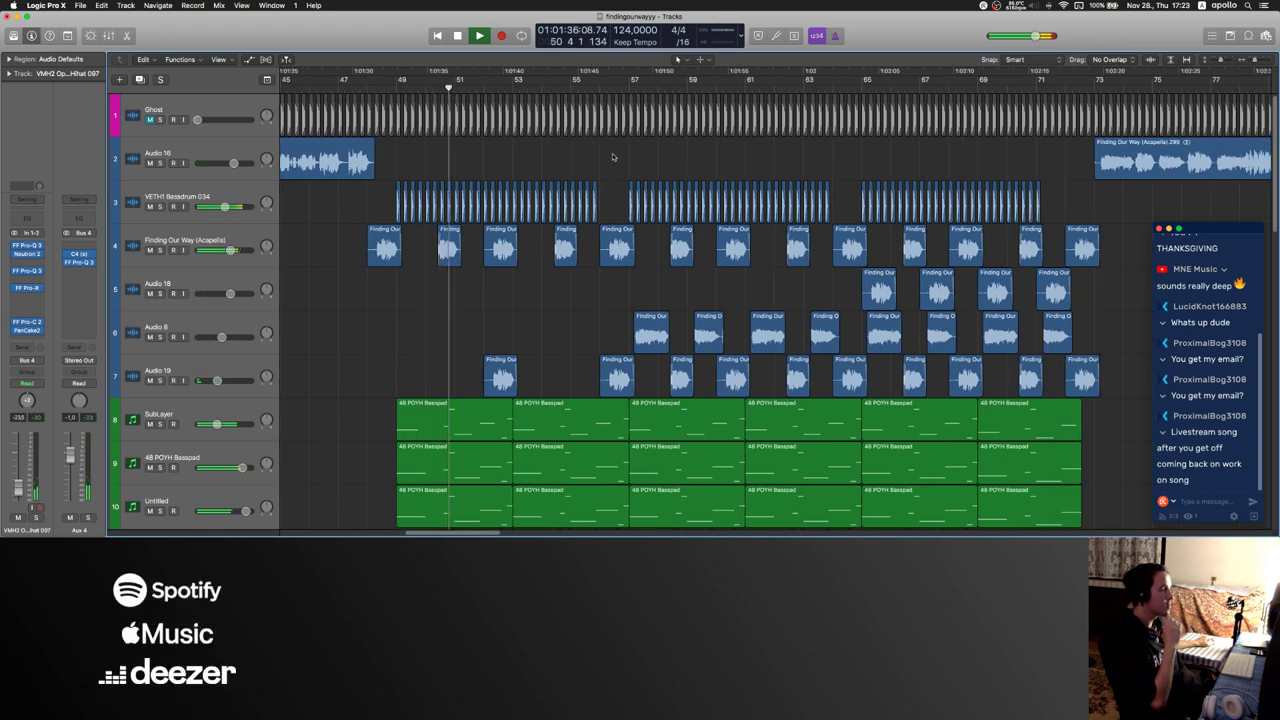
{"action": "left_click", "coordinate": [343, 185]}
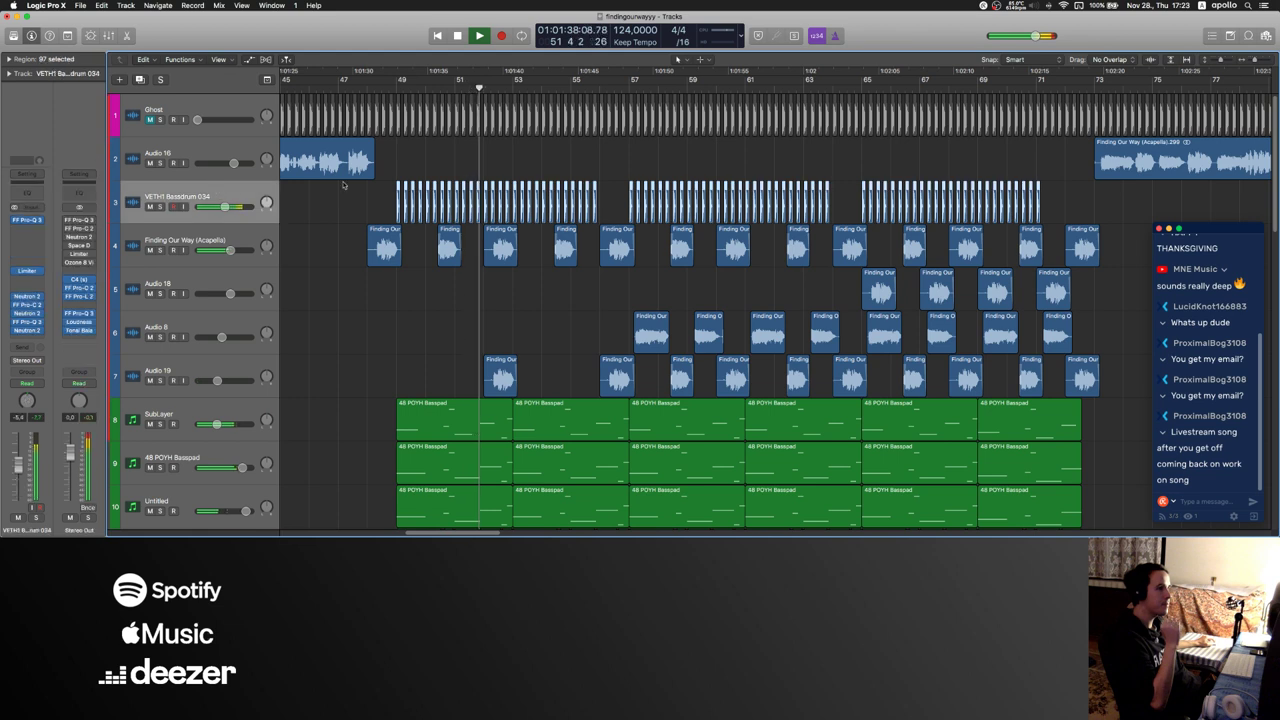
{"action": "left_click", "coordinate": [416, 154]}
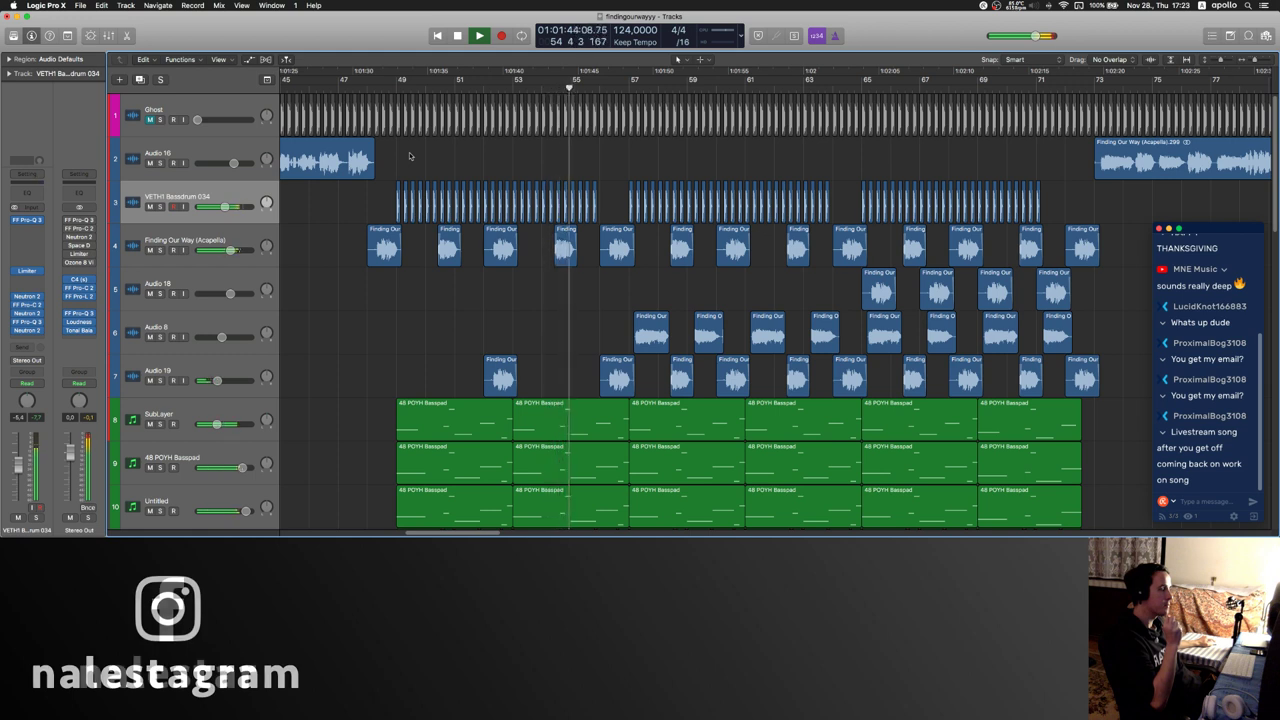
- Trim the start of the Audio 16 acapella region near bar 73 slightly while the drop plays
{"action": "scroll", "coordinate": [500, 158], "scroll_direction": "right", "scroll_amount": 6}
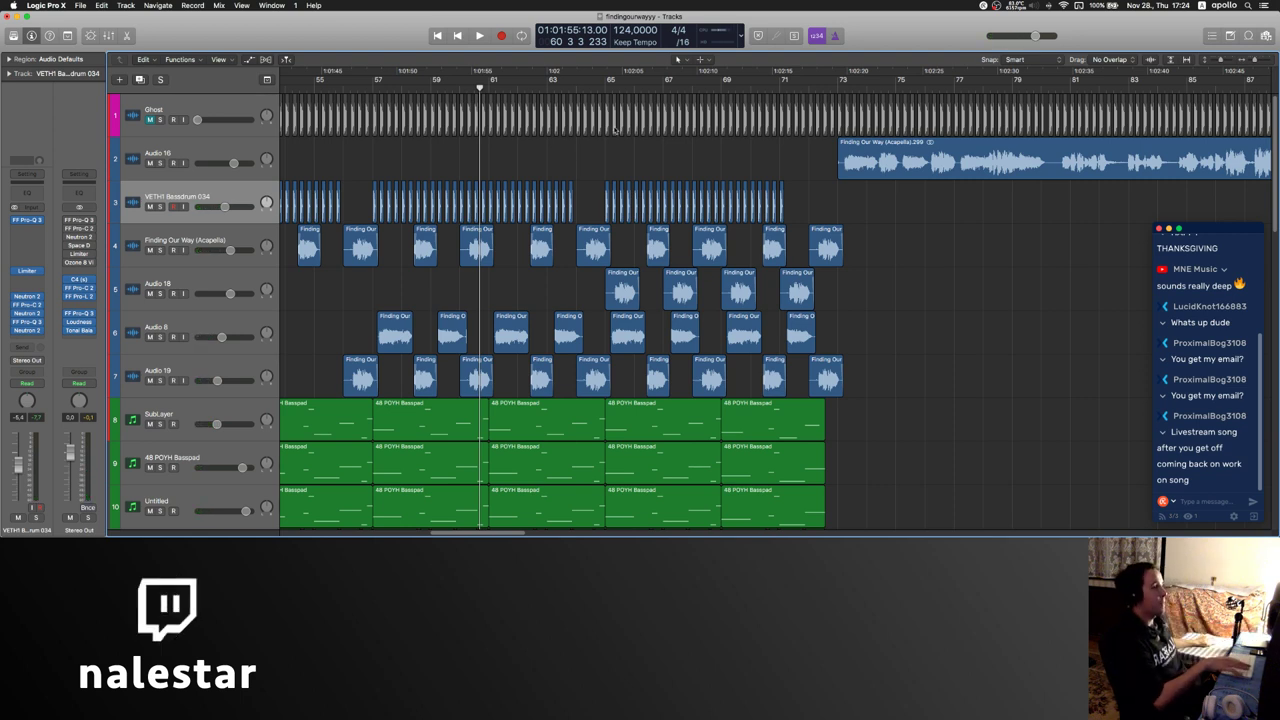
{"action": "key", "text": "space"}
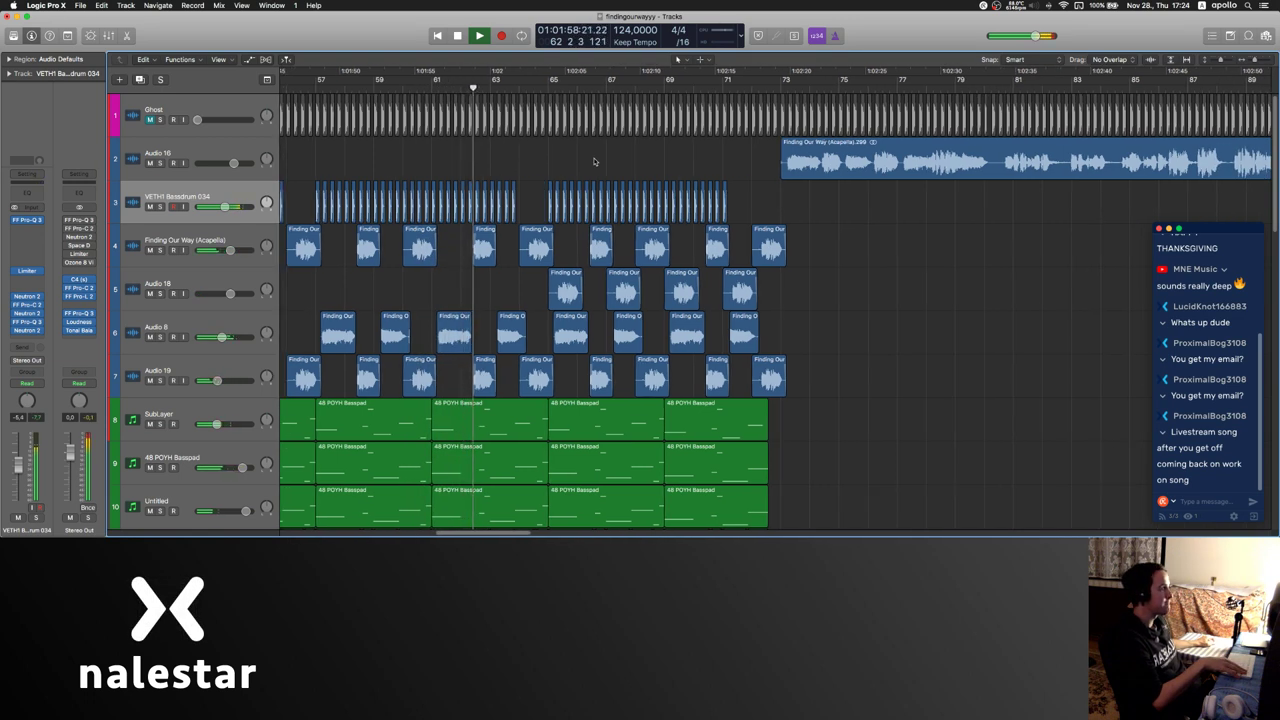
{"action": "left_click_drag", "start_coordinate": [770, 172], "coordinate": [785, 176]}
{"action": "left_click", "coordinate": [787, 176]}
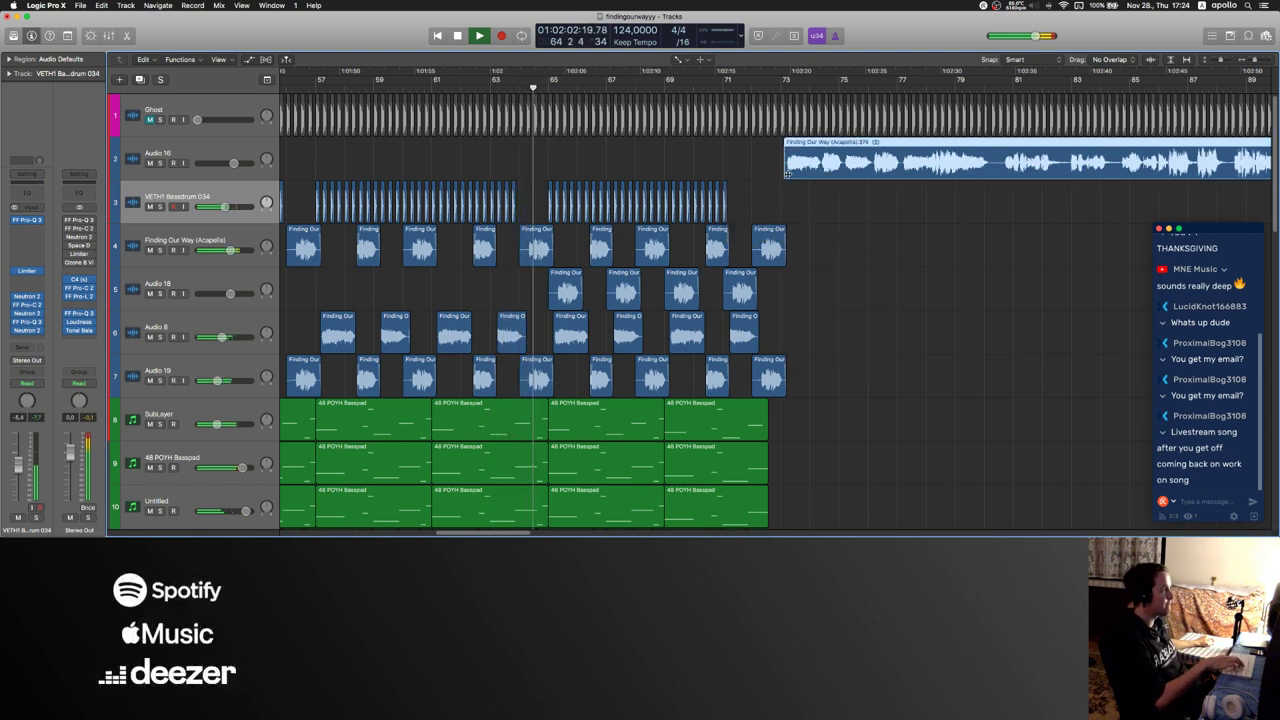
{"action": "key", "text": "t"}
{"action": "key", "text": "t"}
{"action": "left_click", "coordinate": [724, 167]}
{"action": "scroll", "coordinate": [540, 168], "scroll_direction": "right", "scroll_amount": 1}
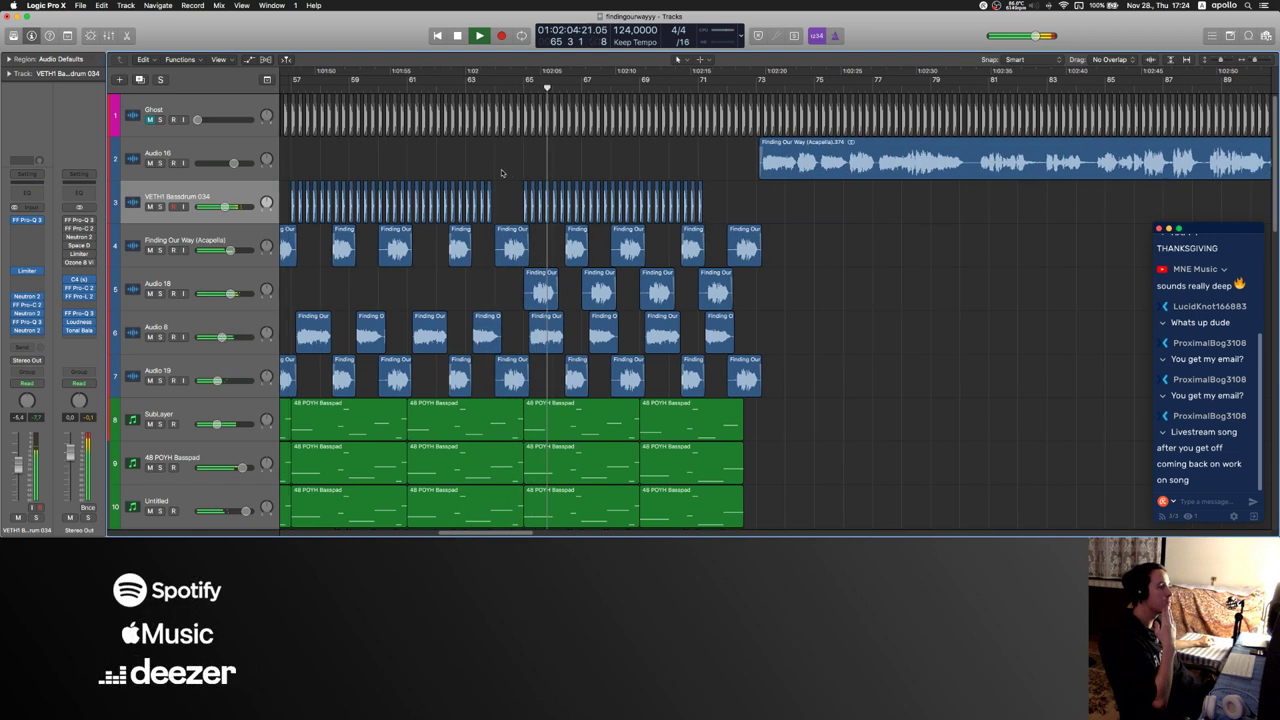
- Add an FF Pro-Q 3 to the Audio 18 track with a low cut, two low-mid dips and a boost higher up
{"action": "left_click", "coordinate": [150, 304]}
{"action": "left_click", "coordinate": [27, 272]}
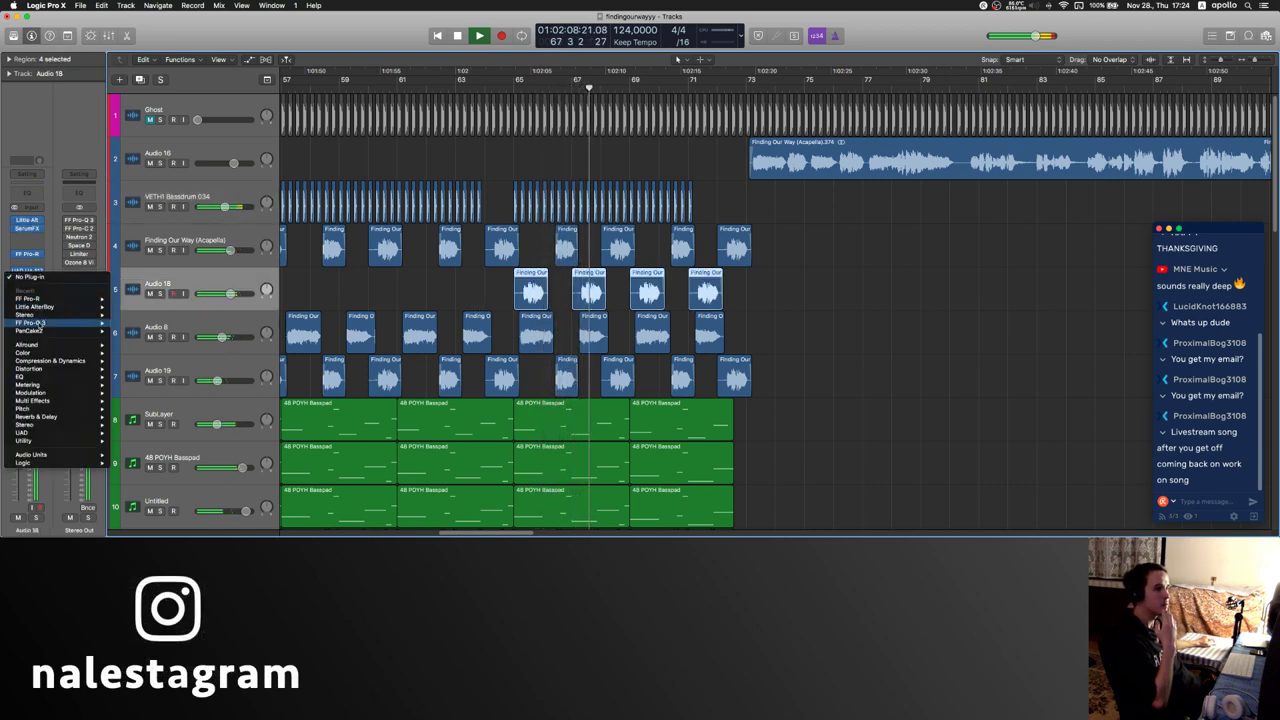
{"action": "left_click", "coordinate": [32, 323]}
{"action": "scroll", "coordinate": [602, 96], "scroll_direction": "left", "scroll_amount": 3}
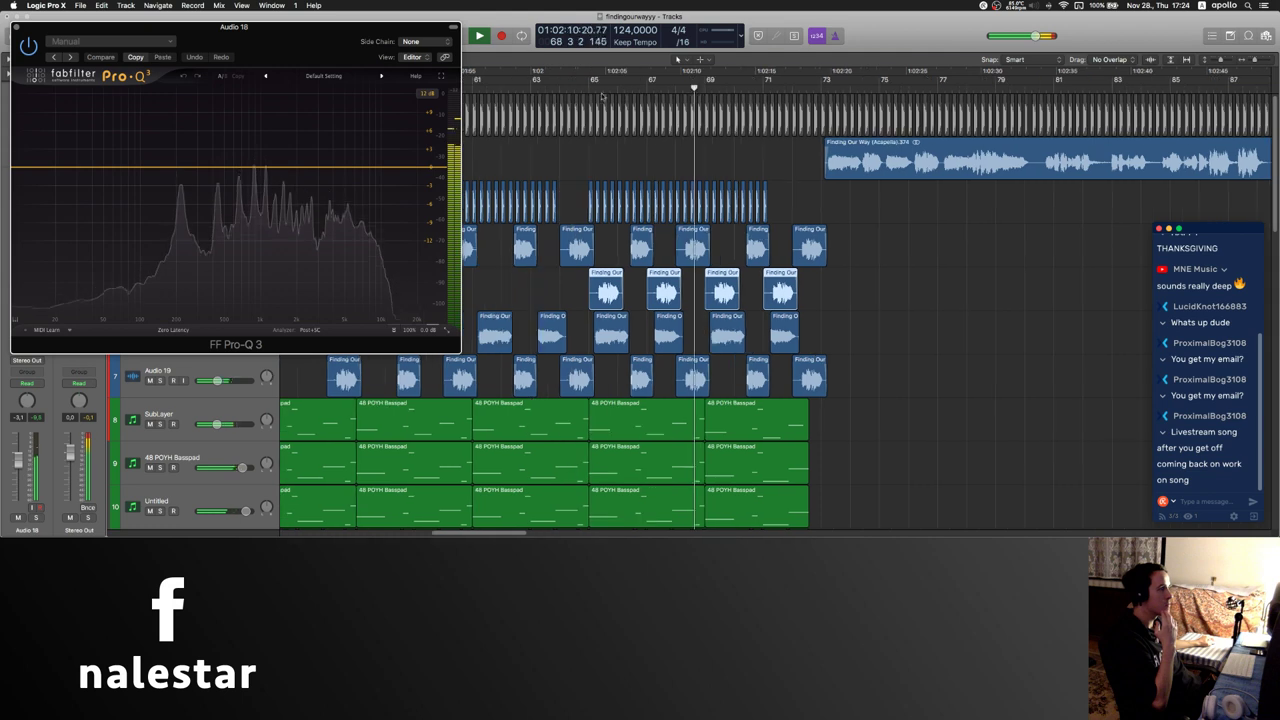
{"action": "left_click", "coordinate": [601, 95]}
{"action": "left_click_drag", "start_coordinate": [194, 167], "coordinate": [180, 199]}
{"action": "scroll", "coordinate": [180, 199], "scroll_direction": "up", "scroll_amount": 3}
{"action": "left_click", "coordinate": [35, 168]}
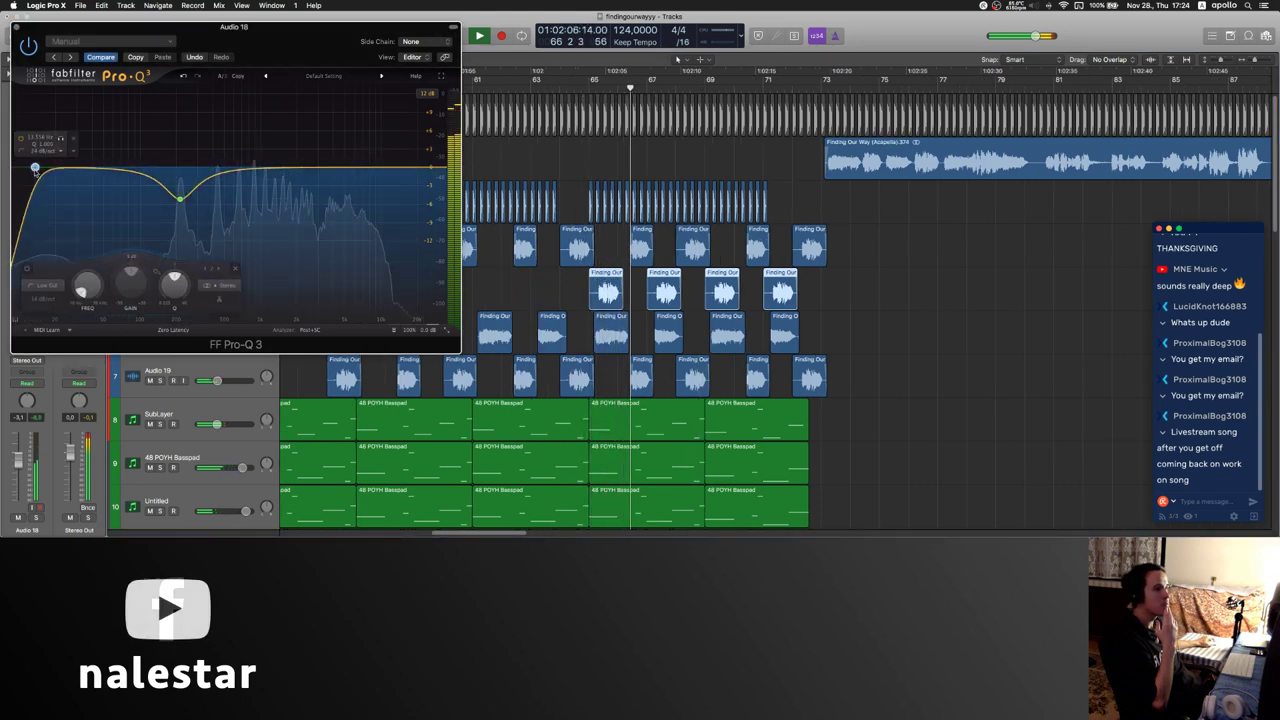
{"action": "left_click_drag", "start_coordinate": [35, 168], "coordinate": [163, 170]}
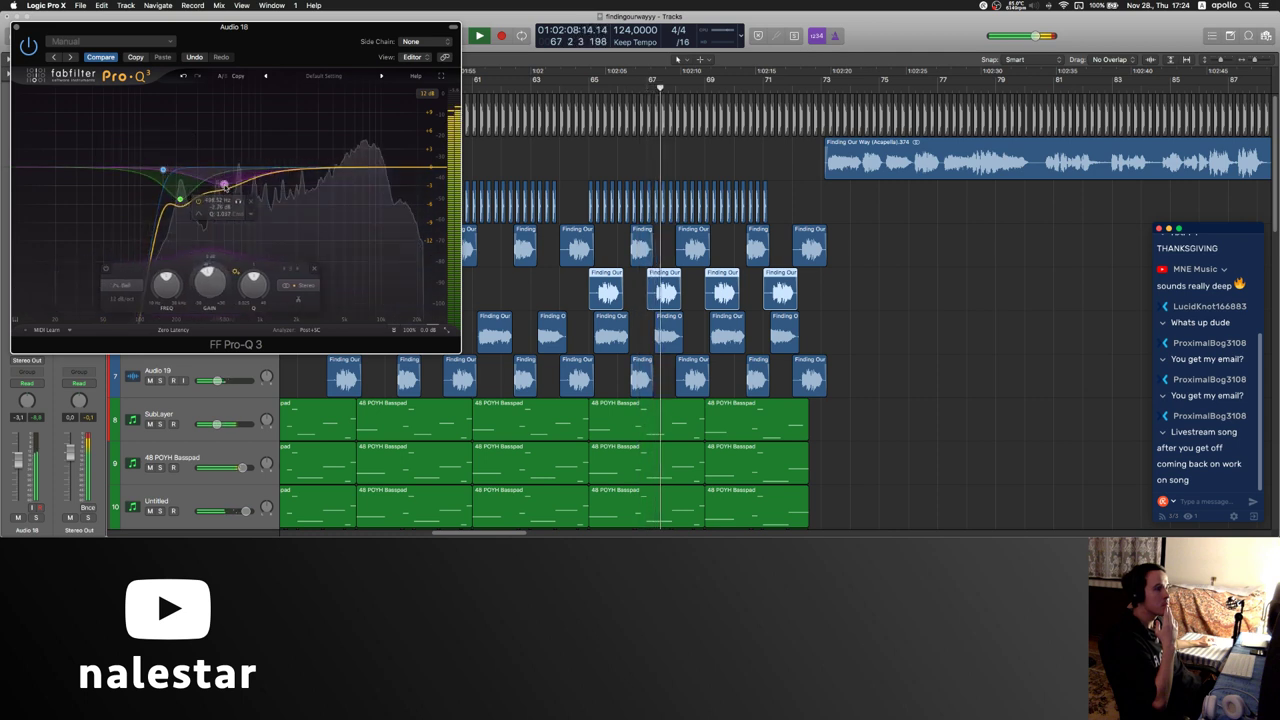
{"action": "left_click_drag", "start_coordinate": [346, 170], "coordinate": [278, 151]}
{"action": "left_click", "coordinate": [16, 29]}
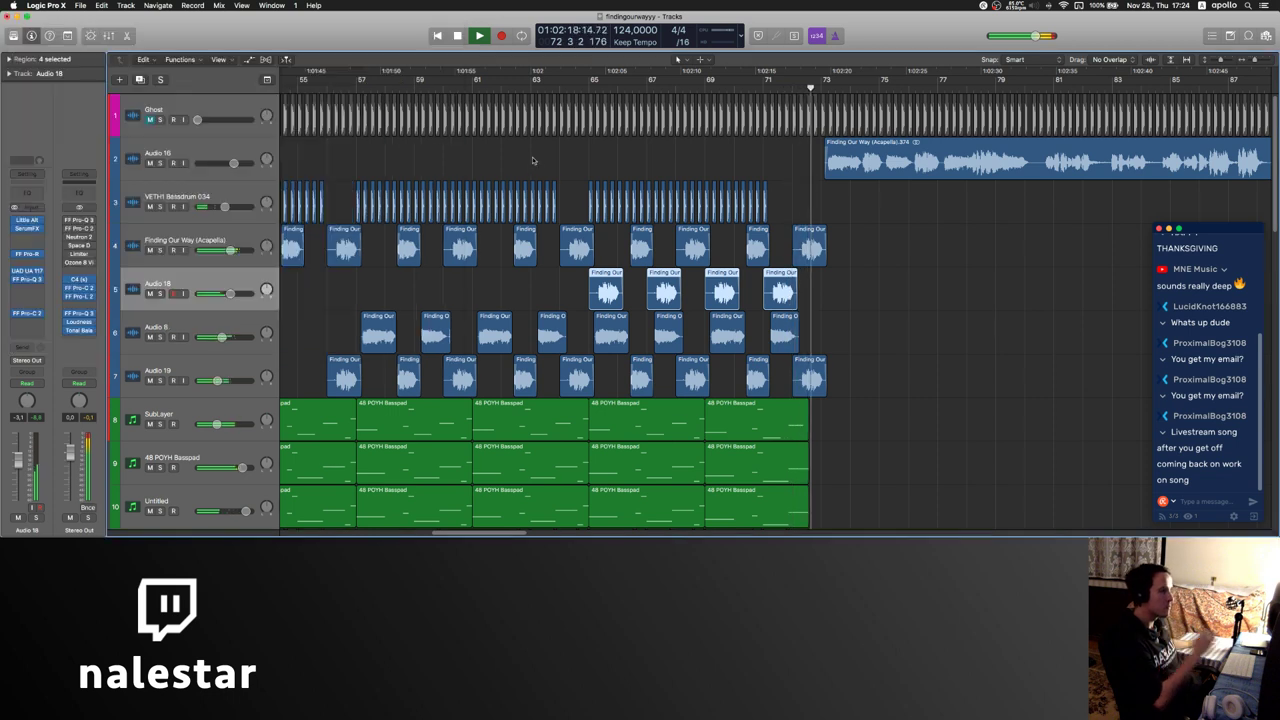
- Stop playback, return the playhead to bar 48 and look through all the track layers of the drop
{"action": "left_click", "coordinate": [542, 165]}
{"action": "key", "text": "space"}
{"action": "scroll", "coordinate": [541, 162], "scroll_direction": "down", "scroll_amount": 1}
{"action": "scroll", "coordinate": [541, 163], "scroll_direction": "down", "scroll_amount": 3}
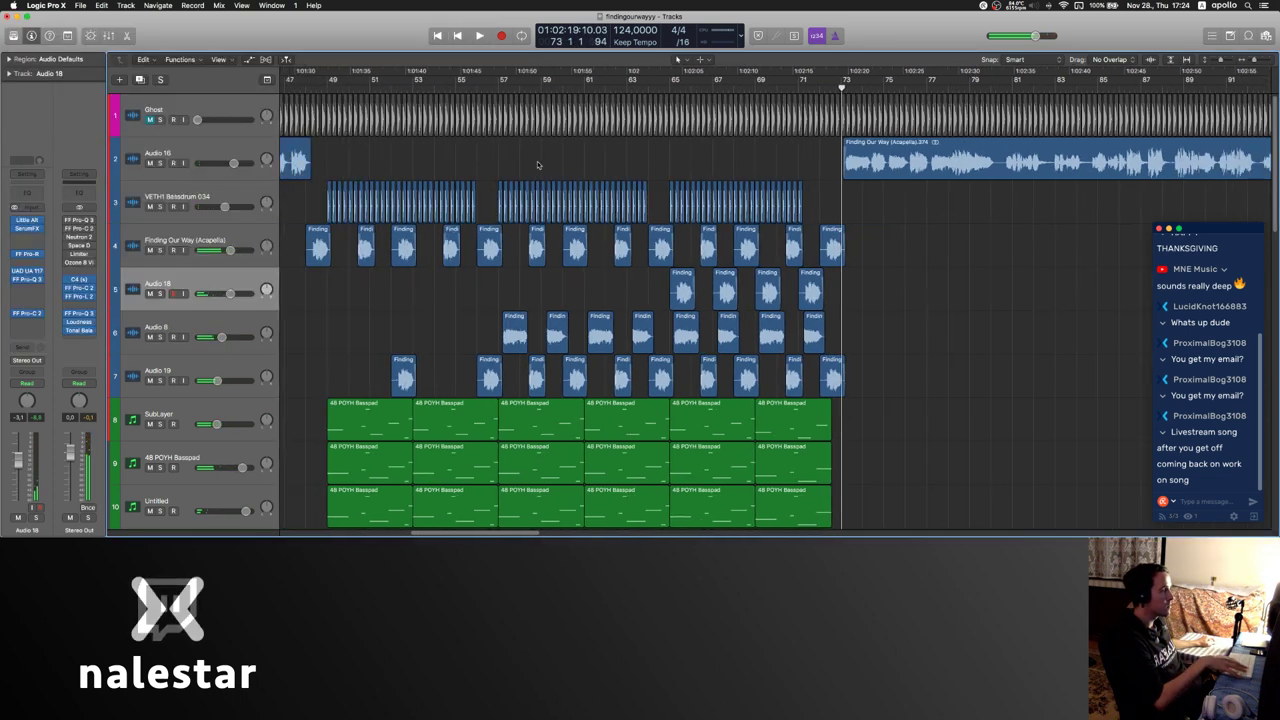
{"action": "scroll", "coordinate": [540, 164], "scroll_direction": "left", "scroll_amount": 1}
{"action": "left_click", "coordinate": [333, 90]}
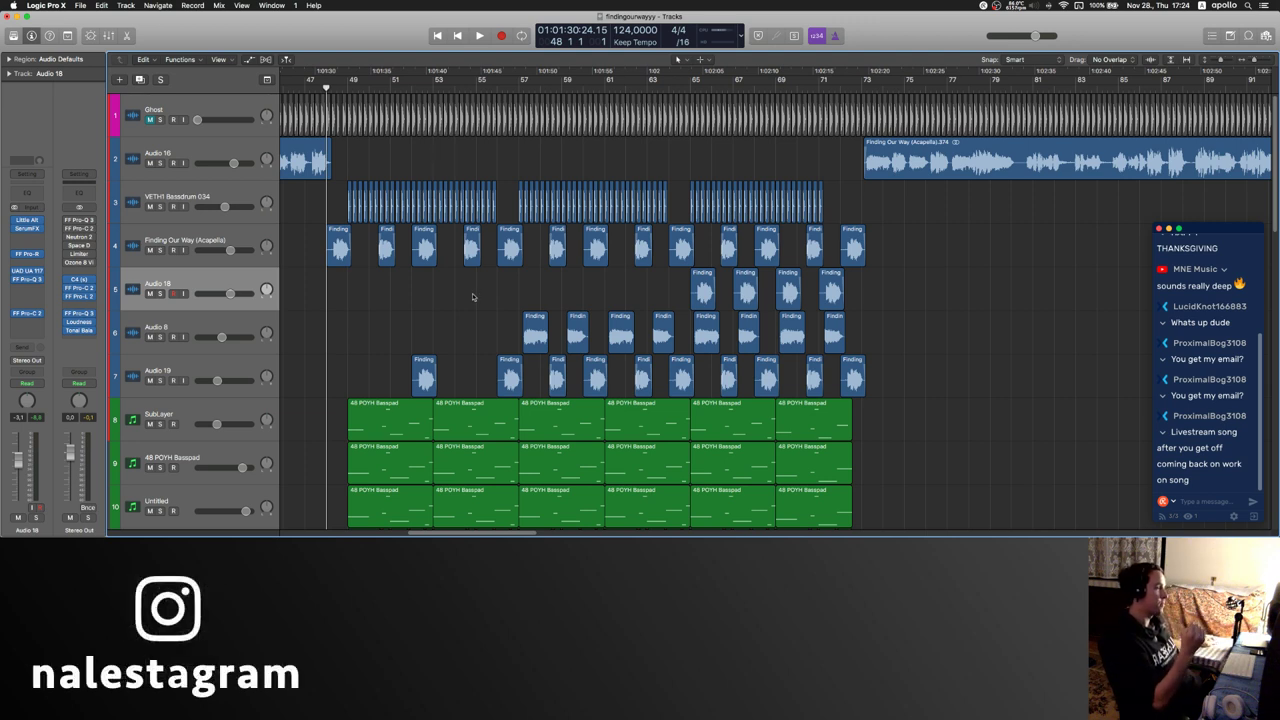
{"action": "scroll", "coordinate": [474, 296], "scroll_direction": "down", "scroll_amount": 2}
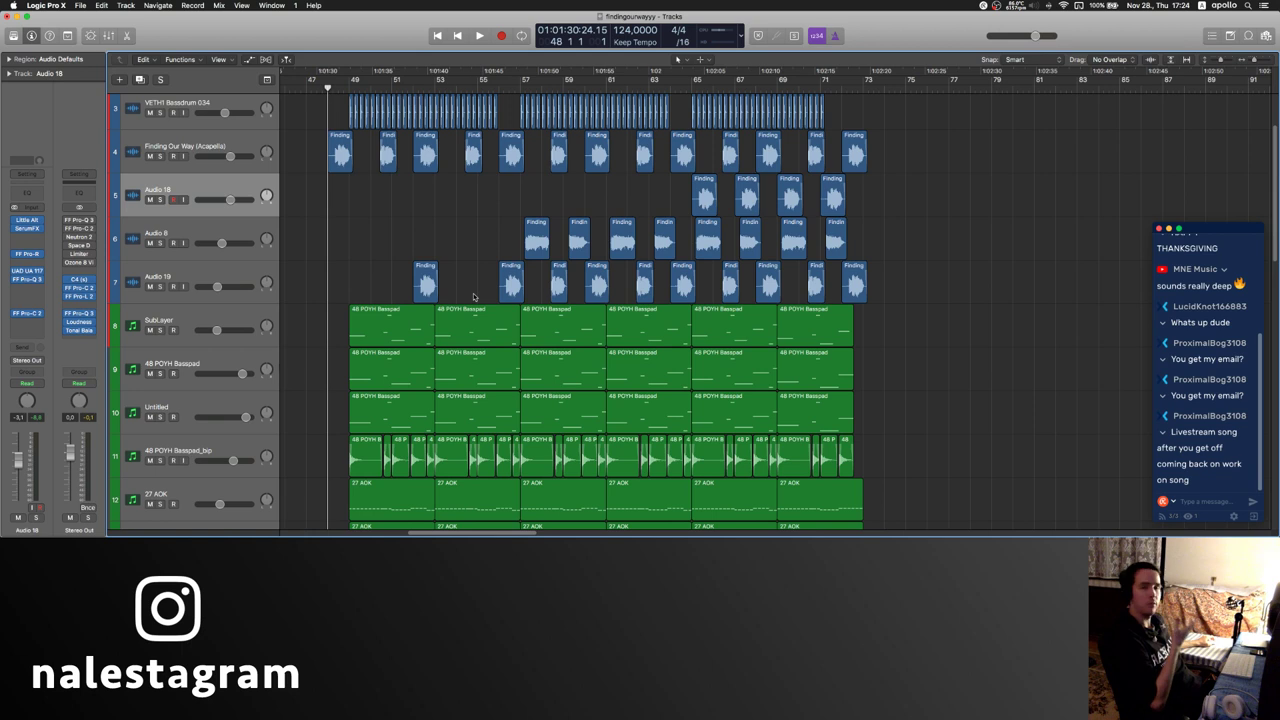
{"action": "scroll", "coordinate": [474, 296], "scroll_direction": "down", "scroll_amount": 15}
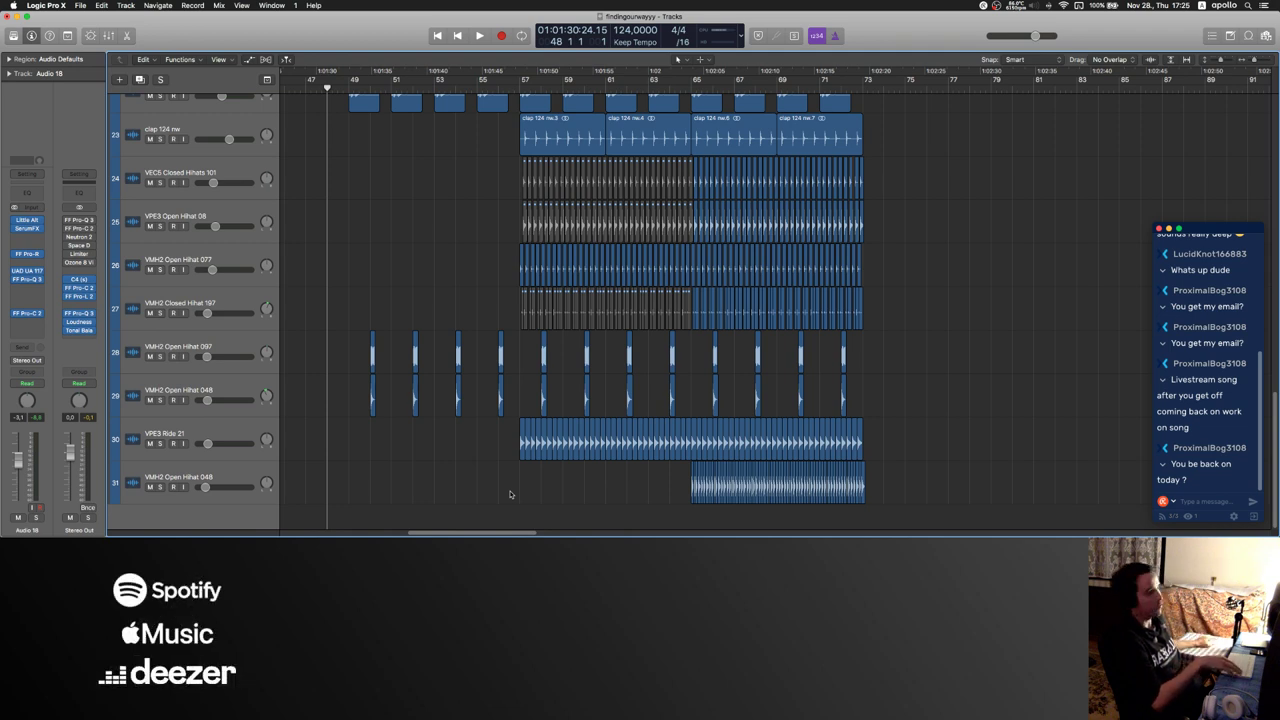
{"action": "scroll", "coordinate": [460, 293], "scroll_direction": "up", "scroll_amount": 10}
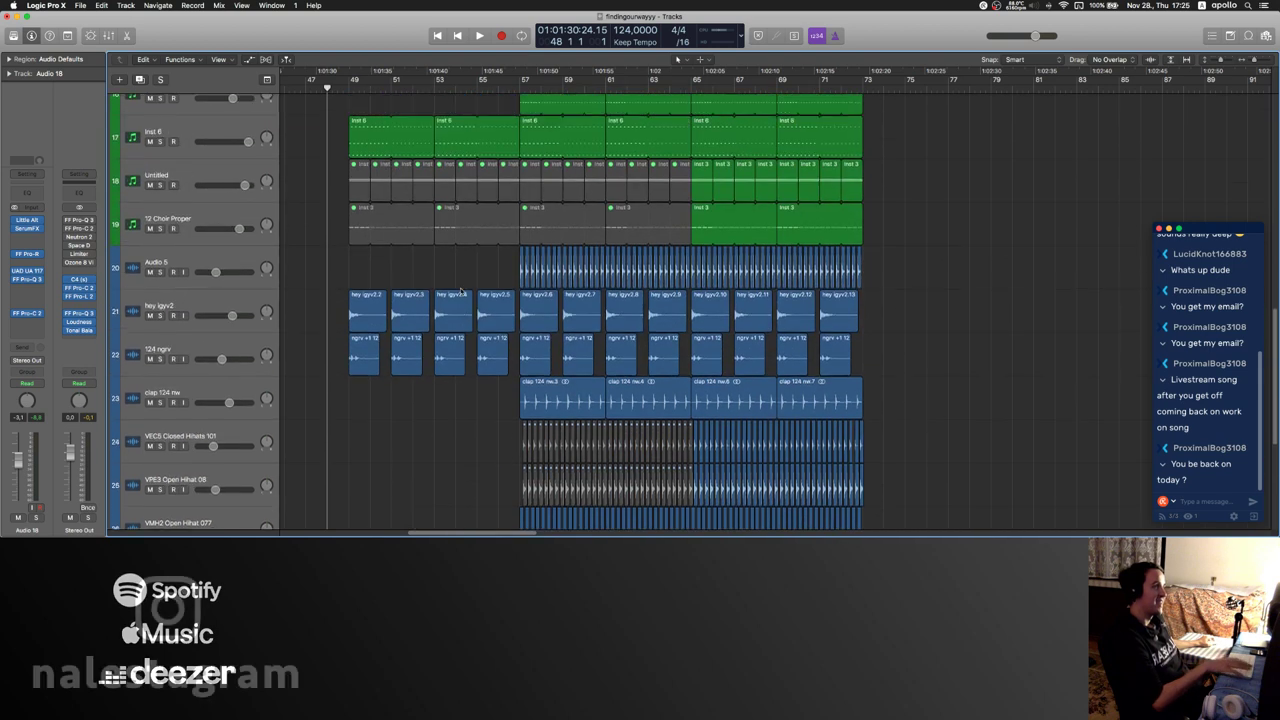
{"action": "scroll", "coordinate": [548, 253], "scroll_direction": "up", "scroll_amount": 10}
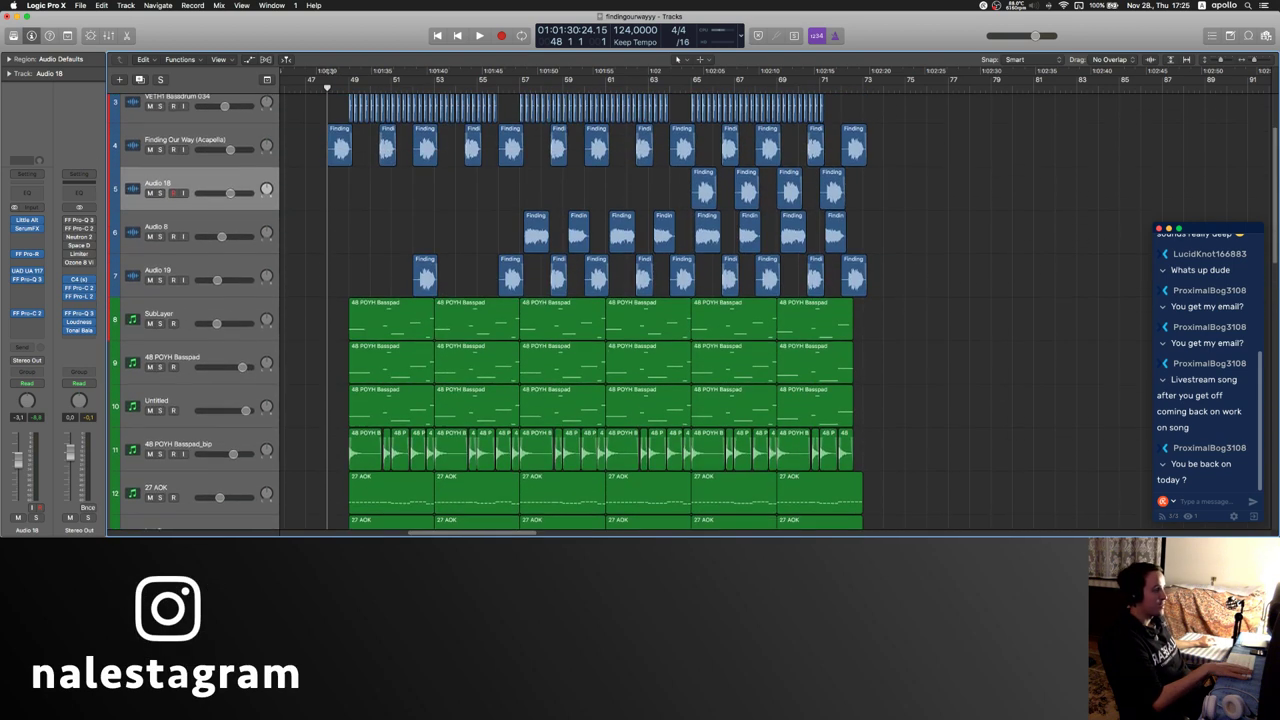
- Play the start of the drop briefly, then compare its layers with the sparse vocal section from bar 33 to 49
{"action": "key", "text": "space"}
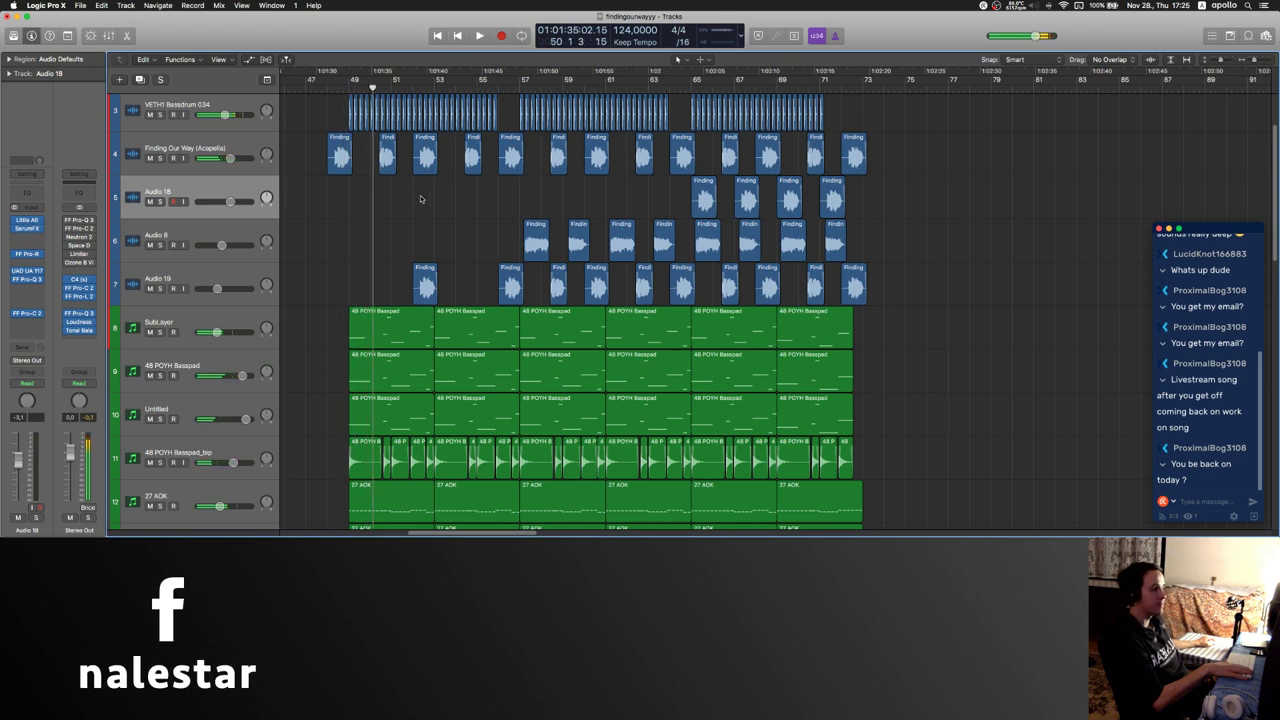
{"action": "scroll", "coordinate": [420, 199], "scroll_direction": "left", "scroll_amount": 5}
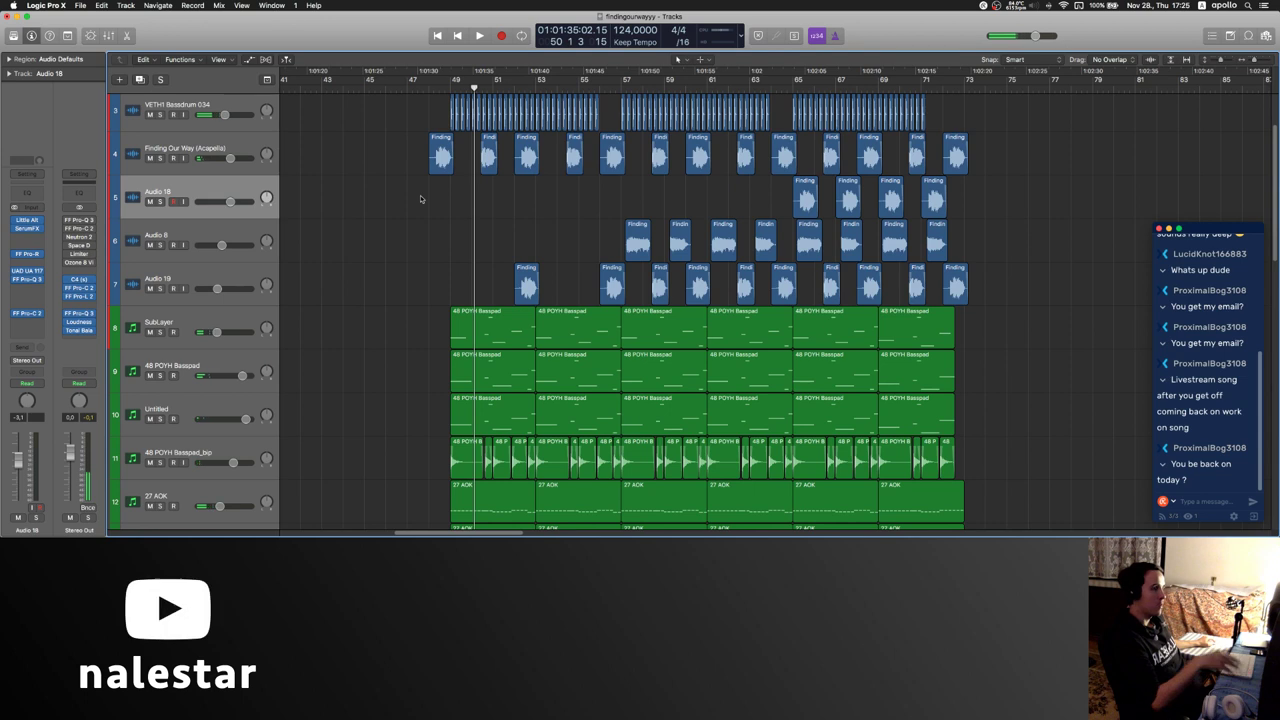
{"action": "scroll", "coordinate": [420, 199], "scroll_direction": "left", "scroll_amount": 6}
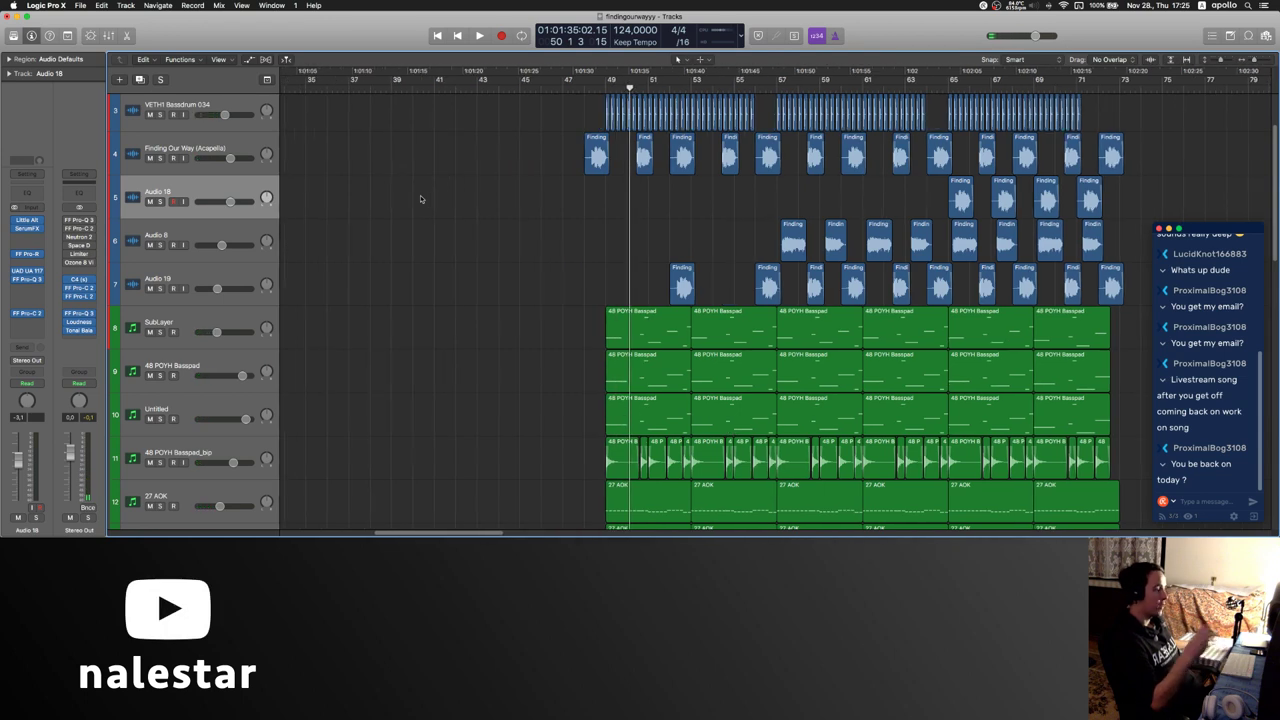
{"action": "scroll", "coordinate": [420, 199], "scroll_direction": "left", "scroll_amount": 3}
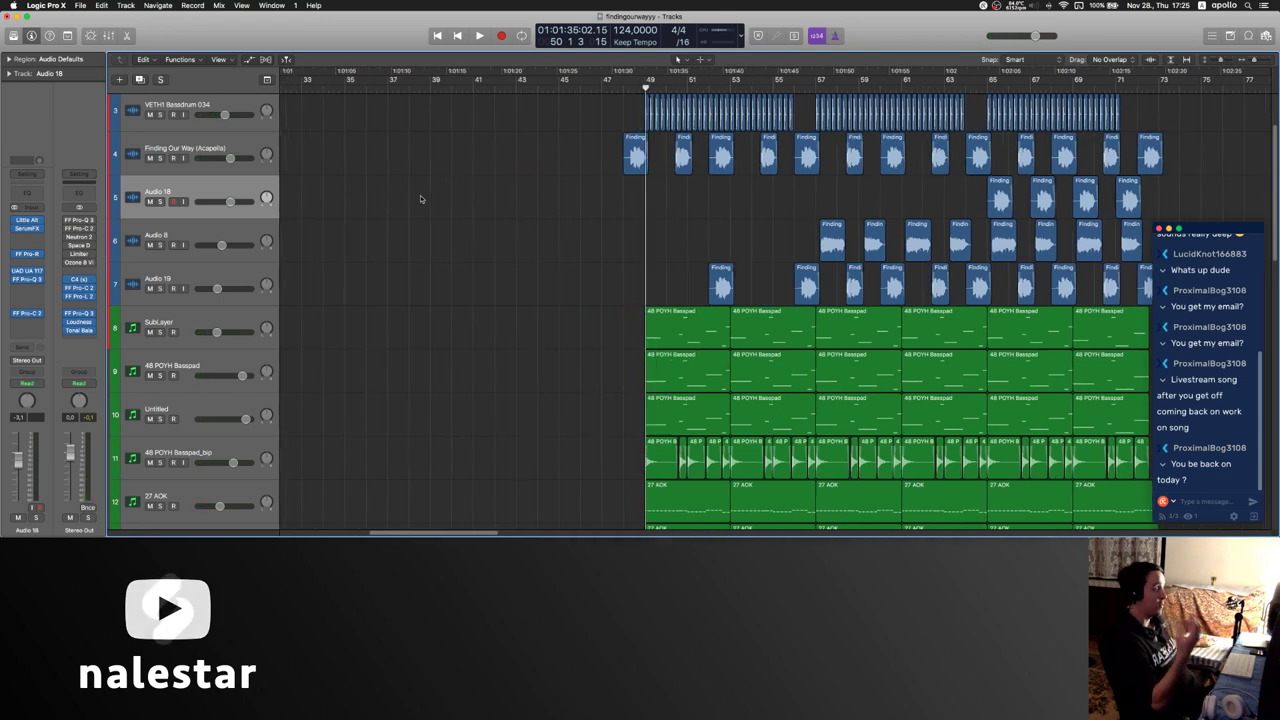
{"action": "scroll", "coordinate": [617, 203], "scroll_direction": "up", "scroll_amount": 3}
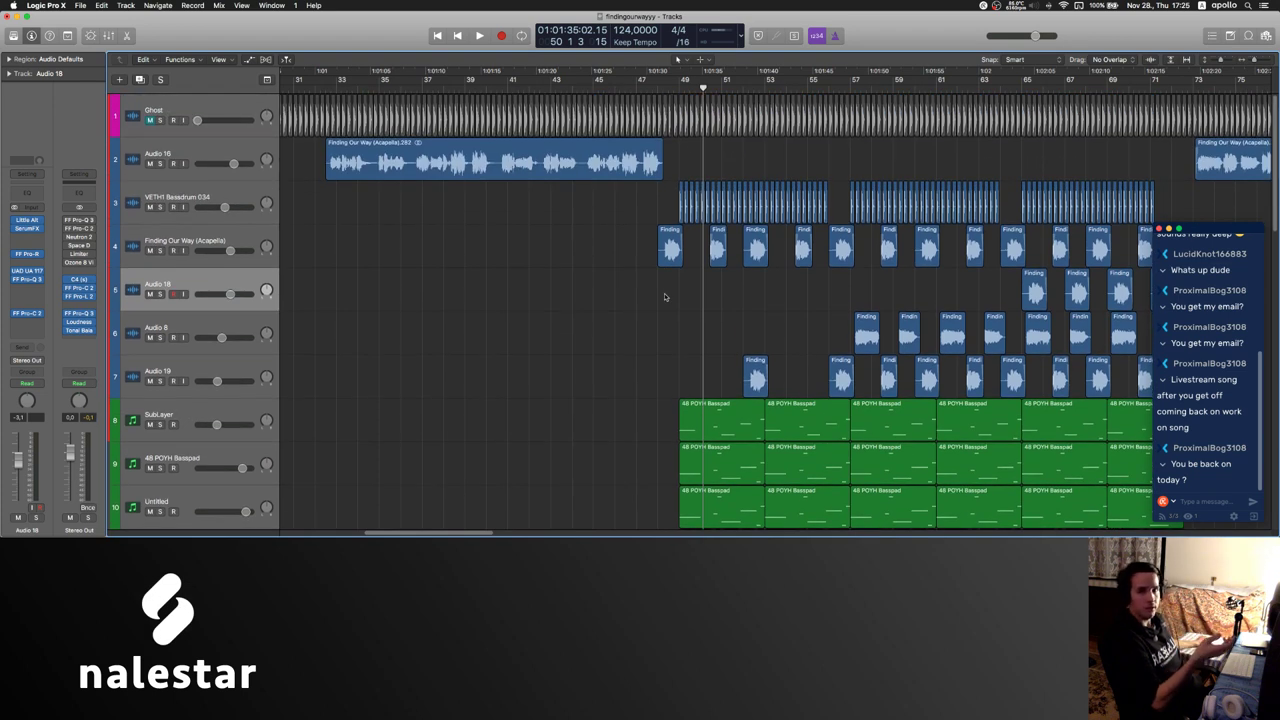
{"action": "scroll", "coordinate": [806, 488], "scroll_direction": "down", "scroll_amount": 15}
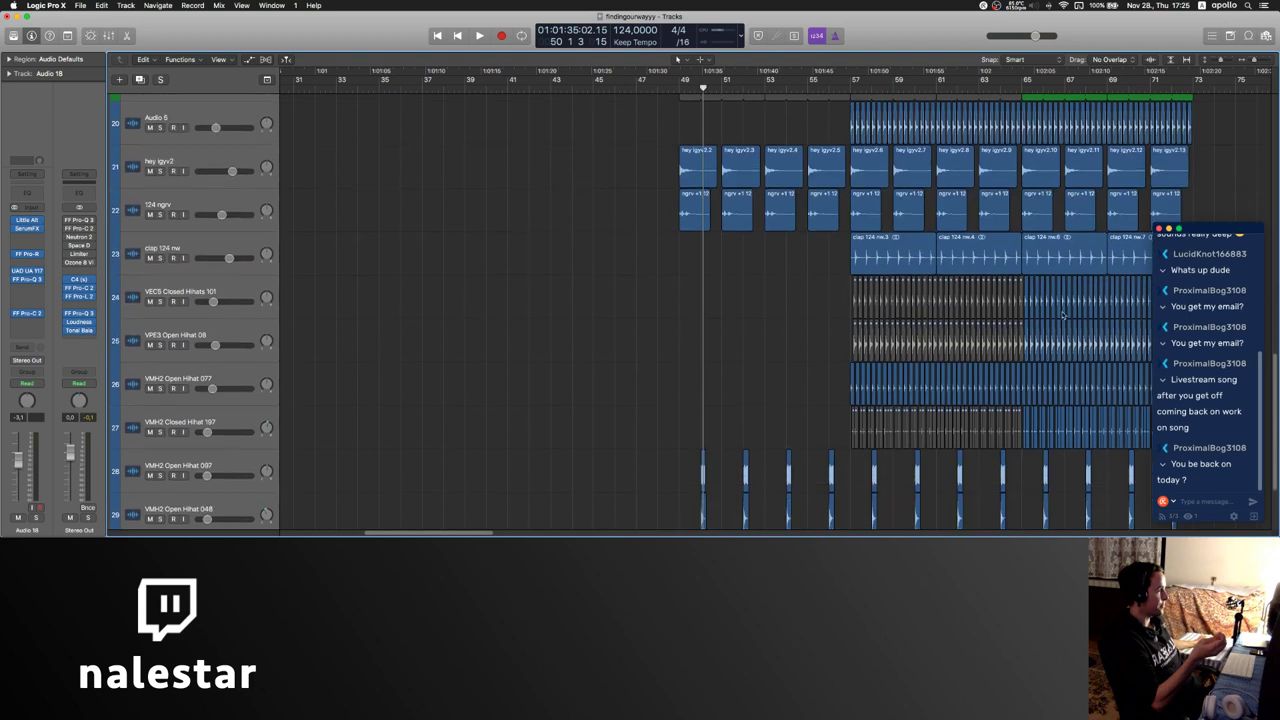
{"action": "scroll", "coordinate": [575, 352], "scroll_direction": "right", "scroll_amount": 2}
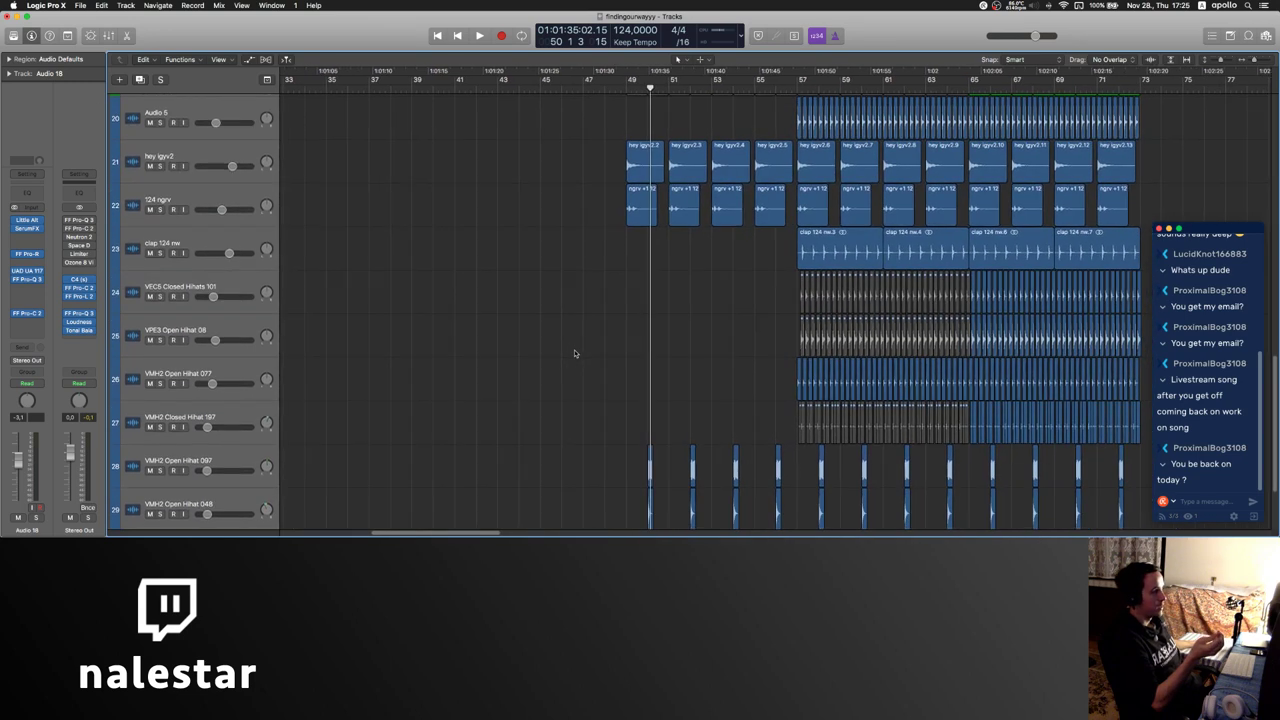
{"action": "scroll", "coordinate": [575, 352], "scroll_direction": "up", "scroll_amount": 15}
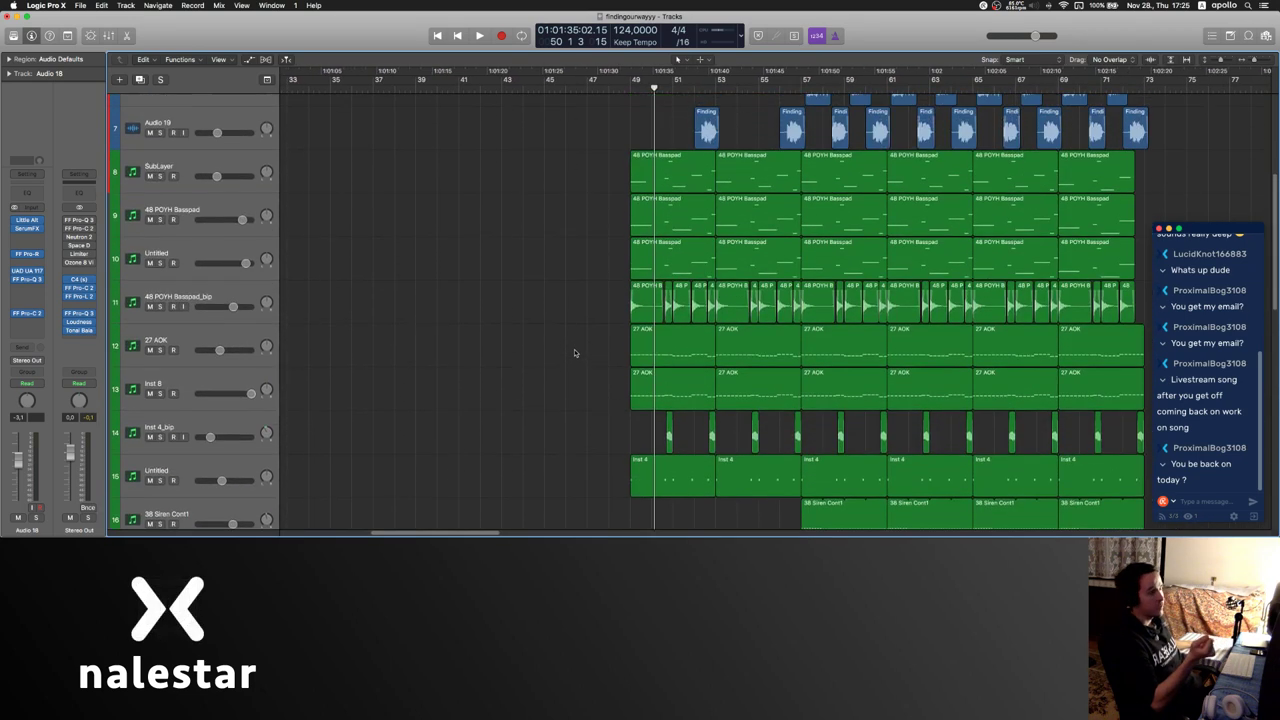
{"action": "scroll", "coordinate": [575, 352], "scroll_direction": "left", "scroll_amount": 2}
{"action": "scroll", "coordinate": [575, 352], "scroll_direction": "left", "scroll_amount": 2}
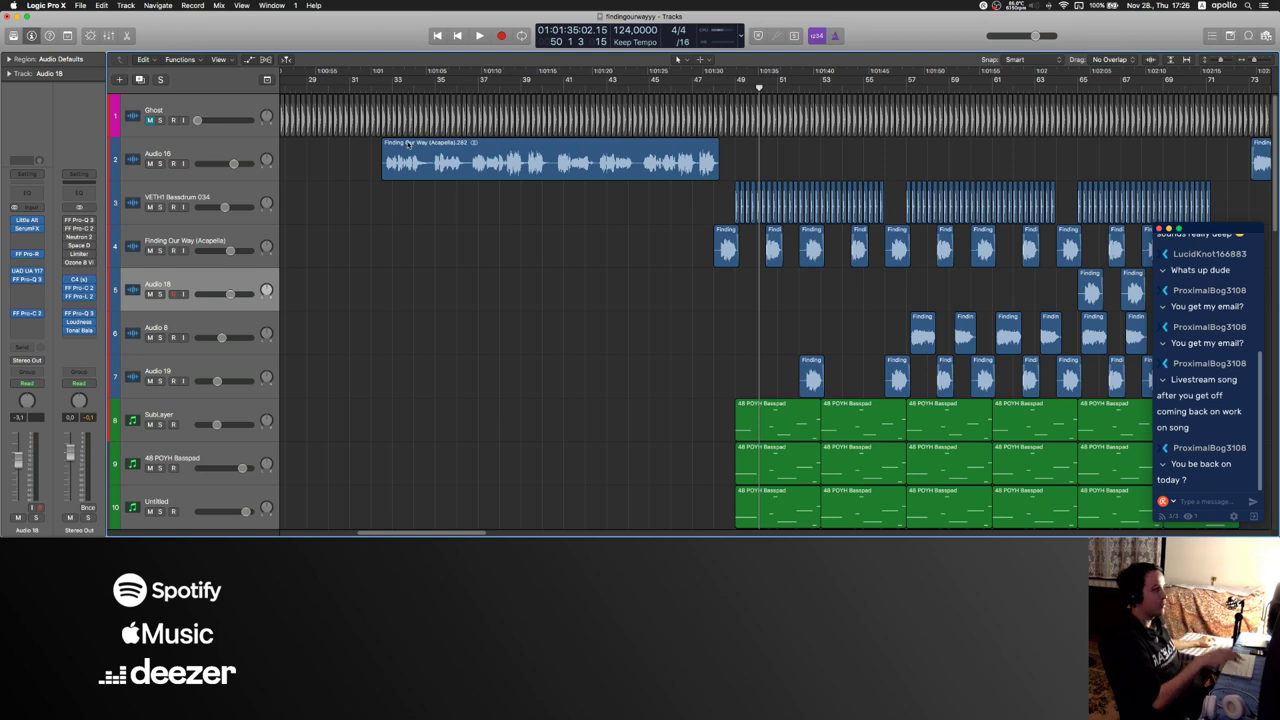
- Play the vocal section from bar 33 and duplicate the Inst 6 track with its instrument and effect settings
{"action": "left_click", "coordinate": [400, 88]}
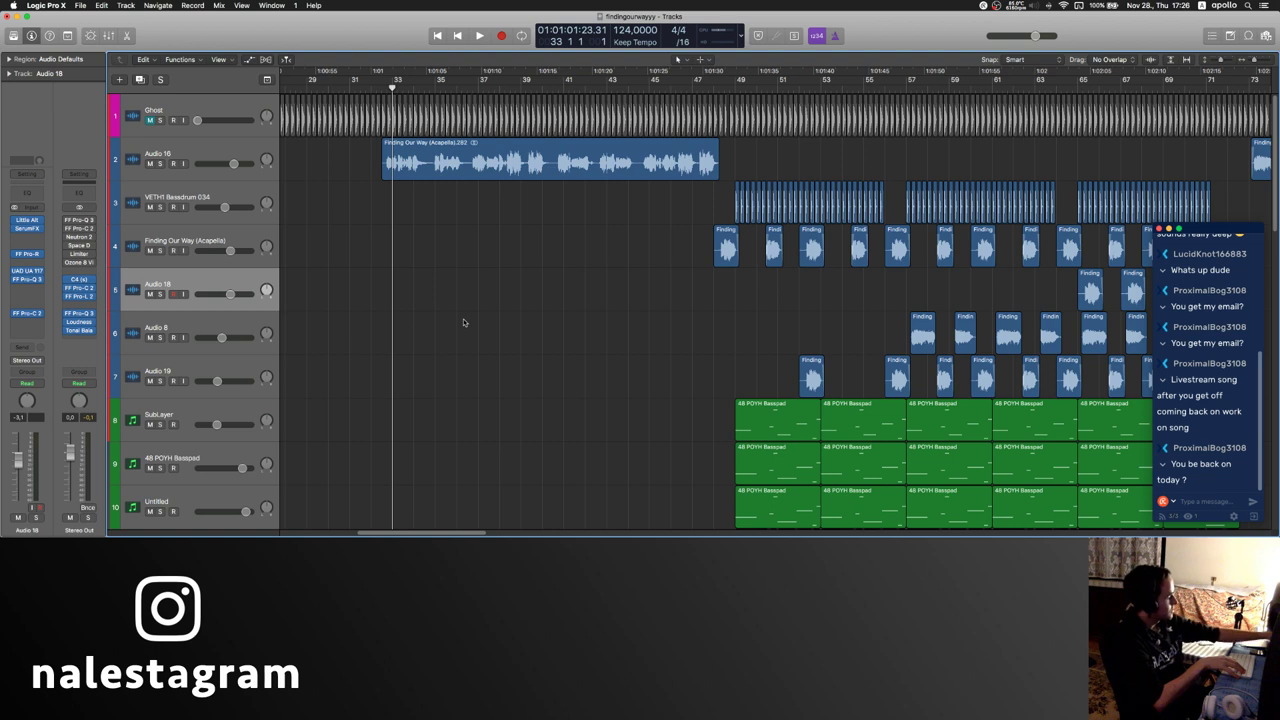
{"action": "key", "text": "space"}
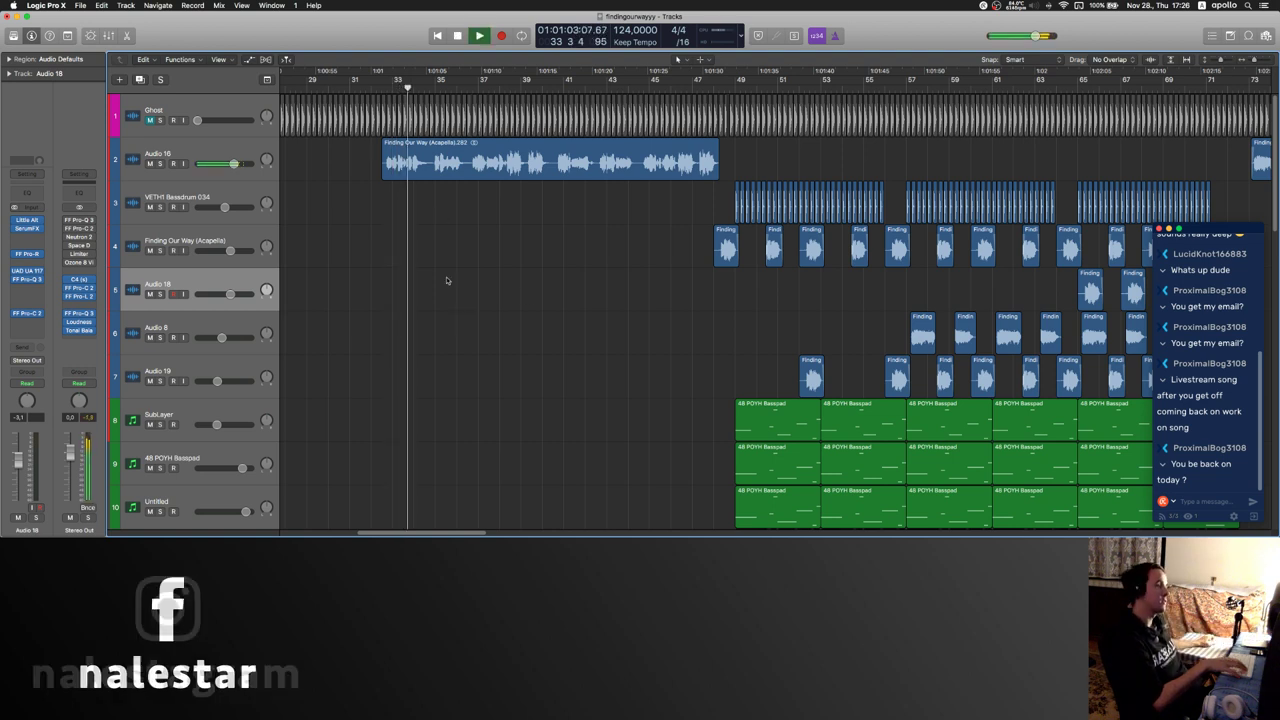
{"action": "scroll", "coordinate": [447, 281], "scroll_direction": "down", "scroll_amount": 10}
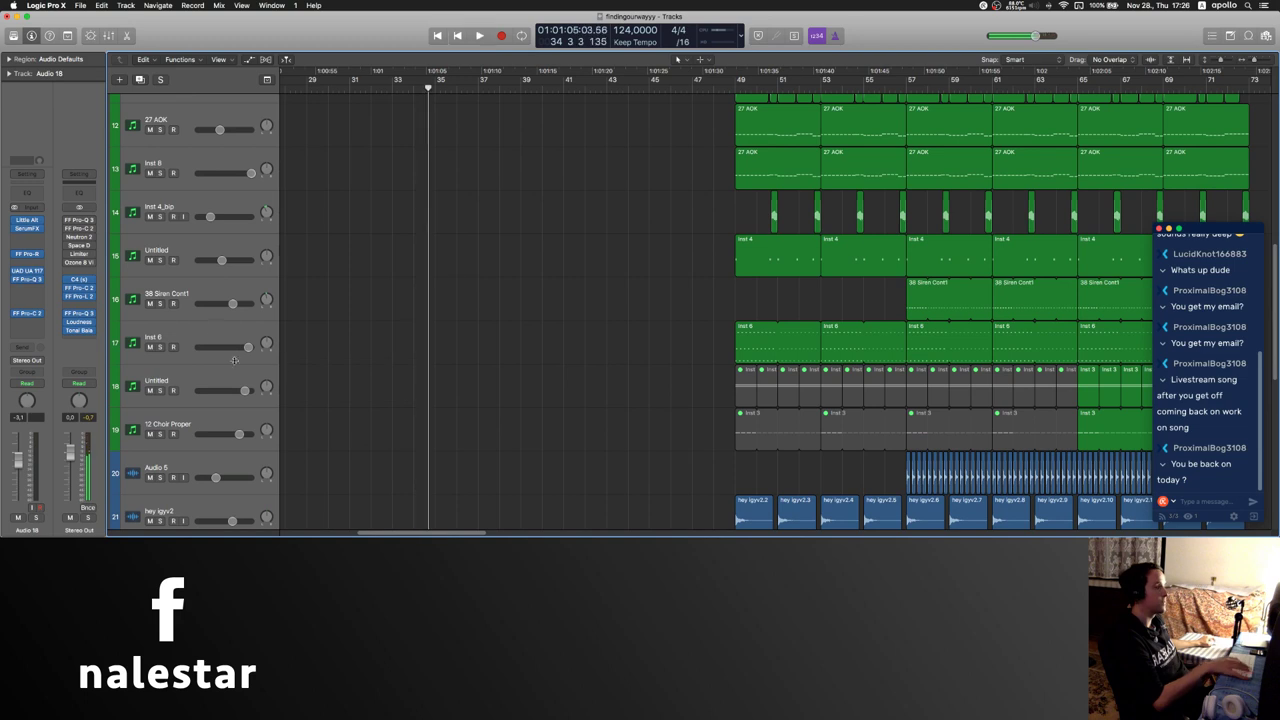
{"action": "left_click", "coordinate": [210, 335]}
{"action": "key", "text": "super+d"}
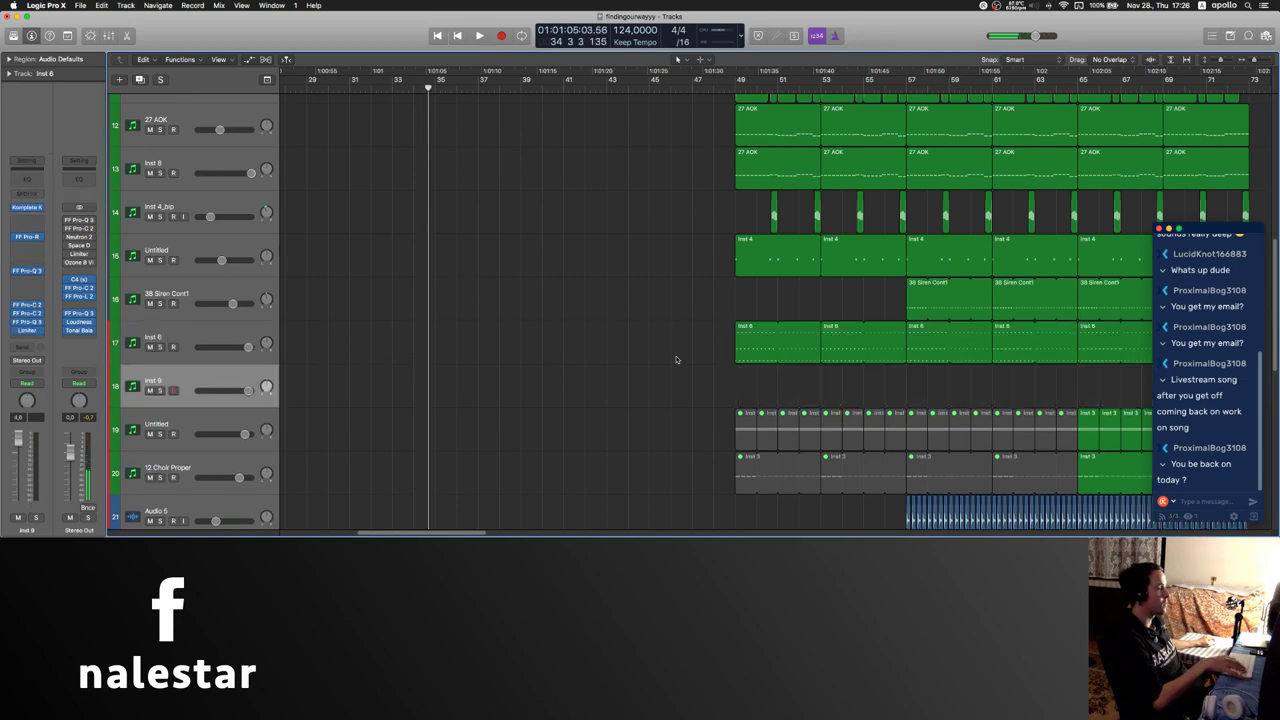
- Copy the two Inst 6 regions from bars 49 to 57 onto the duplicate track at bars 33 and 41, and play them from bar 33
{"action": "left_click_drag", "start_coordinate": [627, 346], "coordinate": [838, 362]}
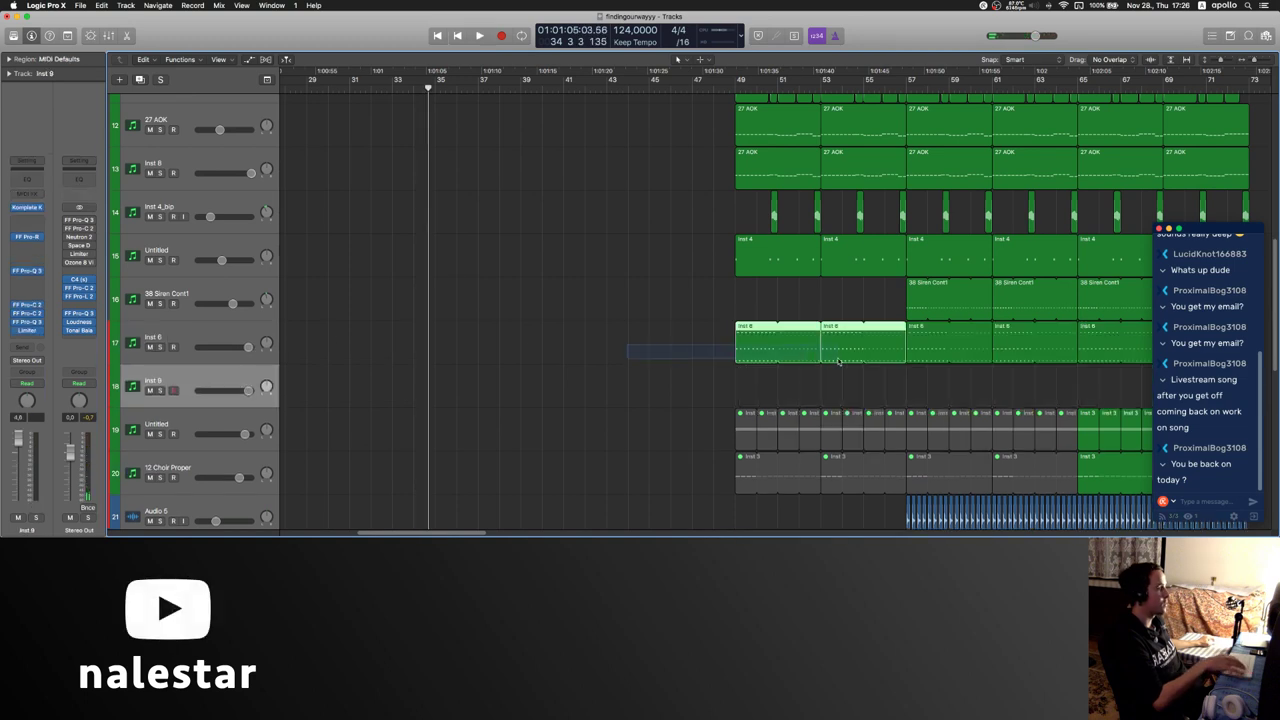
{"action": "left_click", "coordinate": [395, 368]}
{"action": "key", "text": "super+v"}
{"action": "key", "text": "Return"}
{"action": "left_click", "coordinate": [563, 395]}
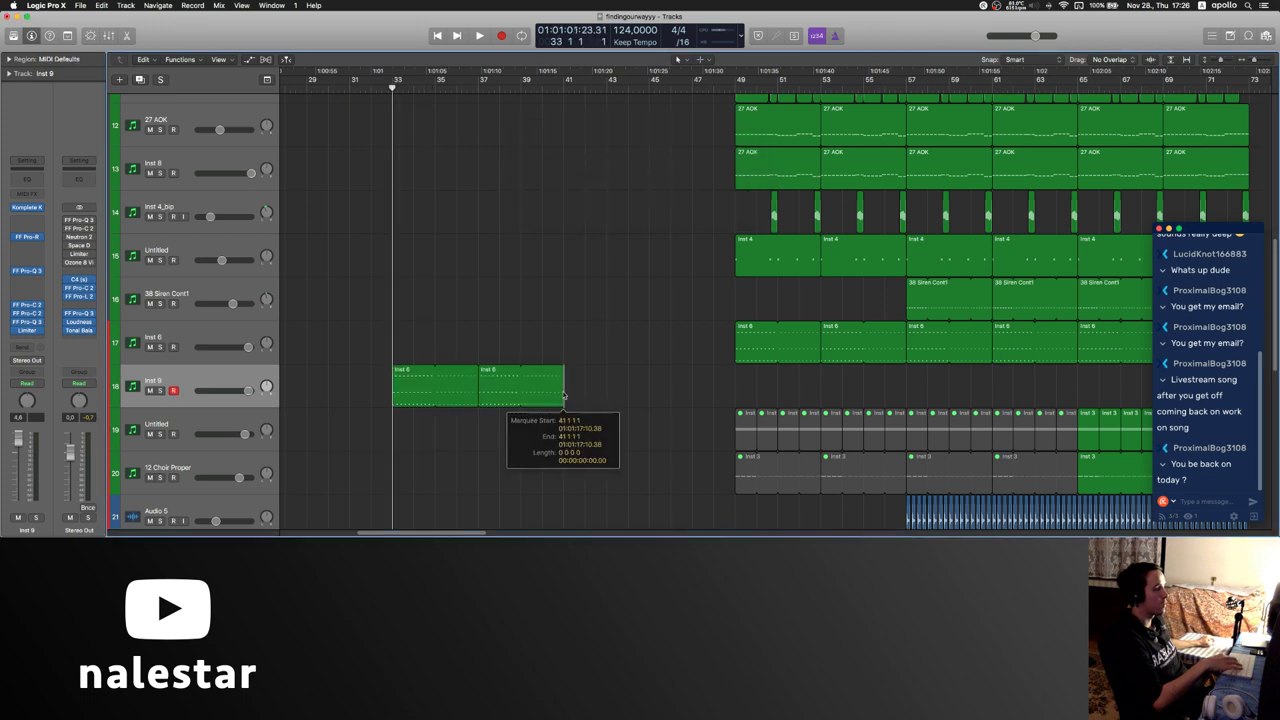
{"action": "key", "text": "super+v"}
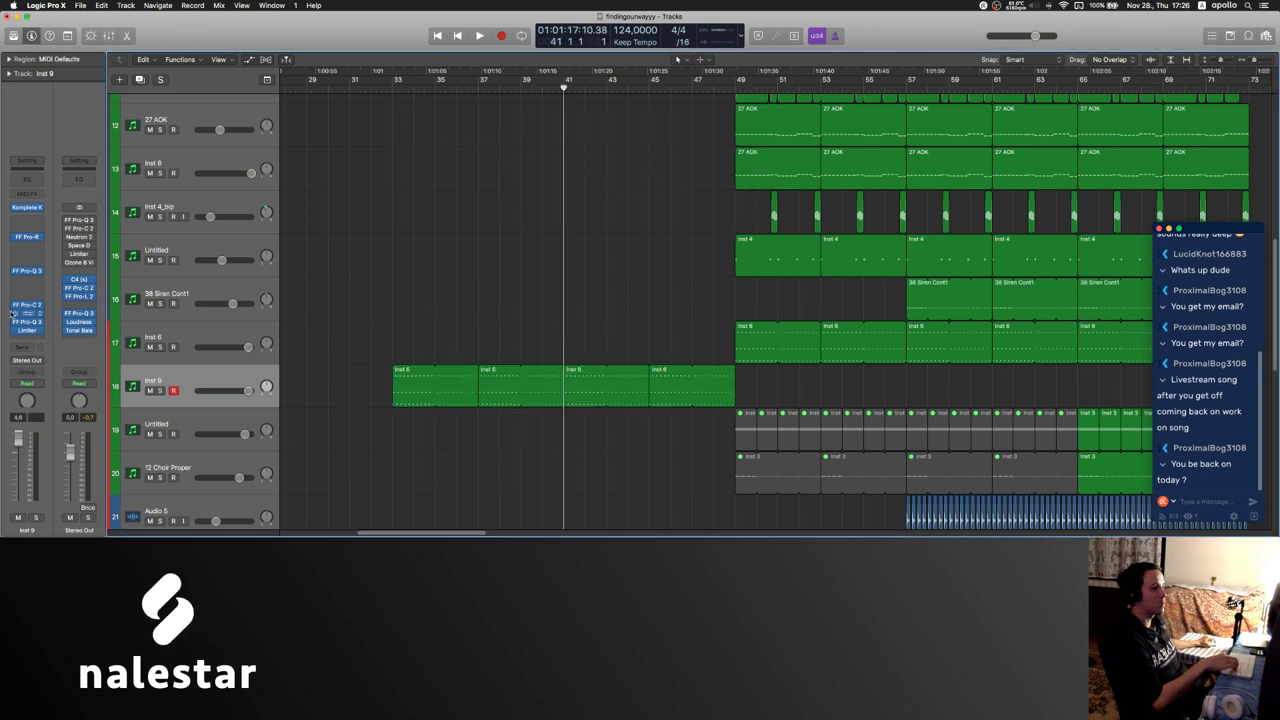
{"action": "left_click", "coordinate": [393, 101]}
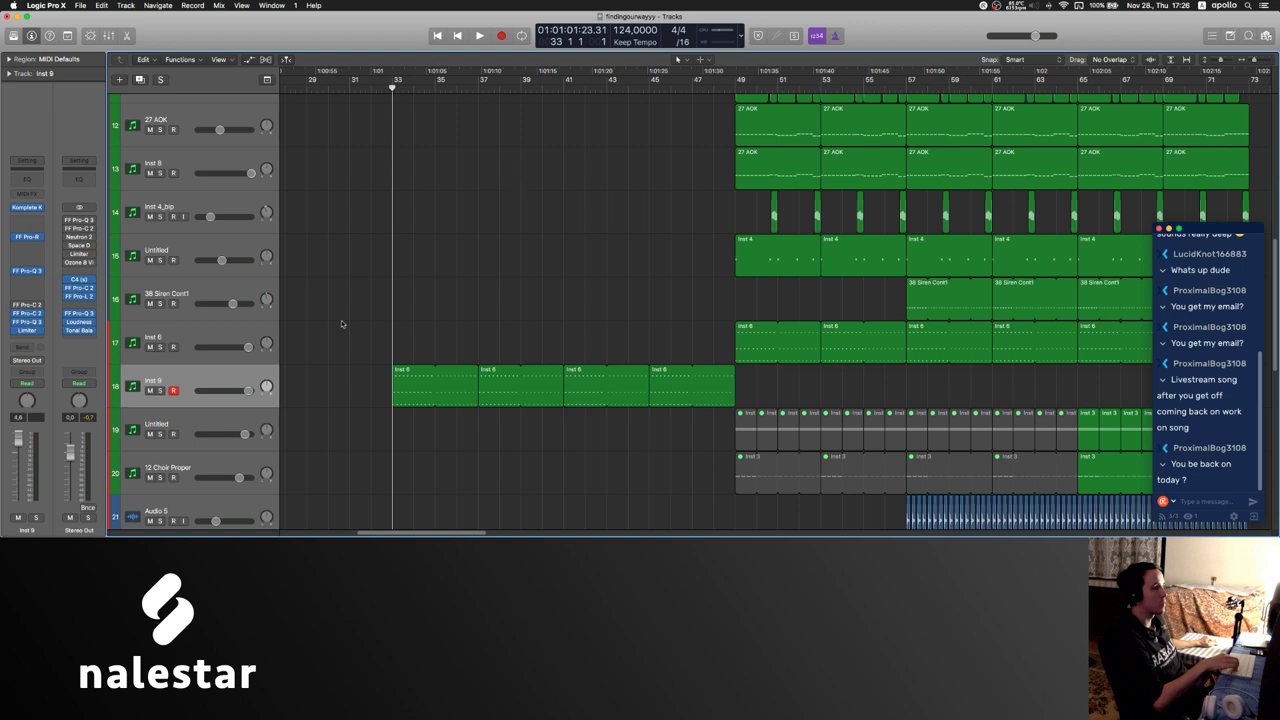
{"action": "key", "text": "space"}
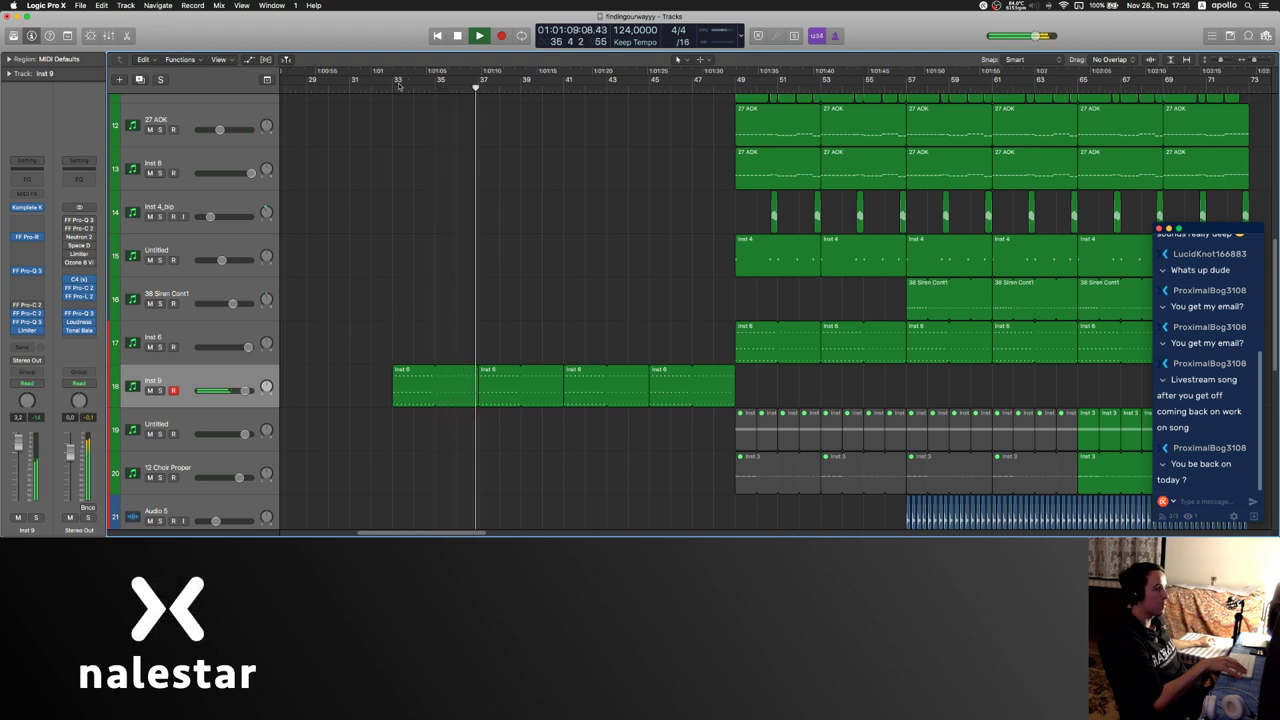
- Set the cycle range to bars 33 to 37 and bounce the duplicate track's first region in place
{"action": "left_click_drag", "start_coordinate": [398, 86], "coordinate": [479, 87]}
{"action": "key", "text": "space"}
{"action": "left_click", "coordinate": [435, 402]}
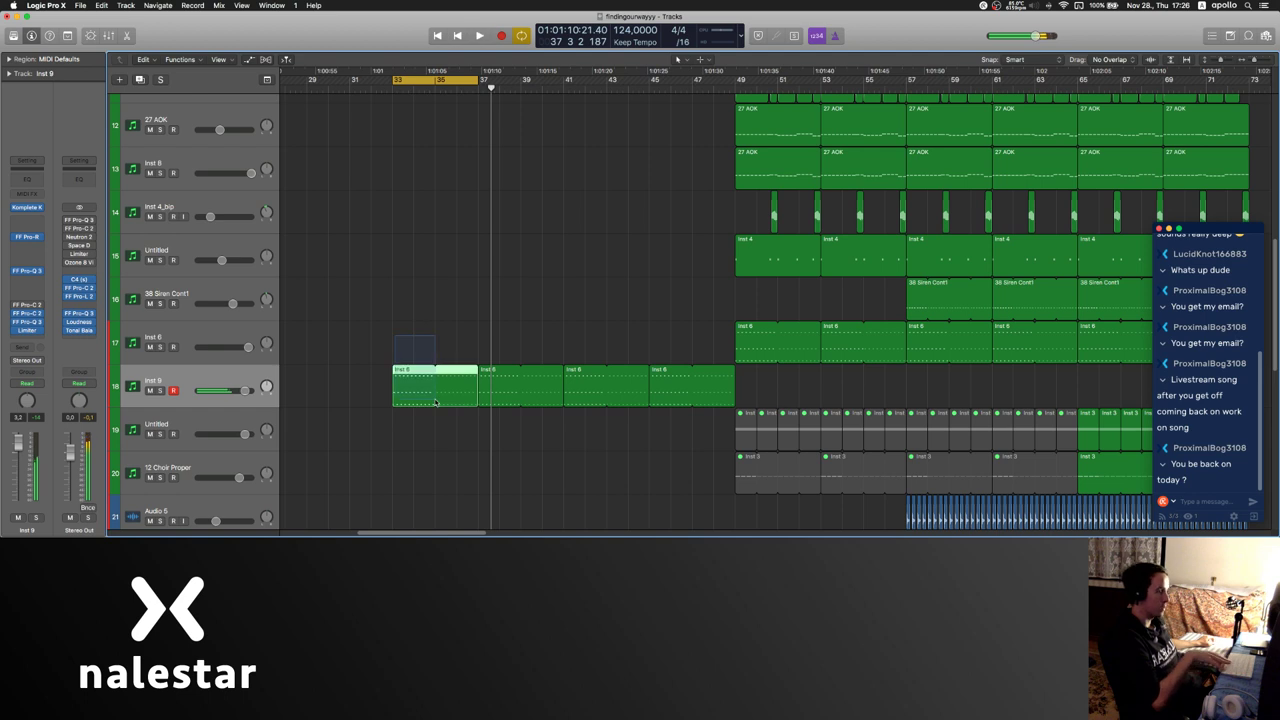
{"action": "key", "text": "ctrl+b"}
{"action": "key", "text": "Return"}
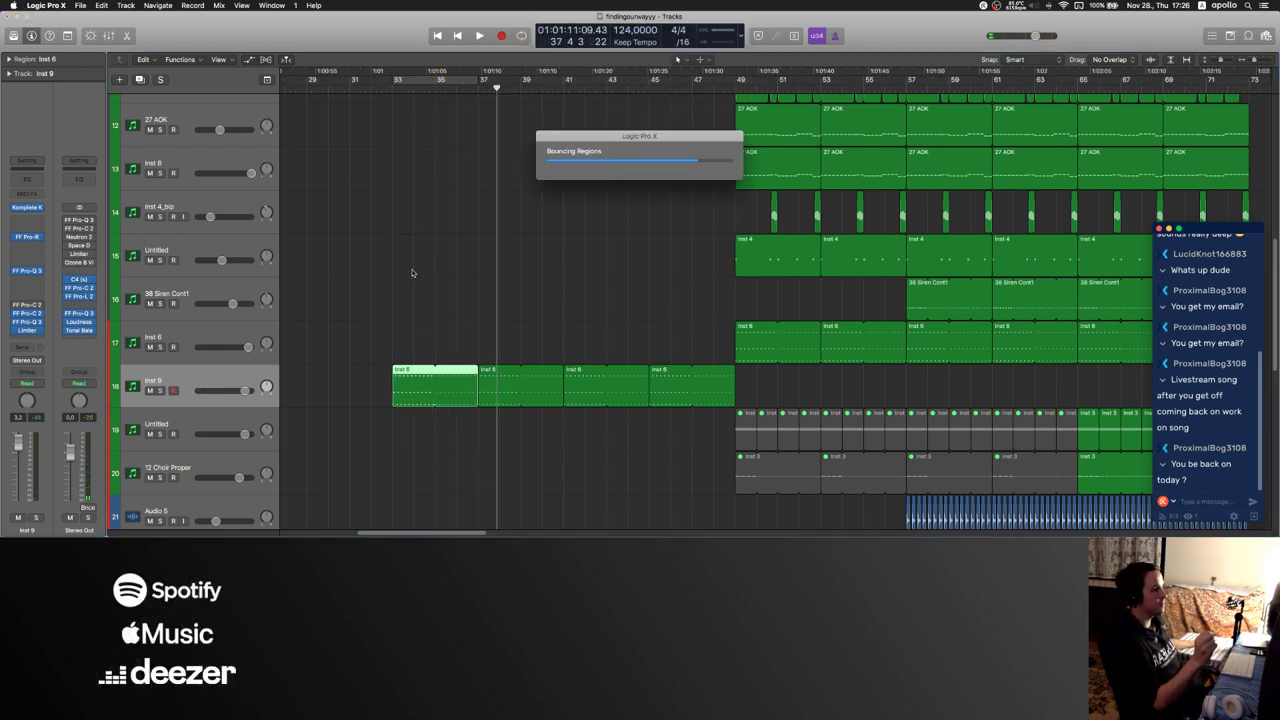
- Mute the original Inst 6 region at bar 33 and play its bounced version in the bar 33 to 37 cycle
{"action": "left_click", "coordinate": [434, 383]}
{"action": "key", "text": "ctrl+m"}
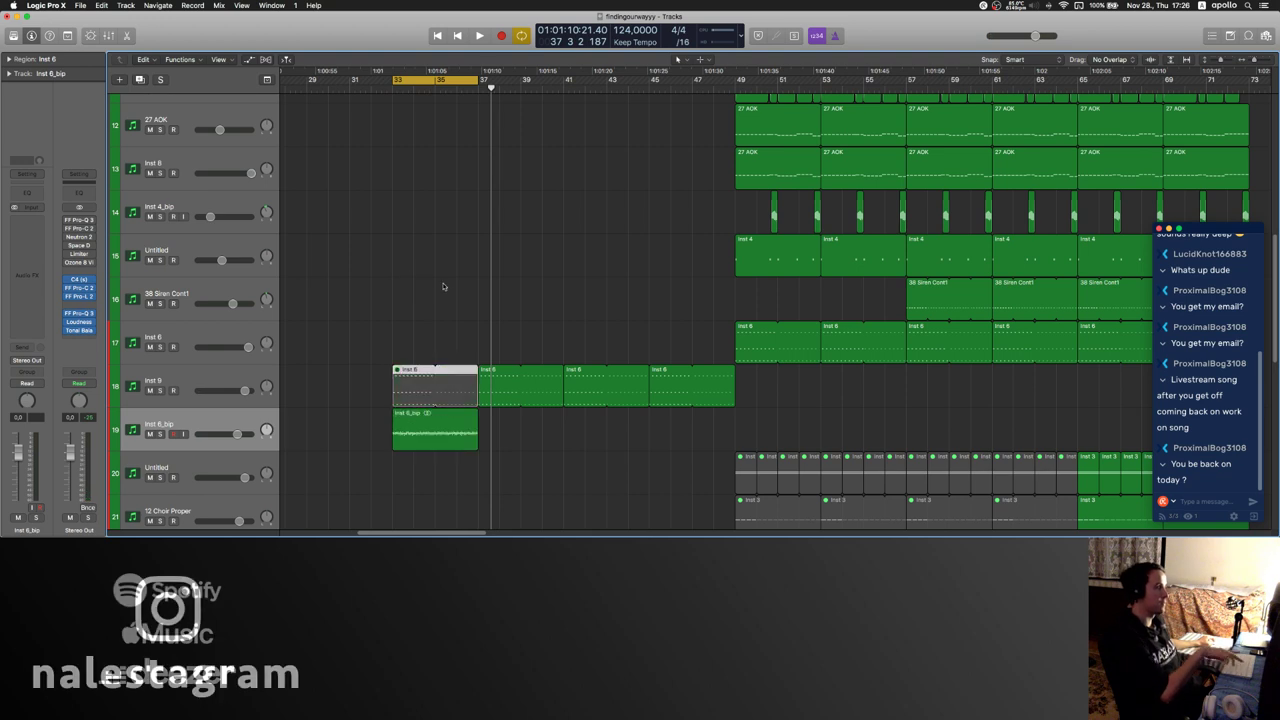
{"action": "key", "text": "space"}
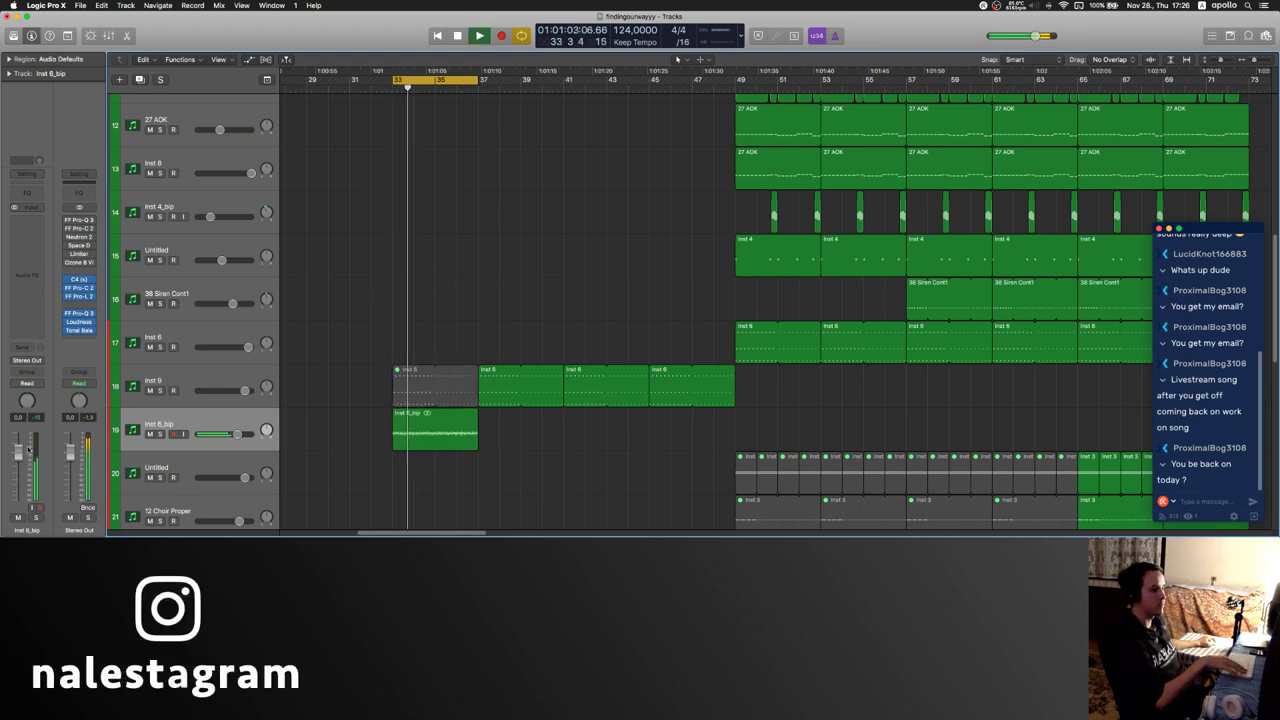
{"action": "scroll", "coordinate": [507, 225], "scroll_direction": "up", "scroll_amount": 1}
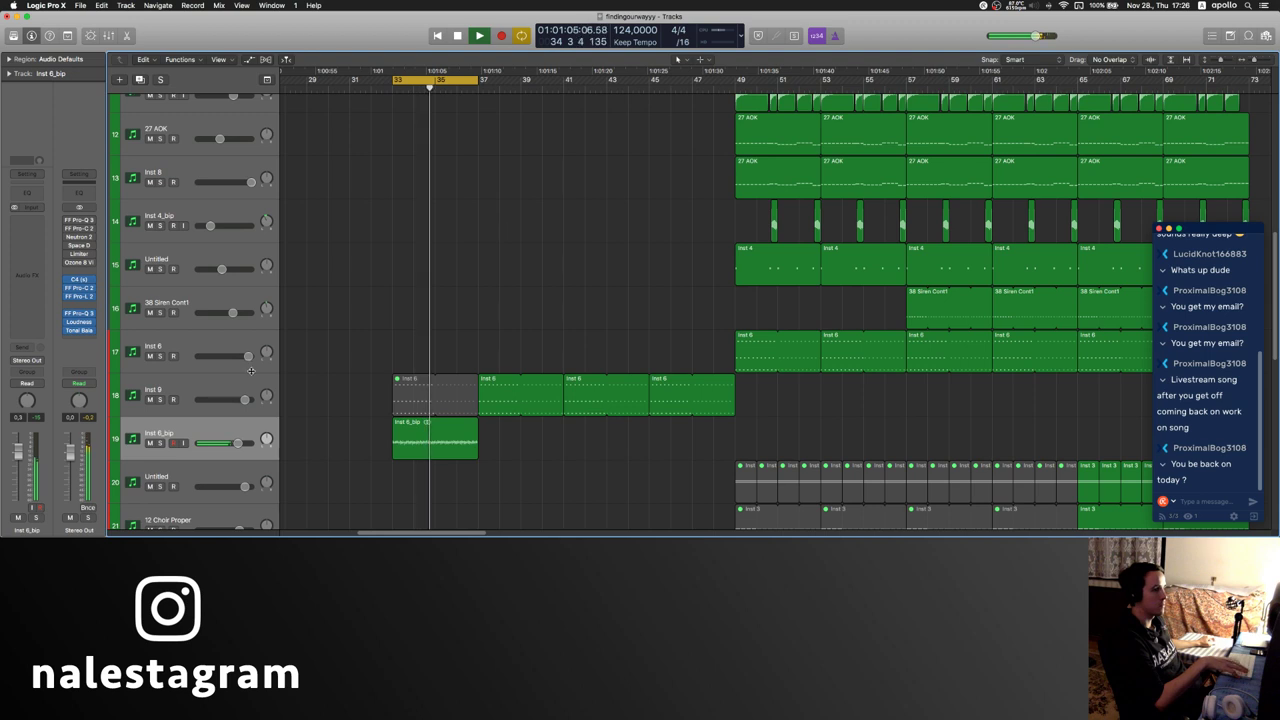
- Add a software instrument track below Inst 6_bip and load the 20 SKFI channel strip setting from the New5 folder
{"action": "scroll", "coordinate": [251, 371], "scroll_direction": "down", "scroll_amount": 3}
{"action": "key", "text": "alt+super+s"}
{"action": "left_click", "coordinate": [35, 166]}
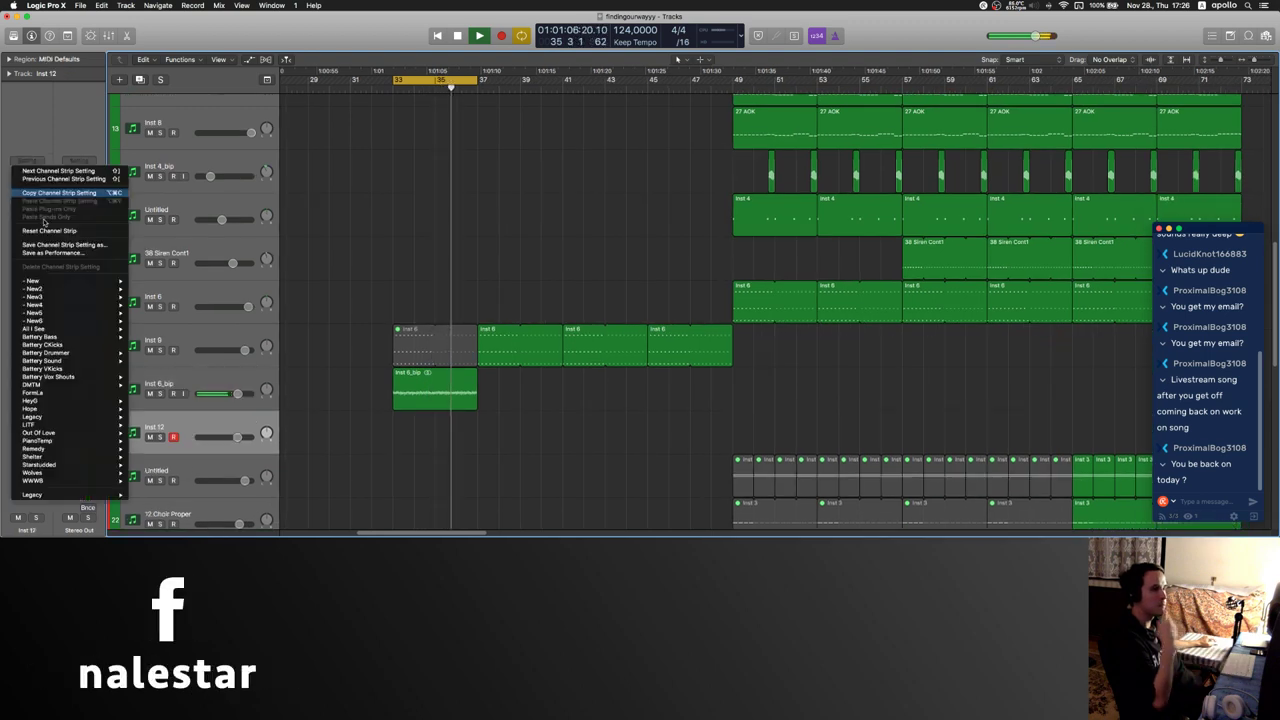
{"action": "mouse_move", "coordinate": [70, 313]}
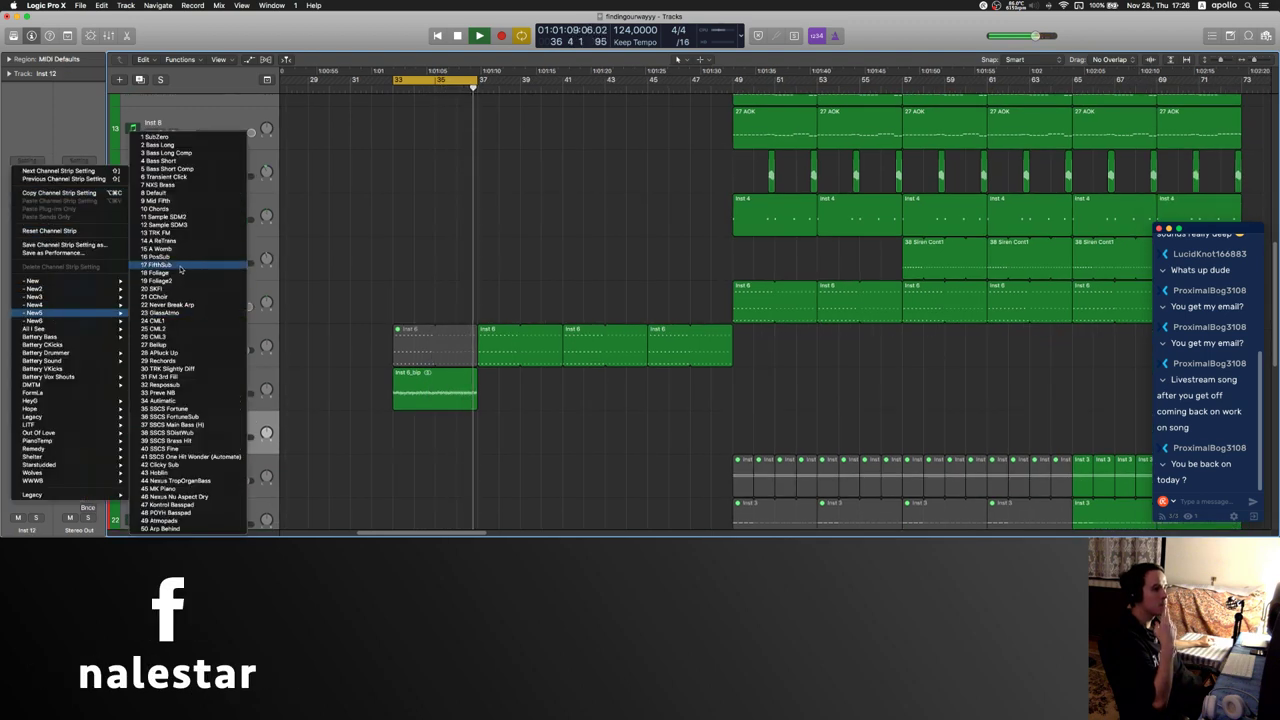
{"action": "left_click", "coordinate": [174, 286]}
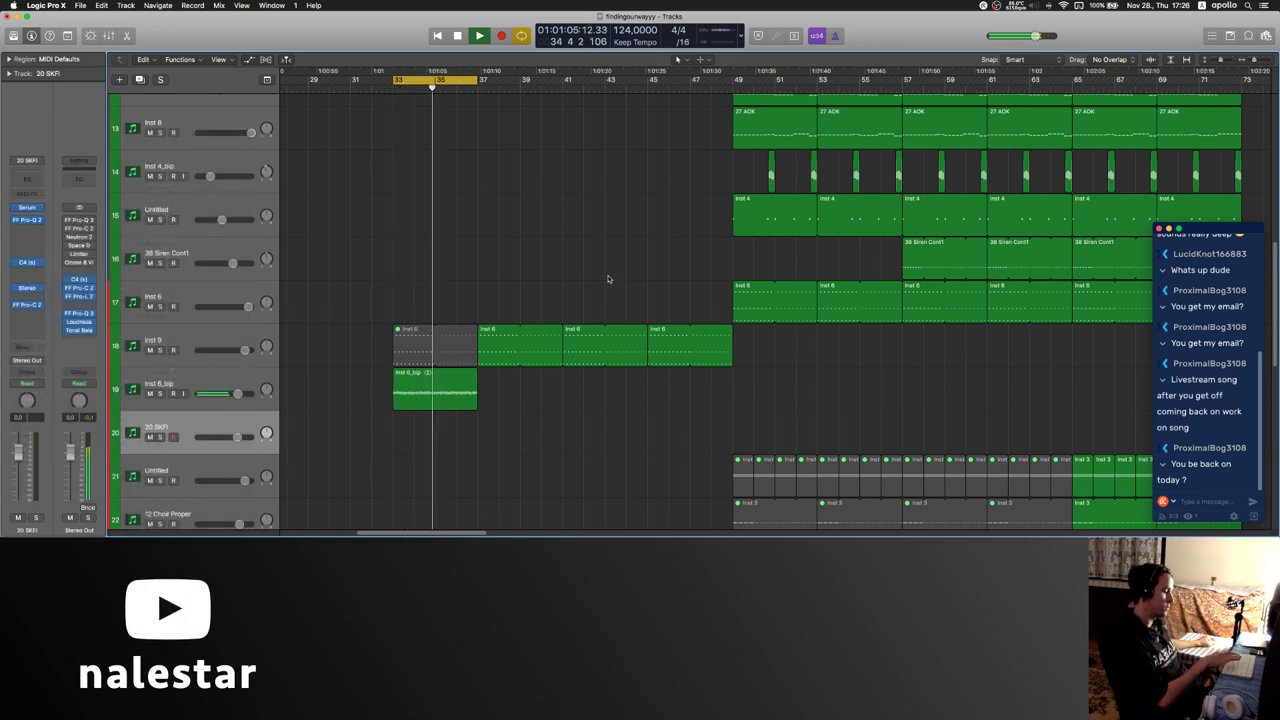
- Audition low notes of the 20 SKFI sound over the loop with Musical Typing at octave C0
{"action": "key", "text": "super+k"}
{"action": "key", "text": "z"}
{"action": "key", "text": "z"}
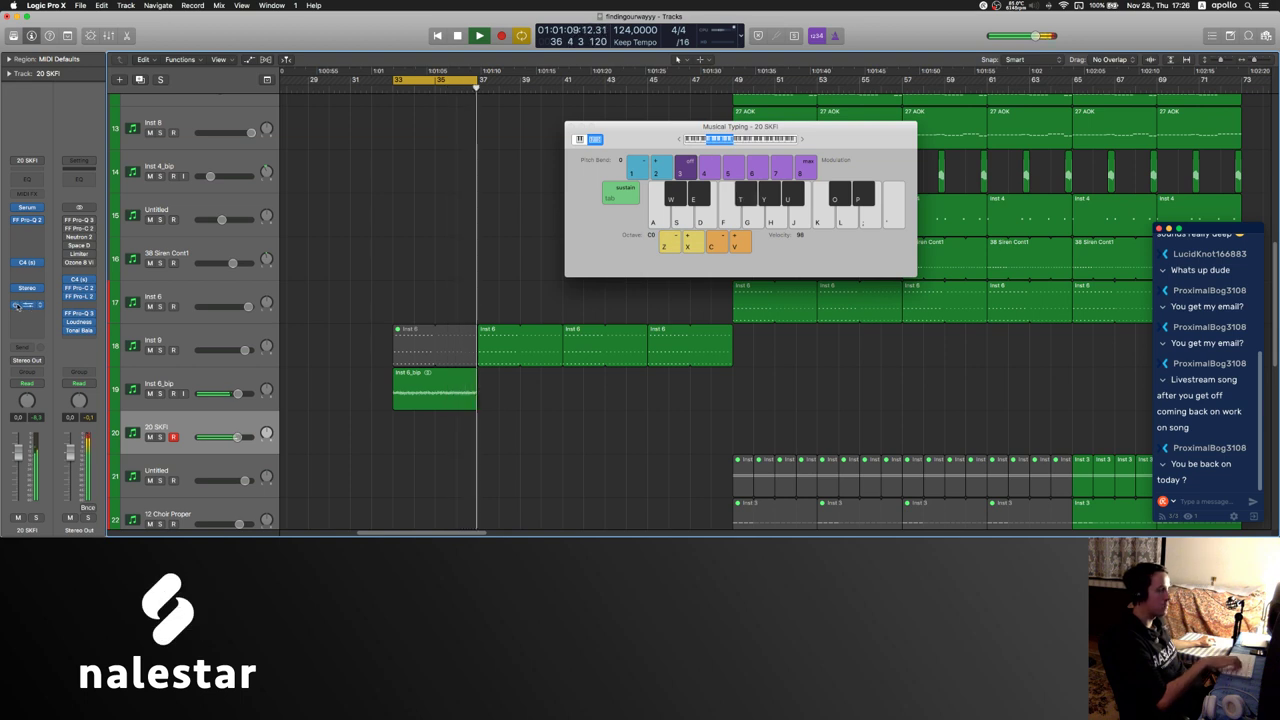
{"action": "key", "text": "s"}
{"action": "left_click_drag", "start_coordinate": [641, 136], "coordinate": [846, 283]}
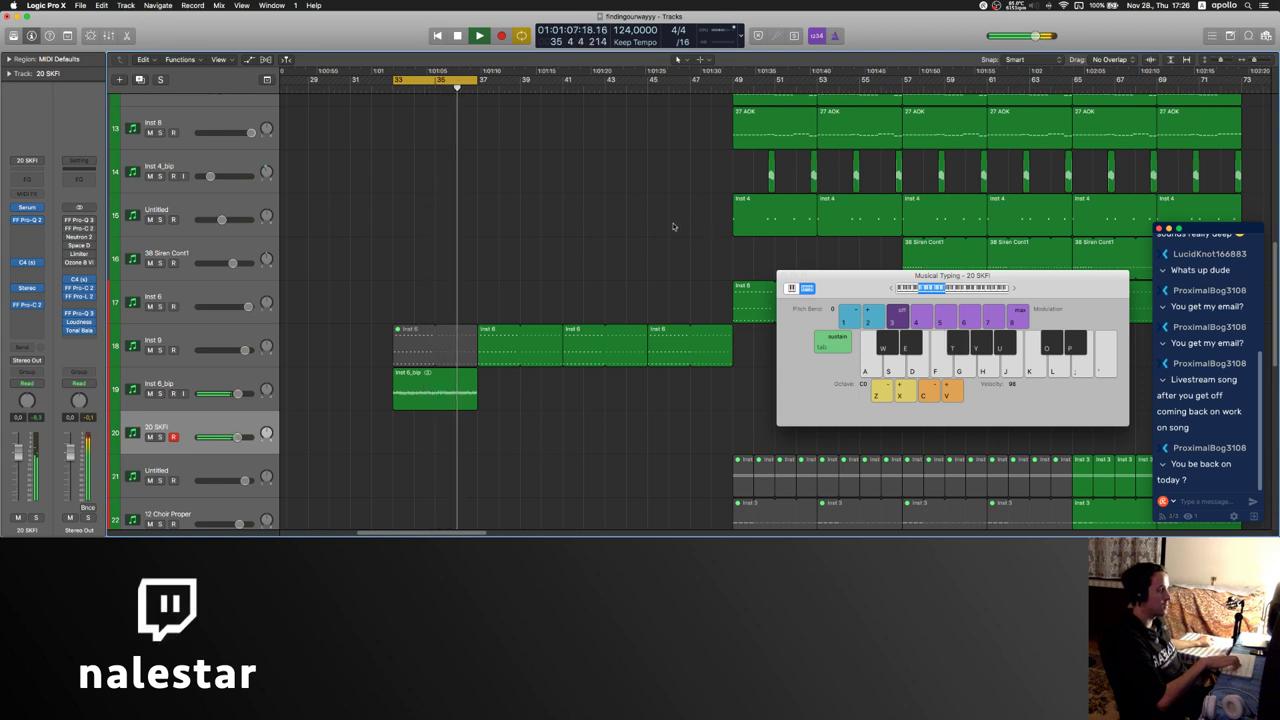
{"action": "scroll", "coordinate": [674, 226], "scroll_direction": "right", "scroll_amount": 5}
{"action": "key", "text": "s"}
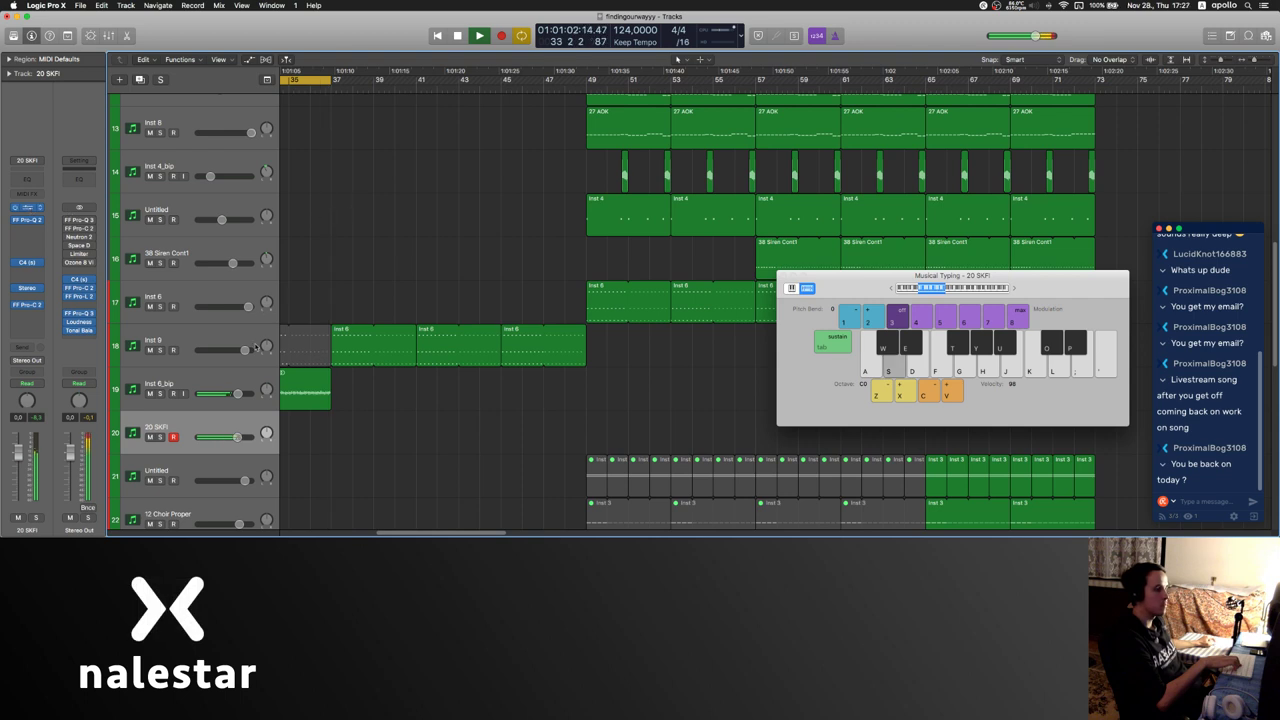
- Reshape the Envelope 1 decay curve in 20 SKFI's Serum and shorten its release to about 1 s
{"action": "key", "text": "v"}
{"action": "scroll", "coordinate": [182, 366], "scroll_direction": "up", "scroll_amount": 3}
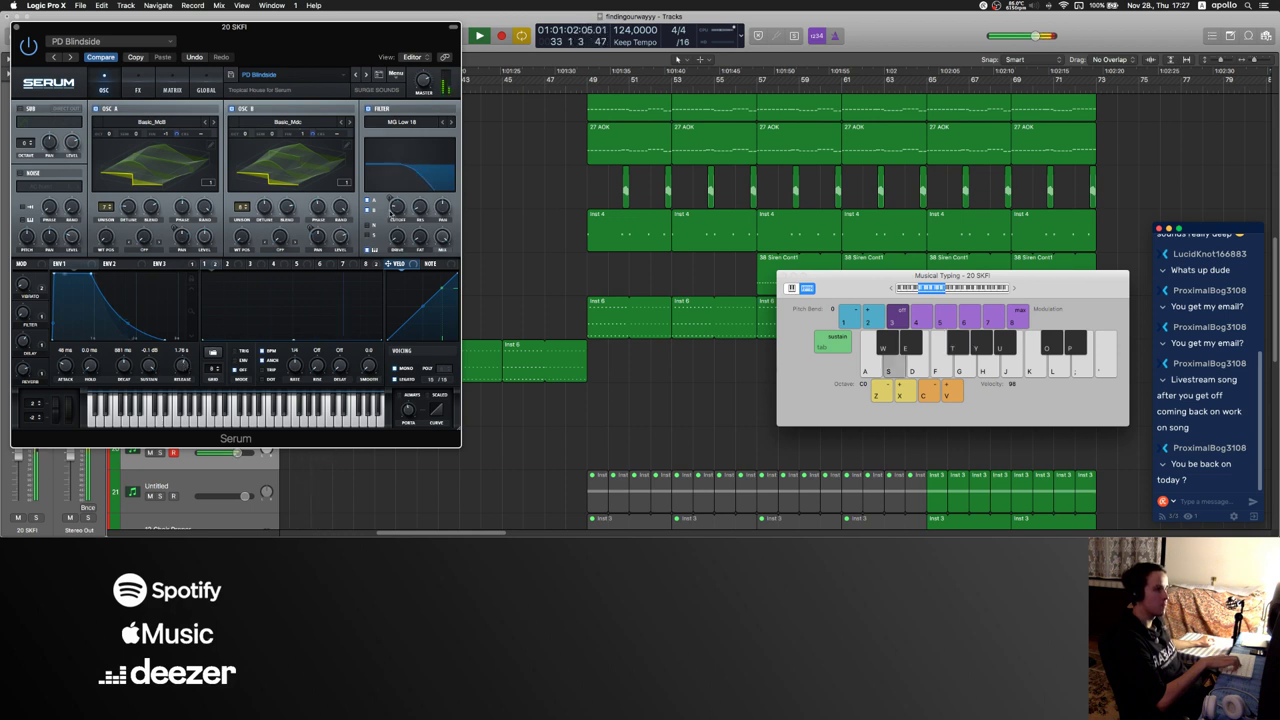
{"action": "left_click_drag", "start_coordinate": [236, 28], "coordinate": [684, 46]}
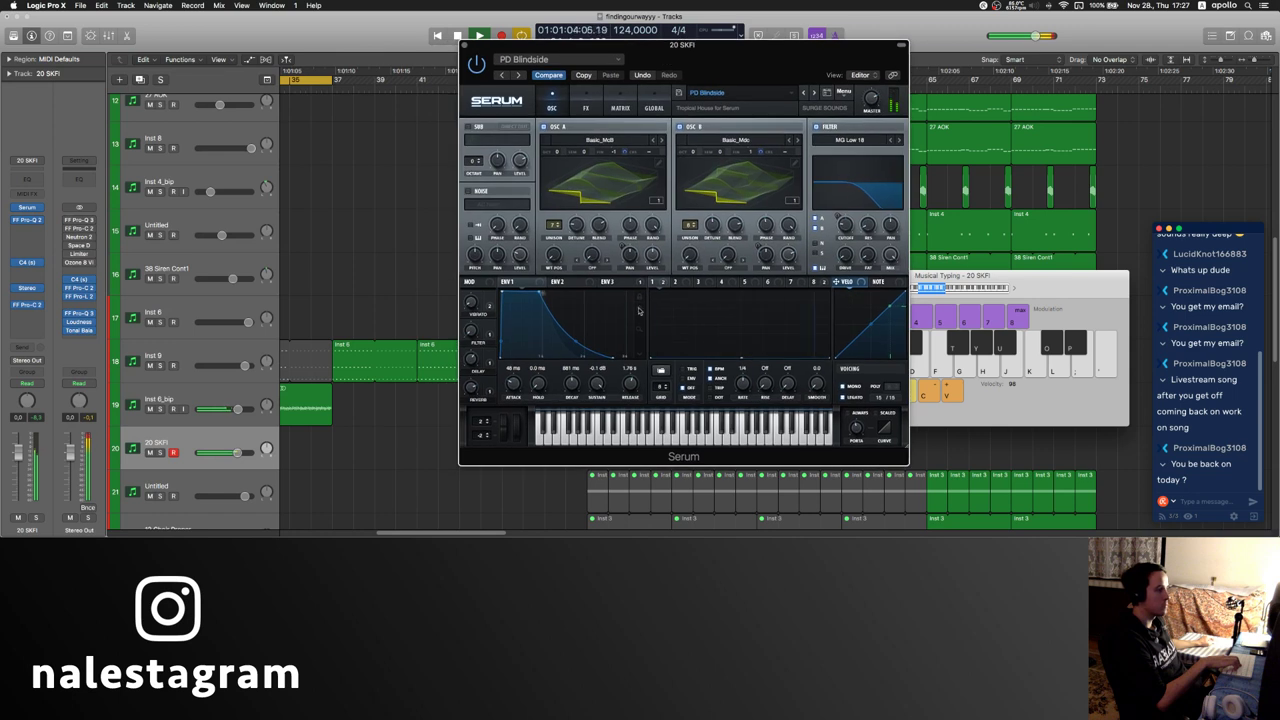
{"action": "left_click_drag", "start_coordinate": [631, 386], "coordinate": [631, 398]}
{"action": "left_click_drag", "start_coordinate": [566, 337], "coordinate": [568, 316]}
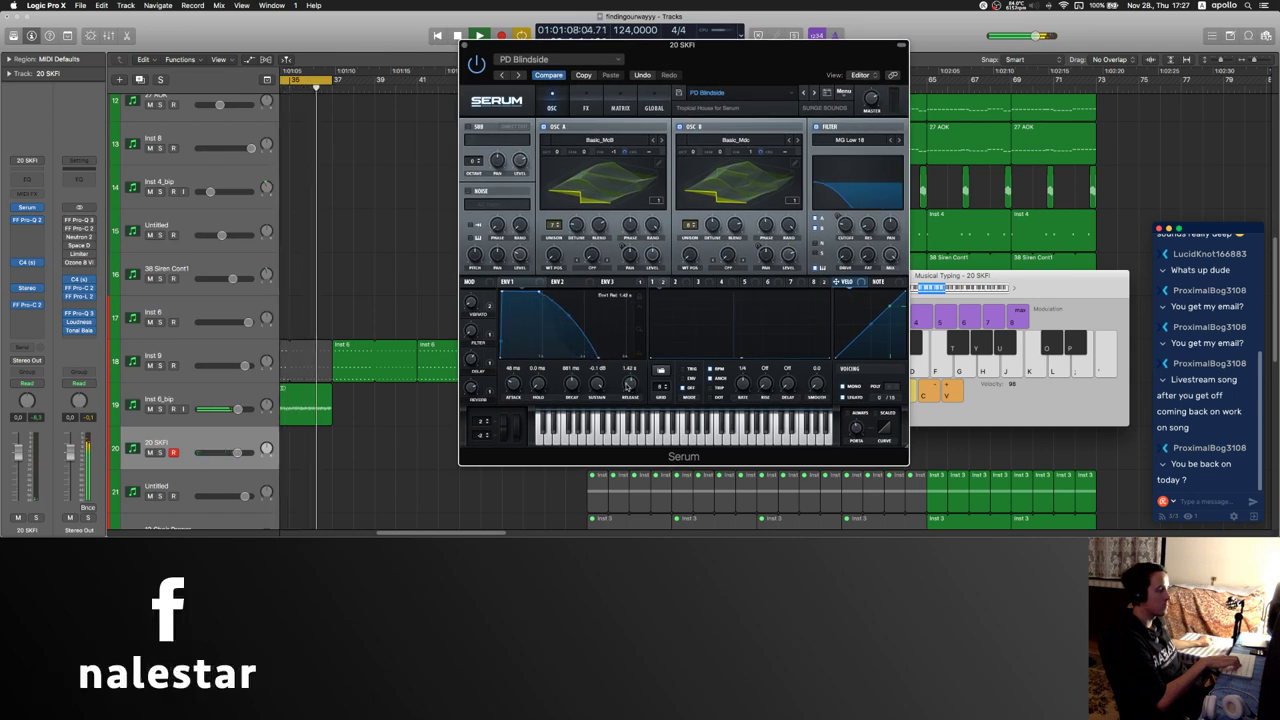
{"action": "left_click_drag", "start_coordinate": [628, 390], "coordinate": [628, 386]}
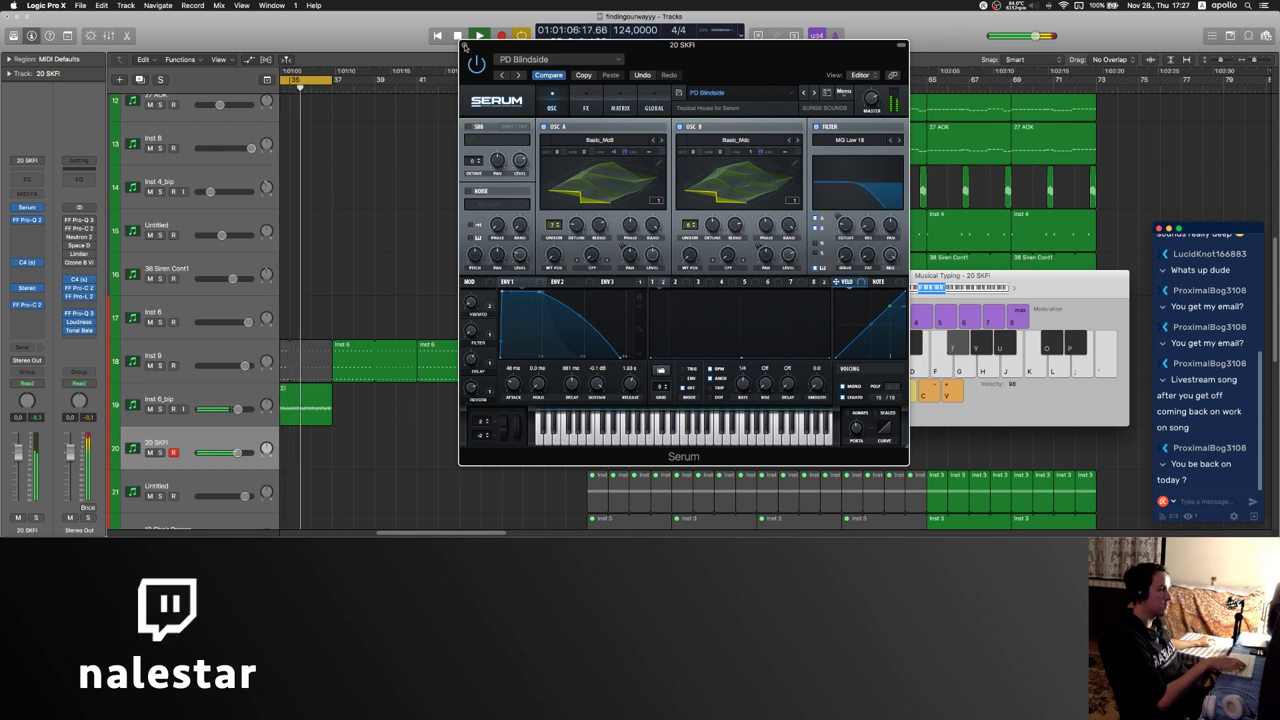
{"action": "left_click", "coordinate": [464, 46]}
{"action": "key", "text": "super+k"}
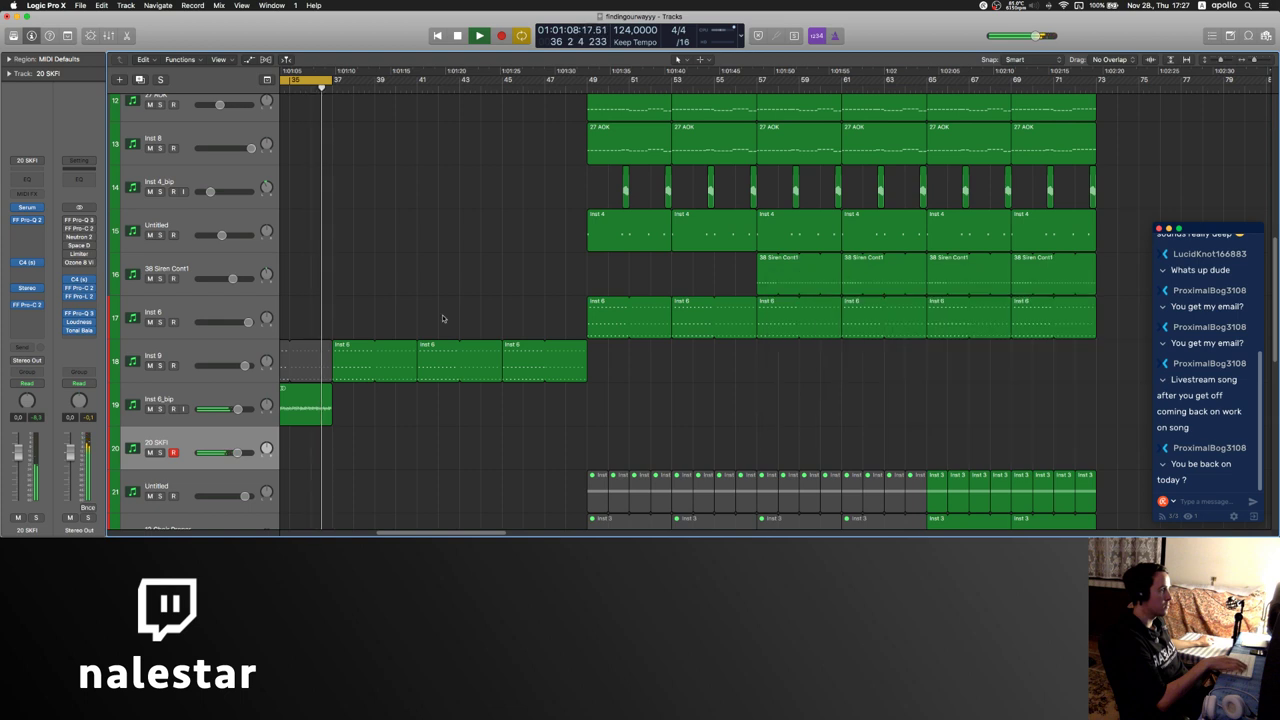
- Insert FF Pro-Q 3 on the Inst 6_bip track with a high cut at about 670 Hz
{"action": "left_click", "coordinate": [327, 345]}
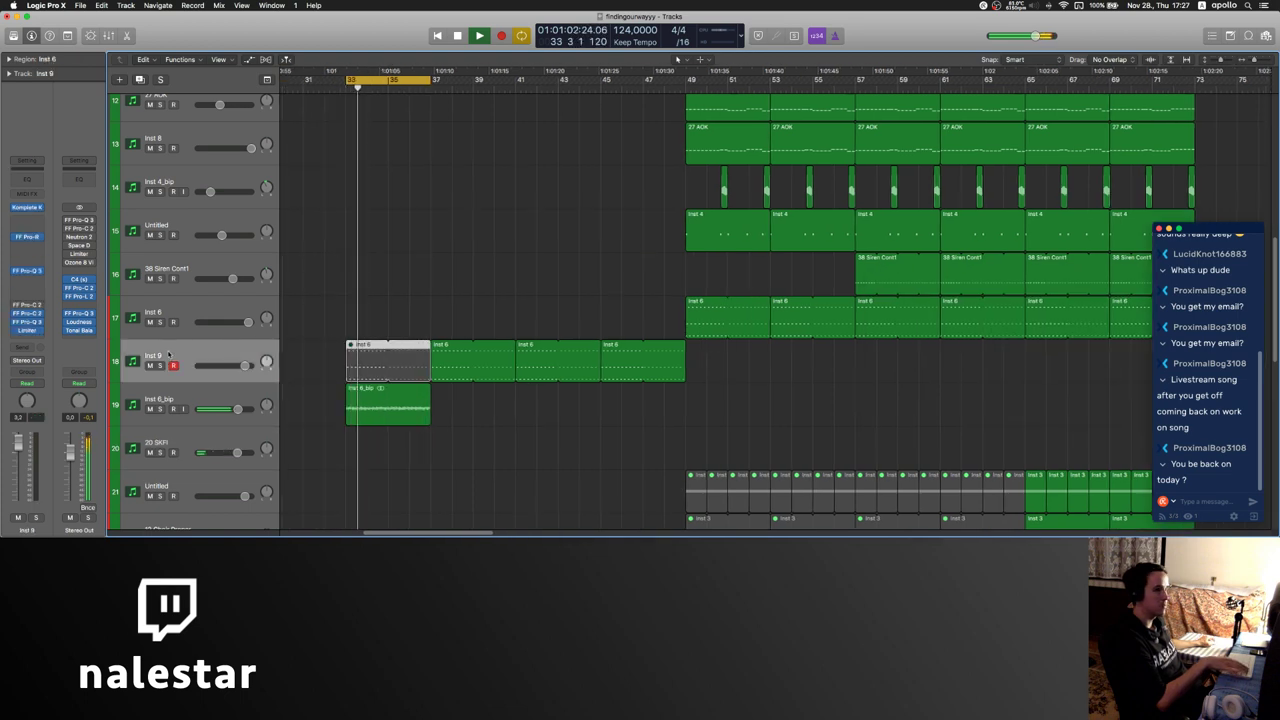
{"action": "left_click", "coordinate": [155, 412]}
{"action": "left_click", "coordinate": [27, 236]}
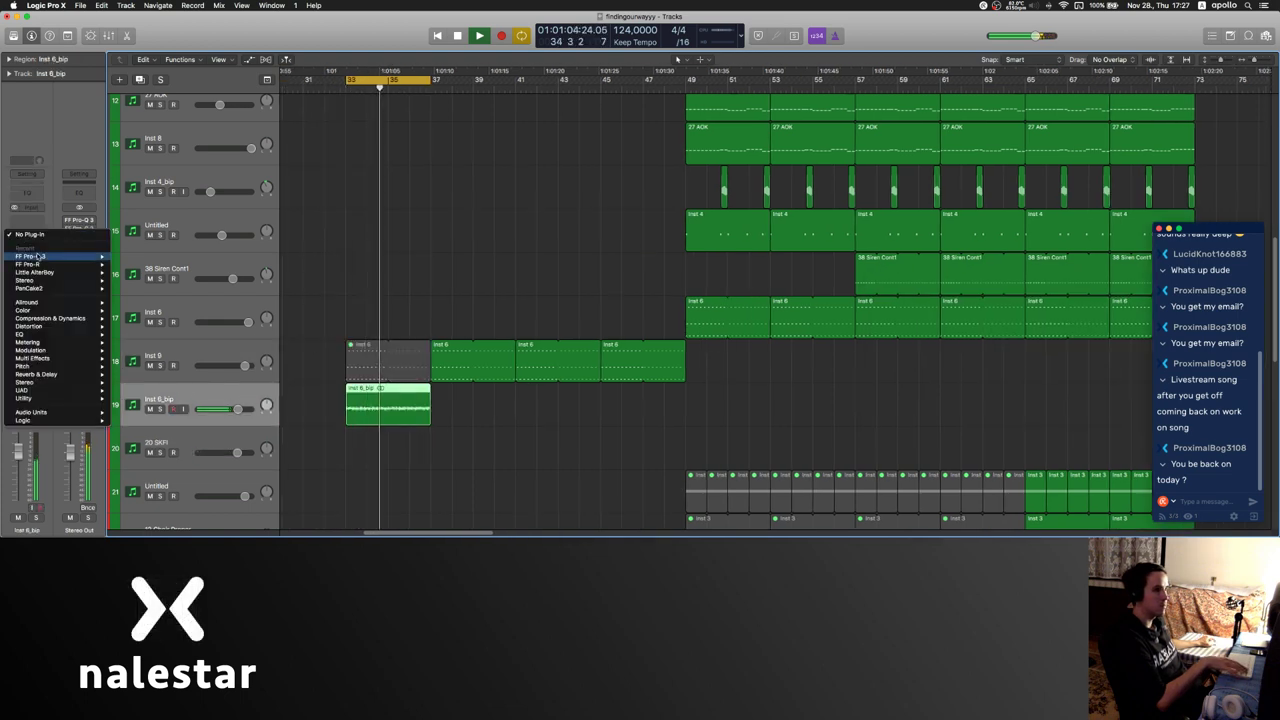
{"action": "left_click", "coordinate": [30, 256]}
{"action": "left_click_drag", "start_coordinate": [430, 166], "coordinate": [237, 173]}
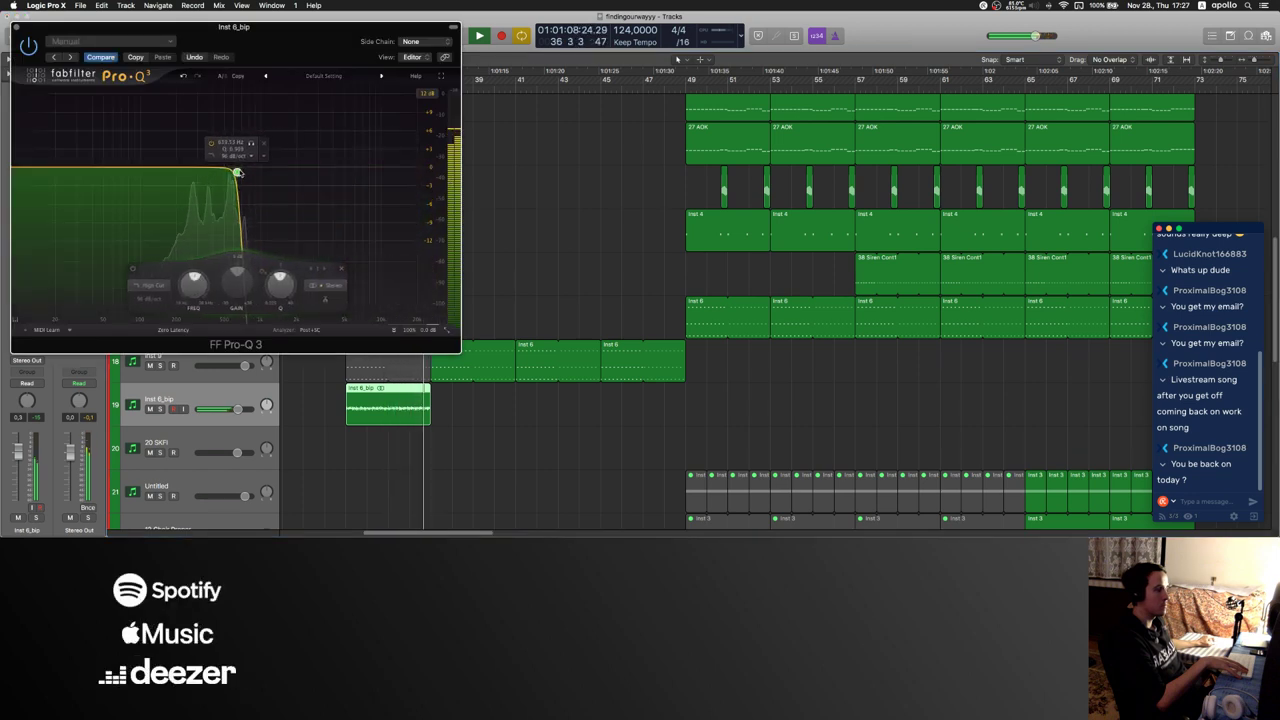
{"action": "left_click", "coordinate": [17, 27]}
{"action": "left_click", "coordinate": [433, 286]}
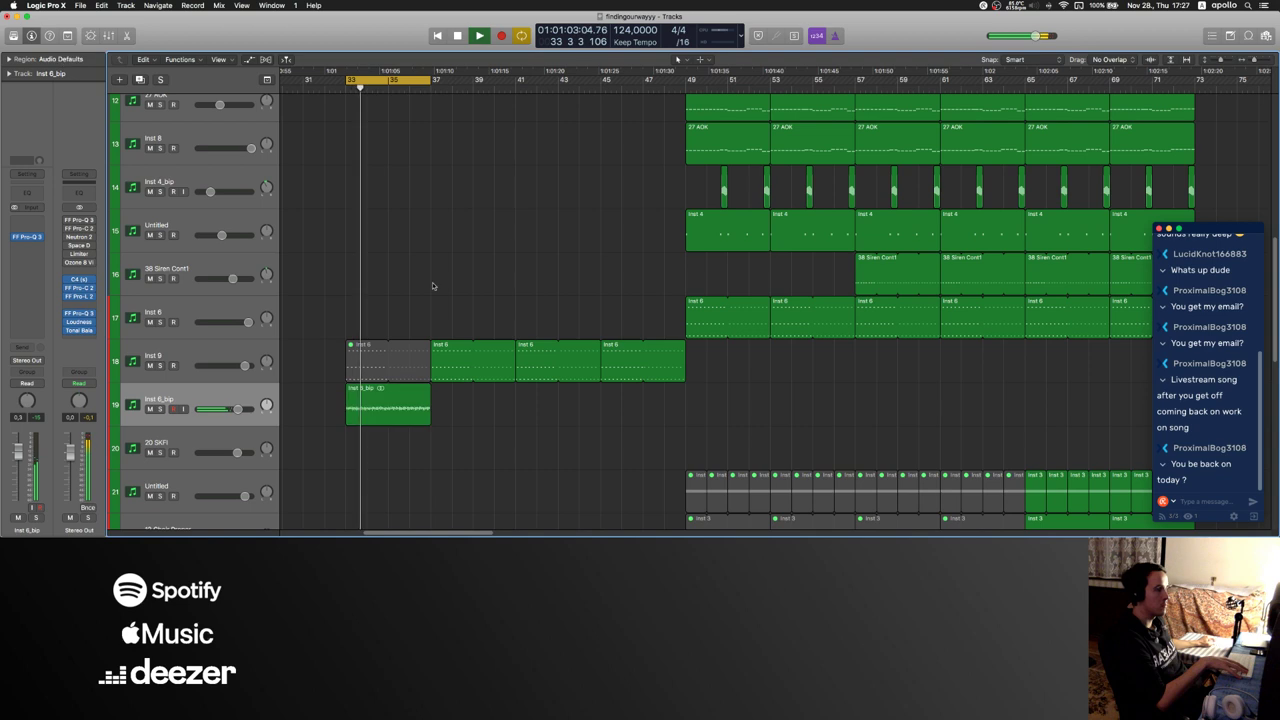
- Copy the SubLayer track's first 48 POYH Basspad region to bar 33 of the 20 SKFI track and play it
{"action": "scroll", "coordinate": [389, 320], "scroll_direction": "down", "scroll_amount": 2}
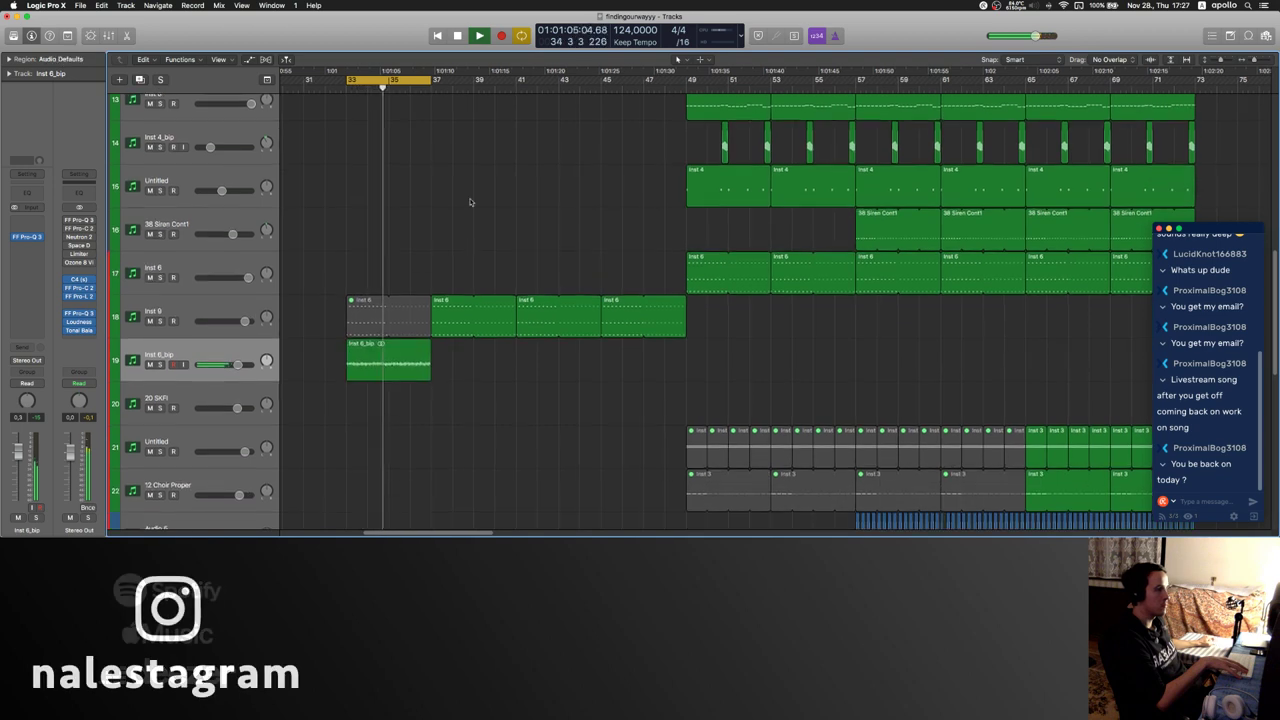
{"action": "scroll", "coordinate": [328, 280], "scroll_direction": "up", "scroll_amount": 10}
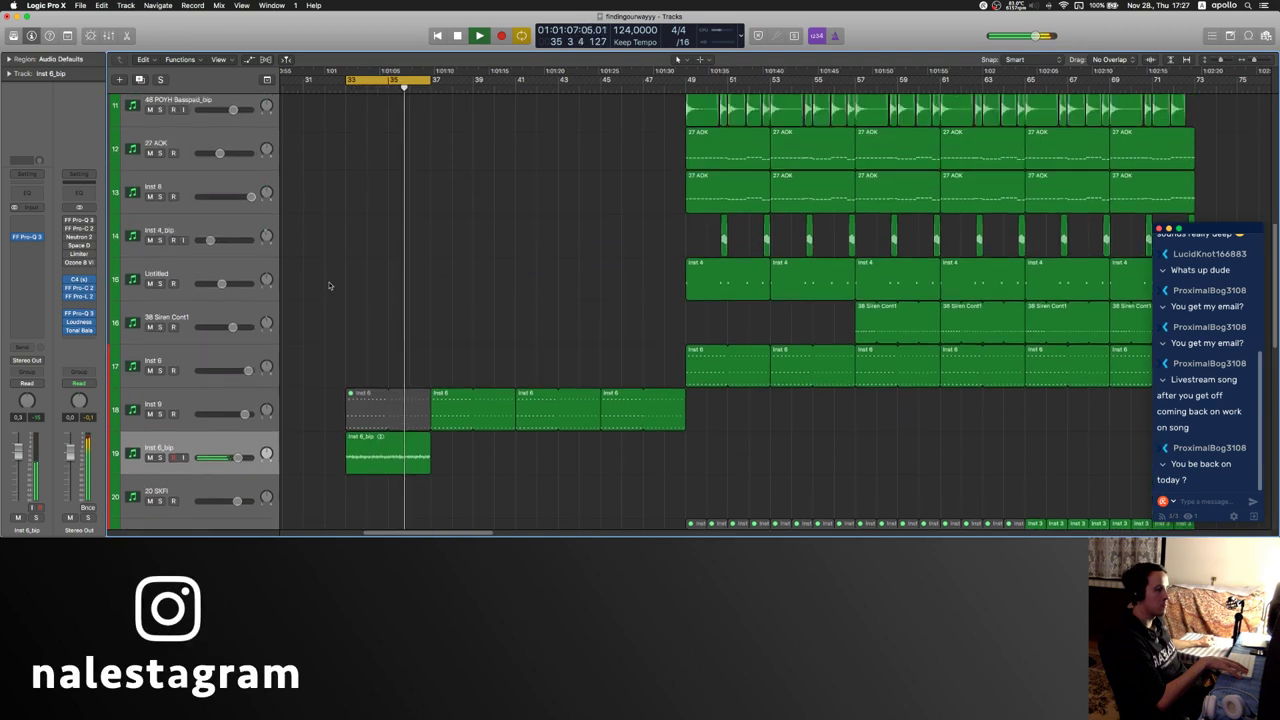
{"action": "scroll", "coordinate": [328, 286], "scroll_direction": "down", "scroll_amount": 10}
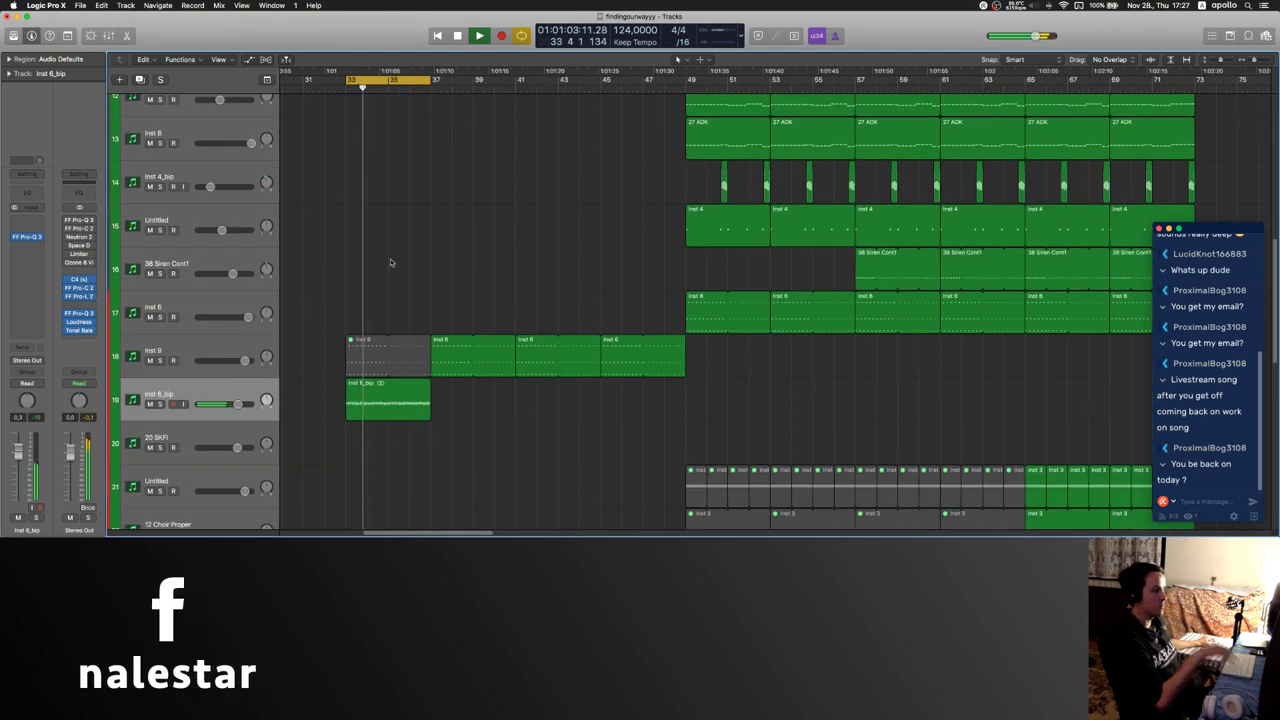
{"action": "left_click", "coordinate": [199, 422]}
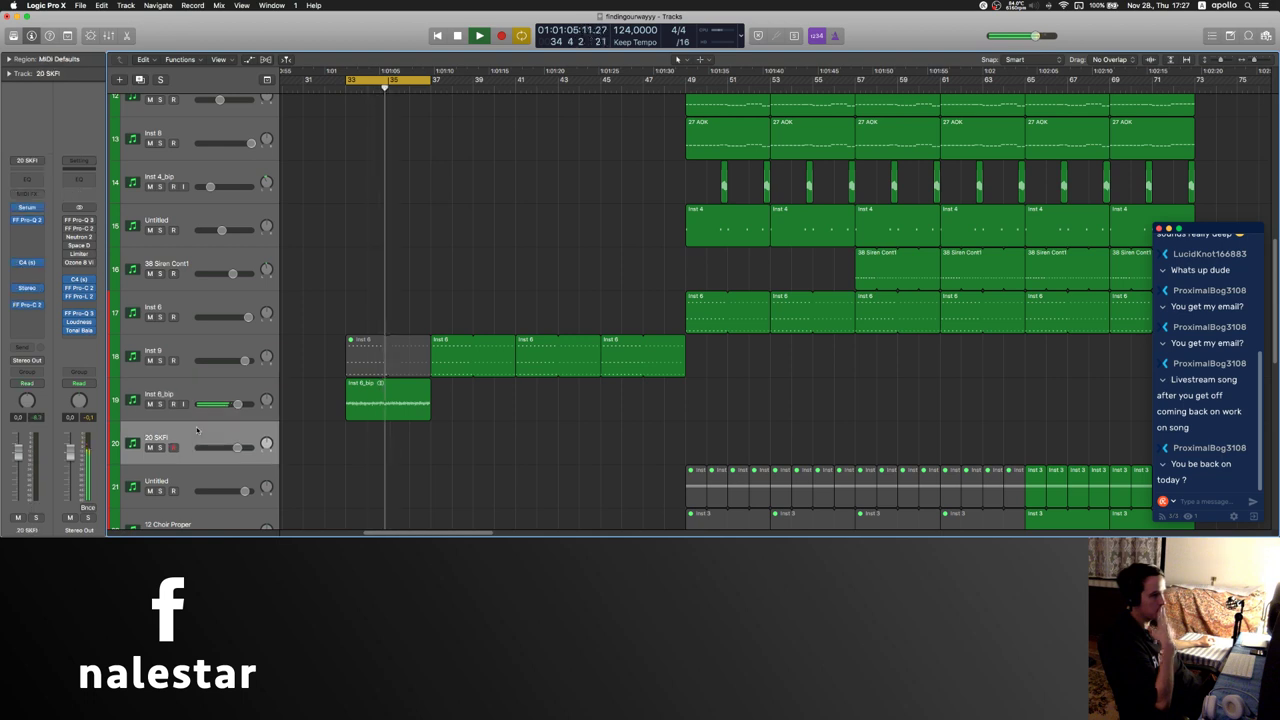
{"action": "scroll", "coordinate": [718, 233], "scroll_direction": "up", "scroll_amount": 3}
{"action": "scroll", "coordinate": [718, 233], "scroll_direction": "up", "scroll_amount": 4}
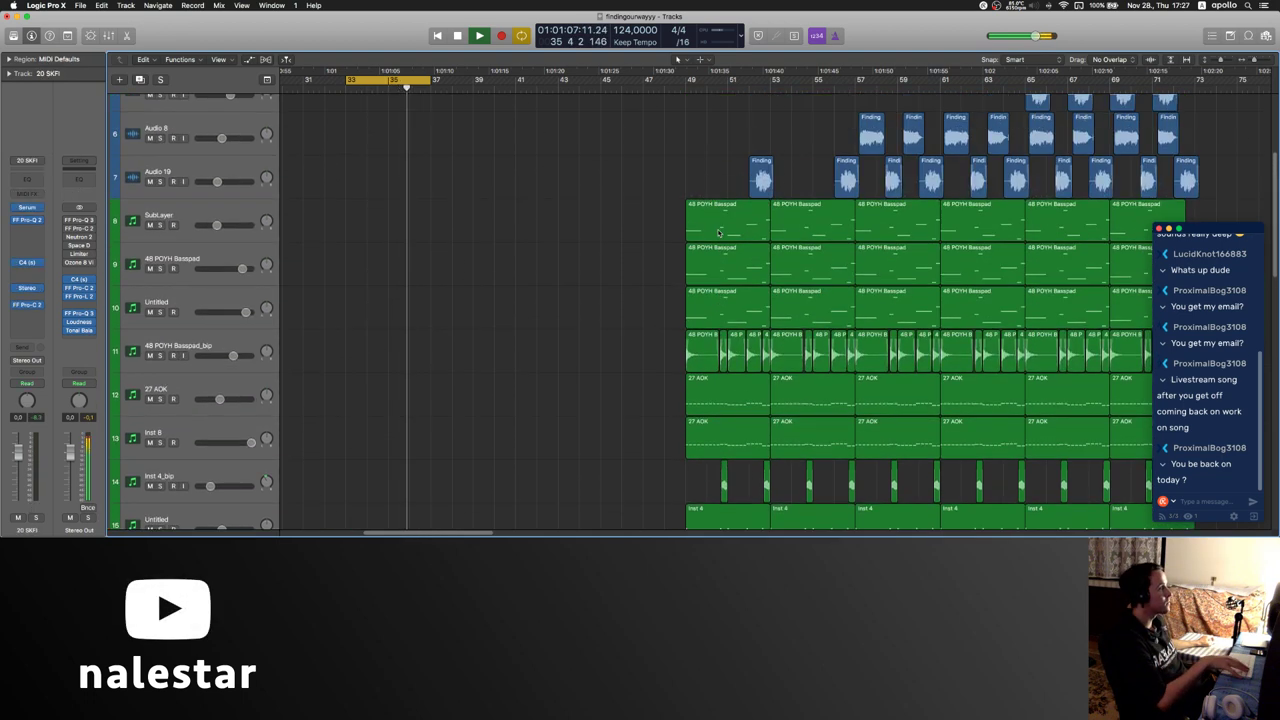
{"action": "key", "text": "space"}
{"action": "left_click", "coordinate": [714, 231]}
{"action": "scroll", "coordinate": [435, 307], "scroll_direction": "down", "scroll_amount": 8}
{"action": "left_click", "coordinate": [346, 423], "text": "super"}
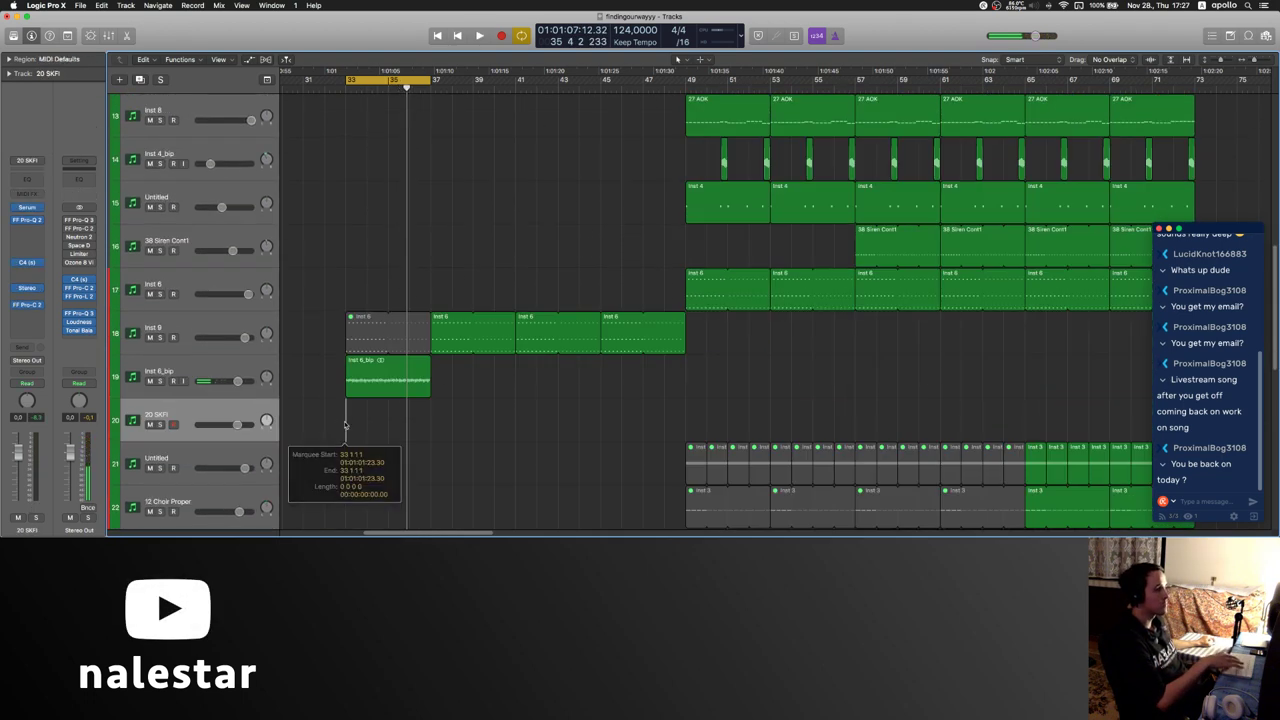
{"action": "key", "text": "super+v"}
{"action": "left_click", "coordinate": [544, 376]}
{"action": "key", "text": "space"}
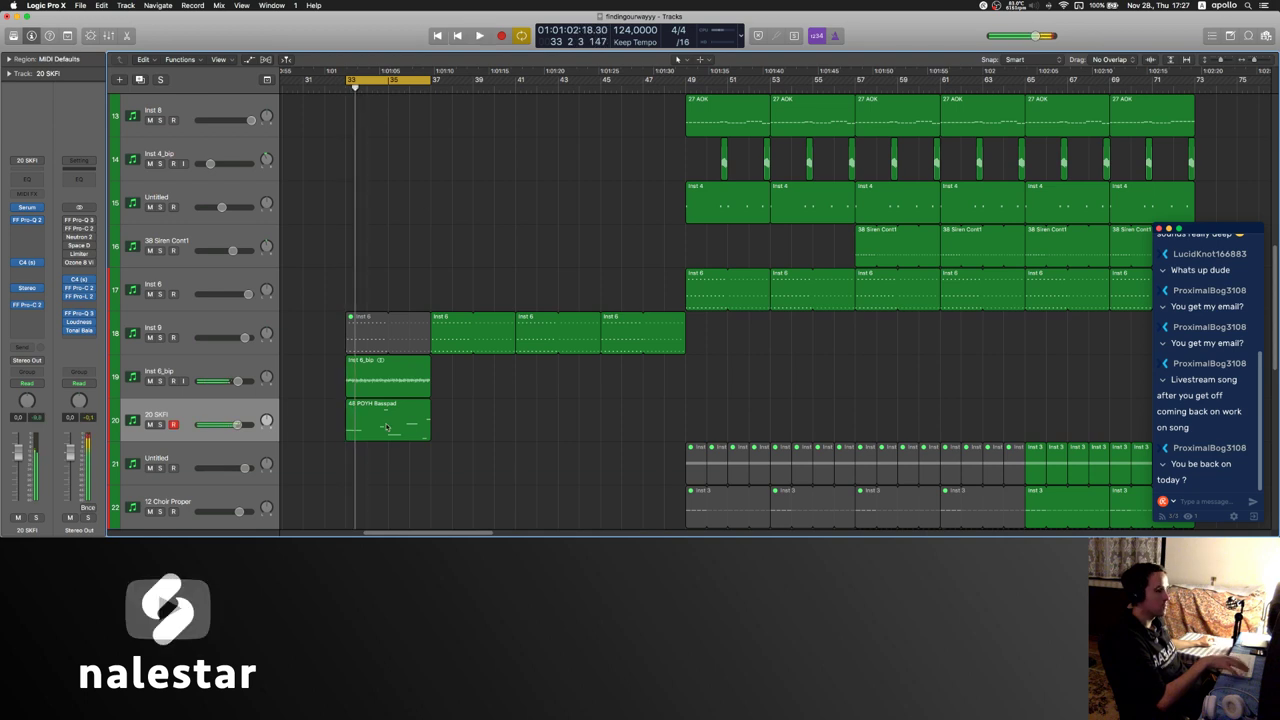
- Select all notes of the pasted bass region in the Piano Roll, set the 20 SKFI track's transposition to -36 and play it
{"action": "key", "text": "p"}
{"action": "key", "text": "super+a"}
{"action": "key", "text": "alt+Down"}
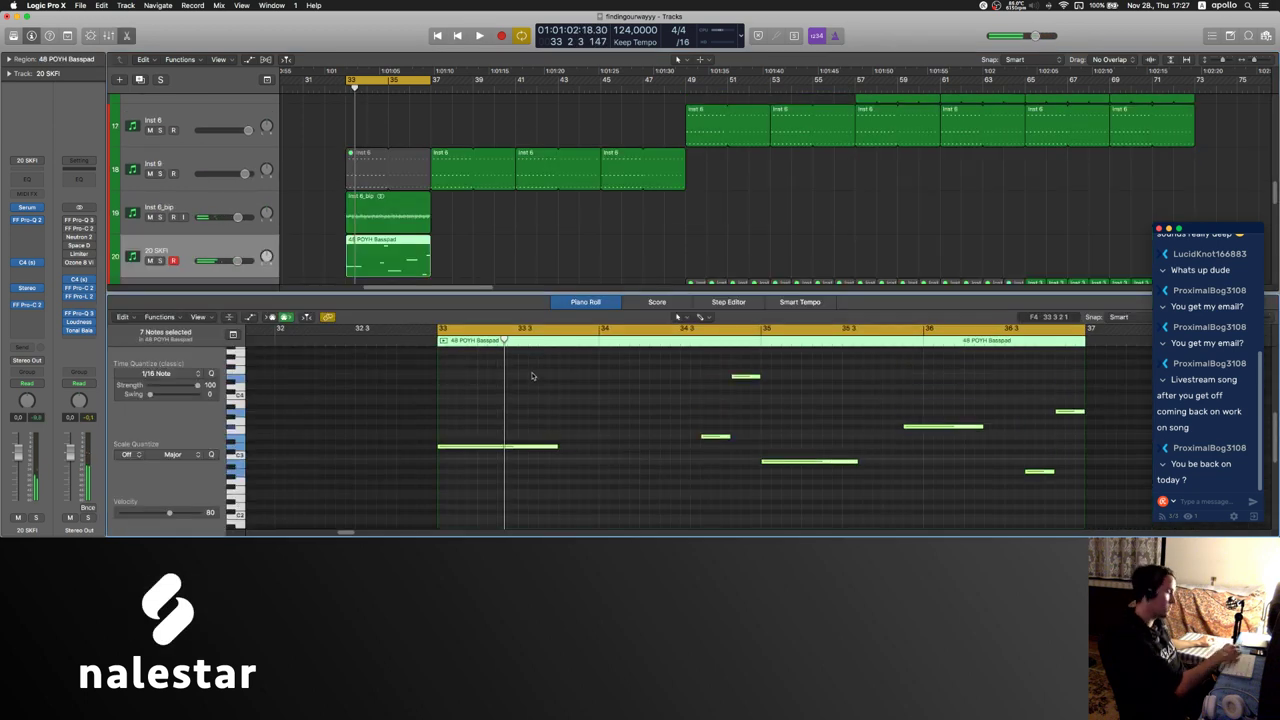
{"action": "left_click", "coordinate": [9, 73]}
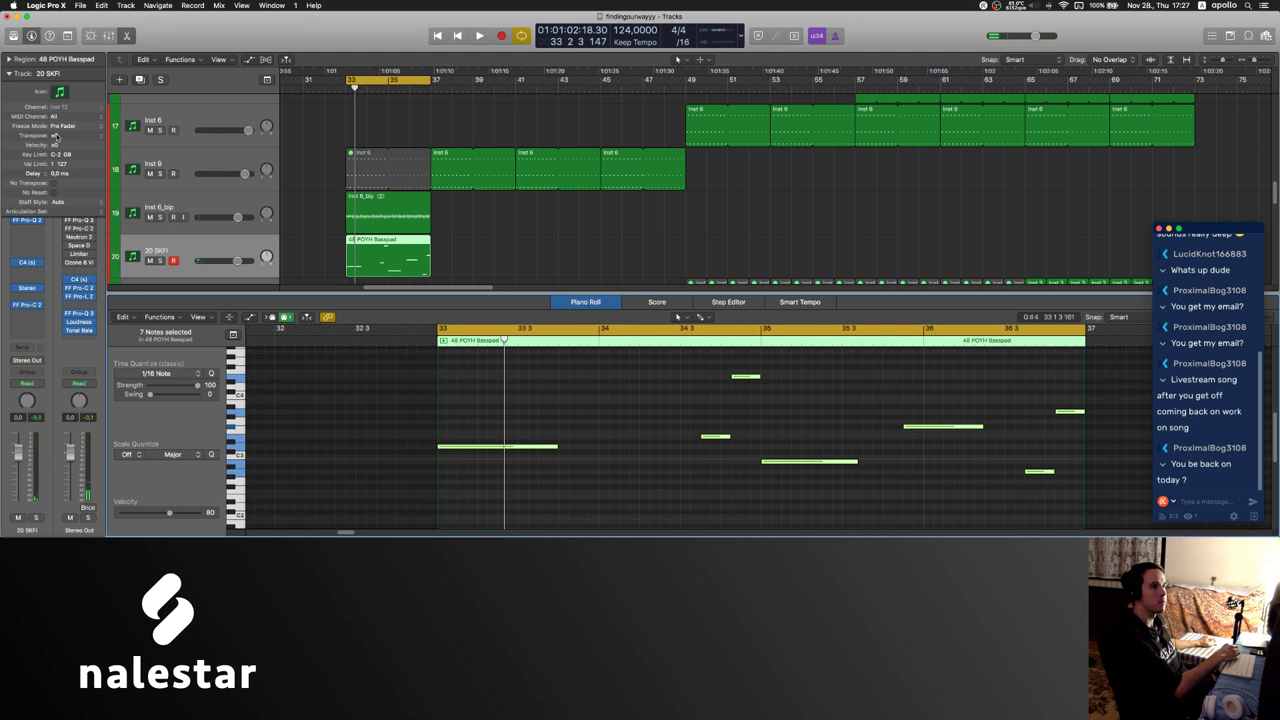
{"action": "left_click_drag", "start_coordinate": [56, 136], "coordinate": [56, 172]}
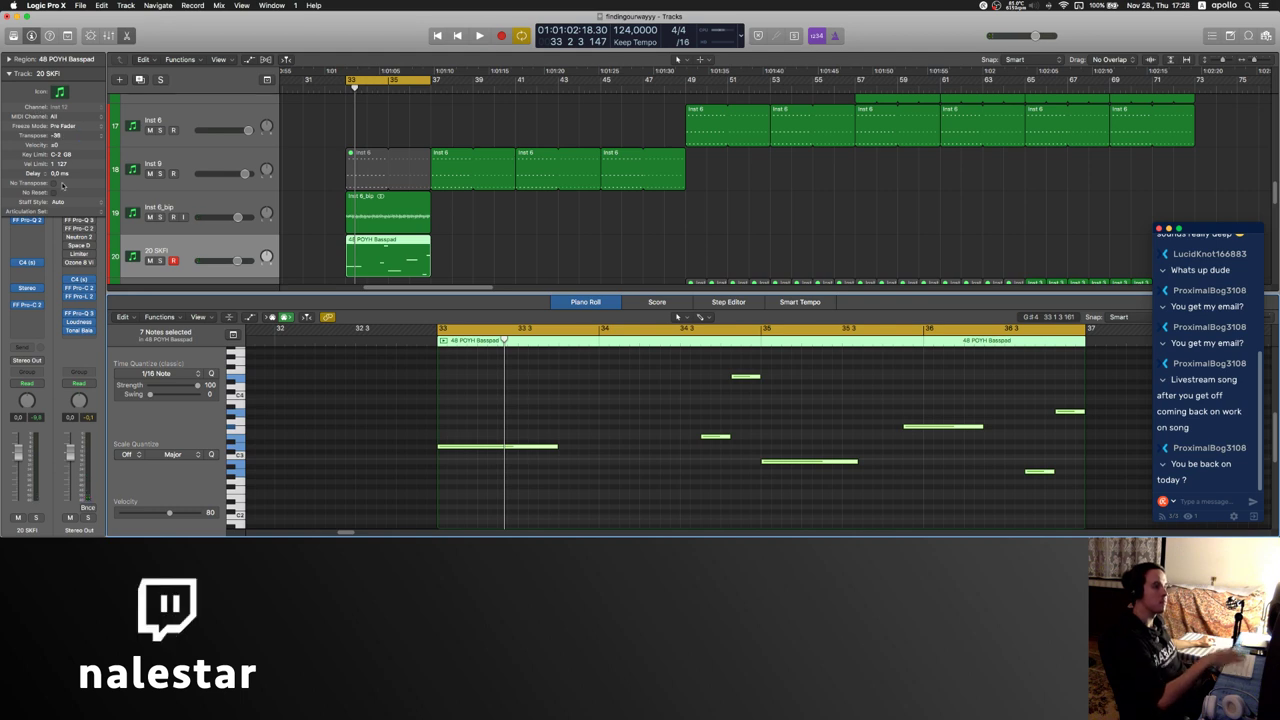
{"action": "key", "text": "space"}
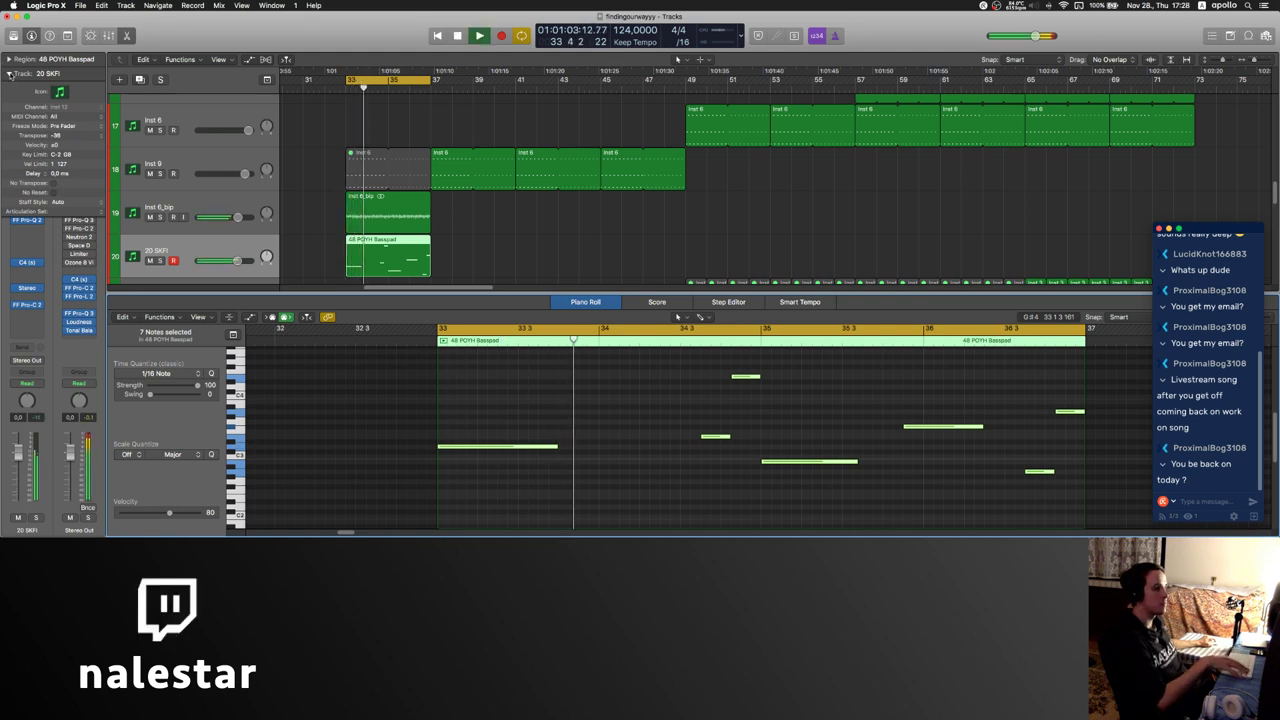
{"action": "left_click", "coordinate": [9, 73]}
- Lengthen the first bass note at bar 33 to the start of bar 34 and play the region
{"action": "left_click", "coordinate": [608, 413]}
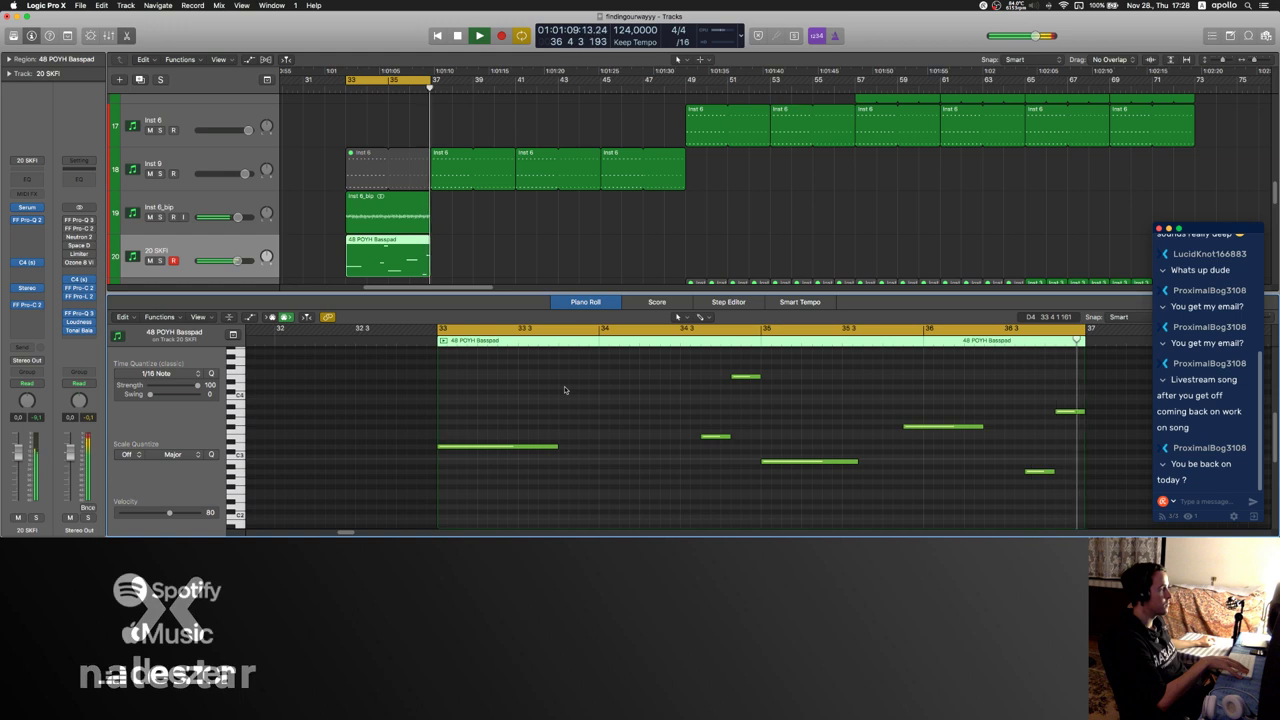
{"action": "key", "text": "space"}
{"action": "left_click_drag", "start_coordinate": [556, 445], "coordinate": [598, 447]}
{"action": "key", "text": "space"}
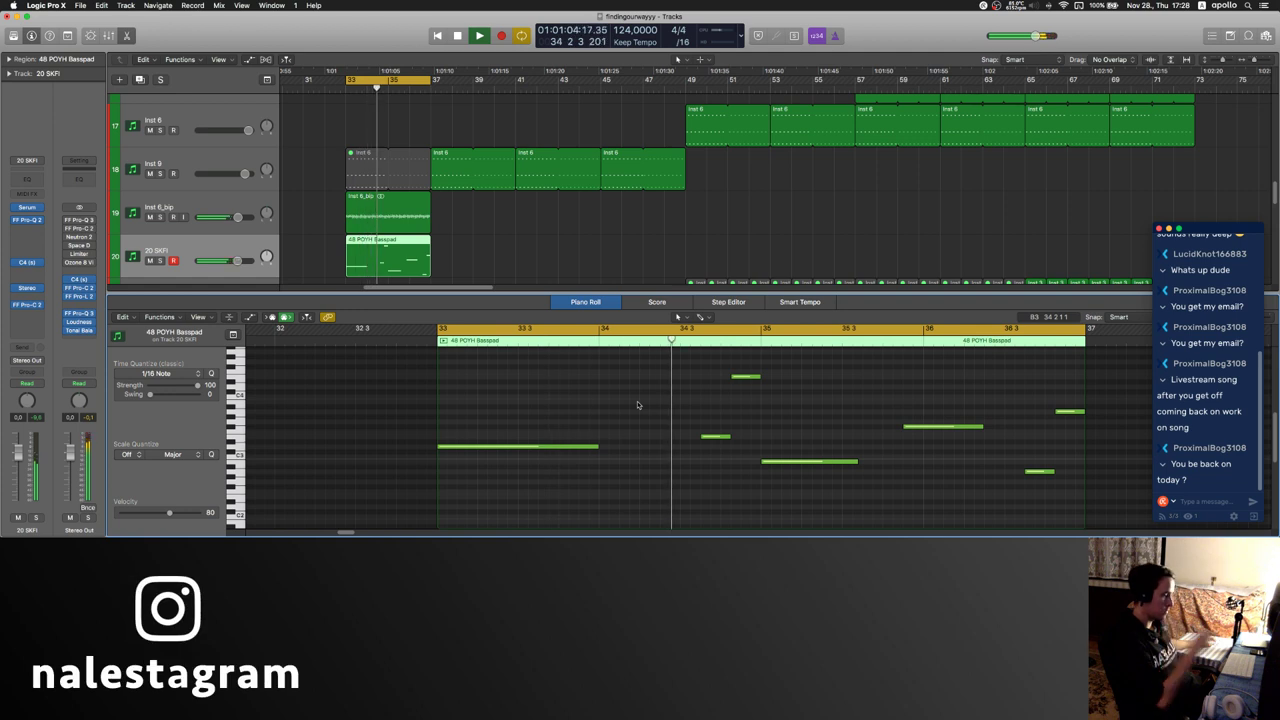
- Close the Piano Roll and duplicate the Audio 5 track with its effect settings
{"action": "key", "text": "p"}
{"action": "scroll", "coordinate": [462, 345], "scroll_direction": "down", "scroll_amount": 3}
{"action": "scroll", "coordinate": [530, 355], "scroll_direction": "down", "scroll_amount": 2}
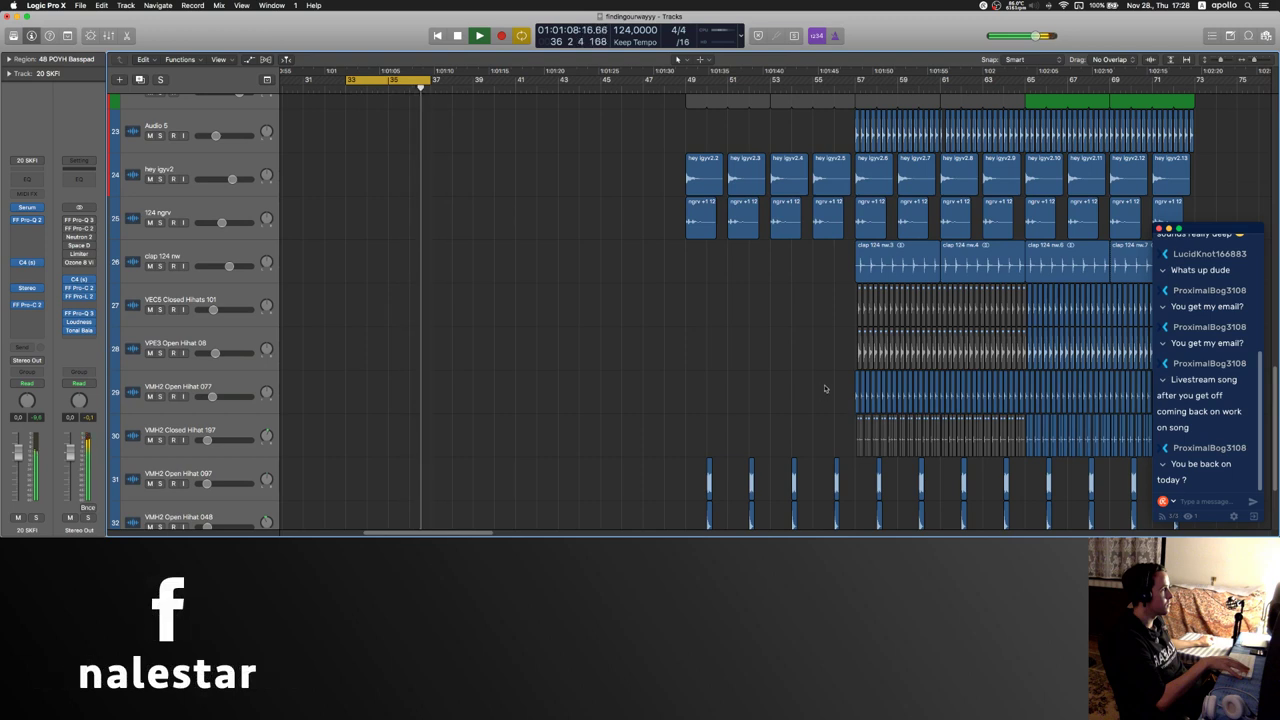
{"action": "scroll", "coordinate": [830, 388], "scroll_direction": "up", "scroll_amount": 5}
{"action": "left_click", "coordinate": [209, 314]}
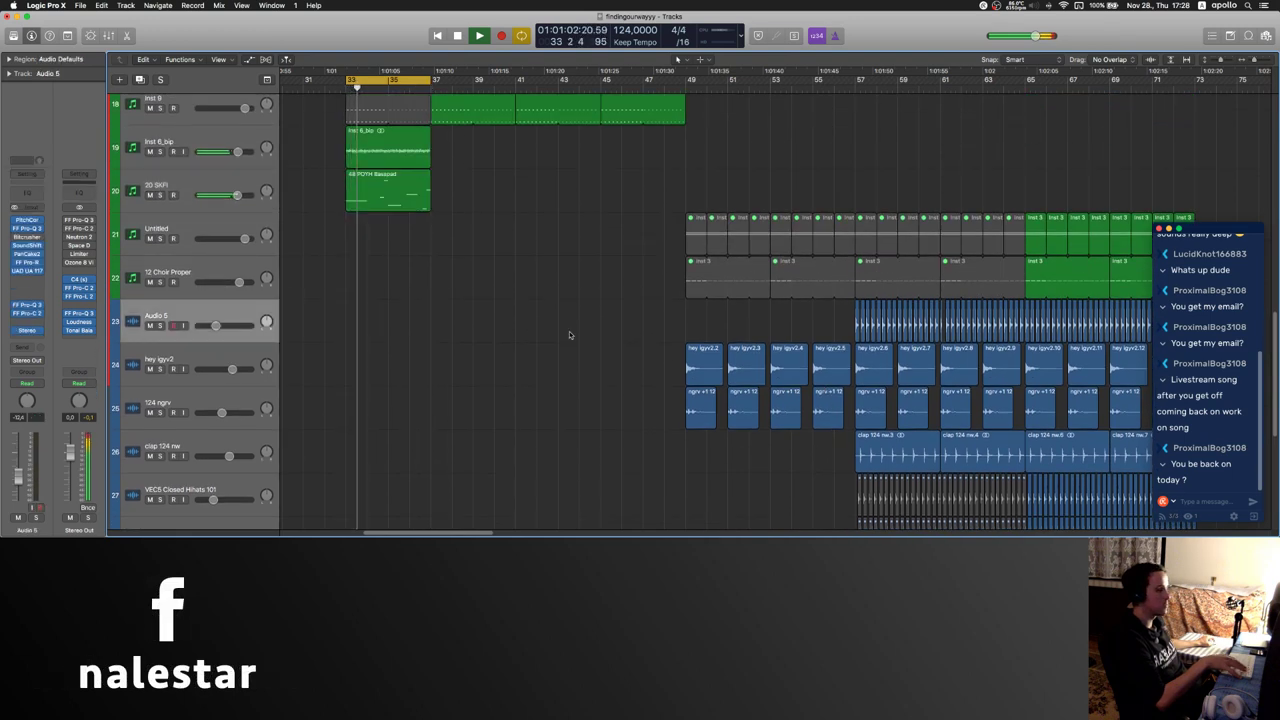
{"action": "key", "text": "super+d"}
- Copy the Audio 5 regions from bars 57 to 61 onto the duplicate track at bar 33 and play them
{"action": "key", "text": "space"}
{"action": "left_click_drag", "start_coordinate": [855, 335], "coordinate": [940, 333]}
{"action": "left_click", "coordinate": [348, 364], "text": "super"}
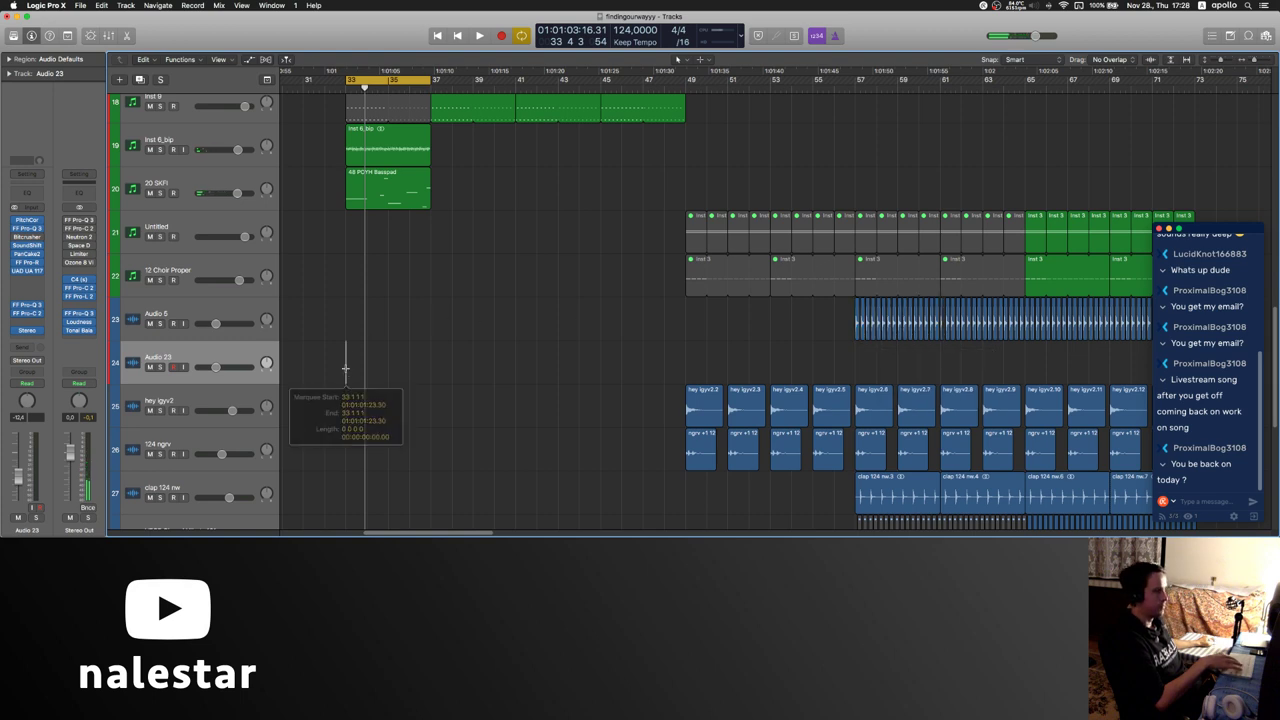
{"action": "key", "text": "super+v"}
{"action": "left_click", "coordinate": [527, 281]}
{"action": "key", "text": "space"}
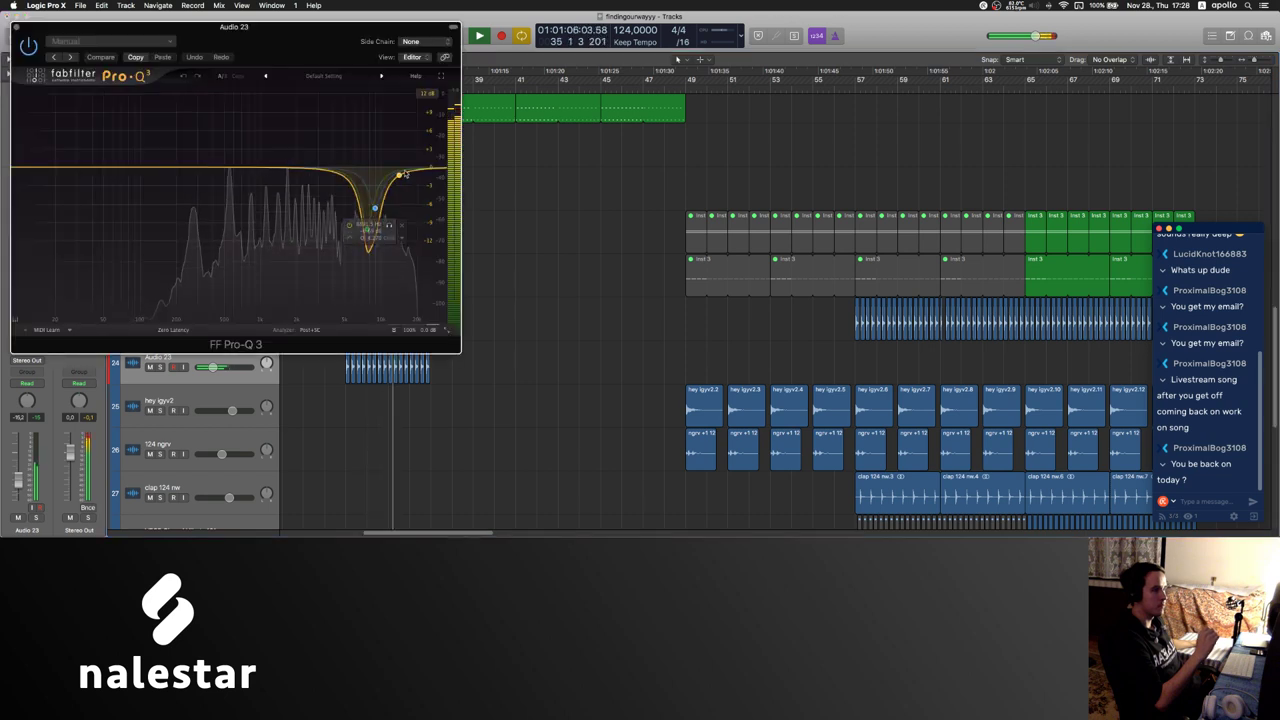
- Add a steep high cut at about 1.5 kHz to Audio 23's Pro-Q 3 and close the equalizer
{"action": "double_click", "coordinate": [438, 168]}
{"action": "left_click_drag", "start_coordinate": [437, 168], "coordinate": [277, 176]}
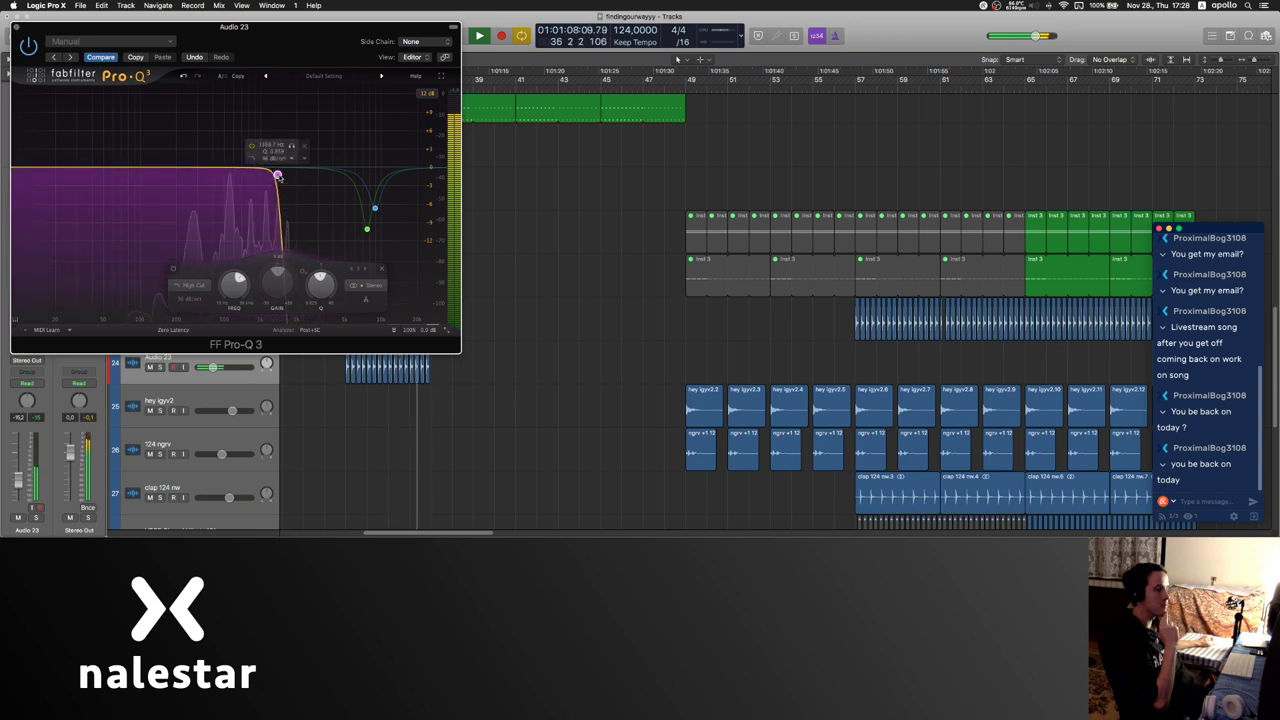
{"action": "left_click_drag", "start_coordinate": [277, 176], "coordinate": [267, 173]}
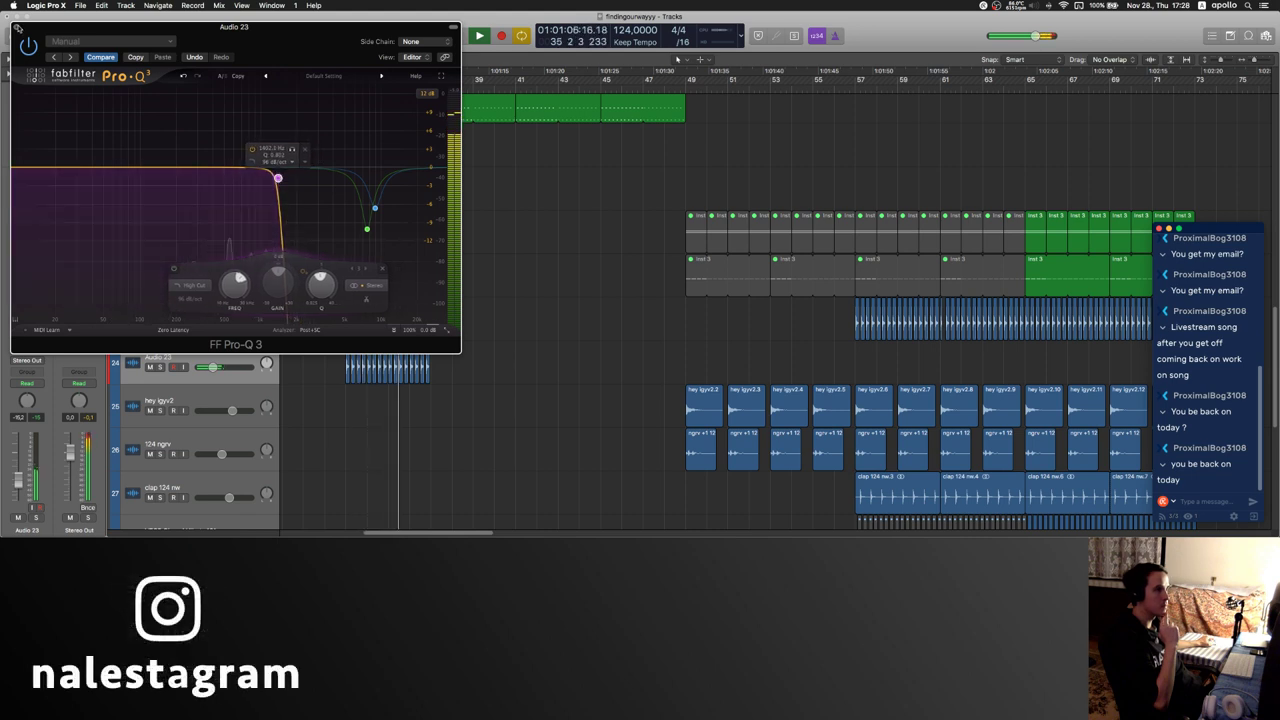
{"action": "left_click", "coordinate": [19, 29]}
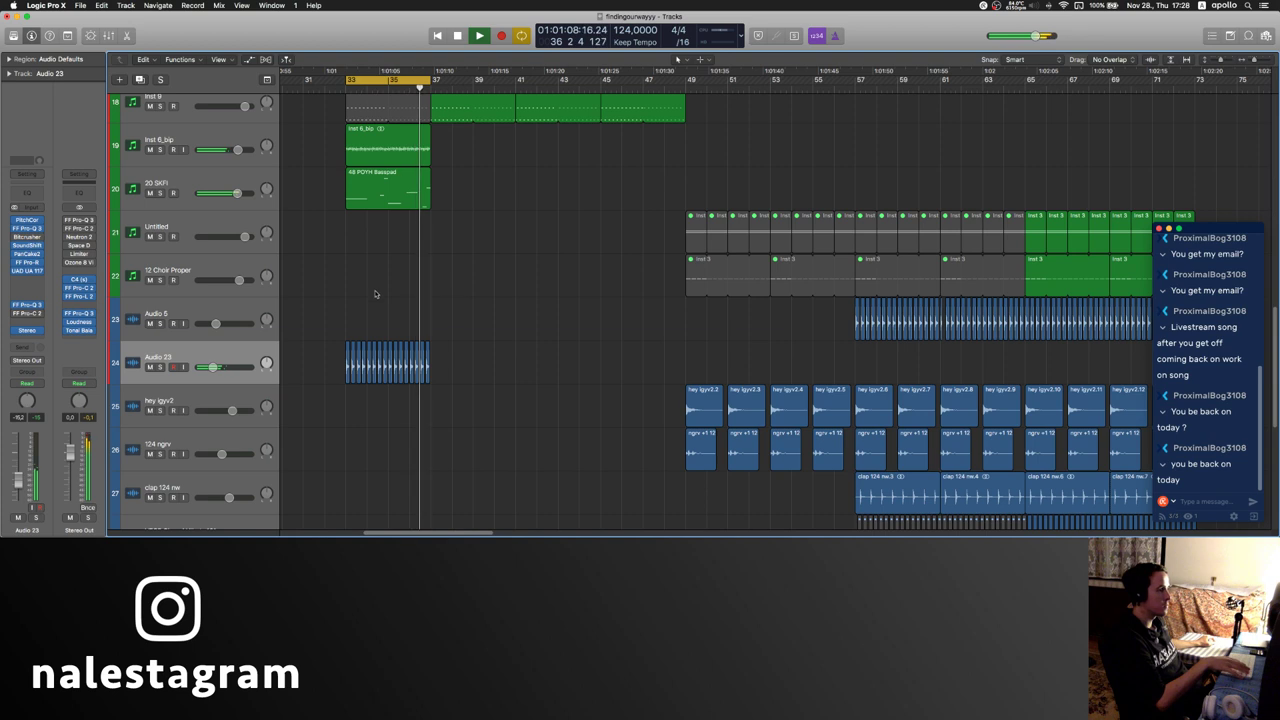
- Solo the Inst 6_bip track, add a steep low cut at about 253 Hz in its Pro-Q 3, and unsolo it
{"action": "scroll", "coordinate": [384, 316], "scroll_direction": "up", "scroll_amount": 6}
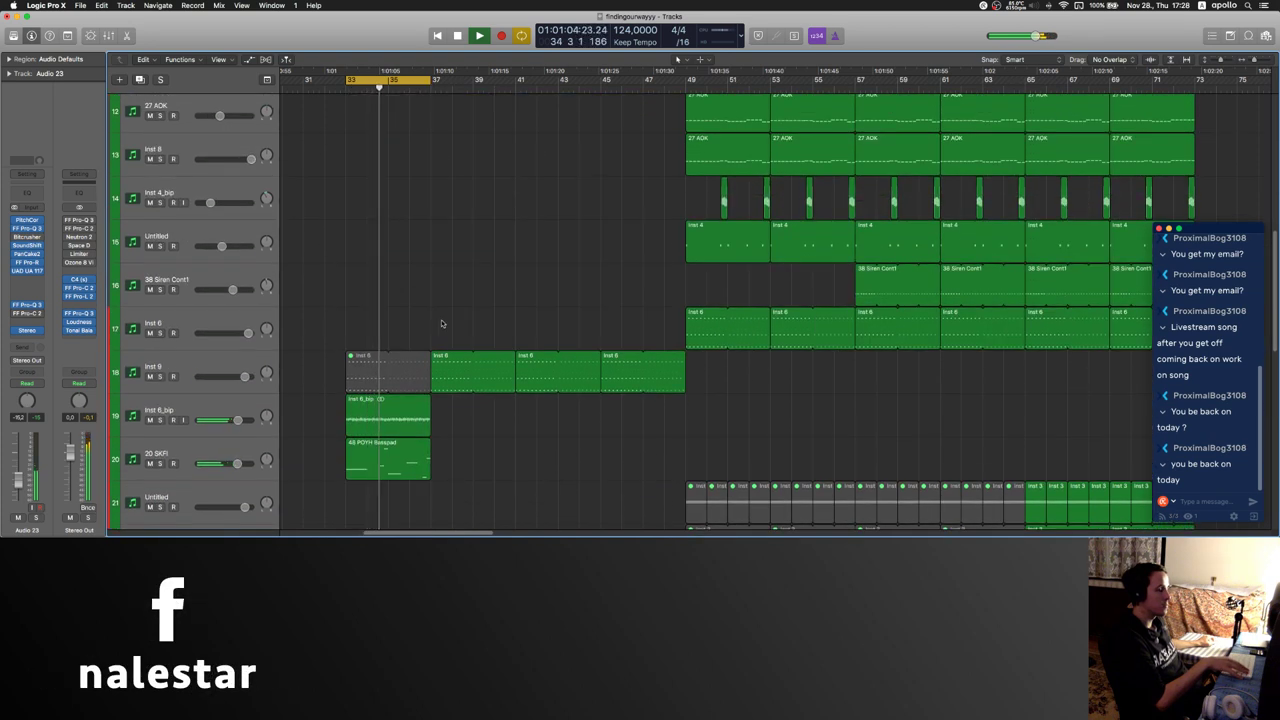
{"action": "scroll", "coordinate": [441, 323], "scroll_direction": "down", "scroll_amount": 3}
{"action": "left_click", "coordinate": [190, 315]}
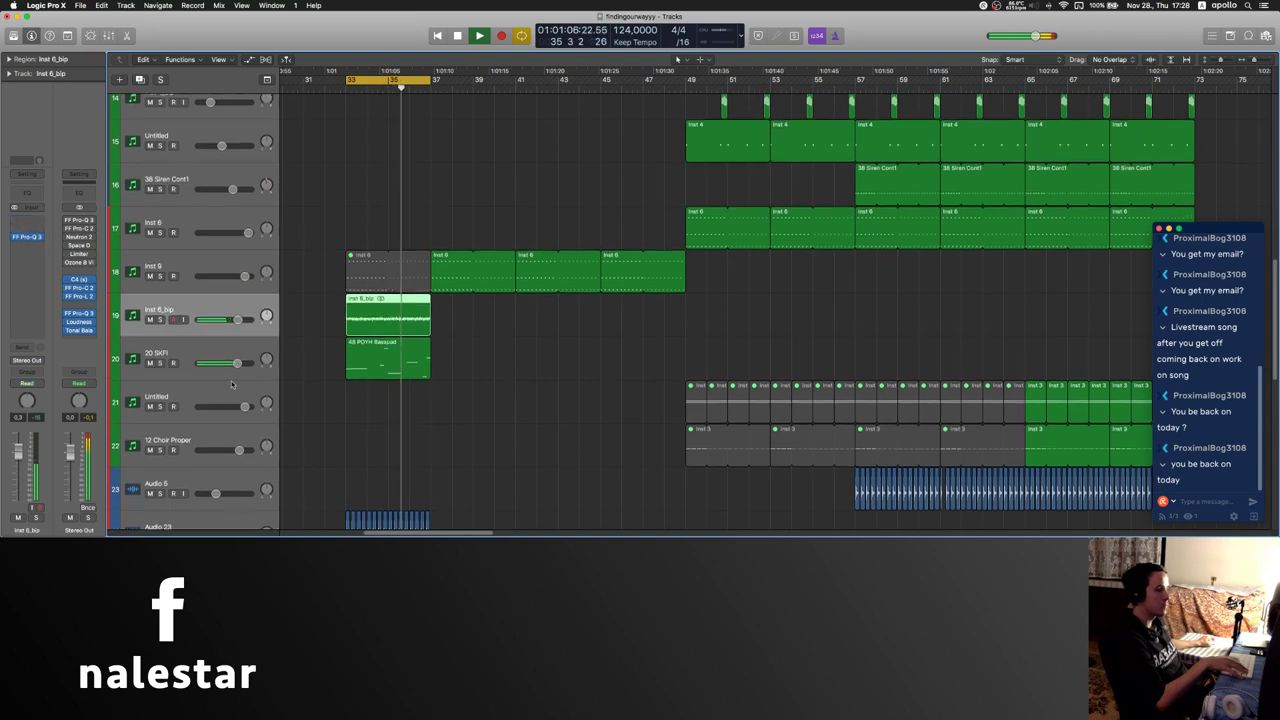
{"action": "key", "text": "s"}
{"action": "left_click", "coordinate": [27, 237]}
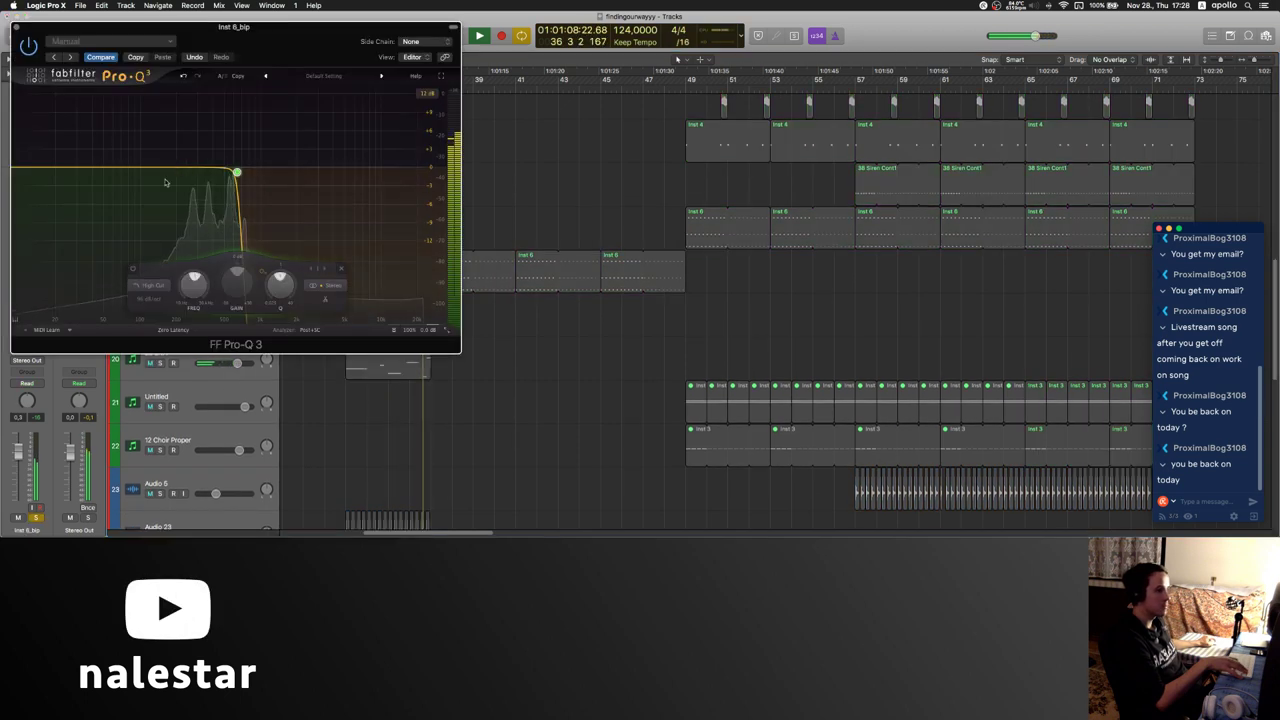
{"action": "double_click", "coordinate": [32, 169]}
{"action": "left_click_drag", "start_coordinate": [32, 169], "coordinate": [189, 176]}
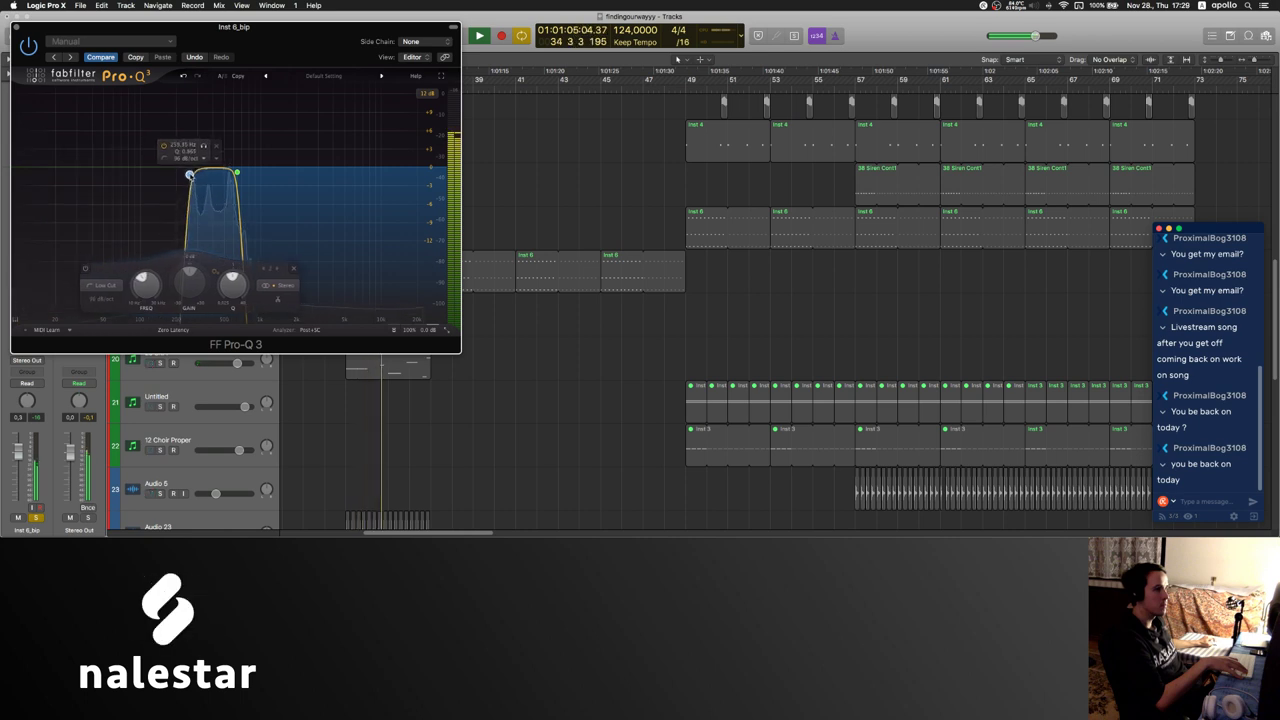
{"action": "left_click", "coordinate": [16, 27]}
{"action": "left_click", "coordinate": [492, 171]}
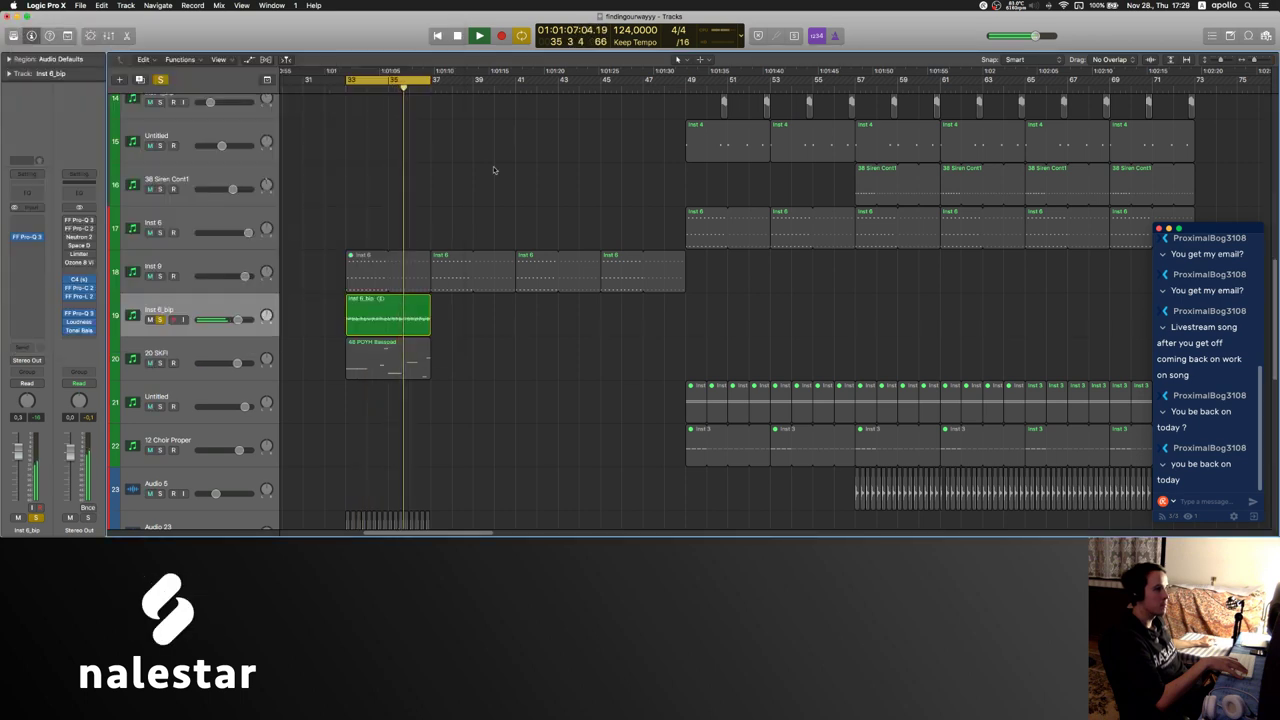
{"action": "key", "text": "s"}
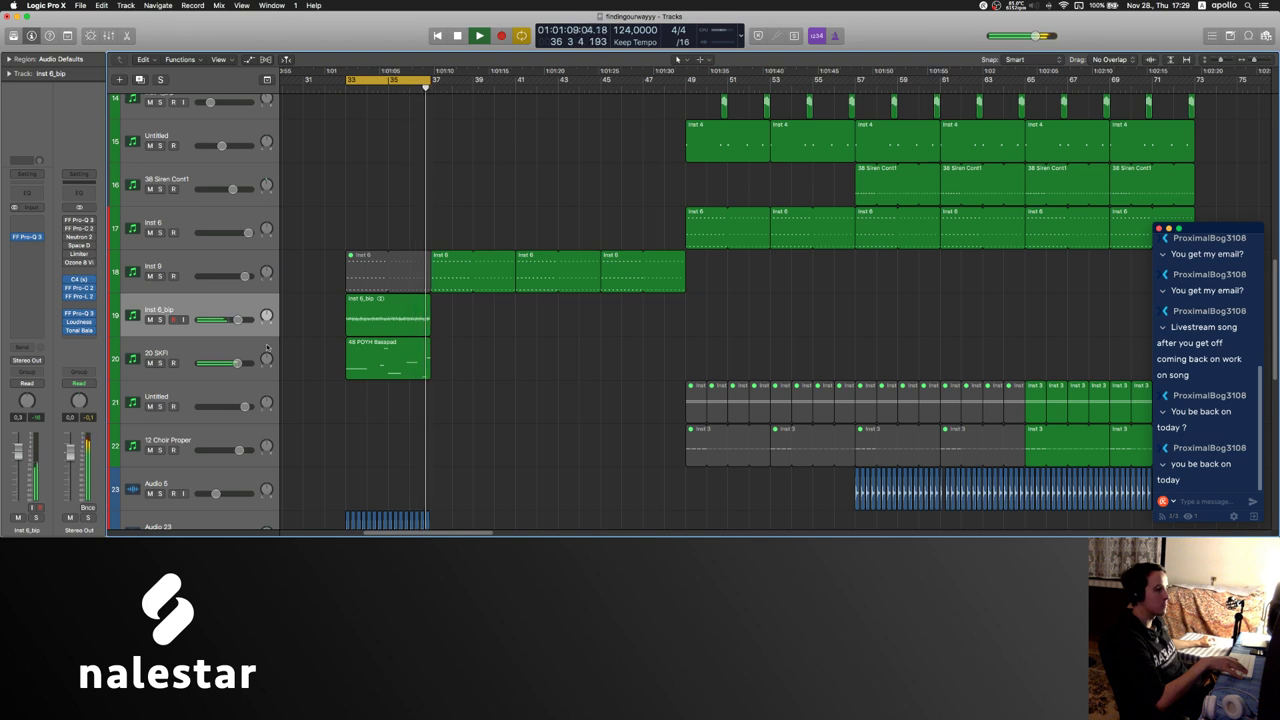
- Lower the 20 SKFI track's volume to -1.4 dB and check its C4 and Serum plug-in settings during playback
{"action": "left_click", "coordinate": [267, 348]}
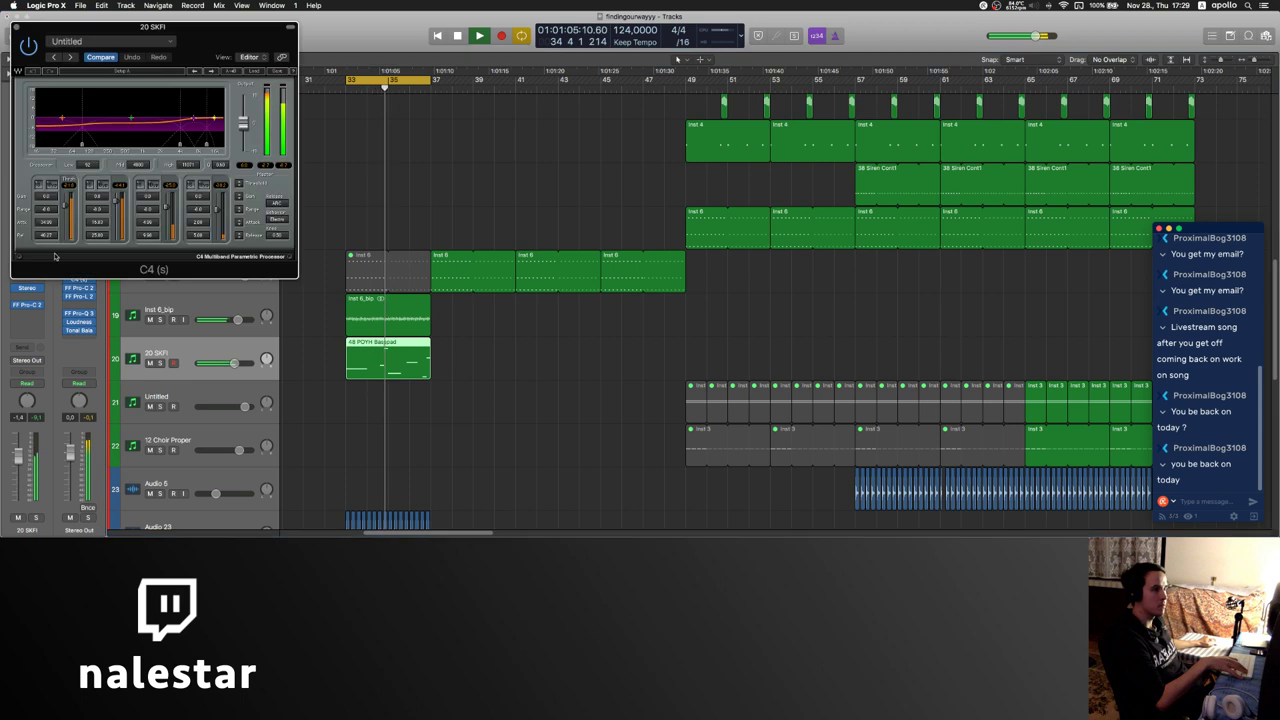
{"action": "left_click", "coordinate": [27, 262]}
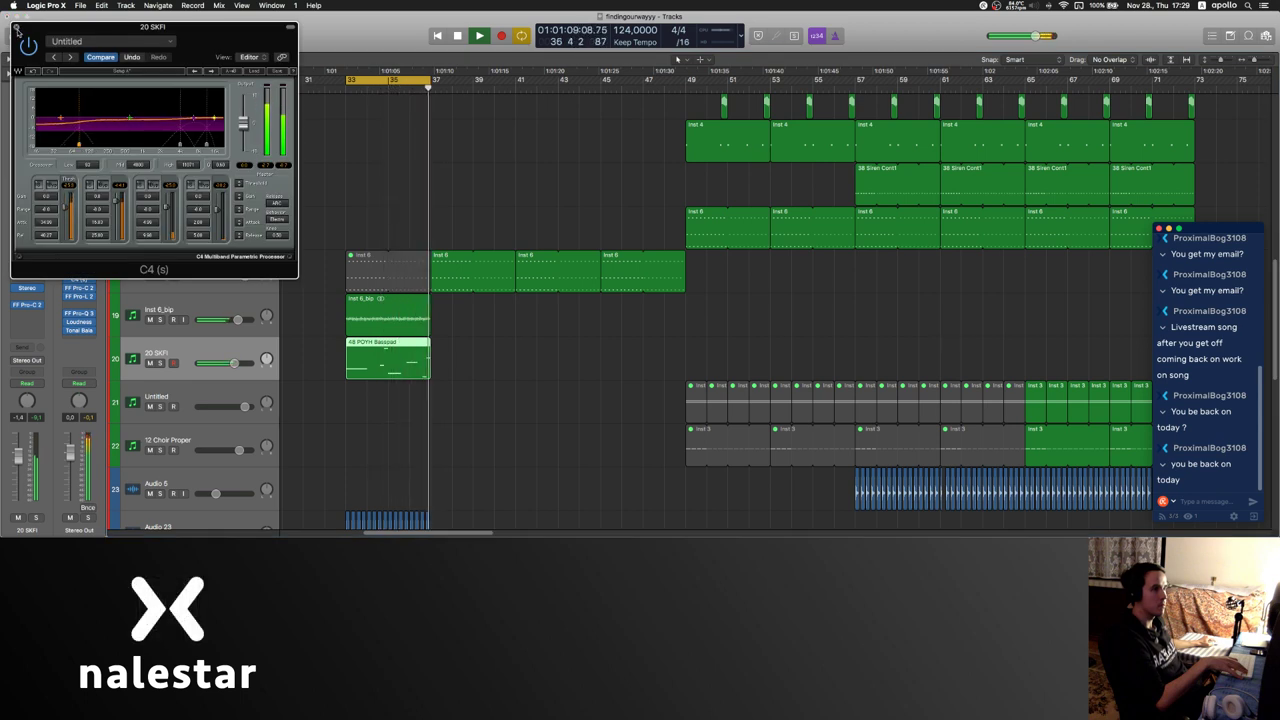
{"action": "key", "text": "super+w"}
{"action": "key", "text": "v"}
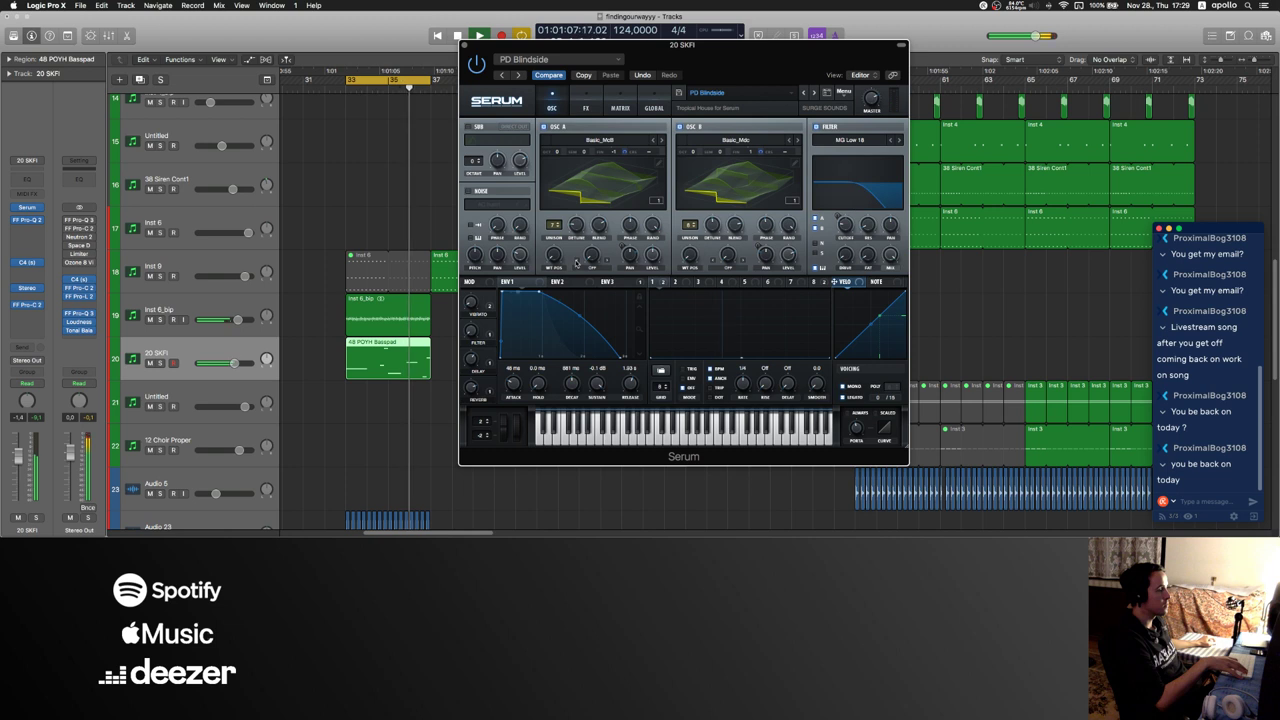
{"action": "mouse_move", "coordinate": [847, 222]}
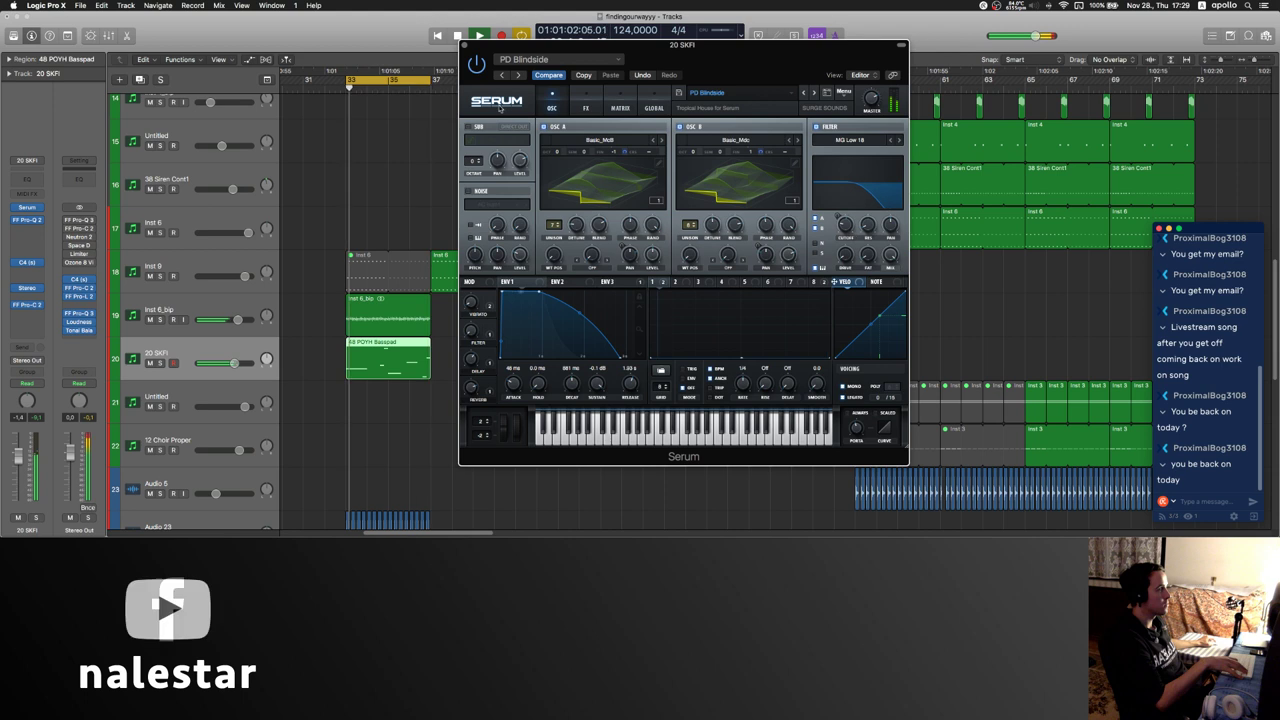
{"action": "left_click", "coordinate": [467, 46]}
{"action": "left_click", "coordinate": [453, 331]}
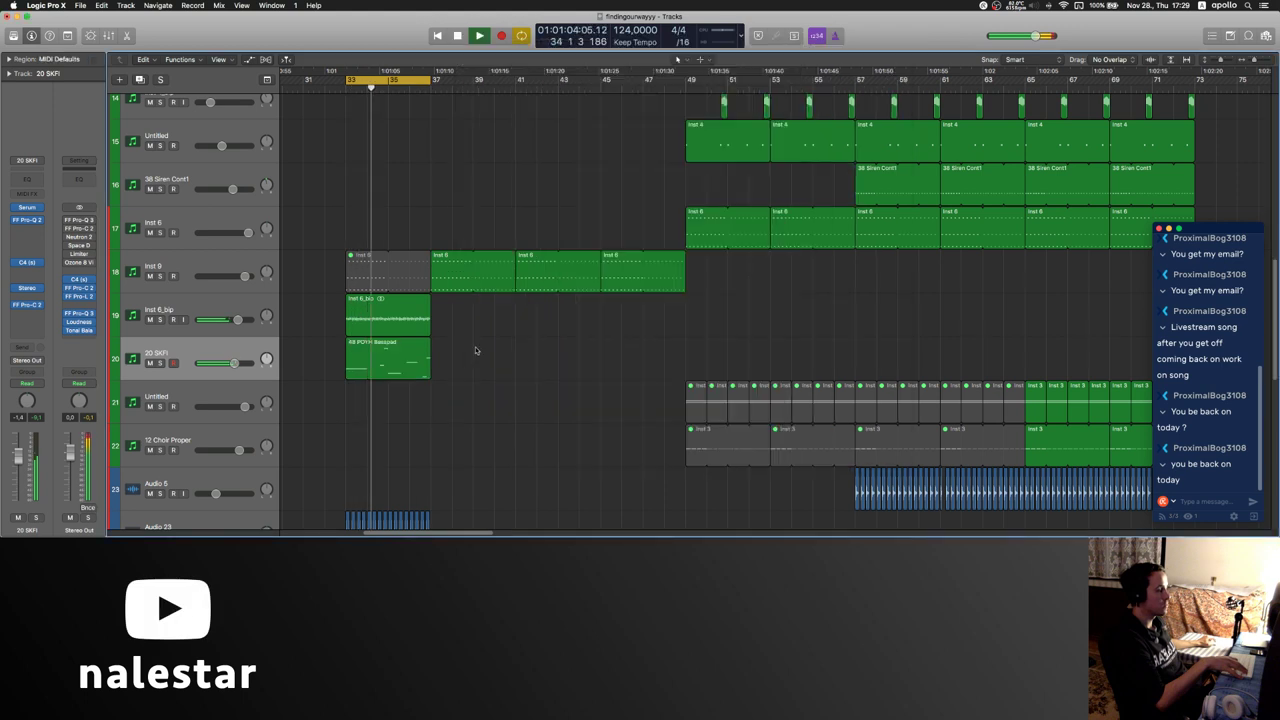
- Copy the 20 SKFI bass region from bar 33 to bar 37
{"action": "left_click", "coordinate": [424, 358]}
{"action": "left_click_drag", "start_coordinate": [431, 364], "coordinate": [514, 358]}
{"action": "left_click", "coordinate": [523, 323]}
{"action": "left_click", "coordinate": [427, 323]}
{"action": "left_click", "coordinate": [521, 326]}
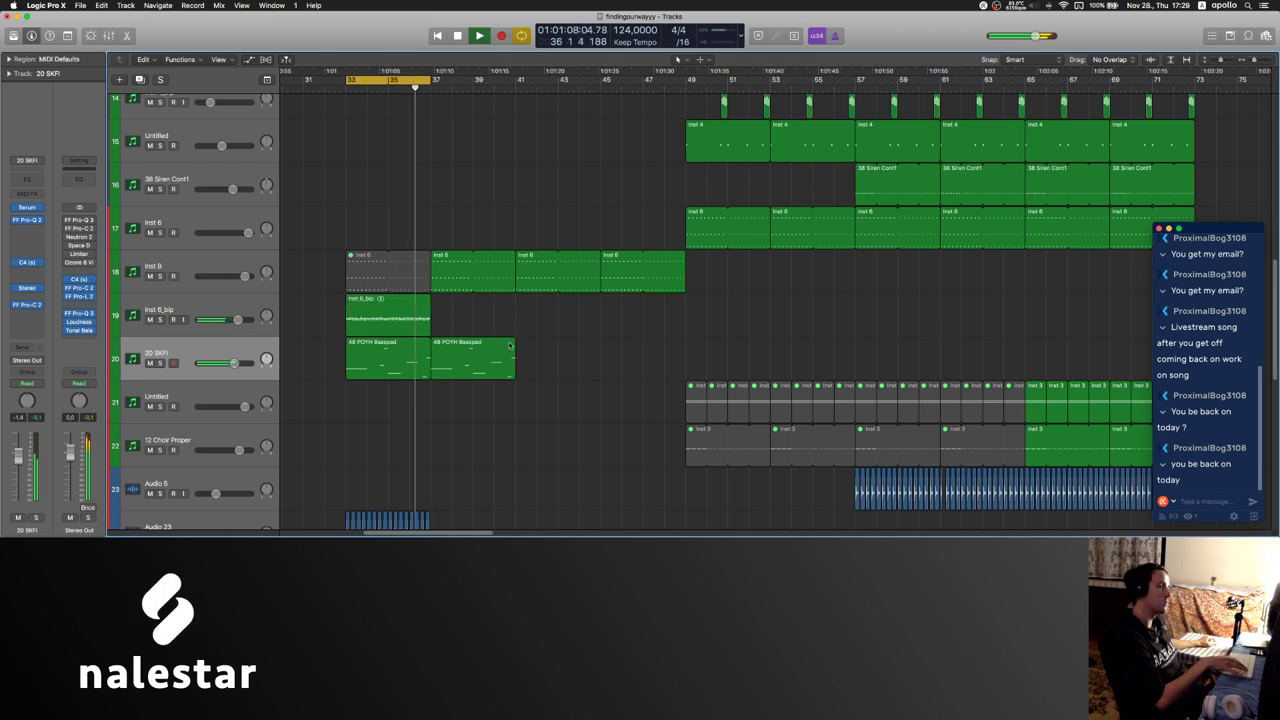
- Duplicate the VETH1 Bassdrum 034 track with its settings and copy its kick regions from bars 49 to 53 onto the duplicate at bar 33
{"action": "scroll", "coordinate": [476, 276], "scroll_direction": "down", "scroll_amount": 5}
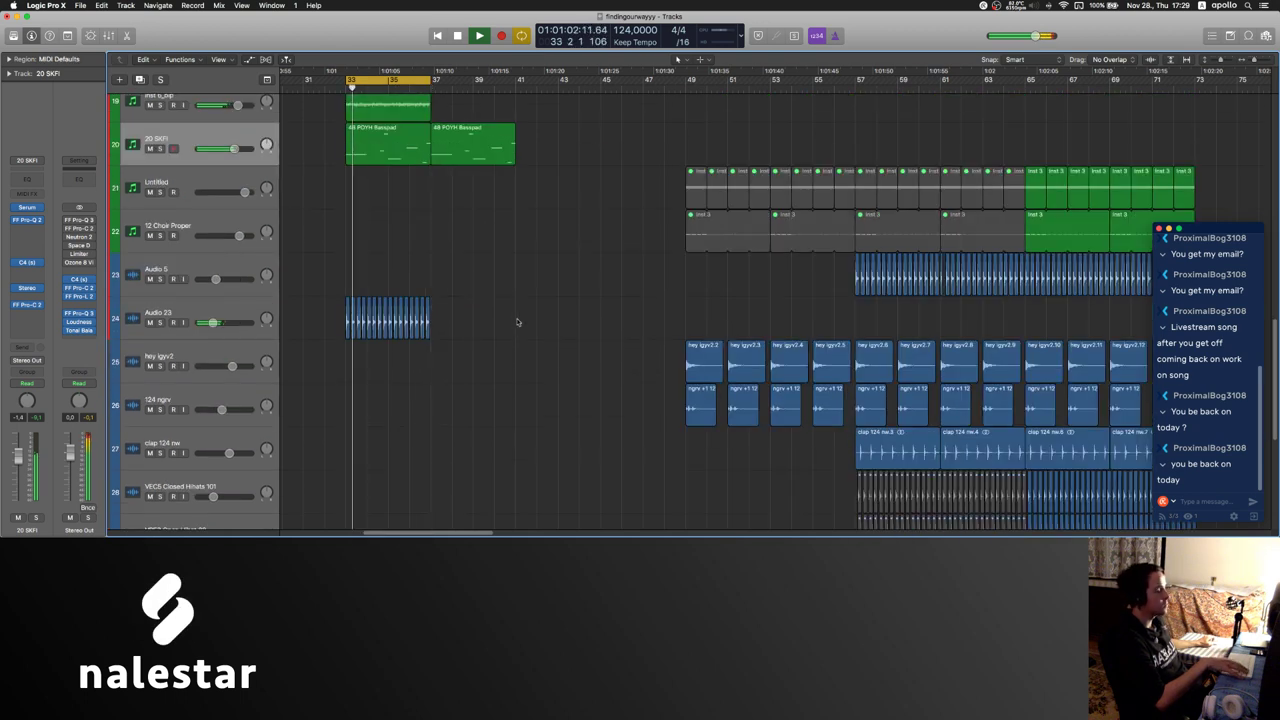
{"action": "scroll", "coordinate": [517, 322], "scroll_direction": "up", "scroll_amount": 15}
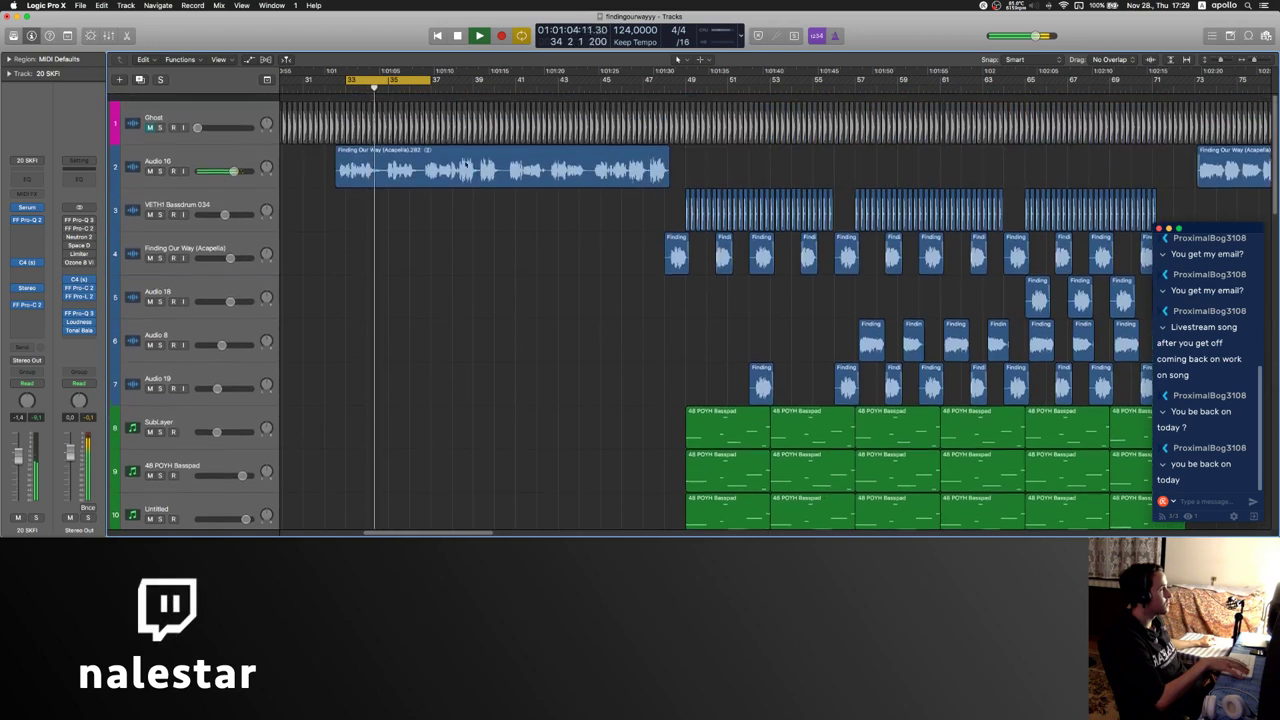
{"action": "key", "text": "space"}
{"action": "left_click", "coordinate": [208, 197]}
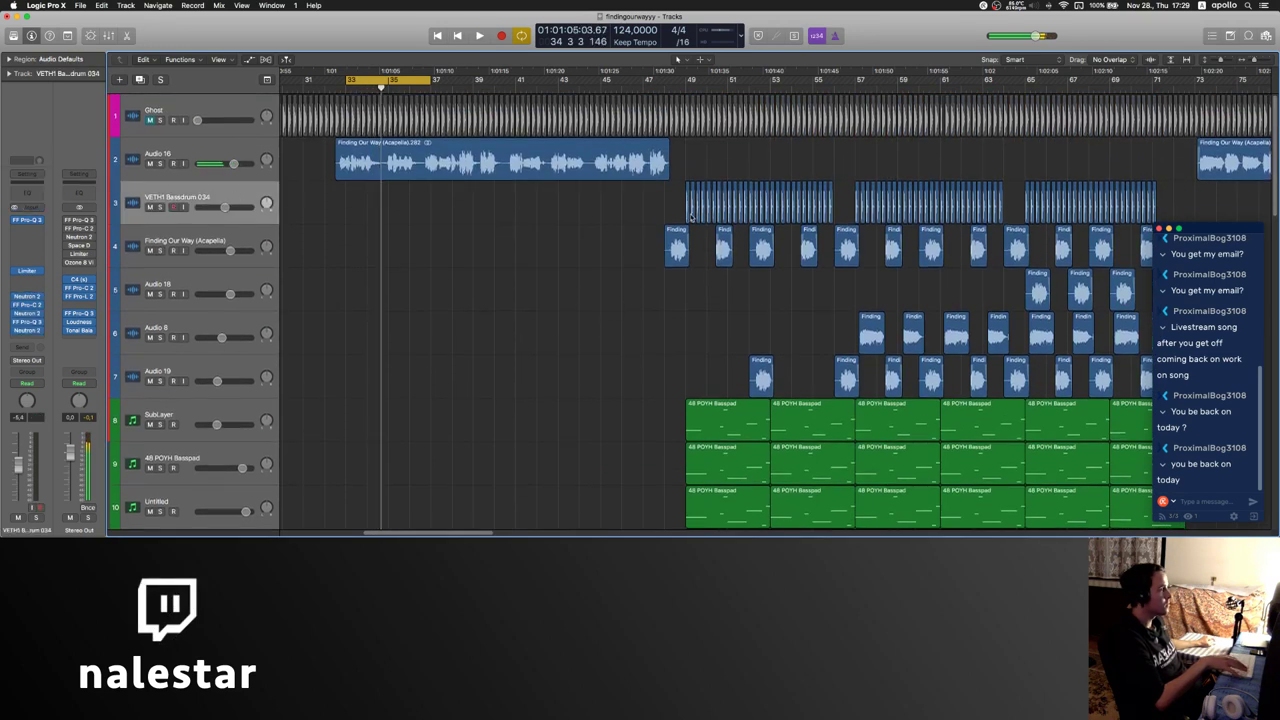
{"action": "key", "text": "super+d"}
{"action": "left_click_drag", "start_coordinate": [688, 215], "coordinate": [769, 214]}
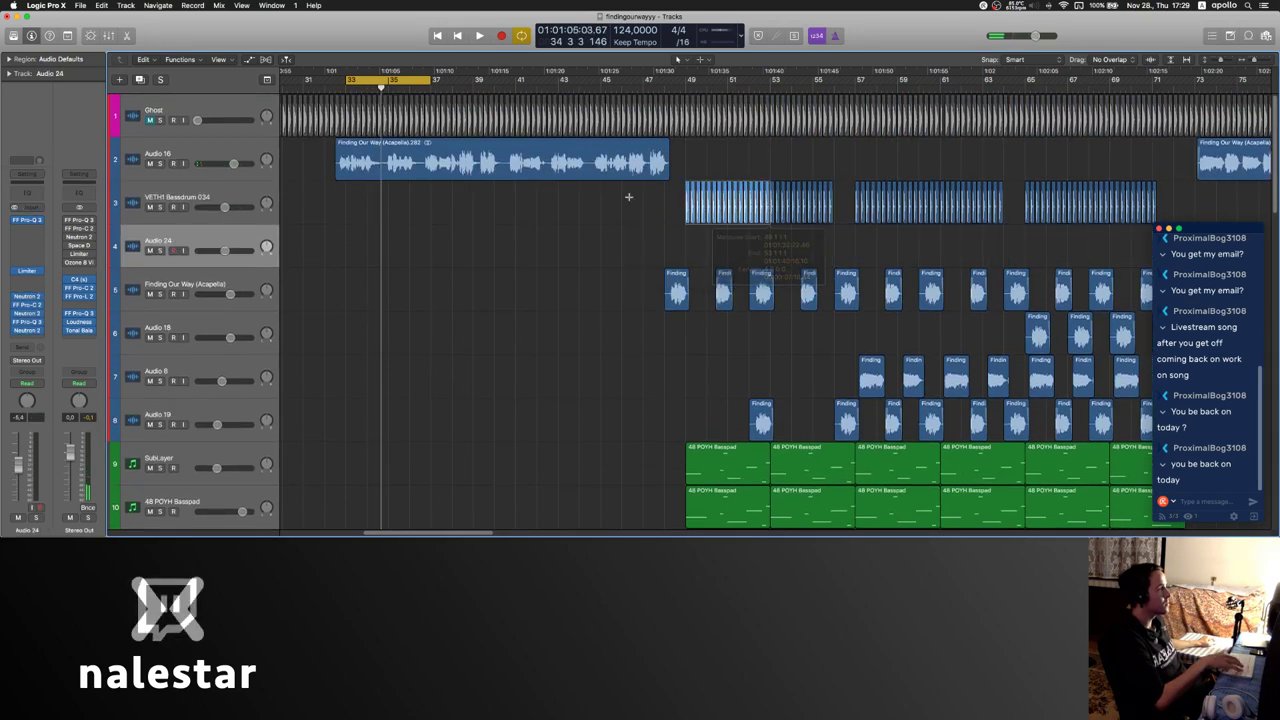
{"action": "key", "text": "super+c"}
{"action": "left_click", "coordinate": [340, 236]}
{"action": "key", "text": "super+v"}
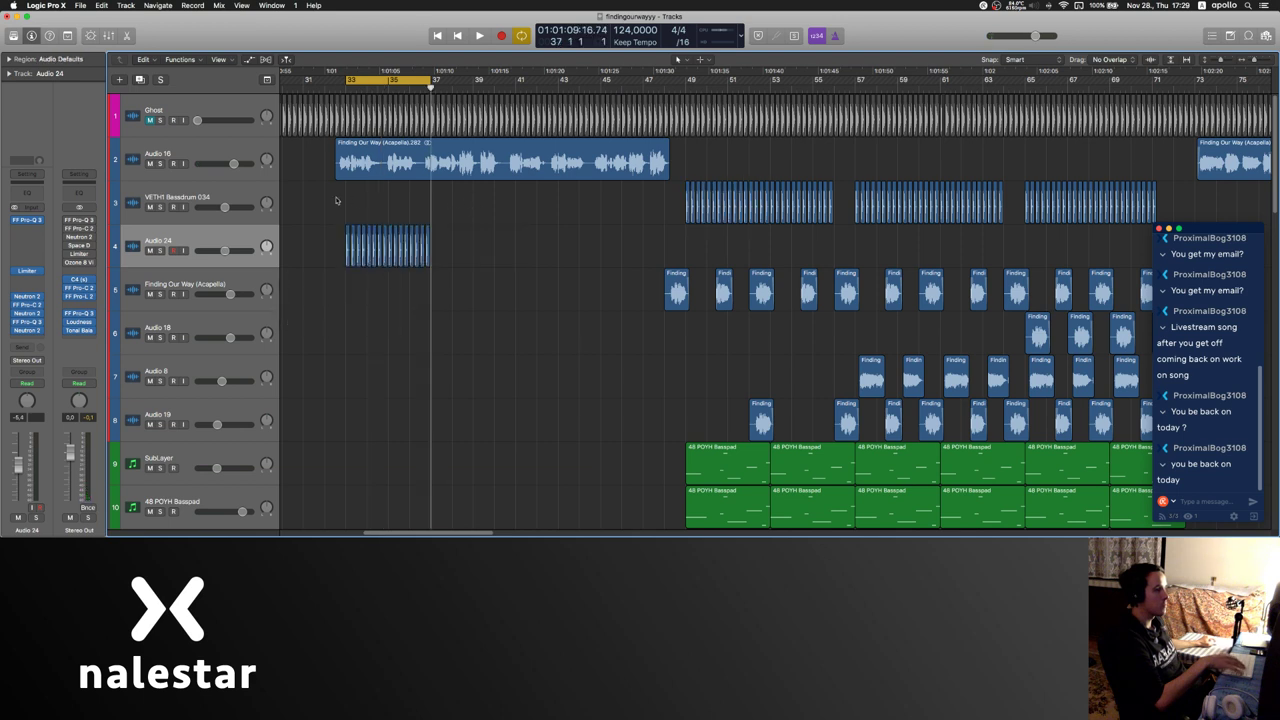
- Bounce the copied kick regions in place onto a new track, delete the emptied Audio 24 track and play the result
{"action": "key", "text": "space"}
{"action": "left_click_drag", "start_coordinate": [472, 242], "coordinate": [311, 249]}
{"action": "key", "text": "ctrl+b"}
{"action": "key", "text": "Return"}
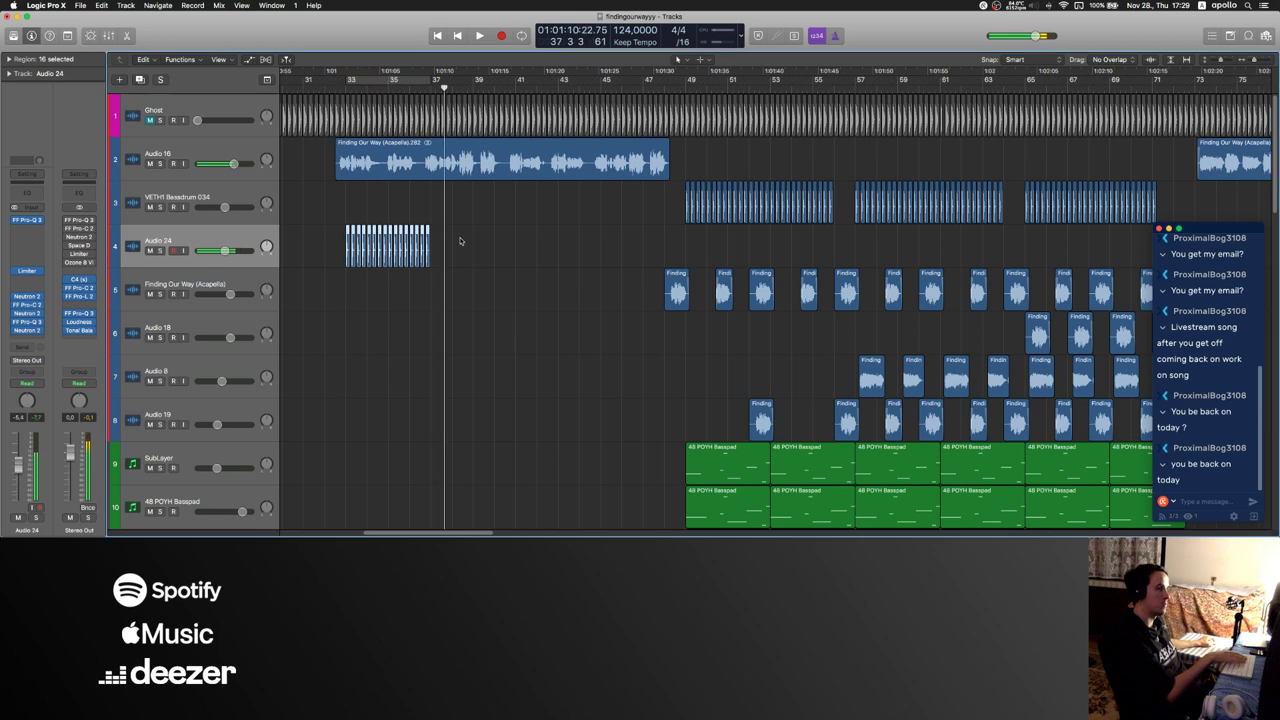
{"action": "left_click", "coordinate": [178, 241]}
{"action": "key", "text": "Delete"}
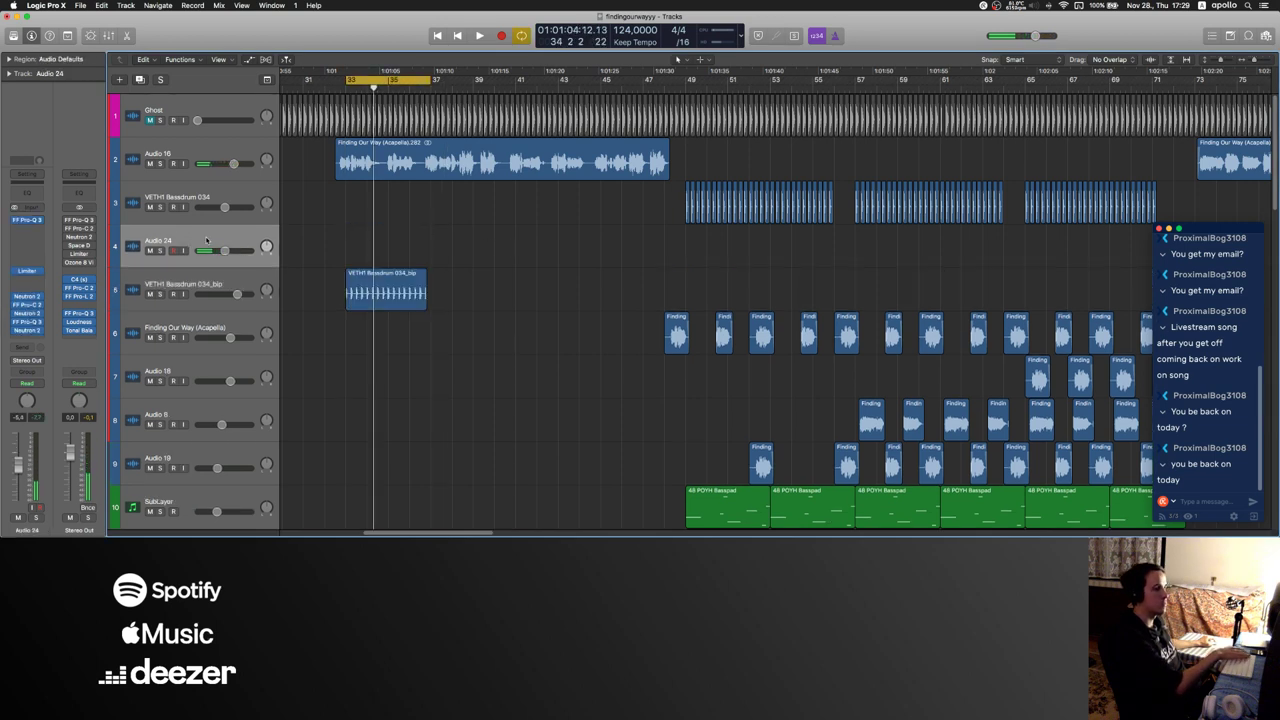
{"action": "key", "text": "Delete"}
{"action": "key", "text": "space"}
- Insert FF Pro-Q 3 on the bounced bassdrum track and add a low cut at about 146 Hz and a high cut
{"action": "left_click", "coordinate": [28, 232]}
{"action": "left_click", "coordinate": [30, 246]}
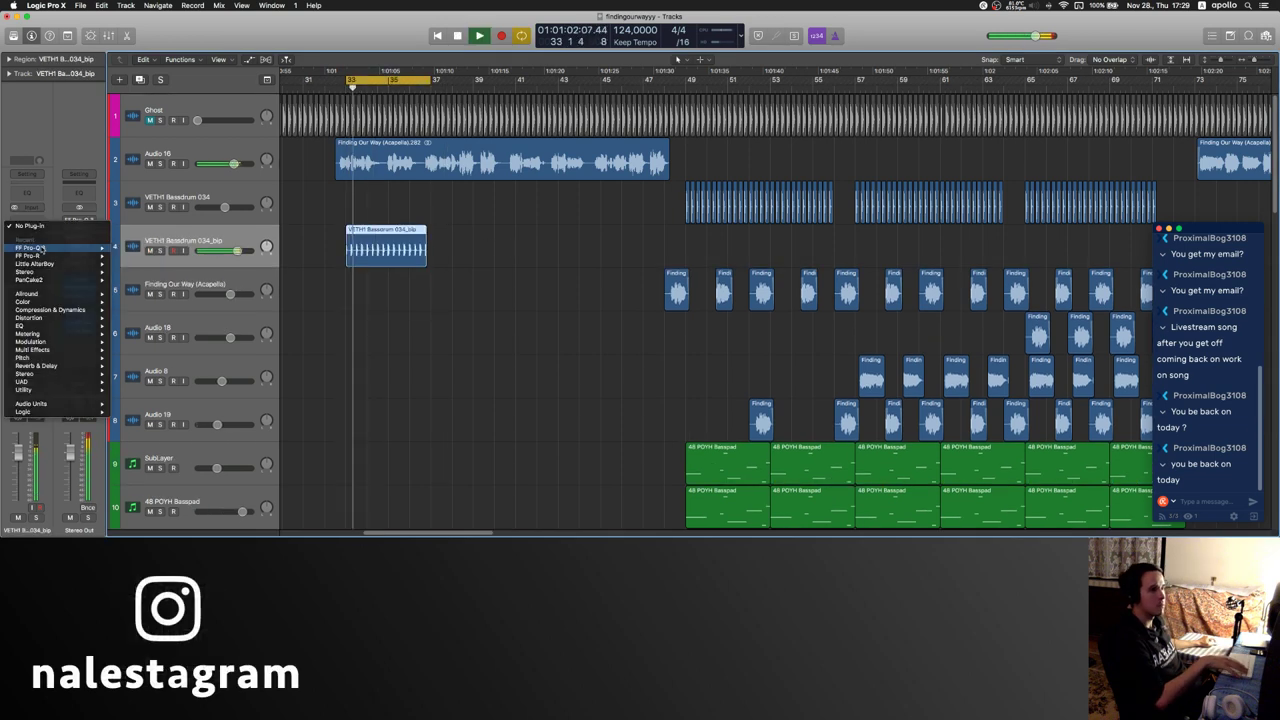
{"action": "left_click_drag", "start_coordinate": [32, 166], "coordinate": [161, 177]}
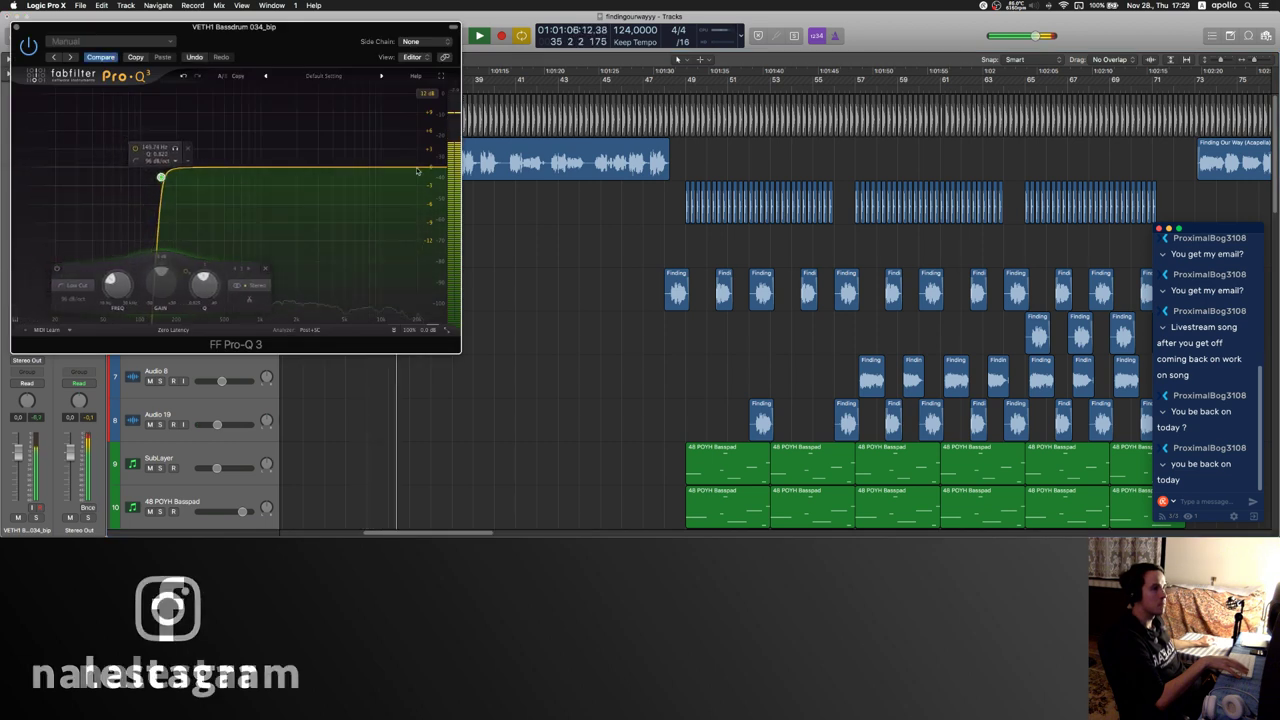
{"action": "left_click_drag", "start_coordinate": [427, 167], "coordinate": [195, 151]}
{"action": "scroll", "coordinate": [422, 168], "scroll_direction": "up", "scroll_amount": 5}
{"action": "left_click", "coordinate": [226, 174]}
{"action": "left_click", "coordinate": [16, 28]}
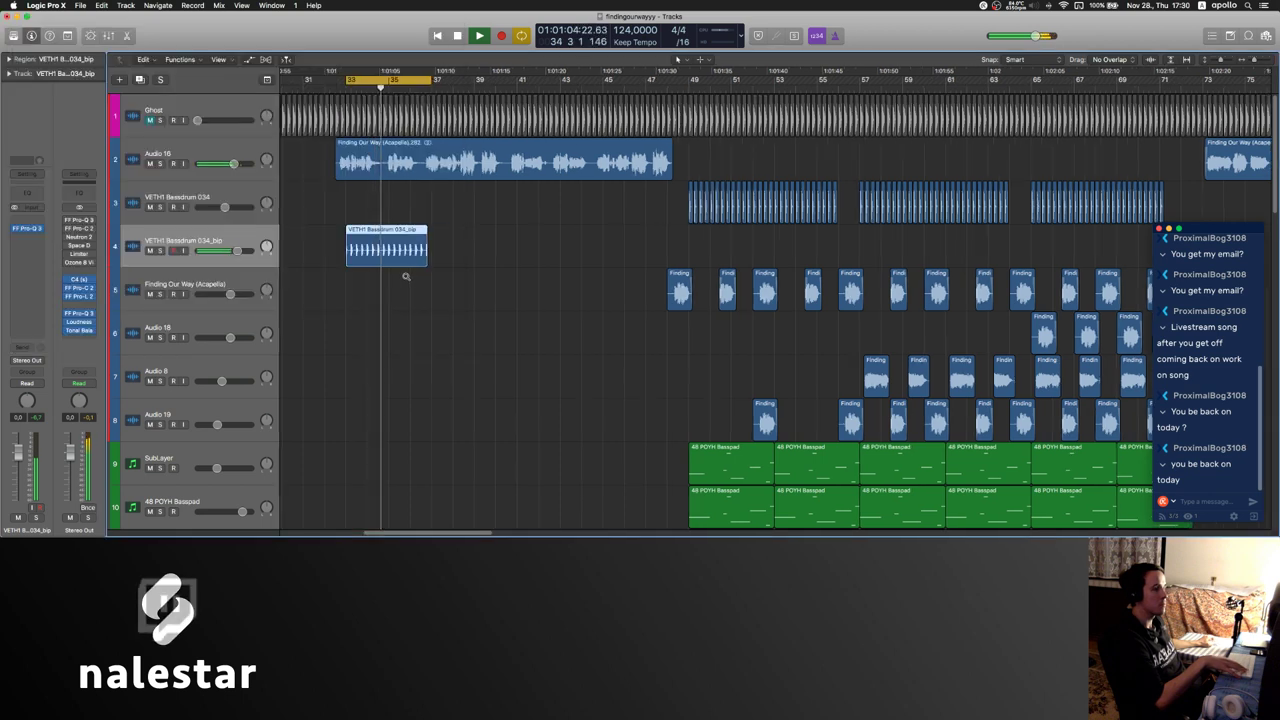
- Trim the bounced bassdrum region to bars 33 to 35 and repeat it up to bar 41
{"action": "key", "text": "super+Right"}
{"action": "left_click_drag", "start_coordinate": [328, 256], "coordinate": [393, 258]}
{"action": "left_click", "coordinate": [393, 259]}
{"action": "key", "text": "super+r"}
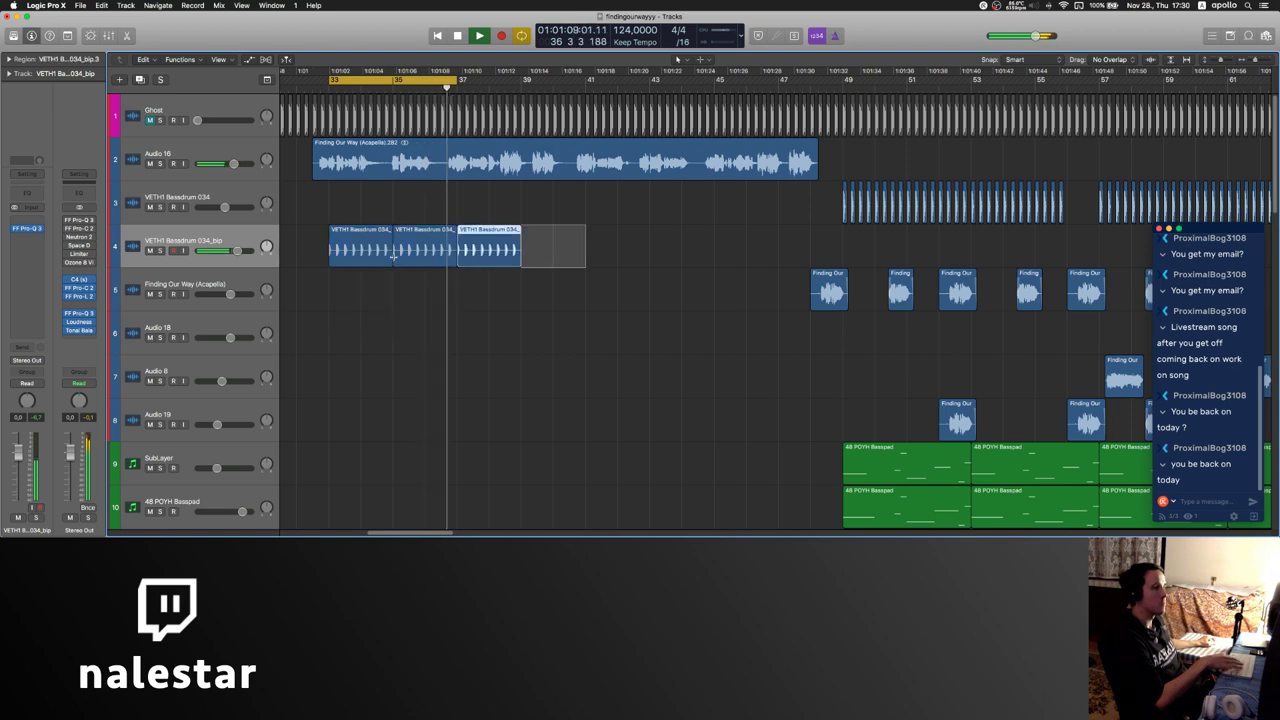
{"action": "key", "text": "super+r"}
- Copy the Inst 6_bip region from bar 33 to bar 37
{"action": "scroll", "coordinate": [432, 250], "scroll_direction": "down", "scroll_amount": 8}
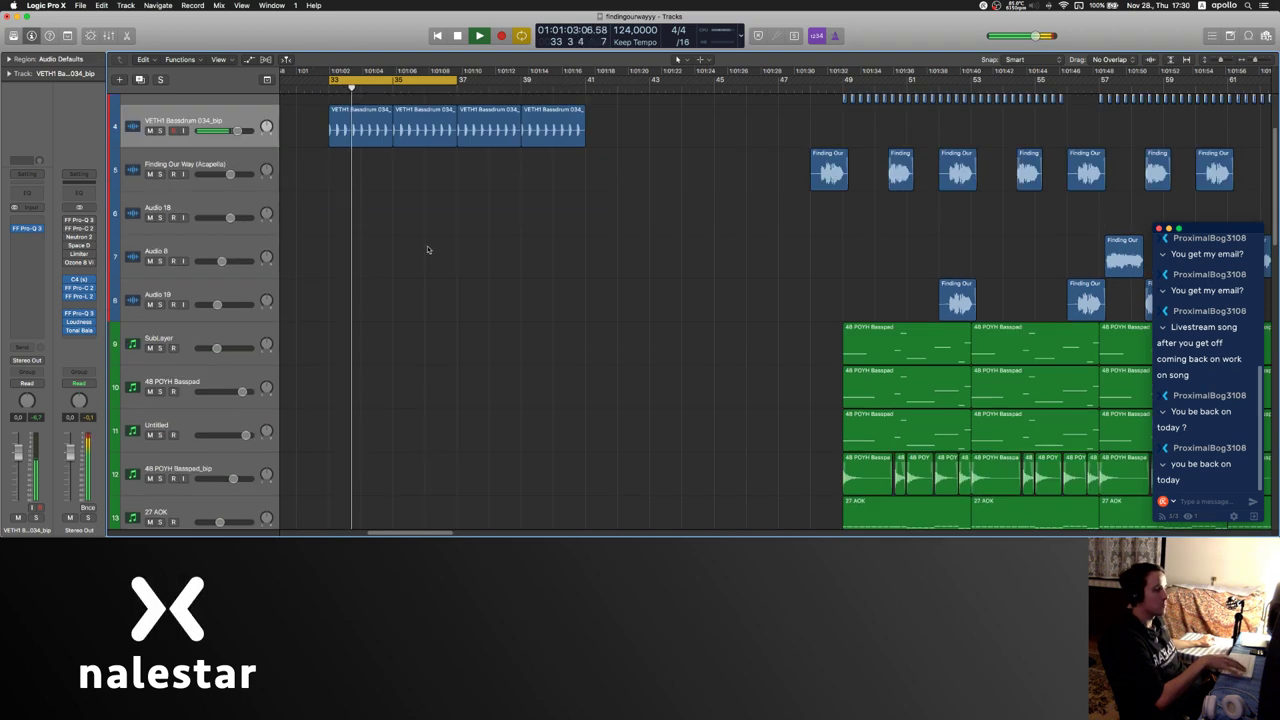
{"action": "scroll", "coordinate": [432, 250], "scroll_direction": "up", "scroll_amount": 8}
{"action": "scroll", "coordinate": [434, 246], "scroll_direction": "down", "scroll_amount": 15}
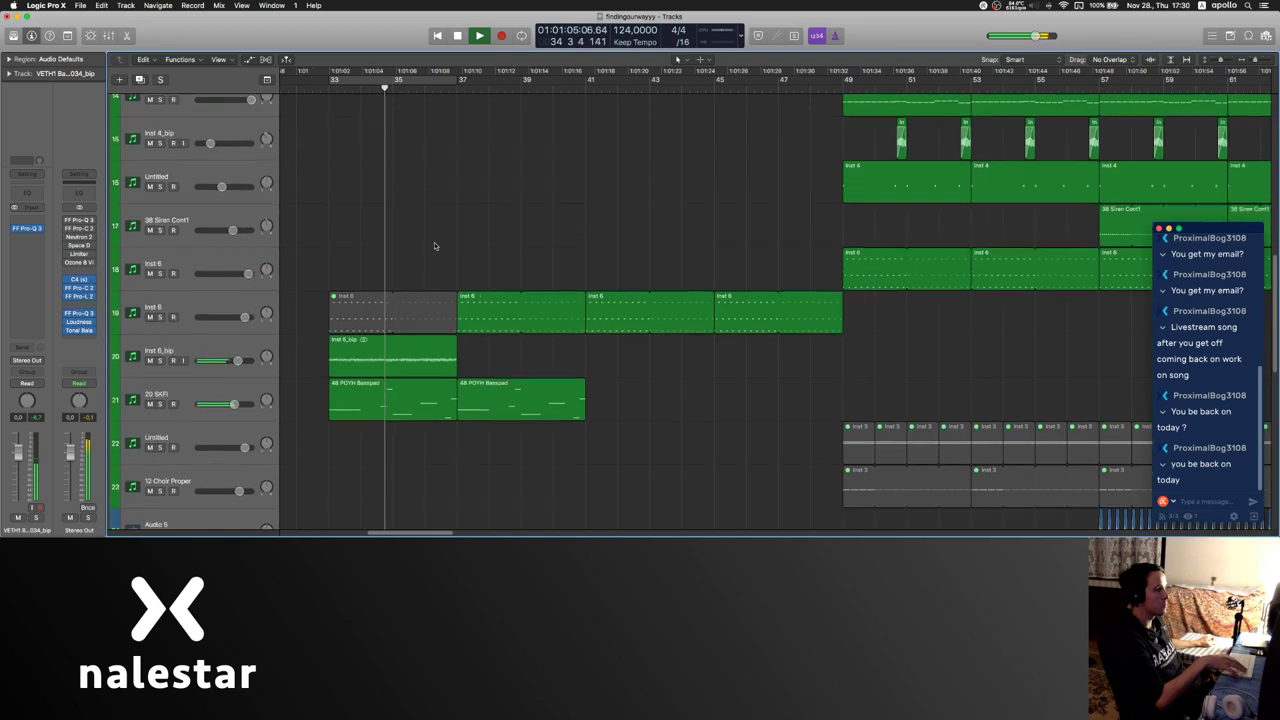
{"action": "left_click_drag", "start_coordinate": [436, 200], "coordinate": [563, 190], "text": "alt"}
{"action": "left_click", "coordinate": [649, 236]}
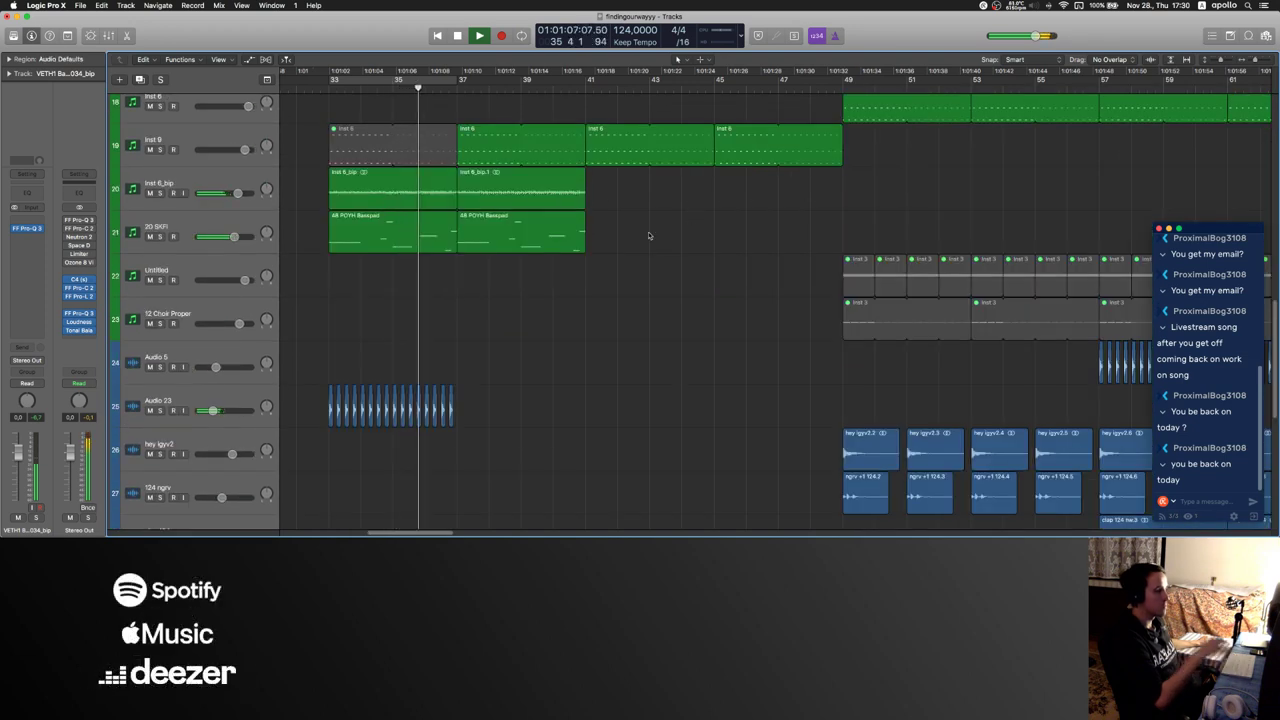
- Delete the unmuted Inst 6 region at bars 37 to 41 and play the section from bar 33
{"action": "left_click_drag", "start_coordinate": [475, 387], "coordinate": [322, 434]}
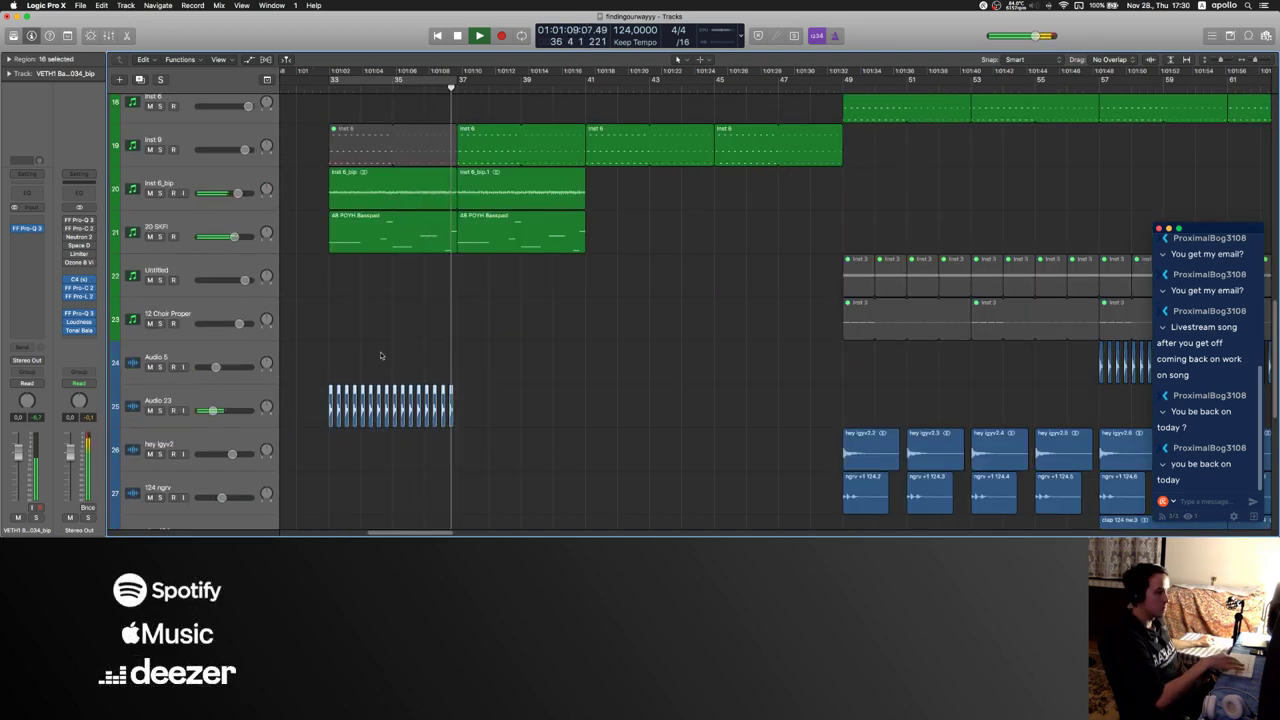
{"action": "left_click", "coordinate": [325, 401]}
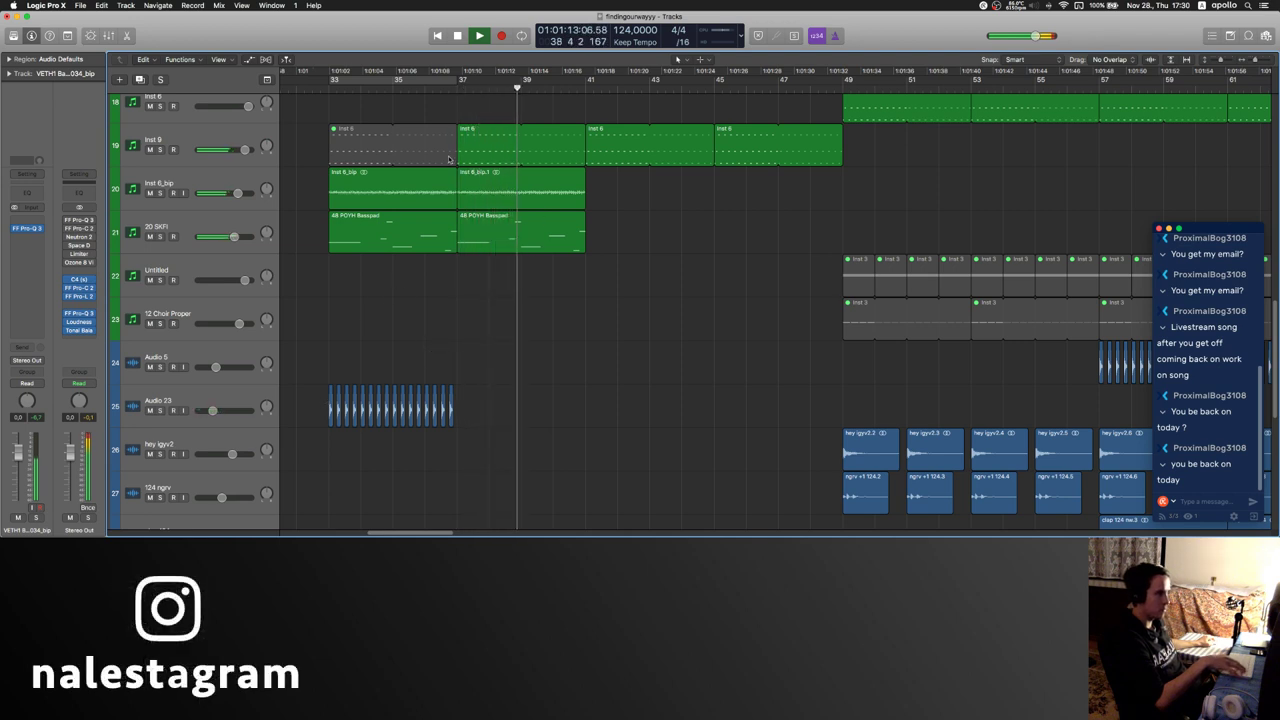
{"action": "left_click", "coordinate": [499, 157]}
{"action": "key", "text": "Delete"}
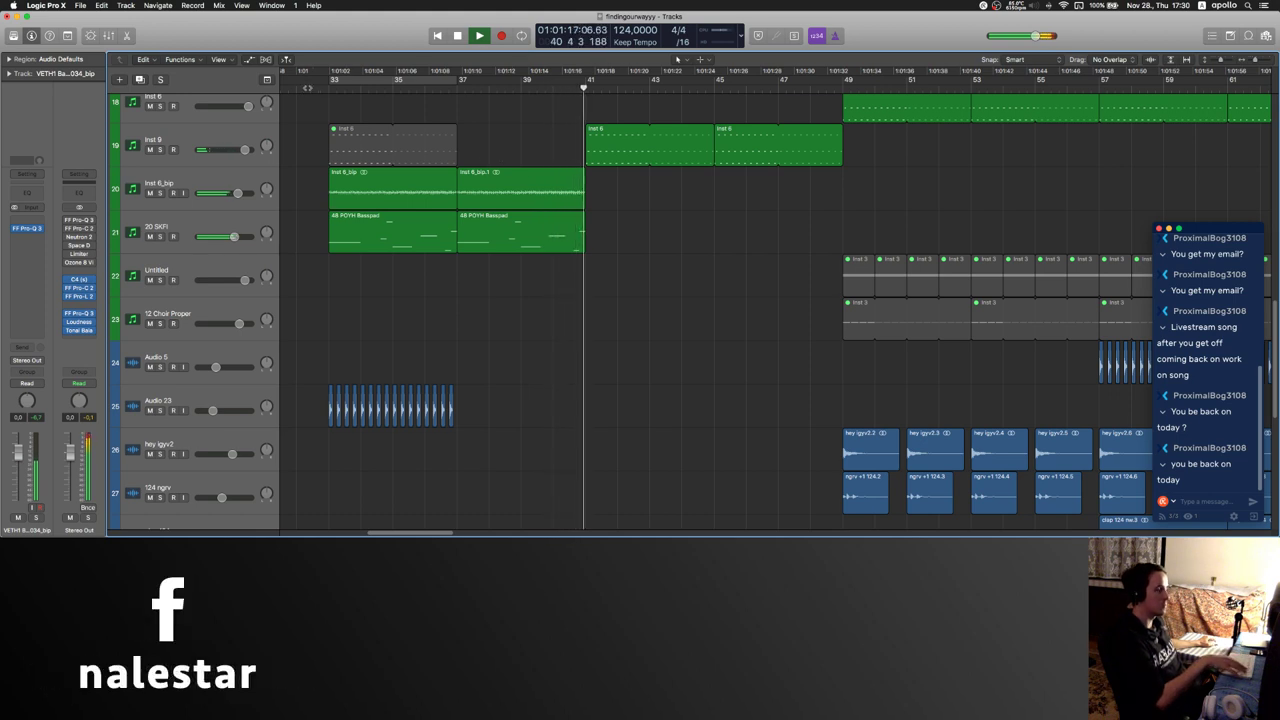
{"action": "left_click", "coordinate": [307, 88]}
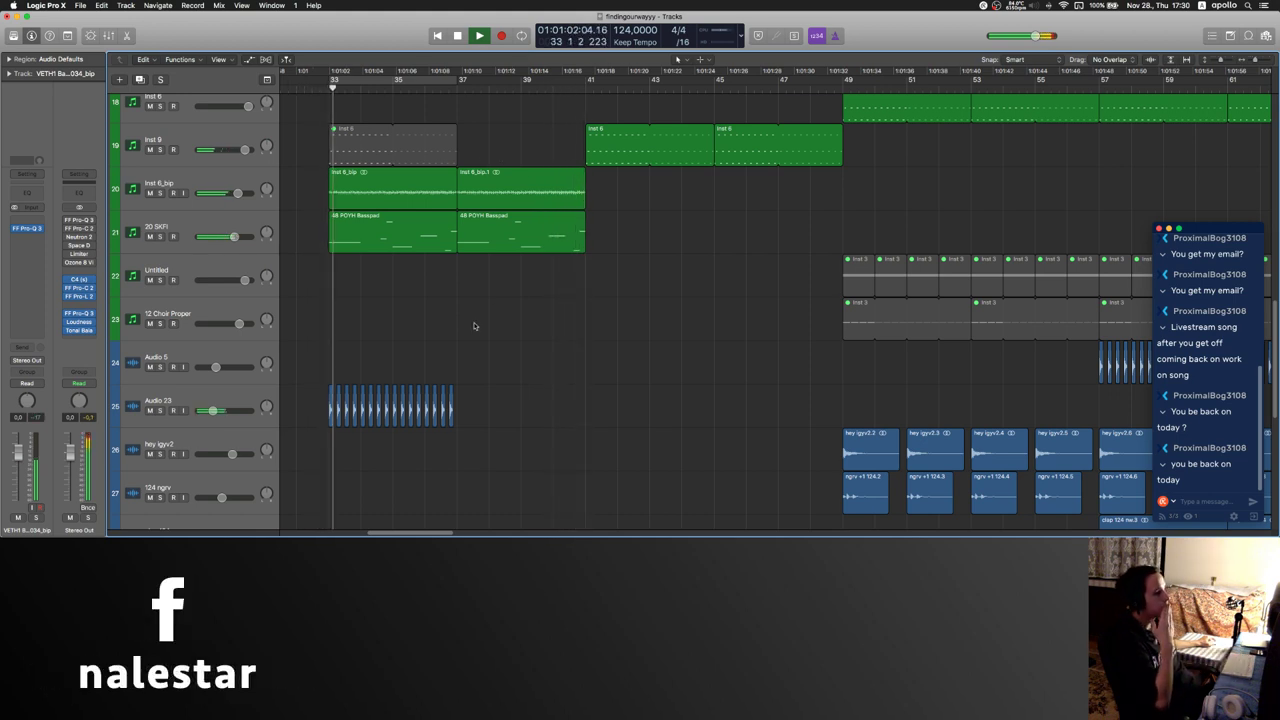
{"action": "left_click", "coordinate": [180, 228]}
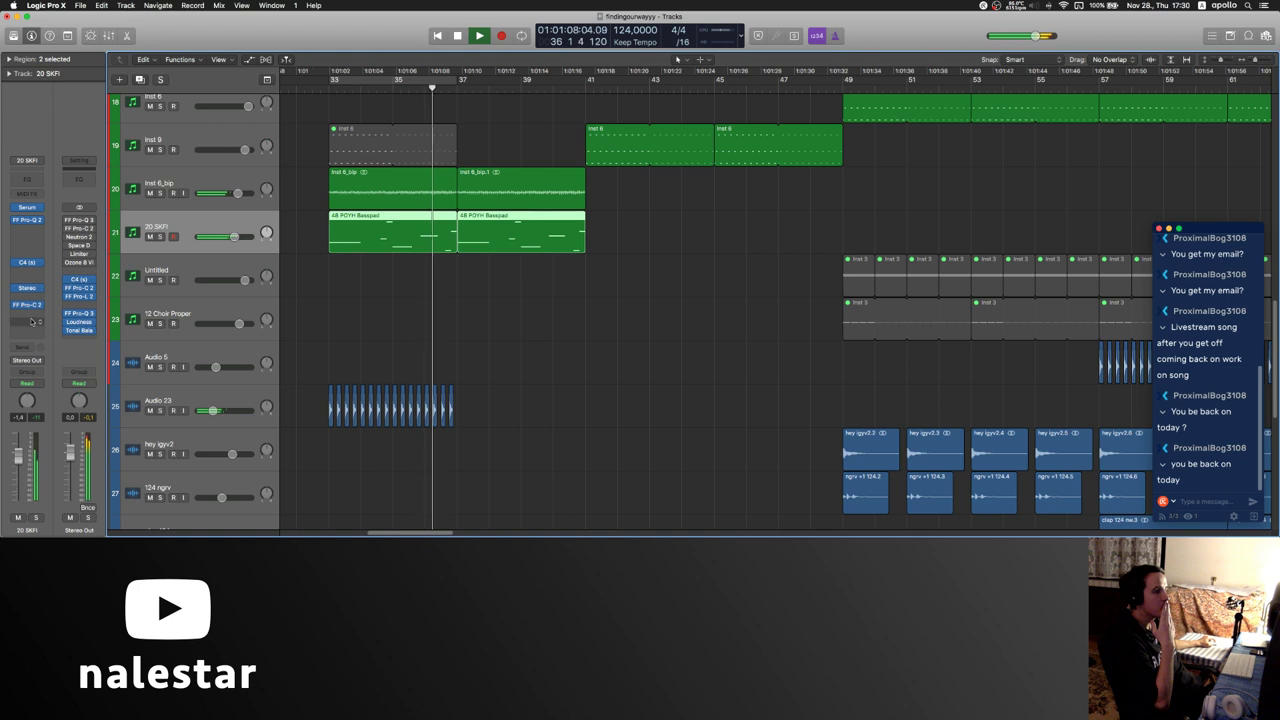
{"action": "left_click", "coordinate": [393, 330]}
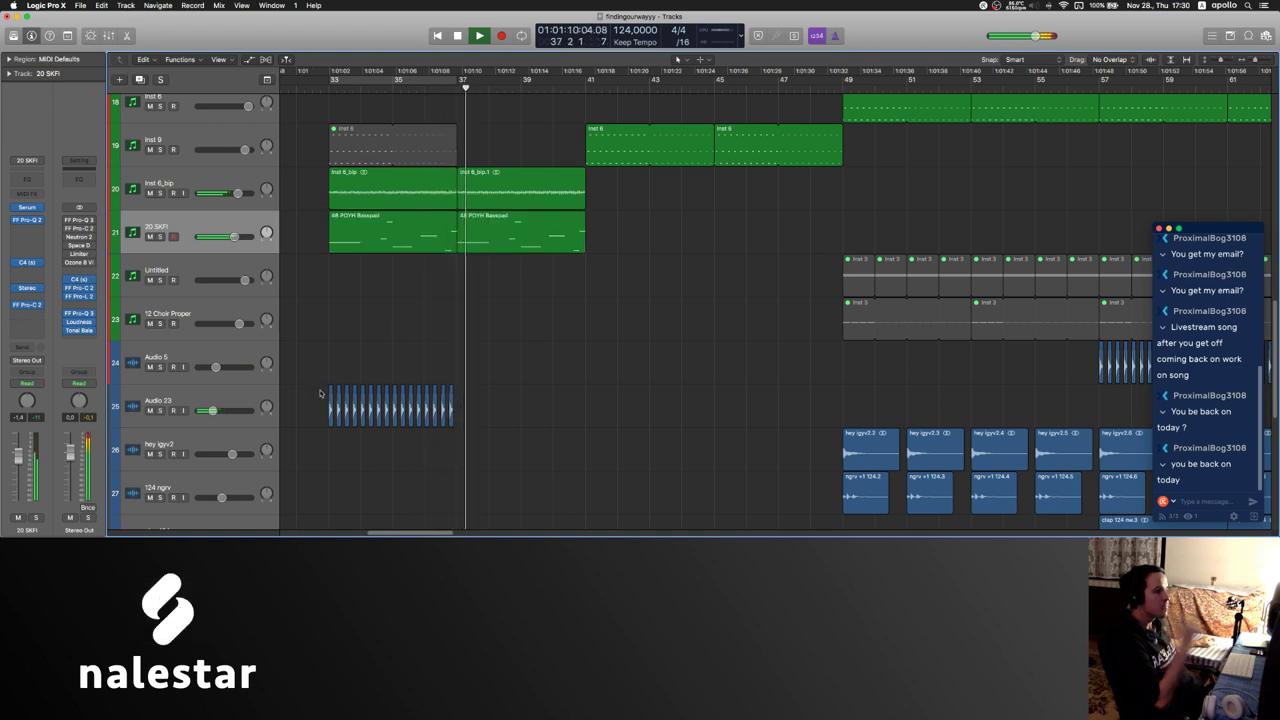
- Repeat the Audio 23 slices from bars 33 to 37 three times, filling the track up to bar 49
{"action": "left_click_drag", "start_coordinate": [312, 402], "coordinate": [457, 414]}
{"action": "left_click", "coordinate": [457, 415], "text": "super"}
{"action": "key", "text": "super+v"}
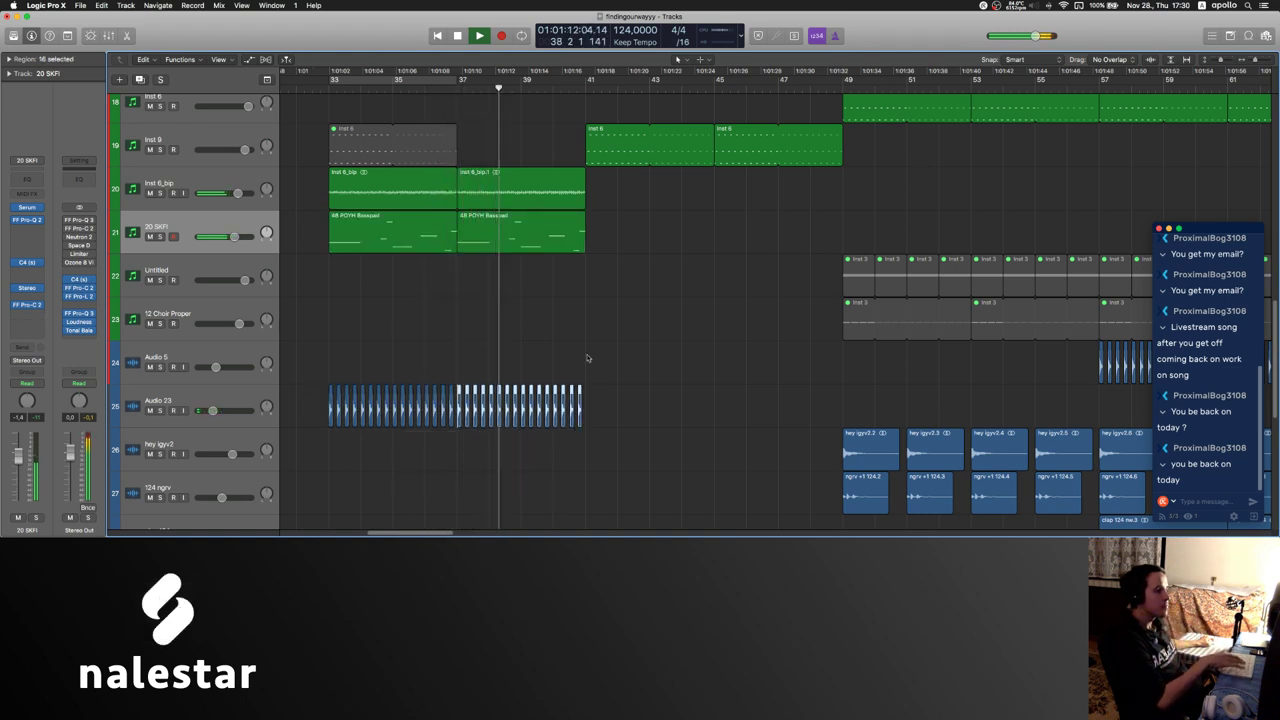
{"action": "left_click", "coordinate": [585, 404], "text": "super"}
{"action": "key", "text": "super+v"}
{"action": "left_click", "coordinate": [713, 408], "text": "super"}
{"action": "key", "text": "super+v"}
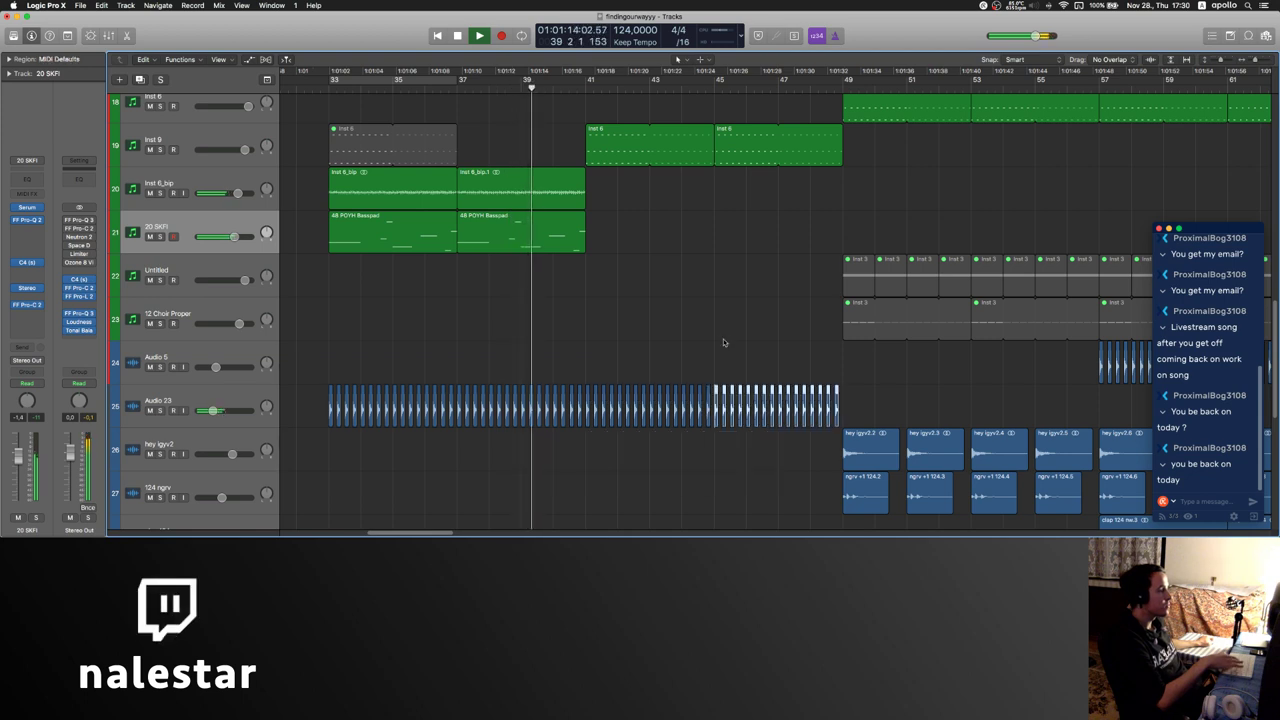
- Copy the 20 SKFI Basspad region from bar 37 to bars 41 and 45
{"action": "scroll", "coordinate": [650, 285], "scroll_direction": "right", "scroll_amount": 1}
{"action": "left_click_drag", "start_coordinate": [611, 192], "coordinate": [543, 228]}
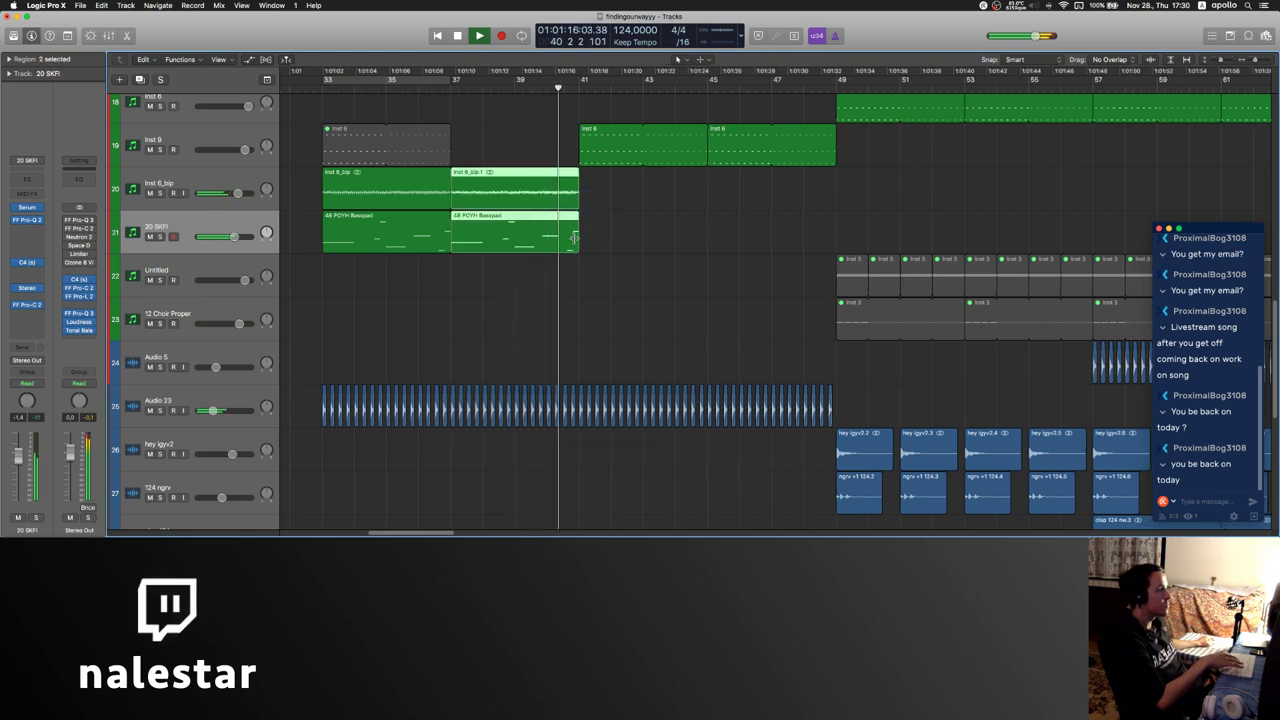
{"action": "left_click", "coordinate": [574, 240]}
{"action": "key", "text": "super+c"}
{"action": "left_click", "coordinate": [582, 239], "text": "super"}
{"action": "key", "text": "super+v"}
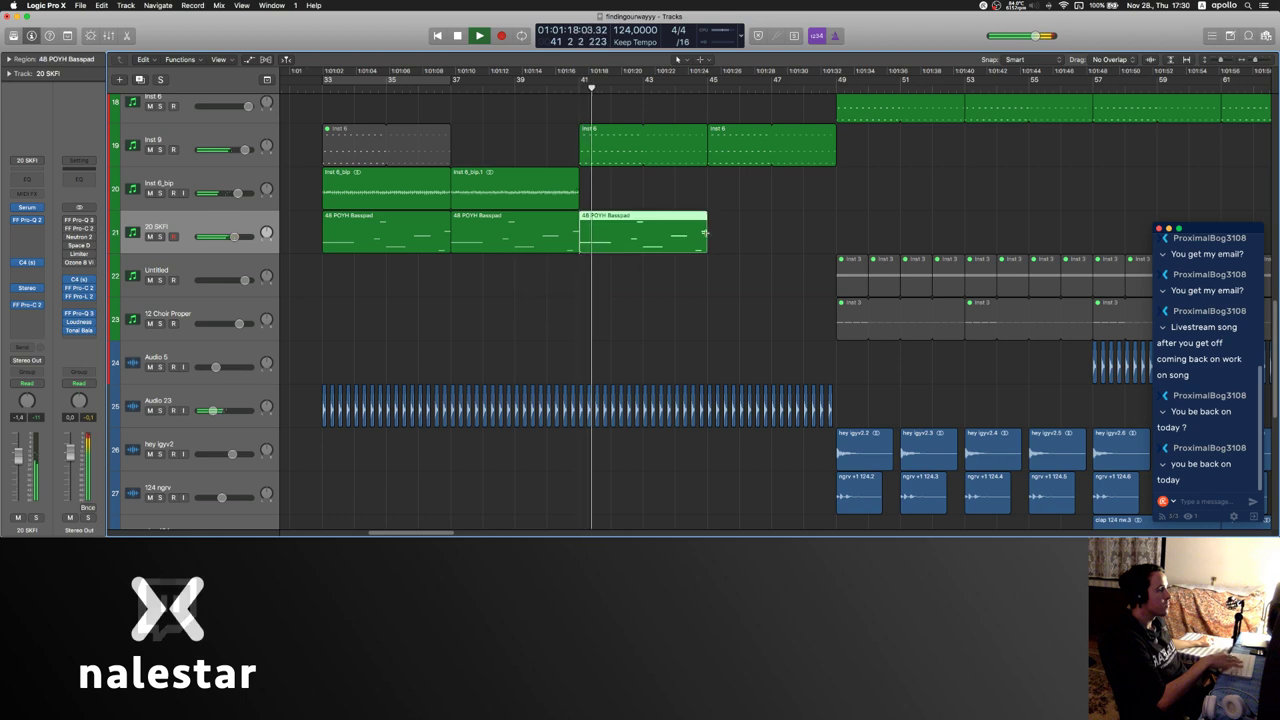
{"action": "left_click", "coordinate": [709, 231], "text": "super"}
{"action": "key", "text": "super+v"}
{"action": "scroll", "coordinate": [728, 197], "scroll_direction": "right", "scroll_amount": 1}
{"action": "left_click", "coordinate": [729, 196]}
- Copy the 48 POYH Basspad track's two regions from bars 49 to 57 to bar 41 and play from just before them
{"action": "scroll", "coordinate": [728, 199], "scroll_direction": "up", "scroll_amount": 8}
{"action": "scroll", "coordinate": [728, 200], "scroll_direction": "right", "scroll_amount": 3}
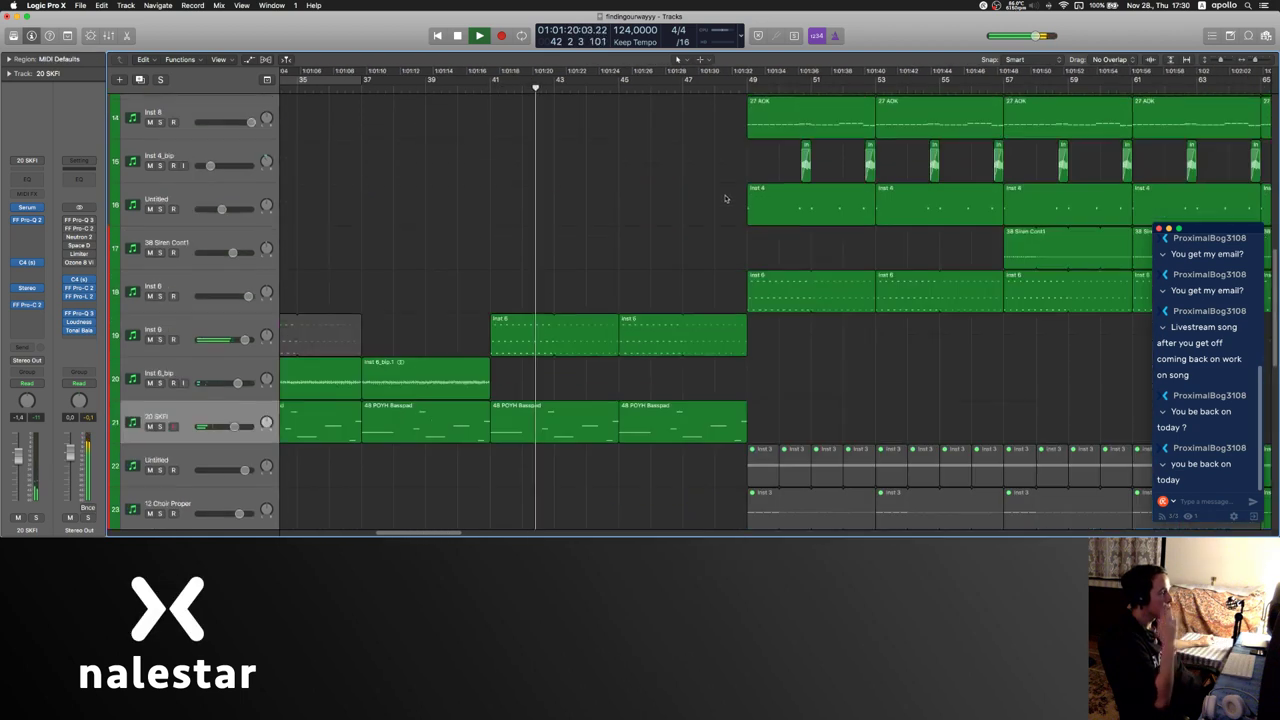
{"action": "scroll", "coordinate": [726, 201], "scroll_direction": "up", "scroll_amount": 3}
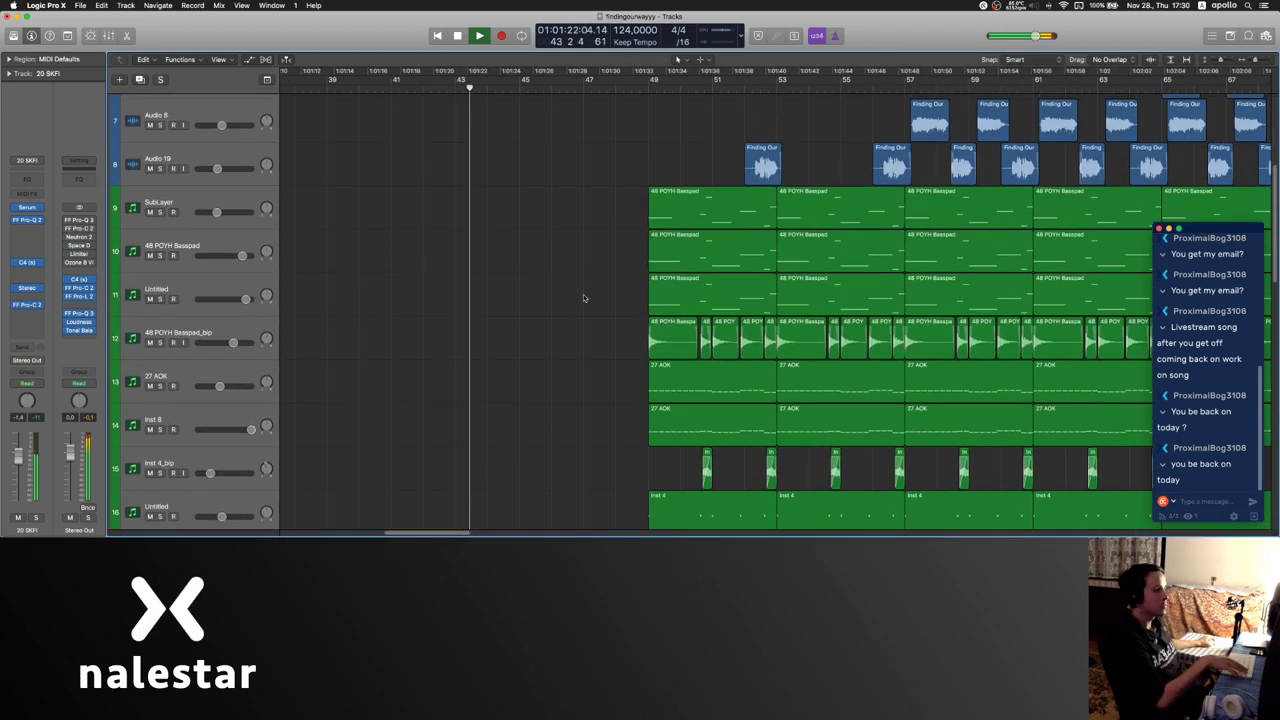
{"action": "scroll", "coordinate": [590, 296], "scroll_direction": "right", "scroll_amount": 1}
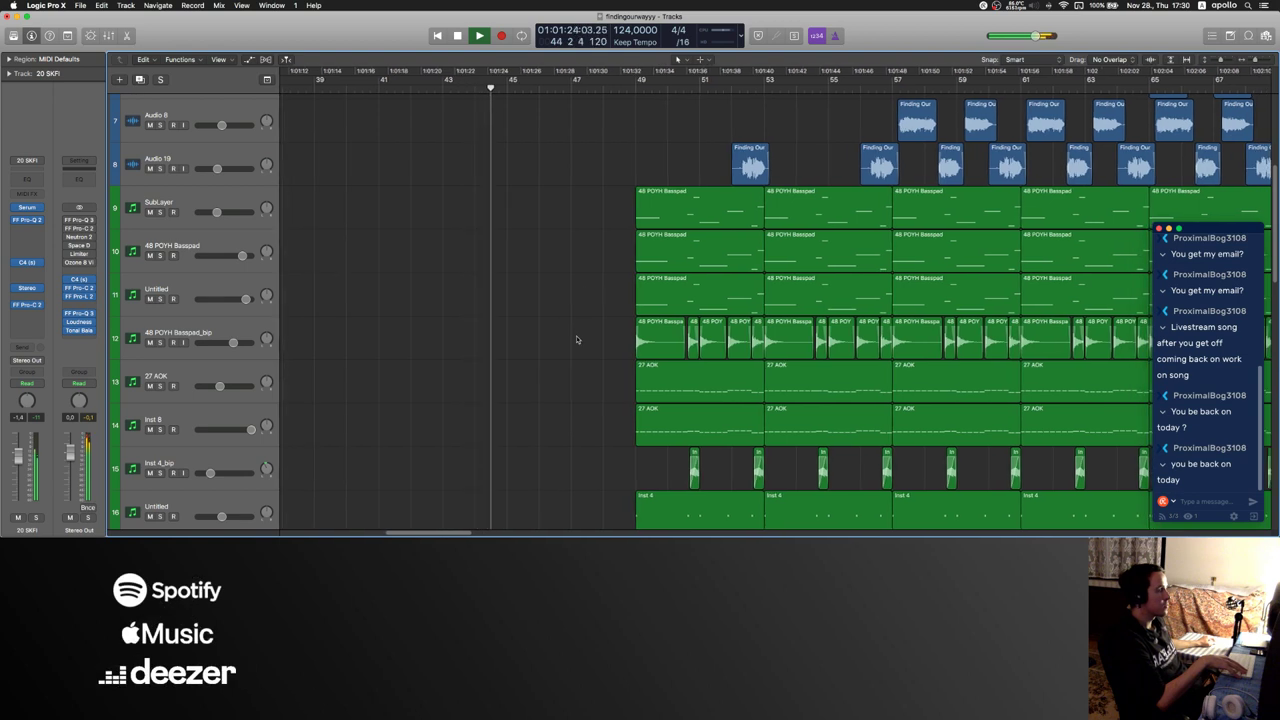
{"action": "left_click_drag", "start_coordinate": [594, 339], "coordinate": [885, 307]}
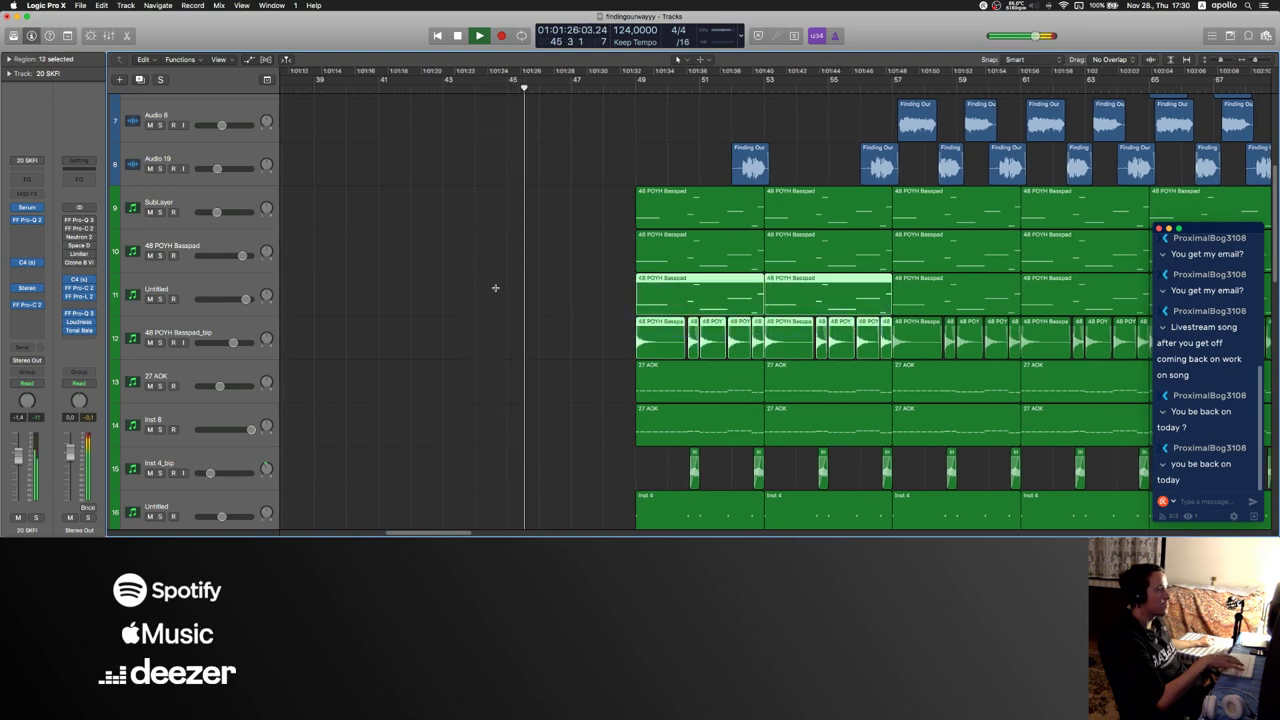
{"action": "left_click", "coordinate": [594, 318]}
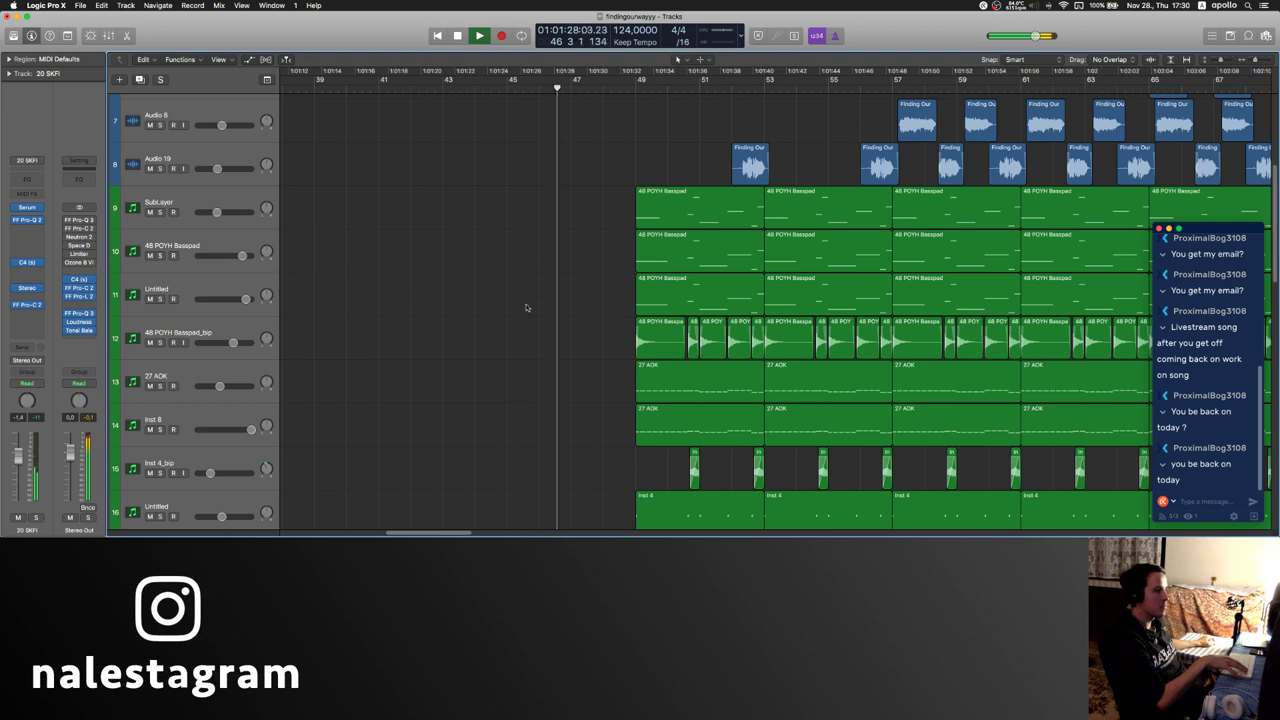
{"action": "left_click_drag", "start_coordinate": [540, 229], "coordinate": [787, 247]}
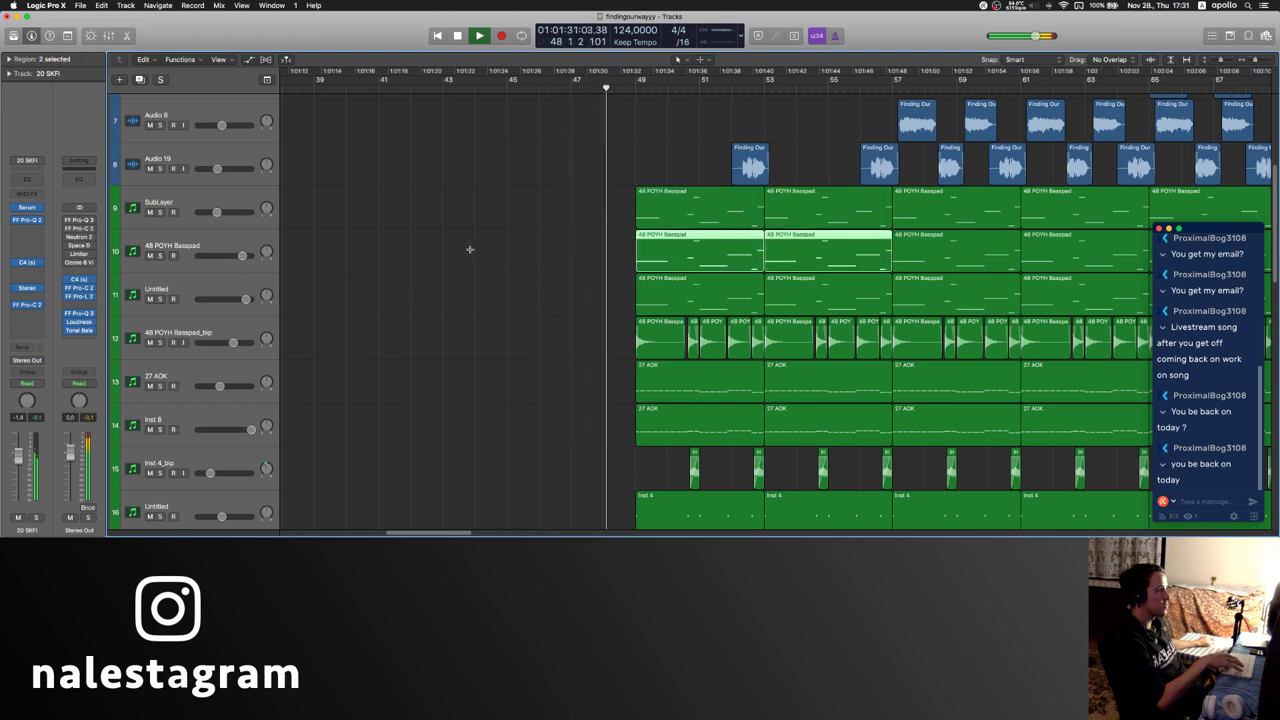
{"action": "left_click", "coordinate": [380, 265], "text": "super"}
{"action": "key", "text": "super+v"}
{"action": "left_click", "coordinate": [399, 104]}
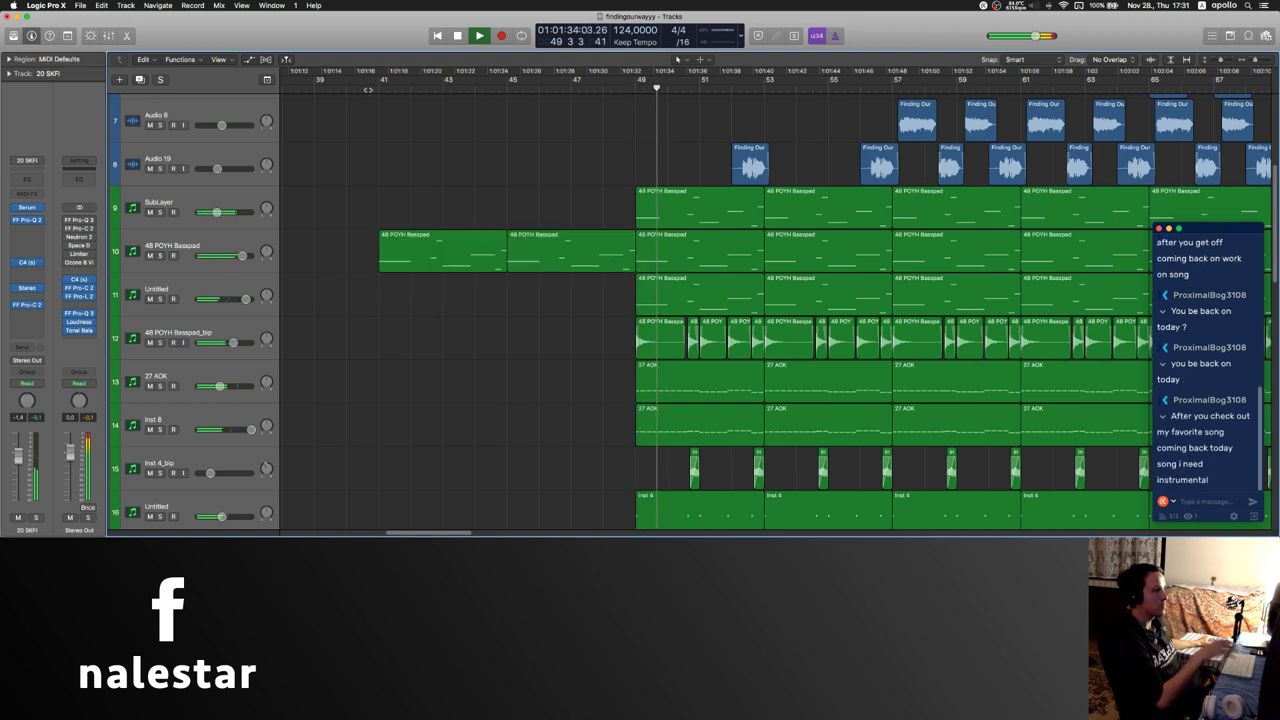
{"action": "left_click", "coordinate": [491, 166]}
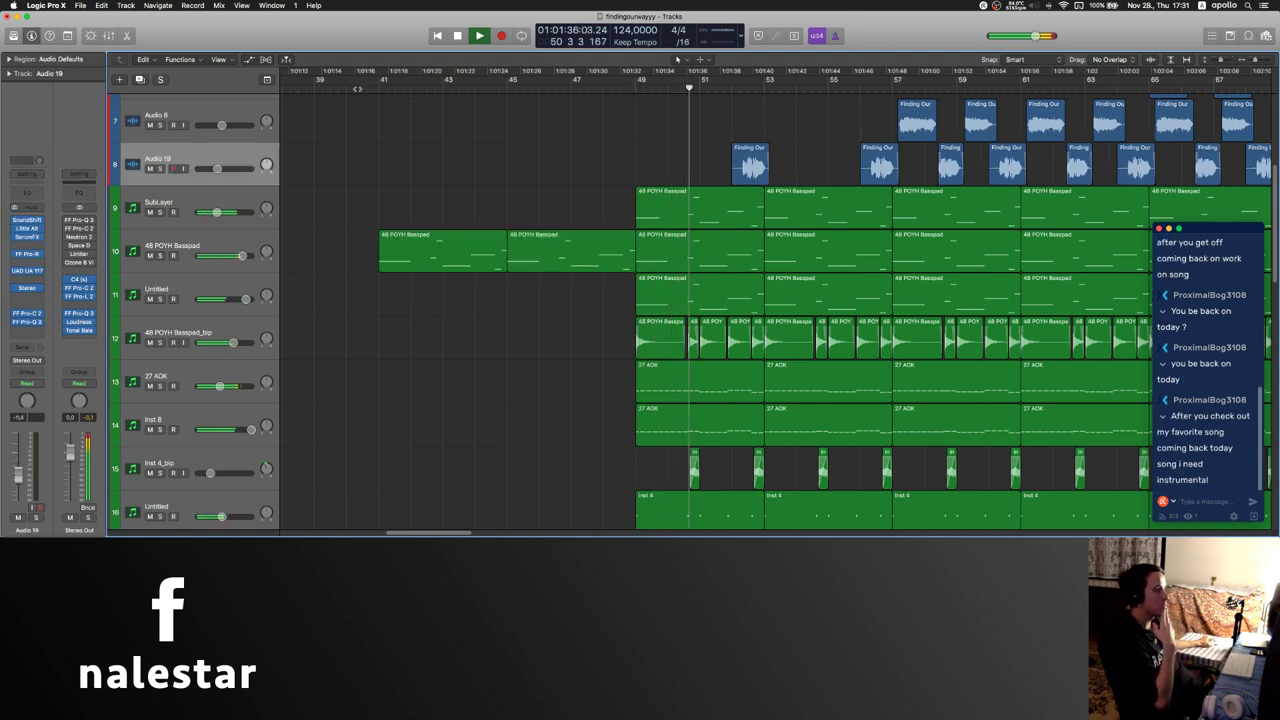
{"action": "left_click", "coordinate": [357, 88]}
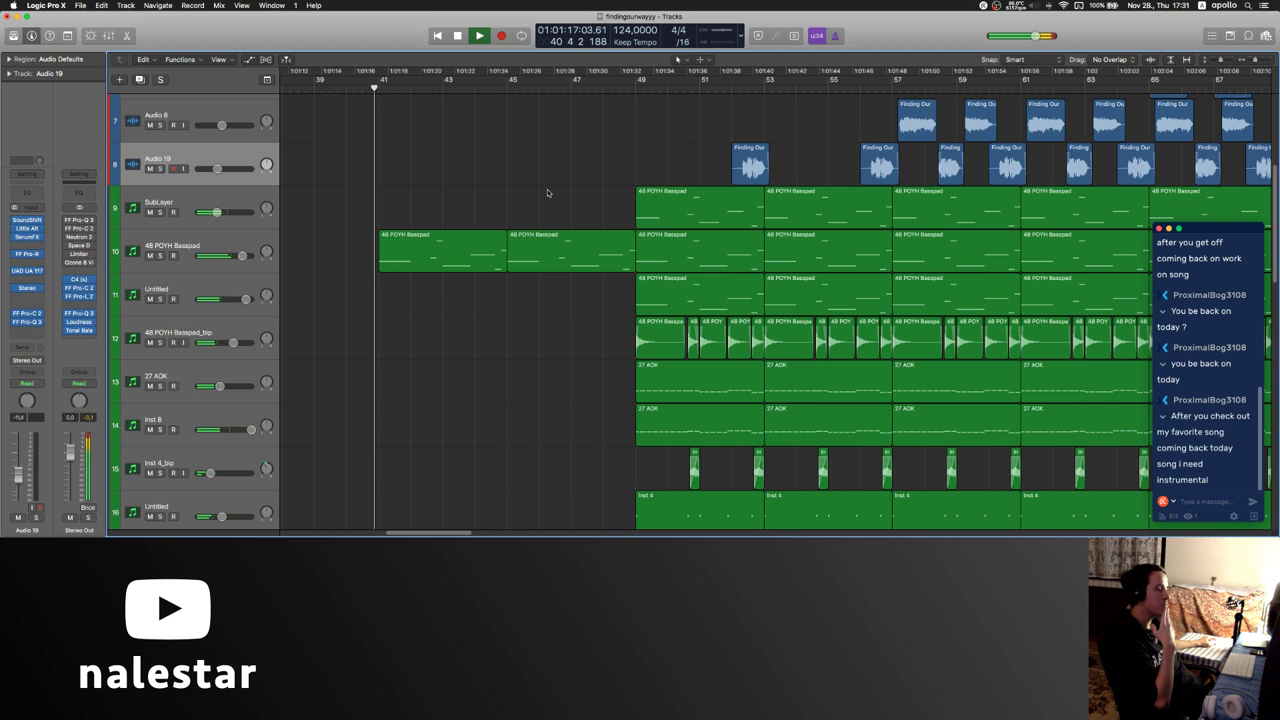
- Duplicate the 48 POYH Basspad track with its settings and move the two regions at bars 41 to 49 onto it
{"action": "left_click", "coordinate": [213, 245]}
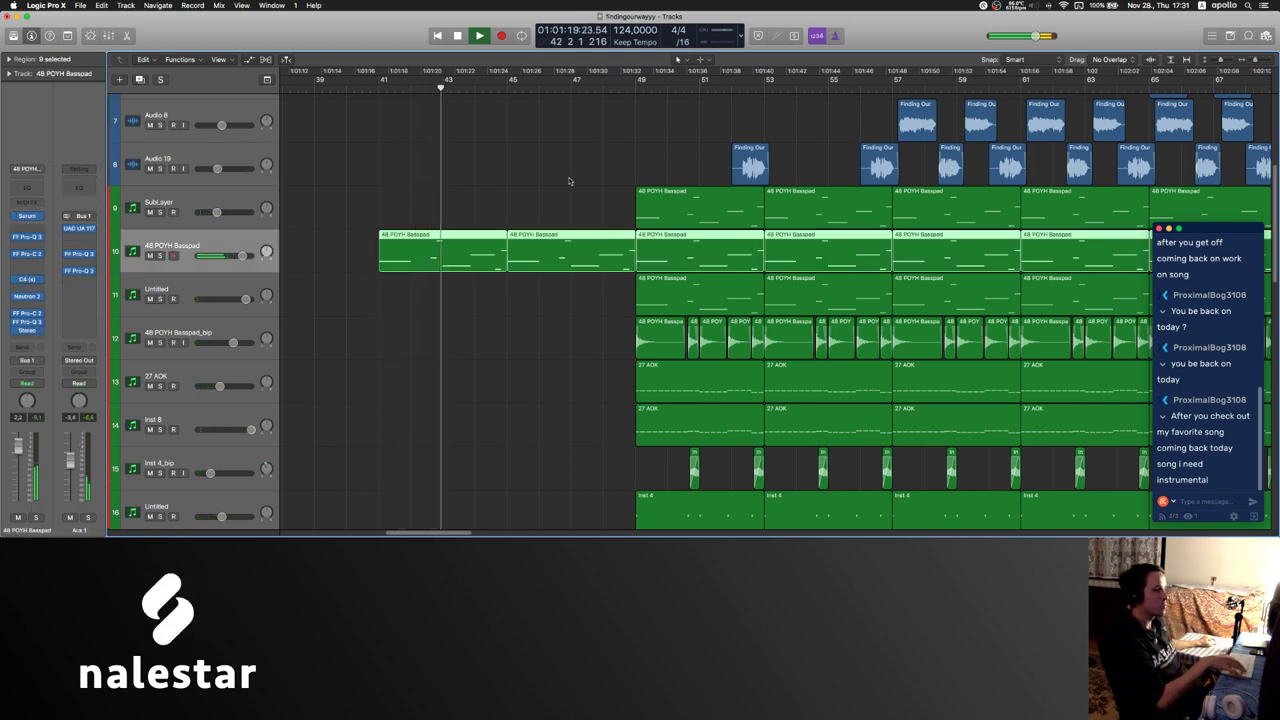
{"action": "key", "text": "super+d"}
{"action": "left_click_drag", "start_coordinate": [583, 171], "coordinate": [408, 287]}
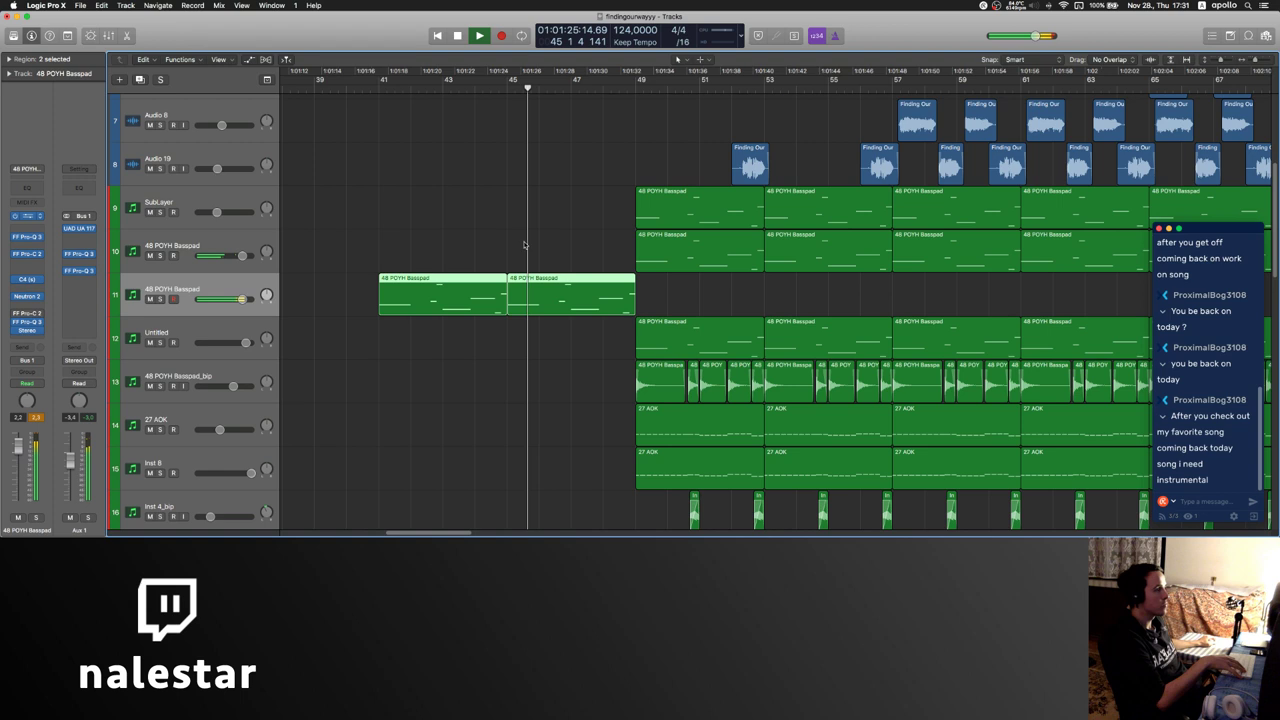
- Inspect the filter in Serum's FX section on the duplicated 48 POYH Basspad track
{"action": "key", "text": "v"}
{"action": "left_click", "coordinate": [138, 89]}
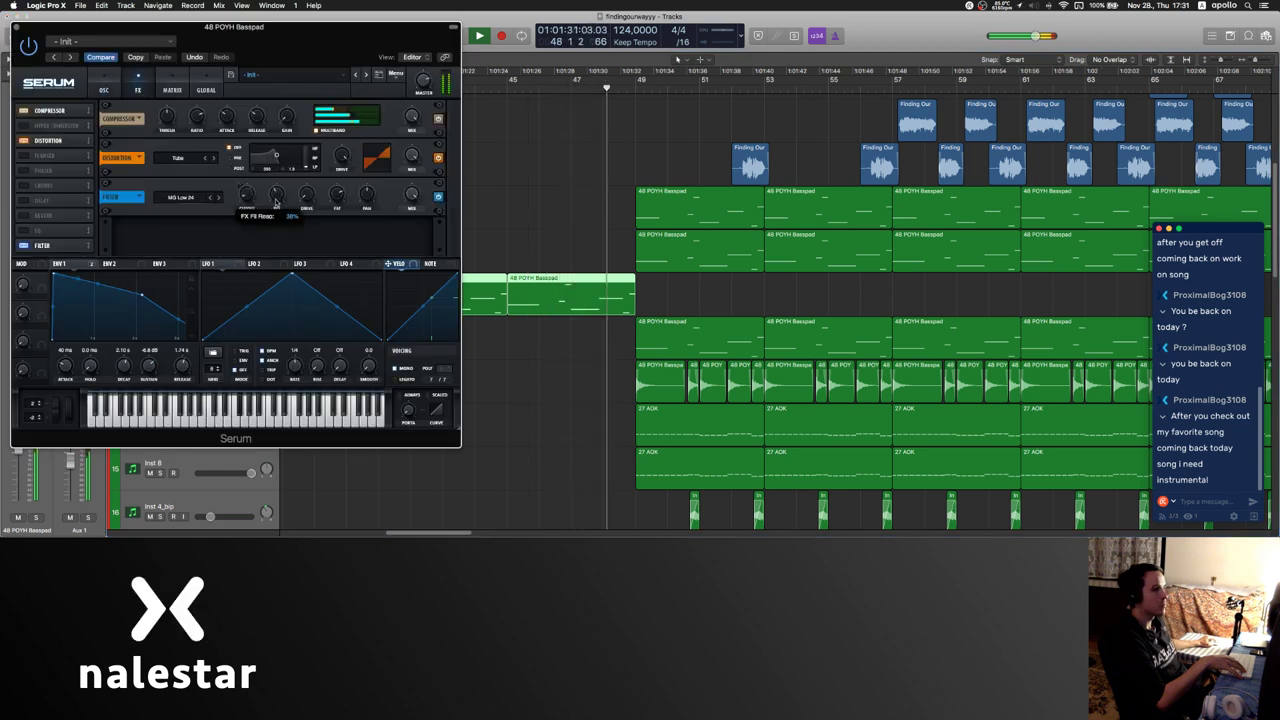
{"action": "left_click", "coordinate": [17, 29]}
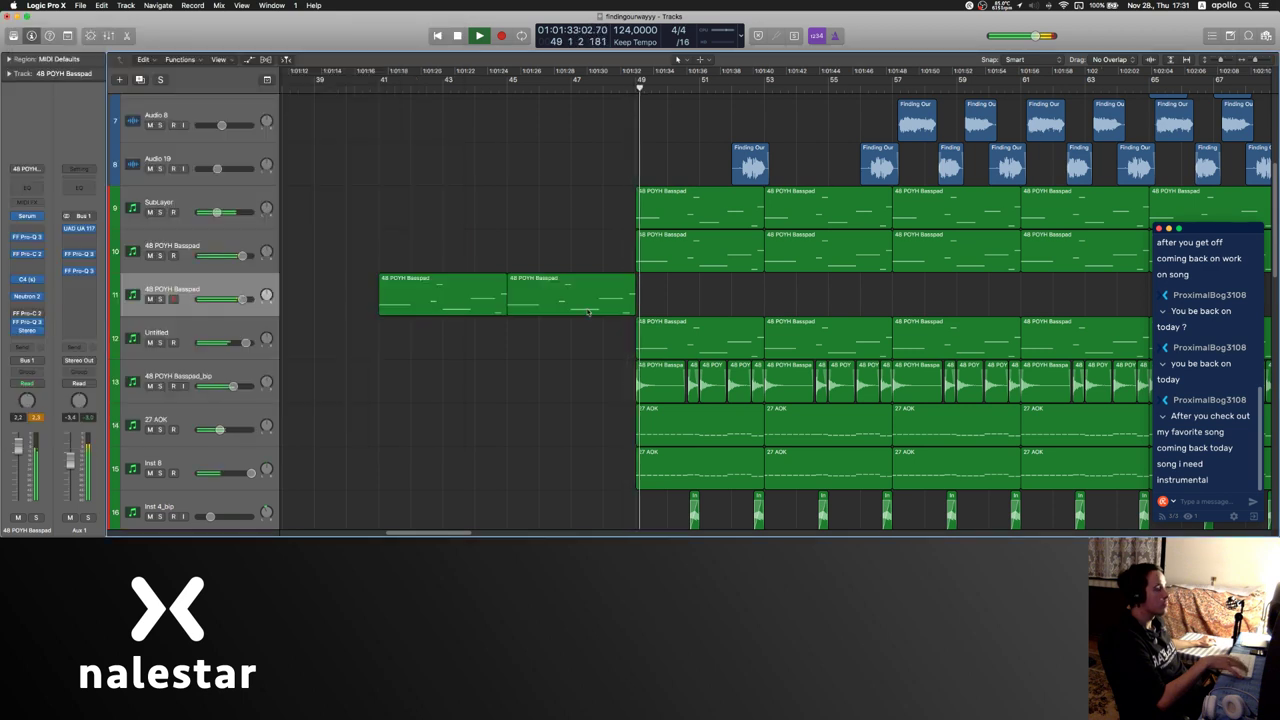
- Delete the last two short notes in the duplicated Basspad track's bar 45 region and lengthen the note before them
{"action": "double_click", "coordinate": [510, 290]}
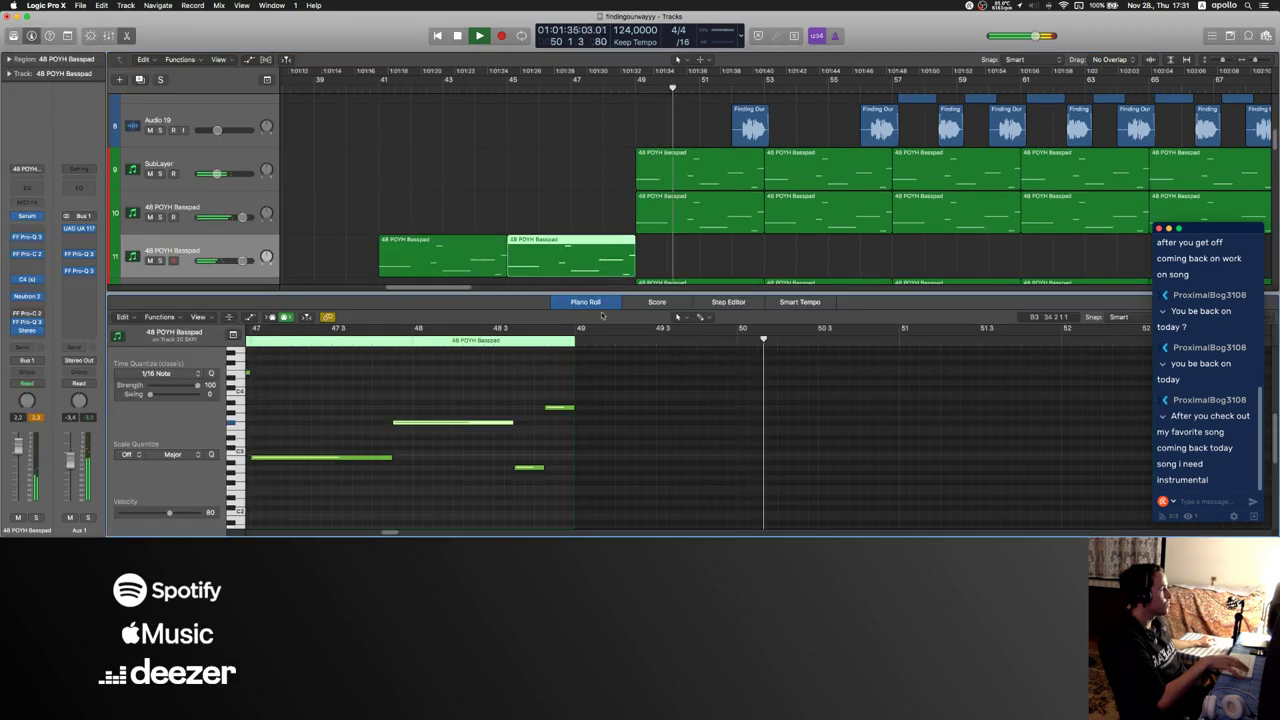
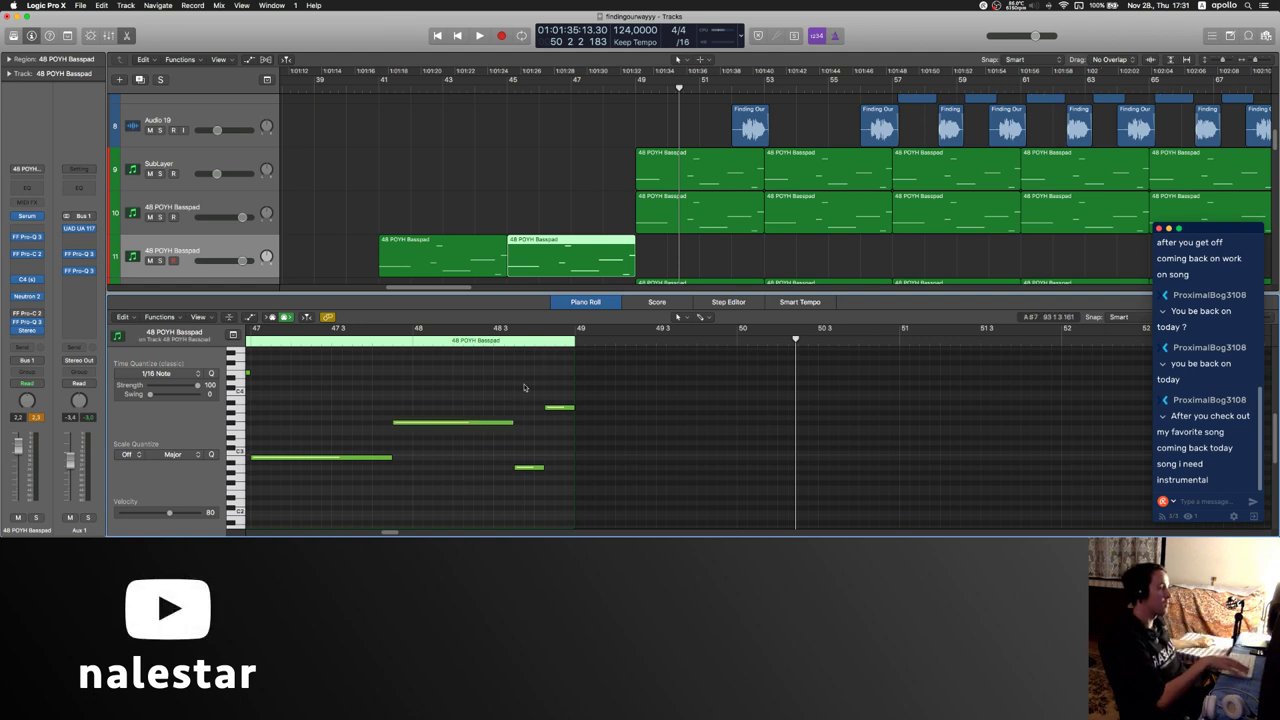
{"action": "left_click_drag", "start_coordinate": [532, 378], "coordinate": [568, 484]}
{"action": "key", "text": "Delete"}
{"action": "left_click_drag", "start_coordinate": [509, 421], "coordinate": [543, 422]}
{"action": "key", "text": "e"}
- Replace the 20 SKFI region at bar 45 with the edited Basspad region
{"action": "scroll", "coordinate": [560, 270], "scroll_direction": "down", "scroll_amount": 15}
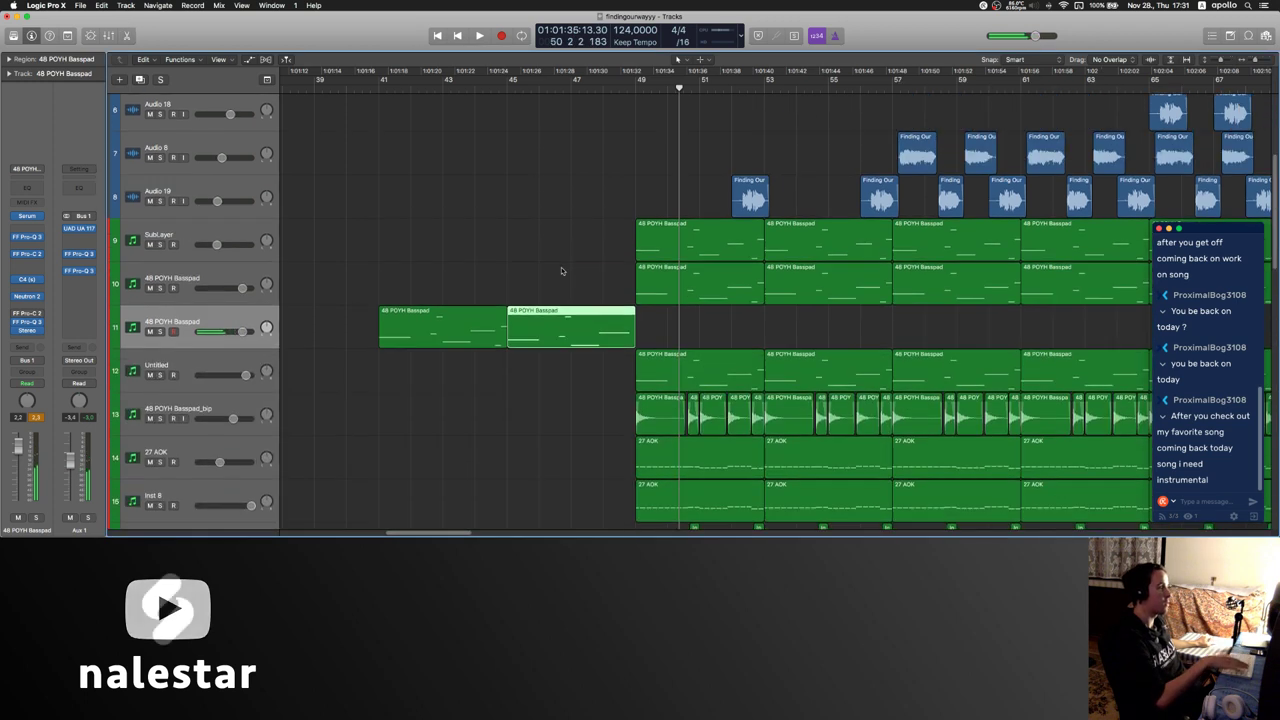
{"action": "scroll", "coordinate": [563, 268], "scroll_direction": "up", "scroll_amount": 13}
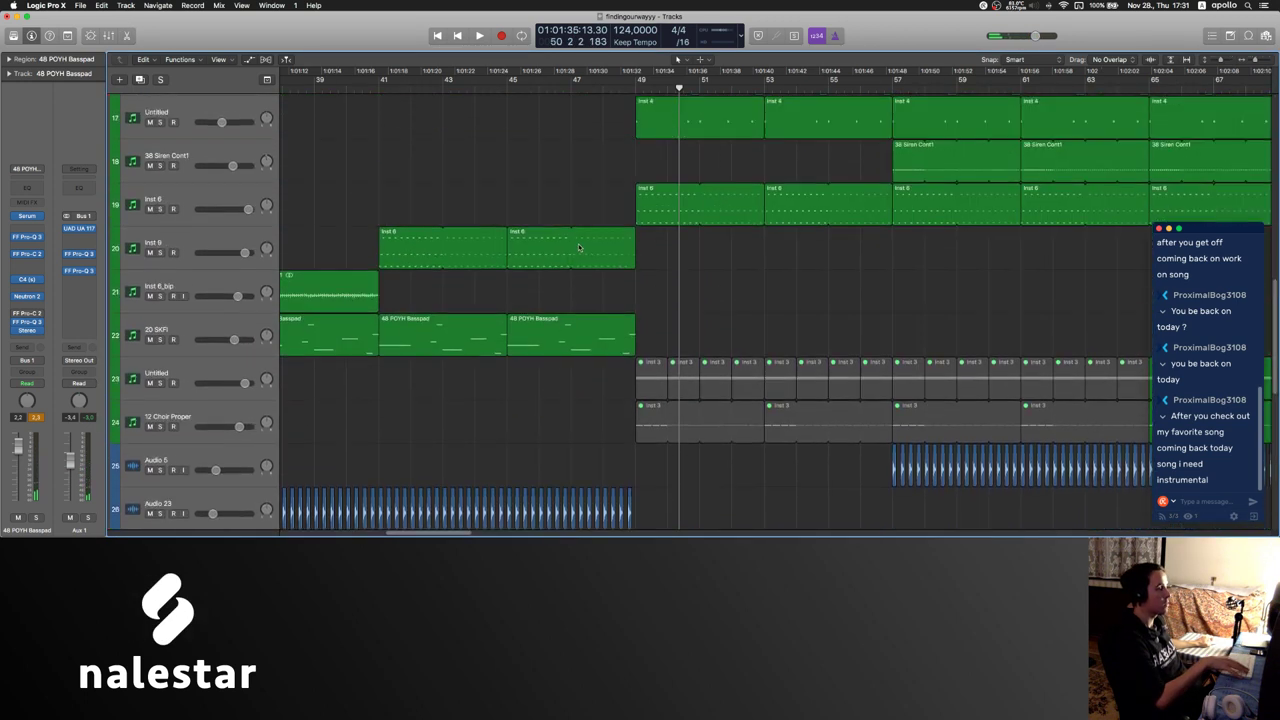
{"action": "scroll", "coordinate": [527, 329], "scroll_direction": "down", "scroll_amount": 3}
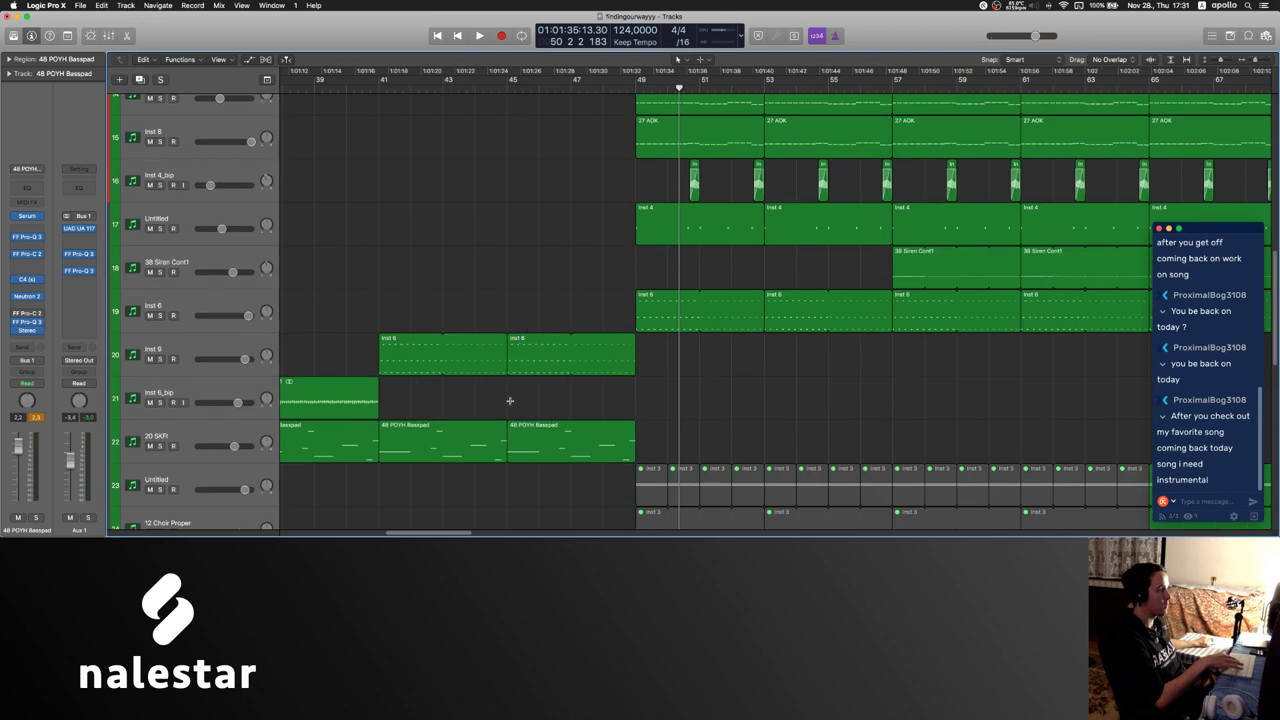
{"action": "double_click", "coordinate": [508, 438], "text": "super"}
- Check the notes of the two 20 SKFI regions at bars 41 to 49 and play from about bar 44
{"action": "left_click_drag", "start_coordinate": [486, 404], "coordinate": [550, 463]}
{"action": "double_click", "coordinate": [549, 460]}
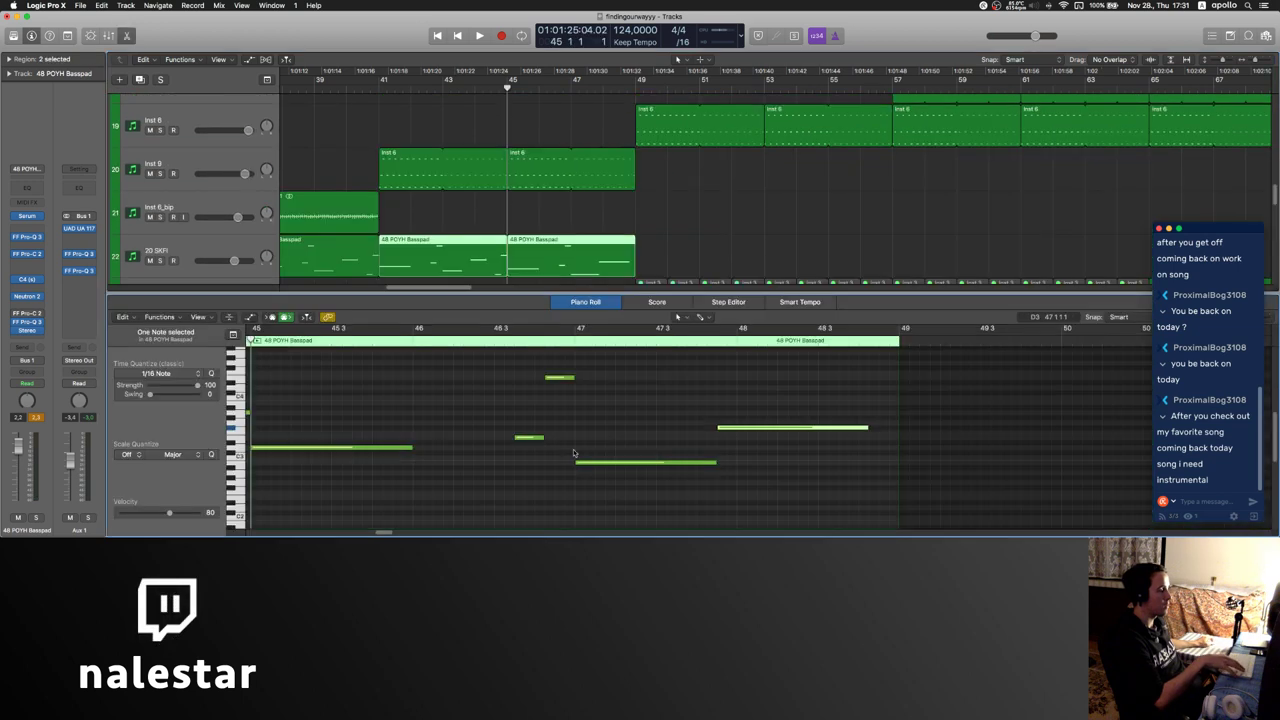
{"action": "scroll", "coordinate": [669, 399], "scroll_direction": "left", "scroll_amount": 3}
{"action": "scroll", "coordinate": [663, 401], "scroll_direction": "left", "scroll_amount": 4}
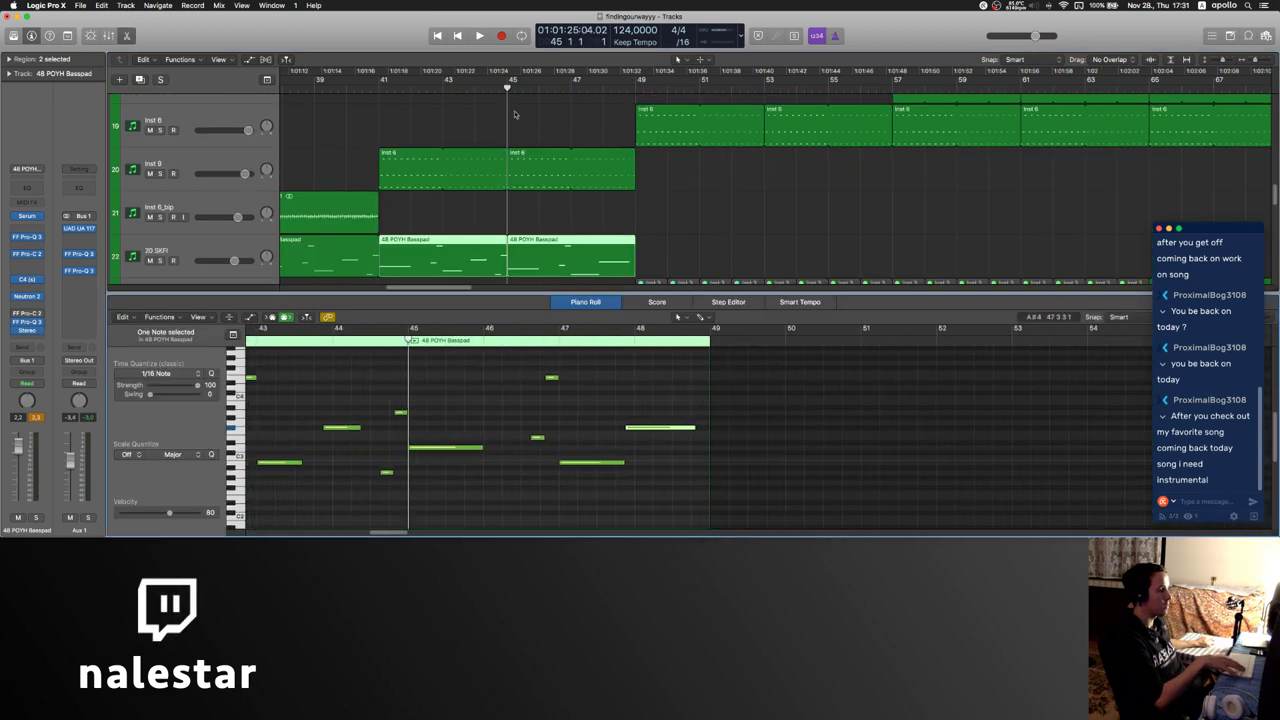
{"action": "left_click", "coordinate": [477, 91]}
{"action": "left_click", "coordinate": [520, 120]}
{"action": "key", "text": "space"}
{"action": "key", "text": "e"}
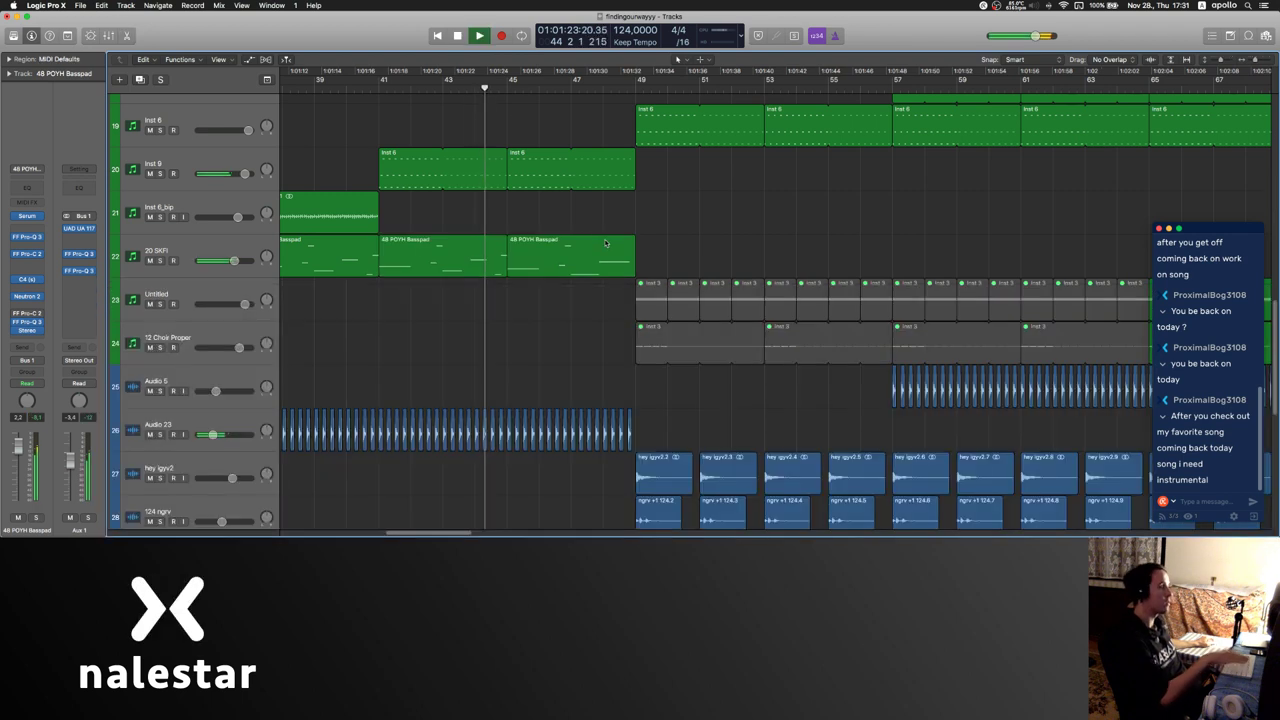
- Show track automation and add points to the Inst 9 Cutoff lane within the region at bars 45 to 49
{"action": "scroll", "coordinate": [605, 245], "scroll_direction": "up", "scroll_amount": 5}
{"action": "scroll", "coordinate": [571, 283], "scroll_direction": "left", "scroll_amount": 2}
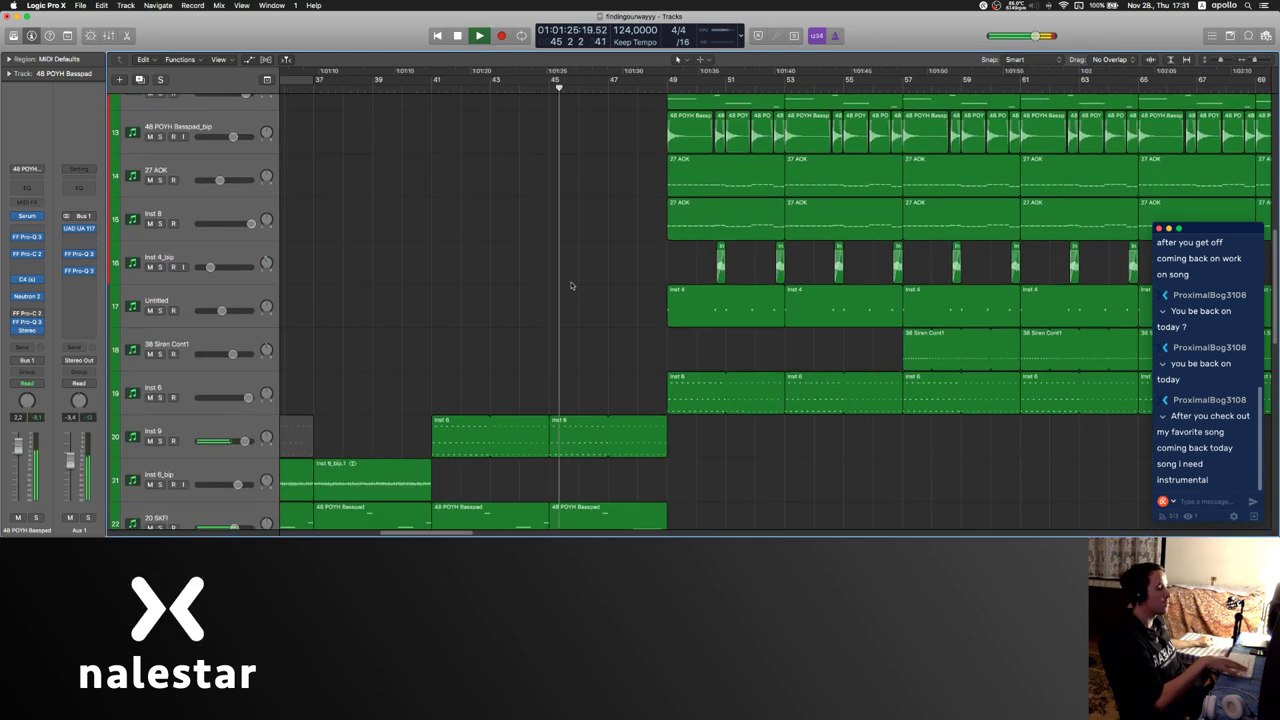
{"action": "scroll", "coordinate": [571, 283], "scroll_direction": "down", "scroll_amount": 2}
{"action": "left_click", "coordinate": [205, 404]}
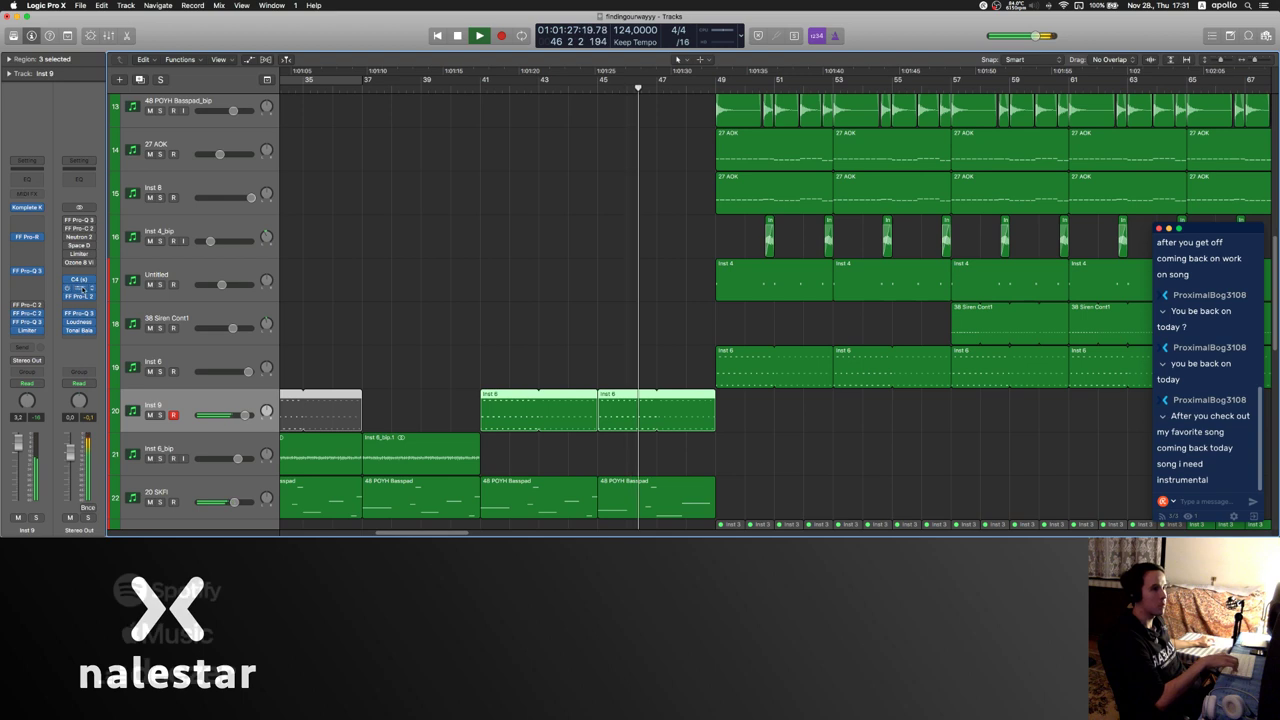
{"action": "key", "text": "a"}
{"action": "left_click", "coordinate": [612, 435]}
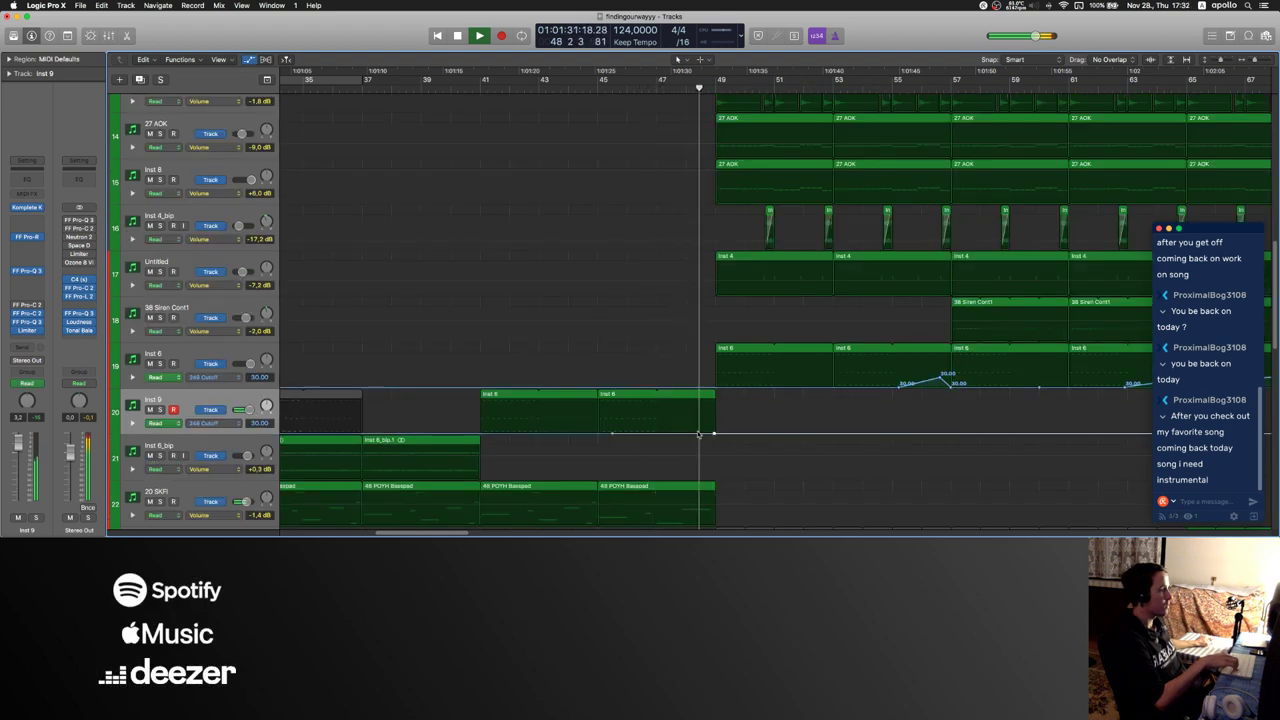
- Shape the Inst 9 cutoff automation into a ramp rising from about bar 47 and dropping at bar 49, and hide the automation lanes
{"action": "left_click", "coordinate": [660, 435]}
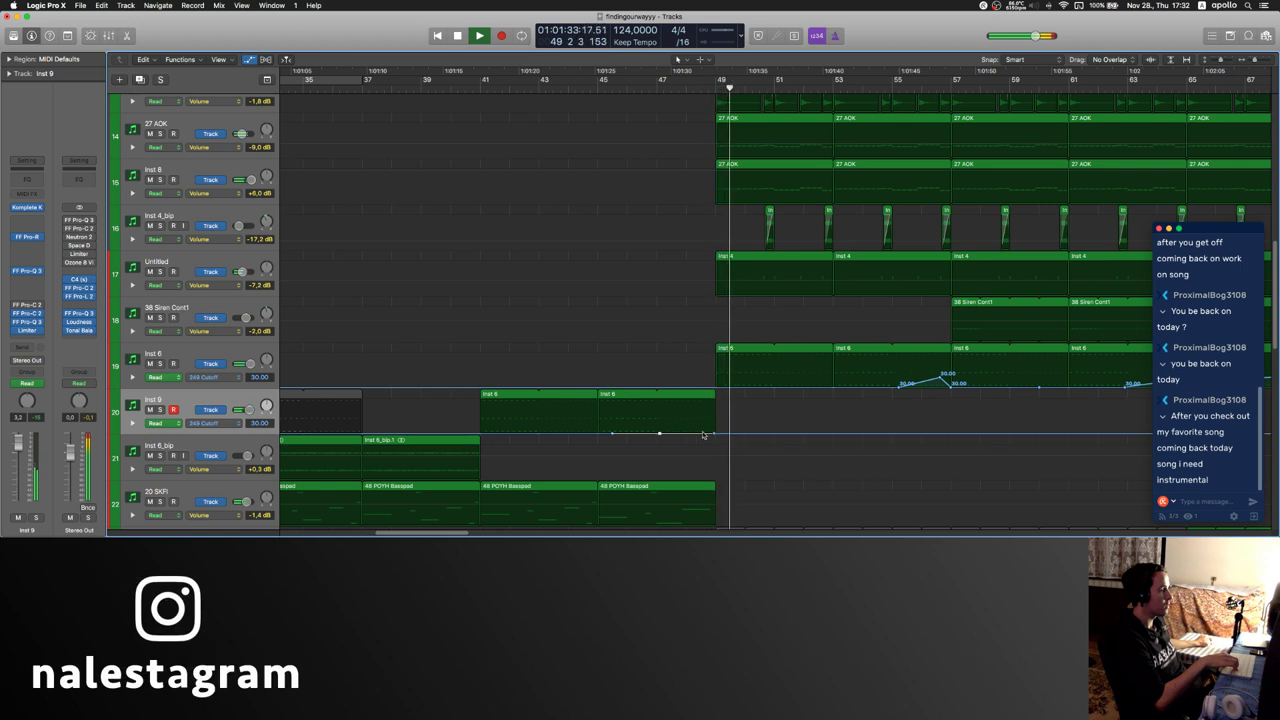
{"action": "left_click_drag", "start_coordinate": [703, 434], "coordinate": [705, 421]}
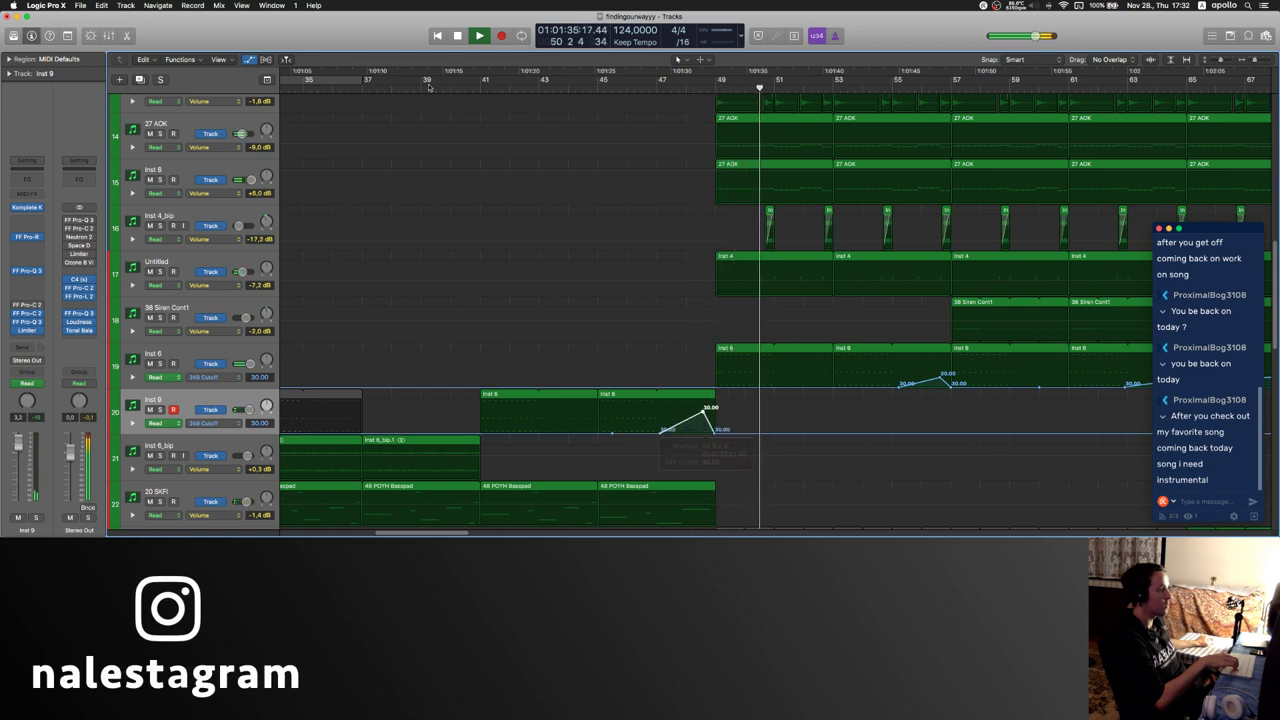
{"action": "key", "text": "a"}
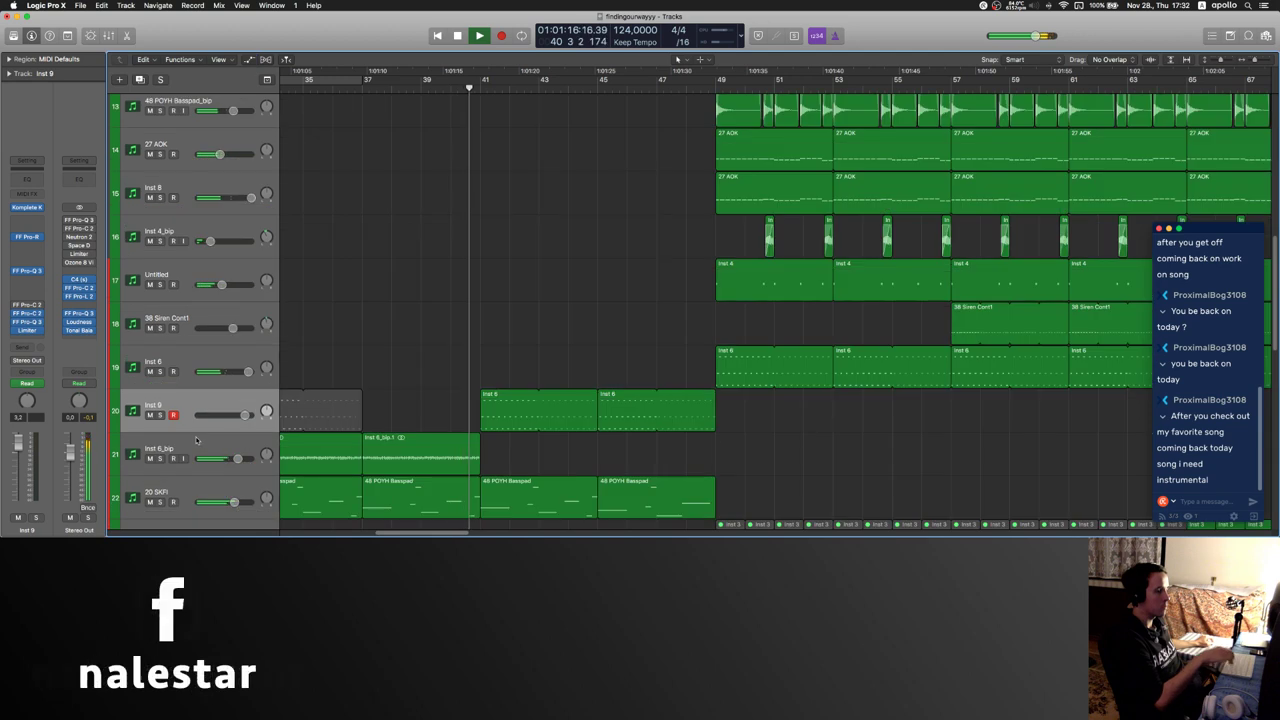
{"action": "left_click", "coordinate": [205, 448]}
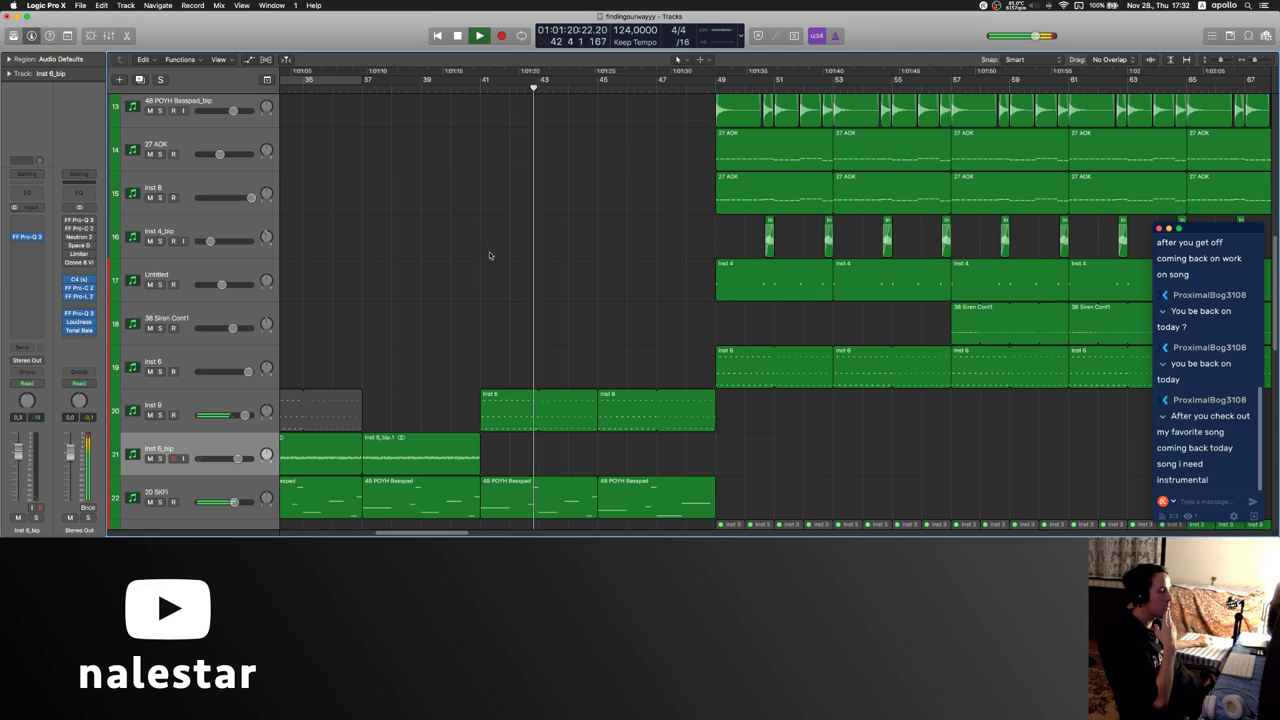
- Copy the 38 Siren Cont1 regions from bars 57–65 to fill bars 41 through 57 on the same track
{"action": "scroll", "coordinate": [490, 255], "scroll_direction": "up", "scroll_amount": 3}
{"action": "scroll", "coordinate": [600, 350], "scroll_direction": "right", "scroll_amount": 2}
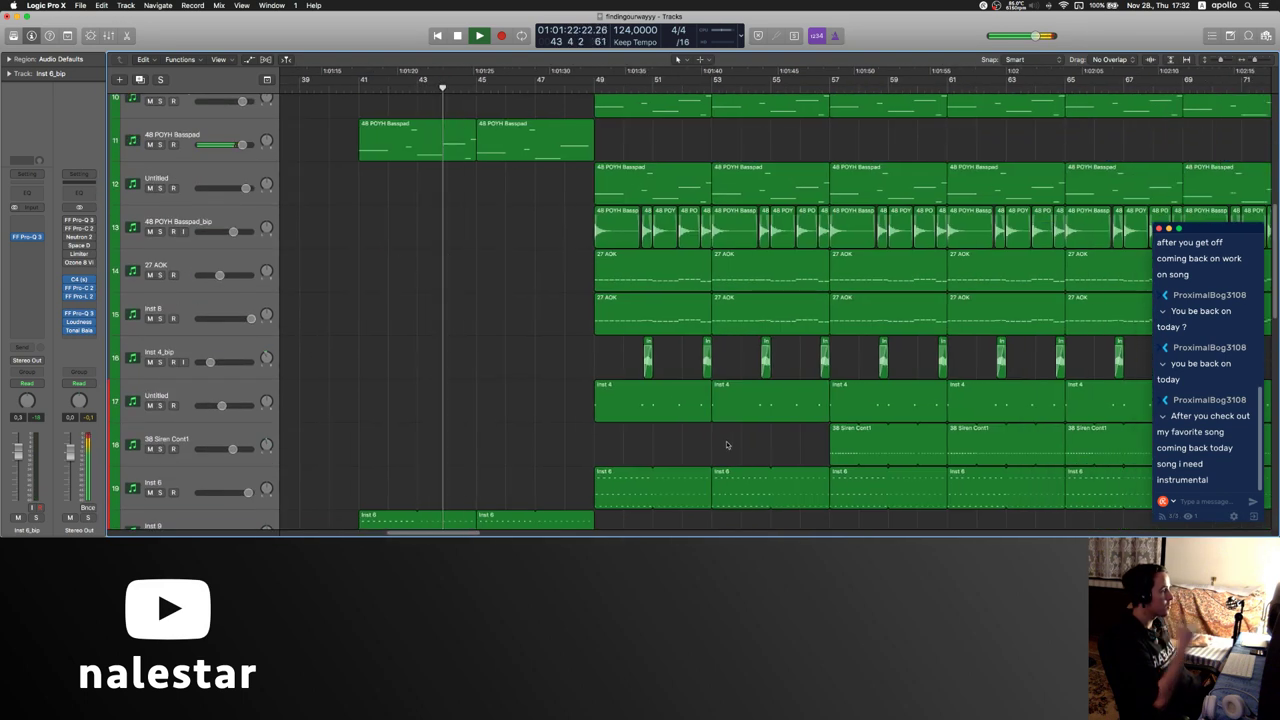
{"action": "left_click_drag", "start_coordinate": [765, 441], "coordinate": [972, 450]}
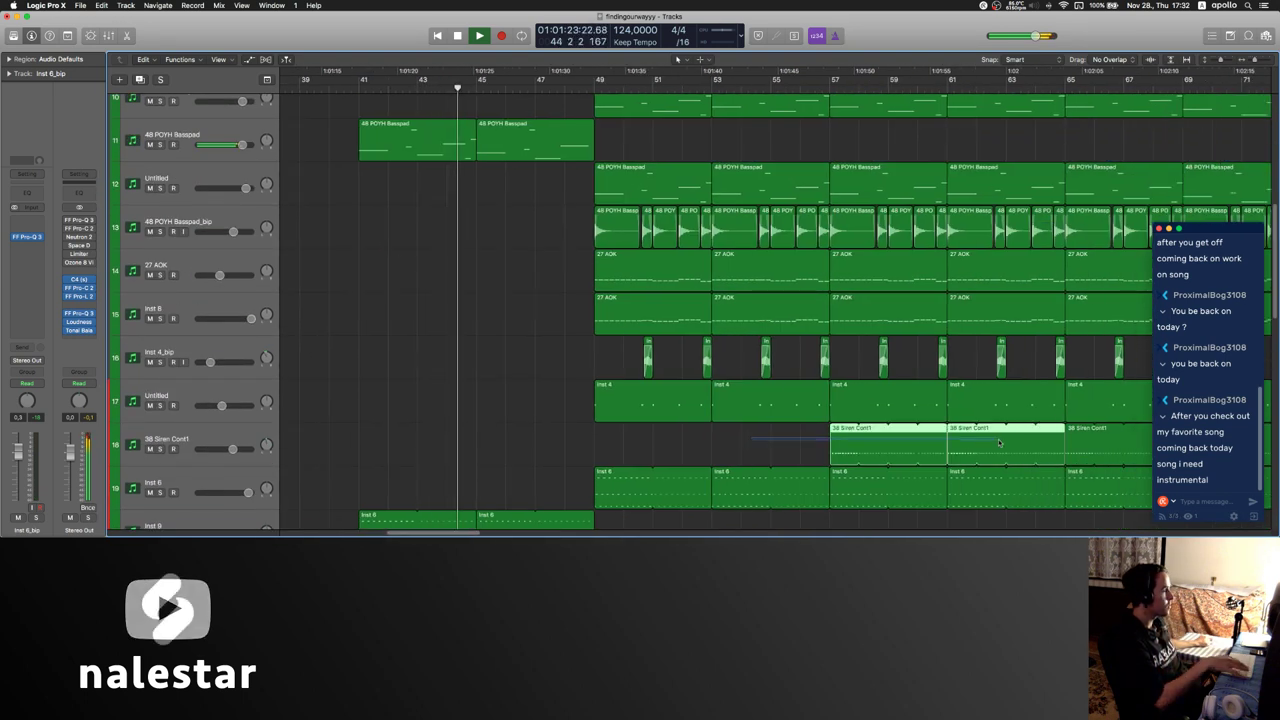
{"action": "left_click", "coordinate": [356, 434]}
{"action": "key", "text": "super+v"}
{"action": "left_click", "coordinate": [456, 387]}
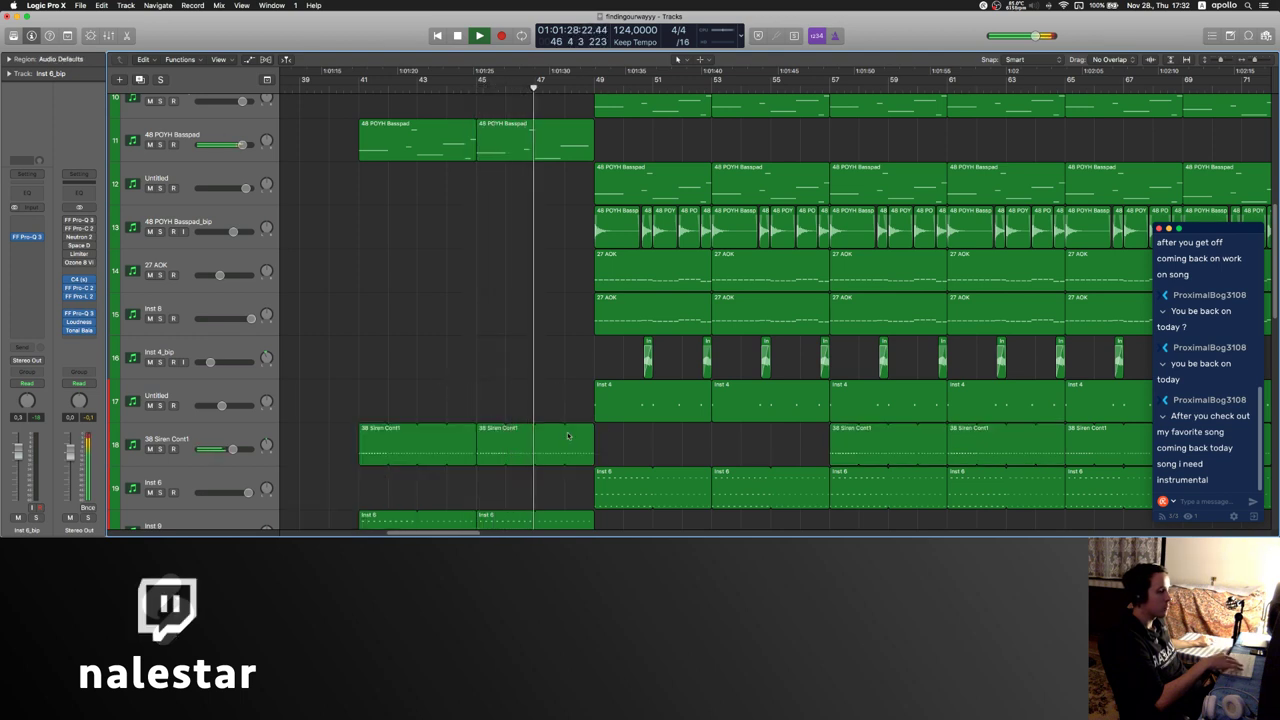
{"action": "scroll", "coordinate": [500, 363], "scroll_direction": "left", "scroll_amount": 3}
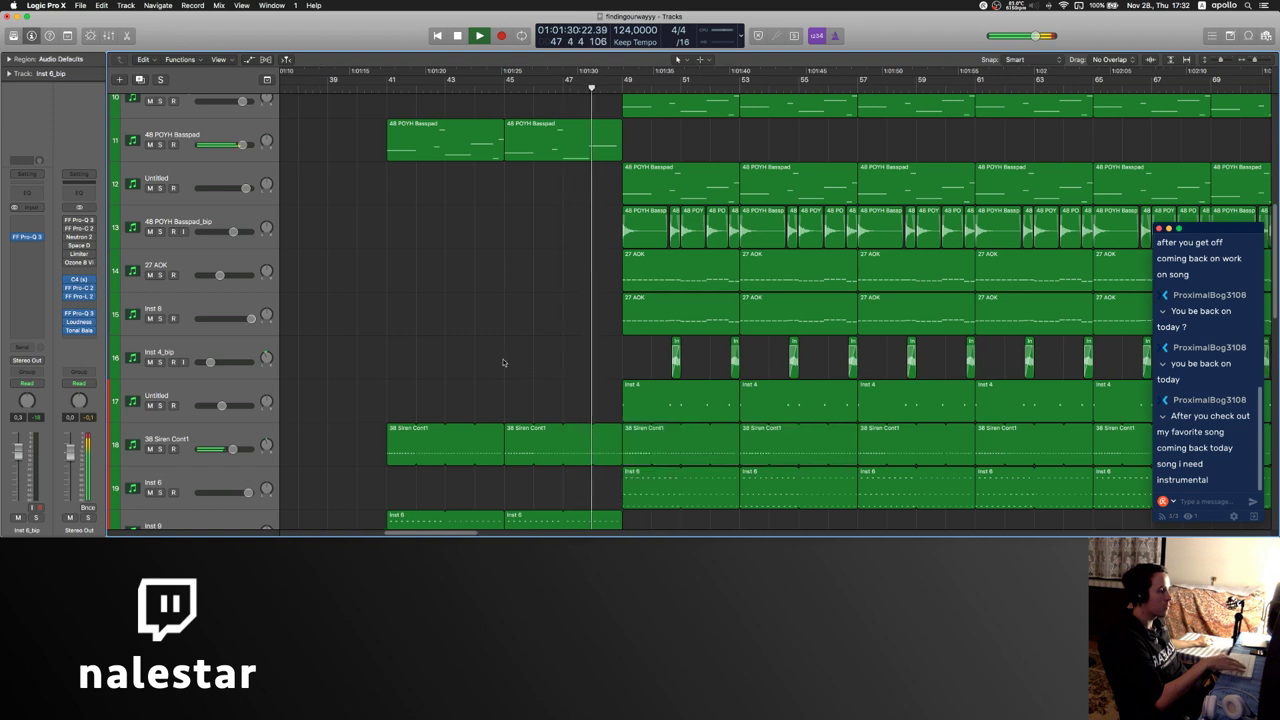
{"action": "scroll", "coordinate": [503, 362], "scroll_direction": "down", "scroll_amount": 2}
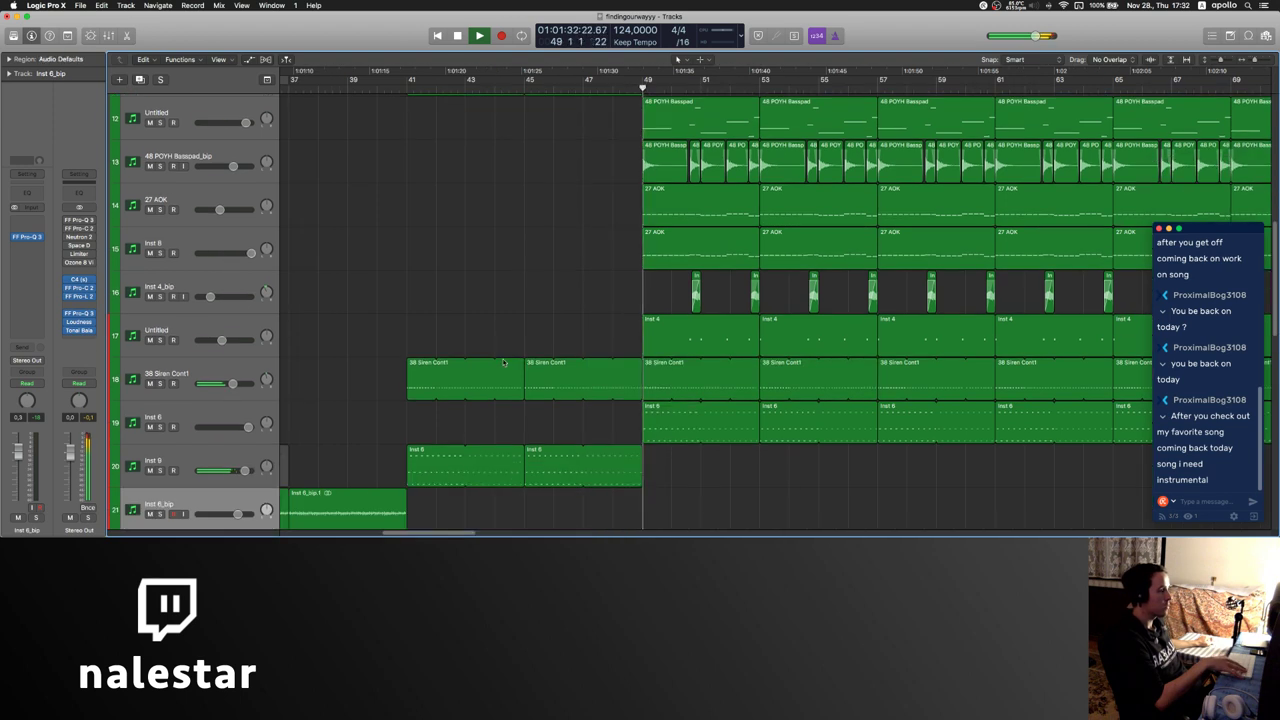
{"action": "scroll", "coordinate": [497, 298], "scroll_direction": "down", "scroll_amount": 2}
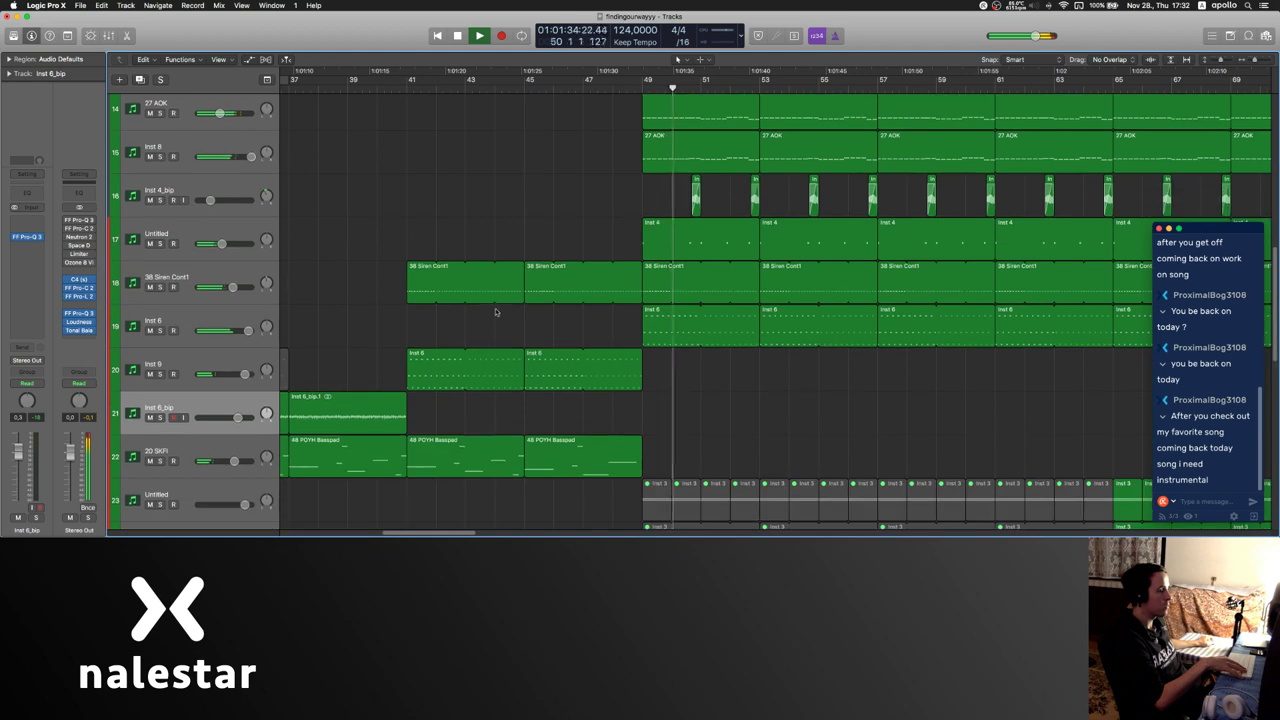
- Widen the Inst 9 cutoff automation ramp to start just before bar 45, peak near bar 47.5 and fall back before bar 49
{"action": "left_click", "coordinate": [248, 362]}
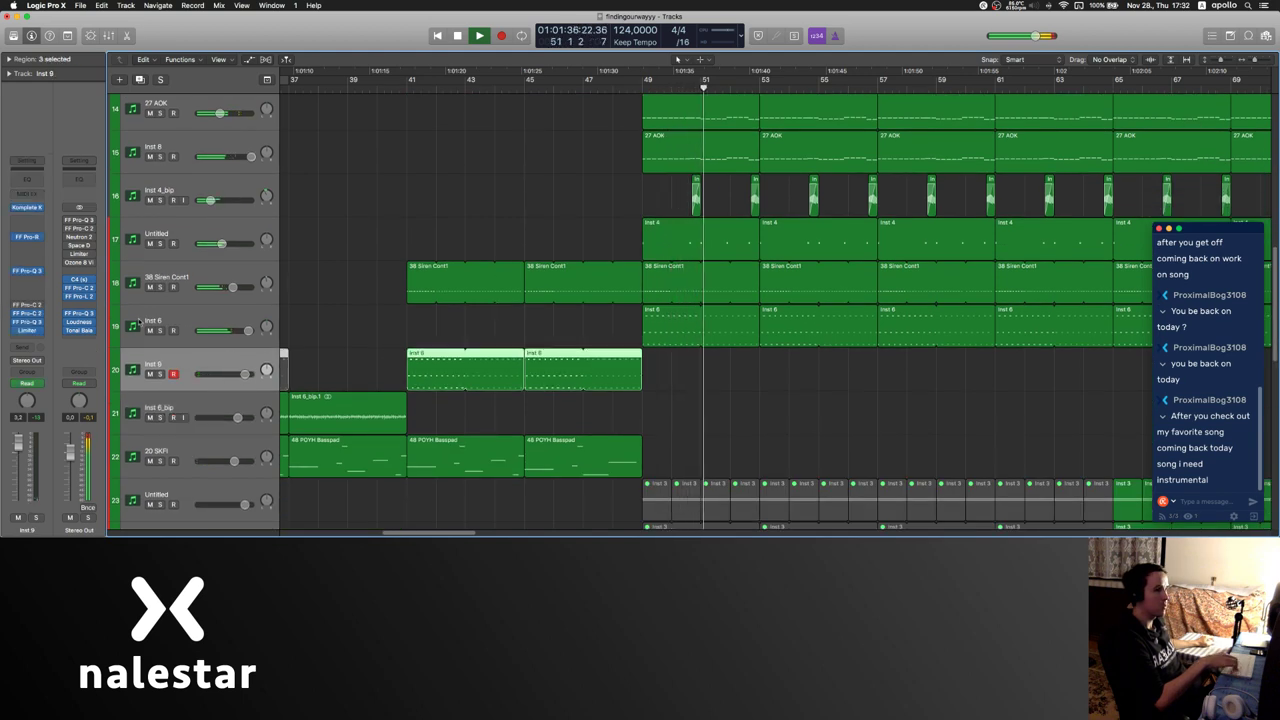
{"action": "key", "text": "a"}
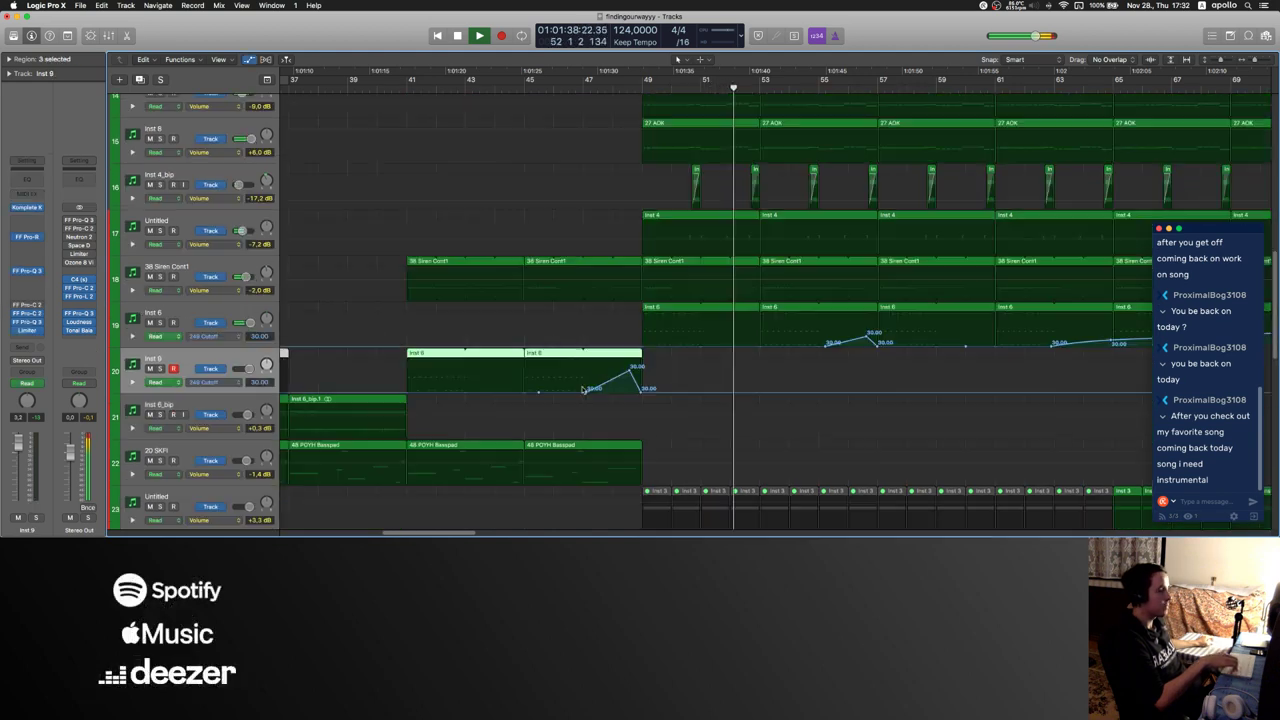
{"action": "left_click_drag", "start_coordinate": [587, 391], "coordinate": [552, 391]}
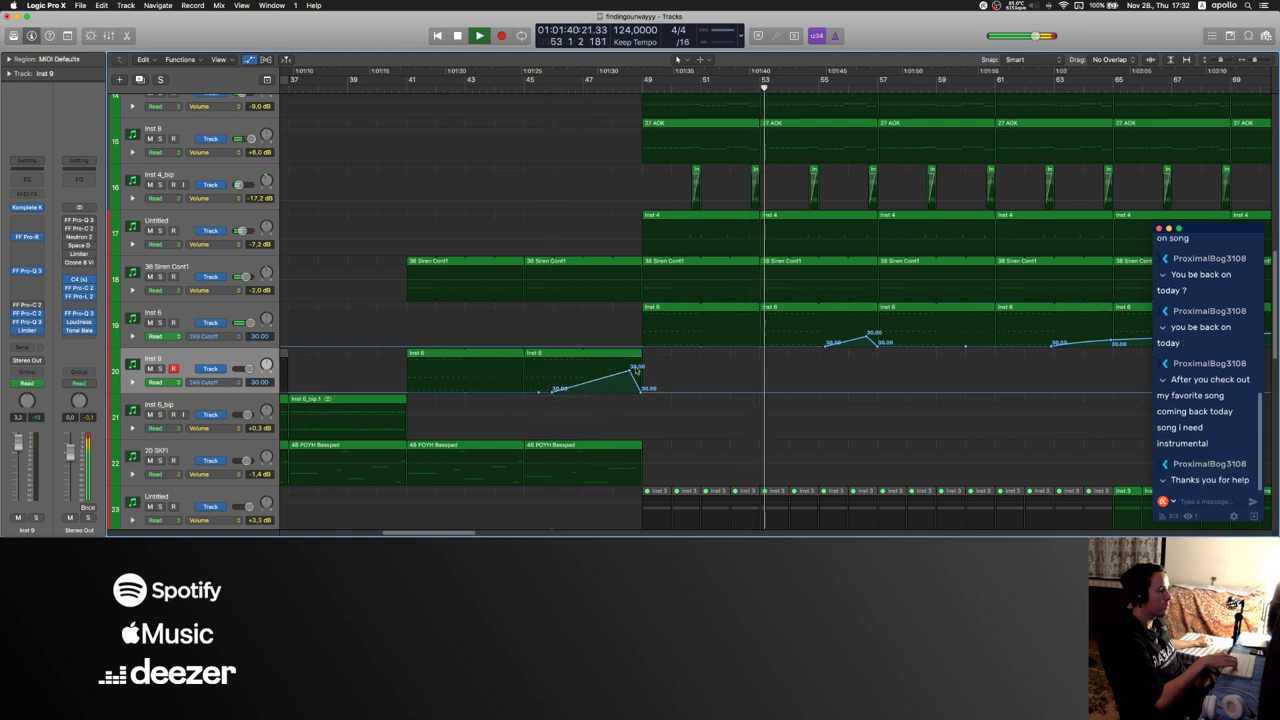
{"action": "mouse_move", "coordinate": [632, 370]}
{"action": "left_mouse_down"}
{"action": "mouse_move", "coordinate": [600, 369]}
{"action": "mouse_move", "coordinate": [631, 390]}
{"action": "left_mouse_up"}
{"action": "left_click_drag", "start_coordinate": [552, 390], "coordinate": [519, 392]}
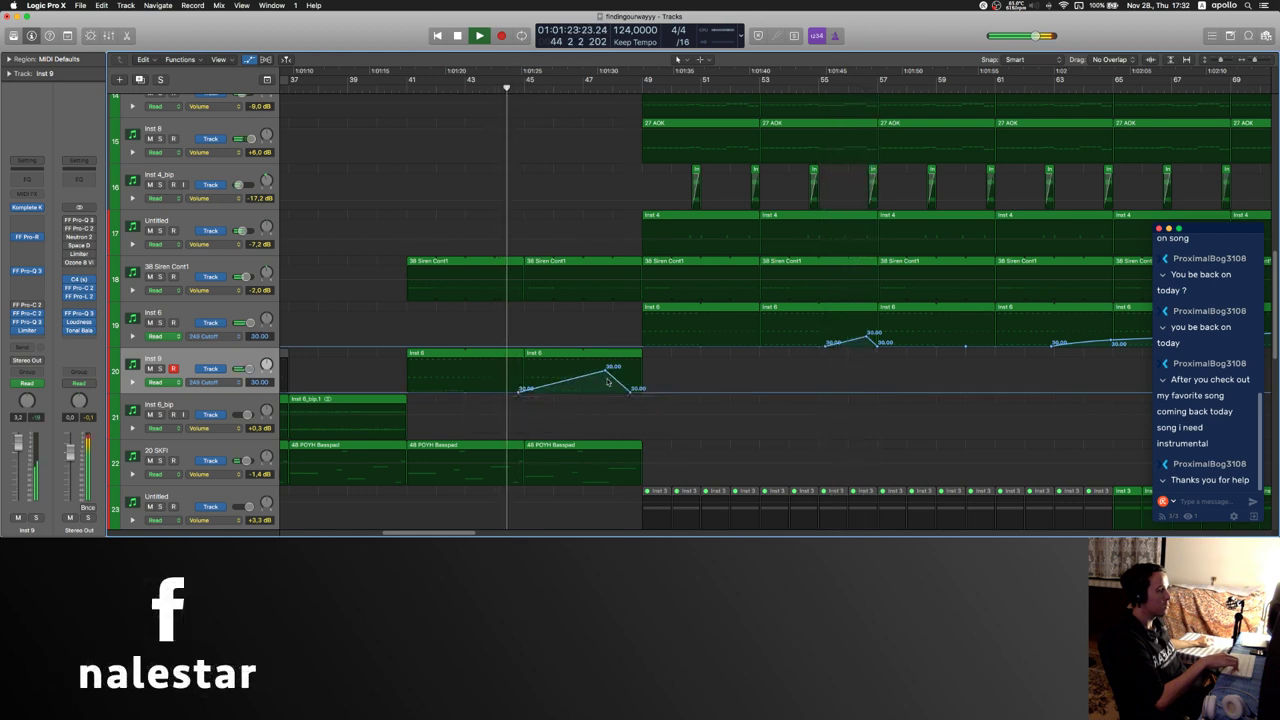
{"action": "left_click_drag", "start_coordinate": [605, 371], "coordinate": [602, 371]}
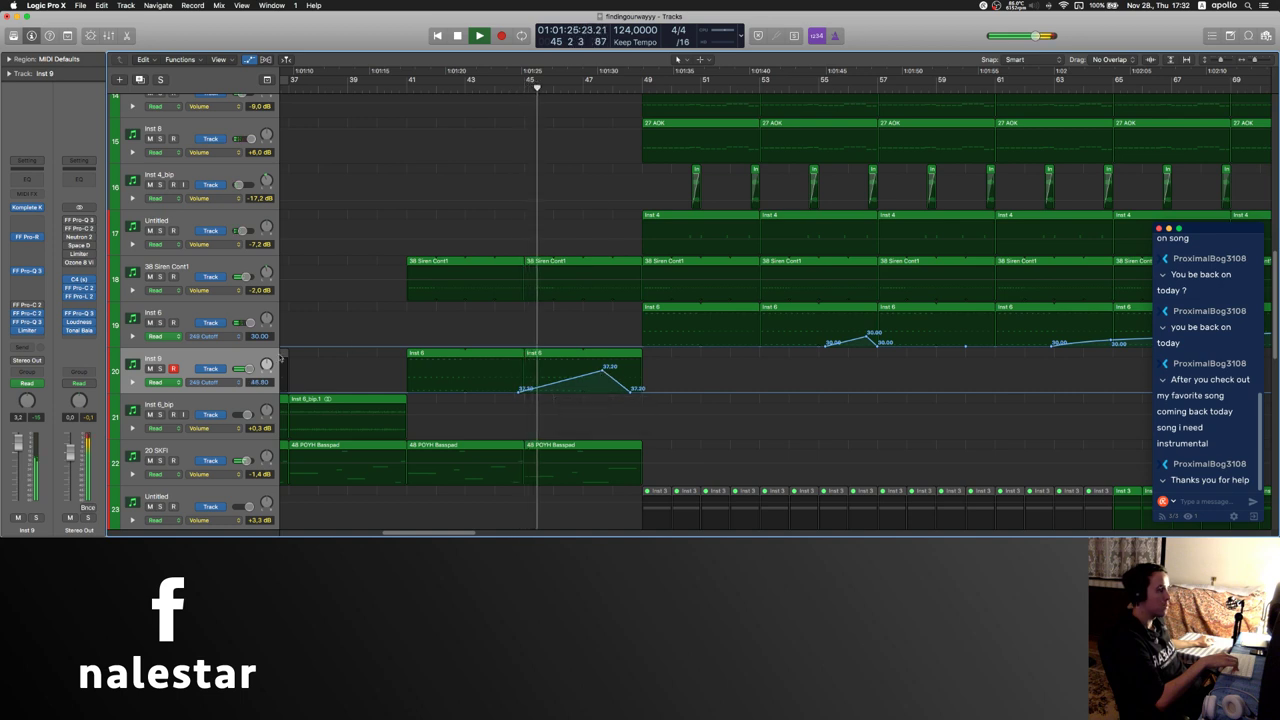
{"action": "left_click", "coordinate": [200, 402]}
{"action": "key", "text": "a"}
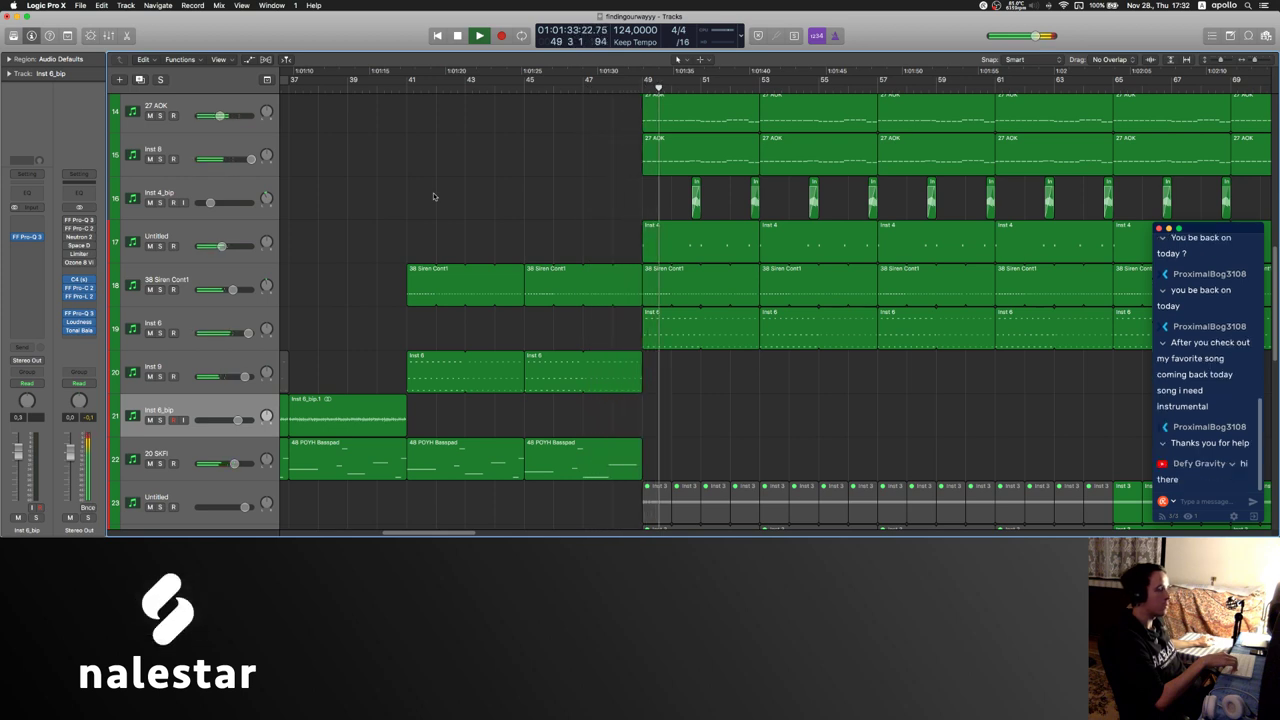
- Look over the arrangement around bar 49, from the bass drum and acapella tracks down to the synth tracks
{"action": "scroll", "coordinate": [433, 196], "scroll_direction": "left", "scroll_amount": 2}
{"action": "scroll", "coordinate": [433, 196], "scroll_direction": "right", "scroll_amount": 3}
{"action": "scroll", "coordinate": [435, 196], "scroll_direction": "up", "scroll_amount": 10}
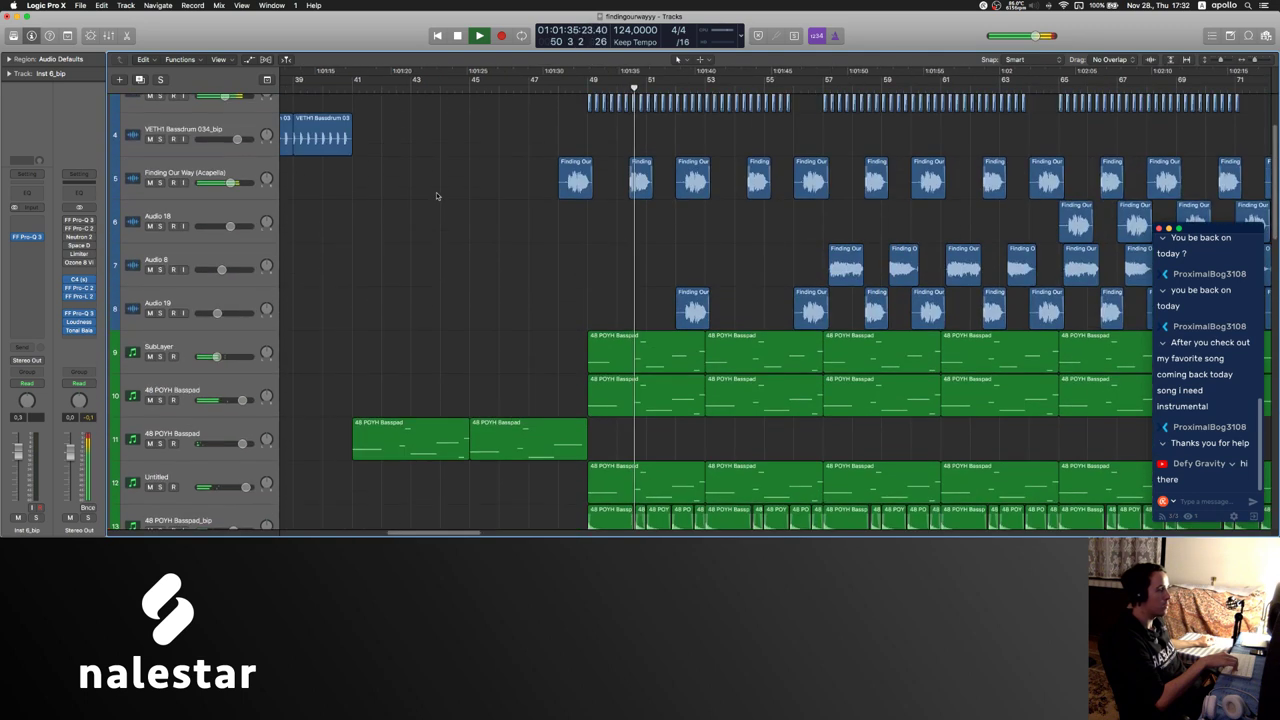
{"action": "scroll", "coordinate": [436, 196], "scroll_direction": "up", "scroll_amount": 3}
{"action": "left_click", "coordinate": [183, 190]}
{"action": "scroll", "coordinate": [480, 291], "scroll_direction": "down", "scroll_amount": 11}
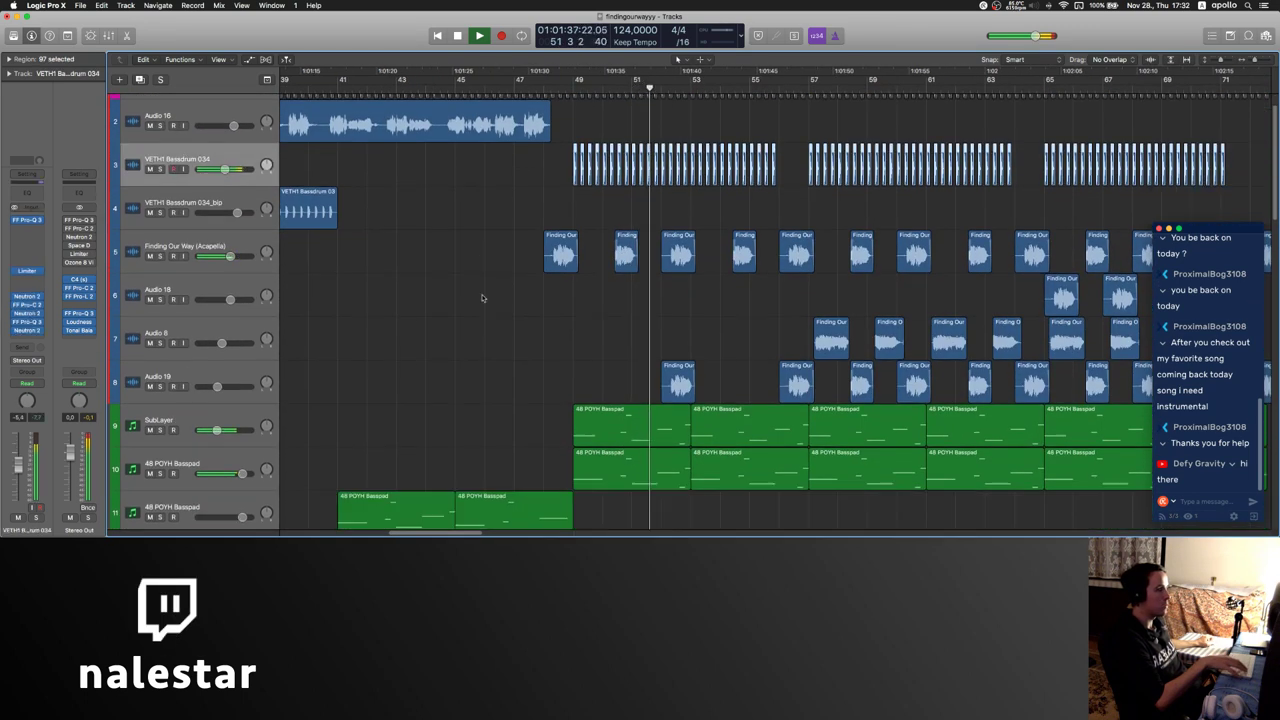
{"action": "scroll", "coordinate": [484, 297], "scroll_direction": "left", "scroll_amount": 2}
{"action": "scroll", "coordinate": [484, 297], "scroll_direction": "down", "scroll_amount": 2}
{"action": "scroll", "coordinate": [485, 296], "scroll_direction": "left", "scroll_amount": 2}
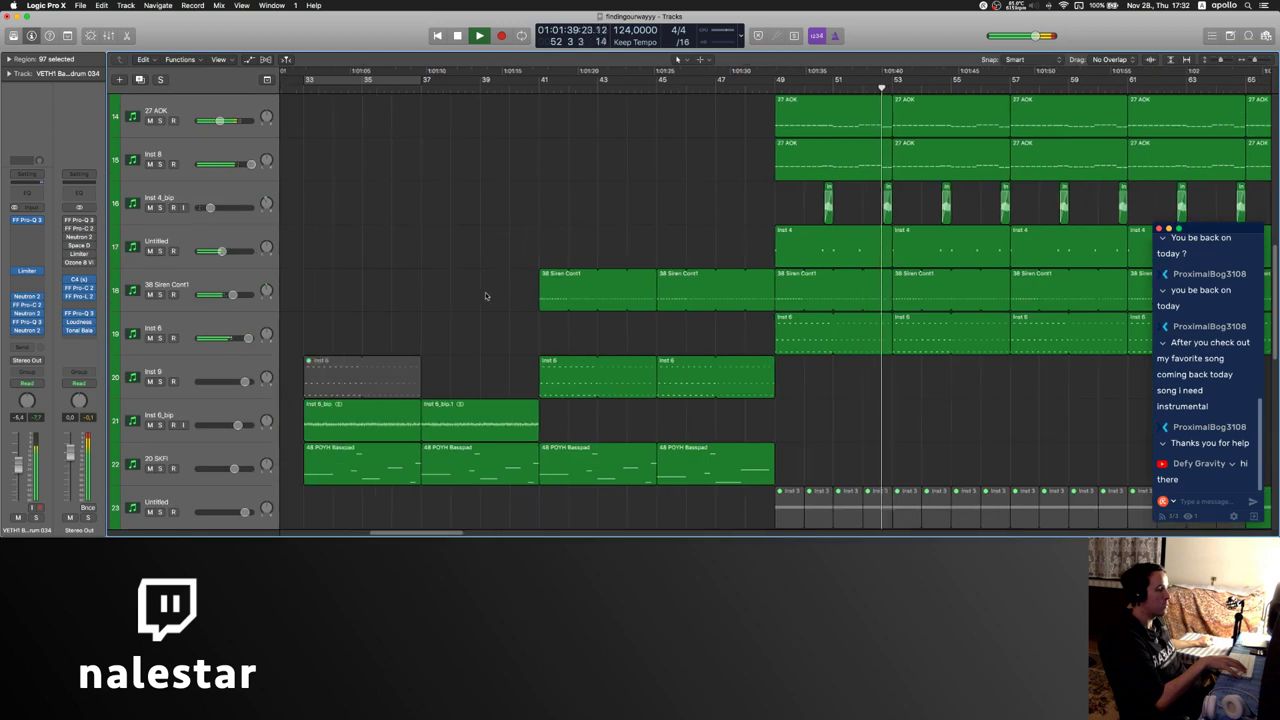
- Play from about bar 33 and add a FabFilter Pro-Q 3 with a low cut to the 20 SKFI track
{"action": "left_click", "coordinate": [286, 86]}
{"action": "left_click", "coordinate": [142, 464]}
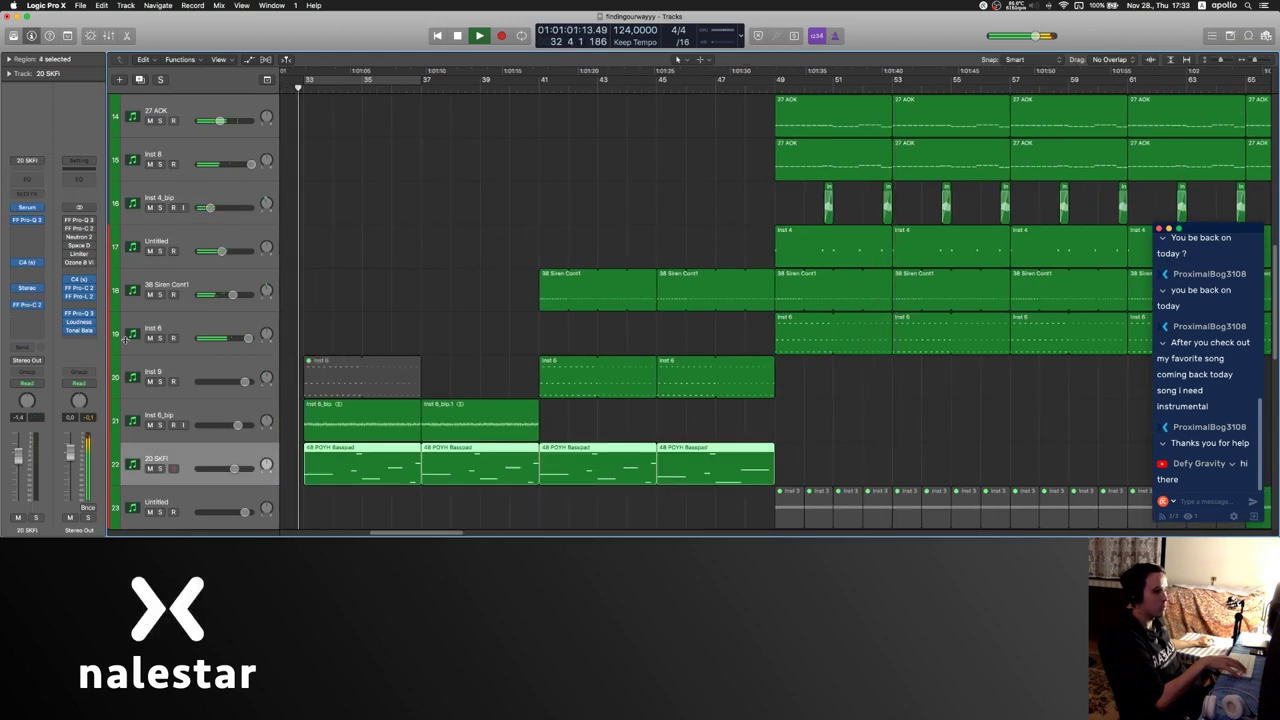
{"action": "left_click", "coordinate": [38, 315]}
{"action": "left_click", "coordinate": [114, 233]}
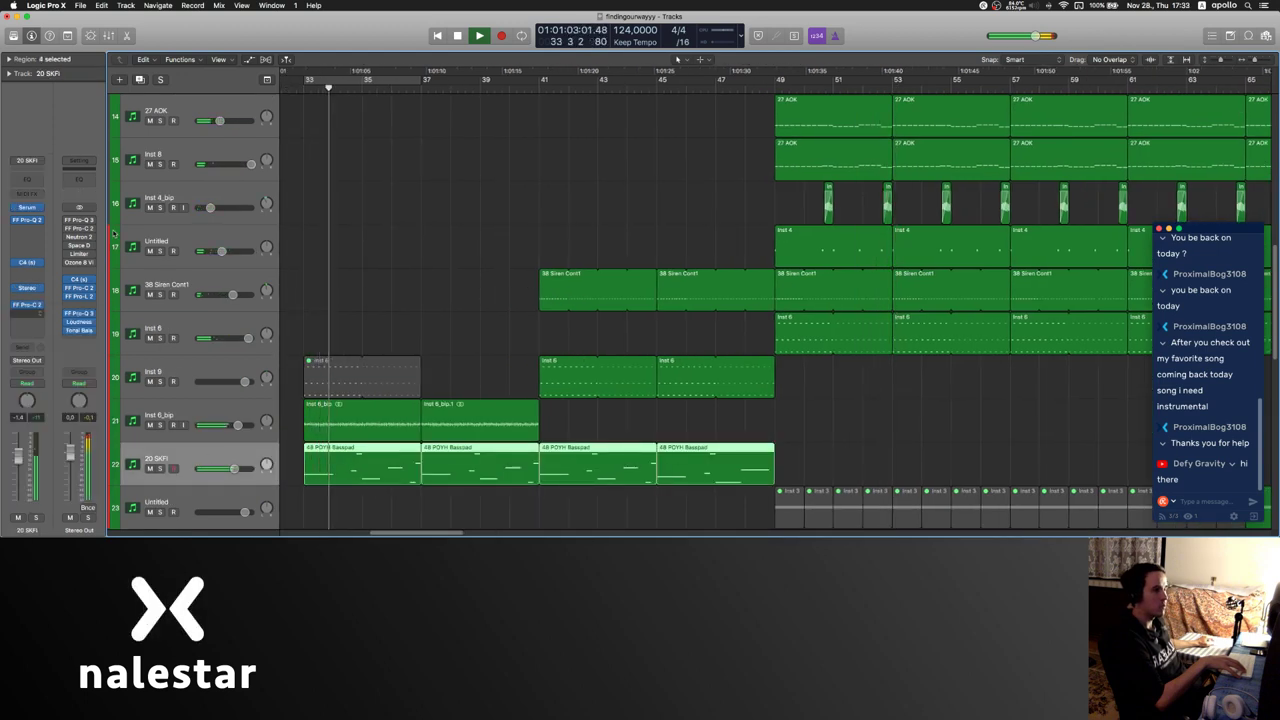
{"action": "left_click", "coordinate": [36, 168]}
{"action": "scroll", "coordinate": [36, 168], "scroll_direction": "up", "scroll_amount": 5}
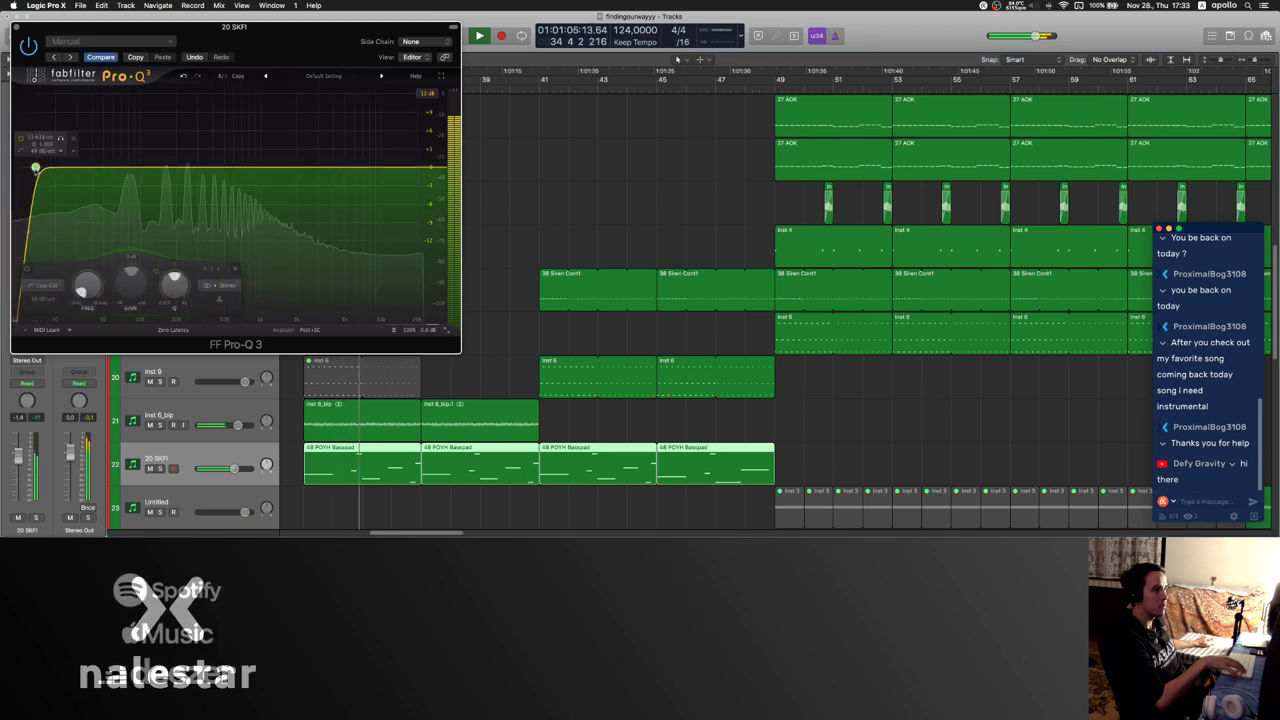
{"action": "left_click_drag", "start_coordinate": [36, 168], "coordinate": [53, 168]}
{"action": "left_click_drag", "start_coordinate": [150, 27], "coordinate": [228, 35]}
- Switch the 20 SKFI track's automation mode to Touch and back to Read, and close the Pro-Q 3 window
{"action": "left_click", "coordinate": [27, 383]}
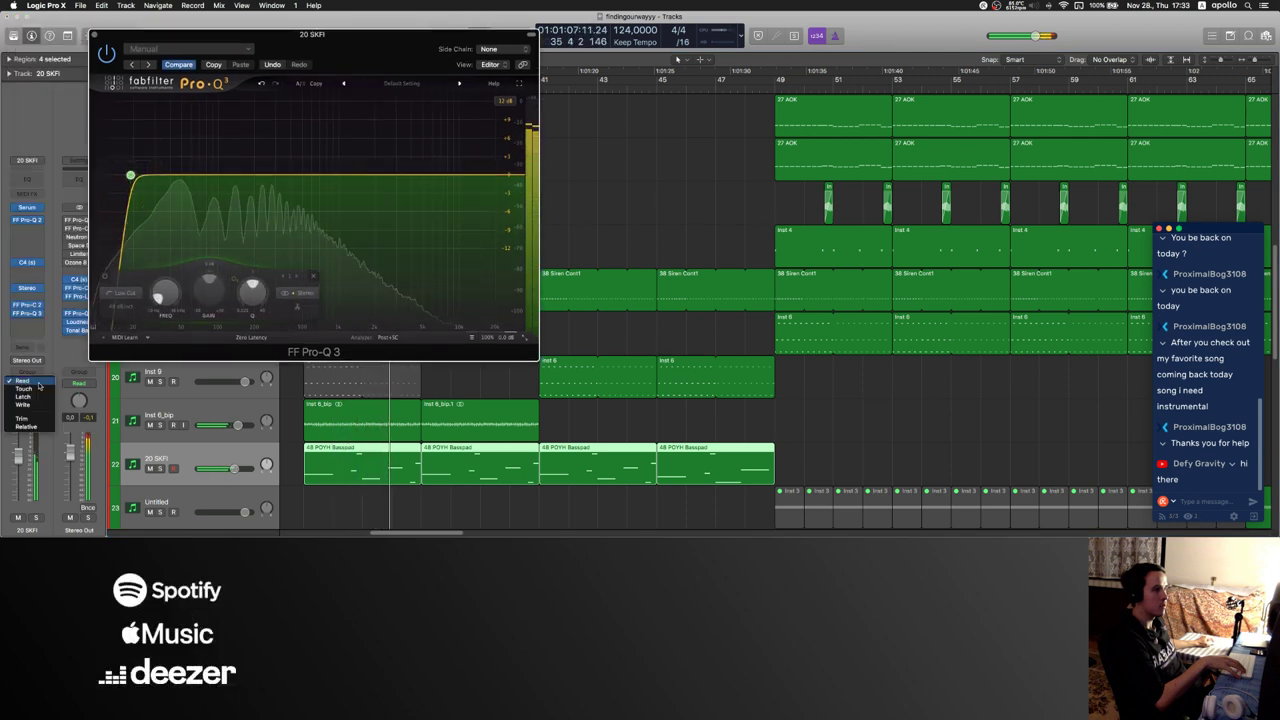
{"action": "left_click", "coordinate": [25, 389]}
{"action": "left_click", "coordinate": [27, 383]}
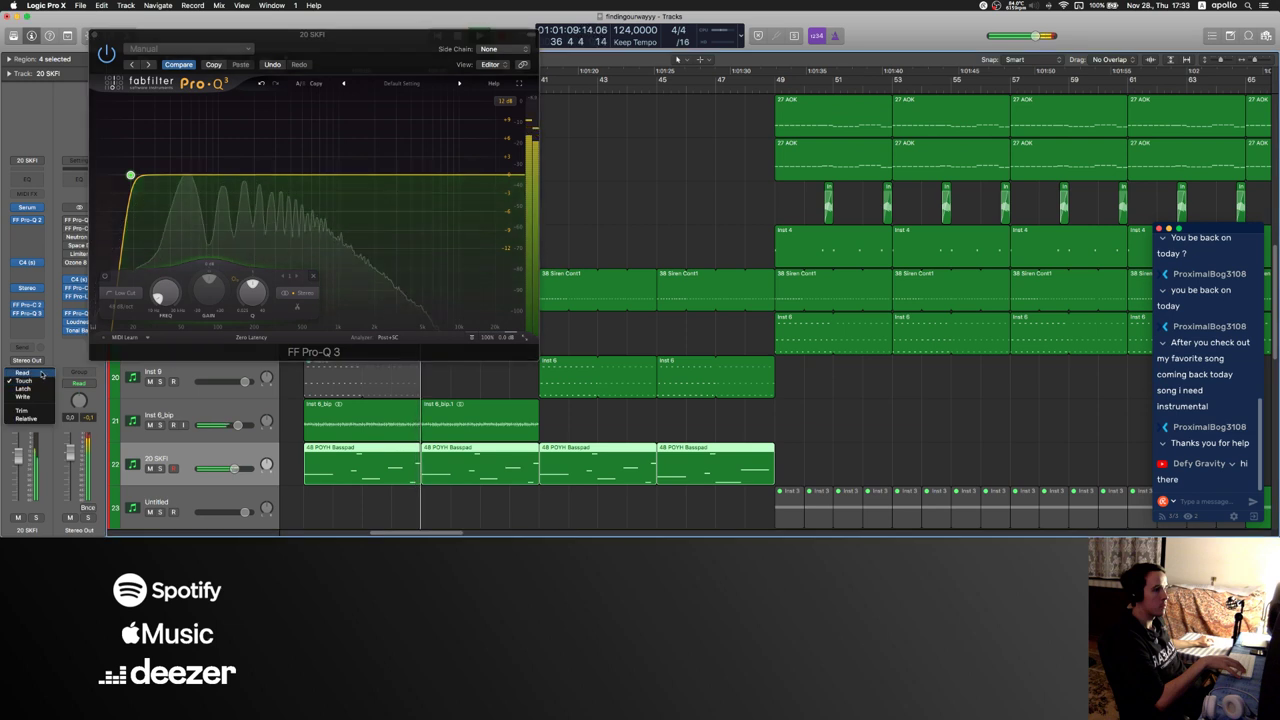
{"action": "left_click", "coordinate": [23, 375]}
{"action": "left_click", "coordinate": [95, 34]}
{"action": "scroll", "coordinate": [238, 388], "scroll_direction": "down", "scroll_amount": 3}
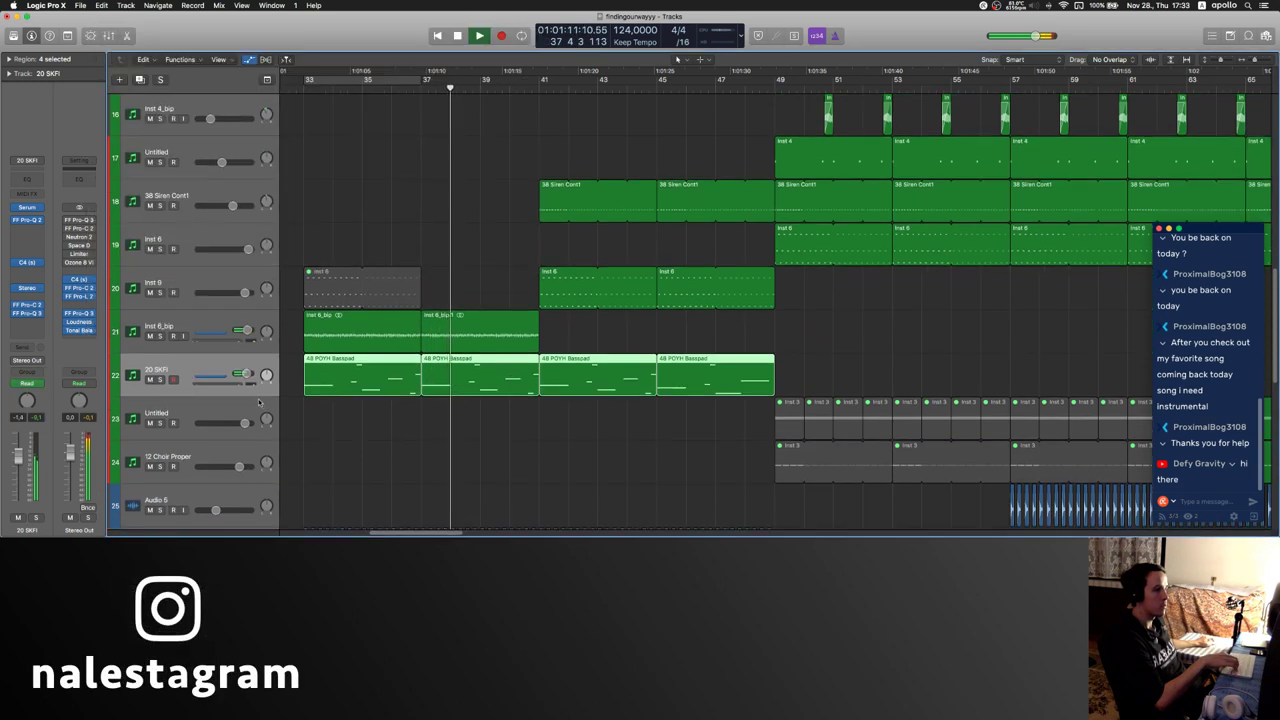
- Automate the 20 SKFI low cut's Band 1 Frequency with a curve rising from about bar 47.5 to about 235 Hz at bar 49
{"action": "key", "text": "a"}
{"action": "left_click", "coordinate": [237, 387]}
{"action": "left_click", "coordinate": [268, 518]}
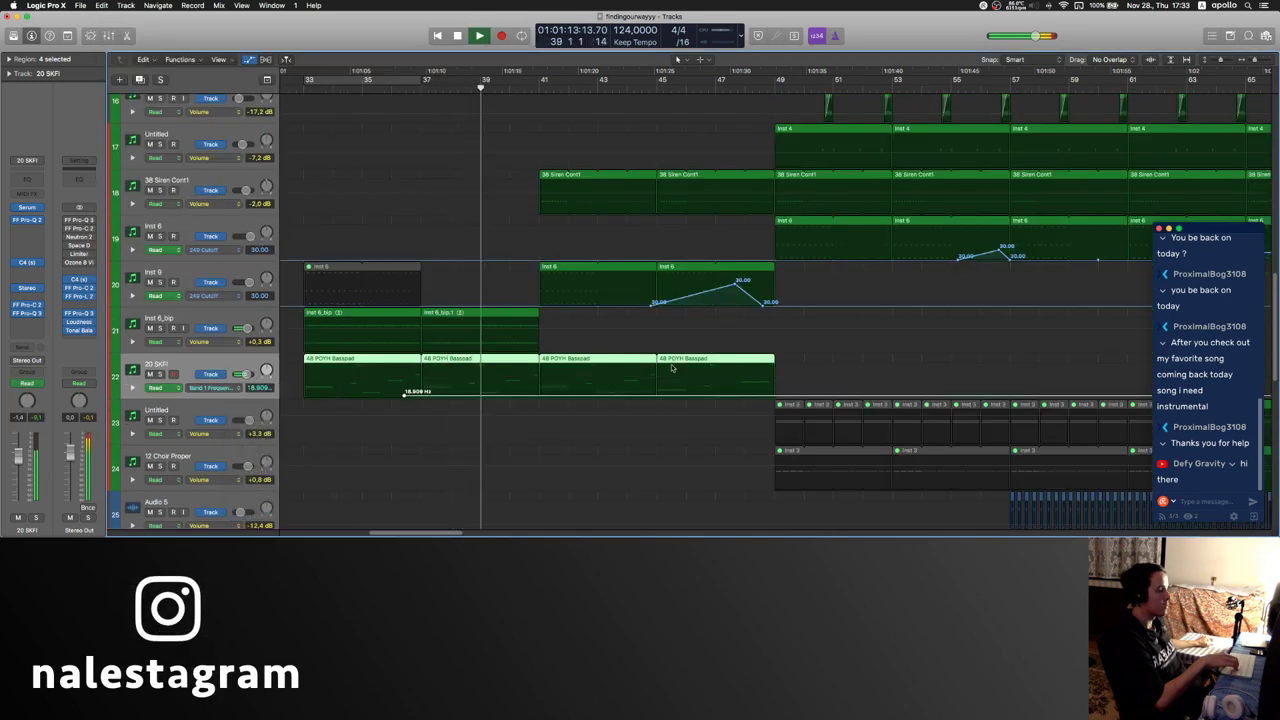
{"action": "left_click", "coordinate": [647, 397]}
{"action": "left_click", "coordinate": [773, 397]}
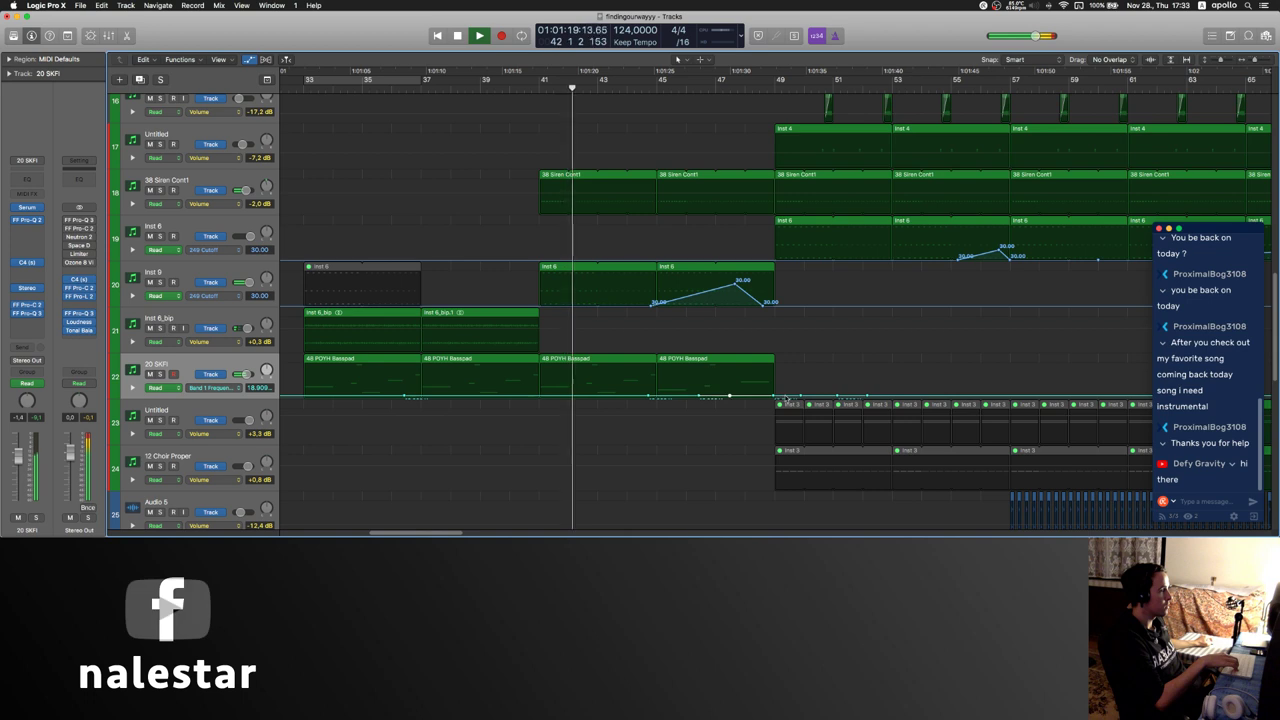
{"action": "left_click_drag", "start_coordinate": [787, 396], "coordinate": [756, 407]}
{"action": "key", "text": "t"}
{"action": "key", "text": "w"}
{"action": "key", "text": "t"}
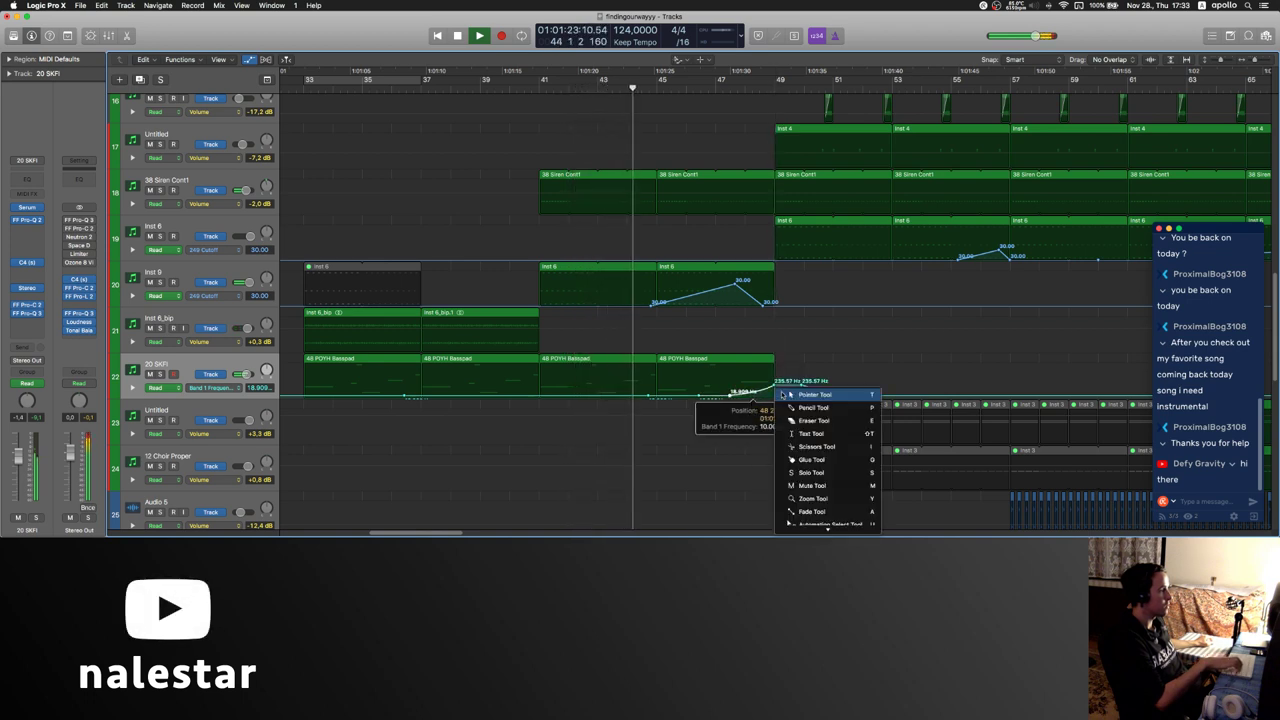
{"action": "key", "text": "t"}
- Shape the track 11 48 POYH Basspad in Pro-Q 3 with upper-range cuts and a dip at the low-cut corner, and close the plugin
{"action": "scroll", "coordinate": [717, 349], "scroll_direction": "up", "scroll_amount": 8}
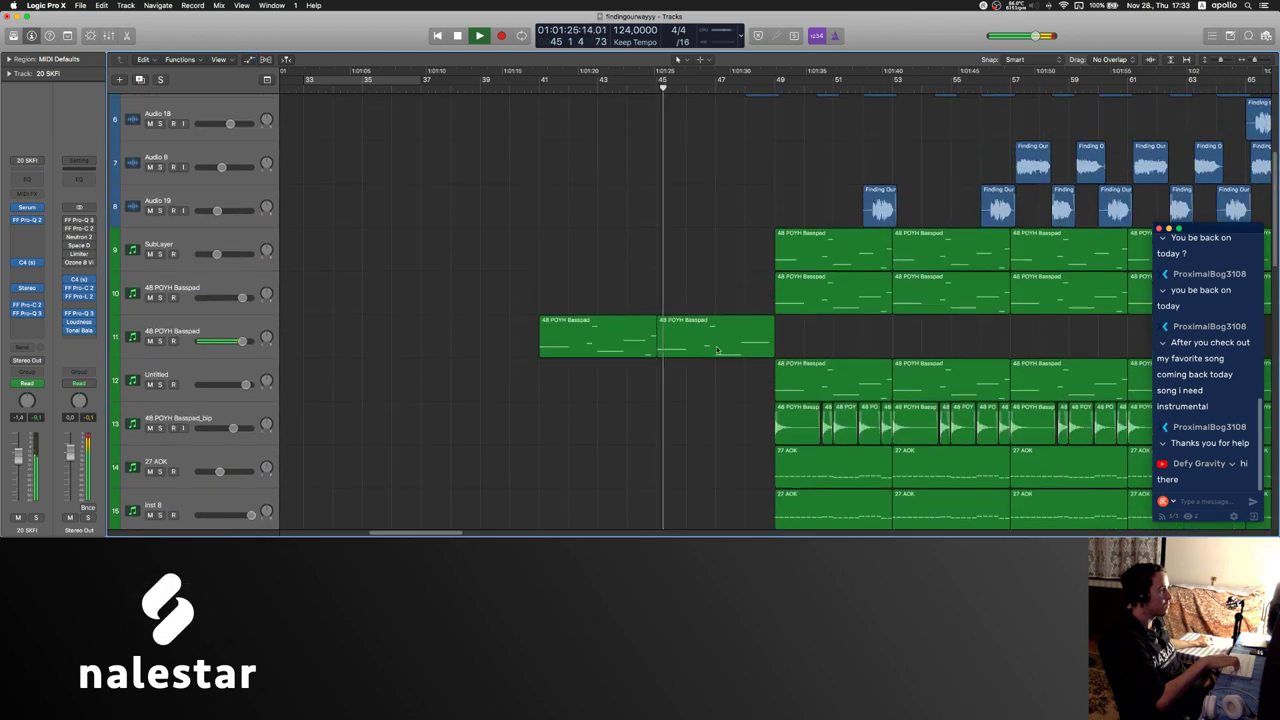
{"action": "left_click", "coordinate": [207, 332]}
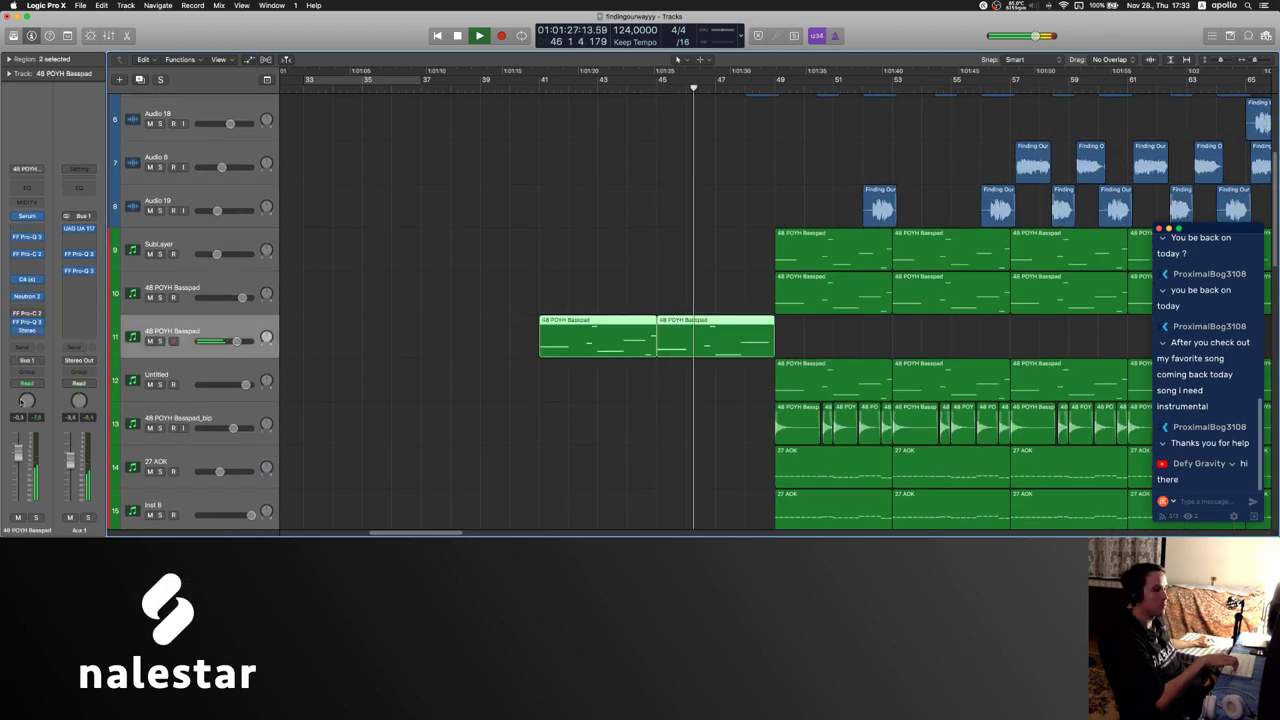
{"action": "left_click", "coordinate": [27, 237]}
{"action": "left_click_drag", "start_coordinate": [263, 178], "coordinate": [271, 191]}
{"action": "left_click_drag", "start_coordinate": [380, 184], "coordinate": [360, 186]}
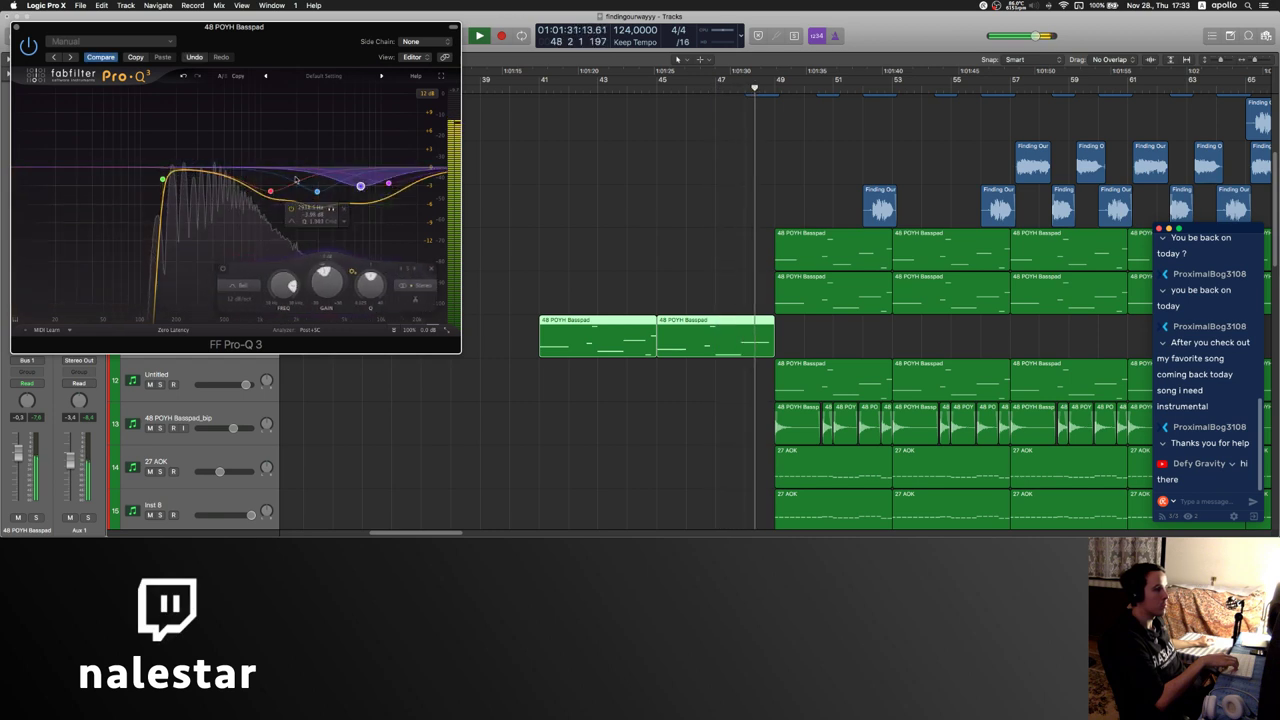
{"action": "left_click_drag", "start_coordinate": [168, 177], "coordinate": [163, 197]}
{"action": "scroll", "coordinate": [163, 197], "scroll_direction": "up", "scroll_amount": 3}
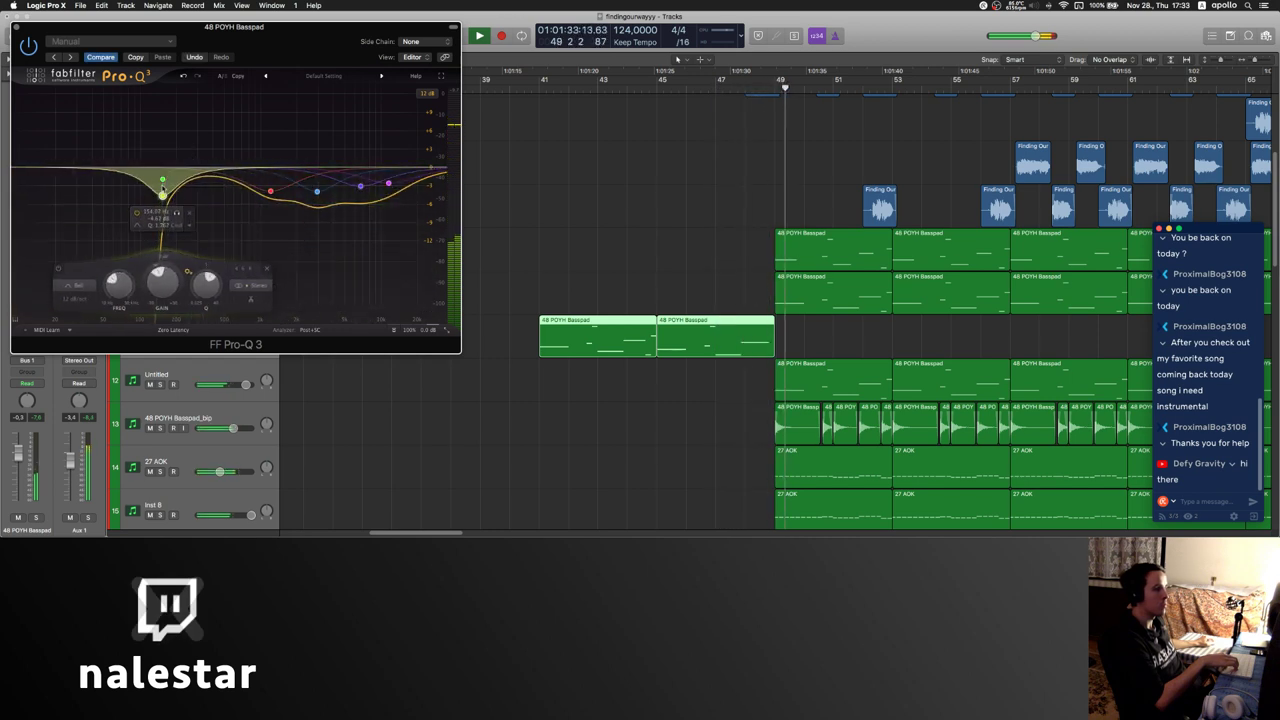
{"action": "left_click", "coordinate": [15, 27]}
- Remove the ends of the Inst 9 and 38 Siren Cont1 regions, leaving a gap of about half a bar before bar 49
{"action": "scroll", "coordinate": [735, 328], "scroll_direction": "down", "scroll_amount": 10}
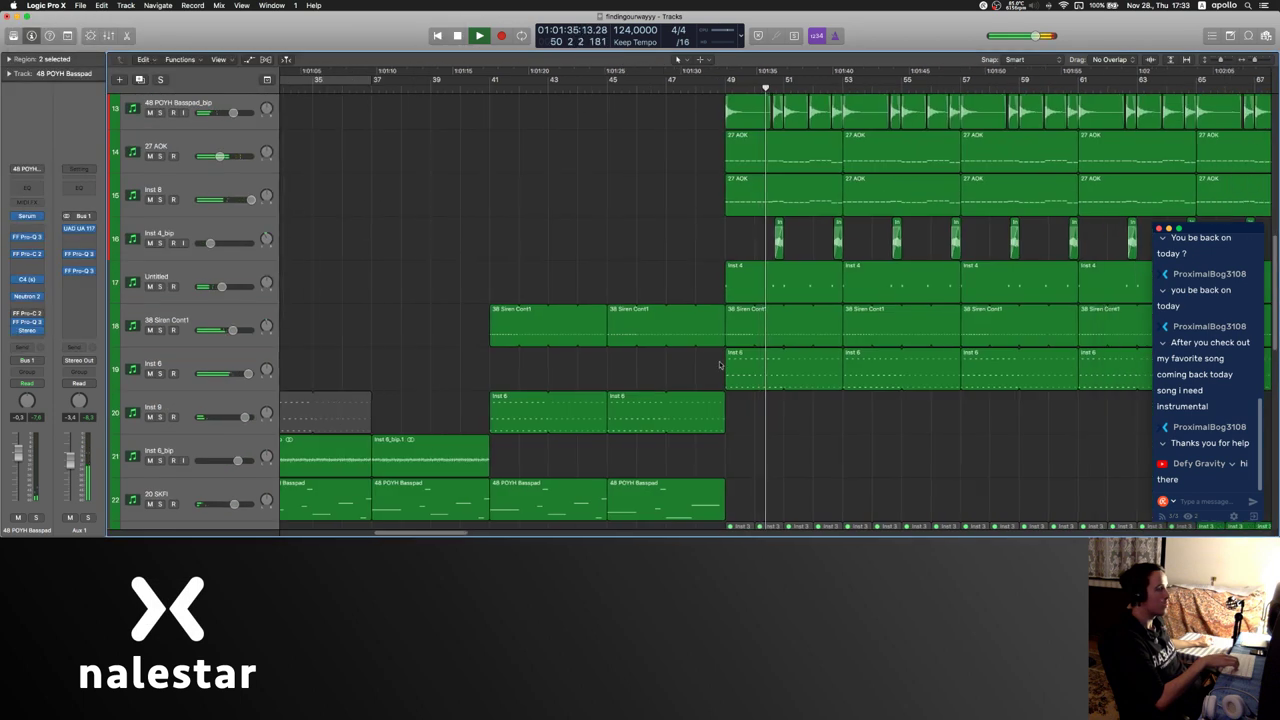
{"action": "left_click_drag", "start_coordinate": [740, 327], "coordinate": [707, 323]}
{"action": "key", "text": "BackSpace"}
{"action": "key", "text": "Return"}
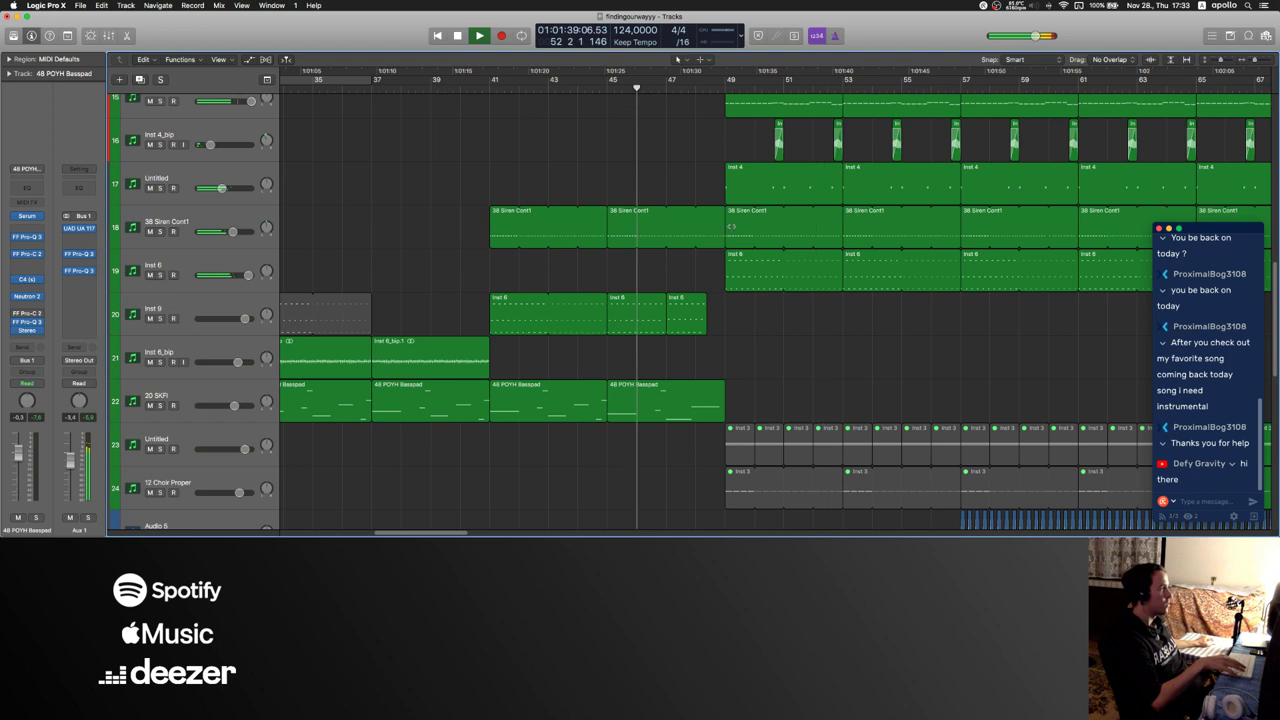
{"action": "left_click_drag", "start_coordinate": [722, 224], "coordinate": [709, 224]}
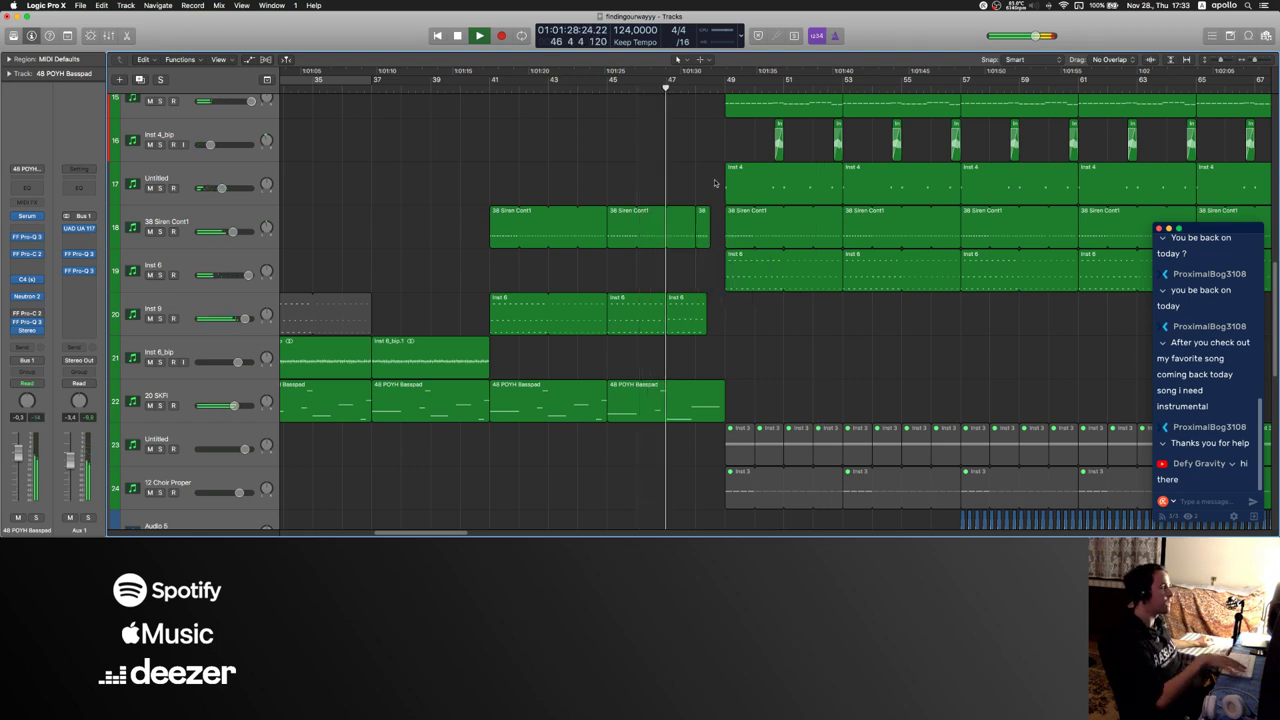
- Delete the 38 Siren Cont1 and Inst 9 region ends after bar 48, erasing their automation data too
{"action": "scroll", "coordinate": [722, 290], "scroll_direction": "right", "scroll_amount": 1}
{"action": "key", "text": "super+Right"}
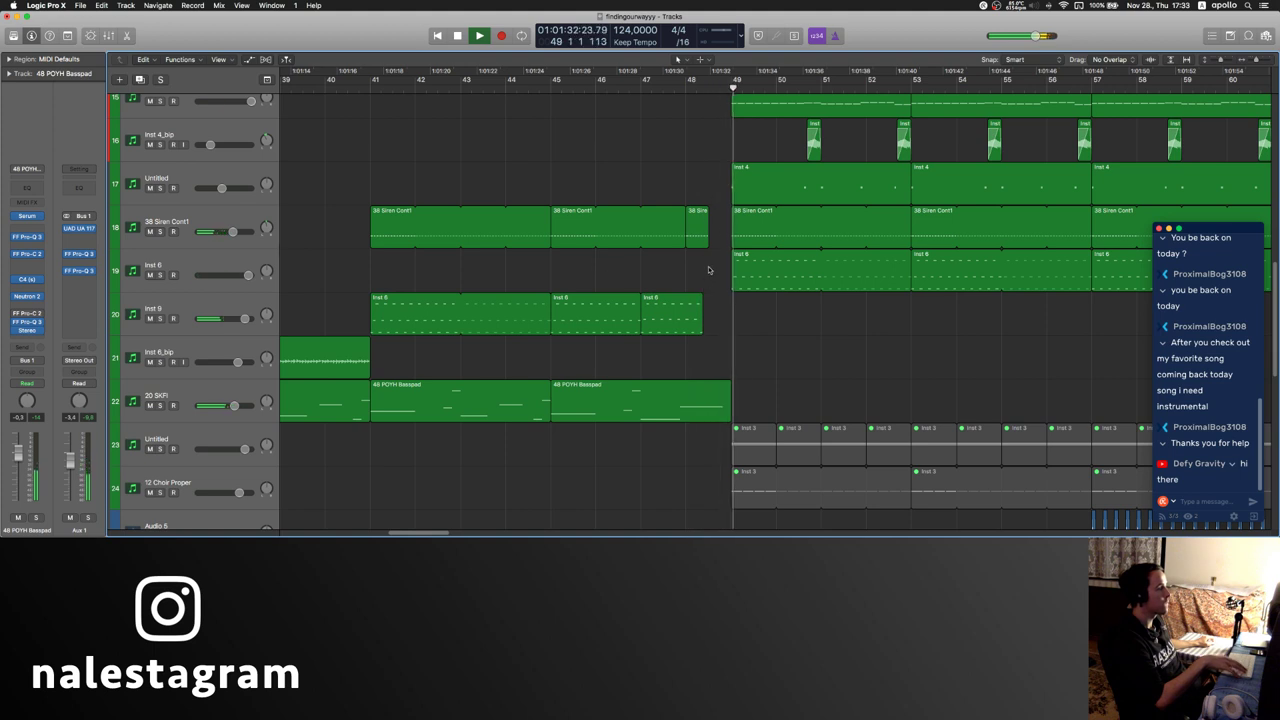
{"action": "left_click_drag", "start_coordinate": [708, 212], "coordinate": [686, 372]}
{"action": "key", "text": "Delete"}
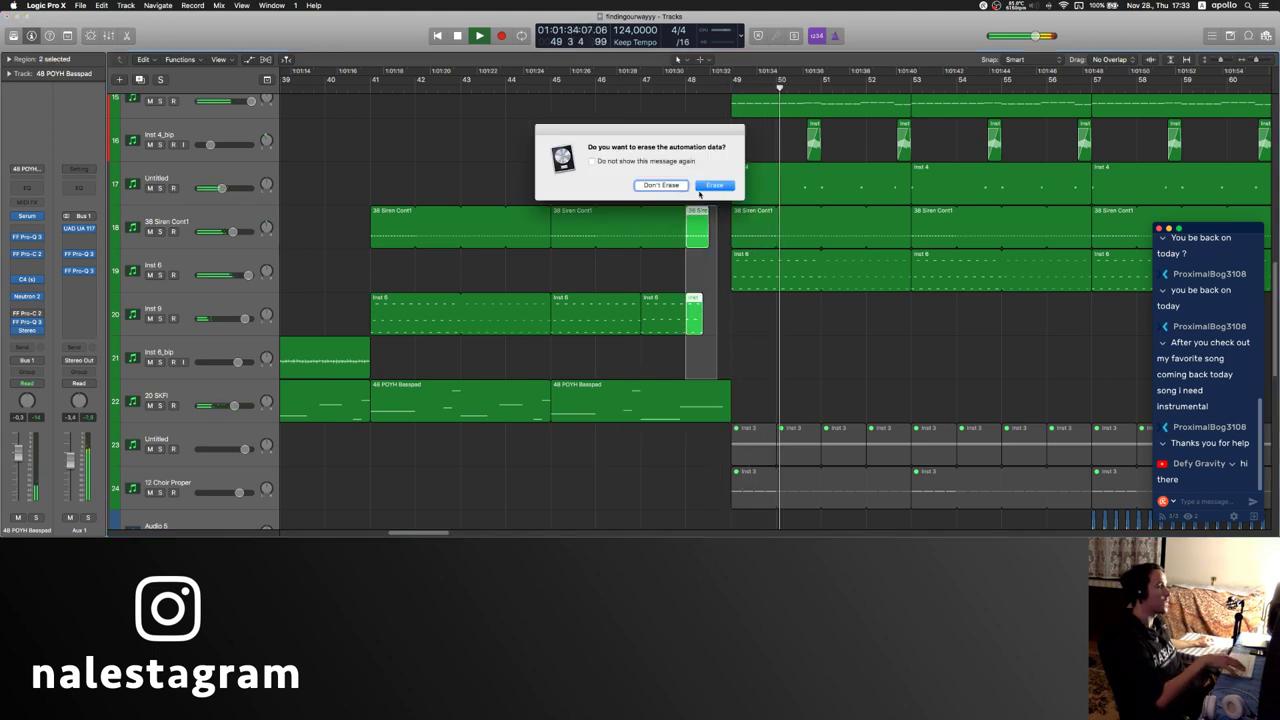
{"action": "left_click", "coordinate": [708, 186]}
{"action": "key", "text": "super+Right"}
{"action": "key", "text": "super+Right"}
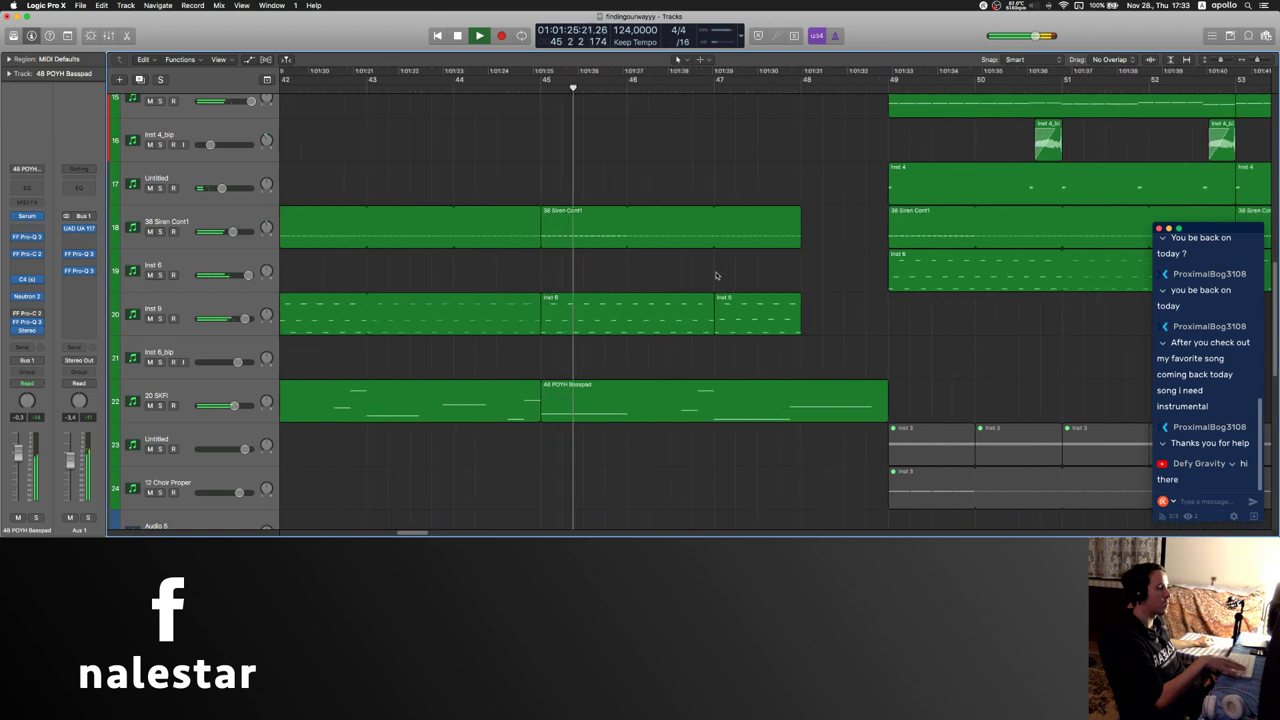
- Play the build-up into the drop and look over the regions across all tracks
{"action": "scroll", "coordinate": [714, 290], "scroll_direction": "right", "scroll_amount": 4}
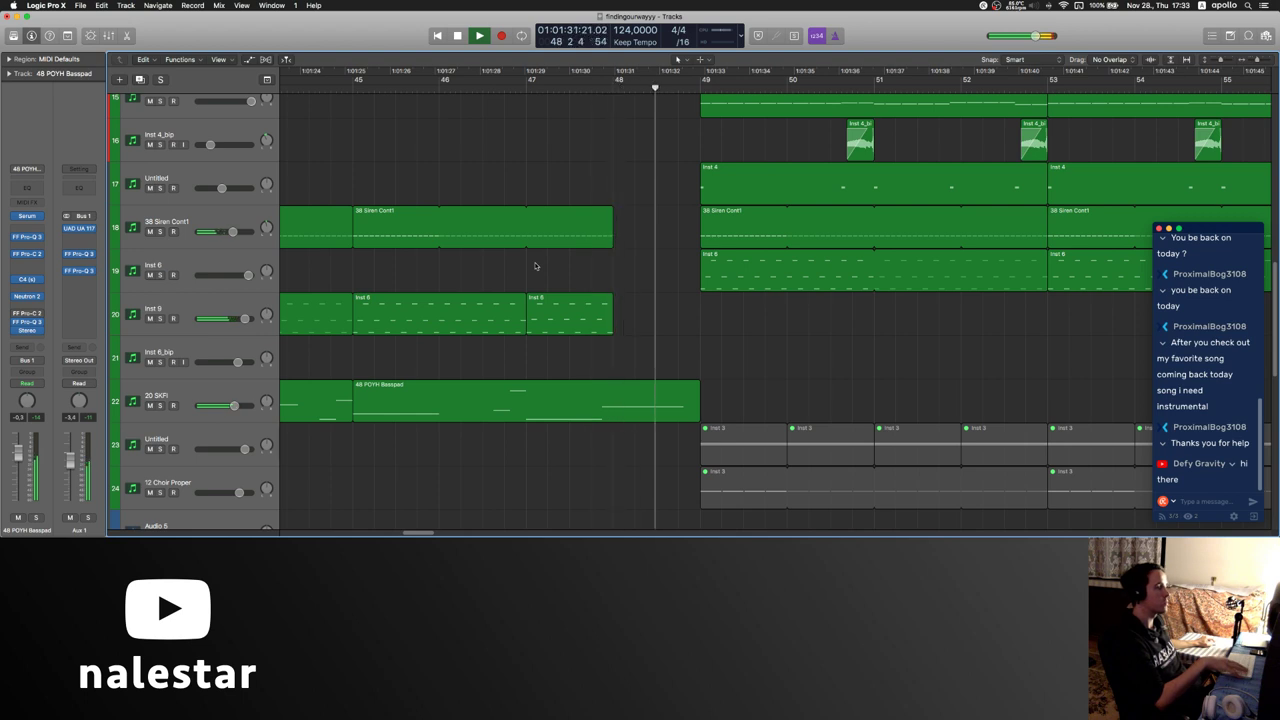
{"action": "scroll", "coordinate": [456, 280], "scroll_direction": "down", "scroll_amount": 5}
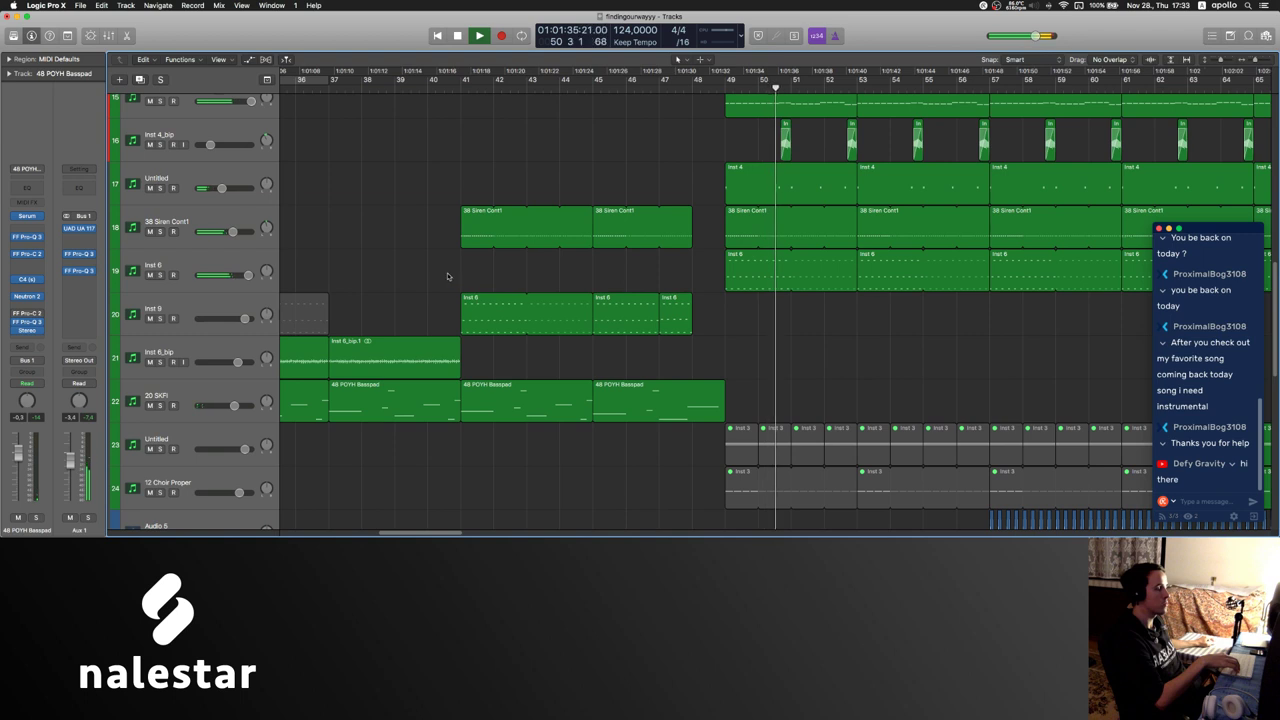
{"action": "scroll", "coordinate": [448, 276], "scroll_direction": "left", "scroll_amount": 5}
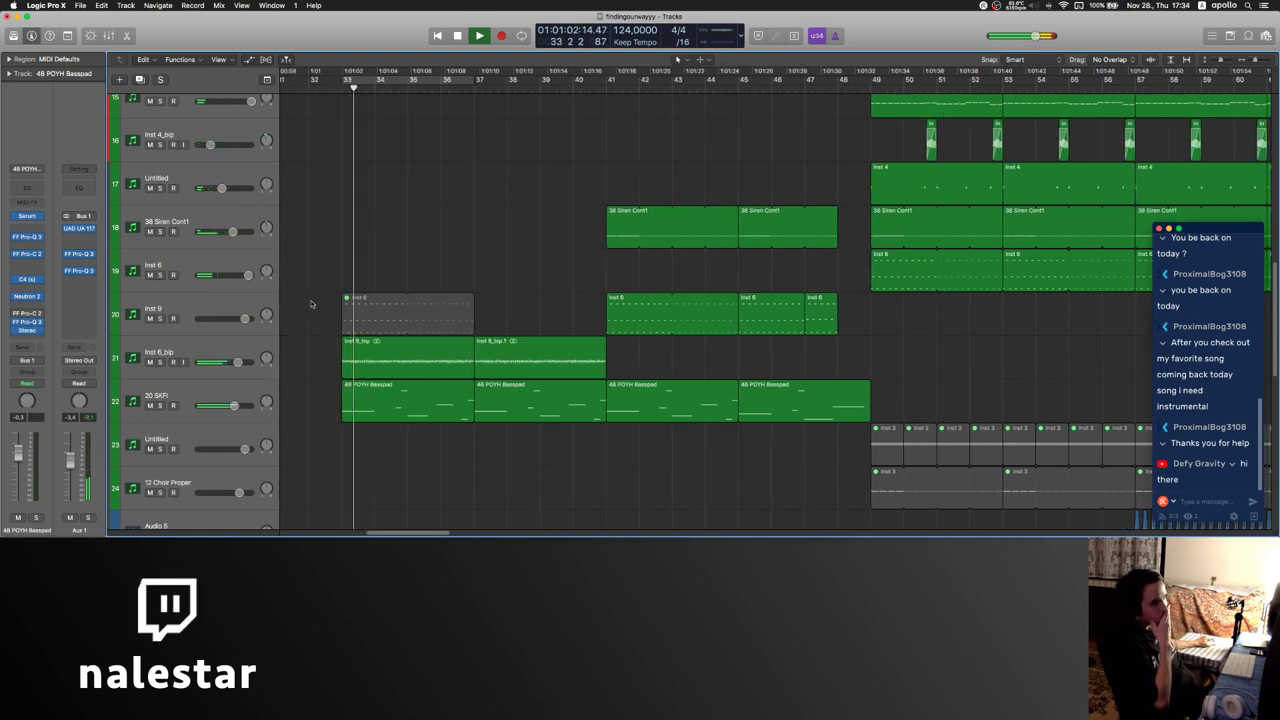
{"action": "scroll", "coordinate": [536, 206], "scroll_direction": "up", "scroll_amount": 10}
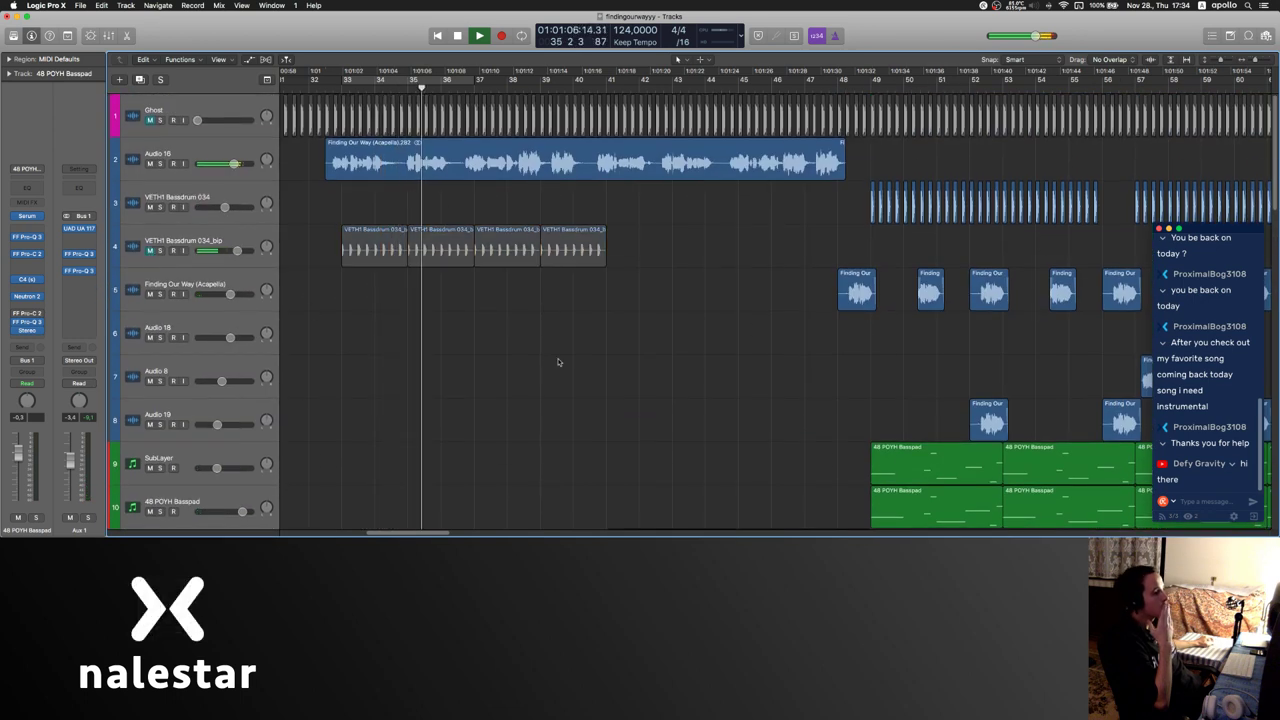
{"action": "scroll", "coordinate": [560, 362], "scroll_direction": "down", "scroll_amount": 15}
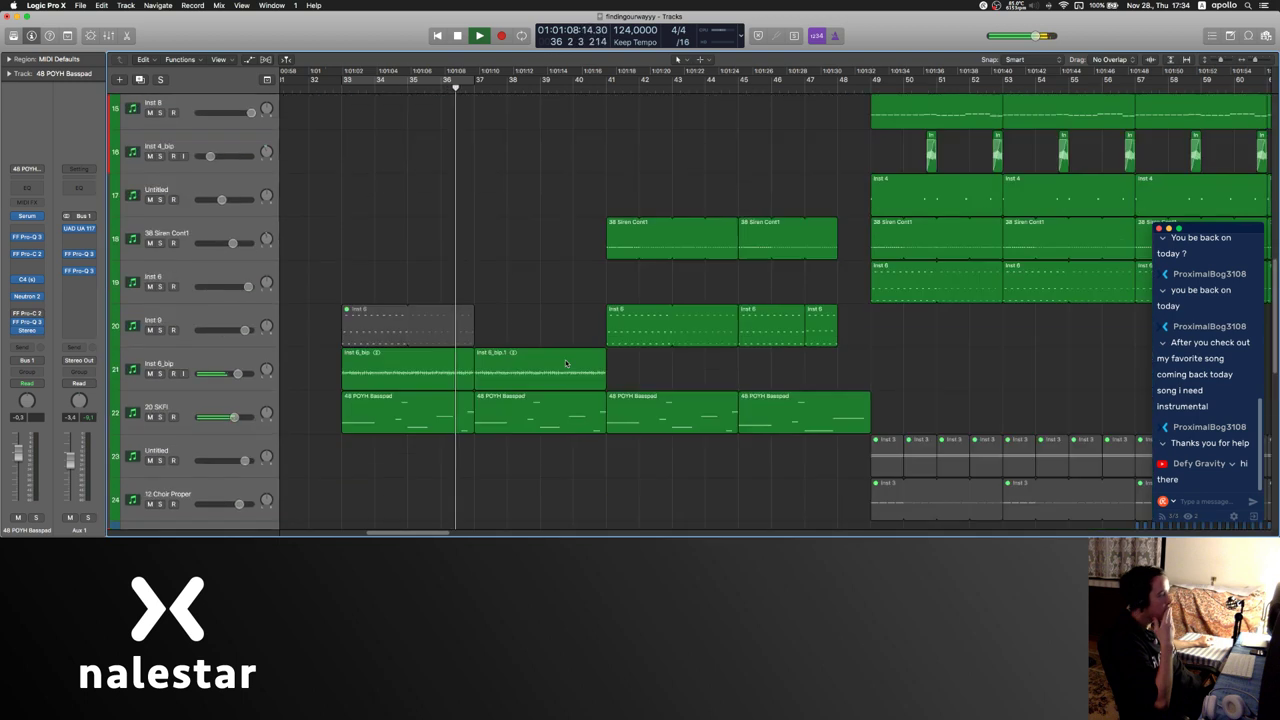
{"action": "key", "text": "space"}
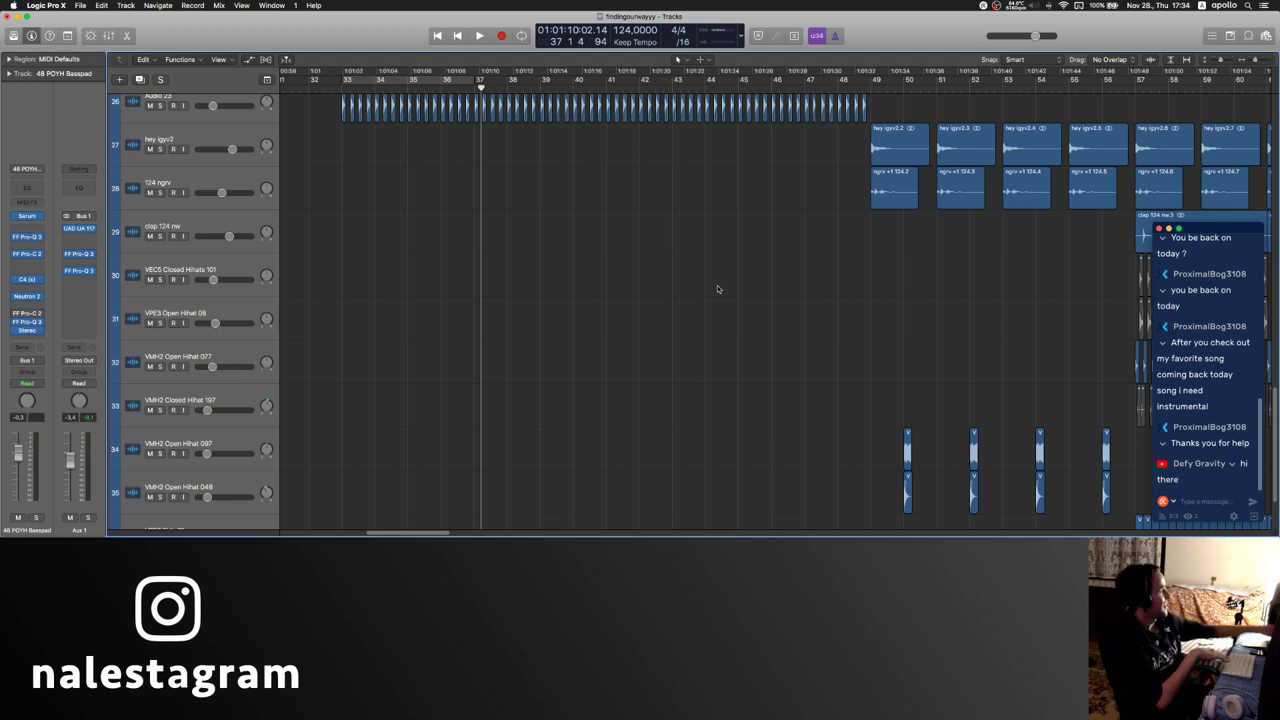
{"action": "key", "text": "space"}
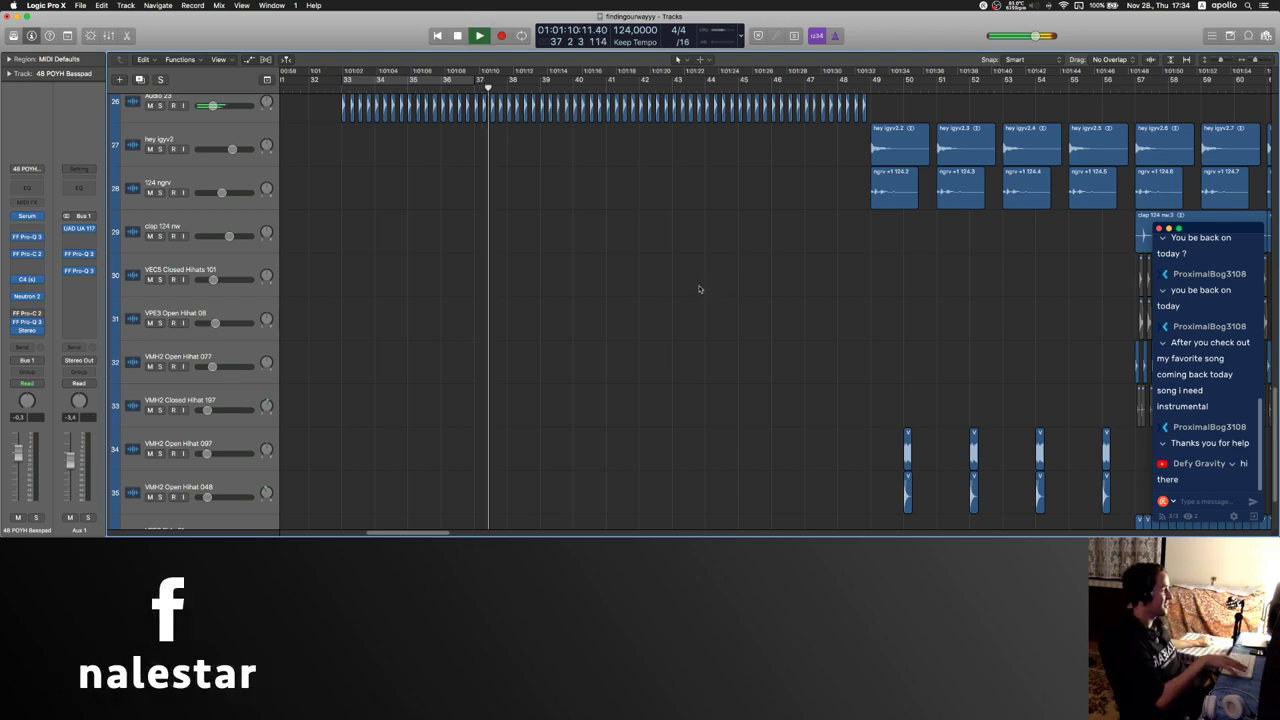
{"action": "scroll", "coordinate": [699, 289], "scroll_direction": "down", "scroll_amount": 3}
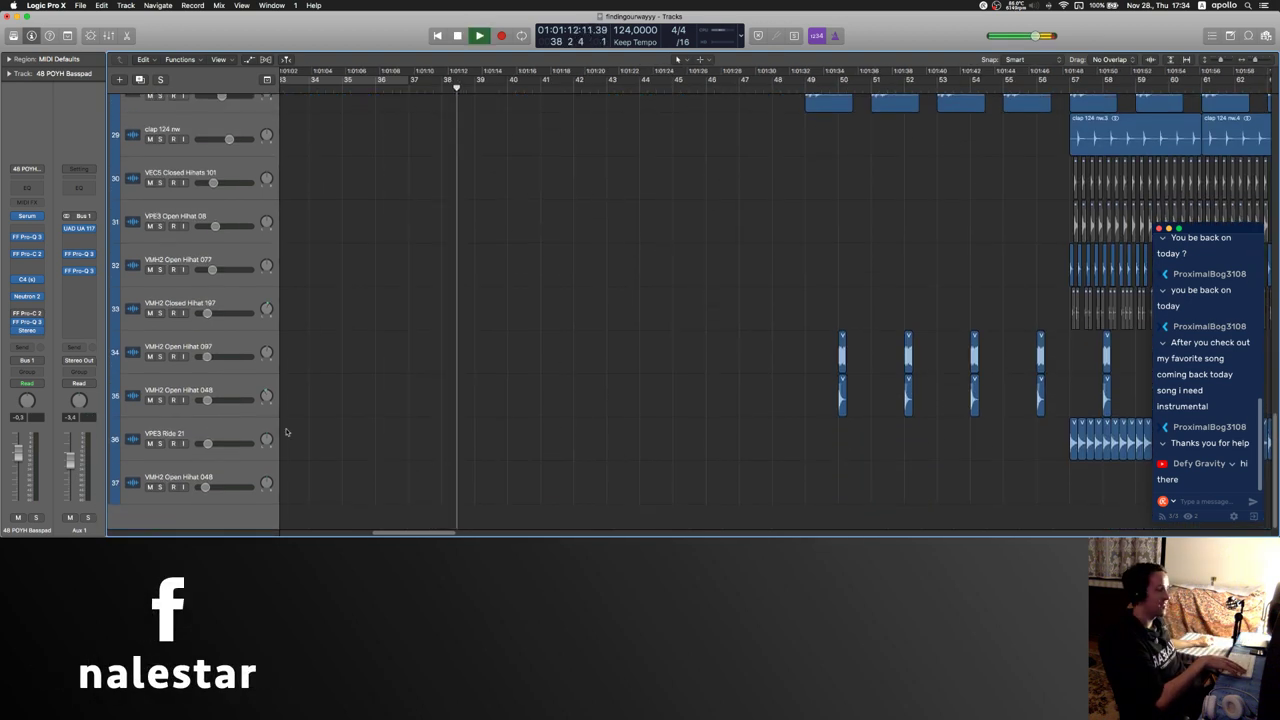
{"action": "left_click", "coordinate": [223, 478]}
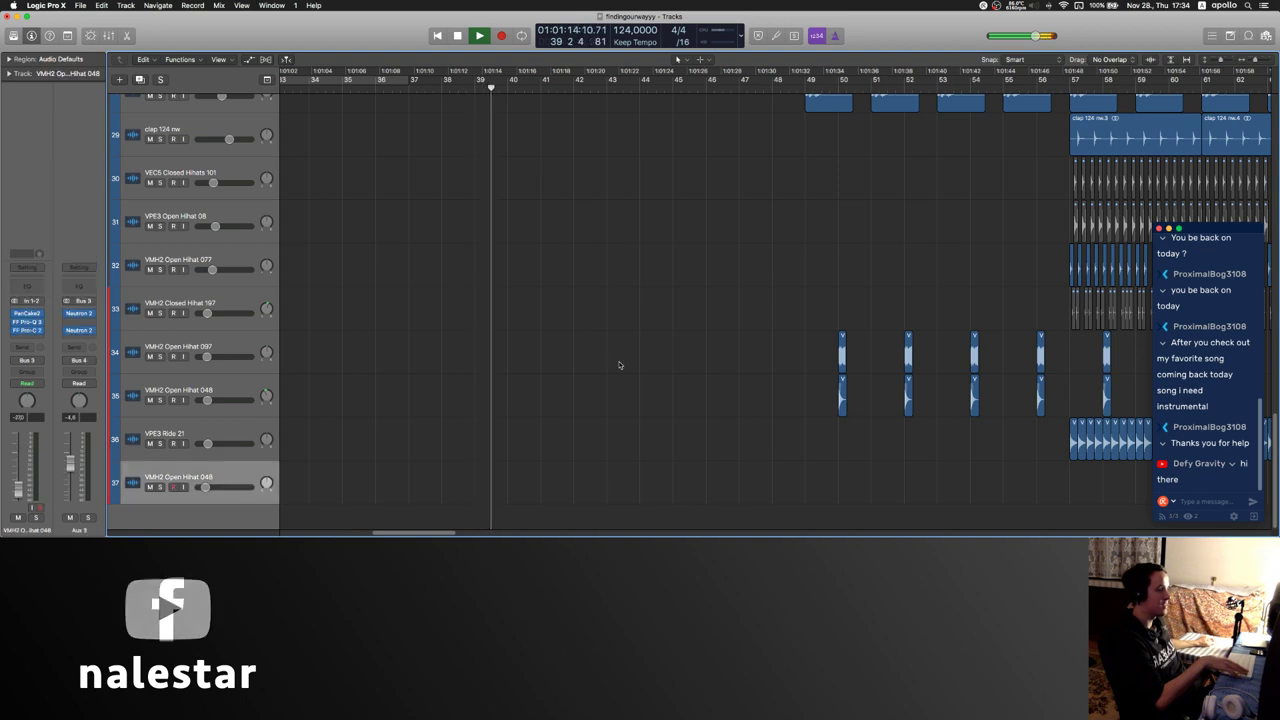
{"action": "key", "text": "super+Left"}
- Copy the four VETH1 Bassdrum 034_bip regions to bars 41–49, and make only the copies sound by unmuting the track and muting the originals
{"action": "scroll", "coordinate": [618, 365], "scroll_direction": "up", "scroll_amount": 6}
{"action": "scroll", "coordinate": [617, 364], "scroll_direction": "up", "scroll_amount": 15}
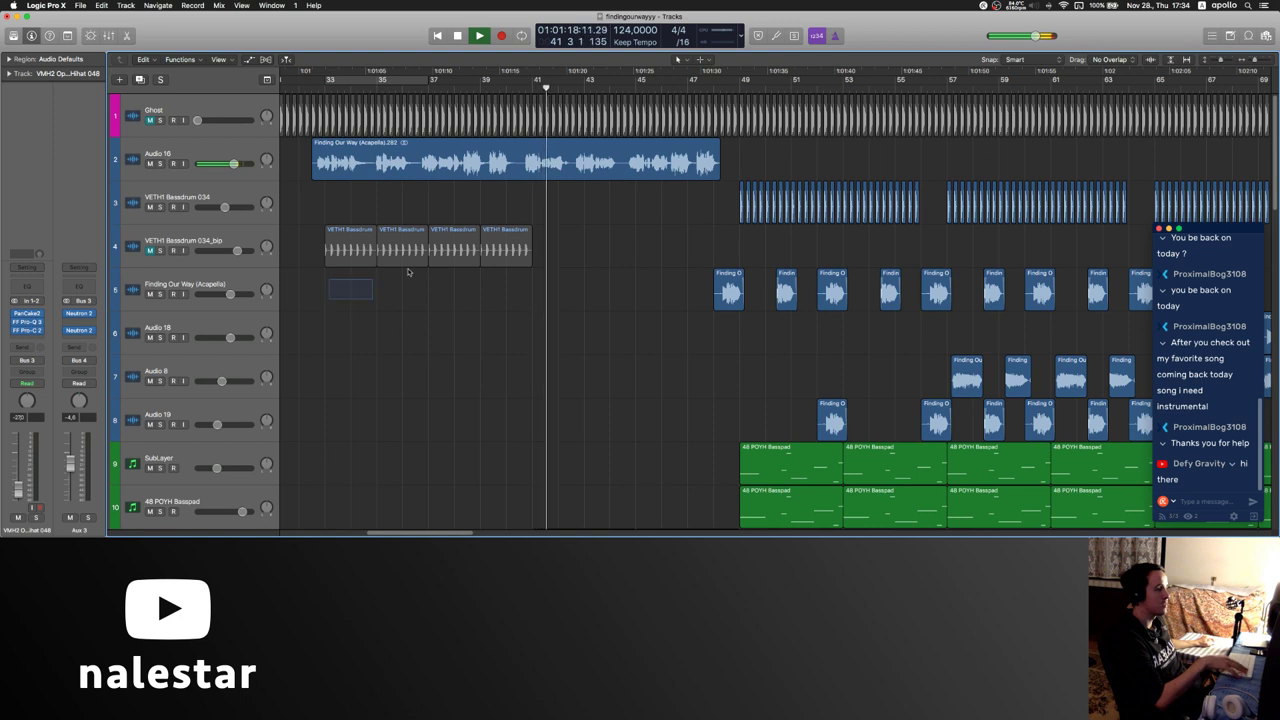
{"action": "left_click_drag", "start_coordinate": [408, 272], "coordinate": [735, 257]}
{"action": "left_click_drag", "start_coordinate": [504, 212], "coordinate": [332, 290]}
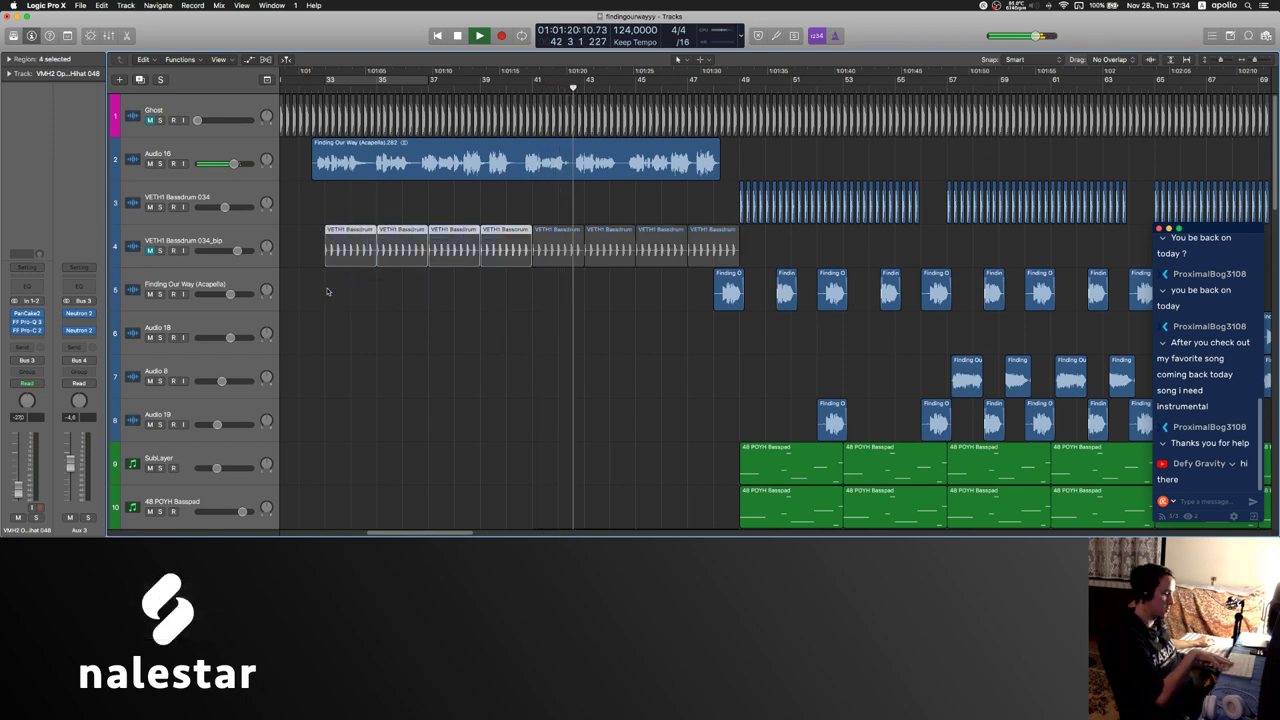
{"action": "left_click", "coordinate": [152, 251]}
{"action": "left_click", "coordinate": [195, 243]}
{"action": "left_click", "coordinate": [783, 247]}
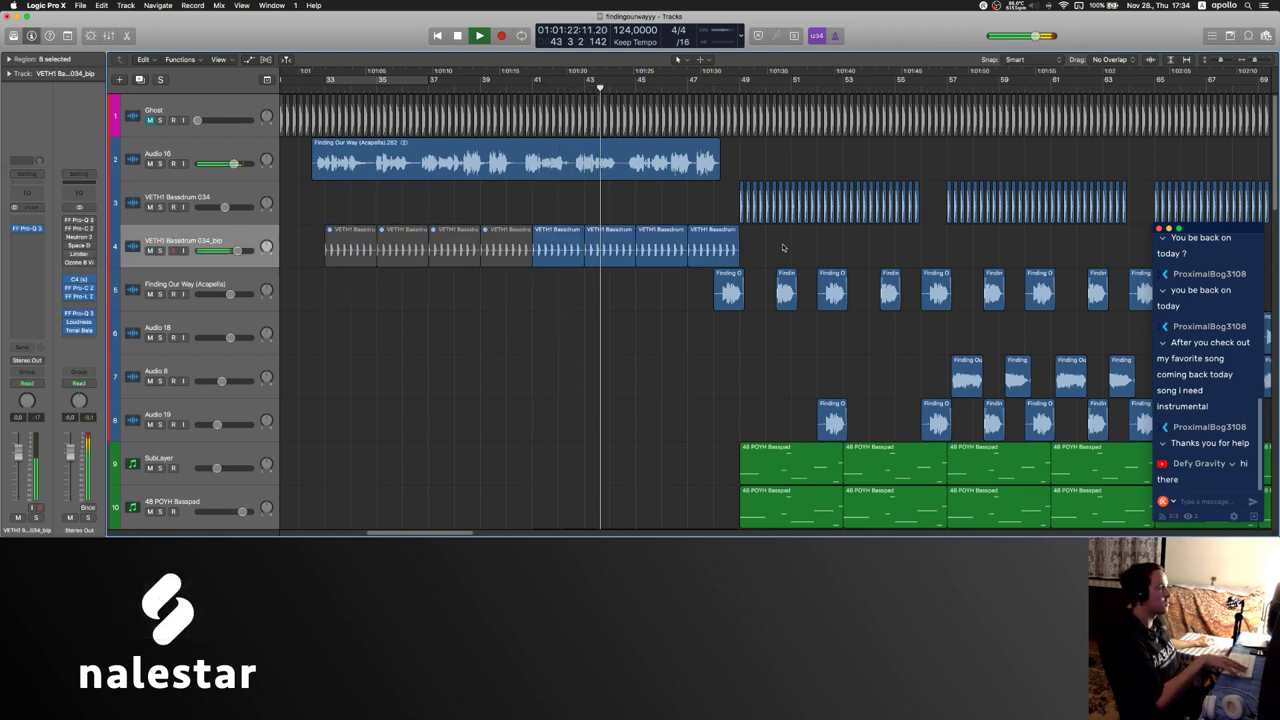
- Remove the copied bassdrum audio after bar 48 and divide the remaining region from bar 47 into short equal slices
{"action": "left_click_drag", "start_coordinate": [767, 247], "coordinate": [690, 261], "text": "super"}
{"action": "key", "text": "Delete"}
{"action": "left_click", "coordinate": [690, 260]}
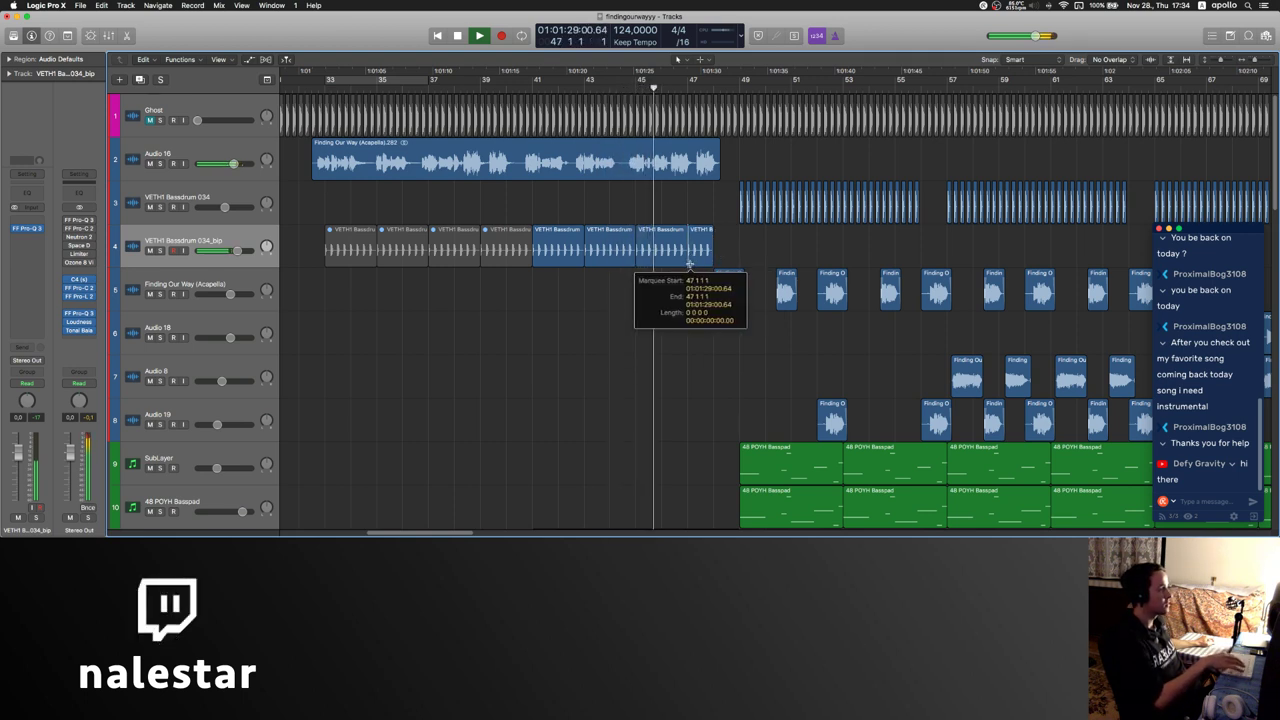
{"action": "double_click", "coordinate": [690, 263], "text": "alt+super"}
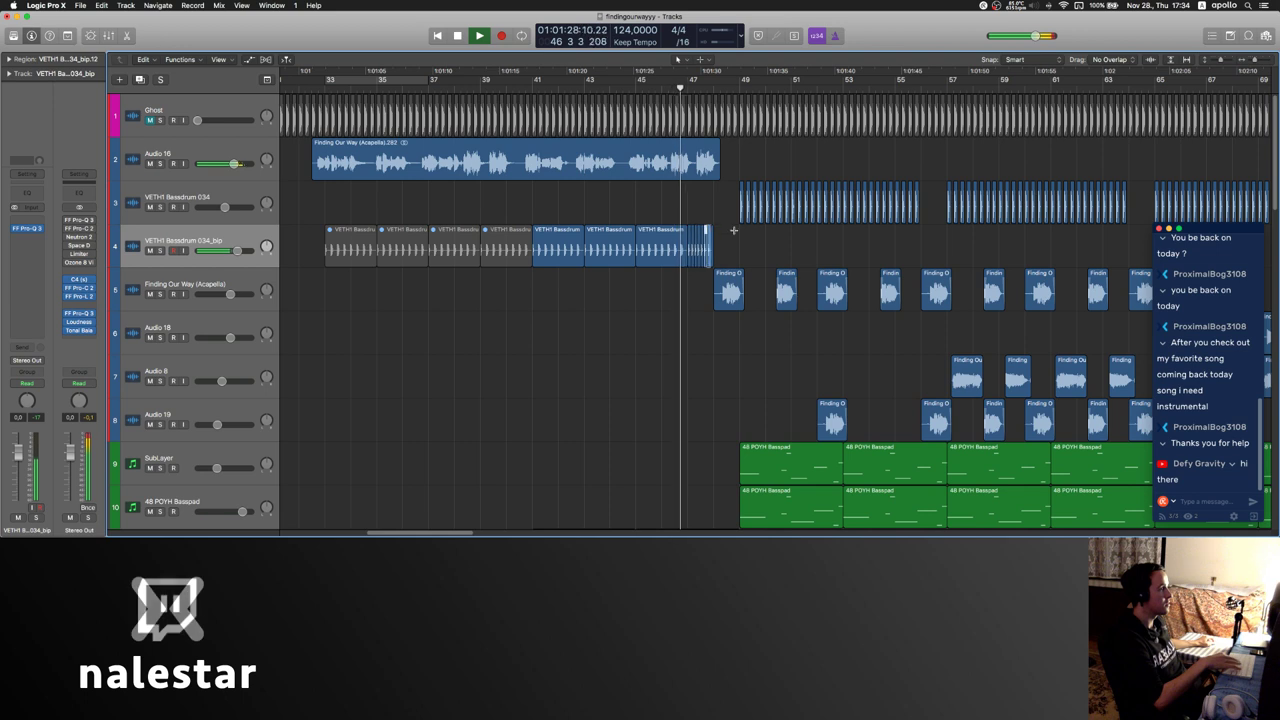
- Delete the Audio 23 hits and the end of the 20 SKFI region between bars 48 and 49
{"action": "scroll", "coordinate": [745, 243], "scroll_direction": "up", "scroll_amount": 2}
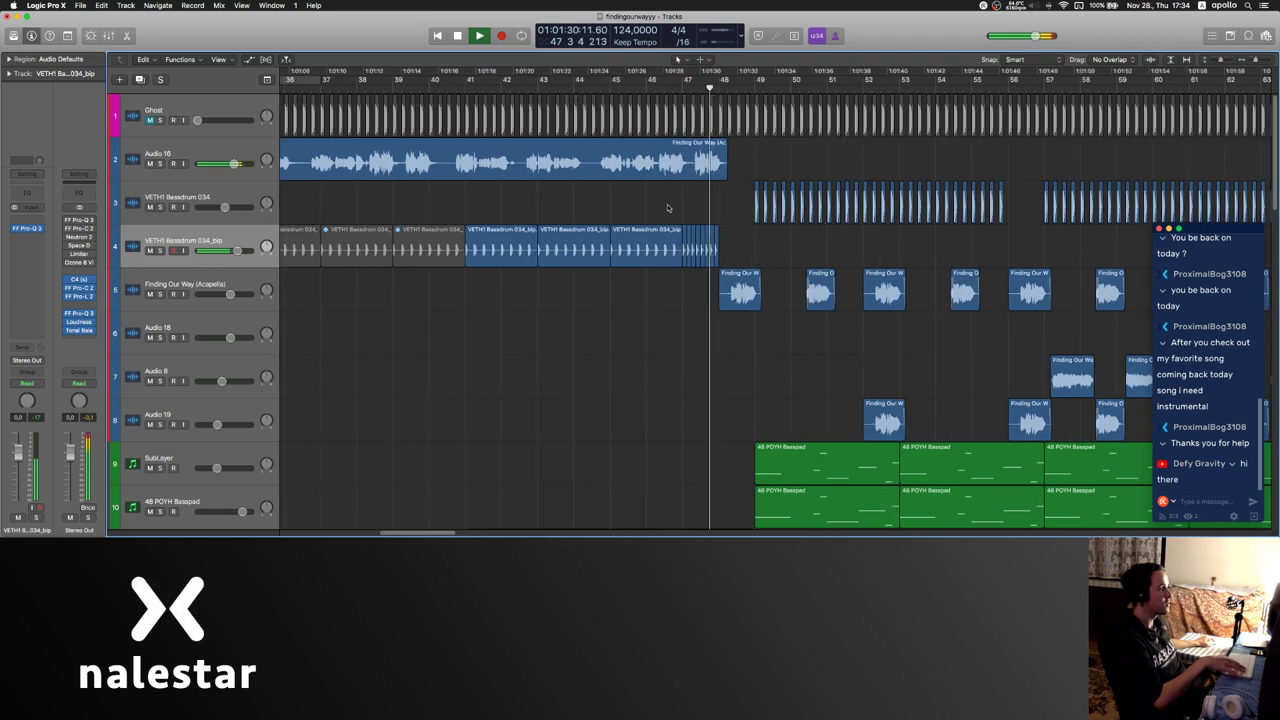
{"action": "scroll", "coordinate": [570, 285], "scroll_direction": "down", "scroll_amount": 10}
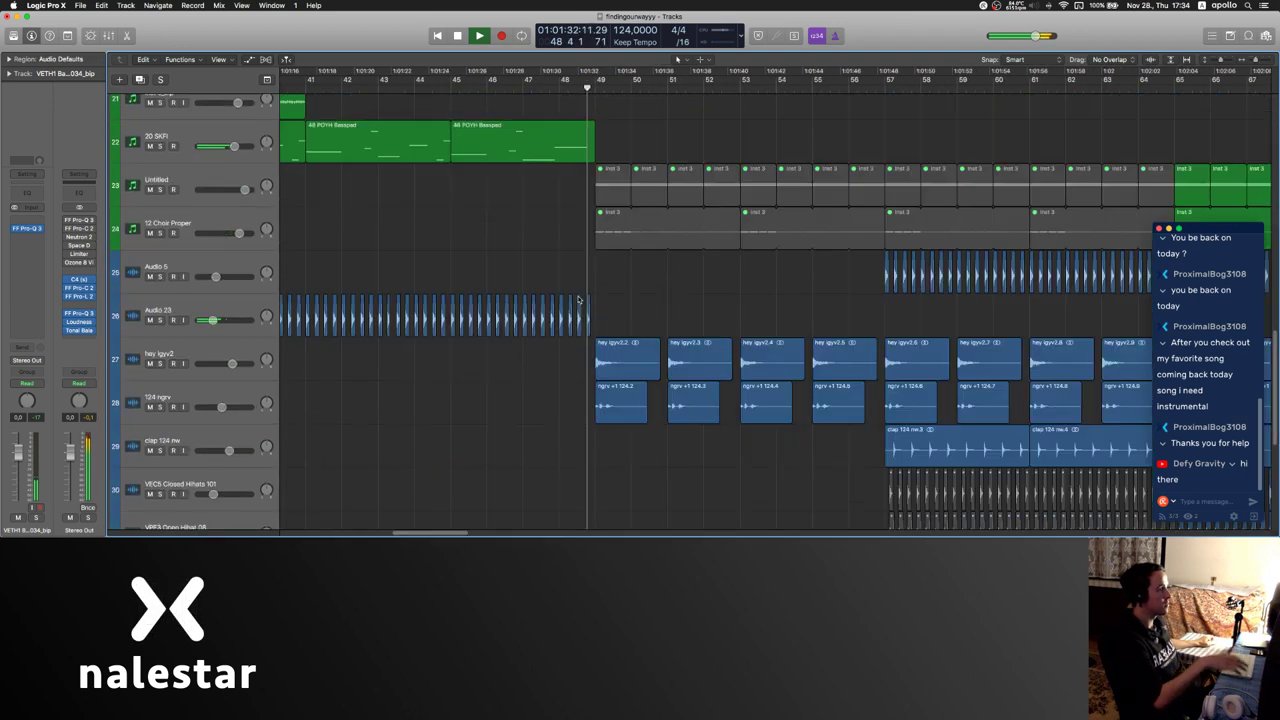
{"action": "scroll", "coordinate": [563, 350], "scroll_direction": "down", "scroll_amount": 4}
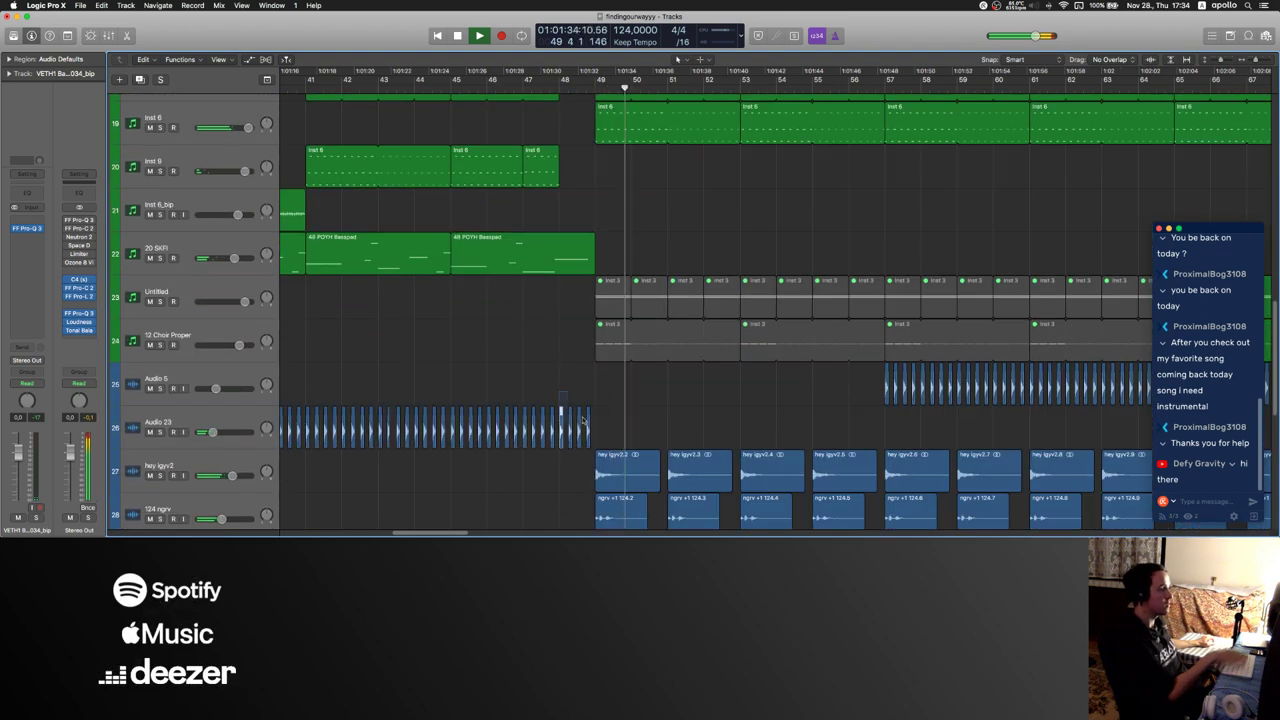
{"action": "left_click_drag", "start_coordinate": [603, 260], "coordinate": [558, 263]}
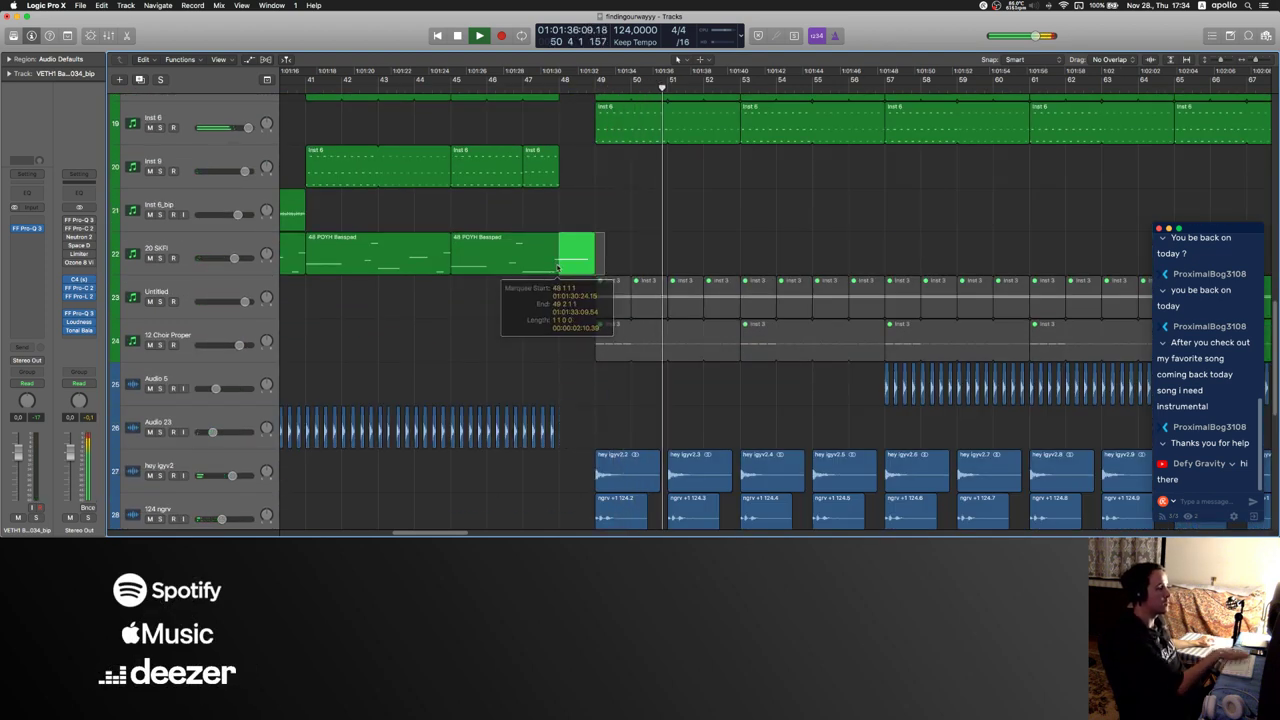
{"action": "key", "text": "Delete"}
{"action": "left_click", "coordinate": [717, 202]}
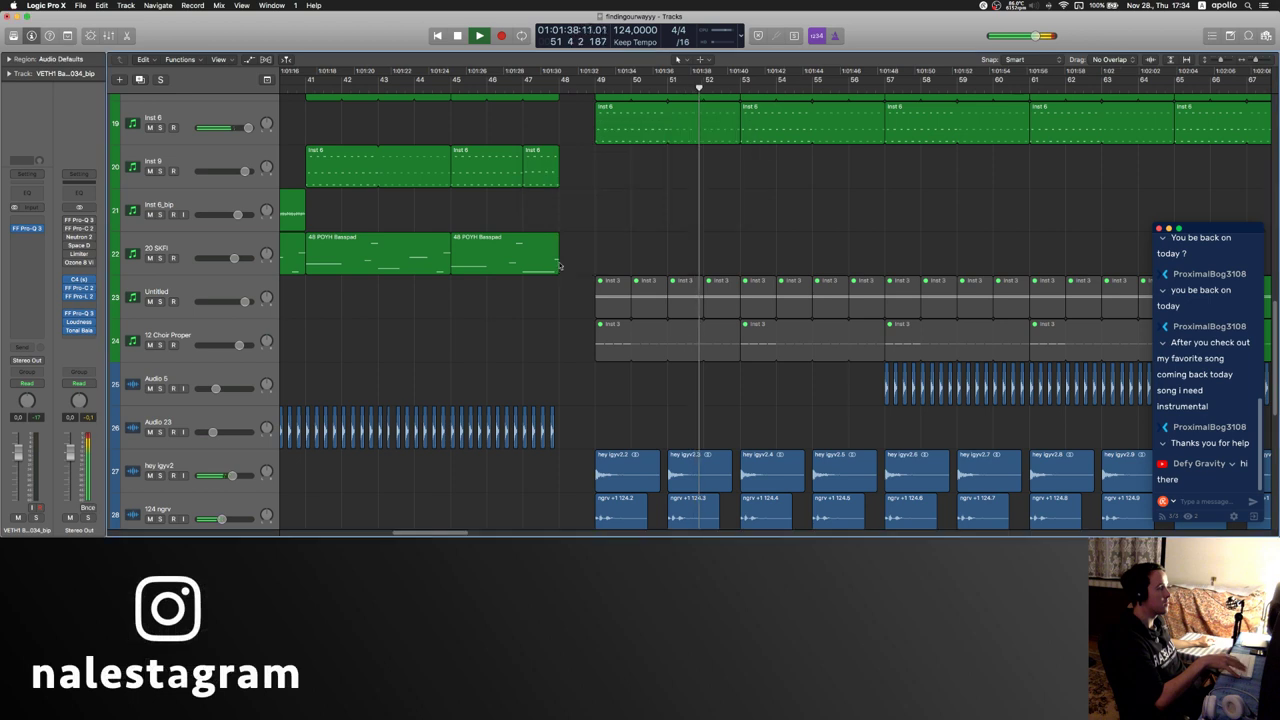
- Bounce in place the 20 SKFI section from just before bar 48 to bar 49 onto a new track
{"action": "left_click_drag", "start_coordinate": [554, 270], "coordinate": [595, 270]}
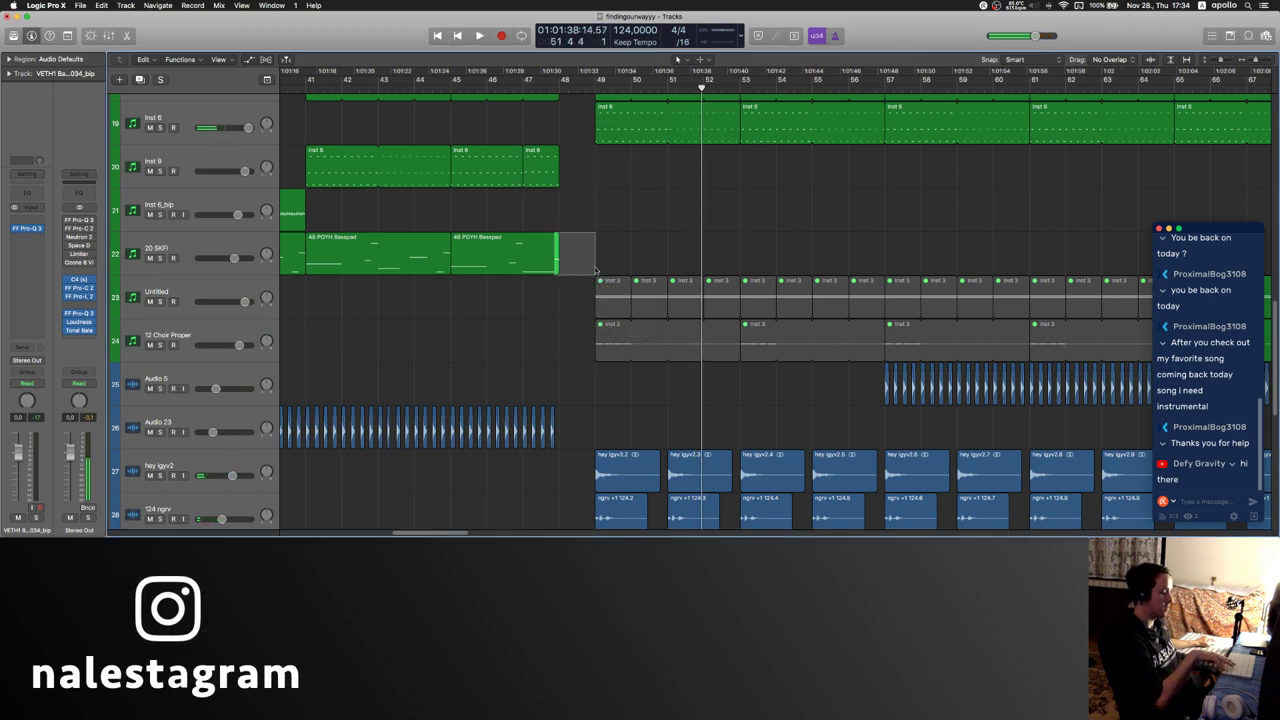
{"action": "key", "text": "ctrl+b"}
{"action": "key", "text": "Return"}
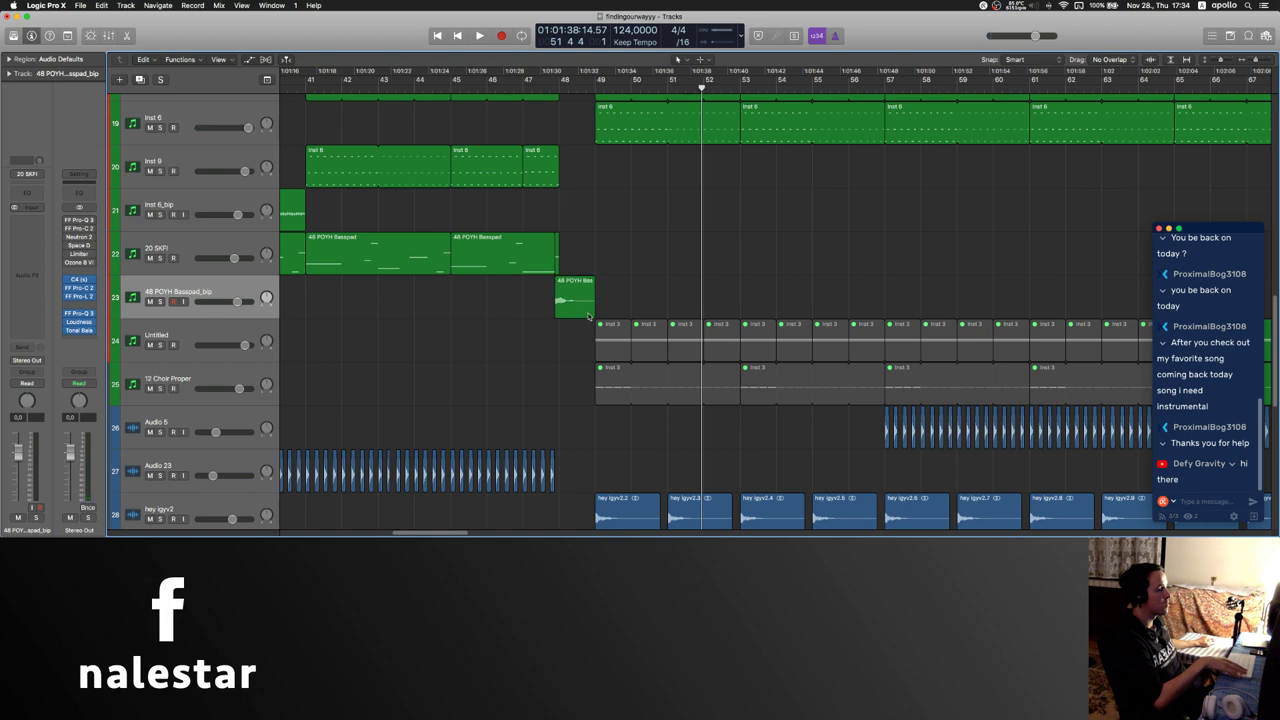
- Extend the bounced 48 POYH Basspad_bip region past bar 52 to include its tail and reverse its audio
{"action": "left_click_drag", "start_coordinate": [591, 311], "coordinate": [786, 308]}
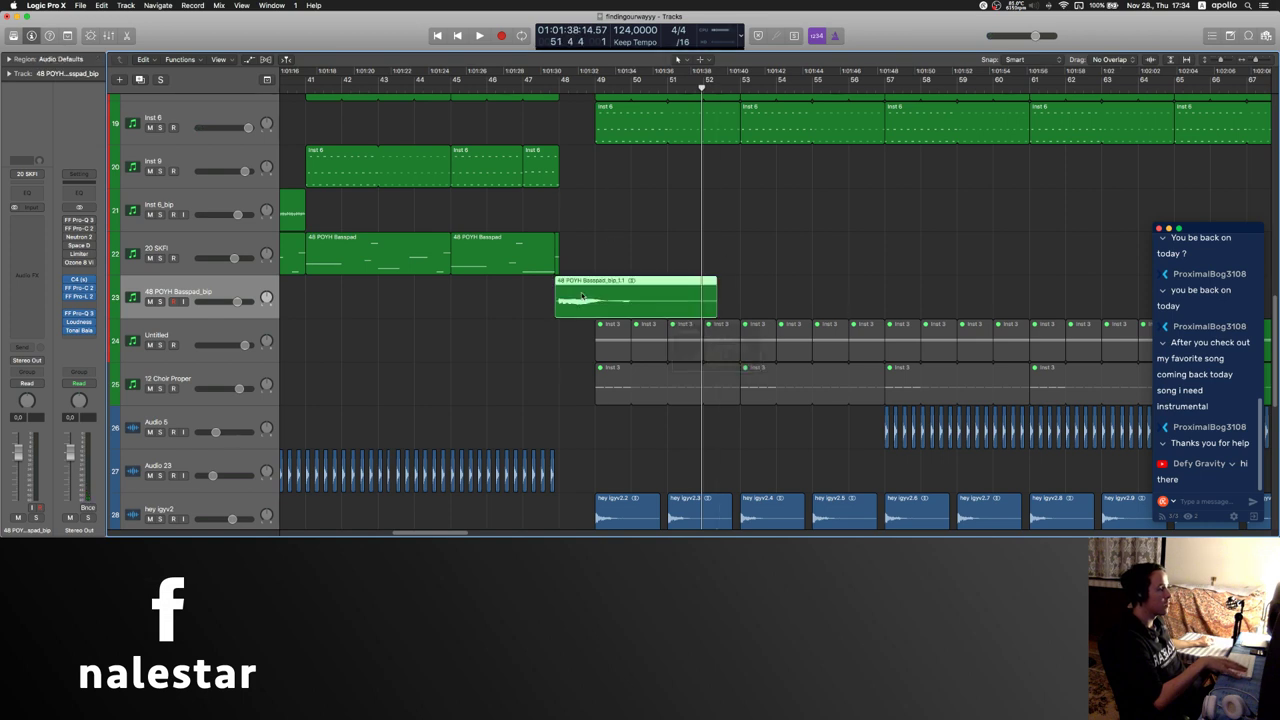
{"action": "key", "text": "e"}
{"action": "left_click", "coordinate": [205, 317]}
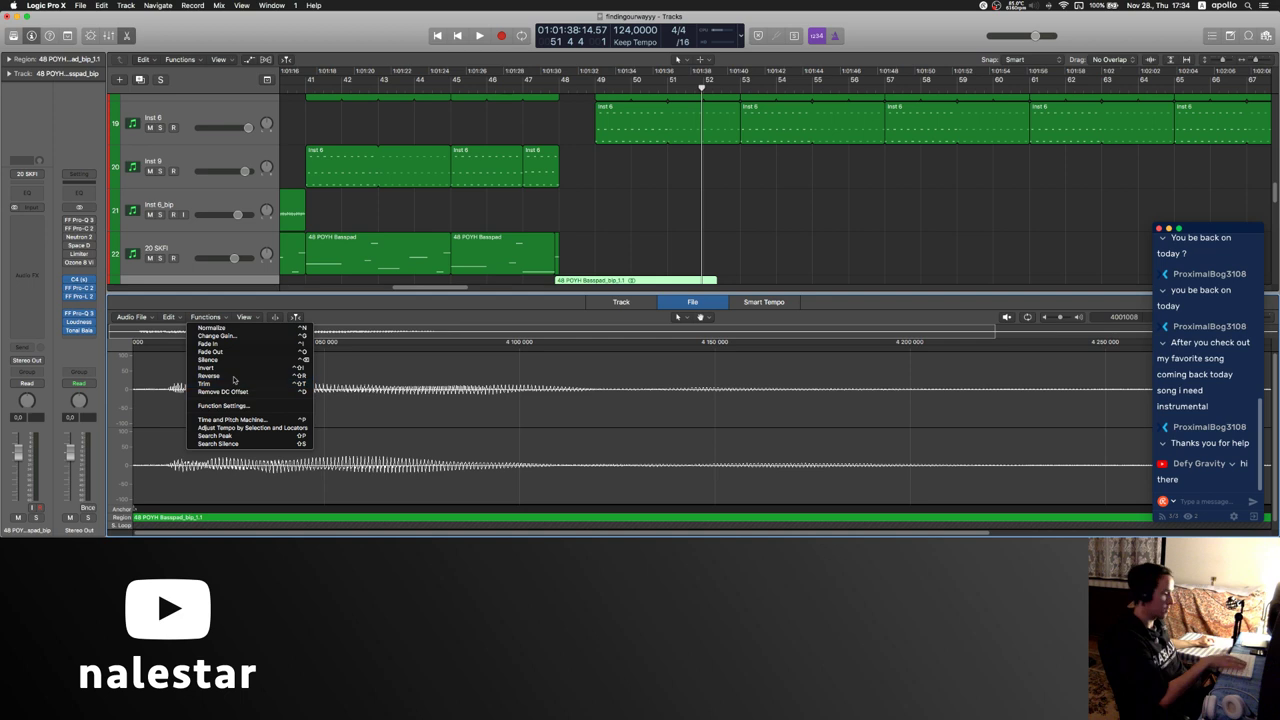
{"action": "left_click", "coordinate": [234, 377]}
{"action": "key", "text": "p"}
{"action": "key", "text": "p"}
- Trim the reversed Basspad region so it spans only from just before bar 48 to bar 49
{"action": "left_click_drag", "start_coordinate": [651, 298], "coordinate": [435, 304]}
{"action": "key", "text": "Delete"}
{"action": "key", "text": "Delete"}
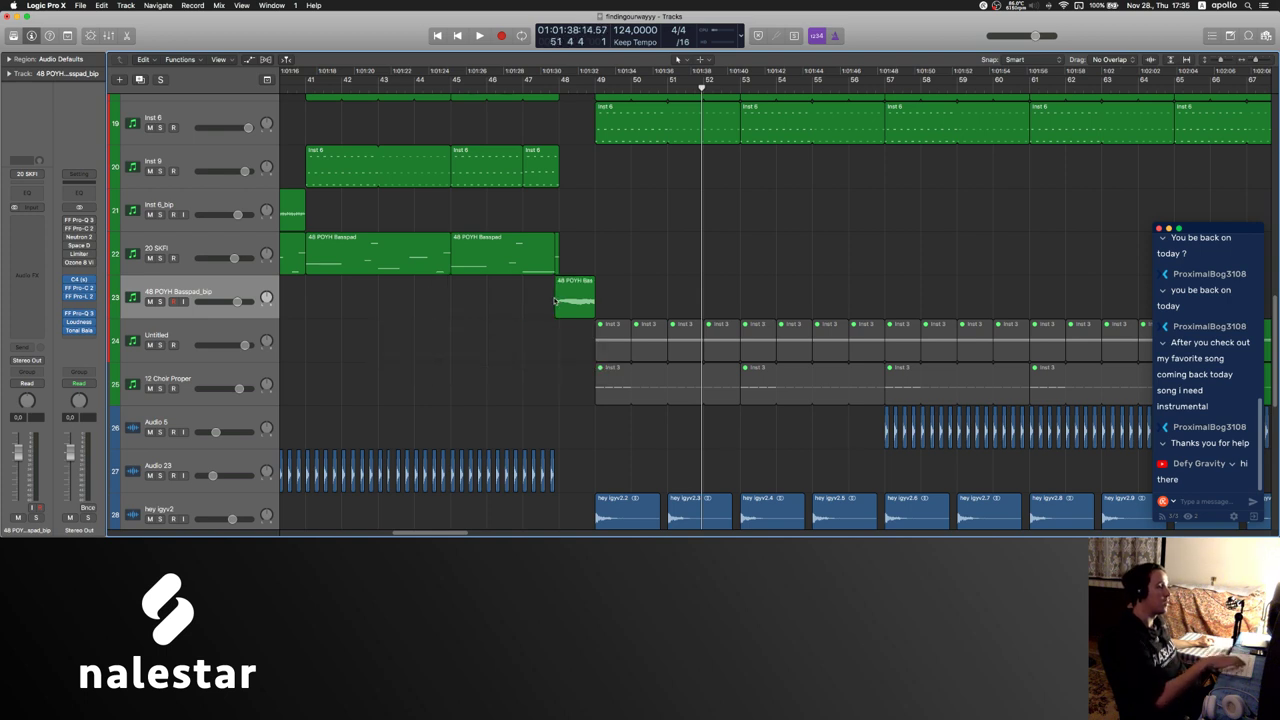
- Add a fade-in to the reversed Basspad region and set its track volume to 2.0 dB, auditioning from bar 47
{"action": "left_click_drag", "start_coordinate": [560, 304], "coordinate": [550, 304]}
{"action": "key", "text": "t"}
{"action": "key", "text": "t"}
{"action": "left_click", "coordinate": [523, 84]}
{"action": "left_click", "coordinate": [626, 187]}
{"action": "key", "text": "space"}
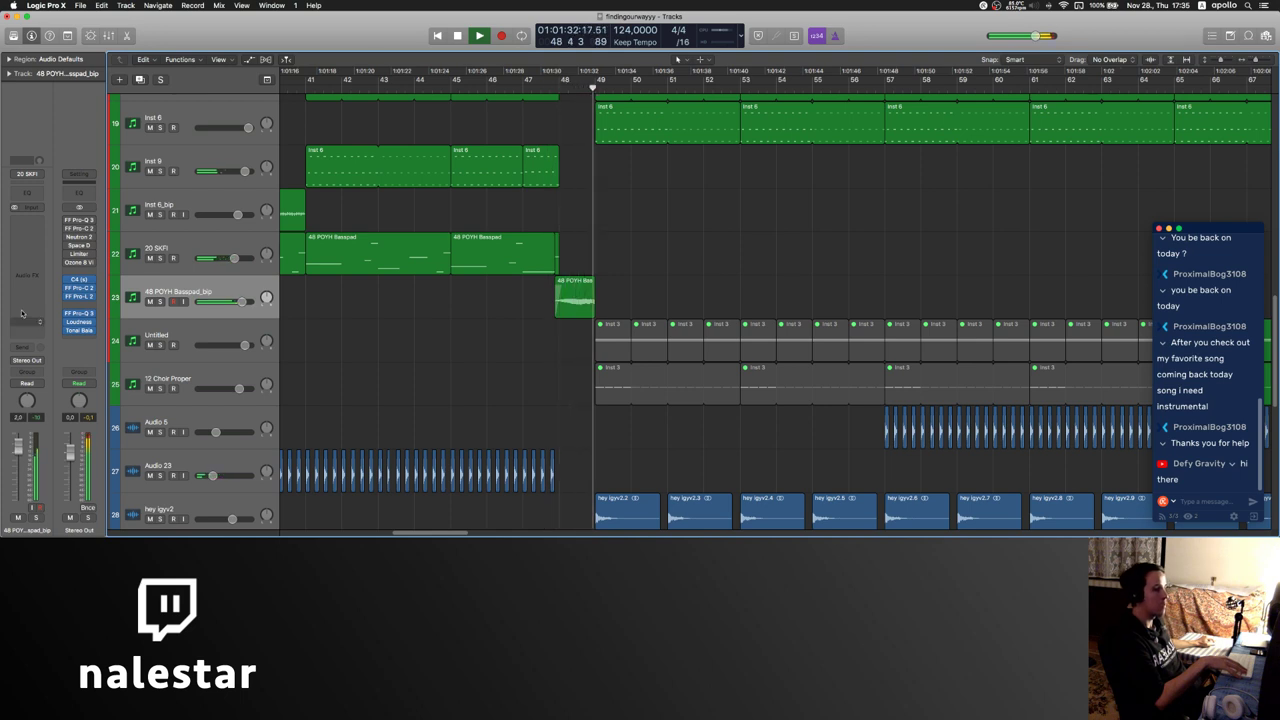
- Insert FF Pro-Q 3 on the track 23 48 POYH Basspad_bip and close the plugin window
{"action": "left_click", "coordinate": [26, 230]}
{"action": "left_click", "coordinate": [44, 250]}
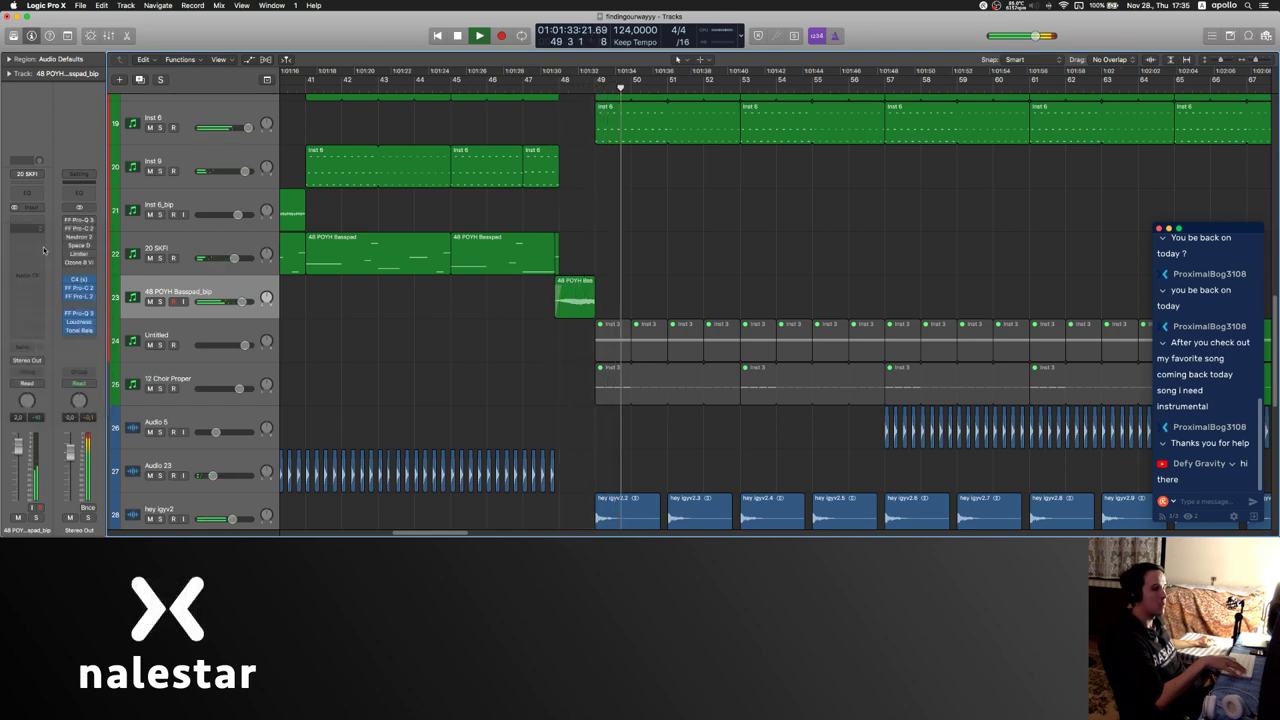
{"action": "double_click", "coordinate": [29, 174]}
{"action": "scroll", "coordinate": [31, 170], "scroll_direction": "up", "scroll_amount": 5}
{"action": "left_click_drag", "start_coordinate": [31, 168], "coordinate": [143, 180]}
{"action": "key", "text": "super+w"}
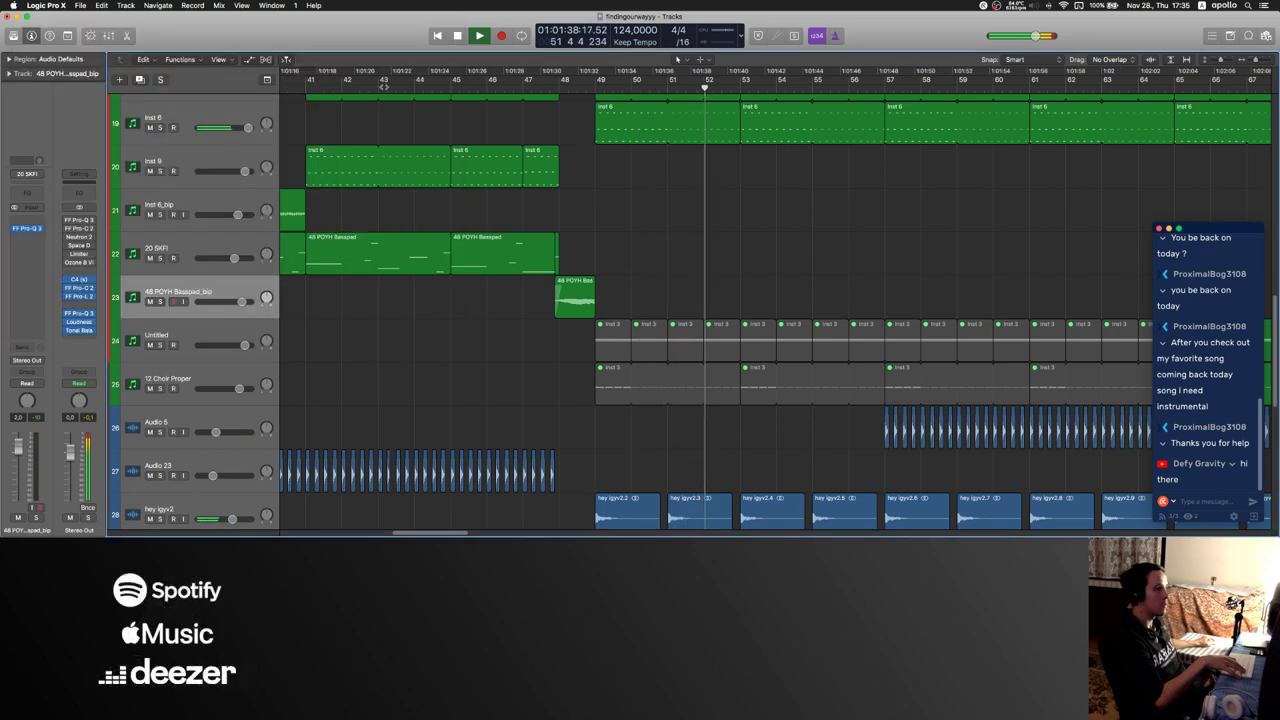
- Duplicate track 12 with its settings and copy the two 48 POYH Basspad regions from track 11 onto it at bar 41
{"action": "left_click", "coordinate": [383, 87]}
{"action": "scroll", "coordinate": [563, 243], "scroll_direction": "up", "scroll_amount": 10}
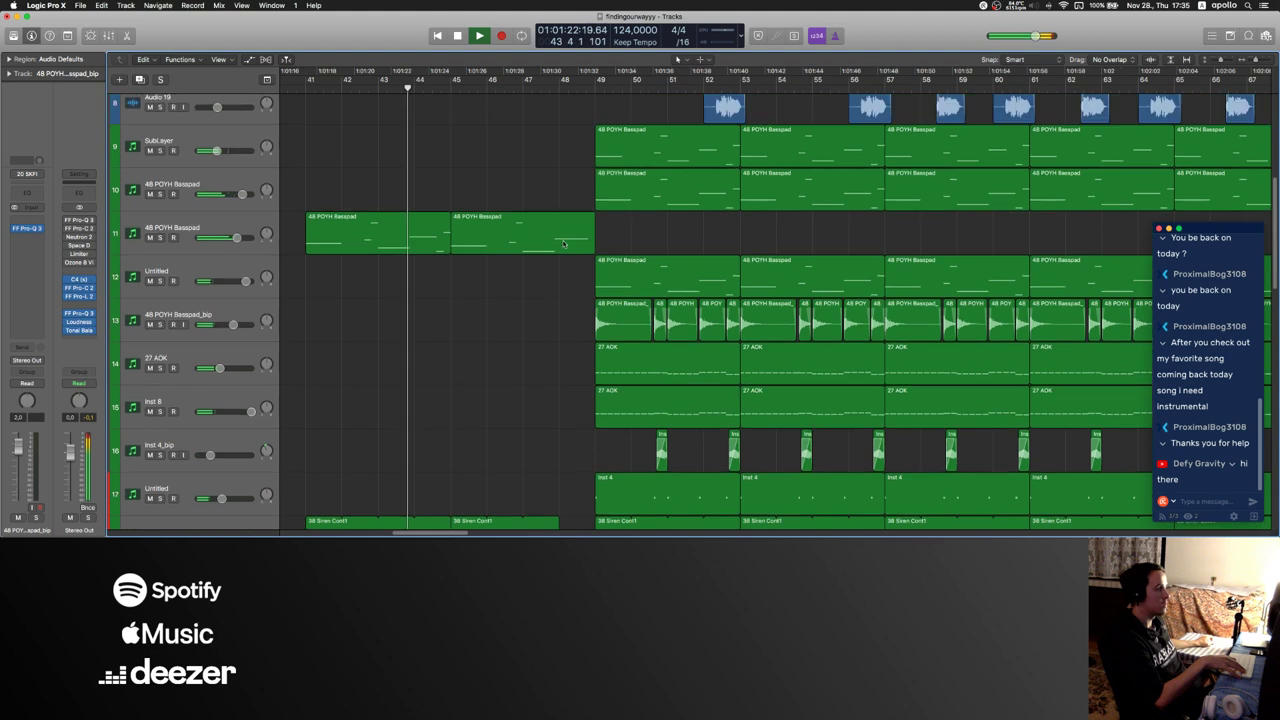
{"action": "left_click", "coordinate": [234, 216]}
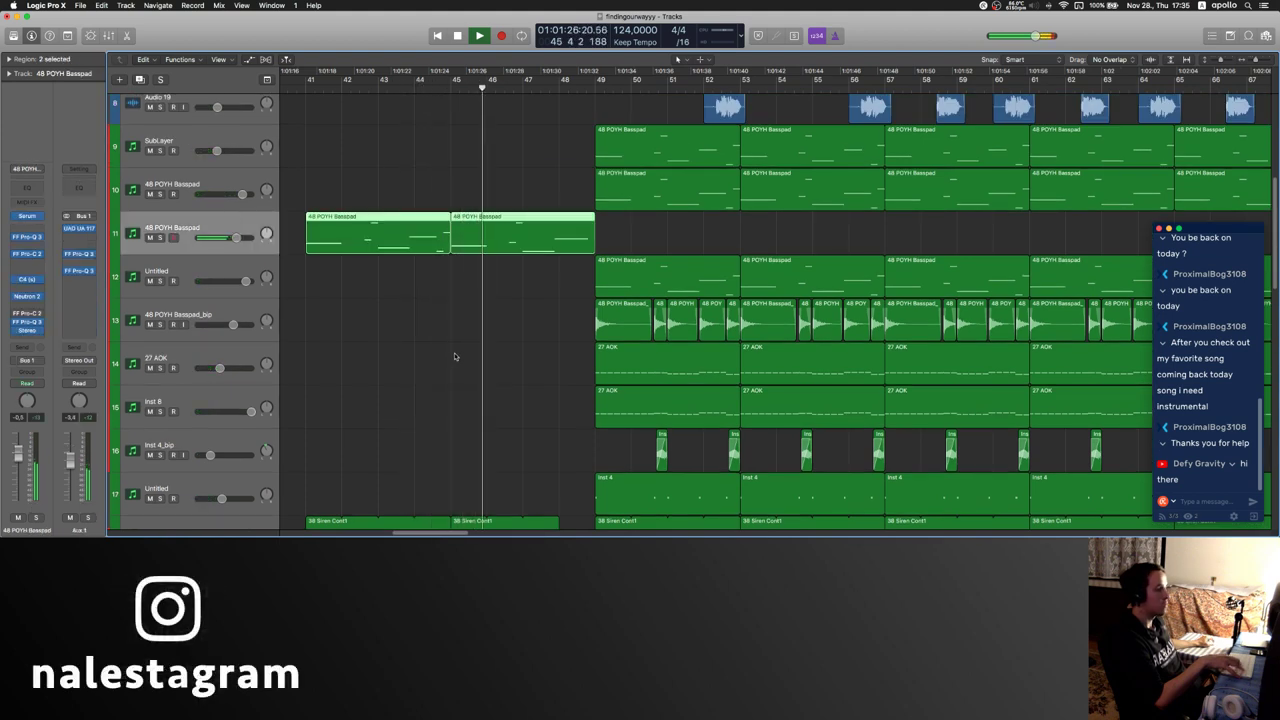
{"action": "left_click", "coordinate": [200, 311]}
{"action": "left_click", "coordinate": [200, 272]}
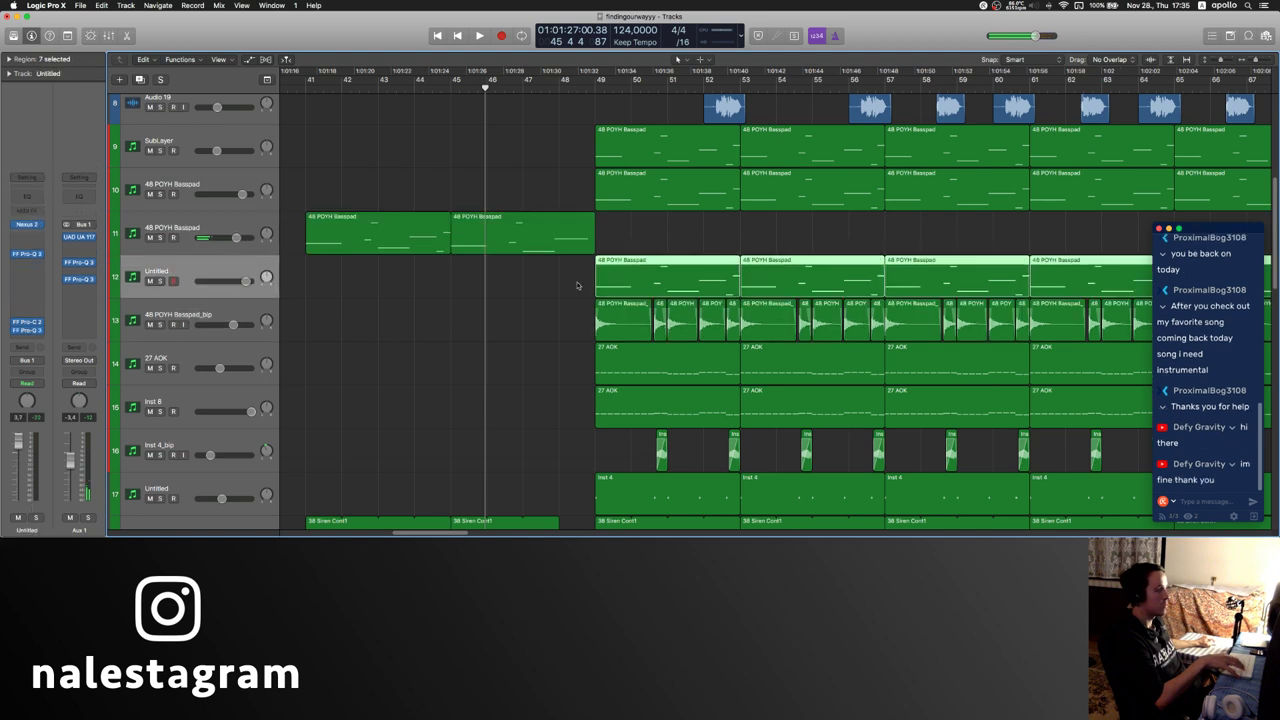
{"action": "key", "text": "super+d"}
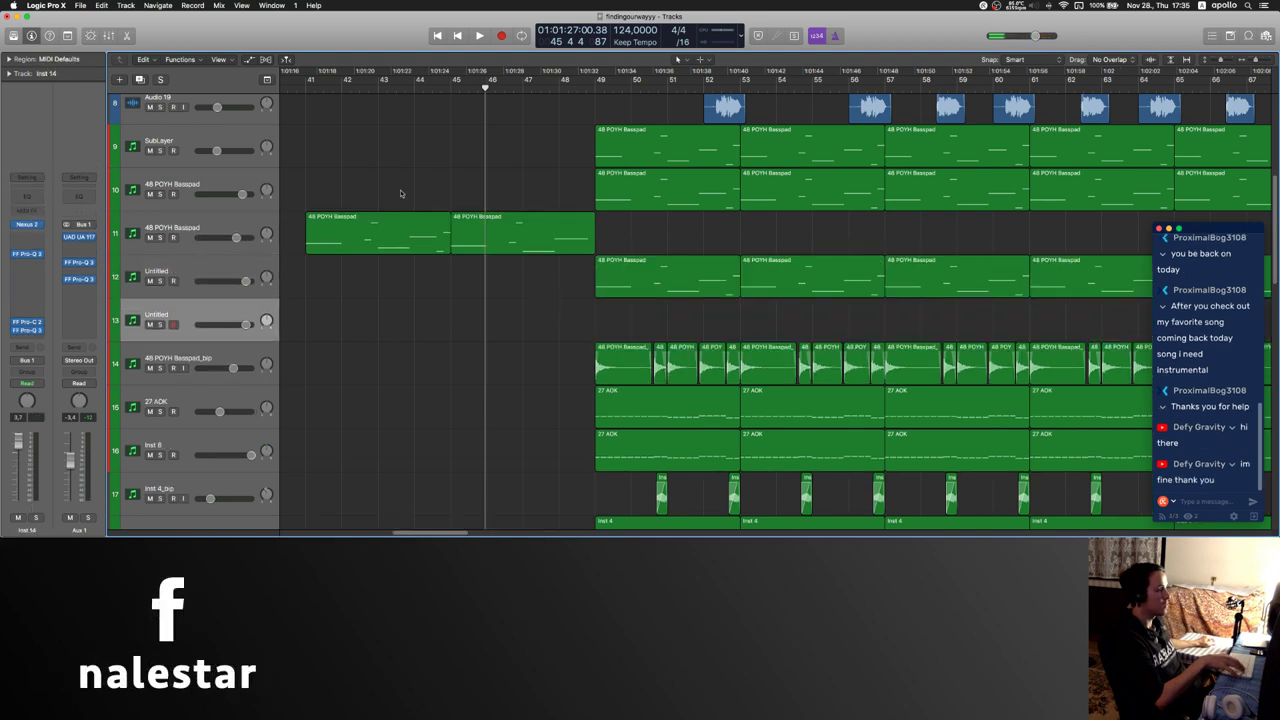
{"action": "left_click_drag", "start_coordinate": [401, 193], "coordinate": [472, 238]}
{"action": "left_click_drag", "start_coordinate": [395, 236], "coordinate": [390, 318]}
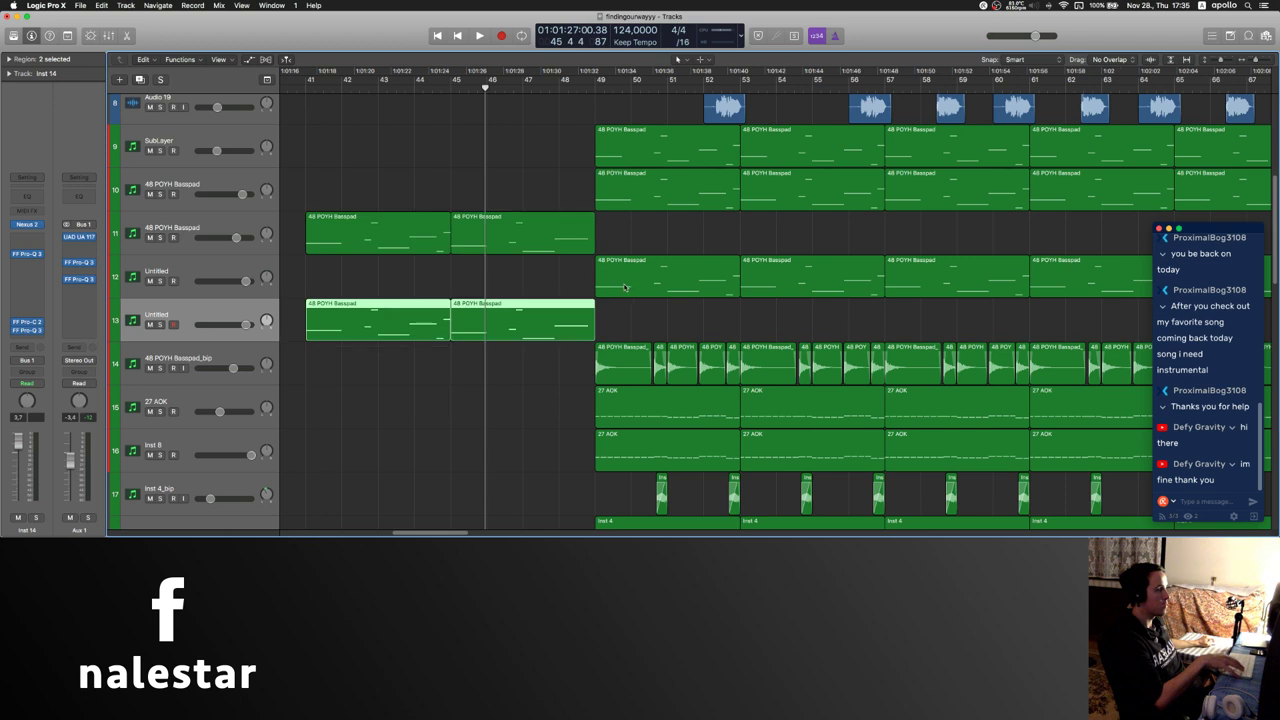
- Audition the copied 48 POYH Basspad regions on track 13 from bar 41
{"action": "left_click", "coordinate": [625, 287]}
{"action": "left_click", "coordinate": [307, 331]}
{"action": "left_click_drag", "start_coordinate": [408, 263], "coordinate": [488, 310]}
{"action": "key", "text": "p"}
{"action": "left_click", "coordinate": [434, 218]}
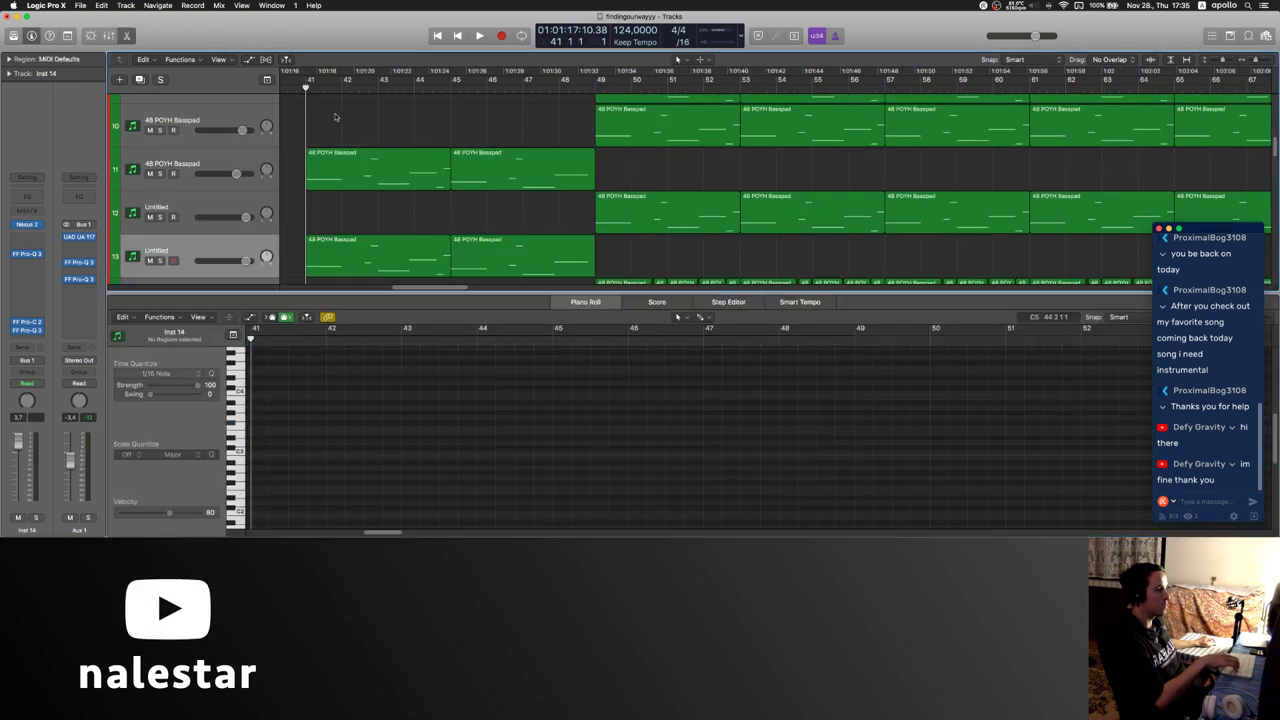
{"action": "key", "text": "space"}
{"action": "key", "text": "e"}
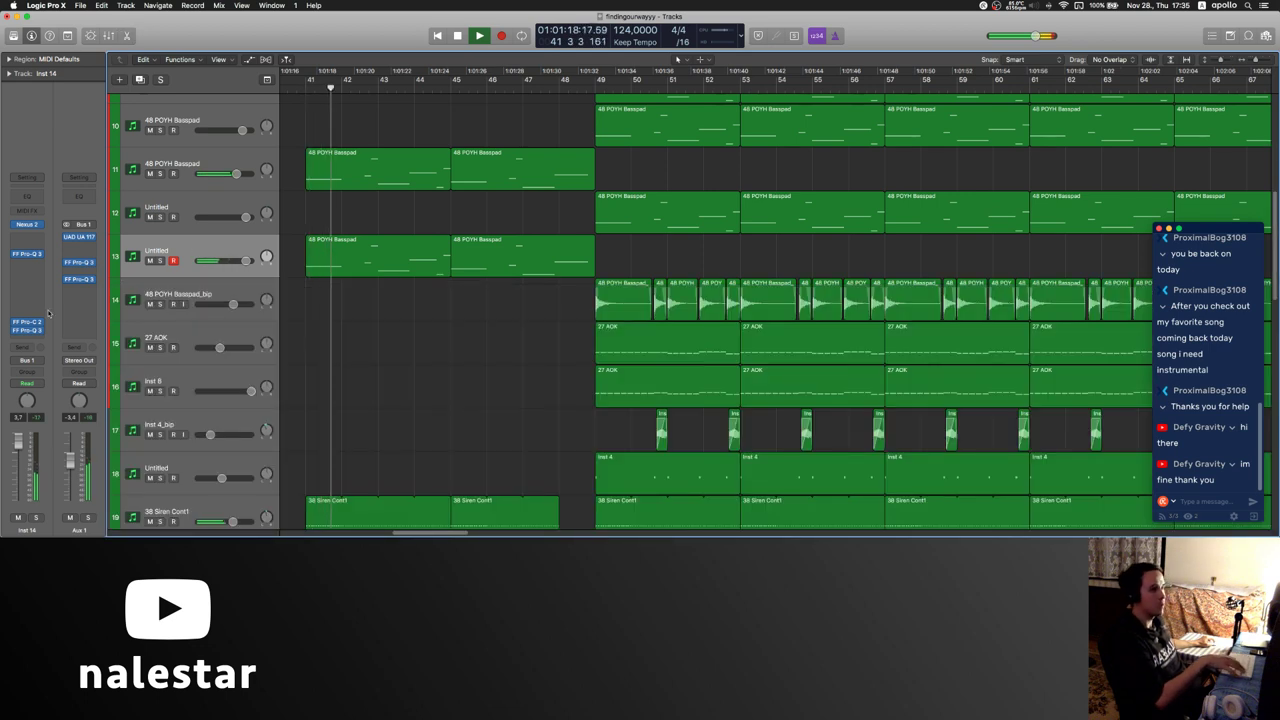
- Add a High Cut band to the first FF Pro-Q 3 on track 13, lower the track volume to 1.1 dB and close the plugin window
{"action": "left_click", "coordinate": [27, 253]}
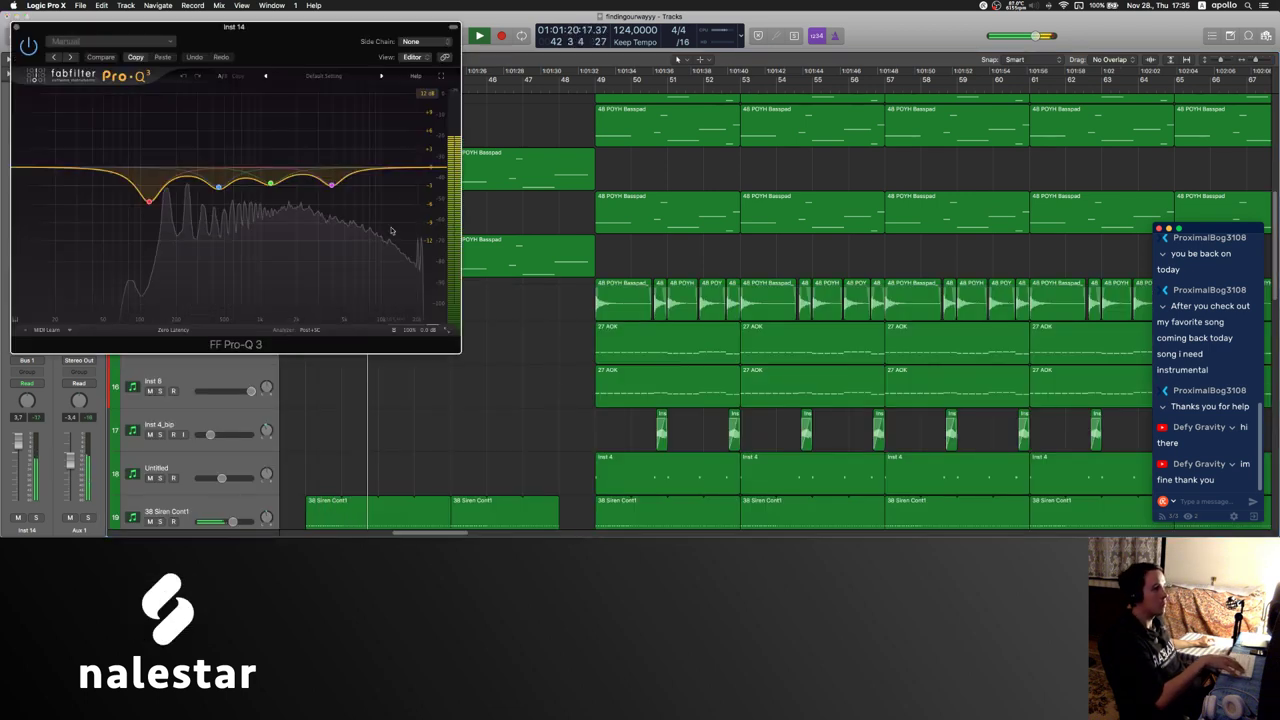
{"action": "left_click_drag", "start_coordinate": [422, 168], "coordinate": [279, 176]}
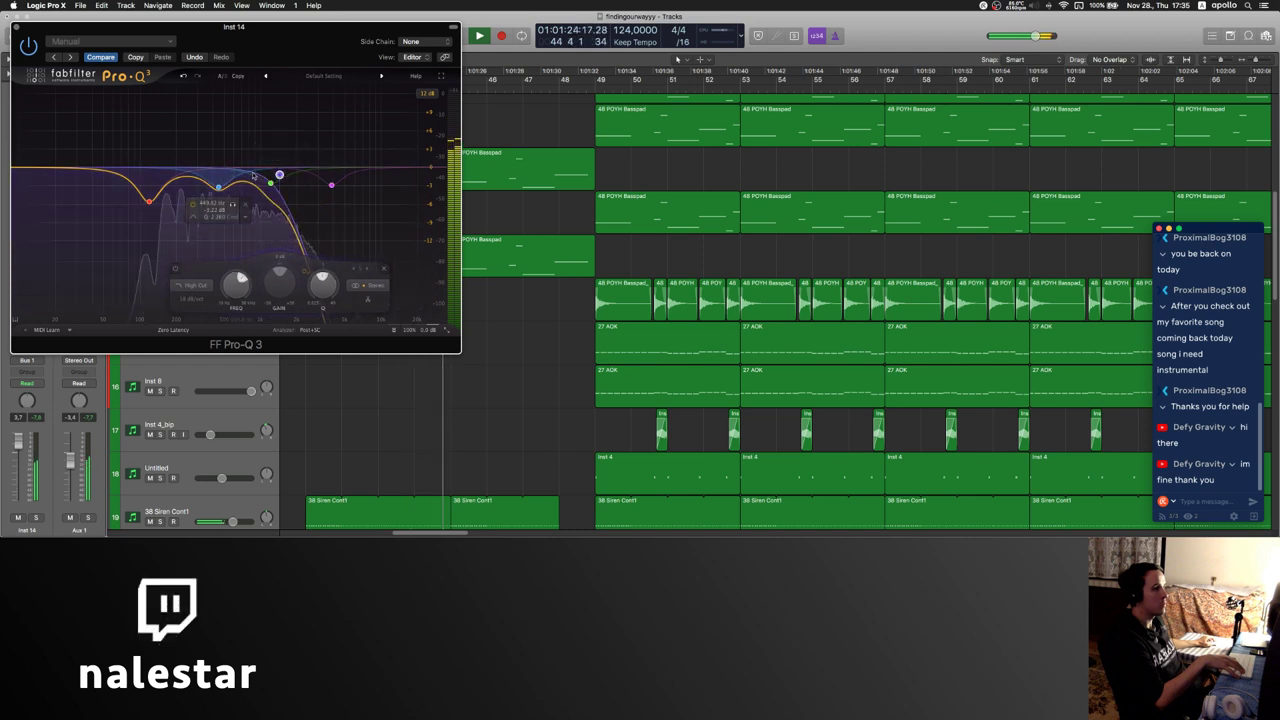
{"action": "left_click_drag", "start_coordinate": [271, 36], "coordinate": [677, 76]}
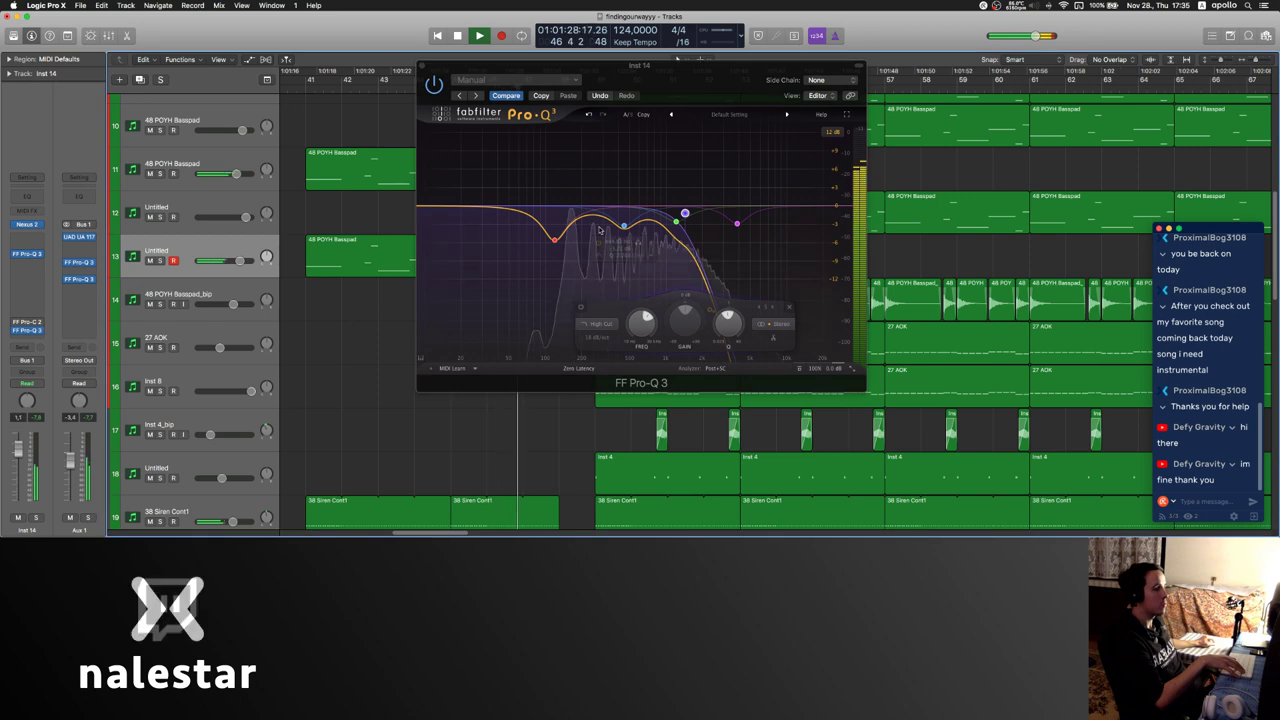
{"action": "mouse_move", "coordinate": [685, 213]}
{"action": "left_mouse_down"}
{"action": "mouse_move", "coordinate": [747, 209]}
{"action": "mouse_move", "coordinate": [710, 208]}
{"action": "left_mouse_up"}
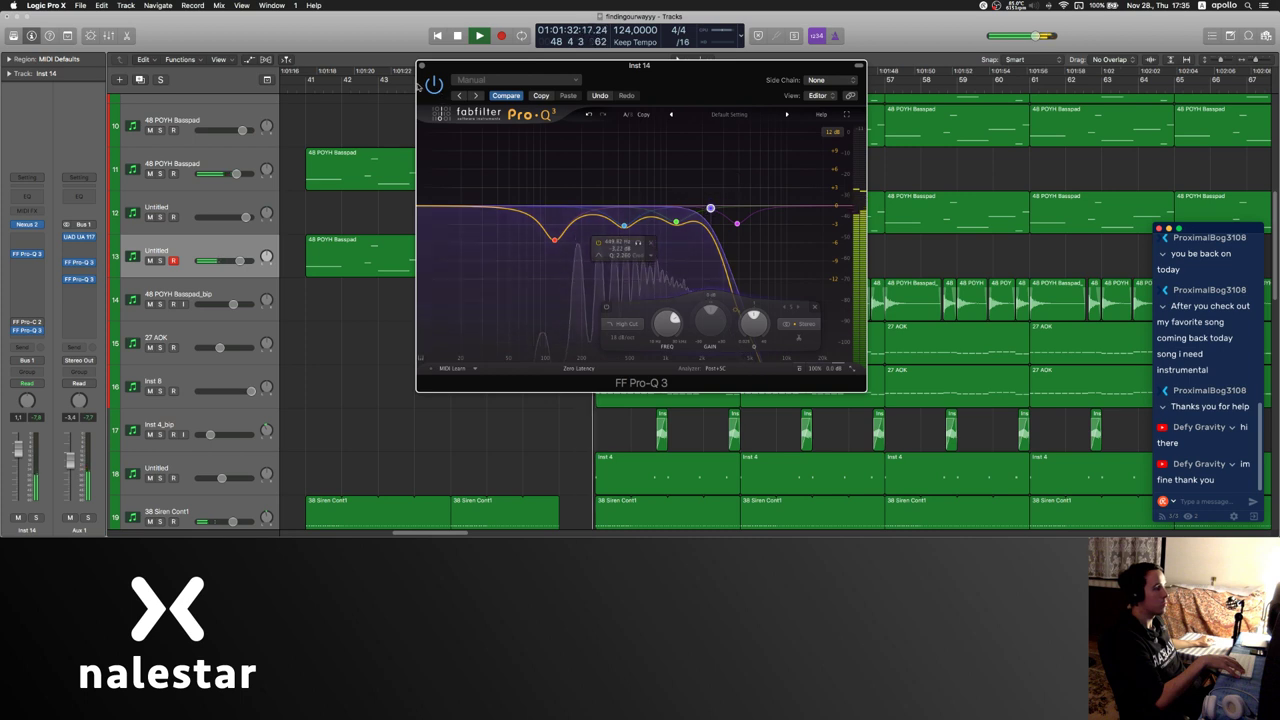
{"action": "left_click", "coordinate": [422, 66]}
- Play back the build-up and drop, reviewing the arrangement and the acapella on the Audio 16 track
{"action": "scroll", "coordinate": [411, 123], "scroll_direction": "left", "scroll_amount": 3}
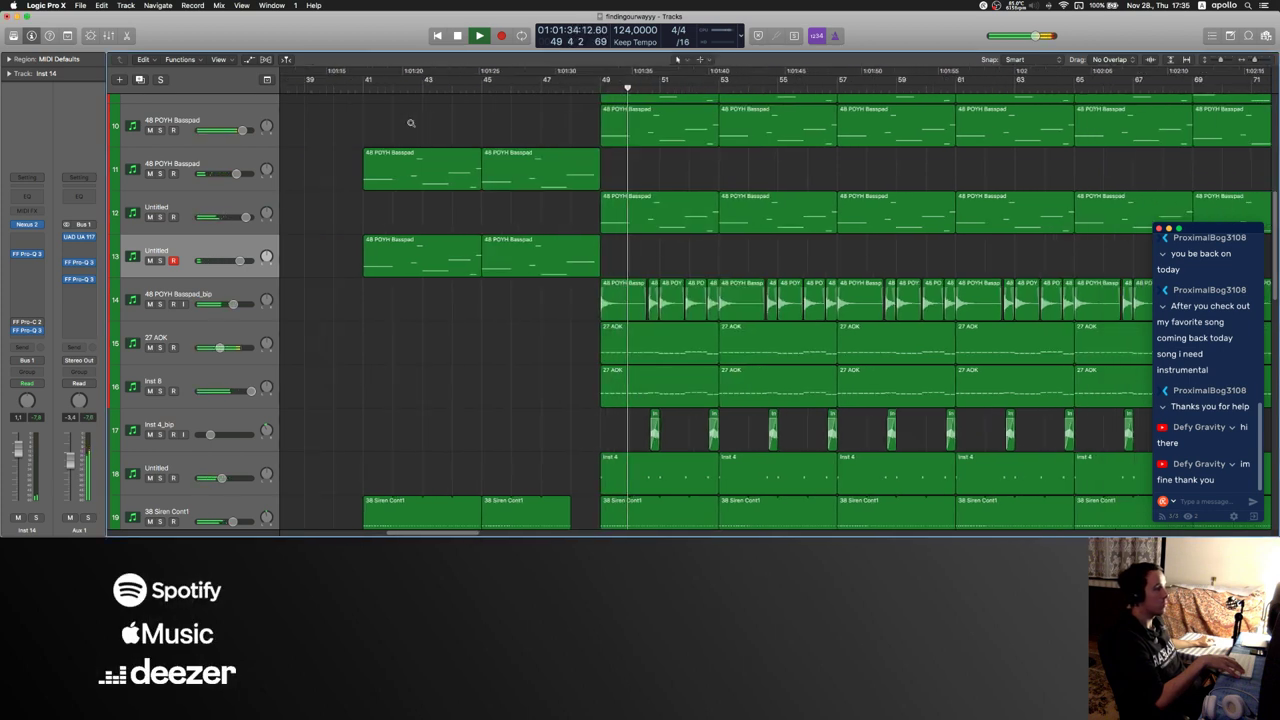
{"action": "scroll", "coordinate": [412, 124], "scroll_direction": "left", "scroll_amount": 4}
{"action": "scroll", "coordinate": [597, 218], "scroll_direction": "right", "scroll_amount": 2}
{"action": "scroll", "coordinate": [575, 240], "scroll_direction": "down", "scroll_amount": 10}
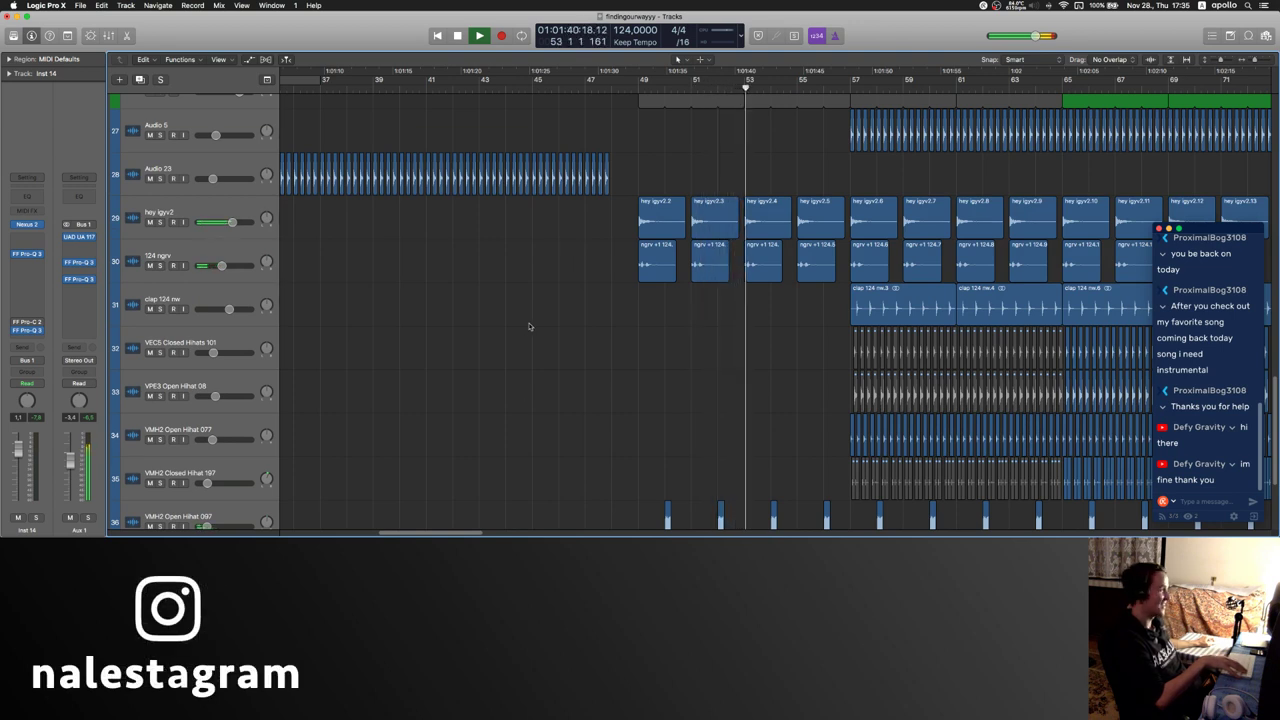
{"action": "scroll", "coordinate": [530, 326], "scroll_direction": "up", "scroll_amount": 15}
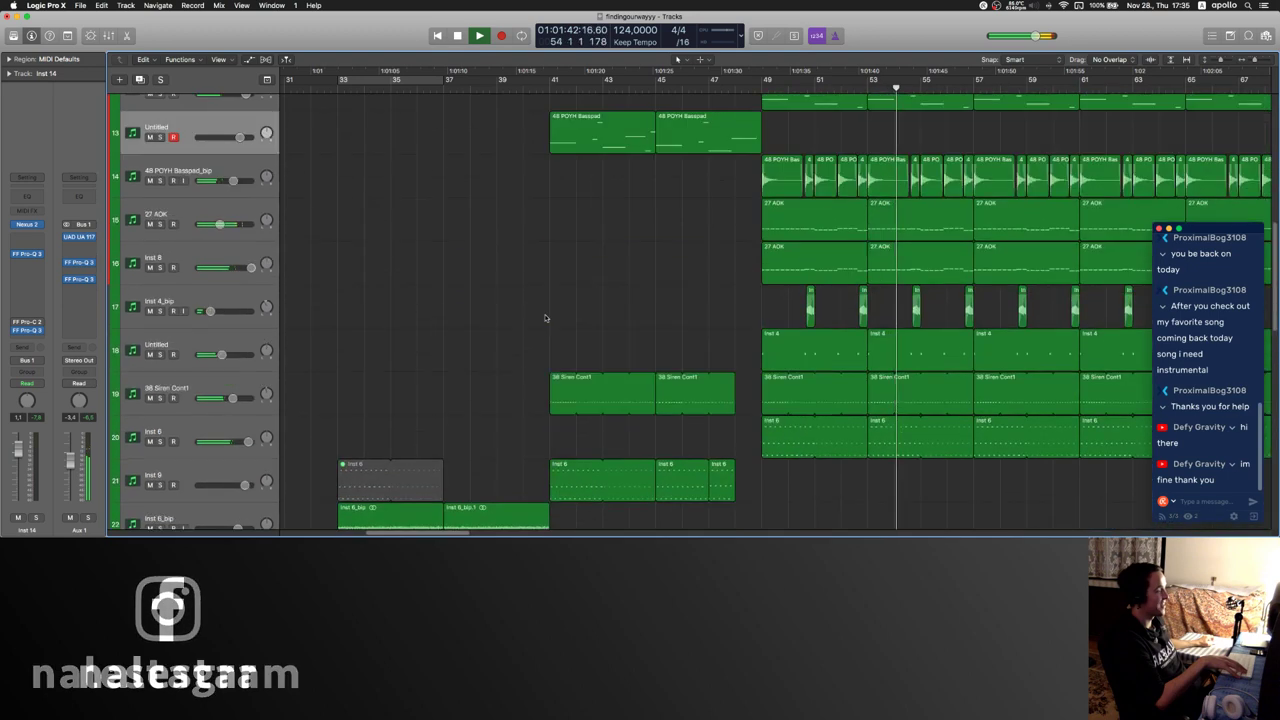
{"action": "scroll", "coordinate": [539, 355], "scroll_direction": "down", "scroll_amount": 1}
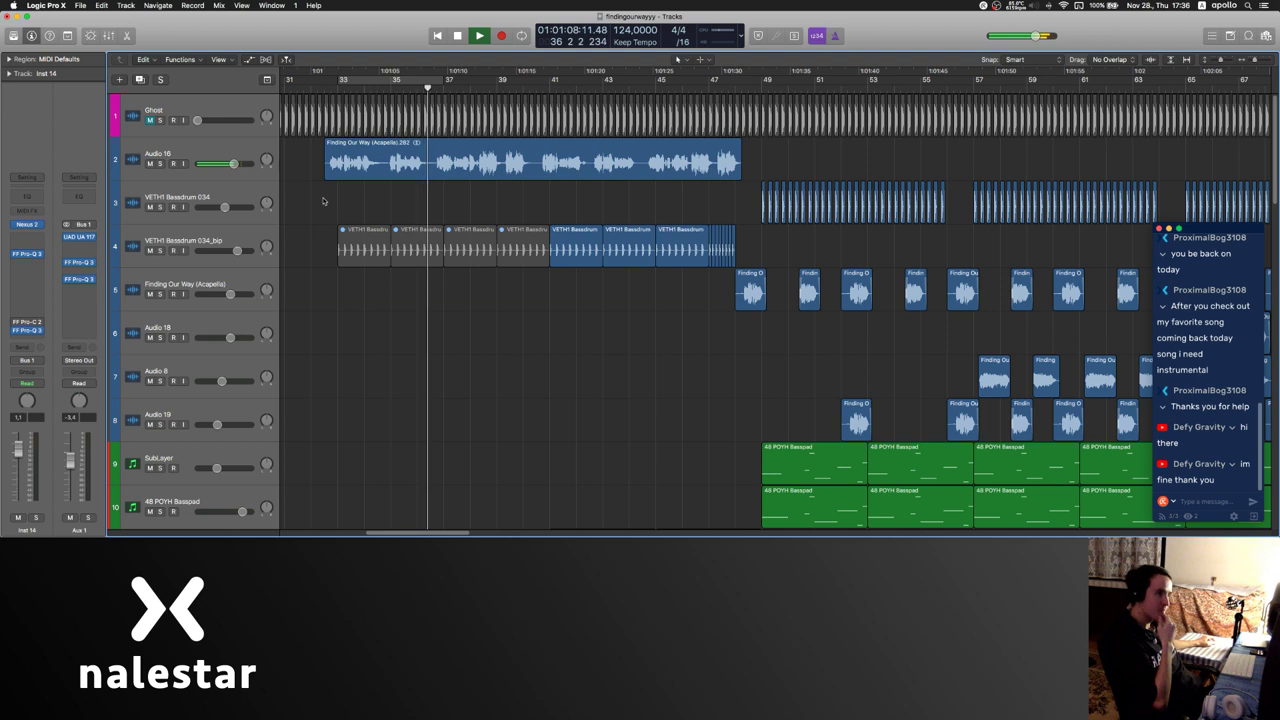
{"action": "left_click", "coordinate": [225, 154]}
{"action": "left_click", "coordinate": [389, 208]}
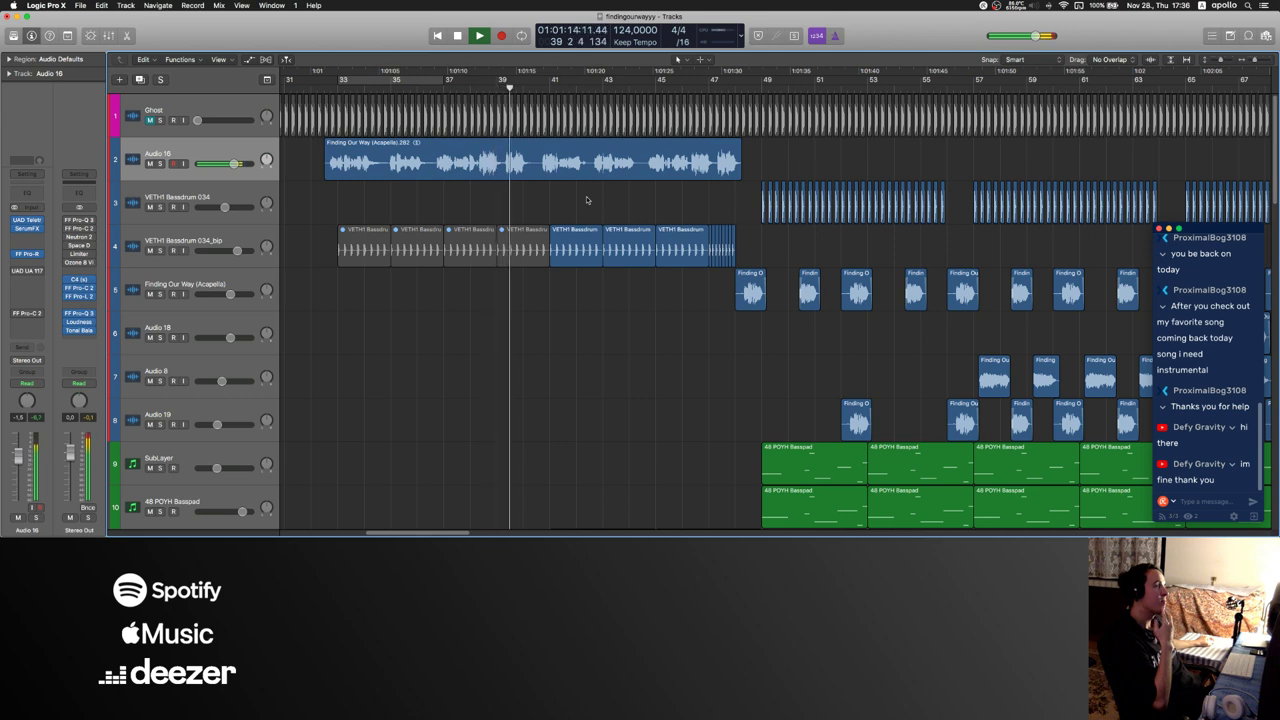
{"action": "scroll", "coordinate": [587, 200], "scroll_direction": "right", "scroll_amount": 2}
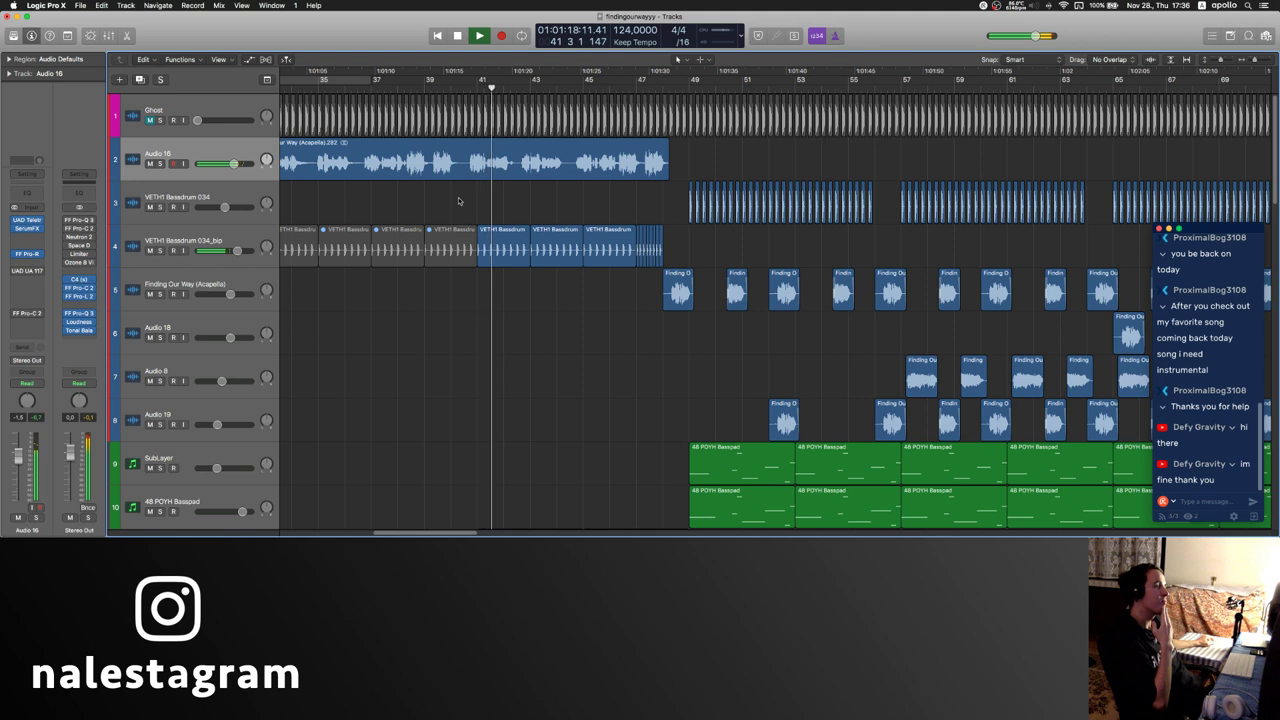
- Raise the volume of the VETH1 Bassdrum 034_bip track to 4.0 dB
{"action": "left_click", "coordinate": [170, 233]}
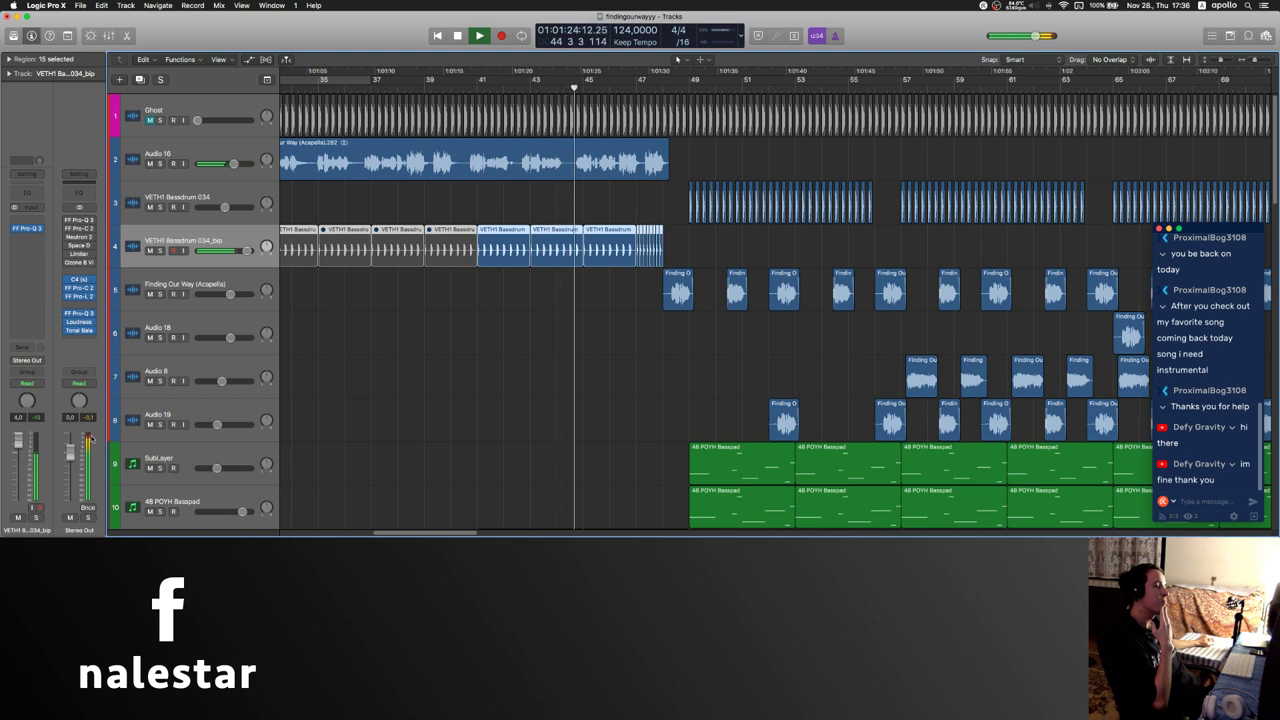
{"action": "scroll", "coordinate": [466, 374], "scroll_direction": "right", "scroll_amount": 3}
{"action": "left_click", "coordinate": [416, 366]}
{"action": "scroll", "coordinate": [417, 366], "scroll_direction": "right", "scroll_amount": 1}
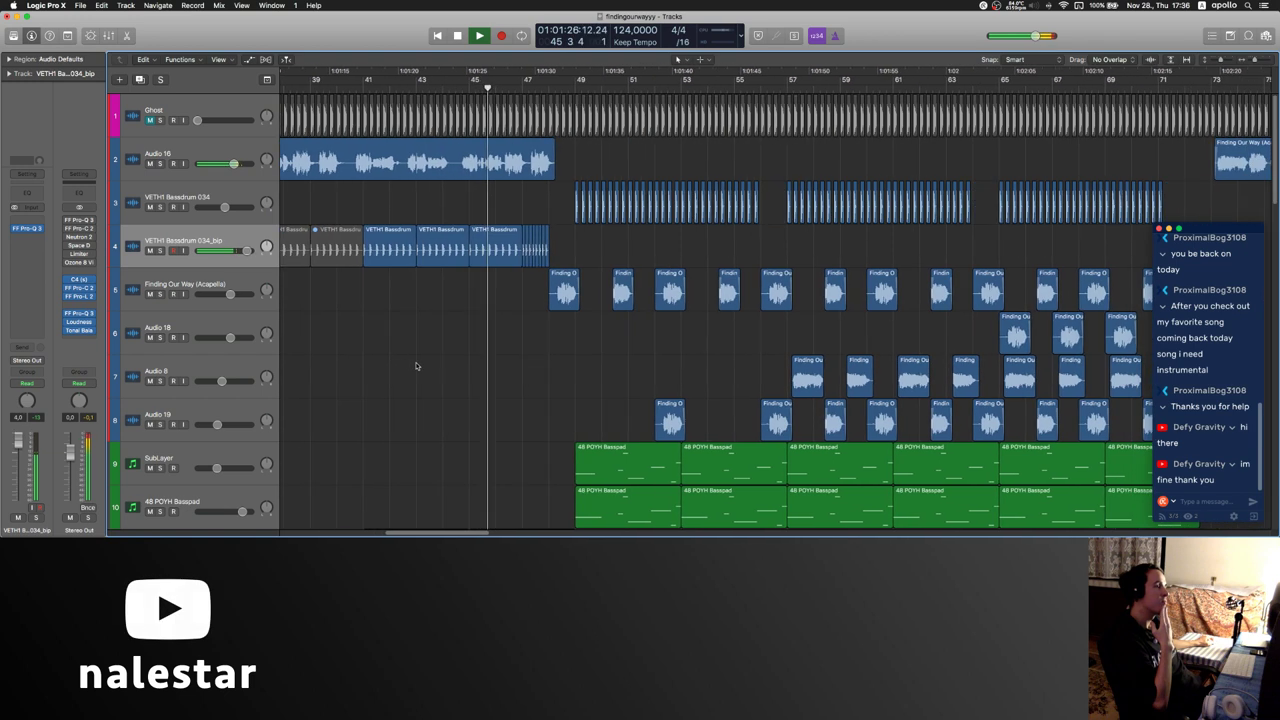
- Examine the notes of the short Inst 6 region at bar 47 on track 21, selecting its last note
{"action": "scroll", "coordinate": [416, 366], "scroll_direction": "down", "scroll_amount": 10}
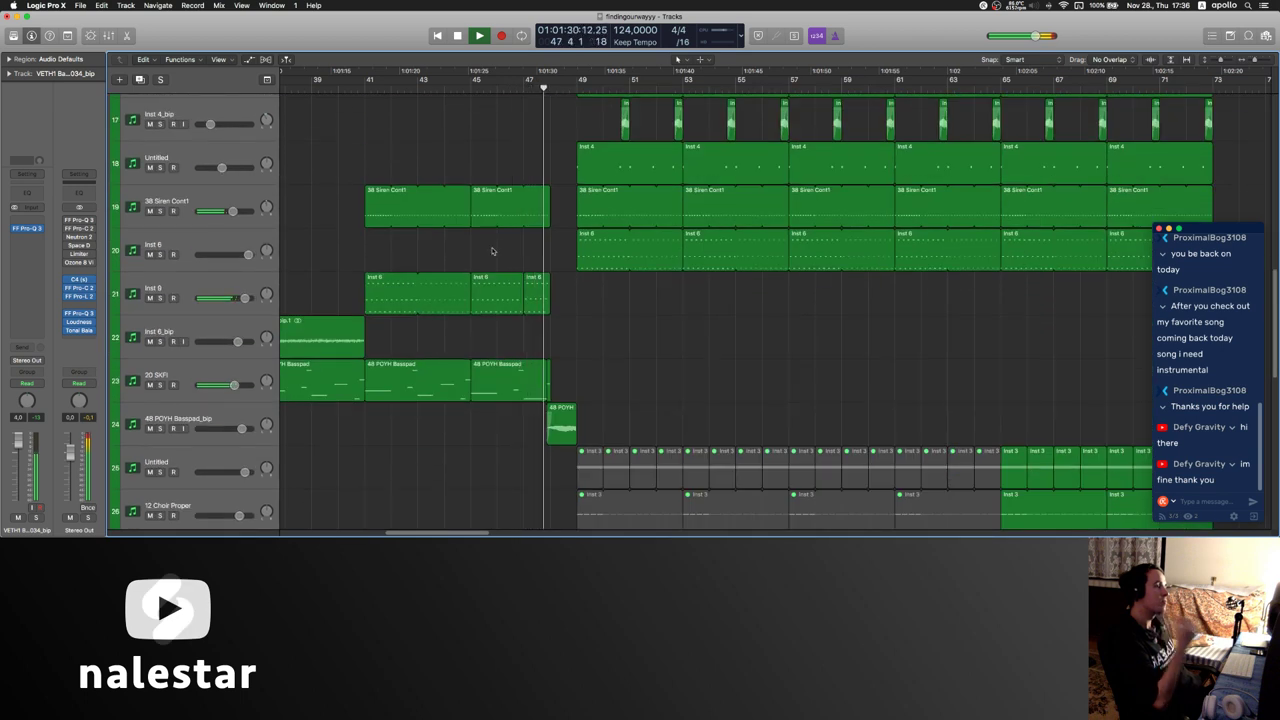
{"action": "double_click", "coordinate": [537, 297]}
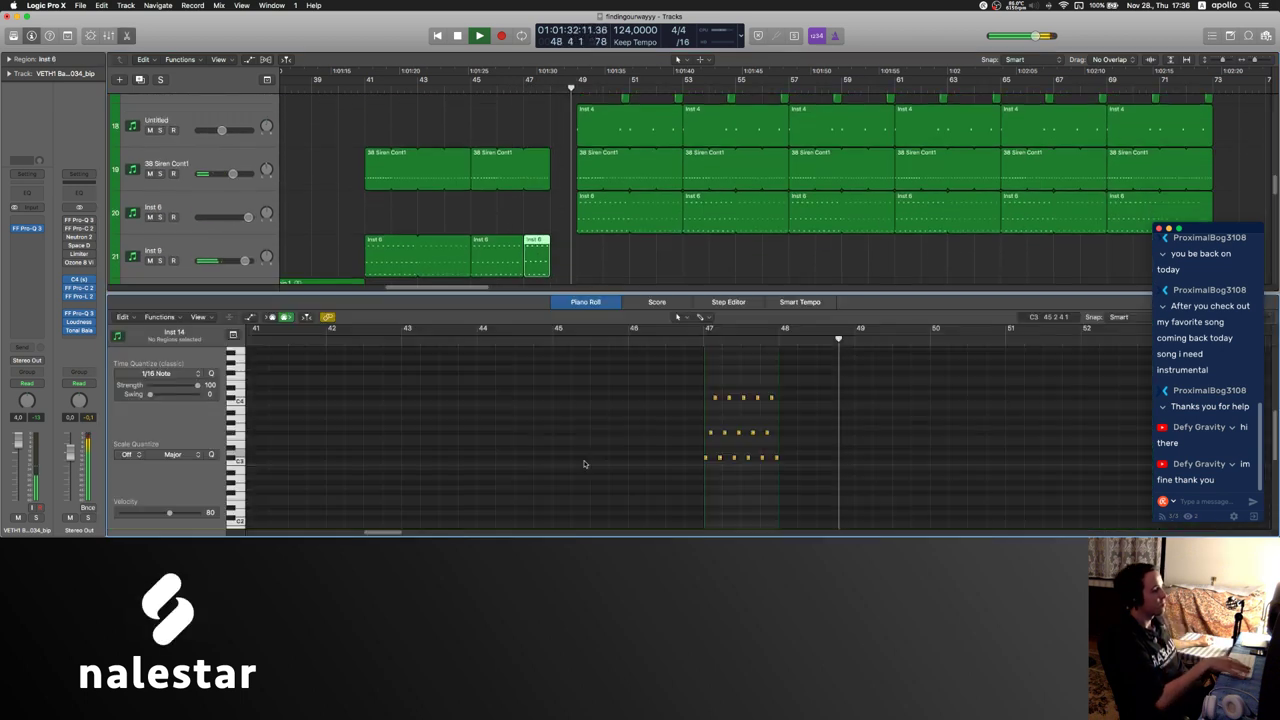
{"action": "left_click", "coordinate": [775, 460]}
{"action": "key", "text": "e"}
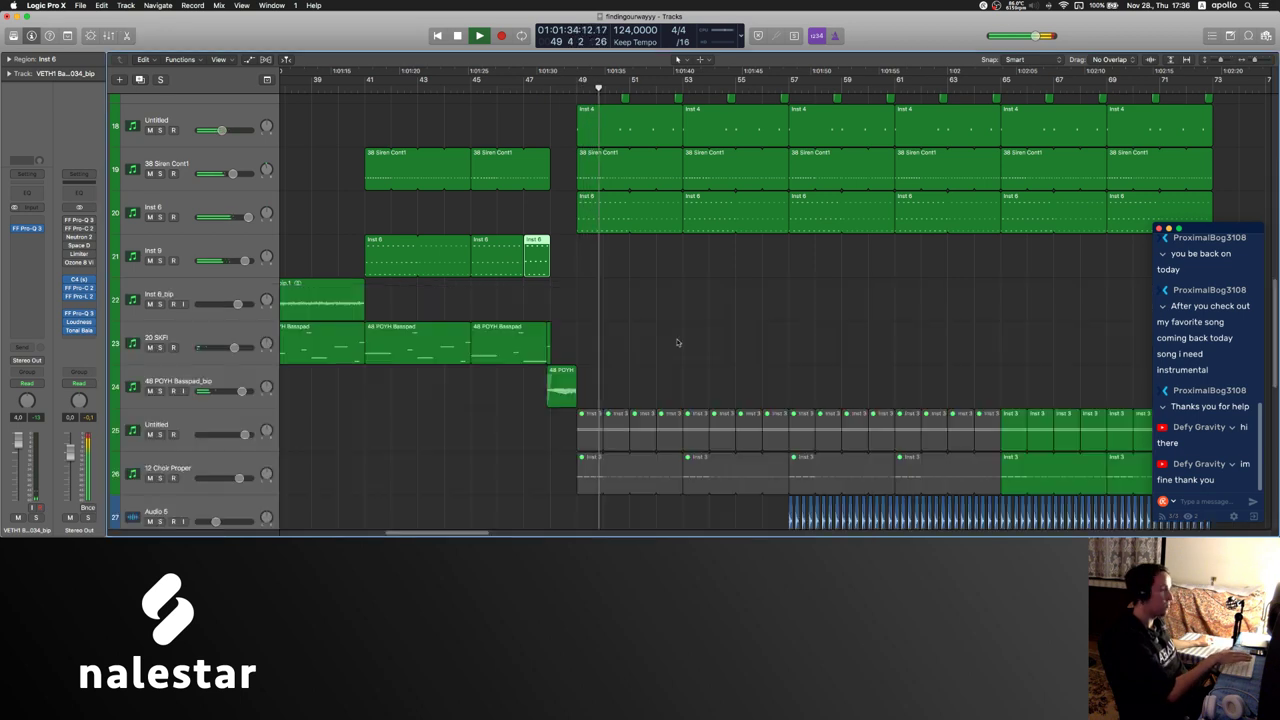
- Bounce the three Inst 6 regions between bars 41 and 48 on track 21 in place, with the source regions muted
{"action": "left_click", "coordinate": [343, 240]}
{"action": "scroll", "coordinate": [372, 244], "scroll_direction": "left", "scroll_amount": 3}
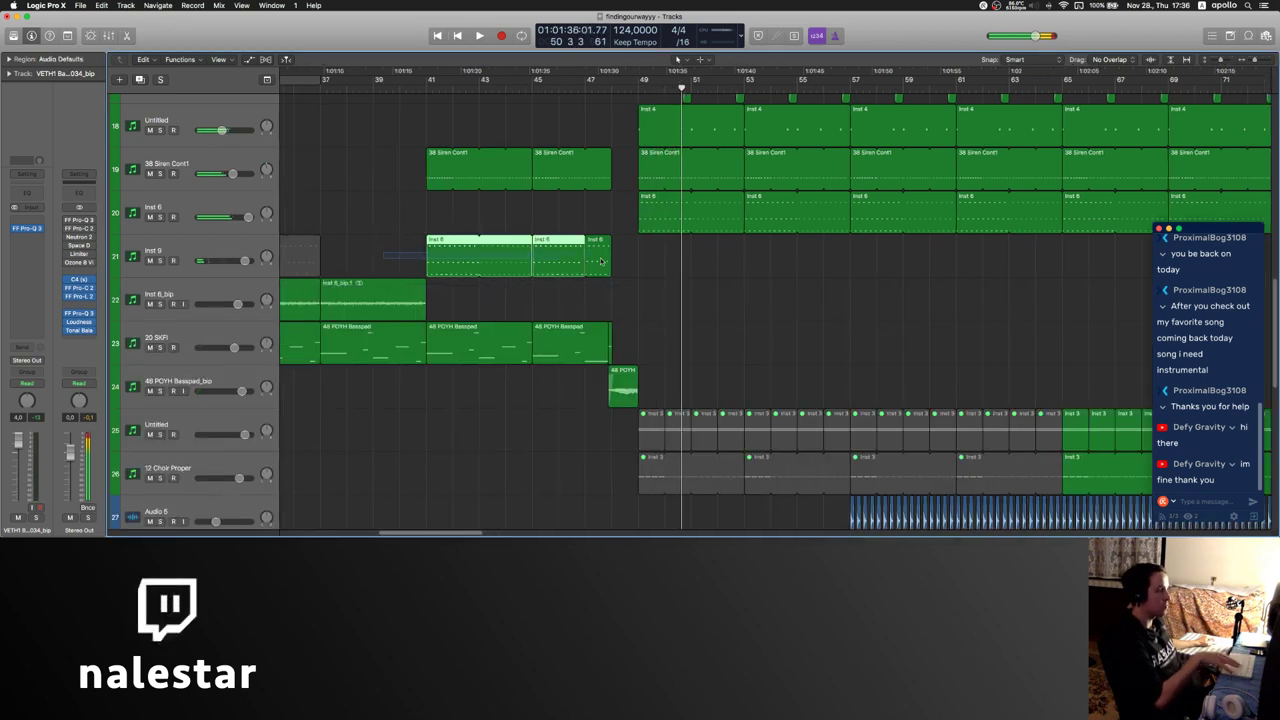
{"action": "key", "text": "ctrl+b"}
{"action": "key", "text": "Return"}
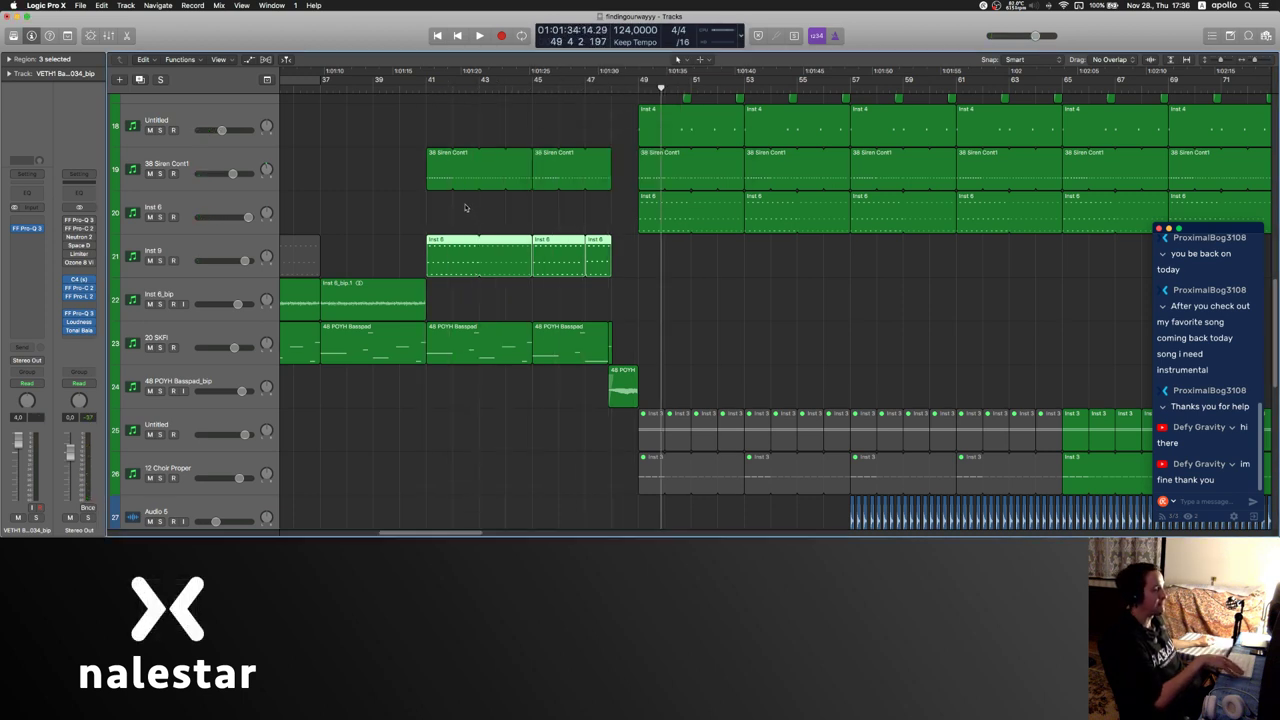
{"action": "key", "text": "m"}
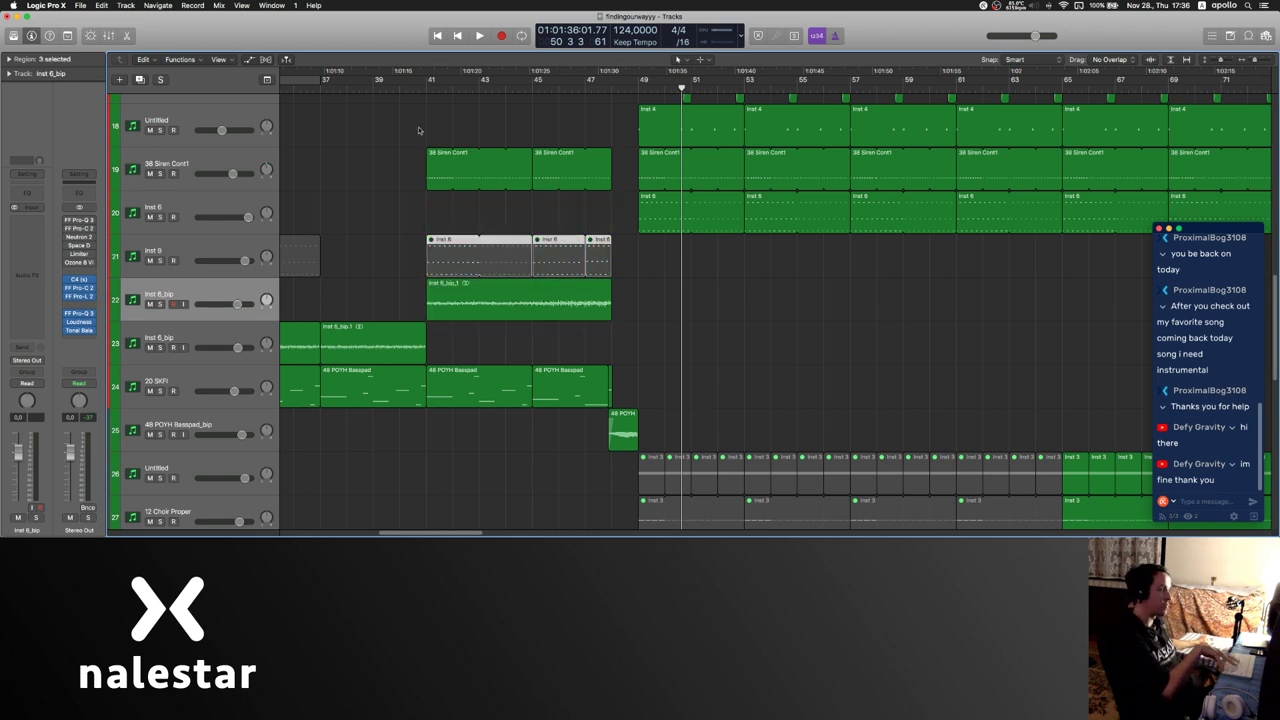
- Play from bar 37, compare the two Inst 6_bip tracks and set the volume of track 22 to -1.2 dB
{"action": "left_click", "coordinate": [325, 80]}
{"action": "key", "text": "space"}
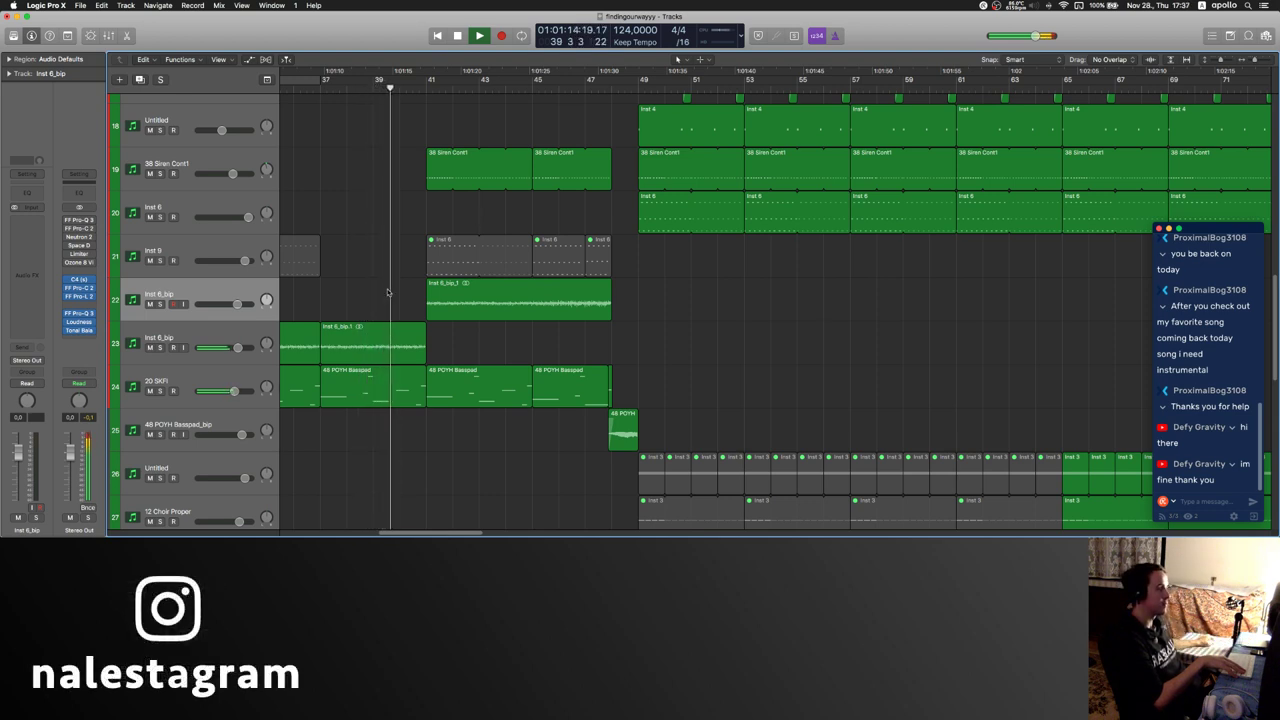
{"action": "left_click", "coordinate": [202, 335]}
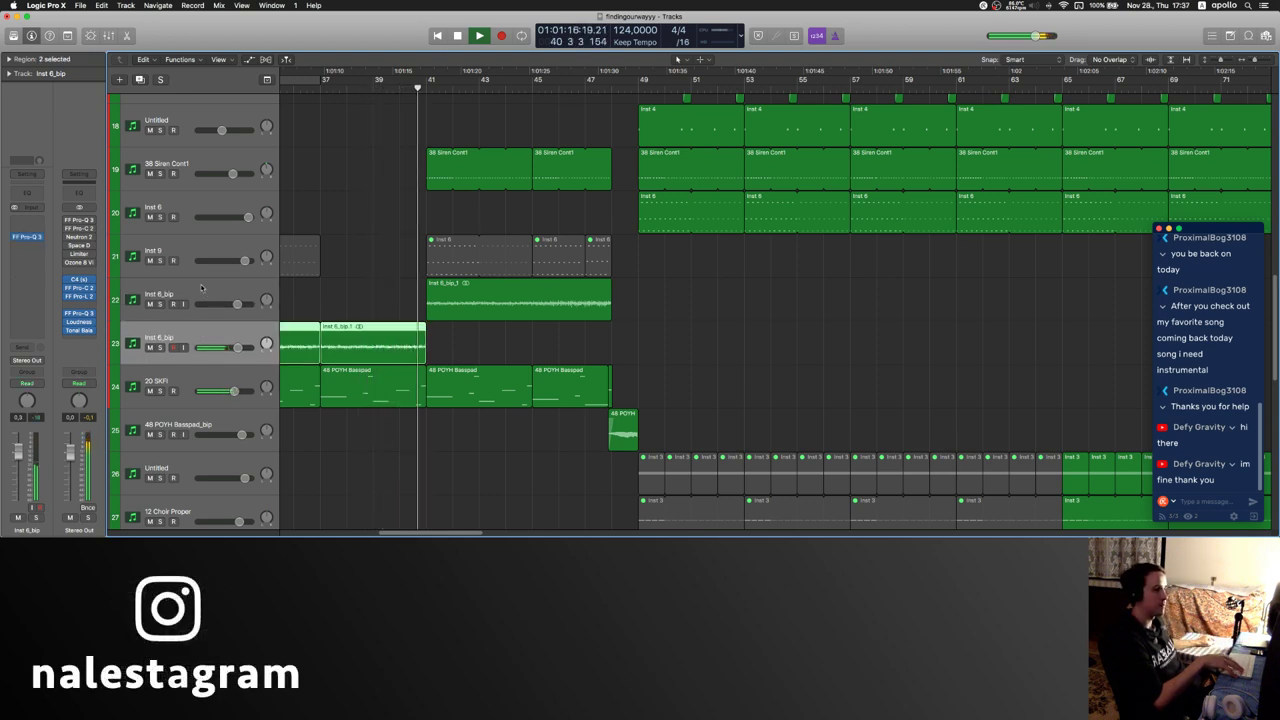
{"action": "left_click", "coordinate": [201, 288]}
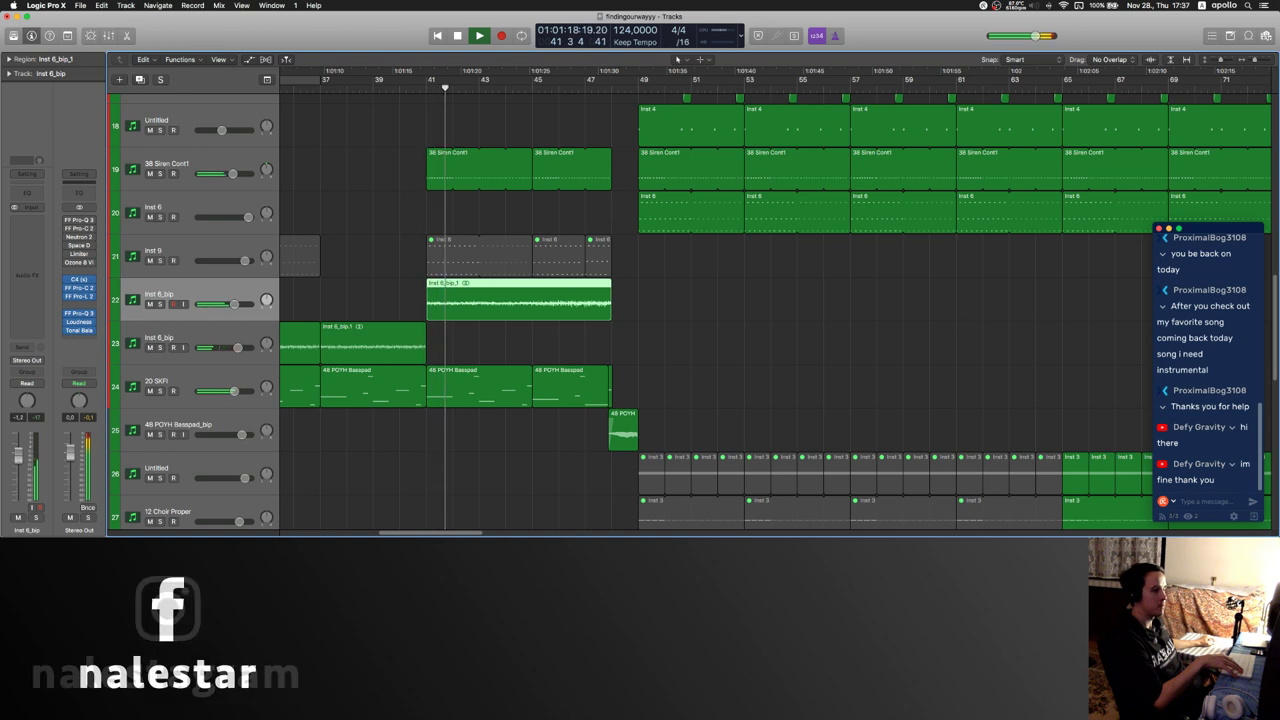
- Insert FF Pro-R on the Inst 6_bip track 22, reduce its mix, widen the stereo width and set Space to 4.32 s
{"action": "left_click", "coordinate": [40, 245]}
{"action": "left_click", "coordinate": [40, 264]}
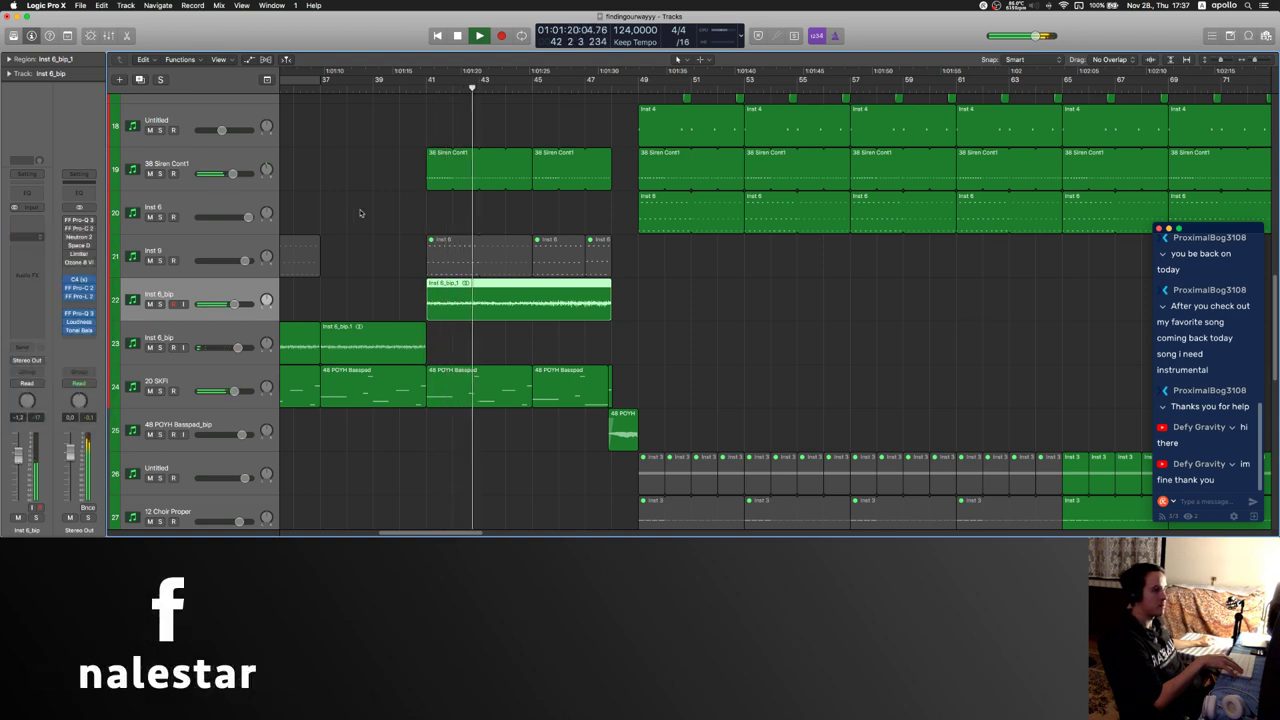
{"action": "left_click_drag", "start_coordinate": [407, 107], "coordinate": [403, 160]}
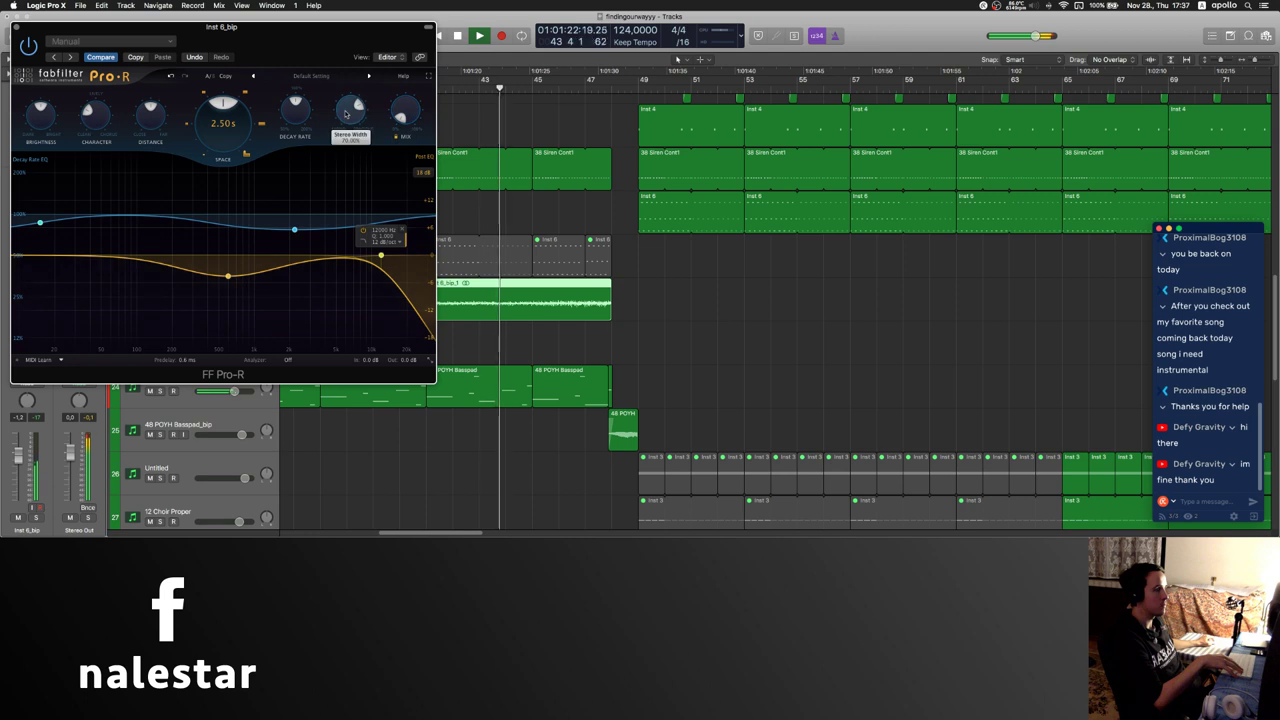
{"action": "left_click_drag", "start_coordinate": [352, 112], "coordinate": [352, 98]}
{"action": "left_click_drag", "start_coordinate": [232, 118], "coordinate": [237, 96]}
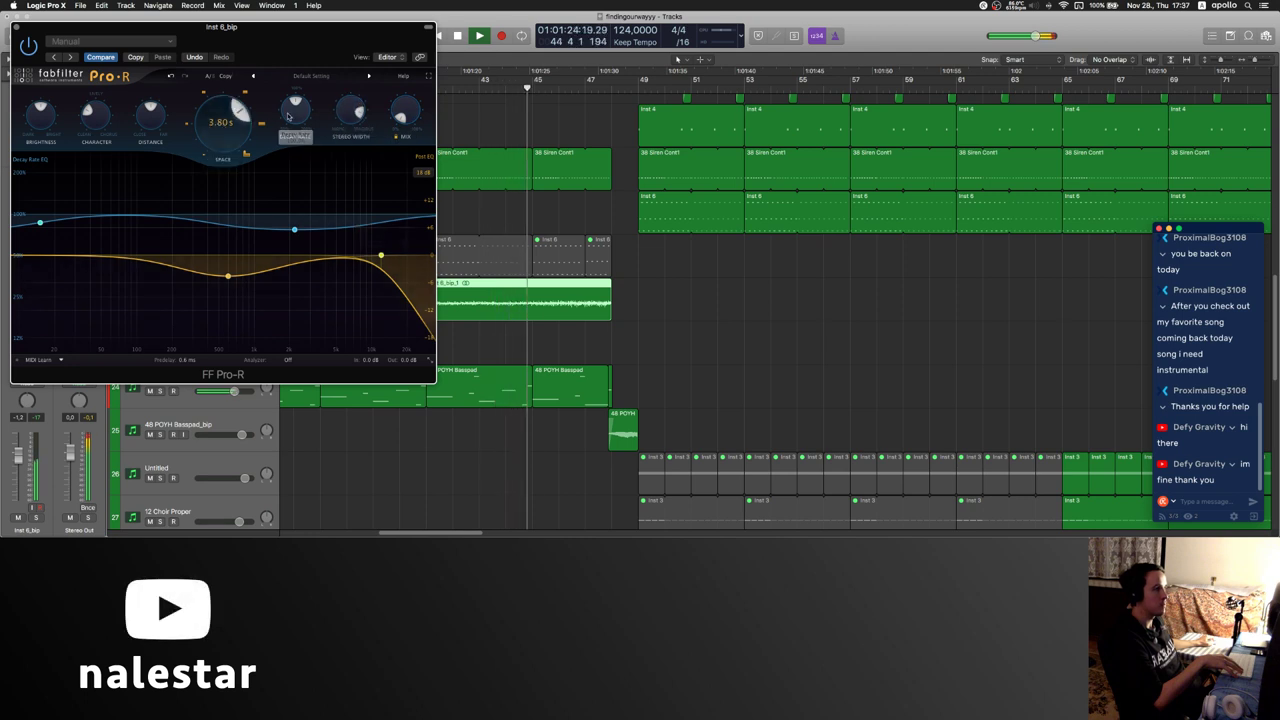
{"action": "left_click_drag", "start_coordinate": [272, 37], "coordinate": [482, 48]}
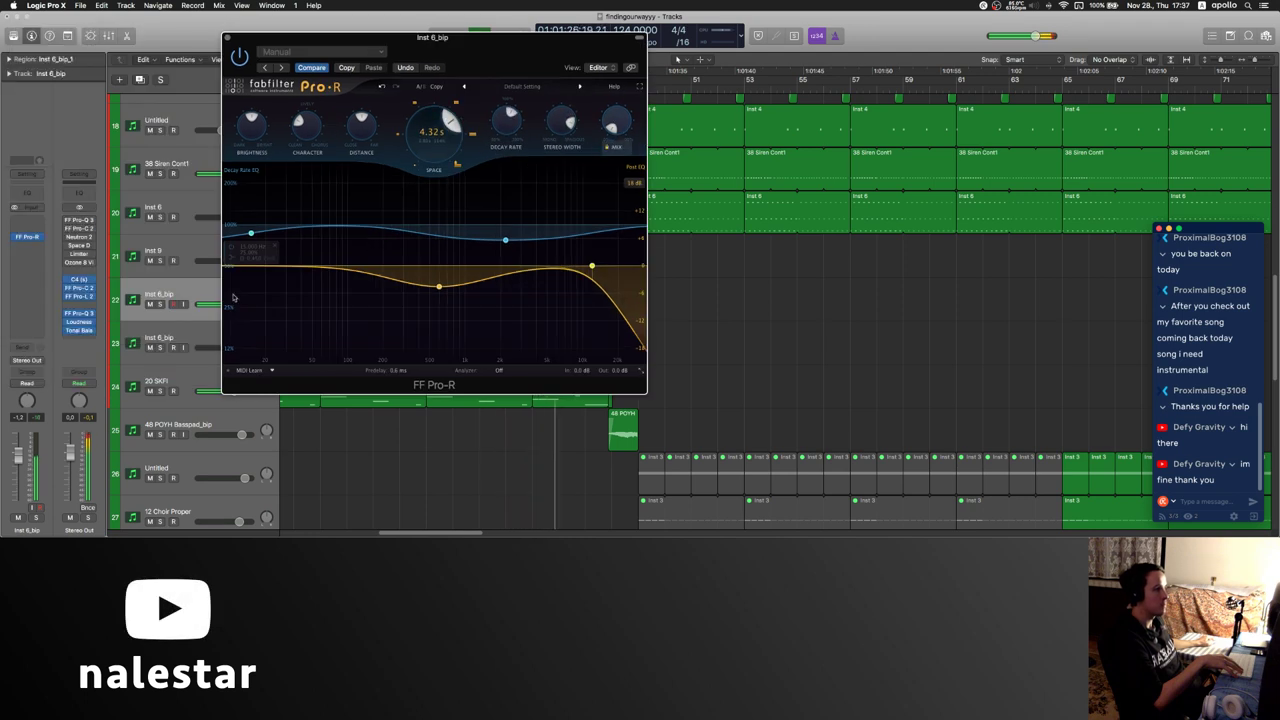
- Record a touch of FF Pro-R's mix in Touch automation mode on track 22, return to Read mode and close the plugin window
{"action": "left_click", "coordinate": [29, 385]}
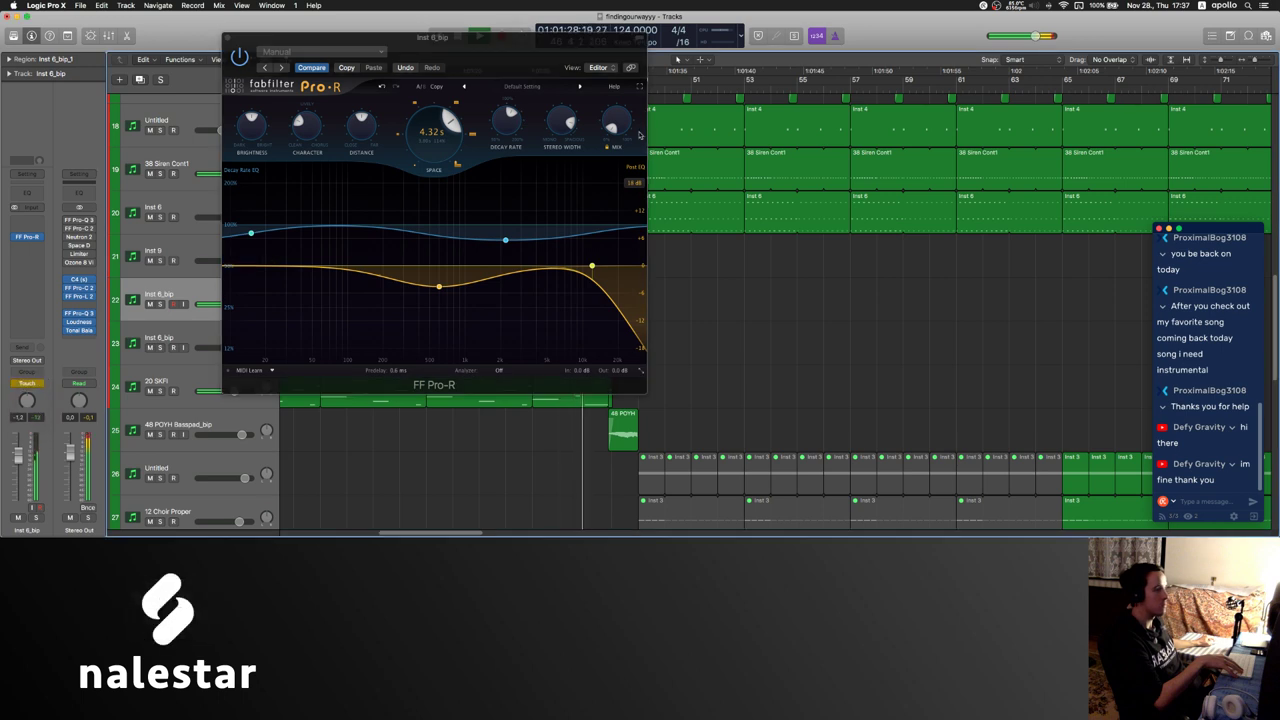
{"action": "left_click", "coordinate": [31, 383]}
{"action": "left_click", "coordinate": [226, 57]}
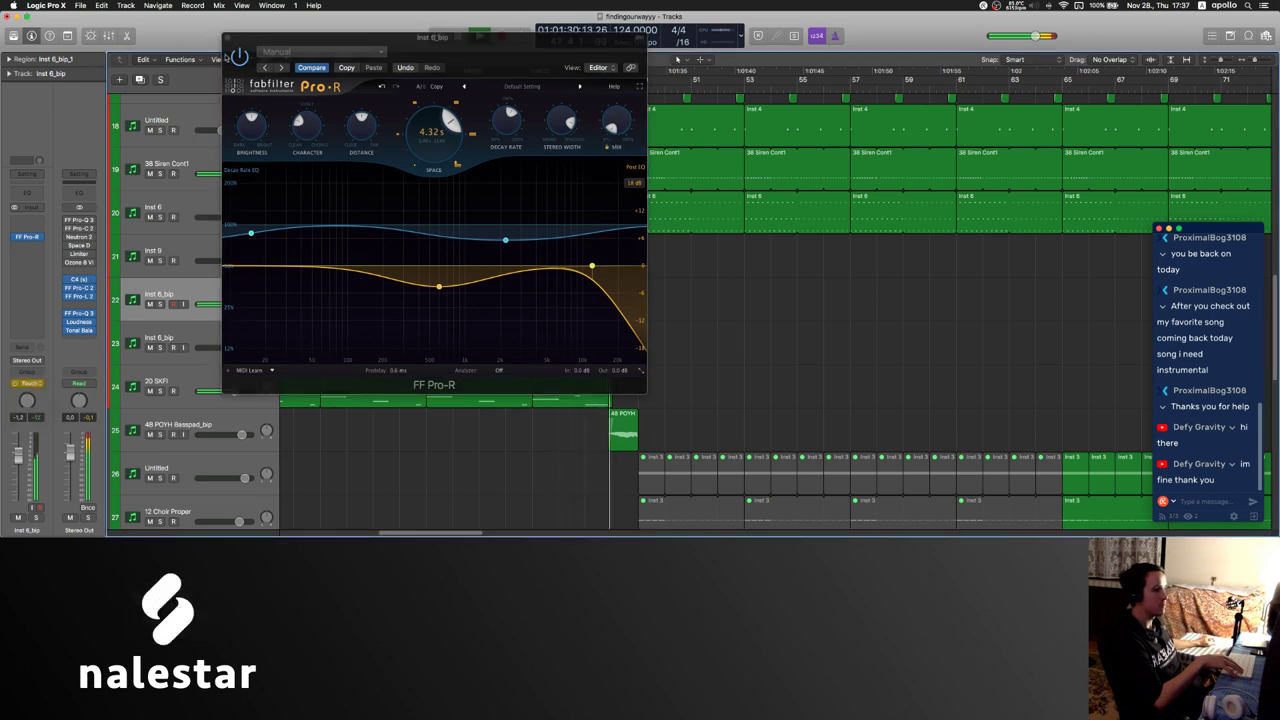
{"action": "left_click", "coordinate": [229, 39]}
- Shape the FF Pro-R mix automation on track 22 as a ramp from 0% between bars 43 and 44 to about 96% just before bar 48
{"action": "key", "text": "a"}
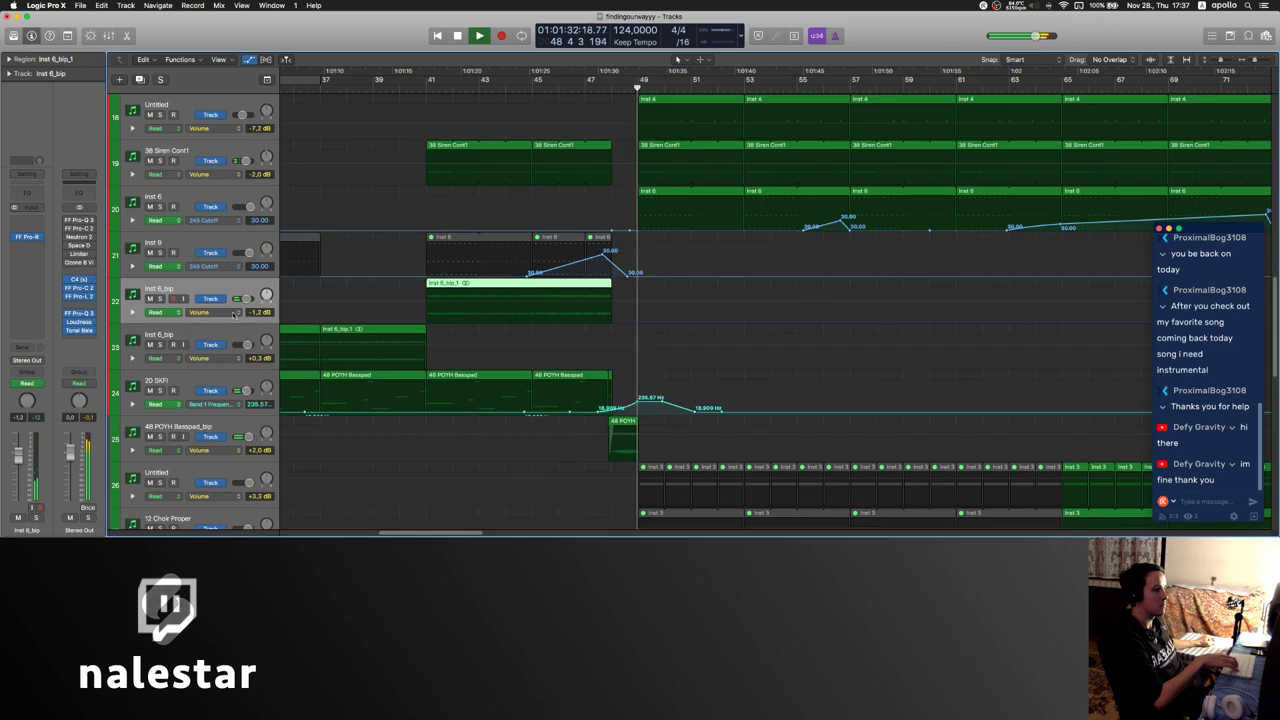
{"action": "left_click", "coordinate": [205, 312]}
{"action": "left_click", "coordinate": [305, 403]}
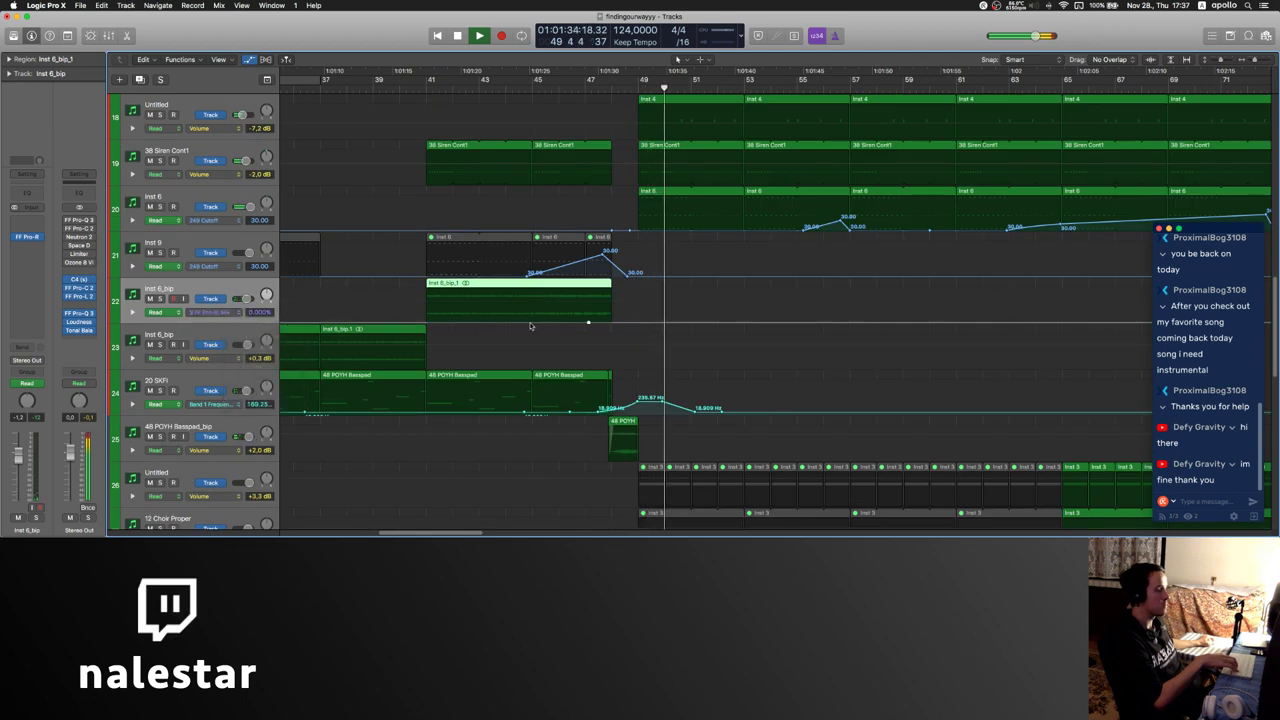
{"action": "left_click", "coordinate": [530, 323]}
{"action": "left_click_drag", "start_coordinate": [590, 325], "coordinate": [608, 292]}
{"action": "left_click_drag", "start_coordinate": [530, 320], "coordinate": [500, 321]}
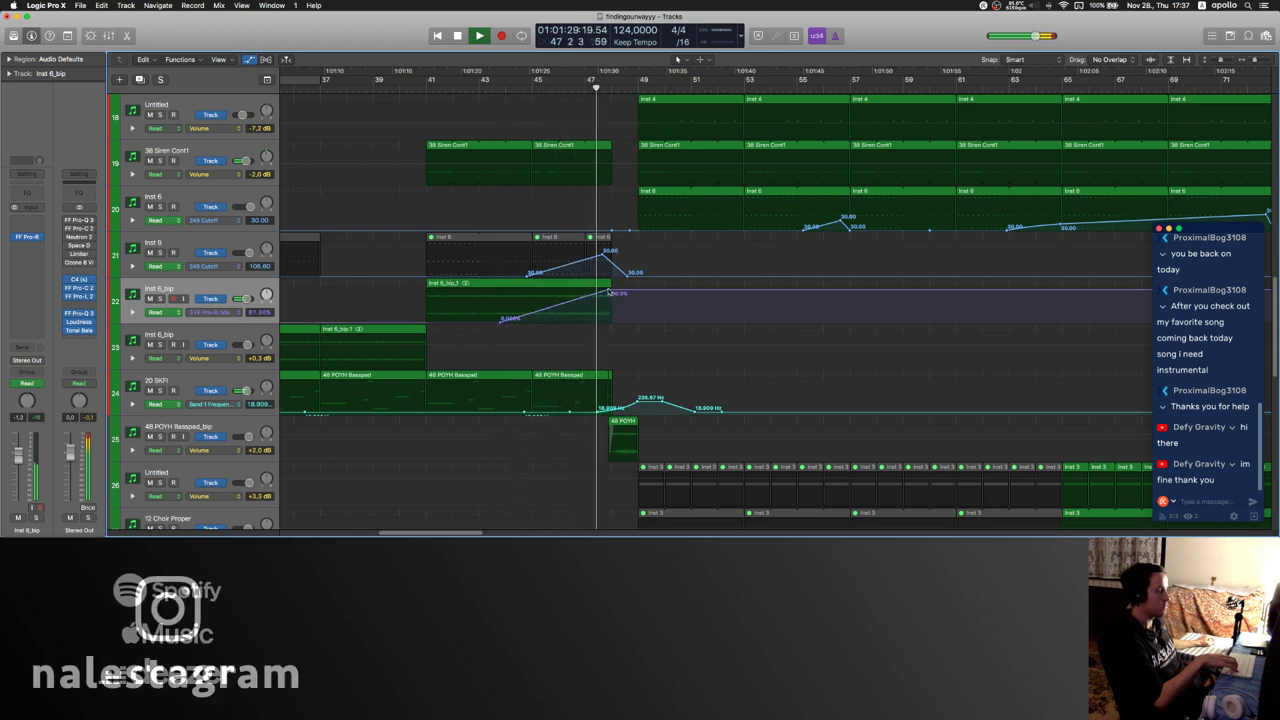
{"action": "left_click", "coordinate": [609, 291]}
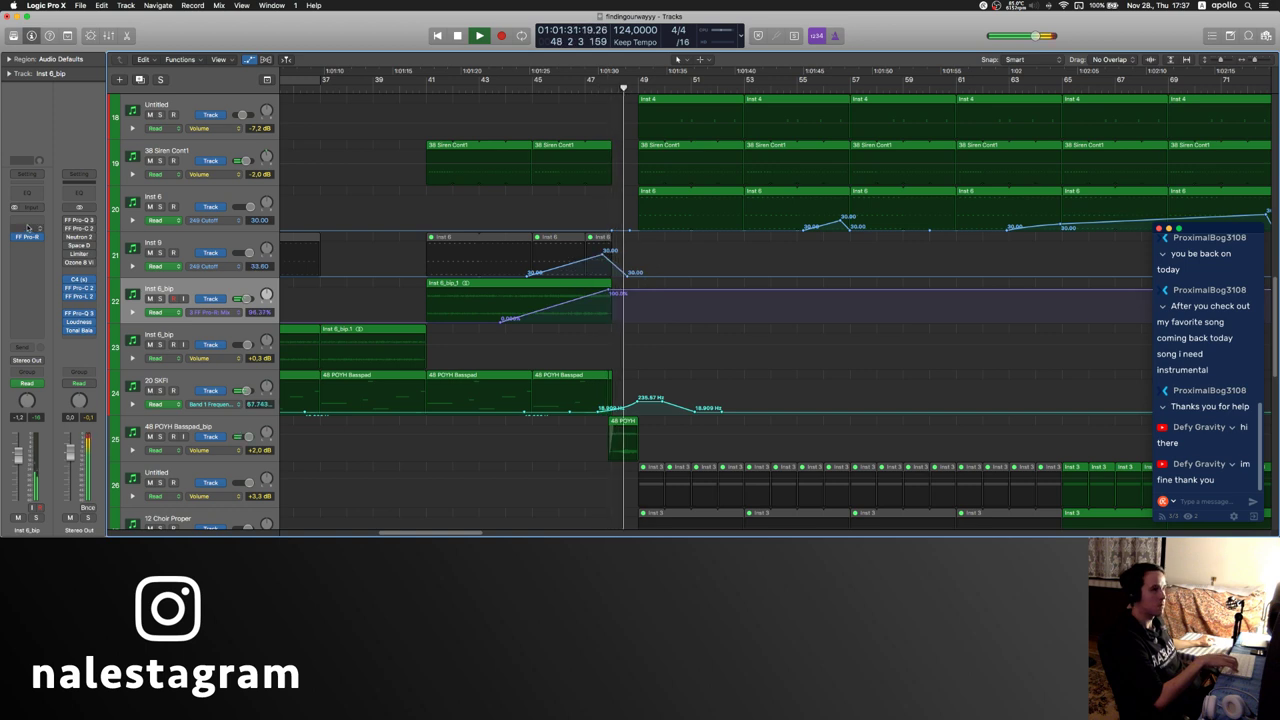
- Hide the automation lanes and insert FF Pro-C 2 on the Inst 6_bip track 22, below FF Pro-R
{"action": "key", "text": "a"}
{"action": "scroll", "coordinate": [500, 214], "scroll_direction": "right", "scroll_amount": 2}
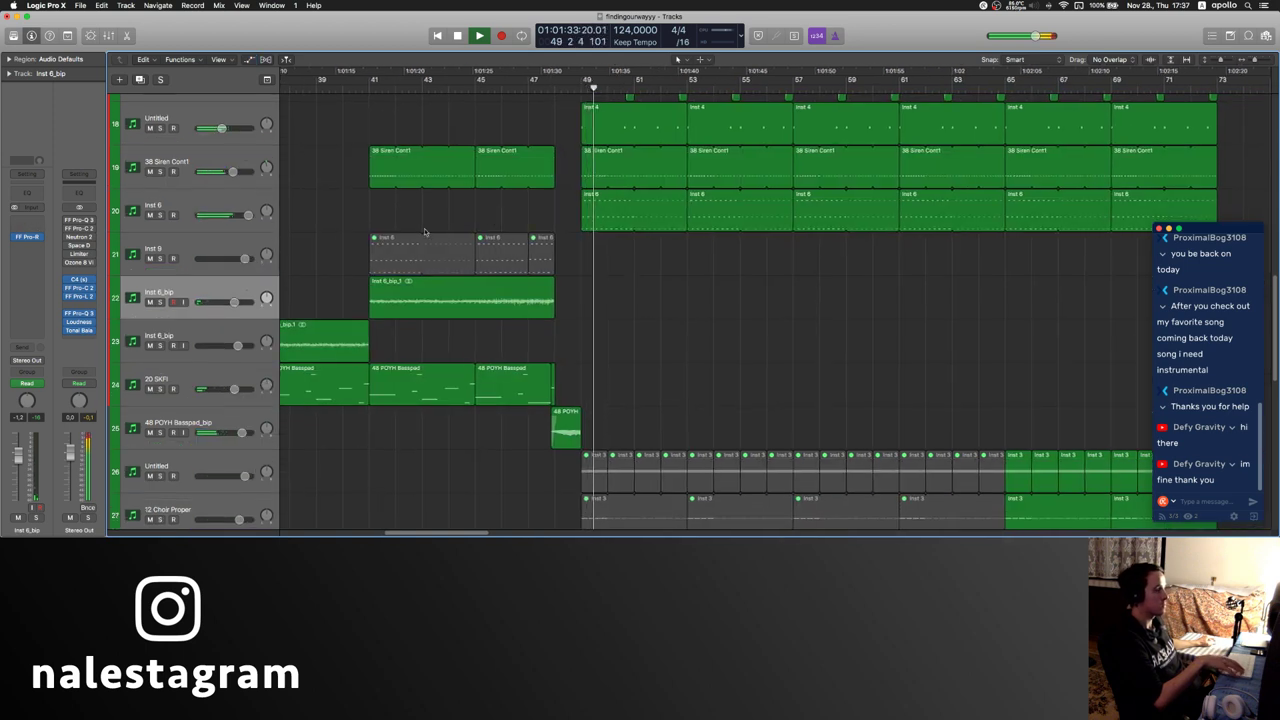
{"action": "left_click", "coordinate": [27, 246]}
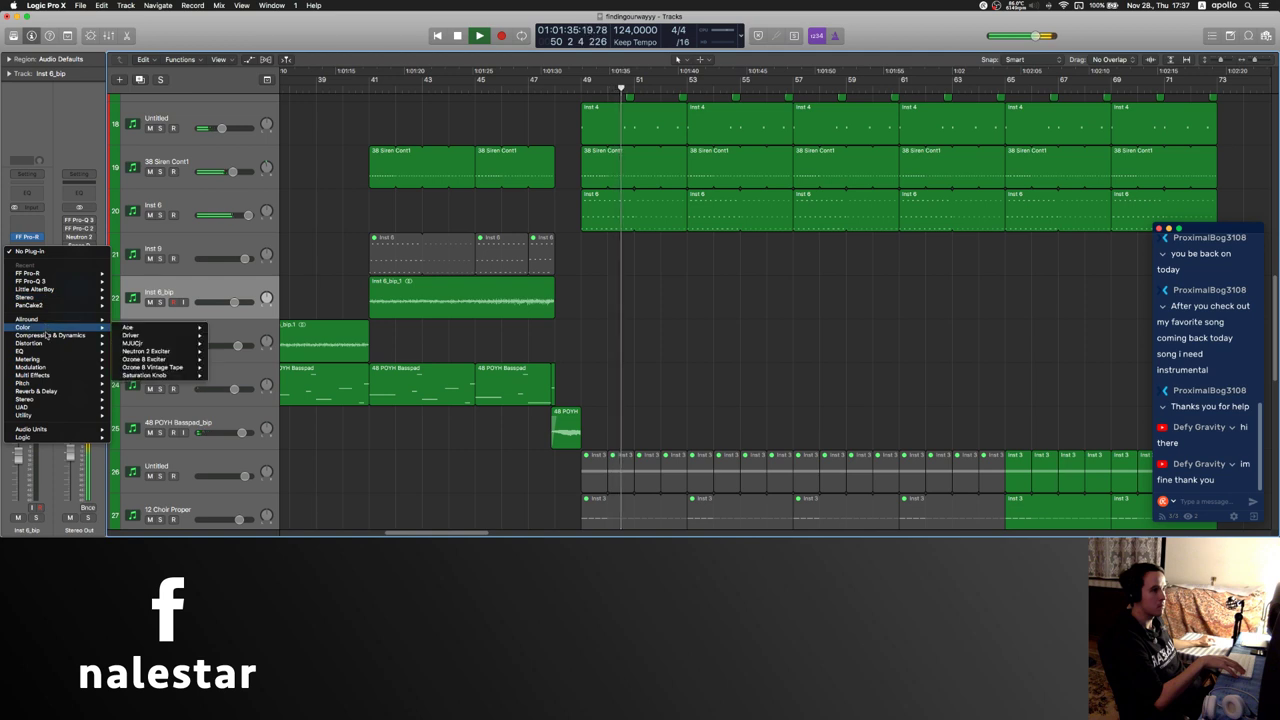
{"action": "mouse_move", "coordinate": [50, 335]}
{"action": "left_click", "coordinate": [150, 266]}
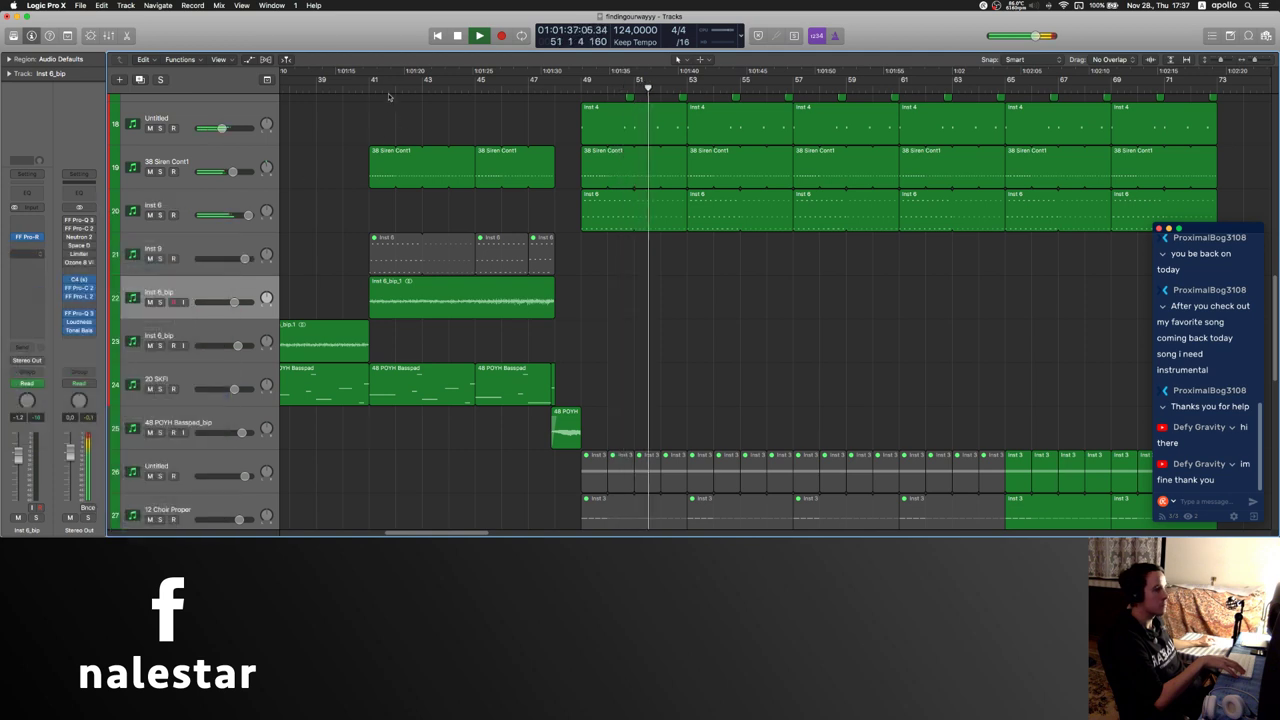
- In FF Pro-C 2, turn off auto gain, raise the ratio and reduce the knee while playing the build-up, and close the plugin window
{"action": "left_click", "coordinate": [396, 89]}
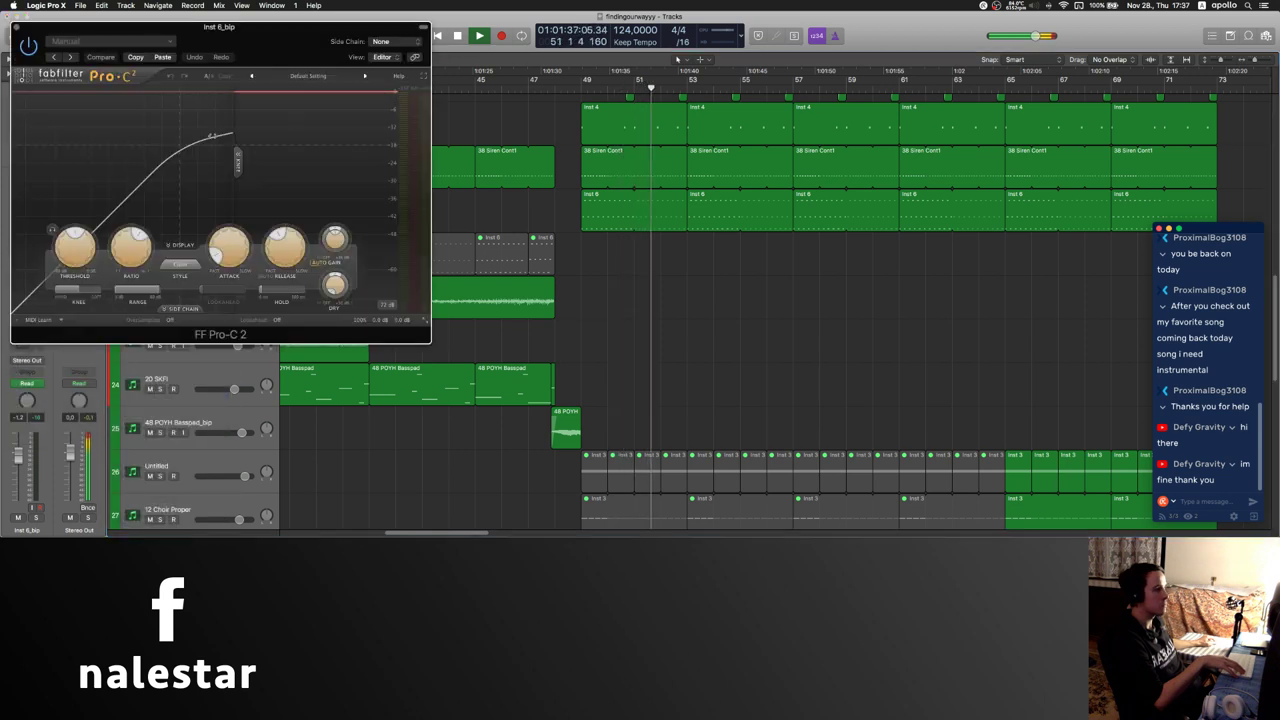
{"action": "left_click", "coordinate": [319, 262]}
{"action": "left_click_drag", "start_coordinate": [131, 250], "coordinate": [132, 232]}
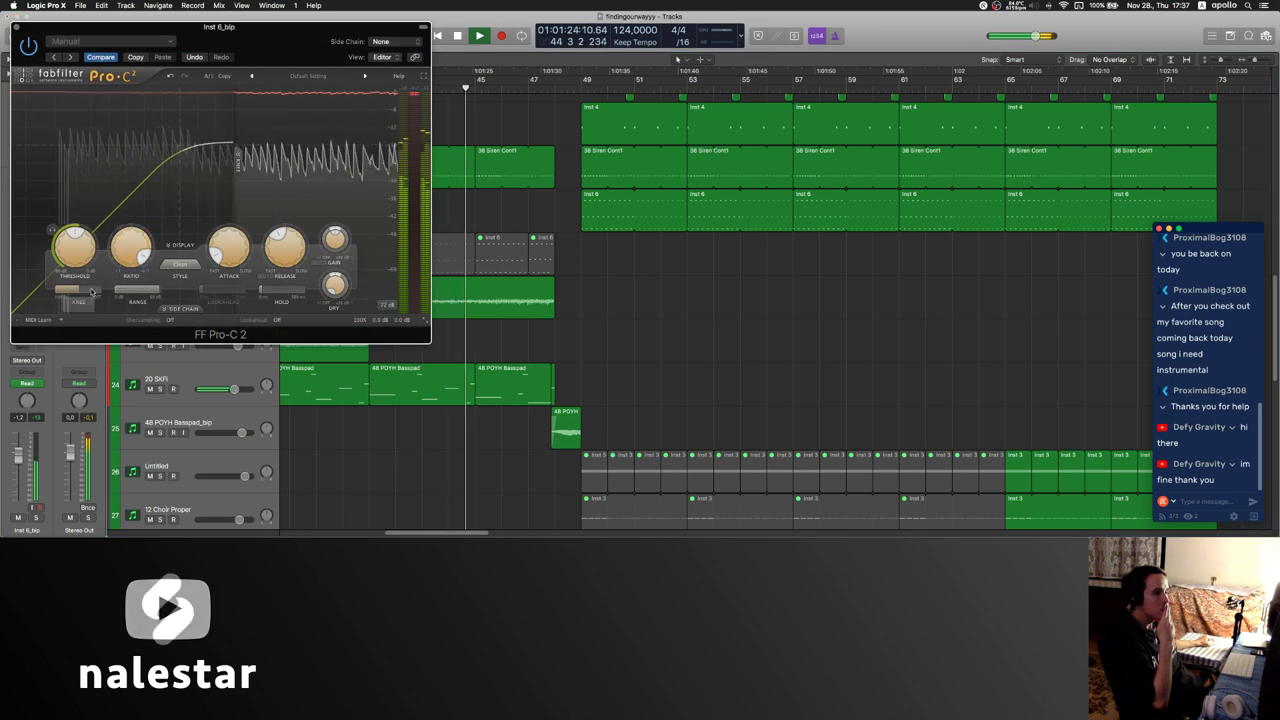
{"action": "left_click_drag", "start_coordinate": [90, 291], "coordinate": [62, 300]}
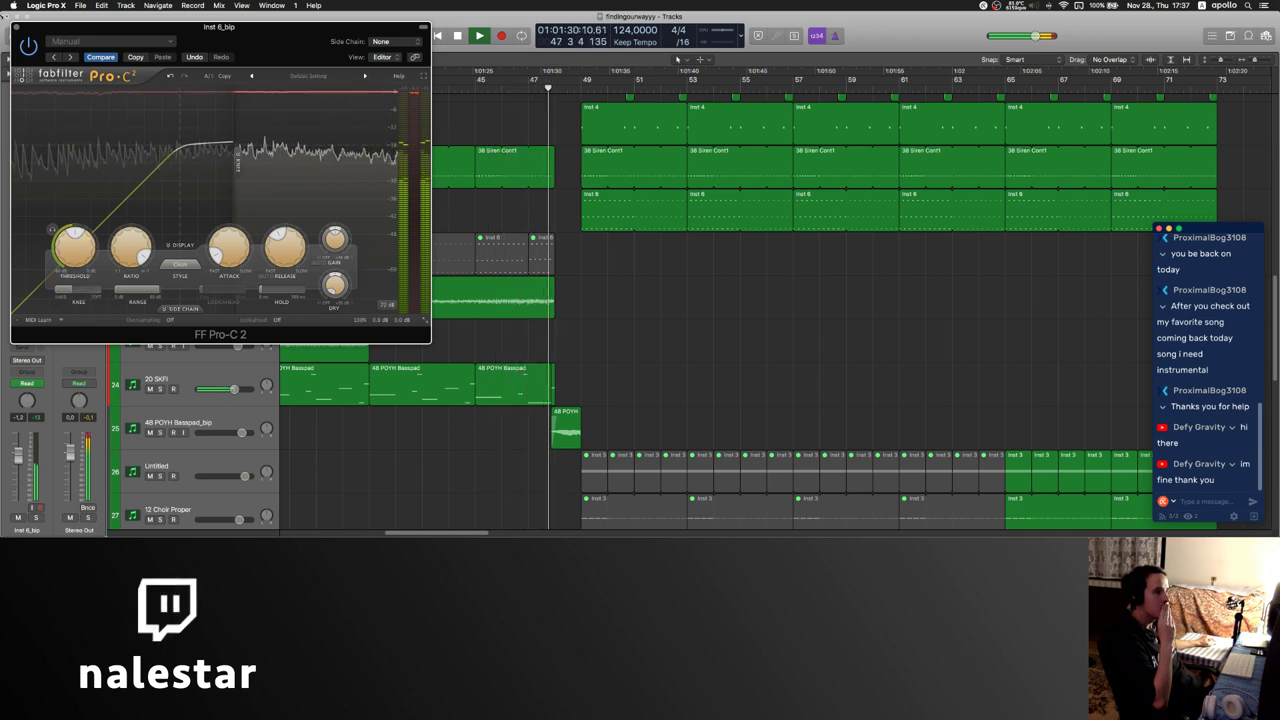
{"action": "left_click", "coordinate": [16, 27]}
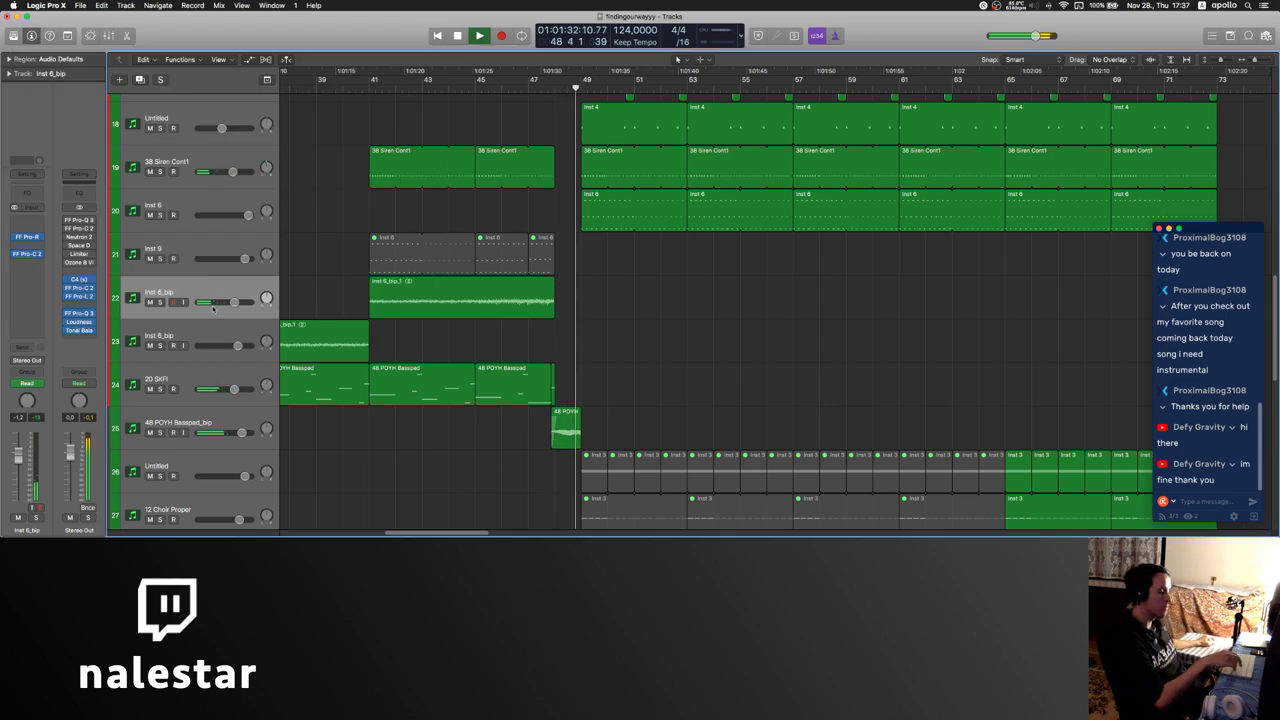
- Show the automation lanes, set Space to 7.20 s in FF Pro-R on track 22 and close the plugin window
{"action": "key", "text": "a"}
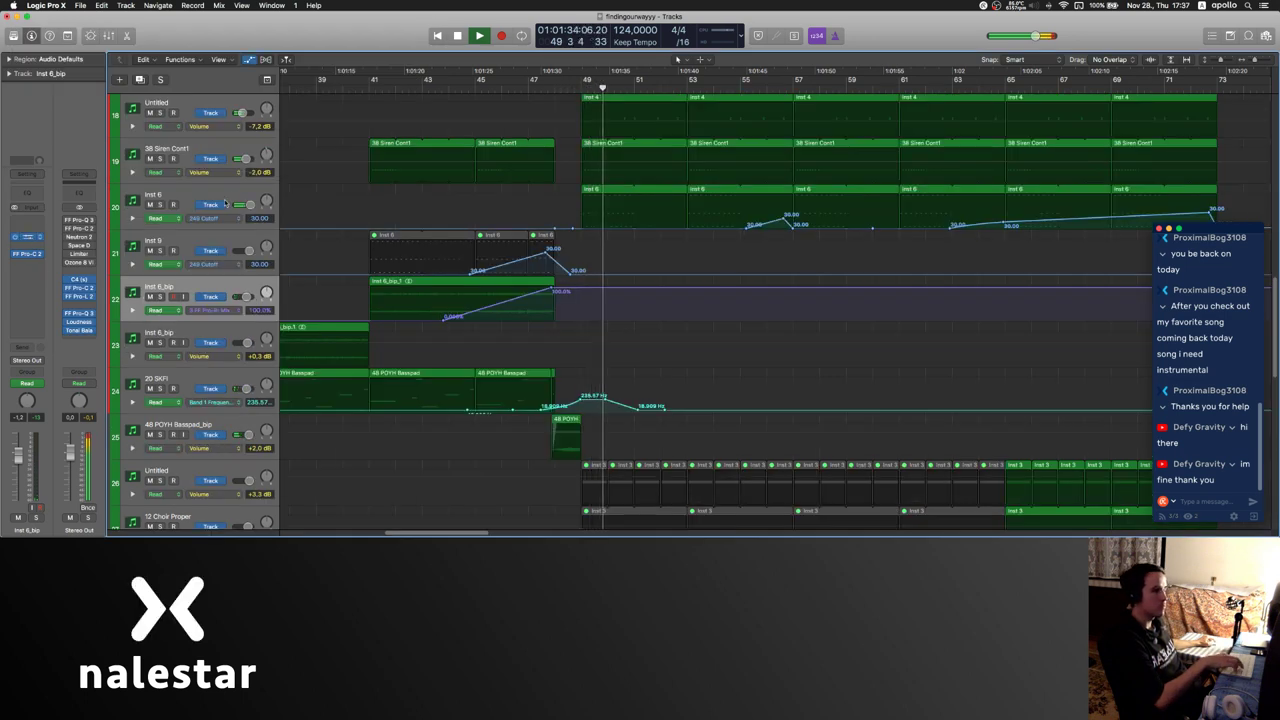
{"action": "key", "text": "v"}
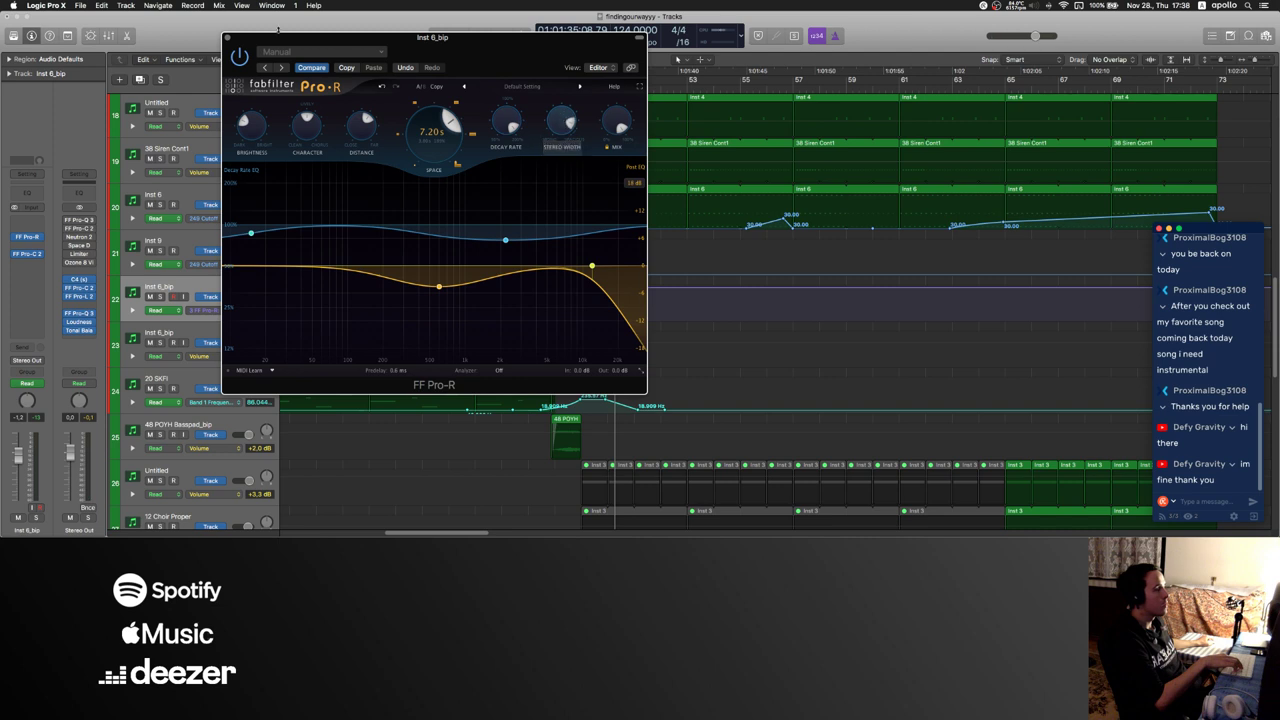
{"action": "left_click", "coordinate": [228, 38]}
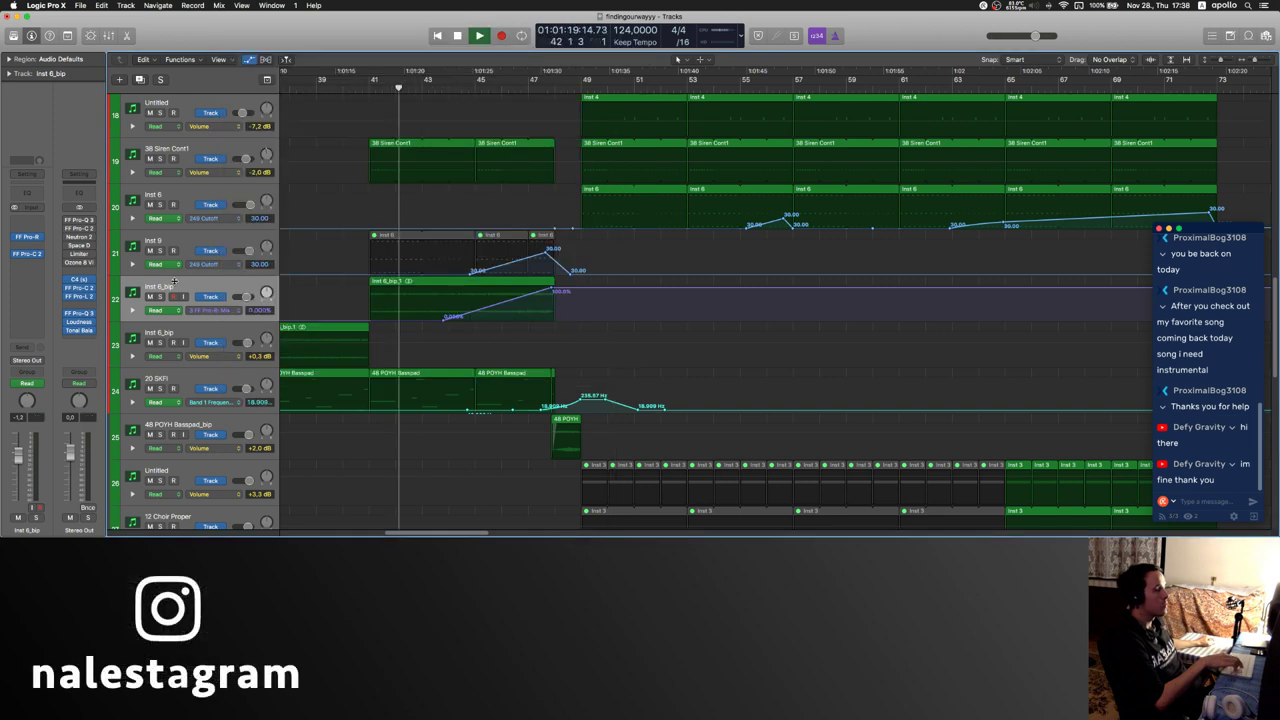
{"action": "left_click", "coordinate": [27, 273]}
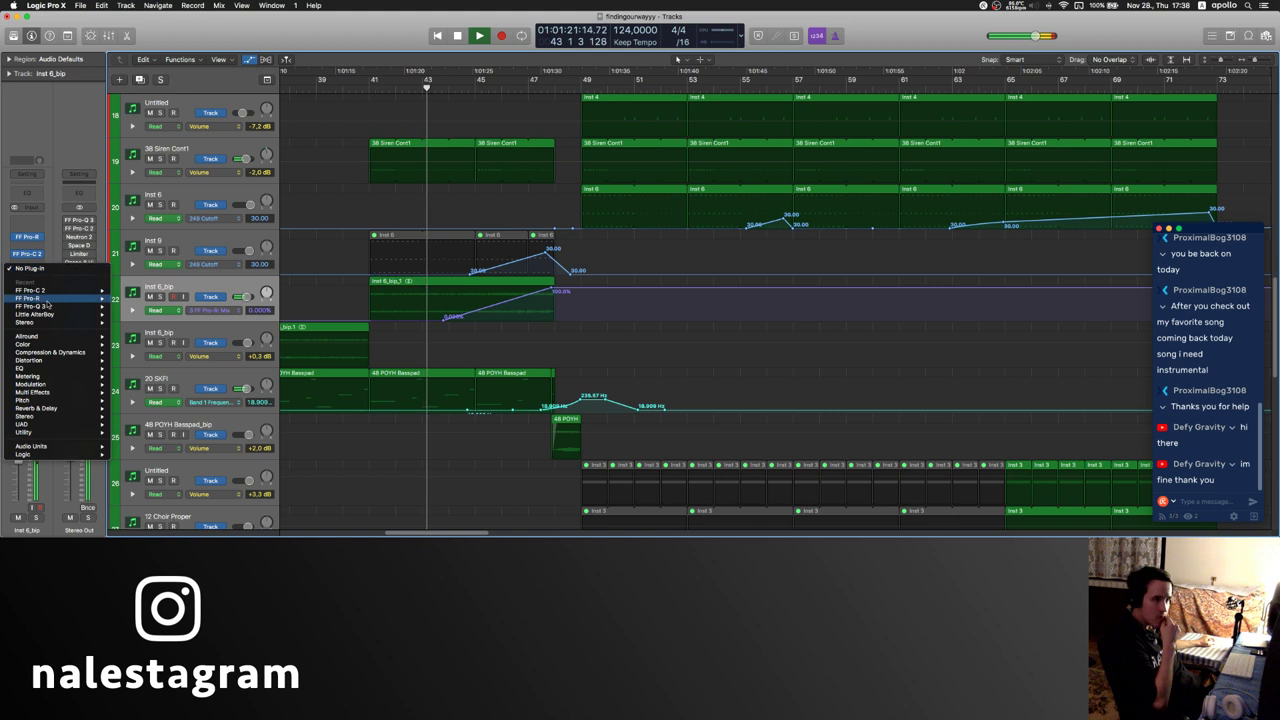
{"action": "left_click", "coordinate": [36, 244]}
{"action": "left_click", "coordinate": [35, 245]}
{"action": "left_click", "coordinate": [315, 182]}
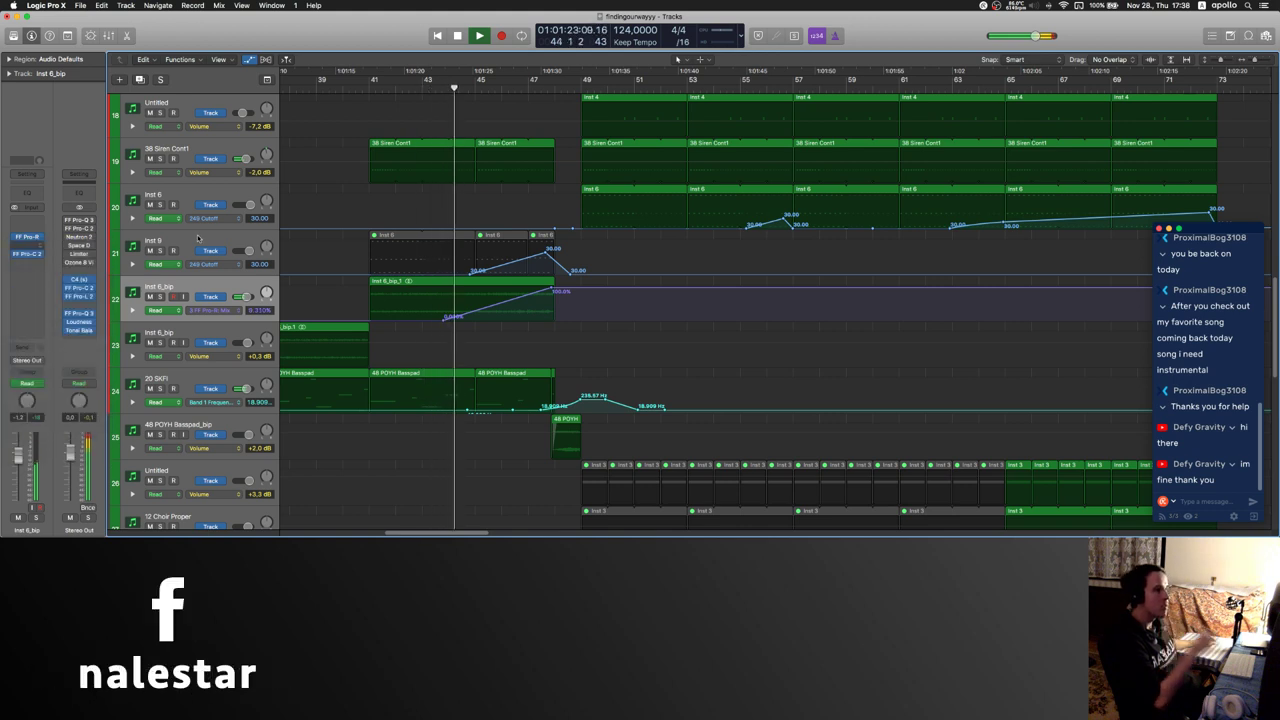
- On the Audio 16 vocal track, move SerumFX down to directly above FF Pro-R and insert FF Pro-MB below the first plugin
{"action": "scroll", "coordinate": [315, 182], "scroll_direction": "up", "scroll_amount": 10}
{"action": "scroll", "coordinate": [313, 181], "scroll_direction": "left", "scroll_amount": 5}
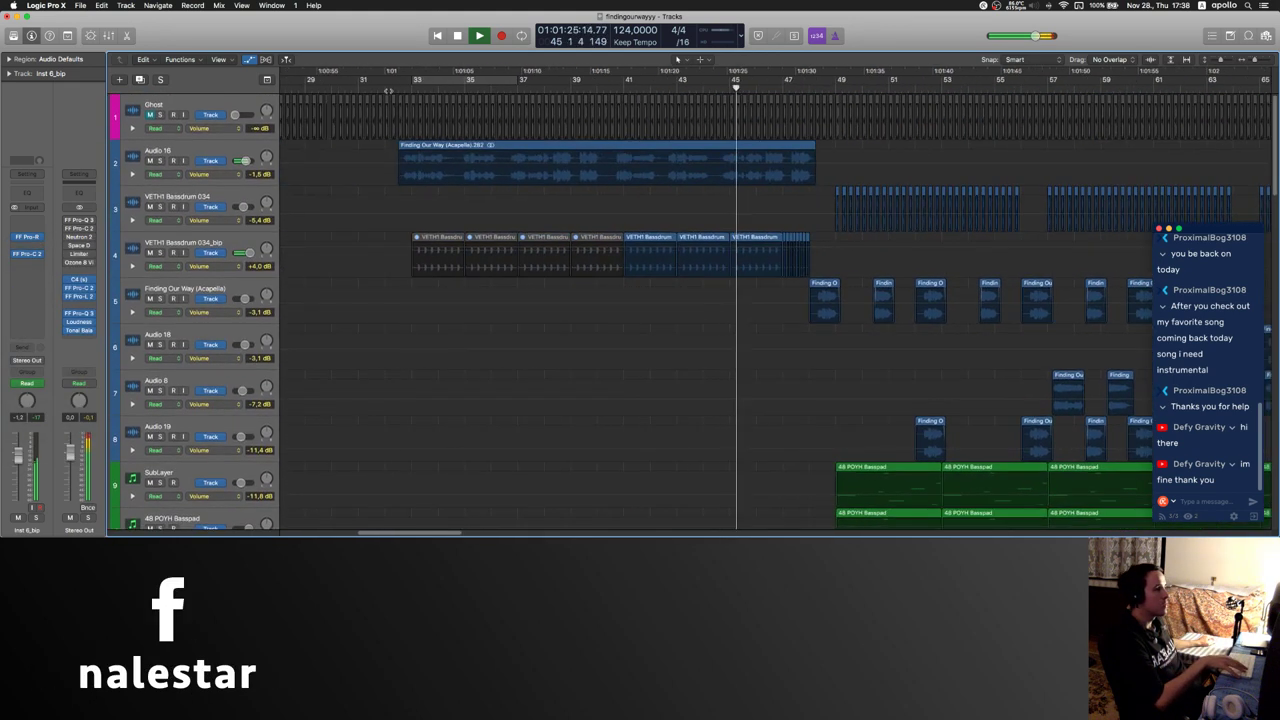
{"action": "left_click", "coordinate": [185, 150]}
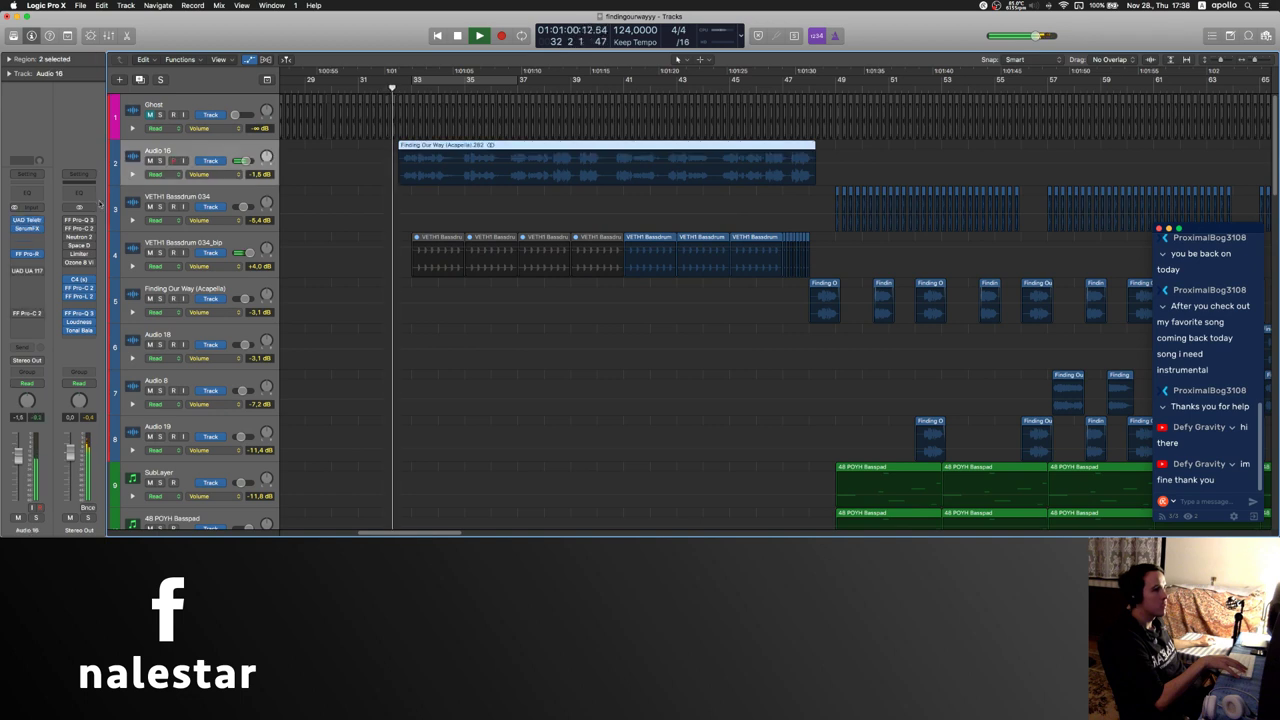
{"action": "left_click", "coordinate": [30, 237]}
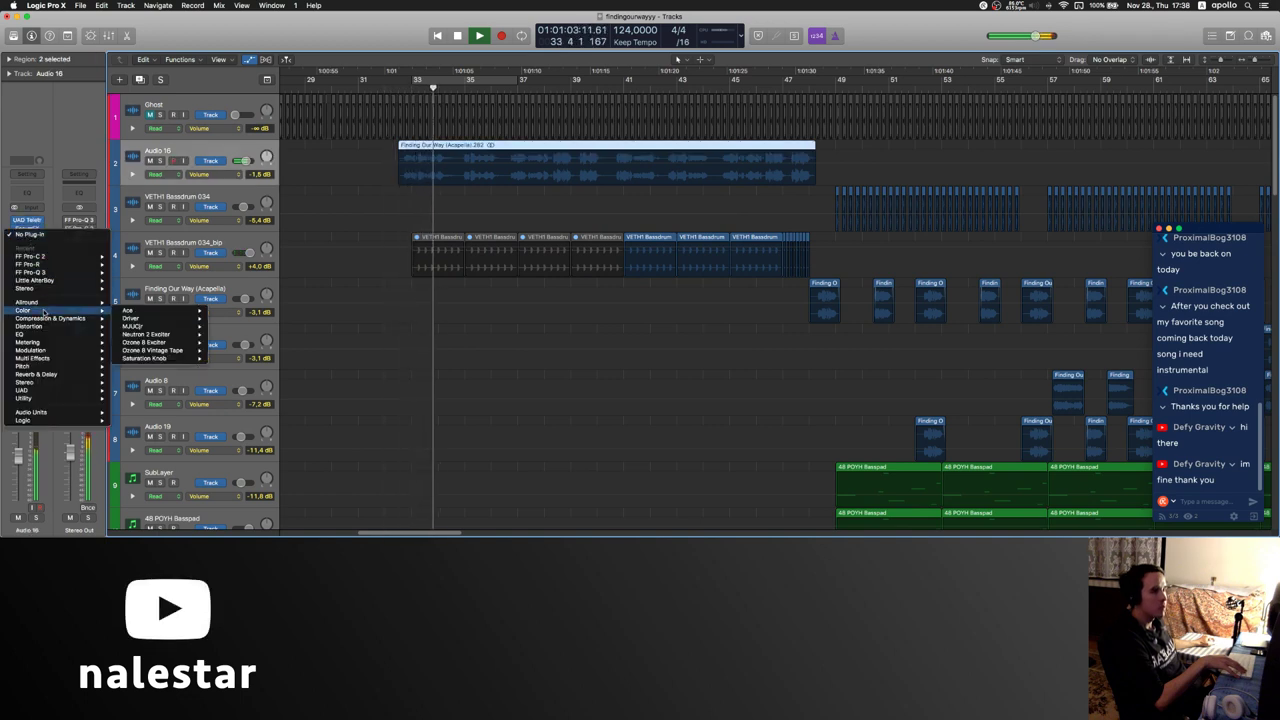
{"action": "left_click", "coordinate": [25, 237]}
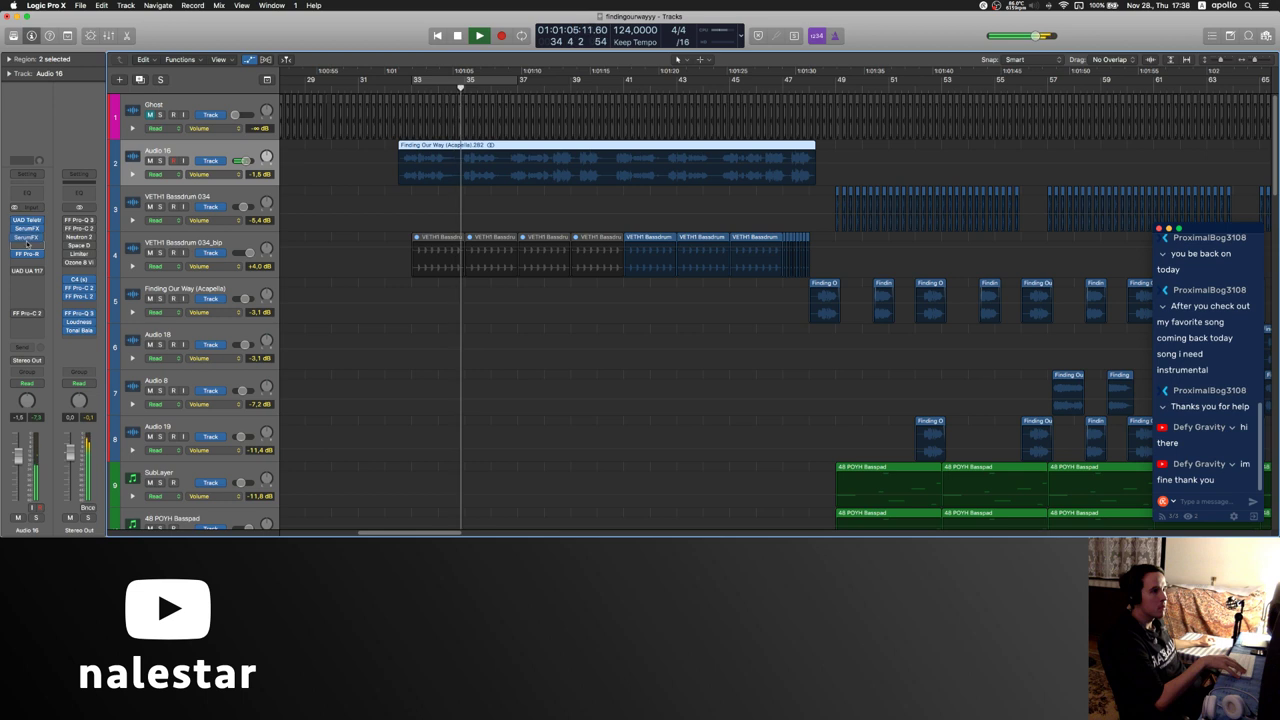
{"action": "left_click", "coordinate": [28, 242]}
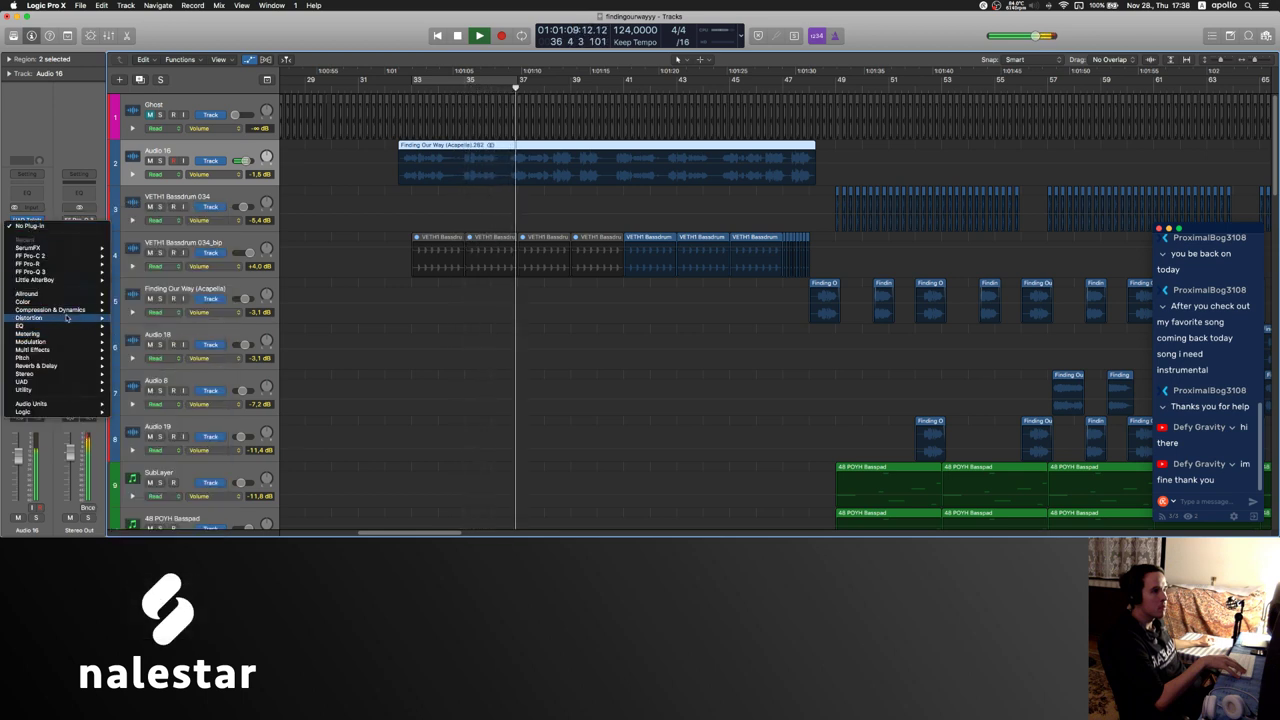
{"action": "mouse_move", "coordinate": [60, 309]}
{"action": "left_click", "coordinate": [376, 102]}
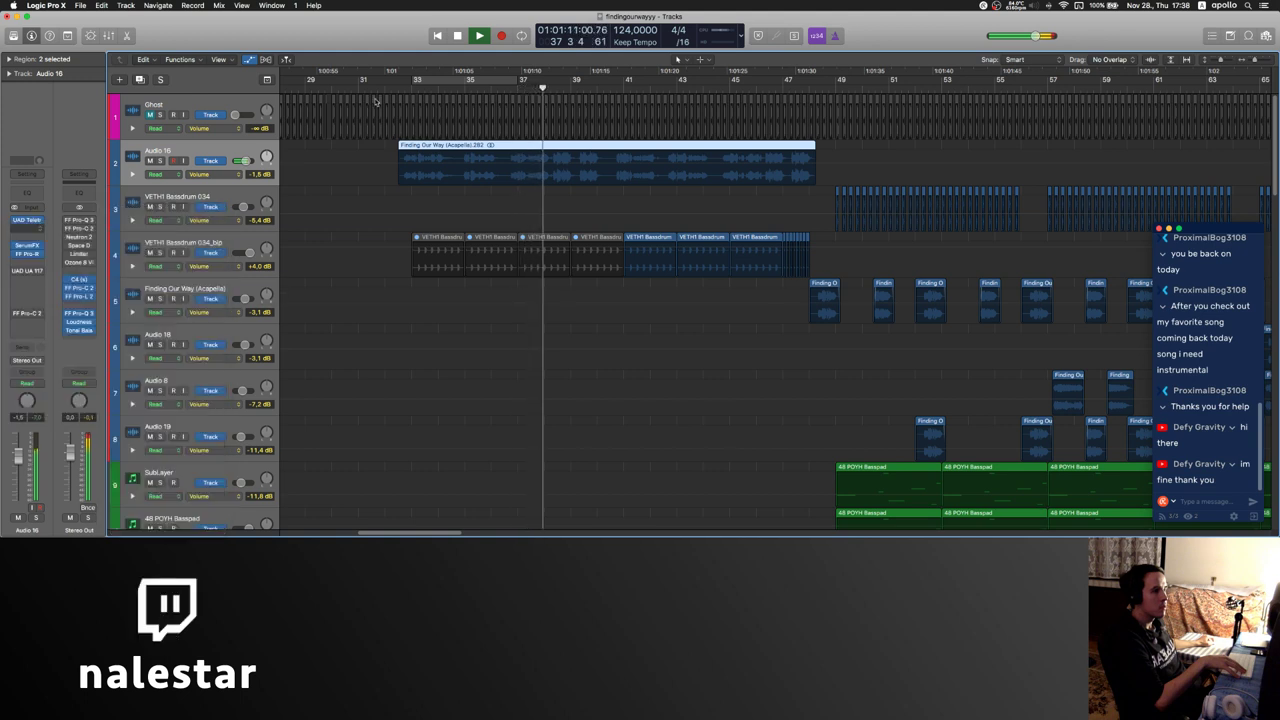
- Load the De-Esser preset in FF Pro-MB, shift its band higher in frequency, lower the threshold and close the plugin window
{"action": "left_click", "coordinate": [326, 76]}
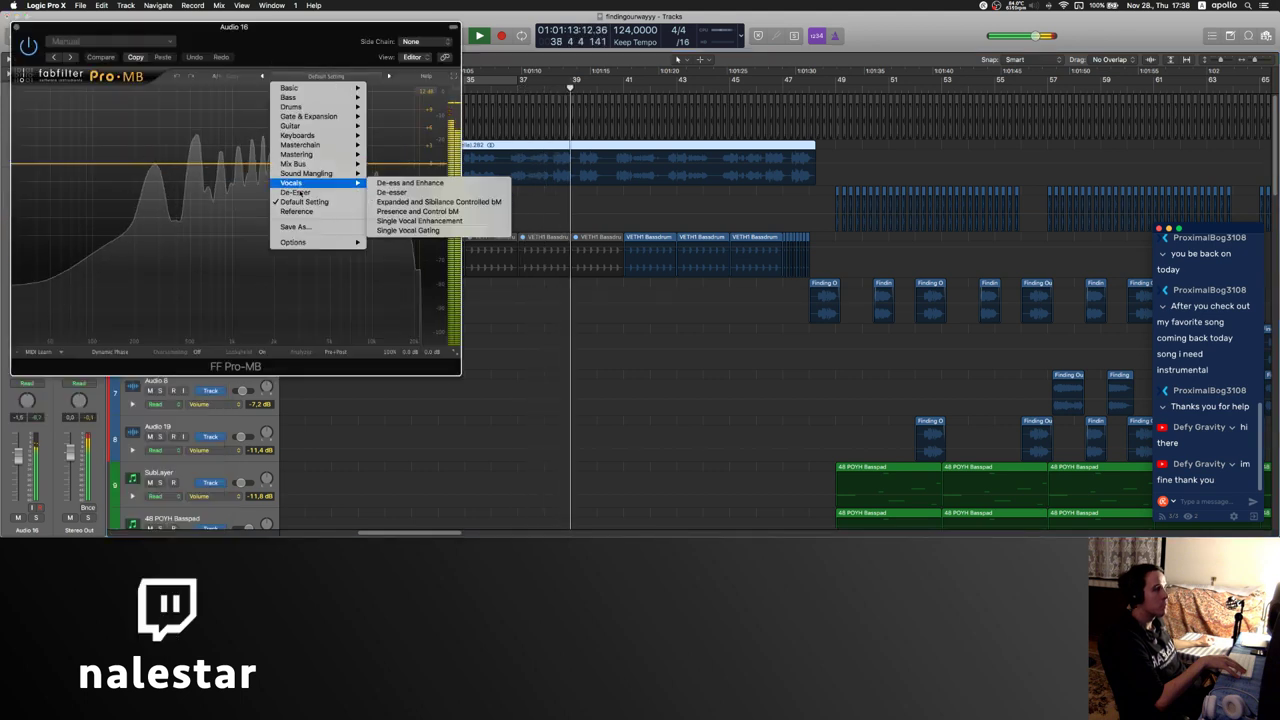
{"action": "left_click", "coordinate": [369, 154]}
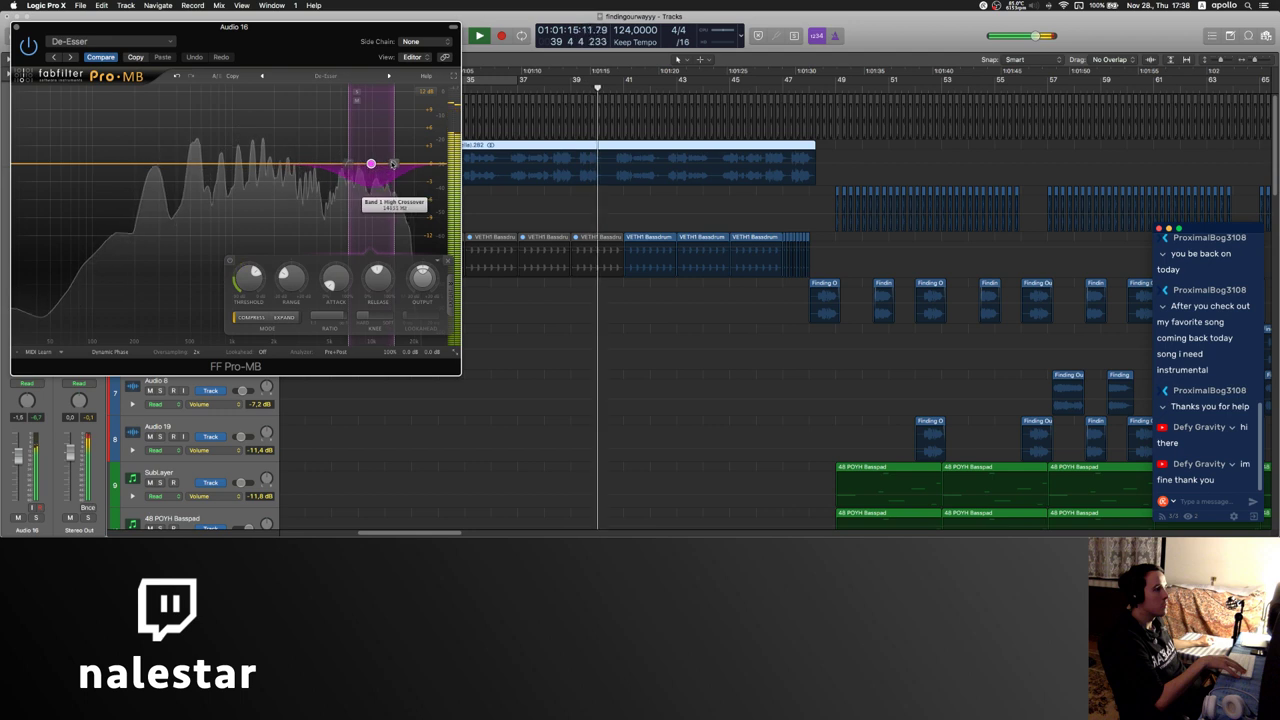
{"action": "left_click_drag", "start_coordinate": [369, 164], "coordinate": [377, 164]}
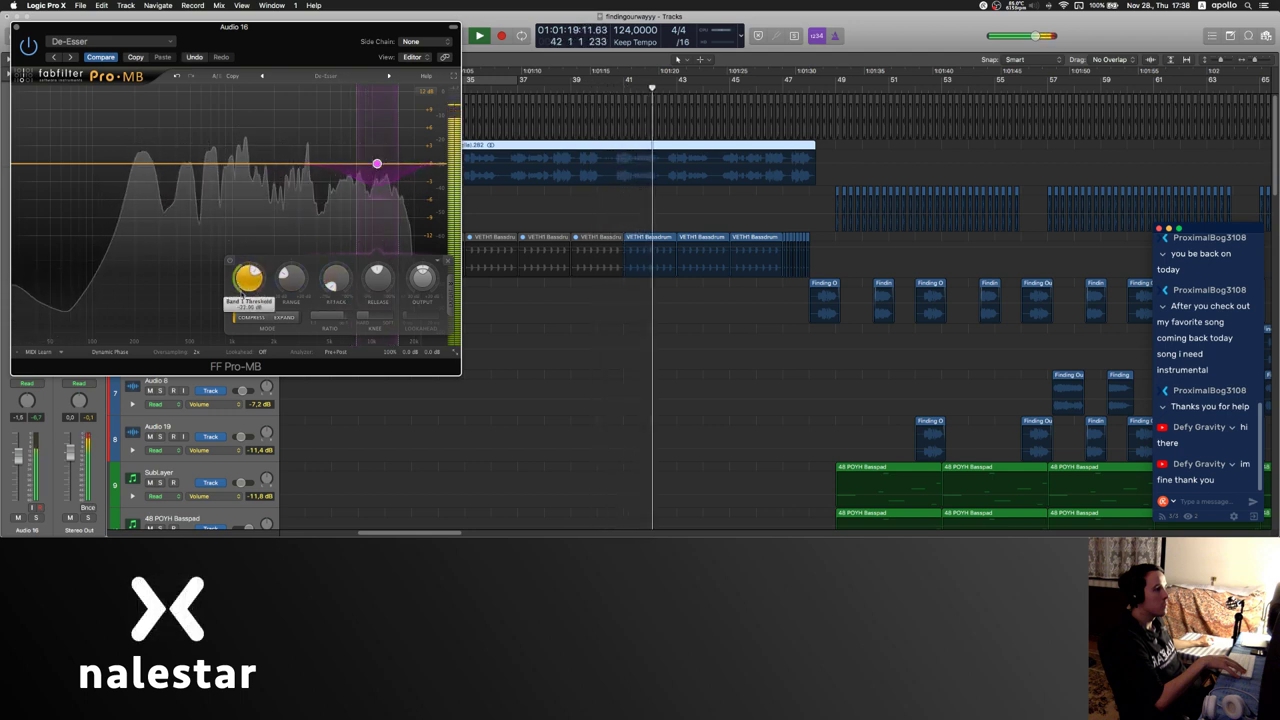
{"action": "left_click_drag", "start_coordinate": [251, 275], "coordinate": [252, 282]}
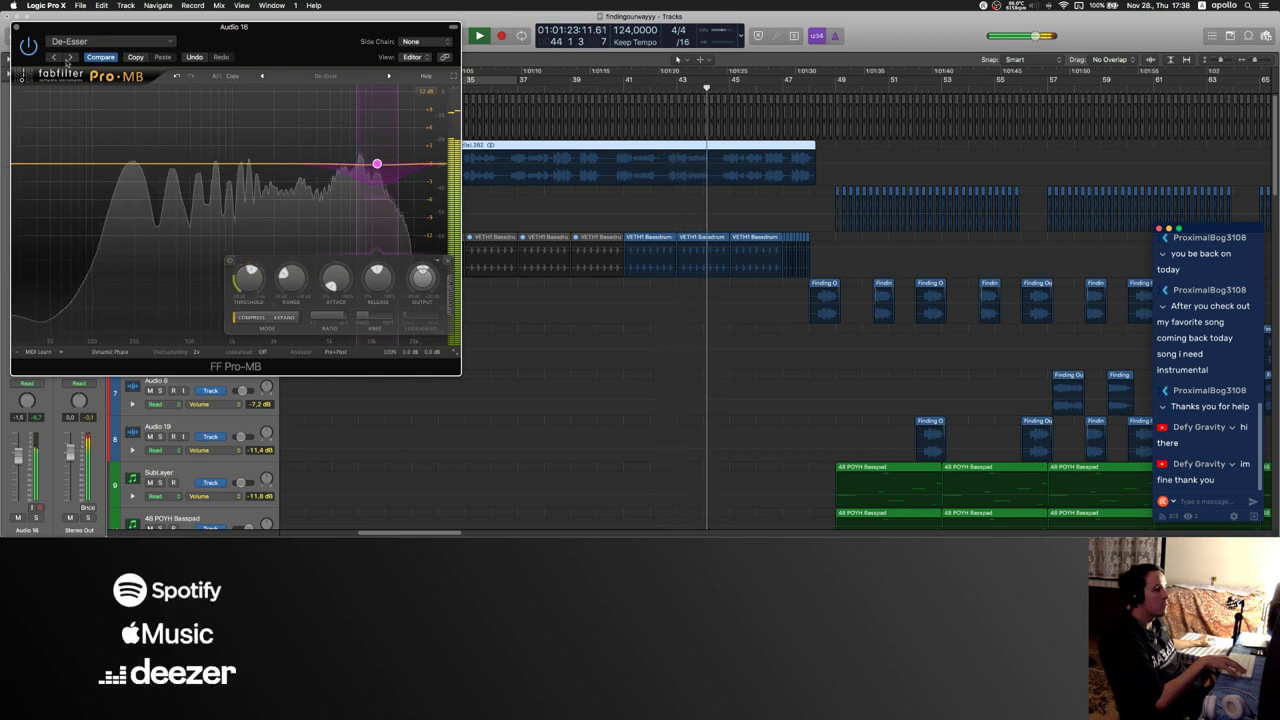
{"action": "left_click", "coordinate": [16, 27]}
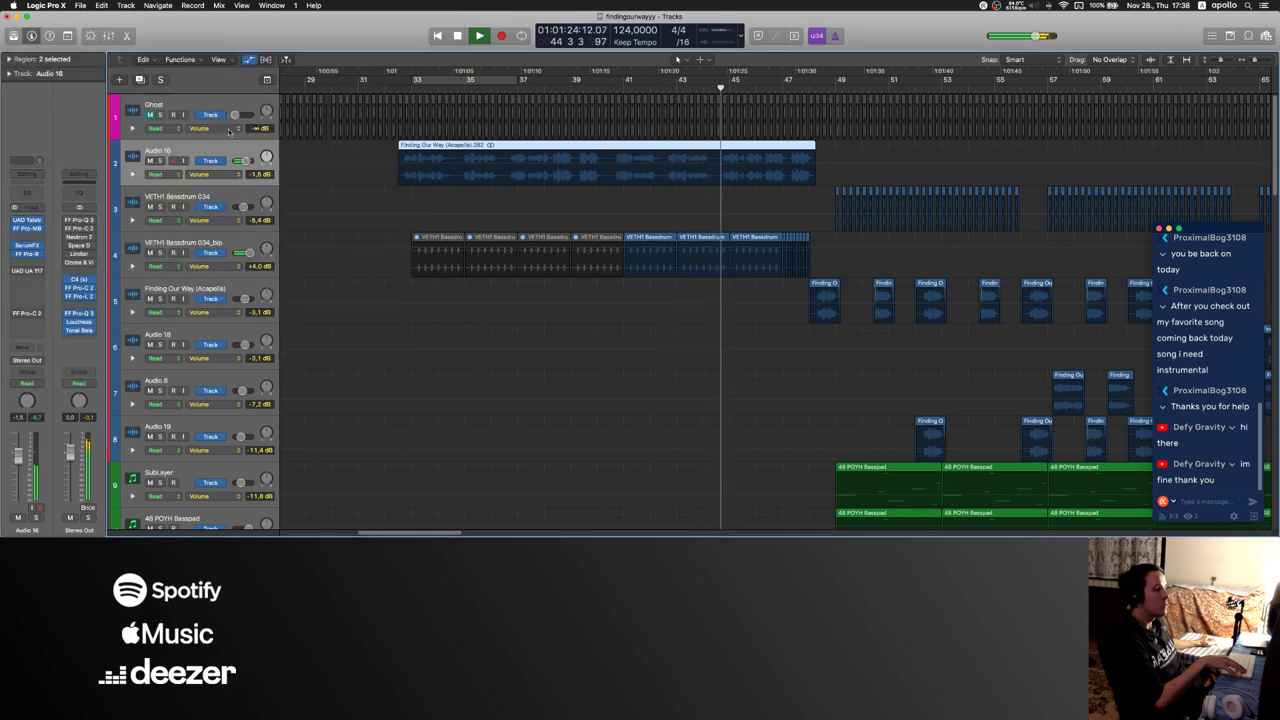
- Reduce the brightness of FF Pro-R on Audio 16, close the plugin window, hide the automation lanes and deselect the regions
{"action": "left_click", "coordinate": [27, 254]}
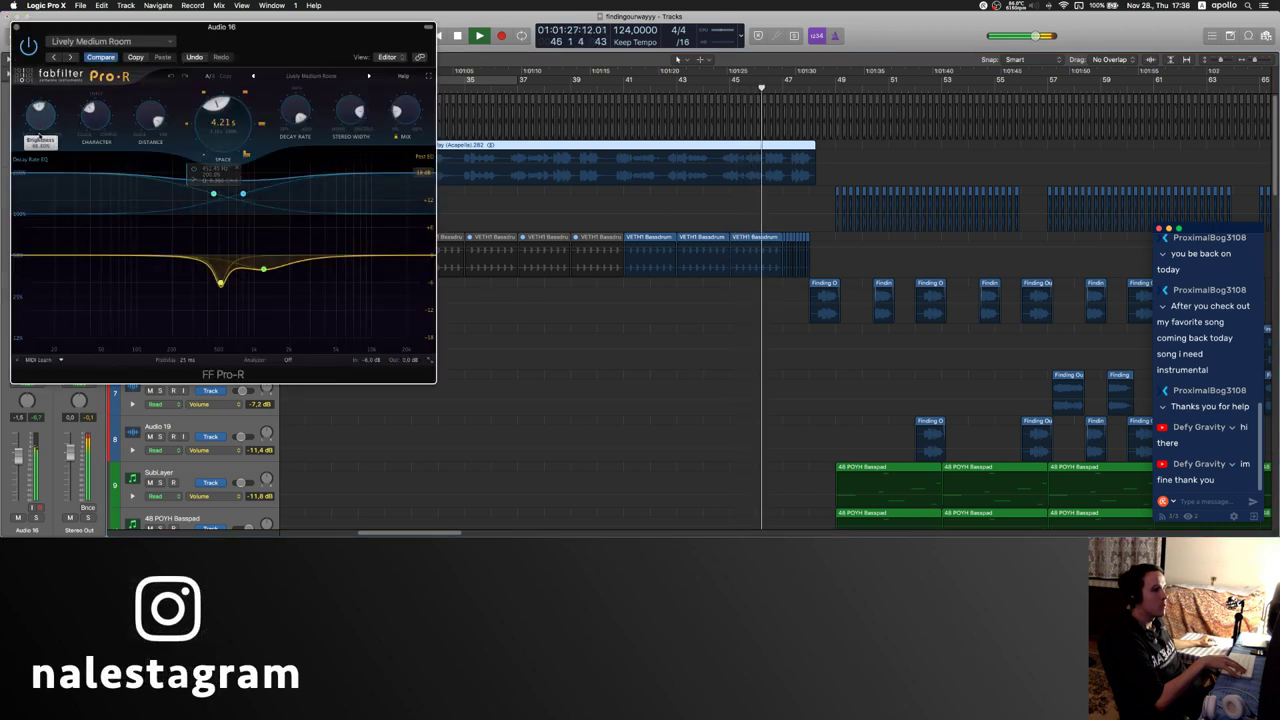
{"action": "left_click_drag", "start_coordinate": [41, 117], "coordinate": [40, 139]}
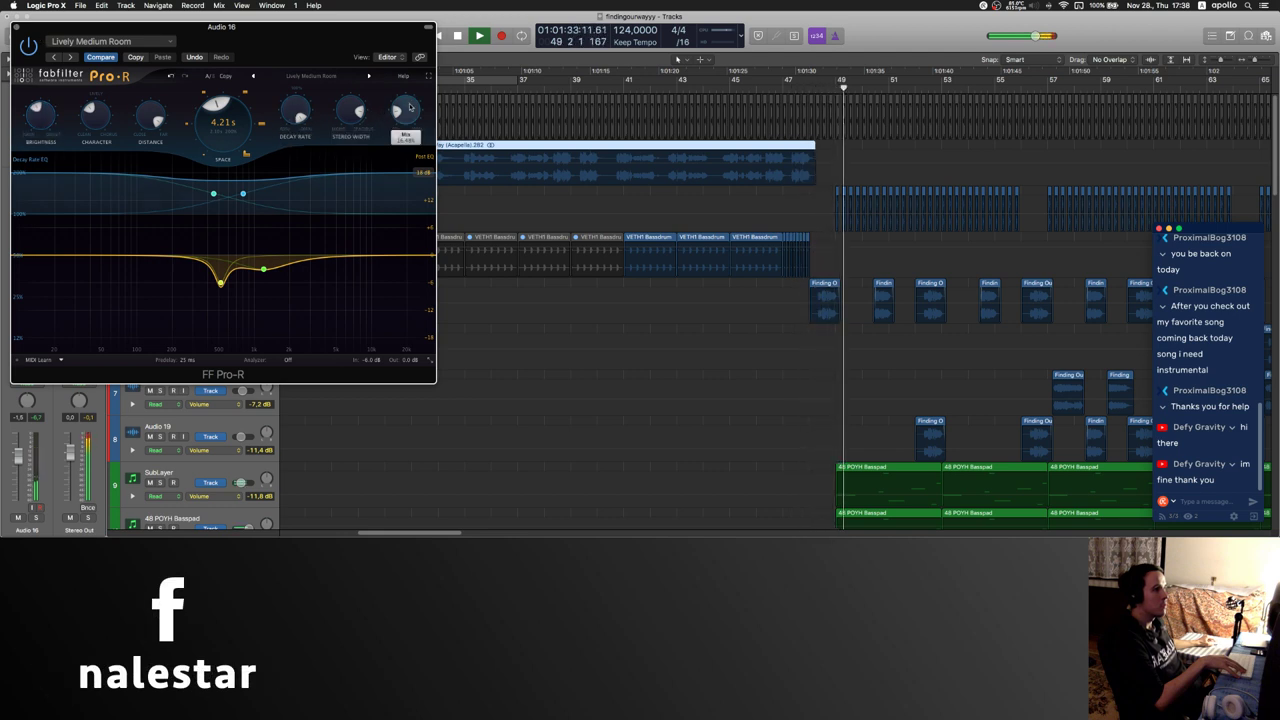
{"action": "left_click", "coordinate": [16, 27]}
{"action": "key", "text": "a"}
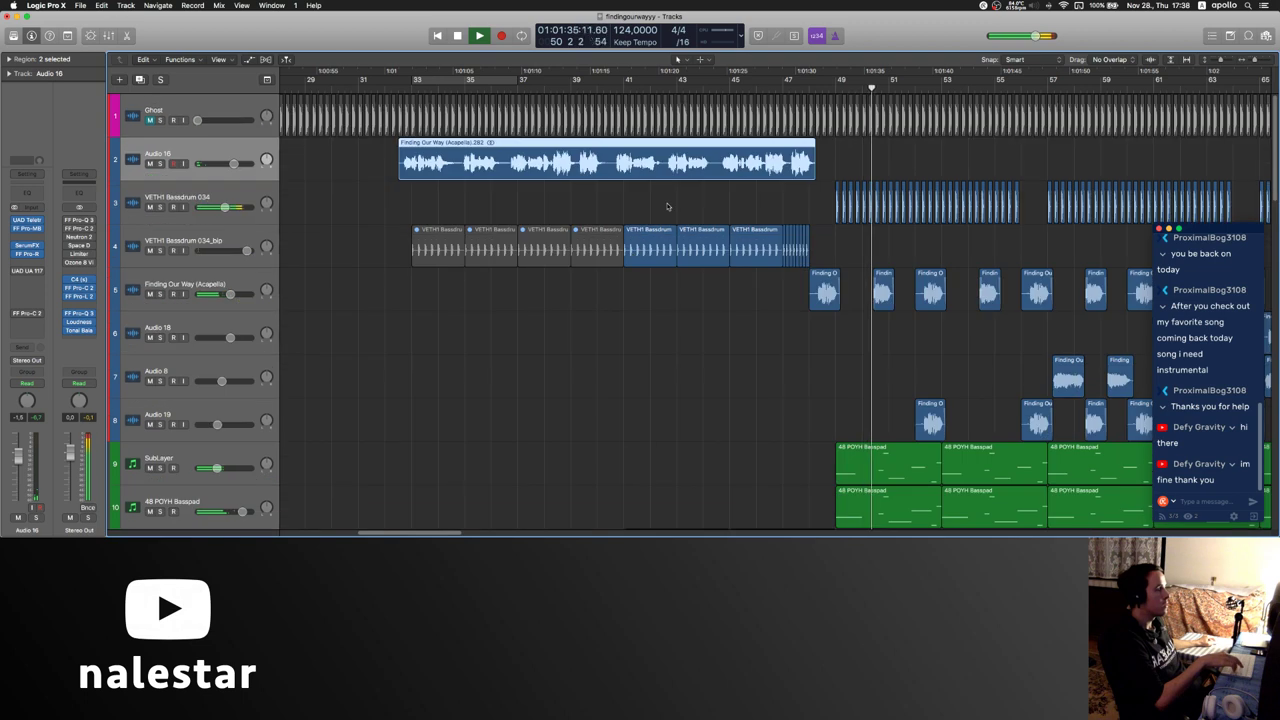
{"action": "left_click", "coordinate": [669, 205]}
- Create a new track with duplicate settings from the Audio 19 vocal track
{"action": "scroll", "coordinate": [670, 205], "scroll_direction": "right", "scroll_amount": 1}
{"action": "scroll", "coordinate": [669, 205], "scroll_direction": "right", "scroll_amount": 10}
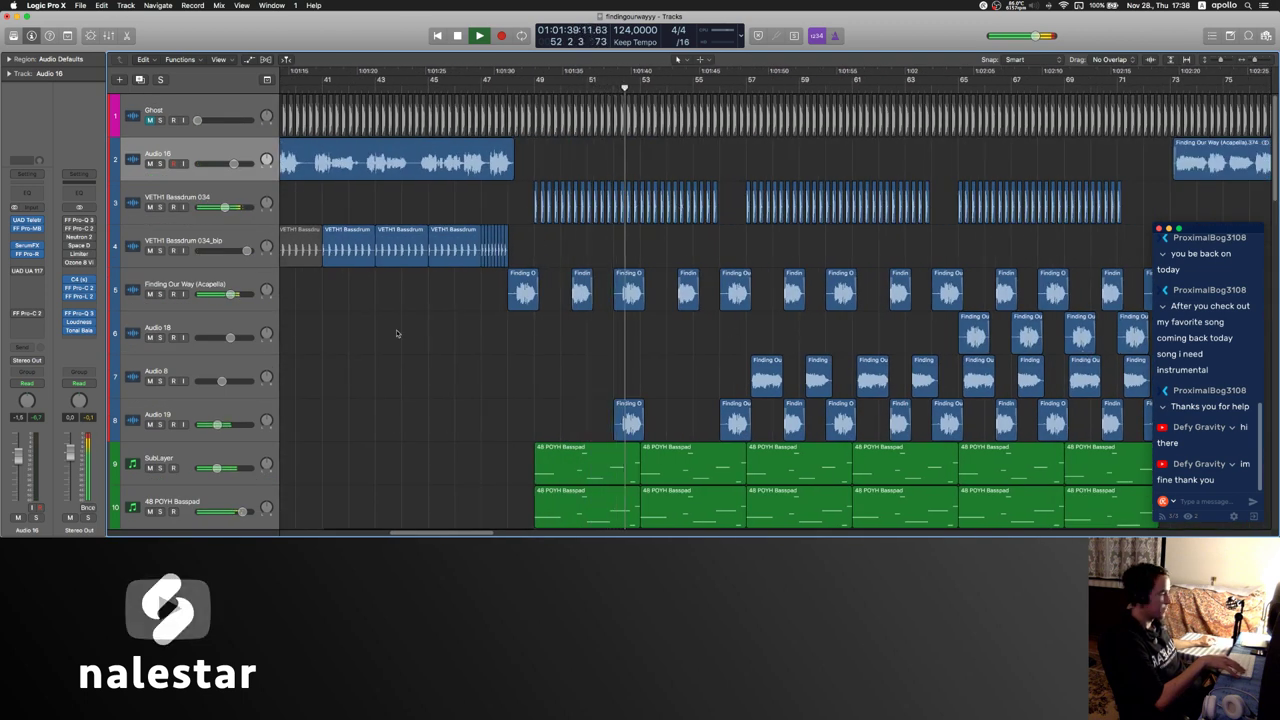
{"action": "scroll", "coordinate": [397, 334], "scroll_direction": "right", "scroll_amount": 2}
{"action": "left_click", "coordinate": [176, 406]}
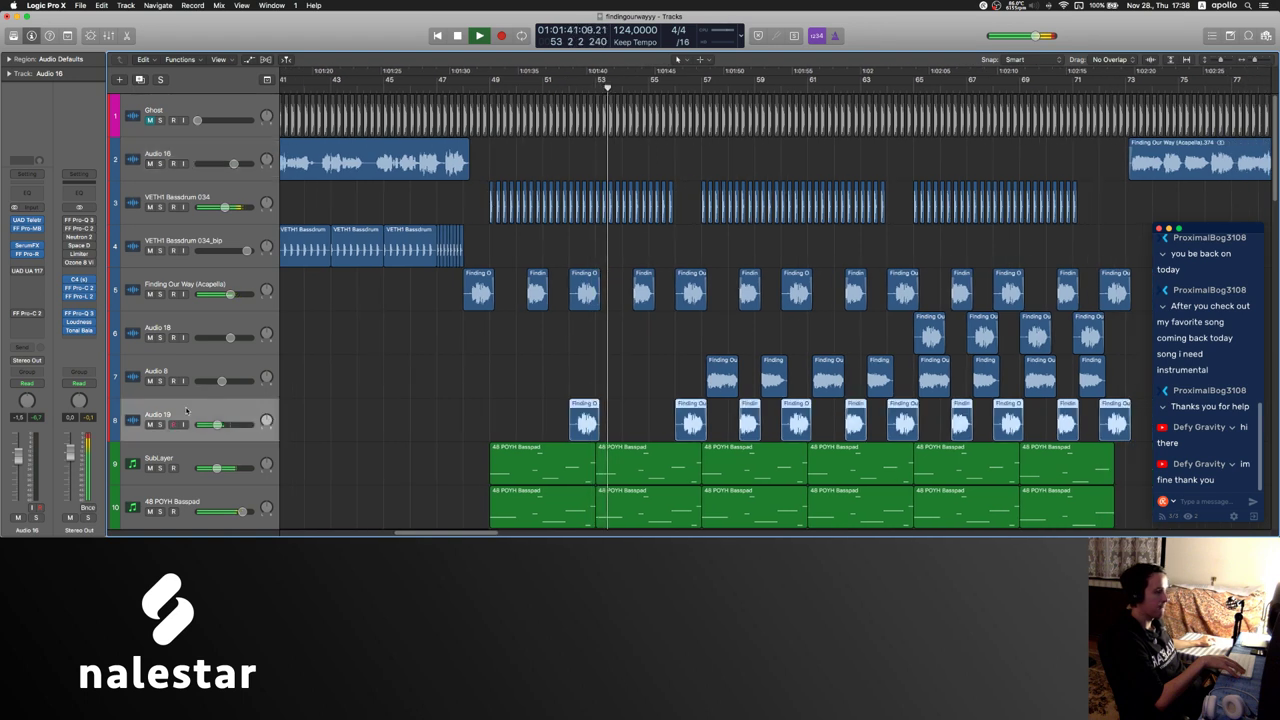
{"action": "scroll", "coordinate": [394, 358], "scroll_direction": "left", "scroll_amount": 8}
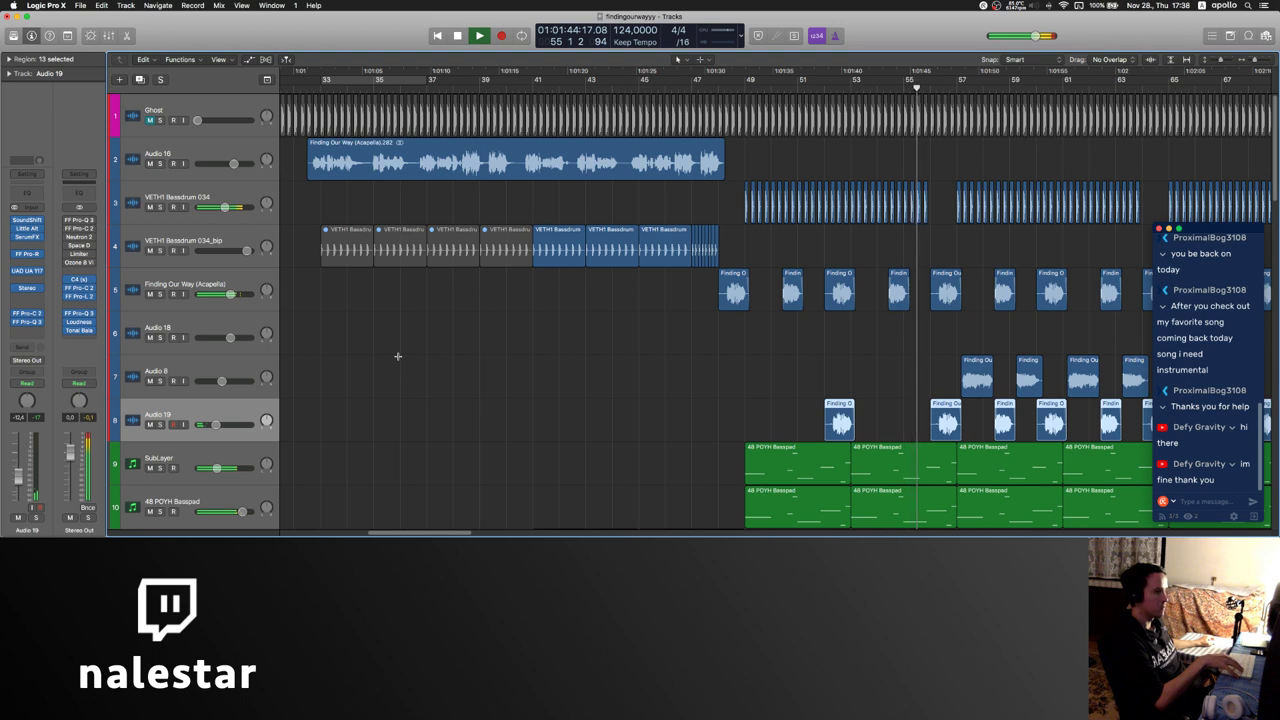
{"action": "key", "text": "super+d"}
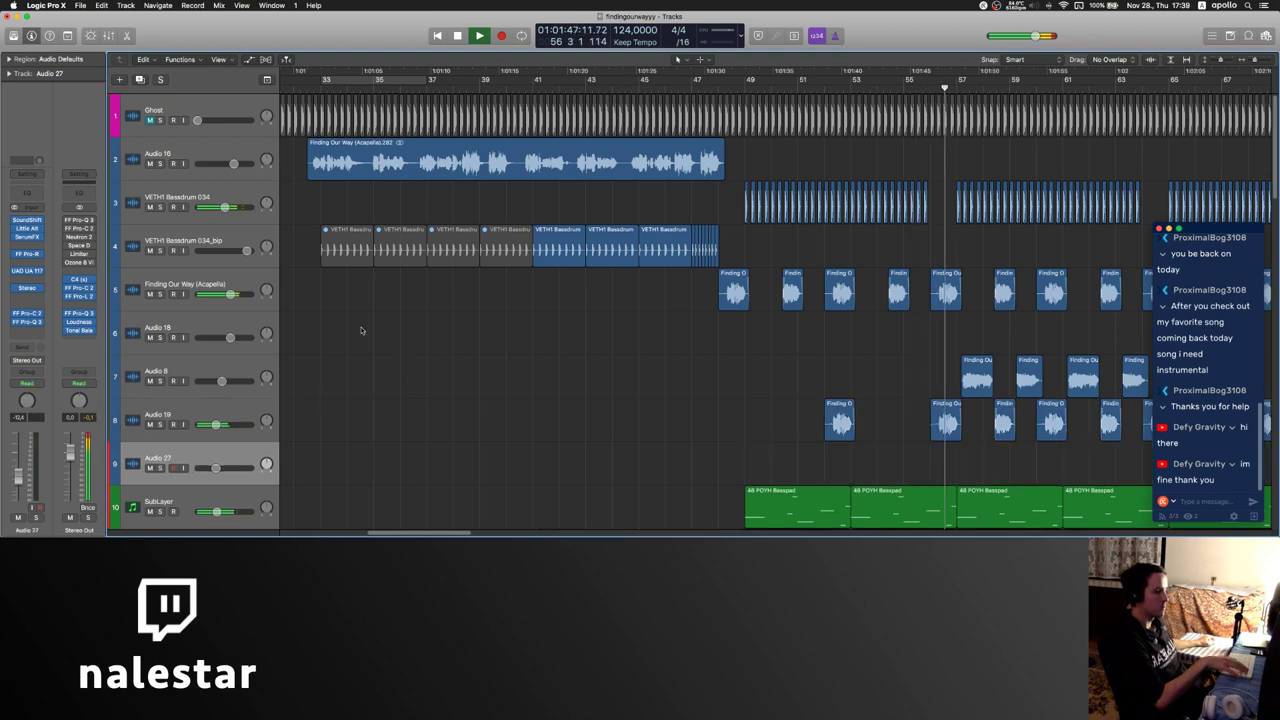
- Copy the vocal phrase from bar 35 to 36 3 on Audio 16 to bar 35 on Audio 27 and remove Audio 27's FF Pro-C 2
{"action": "key", "text": "space"}
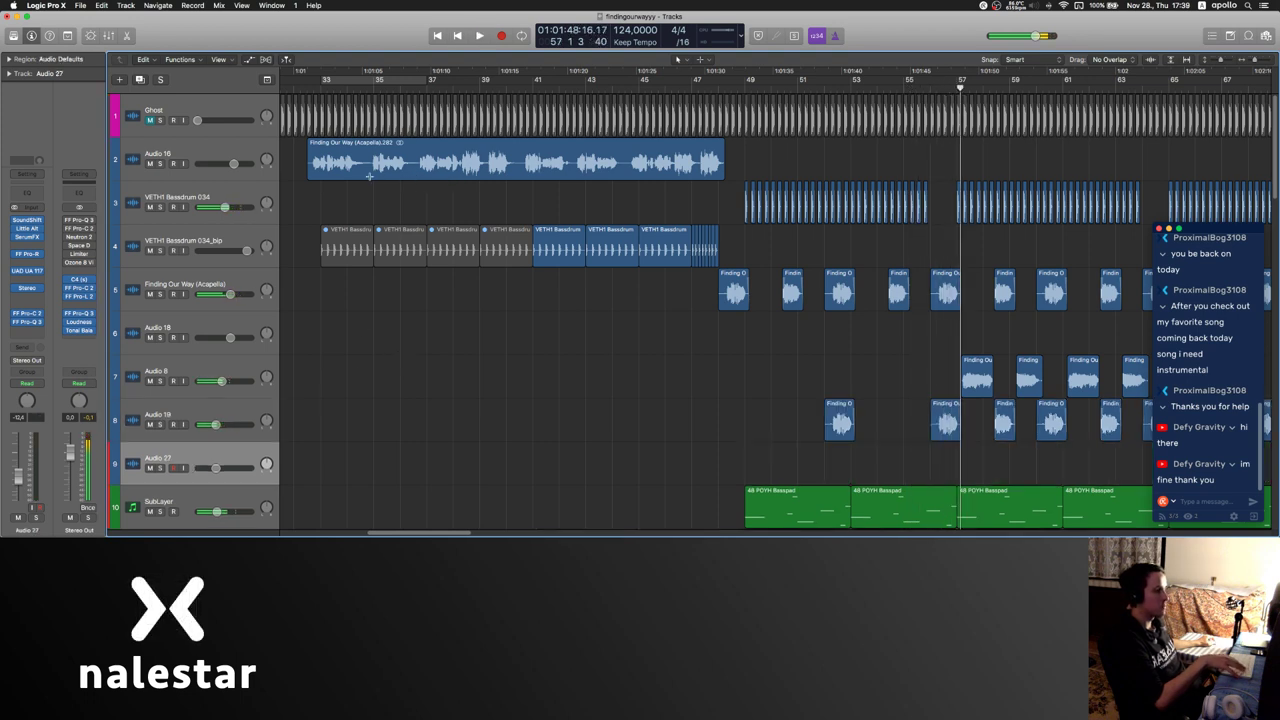
{"action": "left_click", "coordinate": [373, 175]}
{"action": "left_click_drag", "start_coordinate": [373, 175], "coordinate": [413, 176]}
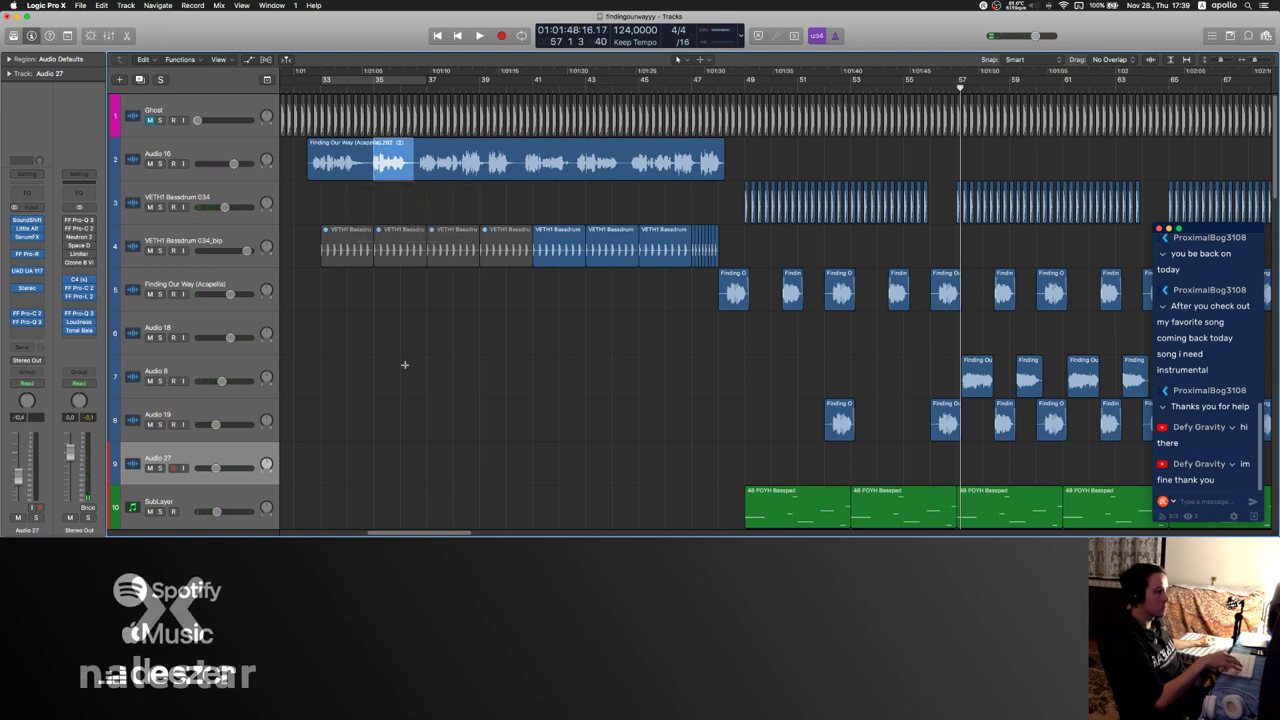
{"action": "left_click", "coordinate": [374, 468]}
{"action": "key", "text": "super+v"}
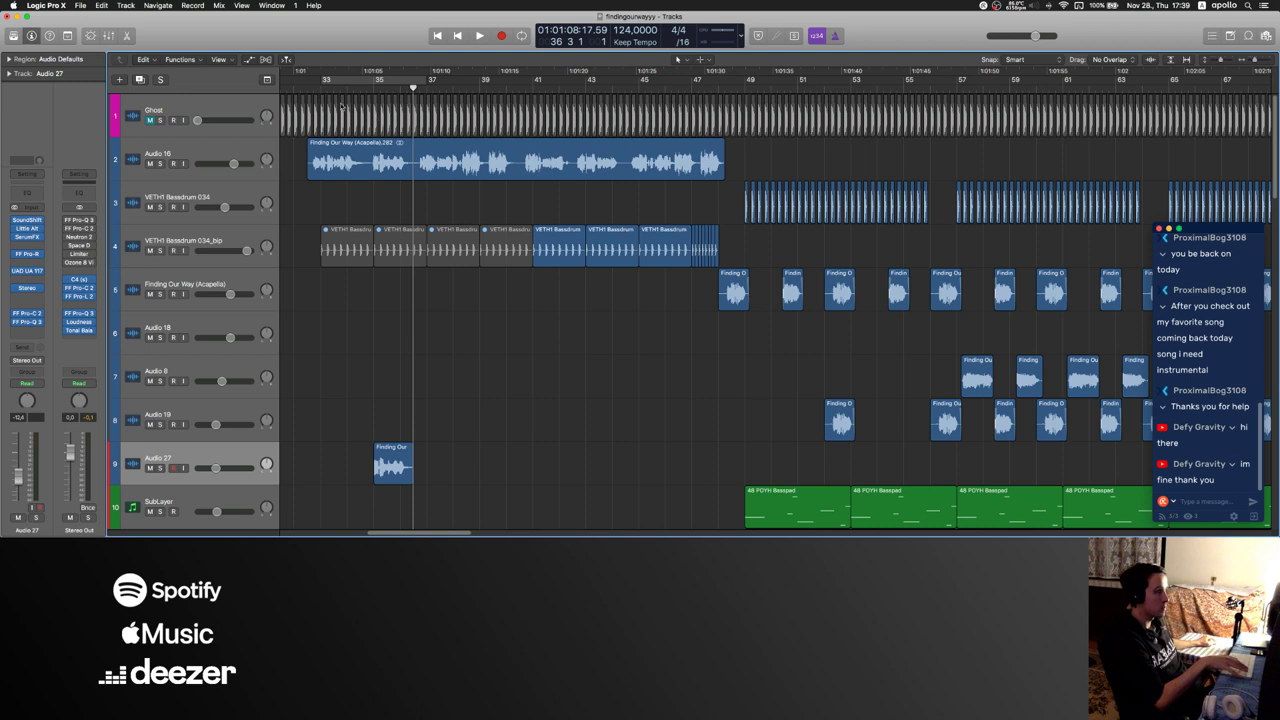
{"action": "left_click", "coordinate": [38, 330]}
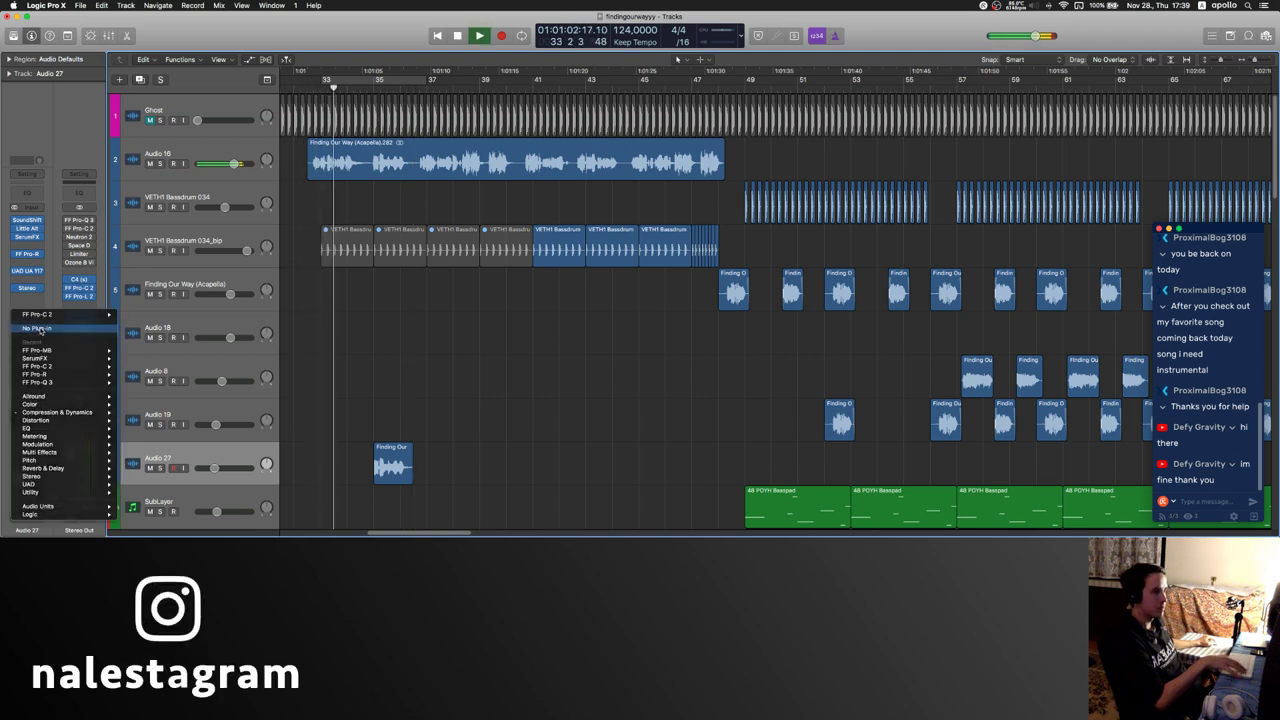
{"action": "left_click", "coordinate": [38, 329]}
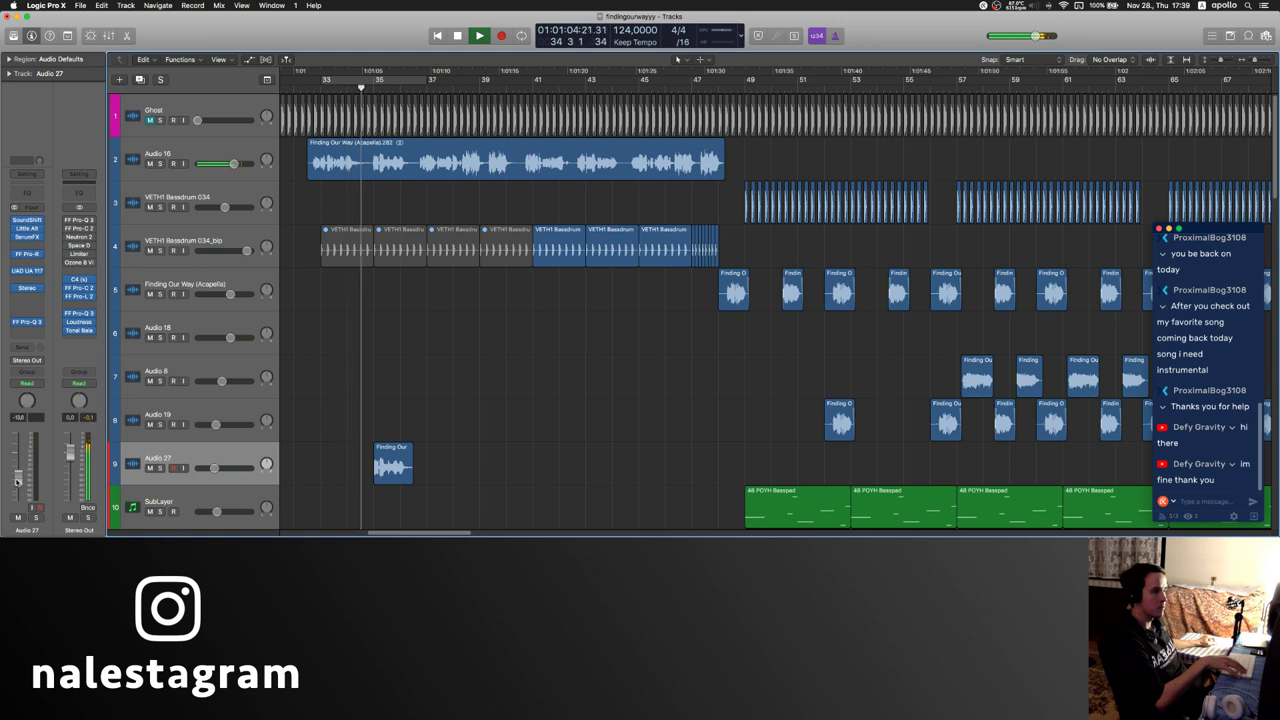
- Nudge Audio 27's volume and copy the vocal phrase around bars 38 to 40 from Audio 16 to the same position on Audio 27
{"action": "left_click_drag", "start_coordinate": [18, 482], "coordinate": [18, 484]}
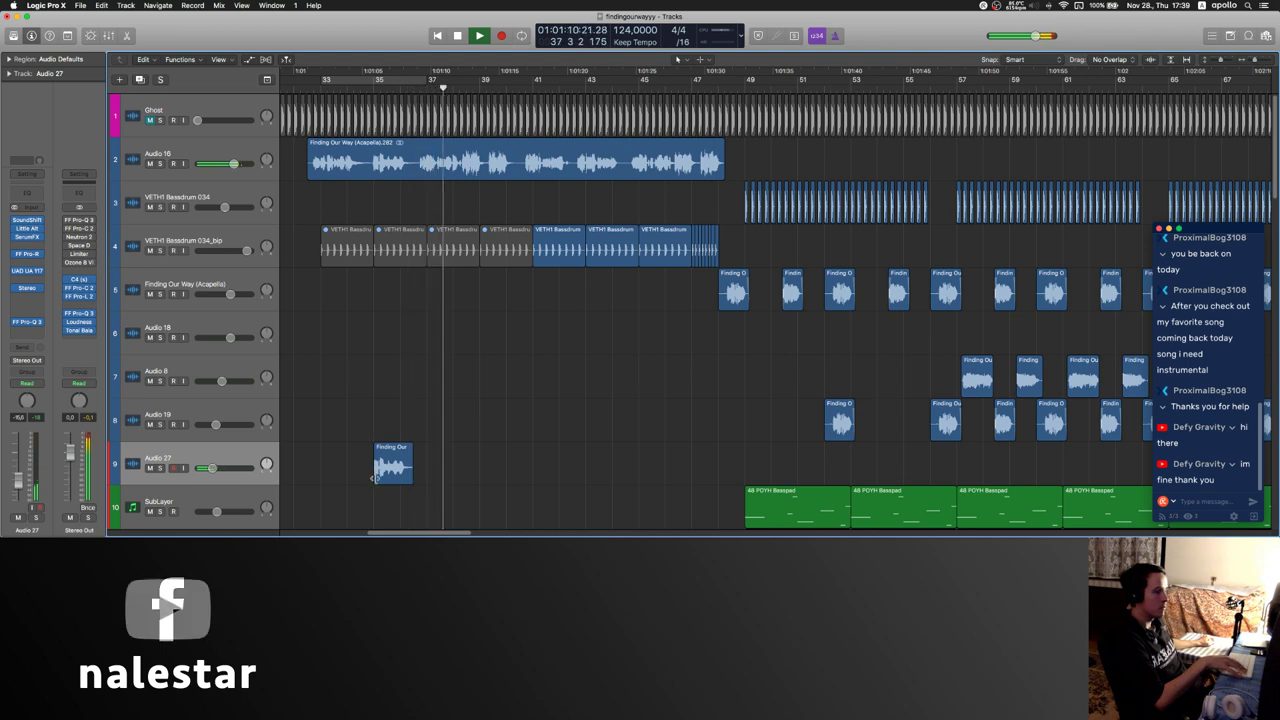
{"action": "right_click", "coordinate": [376, 478]}
{"action": "left_click", "coordinate": [457, 340]}
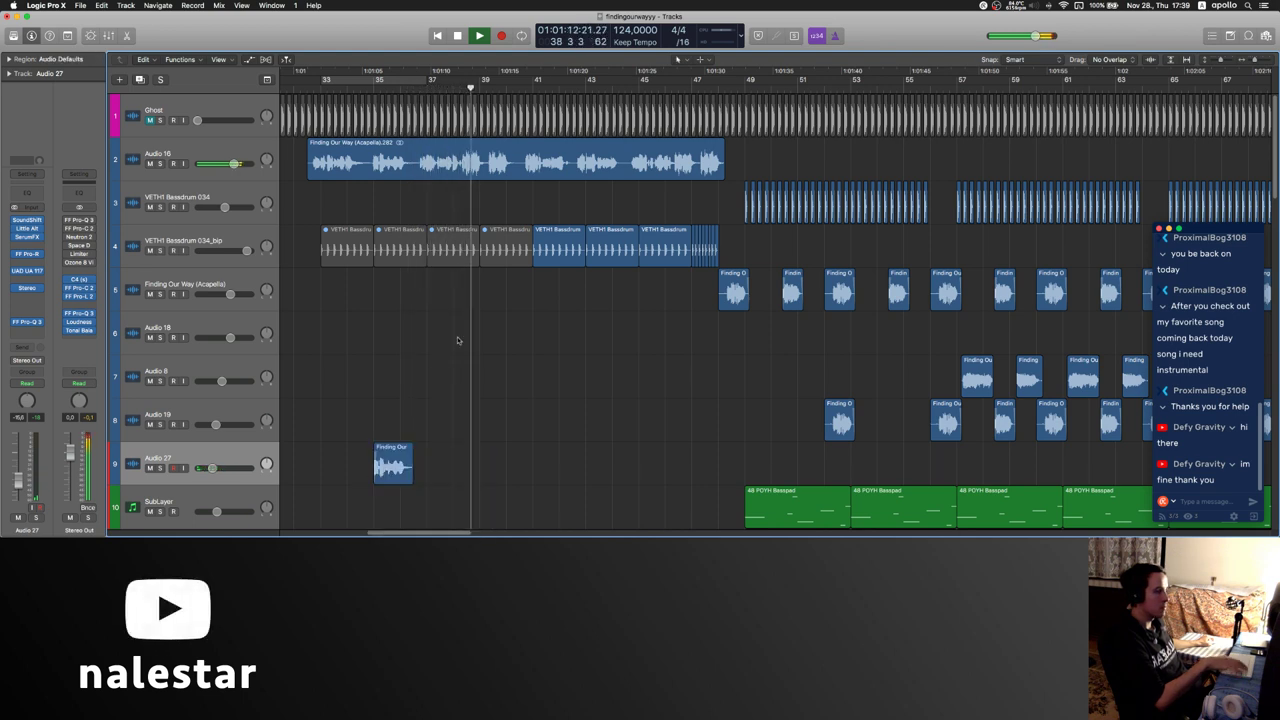
{"action": "left_click_drag", "start_coordinate": [452, 178], "coordinate": [519, 186]}
{"action": "left_click", "coordinate": [453, 471], "text": "super"}
{"action": "key", "text": "super+v"}
{"action": "left_click", "coordinate": [468, 432]}
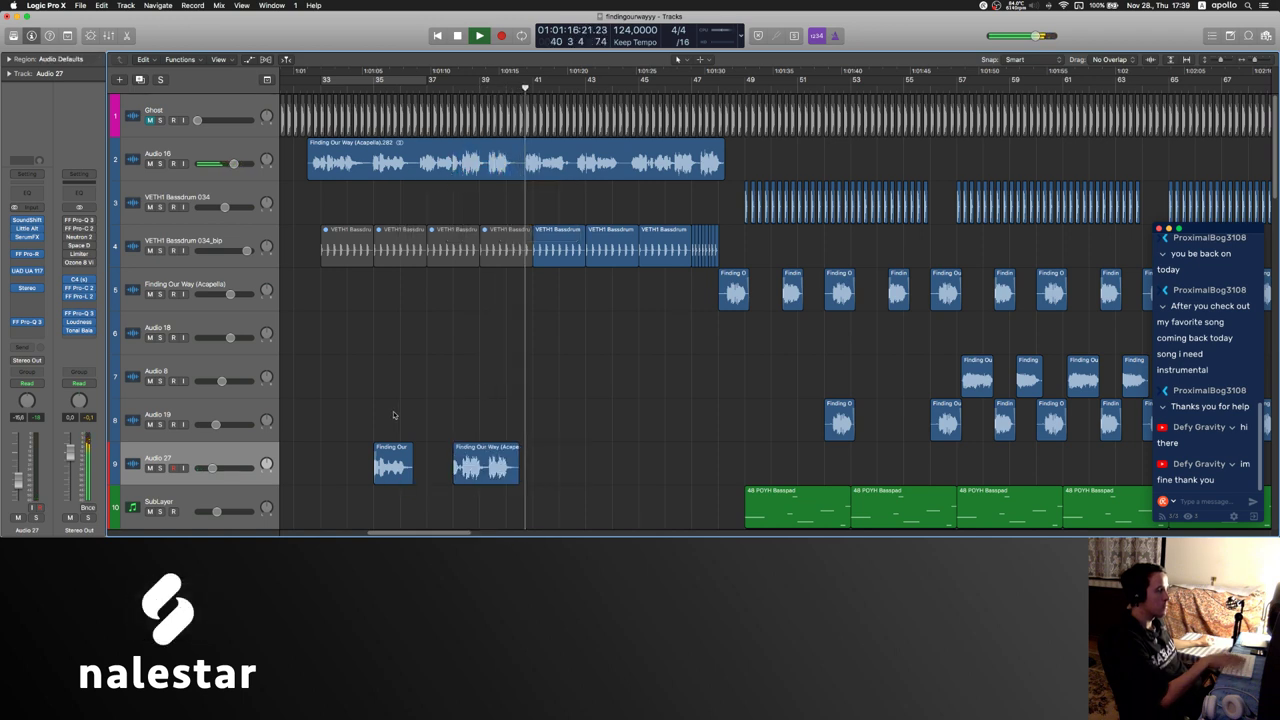
- Delete Audio 27's vocal region at bar 35 and cut the opening off the copied phrase so it starts around bar 38
{"action": "left_click", "coordinate": [393, 464]}
{"action": "key", "text": "BackSpace"}
{"action": "left_click_drag", "start_coordinate": [450, 467], "coordinate": [462, 474]}
{"action": "key", "text": "BackSpace"}
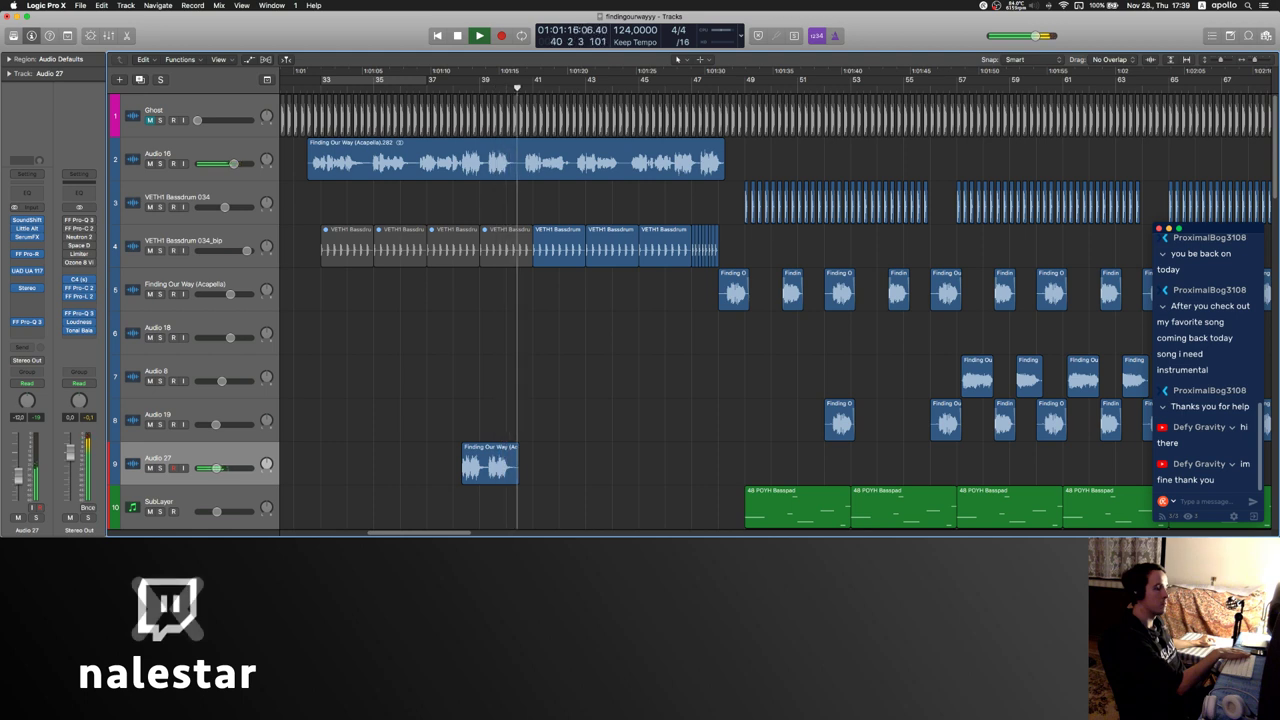
- Apply the Fade tool to the start of Audio 27's vocal region near bar 38
{"action": "scroll", "coordinate": [482, 390], "scroll_direction": "right", "scroll_amount": 3}
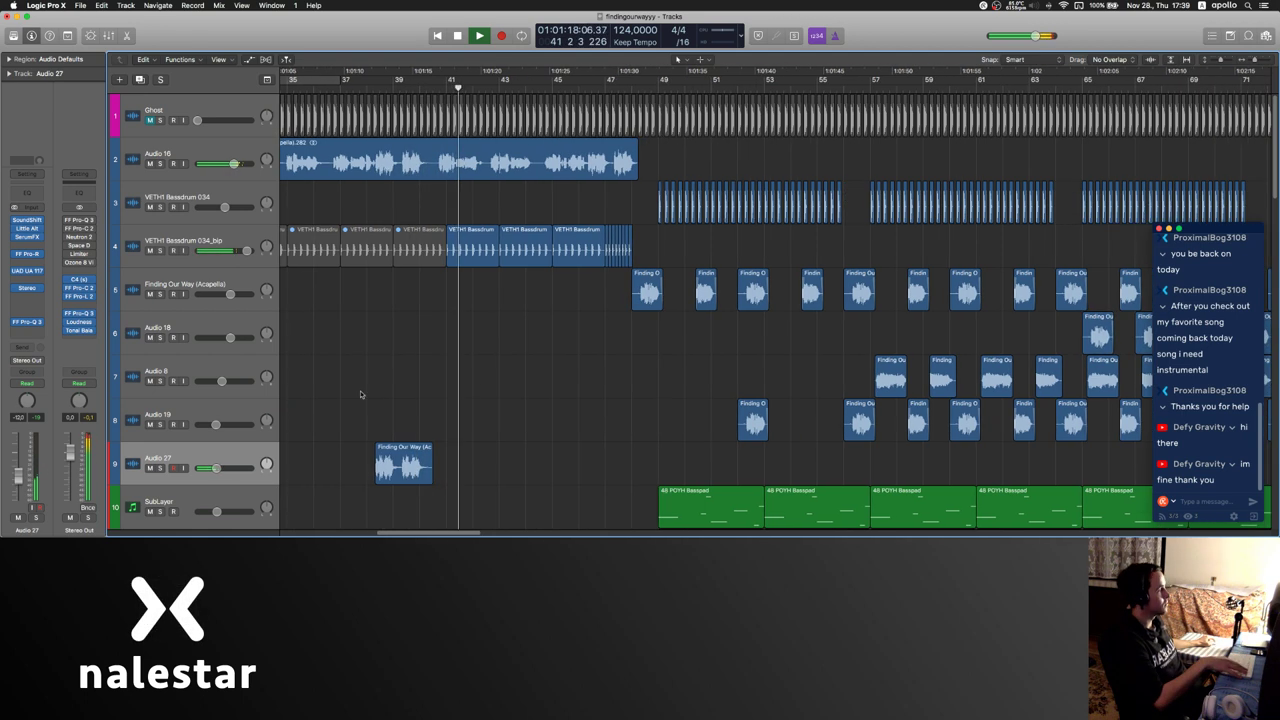
{"action": "scroll", "coordinate": [409, 402], "scroll_direction": "left", "scroll_amount": 2}
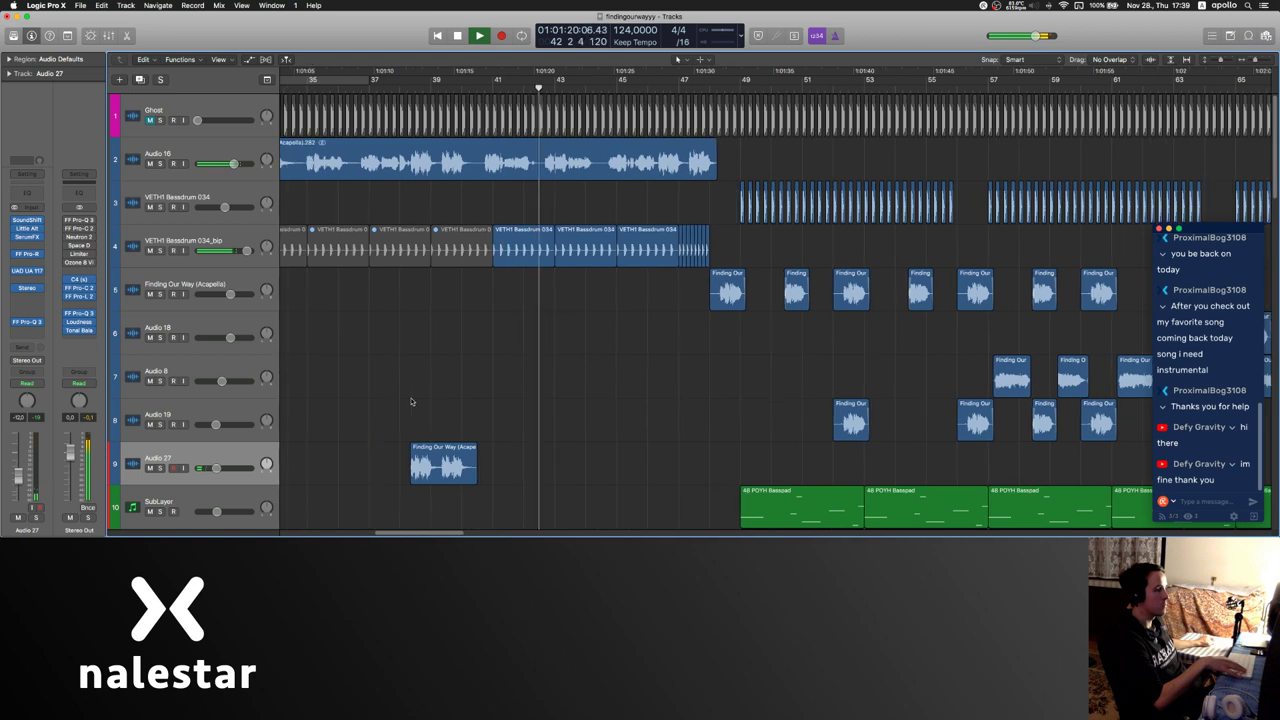
{"action": "scroll", "coordinate": [409, 402], "scroll_direction": "down", "scroll_amount": 3}
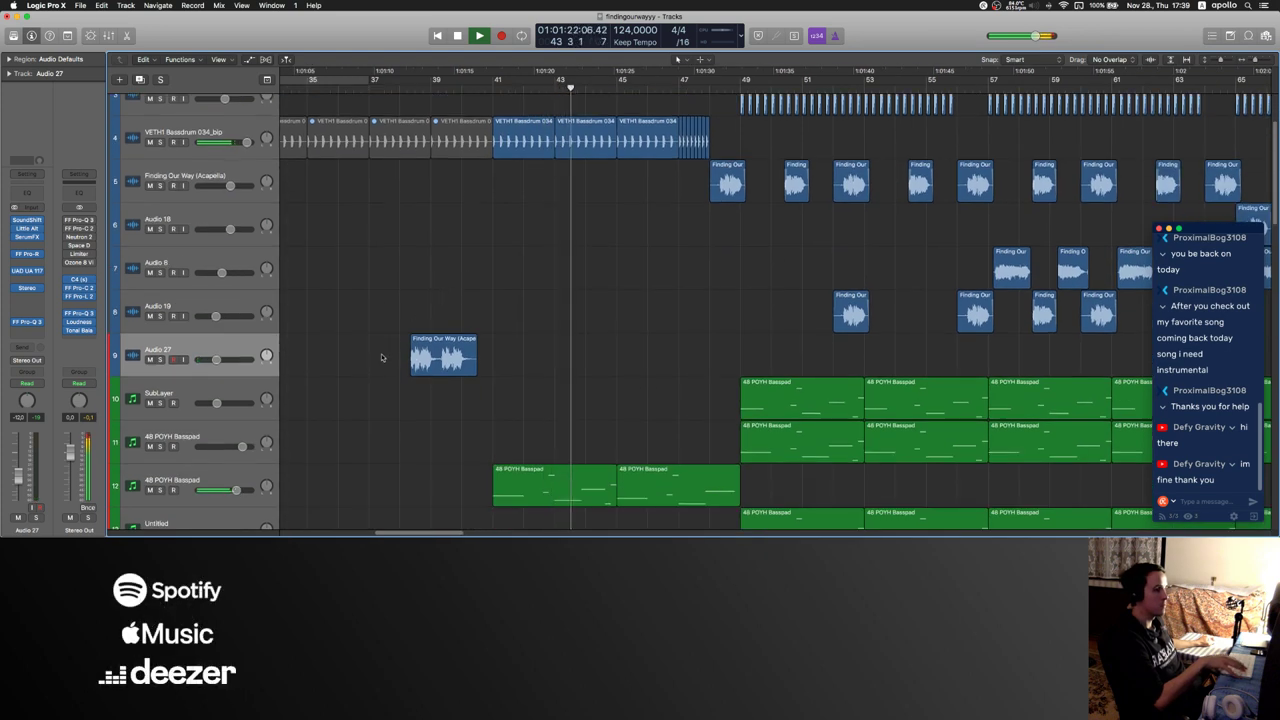
{"action": "key", "text": "t"}
{"action": "key", "text": "a"}
{"action": "left_click", "coordinate": [412, 371]}
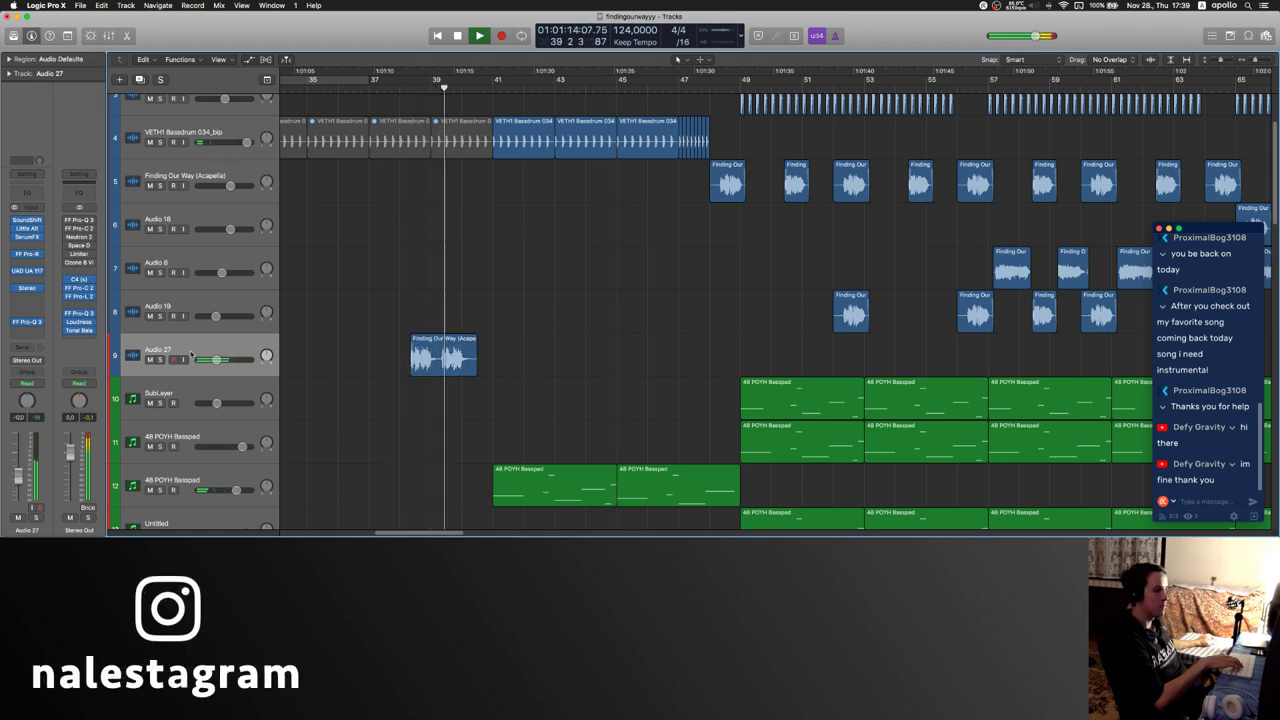
- Duplicate Audio 27's vocal region eight bars later to around bar 46, and copy the Audio 19 chop from bar 52 to bar 48
{"action": "scroll", "coordinate": [510, 322], "scroll_direction": "left", "scroll_amount": 2}
{"action": "scroll", "coordinate": [470, 305], "scroll_direction": "up", "scroll_amount": 3}
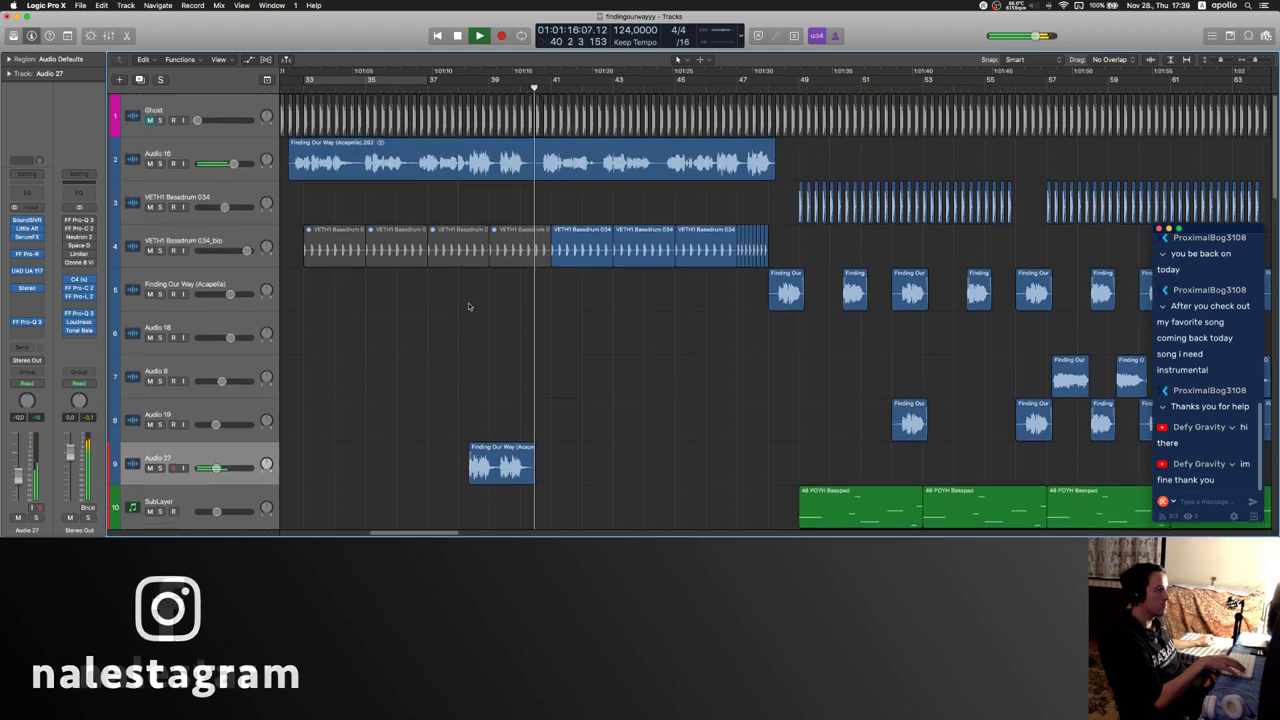
{"action": "scroll", "coordinate": [474, 307], "scroll_direction": "right", "scroll_amount": 2}
{"action": "scroll", "coordinate": [478, 300], "scroll_direction": "down", "scroll_amount": 3}
{"action": "scroll", "coordinate": [483, 271], "scroll_direction": "right", "scroll_amount": 2}
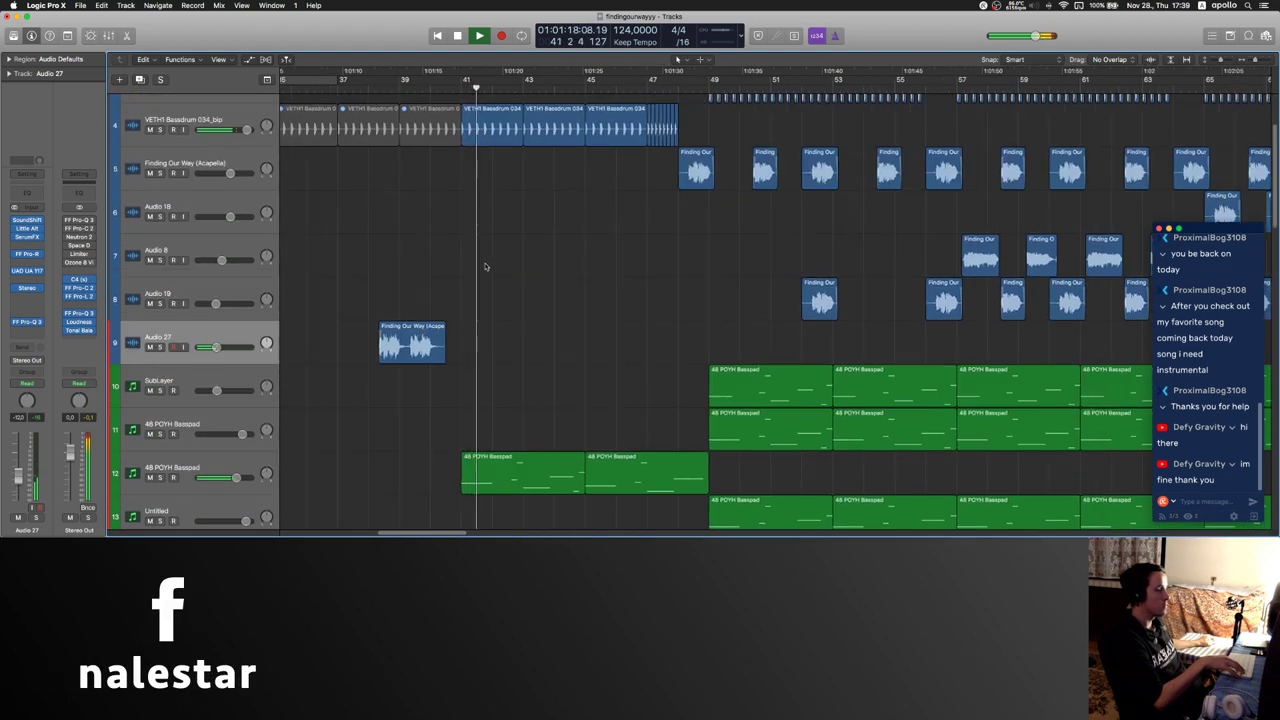
{"action": "scroll", "coordinate": [414, 274], "scroll_direction": "right", "scroll_amount": 2}
{"action": "scroll", "coordinate": [451, 271], "scroll_direction": "up", "scroll_amount": 3}
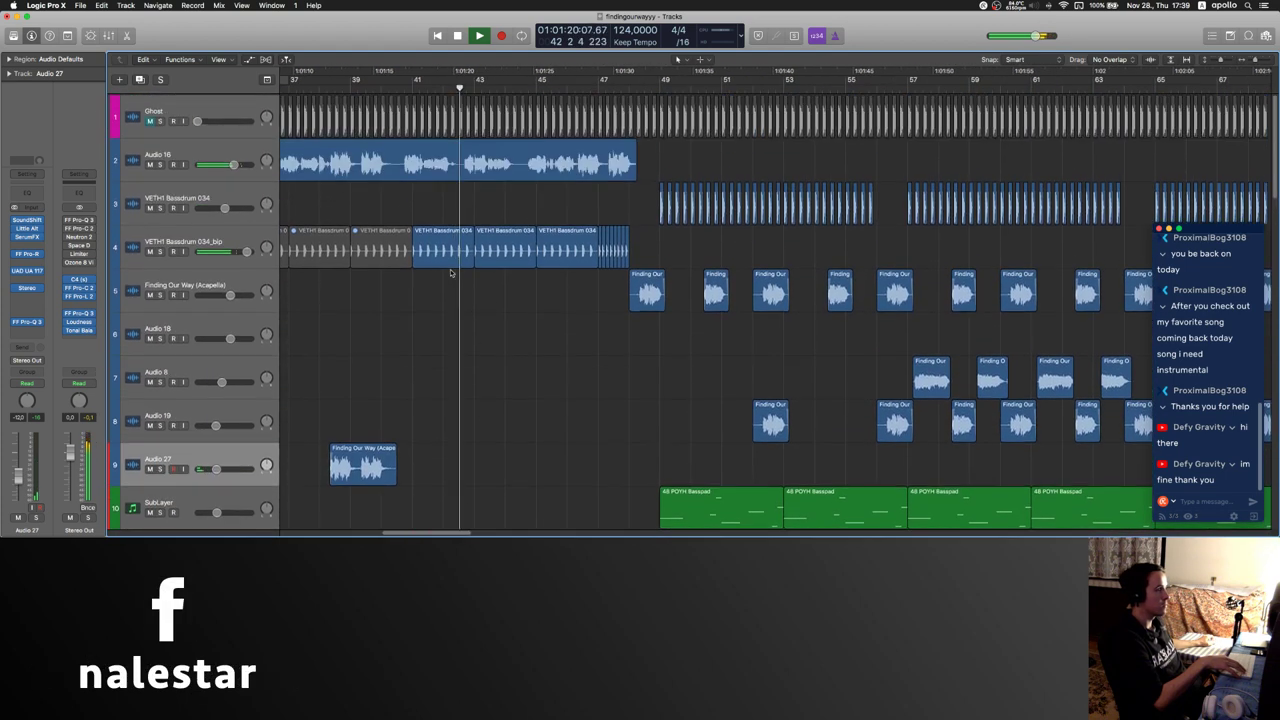
{"action": "scroll", "coordinate": [449, 271], "scroll_direction": "down", "scroll_amount": 1}
{"action": "left_click_drag", "start_coordinate": [363, 438], "coordinate": [603, 430]}
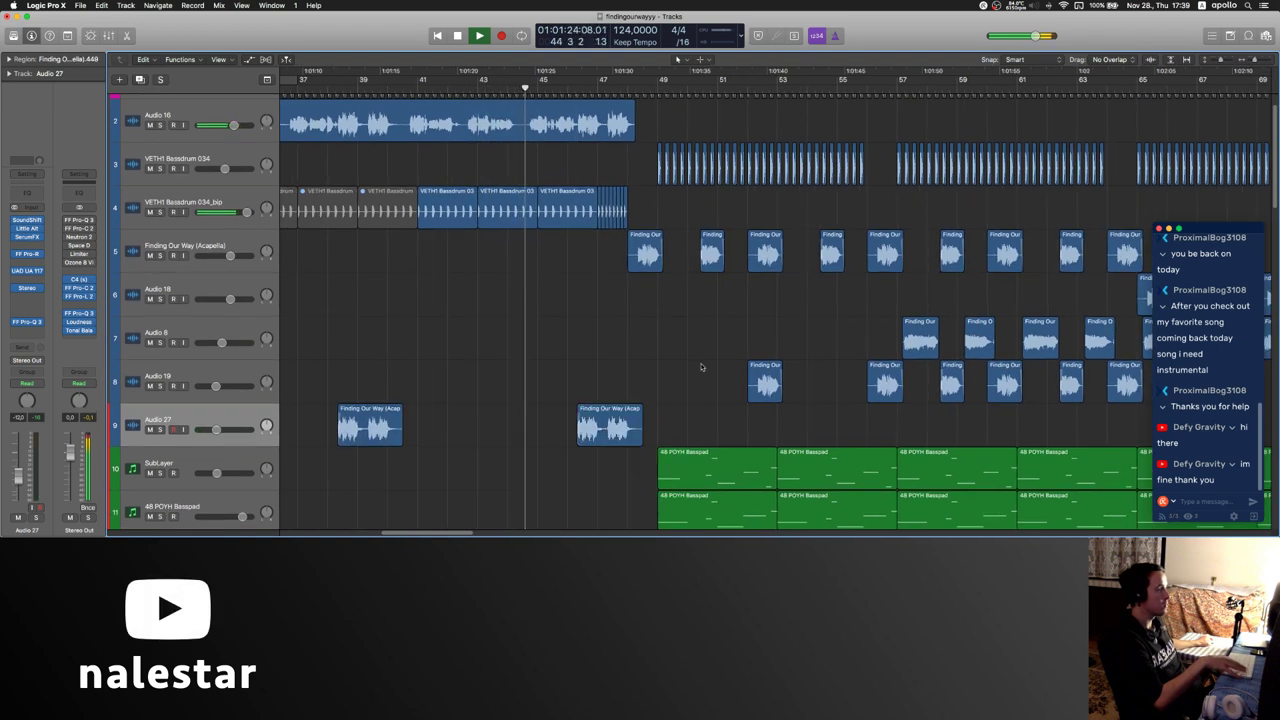
{"action": "left_click_drag", "start_coordinate": [765, 385], "coordinate": [646, 381]}
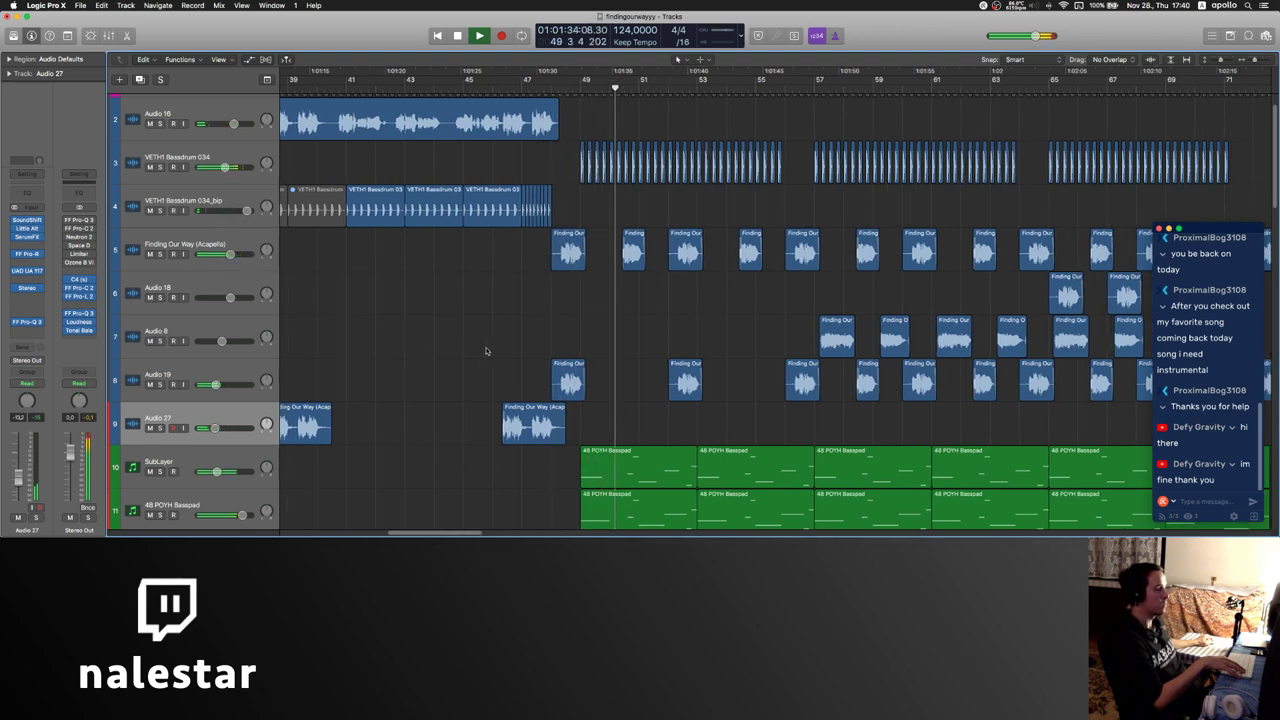
- Listen through the drop from bar 49 and examine how the vocal, bassdrum and bass regions are arranged around it
{"action": "key", "text": "Up"}
{"action": "scroll", "coordinate": [476, 334], "scroll_direction": "down", "scroll_amount": 3}
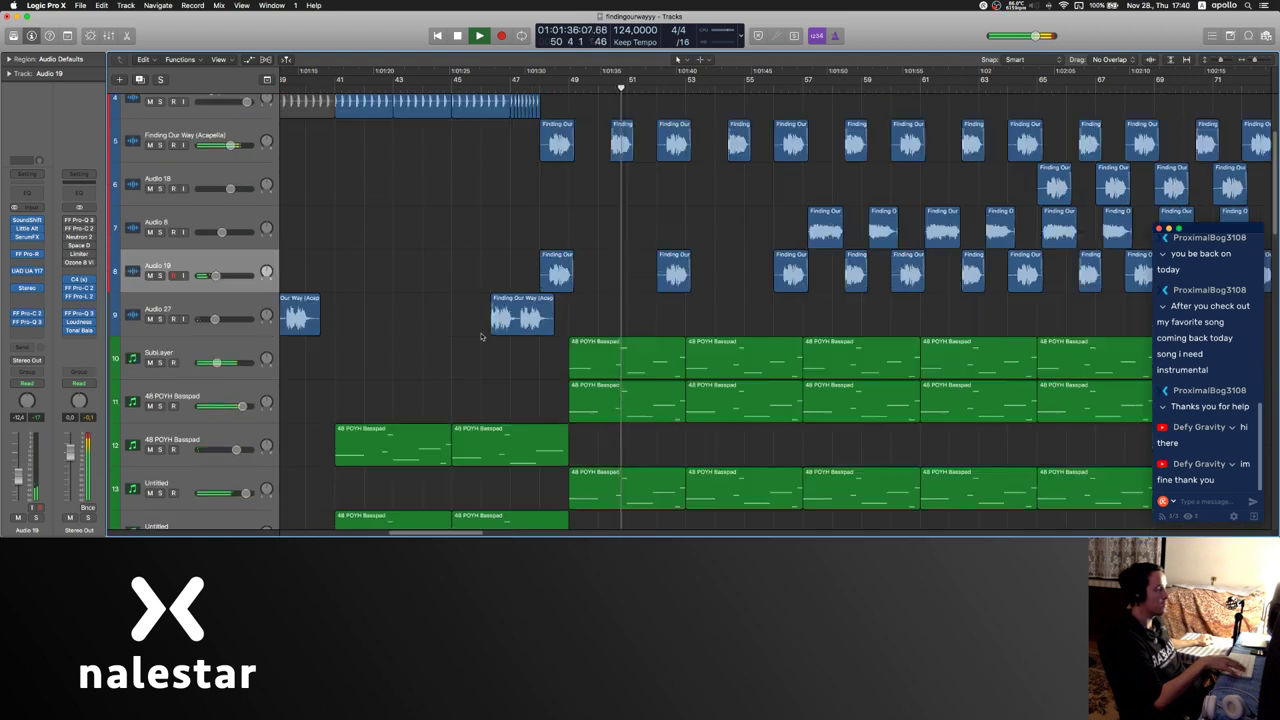
{"action": "key", "text": "super+Left"}
{"action": "scroll", "coordinate": [482, 337], "scroll_direction": "up", "scroll_amount": 5}
{"action": "left_click", "coordinate": [236, 204]}
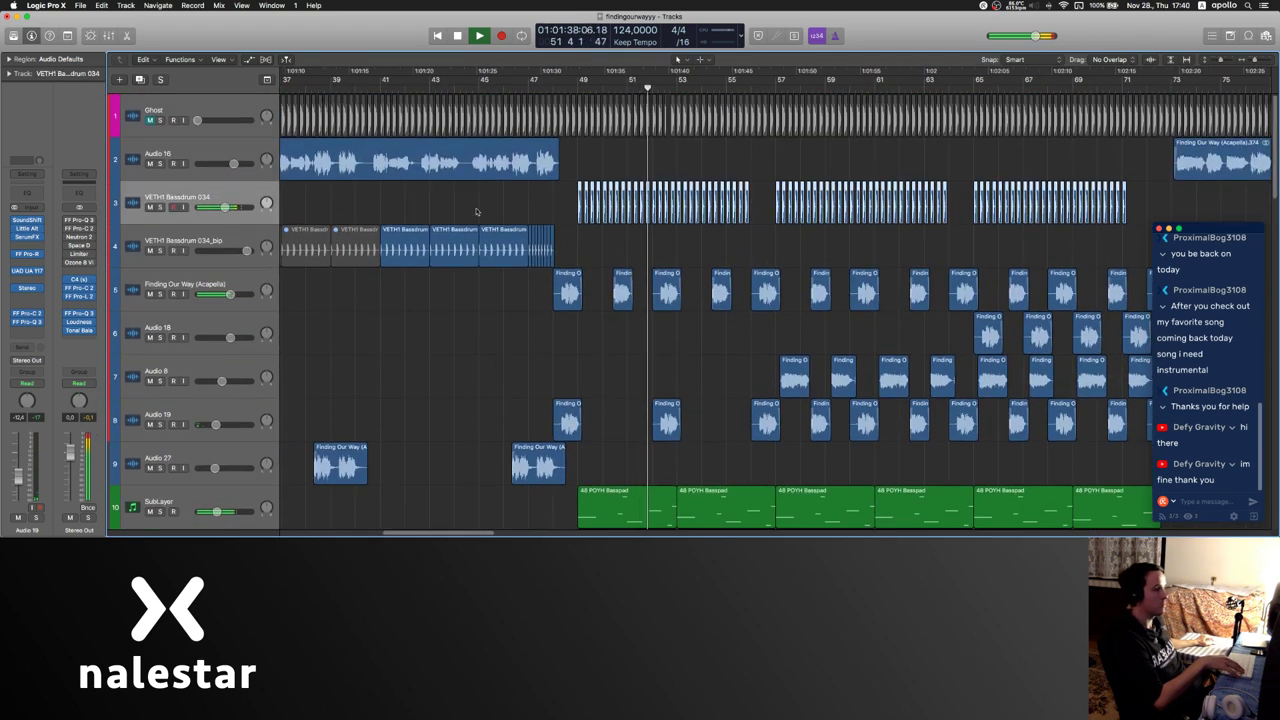
{"action": "left_click", "coordinate": [482, 211]}
{"action": "key", "text": "super+Left"}
{"action": "key", "text": "super+Left"}
{"action": "key", "text": "super+Left"}
{"action": "scroll", "coordinate": [487, 212], "scroll_direction": "right", "scroll_amount": 3}
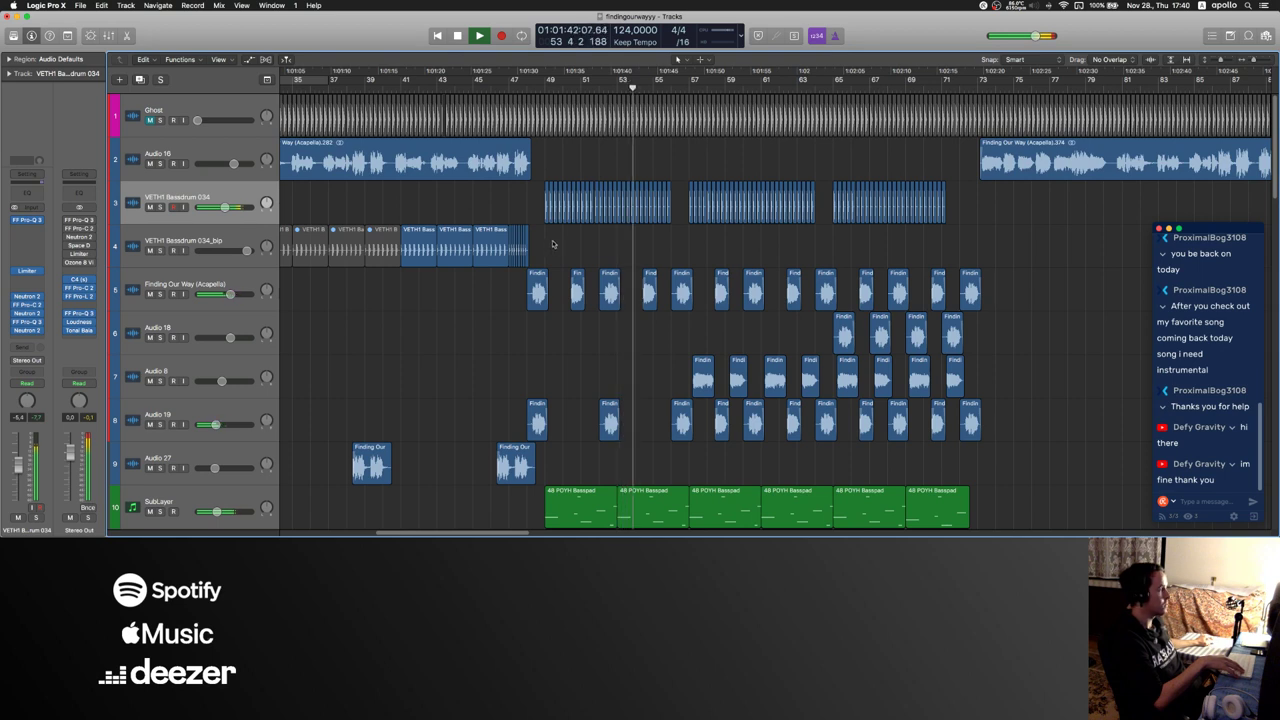
{"action": "scroll", "coordinate": [552, 244], "scroll_direction": "down", "scroll_amount": 4}
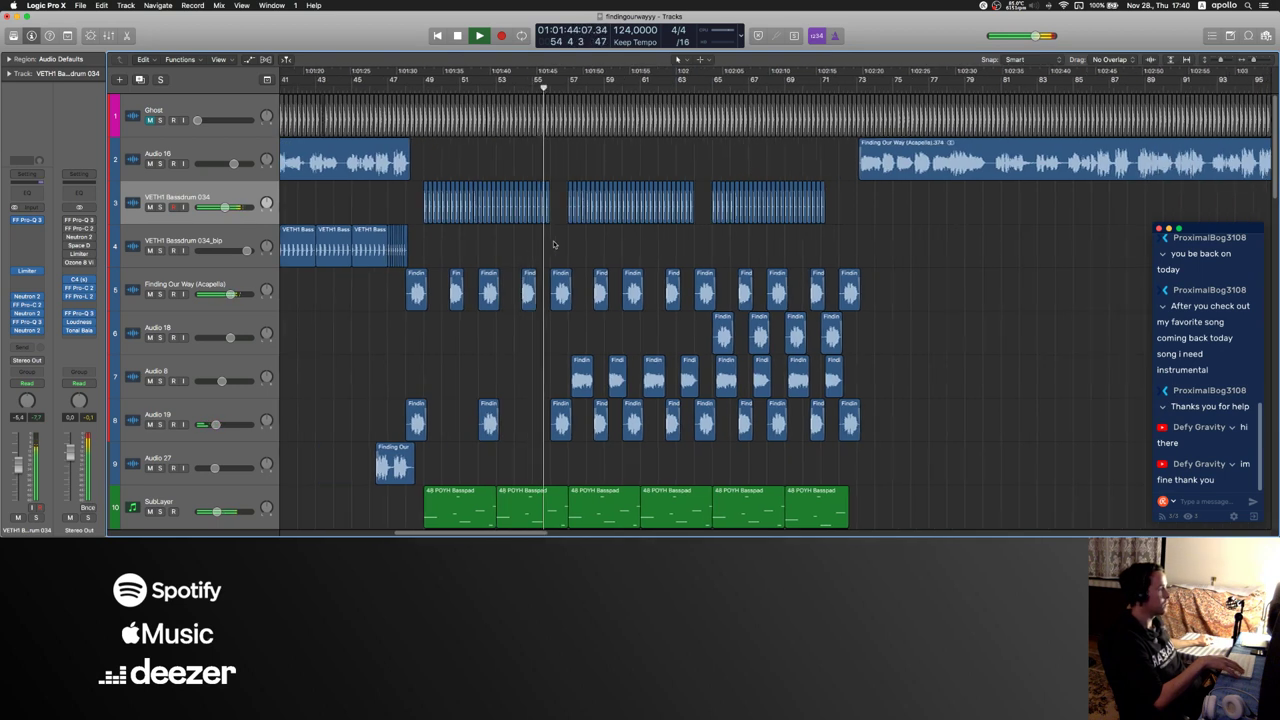
{"action": "scroll", "coordinate": [633, 242], "scroll_direction": "left", "scroll_amount": 3}
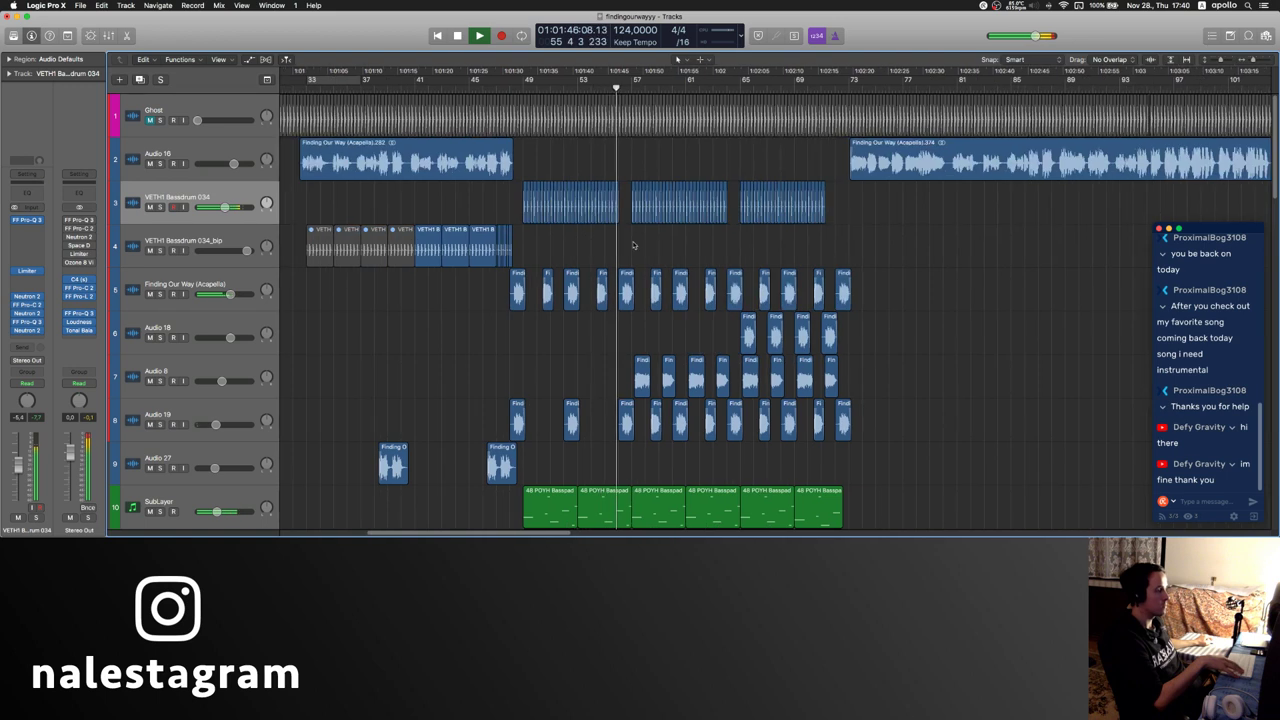
- Play the build-up again from bar 33 and look through the tracks down to the hi-hats and ride
{"action": "key", "text": "Return"}
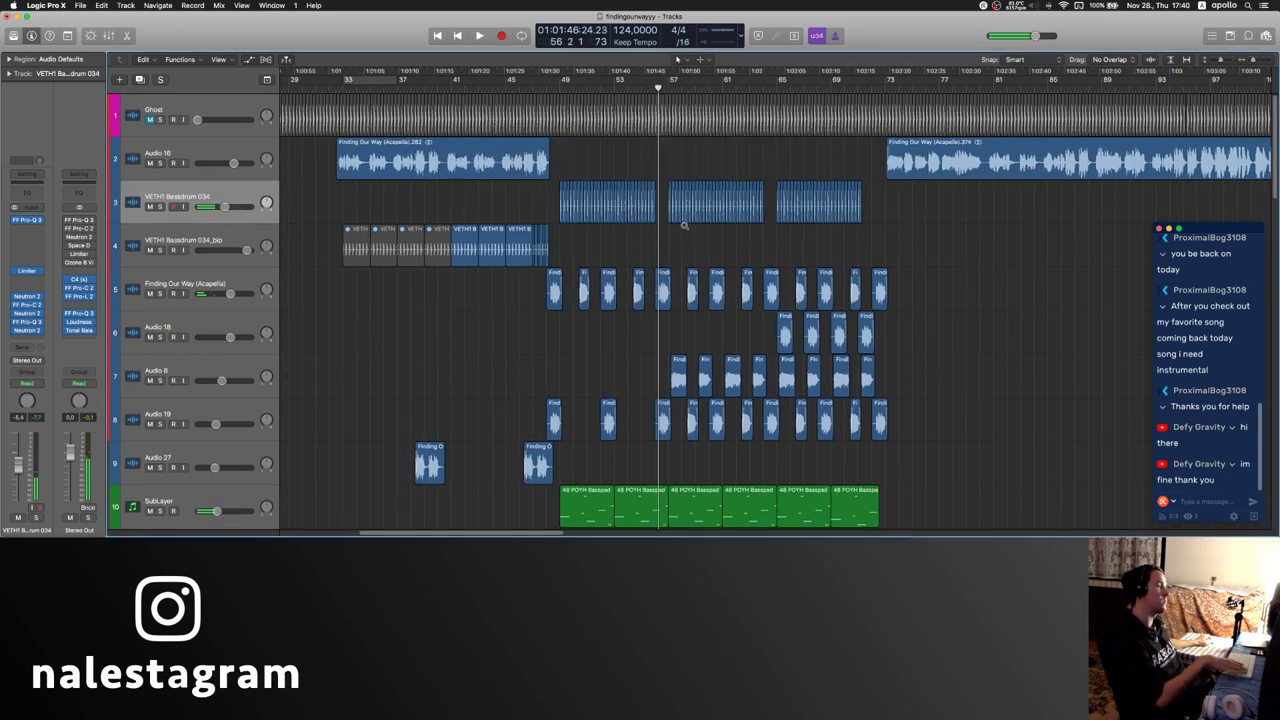
{"action": "scroll", "coordinate": [684, 226], "scroll_direction": "up", "scroll_amount": 5}
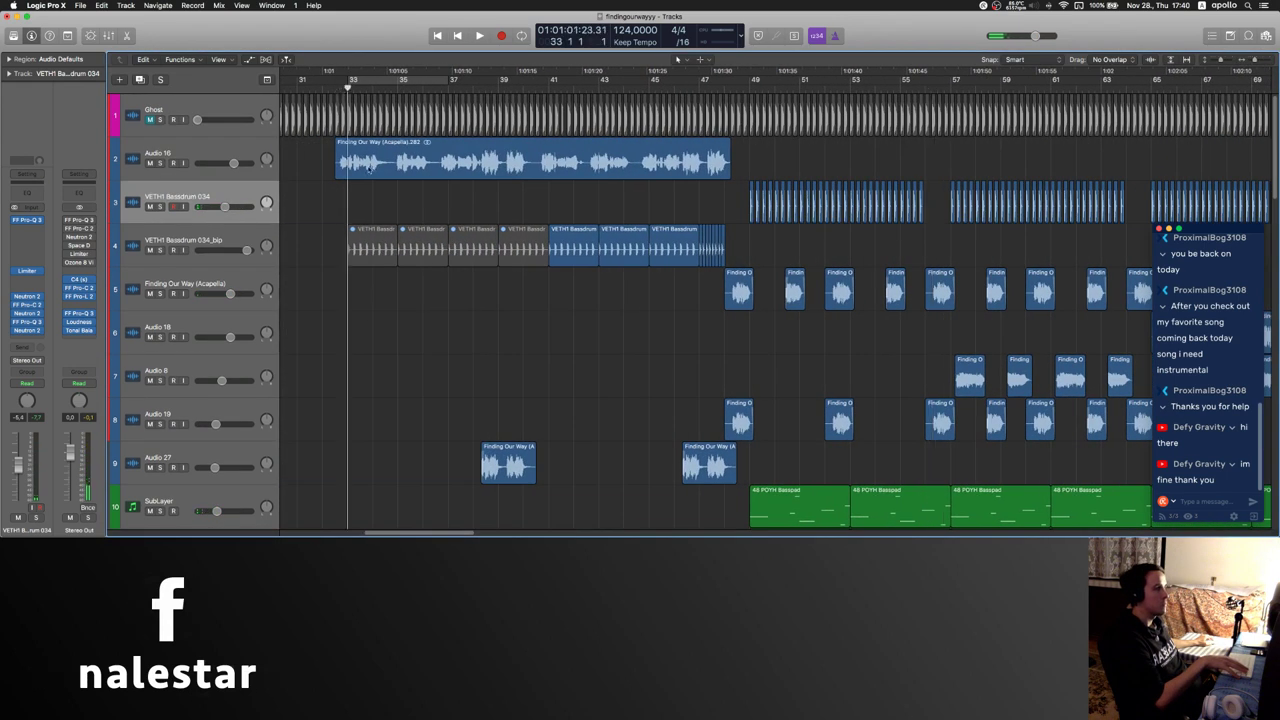
{"action": "key", "text": "space"}
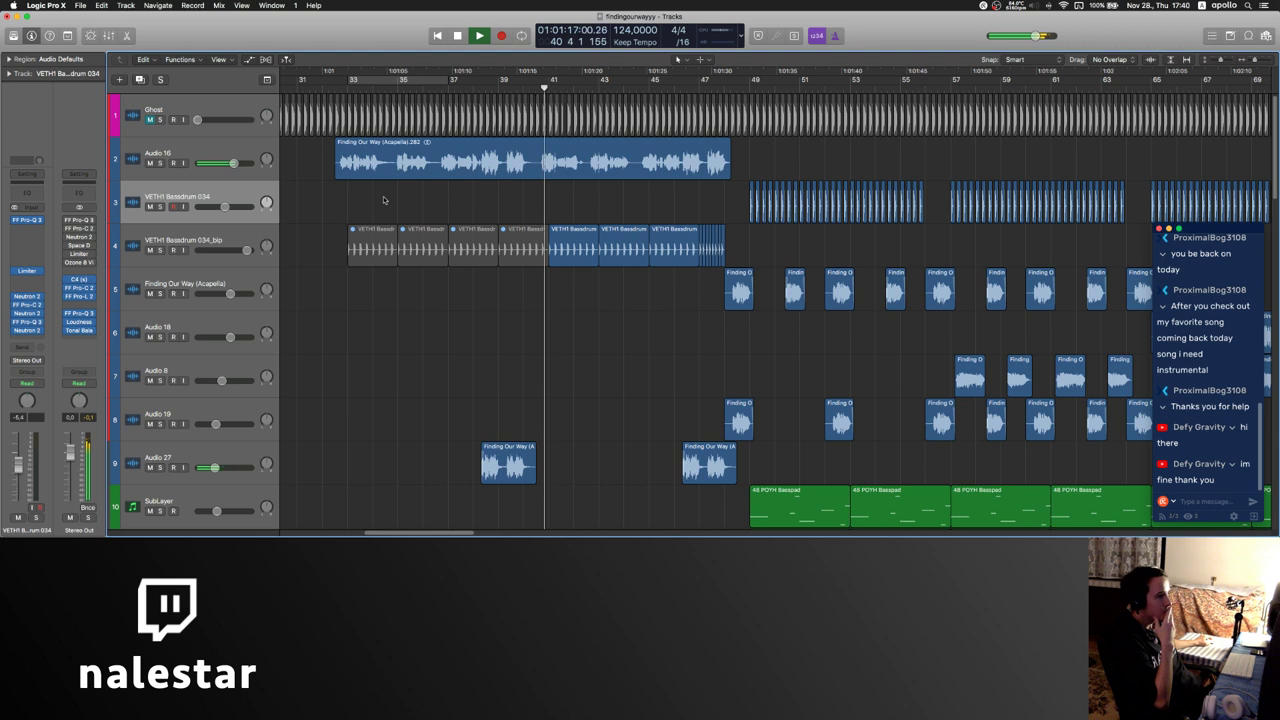
{"action": "scroll", "coordinate": [384, 205], "scroll_direction": "right", "scroll_amount": 5}
{"action": "scroll", "coordinate": [390, 215], "scroll_direction": "down", "scroll_amount": 15}
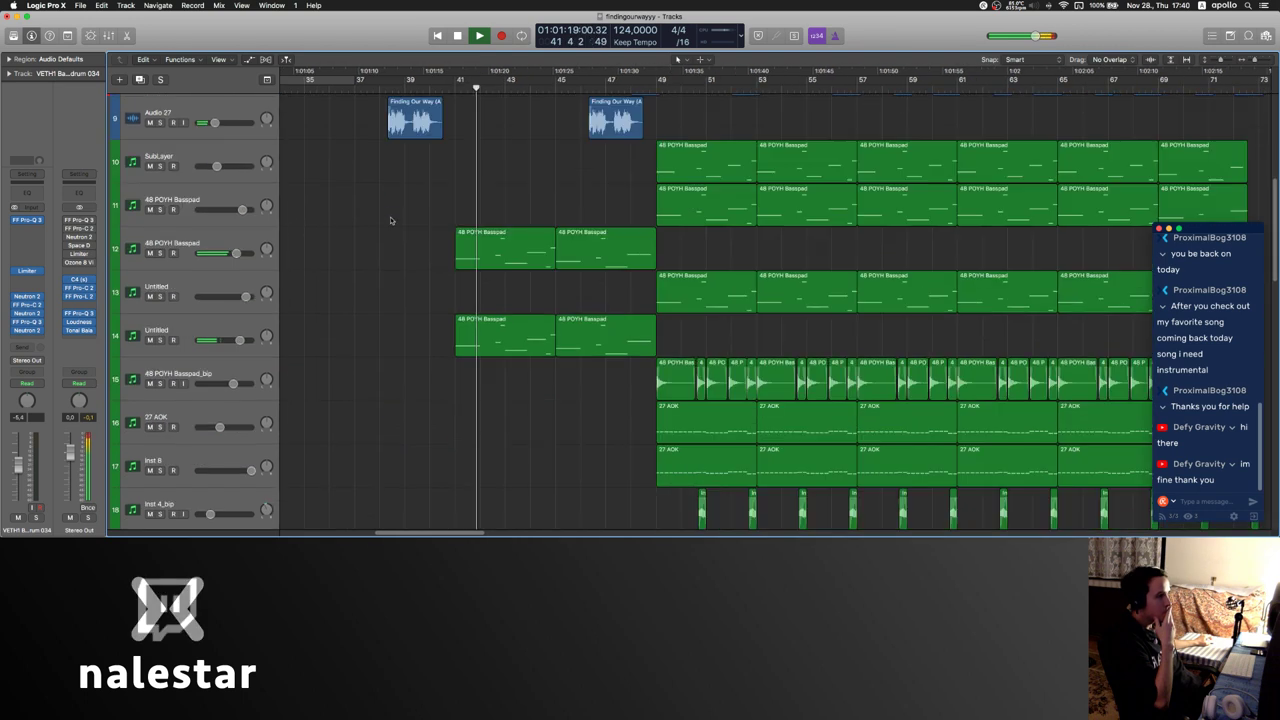
{"action": "scroll", "coordinate": [394, 229], "scroll_direction": "down", "scroll_amount": 3}
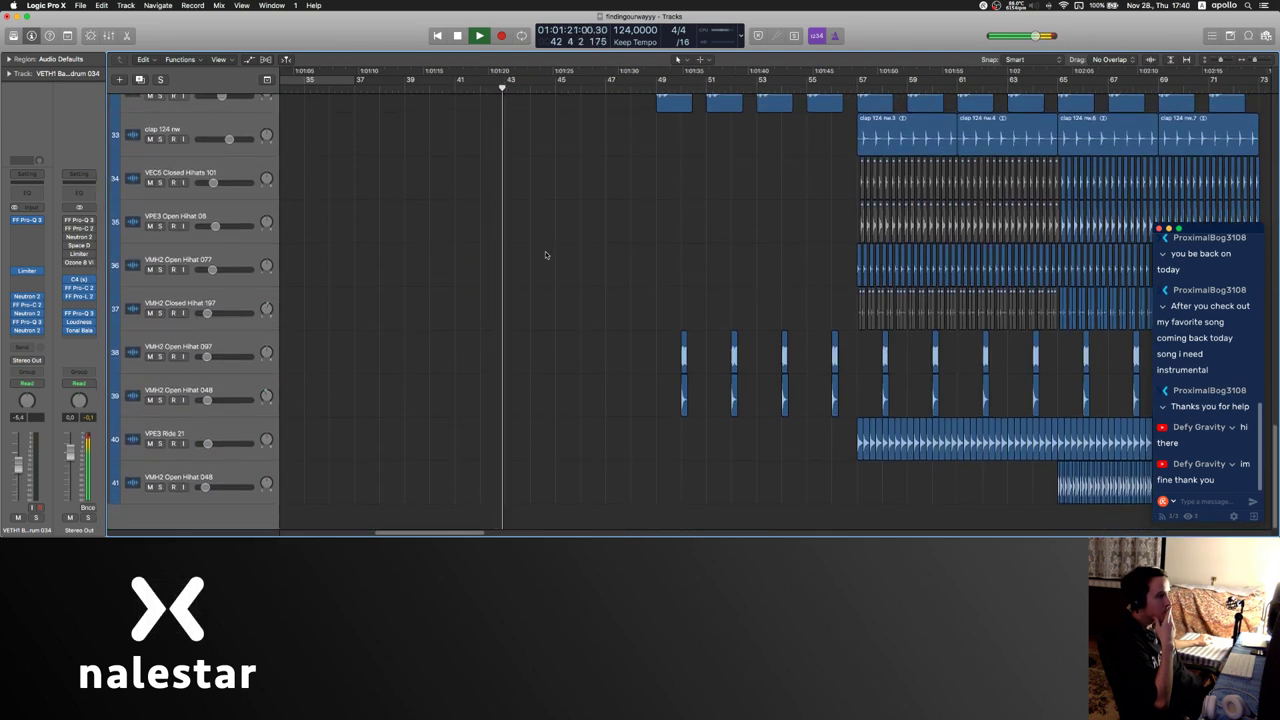
{"action": "scroll", "coordinate": [550, 300], "scroll_direction": "right", "scroll_amount": 2}
- Switch to Ableton Live, open the VEC4 Sweeps Up folder within the Vengeance library's VEC4 Effects, and stop the Logic playback
{"action": "left_click", "coordinate": [597, 506]}
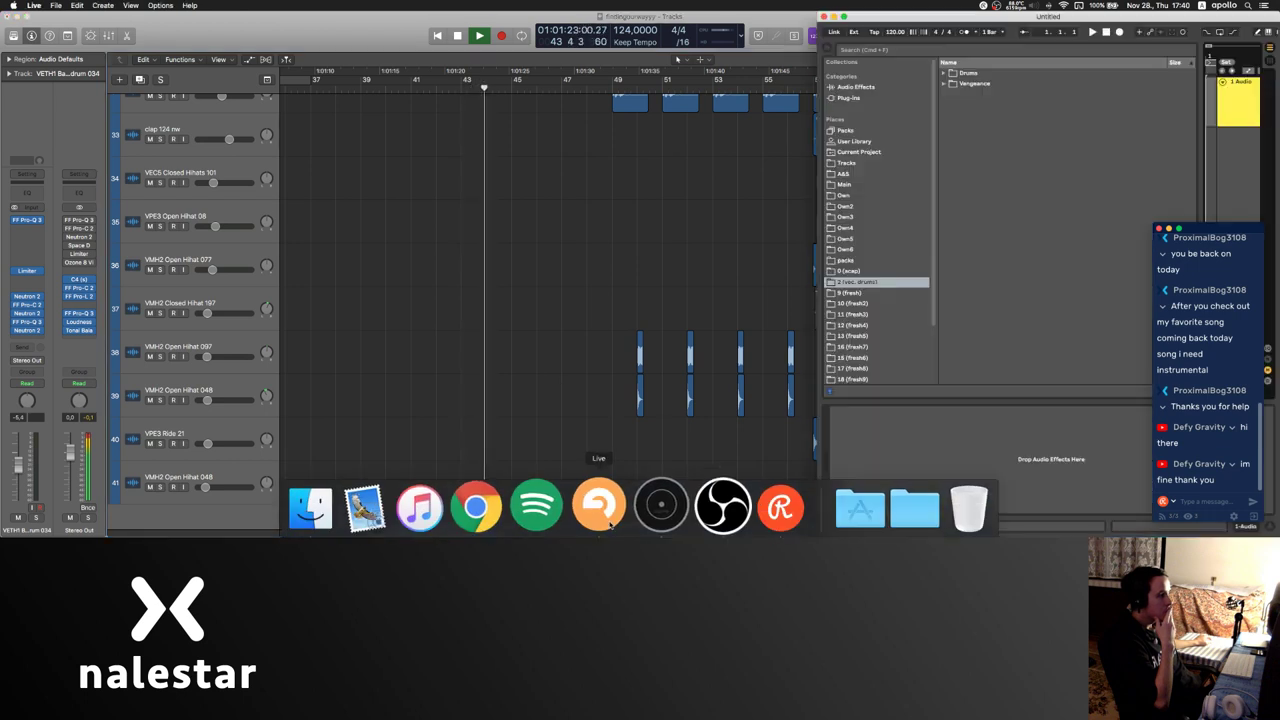
{"action": "left_click", "coordinate": [975, 83]}
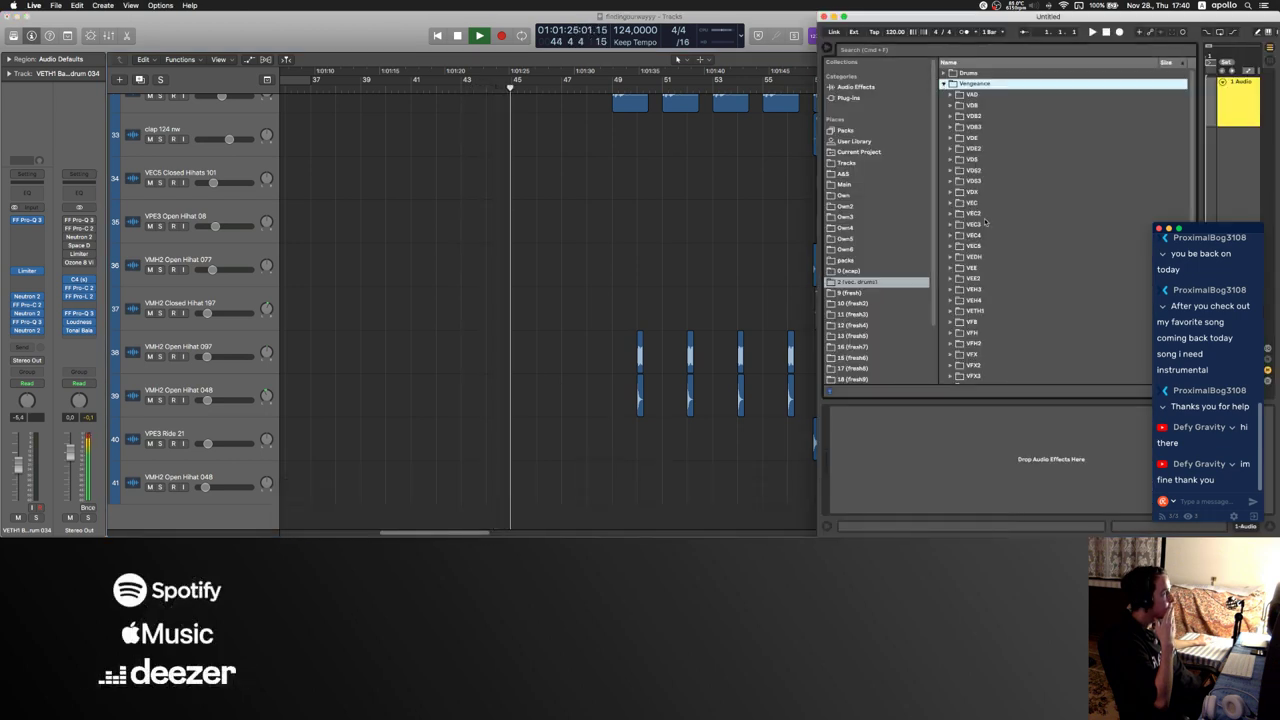
{"action": "left_click", "coordinate": [951, 235]}
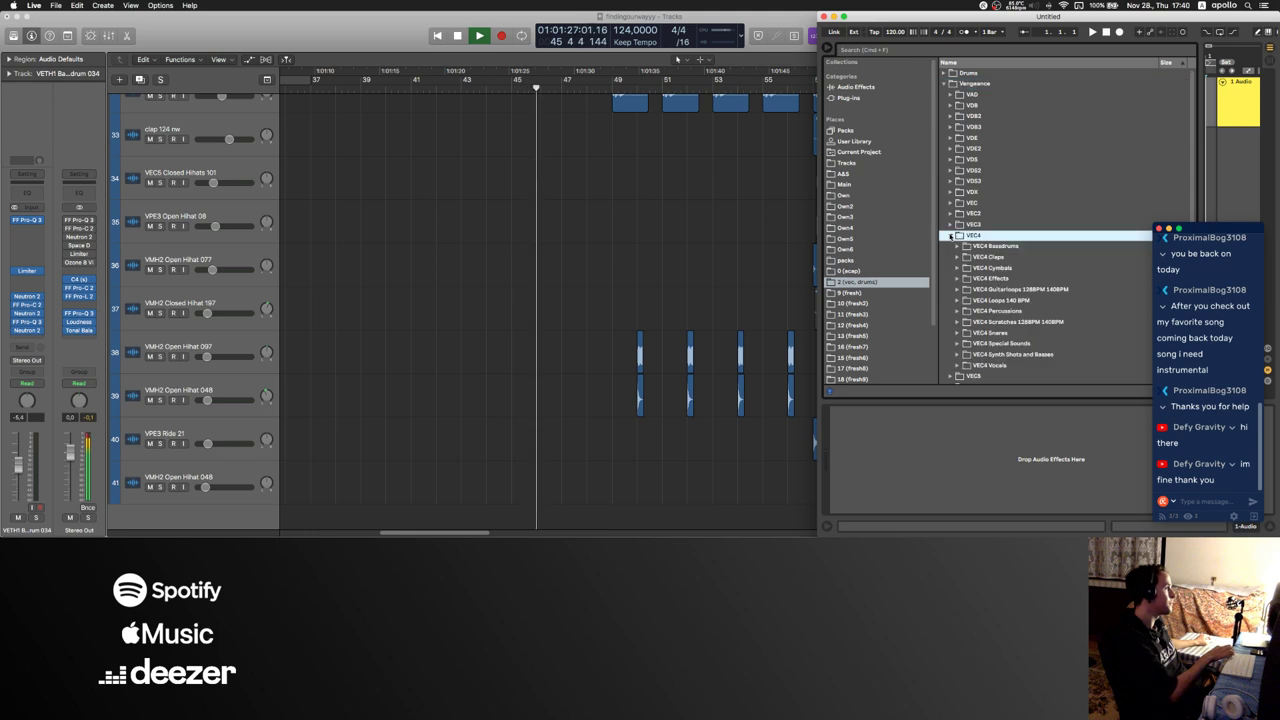
{"action": "left_click", "coordinate": [958, 279]}
{"action": "scroll", "coordinate": [962, 285], "scroll_direction": "down", "scroll_amount": 3}
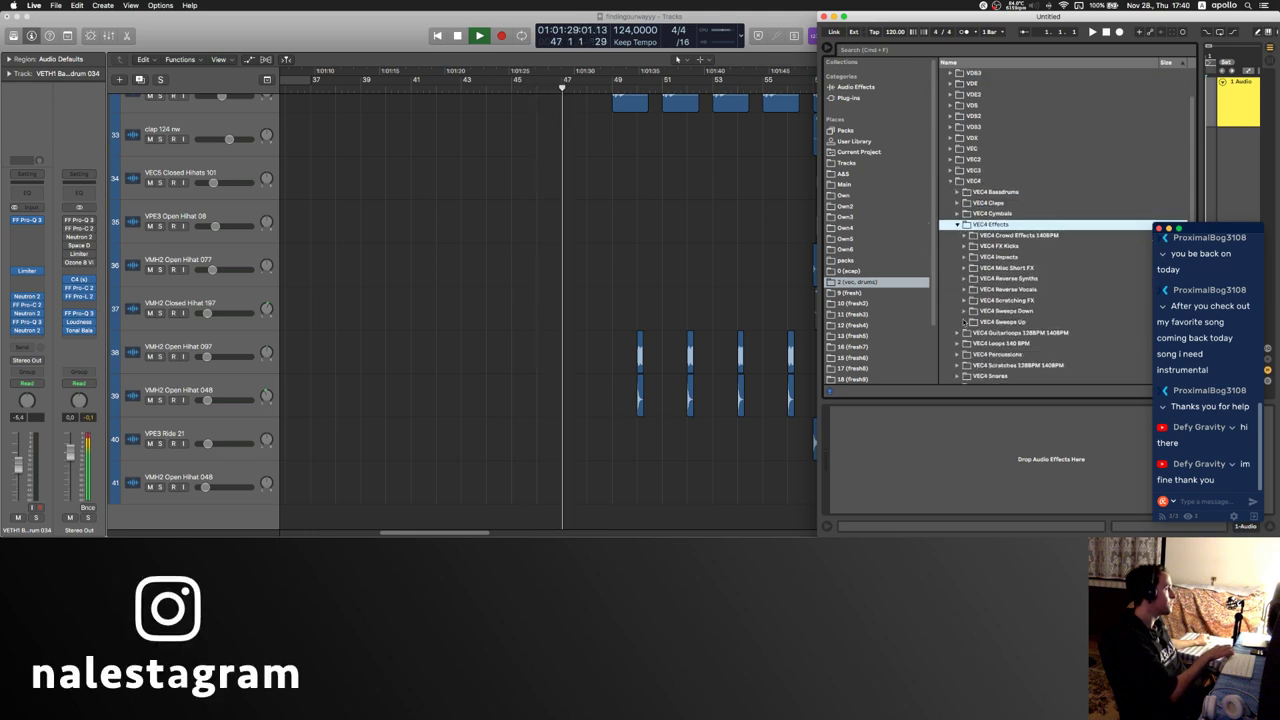
{"action": "left_click", "coordinate": [982, 322]}
{"action": "scroll", "coordinate": [1005, 300], "scroll_direction": "down", "scroll_amount": 6}
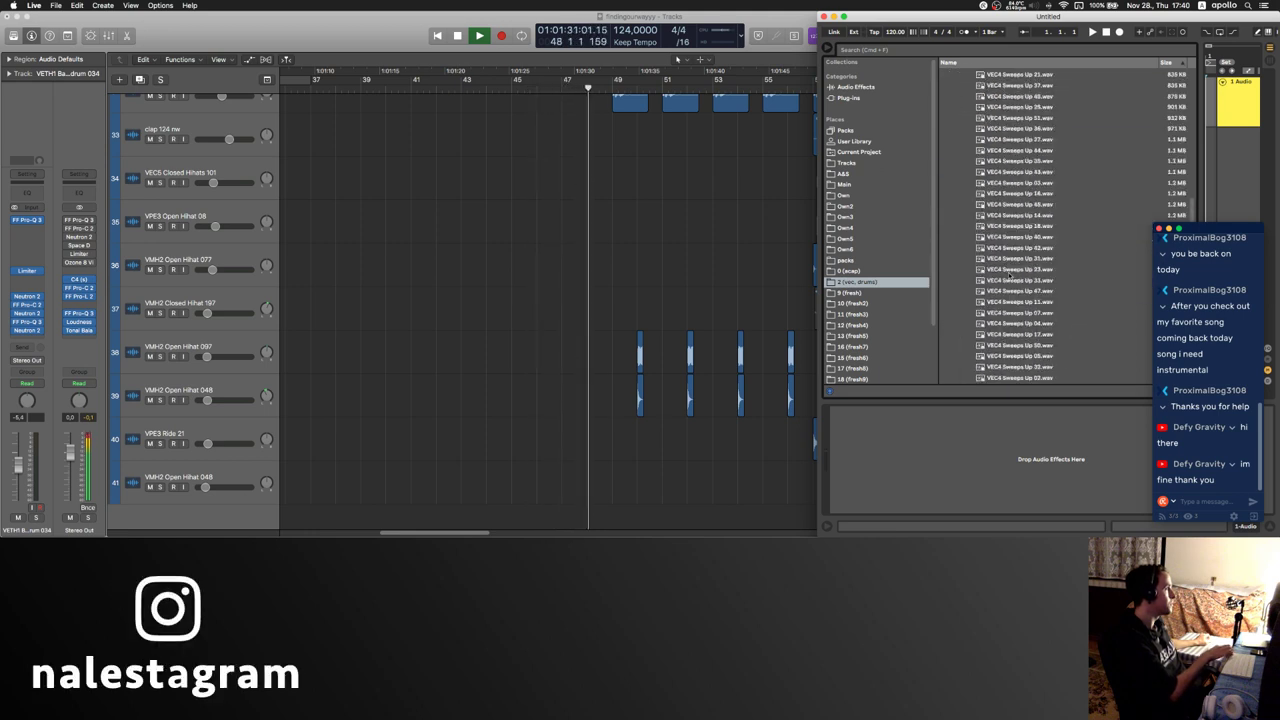
{"action": "left_click", "coordinate": [700, 266]}
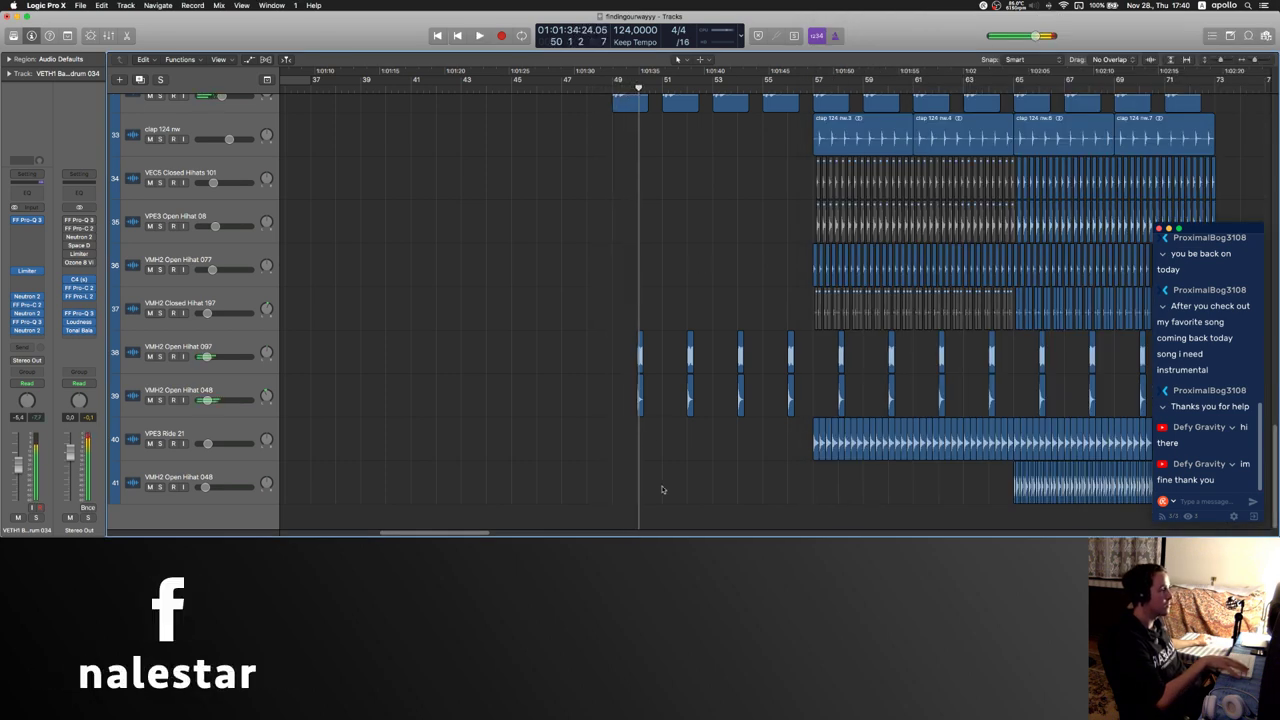
- Audition sweep samples in Live's VEC4 Sweeps Up folder, including Sweeps Up 27, 35 and 51
{"action": "left_click", "coordinate": [598, 506]}
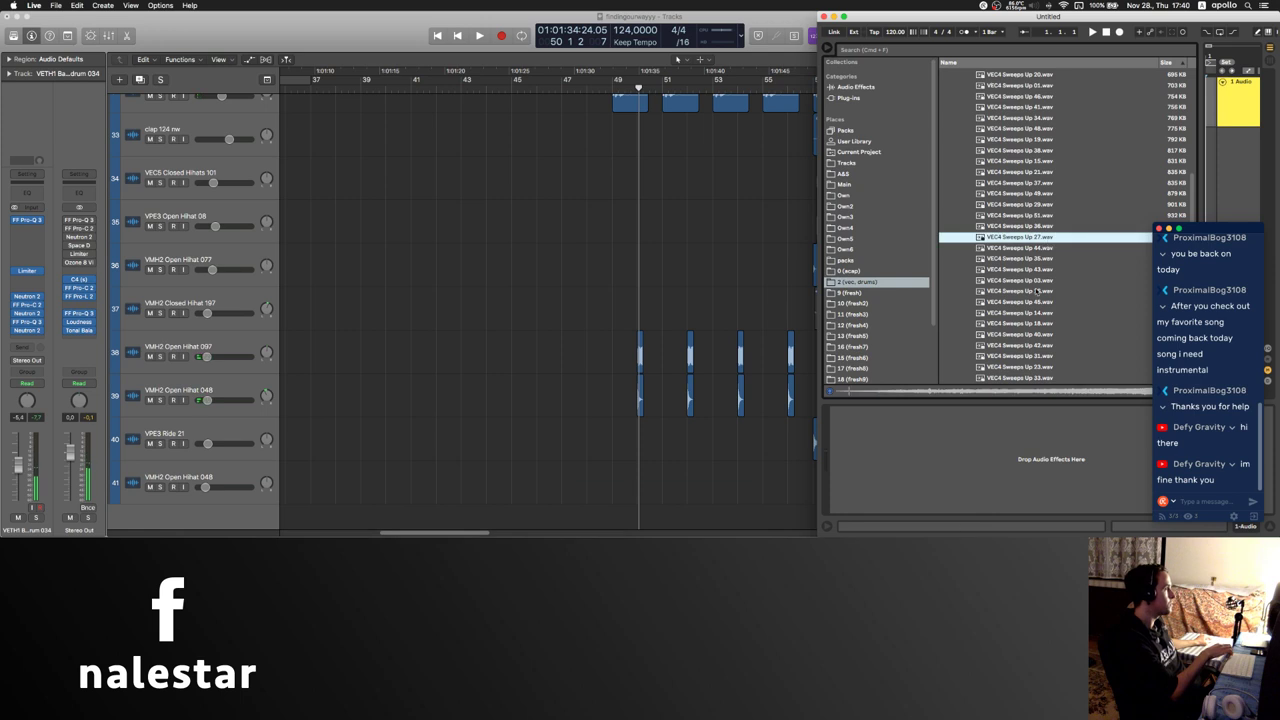
{"action": "key", "text": "Down"}
{"action": "key", "text": "Down"}
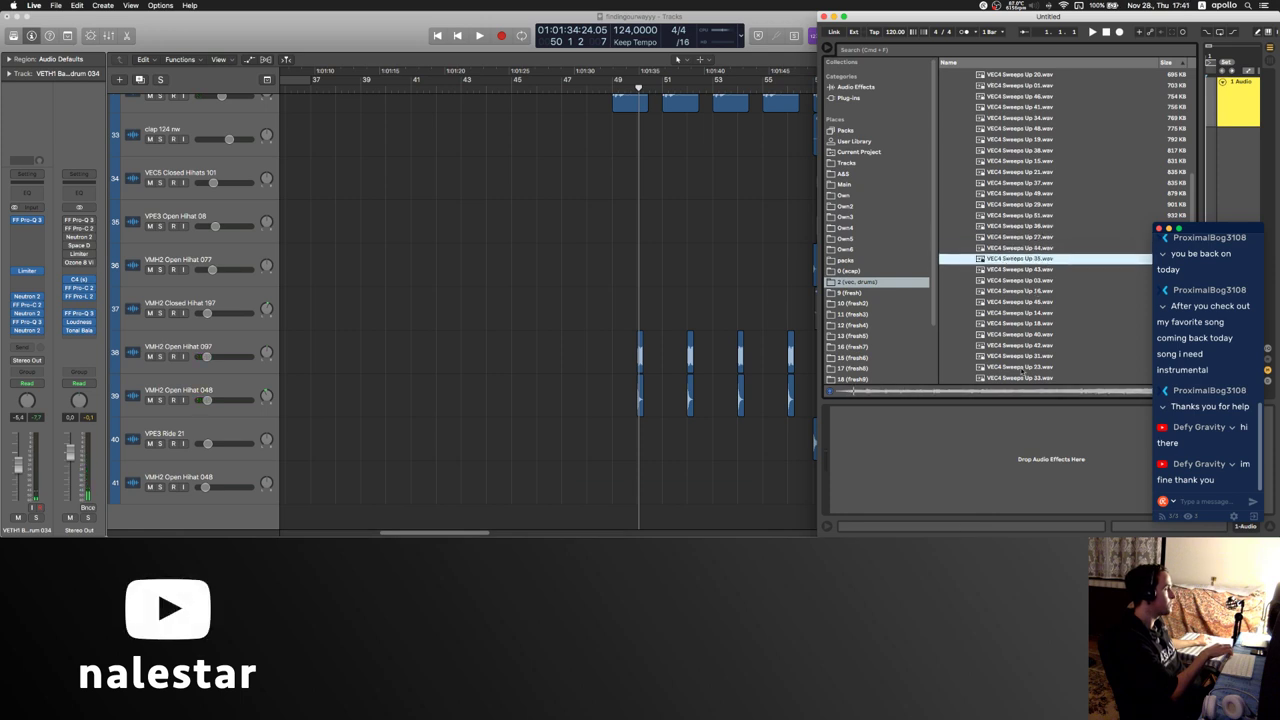
{"action": "key", "text": "Down"}
{"action": "key", "text": "Down"}
{"action": "key", "text": "Down"}
{"action": "key", "text": "Down"}
{"action": "left_click", "coordinate": [1012, 216]}
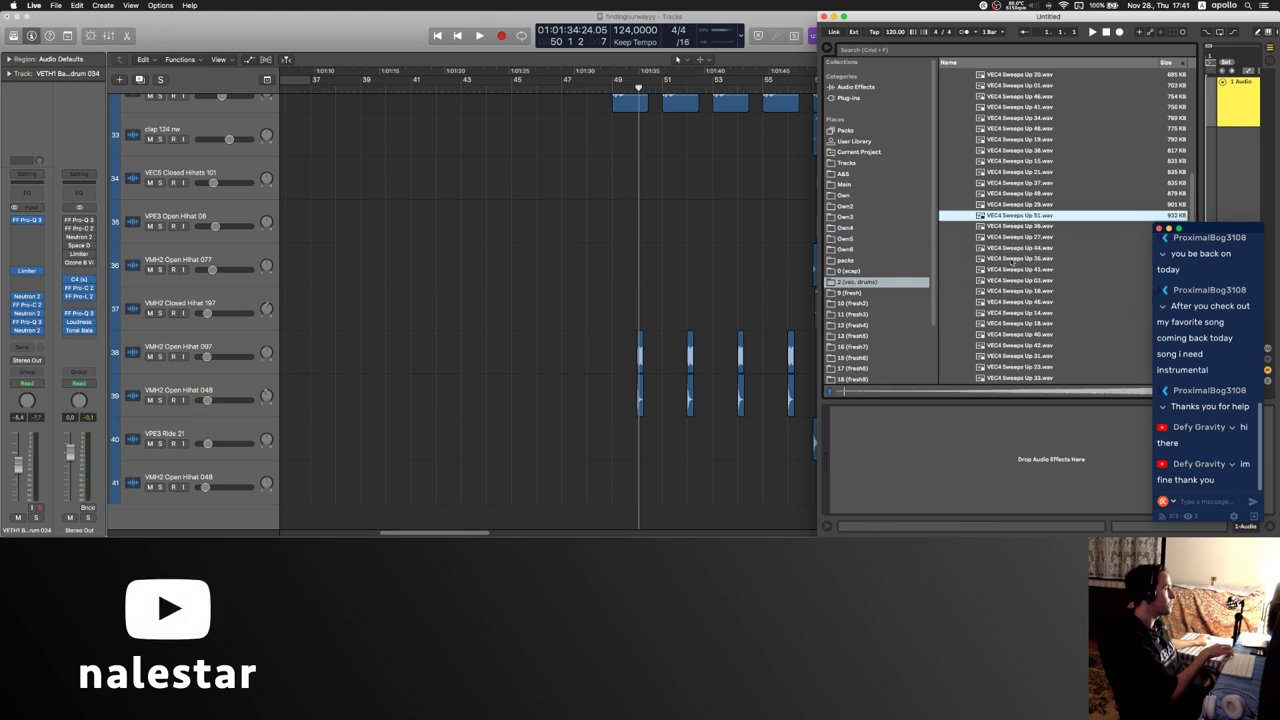
{"action": "scroll", "coordinate": [1011, 262], "scroll_direction": "up", "scroll_amount": 3}
{"action": "left_click", "coordinate": [1034, 269]}
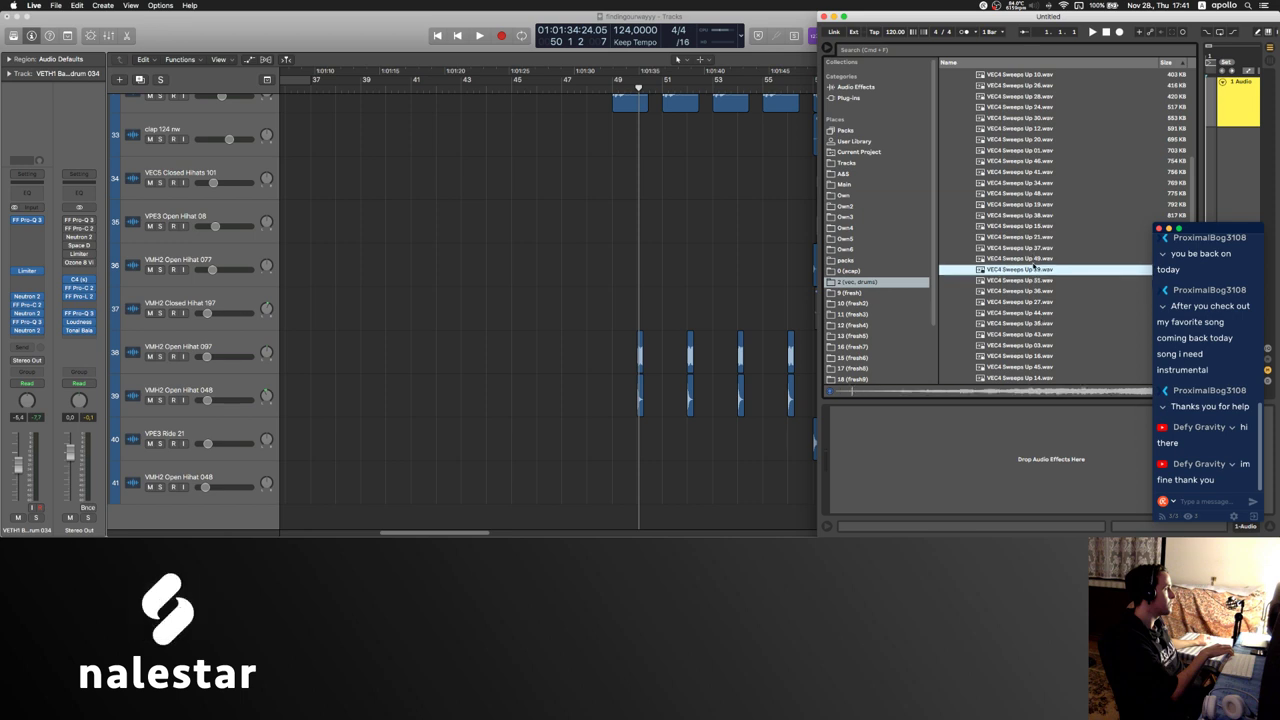
- Move the chat window off the sample browser and audition the shorter sweep samples, including Sweeps Up 37, 15 and 38
{"action": "left_click_drag", "start_coordinate": [1211, 246], "coordinate": [1259, 242]}
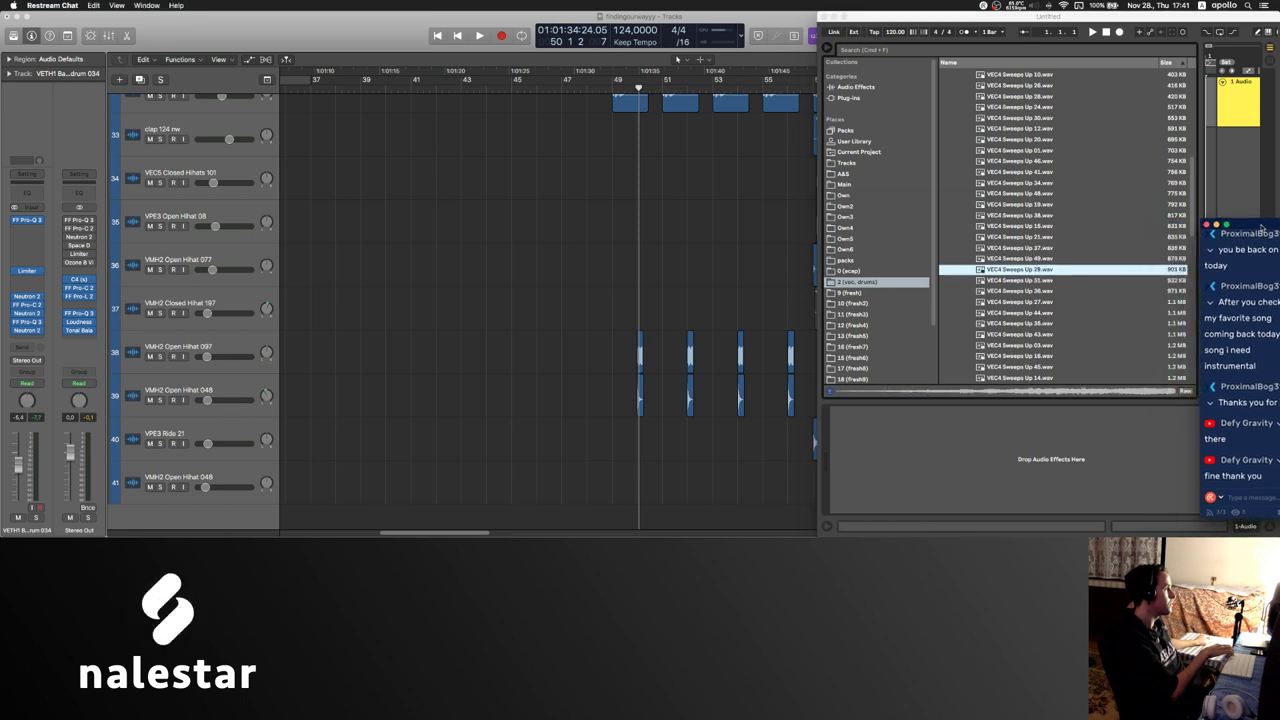
{"action": "left_click", "coordinate": [1102, 255]}
{"action": "key", "text": "Up"}
{"action": "key", "text": "Up"}
{"action": "key", "text": "Up"}
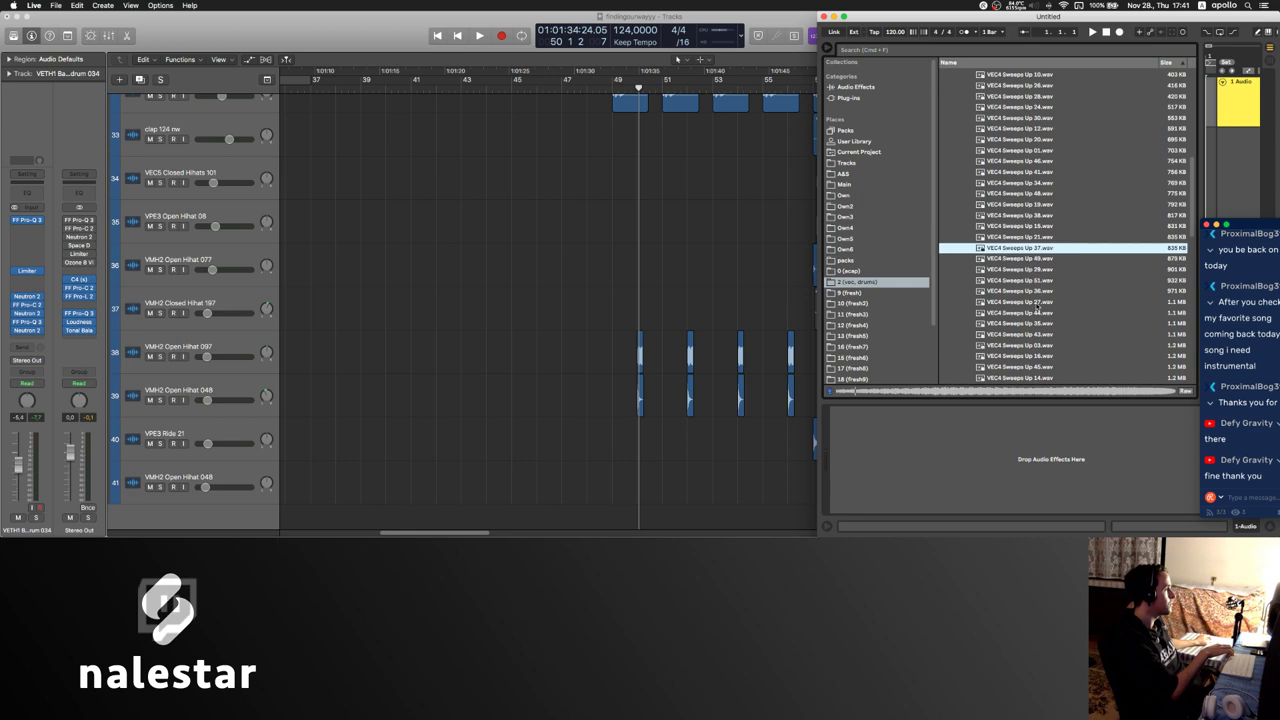
{"action": "scroll", "coordinate": [1030, 330], "scroll_direction": "up", "scroll_amount": 3}
{"action": "key", "text": "Up"}
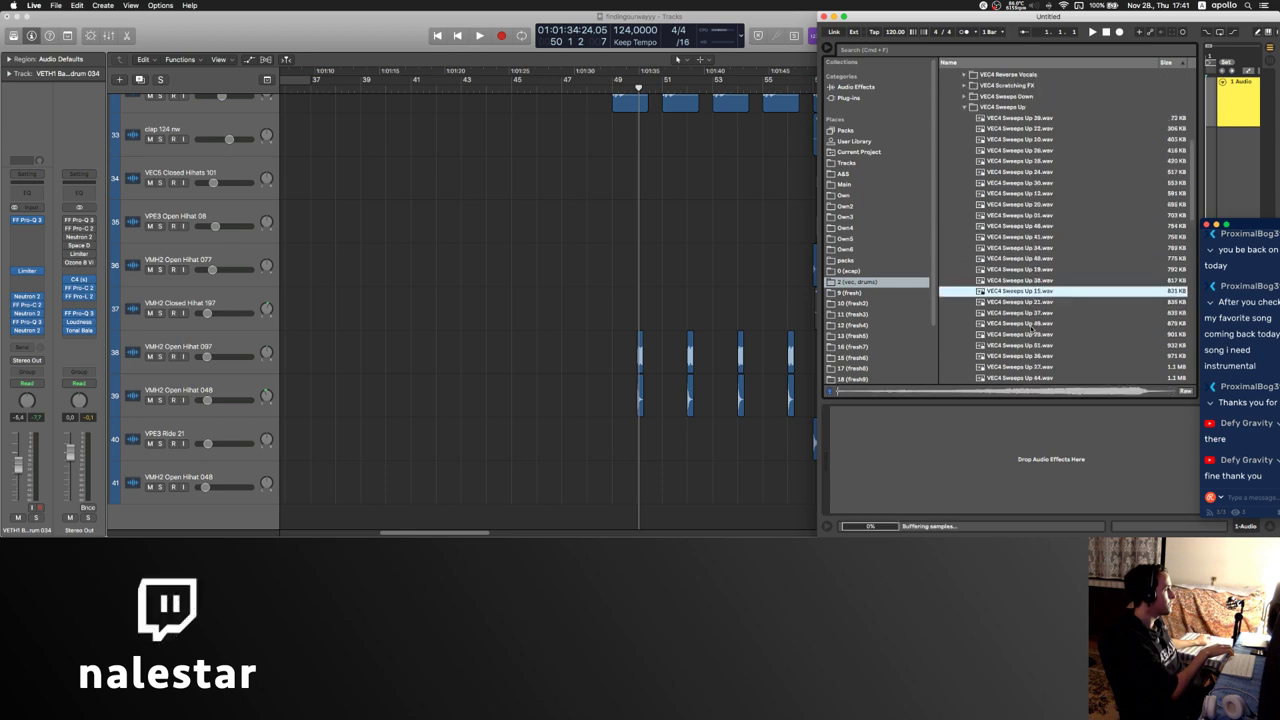
{"action": "key", "text": "Up"}
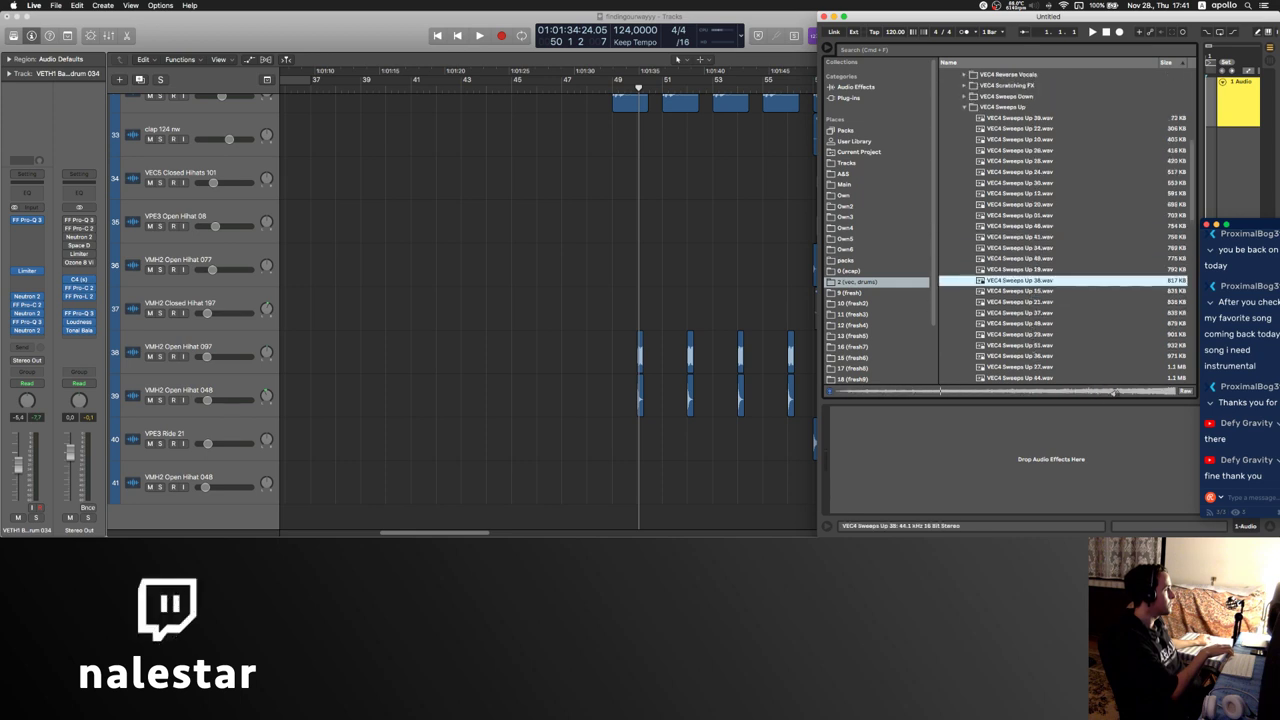
{"action": "key", "text": "Up"}
{"action": "key", "text": "Up"}
- Audition the longer samples in the VEC4 Sweeps Up folder, including Sweeps Up 49, 51 and 44
{"action": "key", "text": "Down"}
{"action": "key", "text": "Down"}
{"action": "key", "text": "Down"}
{"action": "key", "text": "Down"}
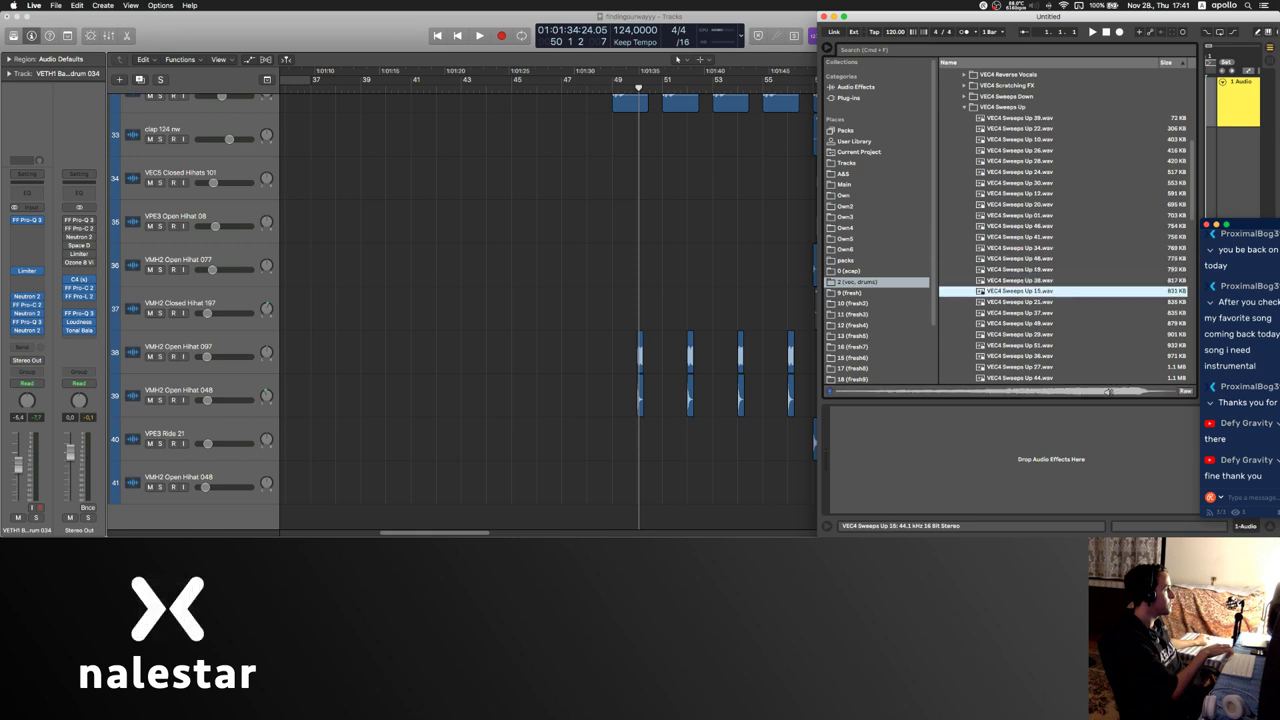
{"action": "key", "text": "Down"}
{"action": "key", "text": "Down"}
{"action": "key", "text": "Down"}
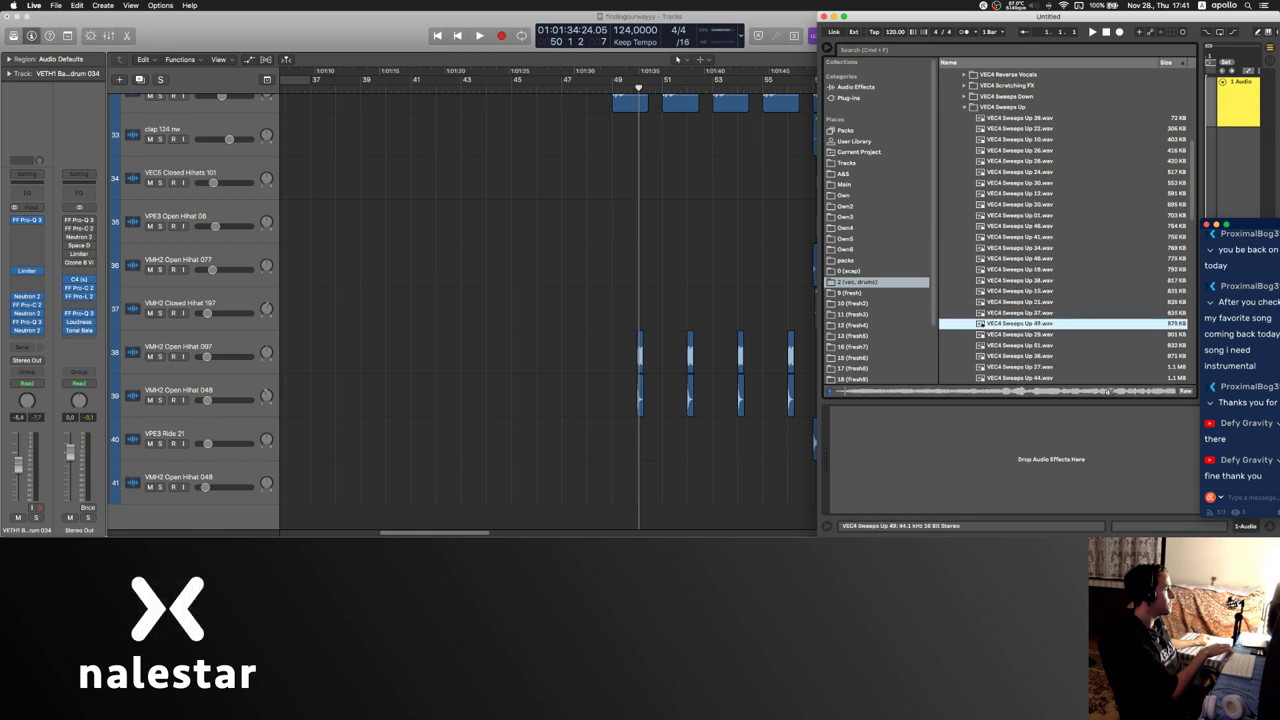
{"action": "key", "text": "Down"}
{"action": "key", "text": "Down"}
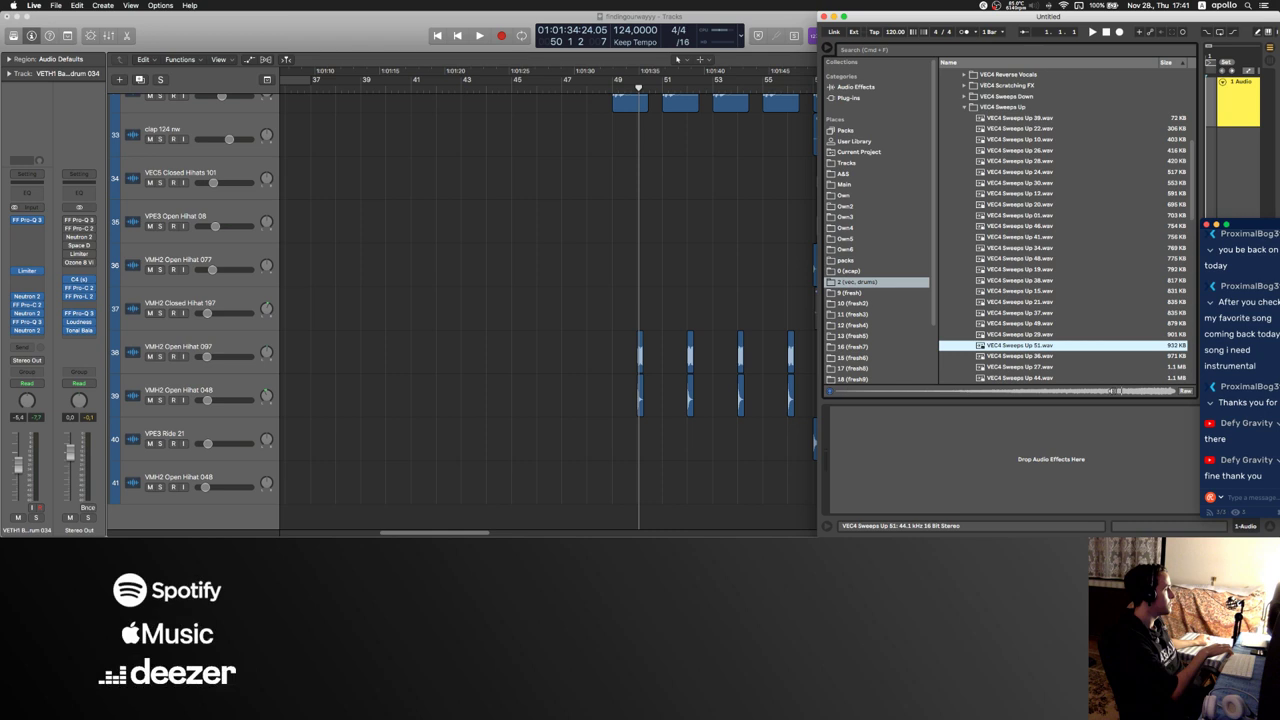
{"action": "key", "text": "Down"}
{"action": "key", "text": "Down"}
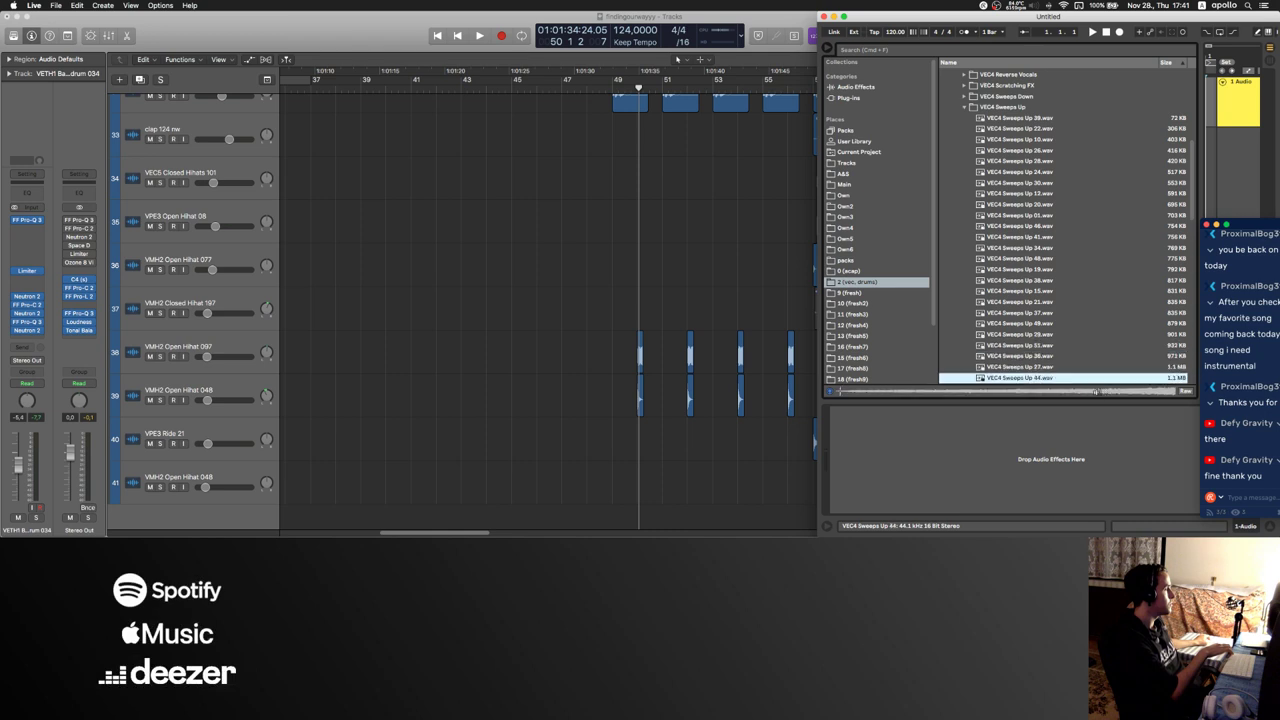
- Bring VEC4 Sweeps Up 44 into Logic Pro on a new track, placing it to end at about bar 49 with a fade-in
{"action": "left_click_drag", "start_coordinate": [1005, 380], "coordinate": [540, 515]}
{"action": "scroll", "coordinate": [541, 374], "scroll_direction": "down", "scroll_amount": 4}
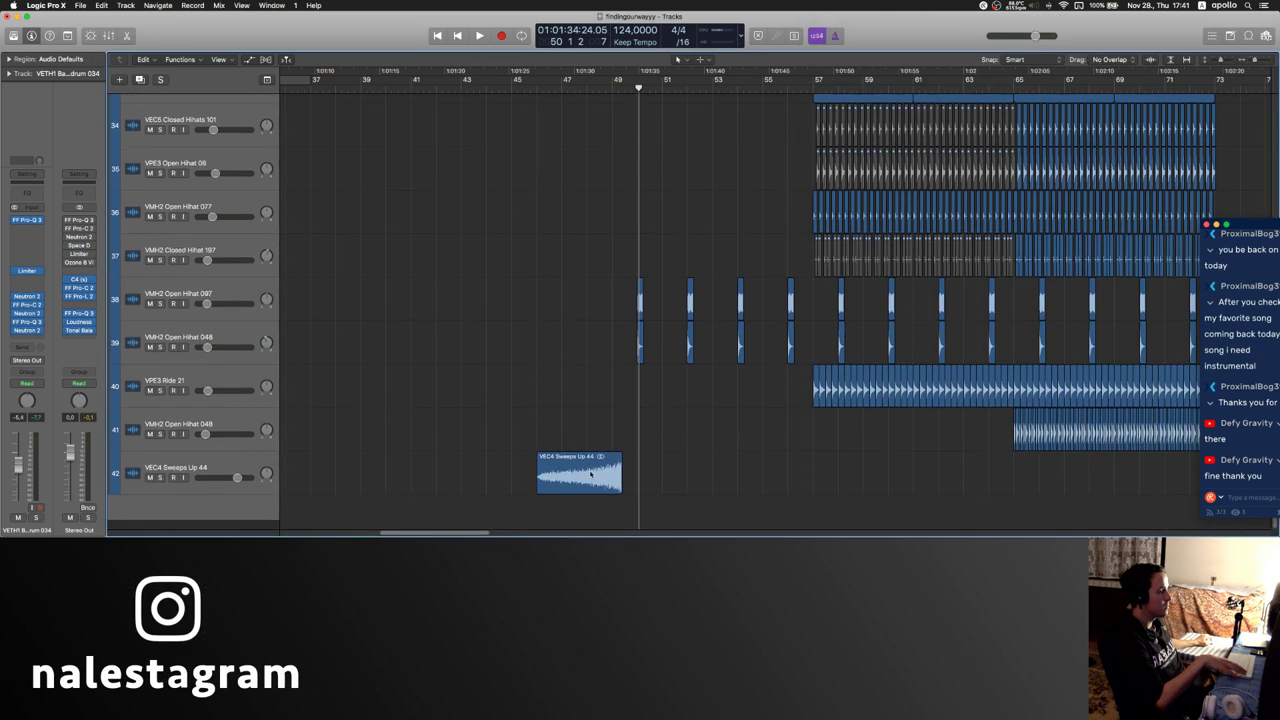
{"action": "left_click_drag", "start_coordinate": [595, 481], "coordinate": [611, 477]}
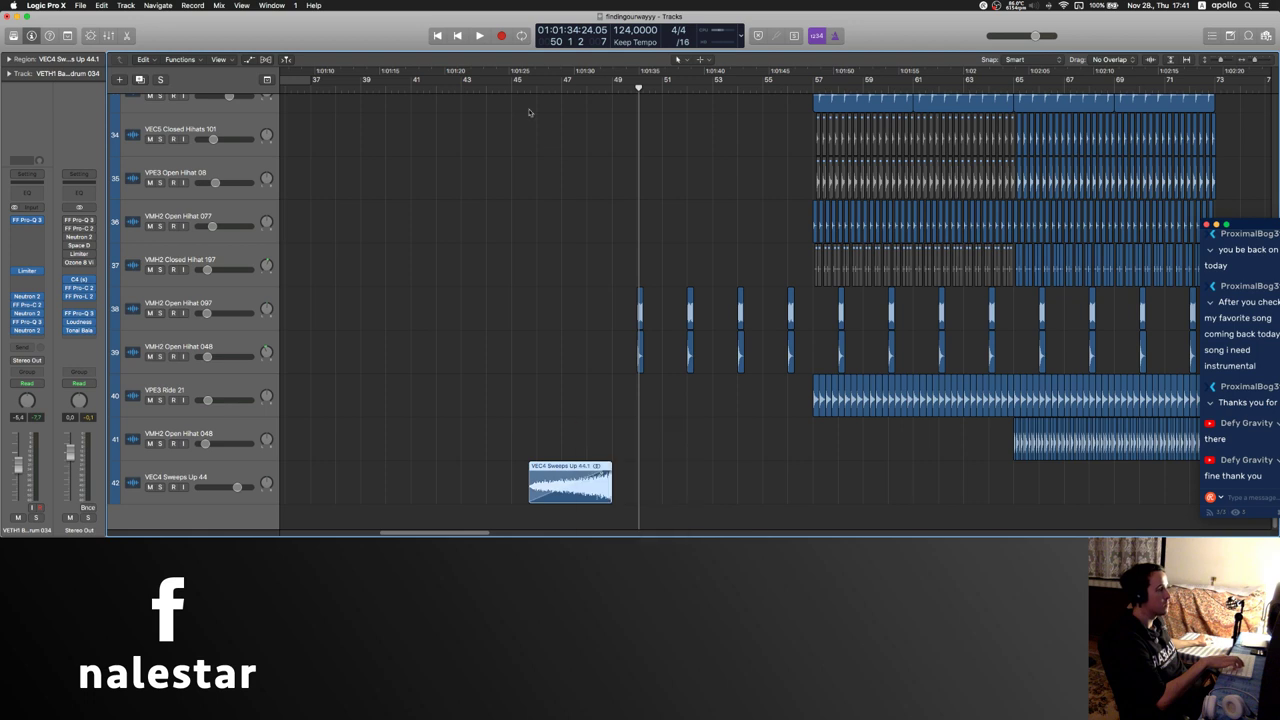
- Lower the VEC4 Sweeps Up 44 track's volume to about -10 dB and insert FF Pro-C 2 with a lowered threshold
{"action": "left_click", "coordinate": [190, 478]}
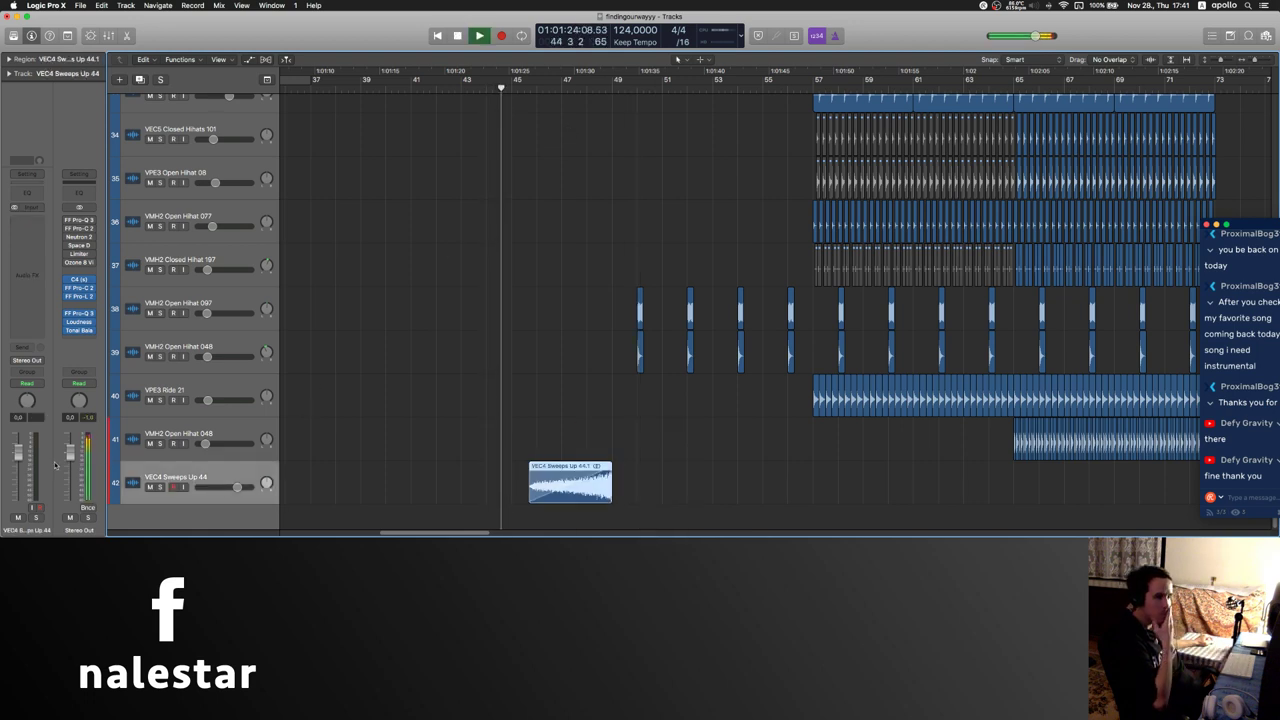
{"action": "left_click_drag", "start_coordinate": [18, 452], "coordinate": [20, 477]}
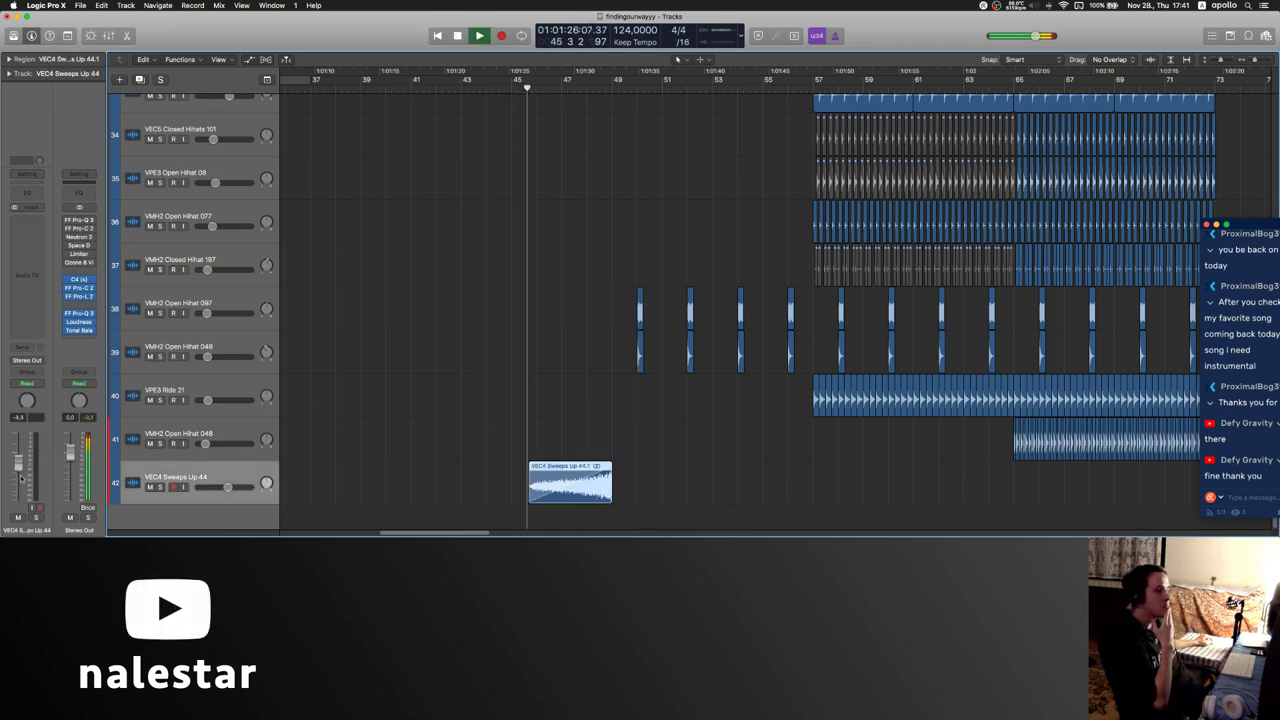
{"action": "left_click", "coordinate": [25, 258]}
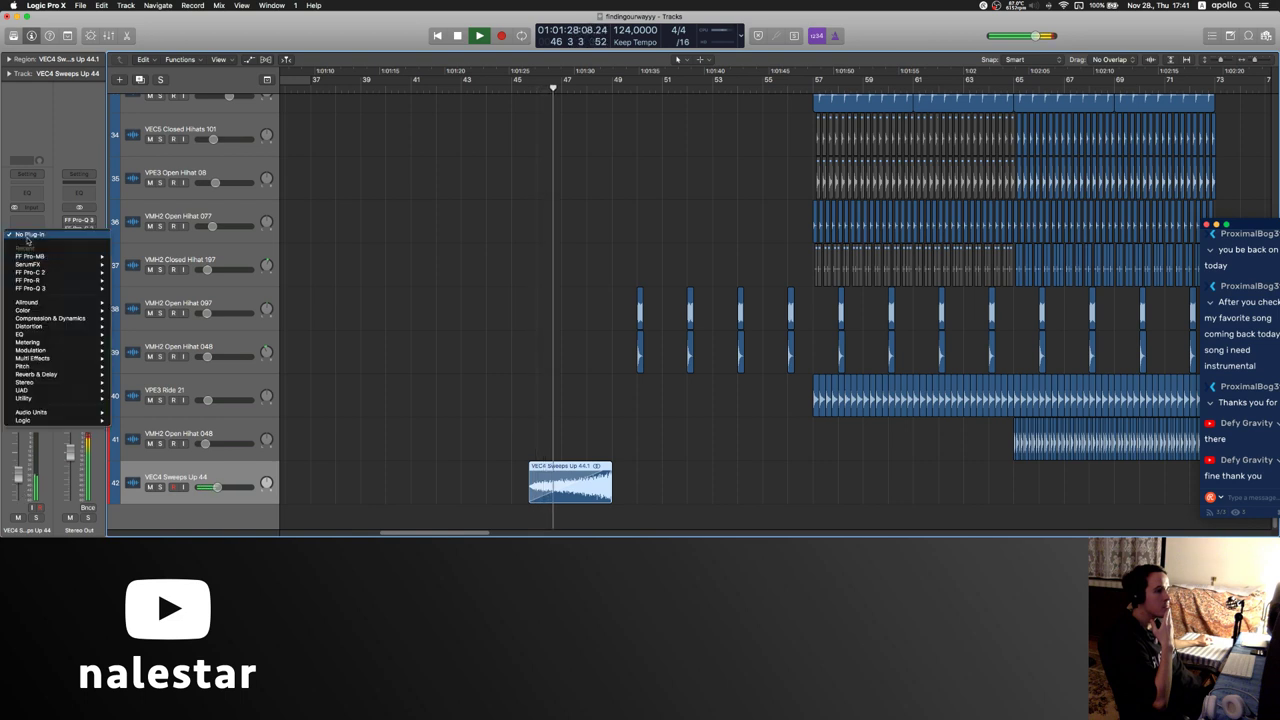
{"action": "left_click", "coordinate": [140, 274]}
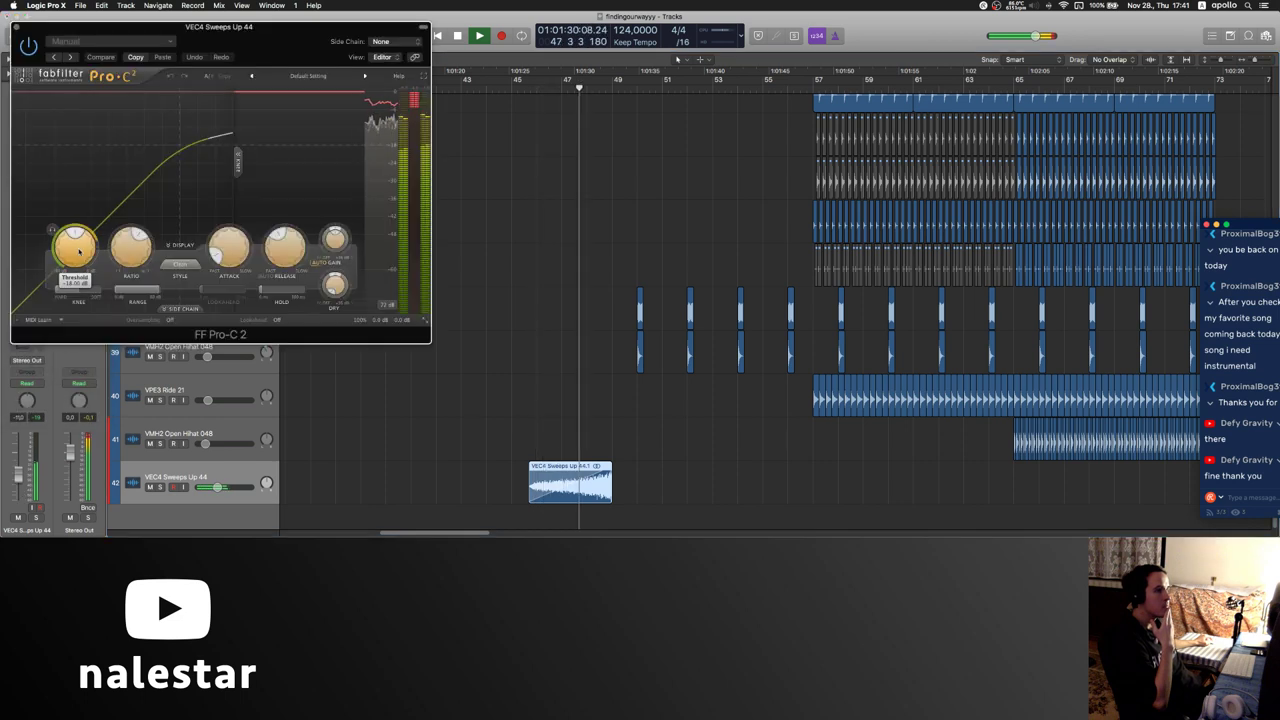
{"action": "left_click_drag", "start_coordinate": [76, 247], "coordinate": [76, 259]}
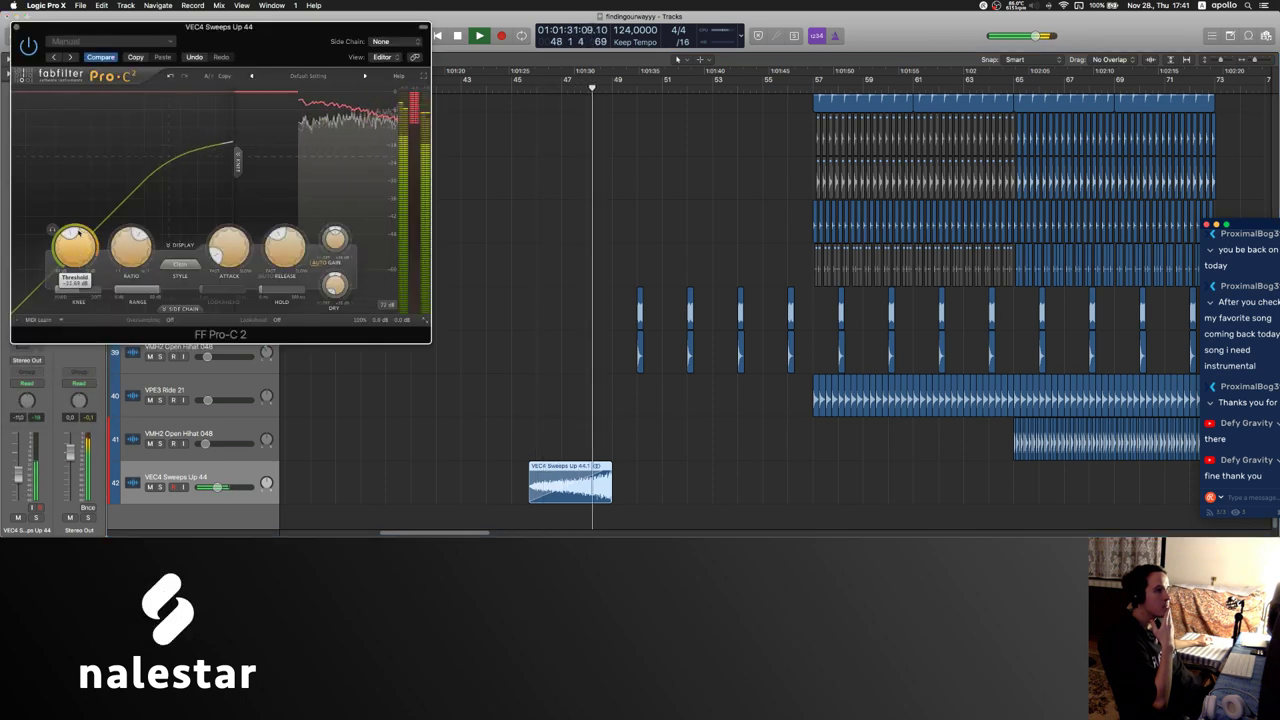
{"action": "left_click", "coordinate": [15, 26]}
{"action": "left_click", "coordinate": [508, 309]}
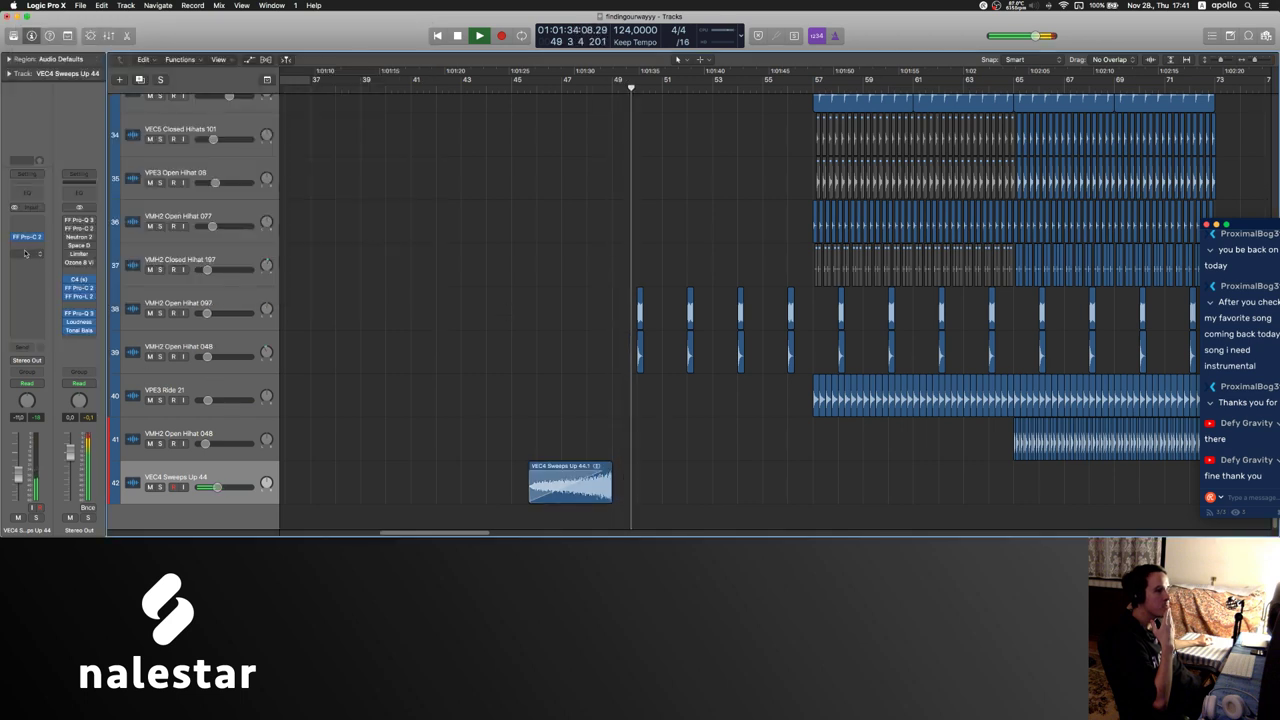
- Insert FF Pro-Q 3 after the compressor on the sweep track and add a low cut at the very bottom of the spectrum
{"action": "left_click", "coordinate": [25, 252]}
{"action": "left_click", "coordinate": [38, 203]}
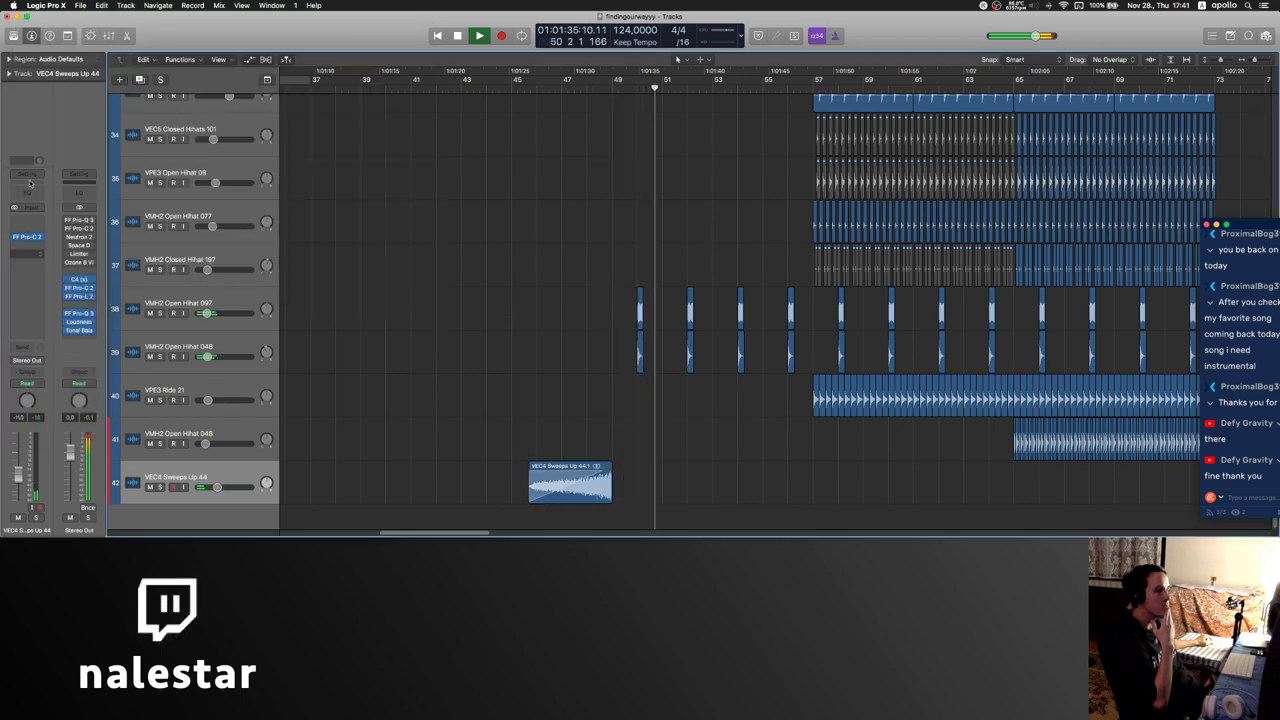
{"action": "double_click", "coordinate": [27, 168]}
{"action": "left_click_drag", "start_coordinate": [27, 168], "coordinate": [37, 168]}
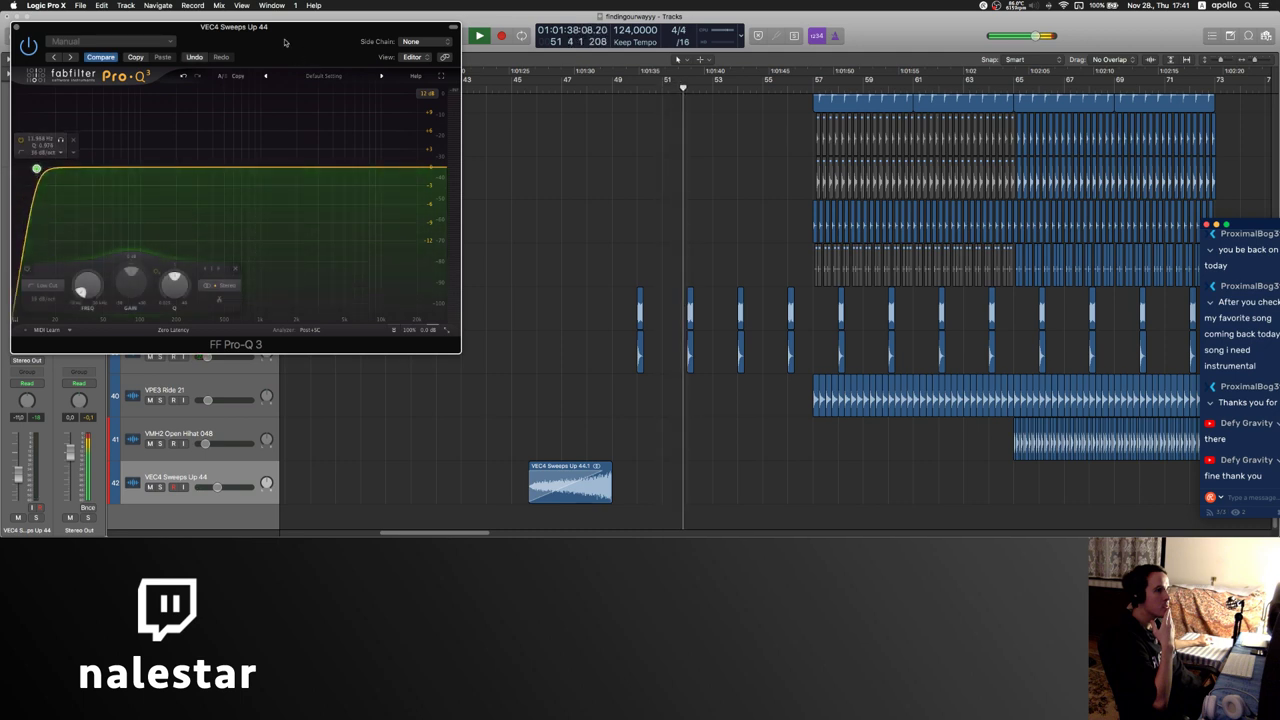
{"action": "left_click_drag", "start_coordinate": [284, 42], "coordinate": [380, 42]}
- Boost the sweep's high frequencies in Pro-Q 3 with four overlapping bell bands
{"action": "double_click", "coordinate": [460, 132]}
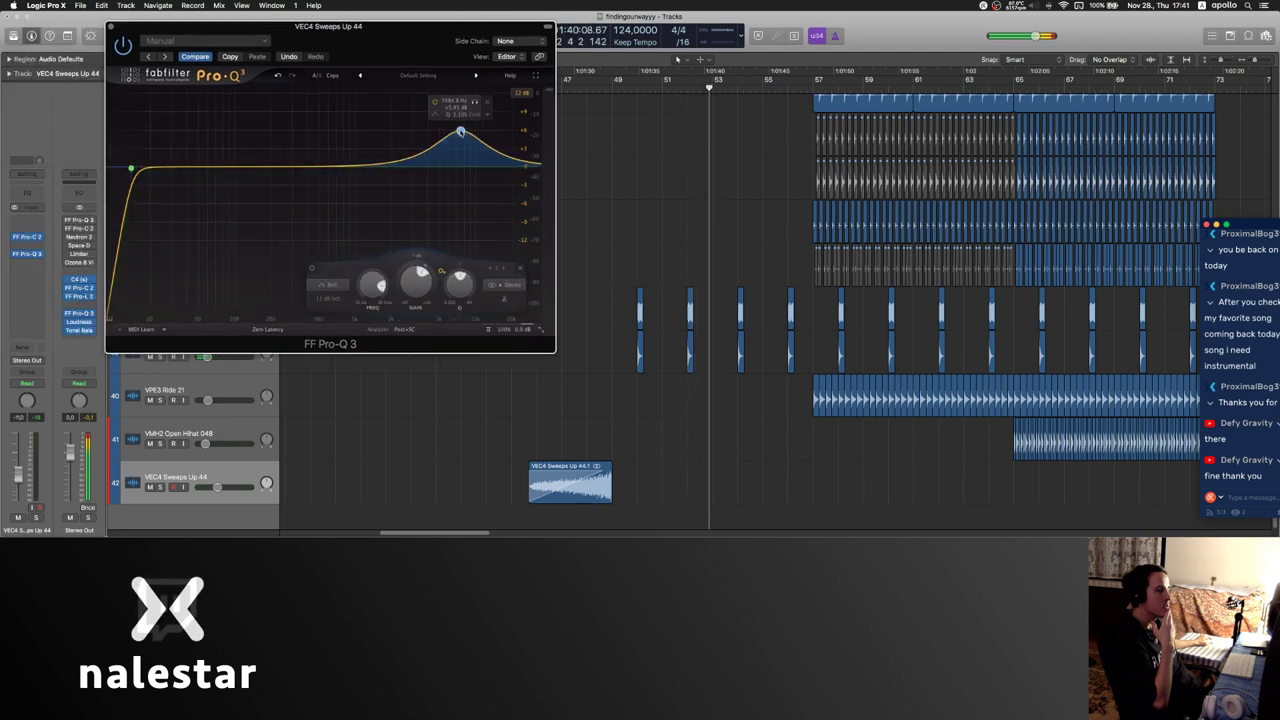
{"action": "double_click", "coordinate": [504, 131]}
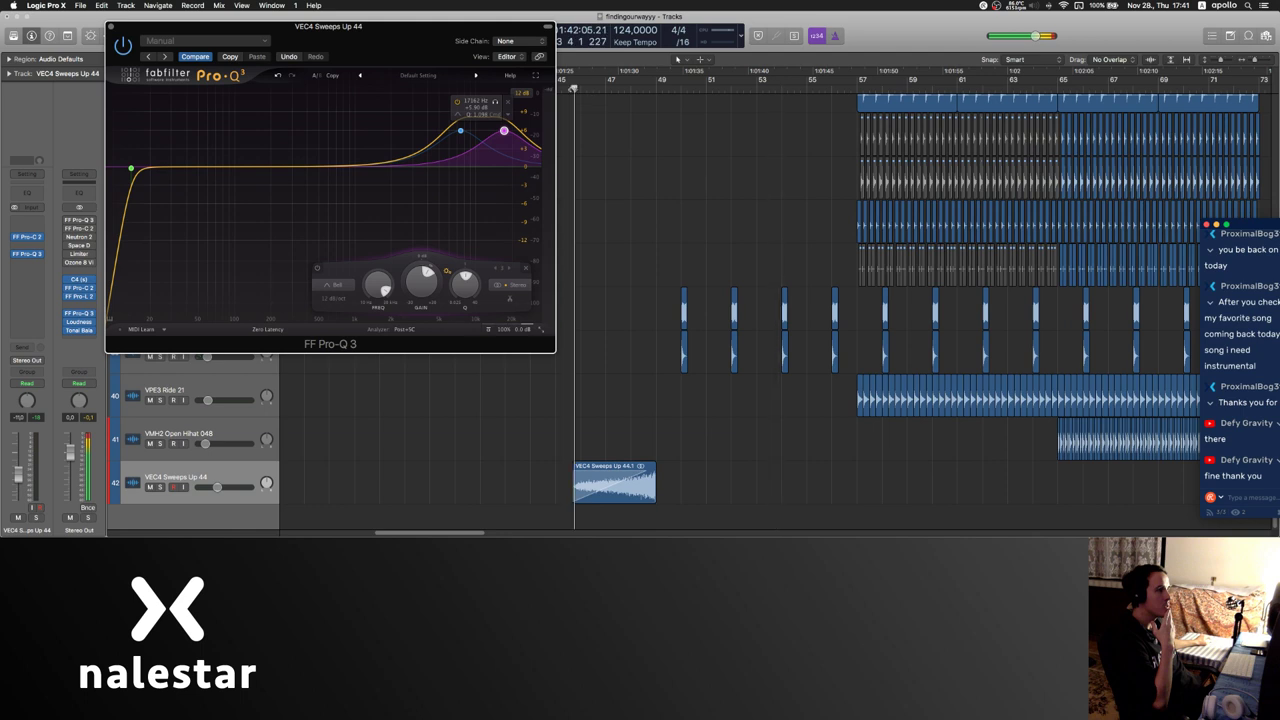
{"action": "left_click_drag", "start_coordinate": [484, 118], "coordinate": [484, 94]}
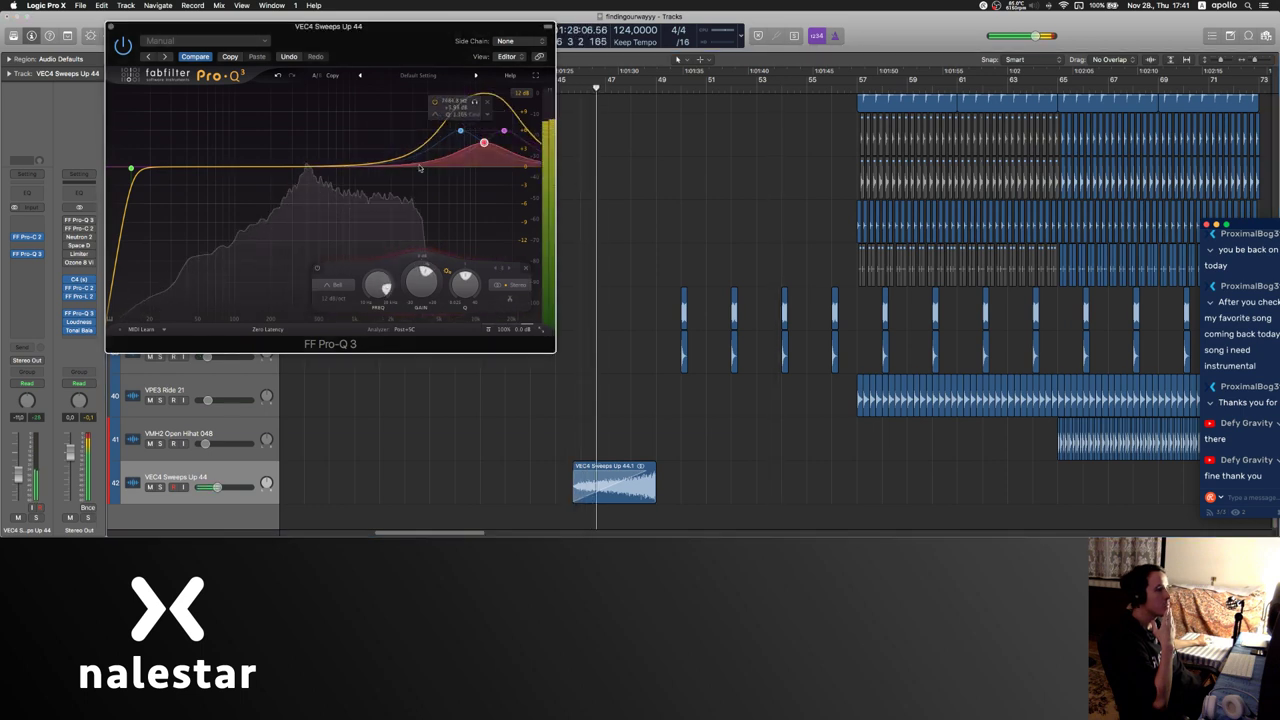
{"action": "left_click_drag", "start_coordinate": [430, 145], "coordinate": [461, 141]}
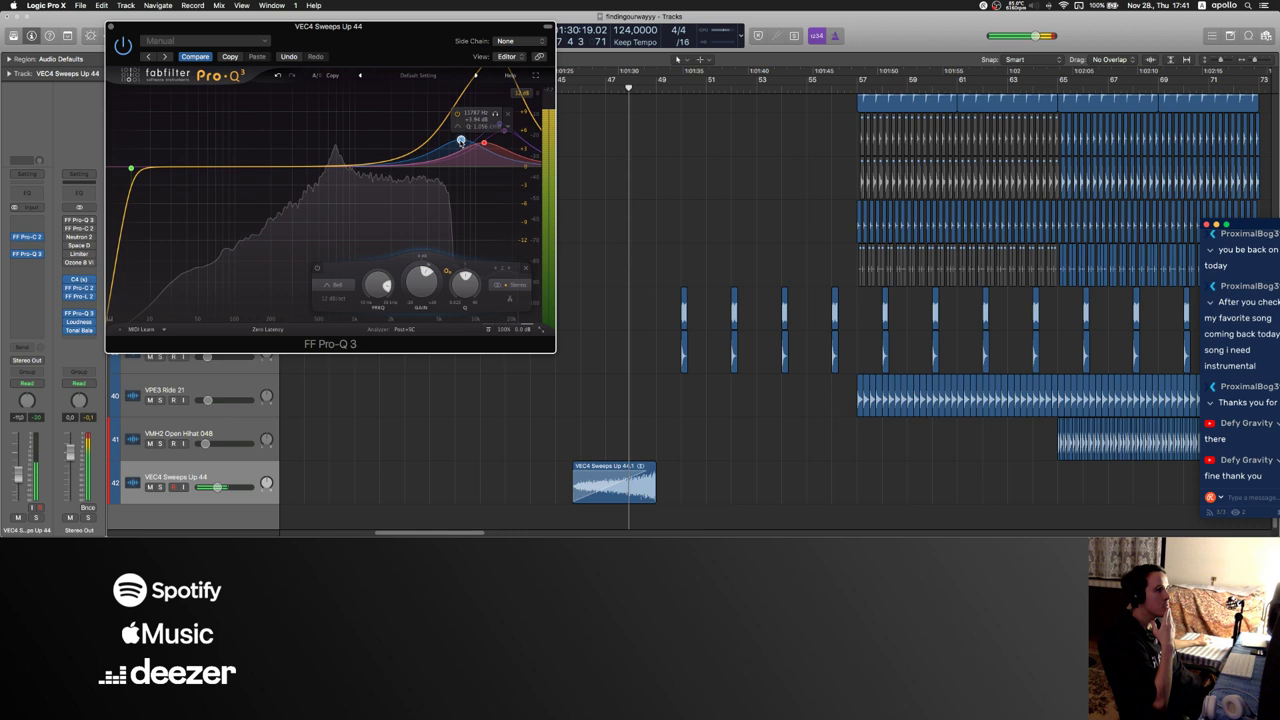
{"action": "left_click", "coordinate": [112, 27]}
- Insert SoundShifter Pitch (s) before the compressor on the sweep track and transpose the sound upward
{"action": "left_click", "coordinate": [25, 231]}
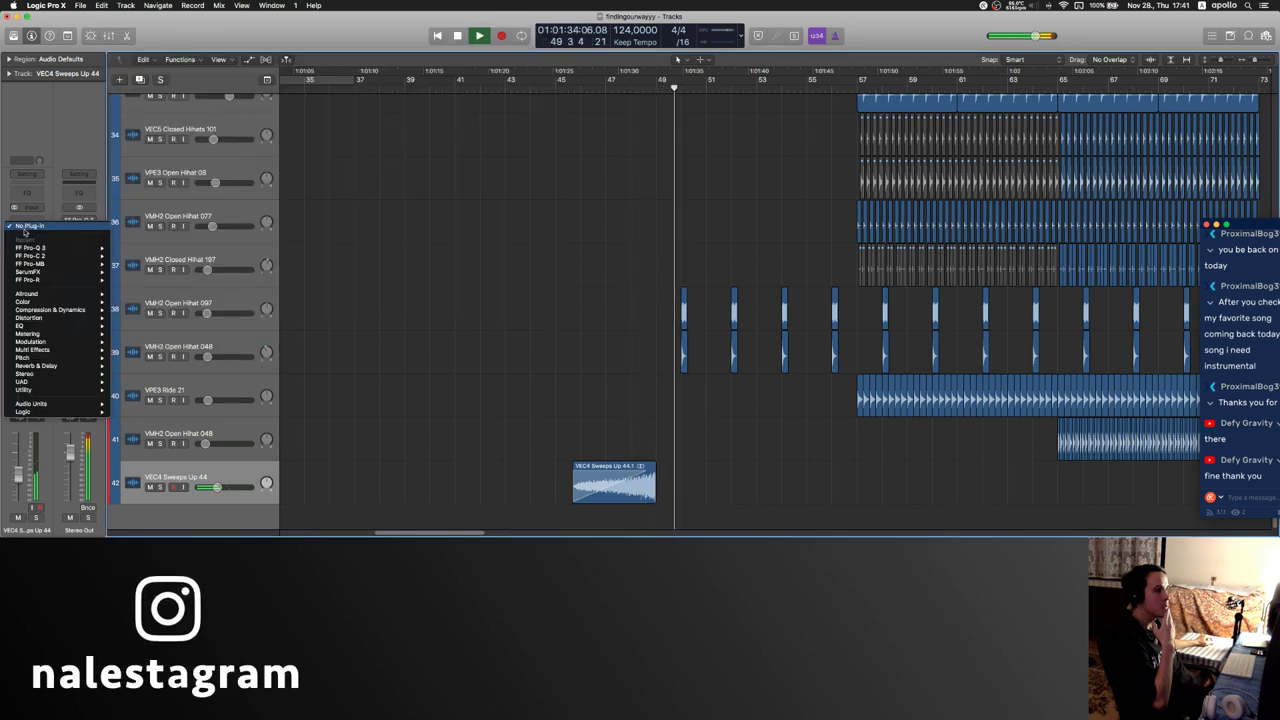
{"action": "mouse_move", "coordinate": [60, 360]}
{"action": "left_click", "coordinate": [228, 373]}
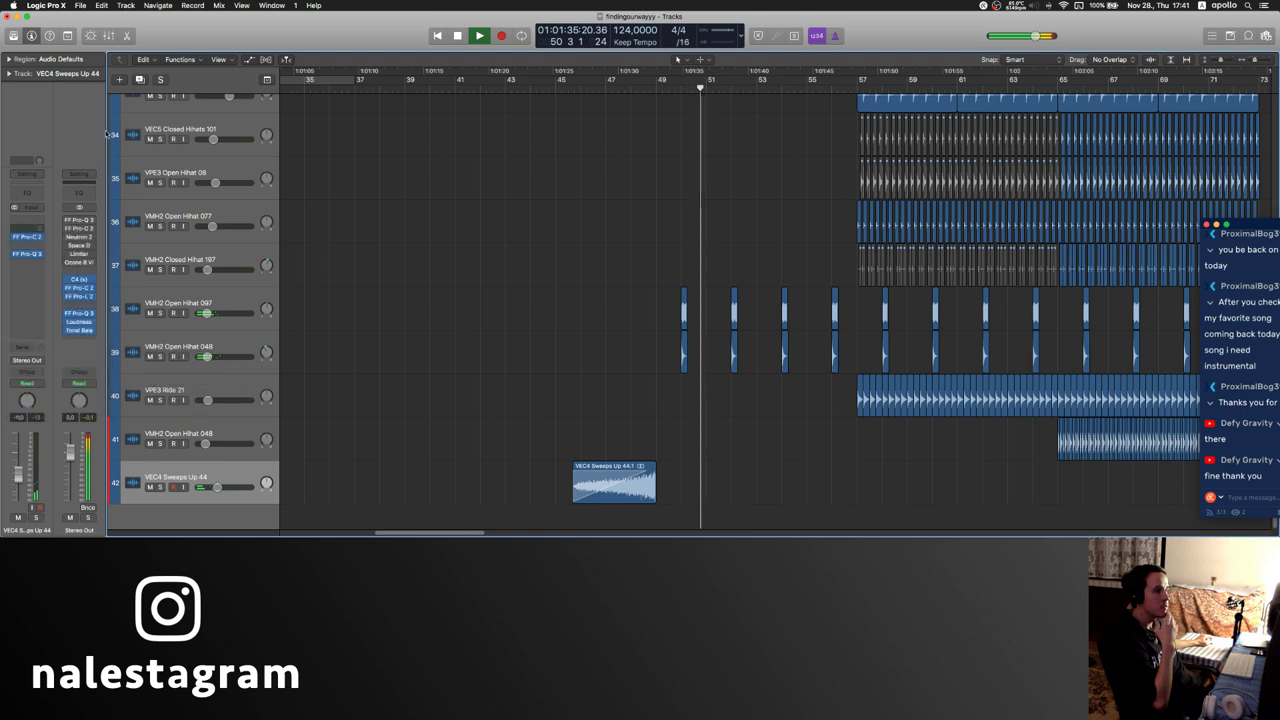
{"action": "left_click_drag", "start_coordinate": [68, 111], "coordinate": [281, 78]}
{"action": "left_click", "coordinate": [352, 122]}
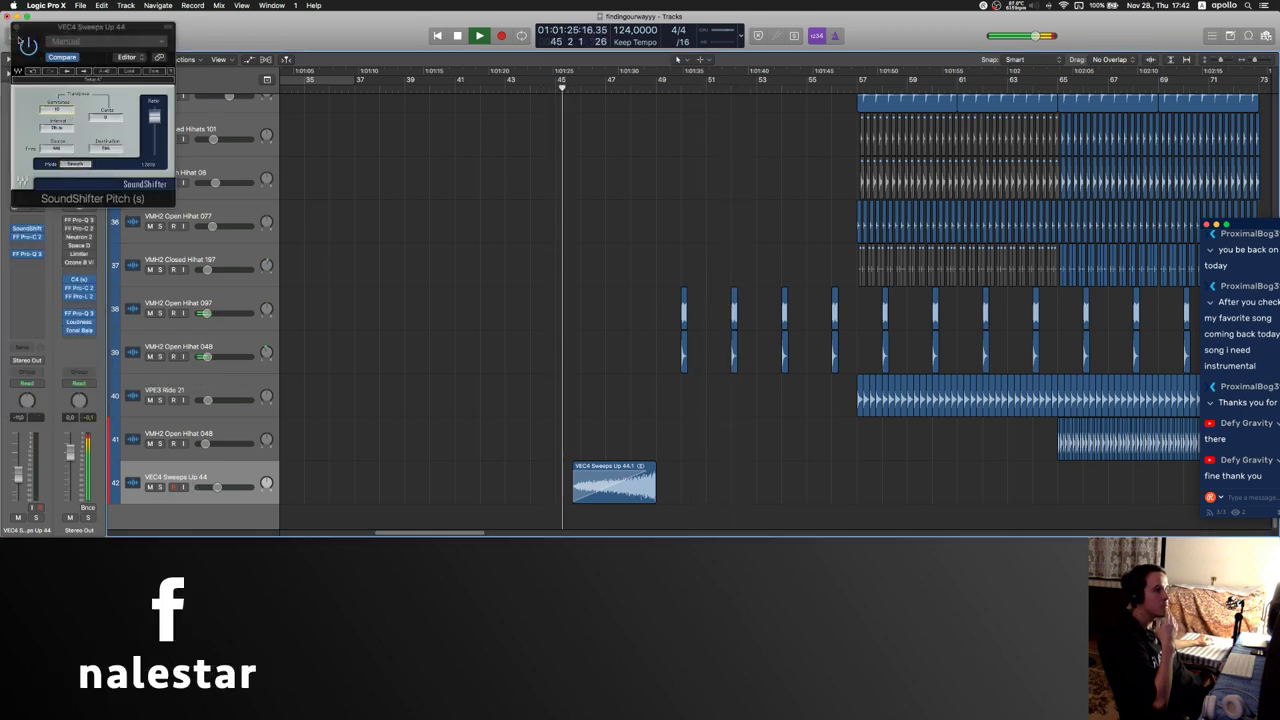
{"action": "left_click", "coordinate": [17, 27]}
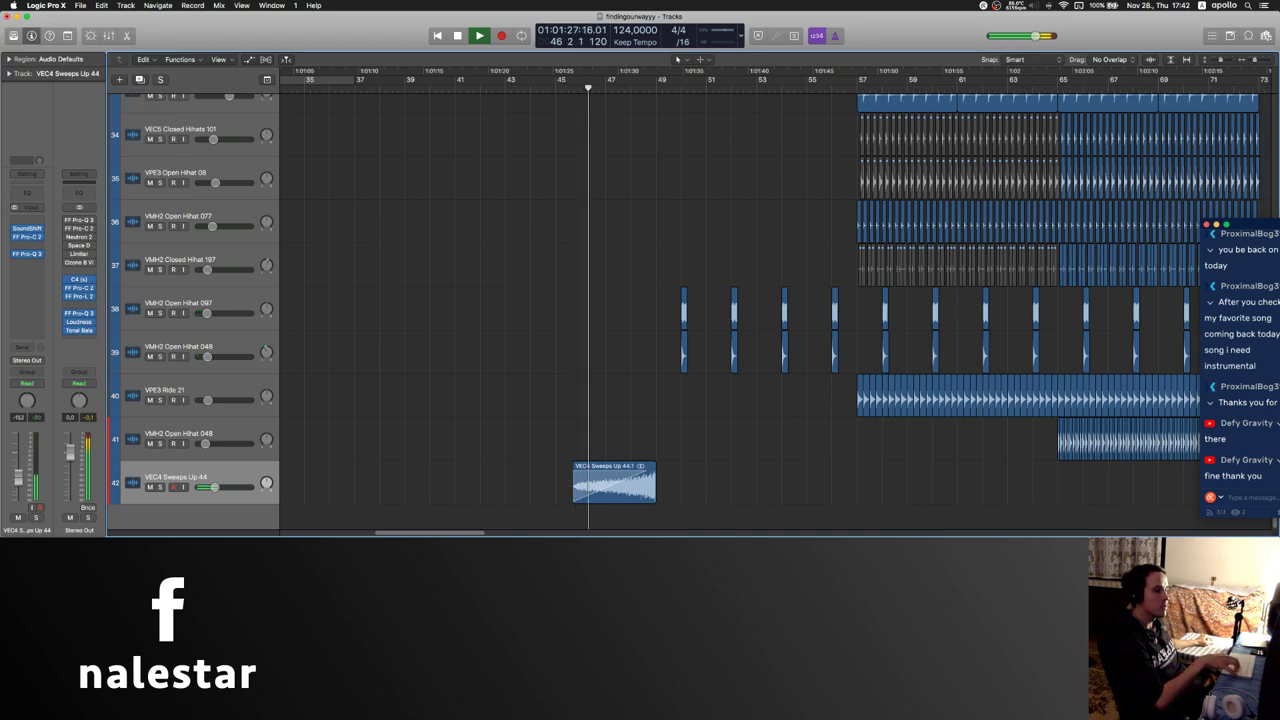
- Raise the low-cut frequency in the sweep track's Pro-Q 3 to about 245 Hz
{"action": "left_click", "coordinate": [27, 253]}
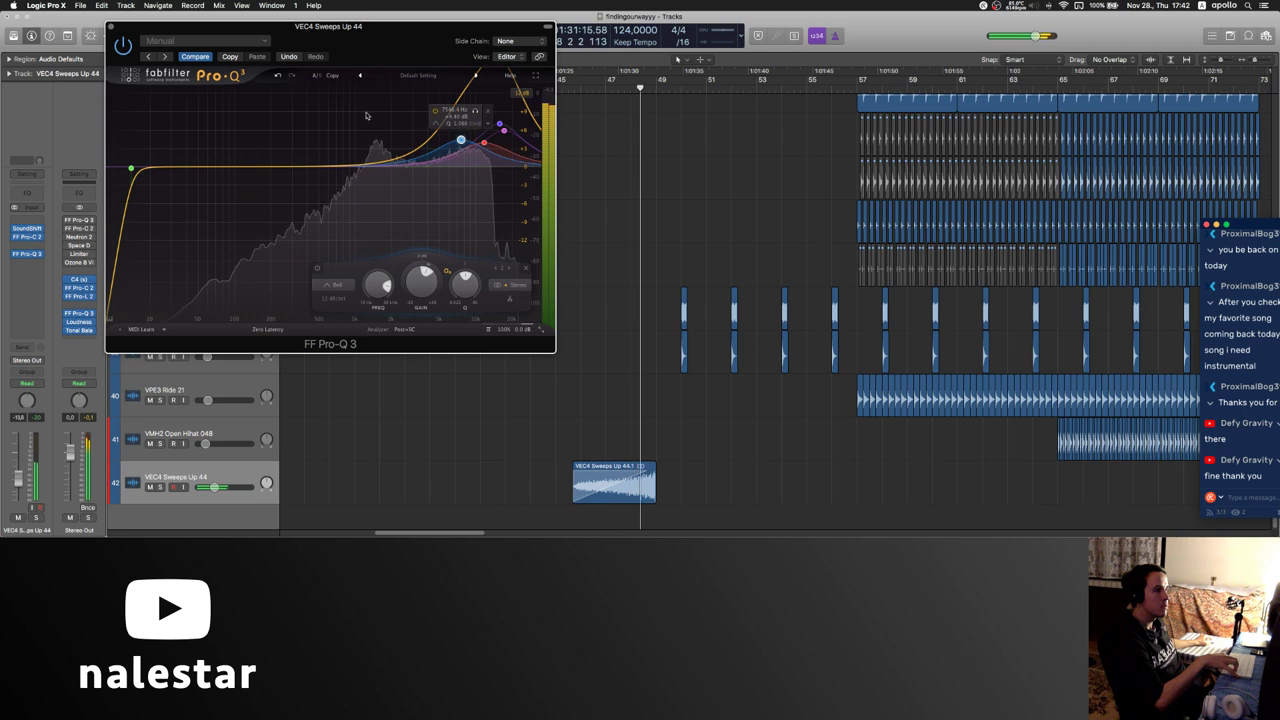
{"action": "left_click_drag", "start_coordinate": [131, 168], "coordinate": [281, 177]}
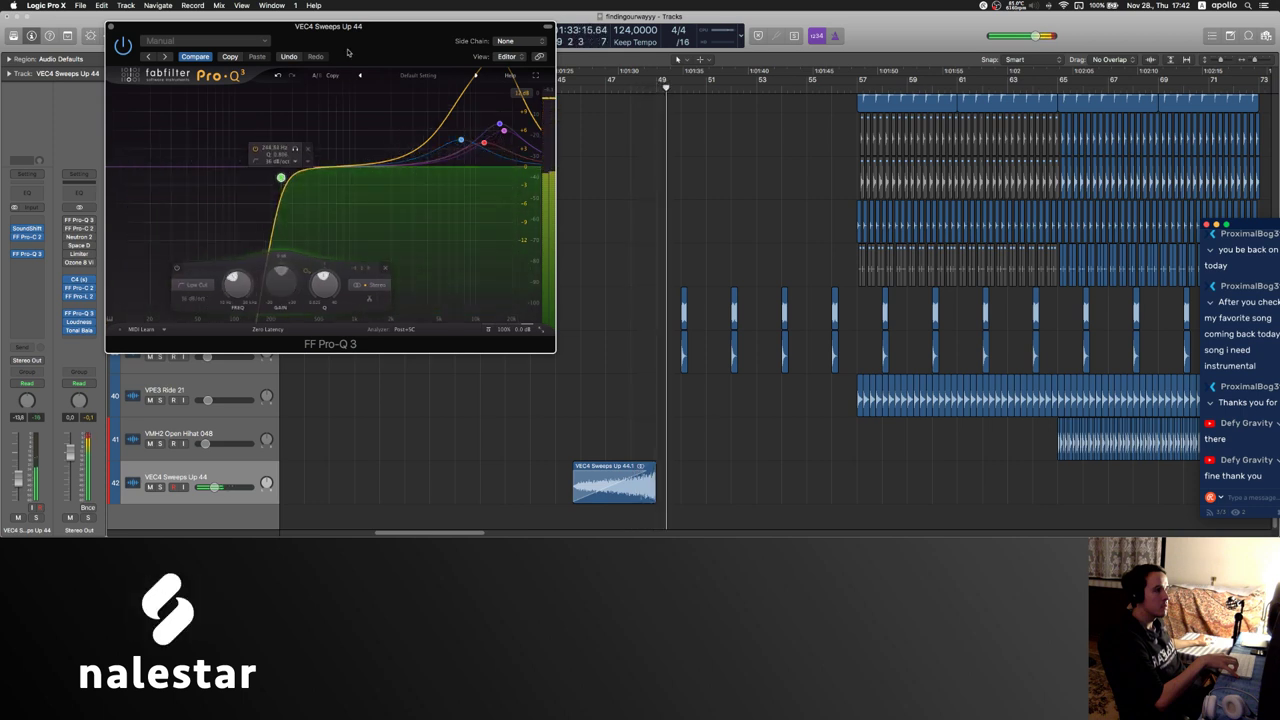
{"action": "left_click_drag", "start_coordinate": [348, 50], "coordinate": [396, 51]}
- Switch the sweep track's automation mode to Touch and back to Read, and display its Pro-Q 3 Band 1 Frequency automation lane
{"action": "left_click", "coordinate": [27, 384]}
{"action": "left_click", "coordinate": [36, 391]}
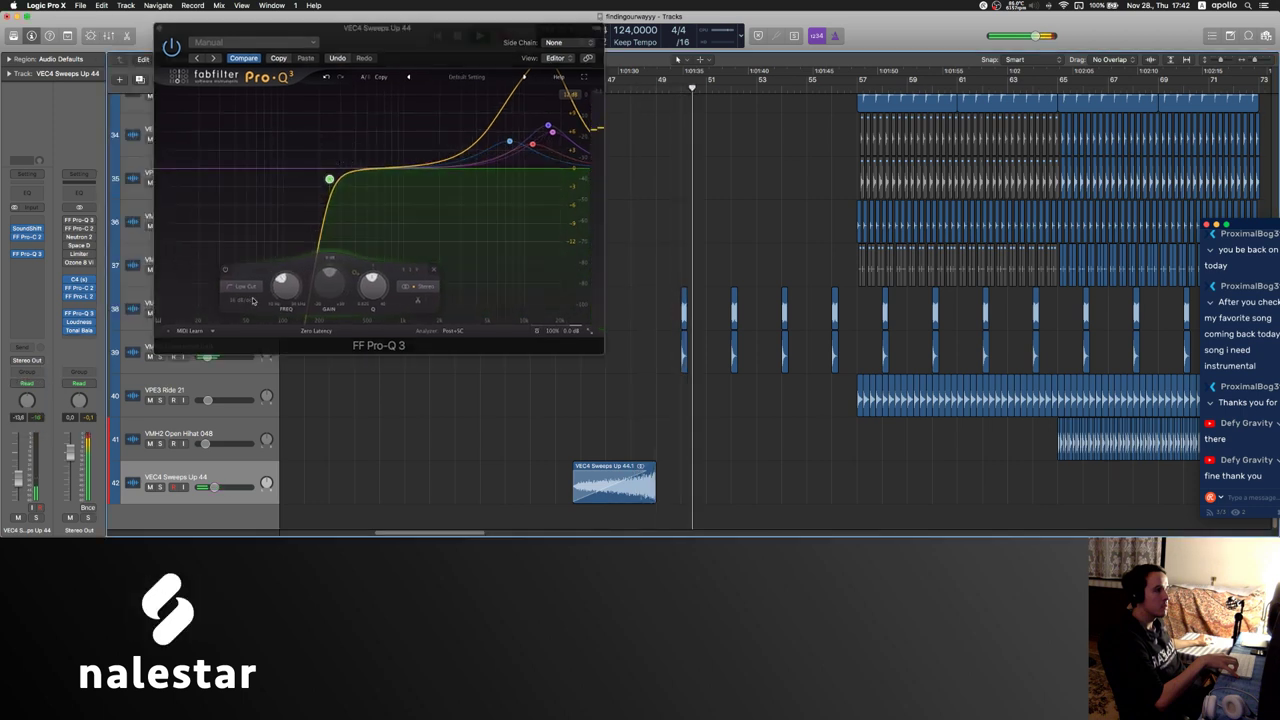
{"action": "left_click", "coordinate": [36, 378]}
{"action": "left_click", "coordinate": [36, 374]}
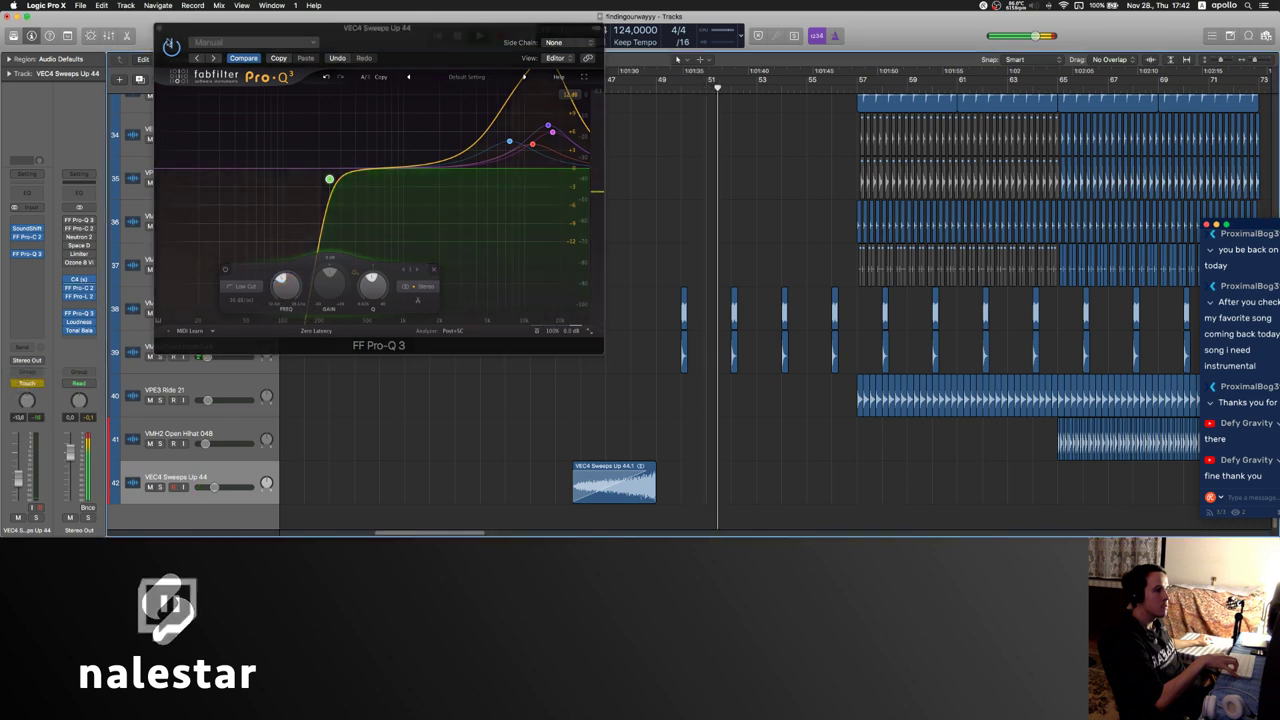
{"action": "key", "text": "super+w"}
{"action": "key", "text": "a"}
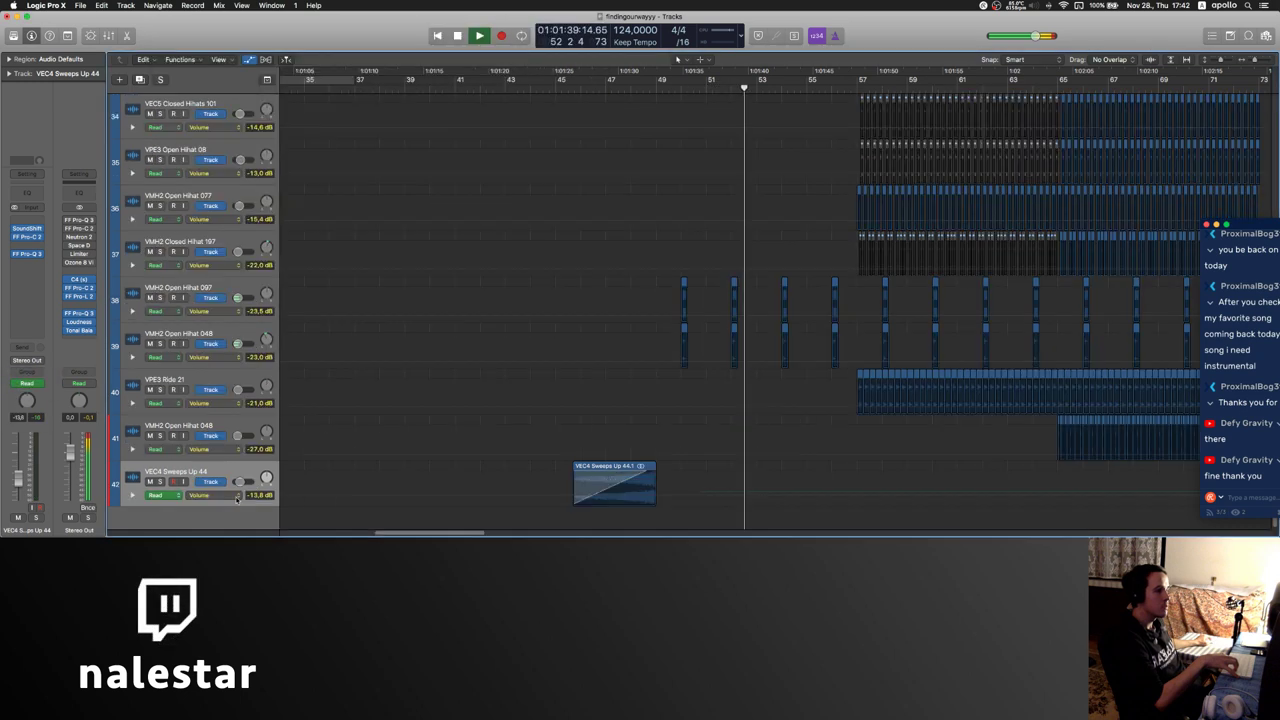
{"action": "left_click", "coordinate": [236, 497]}
{"action": "left_click", "coordinate": [255, 528]}
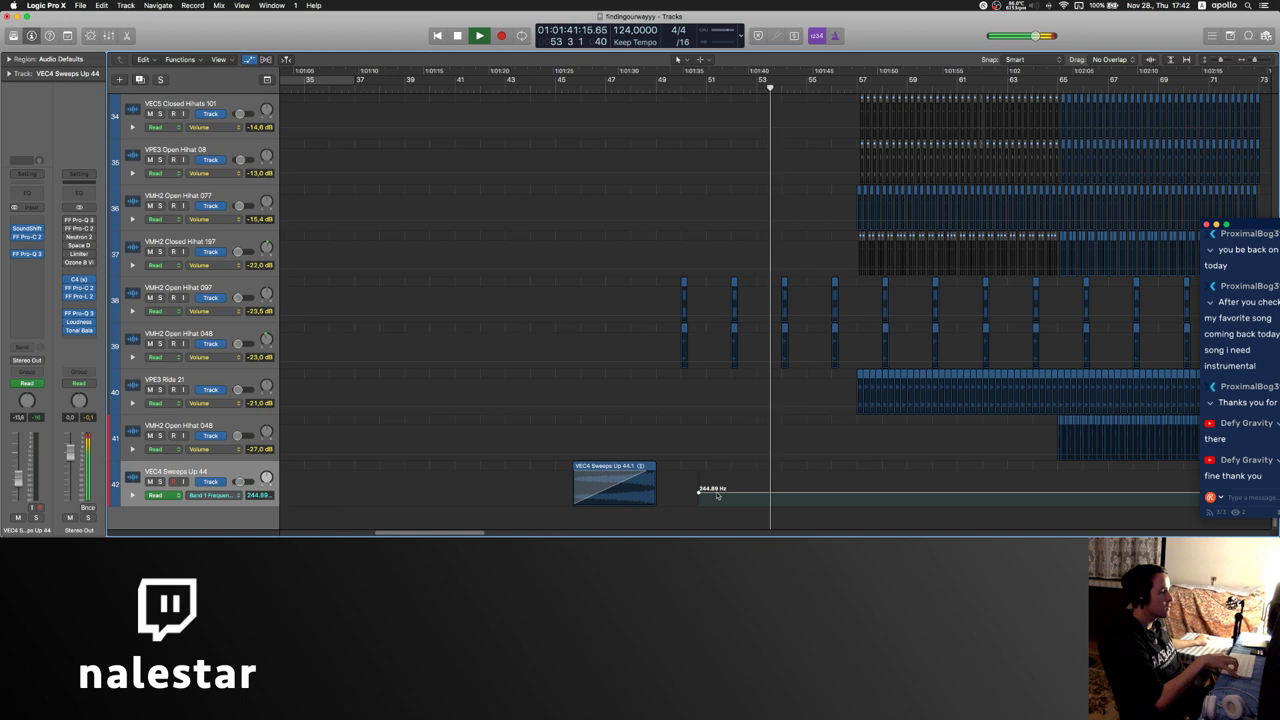
- Draw Band 1 Frequency automation curving up to about 5.4 kHz at bar 49 and falling back to 244.89 Hz after the sweep
{"action": "left_click", "coordinate": [717, 494]}
{"action": "left_click", "coordinate": [601, 493]}
{"action": "left_click", "coordinate": [657, 493]}
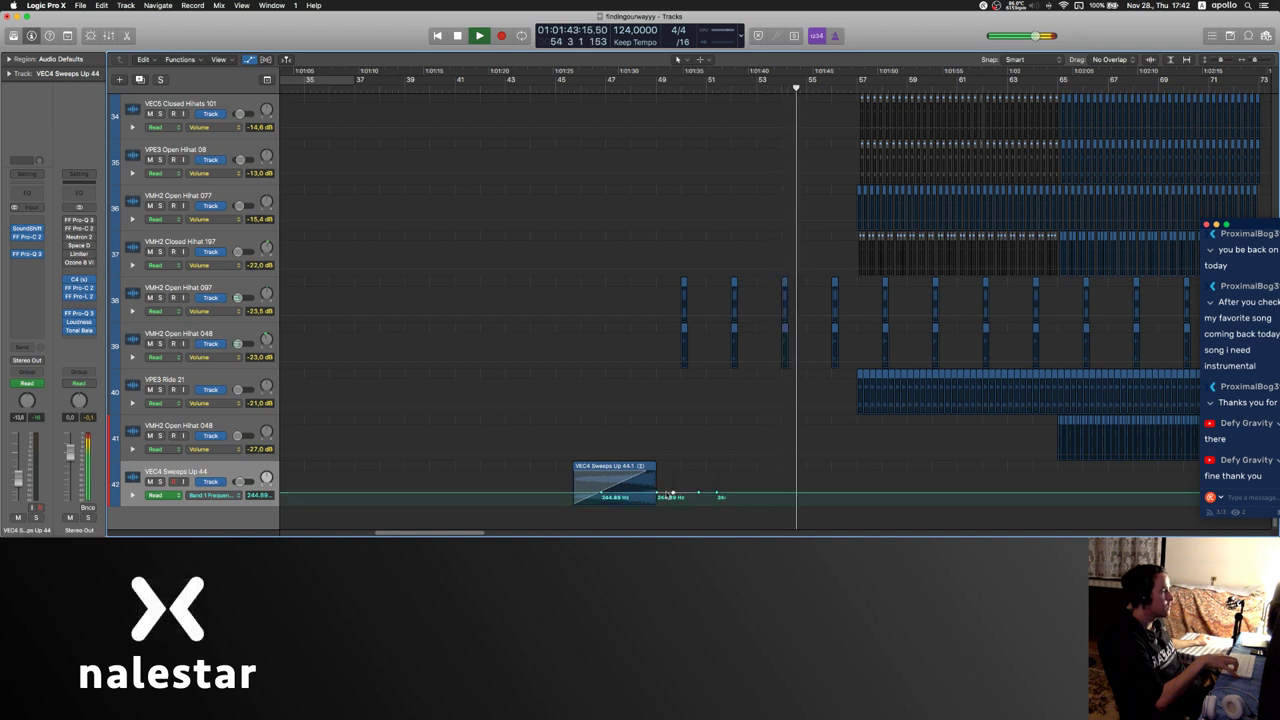
{"action": "left_click_drag", "start_coordinate": [667, 493], "coordinate": [641, 497]}
{"action": "key", "text": "t"}
{"action": "key", "text": "t"}
{"action": "key", "text": "space"}
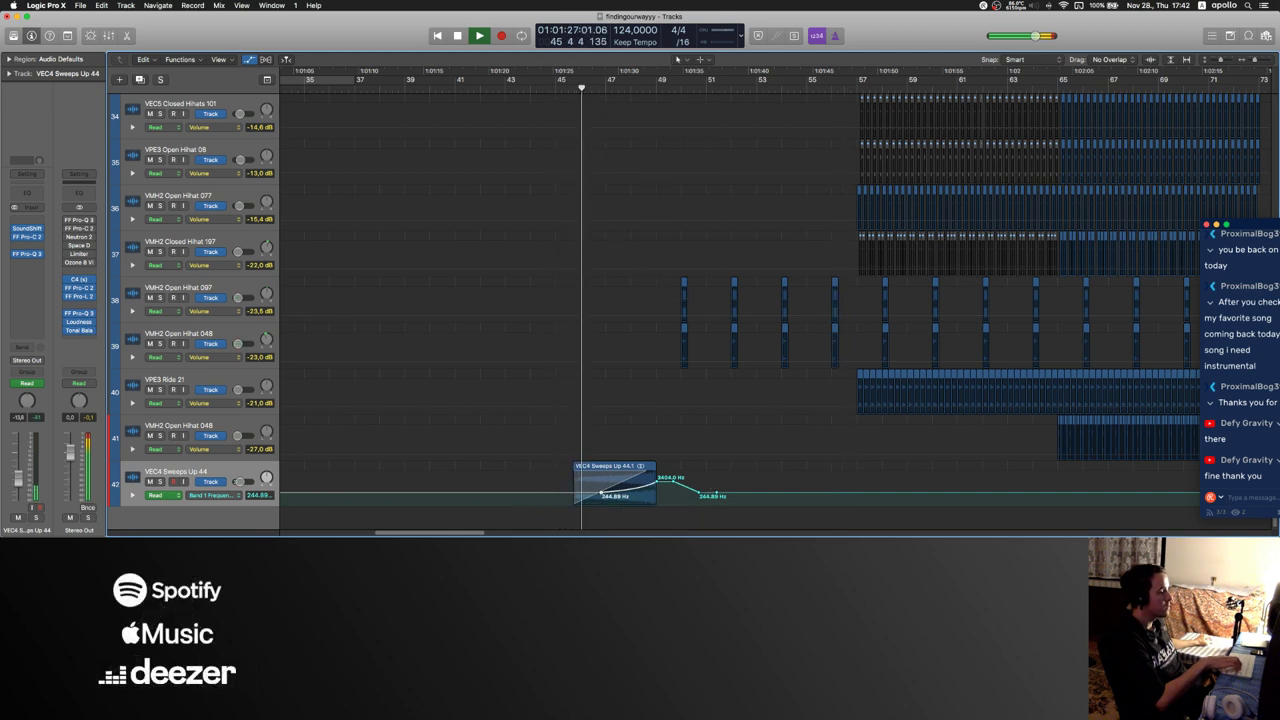
- Start the low-cut frequency ramp slightly earlier, raise its peak at bar 49, and replay the sweep from about bar 45
{"action": "left_click_drag", "start_coordinate": [601, 493], "coordinate": [667, 479]}
{"action": "key", "text": "t"}
{"action": "key", "text": "t"}
{"action": "left_click", "coordinate": [552, 90]}
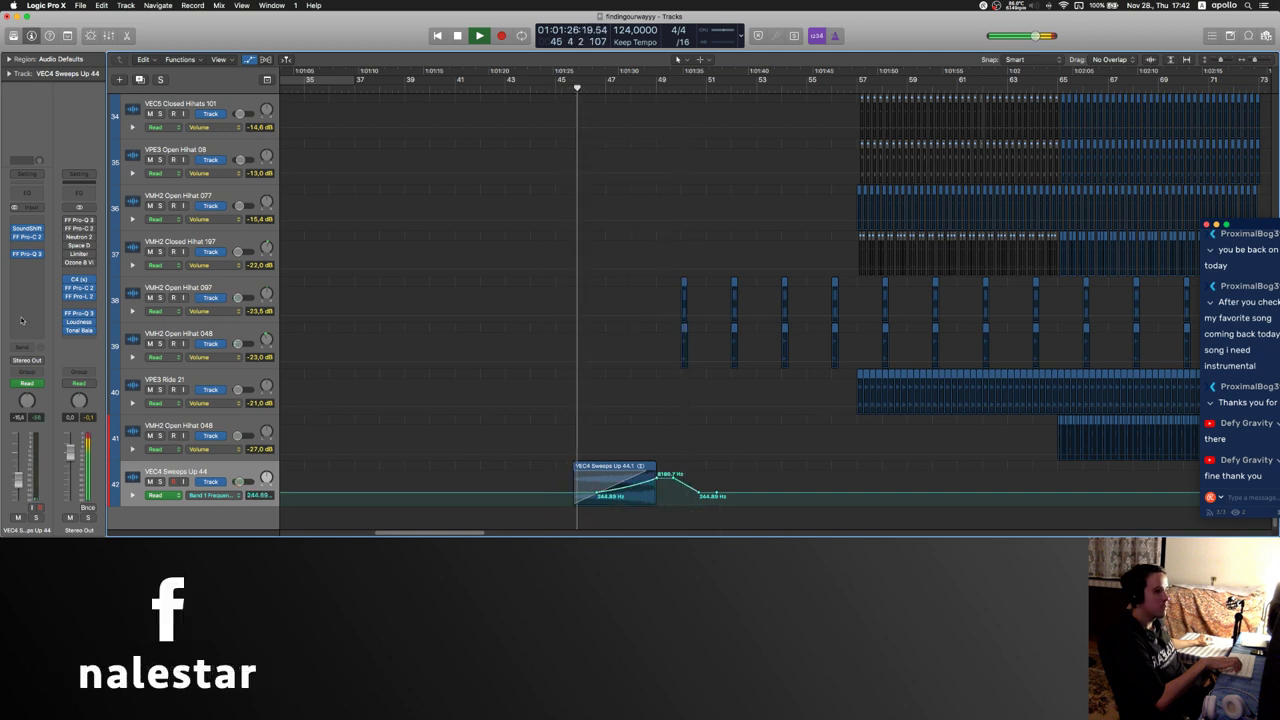
- Give the roughly 10 kHz bell in the sweep track's Pro-Q 3 a negative dynamic range and replay the sweep from bar 47
{"action": "left_click", "coordinate": [27, 229]}
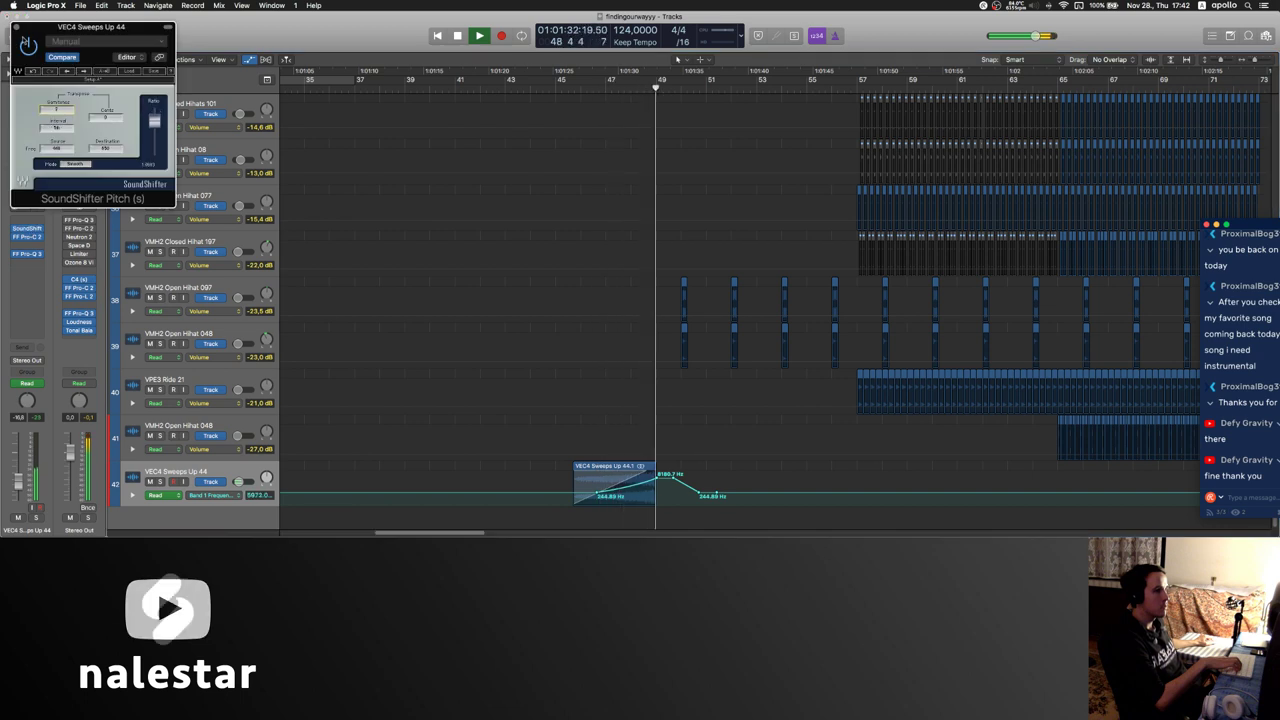
{"action": "left_click", "coordinate": [16, 27]}
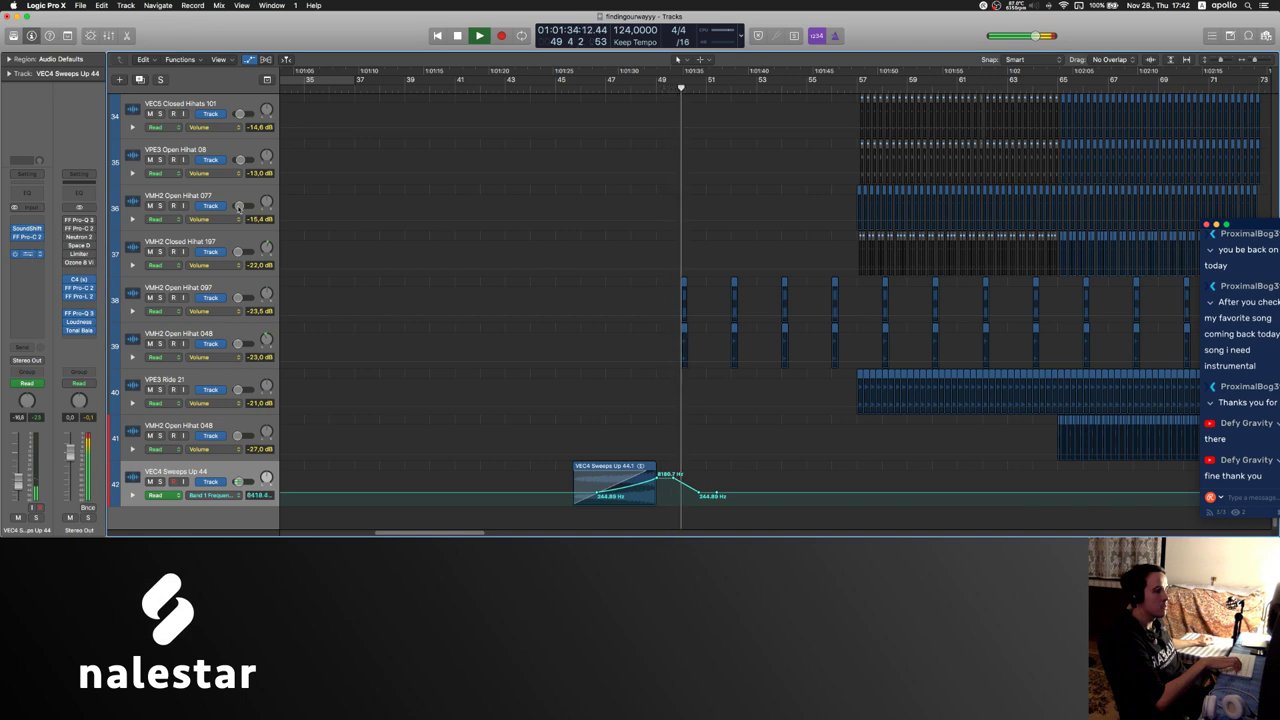
{"action": "left_click", "coordinate": [27, 253]}
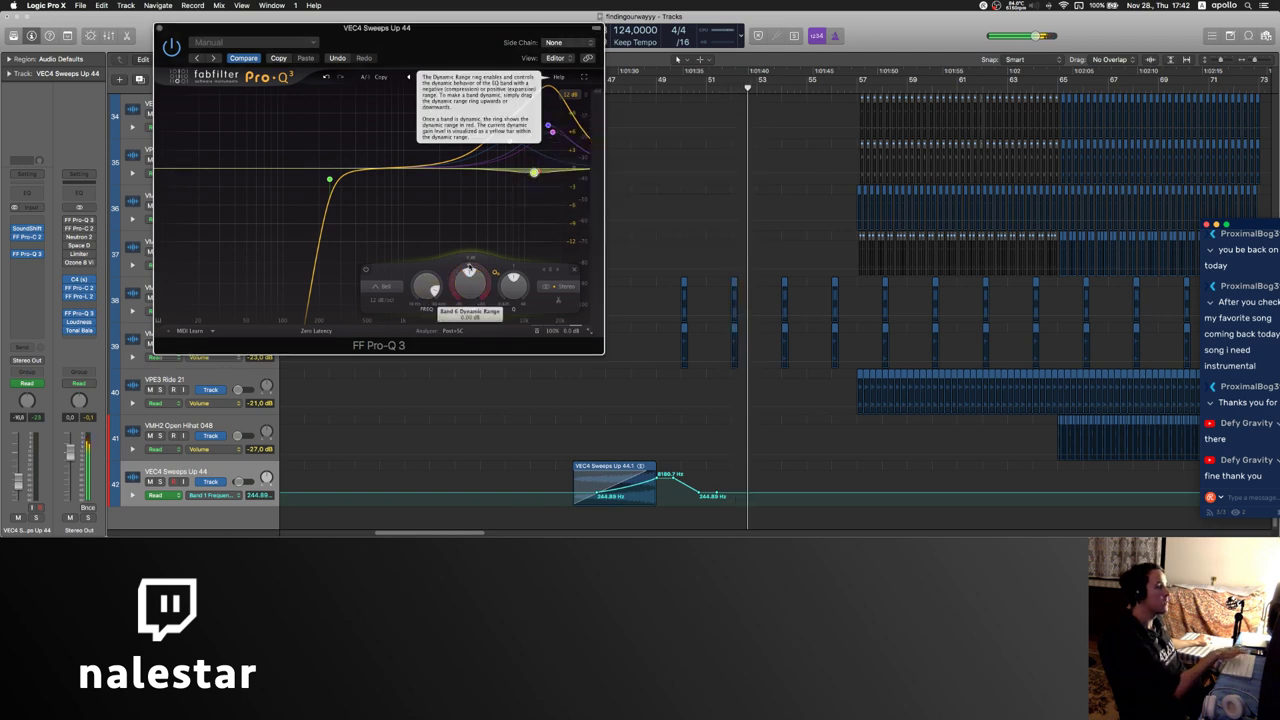
{"action": "left_click_drag", "start_coordinate": [454, 280], "coordinate": [411, 326]}
{"action": "left_click", "coordinate": [613, 88]}
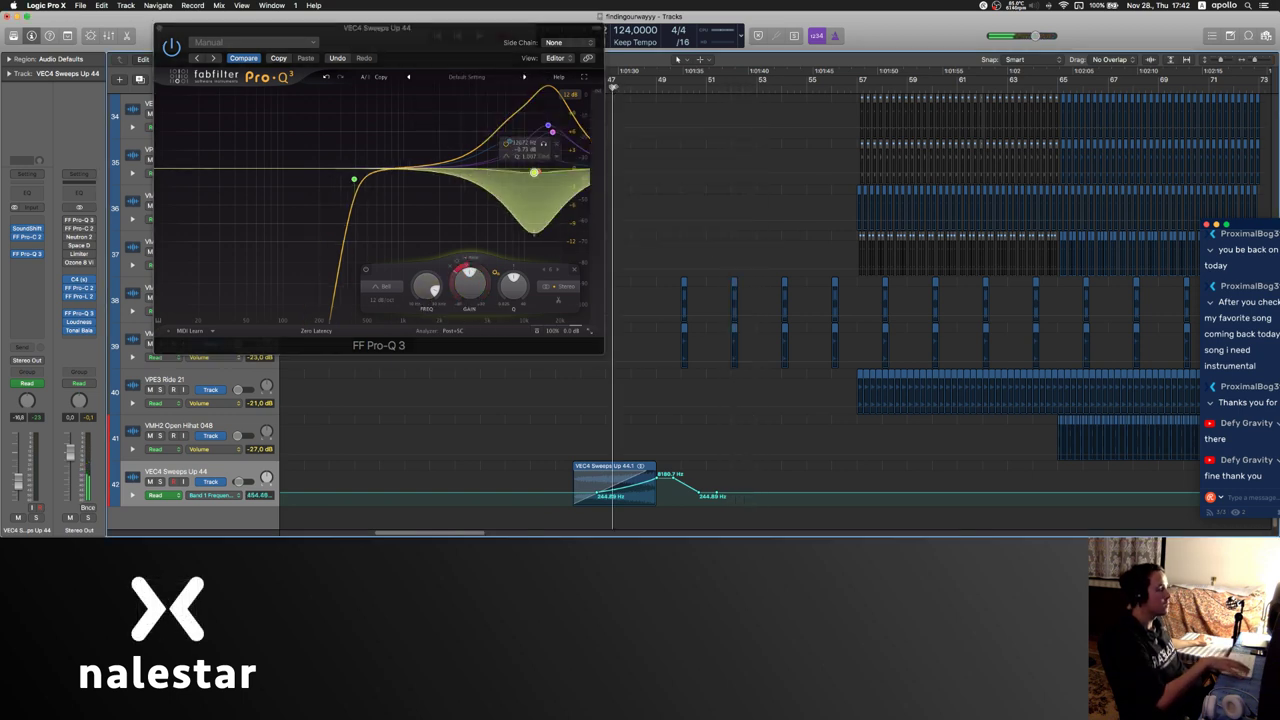
{"action": "key", "text": "space"}
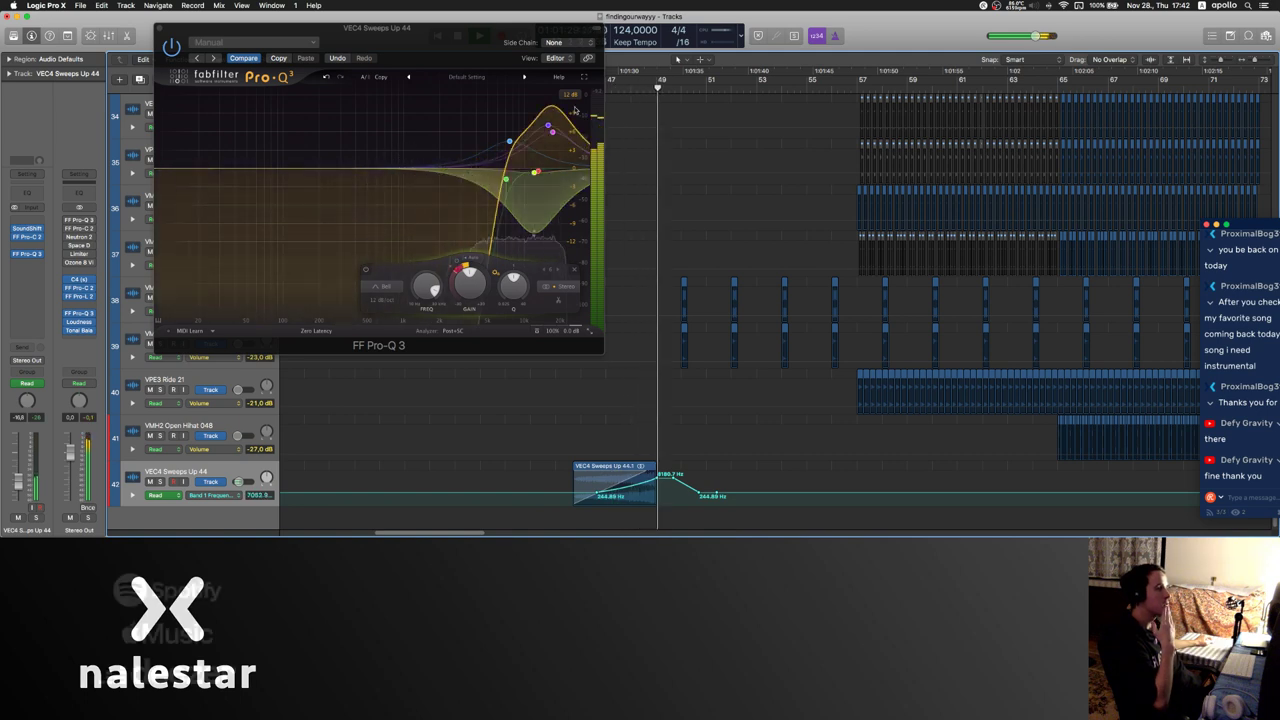
{"action": "left_click", "coordinate": [160, 28]}
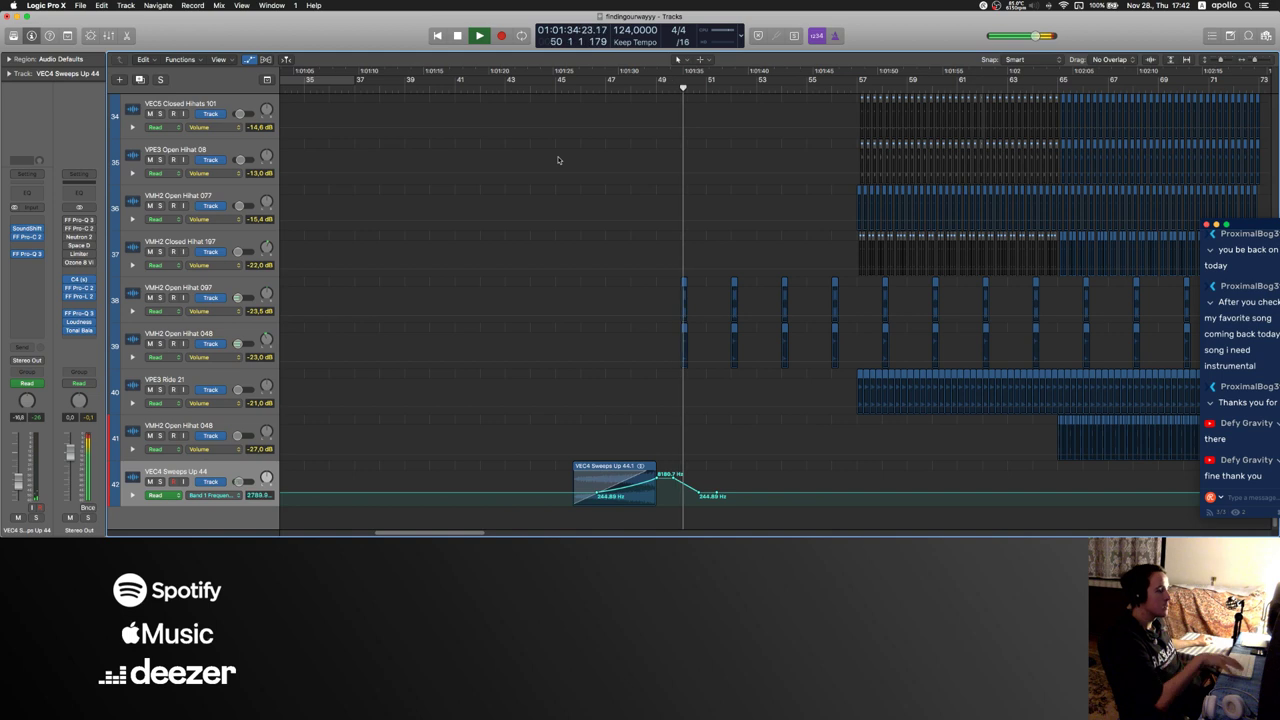
- Hide the automation lanes and insert a FabFilter Pro-R reverb on the sweep track with Space at 5.25 s and a raised mix
{"action": "key", "text": "a"}
{"action": "scroll", "coordinate": [553, 187], "scroll_direction": "down", "scroll_amount": 2}
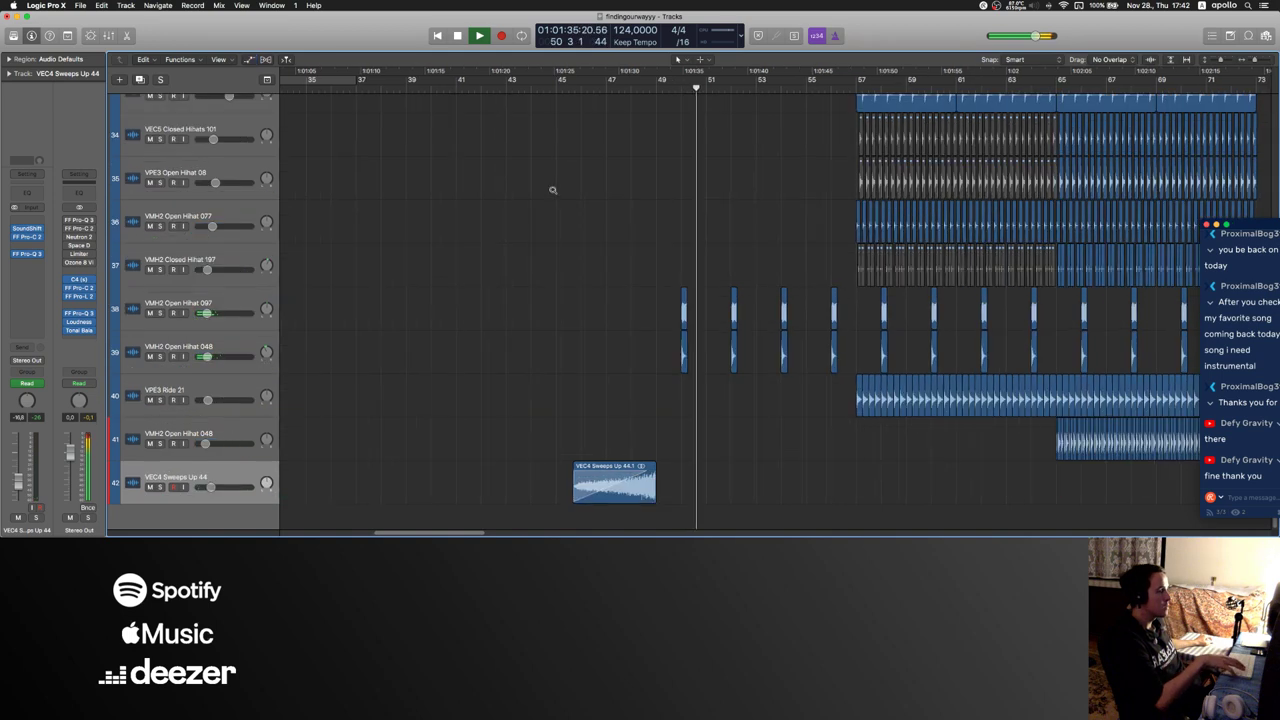
{"action": "left_click", "coordinate": [28, 262]}
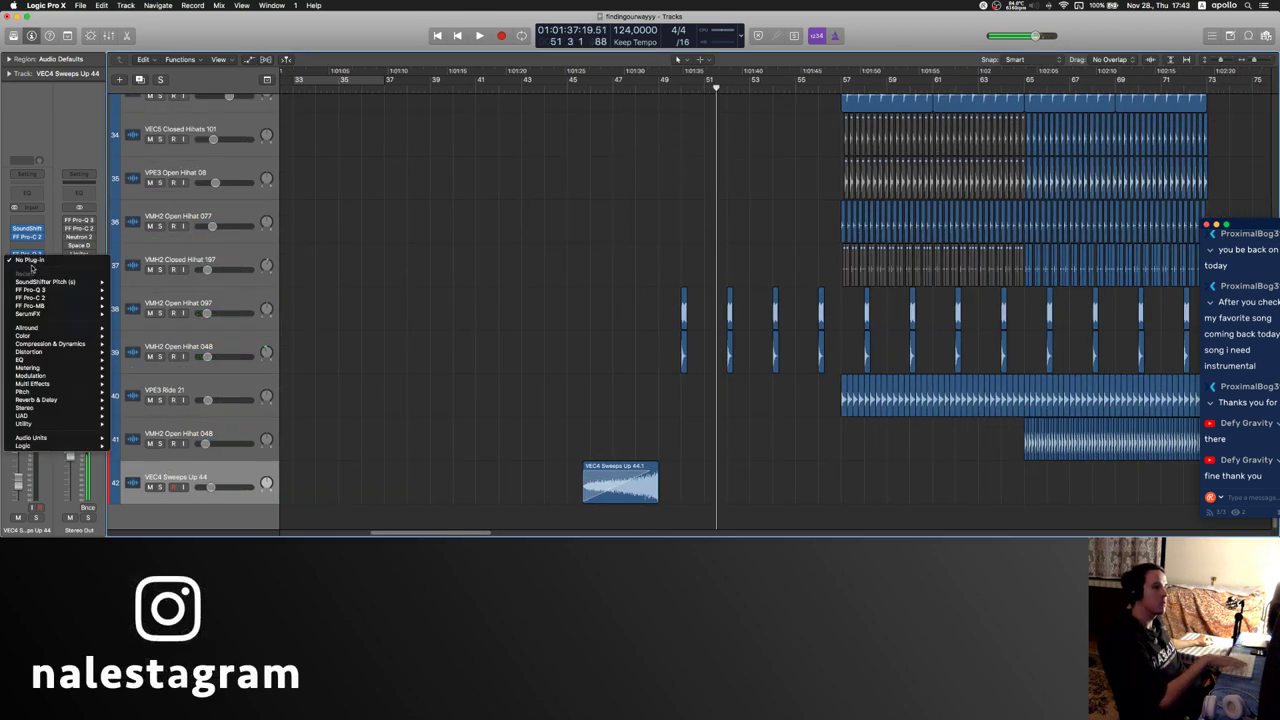
{"action": "mouse_move", "coordinate": [53, 306]}
{"action": "mouse_move", "coordinate": [52, 400]}
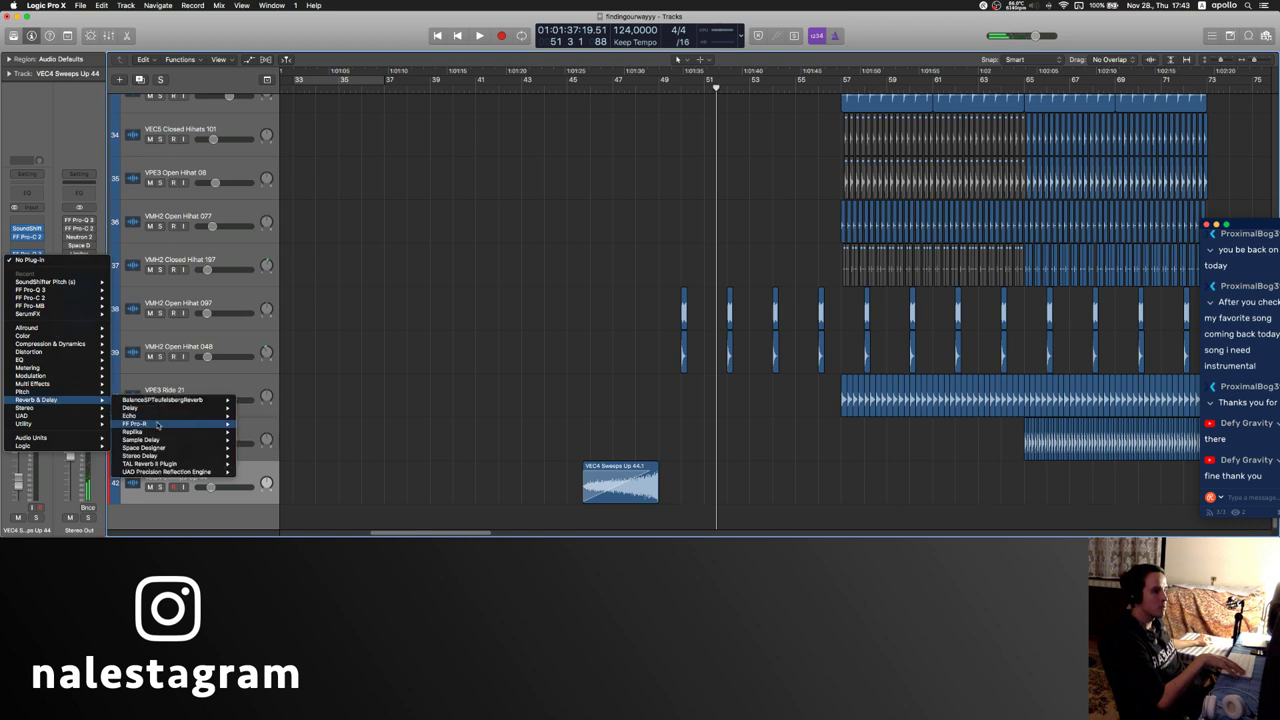
{"action": "left_click", "coordinate": [157, 425]}
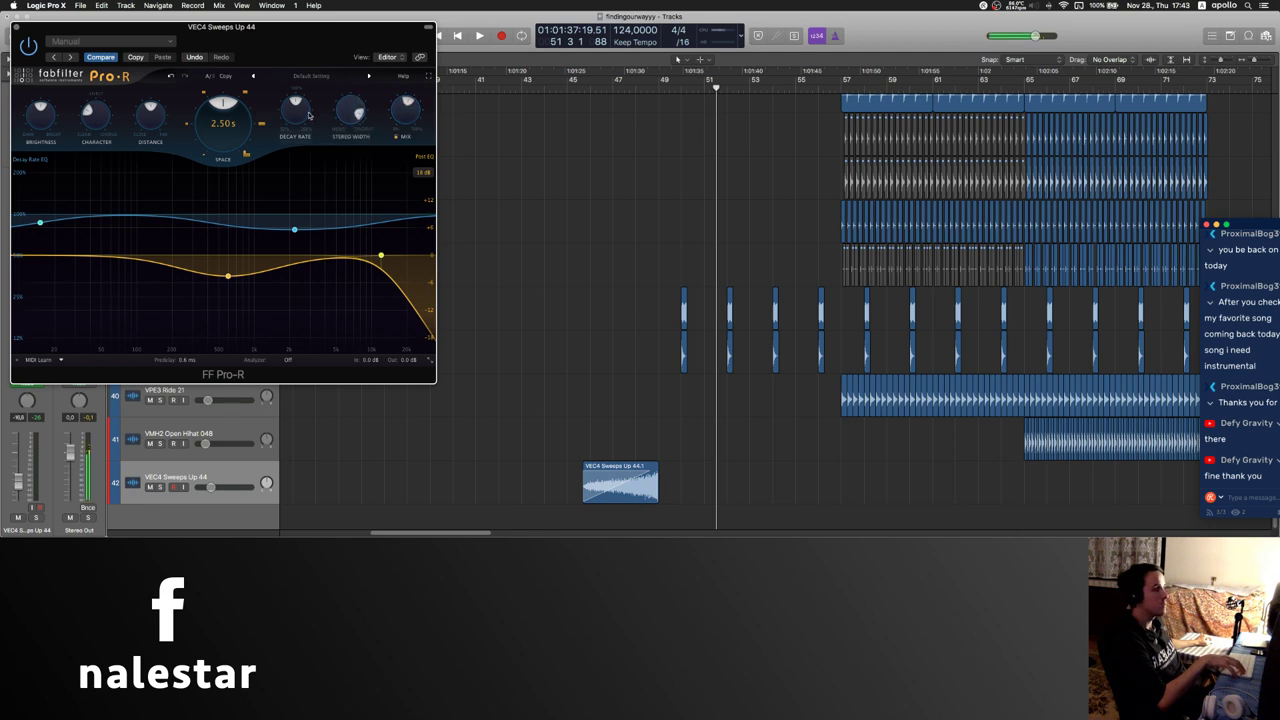
{"action": "left_click_drag", "start_coordinate": [298, 112], "coordinate": [298, 100]}
{"action": "left_click_drag", "start_coordinate": [228, 133], "coordinate": [229, 130]}
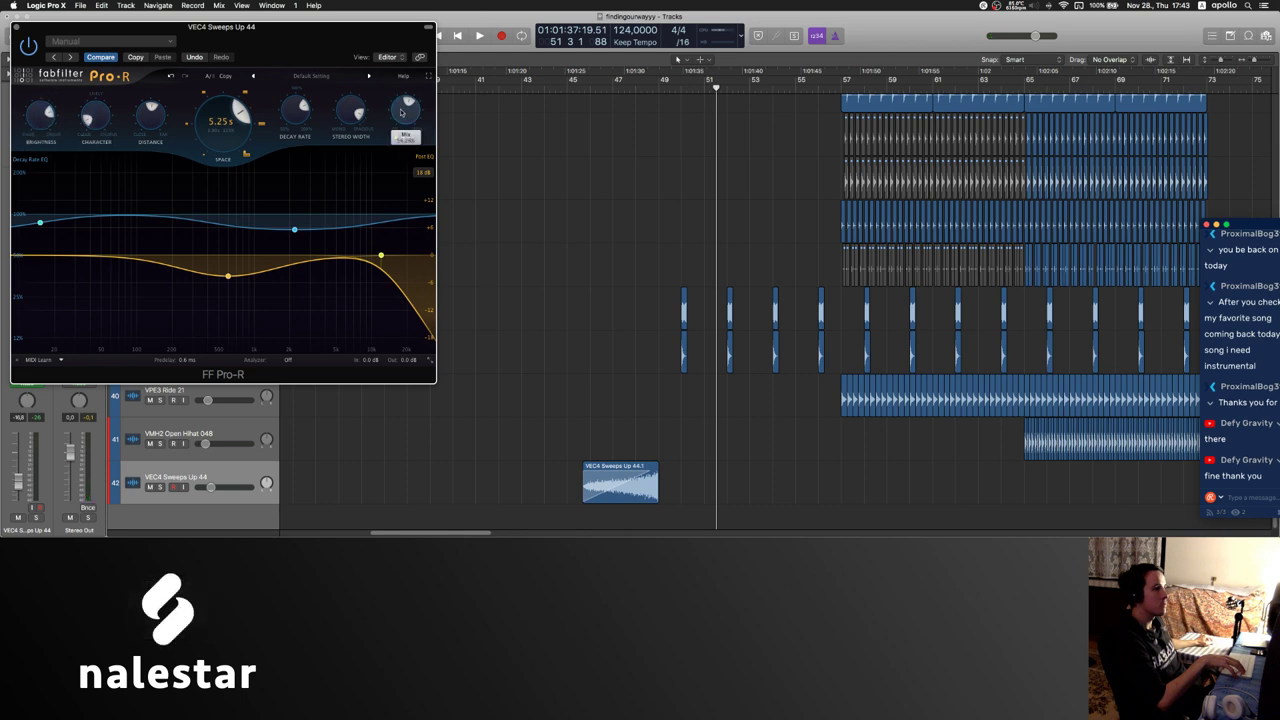
{"action": "left_click", "coordinate": [17, 27]}
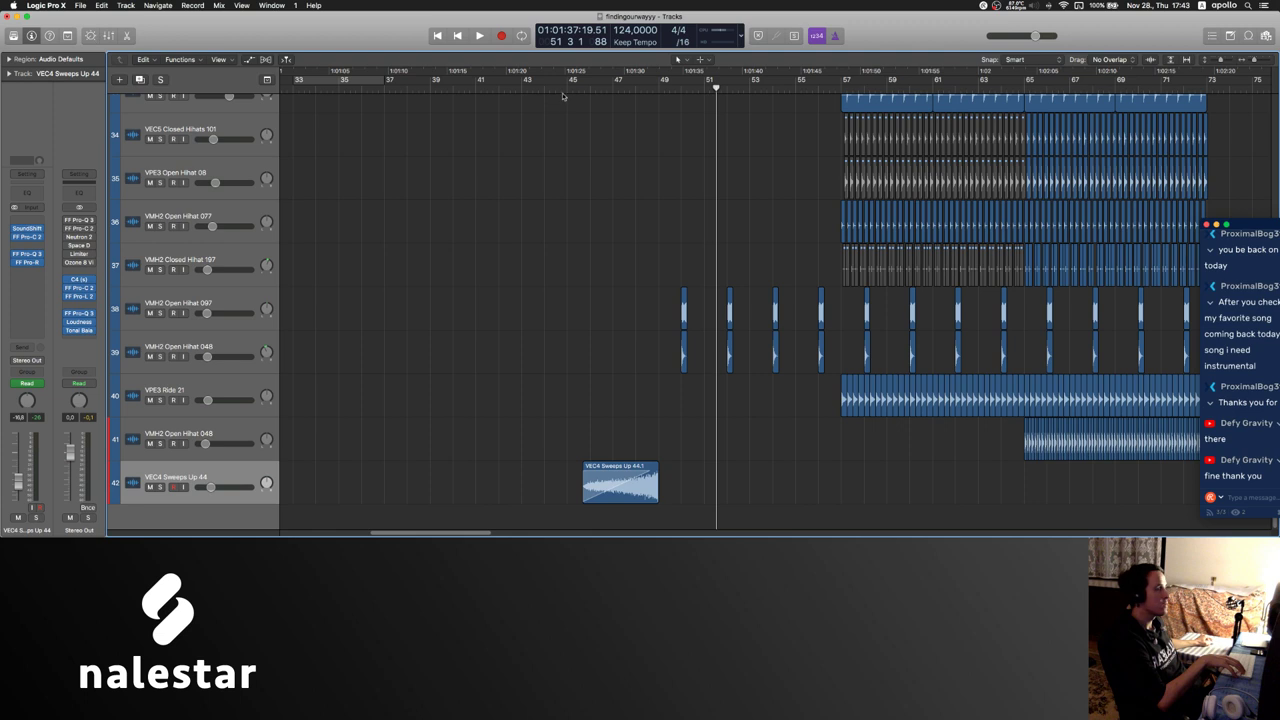
- Play from bar 45 and add a second FabFilter Pro-C 2 after the sweep track's reverb, adjusting its threshold and output gain
{"action": "key", "text": "space"}
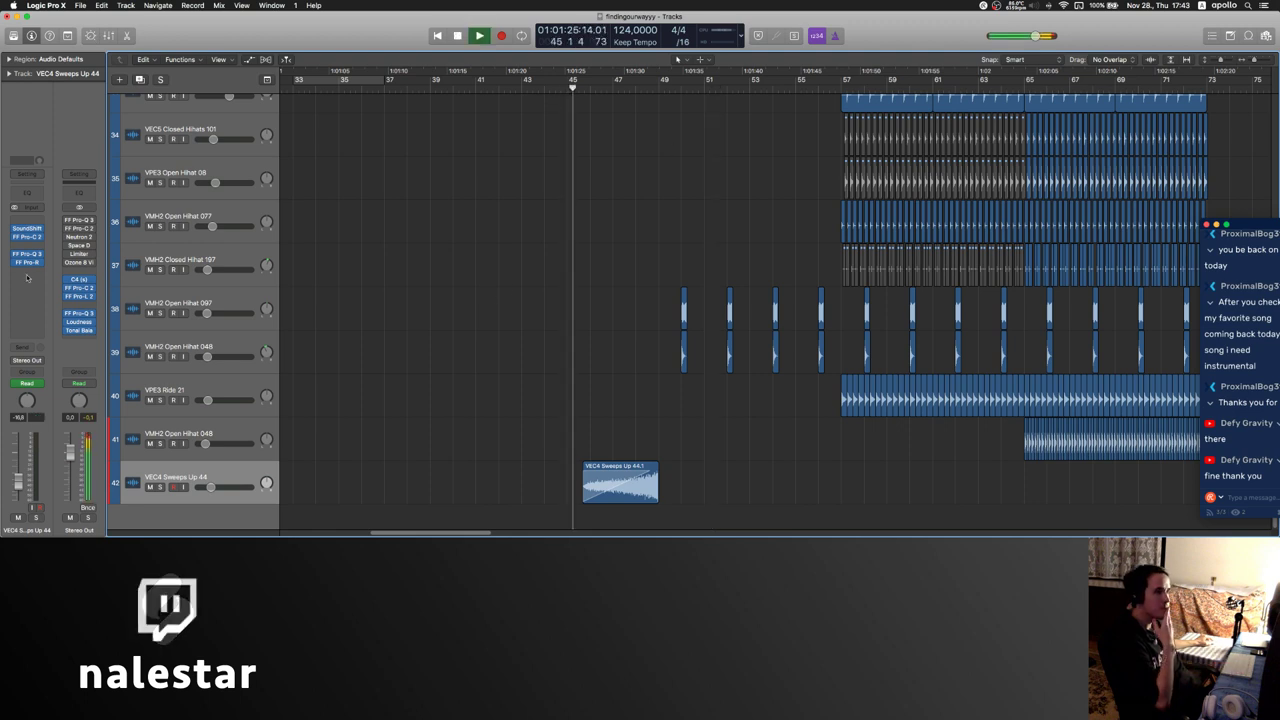
{"action": "left_click", "coordinate": [28, 279]}
{"action": "left_click", "coordinate": [50, 322]}
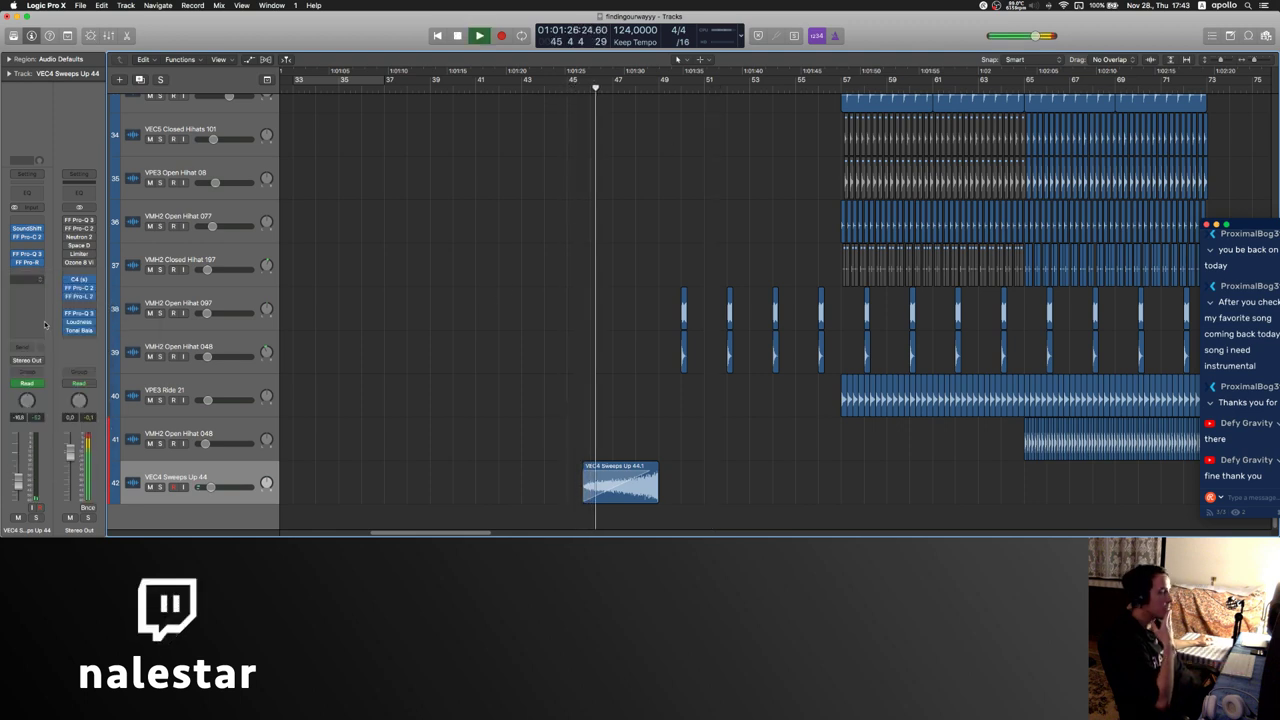
{"action": "left_click_drag", "start_coordinate": [75, 247], "coordinate": [76, 267]}
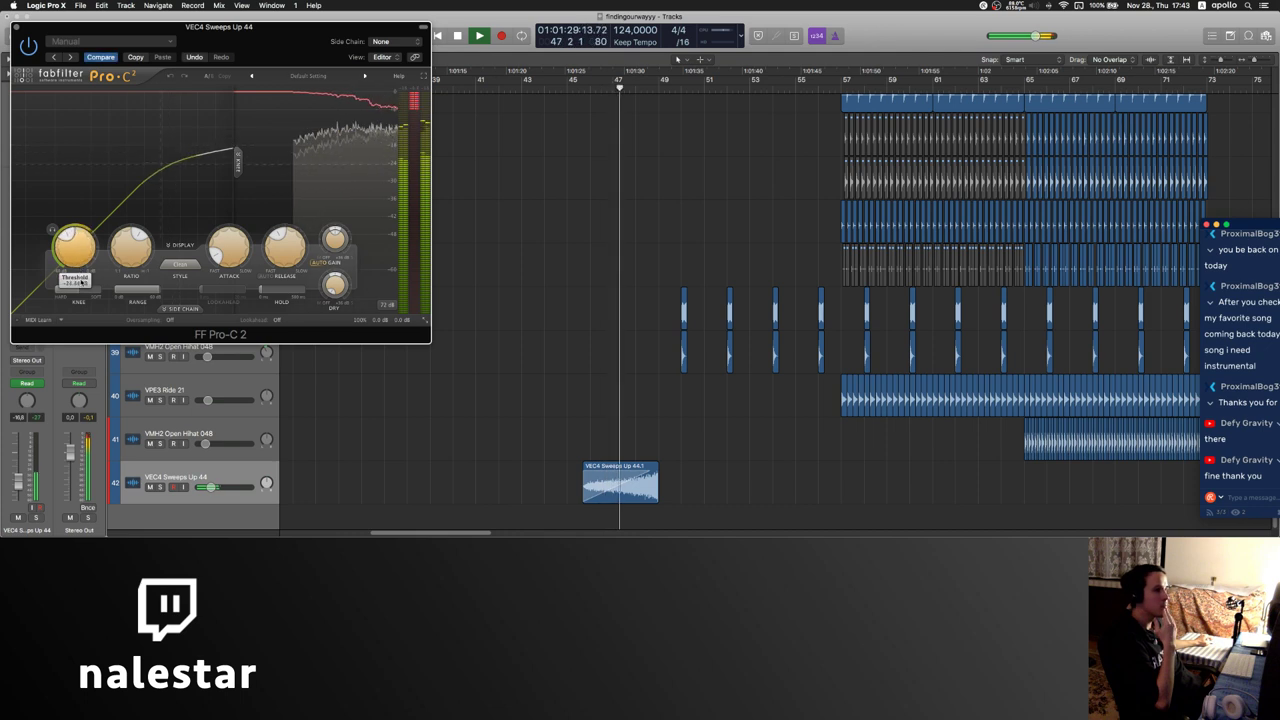
{"action": "left_click_drag", "start_coordinate": [340, 238], "coordinate": [344, 217]}
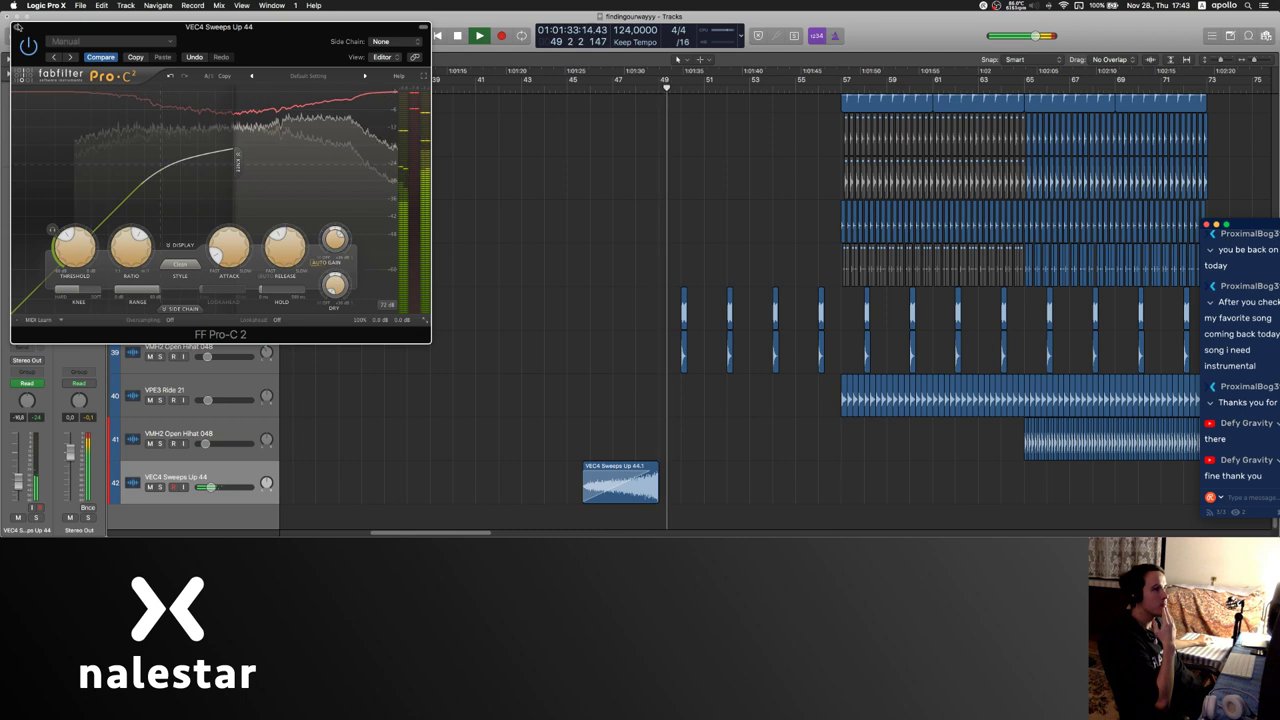
{"action": "left_click", "coordinate": [16, 27]}
- Play the arrangement from about bar 32 and review the vocal, bass and synth tracks through the build-up
{"action": "scroll", "coordinate": [494, 271], "scroll_direction": "right", "scroll_amount": 3}
{"action": "scroll", "coordinate": [474, 266], "scroll_direction": "left", "scroll_amount": 8}
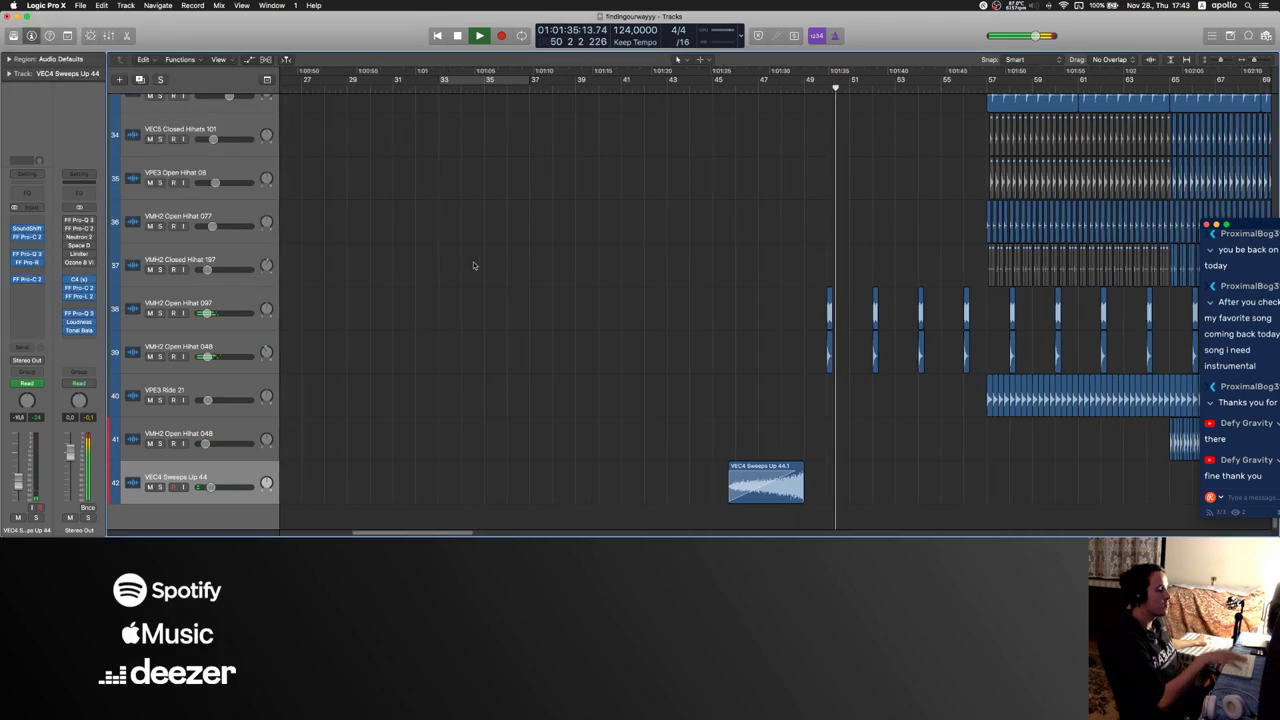
{"action": "key", "text": "space"}
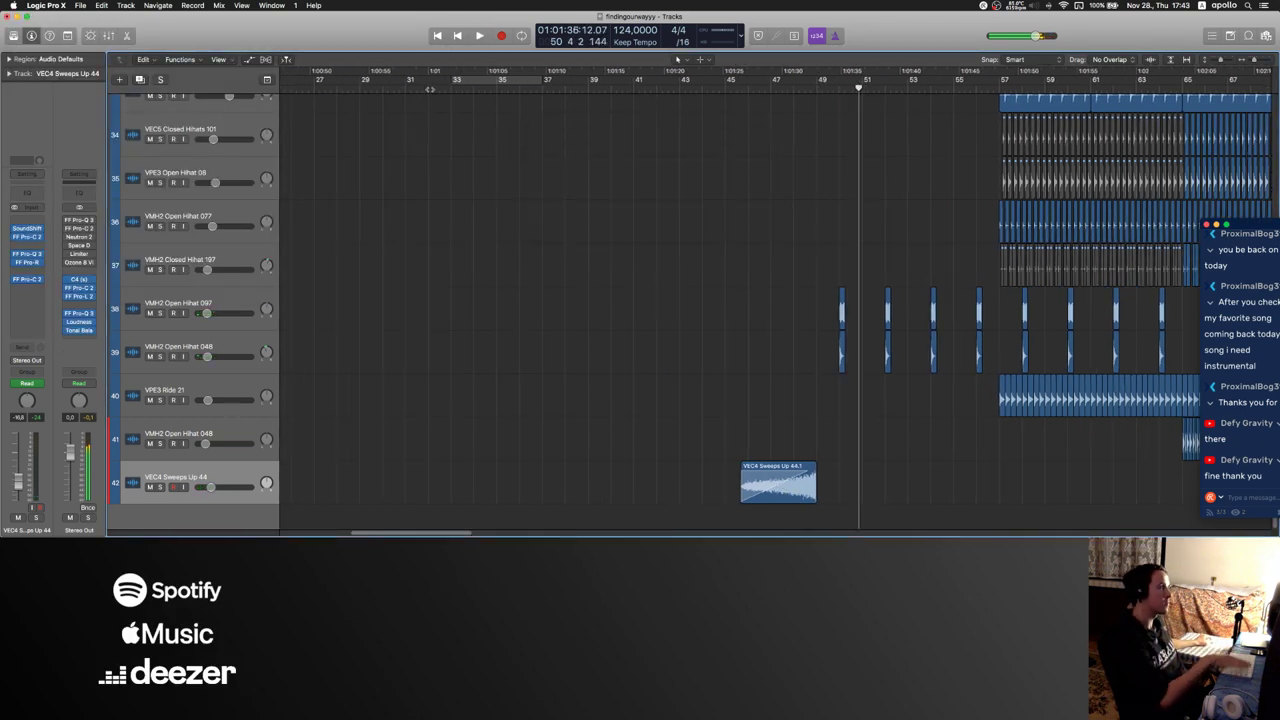
{"action": "key", "text": "space"}
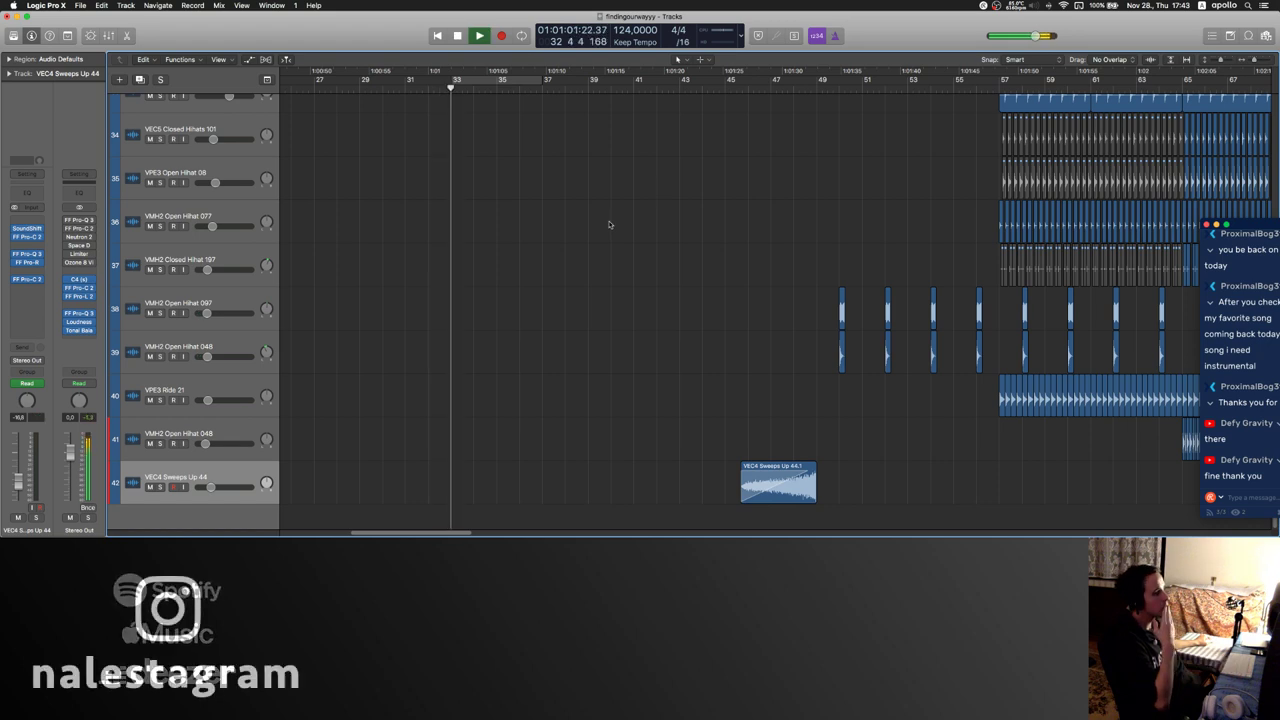
{"action": "scroll", "coordinate": [608, 224], "scroll_direction": "right", "scroll_amount": 2}
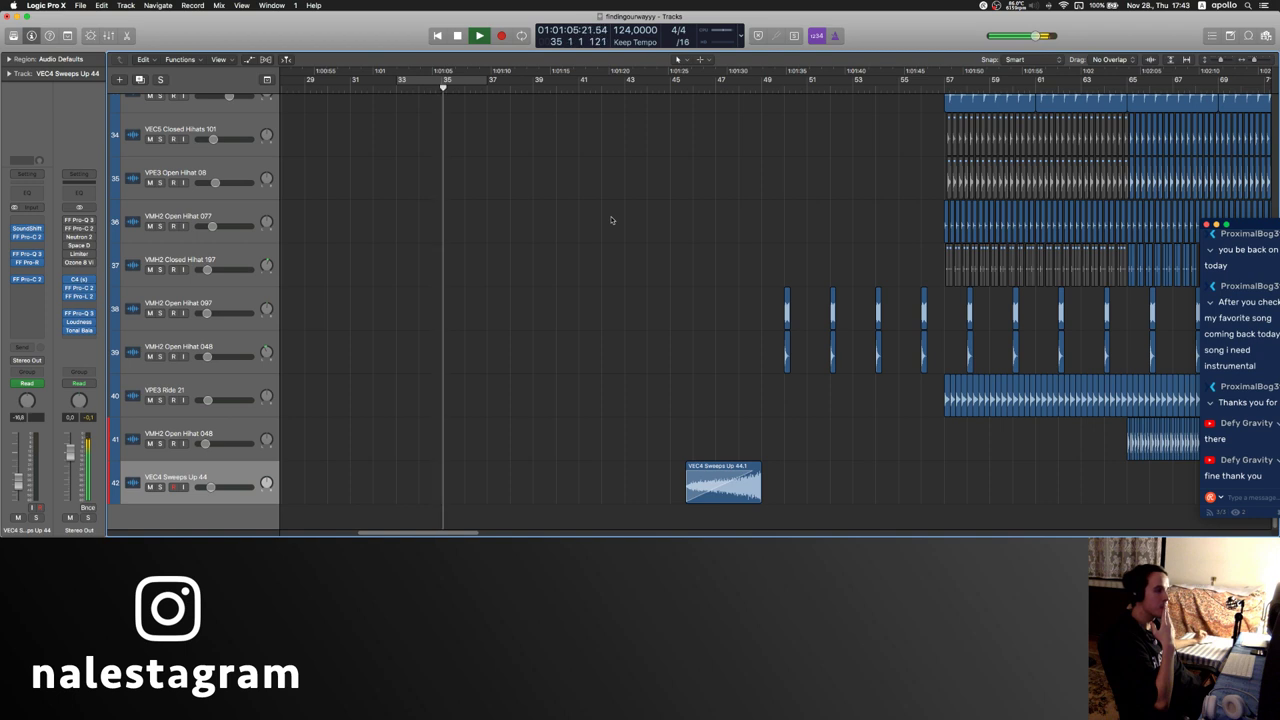
{"action": "scroll", "coordinate": [612, 220], "scroll_direction": "right", "scroll_amount": 2}
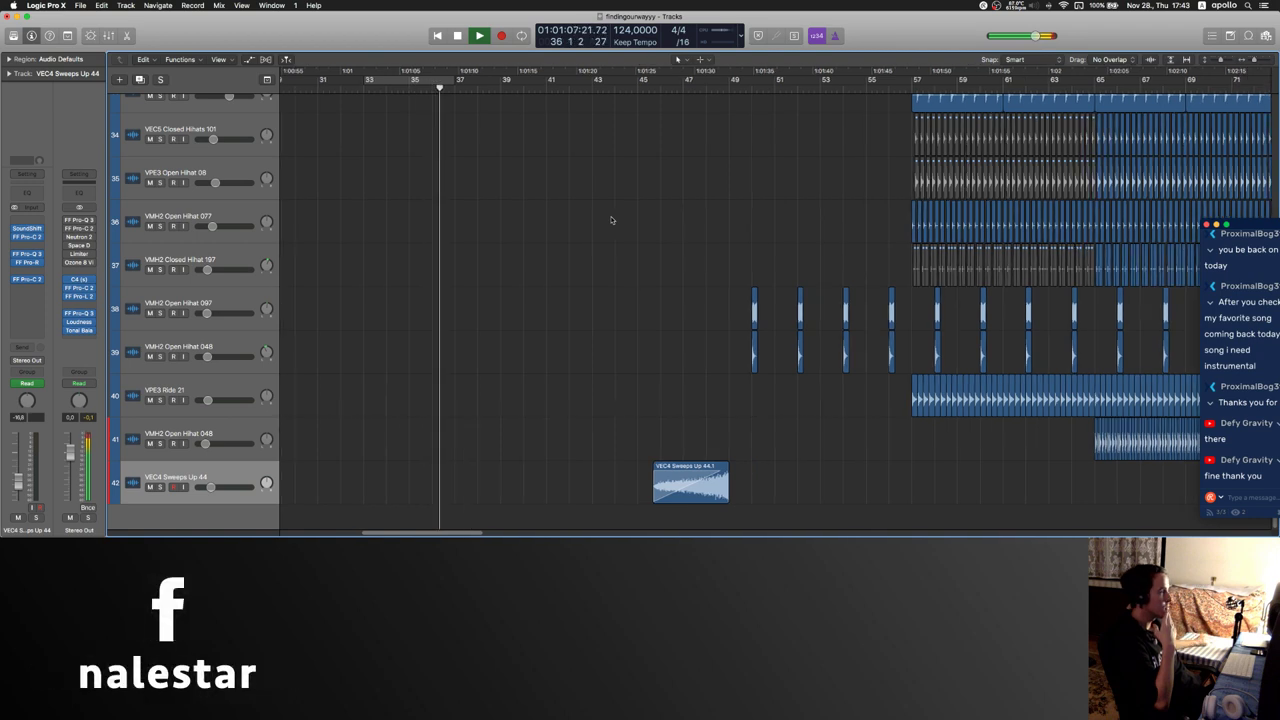
{"action": "scroll", "coordinate": [612, 220], "scroll_direction": "up", "scroll_amount": 10}
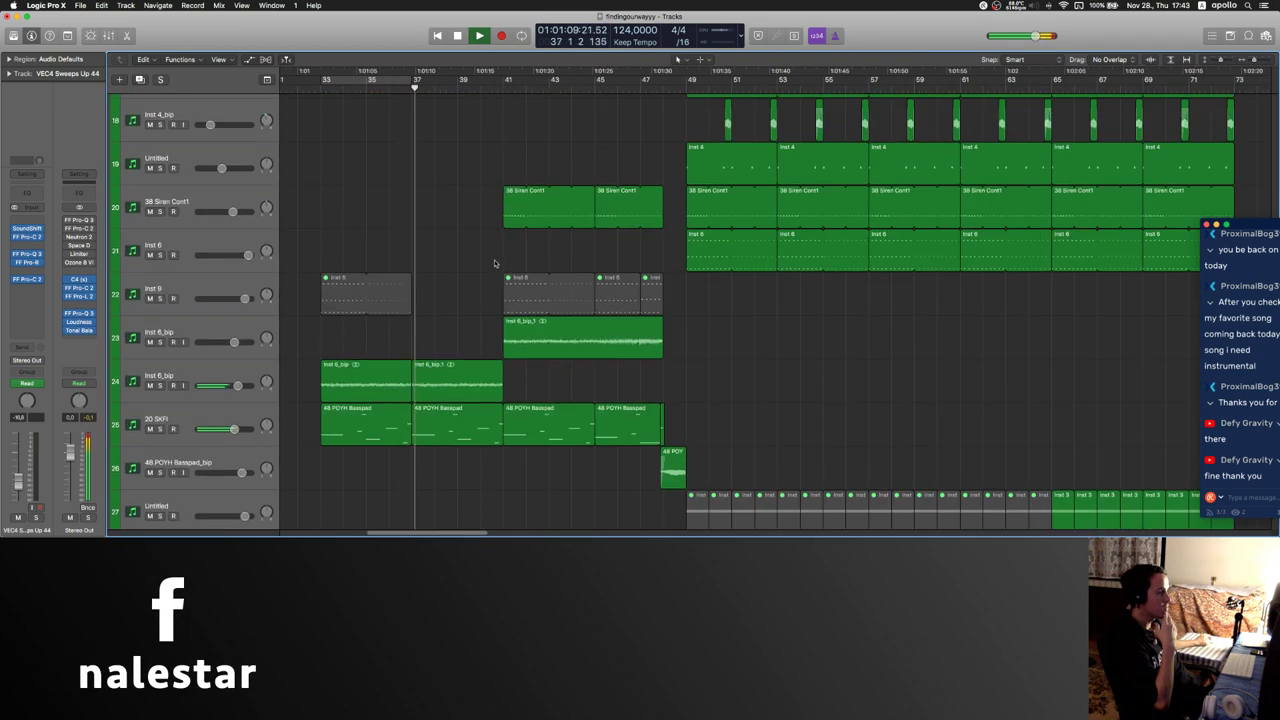
{"action": "scroll", "coordinate": [496, 263], "scroll_direction": "right", "scroll_amount": 2}
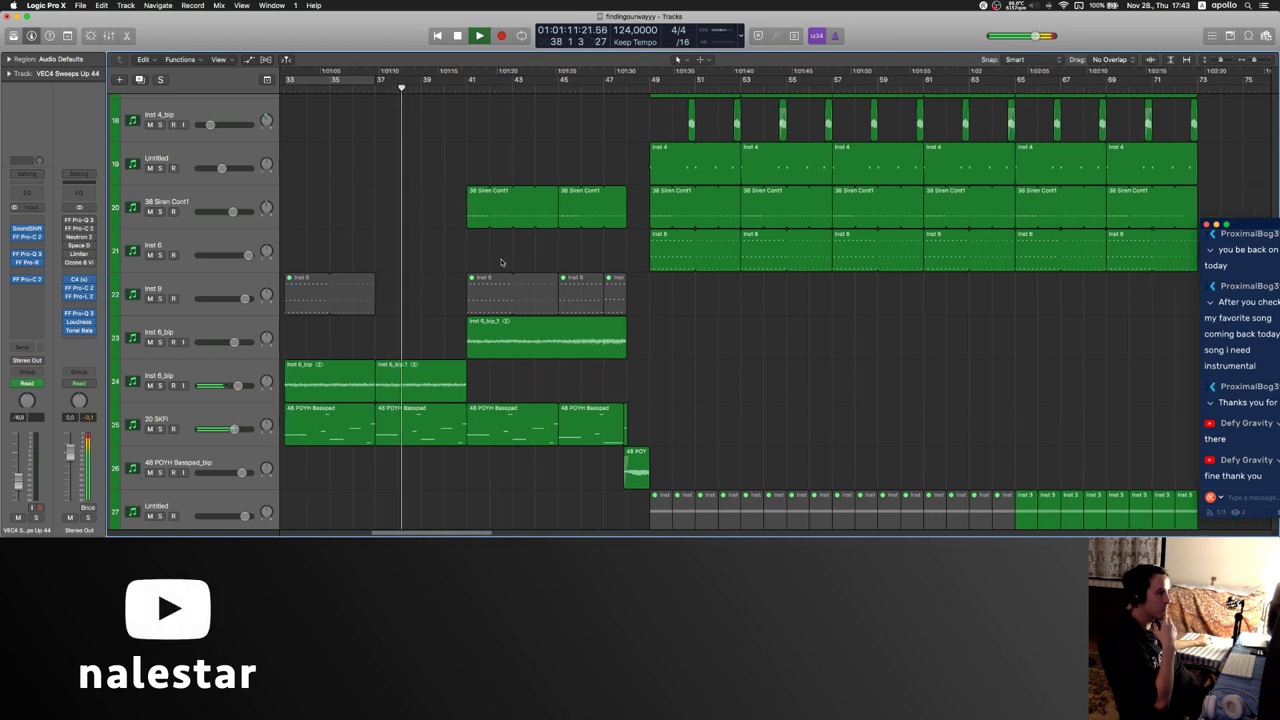
{"action": "scroll", "coordinate": [504, 262], "scroll_direction": "right", "scroll_amount": 2}
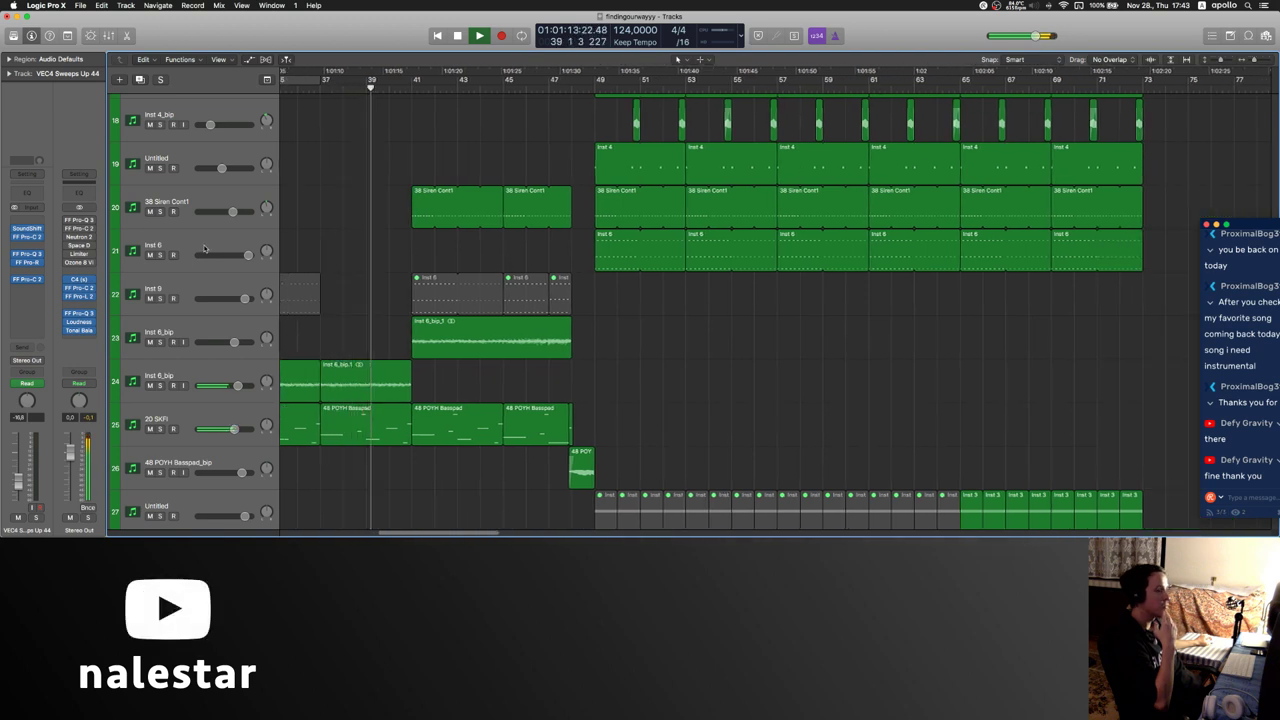
{"action": "left_click", "coordinate": [201, 377]}
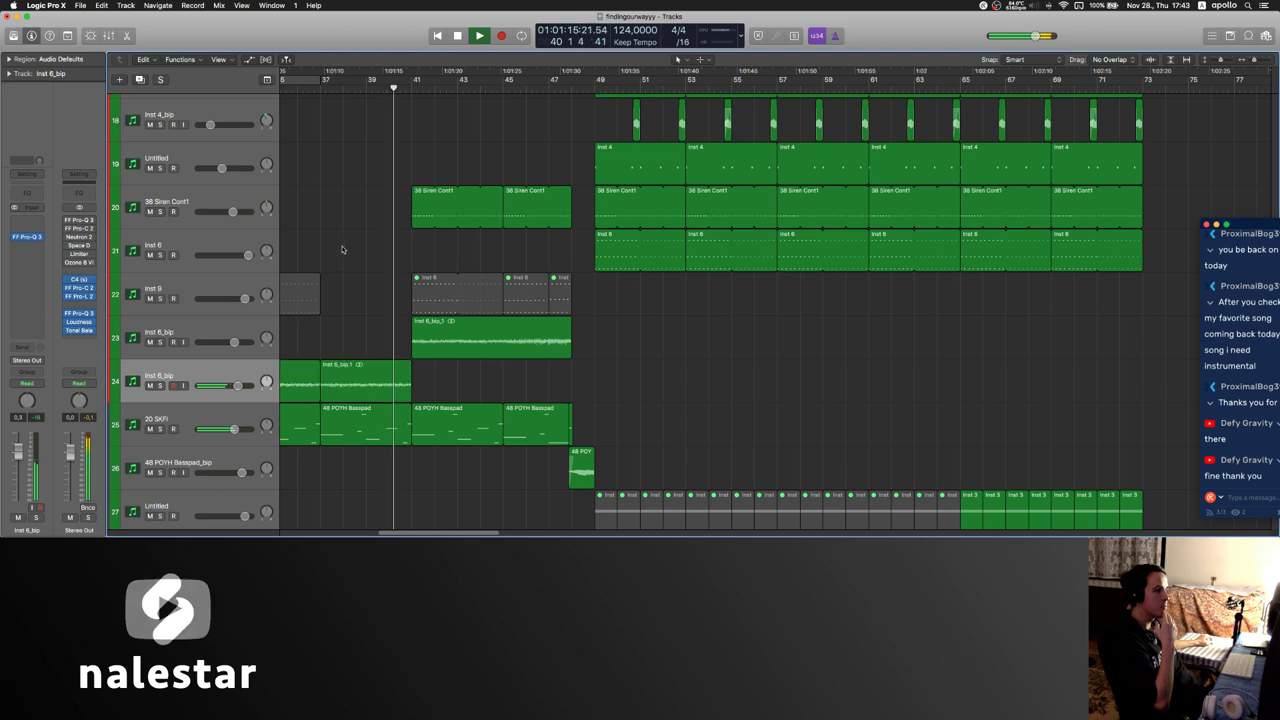
{"action": "scroll", "coordinate": [341, 250], "scroll_direction": "up", "scroll_amount": 10}
{"action": "scroll", "coordinate": [341, 250], "scroll_direction": "up", "scroll_amount": 5}
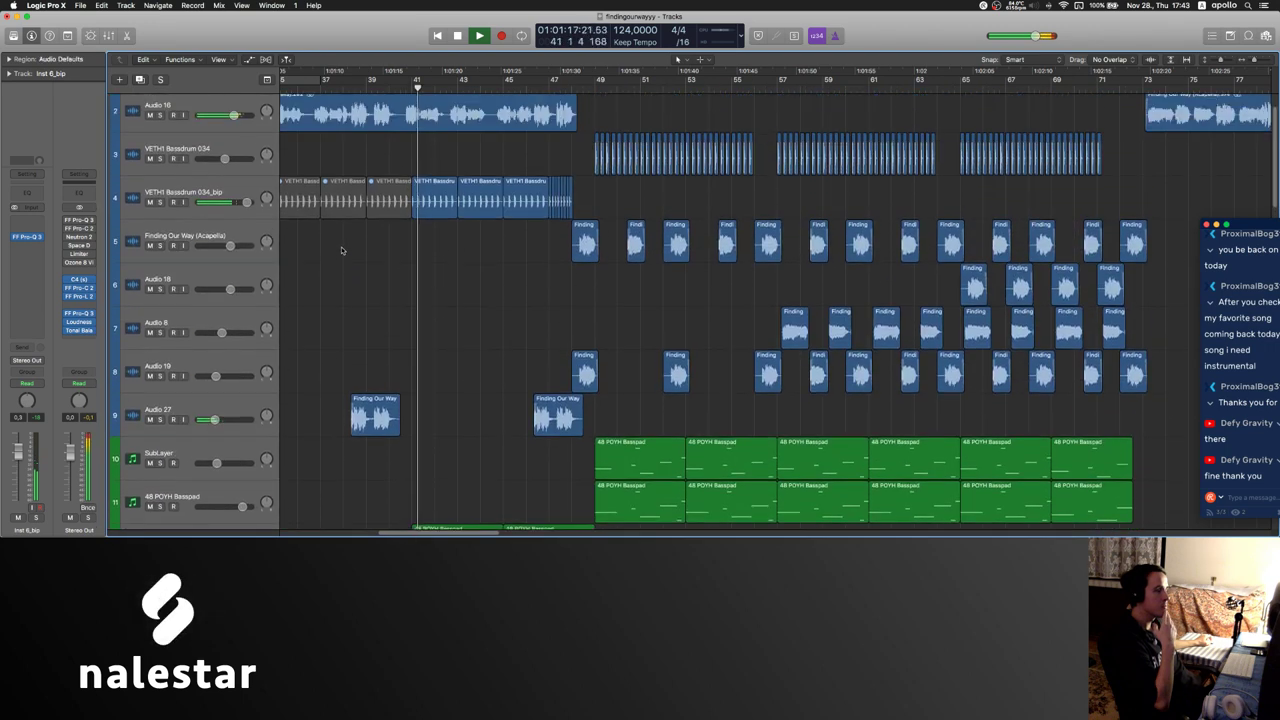
{"action": "scroll", "coordinate": [366, 328], "scroll_direction": "down", "scroll_amount": 3}
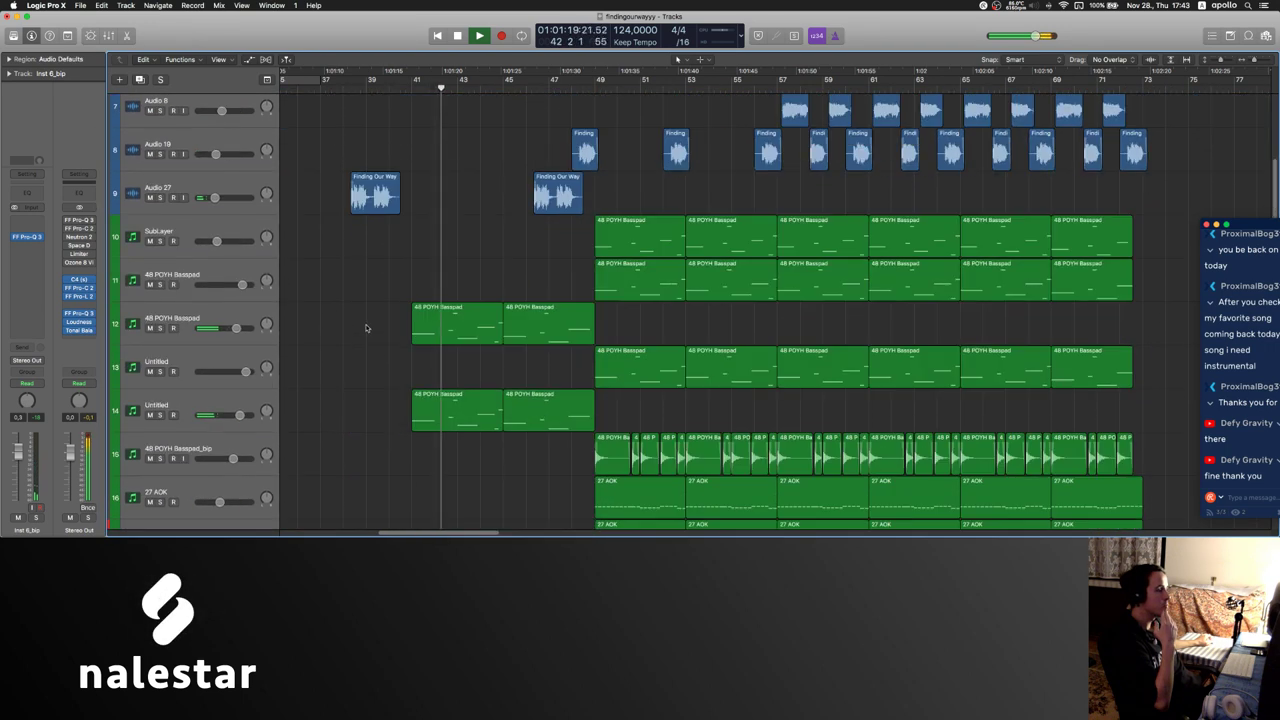
{"action": "scroll", "coordinate": [366, 328], "scroll_direction": "right", "scroll_amount": 1}
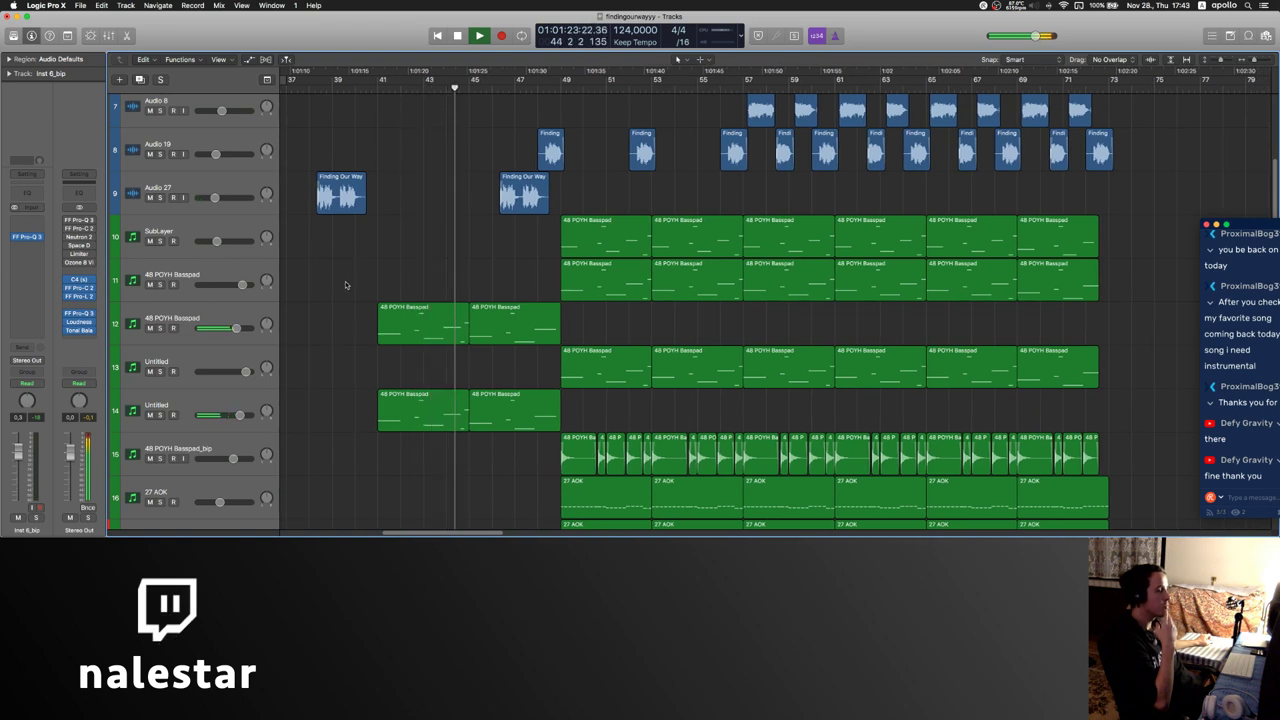
{"action": "scroll", "coordinate": [345, 285], "scroll_direction": "down", "scroll_amount": 7}
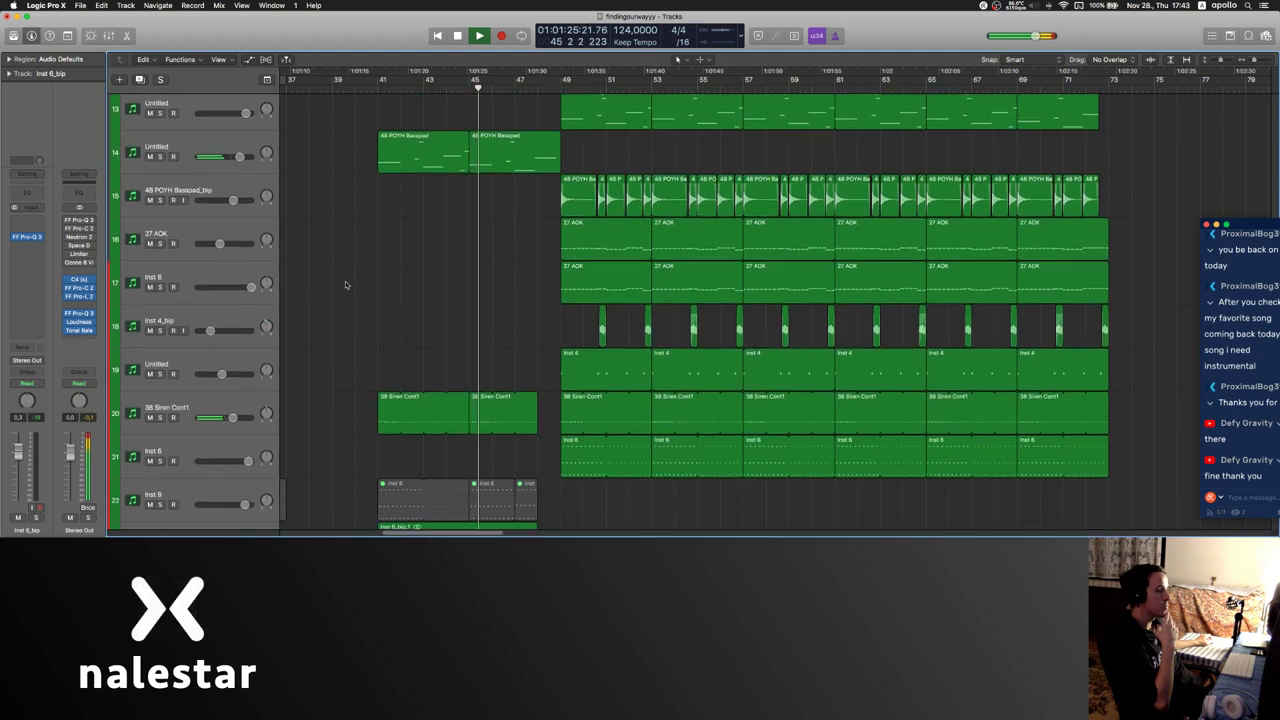
- Keep playing into the drop after bar 49, reviewing the synth, Audio 5, clap and hi-hat tracks
{"action": "scroll", "coordinate": [345, 285], "scroll_direction": "down", "scroll_amount": 2}
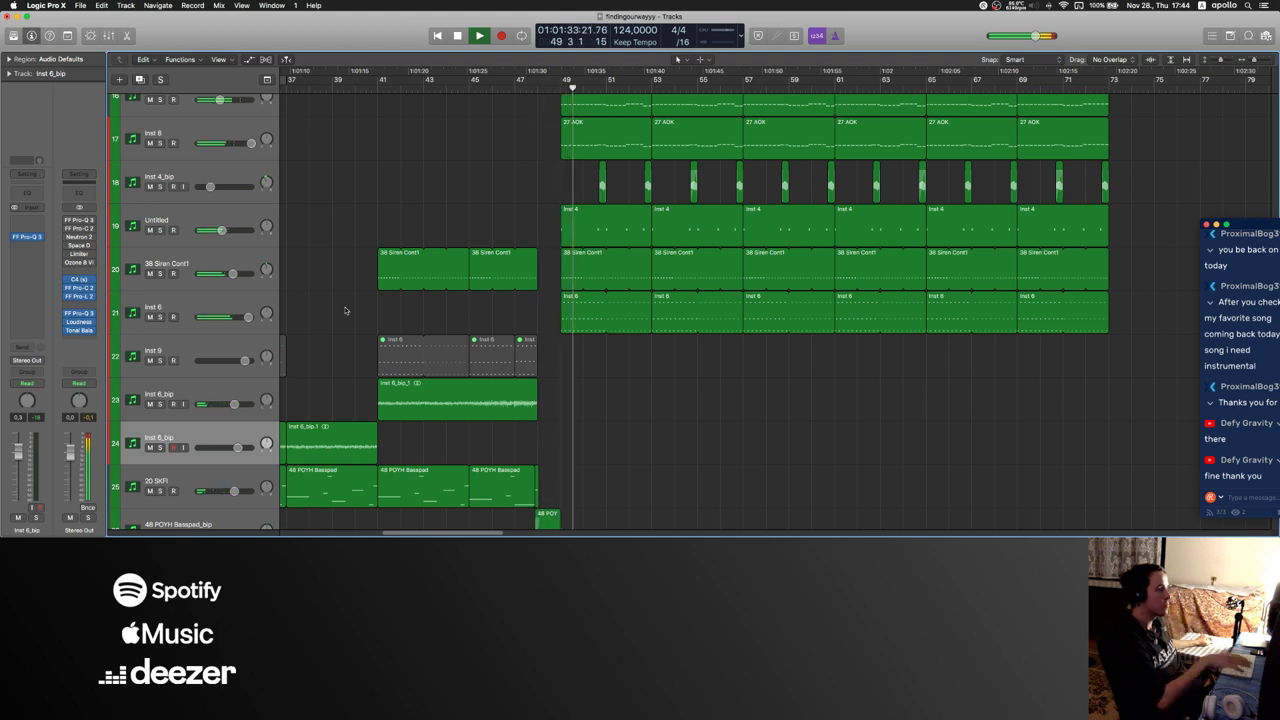
{"action": "scroll", "coordinate": [355, 311], "scroll_direction": "right", "scroll_amount": 1}
{"action": "scroll", "coordinate": [355, 310], "scroll_direction": "down", "scroll_amount": 5}
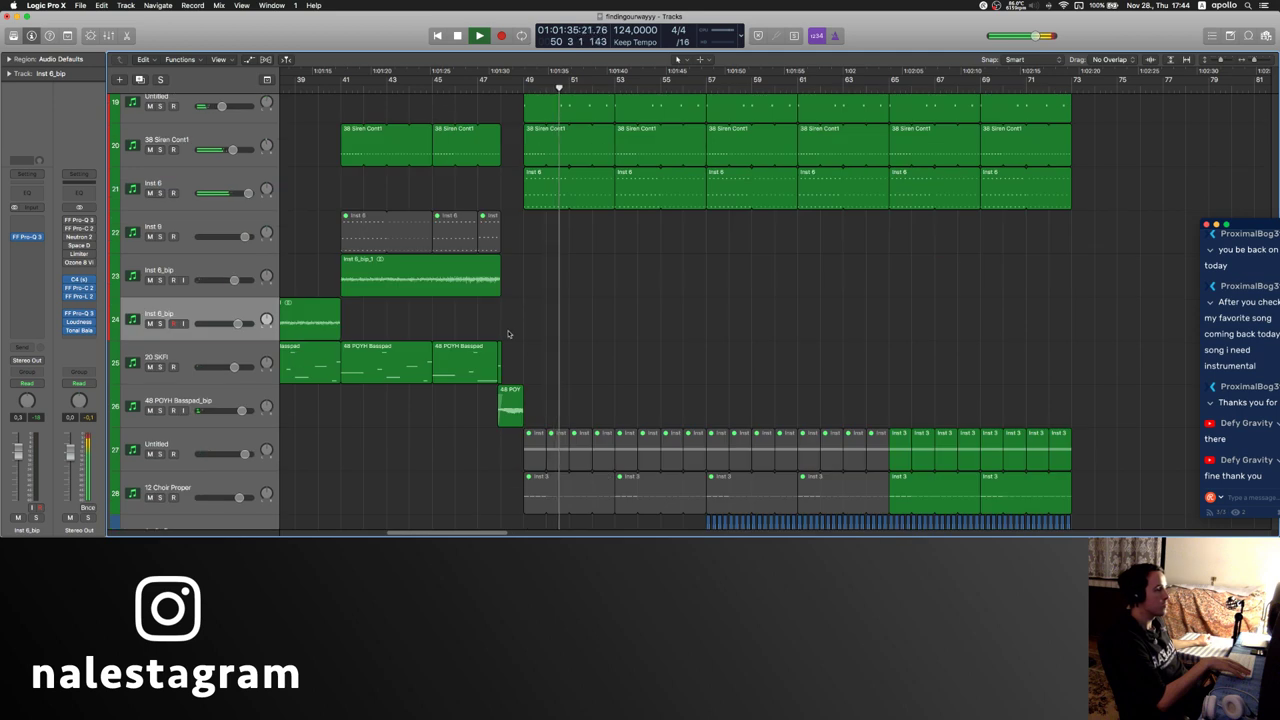
{"action": "scroll", "coordinate": [510, 330], "scroll_direction": "right", "scroll_amount": 2}
{"action": "scroll", "coordinate": [510, 330], "scroll_direction": "down", "scroll_amount": 1}
{"action": "scroll", "coordinate": [512, 330], "scroll_direction": "right", "scroll_amount": 1}
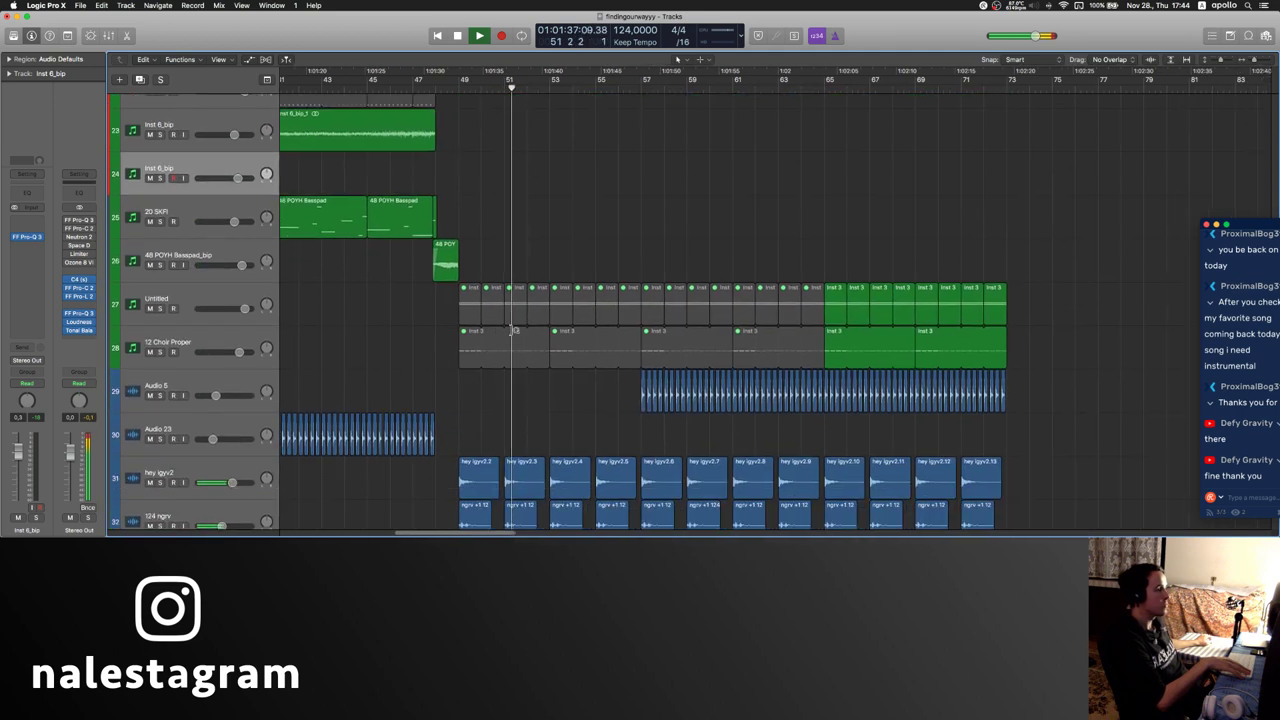
{"action": "left_click", "coordinate": [219, 386]}
{"action": "scroll", "coordinate": [520, 430], "scroll_direction": "right", "scroll_amount": 2}
{"action": "scroll", "coordinate": [535, 425], "scroll_direction": "right", "scroll_amount": 1}
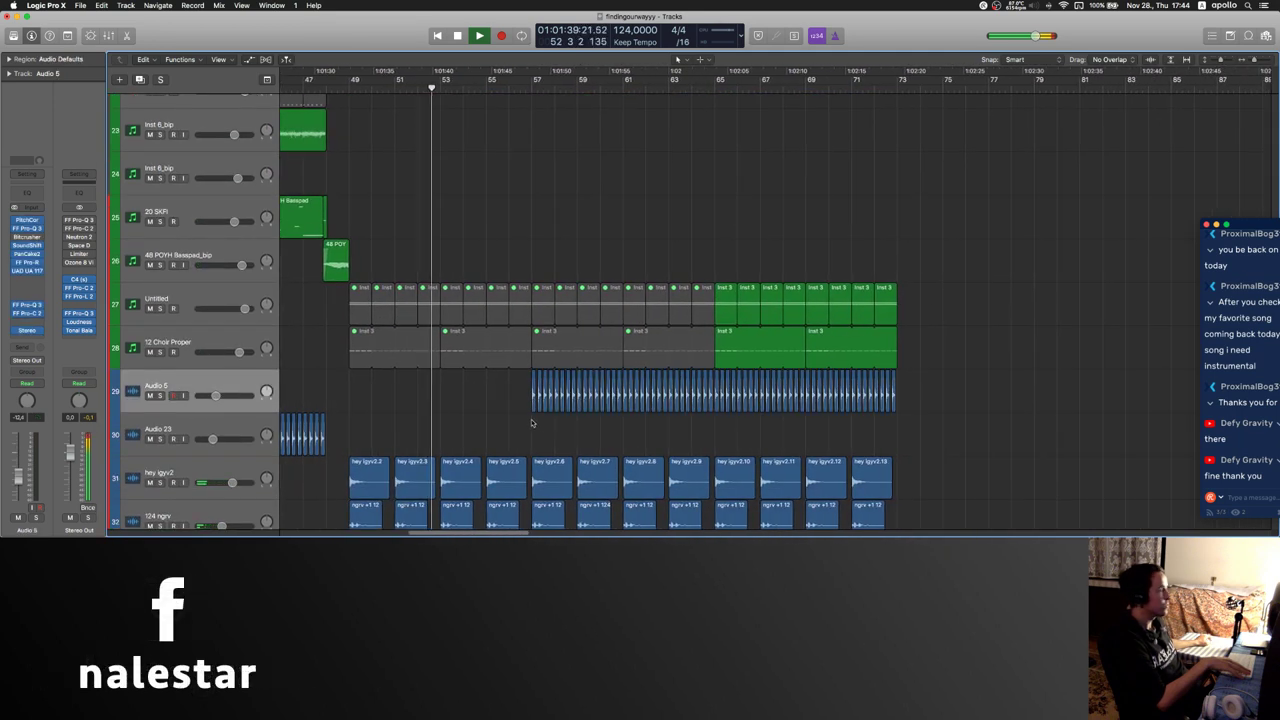
{"action": "scroll", "coordinate": [532, 420], "scroll_direction": "down", "scroll_amount": 9}
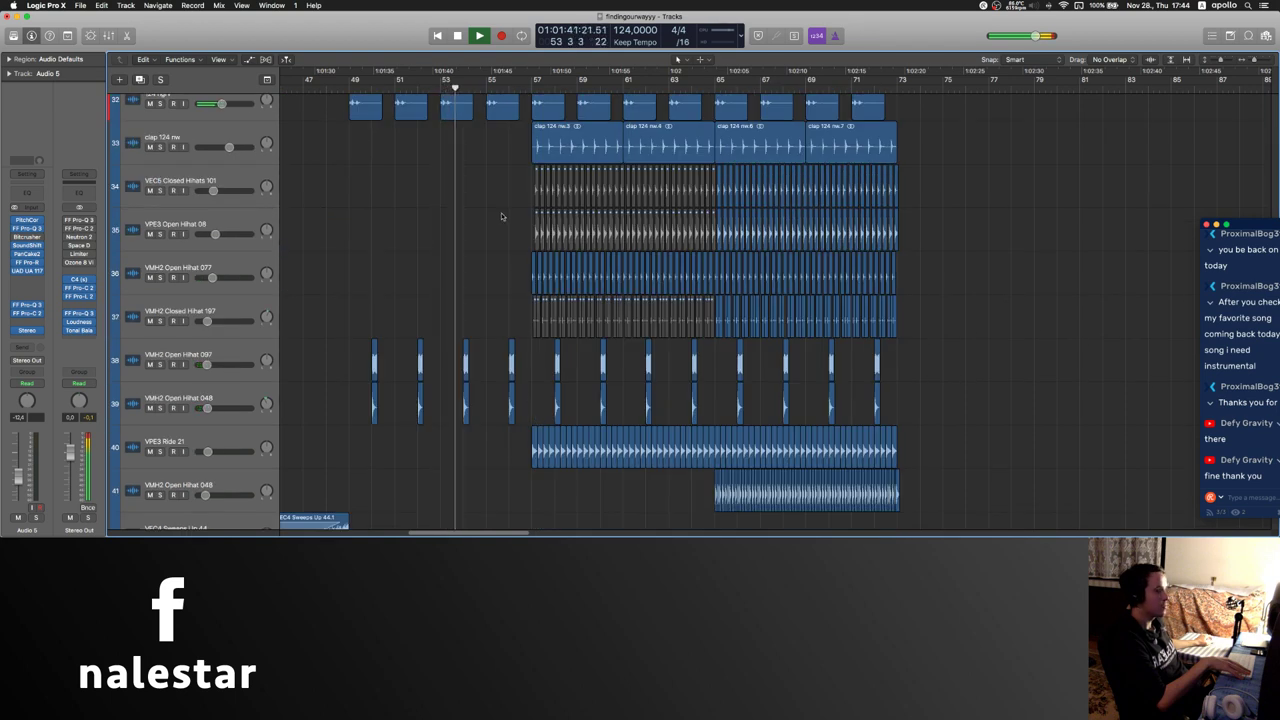
{"action": "scroll", "coordinate": [505, 218], "scroll_direction": "up", "scroll_amount": 2}
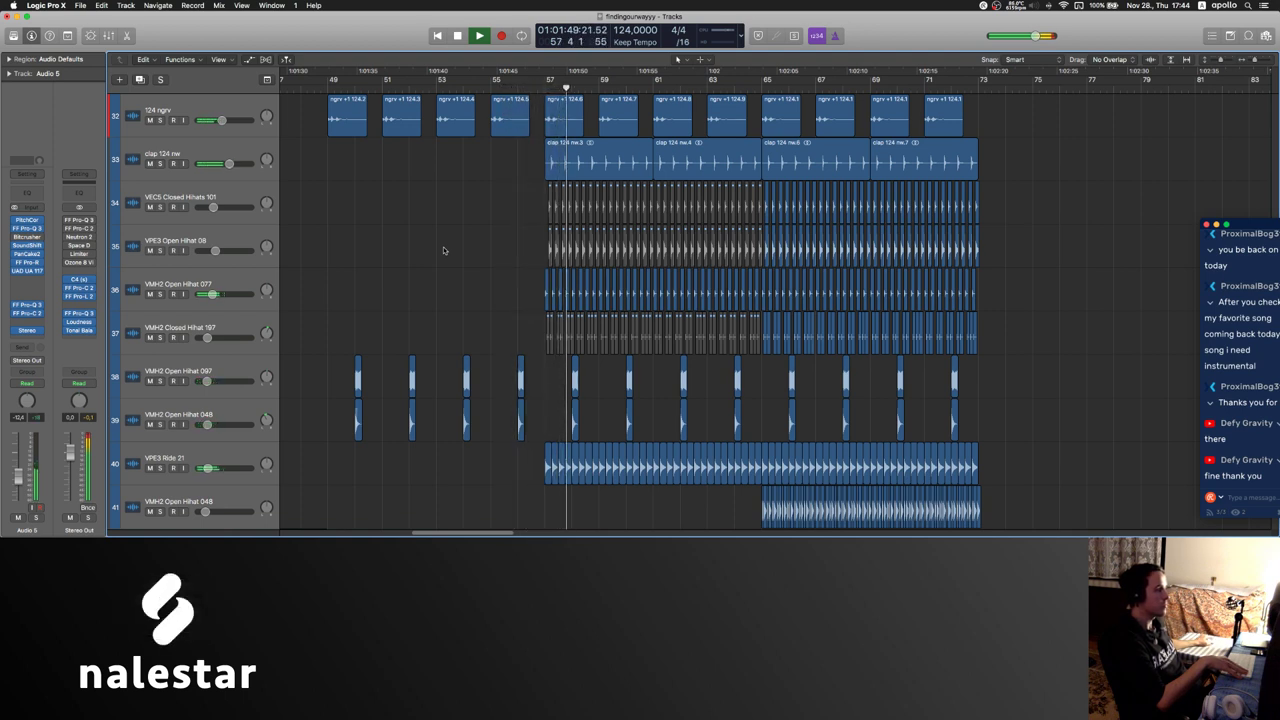
- Replay from bar 57 and move PanCake2 on Audio 8 to the first insert slot, above SerumFX
{"action": "scroll", "coordinate": [444, 250], "scroll_direction": "up", "scroll_amount": 20}
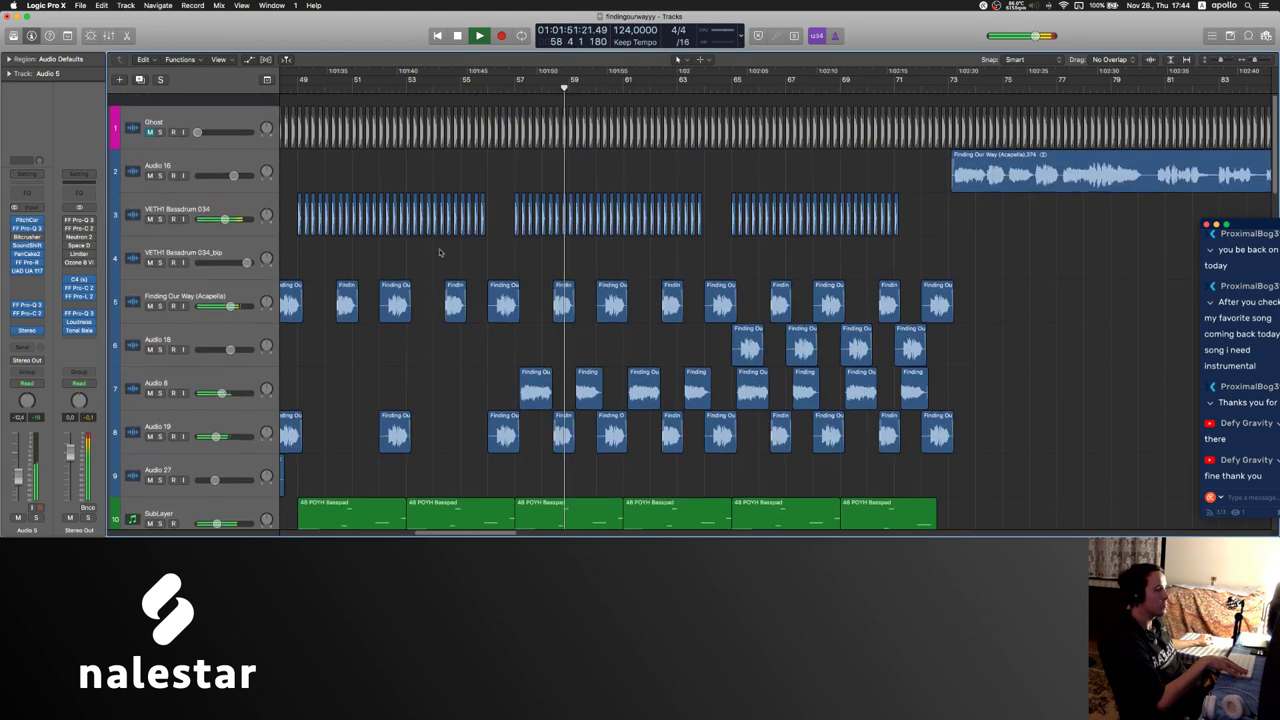
{"action": "scroll", "coordinate": [440, 252], "scroll_direction": "down", "scroll_amount": 1}
{"action": "left_click", "coordinate": [228, 369]}
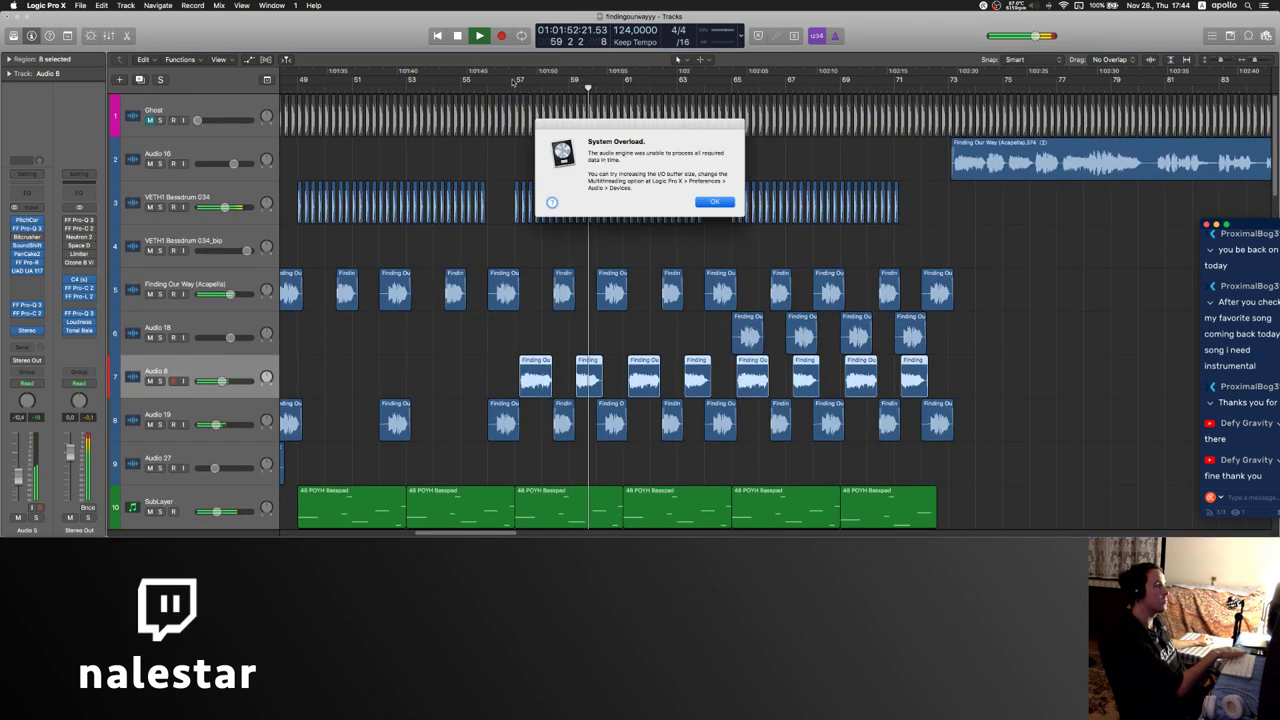
{"action": "key", "text": "Return"}
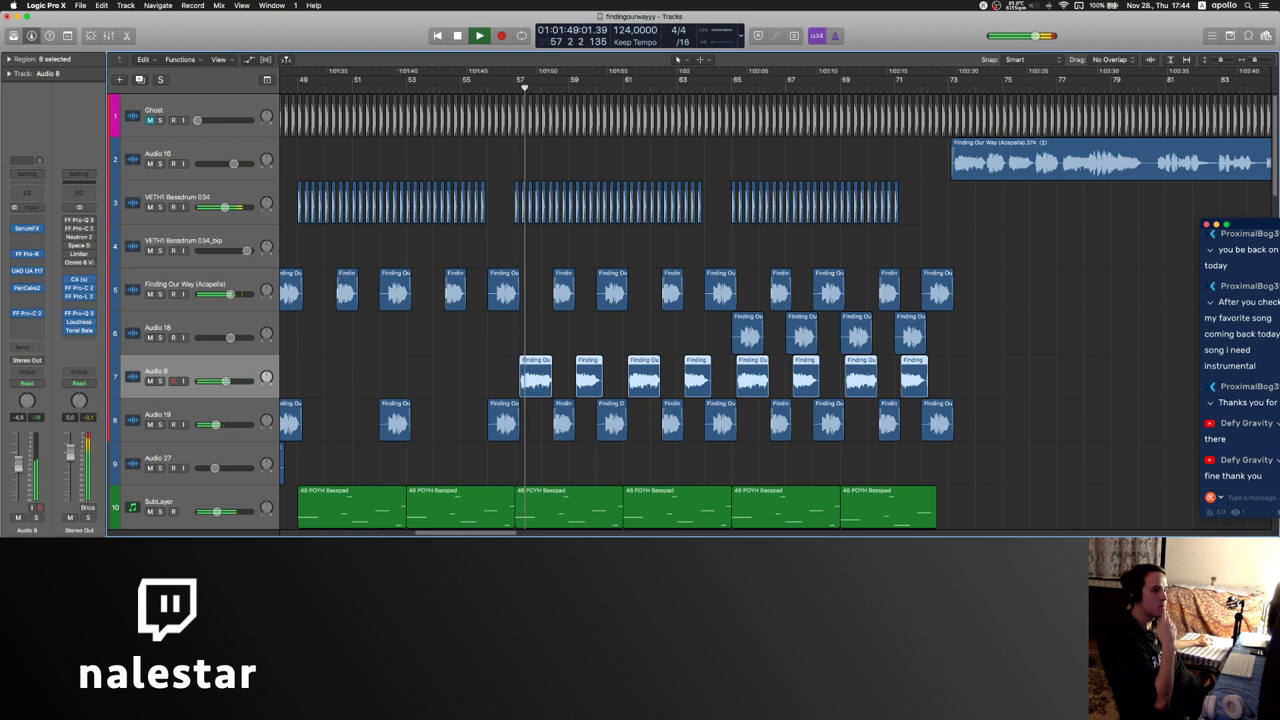
{"action": "left_click", "coordinate": [28, 288]}
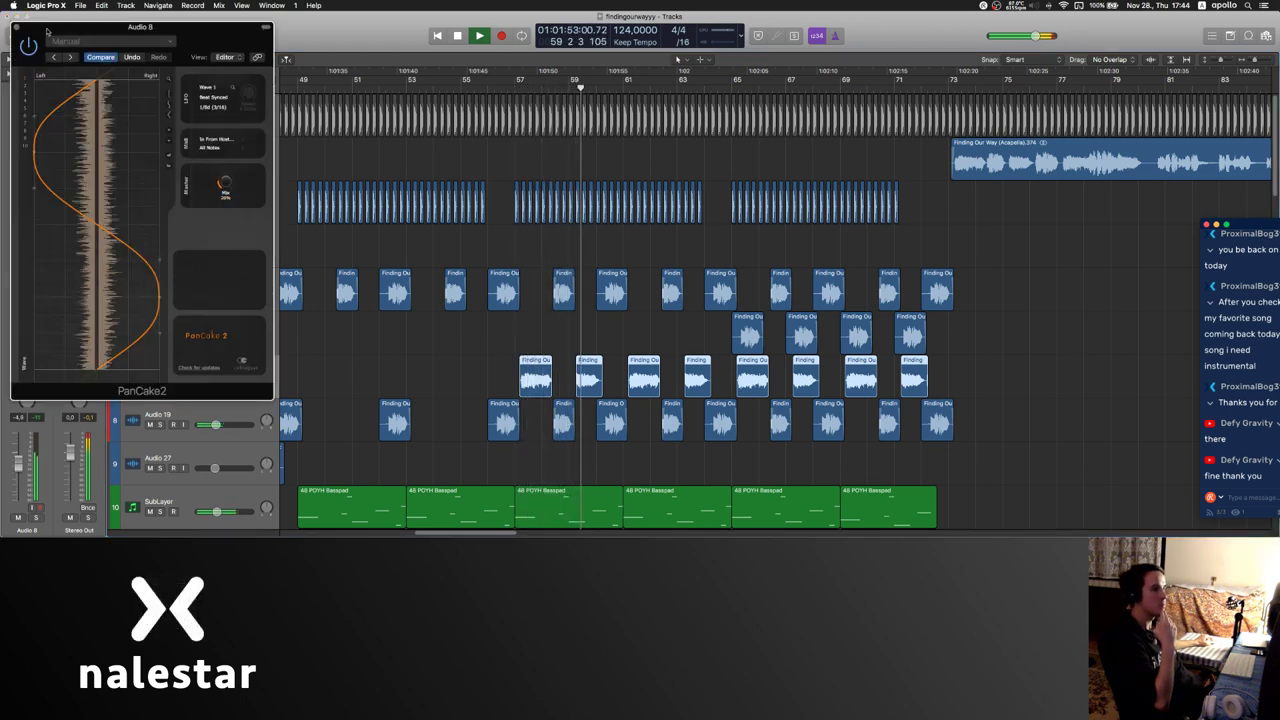
{"action": "left_click", "coordinate": [16, 27]}
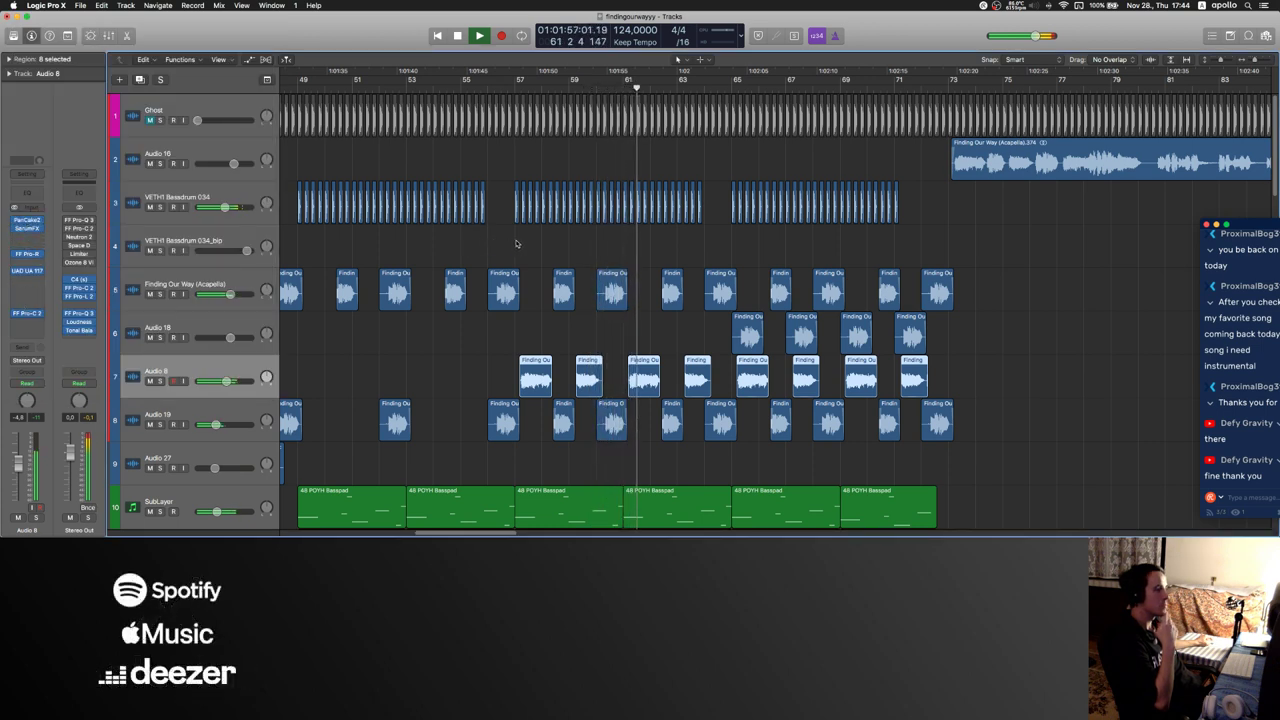
{"action": "left_click", "coordinate": [557, 244]}
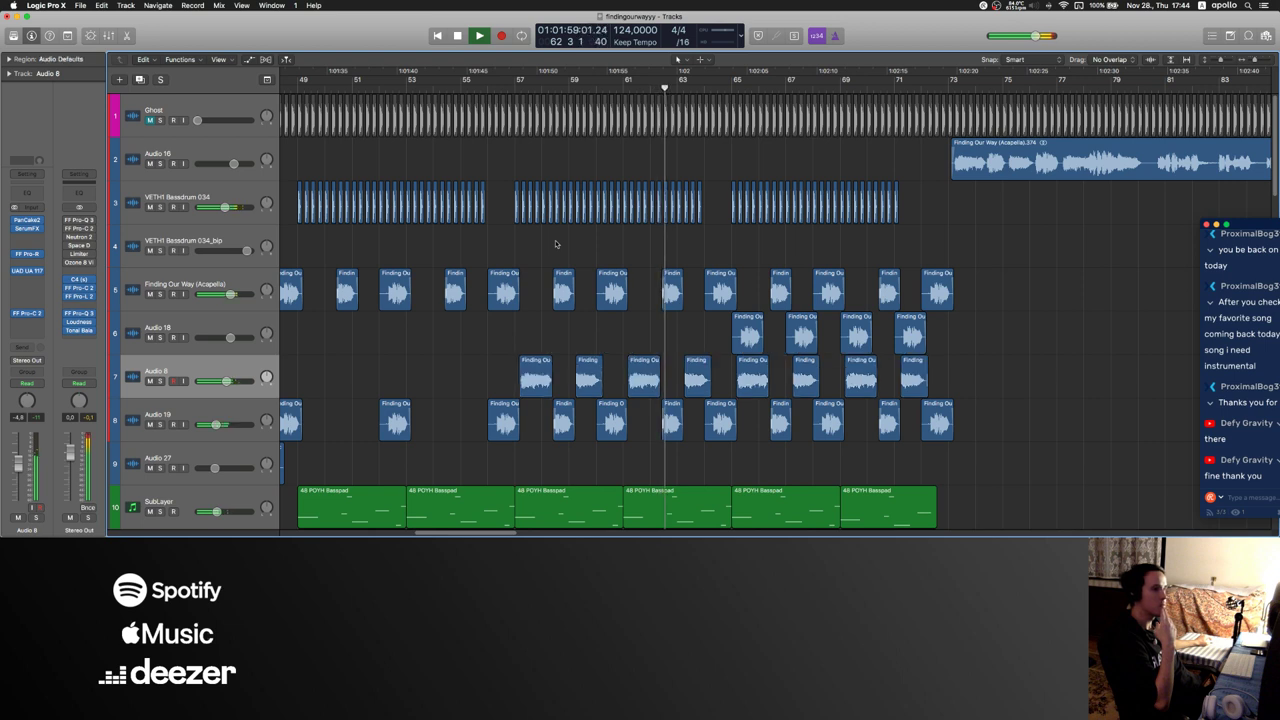
- Mute Audio 8 and replay the section around bar 65 without it
{"action": "scroll", "coordinate": [562, 246], "scroll_direction": "right", "scroll_amount": 3}
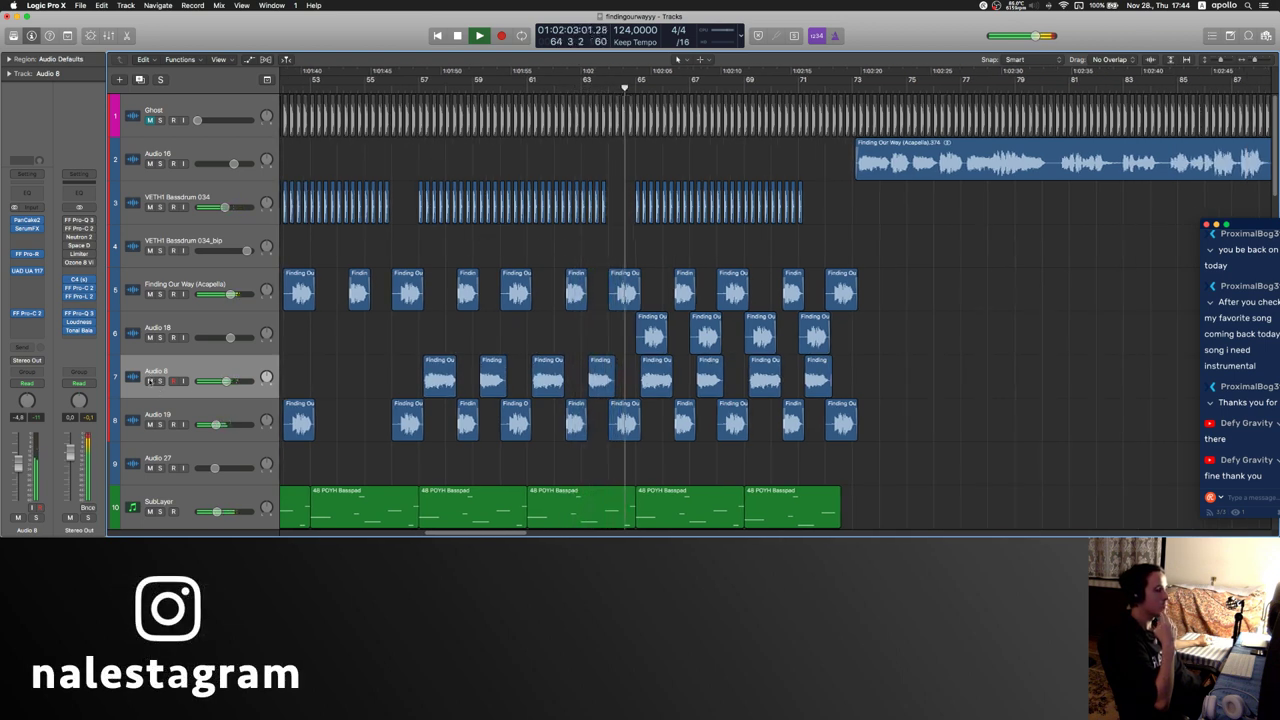
{"action": "left_click", "coordinate": [150, 381]}
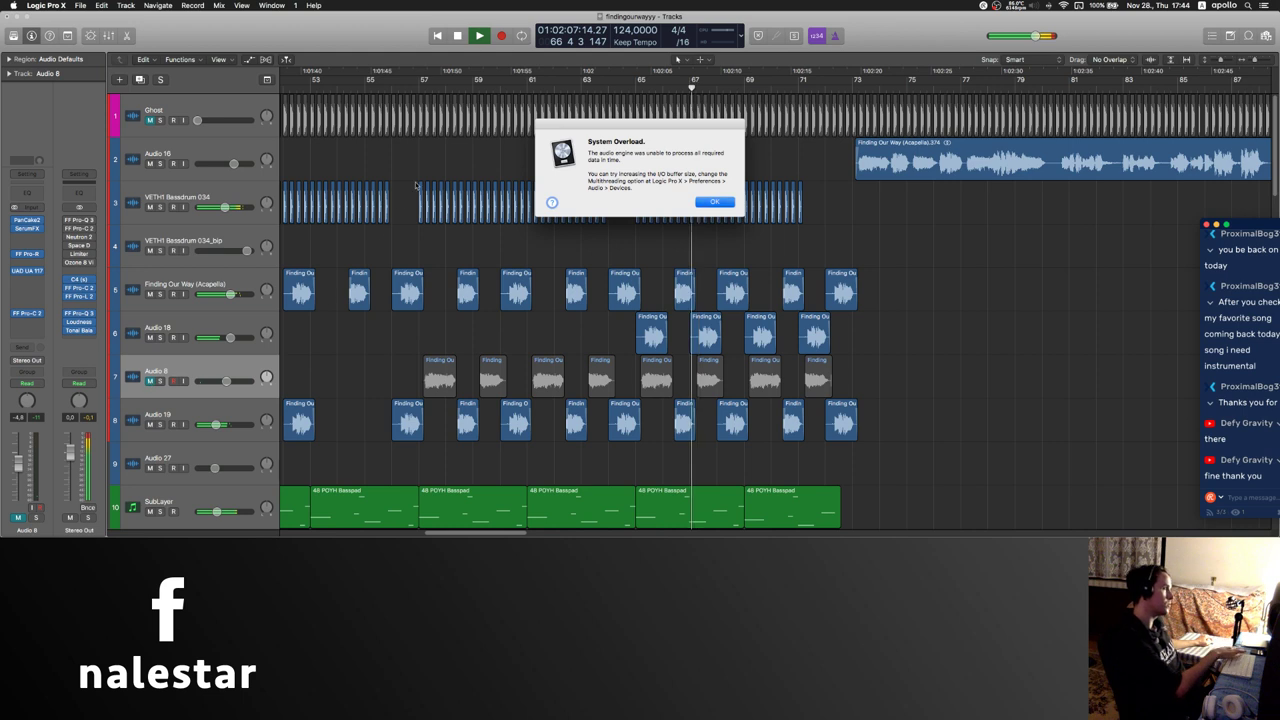
{"action": "left_click", "coordinate": [715, 202]}
{"action": "key", "text": "space"}
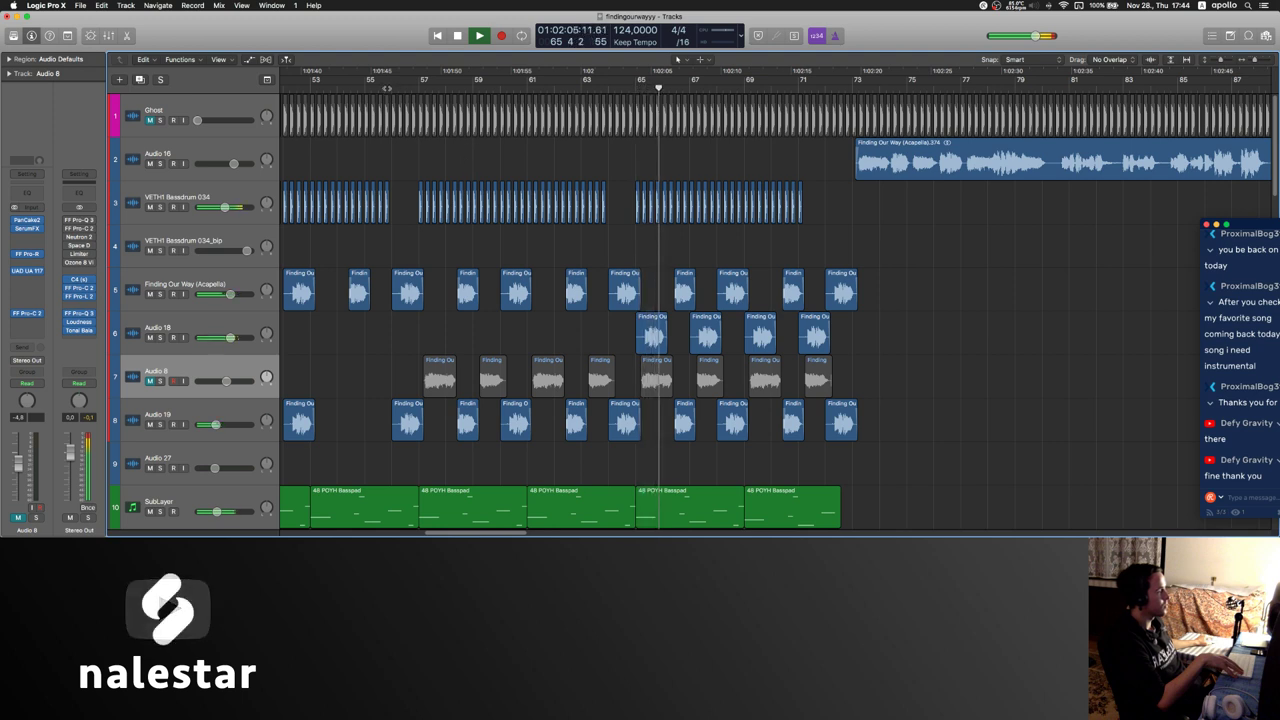
- Copy the Audio 18 vocal chops back to fill bars 57 to 65 and lower the track's volume to about -4.6 dB
{"action": "left_click_drag", "start_coordinate": [604, 338], "coordinate": [440, 348]}
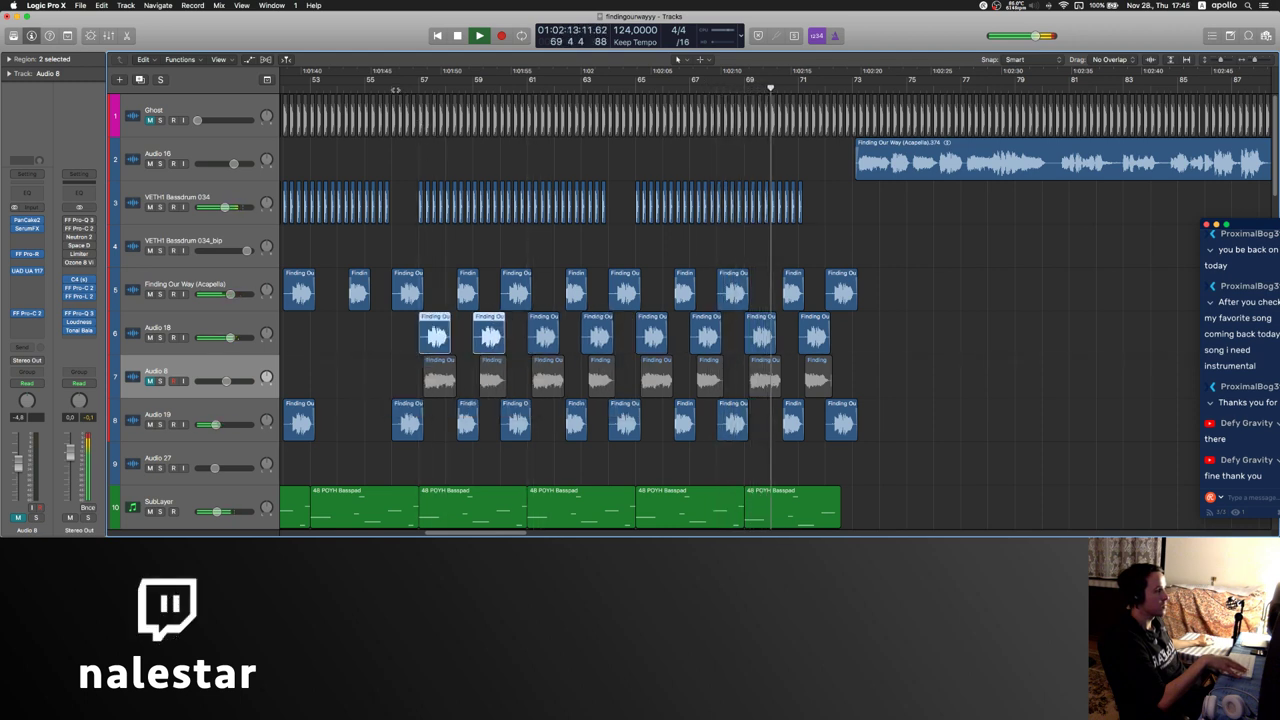
{"action": "left_click", "coordinate": [516, 166]}
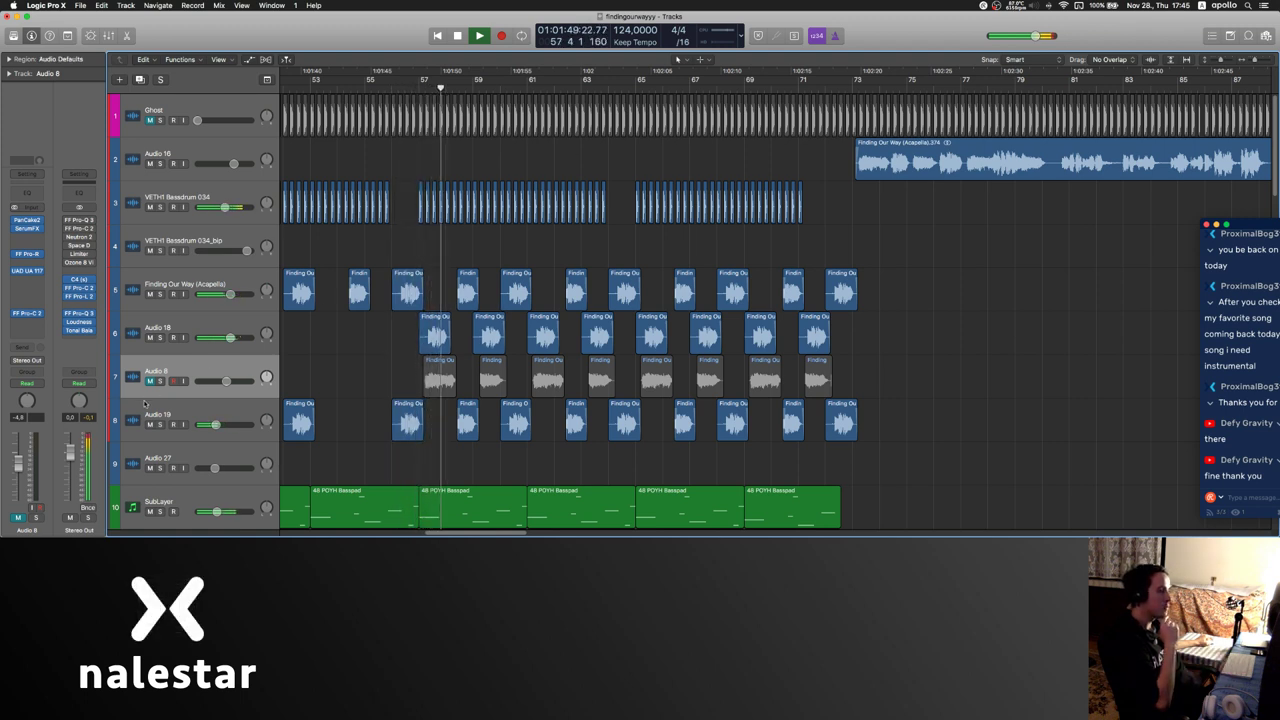
{"action": "left_click", "coordinate": [201, 318]}
{"action": "left_click_drag", "start_coordinate": [24, 467], "coordinate": [24, 471]}
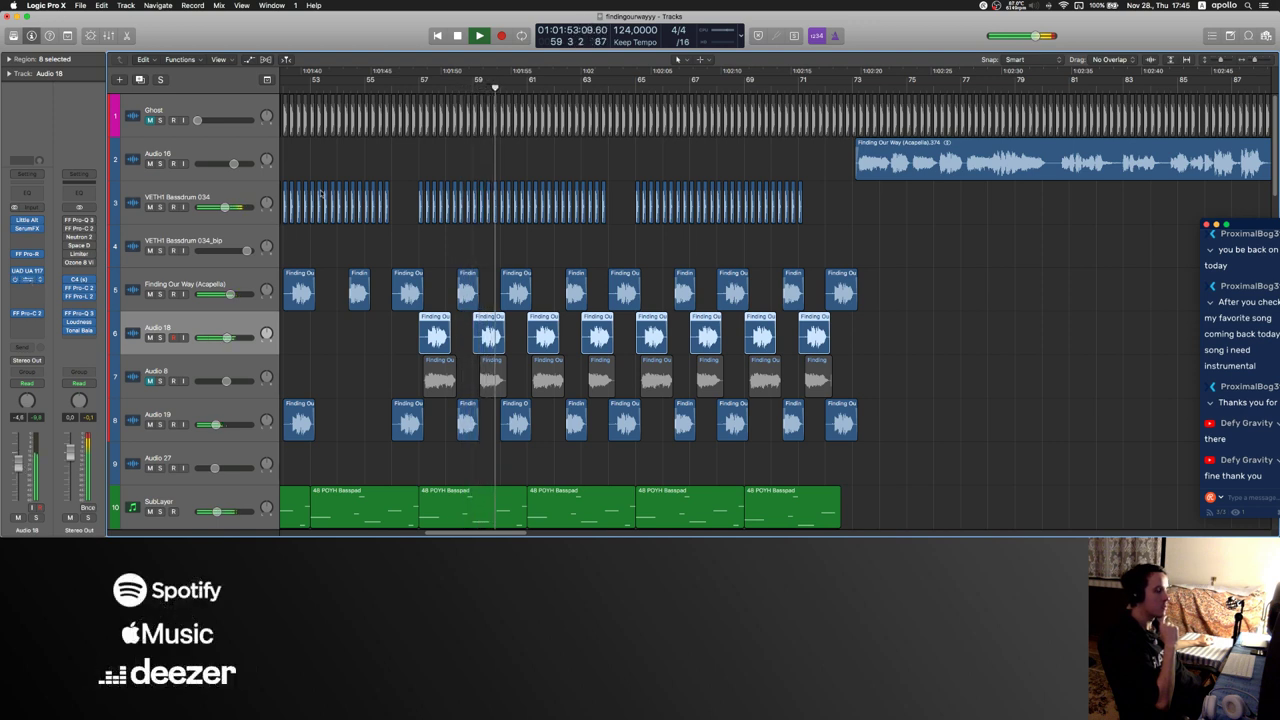
- Insert a FabFilter Pro-Q 3 on Audio 18 and shape it with dynamic cuts in the low mids and near 8.7 kHz
{"action": "left_click", "coordinate": [30, 280]}
{"action": "left_click_drag", "start_coordinate": [180, 199], "coordinate": [180, 171]}
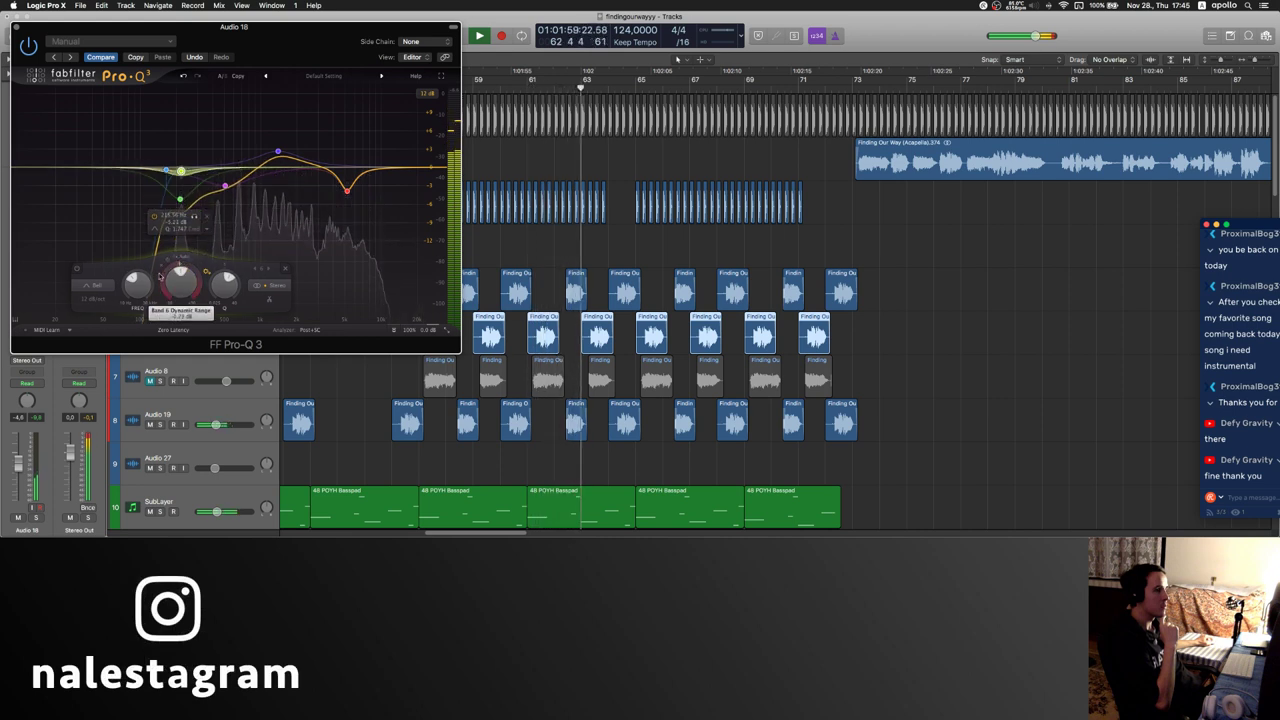
{"action": "left_click_drag", "start_coordinate": [257, 168], "coordinate": [260, 193]}
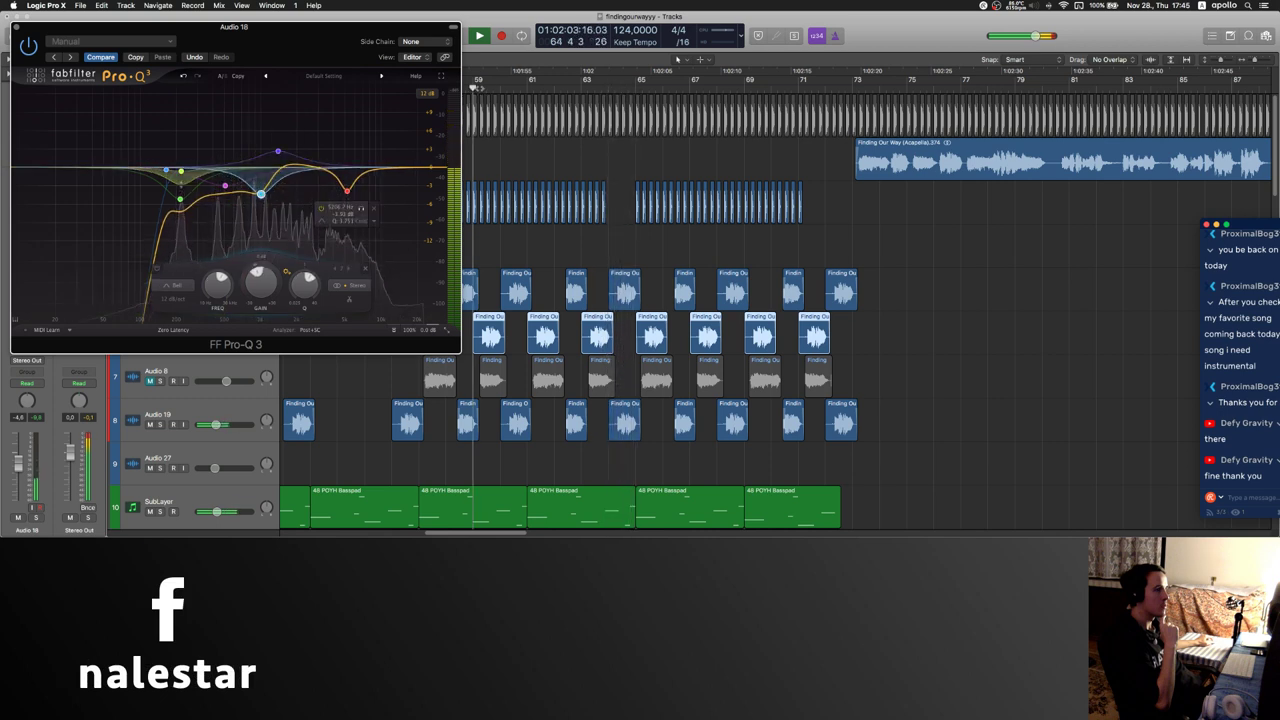
{"action": "left_click", "coordinate": [483, 94]}
{"action": "left_click_drag", "start_coordinate": [260, 193], "coordinate": [374, 177]}
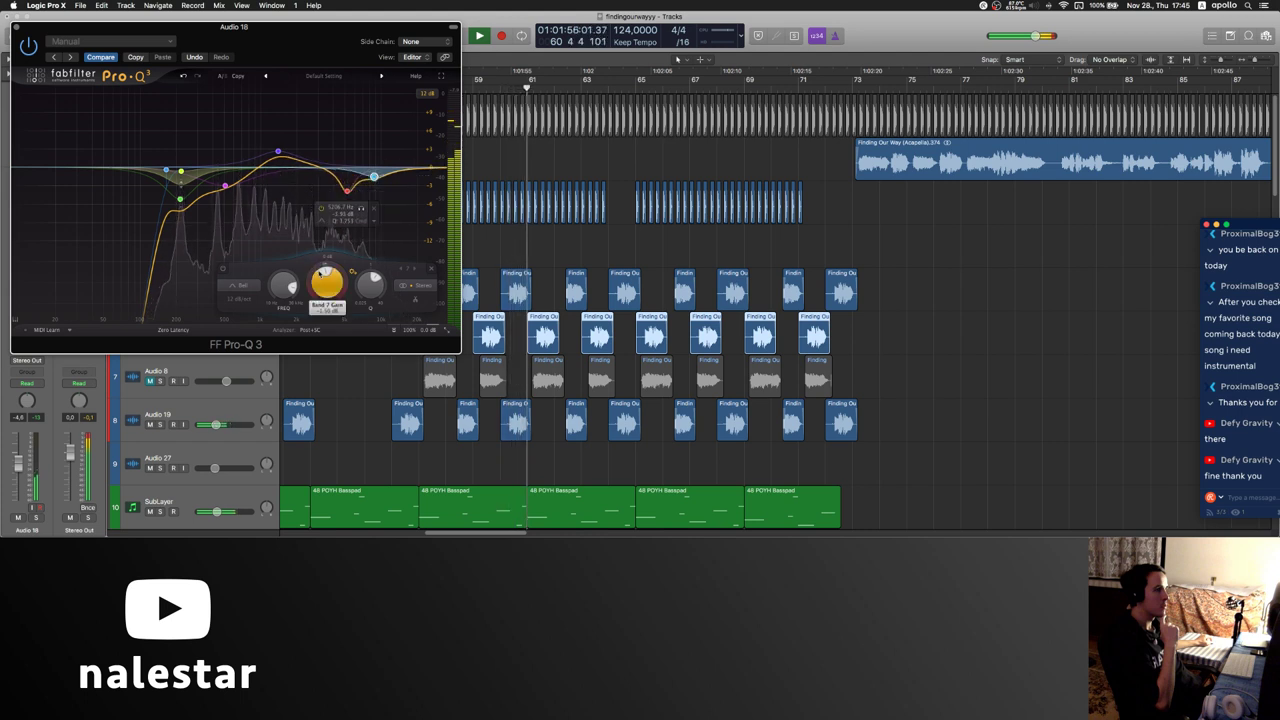
{"action": "left_click_drag", "start_coordinate": [325, 265], "coordinate": [325, 281]}
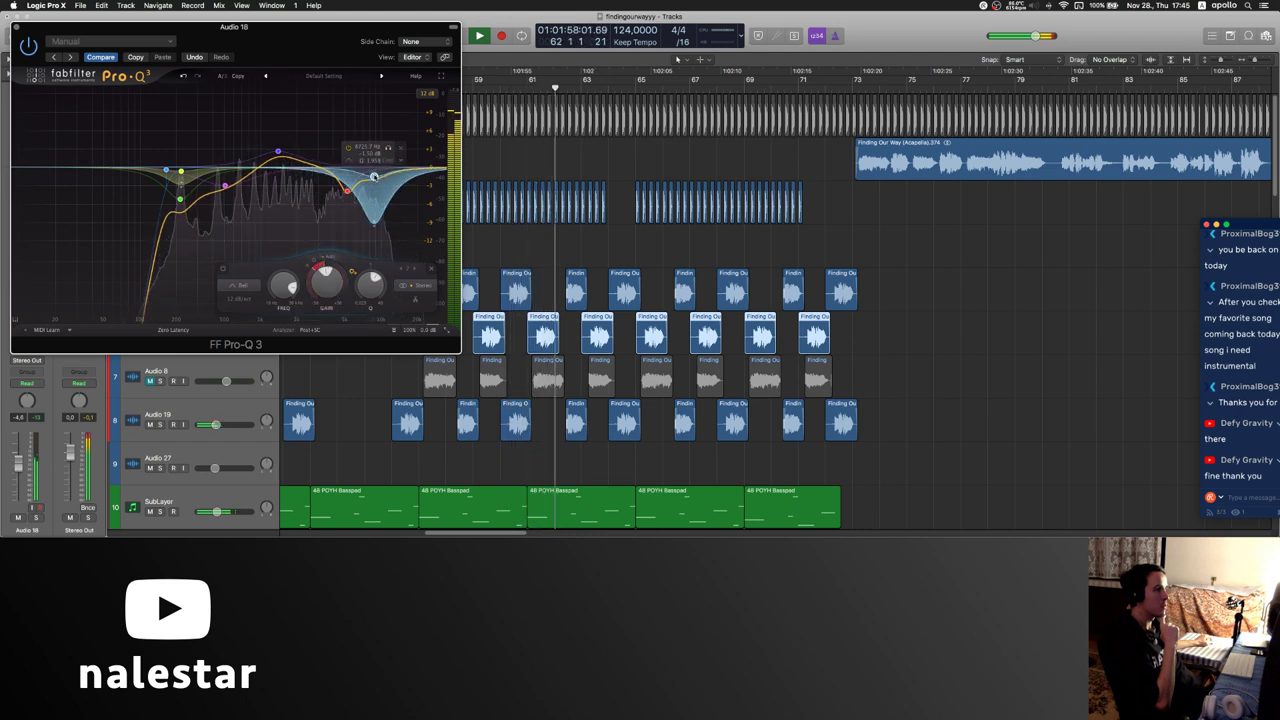
- Add a narrower cut near 2 kHz in Audio 18's Pro-Q 3 and inspect the track's Pro-R reverb
{"action": "double_click", "coordinate": [296, 172]}
{"action": "left_click_drag", "start_coordinate": [297, 175], "coordinate": [289, 189]}
{"action": "scroll", "coordinate": [303, 185], "scroll_direction": "up", "scroll_amount": 5}
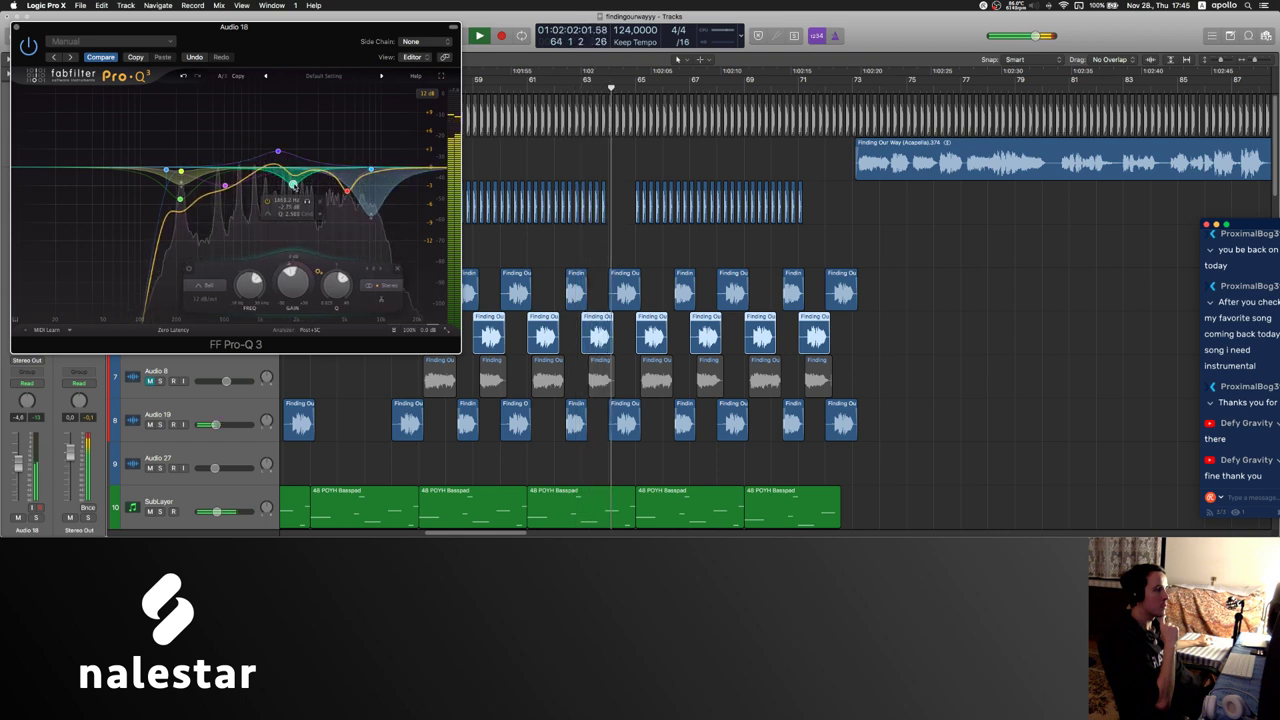
{"action": "key", "text": "v"}
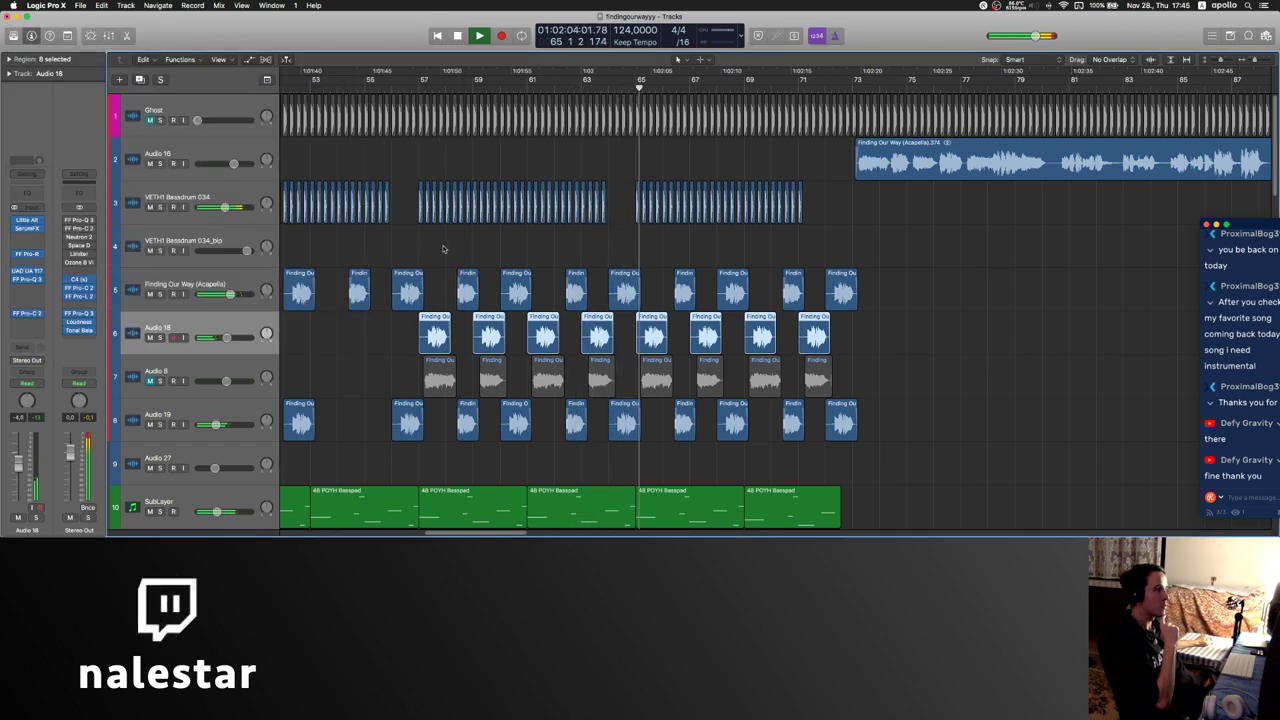
{"action": "key", "text": "v"}
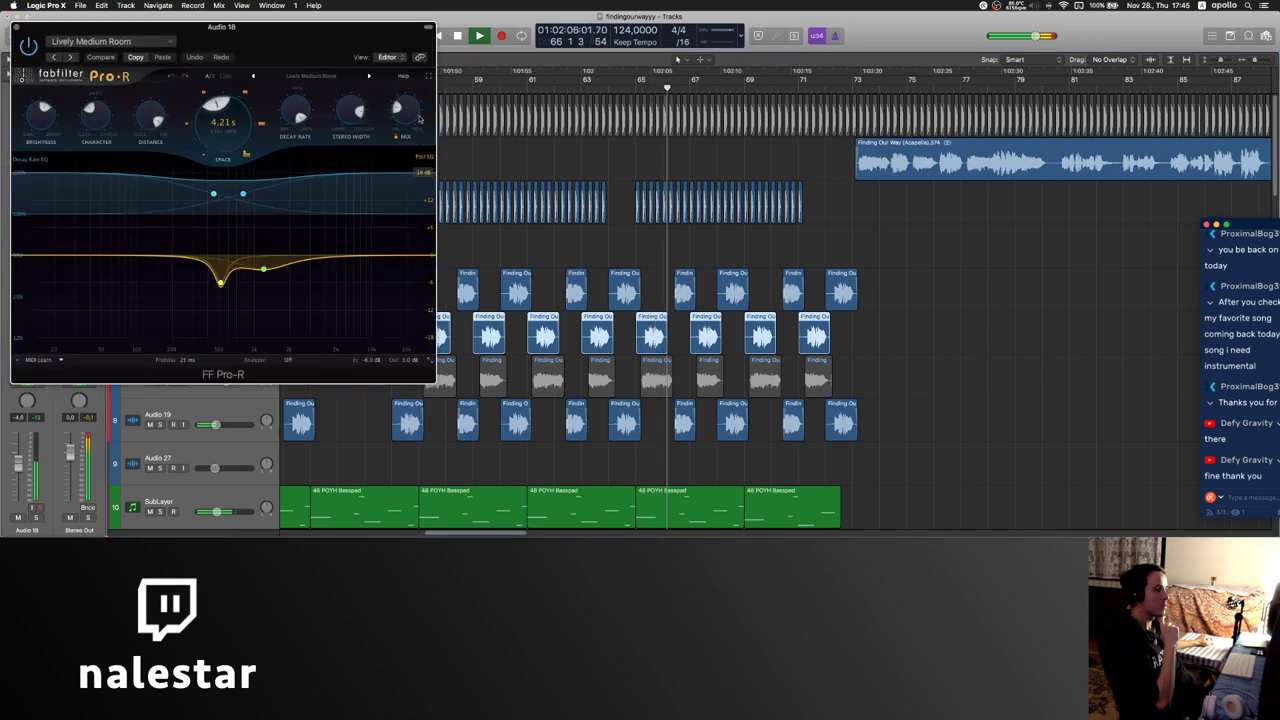
{"action": "left_click", "coordinate": [16, 28]}
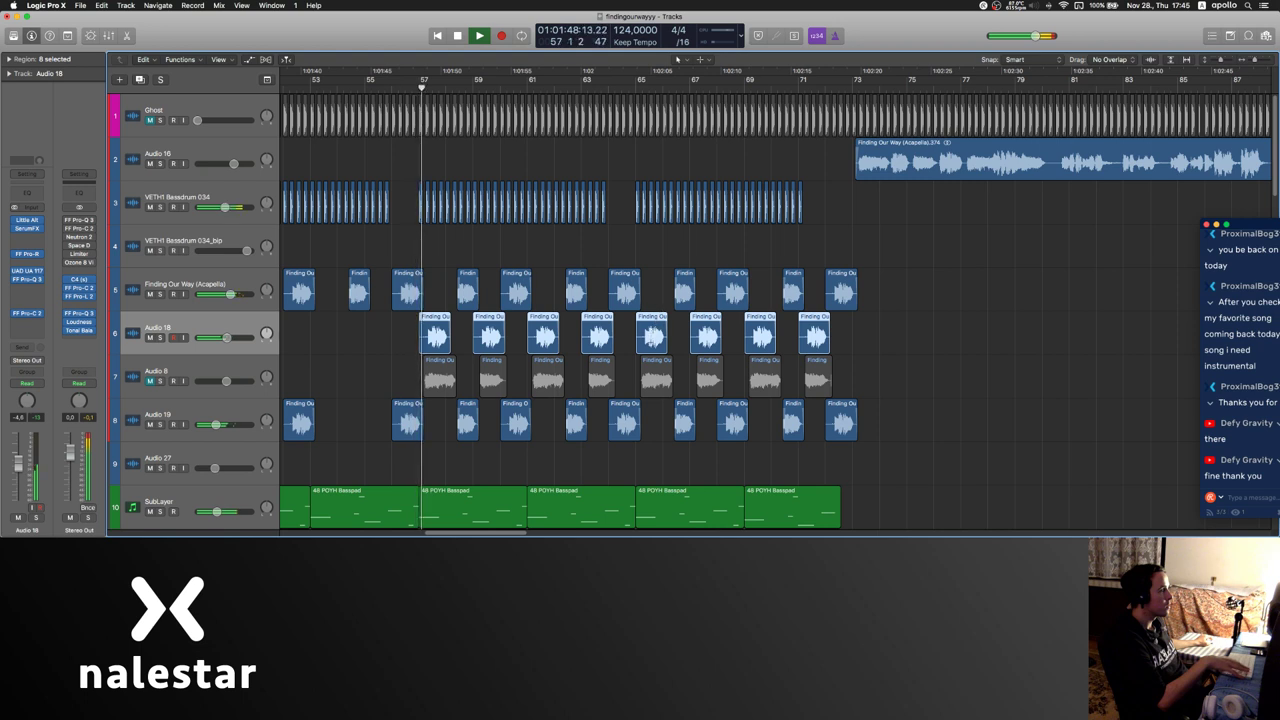
- Shorten the Audio 18 vocal chop at bar 65 to half a bar and repeat it up to bar 73
{"action": "left_click_drag", "start_coordinate": [660, 312], "coordinate": [638, 345]}
{"action": "key", "text": "super+r"}
{"action": "key", "text": "super+r"}
{"action": "key", "text": "super+r"}
{"action": "key", "text": "super+r"}
{"action": "key", "text": "super+r"}
{"action": "key", "text": "super+r"}
{"action": "key", "text": "super+r"}
{"action": "key", "text": "super+r"}
{"action": "key", "text": "super+r"}
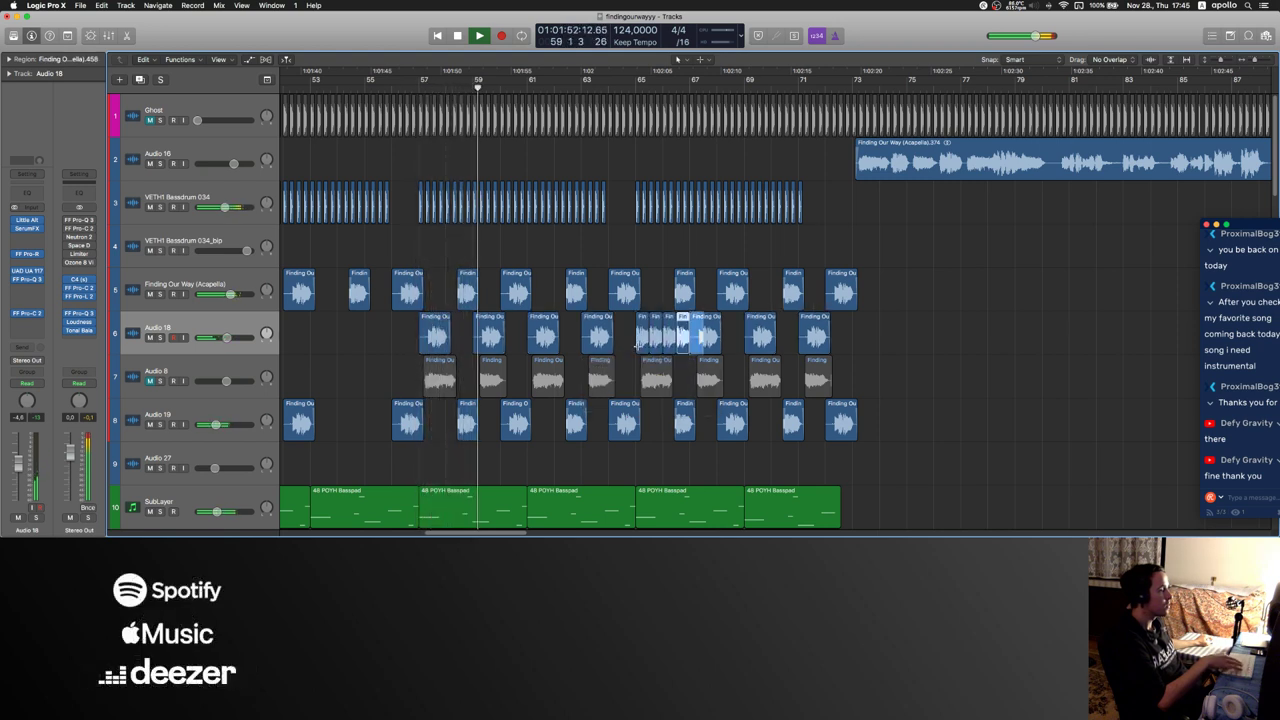
{"action": "key", "text": "super+r"}
{"action": "key", "text": "super+r"}
{"action": "key", "text": "super+r"}
{"action": "key", "text": "super+r"}
{"action": "key", "text": "super+r"}
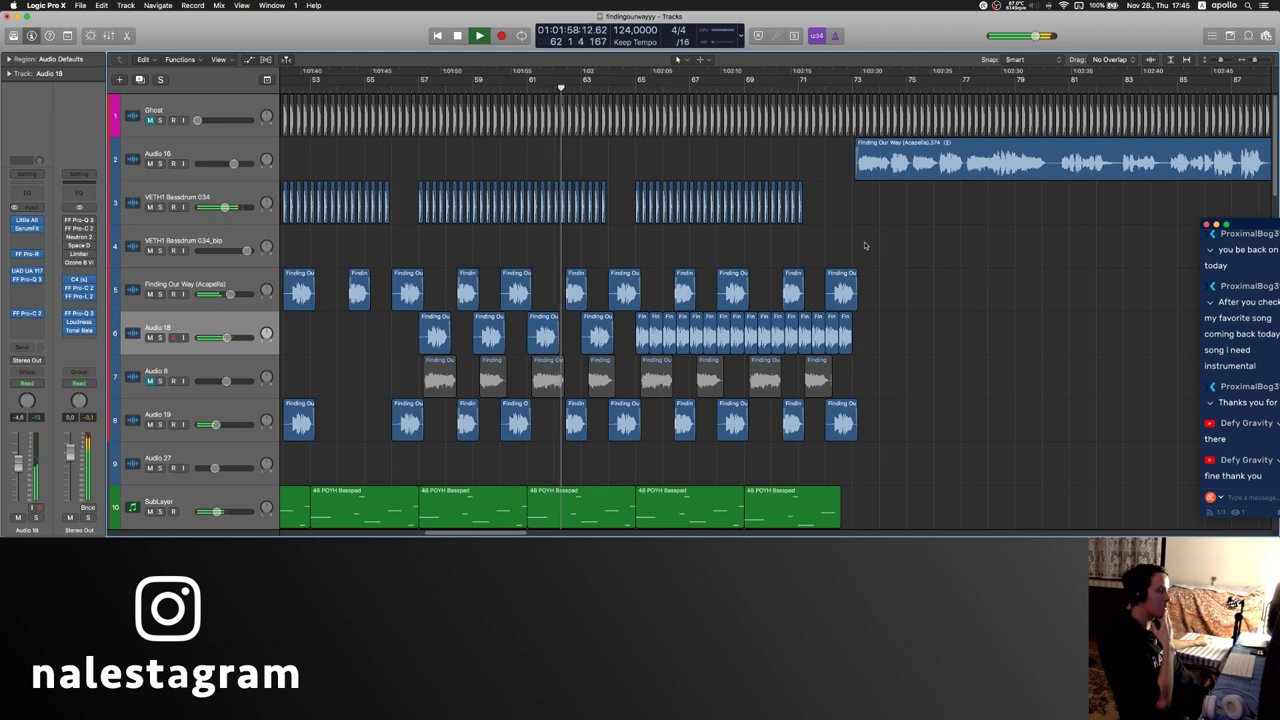
- Play the repeated vocal chops through to about bar 72 and review them against the build-up and bass tracks
{"action": "key", "text": "Return"}
{"action": "key", "text": "space"}
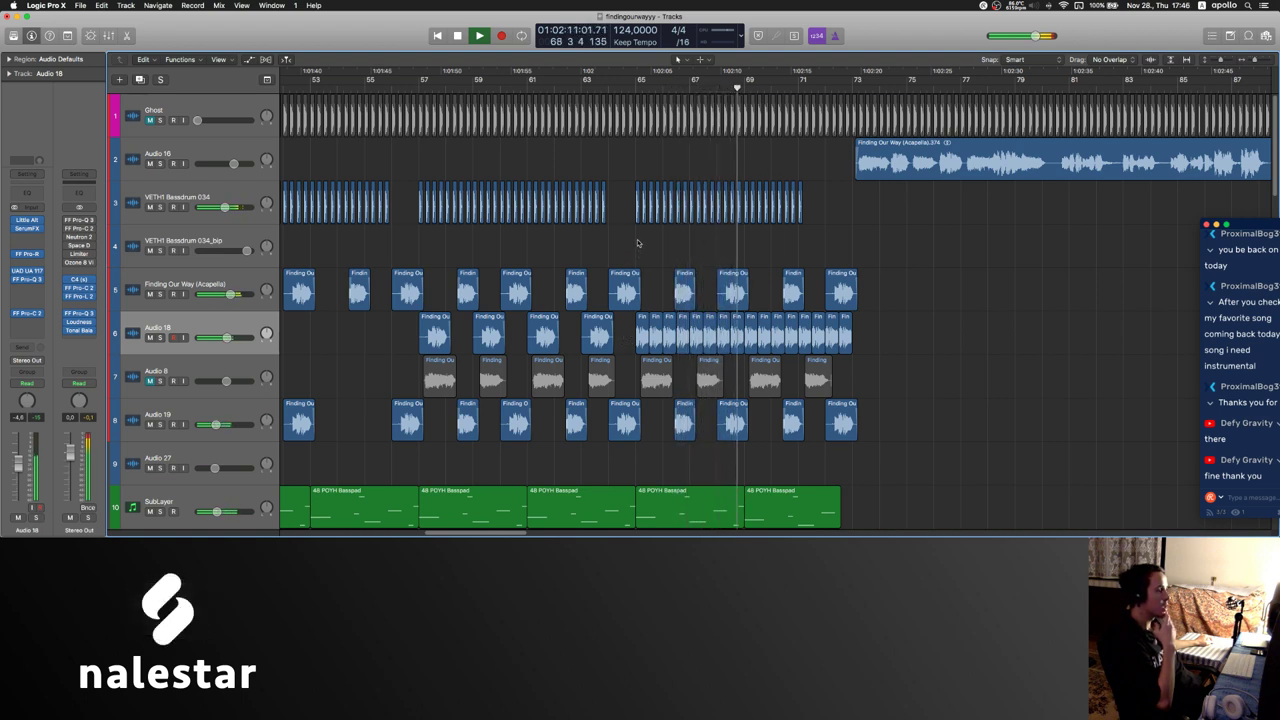
{"action": "scroll", "coordinate": [651, 244], "scroll_direction": "right", "scroll_amount": 3}
{"action": "scroll", "coordinate": [651, 244], "scroll_direction": "left", "scroll_amount": 3}
{"action": "scroll", "coordinate": [650, 244], "scroll_direction": "left", "scroll_amount": 3}
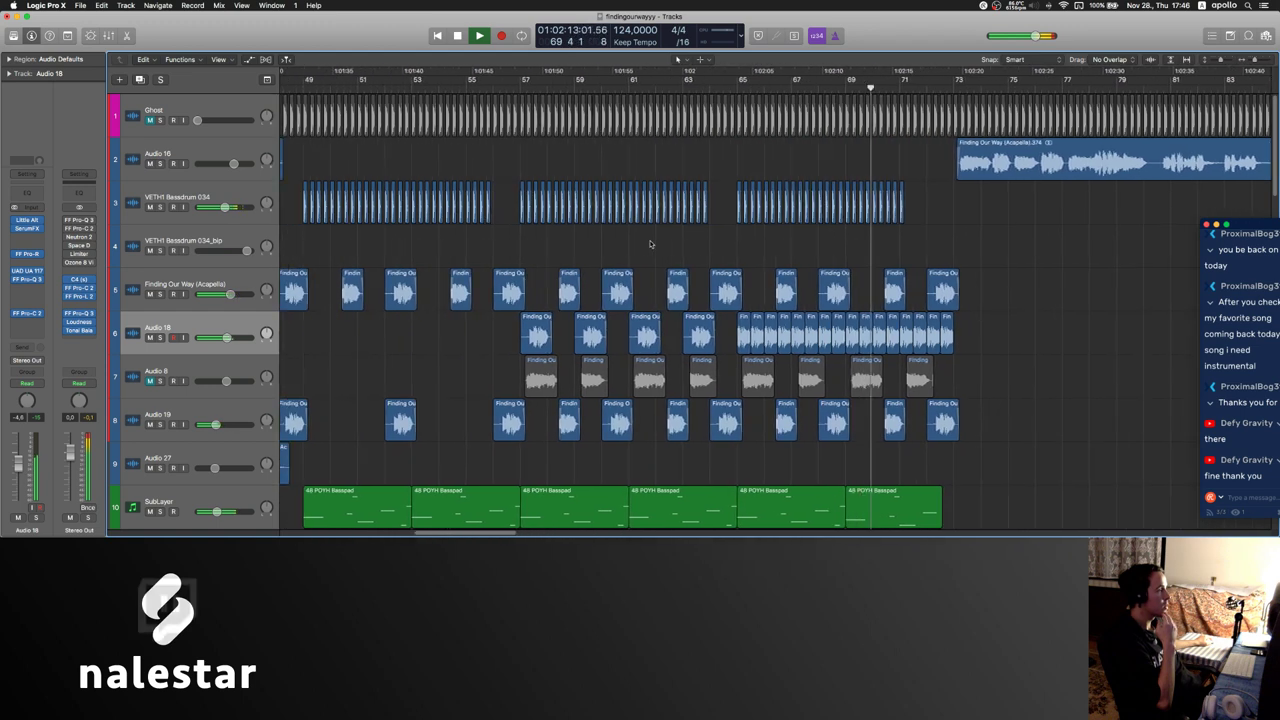
{"action": "key", "text": "super+Left"}
{"action": "key", "text": "super+Left"}
{"action": "scroll", "coordinate": [655, 243], "scroll_direction": "left", "scroll_amount": 3}
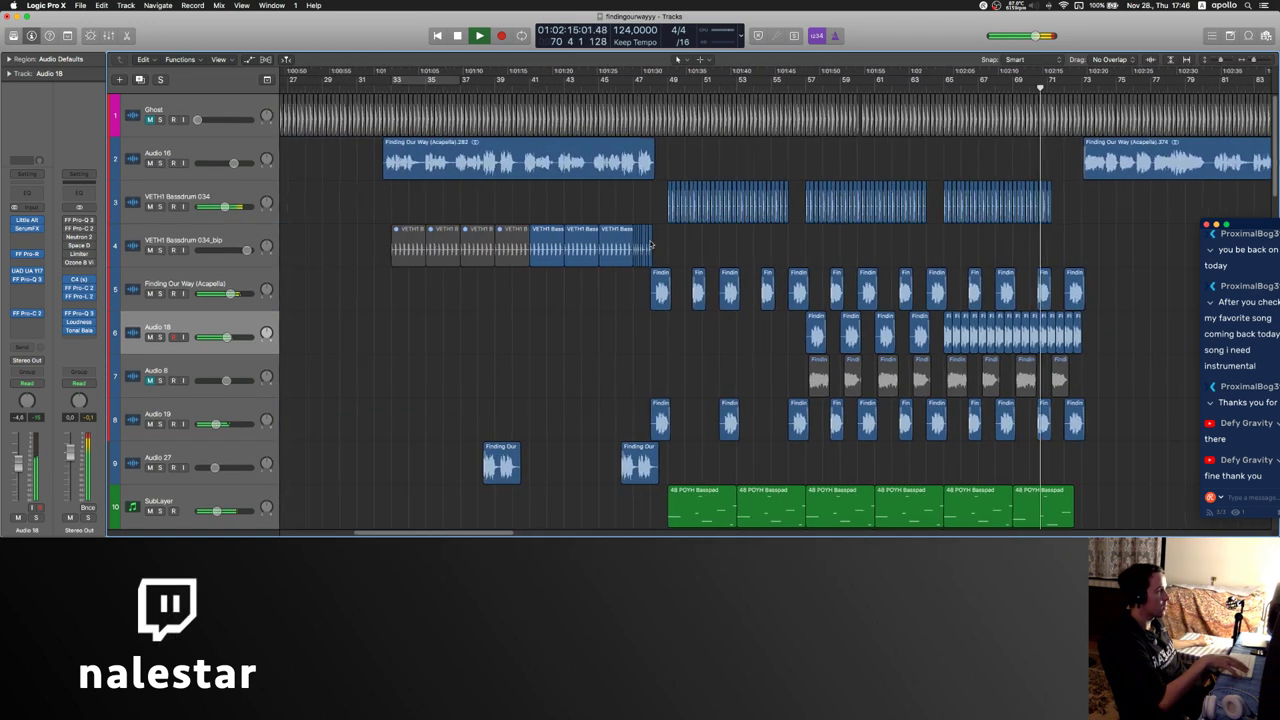
{"action": "scroll", "coordinate": [670, 244], "scroll_direction": "right", "scroll_amount": 2}
{"action": "scroll", "coordinate": [678, 245], "scroll_direction": "down", "scroll_amount": 4}
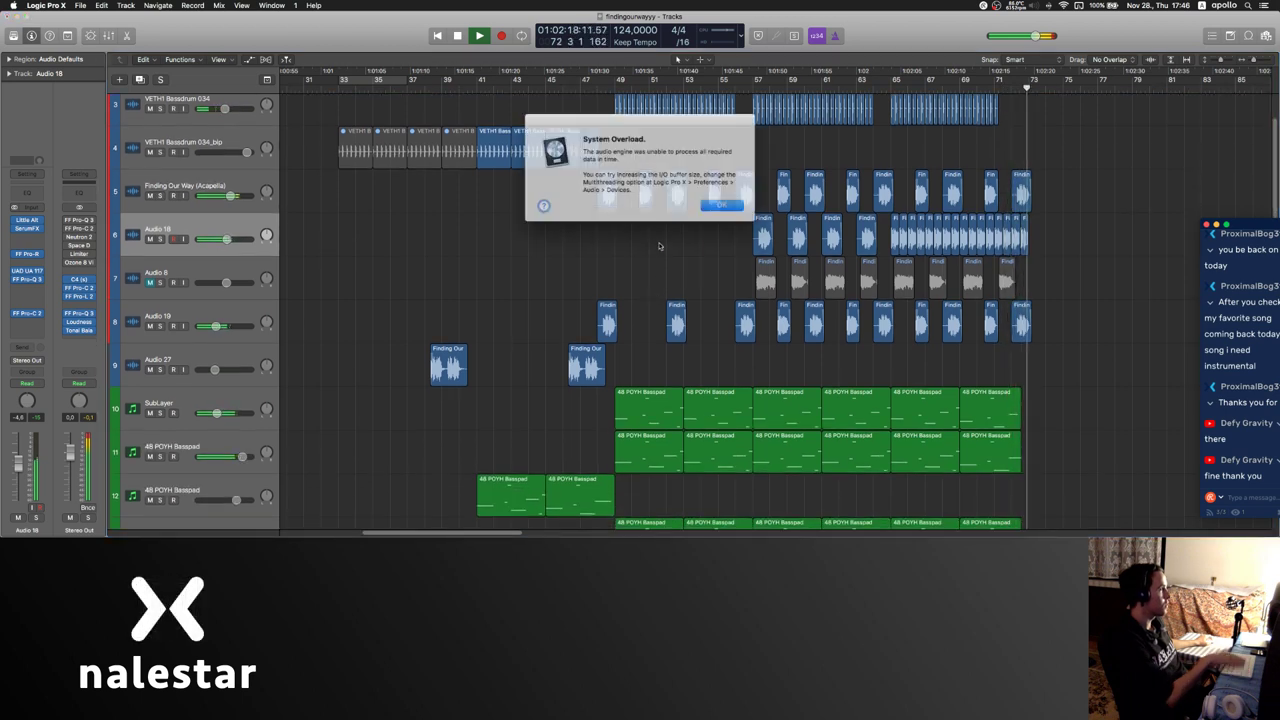
- Set the playhead at bar 33, look over the track list and move the Restream Chat window fully into view
{"action": "key", "text": "Return"}
{"action": "left_click", "coordinate": [343, 91]}
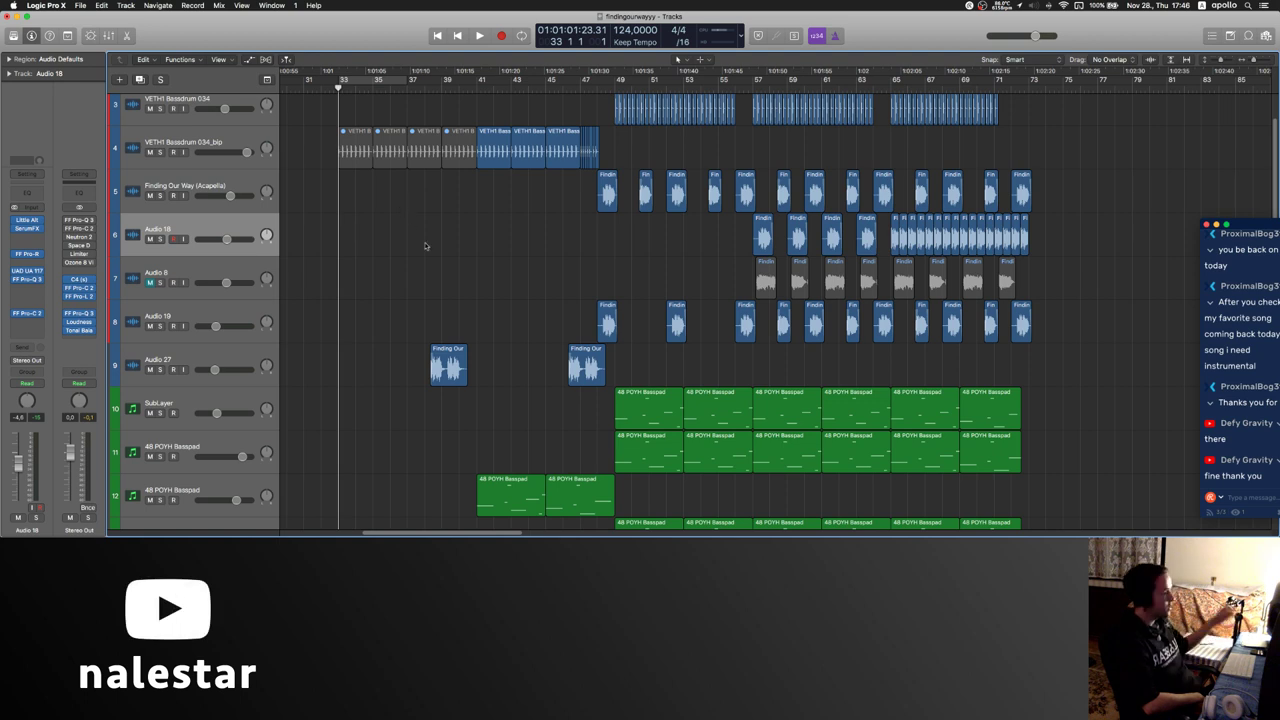
{"action": "scroll", "coordinate": [424, 246], "scroll_direction": "up", "scroll_amount": 3}
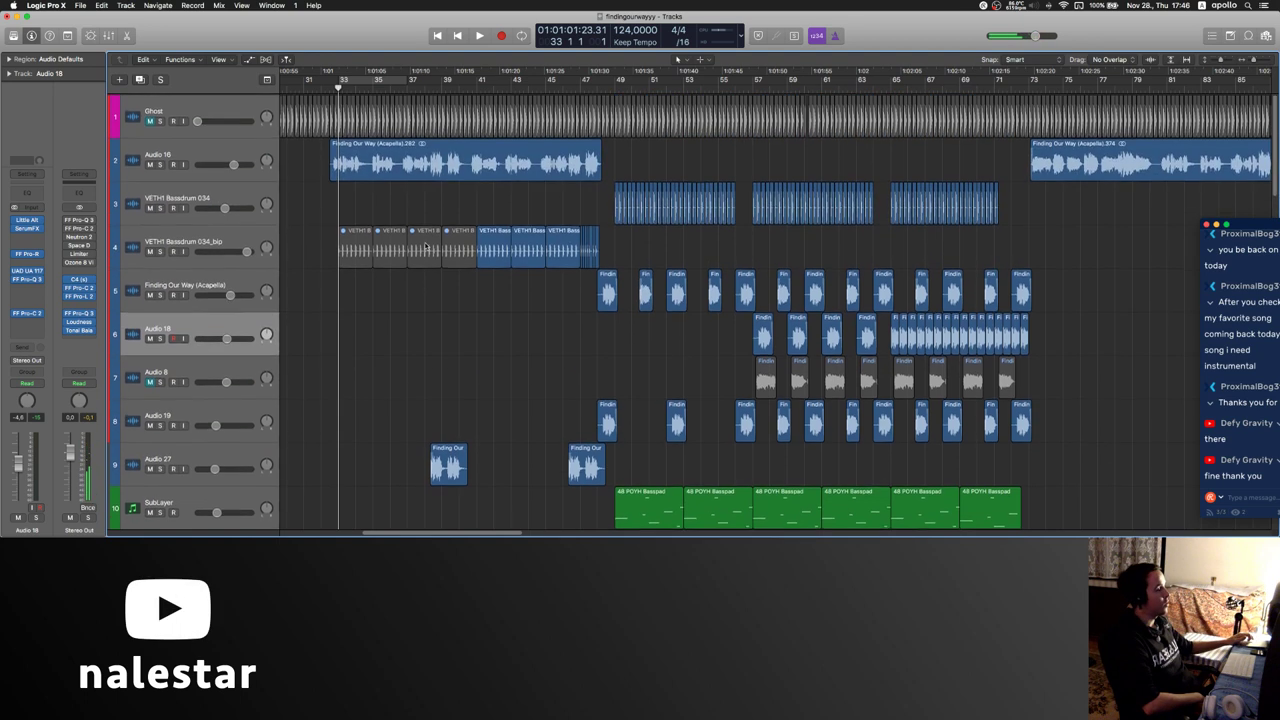
{"action": "scroll", "coordinate": [495, 380], "scroll_direction": "down", "scroll_amount": 20}
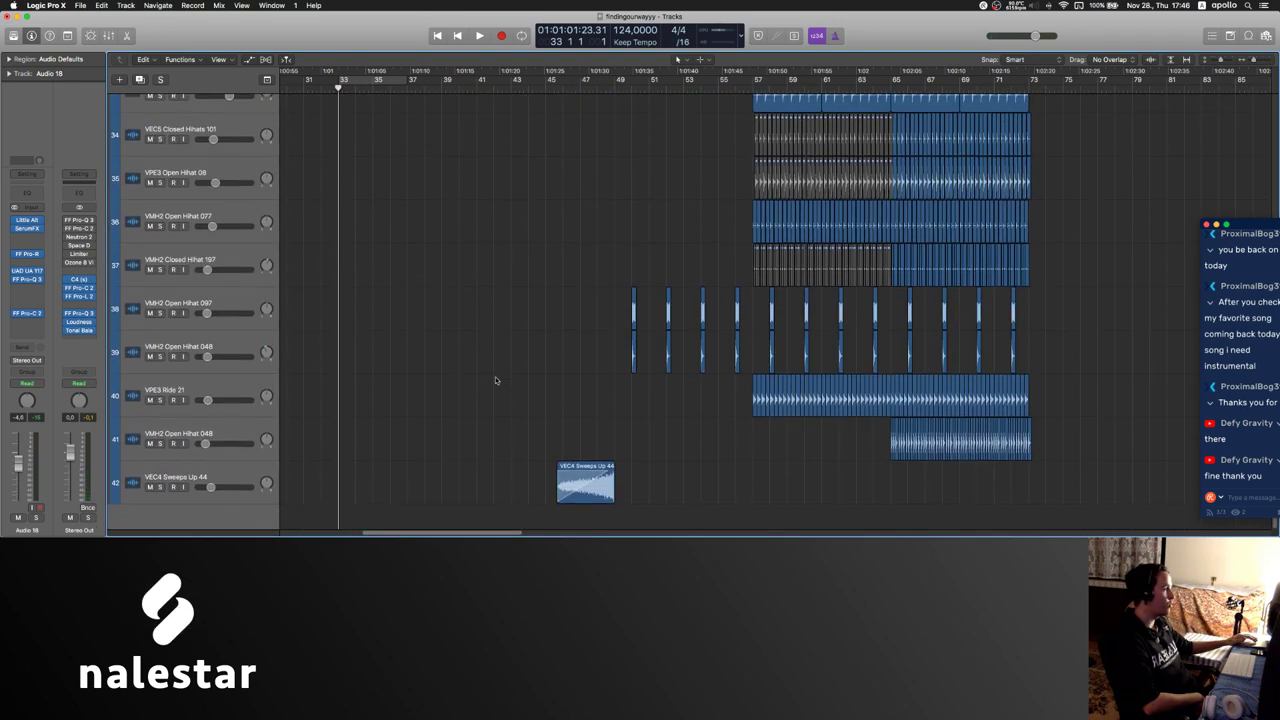
{"action": "scroll", "coordinate": [495, 380], "scroll_direction": "up", "scroll_amount": 20}
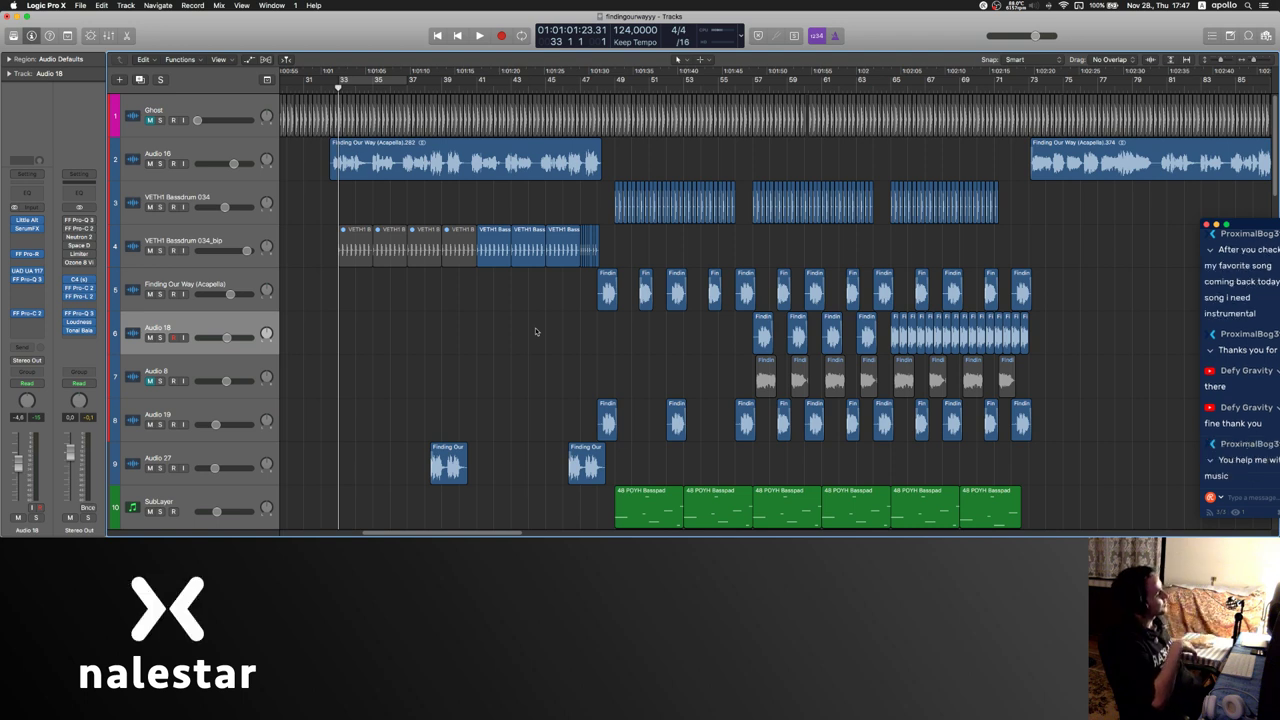
{"action": "left_click_drag", "start_coordinate": [1237, 227], "coordinate": [1188, 221]}
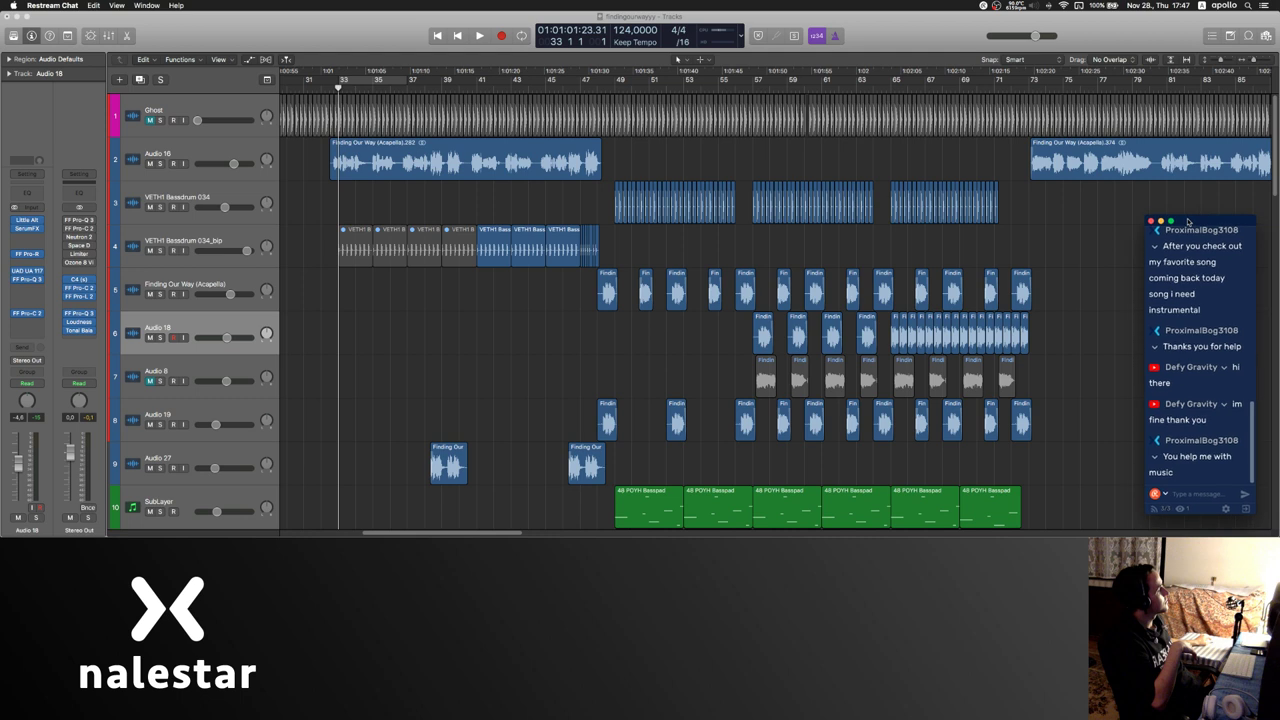